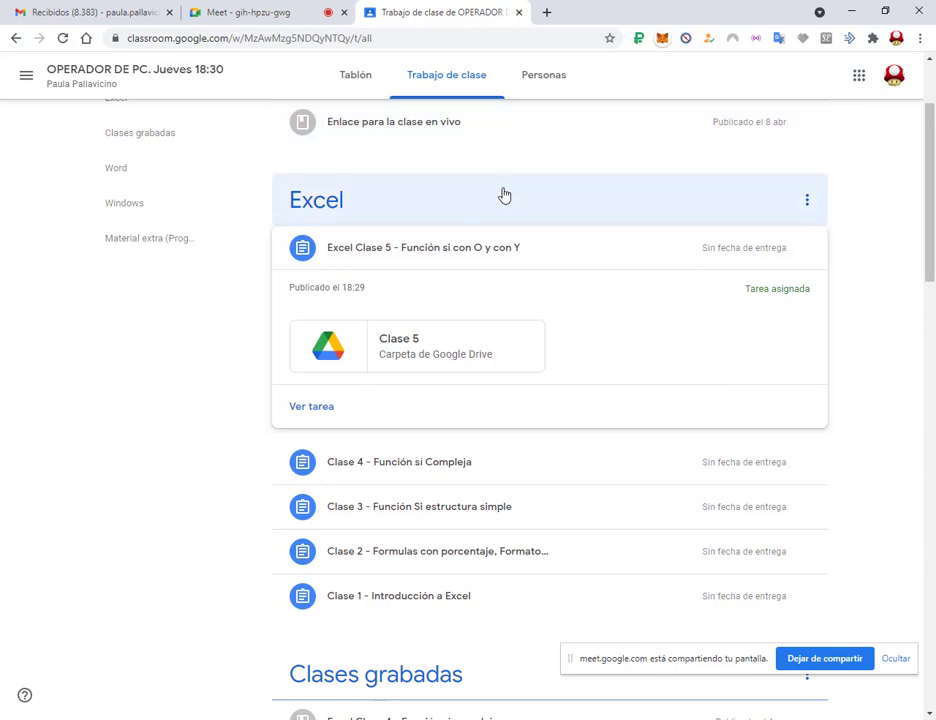
Step: Open the Clase 5 Drive folder from the Excel Clase 5 assignment and enter its Contar y sumar subfolder
{"action": "left_click", "coordinate": [508, 343]}
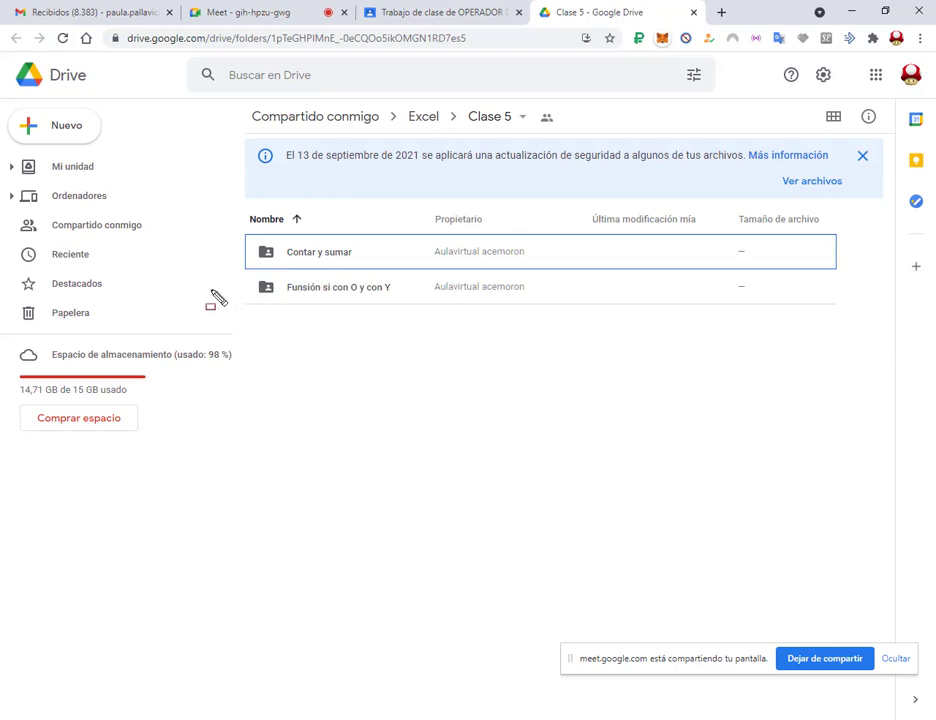
{"action": "left_click_drag", "start_coordinate": [231, 231], "coordinate": [430, 270]}
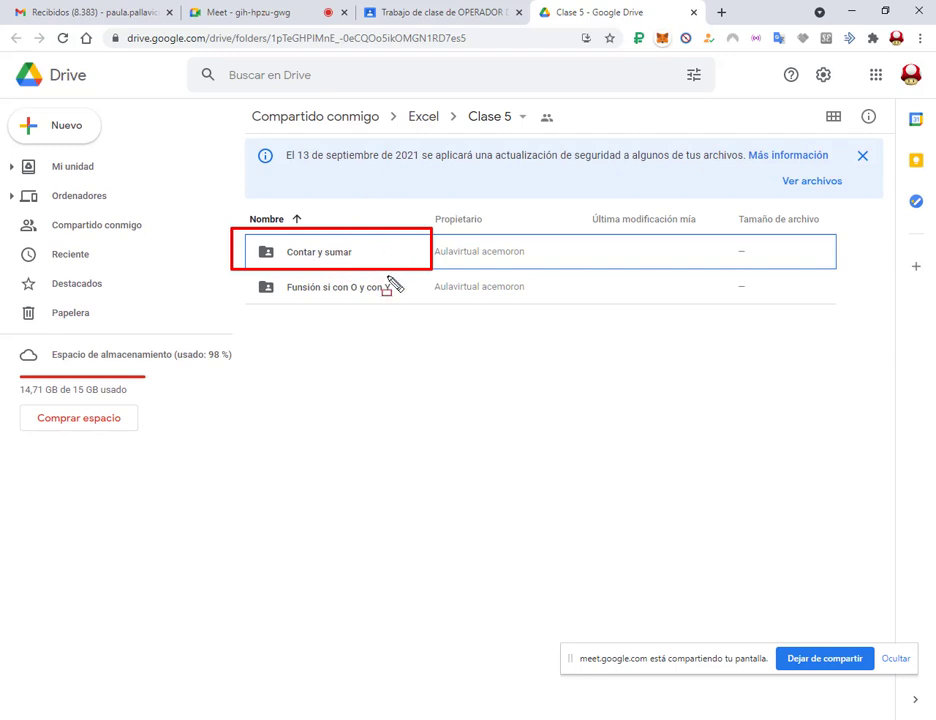
{"action": "key", "text": "Escape"}
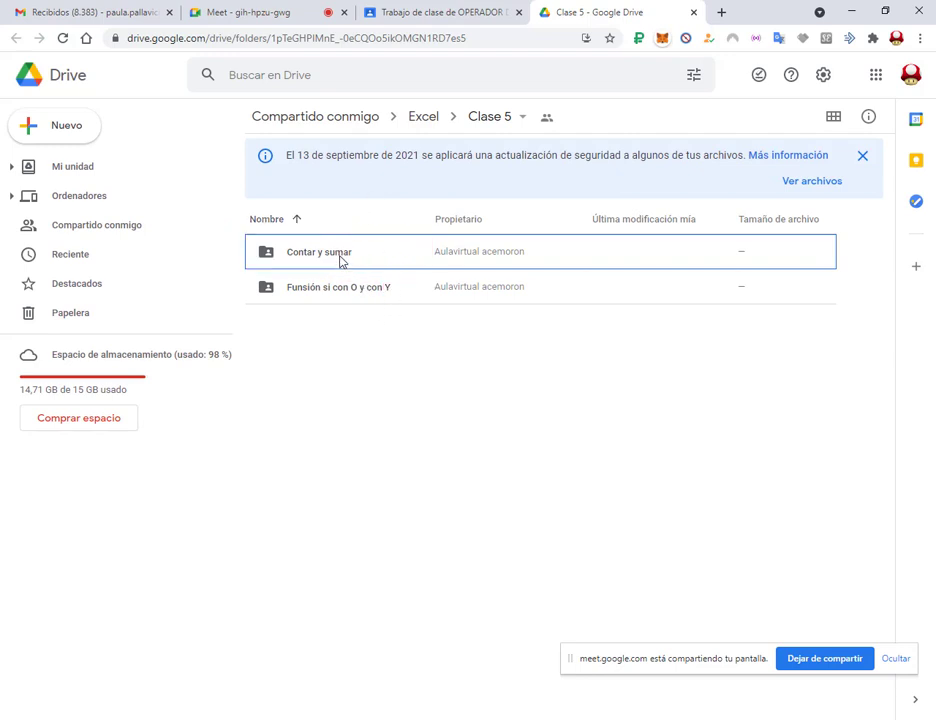
{"action": "double_click", "coordinate": [340, 260]}
Step: Download Ejercicio 11.xls from the Drive folder and open it in Excel with editing enabled
{"action": "left_click", "coordinate": [328, 260]}
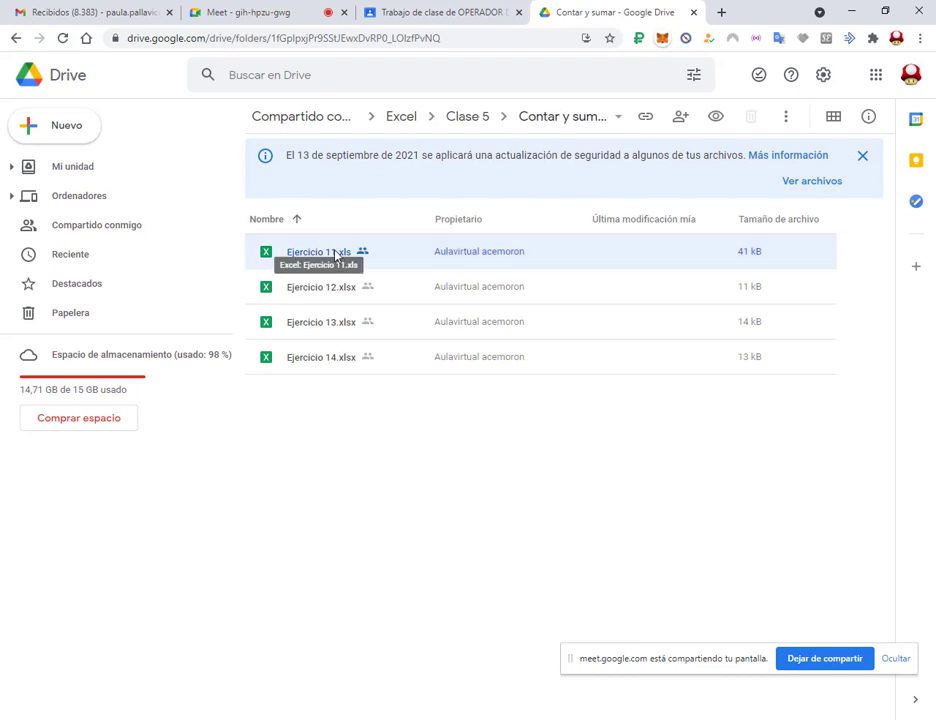
{"action": "right_click", "coordinate": [340, 258]}
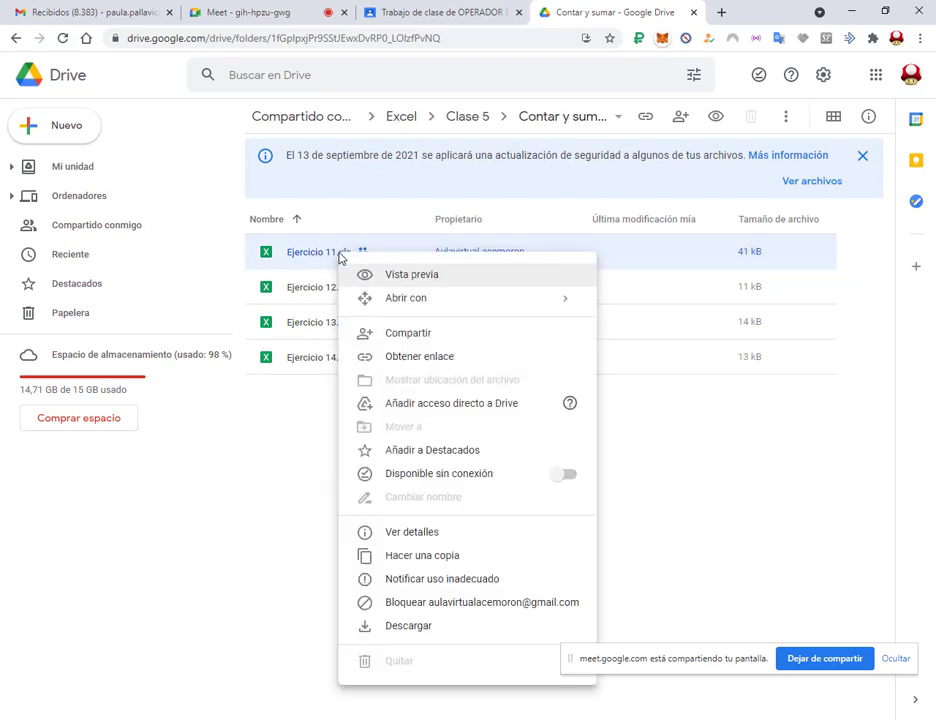
{"action": "left_click", "coordinate": [418, 633]}
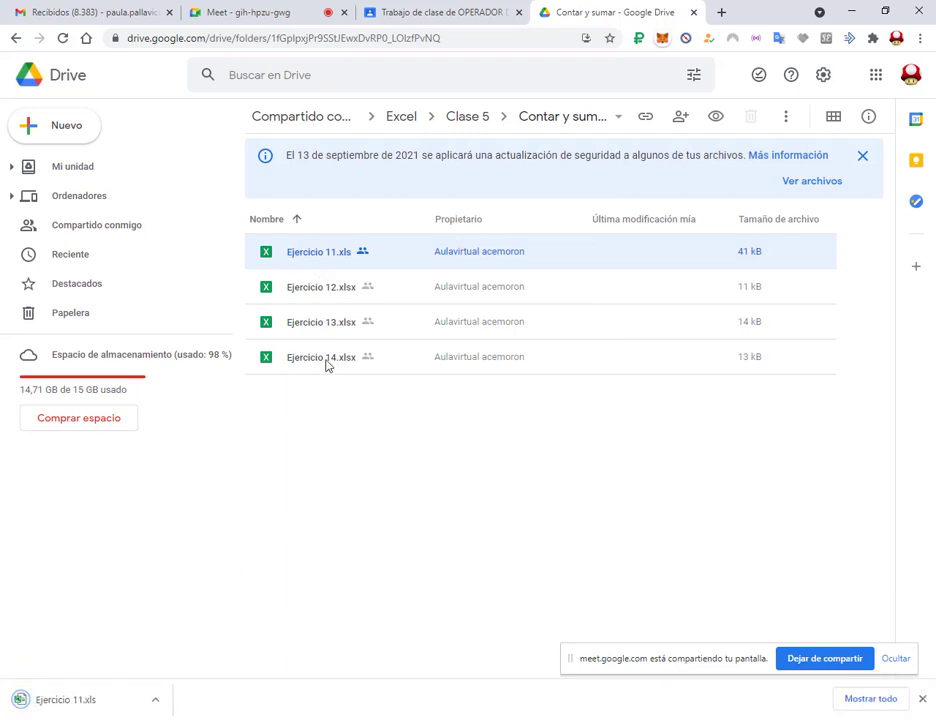
{"action": "left_click", "coordinate": [90, 702]}
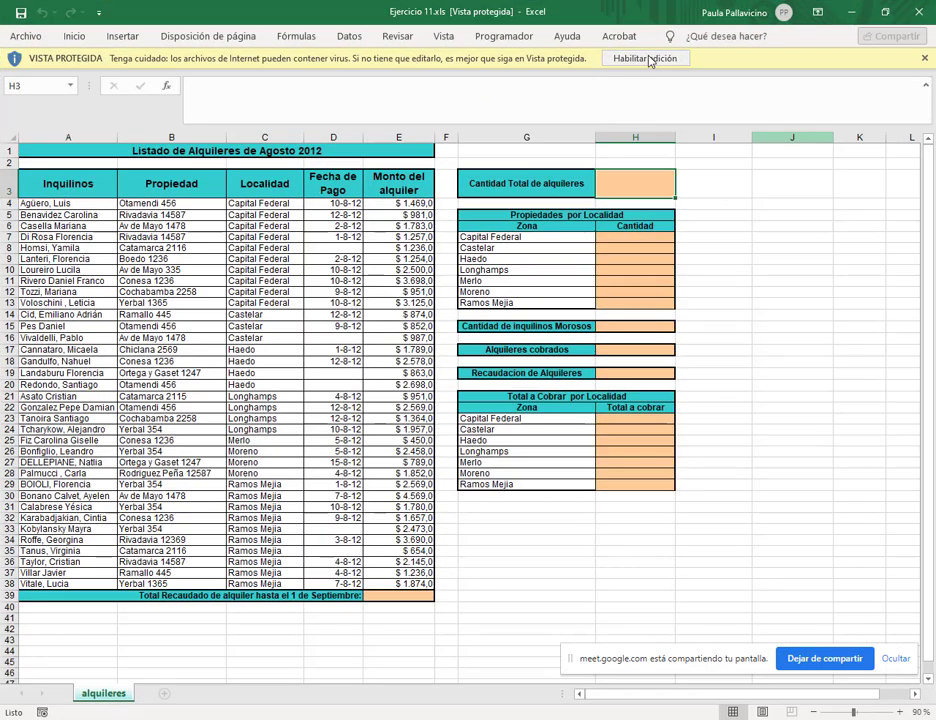
{"action": "left_click", "coordinate": [649, 58]}
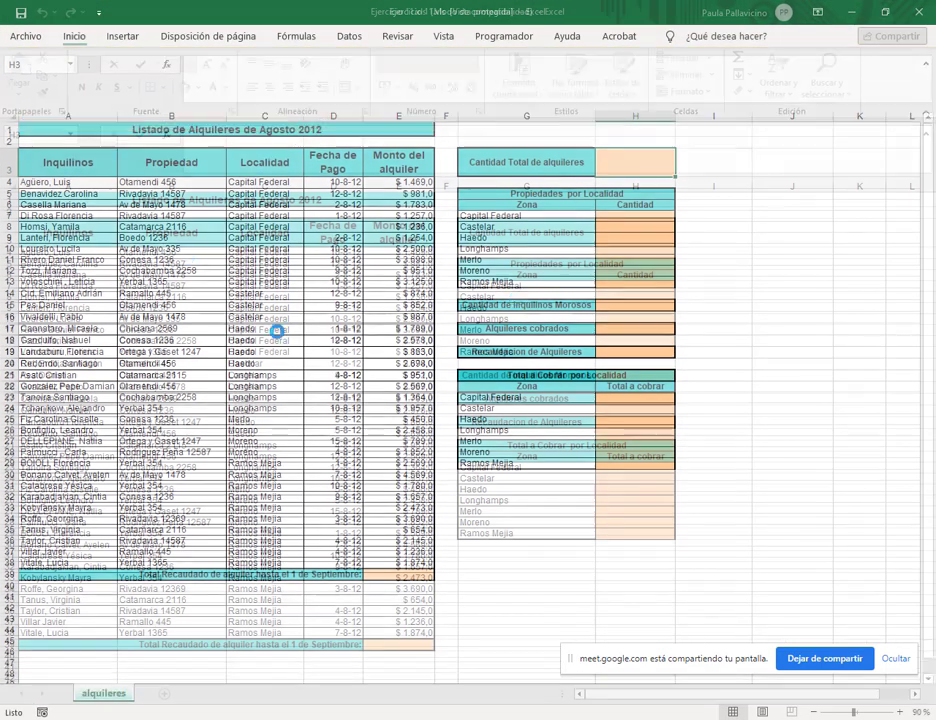
Step: Examine the rental list's tenant, property, locality, payment date and amount columns, including the blank payment dates
{"action": "left_click", "coordinate": [258, 286]}
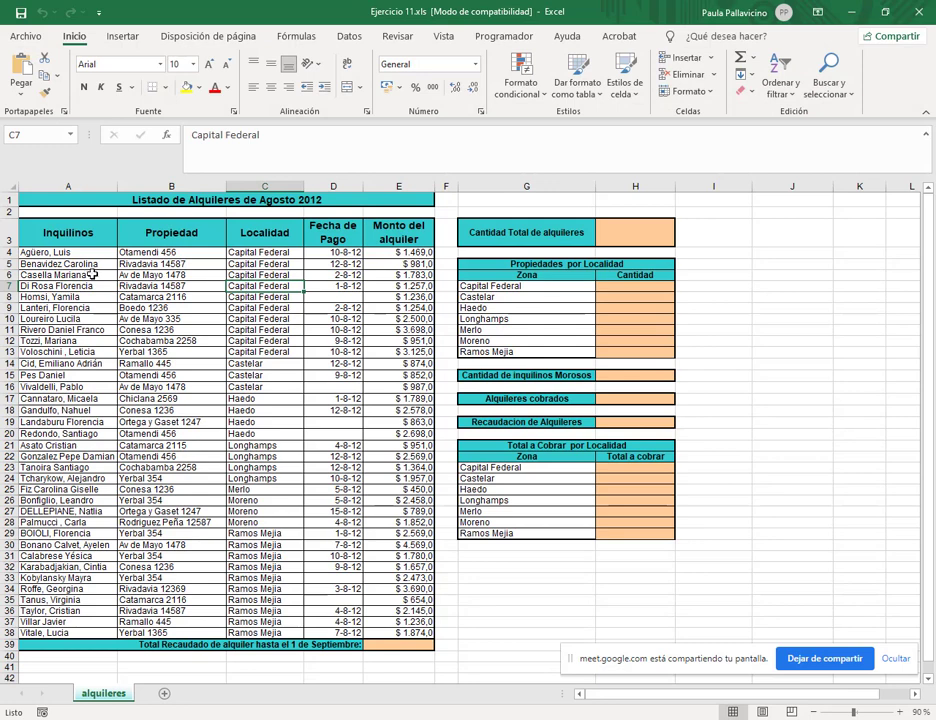
{"action": "left_click_drag", "start_coordinate": [60, 264], "coordinate": [60, 398]}
{"action": "left_click_drag", "start_coordinate": [170, 264], "coordinate": [140, 314]}
{"action": "left_click_drag", "start_coordinate": [262, 264], "coordinate": [280, 456]}
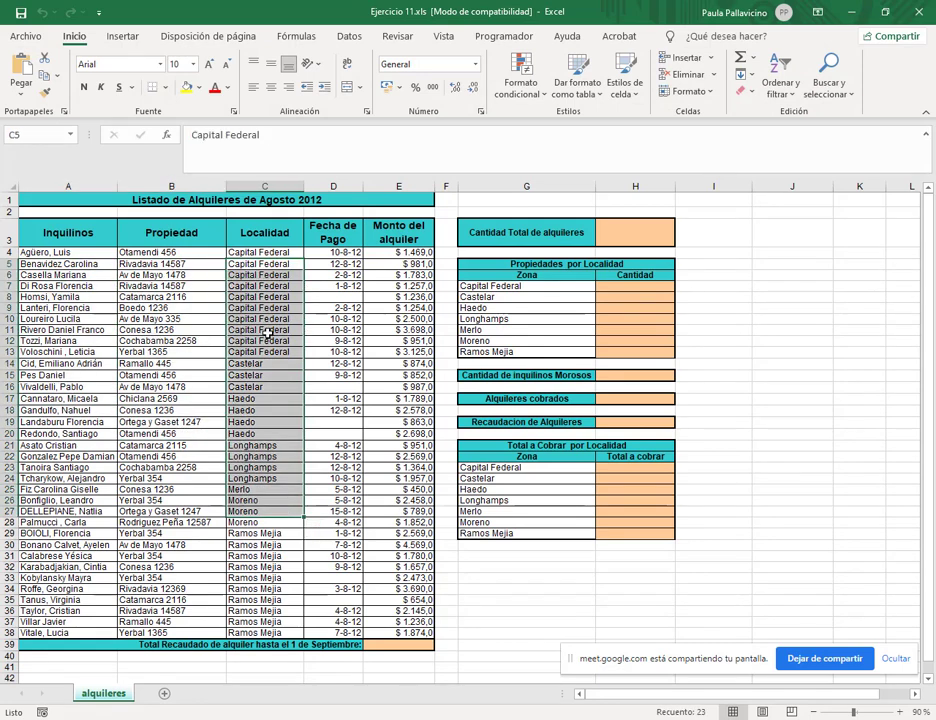
{"action": "left_click", "coordinate": [340, 258]}
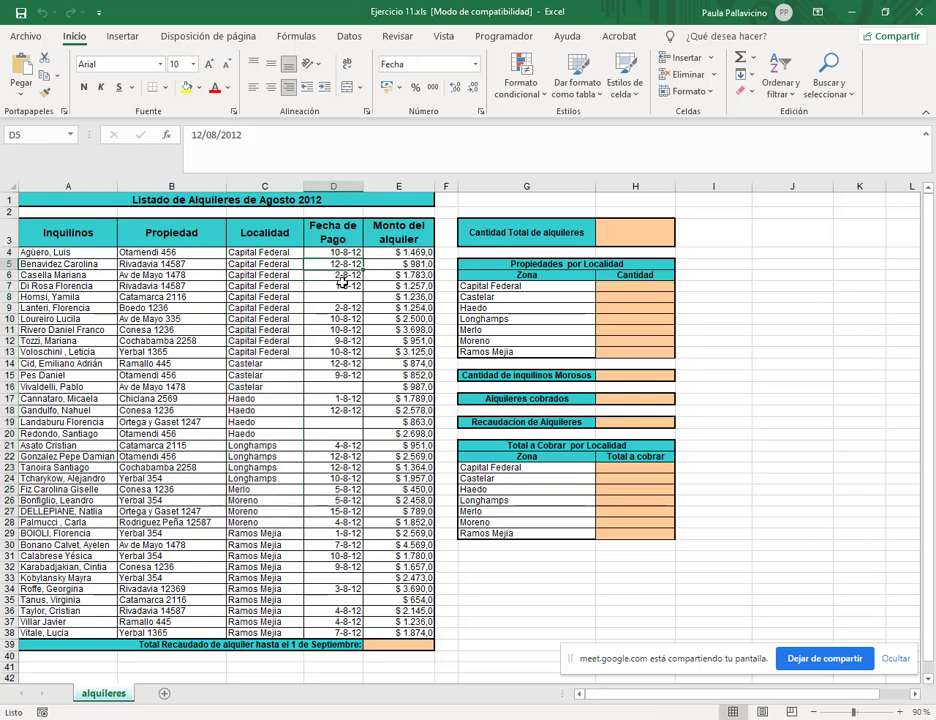
{"action": "left_click", "coordinate": [346, 297]}
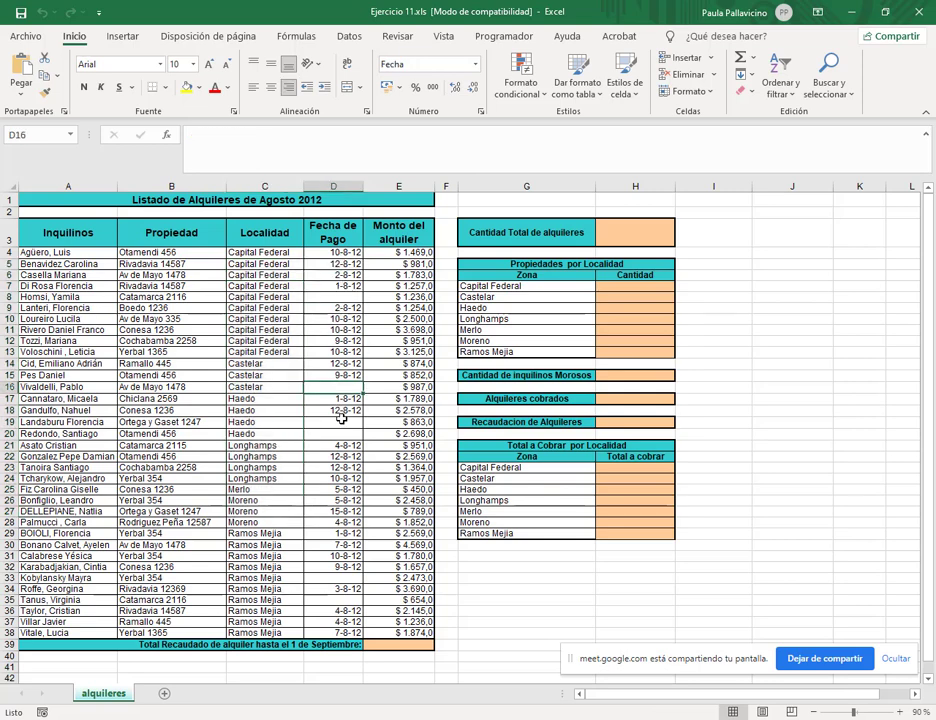
{"action": "left_click", "coordinate": [345, 433]}
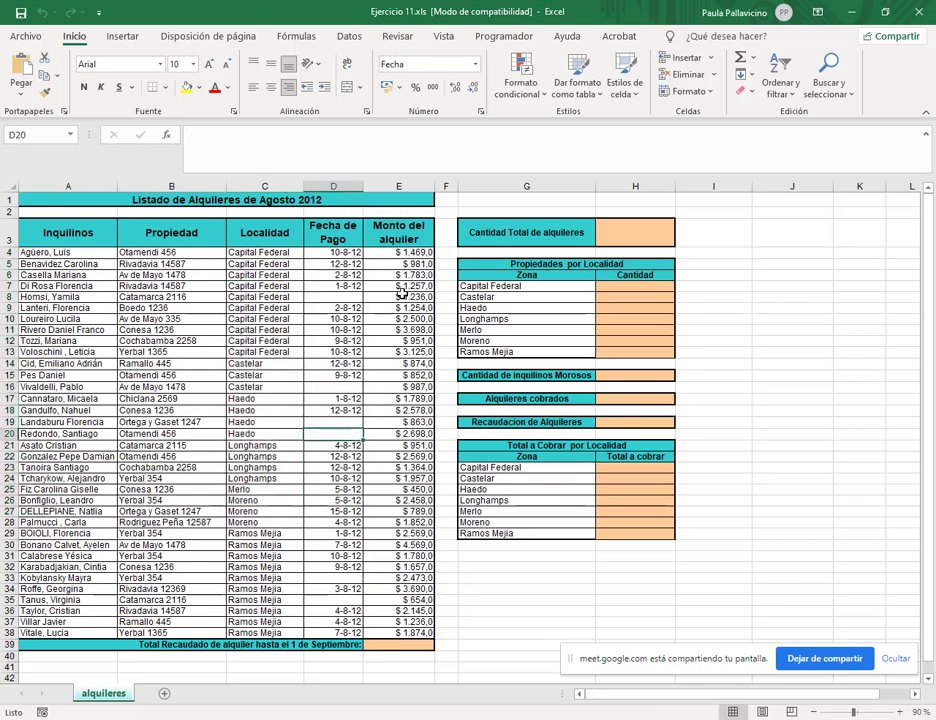
{"action": "left_click_drag", "start_coordinate": [398, 286], "coordinate": [398, 354]}
{"action": "left_click", "coordinate": [402, 422]}
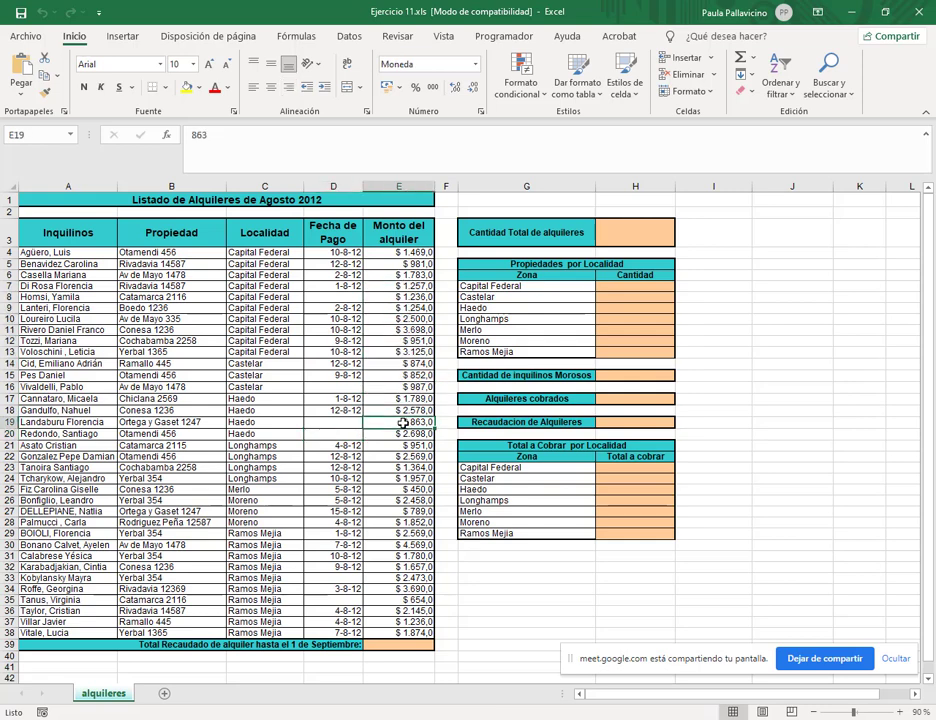
Step: Total the rent amounts in E39 with the formula =SUMA(E4:E38)
{"action": "left_click", "coordinate": [417, 645]}
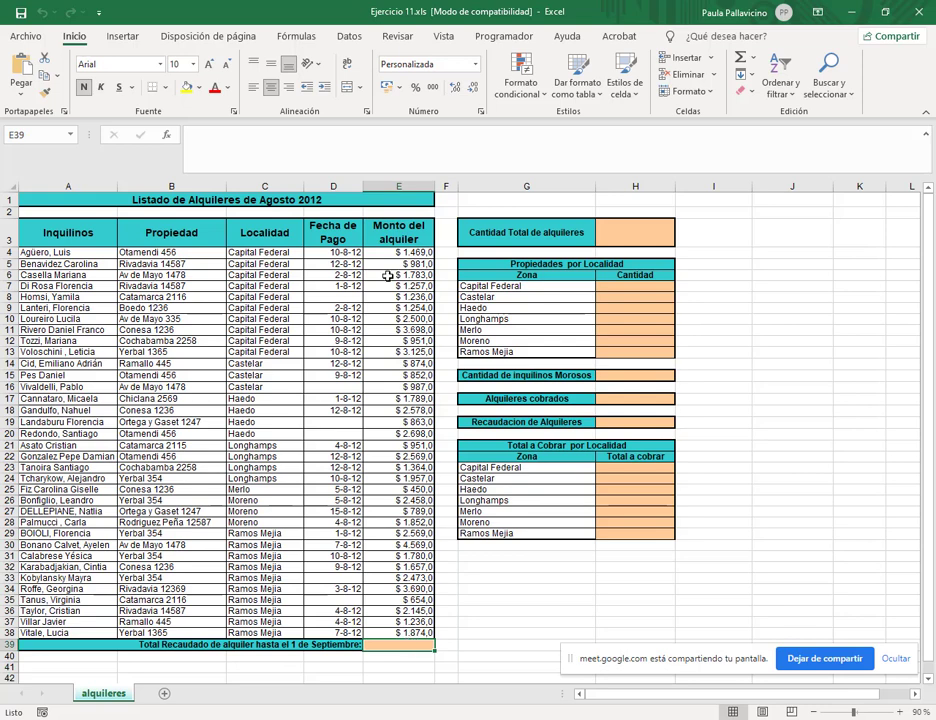
{"action": "left_click", "coordinate": [738, 64]}
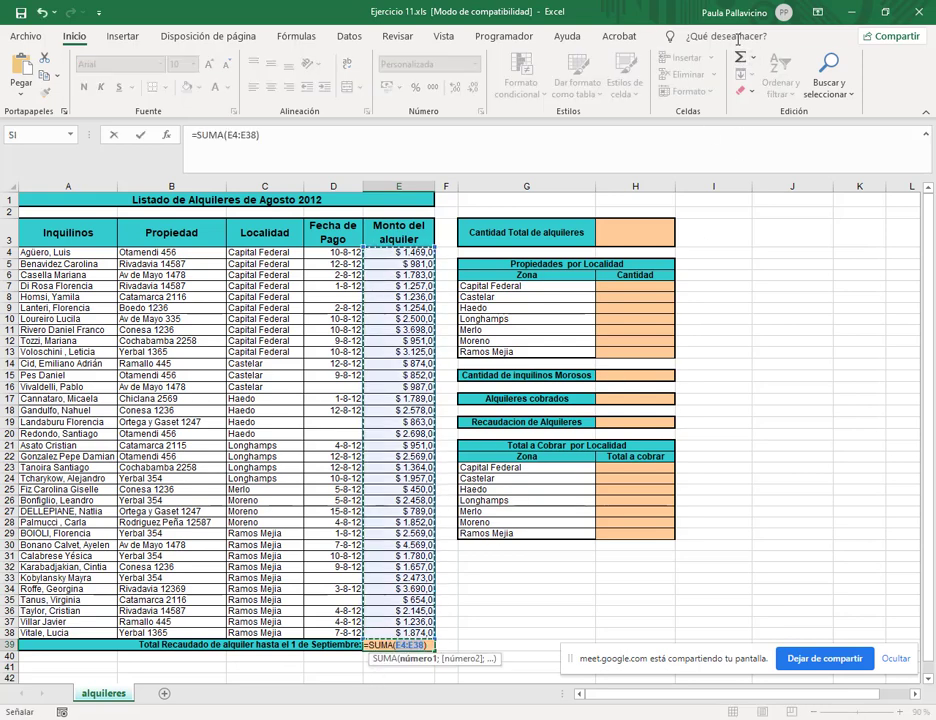
{"action": "left_click", "coordinate": [265, 138]}
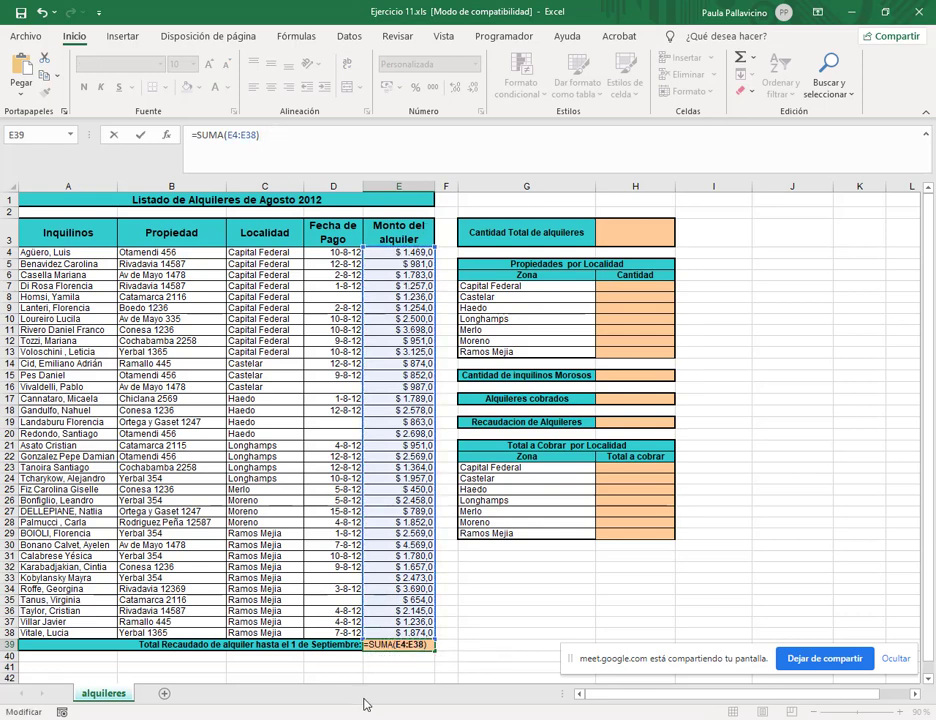
{"action": "key", "text": "Return"}
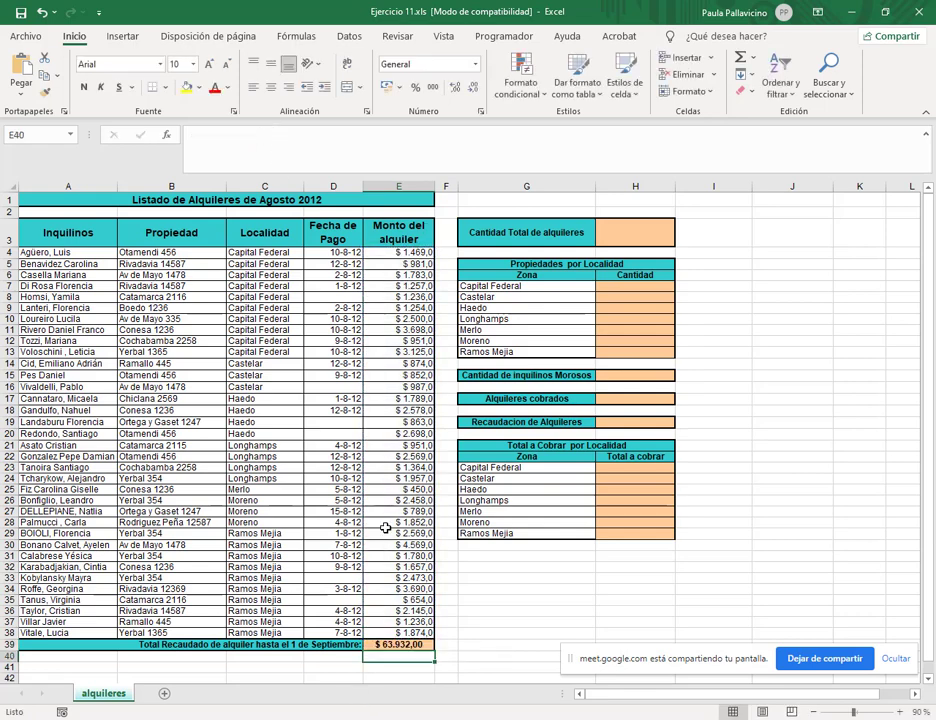
Step: Count the numeric rent amounts E4:E38 with the CONTAR function in H3, next to Cantidad Total de alquileres
{"action": "left_click", "coordinate": [647, 238]}
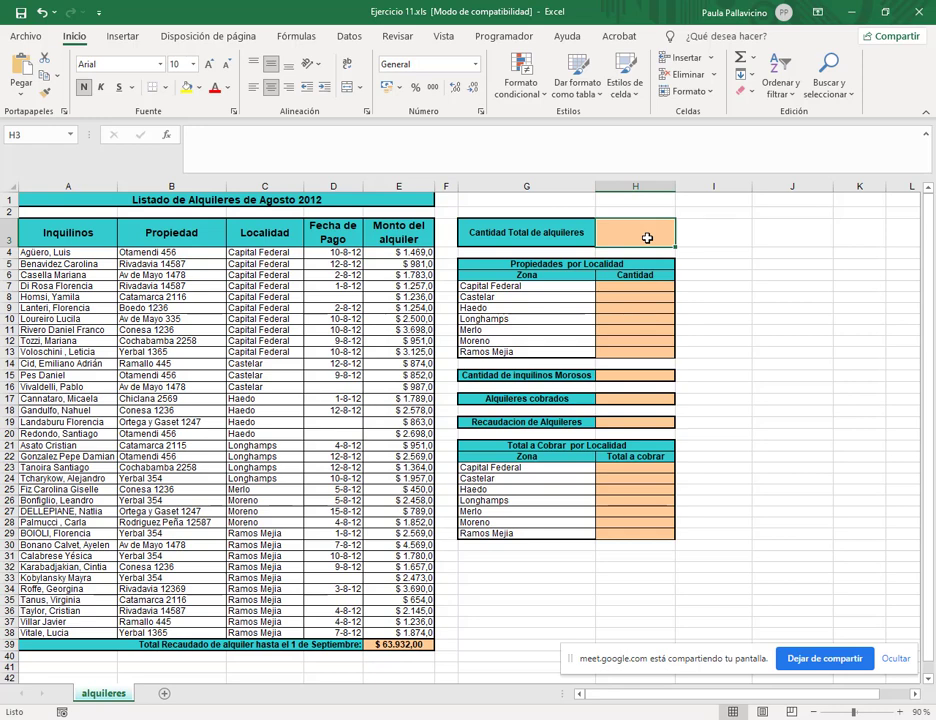
{"action": "mouse_move", "coordinate": [362, 247]}
{"action": "left_mouse_down"}
{"action": "mouse_move", "coordinate": [455, 590]}
{"action": "mouse_move", "coordinate": [440, 648]}
{"action": "left_mouse_up"}
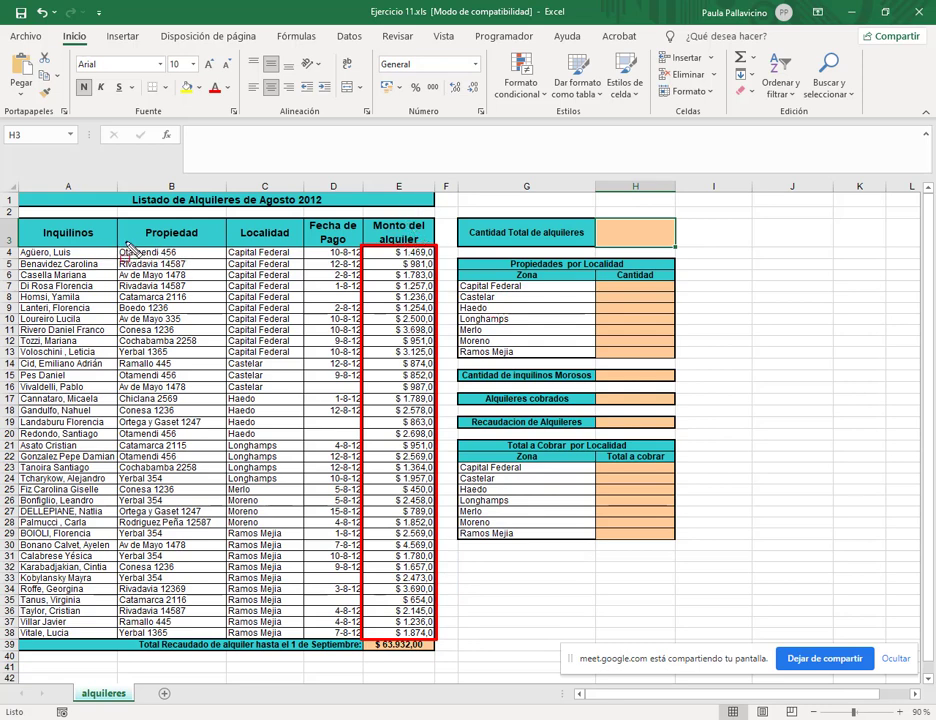
{"action": "mouse_move", "coordinate": [117, 241]}
{"action": "left_mouse_down"}
{"action": "mouse_move", "coordinate": [119, 270]}
{"action": "mouse_move", "coordinate": [15, 600]}
{"action": "mouse_move", "coordinate": [16, 645]}
{"action": "mouse_move", "coordinate": [18, 636]}
{"action": "left_mouse_up"}
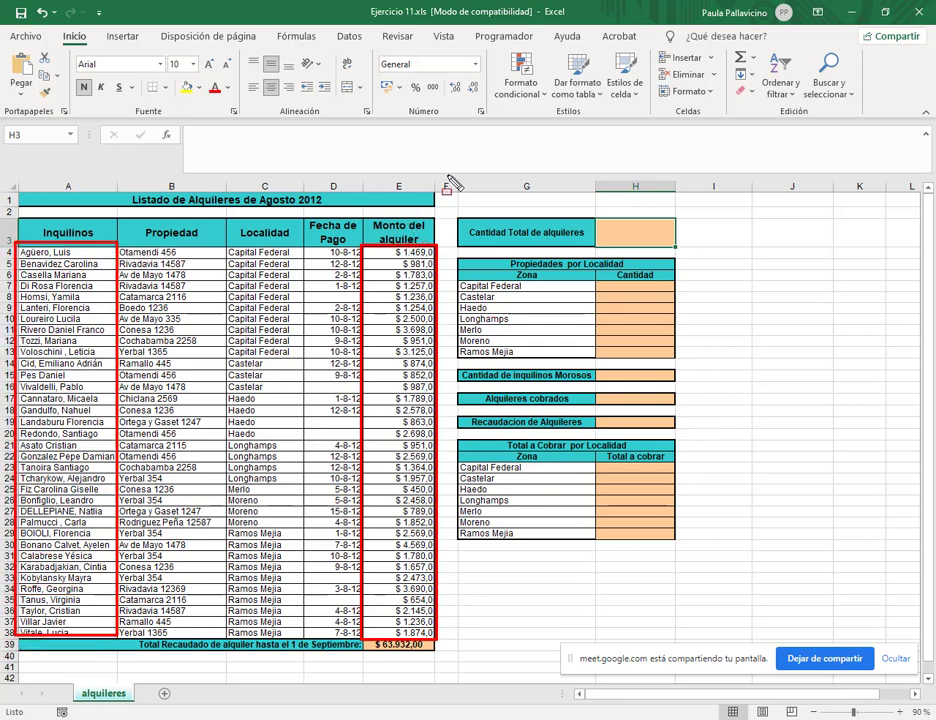
{"action": "left_click_drag", "start_coordinate": [462, 158], "coordinate": [431, 242]}
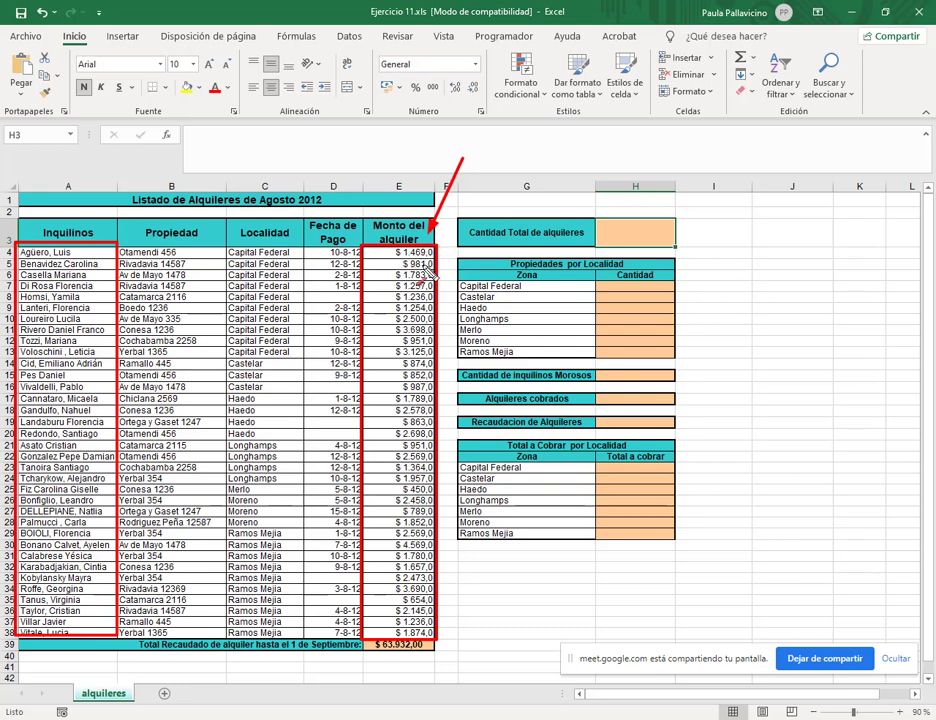
{"action": "left_click_drag", "start_coordinate": [106, 177], "coordinate": [96, 227]}
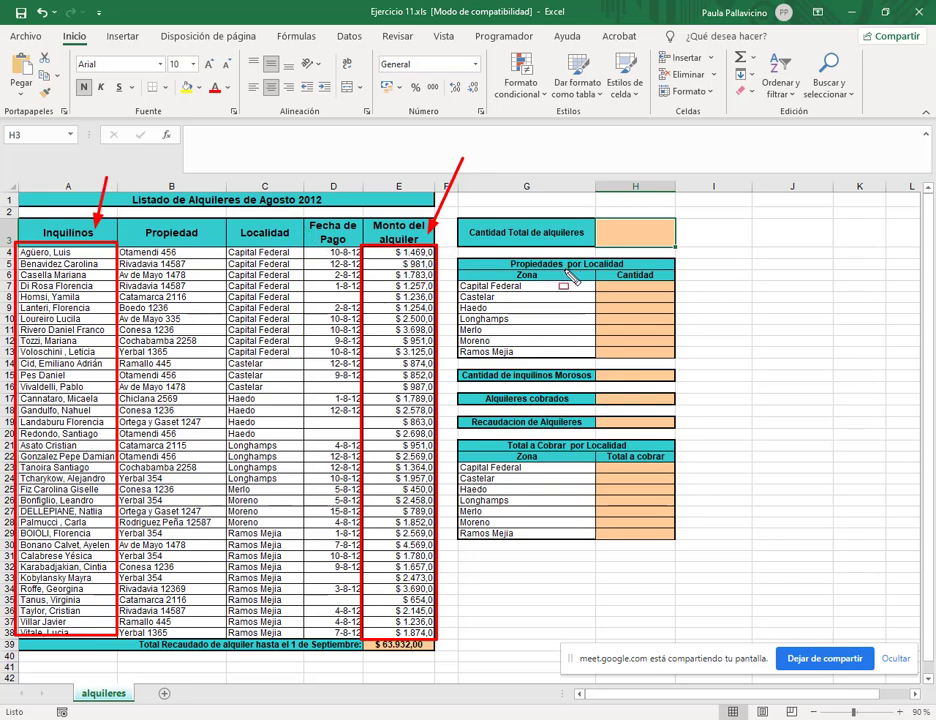
{"action": "key", "text": "Escape"}
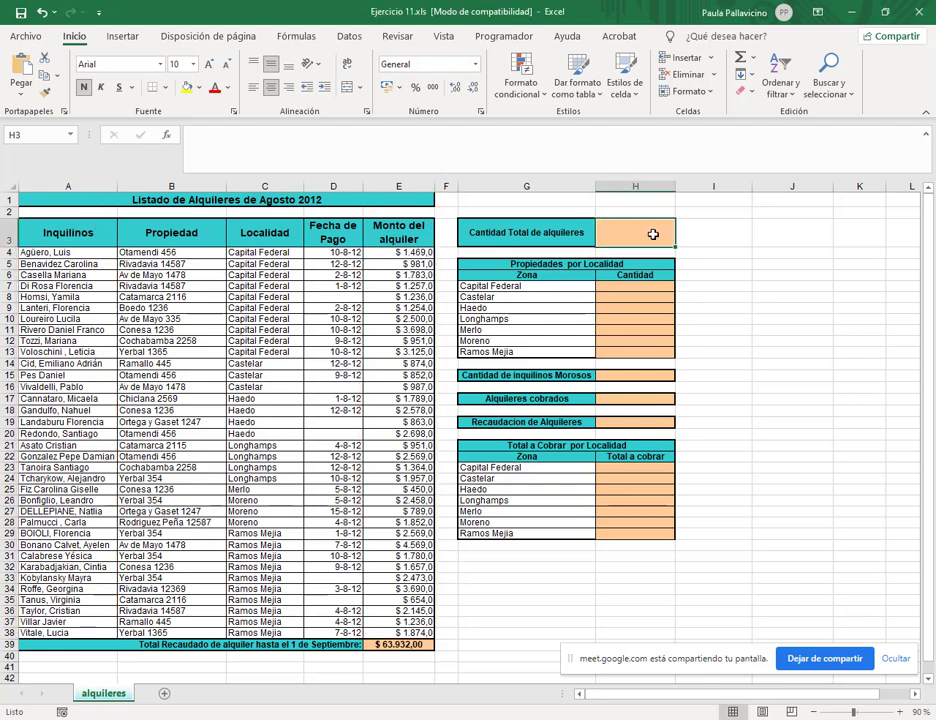
{"action": "type", "text": "="}
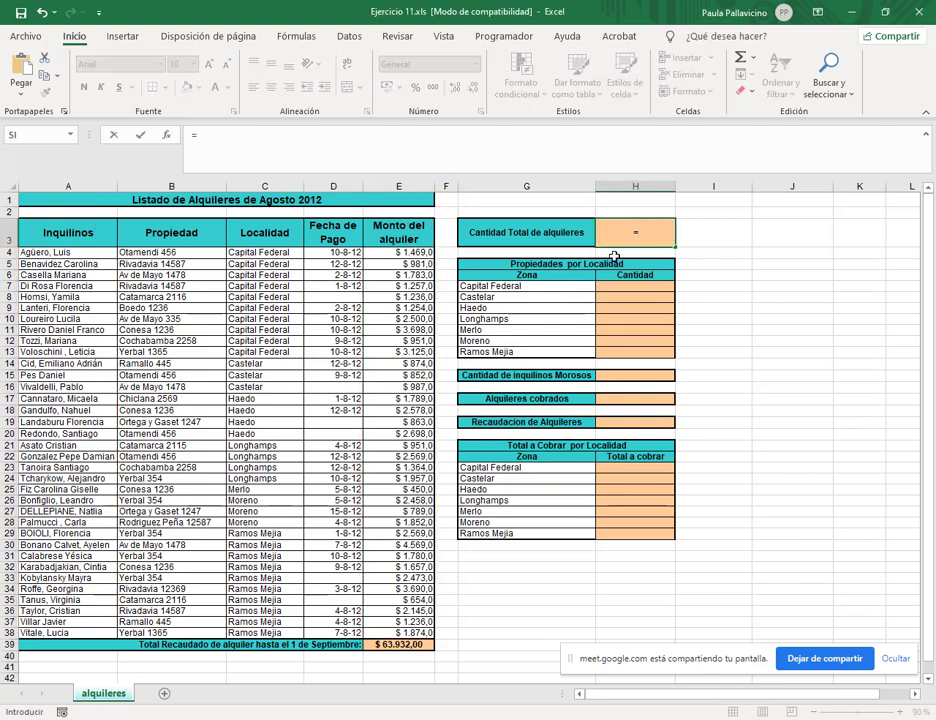
{"action": "type", "text": "contar"}
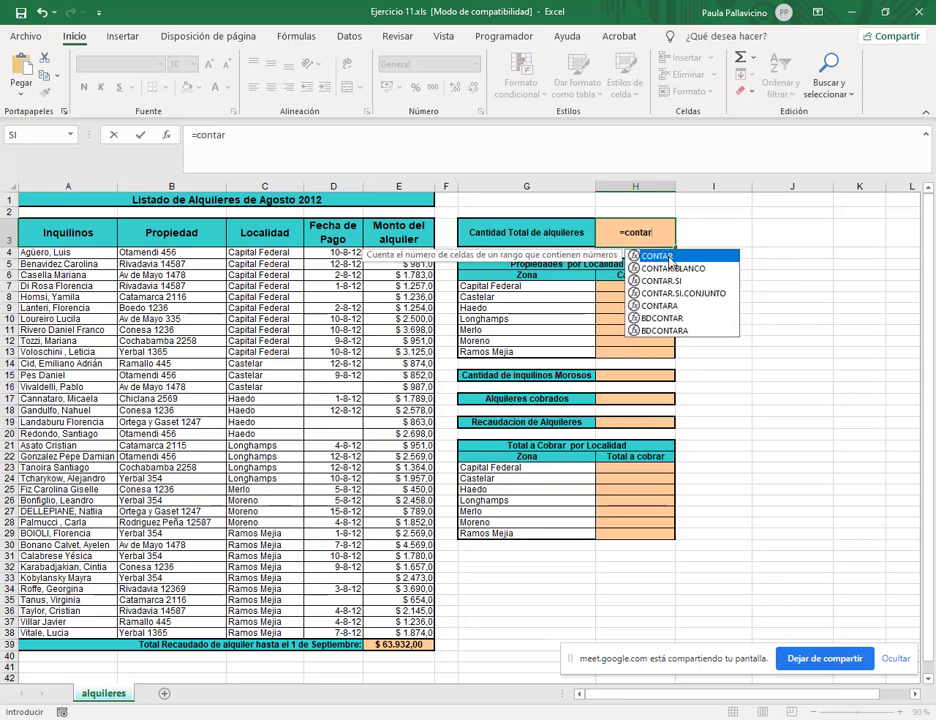
{"action": "double_click", "coordinate": [670, 262]}
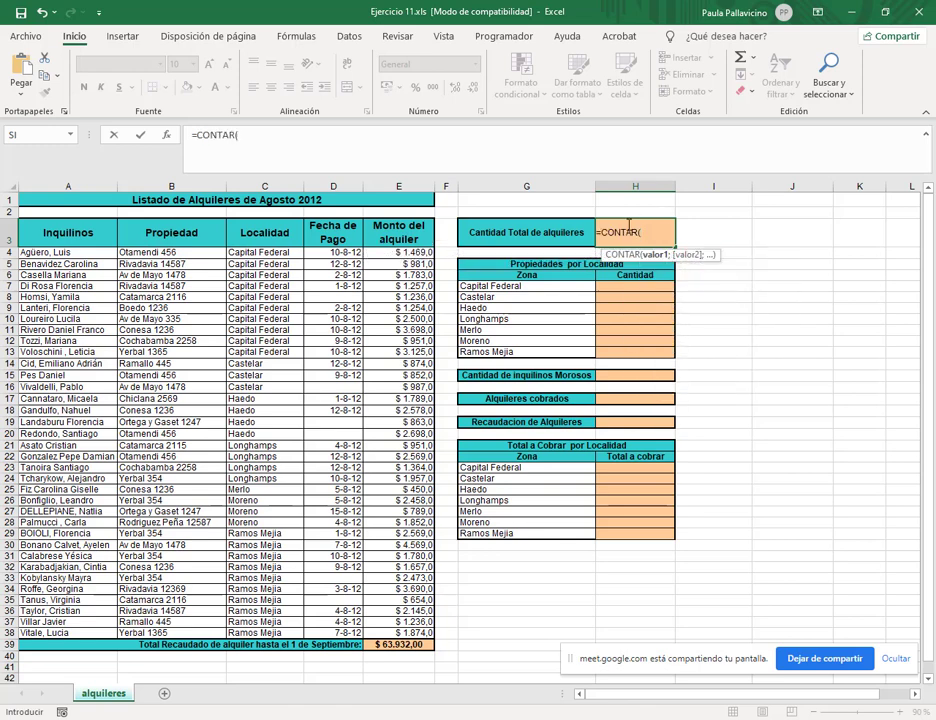
{"action": "left_click_drag", "start_coordinate": [419, 249], "coordinate": [410, 636]}
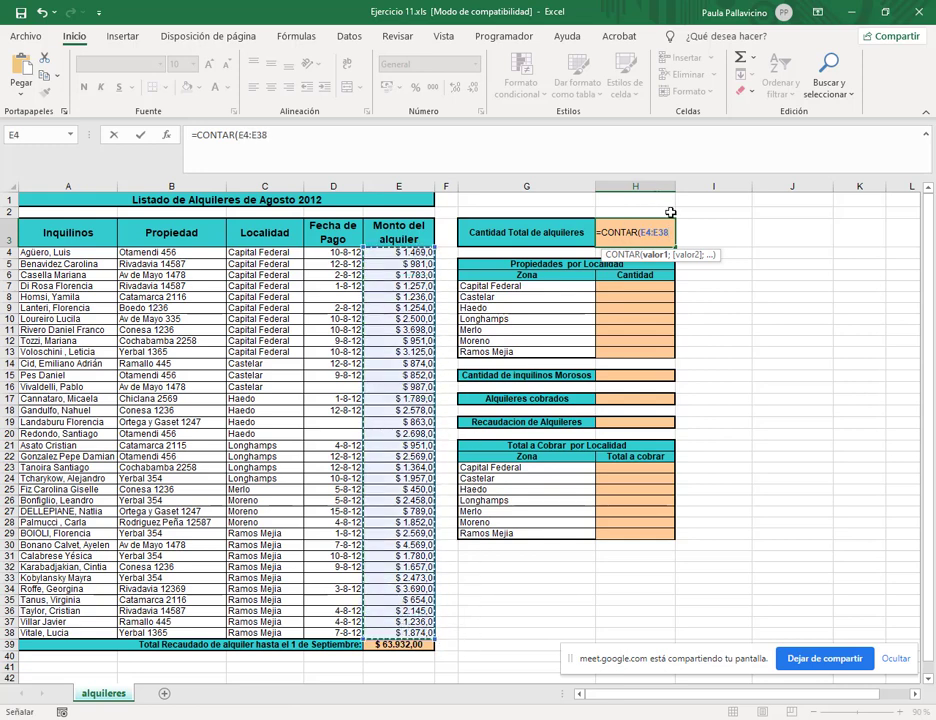
{"action": "key", "text": "Return"}
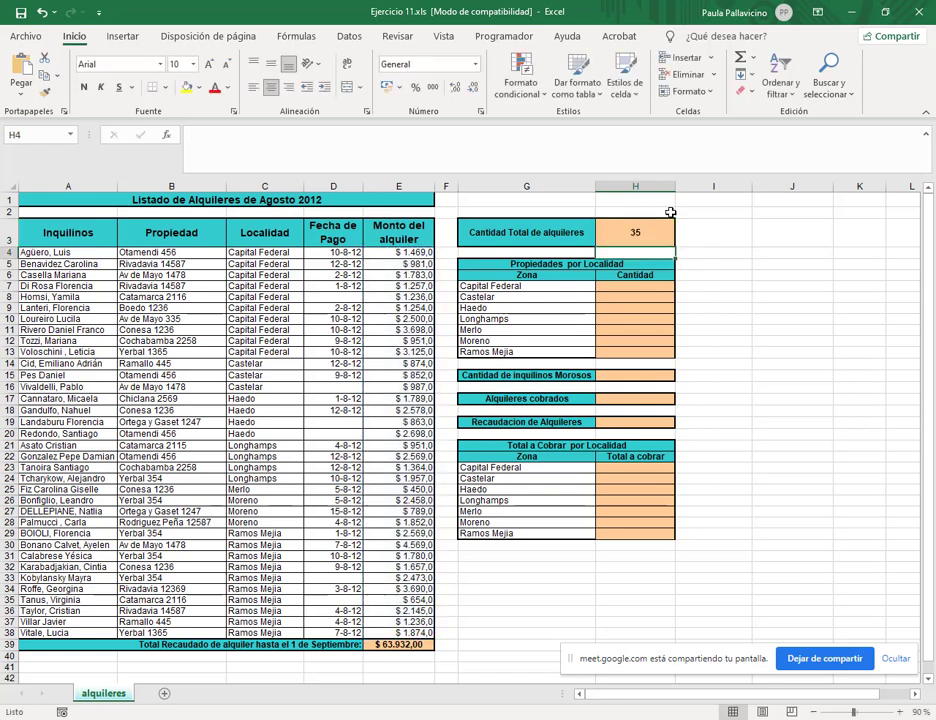
Step: Replace the formula in H3 with =CONTARA(A4:A38) to count the rentals by tenant name
{"action": "key", "text": "Up"}
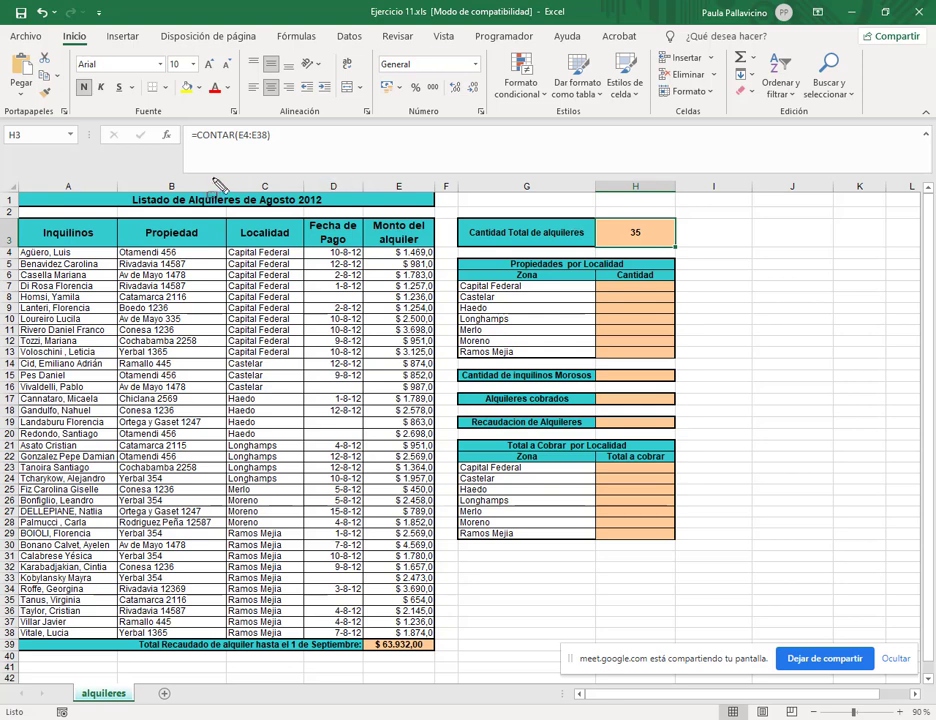
{"action": "mouse_move", "coordinate": [118, 213]}
{"action": "left_mouse_down"}
{"action": "mouse_move", "coordinate": [54, 252]}
{"action": "mouse_move", "coordinate": [17, 252]}
{"action": "left_mouse_up"}
{"action": "key", "text": "Delete"}
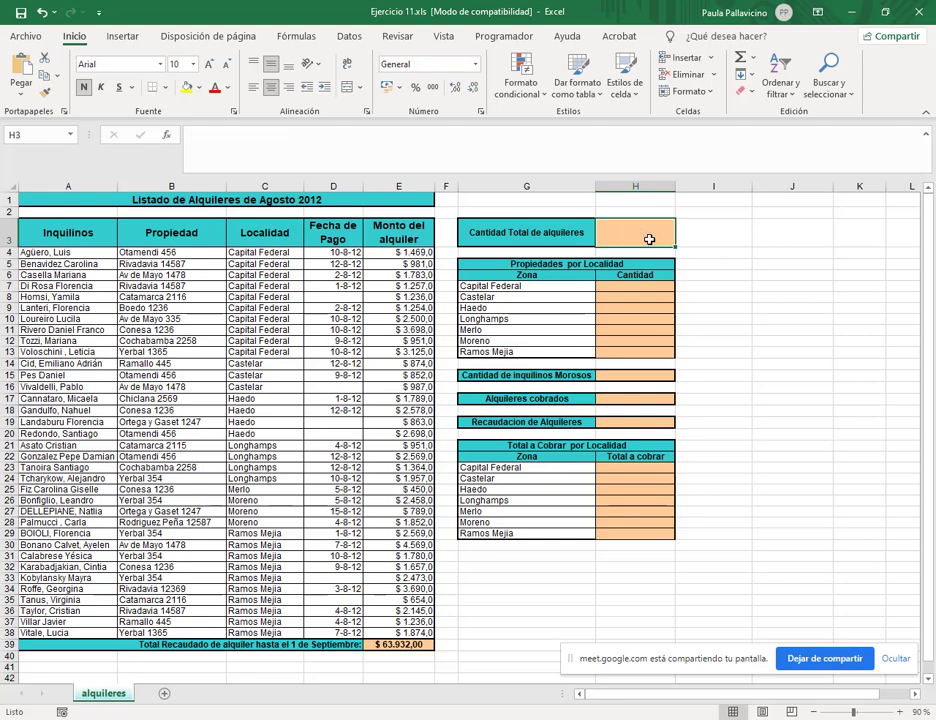
{"action": "left_click", "coordinate": [630, 127]}
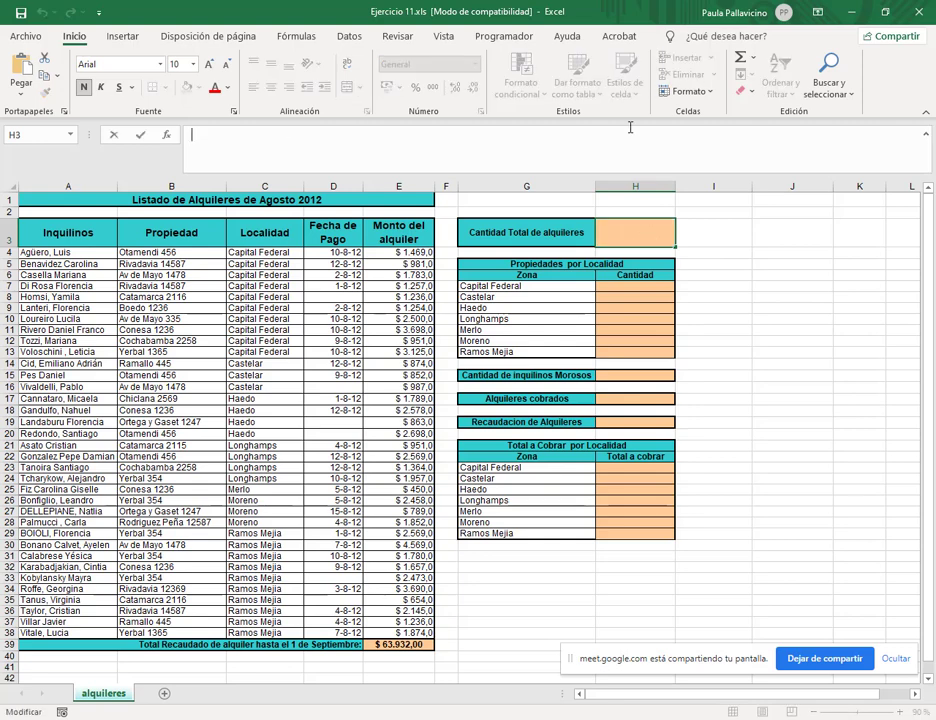
{"action": "type", "text": "=contara"}
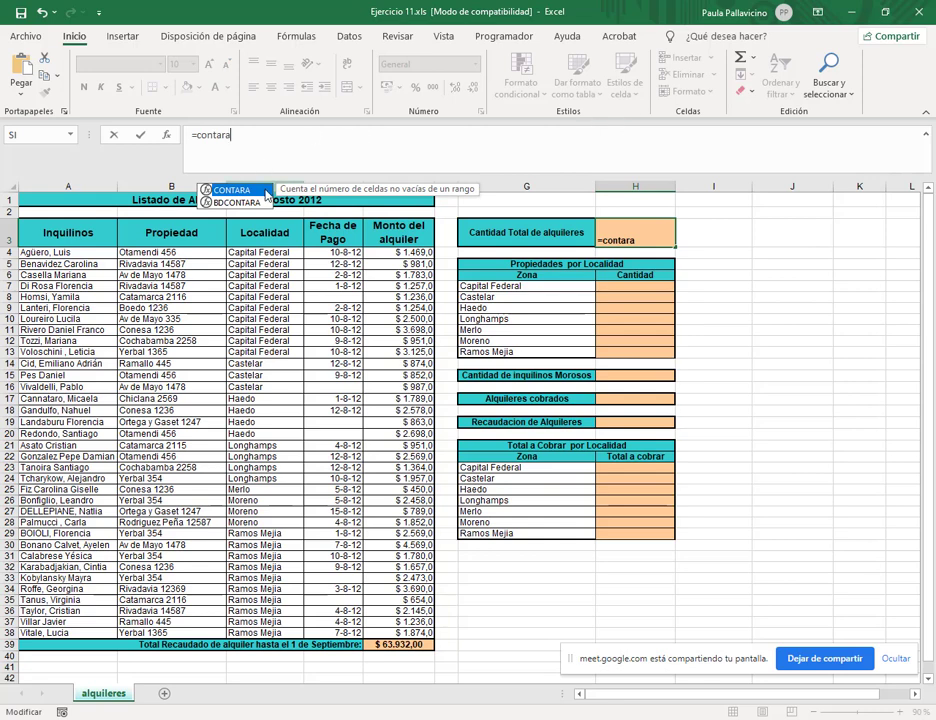
{"action": "key", "text": "Tab"}
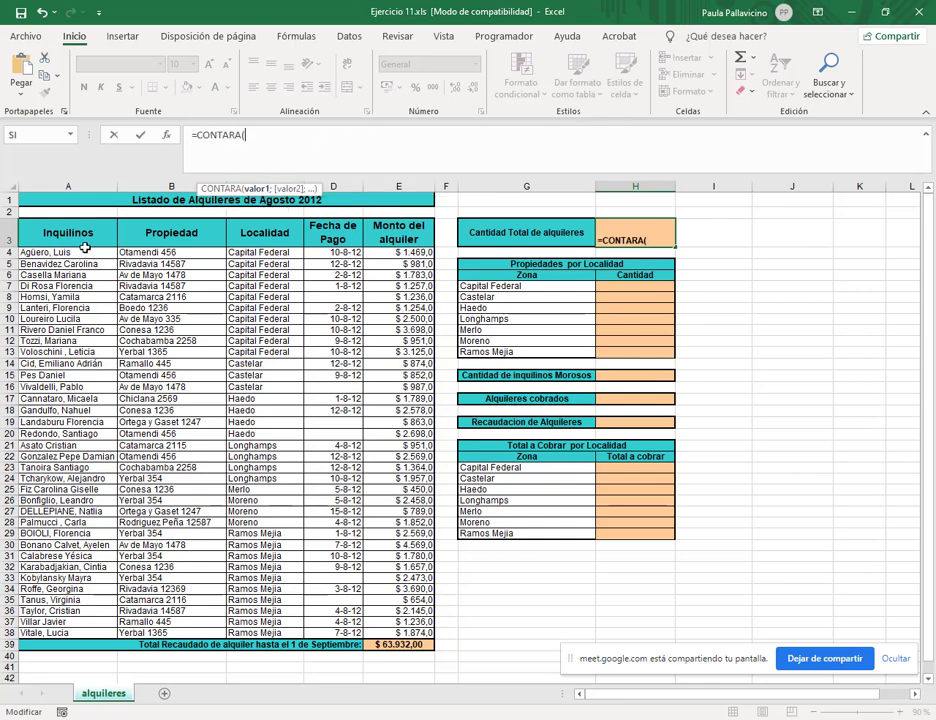
{"action": "left_click_drag", "start_coordinate": [86, 253], "coordinate": [100, 636]}
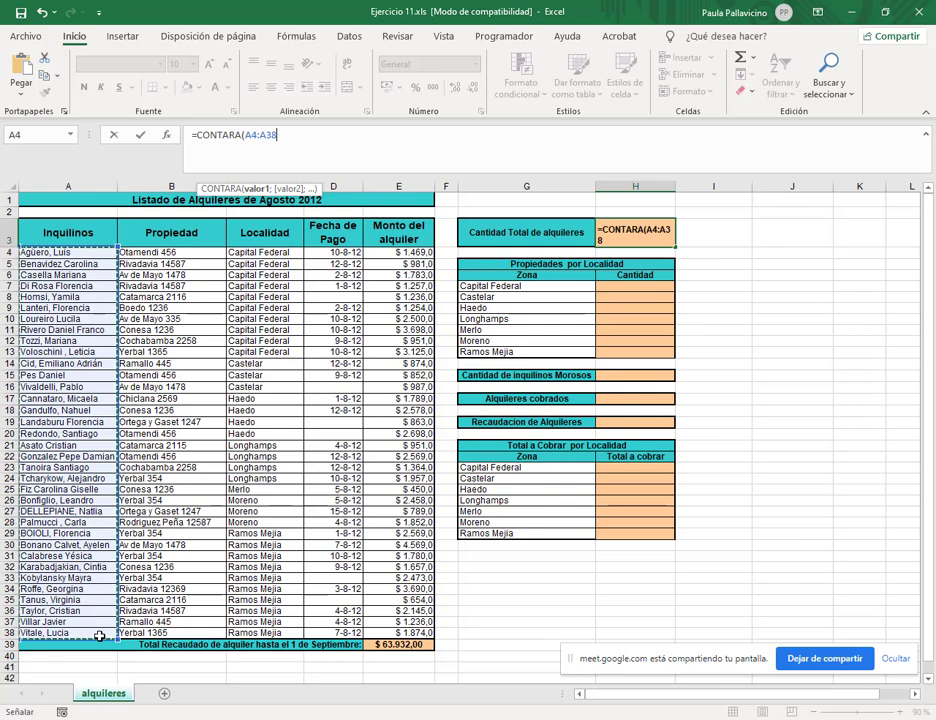
{"action": "key", "text": "Return"}
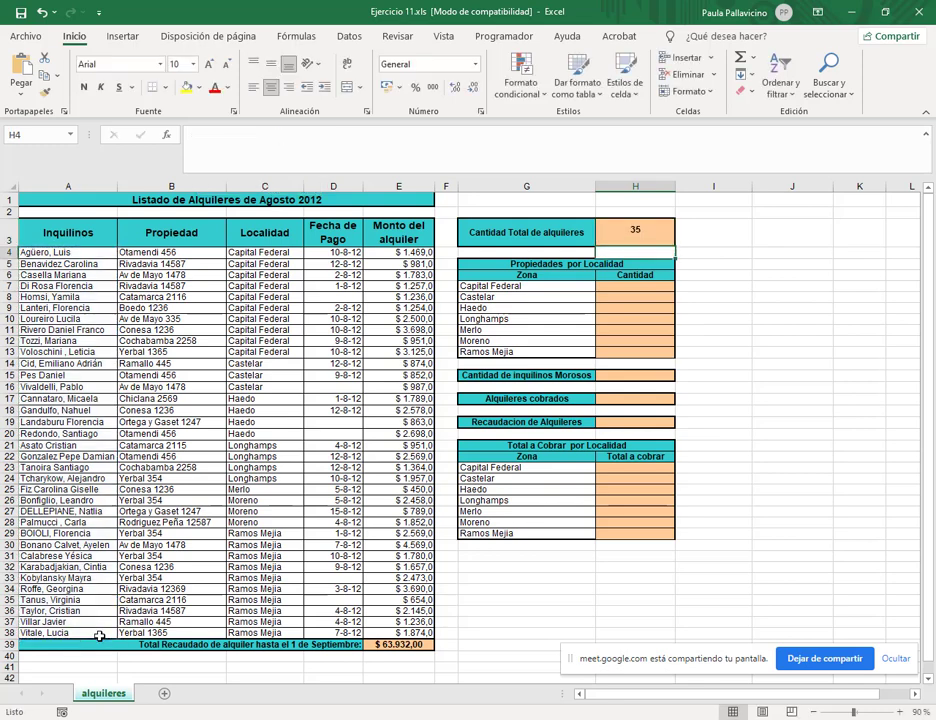
{"action": "left_click", "coordinate": [662, 238]}
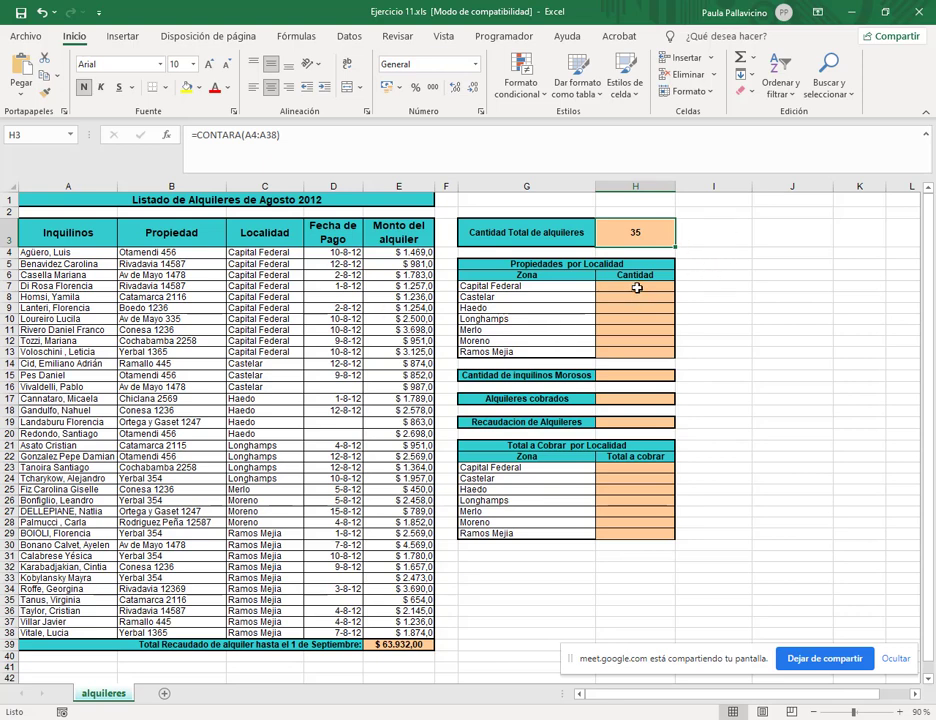
Step: Examine how often each locality appears in the Localidad column for the Propiedades por Localidad table
{"action": "left_click", "coordinate": [636, 287]}
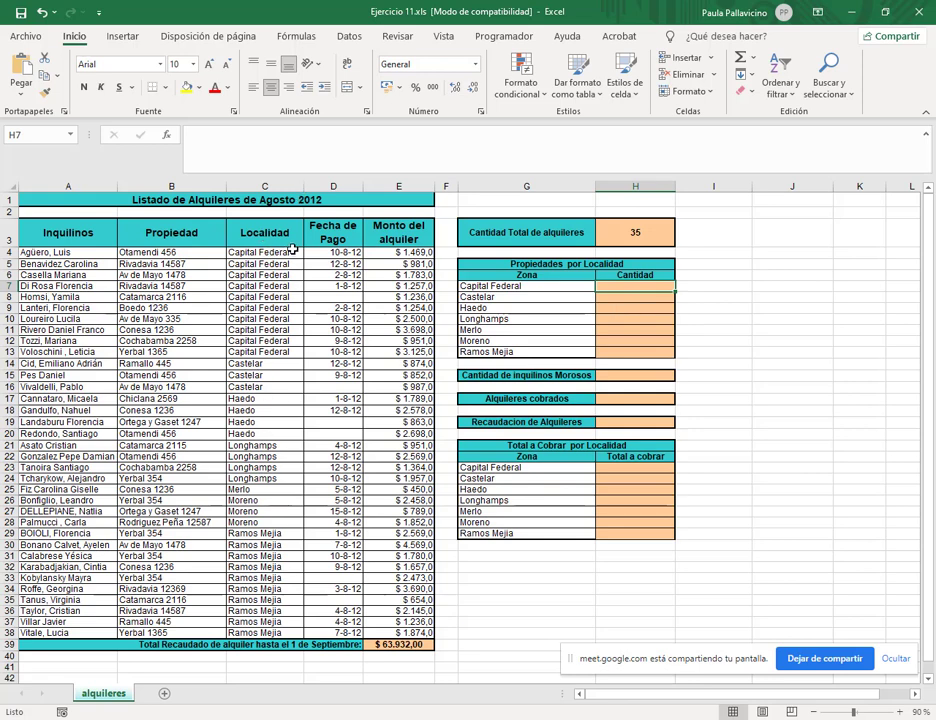
{"action": "left_click_drag", "start_coordinate": [294, 252], "coordinate": [281, 430]}
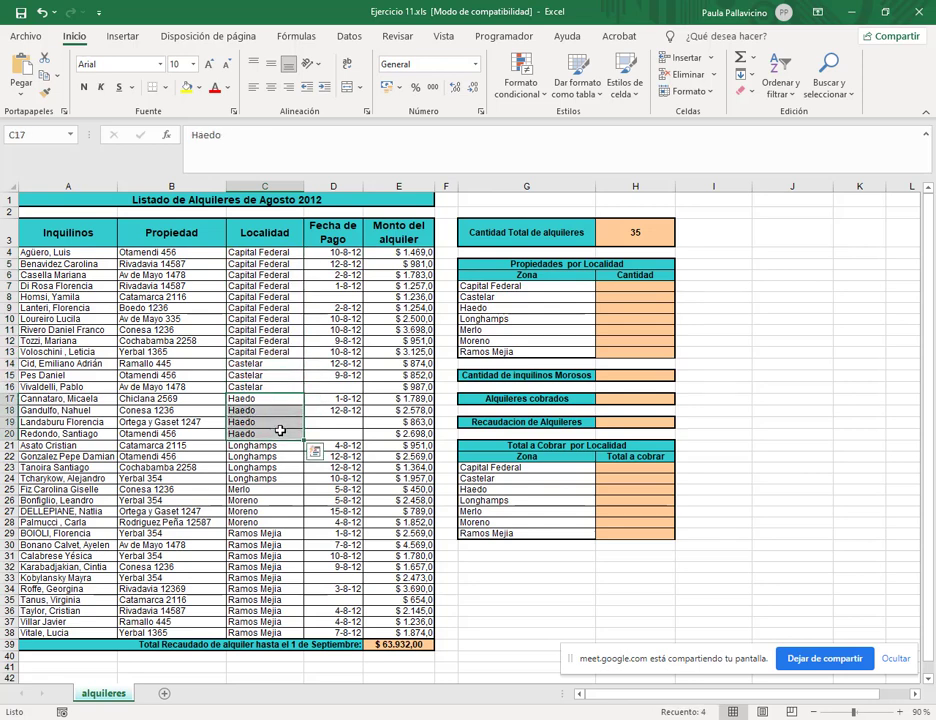
{"action": "left_click", "coordinate": [637, 285]}
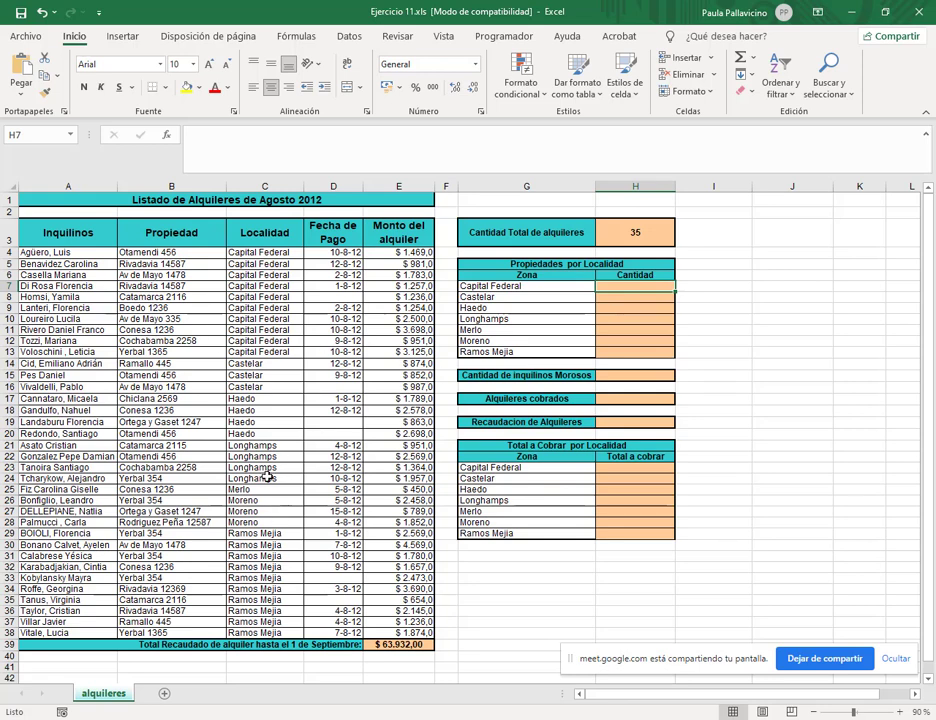
{"action": "left_click_drag", "start_coordinate": [258, 253], "coordinate": [296, 353]}
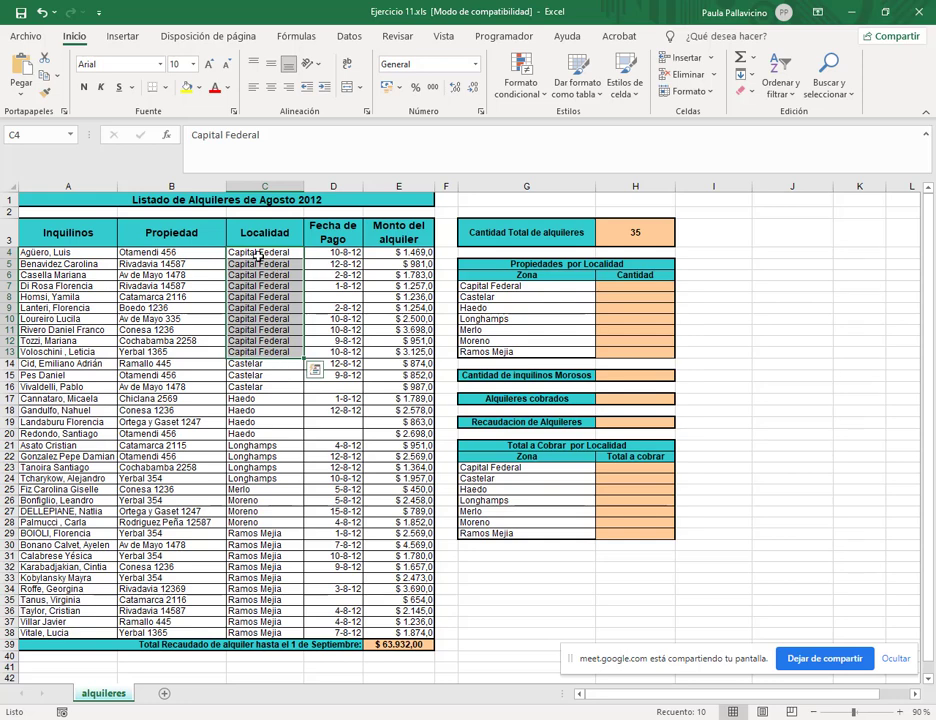
{"action": "left_click", "coordinate": [273, 534]}
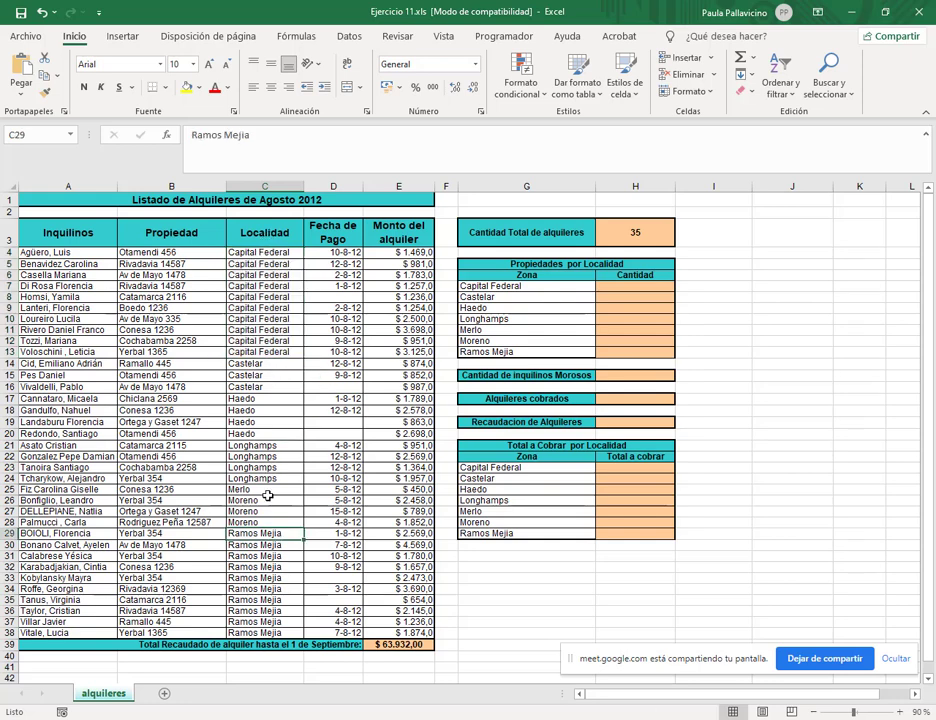
{"action": "left_click", "coordinate": [65, 578]}
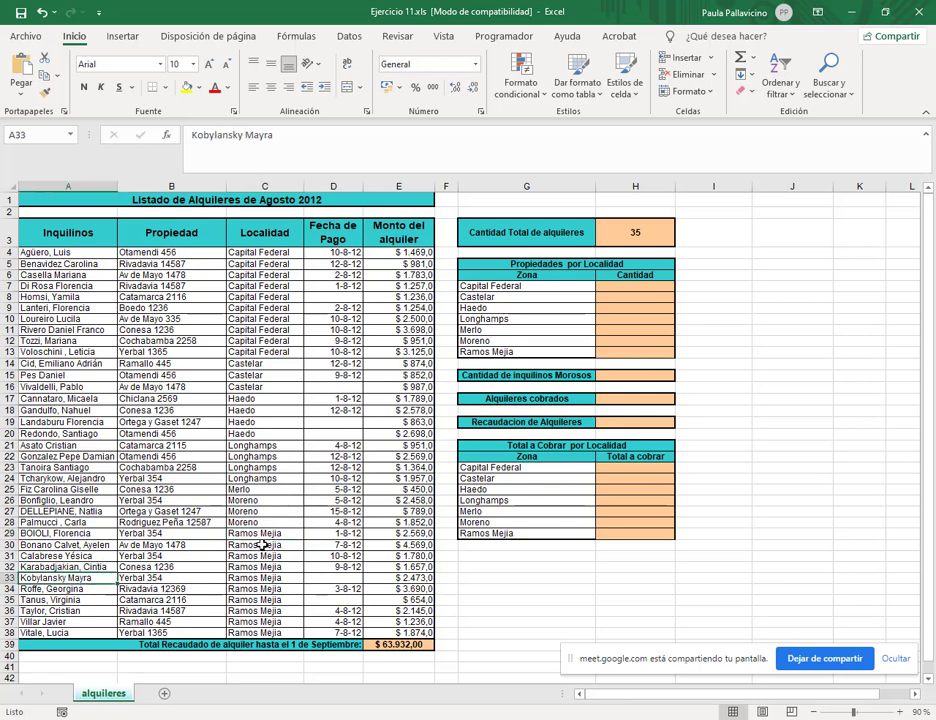
{"action": "left_click_drag", "start_coordinate": [265, 533], "coordinate": [265, 632]}
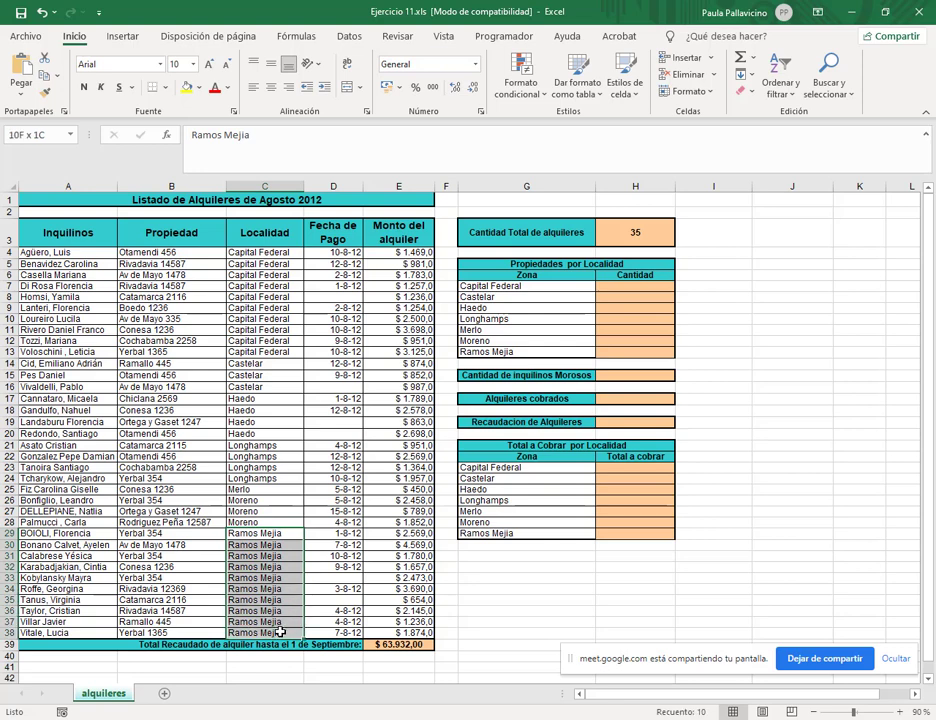
{"action": "left_click_drag", "start_coordinate": [648, 287], "coordinate": [641, 362]}
Step: Start a CONTAR.SI formula in H7 for Capital Federal, with the locality range C4:C38 as its first argument
{"action": "left_click", "coordinate": [646, 285]}
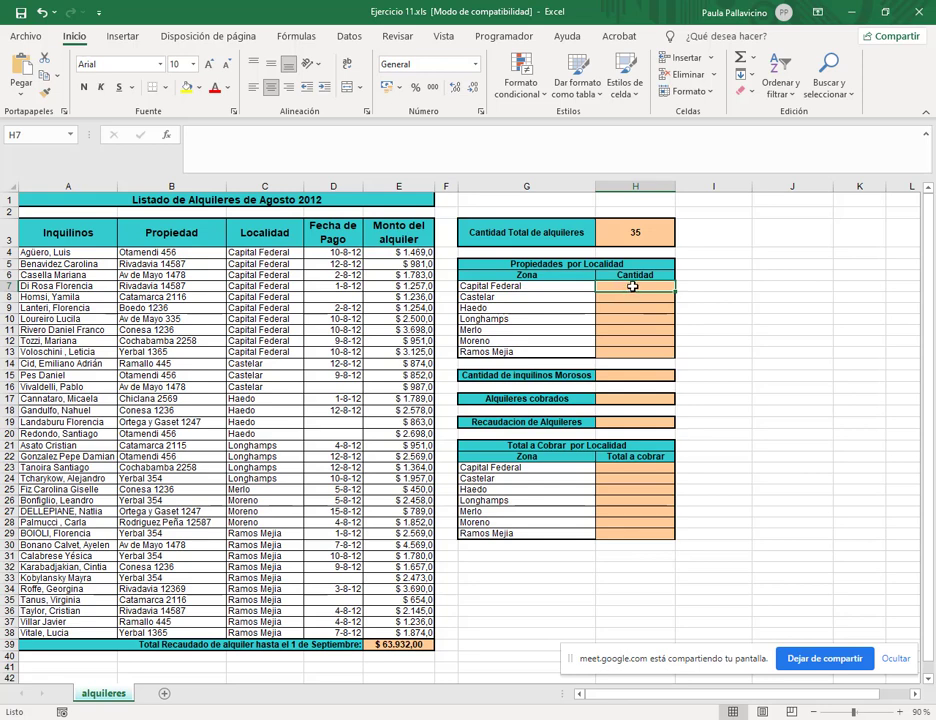
{"action": "type", "text": "="}
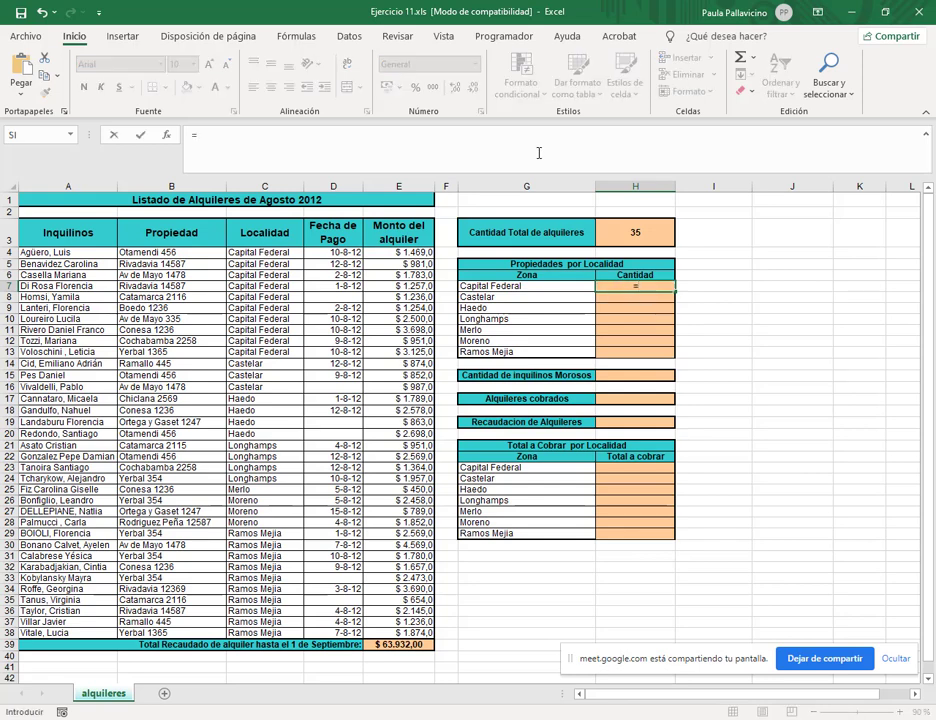
{"action": "left_click", "coordinate": [538, 153]}
{"action": "type", "text": "contar.si"}
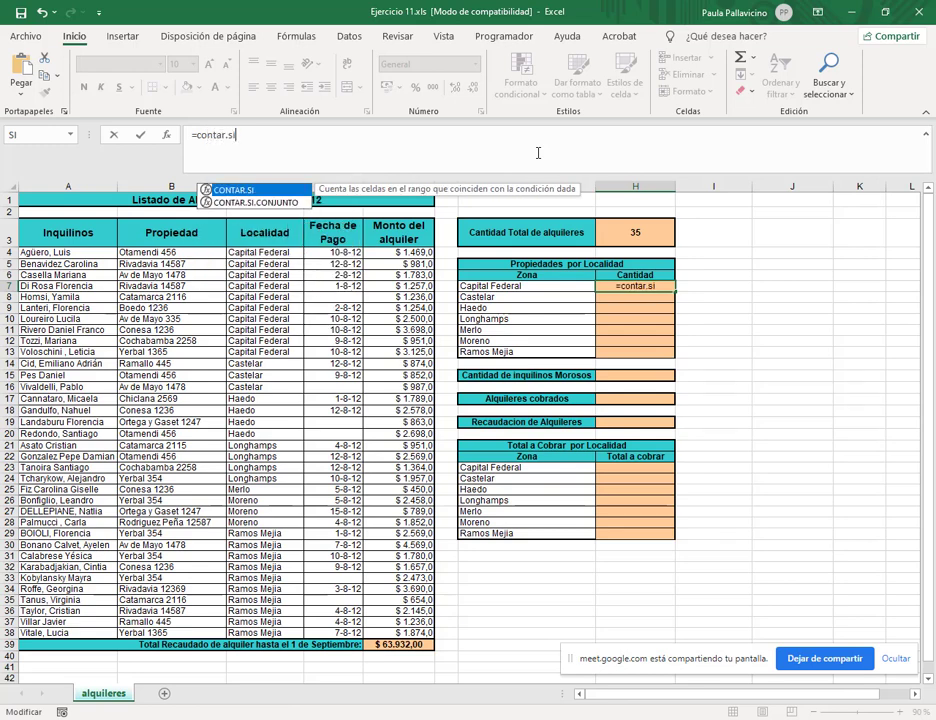
{"action": "type", "text": "("}
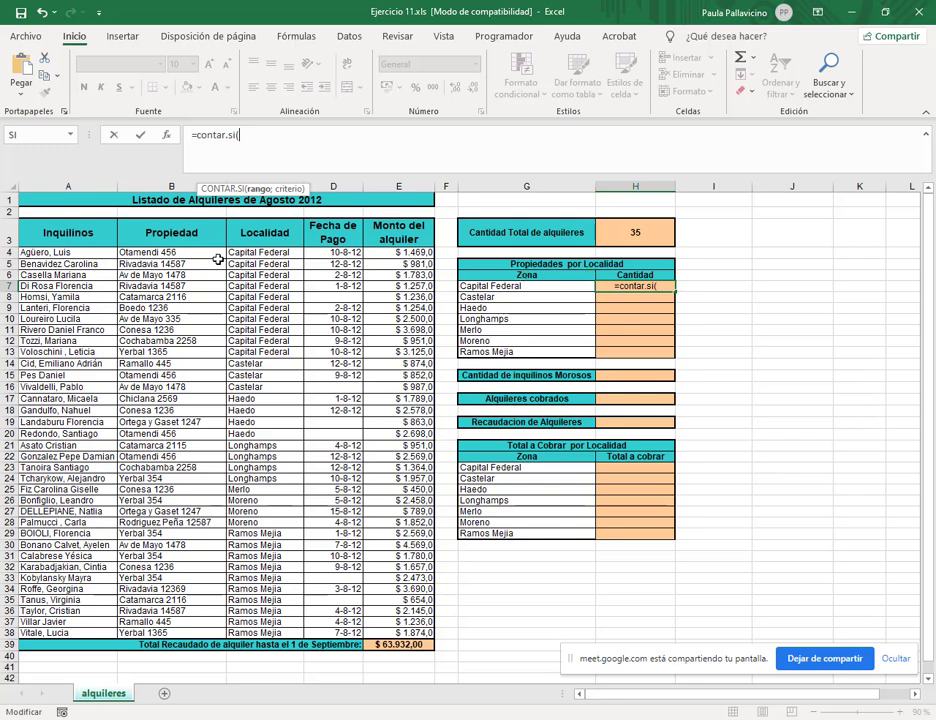
{"action": "left_click_drag", "start_coordinate": [258, 251], "coordinate": [285, 635]}
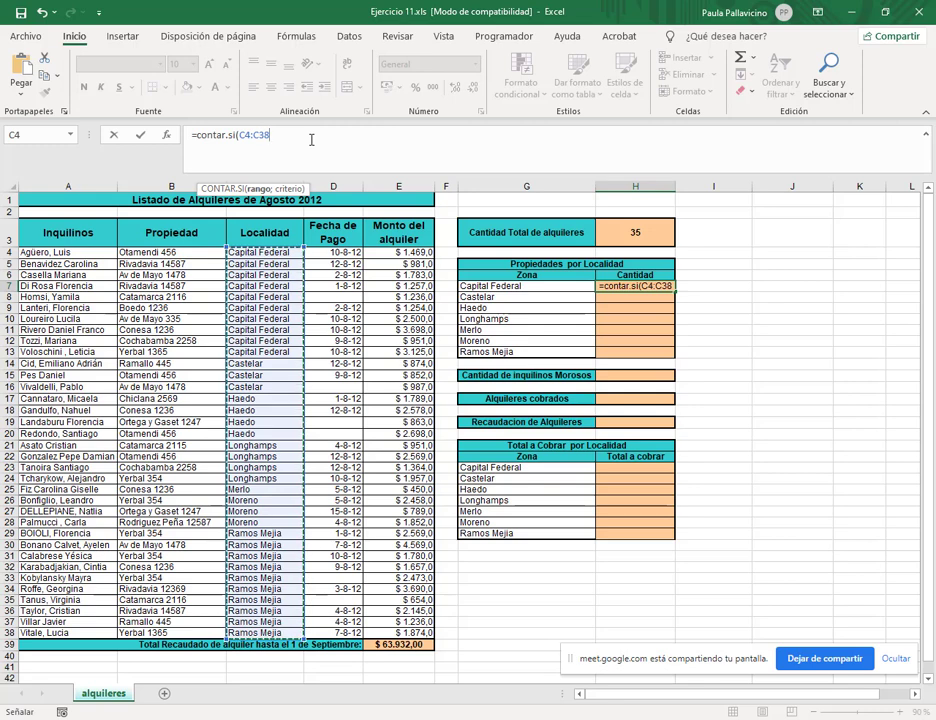
{"action": "type", "text": ";"}
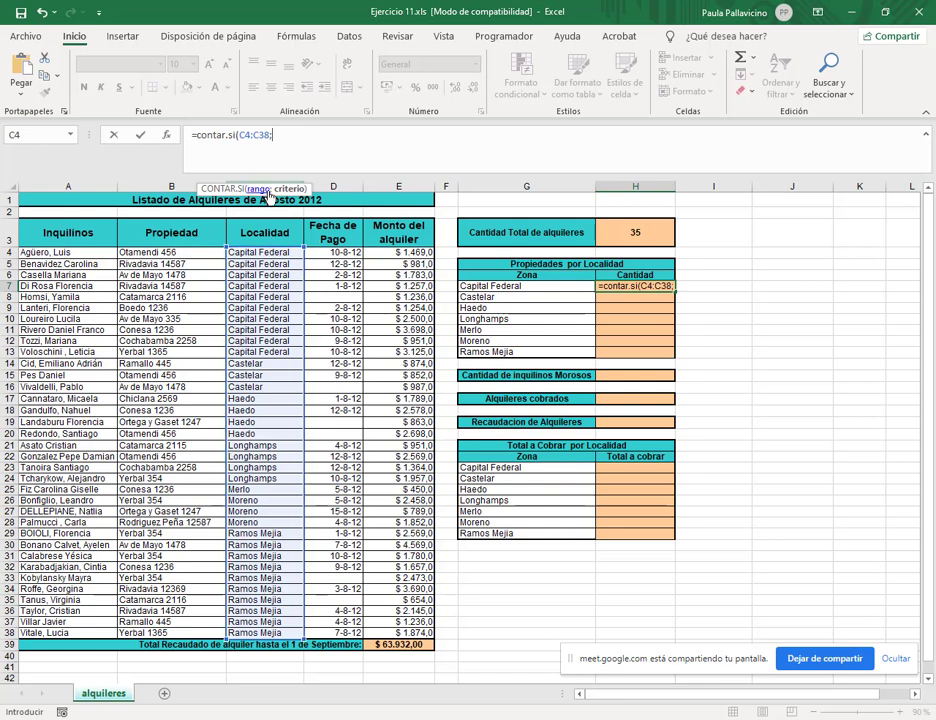
Step: Try the literal text "Capital federal" as the CONTAR.SI criterion and clear it again
{"action": "type", "text": "\"Capital de"}
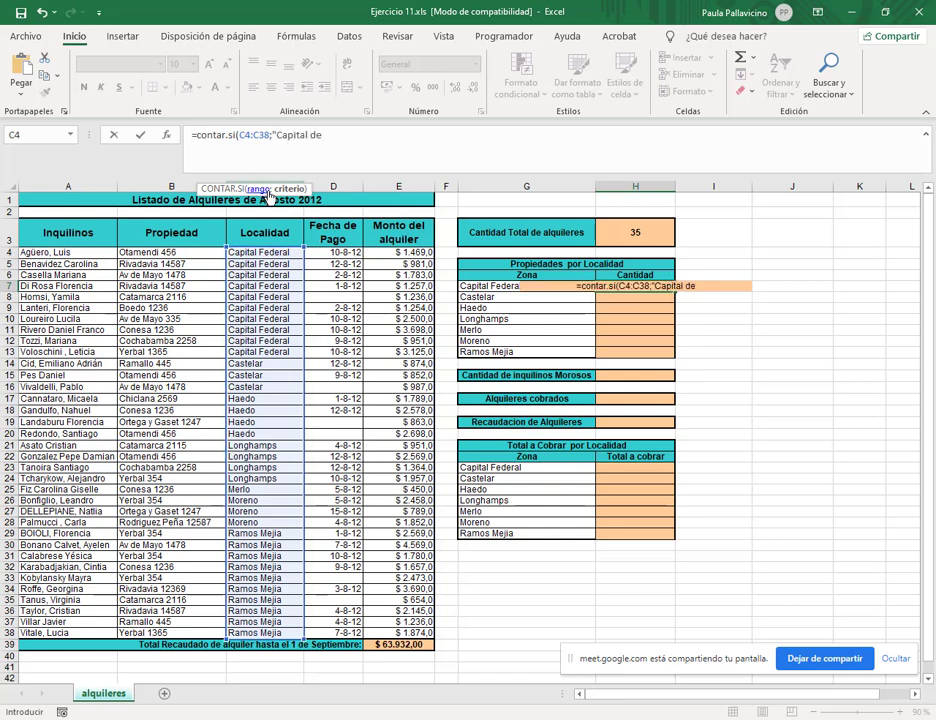
{"action": "key", "text": "BackSpace"}
{"action": "key", "text": "BackSpace"}
{"action": "type", "text": "fere"}
{"action": "key", "text": "BackSpace"}
{"action": "key", "text": "BackSpace"}
{"action": "type", "text": "deral"}
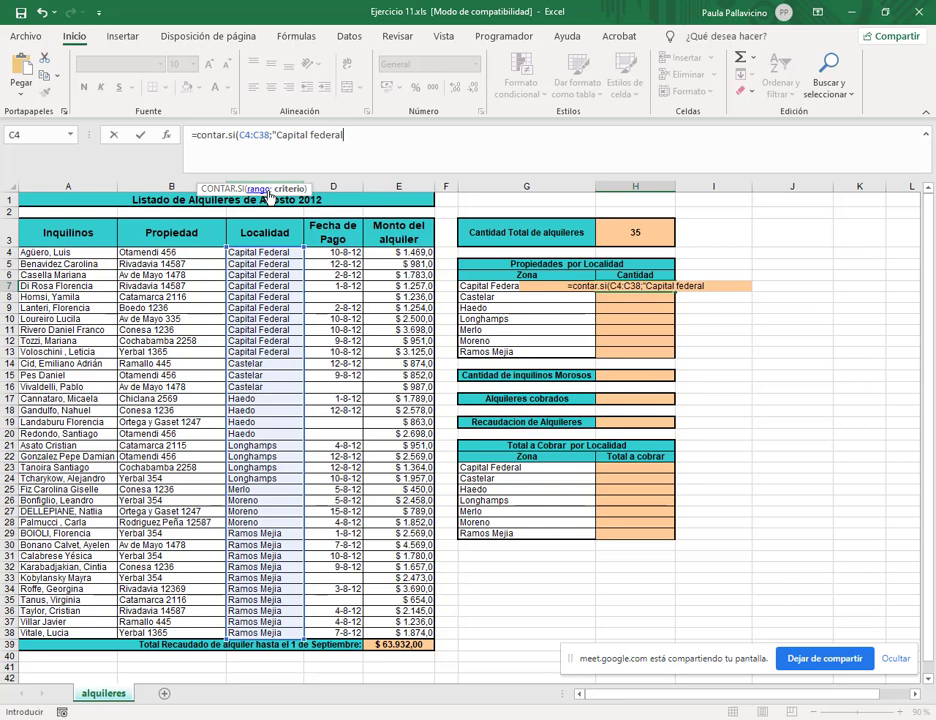
{"action": "type", "text": "\""}
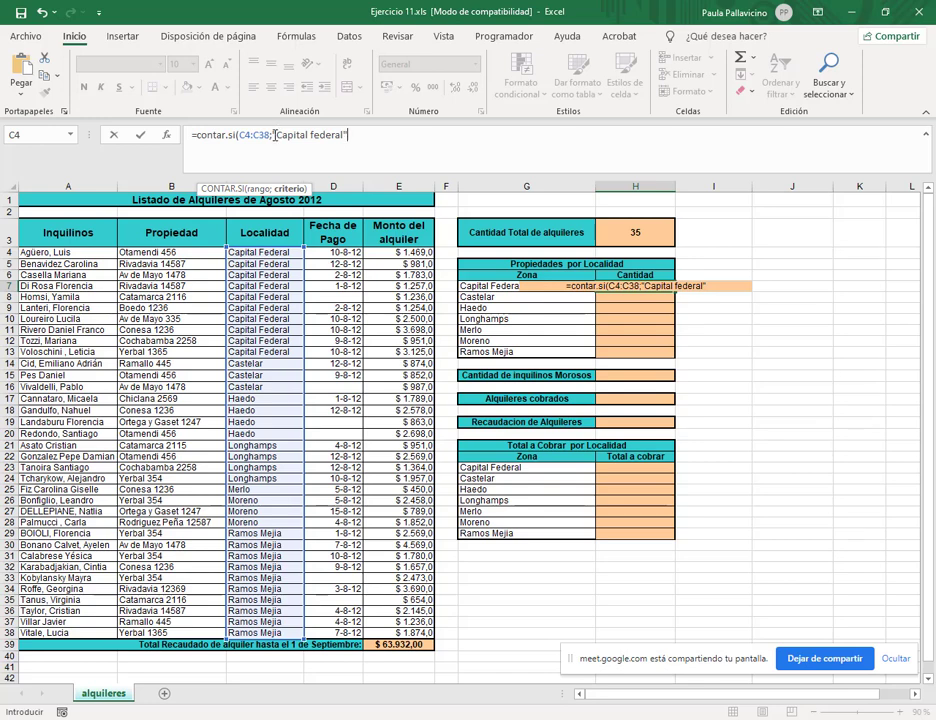
{"action": "left_click_drag", "start_coordinate": [276, 134], "coordinate": [349, 134]}
{"action": "key", "text": "BackSpace"}
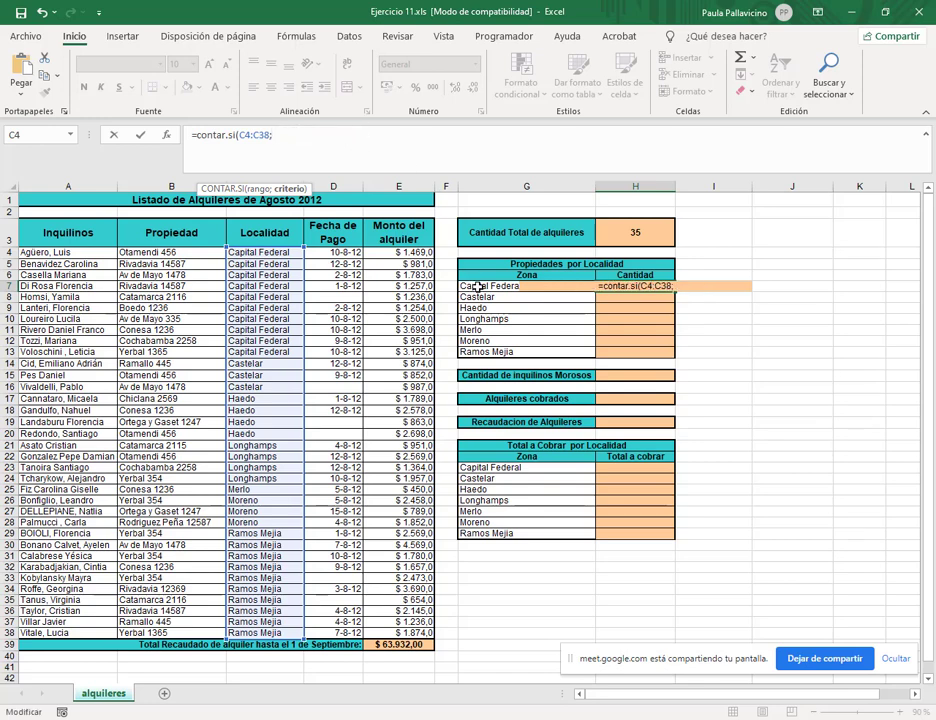
Step: Use cell G7 as the criterion and complete the H7 formula as =CONTAR.SI(C4:C38;G7)
{"action": "left_click", "coordinate": [478, 286]}
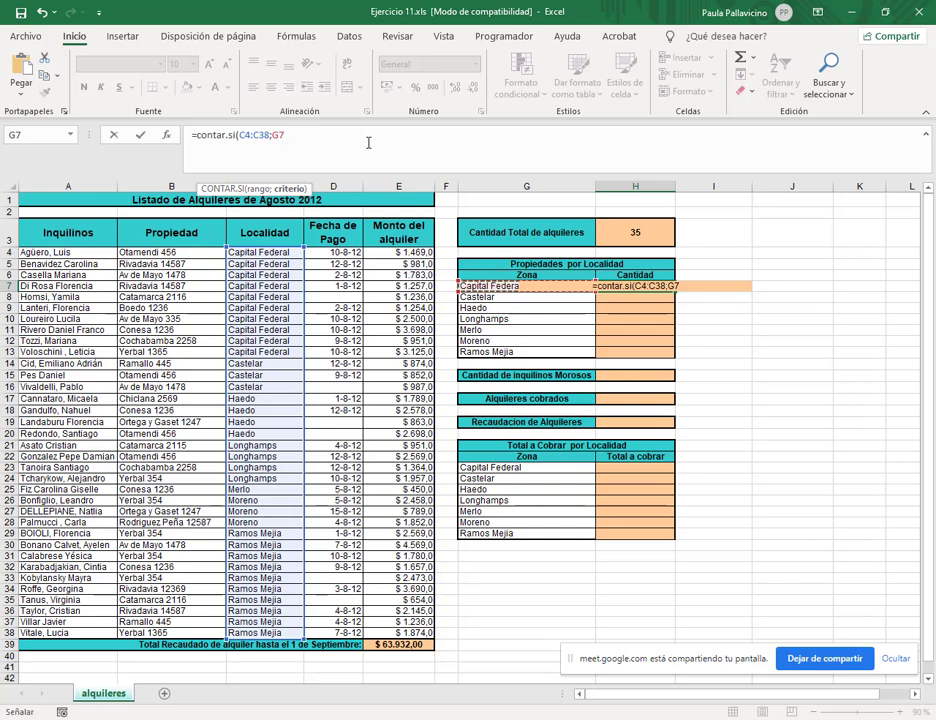
{"action": "type", "text": ")"}
{"action": "key", "text": "Return"}
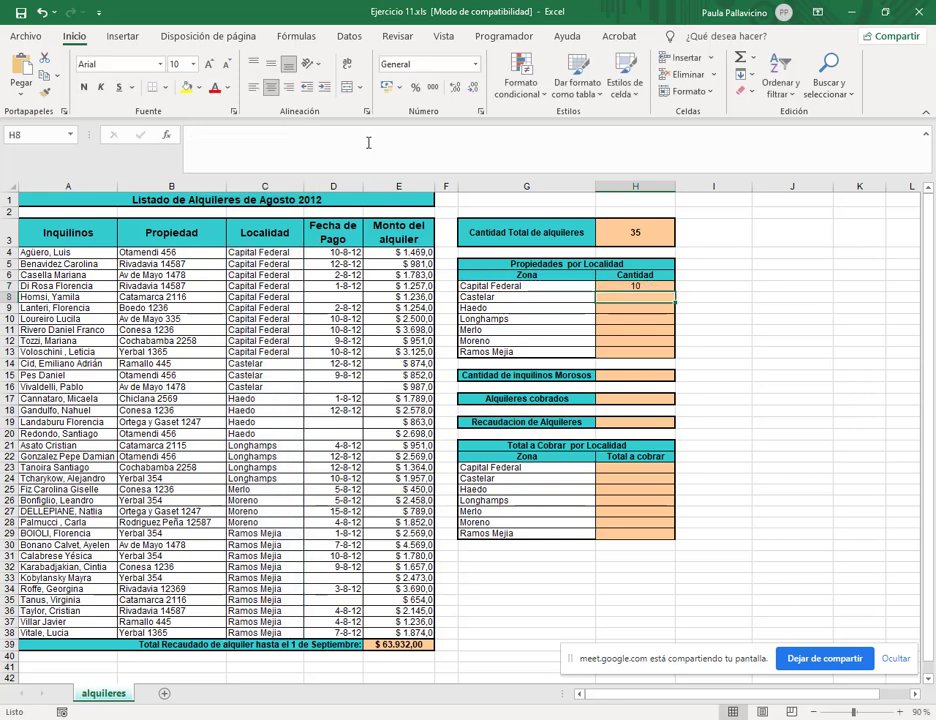
{"action": "left_click", "coordinate": [640, 286]}
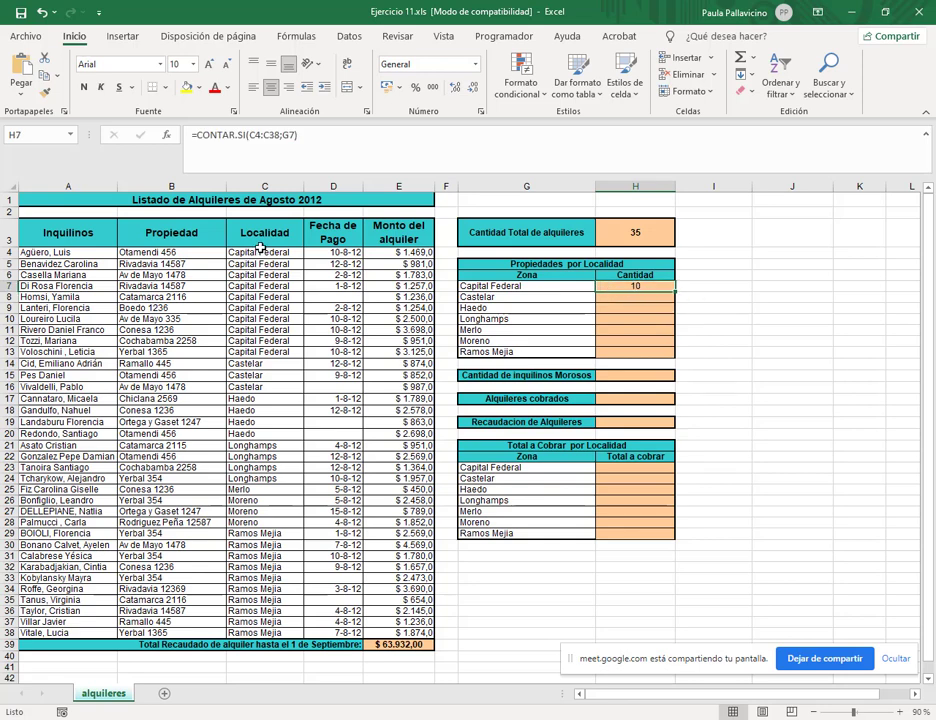
Step: Check the Capital Federal result against the status bar count for cells C4:C13
{"action": "left_click_drag", "start_coordinate": [260, 250], "coordinate": [283, 345]}
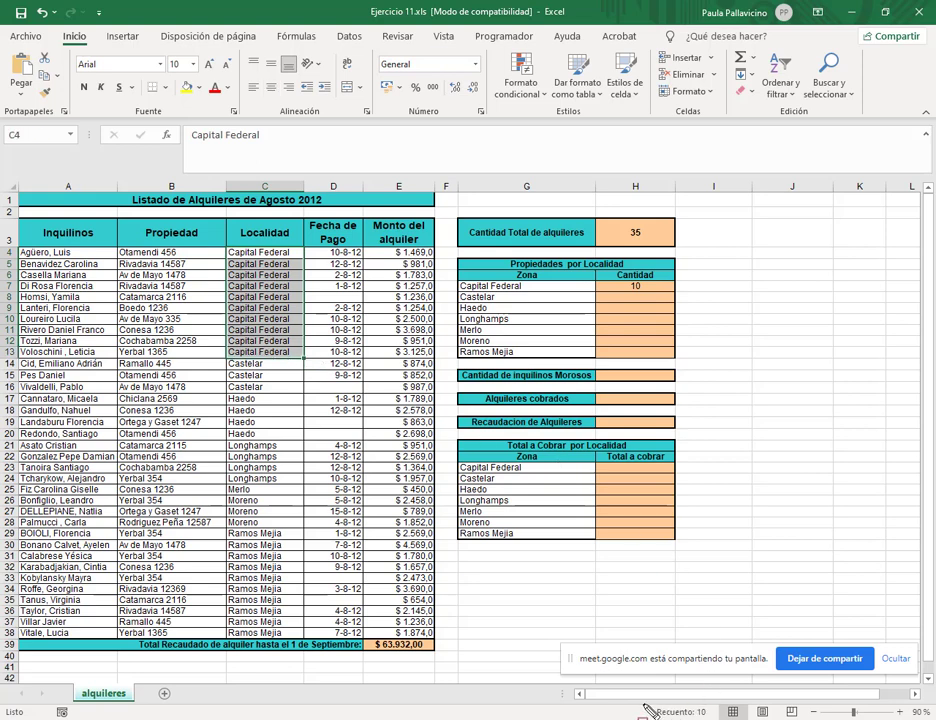
{"action": "left_click_drag", "start_coordinate": [643, 704], "coordinate": [716, 719]}
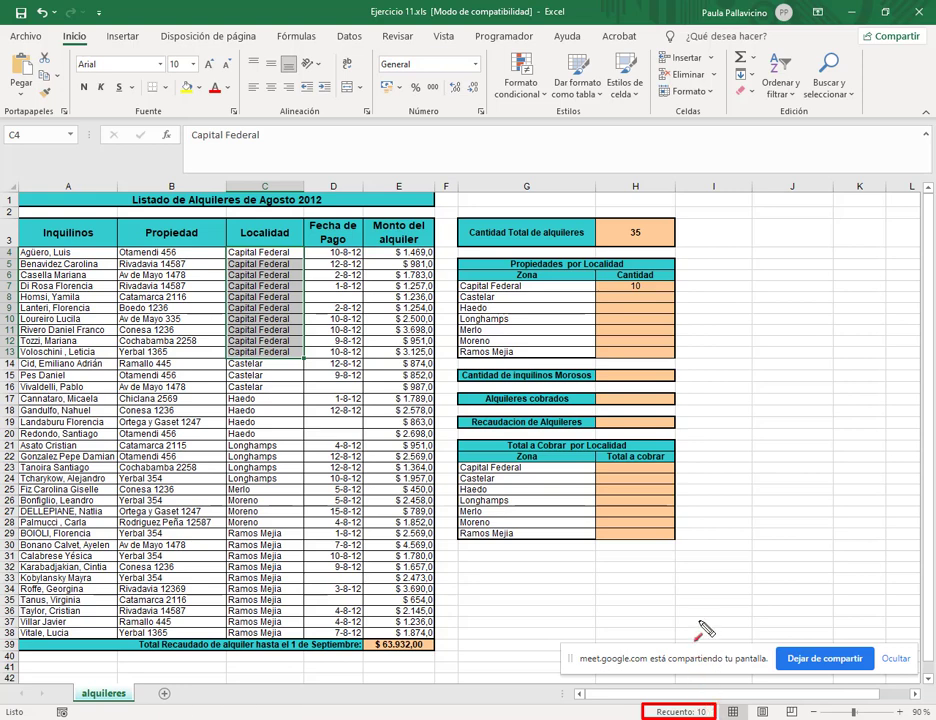
{"action": "left_click_drag", "start_coordinate": [702, 606], "coordinate": [702, 697]}
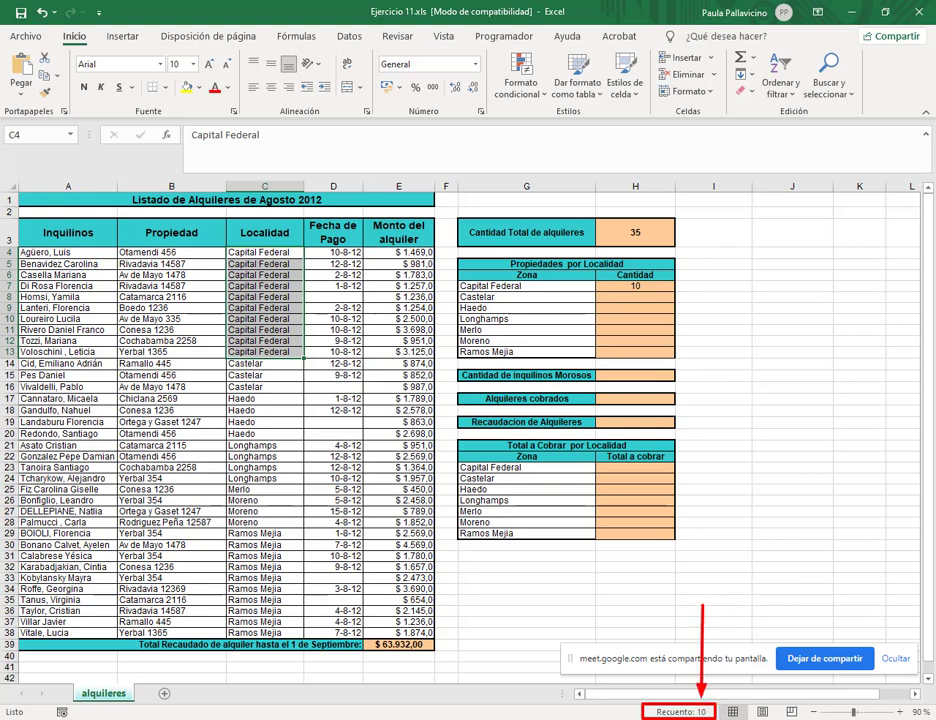
{"action": "key", "text": "Escape"}
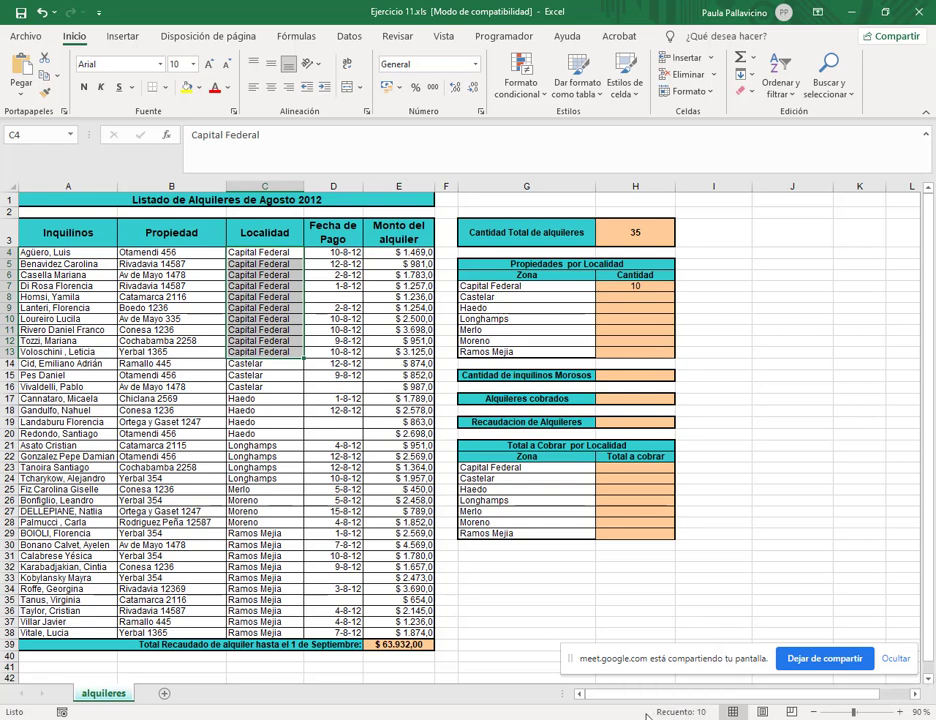
Step: Examine the calculation options available for the status bar, from Promedio and Recuento through Mínima, Máxima and Suma
{"action": "right_click", "coordinate": [646, 714]}
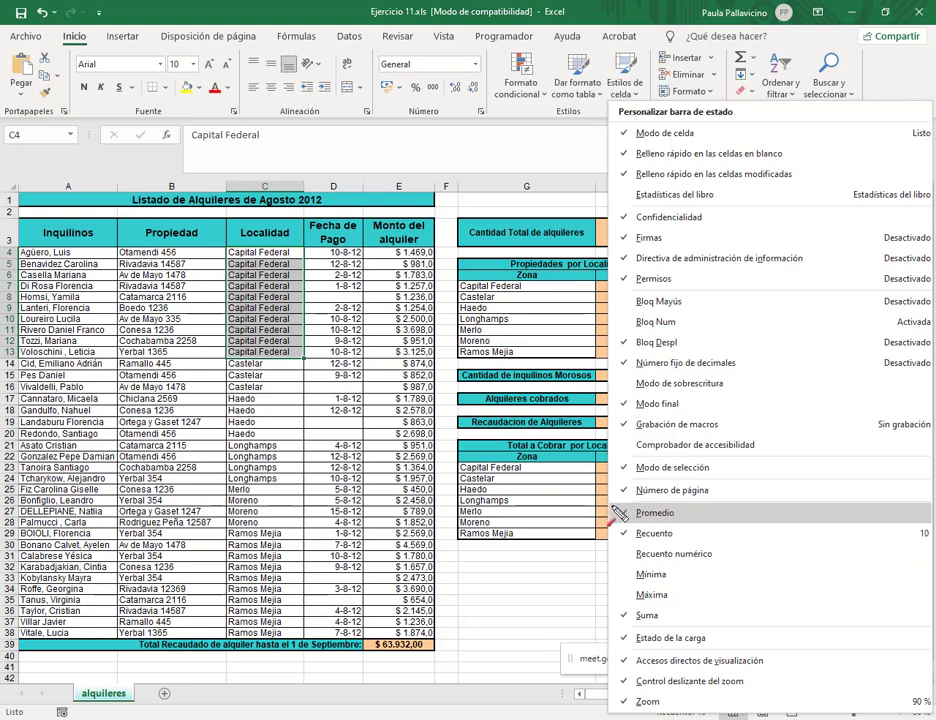
{"action": "mouse_move", "coordinate": [618, 505]}
{"action": "left_mouse_down"}
{"action": "mouse_move", "coordinate": [735, 585]}
{"action": "mouse_move", "coordinate": [739, 622]}
{"action": "left_mouse_up"}
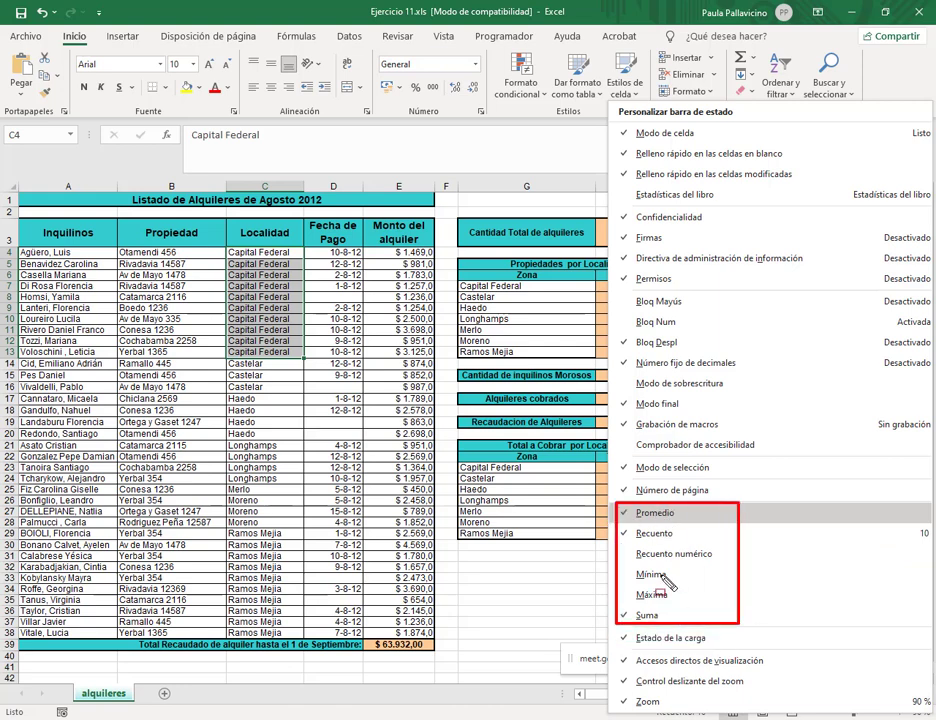
{"action": "left_click_drag", "start_coordinate": [535, 530], "coordinate": [616, 515]}
{"action": "left_click_drag", "start_coordinate": [559, 555], "coordinate": [614, 535]}
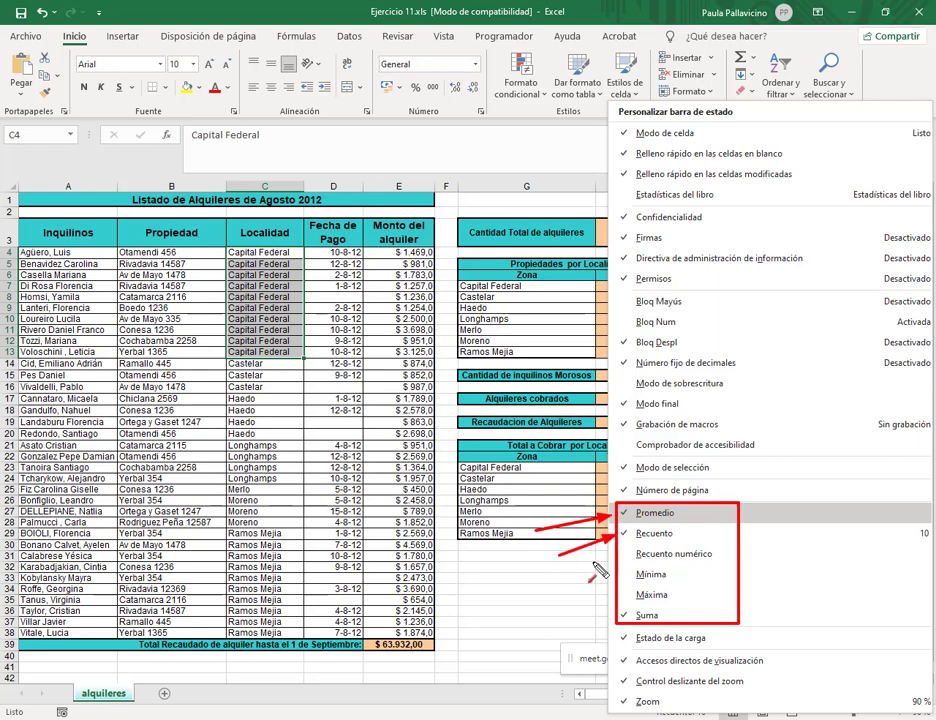
{"action": "left_click_drag", "start_coordinate": [566, 584], "coordinate": [632, 568]}
{"action": "left_click_drag", "start_coordinate": [576, 603], "coordinate": [628, 580]}
{"action": "mouse_move", "coordinate": [575, 634]}
{"action": "left_mouse_down"}
{"action": "mouse_move", "coordinate": [634, 612]}
{"action": "mouse_move", "coordinate": [640, 626]}
{"action": "left_mouse_up"}
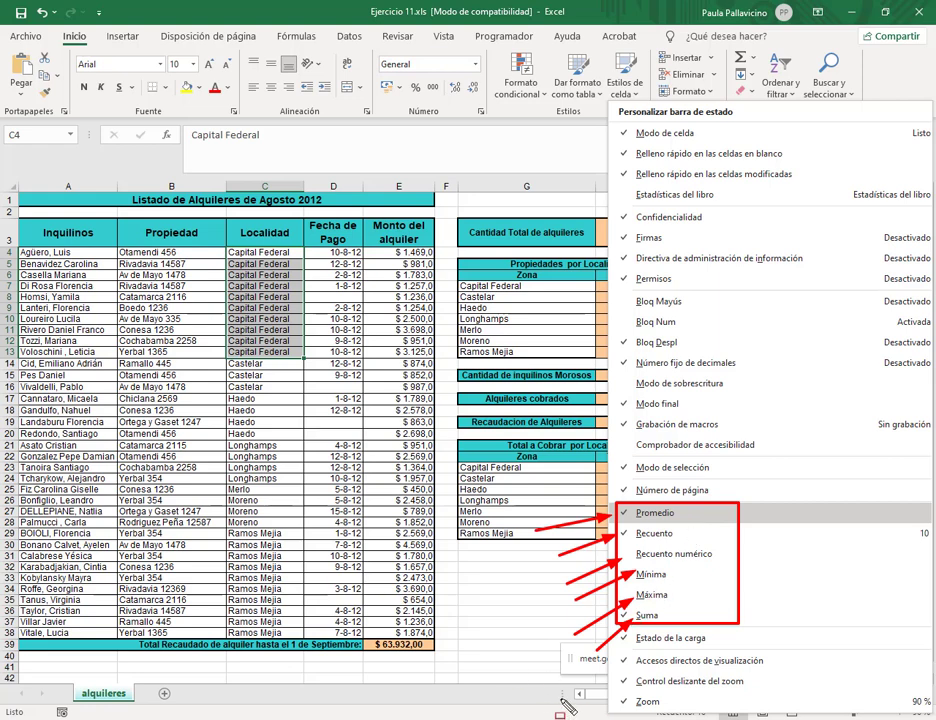
{"action": "key", "text": "Escape"}
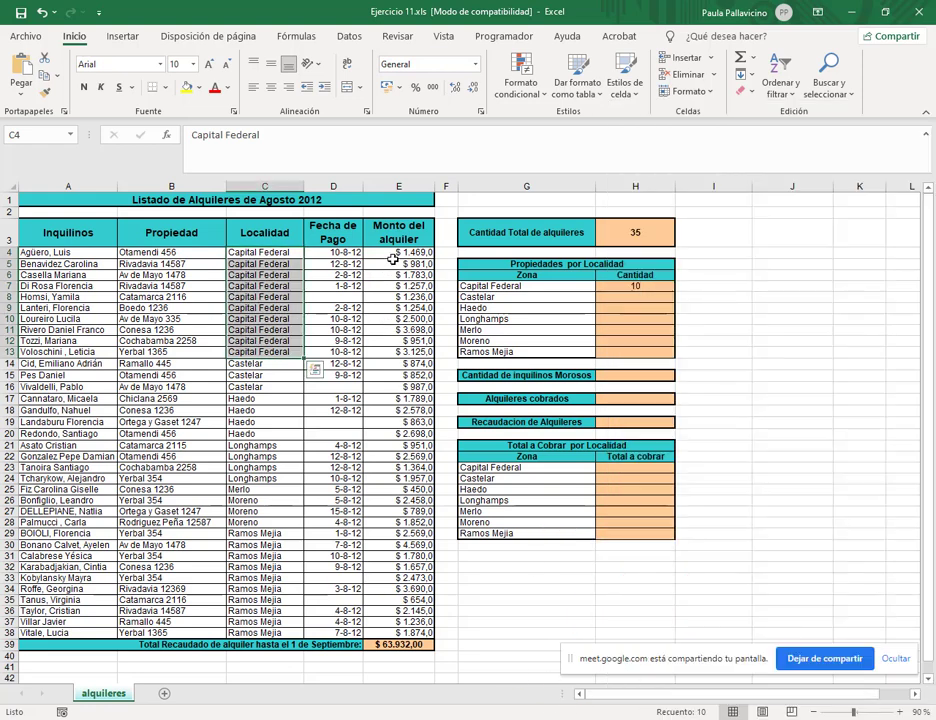
Step: Check the average, count and sum of the rent amounts in E4:E38 using the status bar
{"action": "left_click_drag", "start_coordinate": [393, 253], "coordinate": [396, 633]}
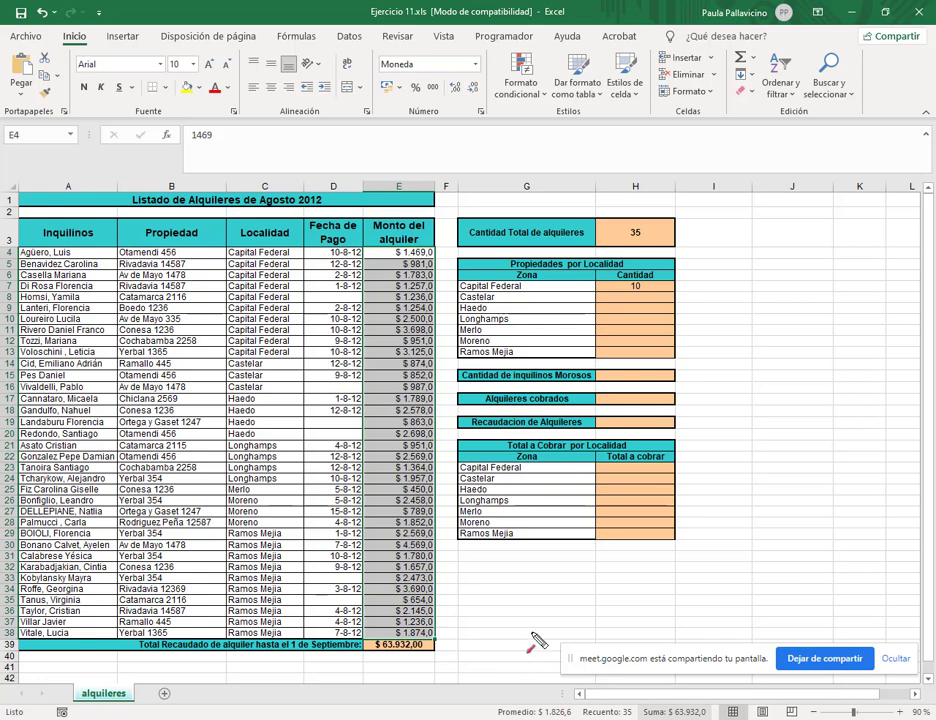
{"action": "left_click_drag", "start_coordinate": [530, 633], "coordinate": [529, 697]}
{"action": "left_click_drag", "start_coordinate": [622, 625], "coordinate": [621, 700]}
{"action": "left_click_drag", "start_coordinate": [694, 620], "coordinate": [686, 700]}
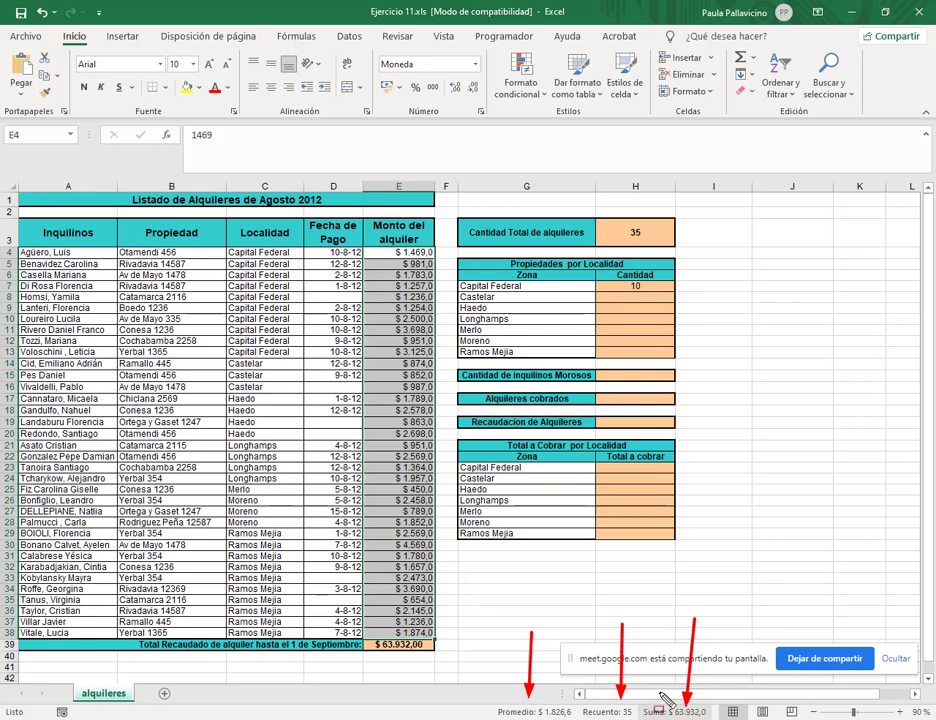
{"action": "key", "text": "Escape"}
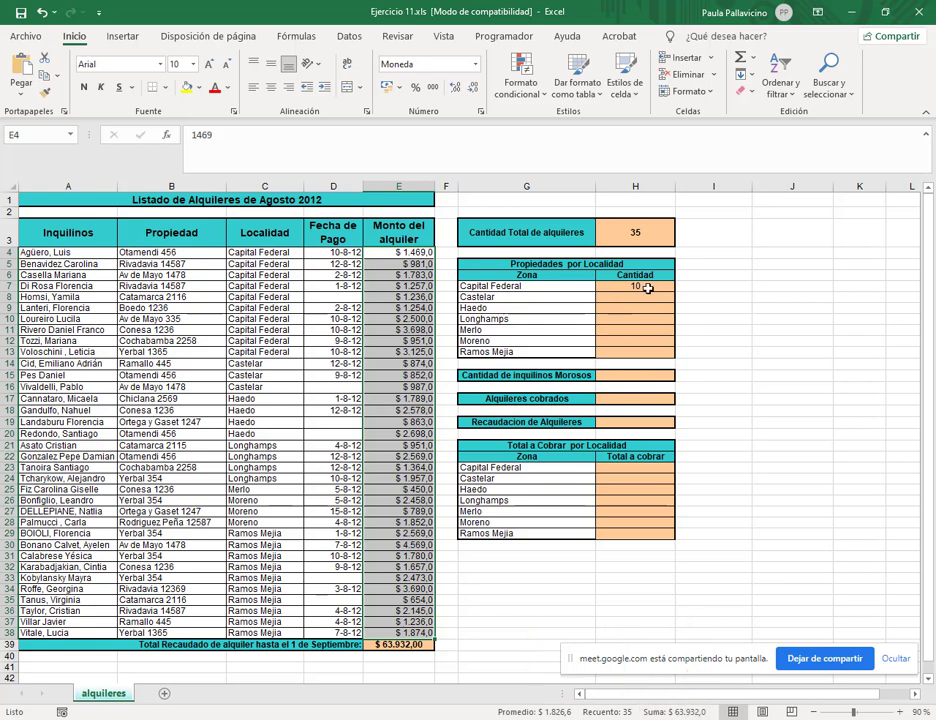
Step: Change the locality in cell C12 to Merlo to test the Capital Federal count
{"action": "left_click", "coordinate": [270, 286]}
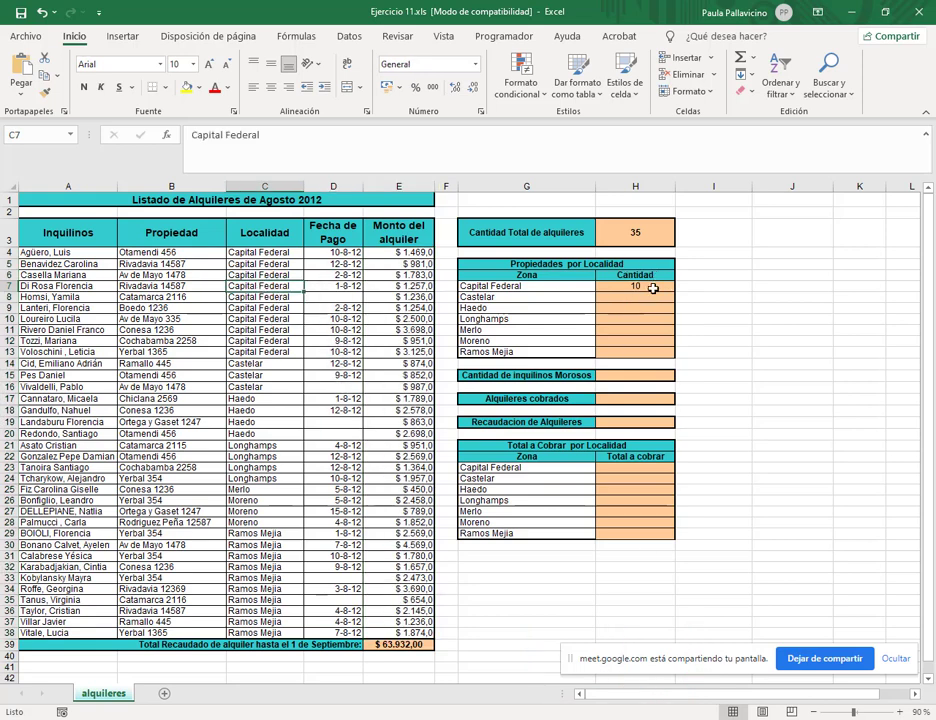
{"action": "left_click", "coordinate": [289, 342]}
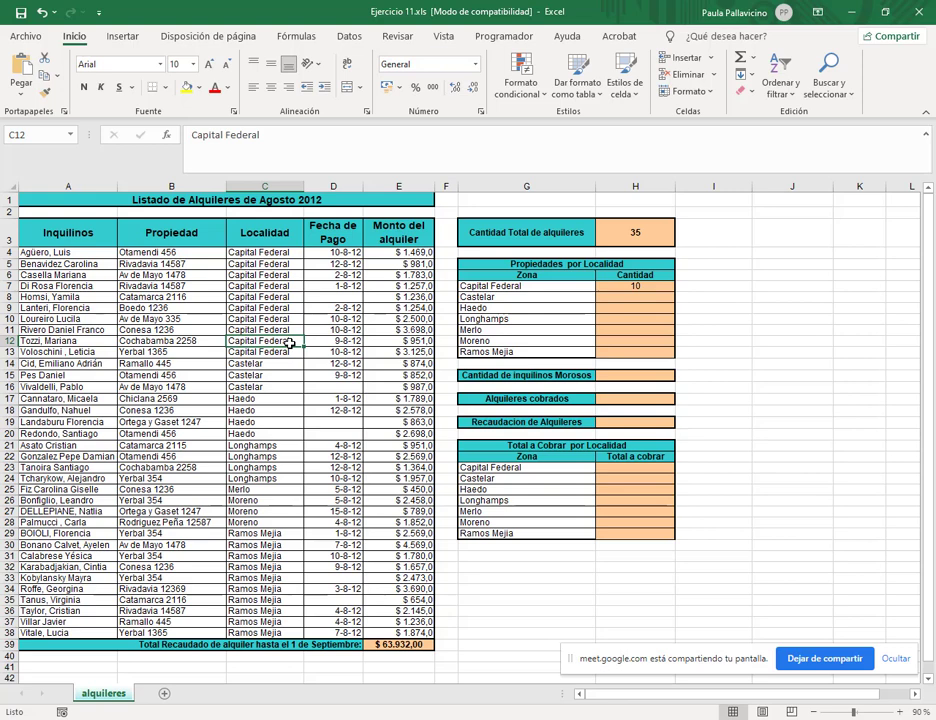
{"action": "type", "text": "Merlo"}
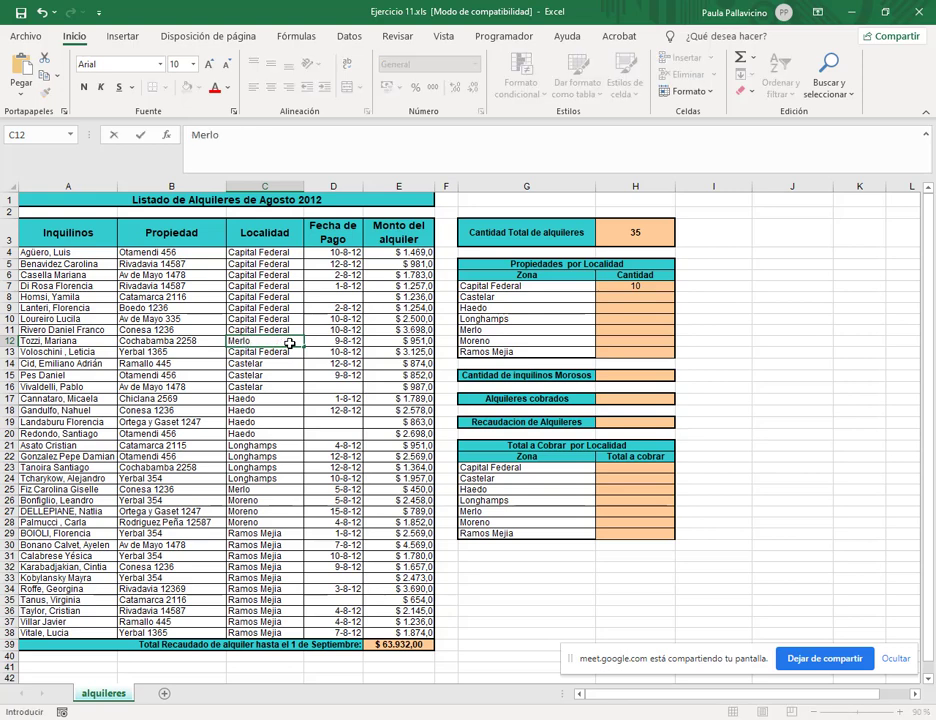
{"action": "key", "text": "Return"}
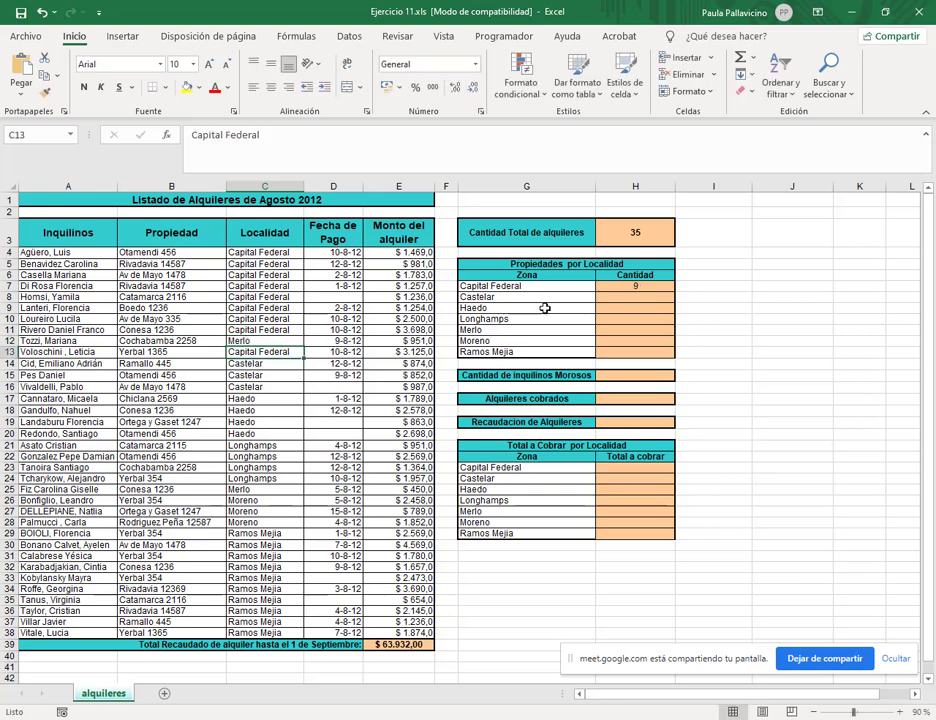
Step: Copy the CONTAR.SI formula from H7 down through H13 for the remaining localities
{"action": "left_click", "coordinate": [650, 288]}
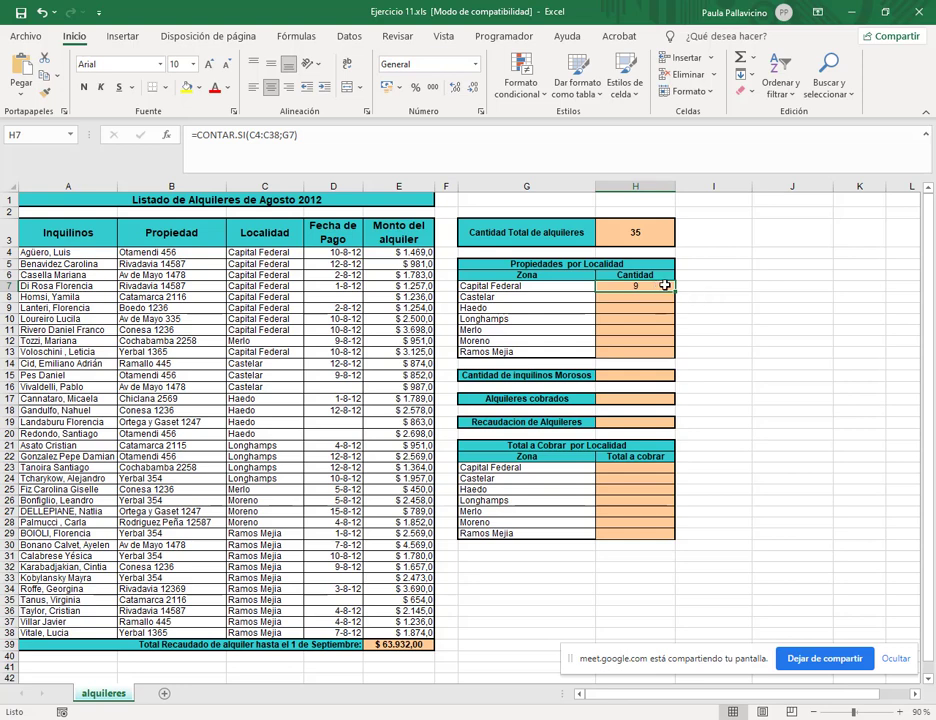
{"action": "left_click_drag", "start_coordinate": [664, 292], "coordinate": [640, 350]}
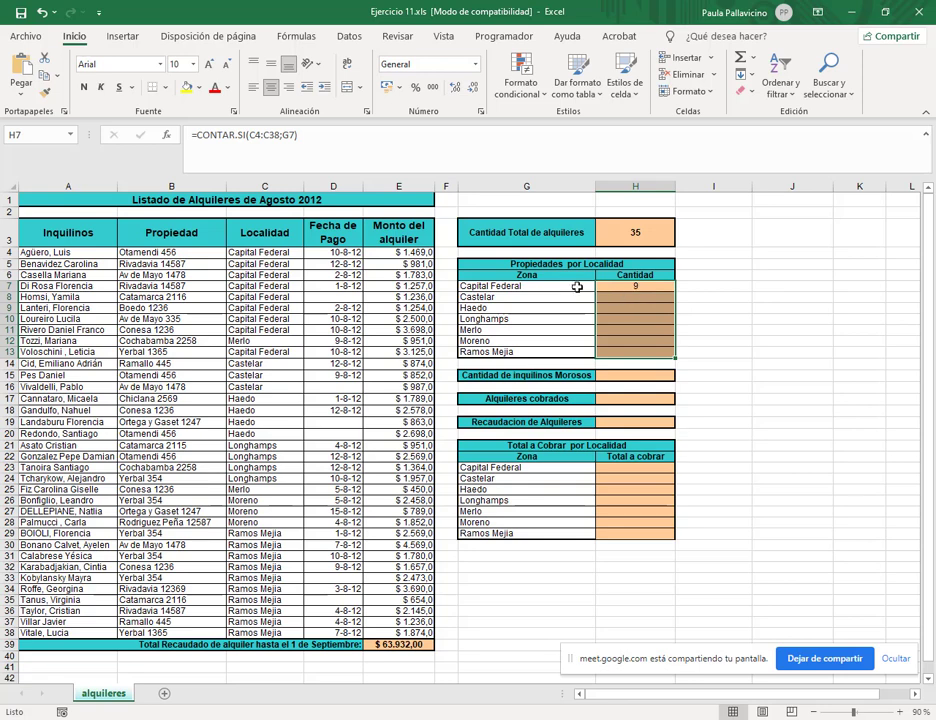
{"action": "left_click_drag", "start_coordinate": [581, 286], "coordinate": [577, 351]}
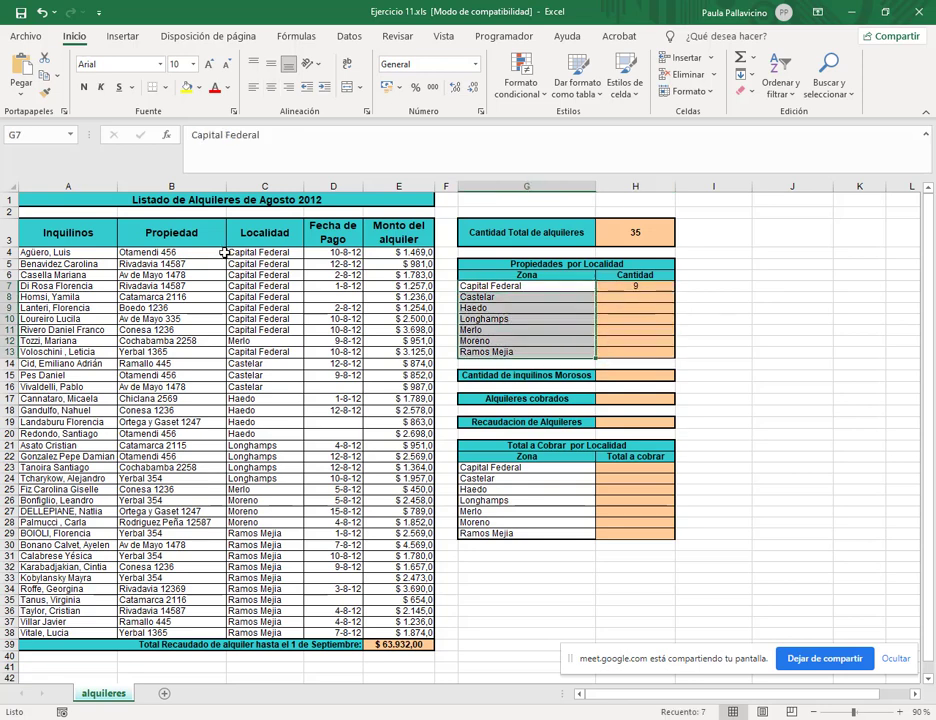
{"action": "left_click_drag", "start_coordinate": [252, 252], "coordinate": [250, 632]}
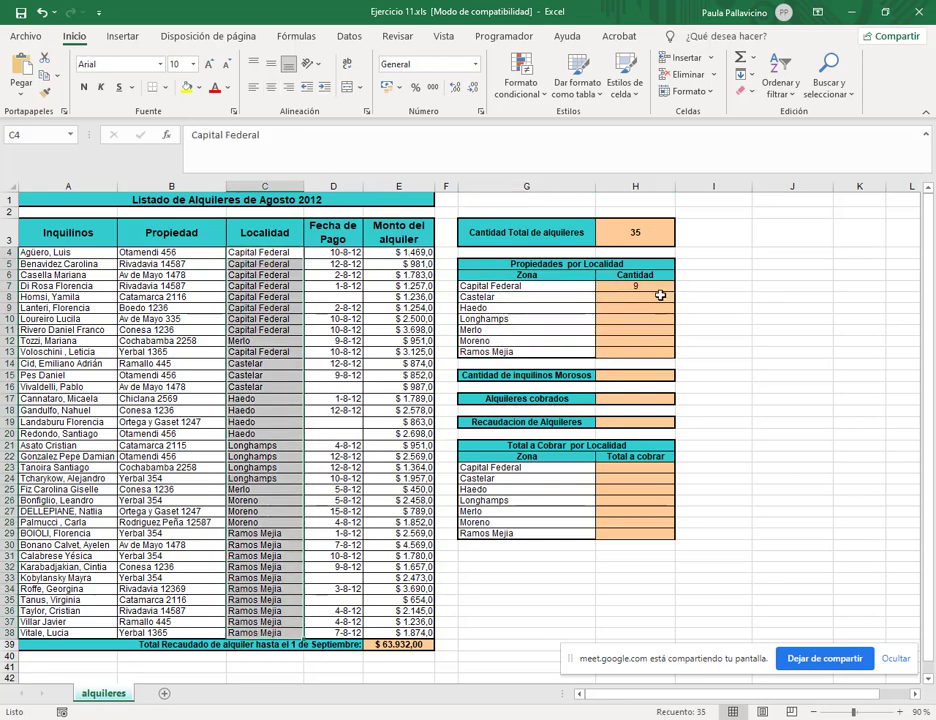
{"action": "left_click", "coordinate": [657, 285]}
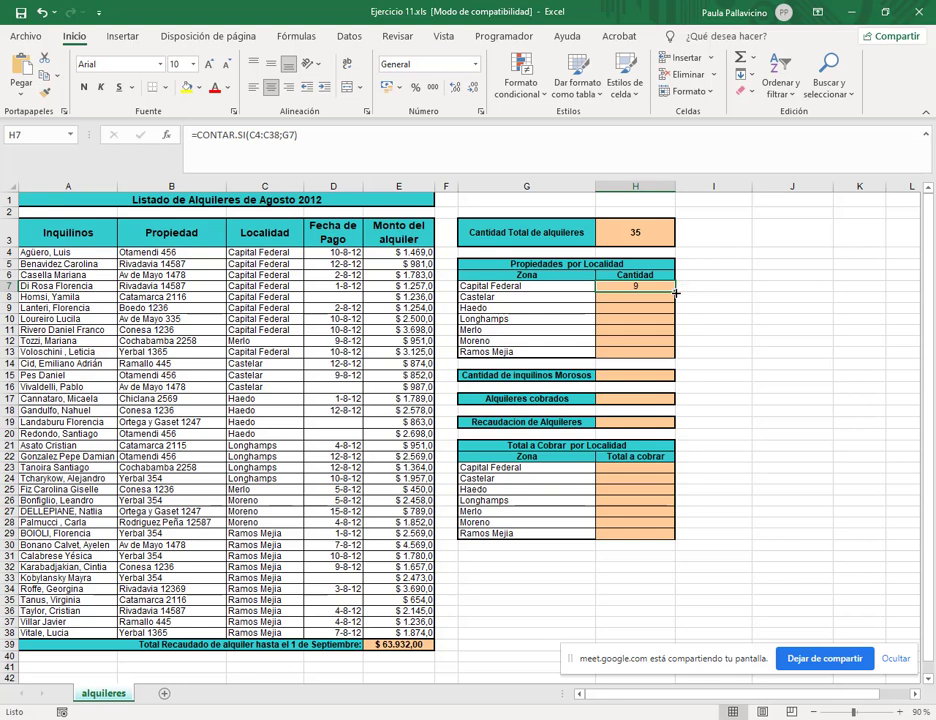
{"action": "left_click_drag", "start_coordinate": [675, 292], "coordinate": [666, 356]}
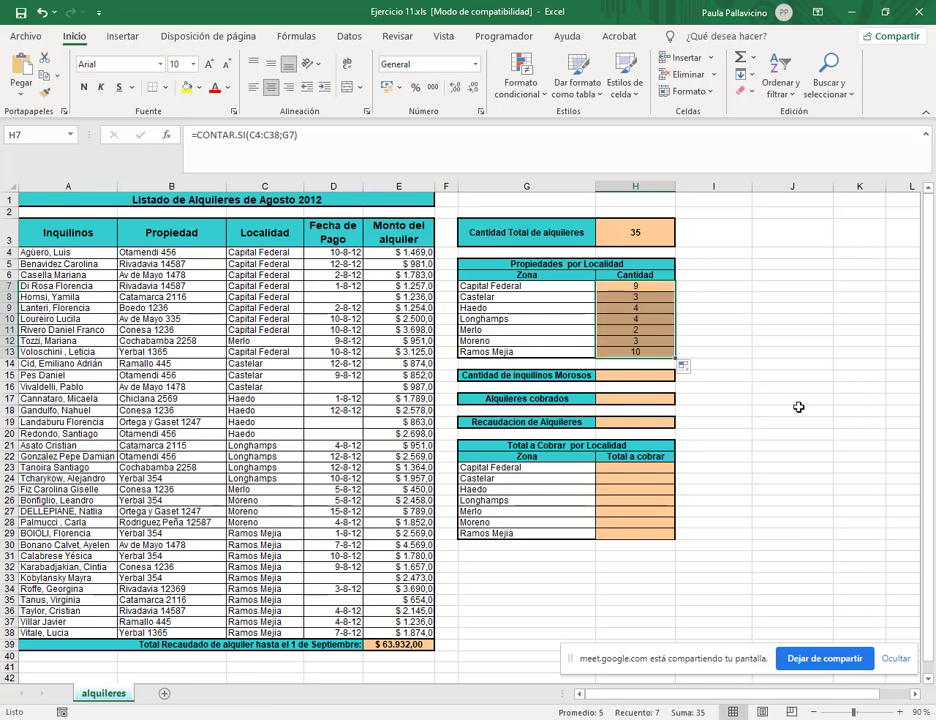
Step: Check the filled counts against the Castelar, Haedo, Longhamps, Merlo and Ramos Mejia entries in the locality column
{"action": "left_click", "coordinate": [639, 351]}
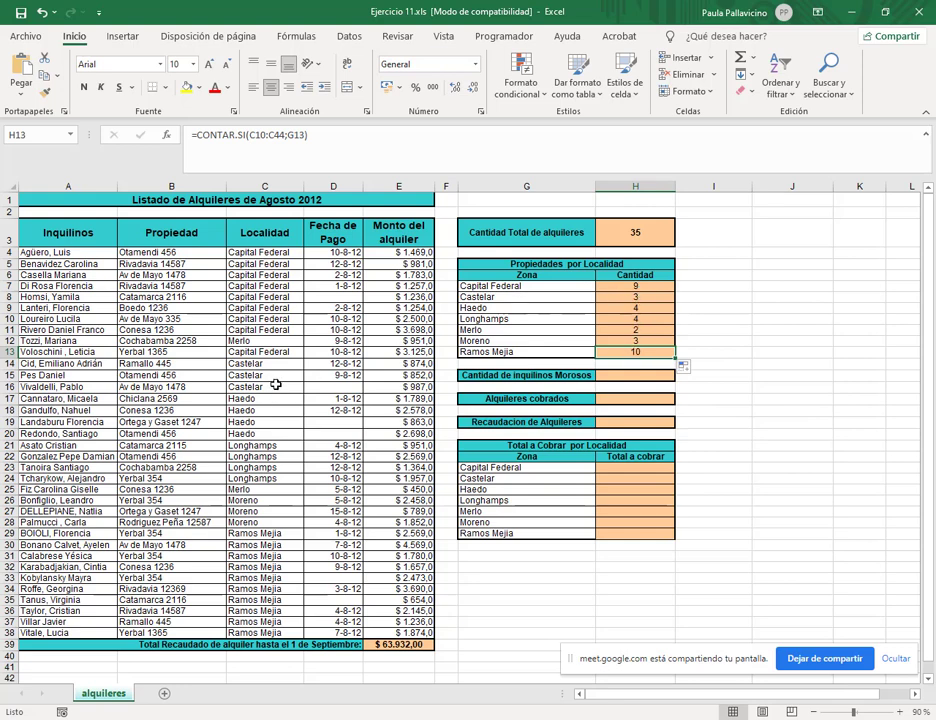
{"action": "left_click_drag", "start_coordinate": [273, 364], "coordinate": [268, 387]}
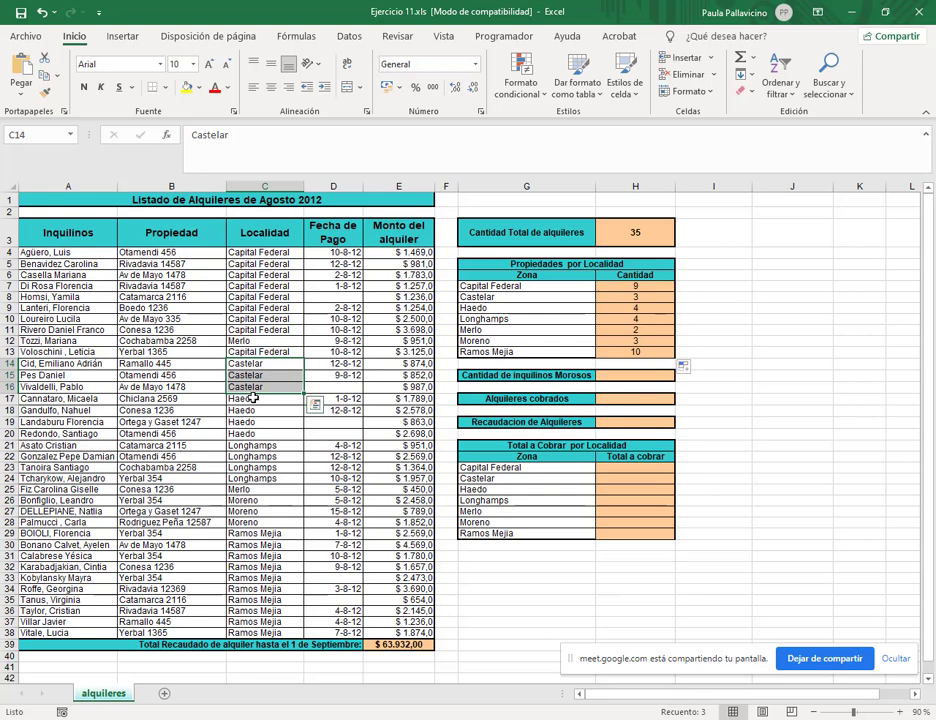
{"action": "left_click_drag", "start_coordinate": [262, 398], "coordinate": [260, 433]}
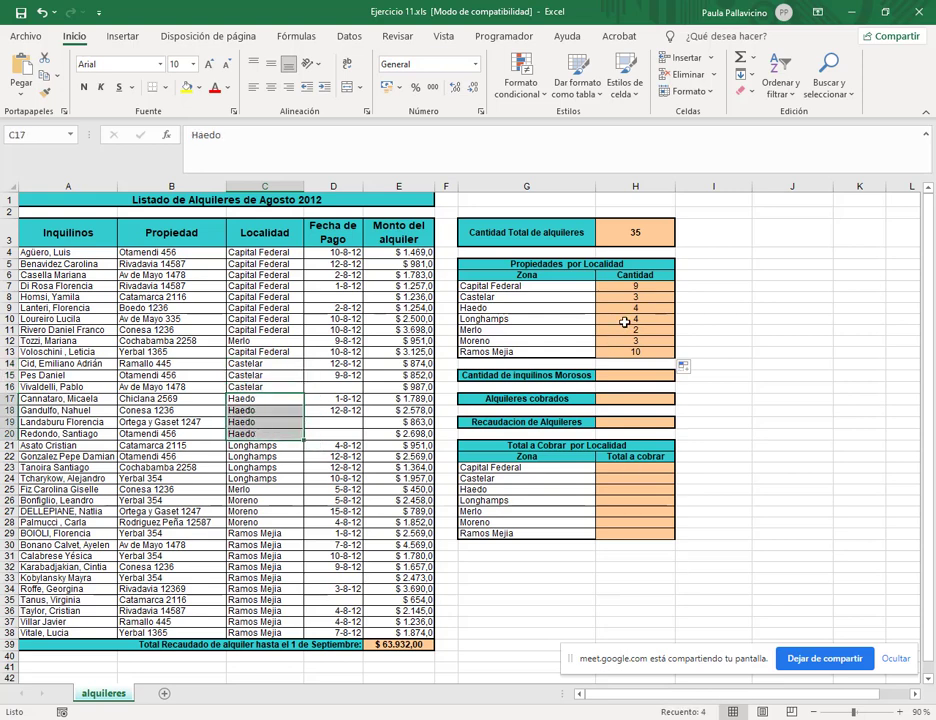
{"action": "left_click_drag", "start_coordinate": [258, 445], "coordinate": [262, 478]}
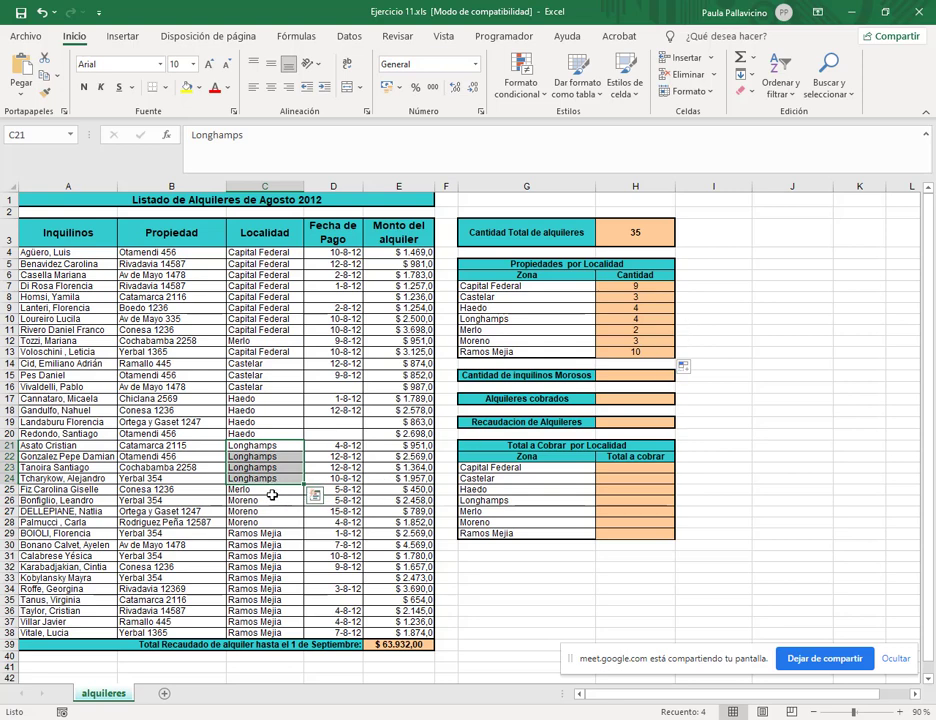
{"action": "left_click", "coordinate": [270, 491]}
{"action": "left_click", "coordinate": [262, 343]}
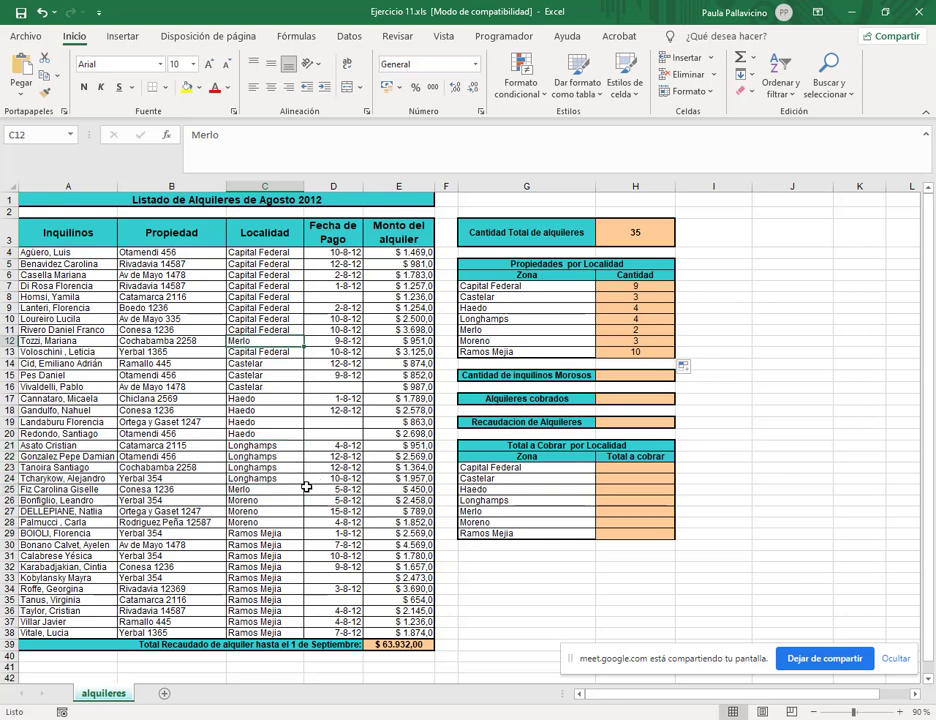
{"action": "left_click_drag", "start_coordinate": [286, 502], "coordinate": [290, 632]}
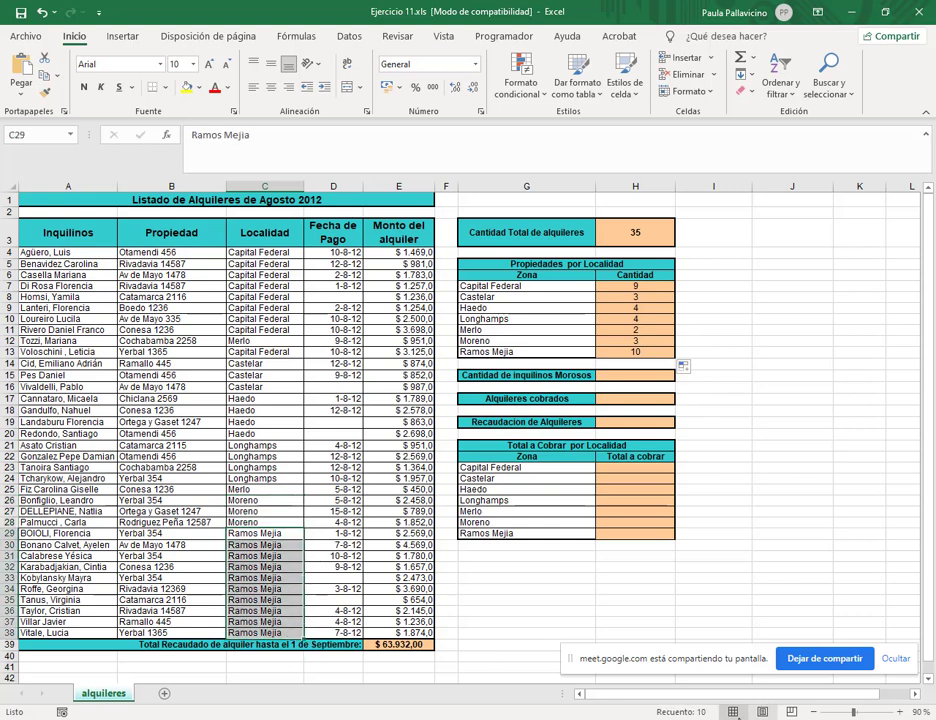
Step: Change the locality in cell C4 to Ramos Mejia to test the copied formula in H13
{"action": "left_click", "coordinate": [275, 253]}
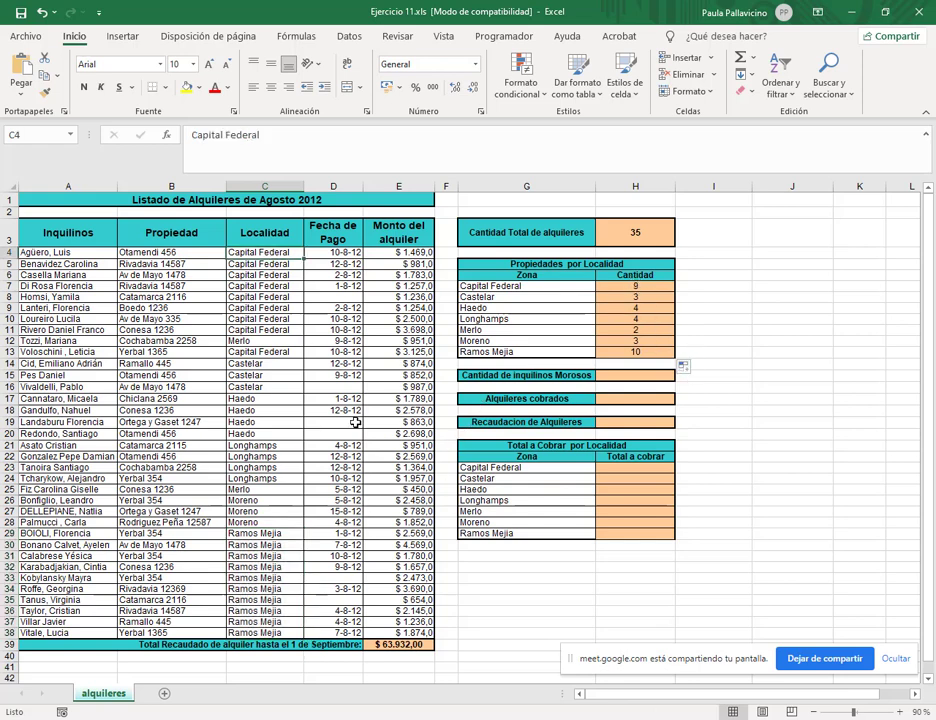
{"action": "type", "text": "ramos Mejia"}
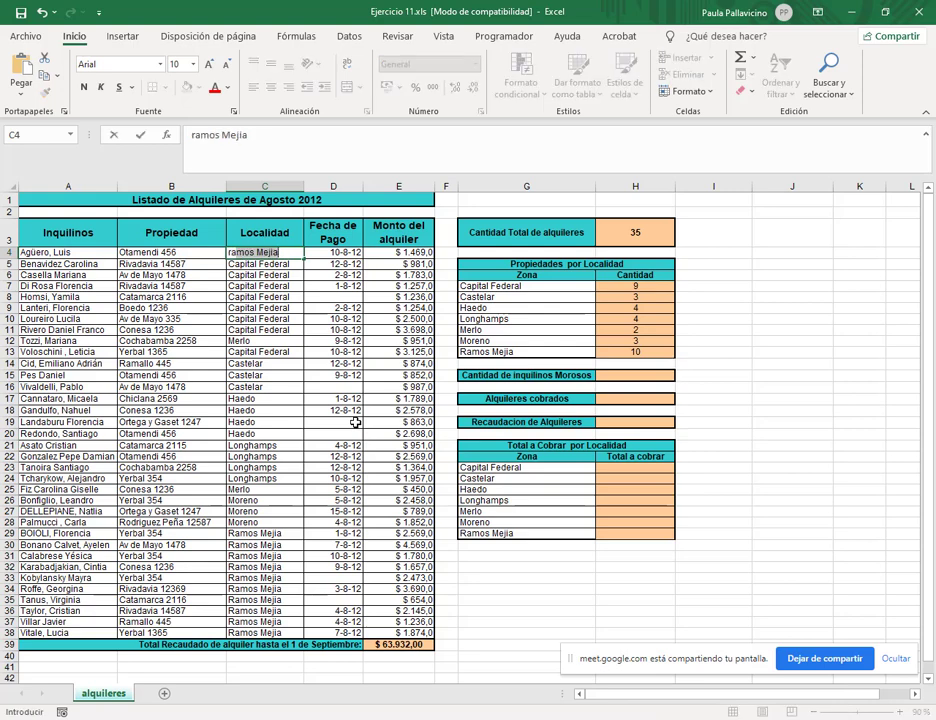
{"action": "key", "text": "Return"}
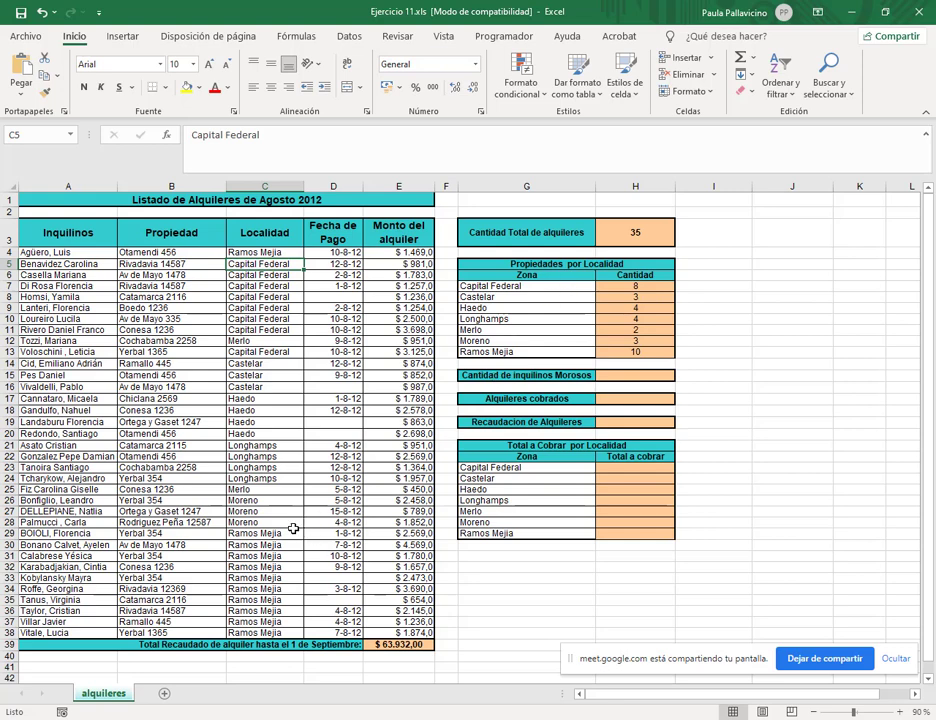
Step: Compare the Ramos Mejia entries in C29:C38 with the H13 result and inspect the range used in its CONTAR.SI formula
{"action": "left_click_drag", "start_coordinate": [290, 533], "coordinate": [295, 633]}
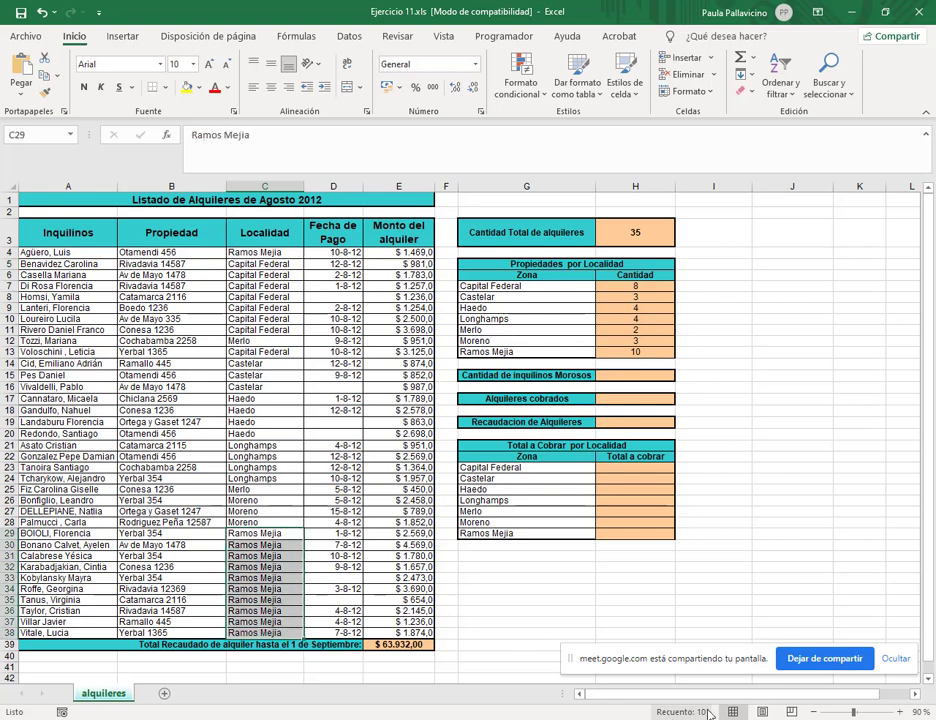
{"action": "left_click", "coordinate": [646, 352]}
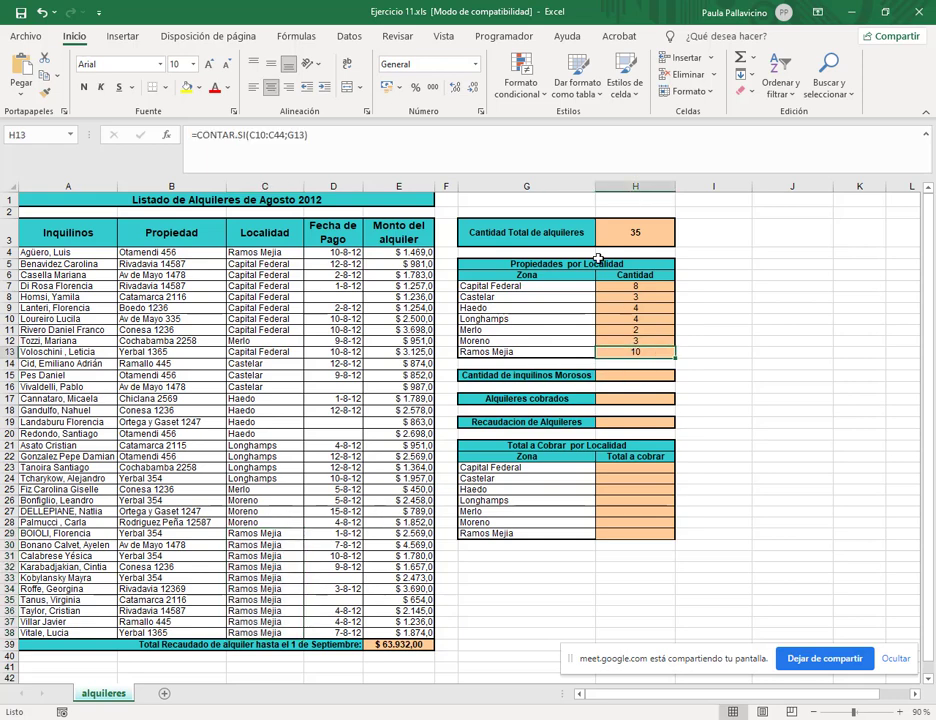
{"action": "double_click", "coordinate": [659, 352]}
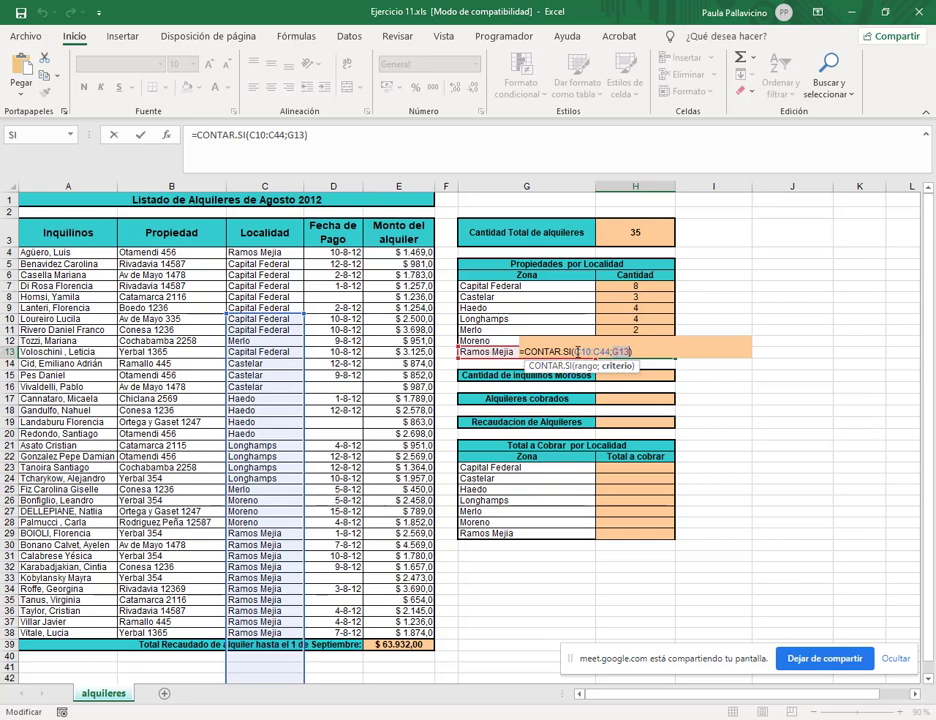
{"action": "left_click_drag", "start_coordinate": [577, 352], "coordinate": [609, 352]}
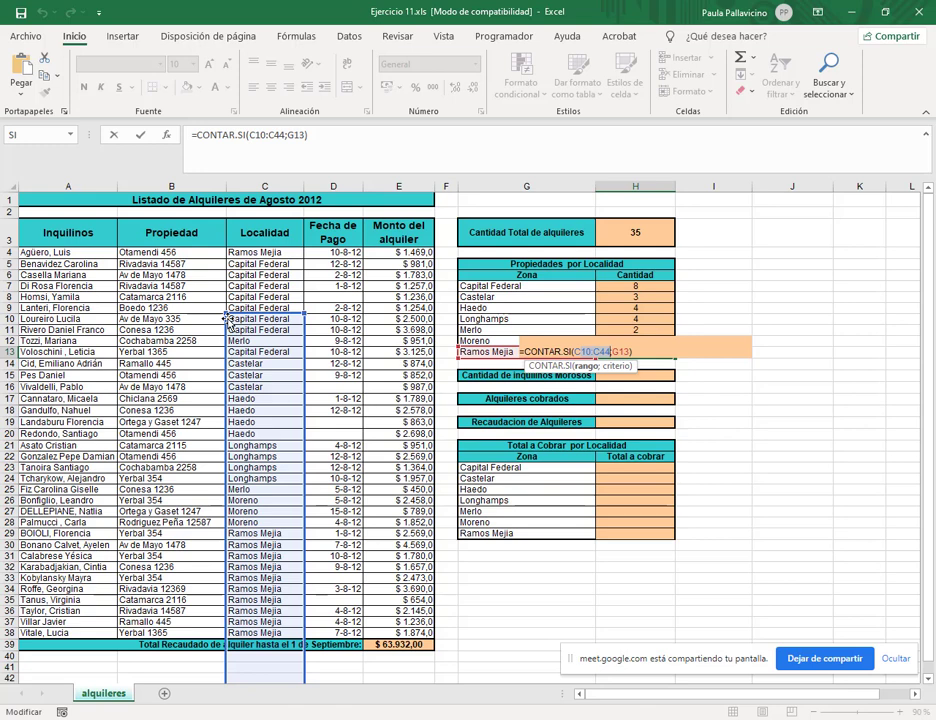
{"action": "key", "text": "Return"}
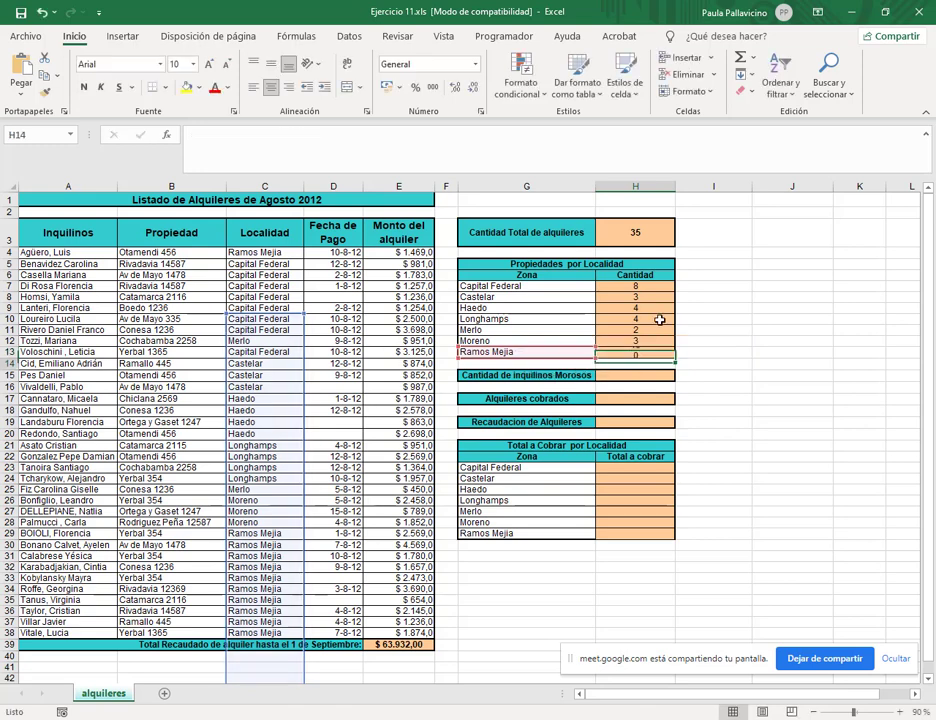
Step: Inspect the range argument of the original CONTAR.SI formula in H7 without changing it
{"action": "double_click", "coordinate": [653, 286]}
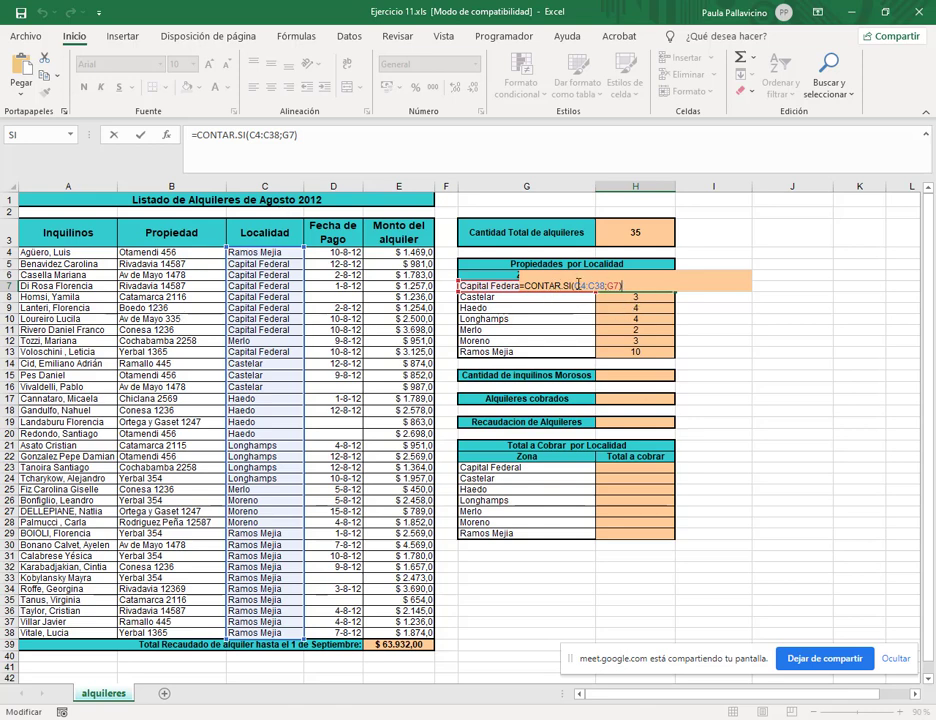
{"action": "left_click", "coordinate": [578, 286]}
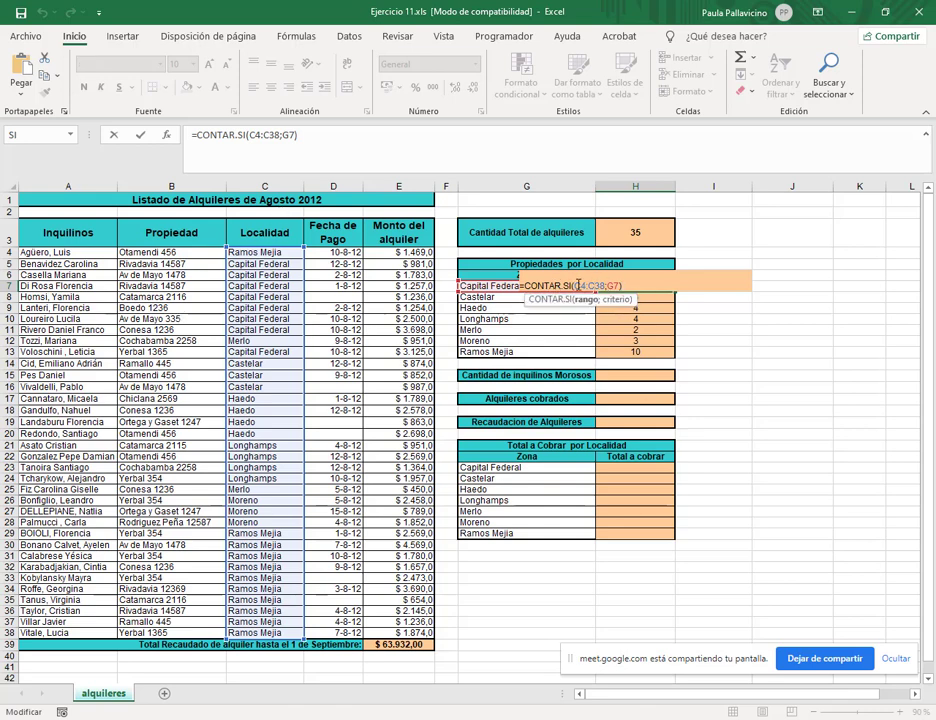
{"action": "key", "text": "Return"}
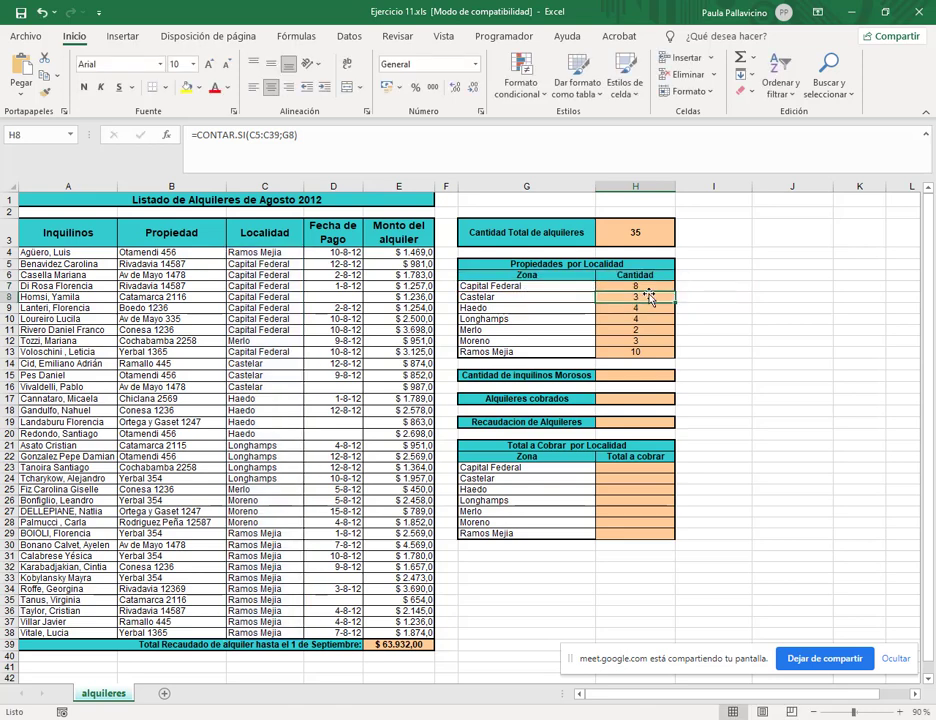
Step: Inspect the range arguments of the copied CONTAR.SI formulas from H8 down to H12 without changing them
{"action": "key", "text": "Up"}
{"action": "key", "text": "Up"}
{"action": "left_click", "coordinate": [651, 293]}
{"action": "double_click", "coordinate": [651, 293]}
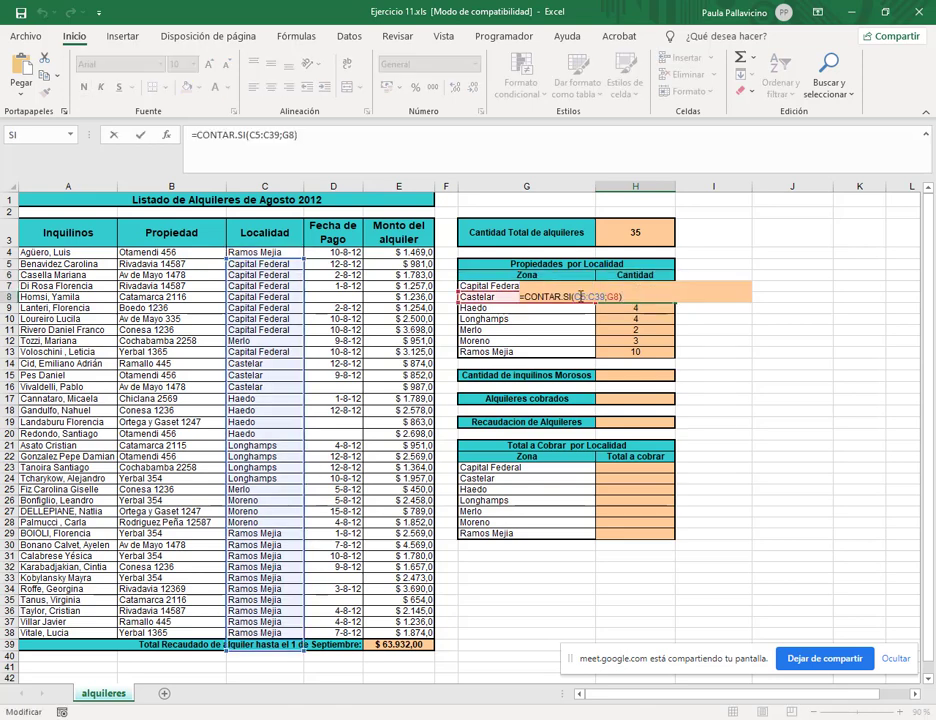
{"action": "key", "text": "Return"}
{"action": "key", "text": "F2"}
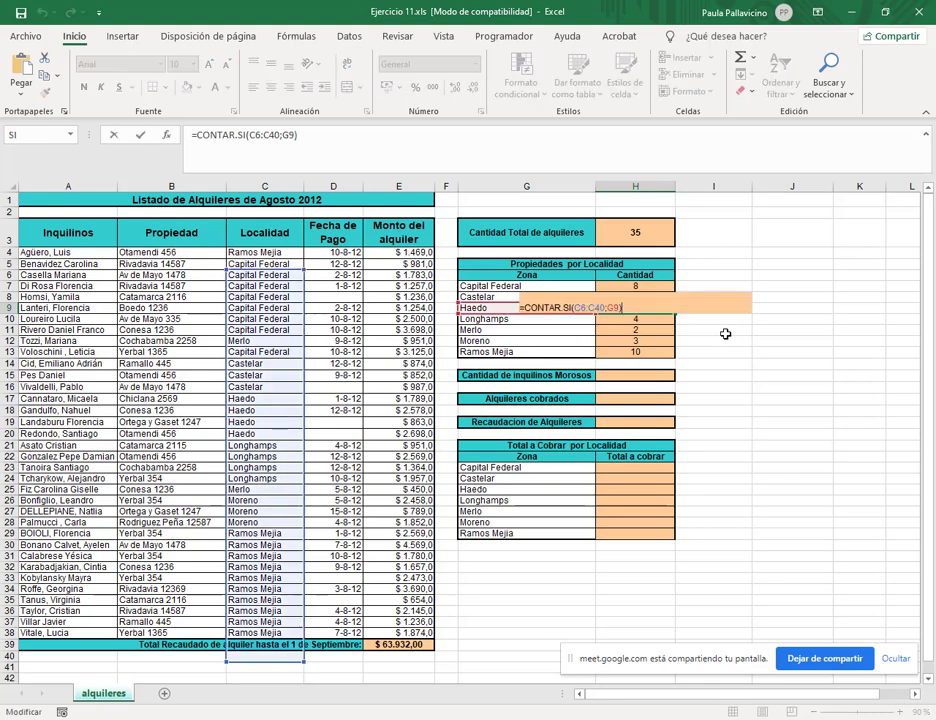
{"action": "key", "text": "Return"}
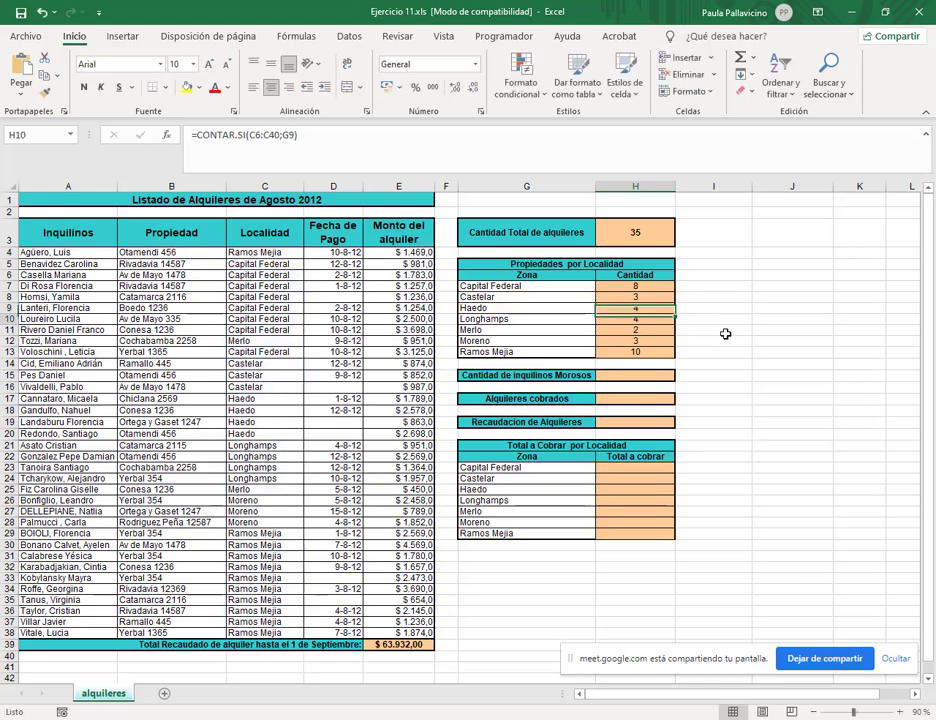
{"action": "key", "text": "F2"}
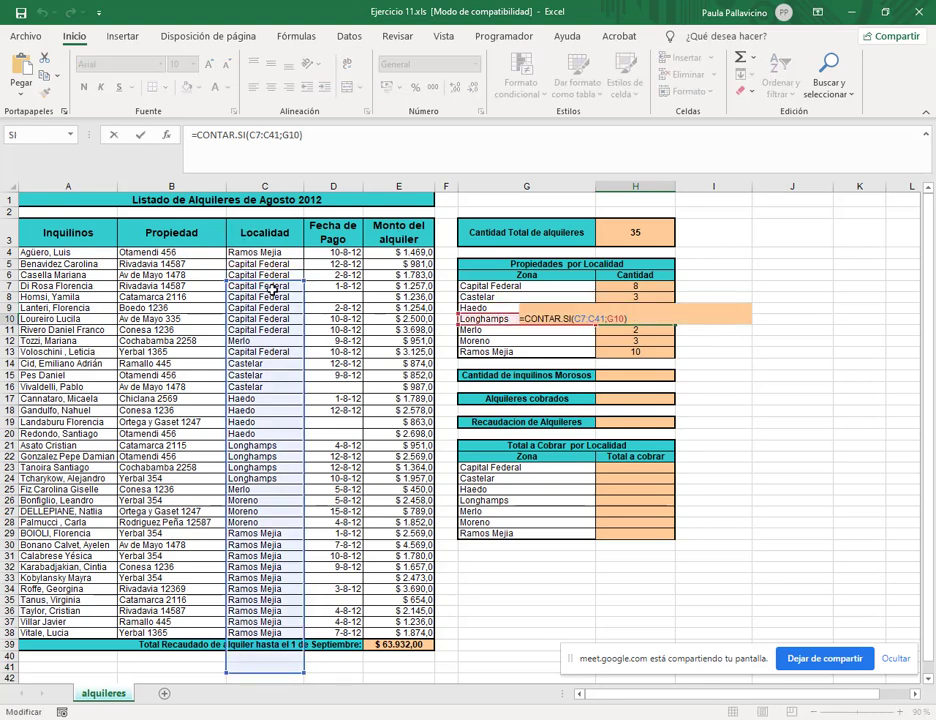
{"action": "key", "text": "Return"}
{"action": "key", "text": "F2"}
{"action": "key", "text": "Return"}
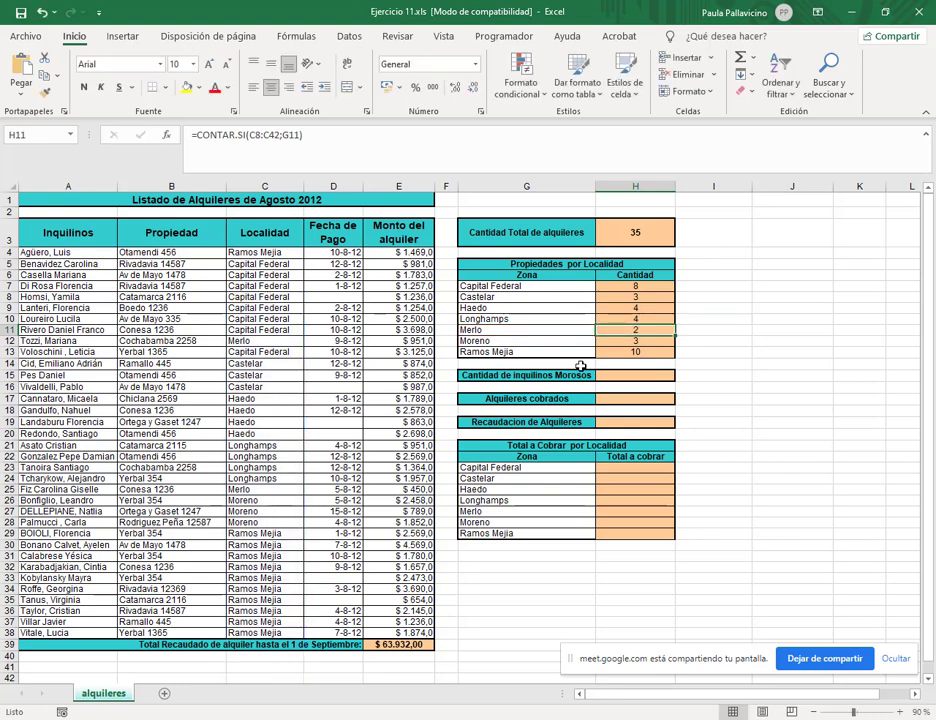
{"action": "key", "text": "F2"}
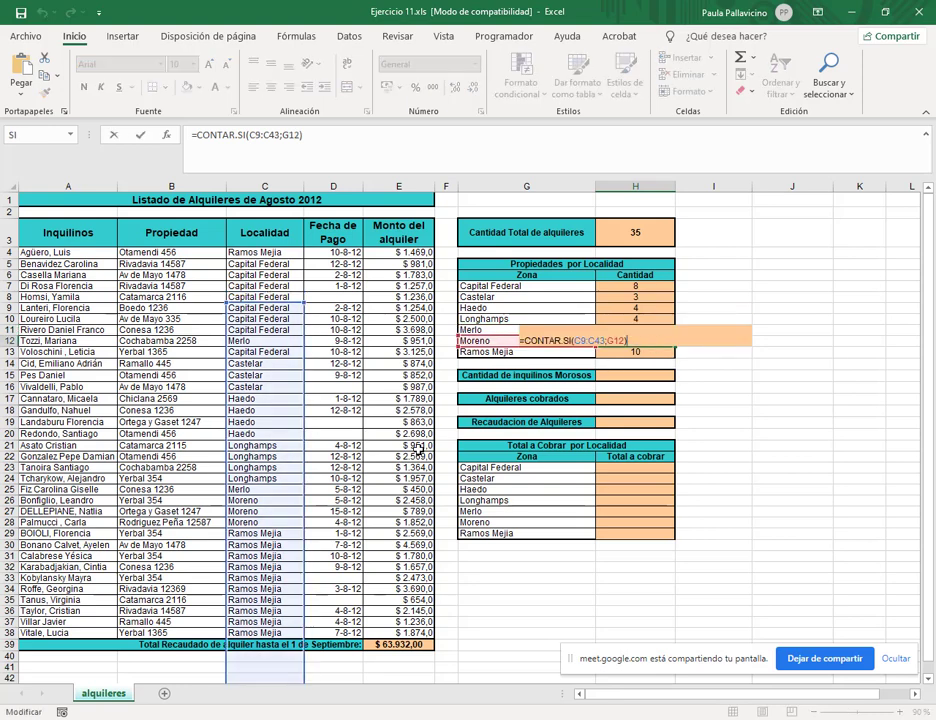
{"action": "key", "text": "Escape"}
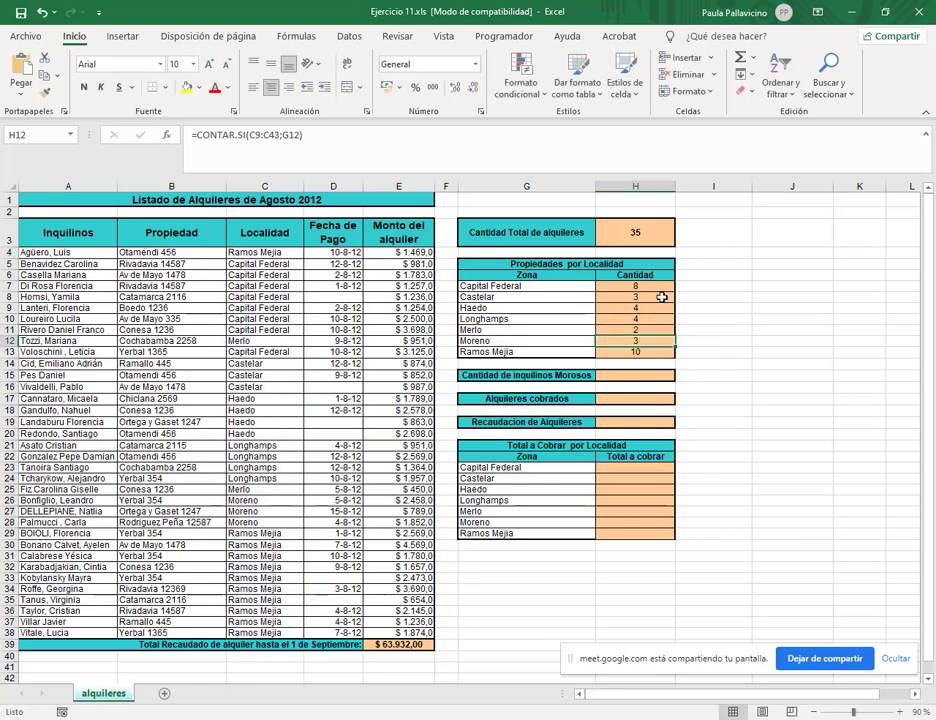
Step: Clear the copied property counts from H8:H13, keeping the Capital Federal formula in H7
{"action": "left_click_drag", "start_coordinate": [635, 307], "coordinate": [654, 352]}
{"action": "key", "text": "Delete"}
{"action": "key", "text": "Up"}
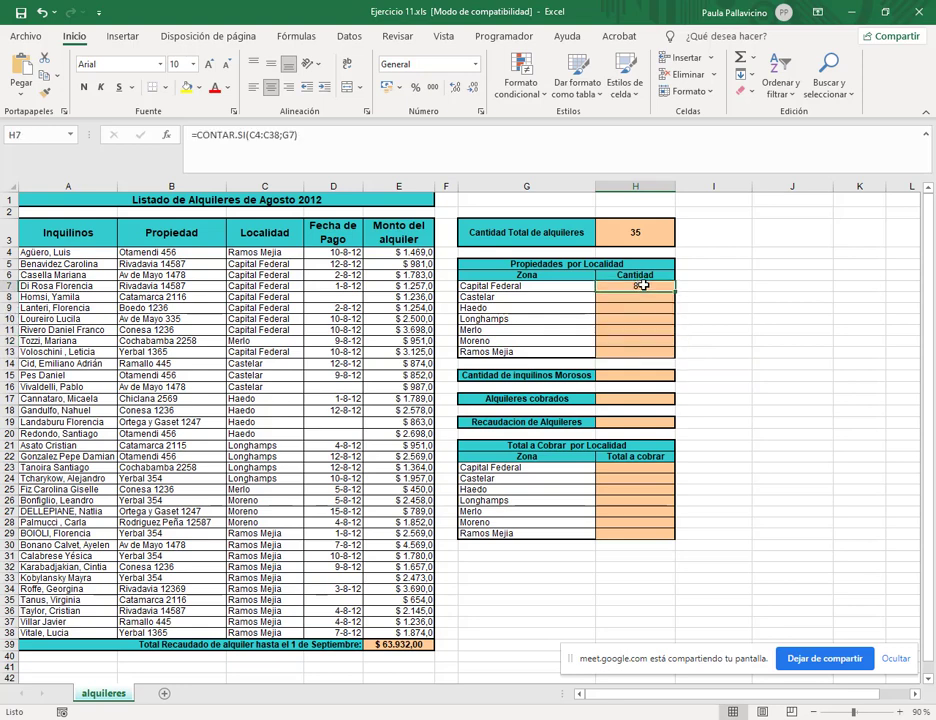
Step: Make the range in H7's CONTAR.SI formula absolute as $C$4:$C$38, keeping G7 as the relative criterion
{"action": "key", "text": "F2"}
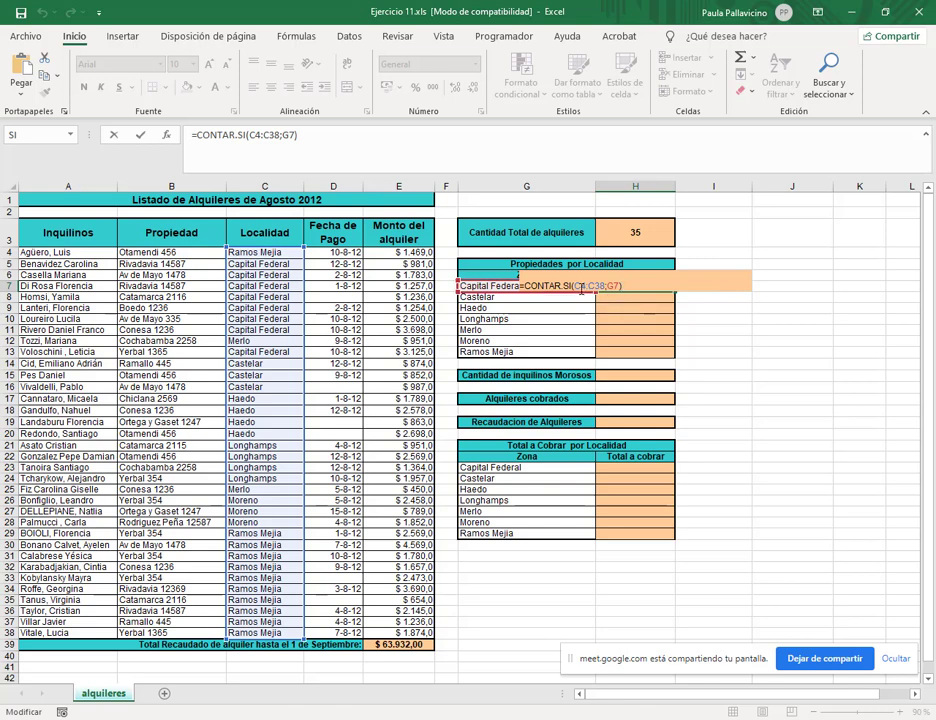
{"action": "left_click_drag", "start_coordinate": [582, 286], "coordinate": [597, 286]}
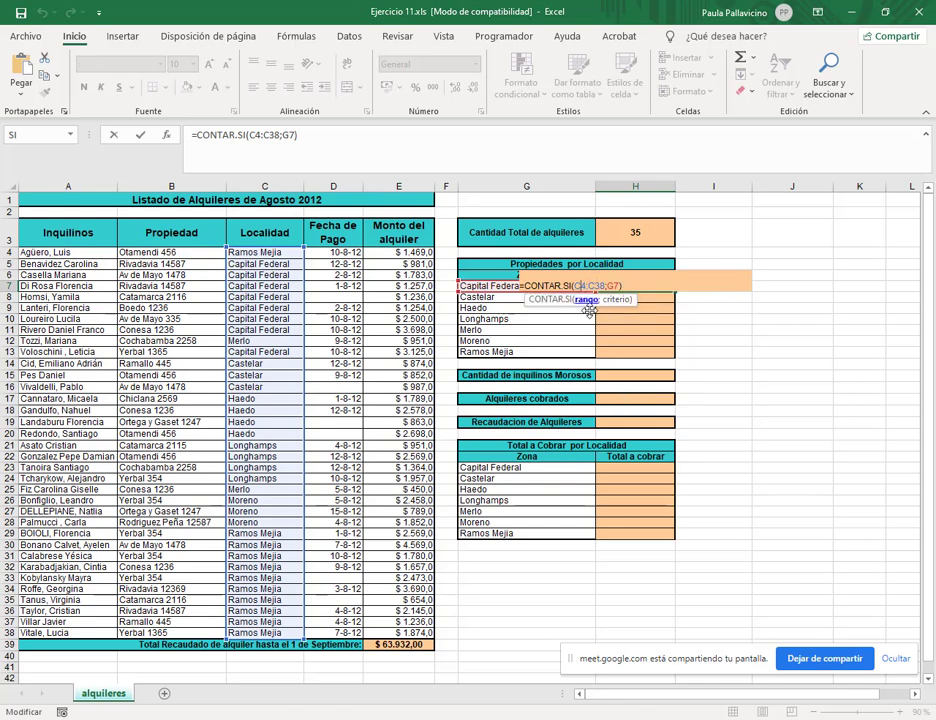
{"action": "key", "text": "F4"}
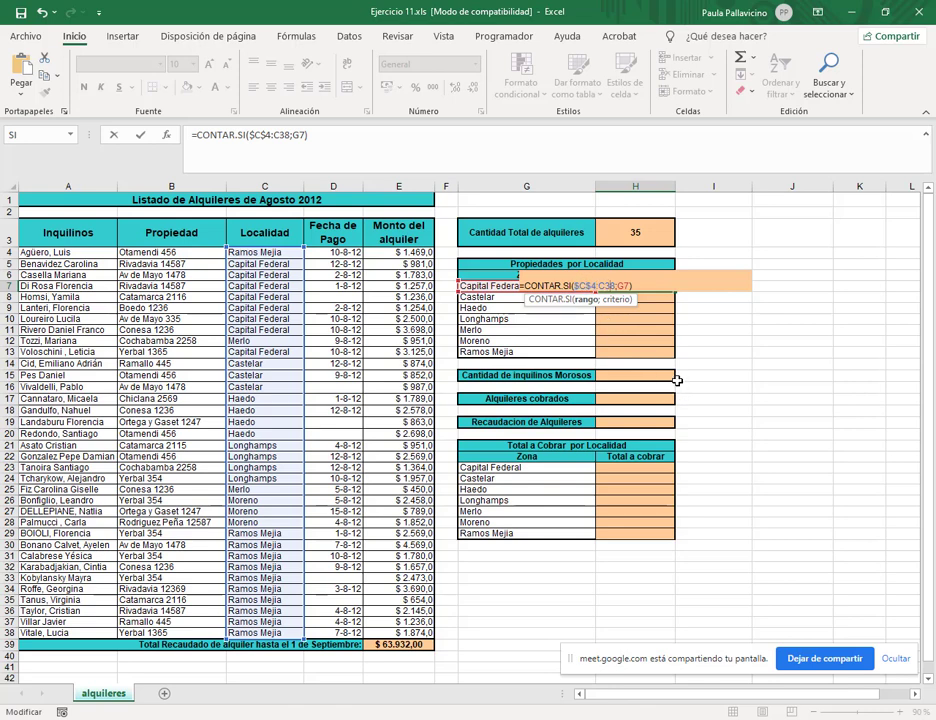
{"action": "key", "text": "F4"}
{"action": "left_click", "coordinate": [657, 287]}
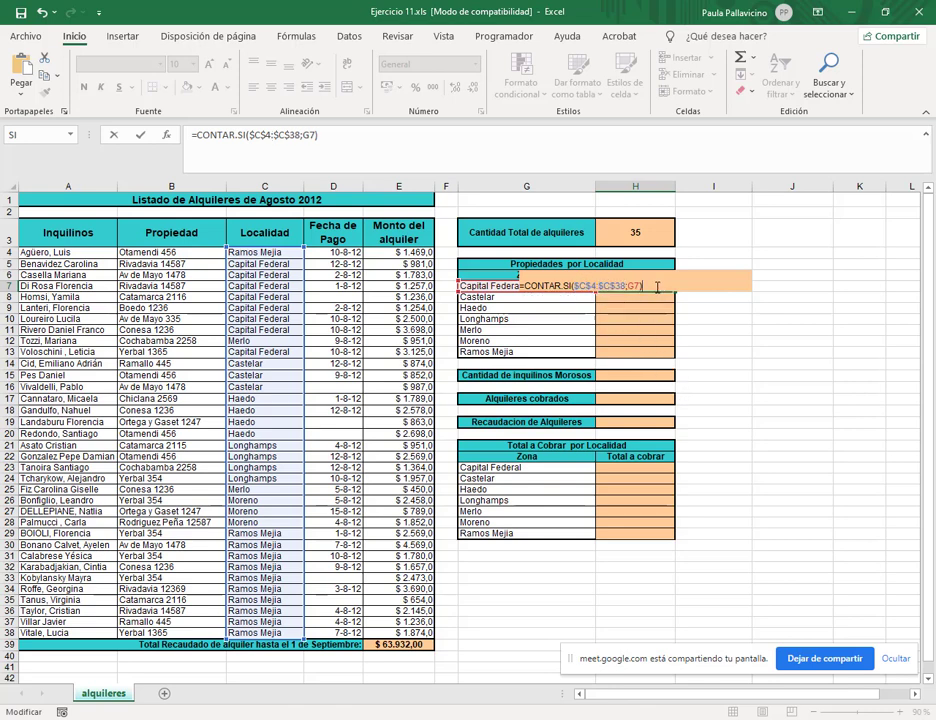
{"action": "left_click", "coordinate": [635, 284]}
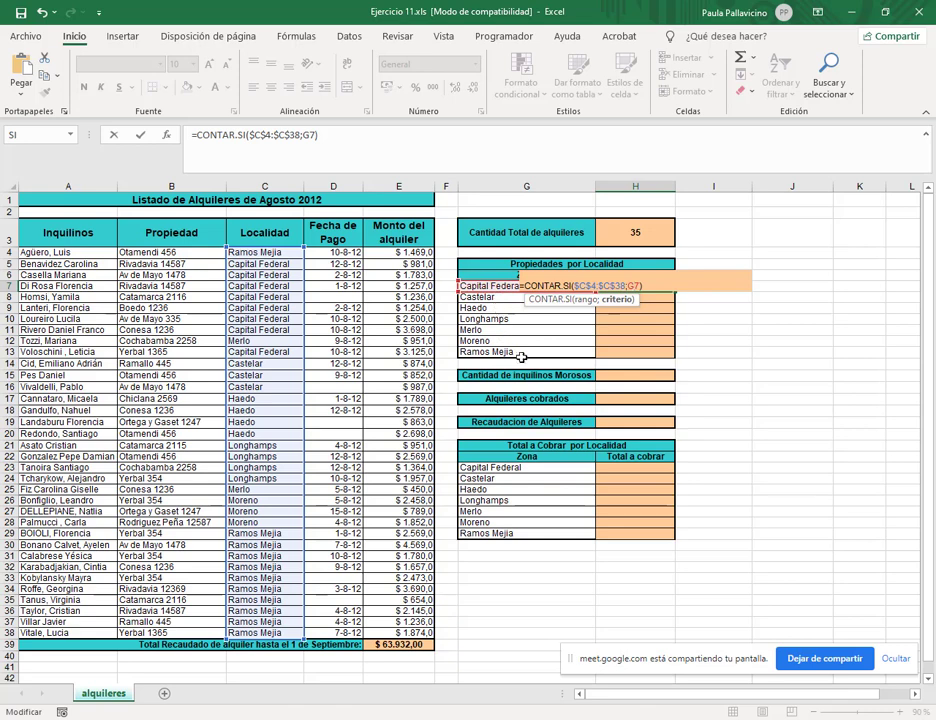
{"action": "key", "text": "Return"}
Step: Fill the H7 formula down to H13, and clear the copied counts in H8:H13 again
{"action": "left_click", "coordinate": [665, 285]}
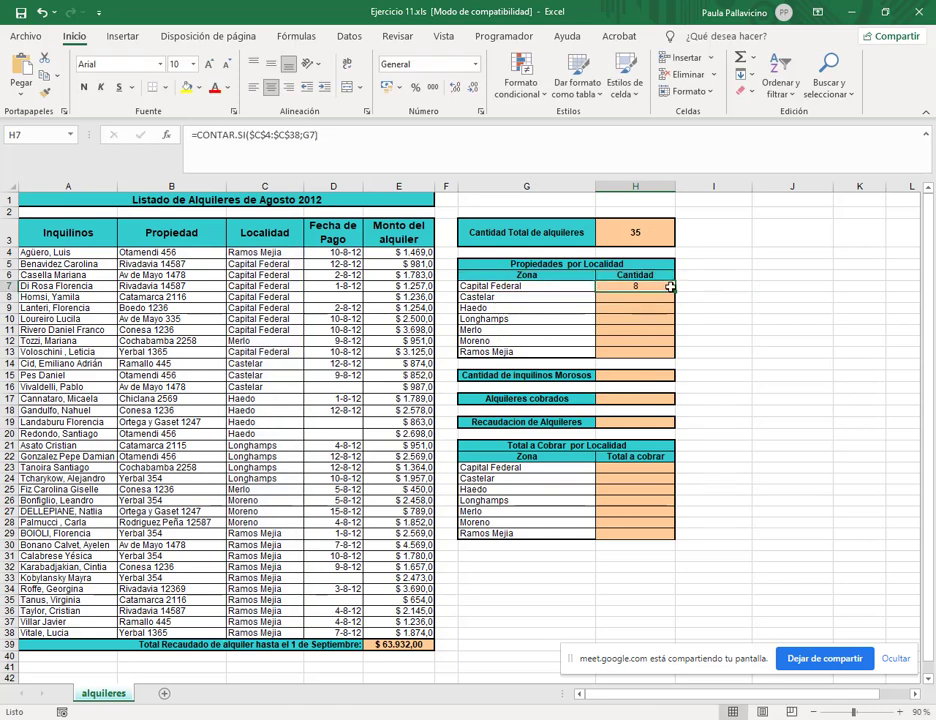
{"action": "double_click", "coordinate": [675, 290]}
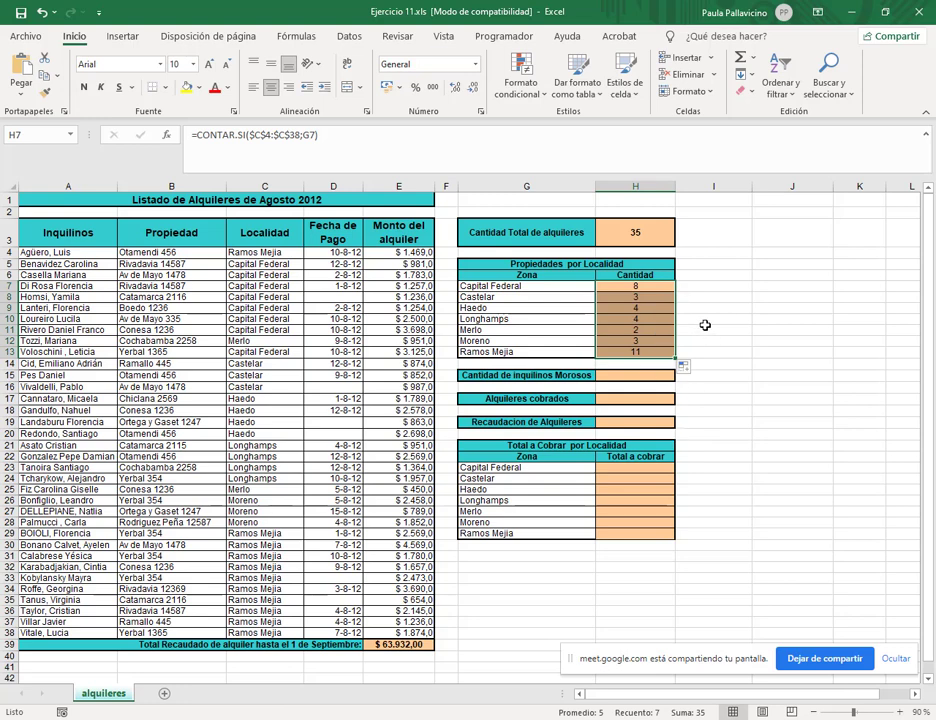
{"action": "left_click", "coordinate": [660, 300]}
{"action": "key", "text": "ctrl+shift+Down"}
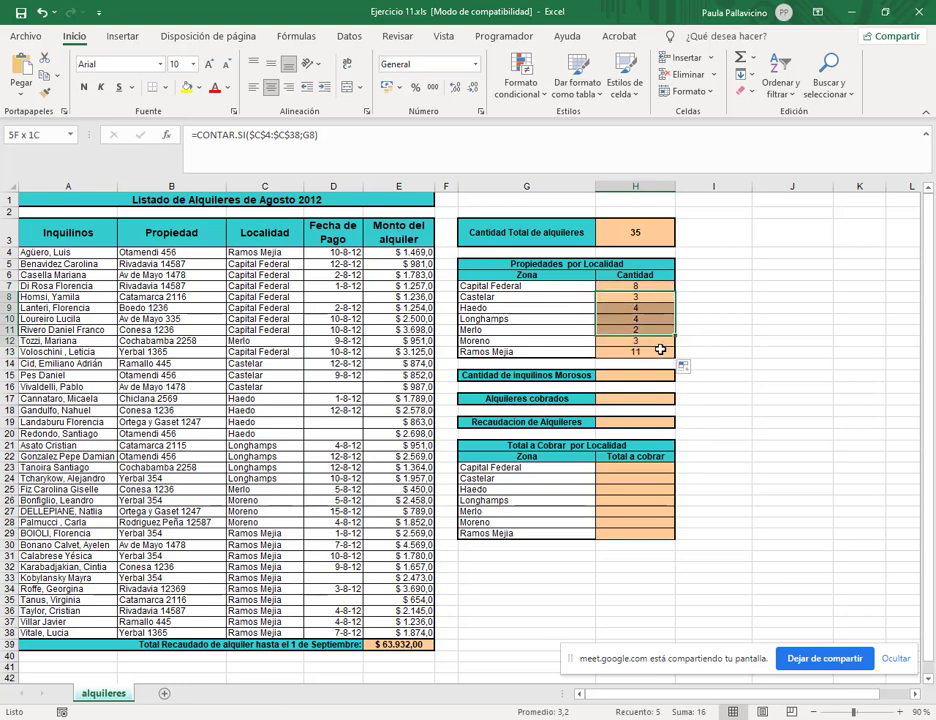
{"action": "key", "text": "Delete"}
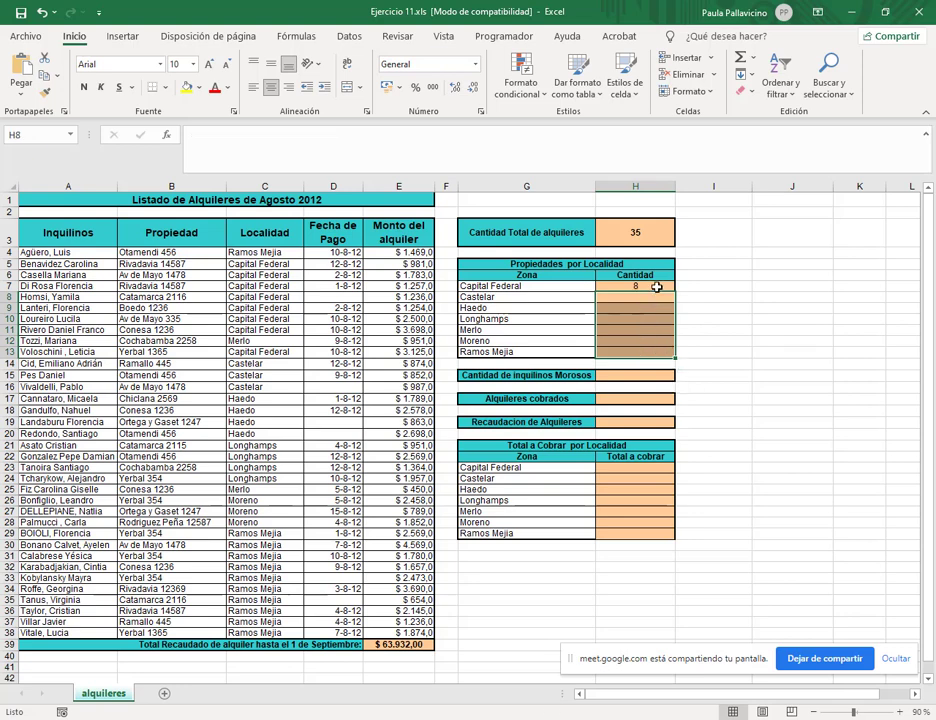
Step: Undo the clearing, the fill down to H13 and the absolute reference change in H7
{"action": "key", "text": "ctrl+z"}
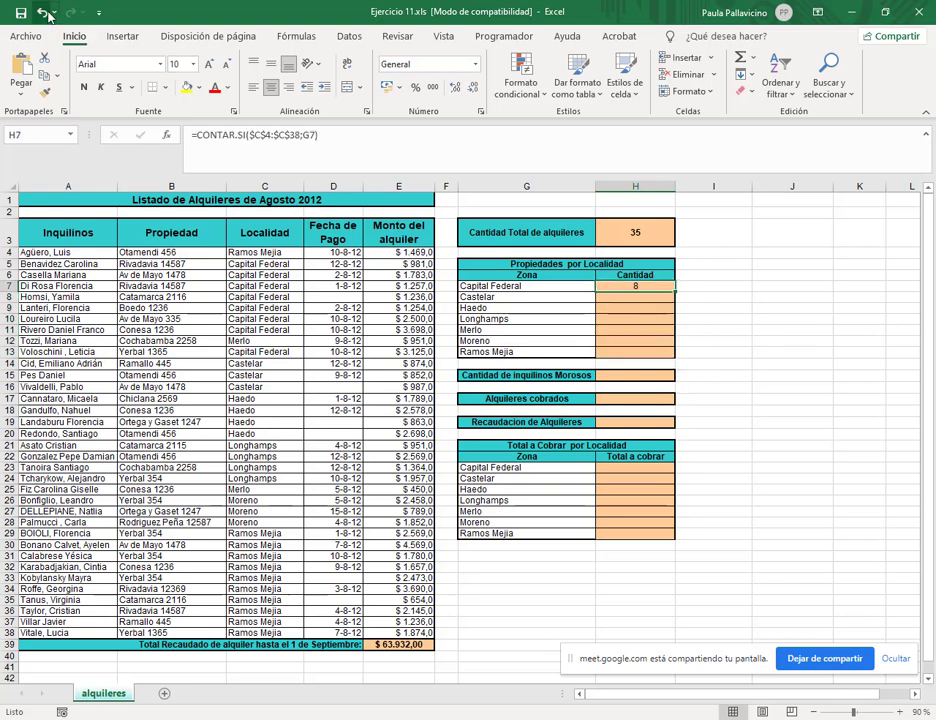
{"action": "key", "text": "ctrl+z"}
{"action": "key", "text": "ctrl+z"}
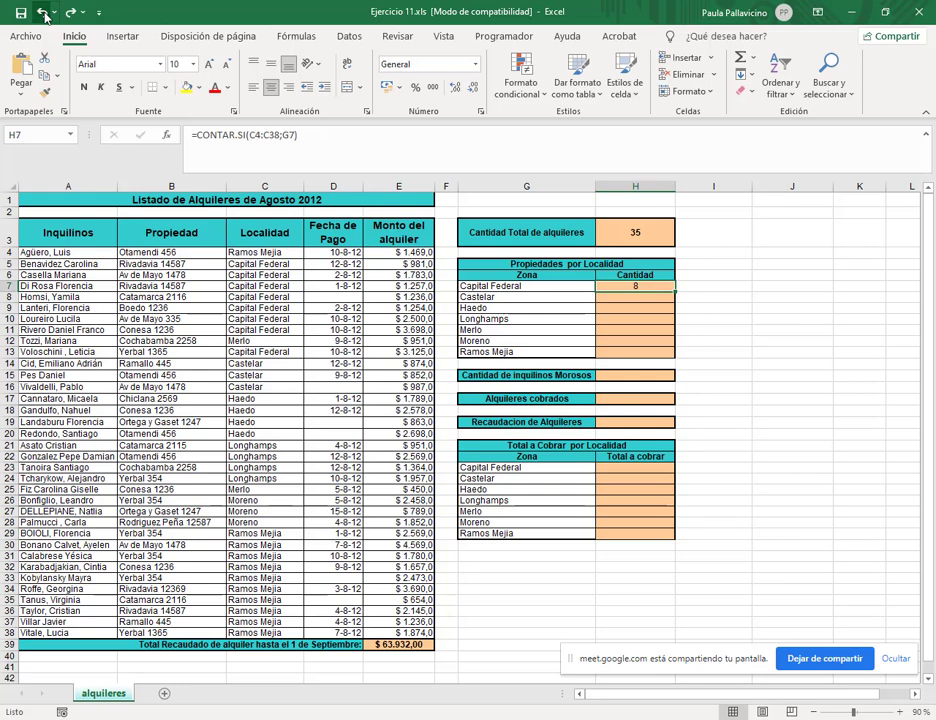
Step: Clear the CONTAR.SI formula from H7
{"action": "left_click", "coordinate": [405, 135]}
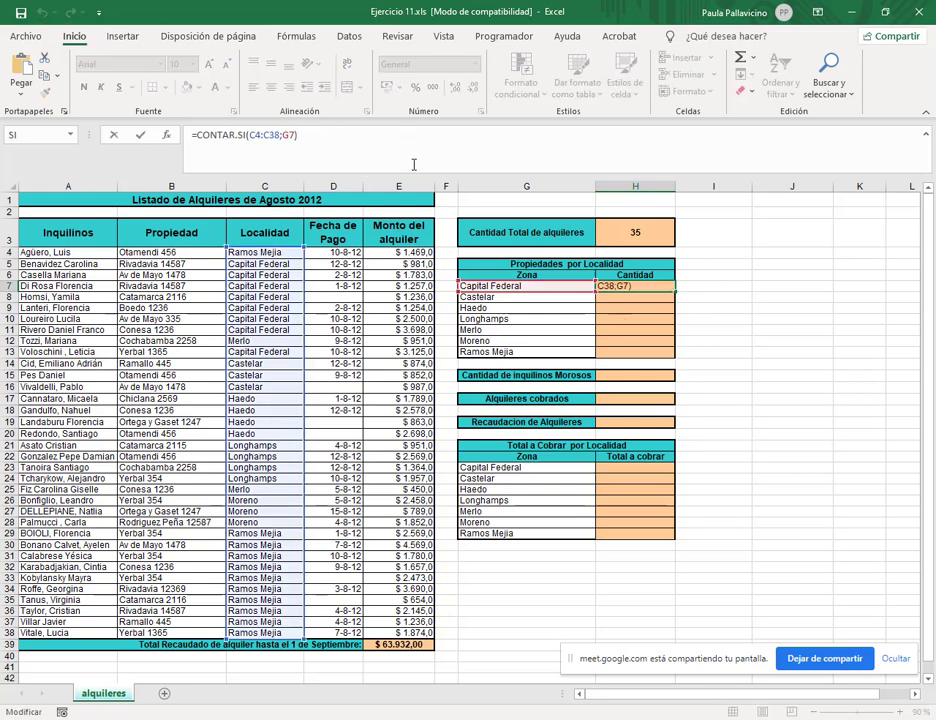
{"action": "key", "text": "ctrl+Return"}
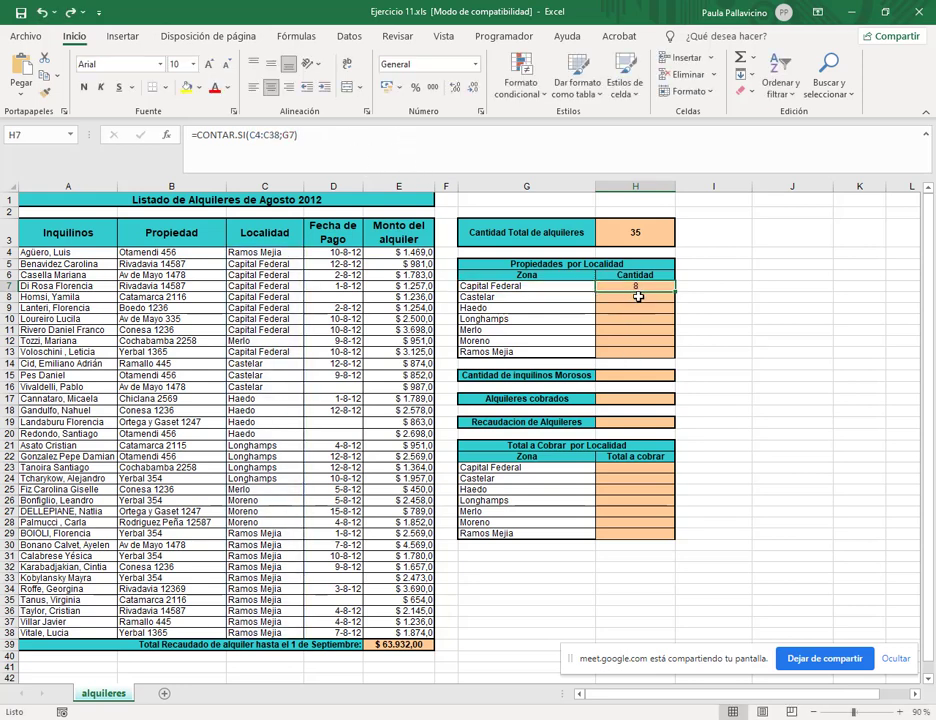
{"action": "key", "text": "Delete"}
{"action": "left_click", "coordinate": [395, 286]}
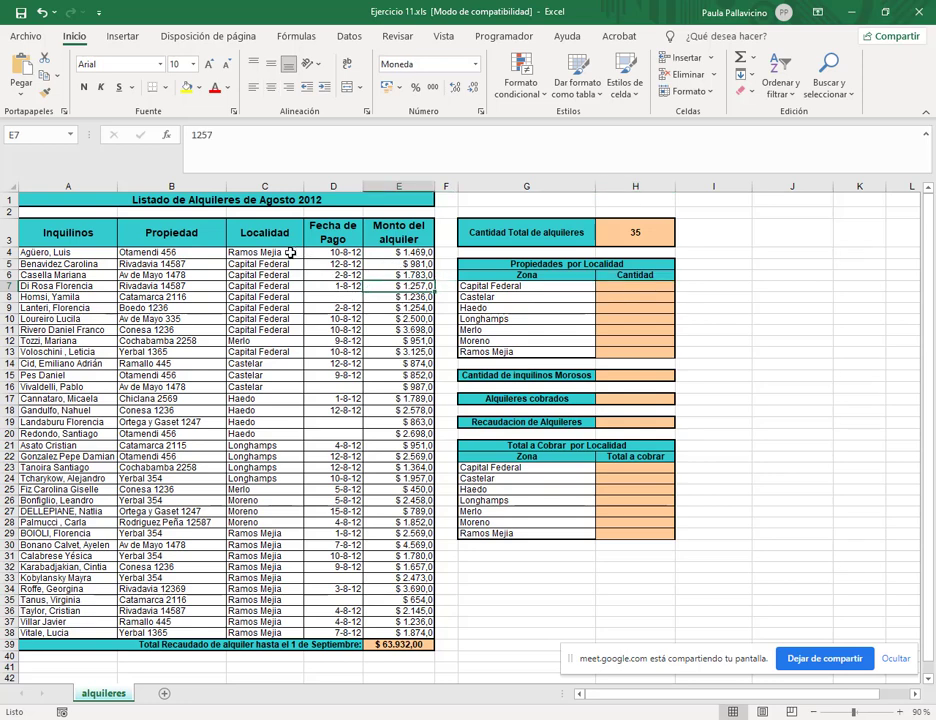
Step: Assign the range name localidad to the locality cells C4:C38
{"action": "left_click_drag", "start_coordinate": [300, 252], "coordinate": [291, 632]}
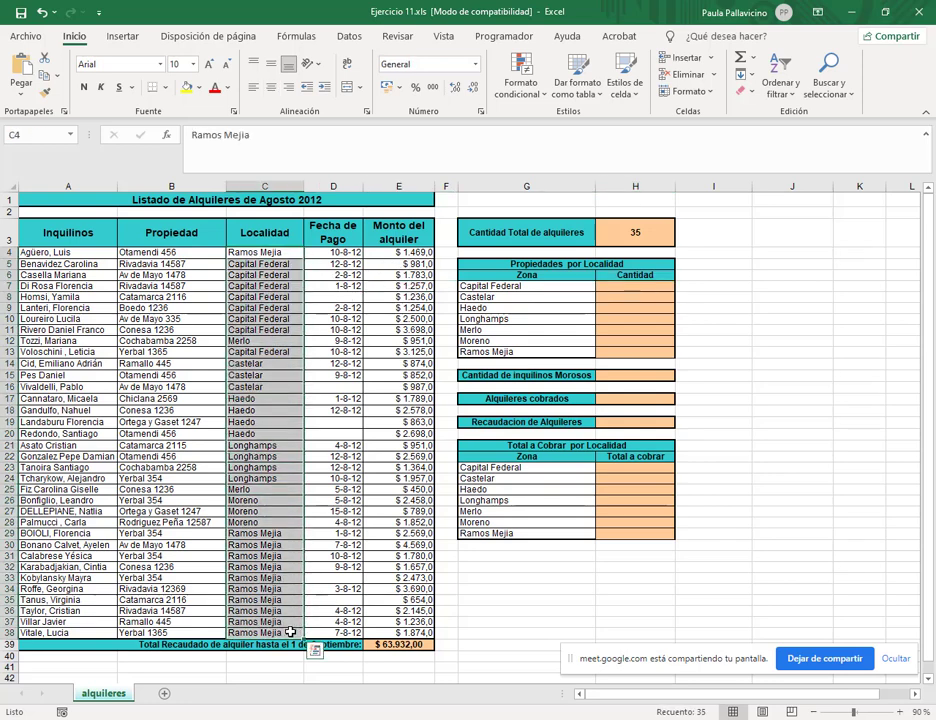
{"action": "left_click", "coordinate": [46, 135]}
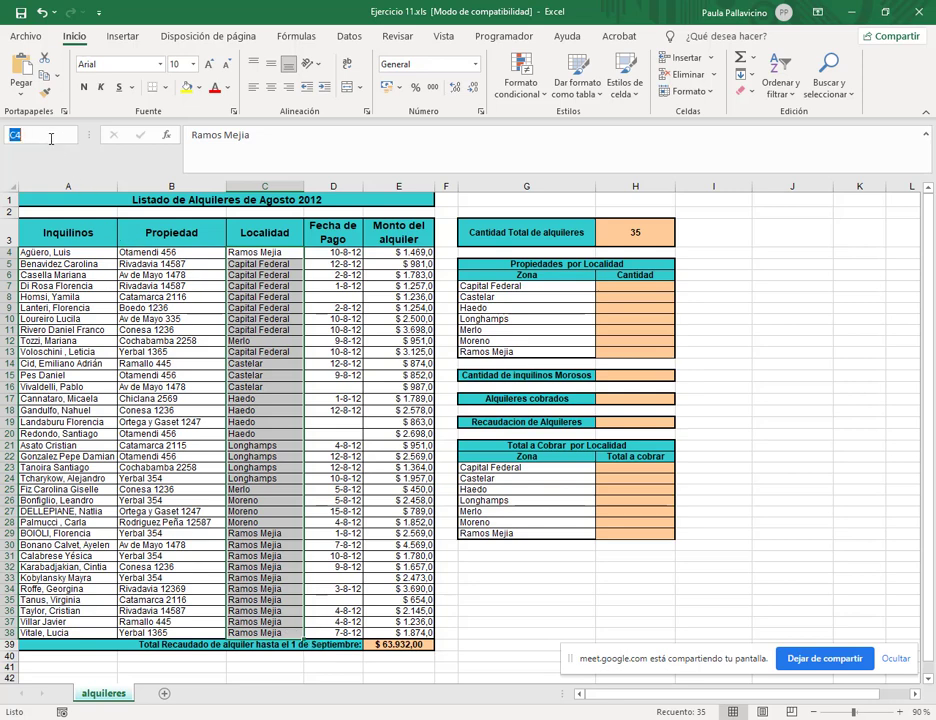
{"action": "type", "text": "localidad"}
{"action": "key", "text": "Return"}
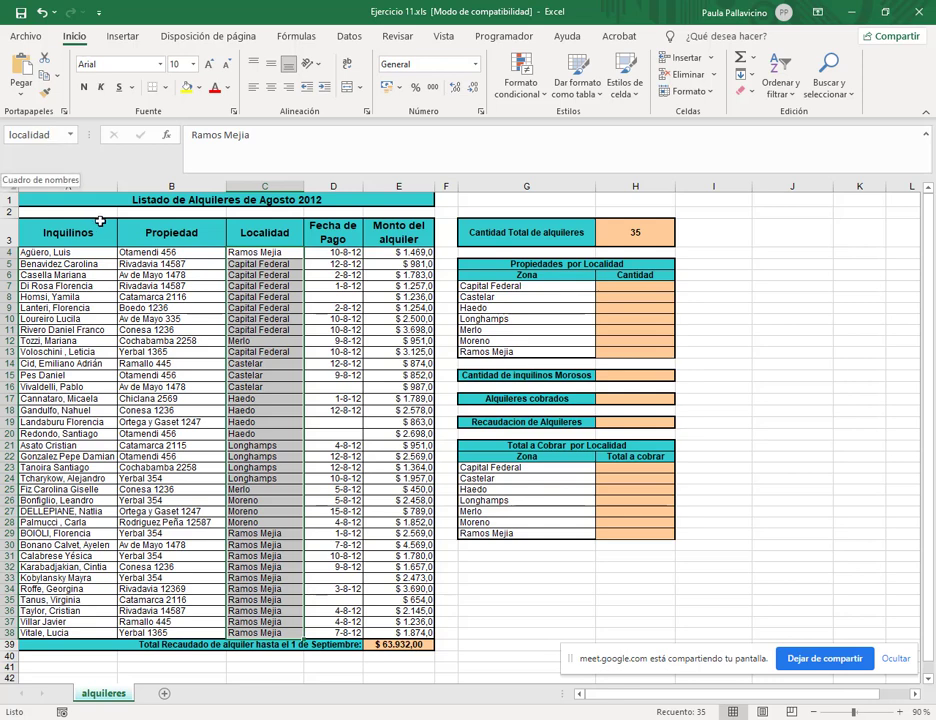
{"action": "left_click", "coordinate": [728, 287]}
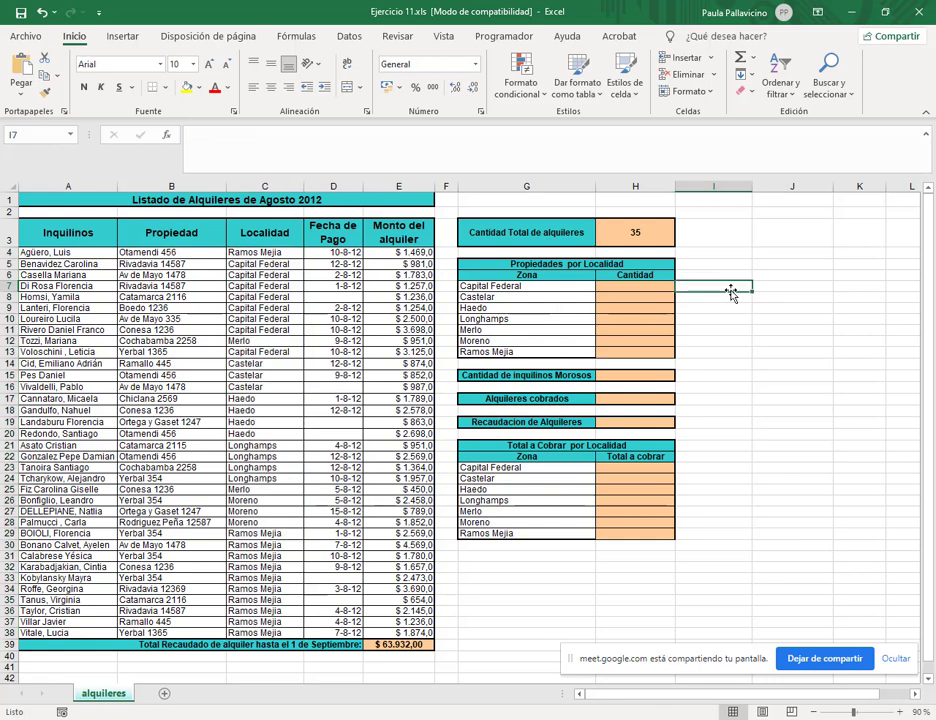
Step: Go to the named ranges alquileres and localidad in turn to check which cells each one covers
{"action": "left_click", "coordinate": [69, 134]}
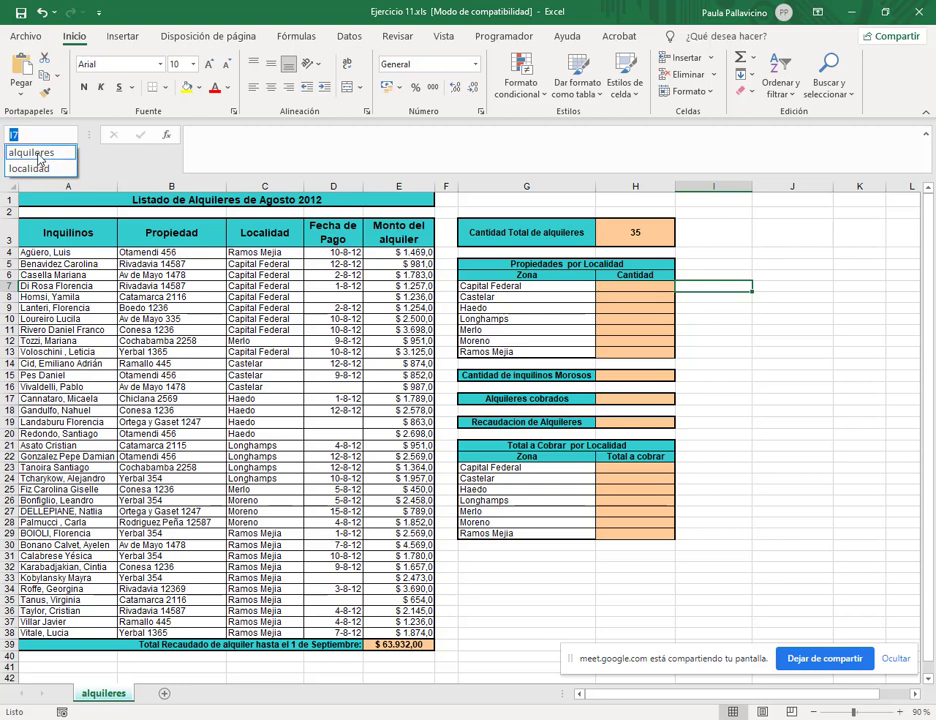
{"action": "left_click", "coordinate": [31, 152]}
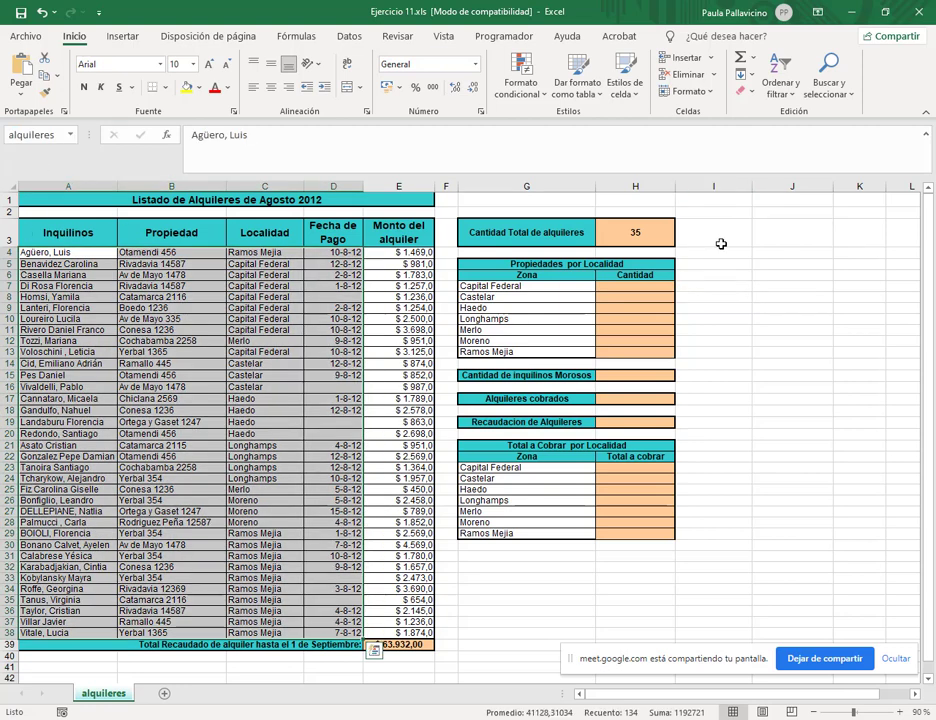
{"action": "left_click", "coordinate": [719, 242]}
{"action": "left_click", "coordinate": [69, 134]}
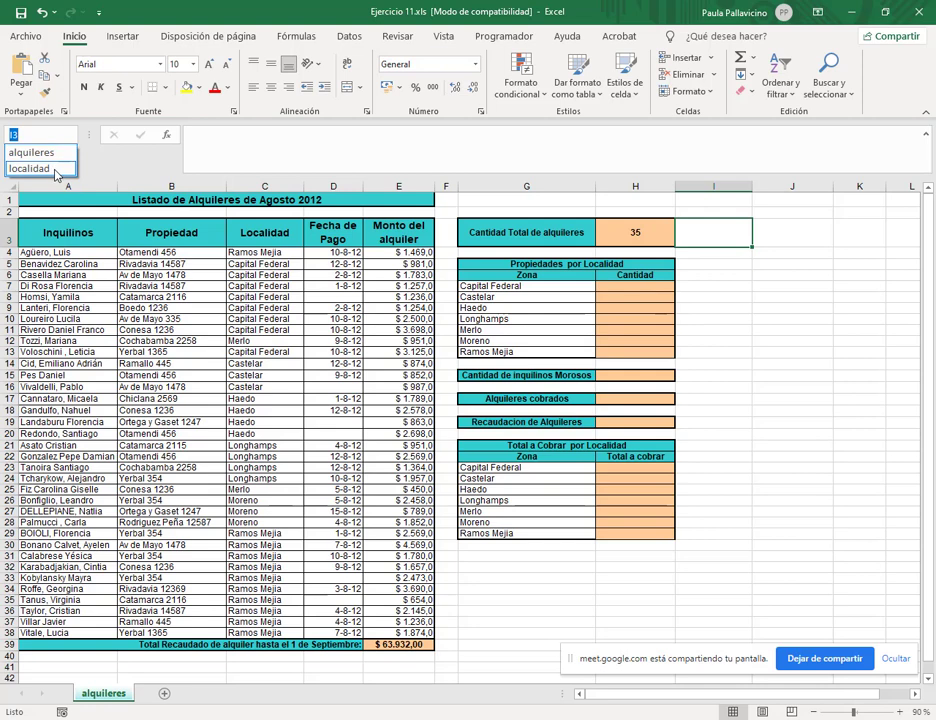
{"action": "left_click", "coordinate": [53, 170]}
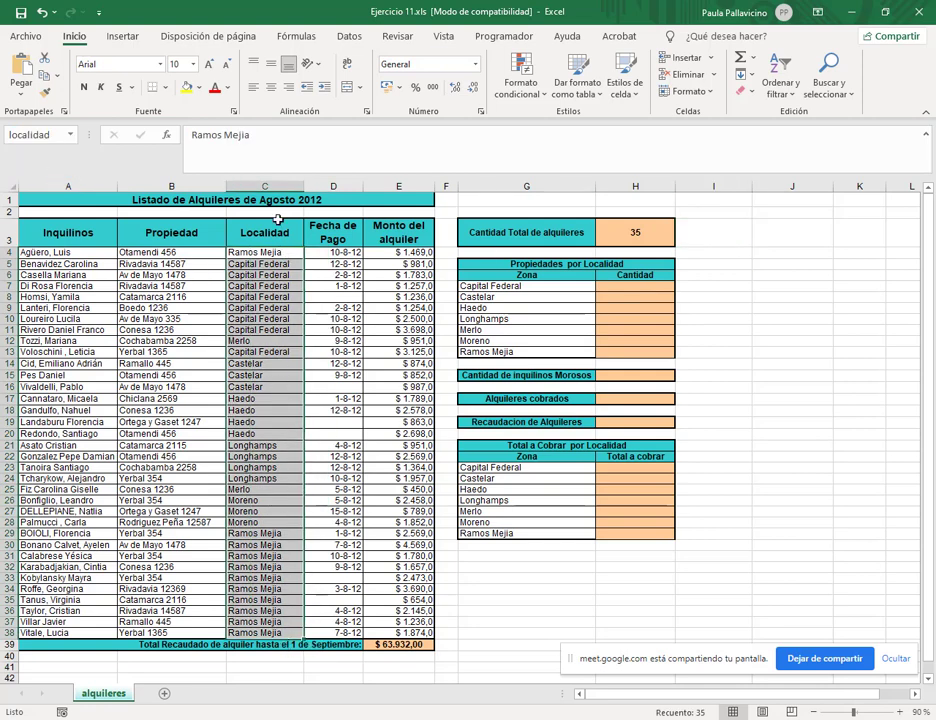
{"action": "left_click", "coordinate": [341, 332]}
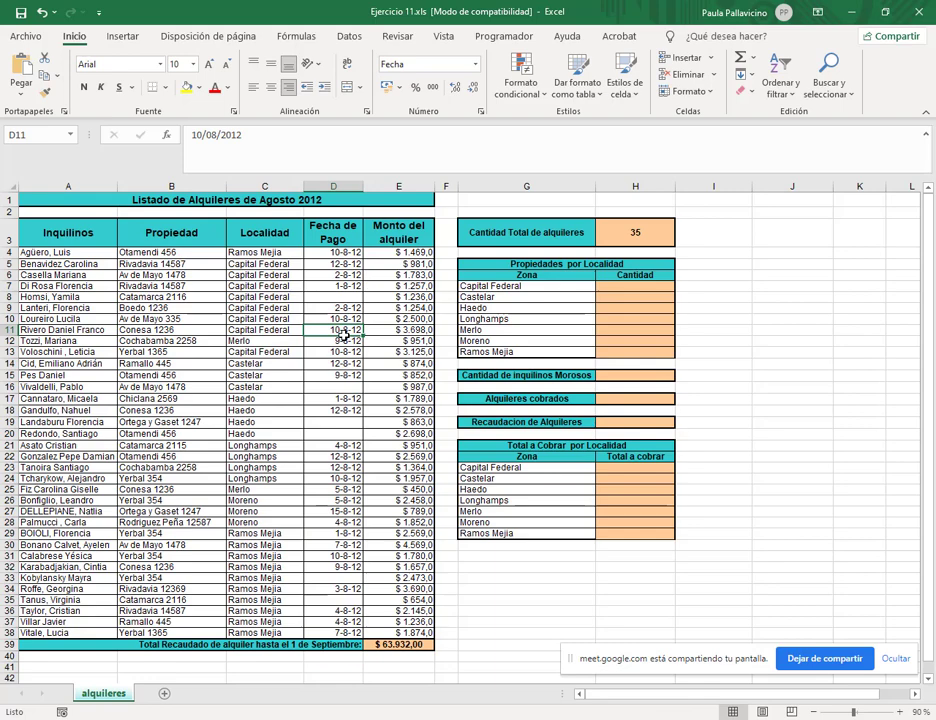
Step: Add a new worksheet and go from it to the named range localidad
{"action": "left_click", "coordinate": [164, 693]}
{"action": "left_click", "coordinate": [215, 340]}
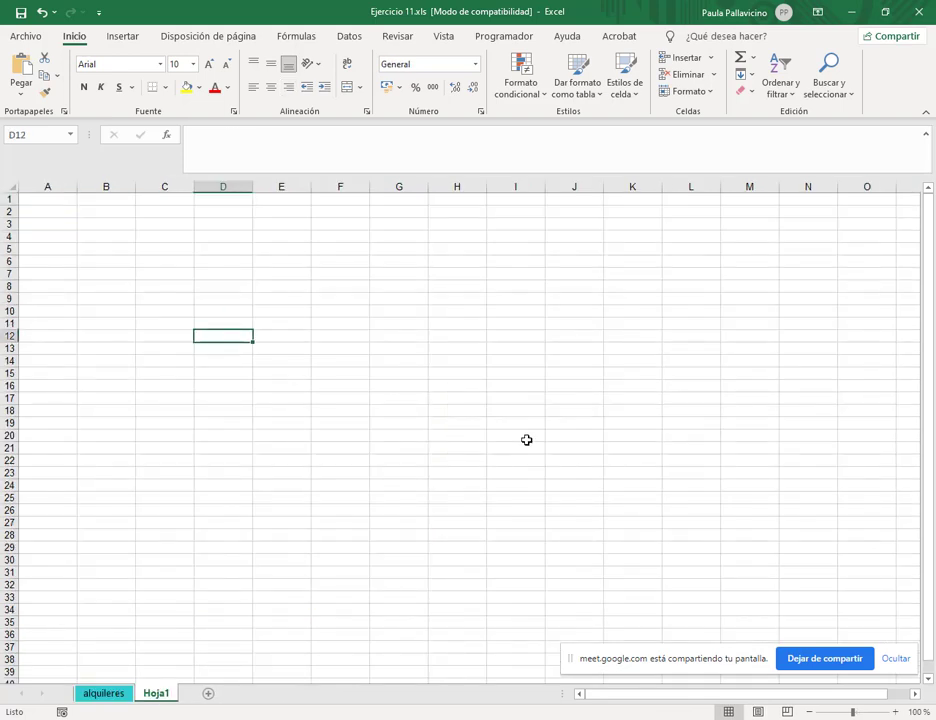
{"action": "left_click", "coordinate": [72, 140]}
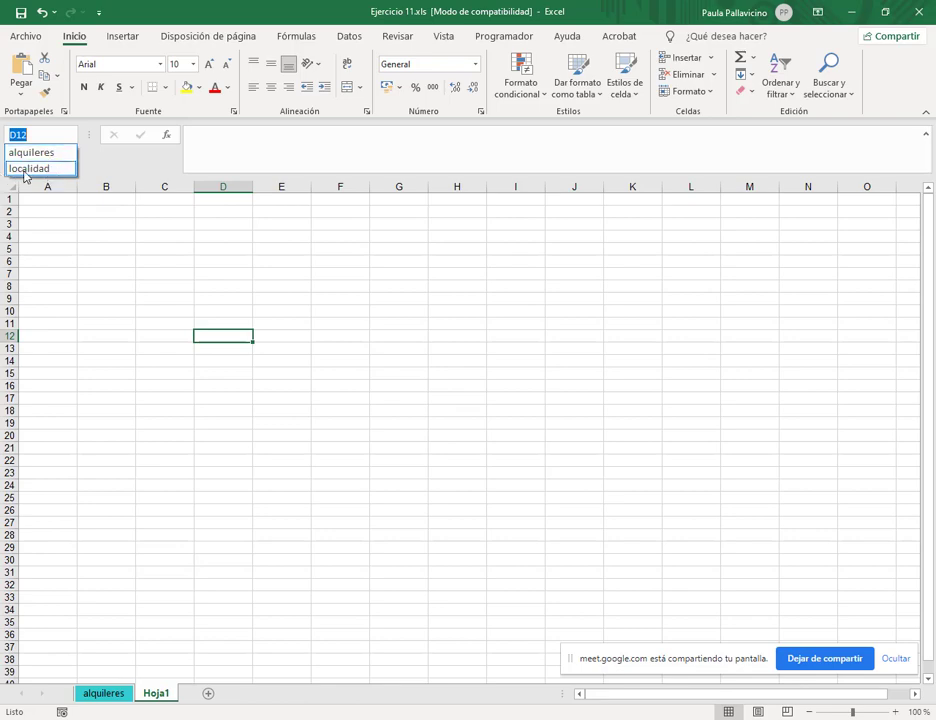
{"action": "left_click", "coordinate": [38, 168]}
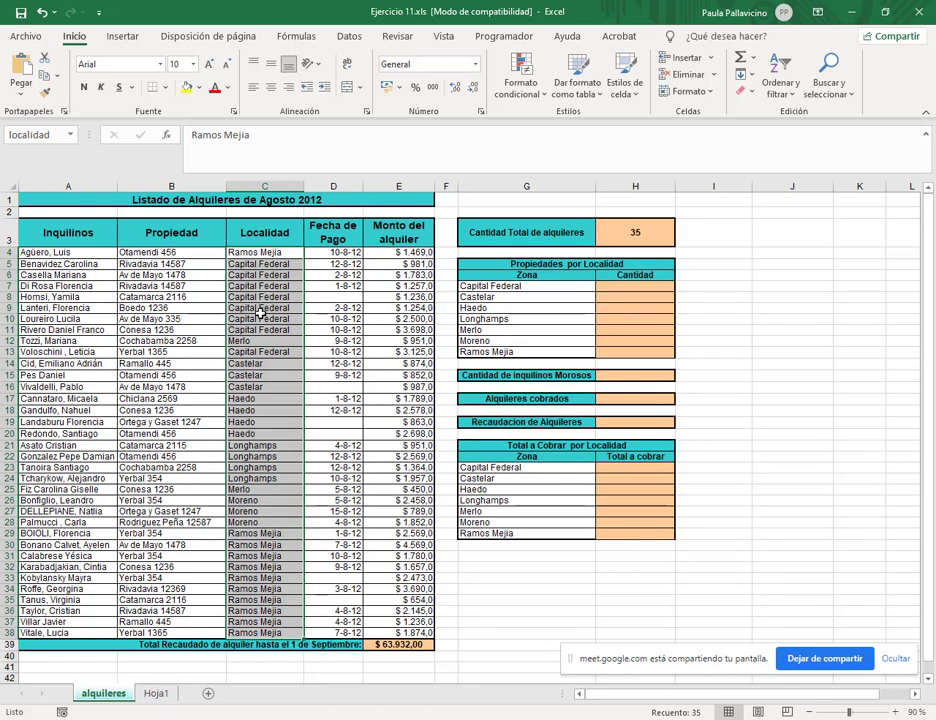
{"action": "left_click", "coordinate": [72, 135]}
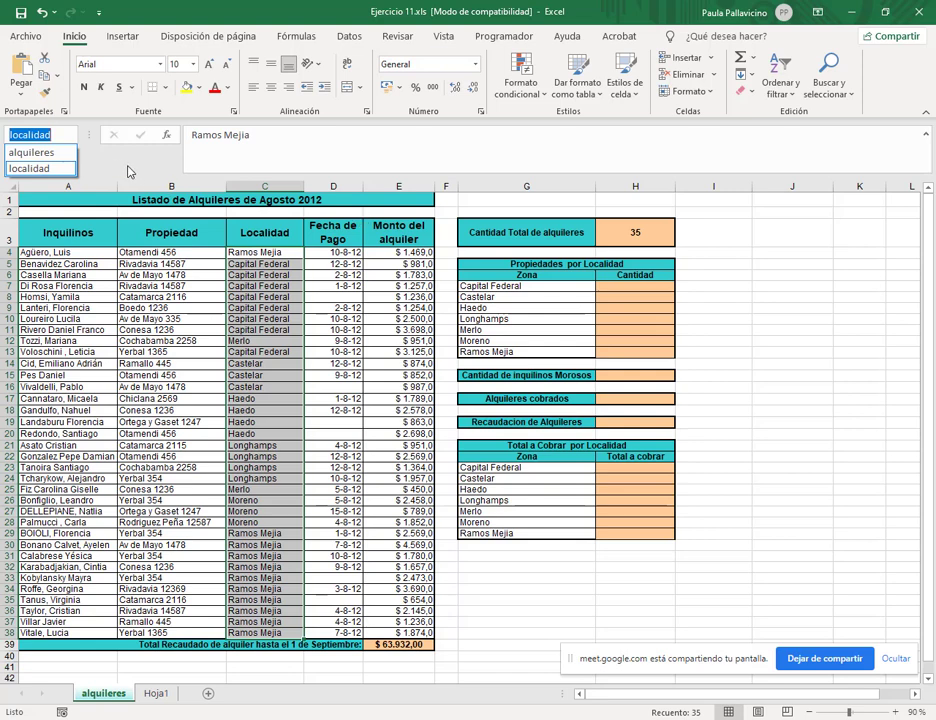
{"action": "left_click", "coordinate": [276, 232]}
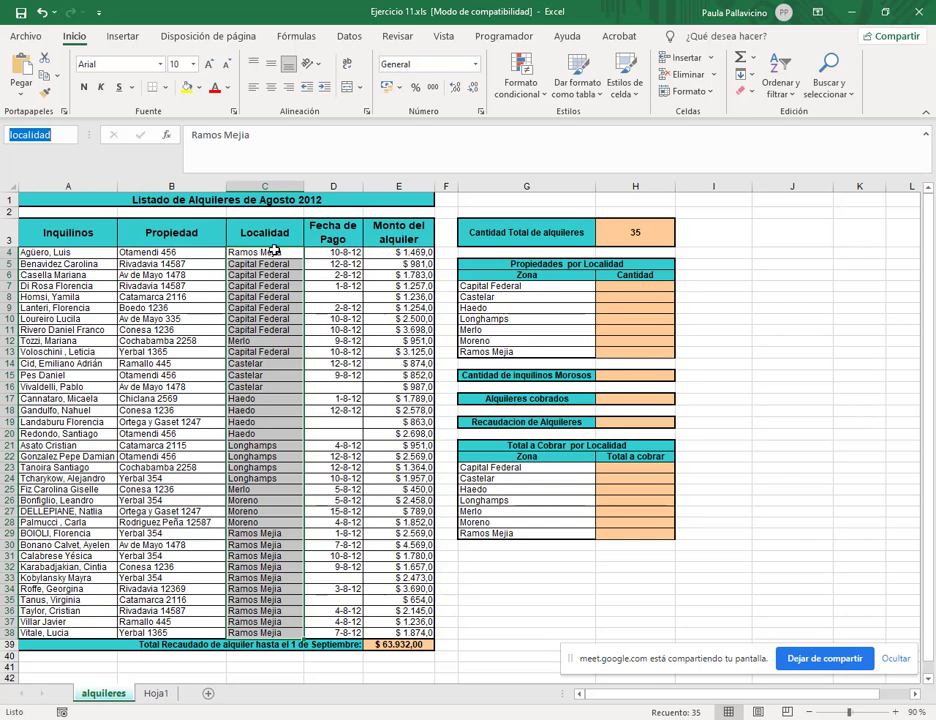
{"action": "left_click", "coordinate": [272, 236]}
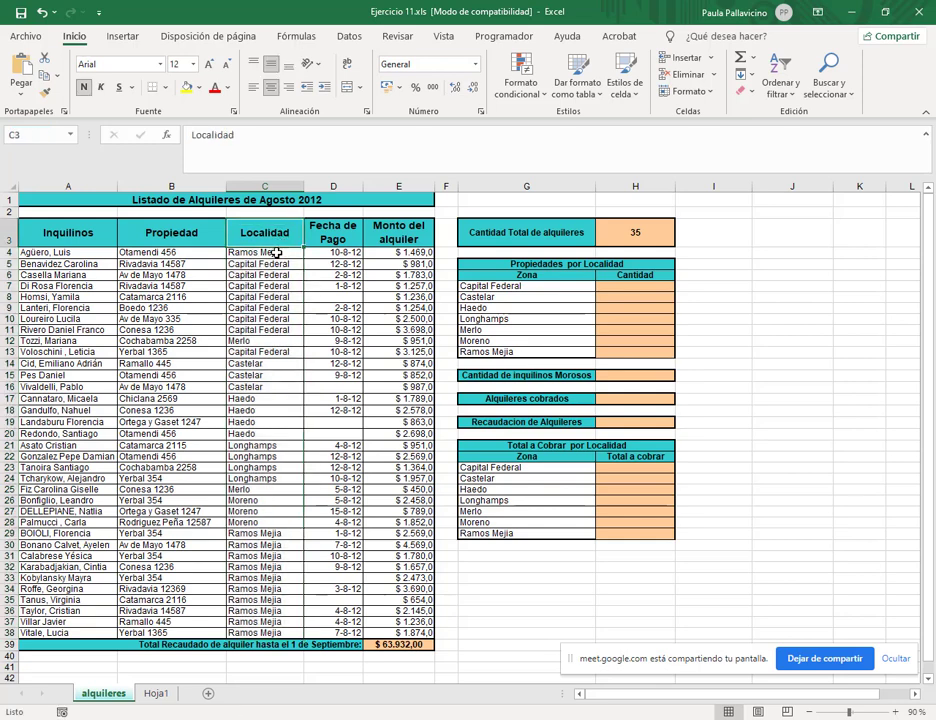
{"action": "left_click", "coordinate": [276, 253]}
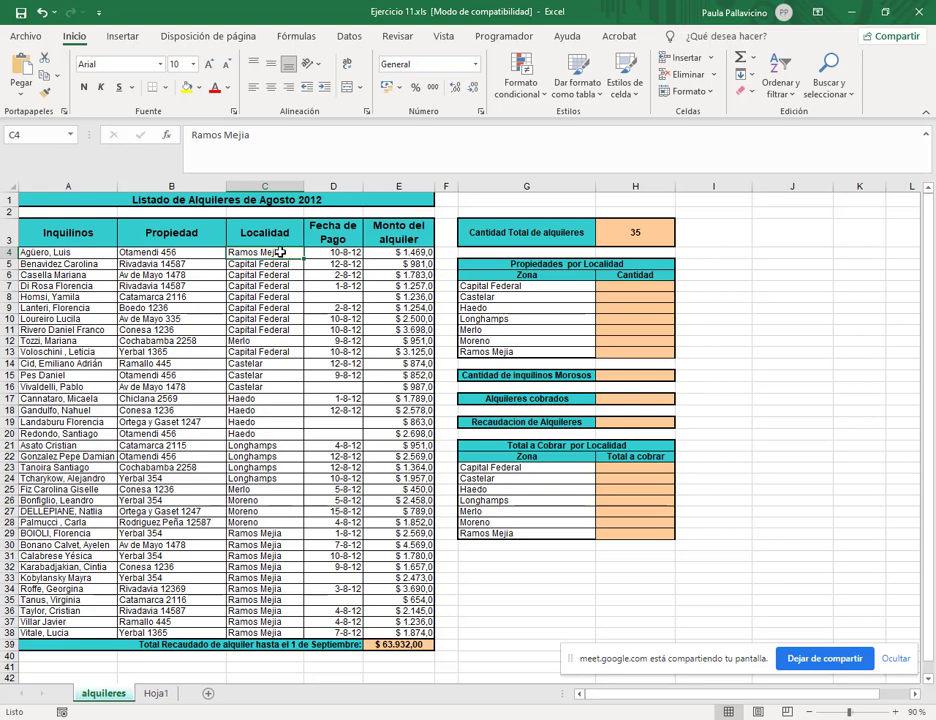
Step: Try to assign the range name "columna inquilinos", with a space, to the tenant cells A4:A38
{"action": "left_click_drag", "start_coordinate": [78, 250], "coordinate": [70, 632]}
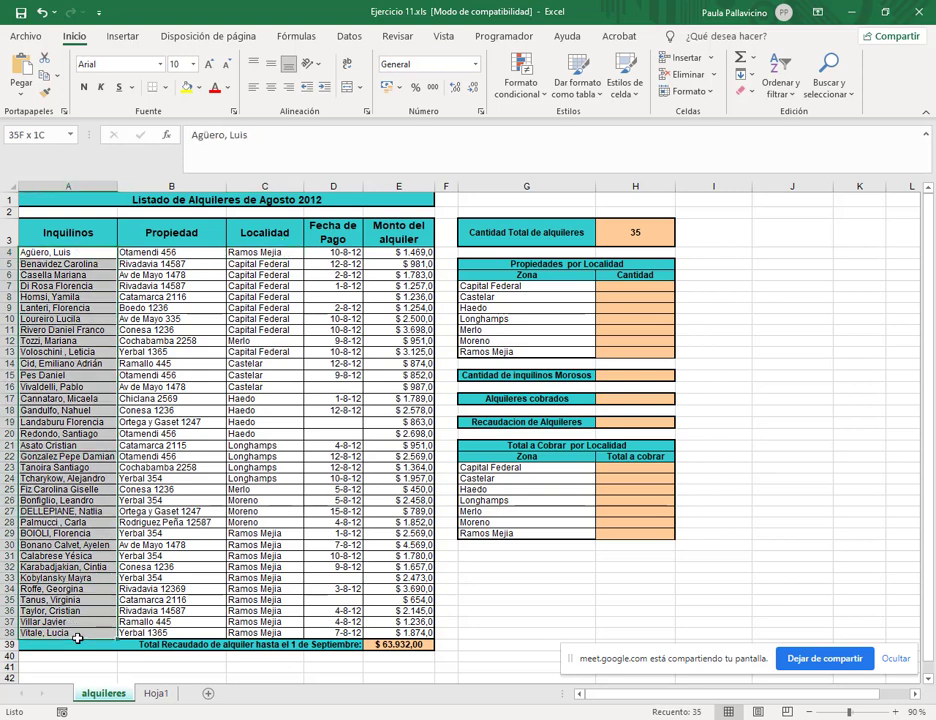
{"action": "left_click", "coordinate": [56, 133]}
{"action": "type", "text": "columna inquilinos"}
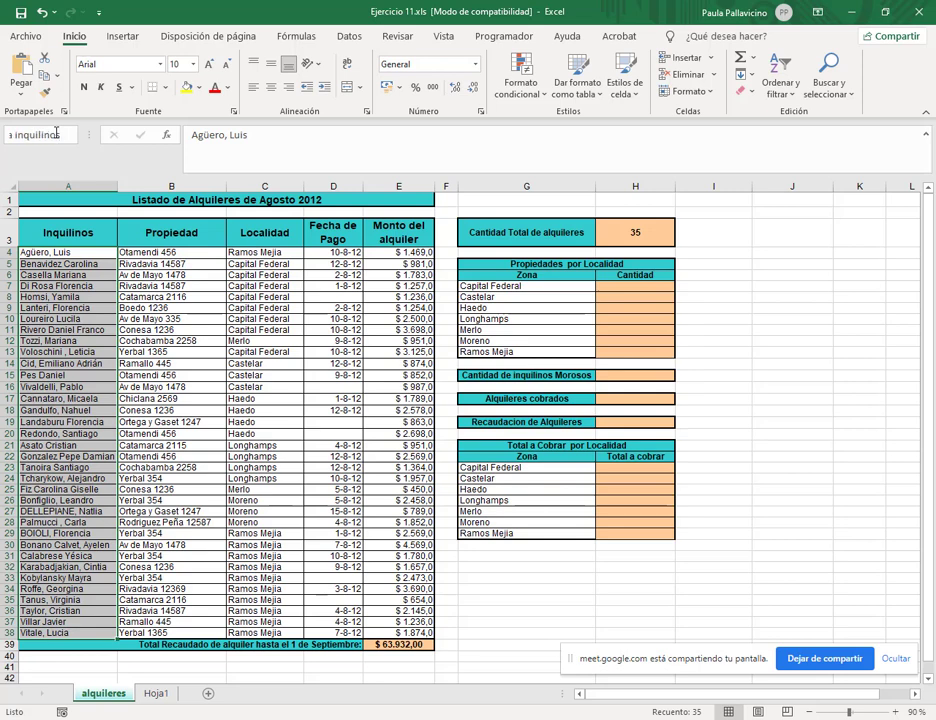
{"action": "key", "text": "Return"}
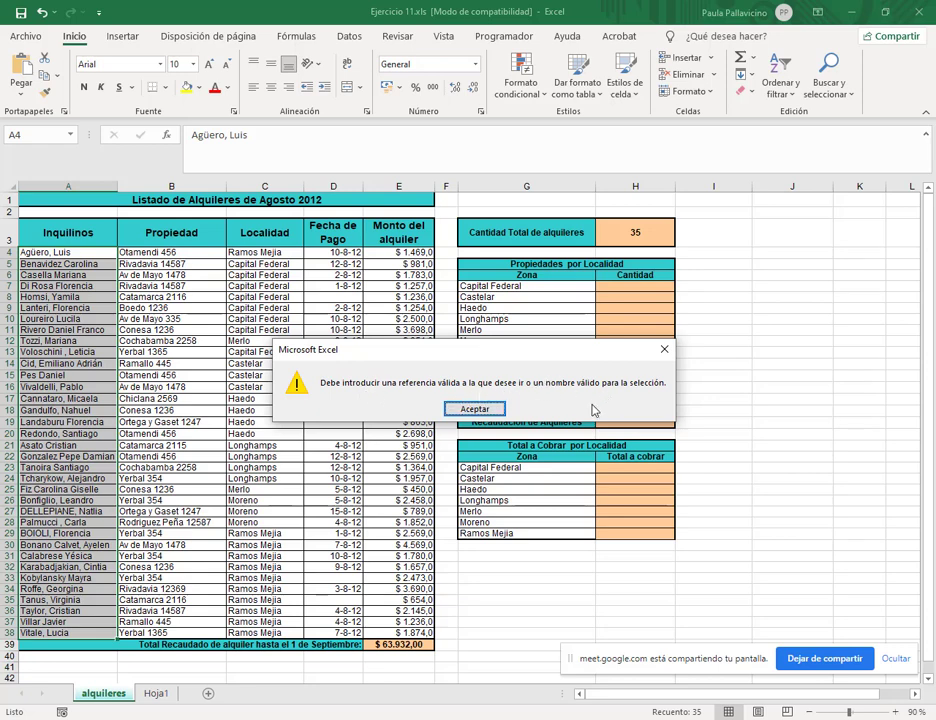
{"action": "left_click", "coordinate": [475, 410]}
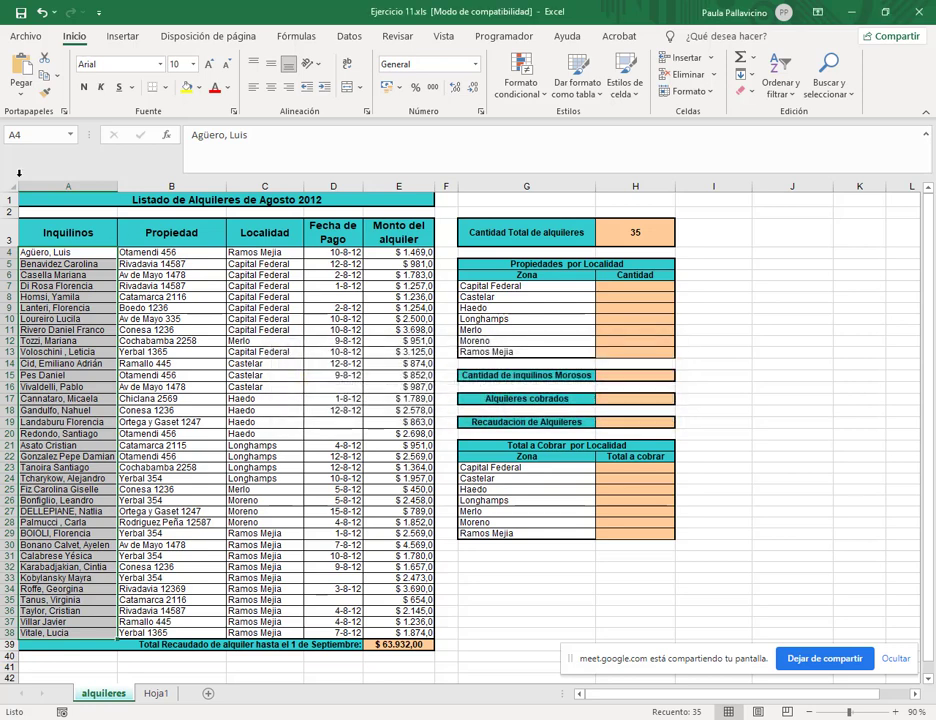
Step: Assign the range name col_inquilinos to the tenant cells A4:A38 and check that it is among the defined names
{"action": "left_click", "coordinate": [53, 135]}
{"action": "type", "text": "c"}
{"action": "type", "text": "inos"}
{"action": "key", "text": "Return"}
{"action": "left_click", "coordinate": [70, 134]}
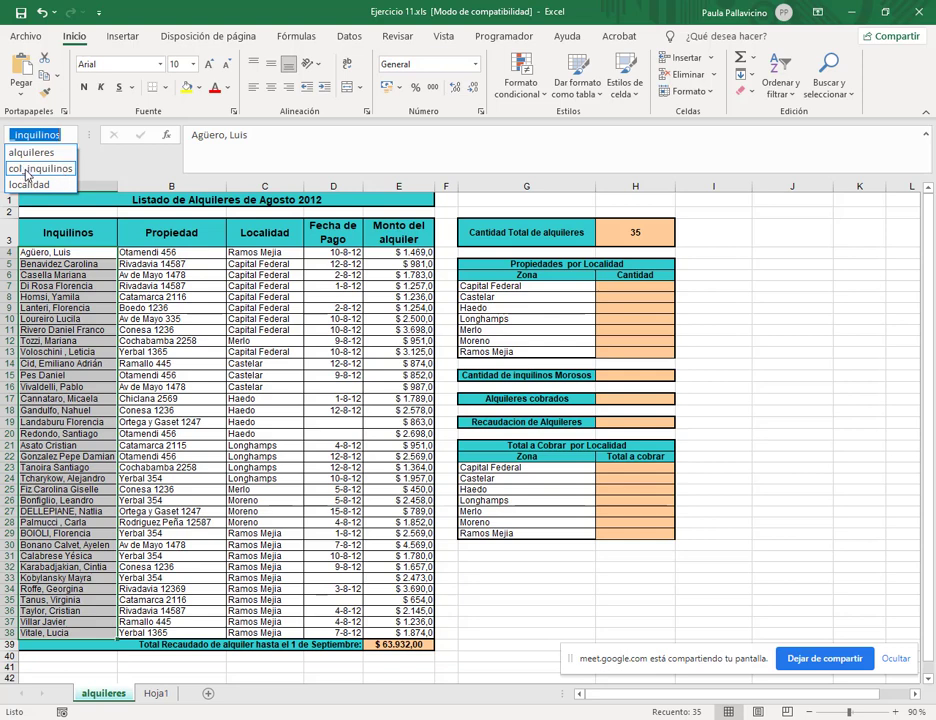
{"action": "left_click", "coordinate": [135, 264]}
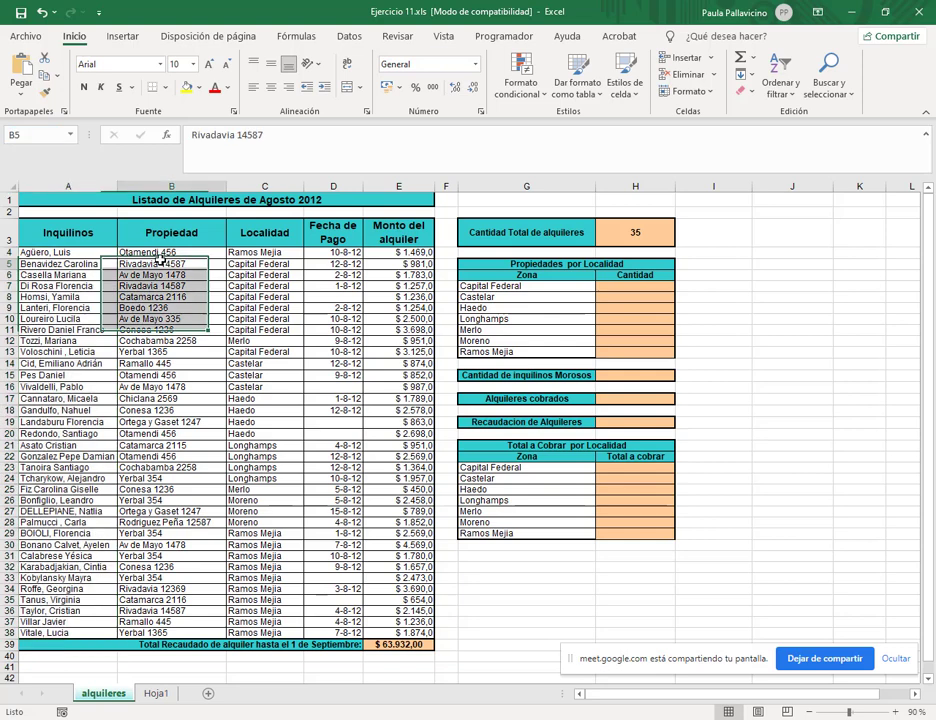
{"action": "left_click", "coordinate": [372, 252]}
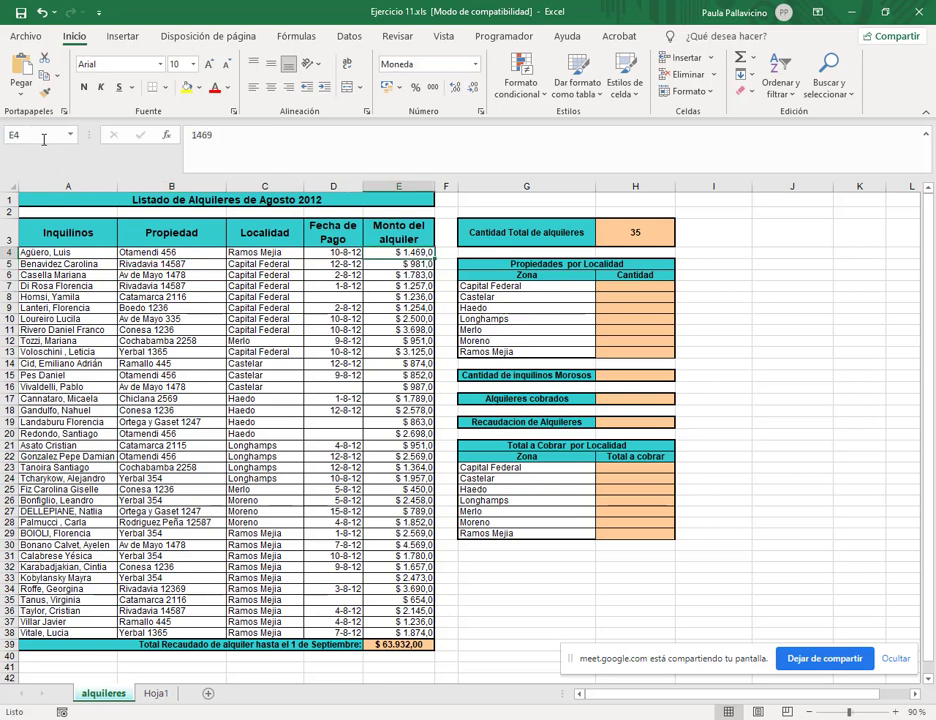
Step: Open the name manager and examine the definition of alquileres and the cells it refers to, leaving it unedited
{"action": "left_click", "coordinate": [349, 38]}
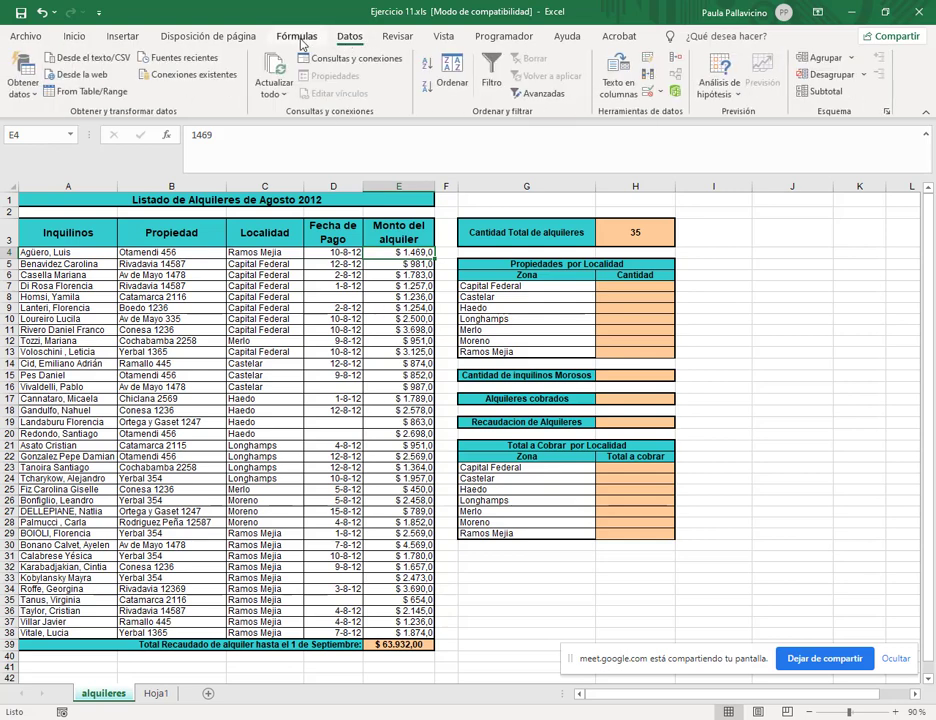
{"action": "left_click", "coordinate": [300, 38]}
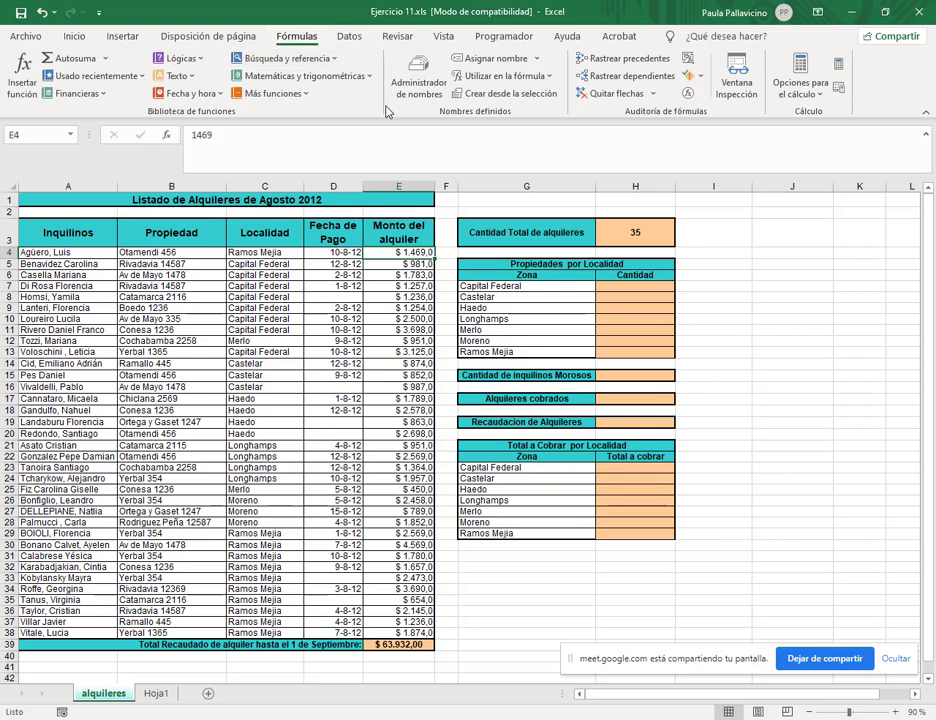
{"action": "left_click", "coordinate": [417, 97]}
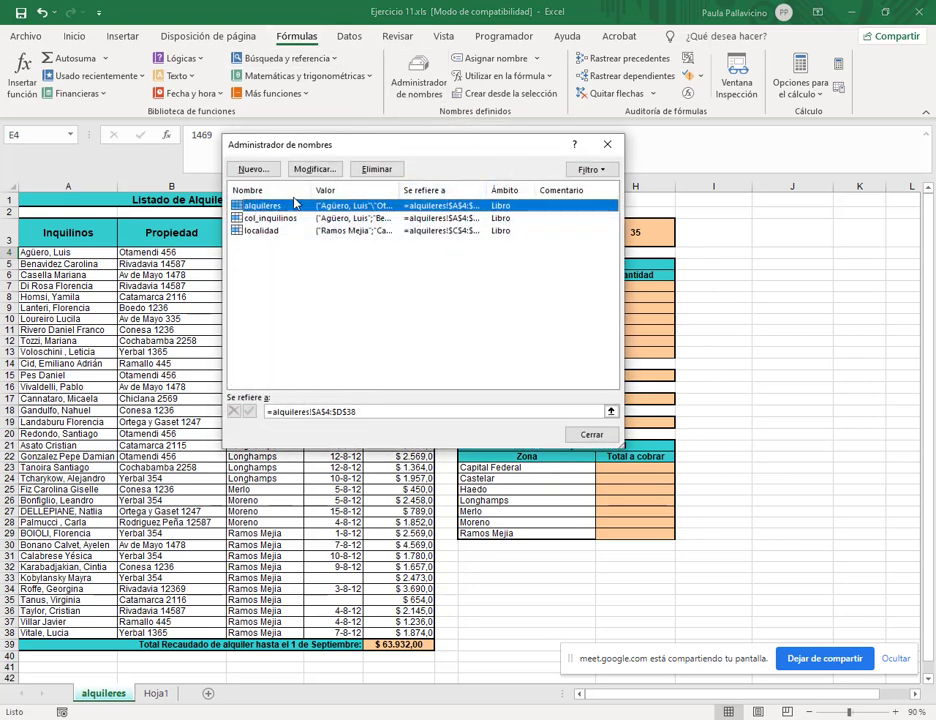
{"action": "left_click", "coordinate": [315, 171]}
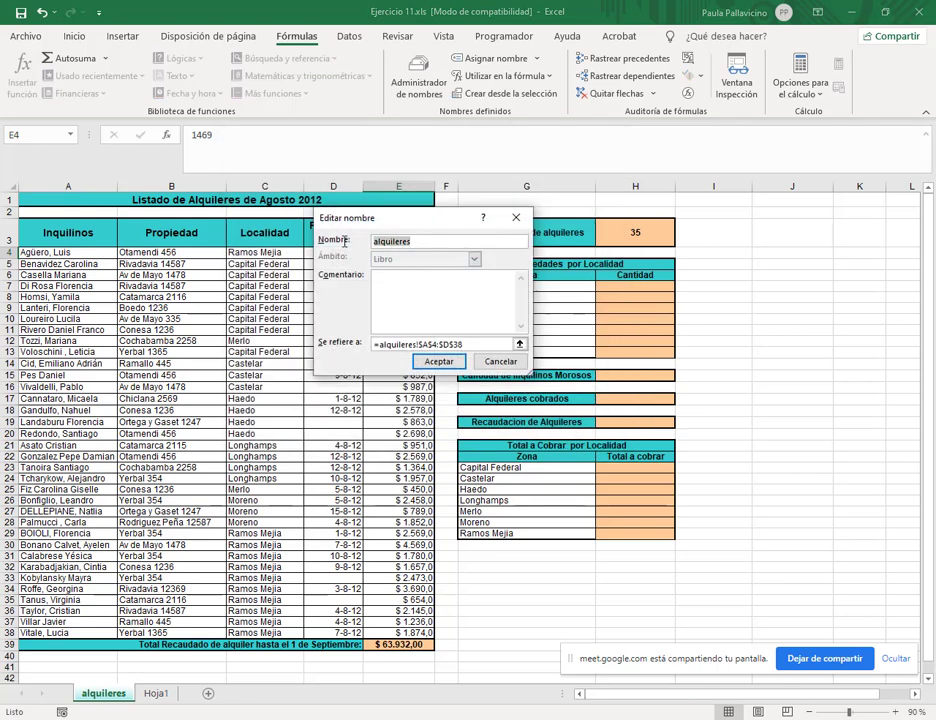
{"action": "left_click", "coordinate": [443, 345]}
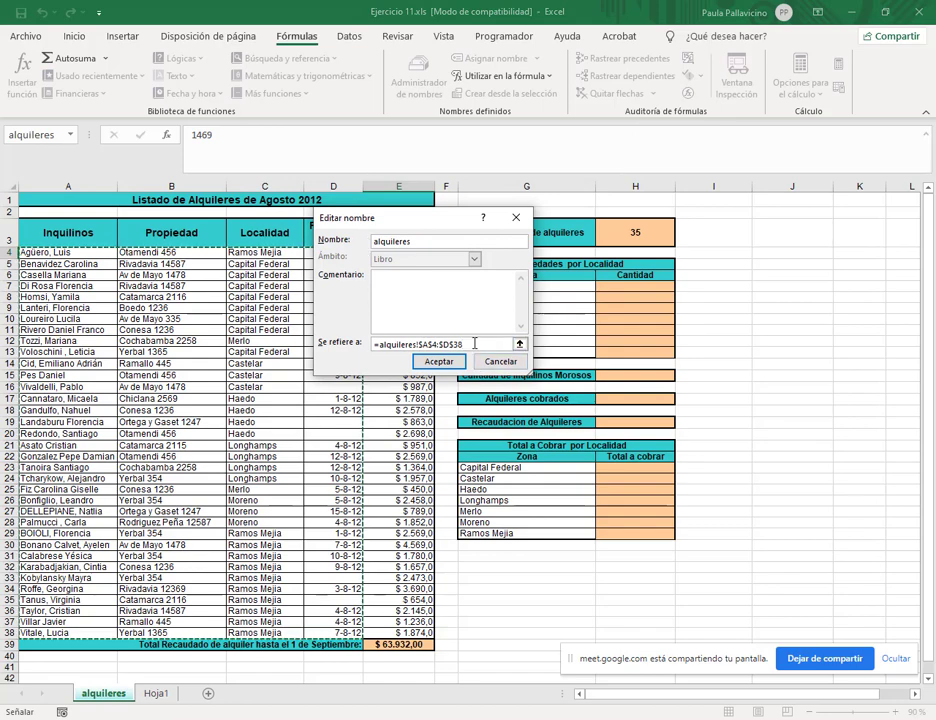
{"action": "left_click", "coordinate": [500, 361]}
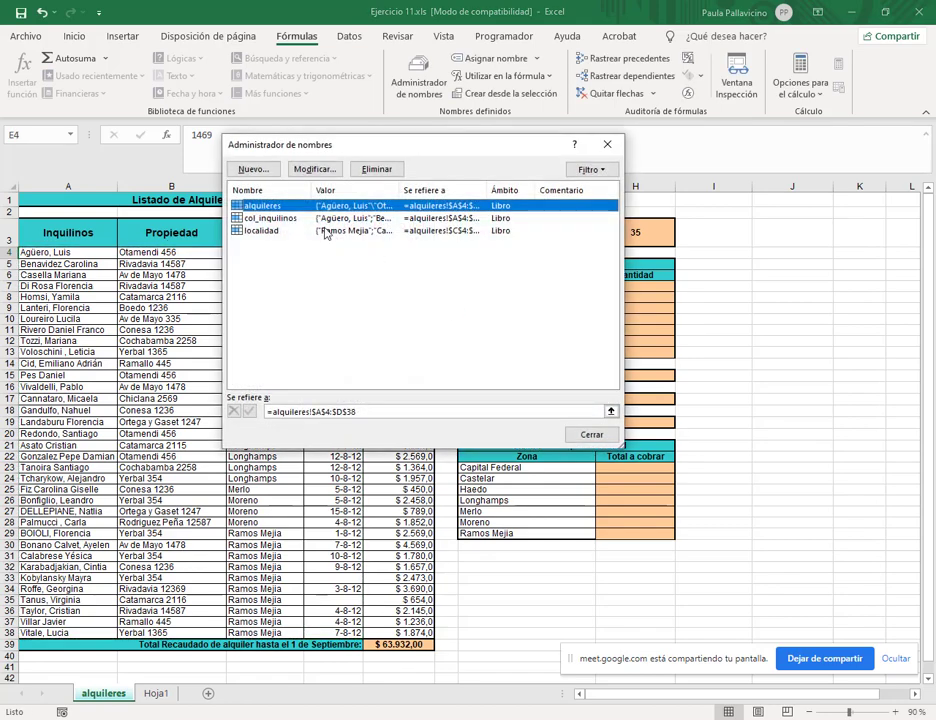
Step: Delete the named ranges alquileres and col_inquilinos from the workbook and close the name manager
{"action": "left_click", "coordinate": [377, 170]}
{"action": "left_click", "coordinate": [430, 465]}
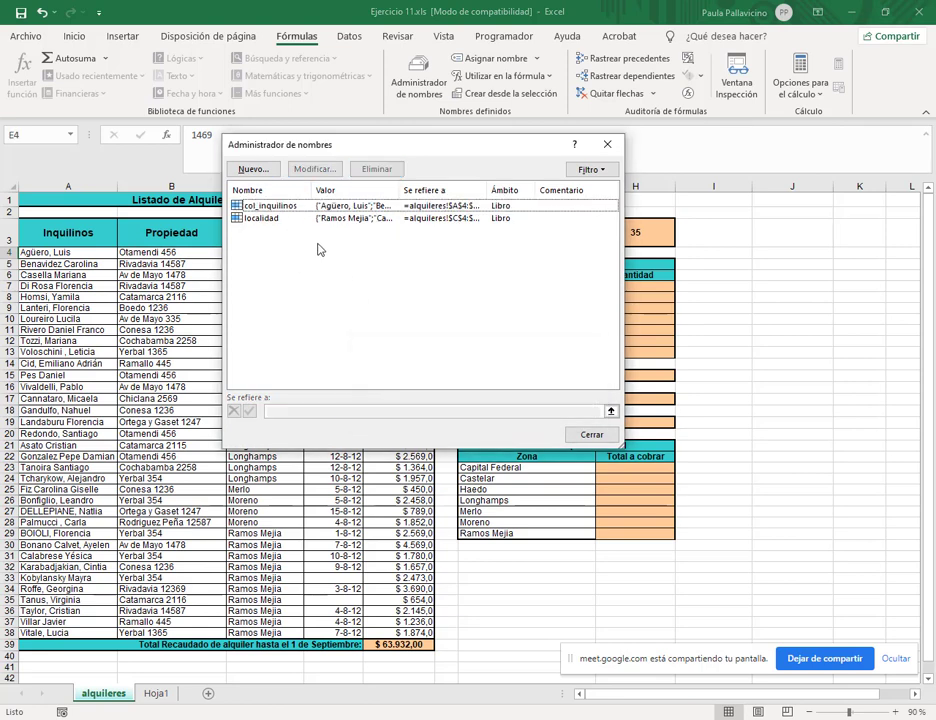
{"action": "left_click", "coordinate": [295, 208]}
{"action": "left_click", "coordinate": [377, 168]}
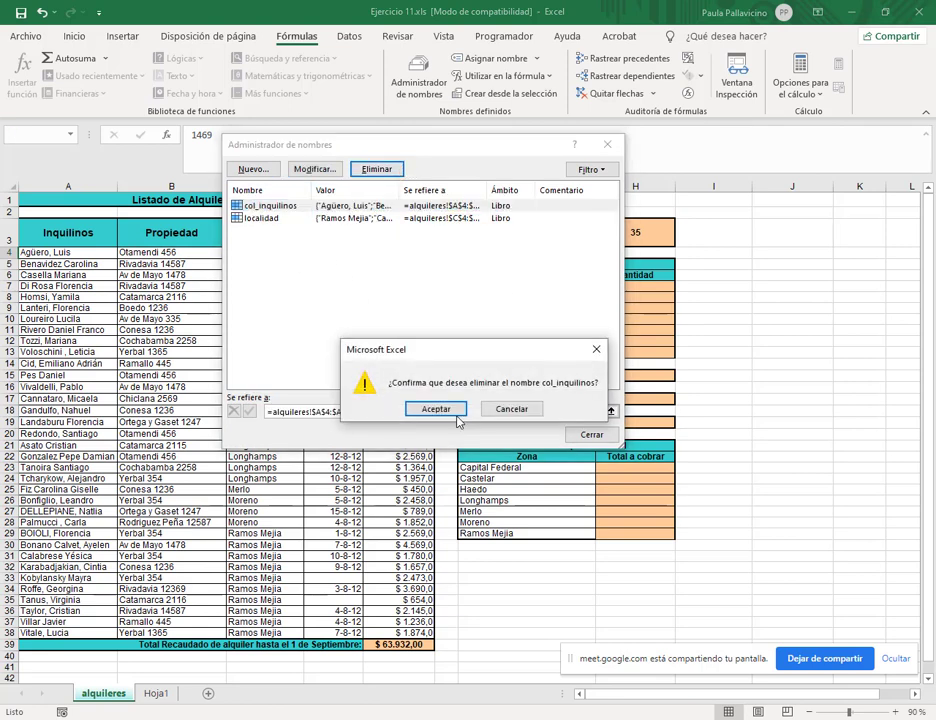
{"action": "left_click", "coordinate": [438, 409]}
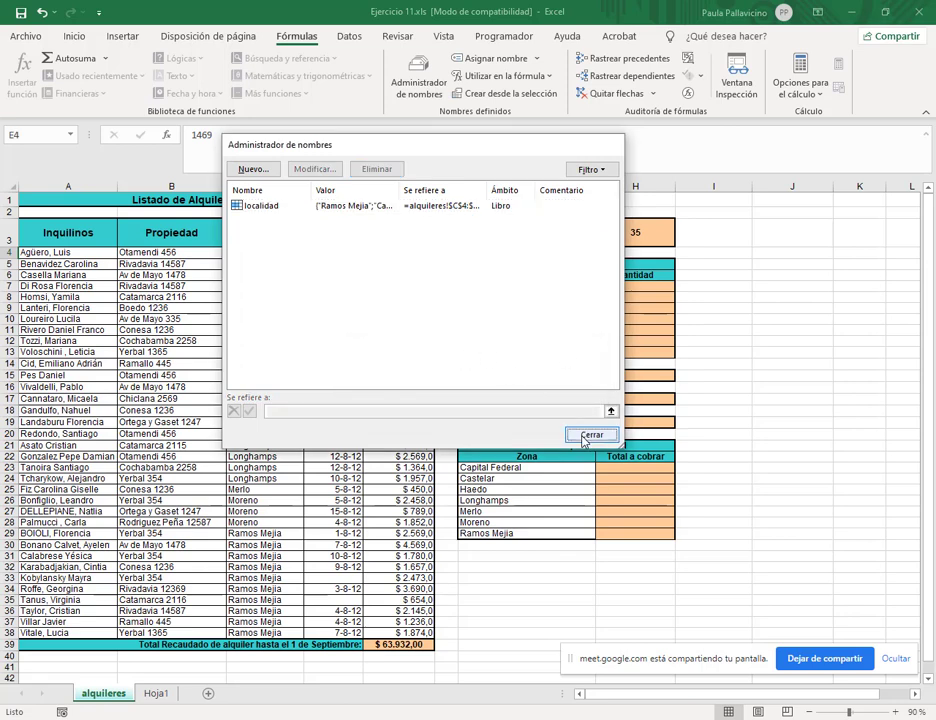
{"action": "left_click", "coordinate": [592, 434]}
Step: Enter =CONTAR.SI(localidad;G7) in H7 to count the Capital Federal properties, and copy the formula down to H13
{"action": "left_click", "coordinate": [256, 253]}
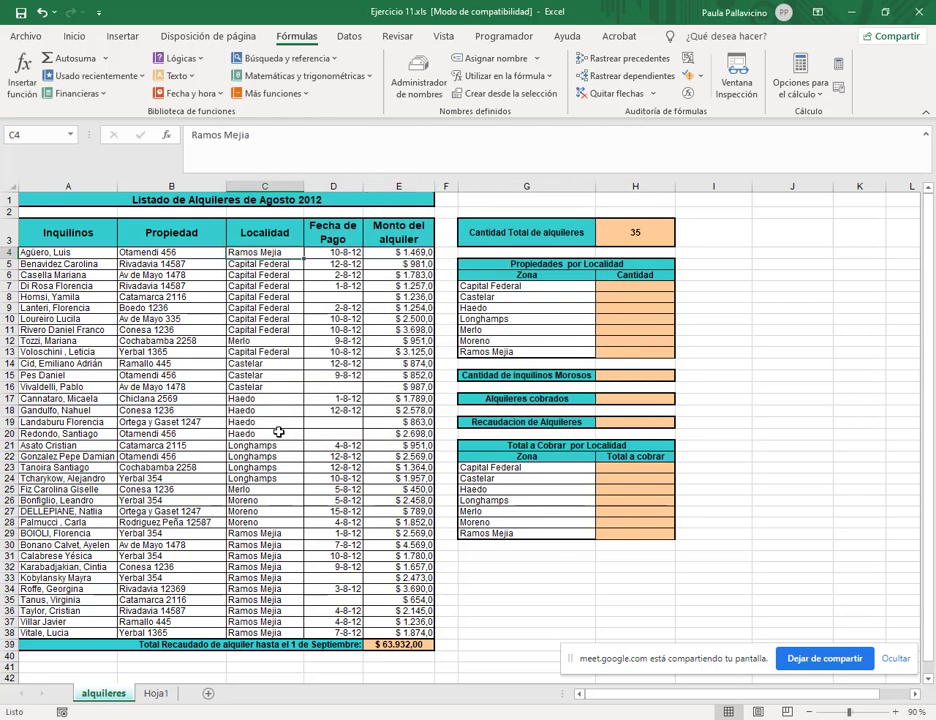
{"action": "left_click", "coordinate": [610, 288]}
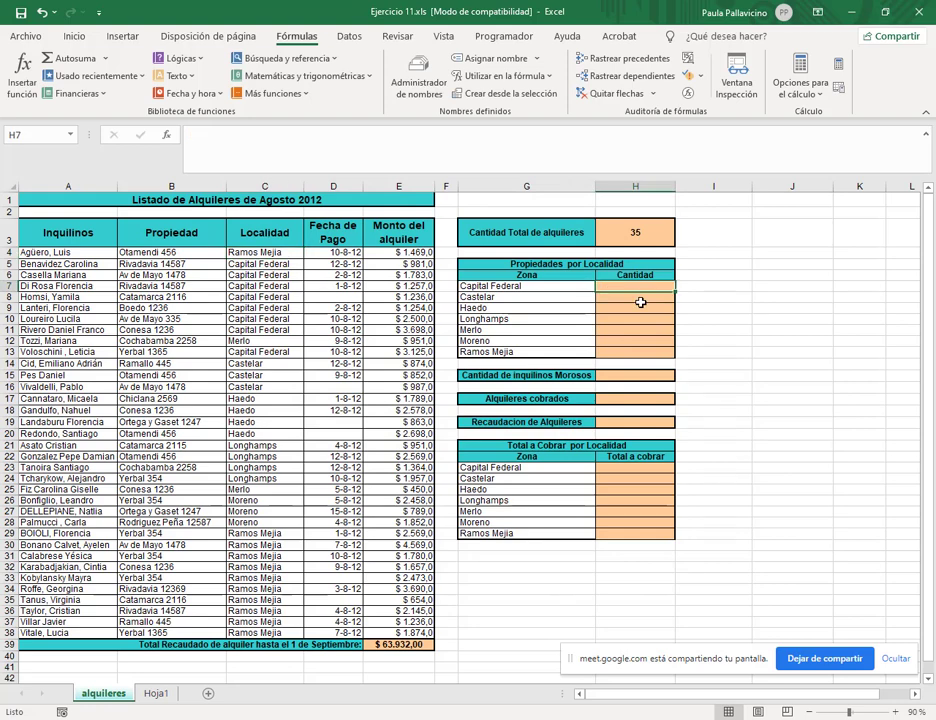
{"action": "left_click", "coordinate": [608, 151]}
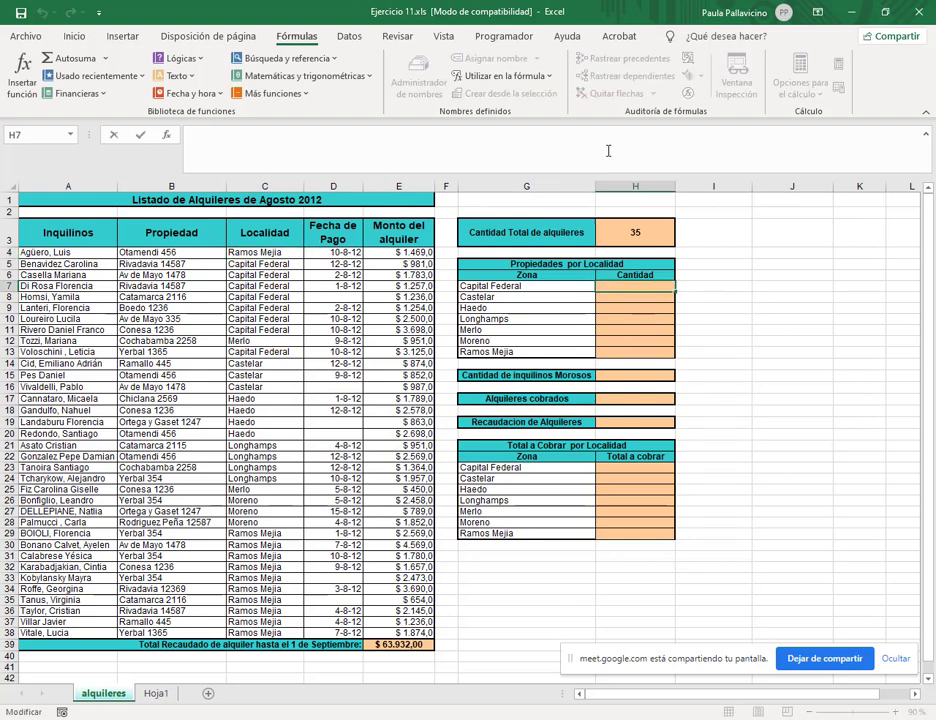
{"action": "type", "text": "=contar.si"}
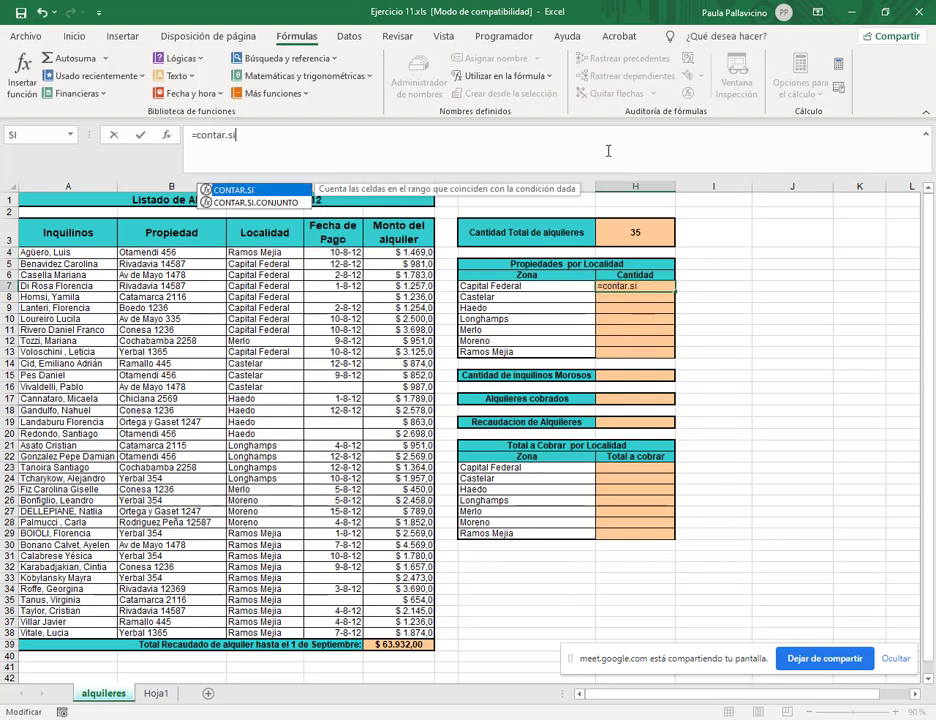
{"action": "type", "text": "("}
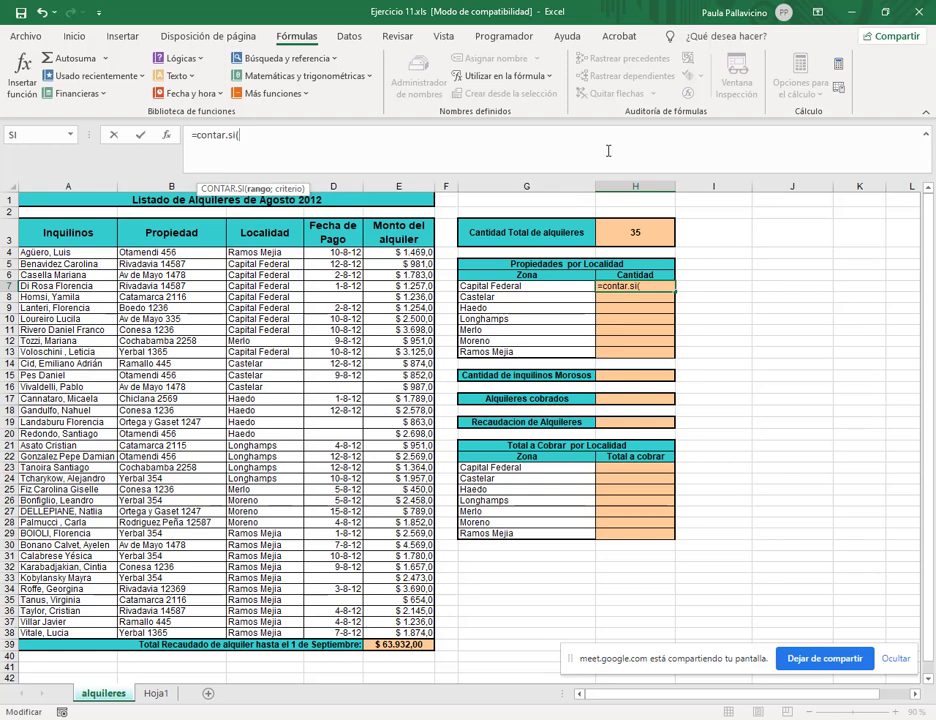
{"action": "type", "text": "loca"}
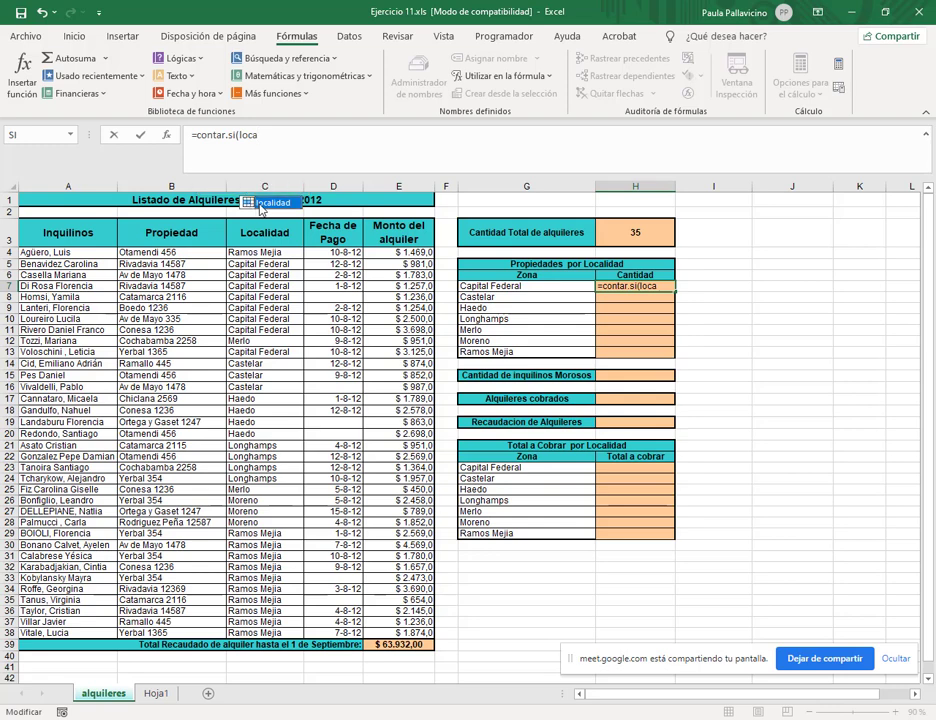
{"action": "double_click", "coordinate": [268, 205]}
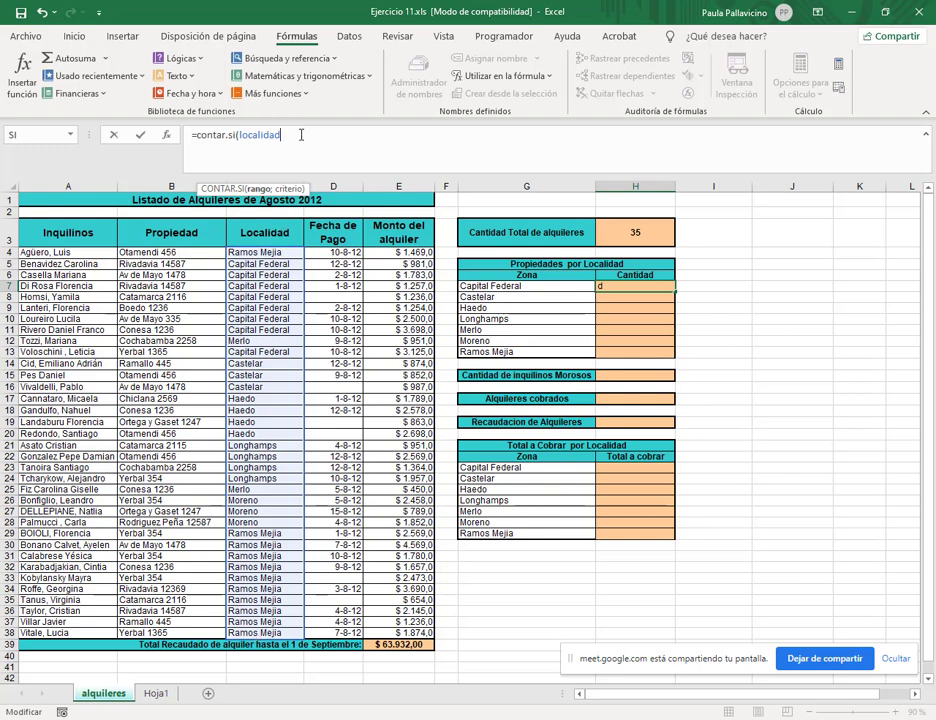
{"action": "type", "text": ";"}
{"action": "left_click", "coordinate": [526, 287]}
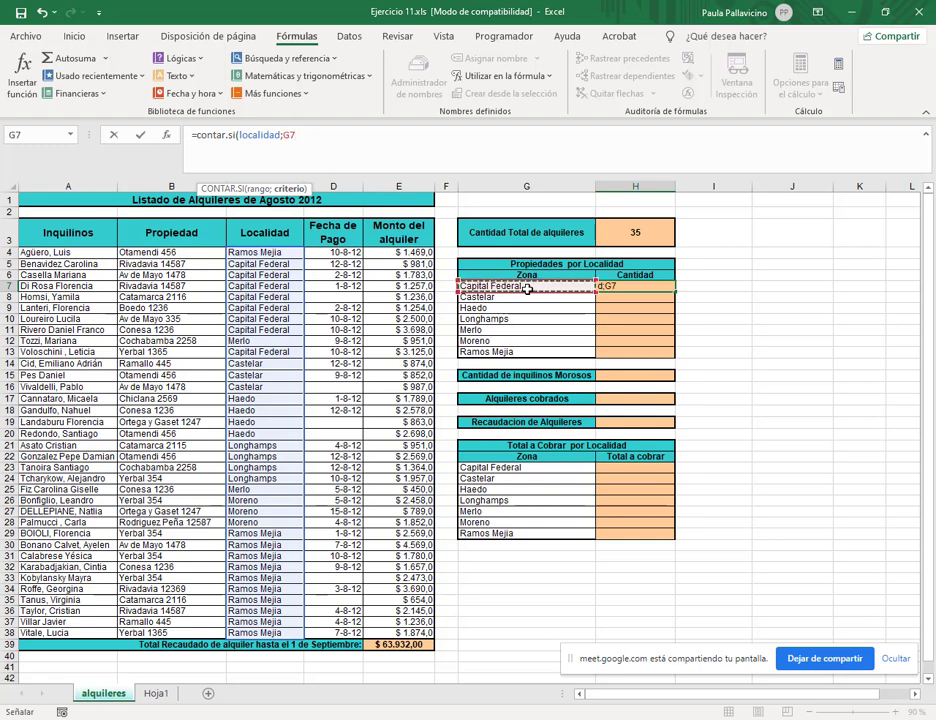
{"action": "type", "text": ")"}
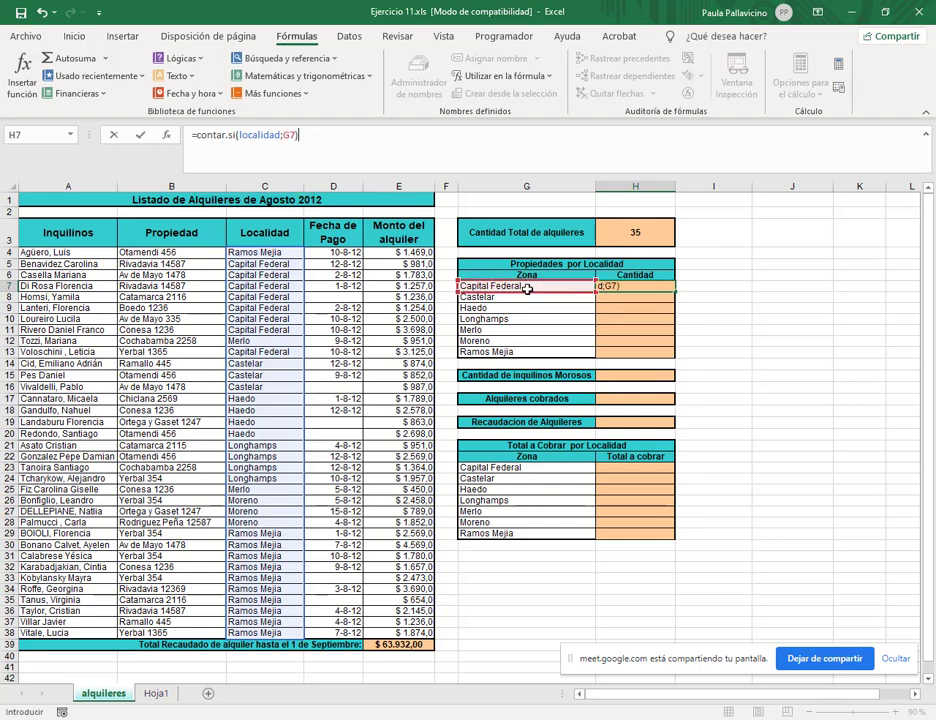
{"action": "key", "text": "Return"}
{"action": "left_click", "coordinate": [632, 286]}
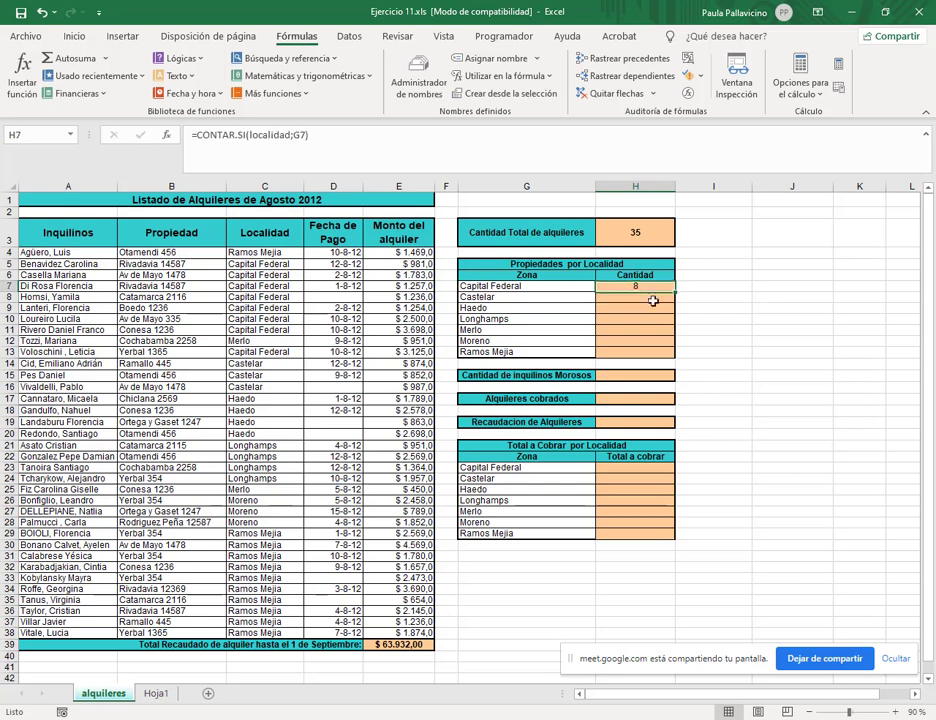
{"action": "left_click_drag", "start_coordinate": [675, 291], "coordinate": [678, 362]}
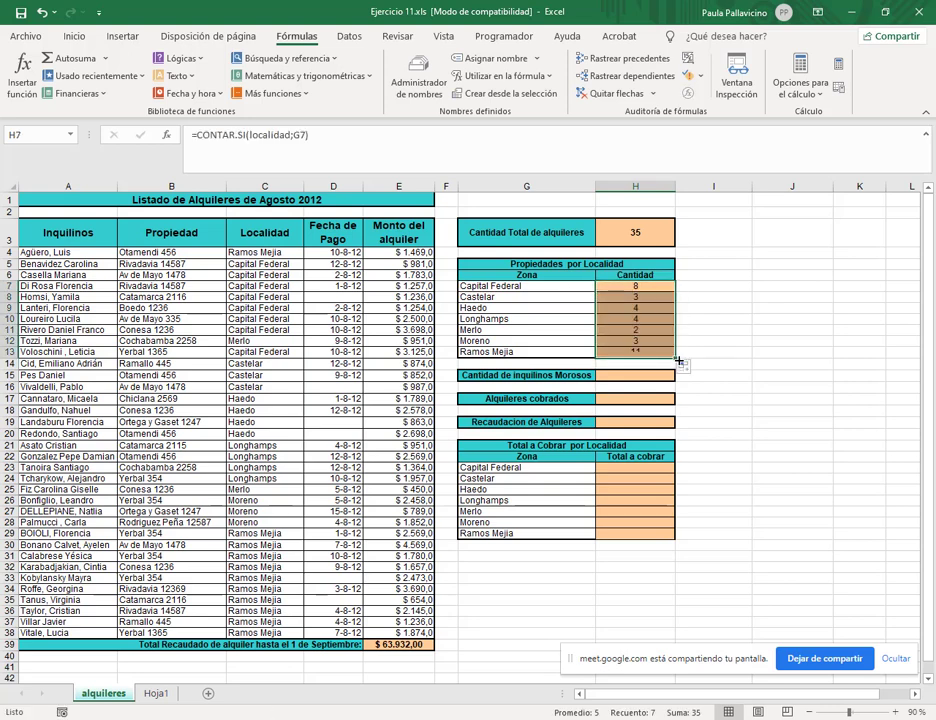
Step: Check the range and criterion references of the copied CONTAR.SI formulas in H8, H10 and H12
{"action": "left_click", "coordinate": [648, 297]}
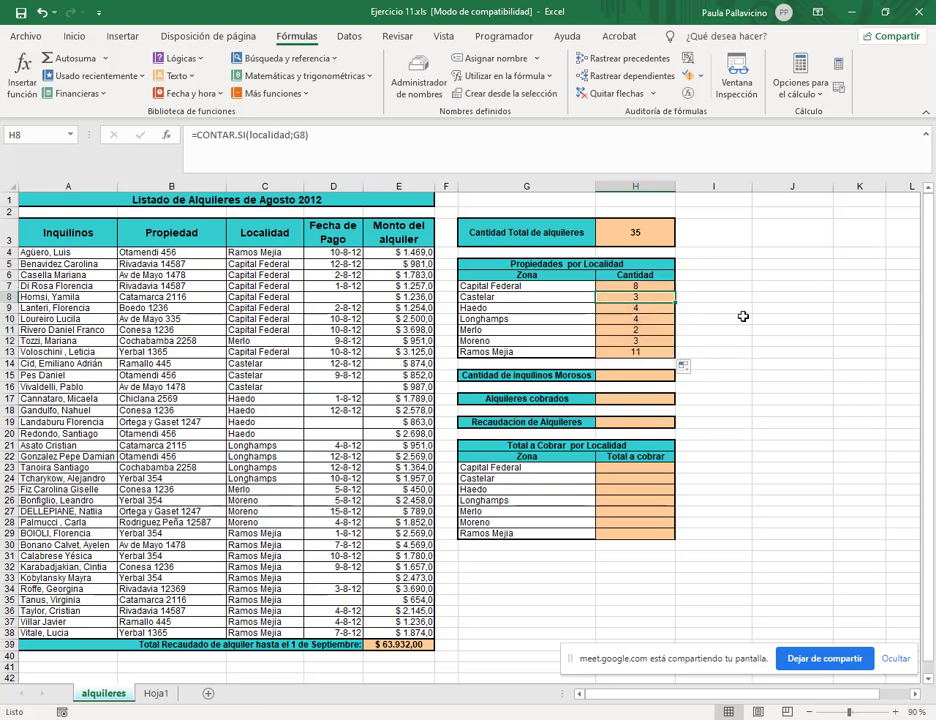
{"action": "key", "text": "F2"}
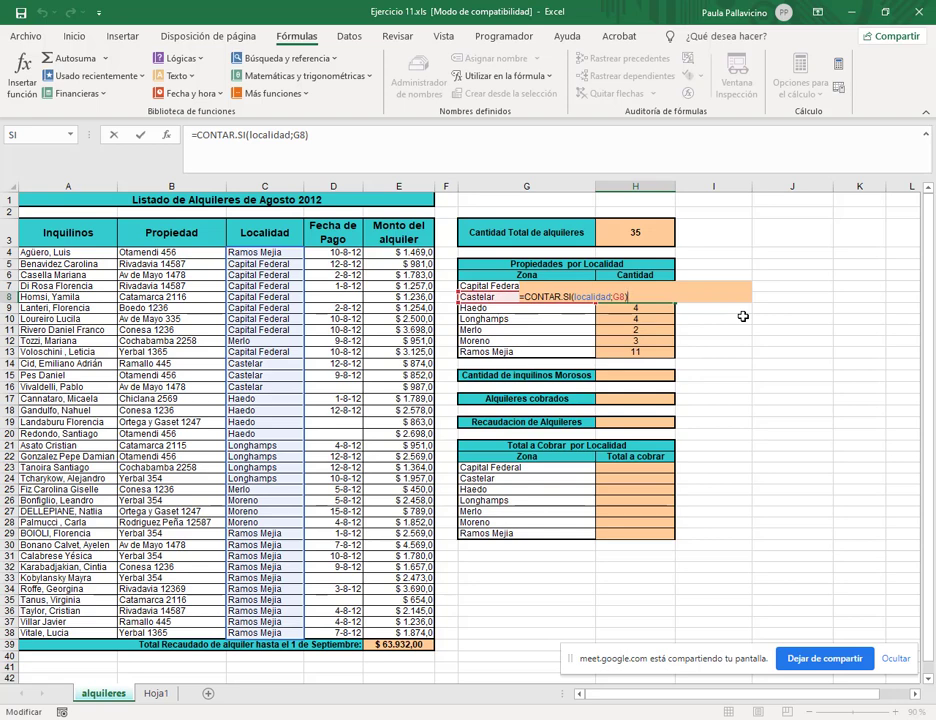
{"action": "key", "text": "Return"}
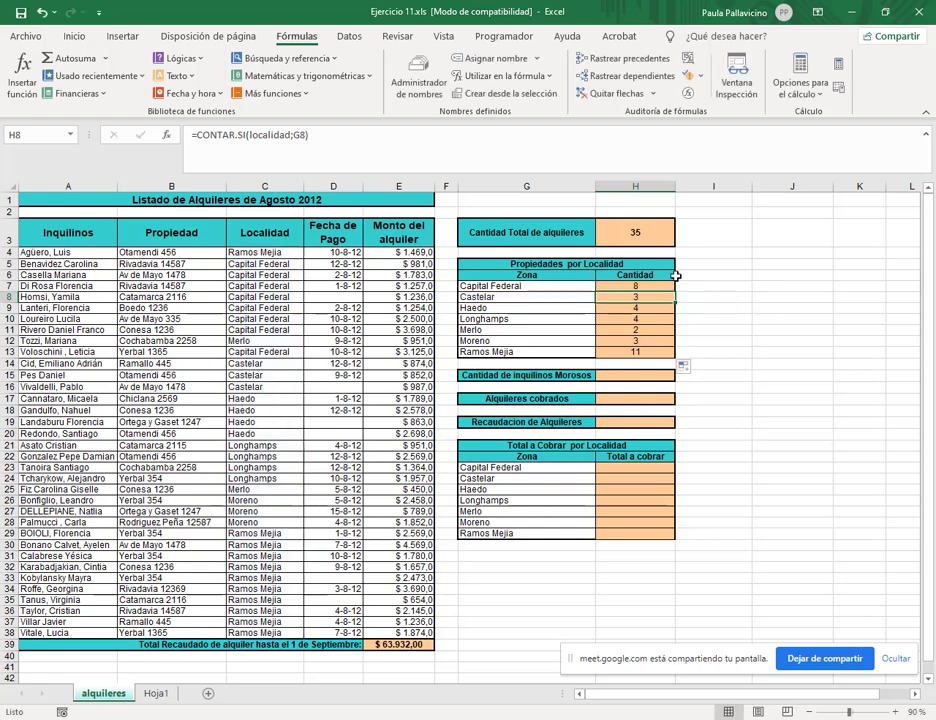
{"action": "key", "text": "Down"}
{"action": "key", "text": "F2"}
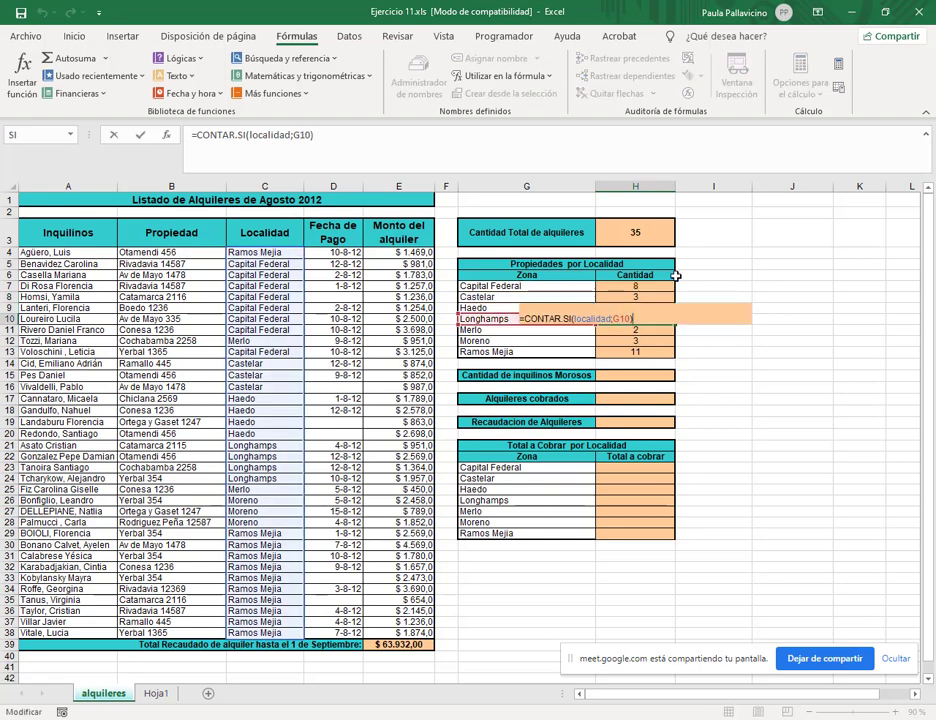
{"action": "key", "text": "Return"}
{"action": "key", "text": "Down"}
{"action": "key", "text": "F2"}
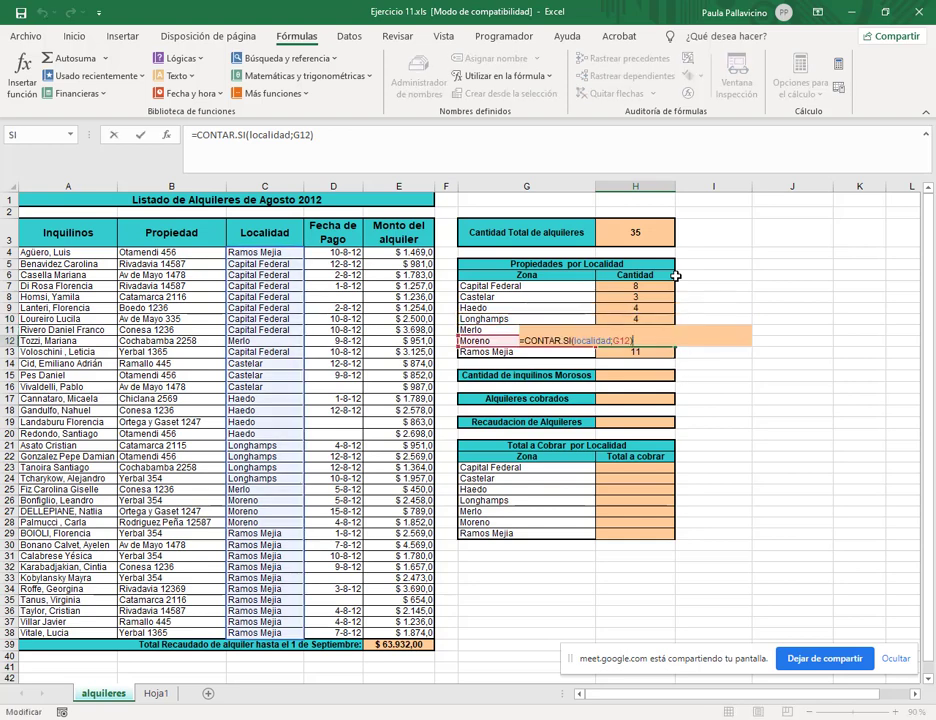
Step: Check the range and criterion references of the copied CONTAR.SI formula in H13
{"action": "key", "text": "Escape"}
{"action": "key", "text": "Down"}
{"action": "key", "text": "F2"}
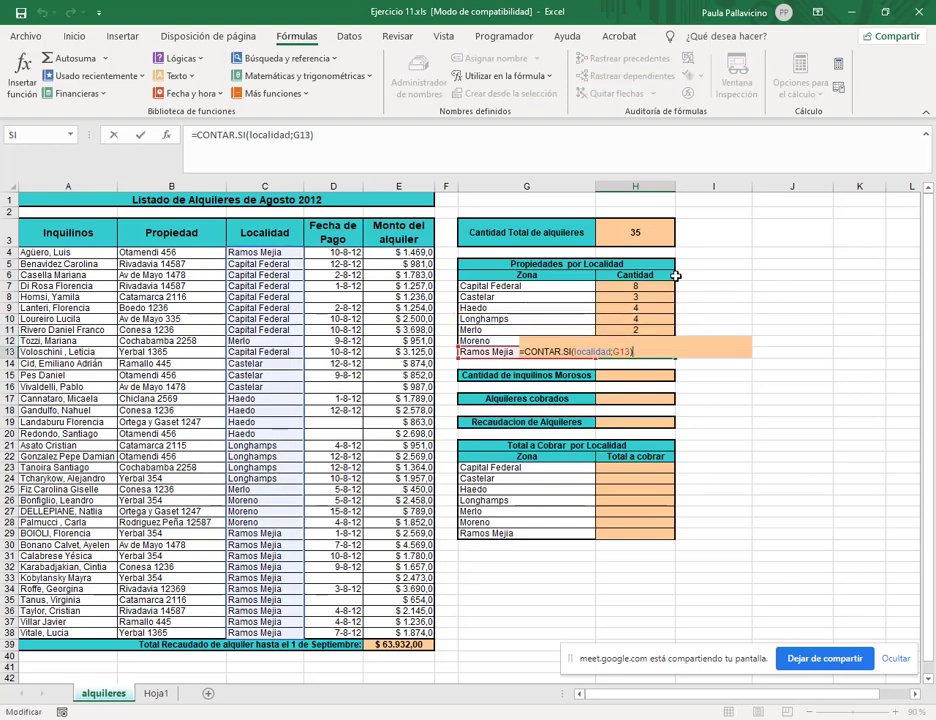
{"action": "key", "text": "Escape"}
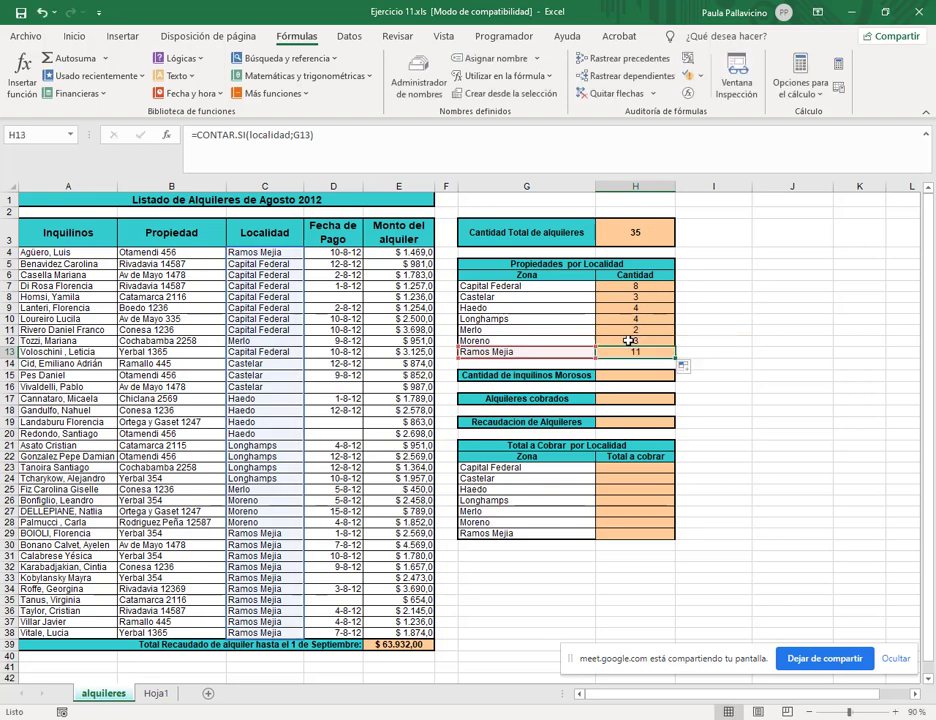
Step: Mark the blank Fecha de Pago cells in rows 8, 16 and 19 with temporary on-screen arrows and clear them
{"action": "left_click", "coordinate": [641, 374]}
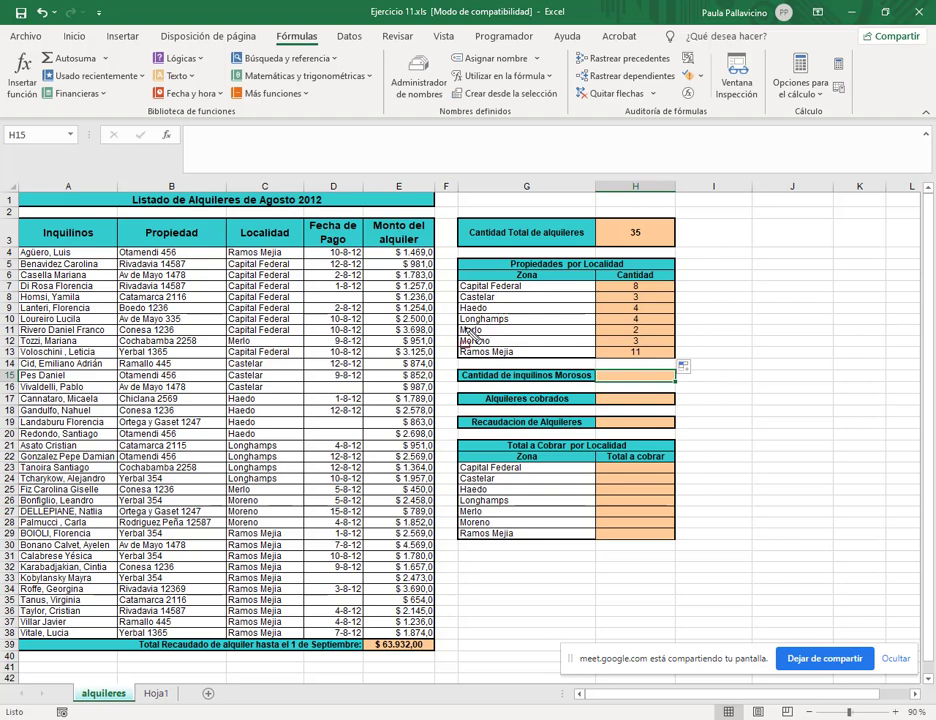
{"action": "left_click_drag", "start_coordinate": [247, 297], "coordinate": [305, 297]}
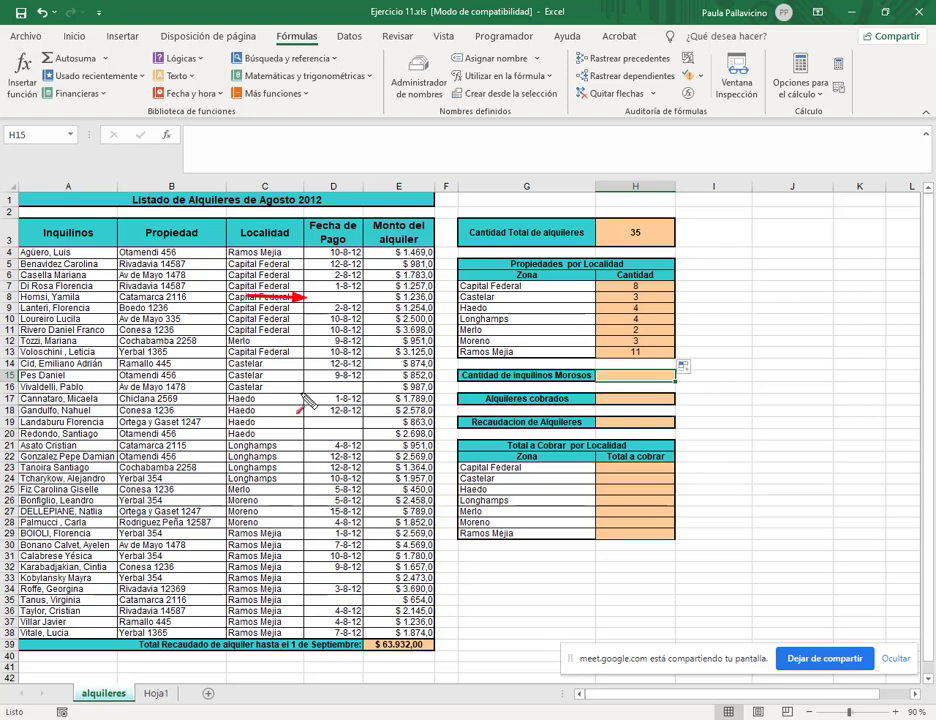
{"action": "left_click_drag", "start_coordinate": [283, 383], "coordinate": [310, 383]}
{"action": "left_click_drag", "start_coordinate": [281, 422], "coordinate": [315, 422]}
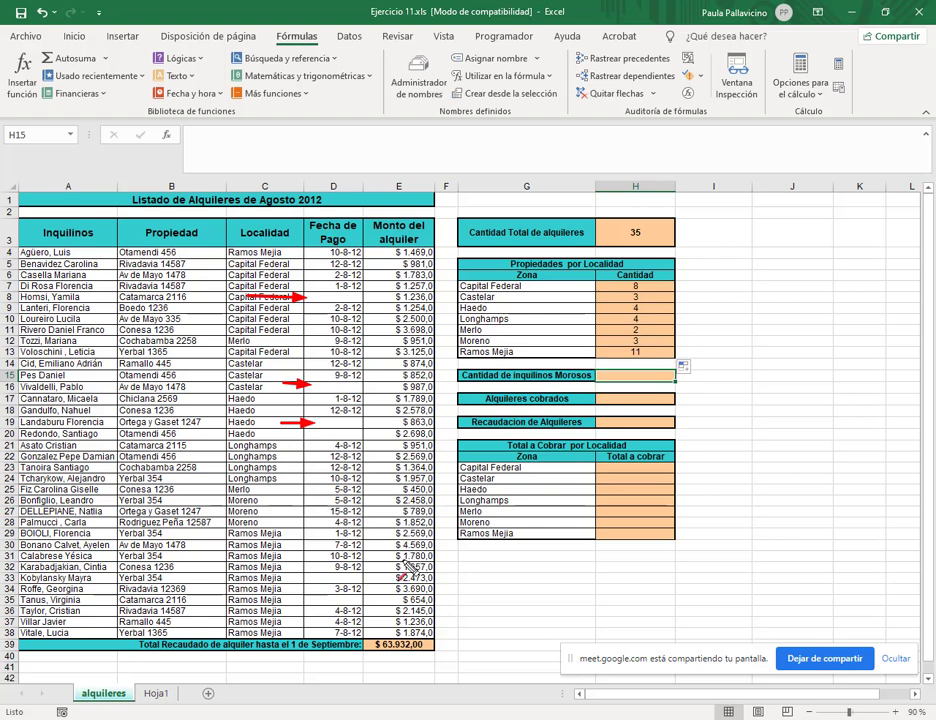
{"action": "key", "text": "Escape"}
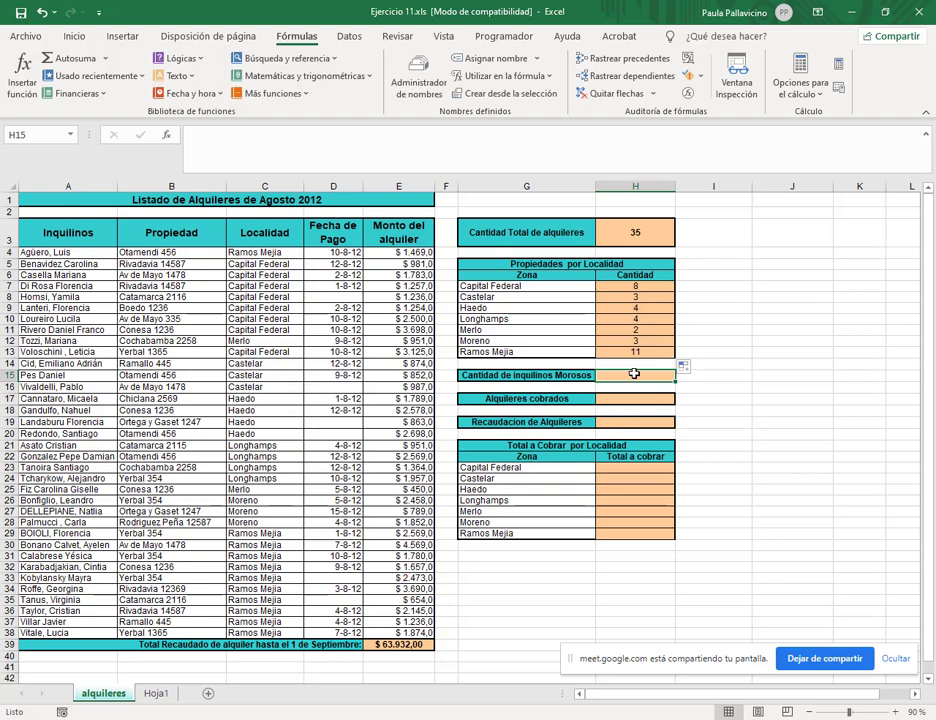
Step: Enter =CONTAR.BLANCO(D4:D38) in H15 to count the tenants without a payment date
{"action": "type", "text": "="}
{"action": "left_click", "coordinate": [547, 138]}
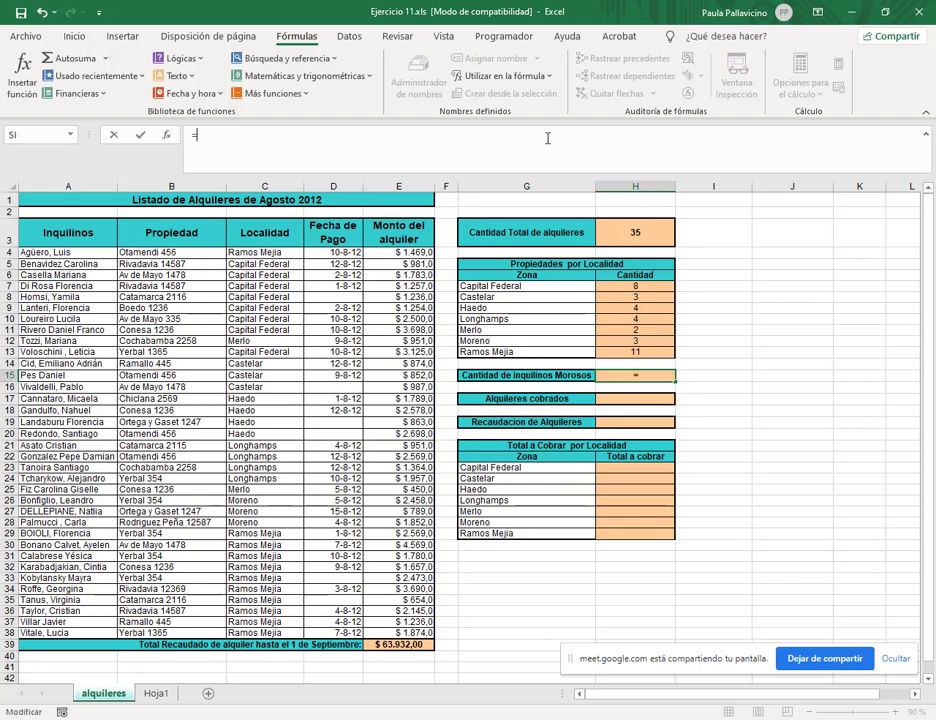
{"action": "type", "text": "contar."}
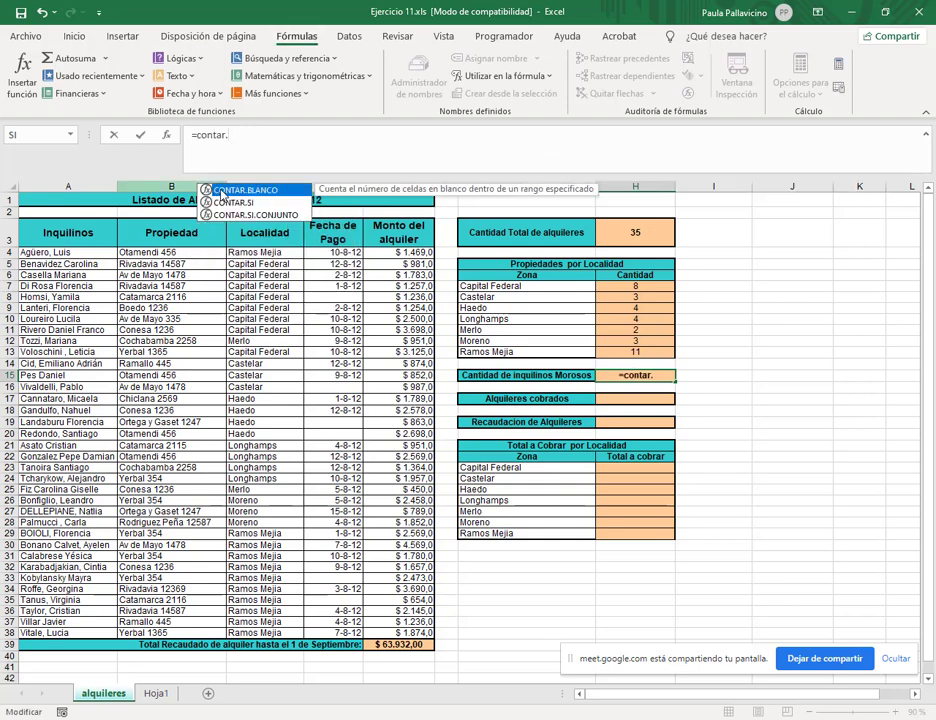
{"action": "double_click", "coordinate": [221, 191]}
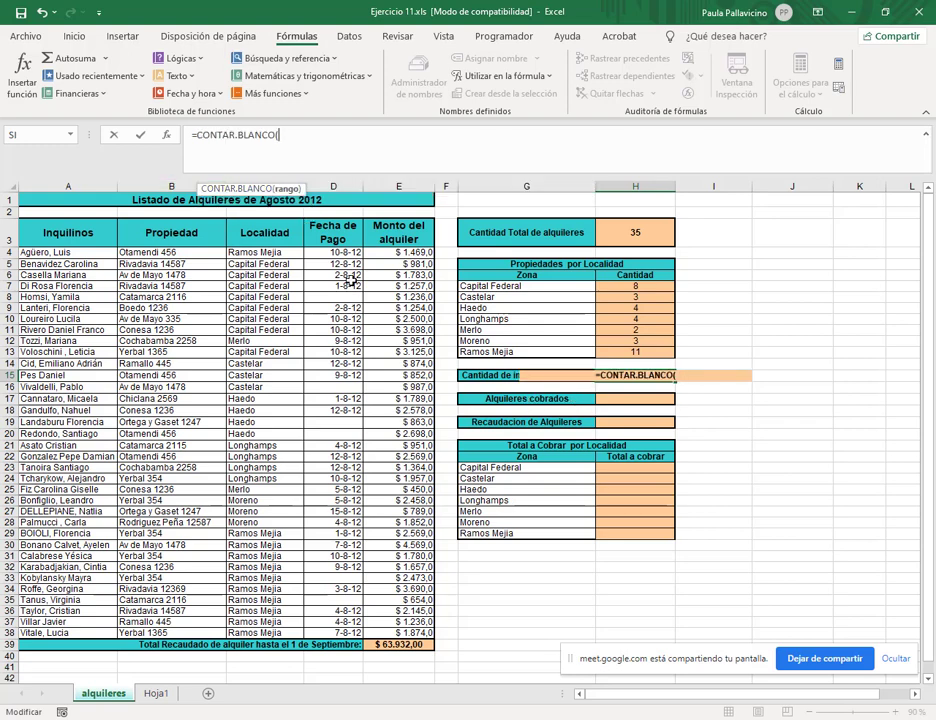
{"action": "left_click_drag", "start_coordinate": [350, 253], "coordinate": [347, 627]}
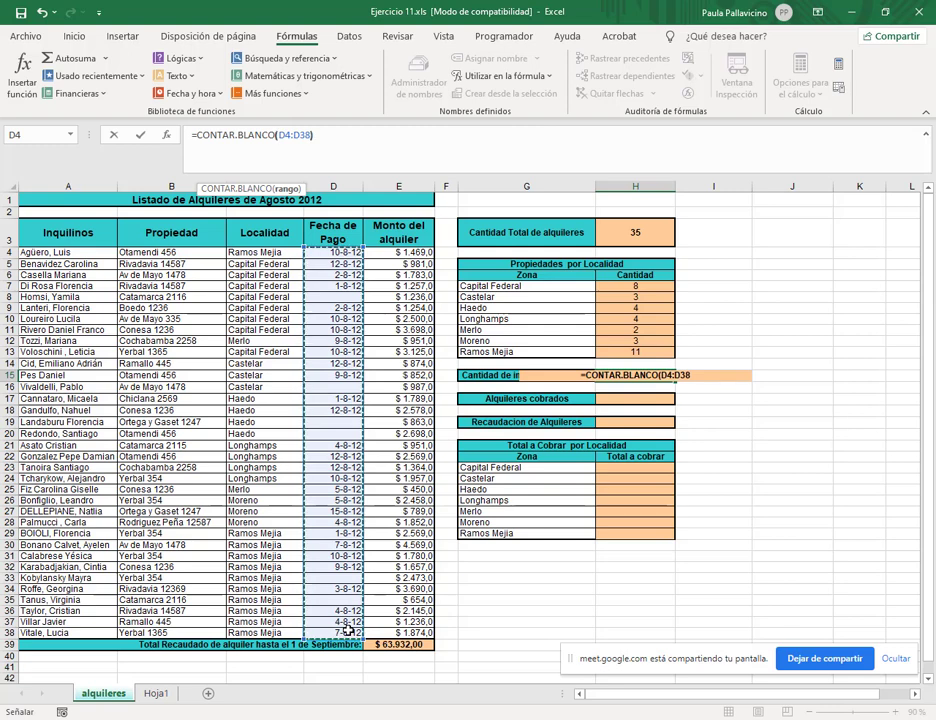
{"action": "type", "text": ")"}
{"action": "key", "text": "Return"}
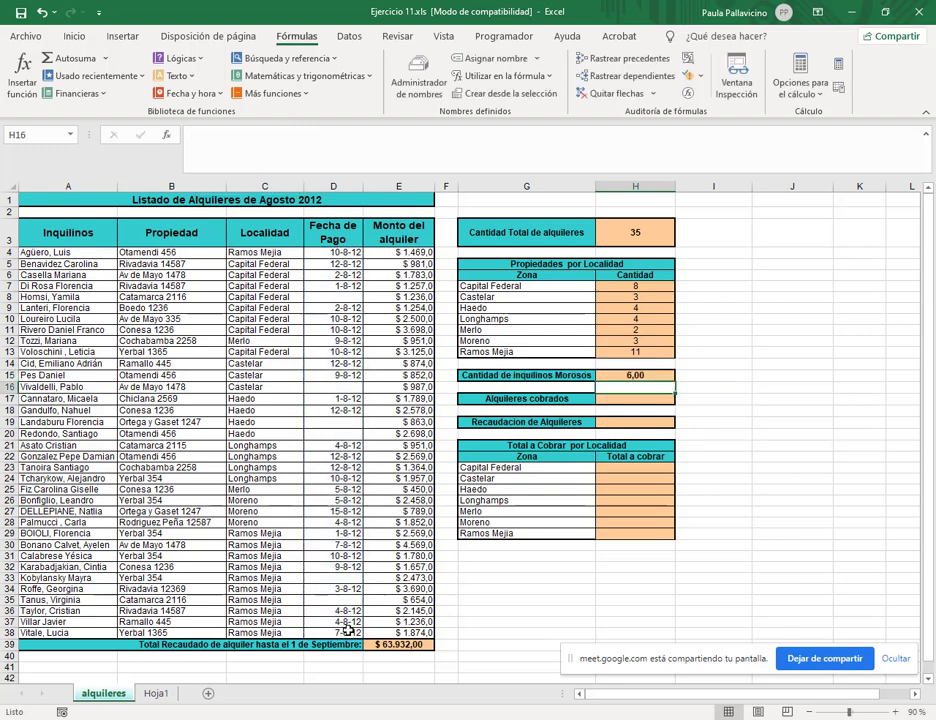
Step: Remove both decimal places from the delinquent tenant count in H15 and check it against the blank payment dates
{"action": "left_click", "coordinate": [635, 375]}
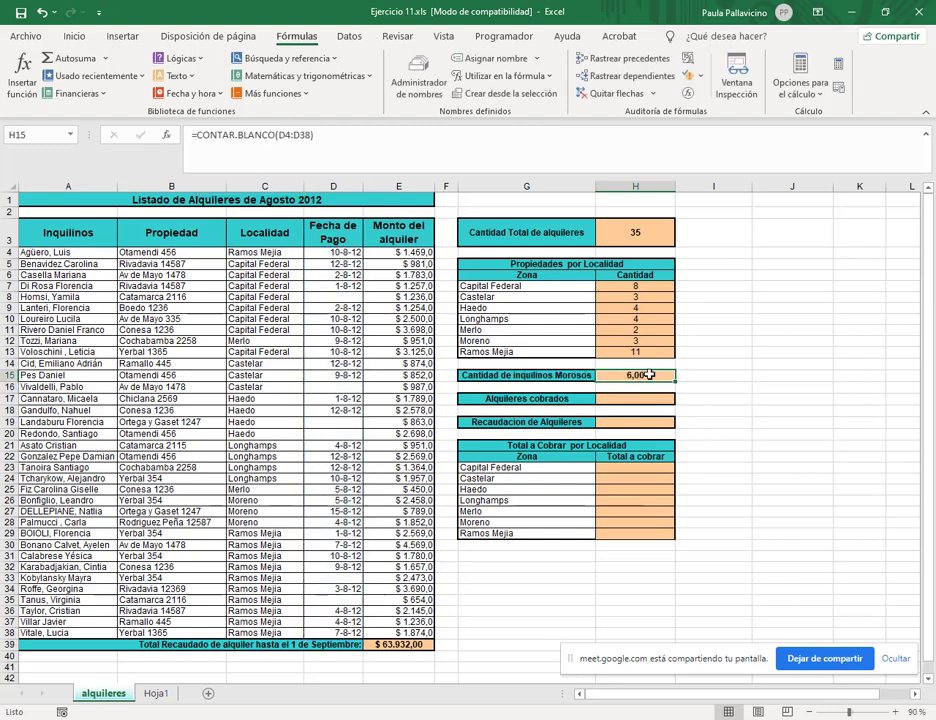
{"action": "left_click", "coordinate": [74, 36]}
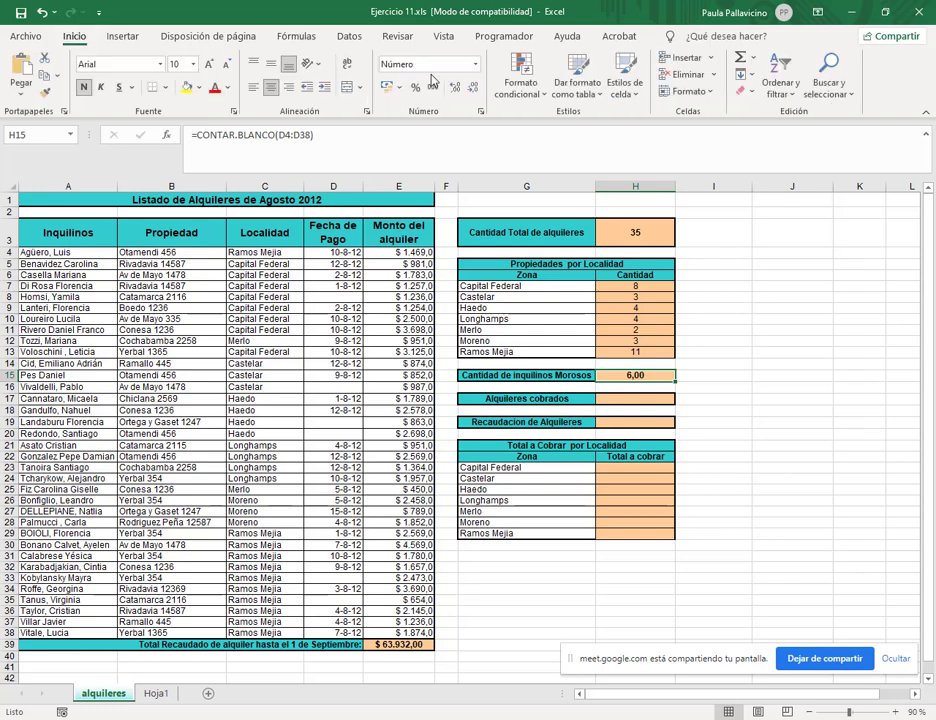
{"action": "left_click", "coordinate": [477, 87]}
{"action": "left_click", "coordinate": [477, 87]}
{"action": "left_click", "coordinate": [340, 297]}
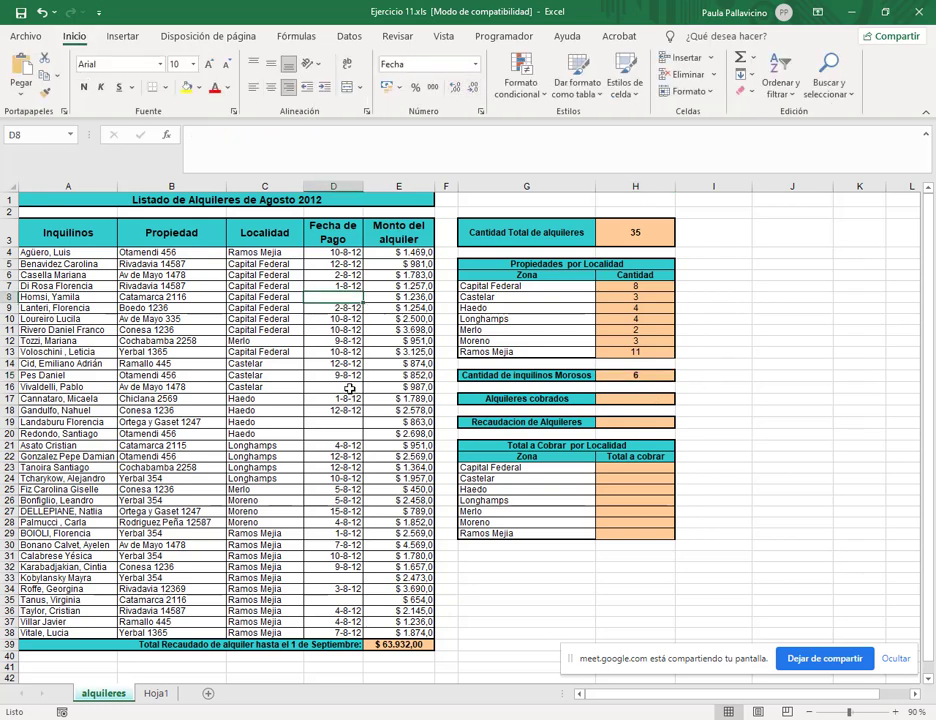
{"action": "left_click", "coordinate": [351, 433]}
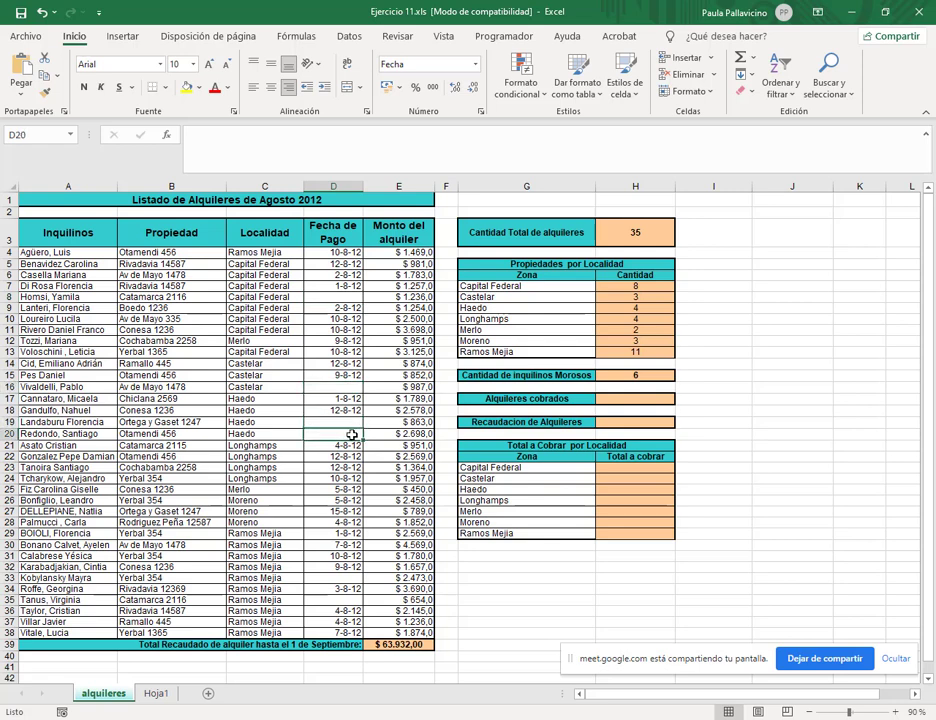
Step: Enter =CONTAR(E4:E38)-H15 in H17 to calculate the number of rents collected
{"action": "left_click", "coordinate": [625, 400]}
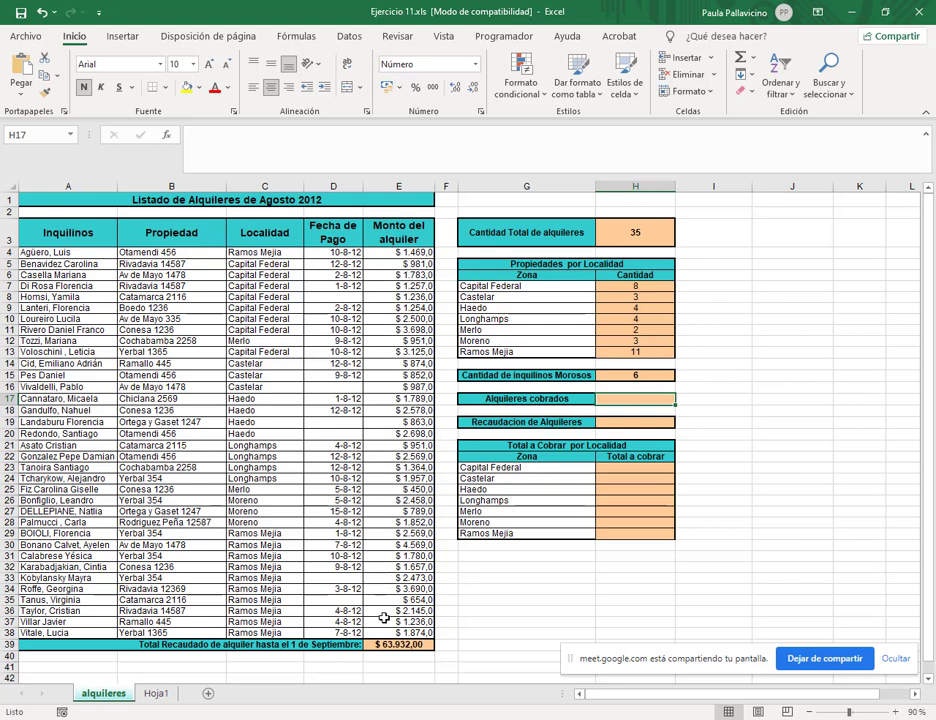
{"action": "left_click", "coordinate": [649, 375]}
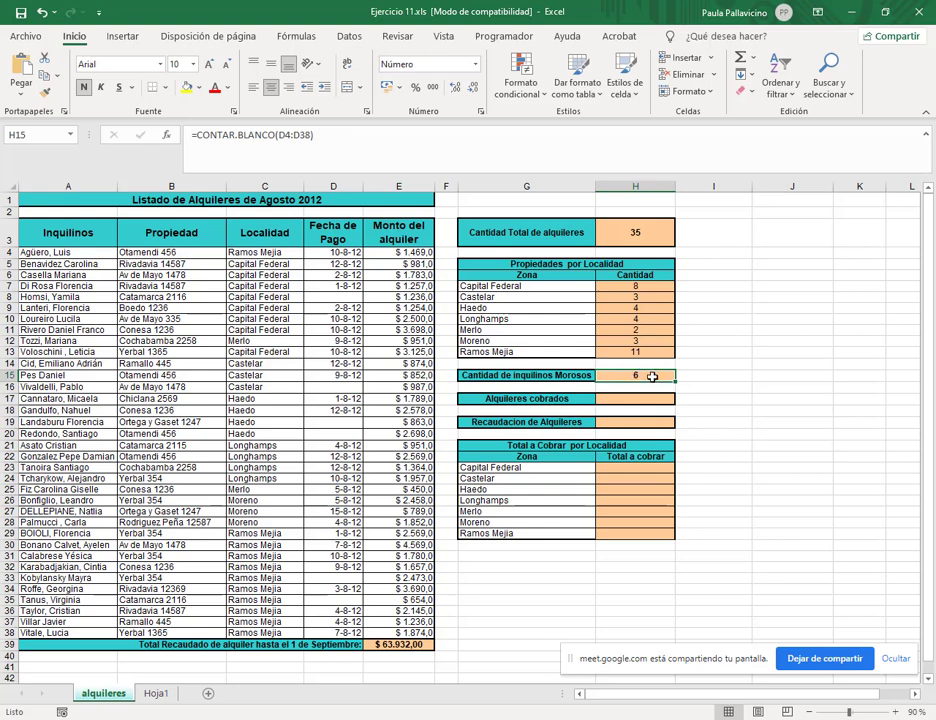
{"action": "left_click", "coordinate": [649, 398]}
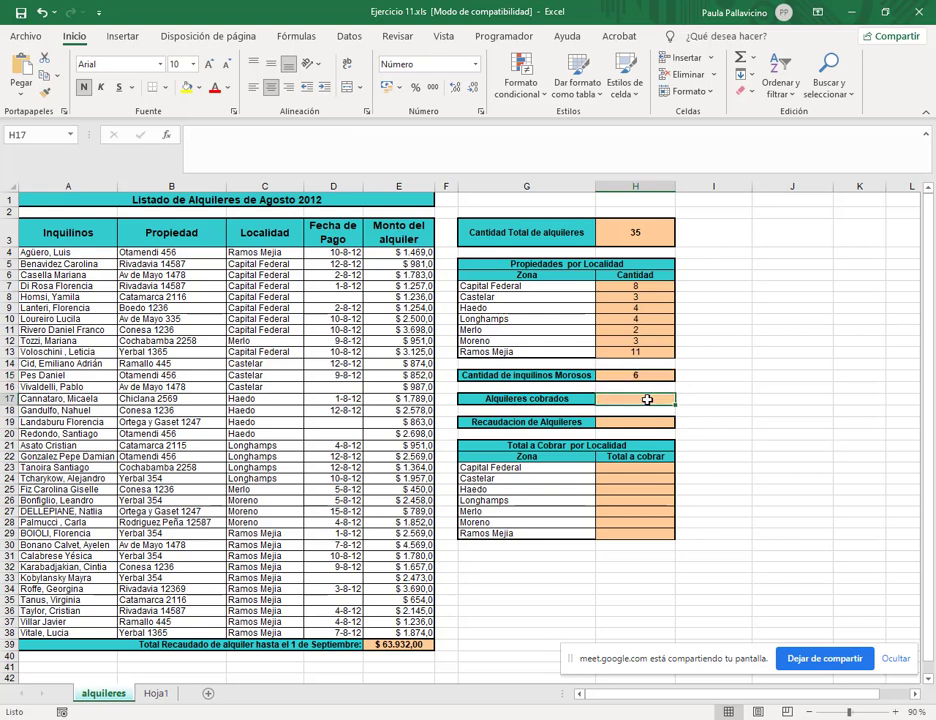
{"action": "type", "text": "=con"}
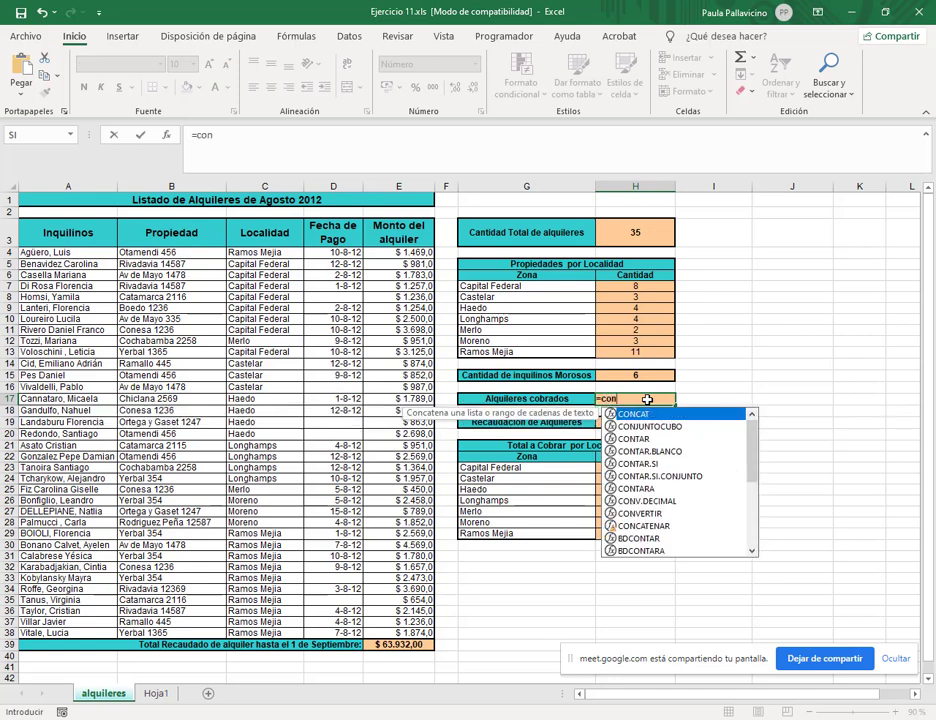
{"action": "type", "text": "tar("}
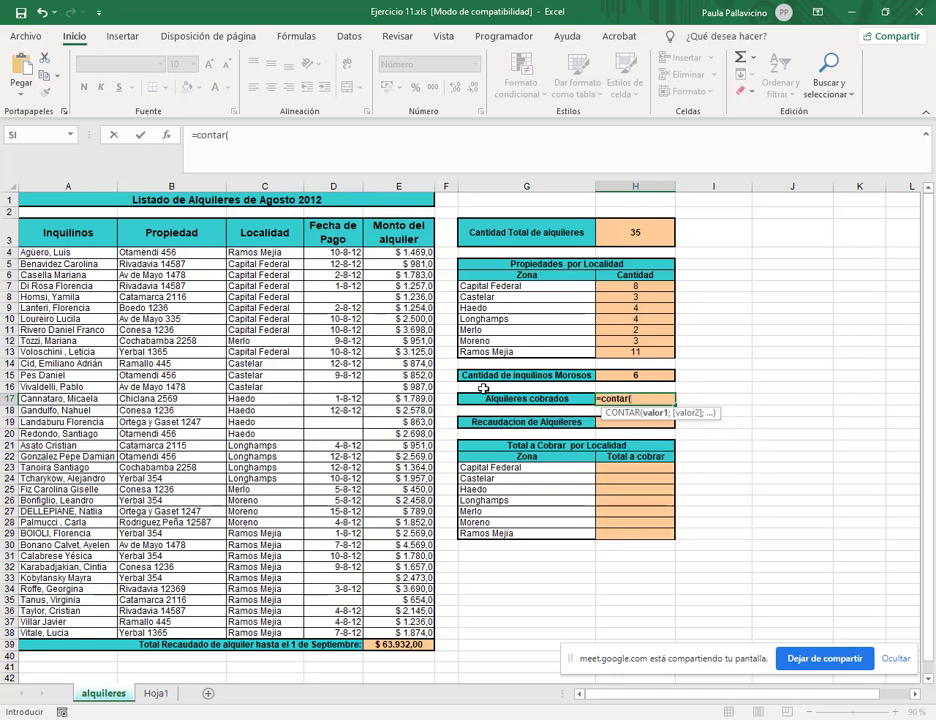
{"action": "left_click", "coordinate": [250, 135]}
{"action": "left_click_drag", "start_coordinate": [396, 253], "coordinate": [393, 633]}
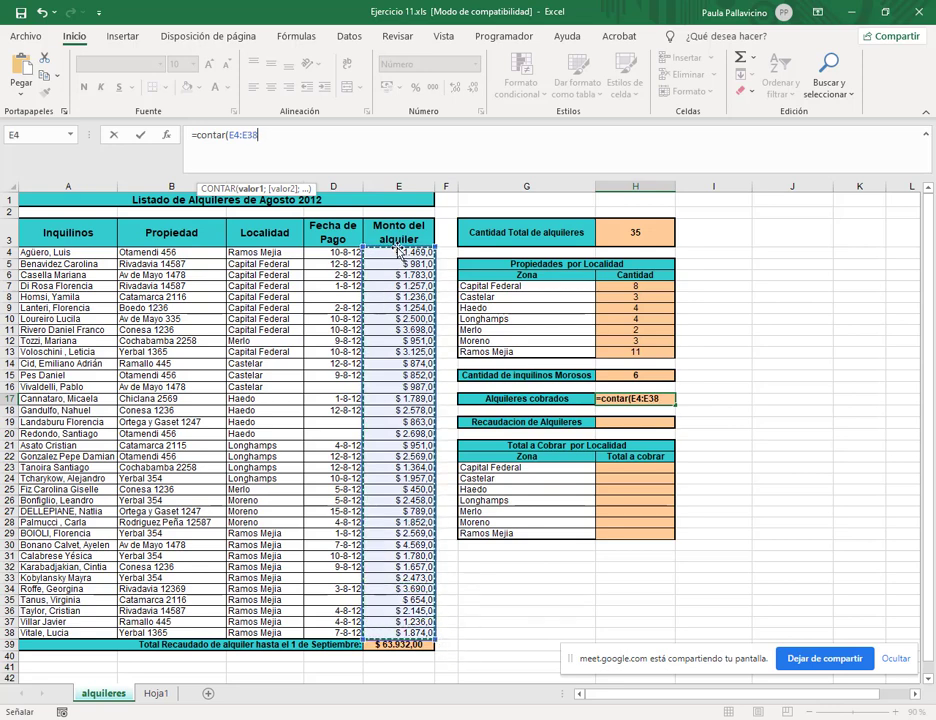
{"action": "left_click", "coordinate": [367, 138]}
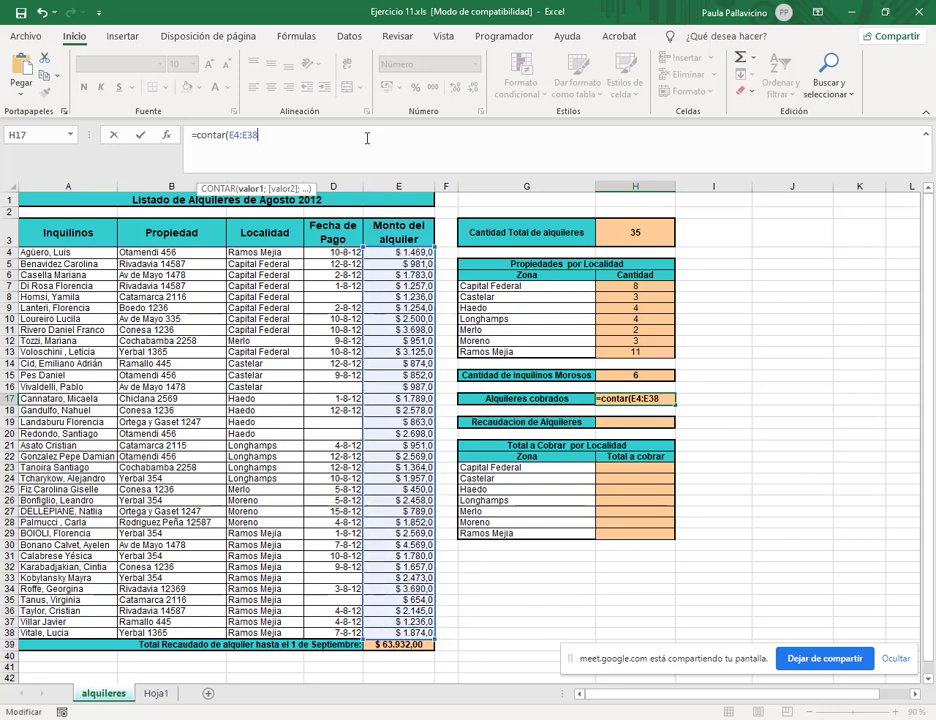
{"action": "type", "text": ")-"}
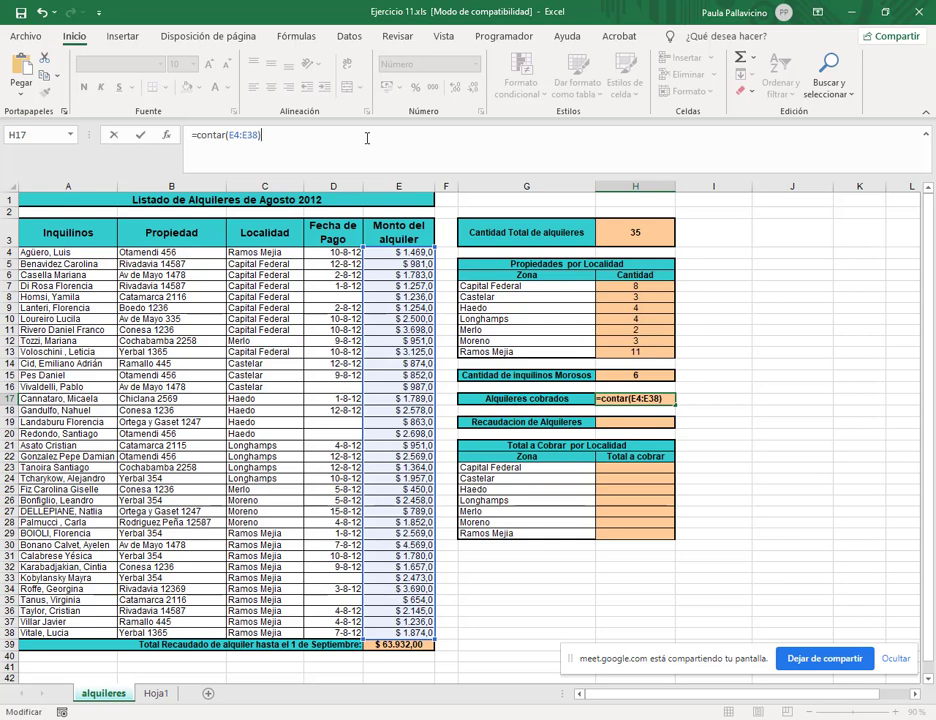
{"action": "left_click", "coordinate": [635, 375]}
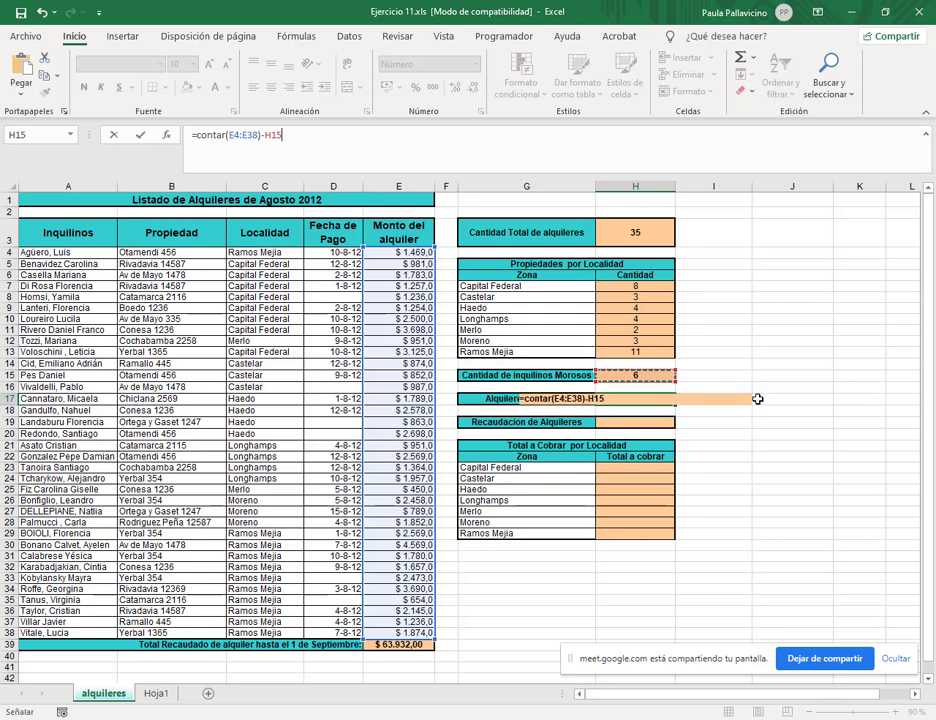
{"action": "key", "text": "Return"}
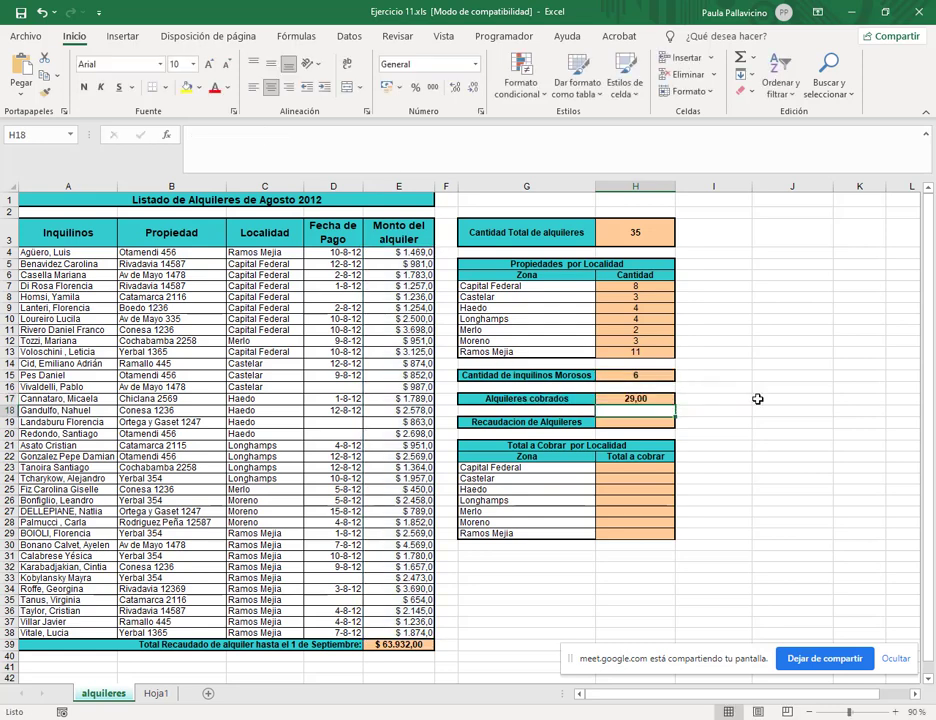
Step: Remove both decimal places from the Alquileres cobrados result in H17
{"action": "left_click", "coordinate": [636, 399]}
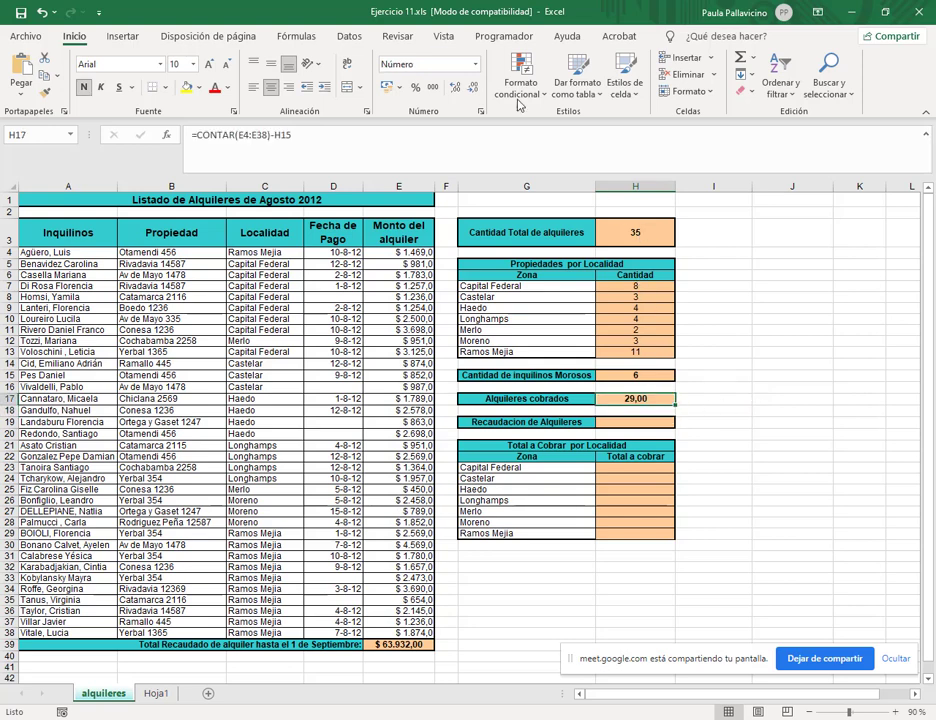
{"action": "left_click", "coordinate": [474, 88]}
{"action": "left_click", "coordinate": [474, 88]}
Step: Clear the contents and formatting of the redundant Recaudacion de Alquileres row in G19:H19
{"action": "left_click", "coordinate": [631, 421]}
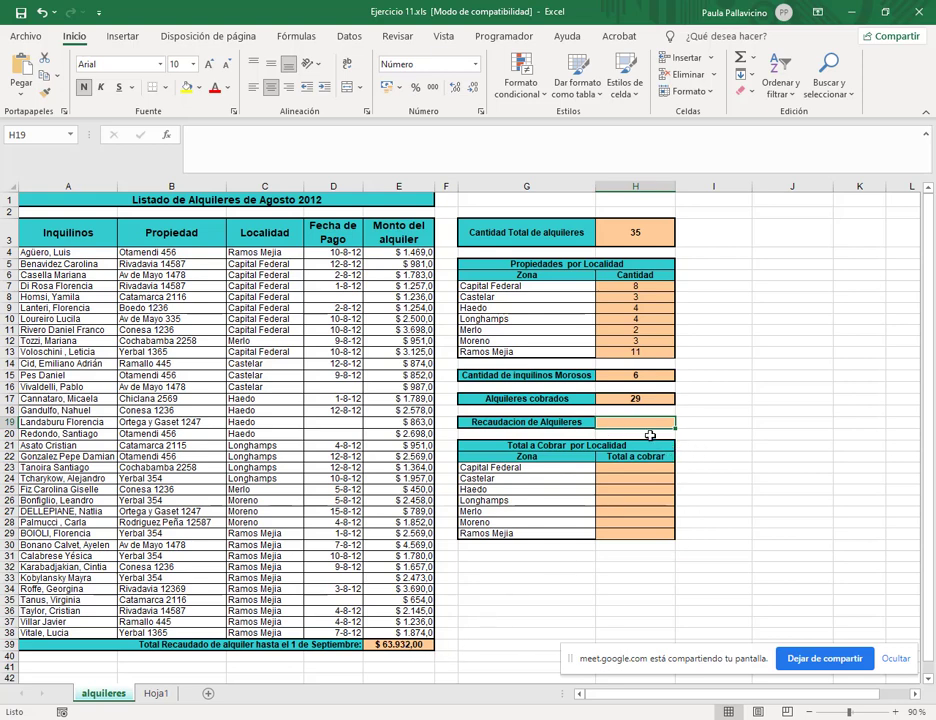
{"action": "left_click", "coordinate": [392, 644]}
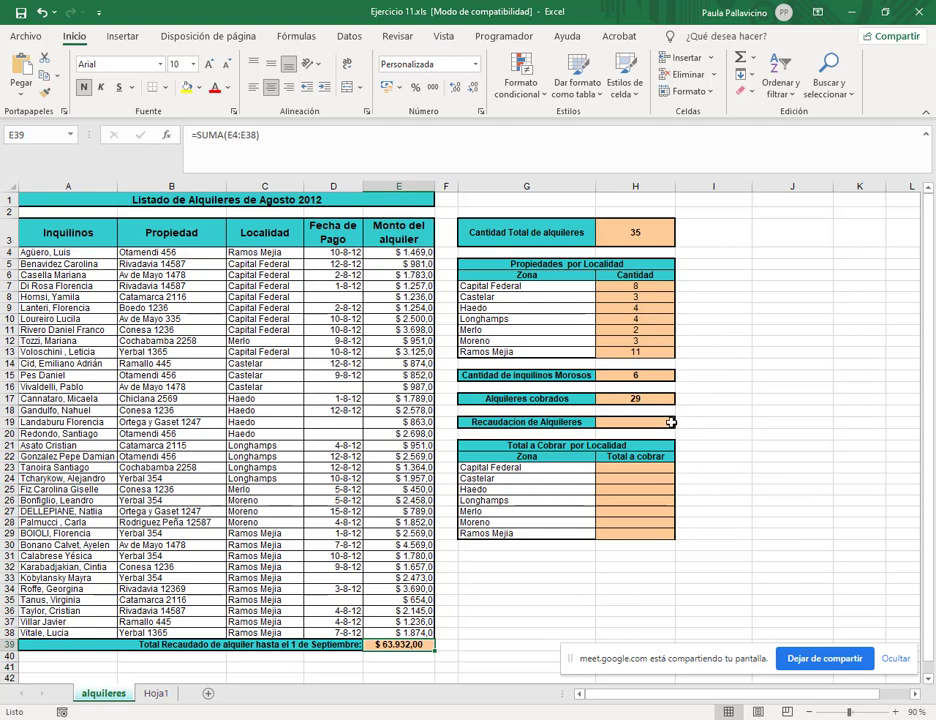
{"action": "left_click", "coordinate": [670, 423]}
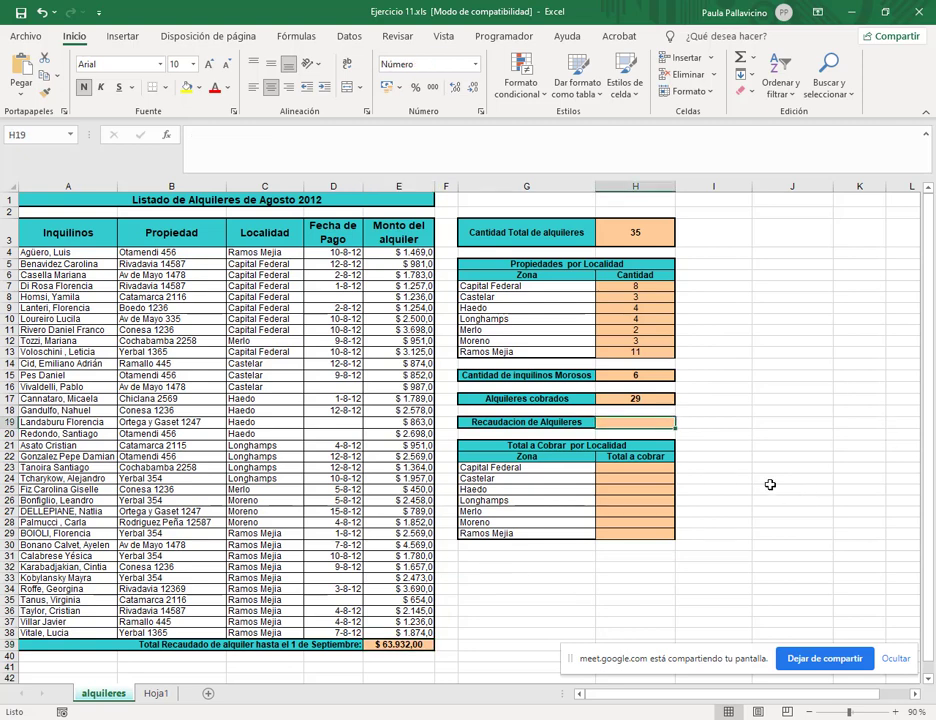
{"action": "left_click_drag", "start_coordinate": [565, 422], "coordinate": [640, 422]}
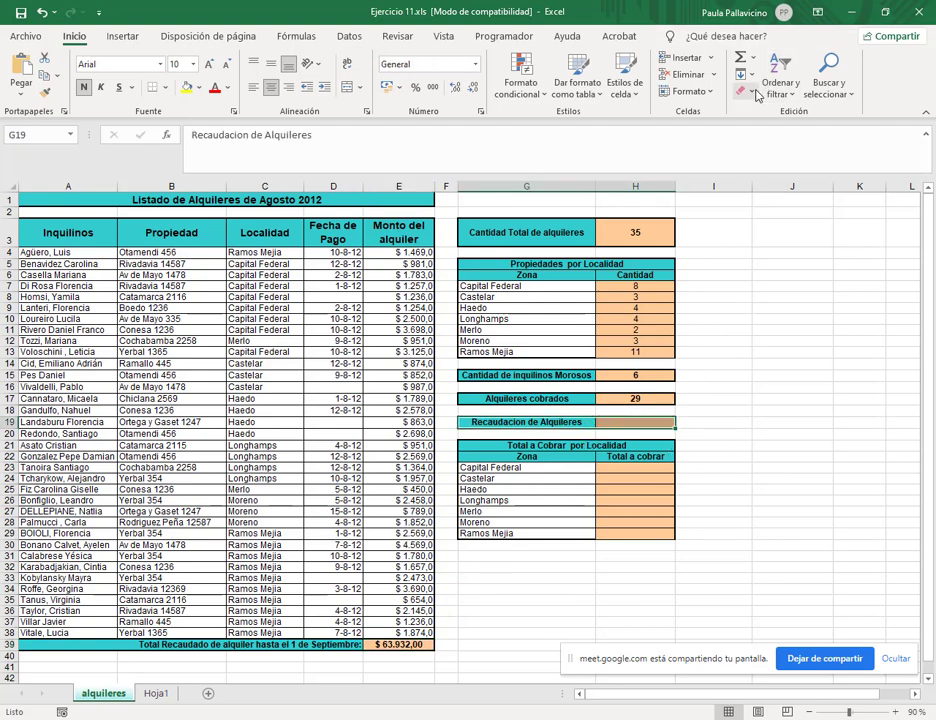
{"action": "left_click", "coordinate": [745, 91]}
{"action": "left_click", "coordinate": [773, 114]}
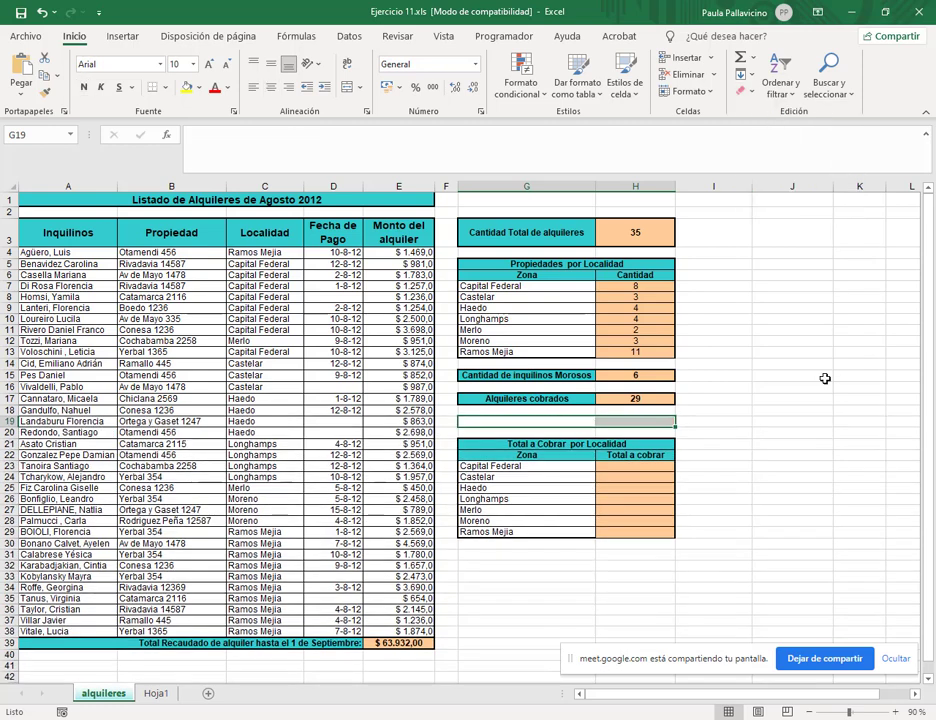
Step: Review the property counts in H7:H13, the rent amounts in E4:E38, and the H15 delinquent formula against the payment dates in D4:D38
{"action": "left_click", "coordinate": [630, 466]}
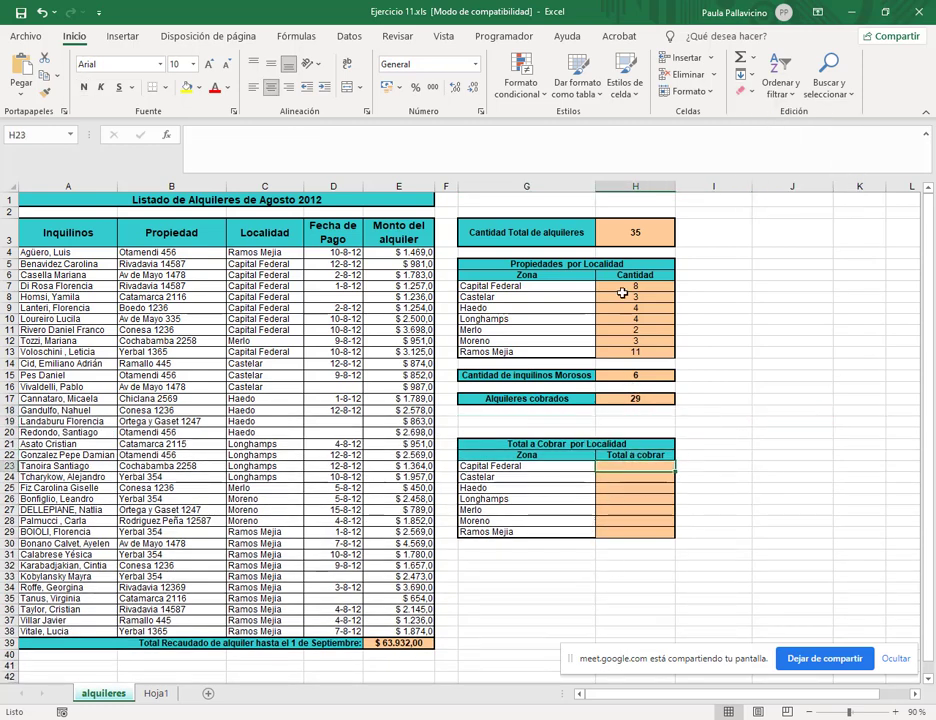
{"action": "left_click_drag", "start_coordinate": [626, 286], "coordinate": [627, 352]}
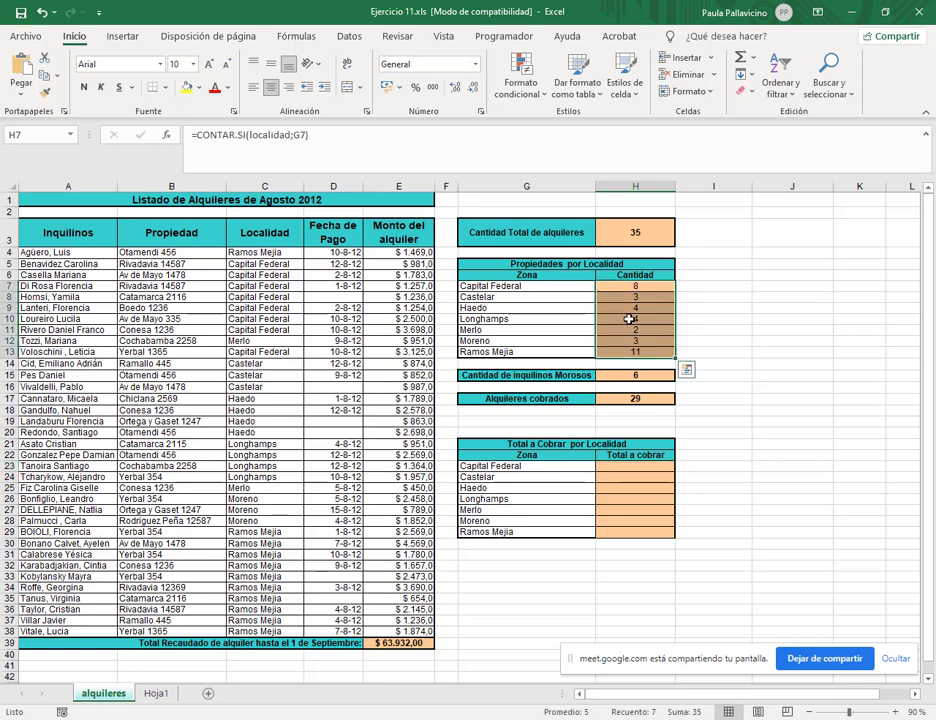
{"action": "left_click", "coordinate": [645, 466]}
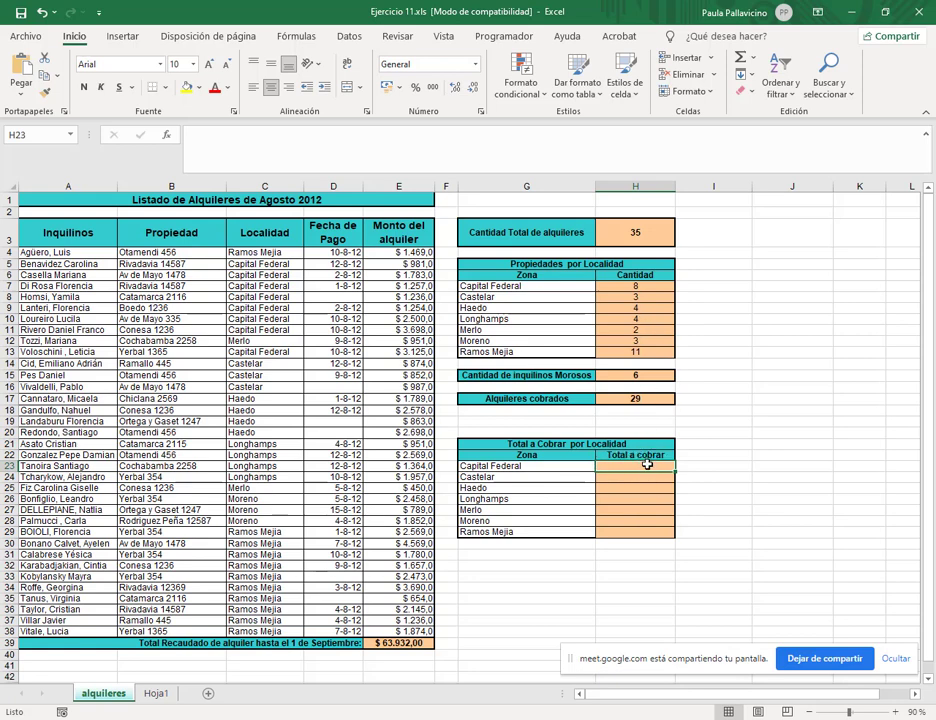
{"action": "left_click_drag", "start_coordinate": [405, 252], "coordinate": [413, 620]}
{"action": "left_click", "coordinate": [617, 465]}
{"action": "left_click_drag", "start_coordinate": [390, 252], "coordinate": [405, 632]}
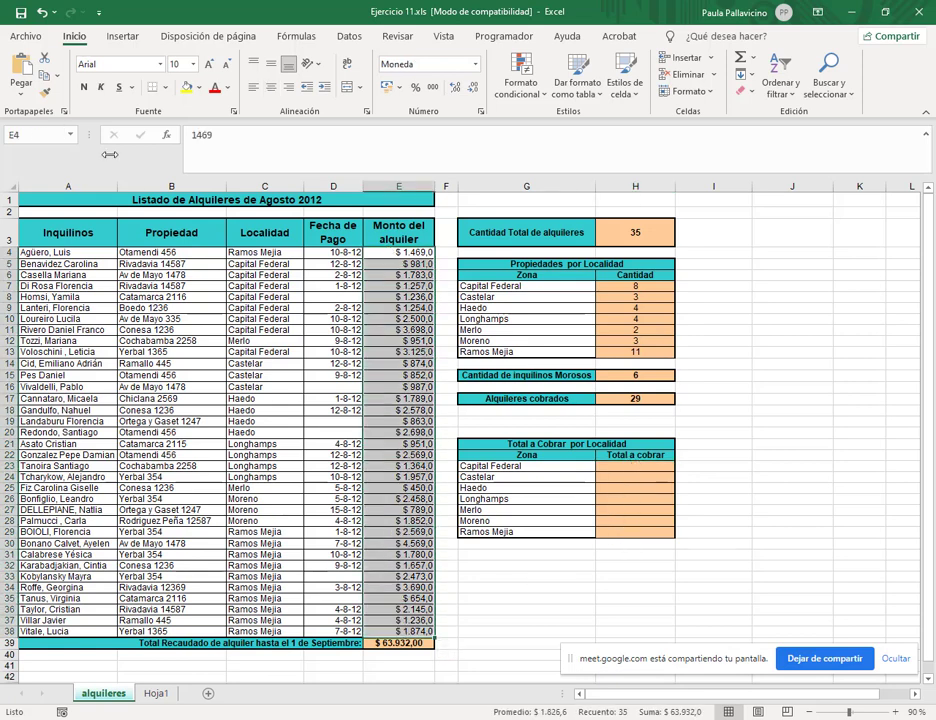
{"action": "key", "text": "Left"}
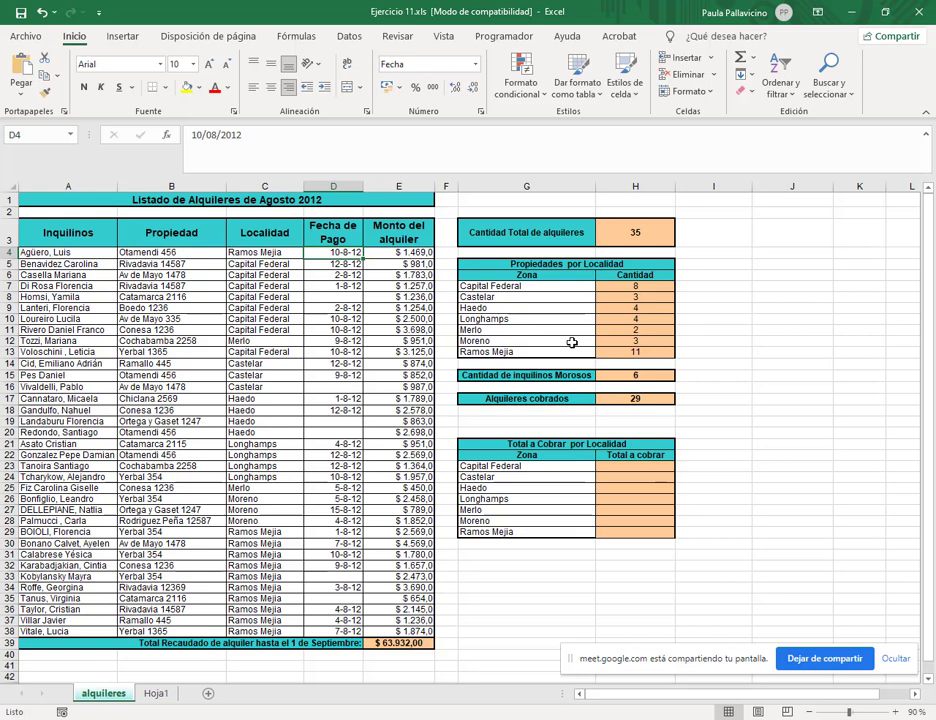
{"action": "left_click", "coordinate": [638, 376]}
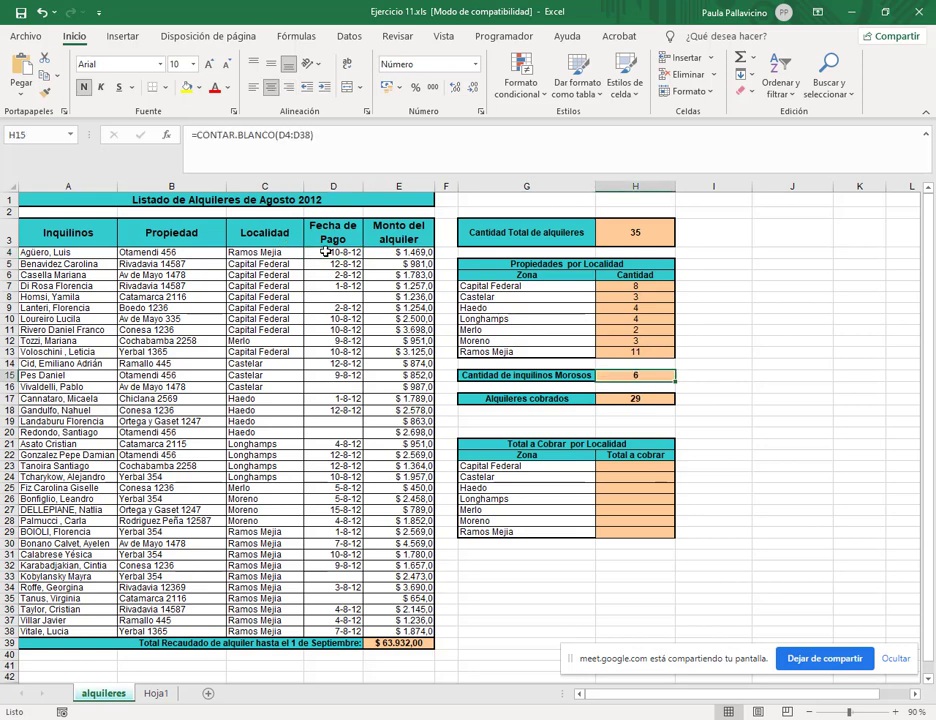
{"action": "left_click_drag", "start_coordinate": [326, 252], "coordinate": [336, 632]}
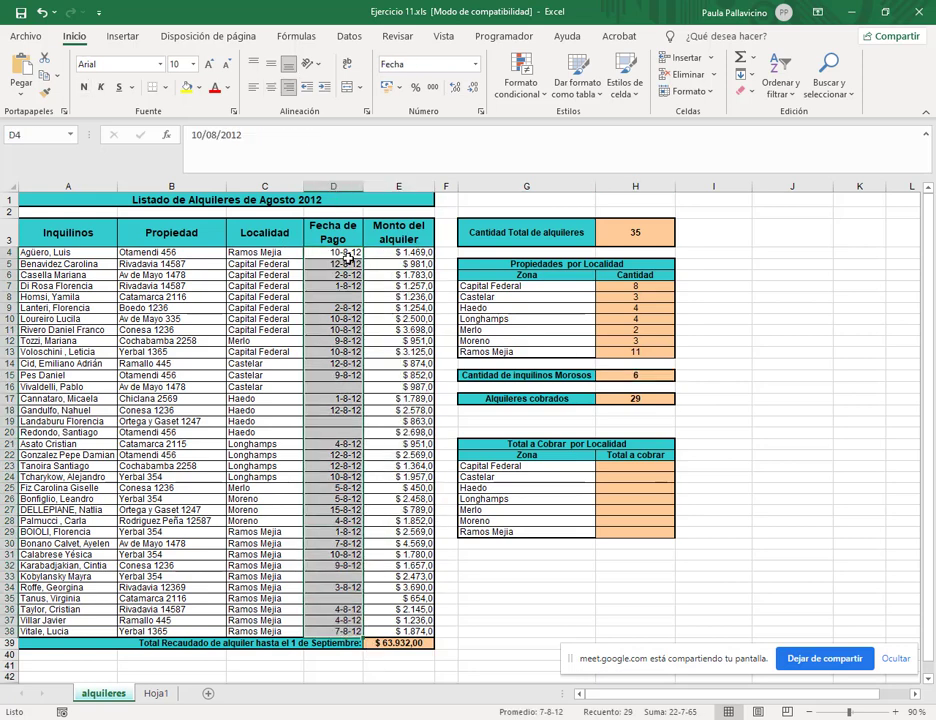
{"action": "left_click", "coordinate": [632, 374]}
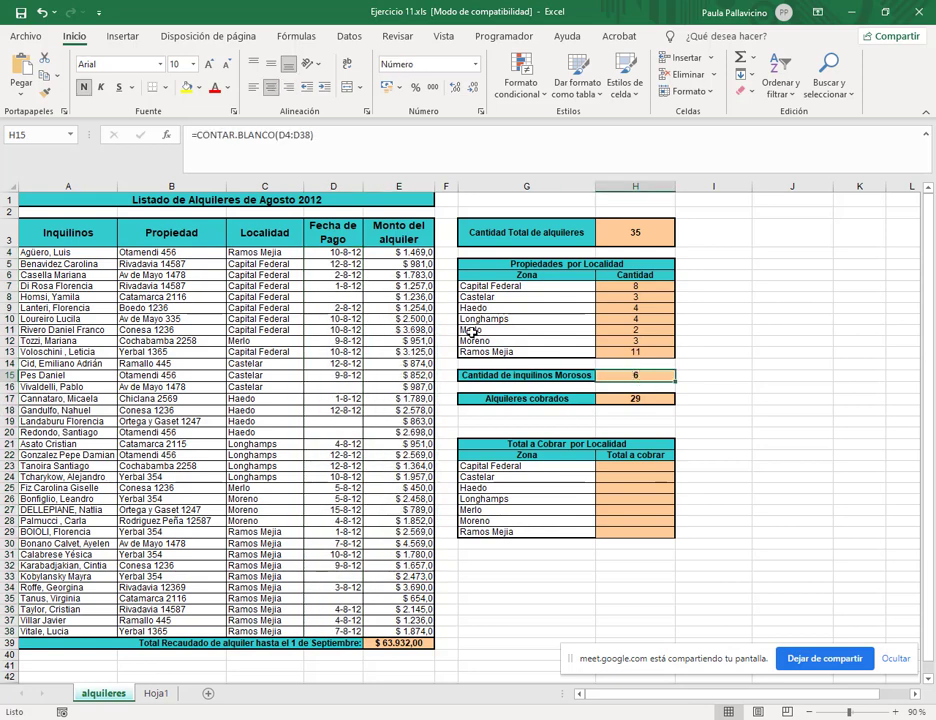
Step: Name the rent amounts range E4:E38 monto_alquiler
{"action": "left_click_drag", "start_coordinate": [418, 252], "coordinate": [417, 628]}
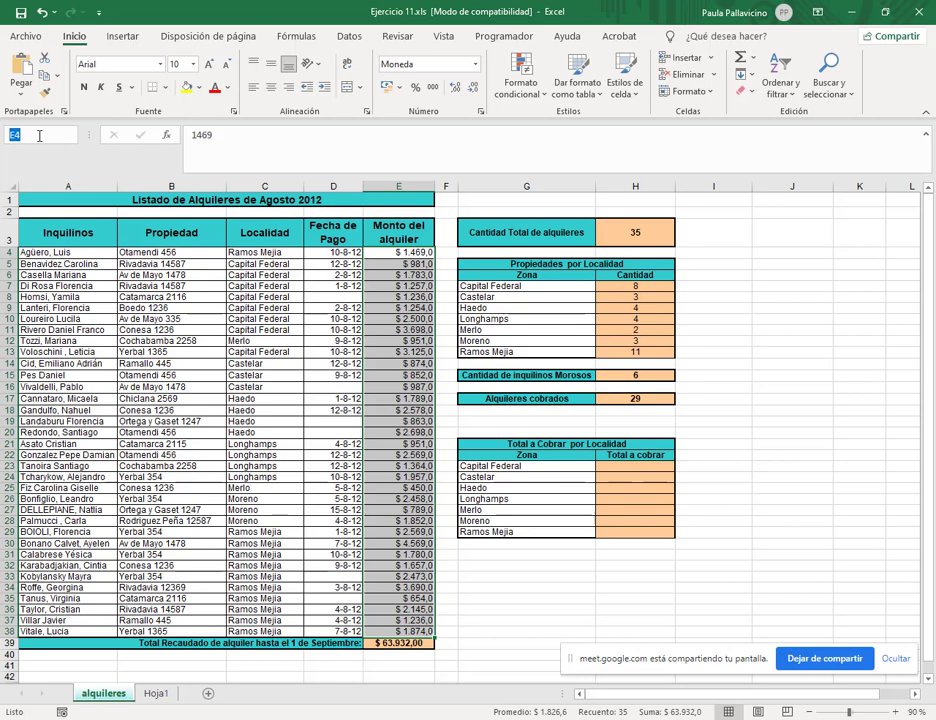
{"action": "type", "text": "mo"}
{"action": "type", "text": "nto_alquiler"}
{"action": "key", "text": "Return"}
Step: Enter =SUMAR.SI(localidad;G23;monto_alquiler) in H23 and check it against the sum of the Capital Federal rents in column E
{"action": "left_click", "coordinate": [643, 464]}
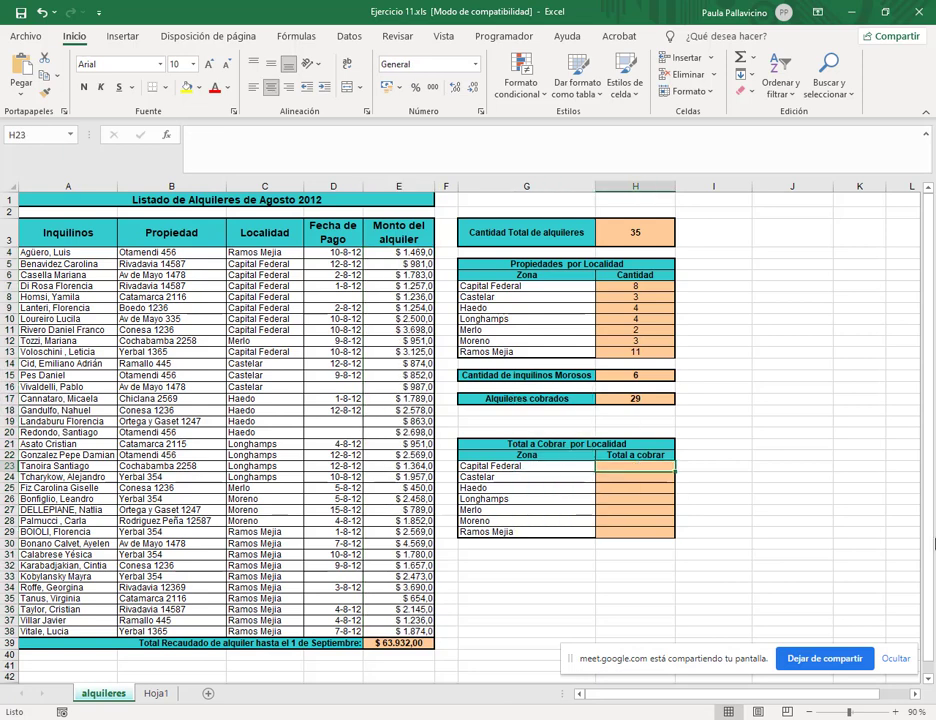
{"action": "left_click", "coordinate": [413, 156]}
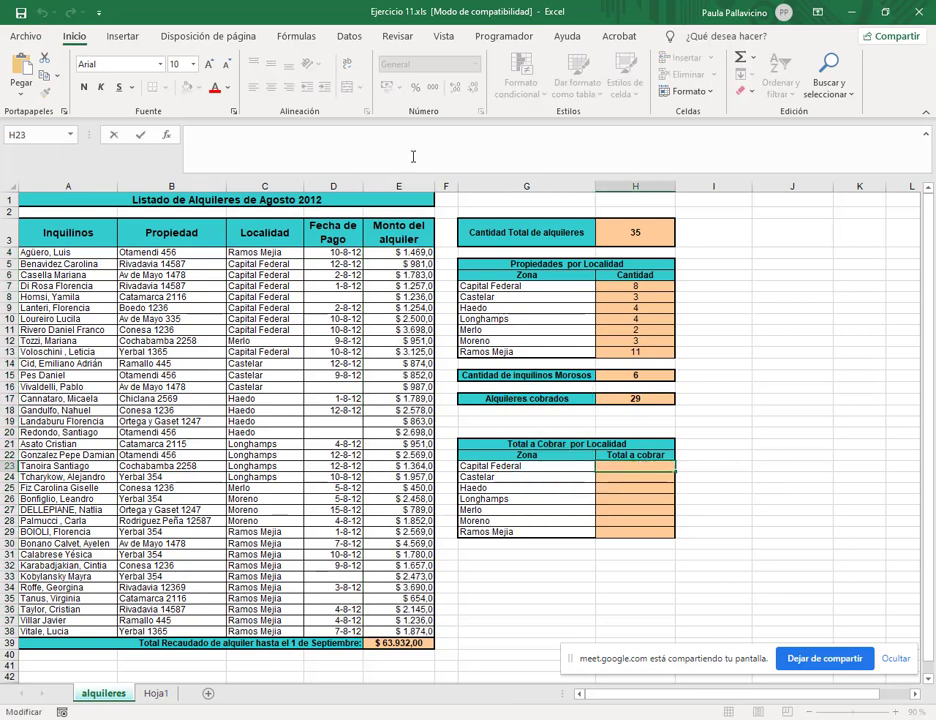
{"action": "type", "text": "=sumar"}
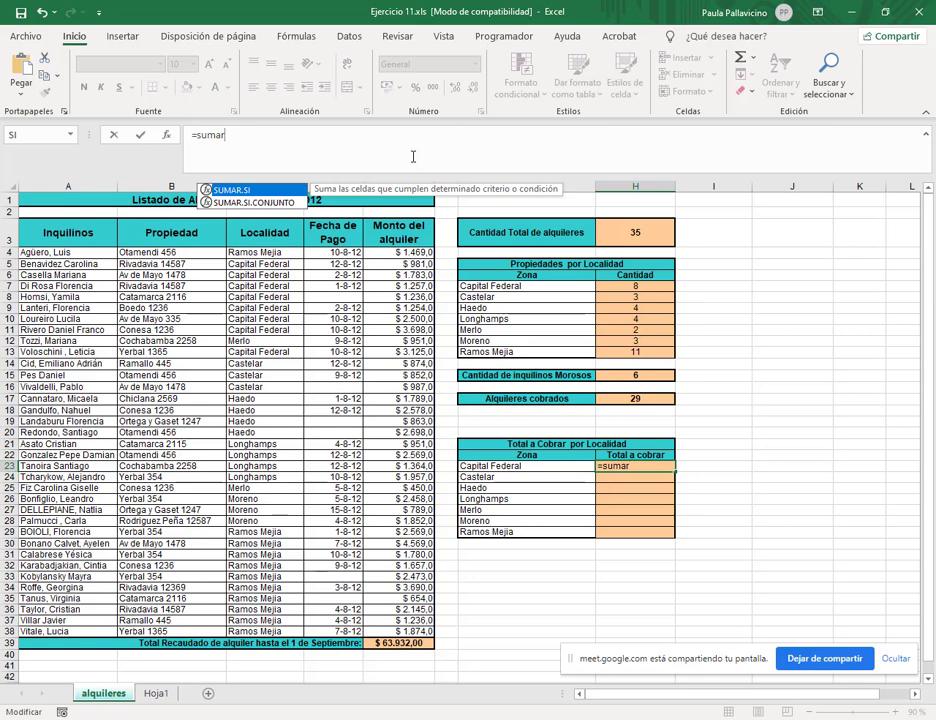
{"action": "type", "text": ".si("}
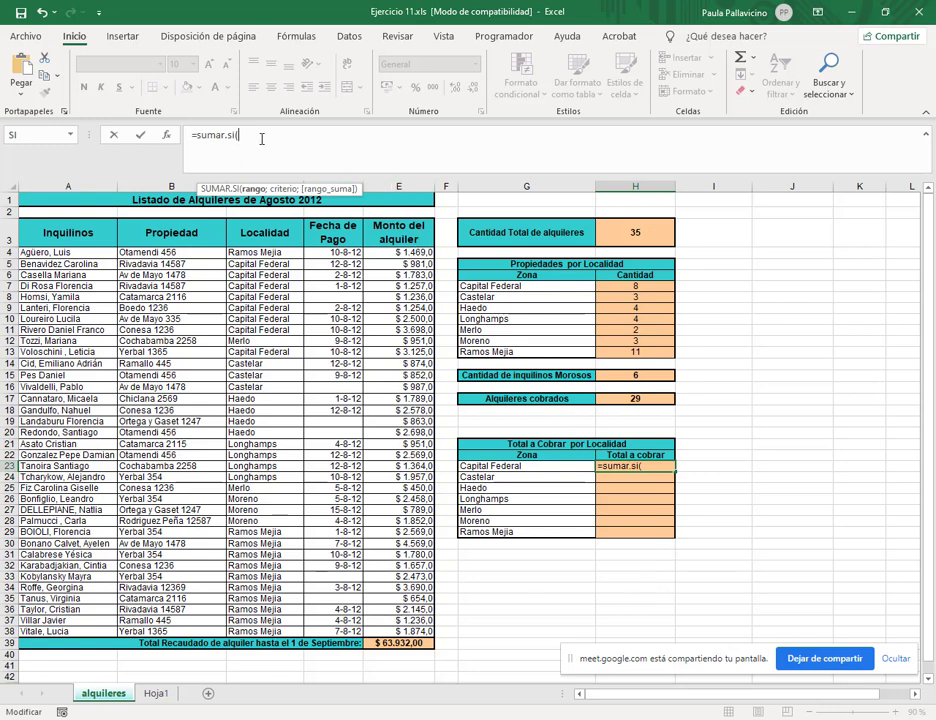
{"action": "type", "text": "lo"}
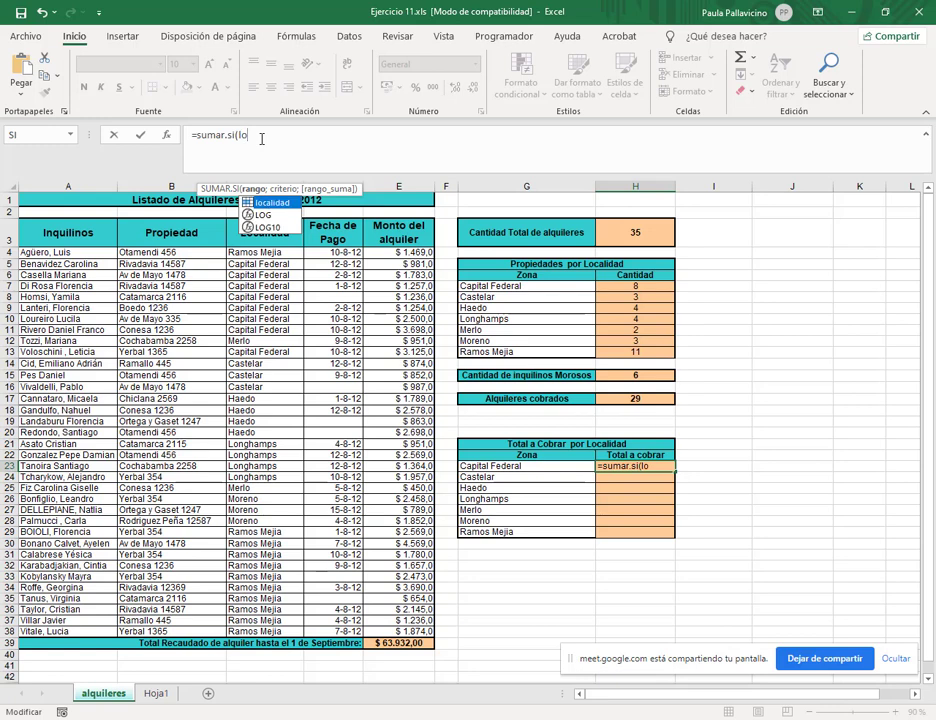
{"action": "double_click", "coordinate": [276, 204]}
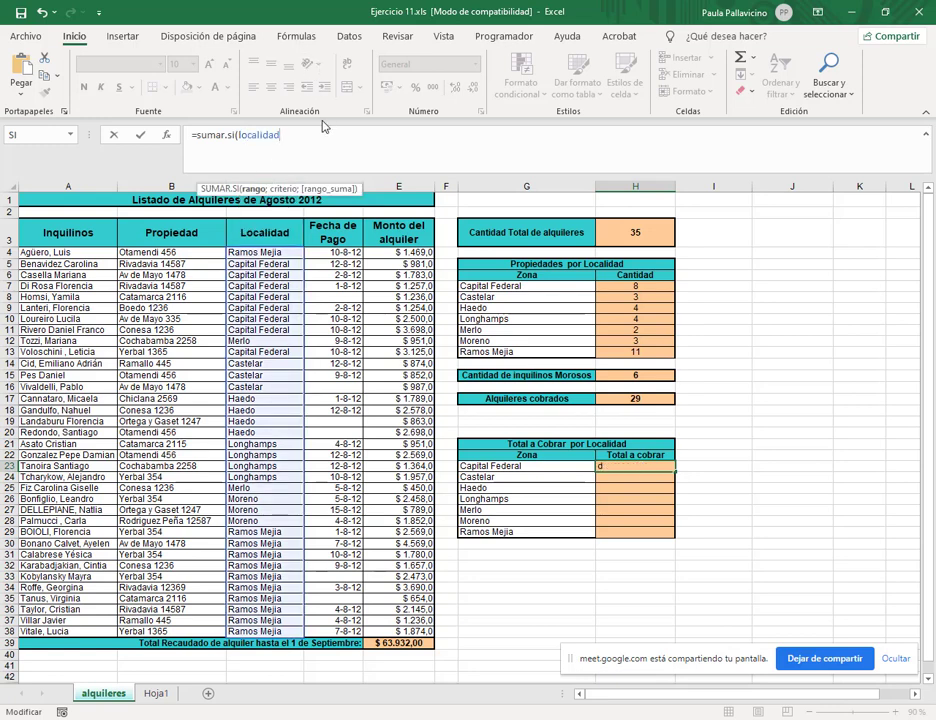
{"action": "type", "text": ";"}
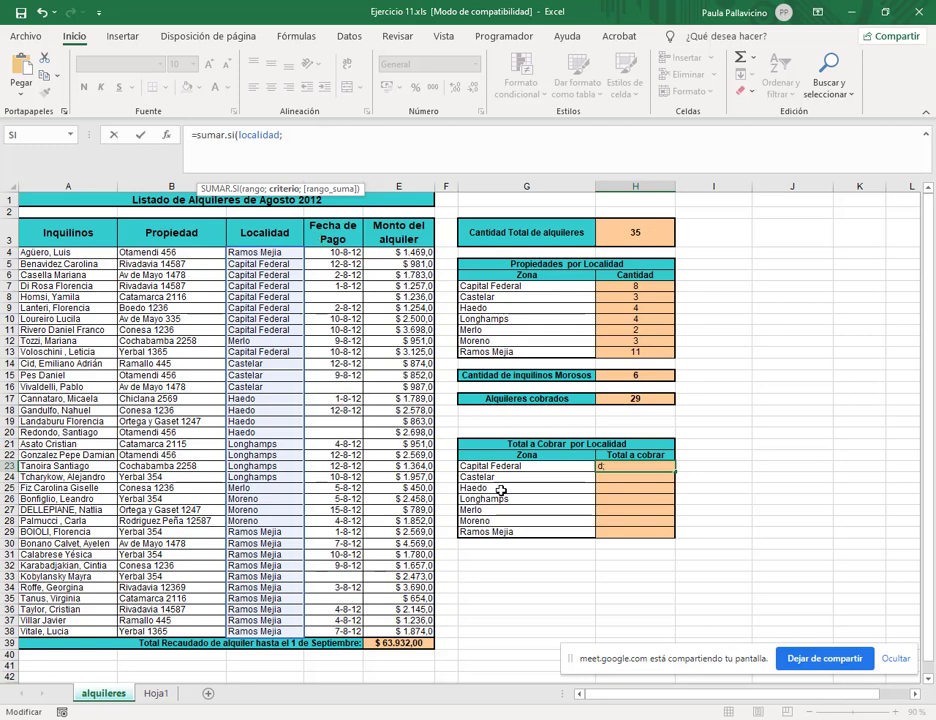
{"action": "left_click", "coordinate": [562, 466]}
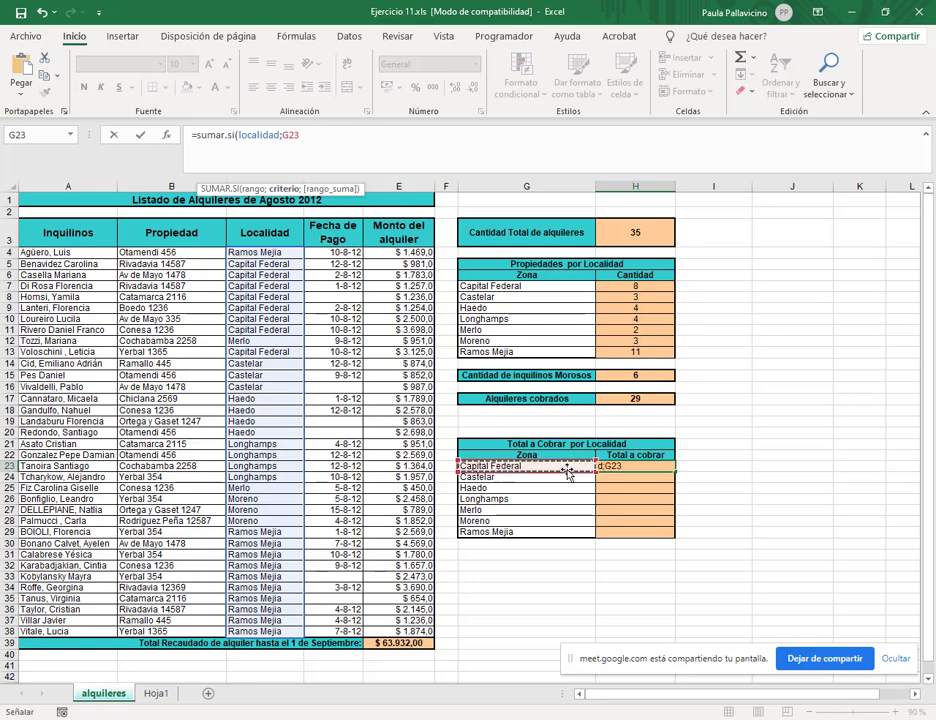
{"action": "left_click", "coordinate": [383, 142]}
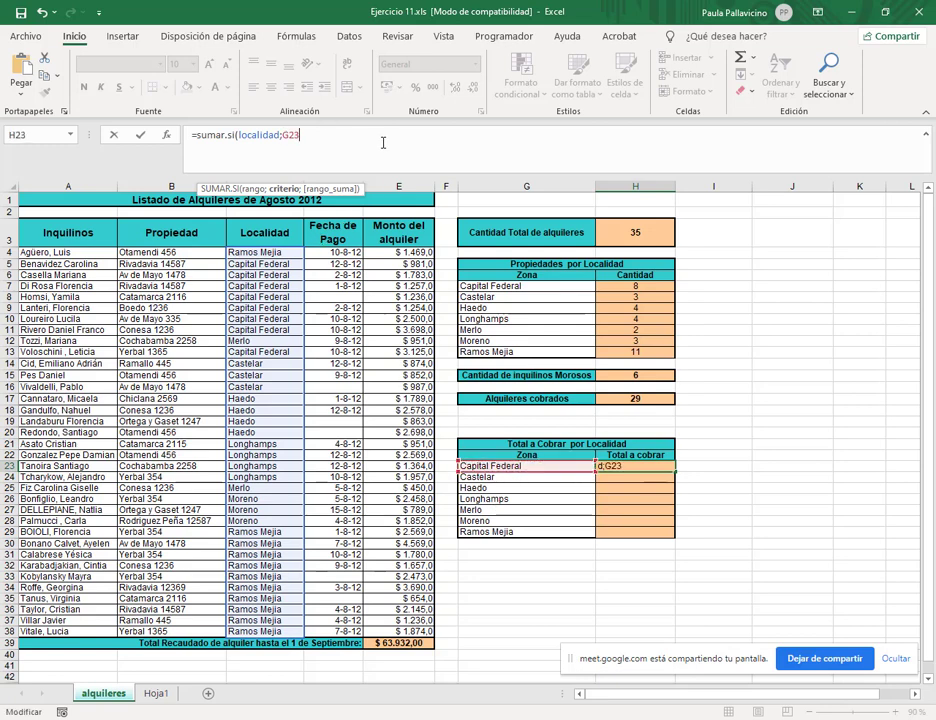
{"action": "type", "text": ";"}
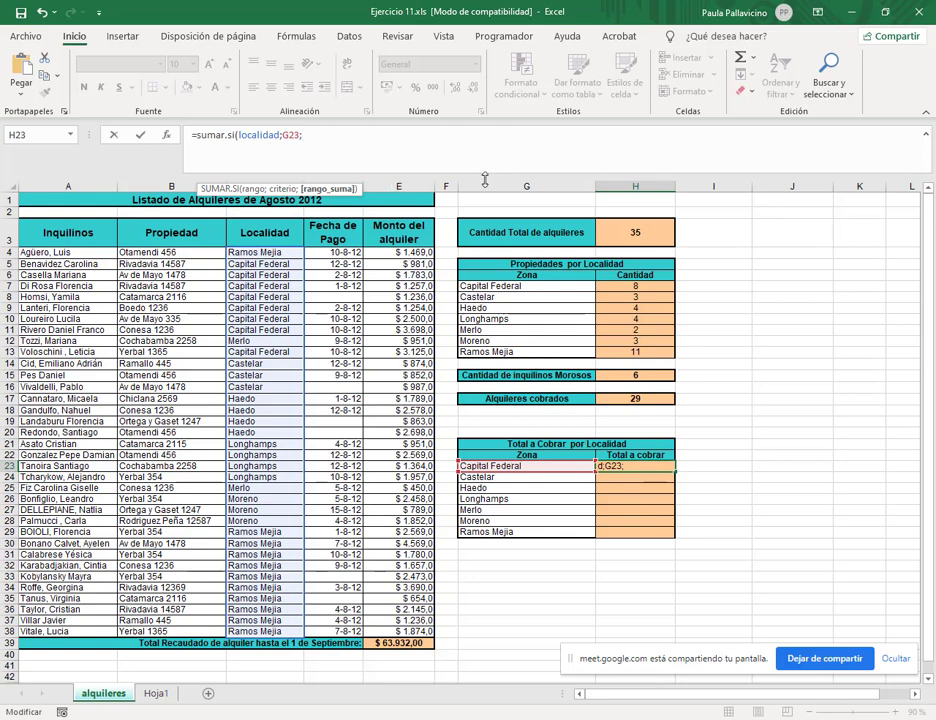
{"action": "type", "text": "mon"}
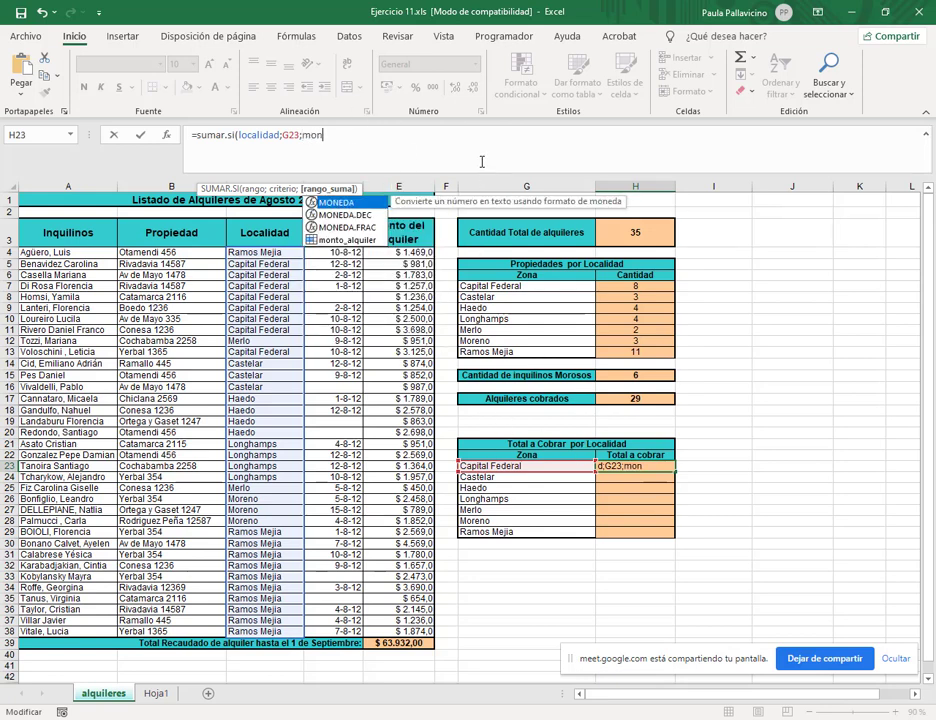
{"action": "double_click", "coordinate": [367, 241]}
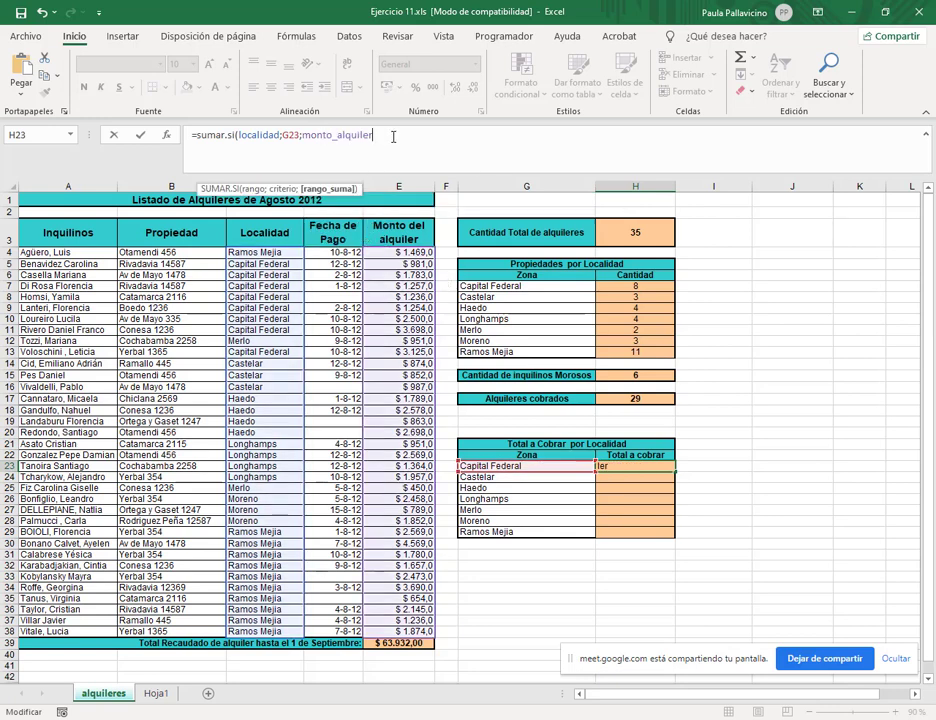
{"action": "type", "text": ")"}
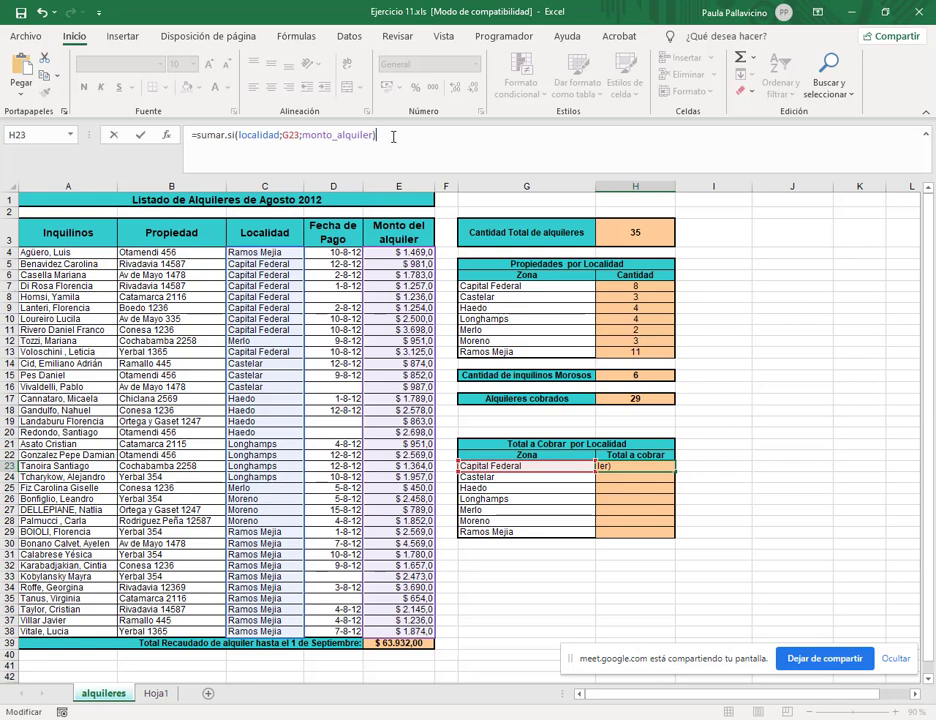
{"action": "key", "text": "Return"}
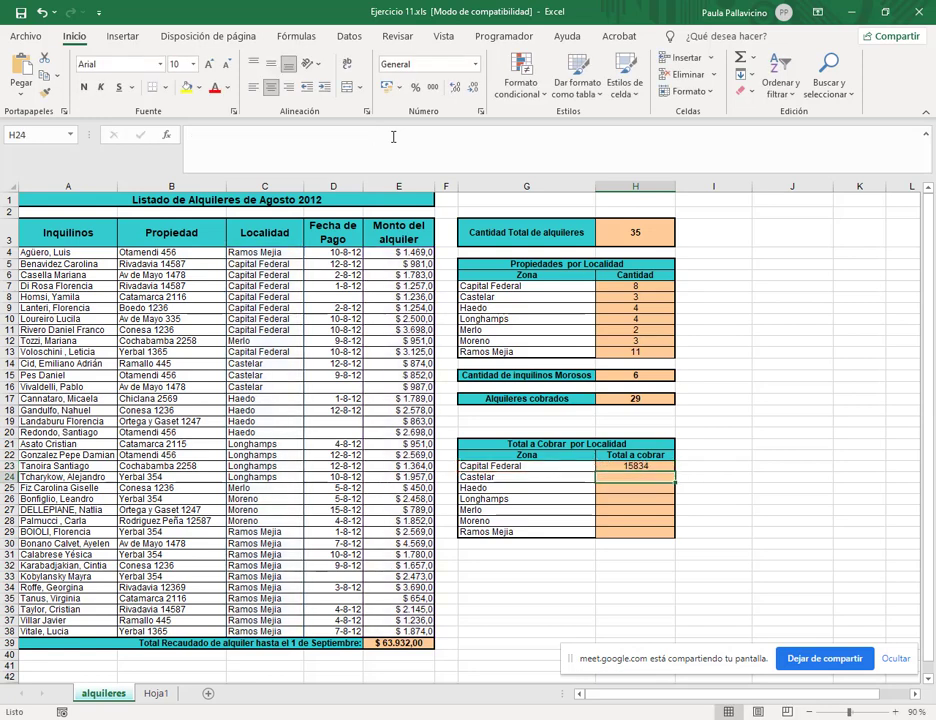
{"action": "left_click_drag", "start_coordinate": [418, 264], "coordinate": [391, 333]}
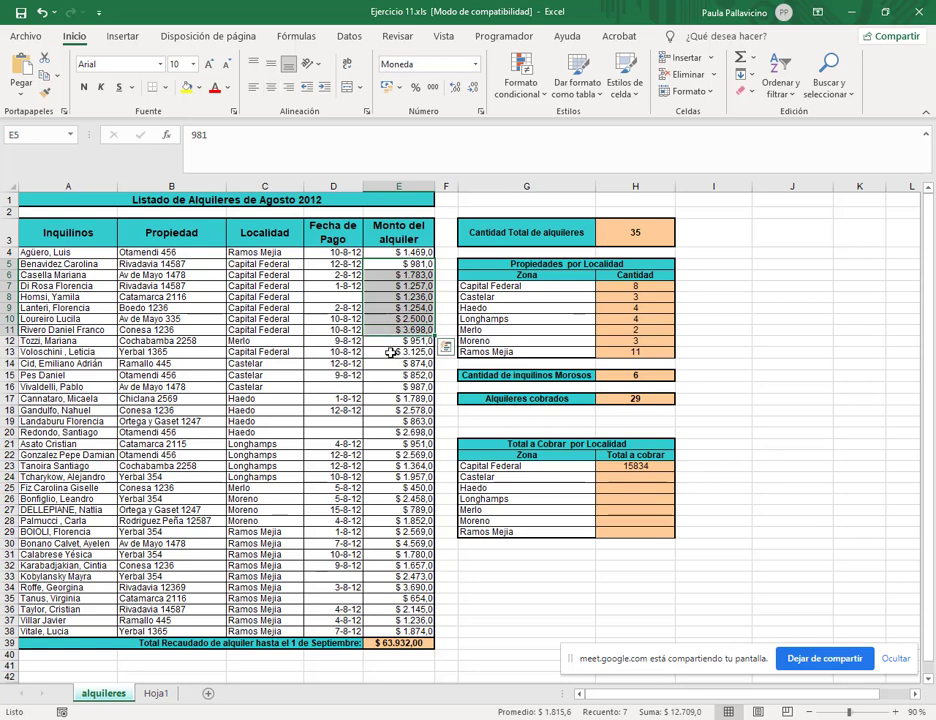
{"action": "left_click", "coordinate": [391, 352], "text": "ctrl"}
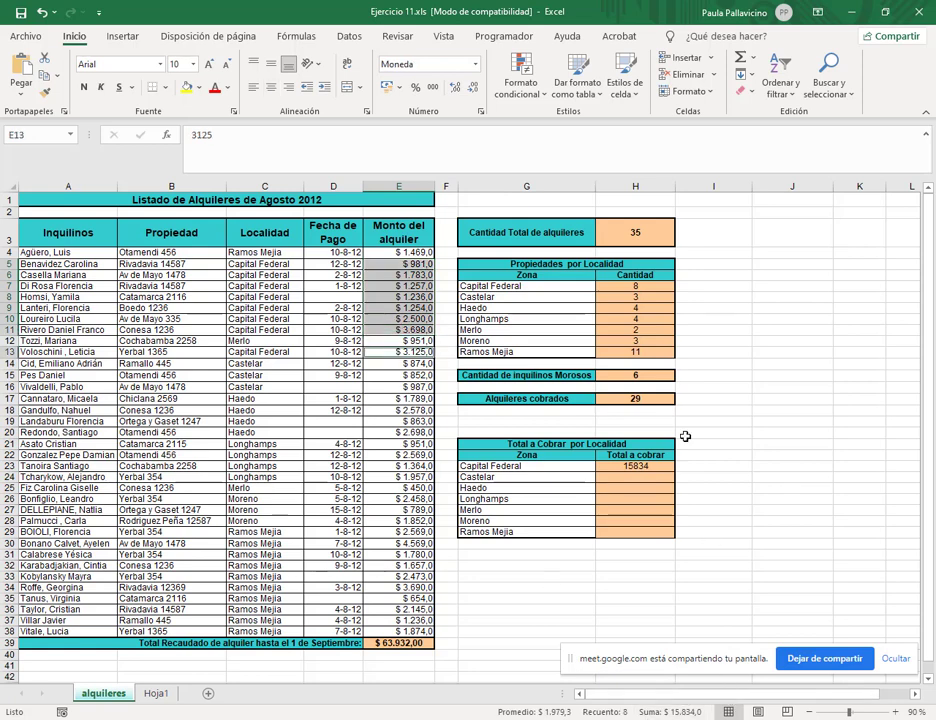
Step: Apply the $ Español (Argentina) accounting format to the Total a cobrar cells H23:H29
{"action": "left_click", "coordinate": [648, 467]}
{"action": "left_click_drag", "start_coordinate": [648, 467], "coordinate": [653, 531]}
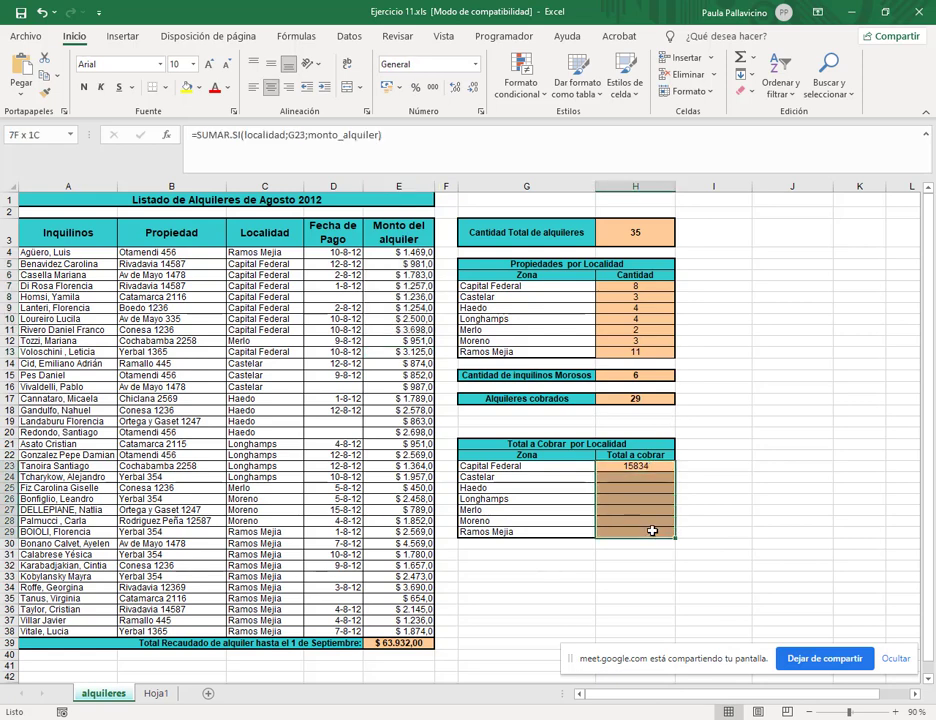
{"action": "left_click", "coordinate": [400, 89]}
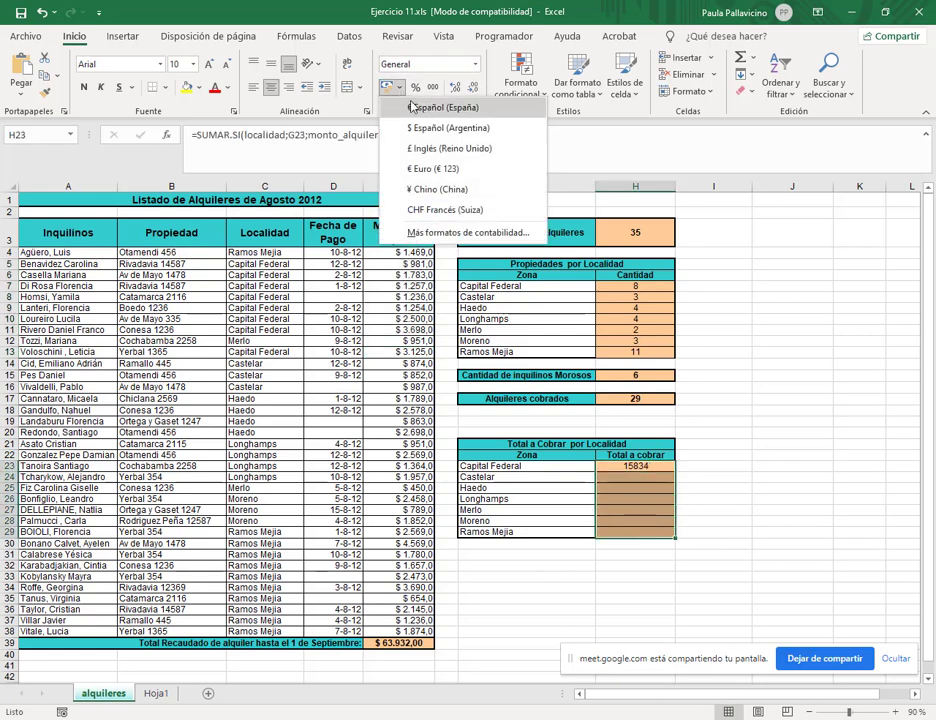
{"action": "left_click", "coordinate": [440, 125]}
Step: Copy the SUMAR.SI formula from H23 down through H29 for the remaining localities
{"action": "left_click", "coordinate": [651, 476]}
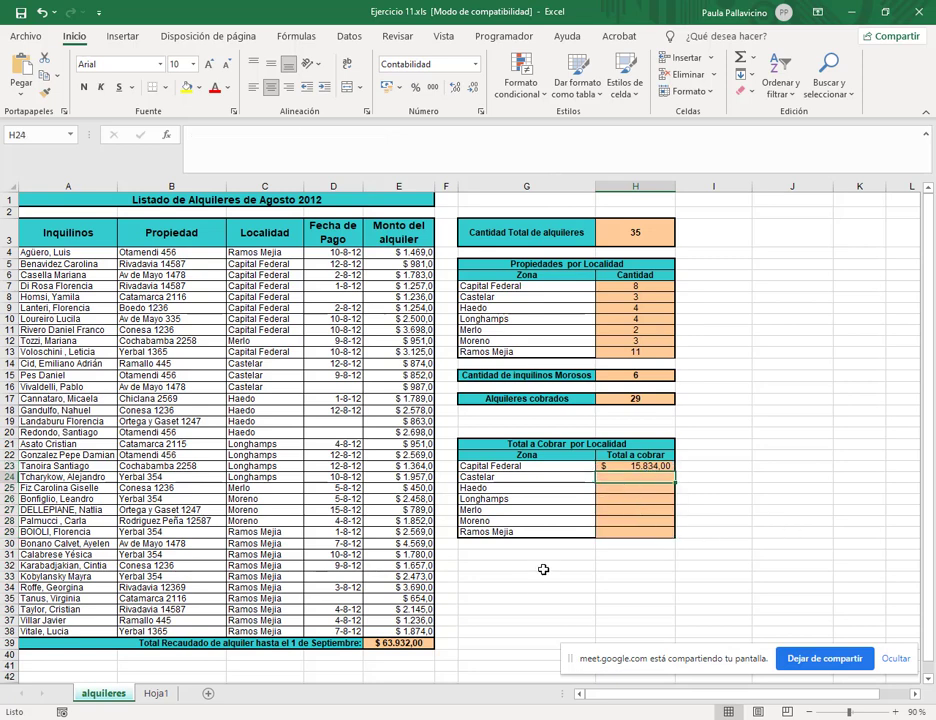
{"action": "left_click", "coordinate": [648, 467]}
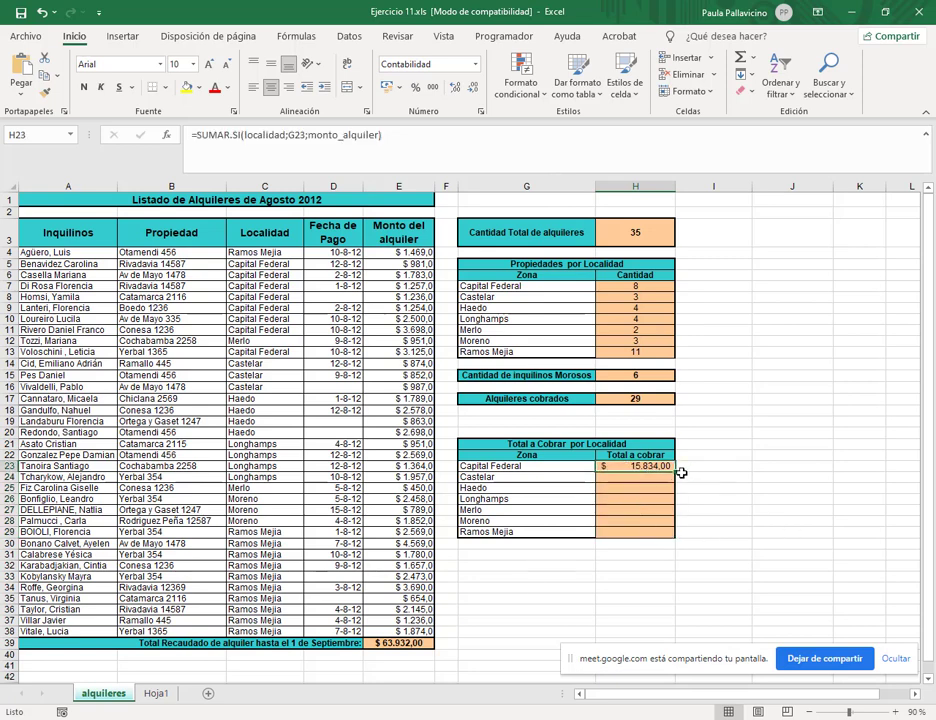
{"action": "left_click_drag", "start_coordinate": [678, 472], "coordinate": [676, 533]}
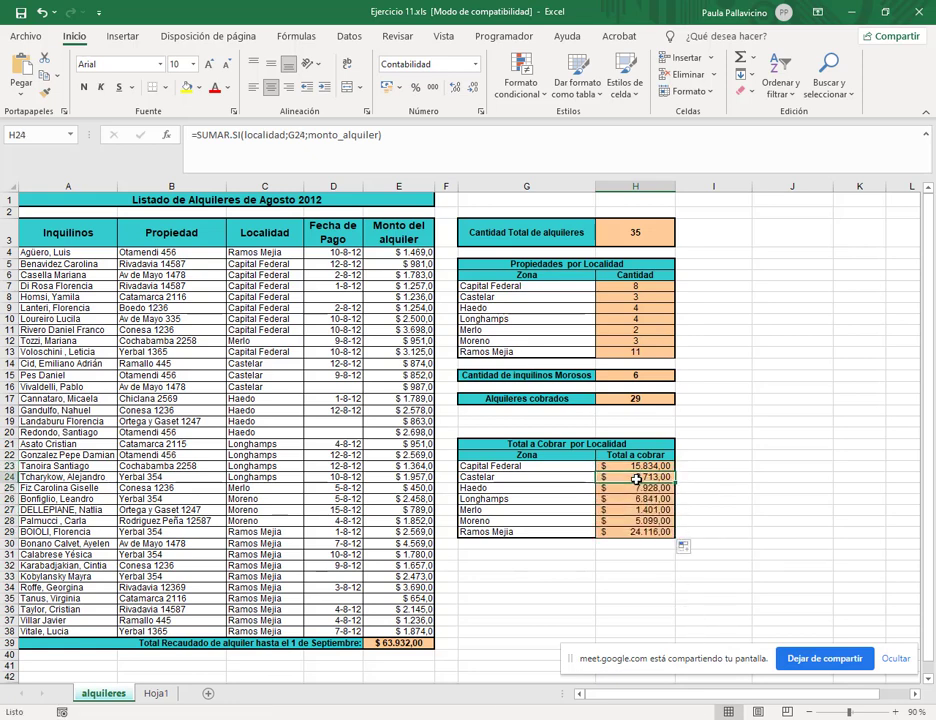
Step: Inspect the copied SUMAR.SI formulas for Castelar, Longhamps, Moreno and Ramos Mejia, checking which ranges and criterion cell each references
{"action": "double_click", "coordinate": [636, 479]}
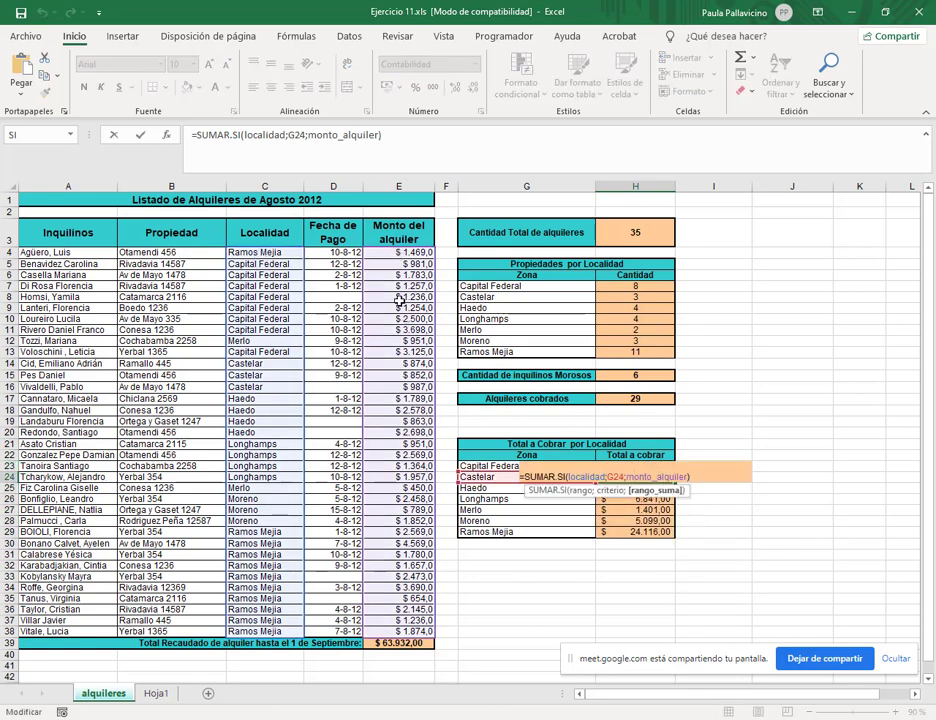
{"action": "key", "text": "Return"}
{"action": "double_click", "coordinate": [650, 499]}
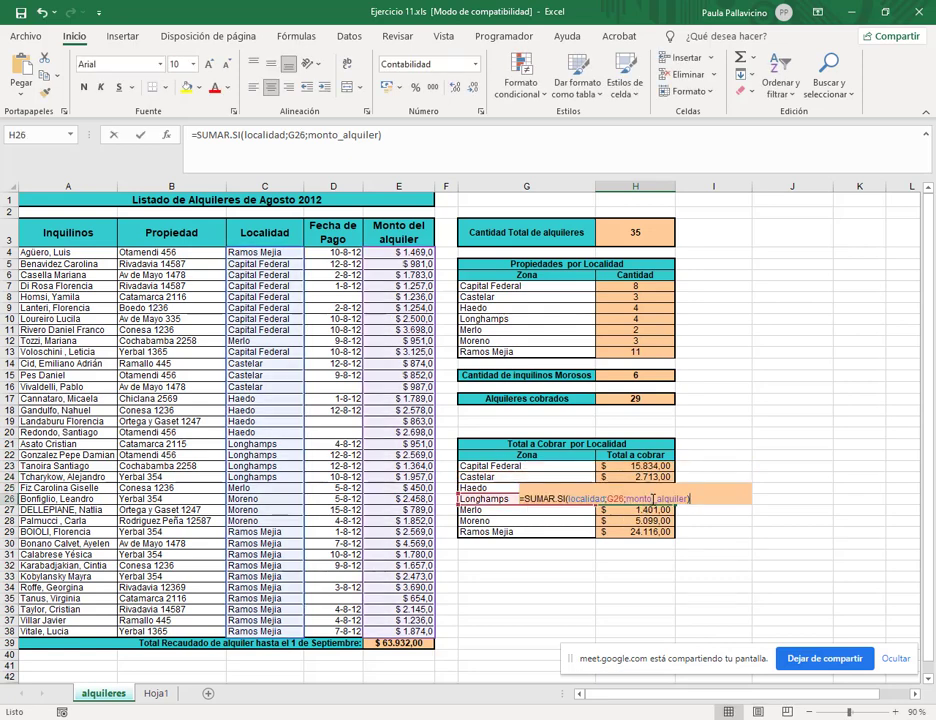
{"action": "key", "text": "Return"}
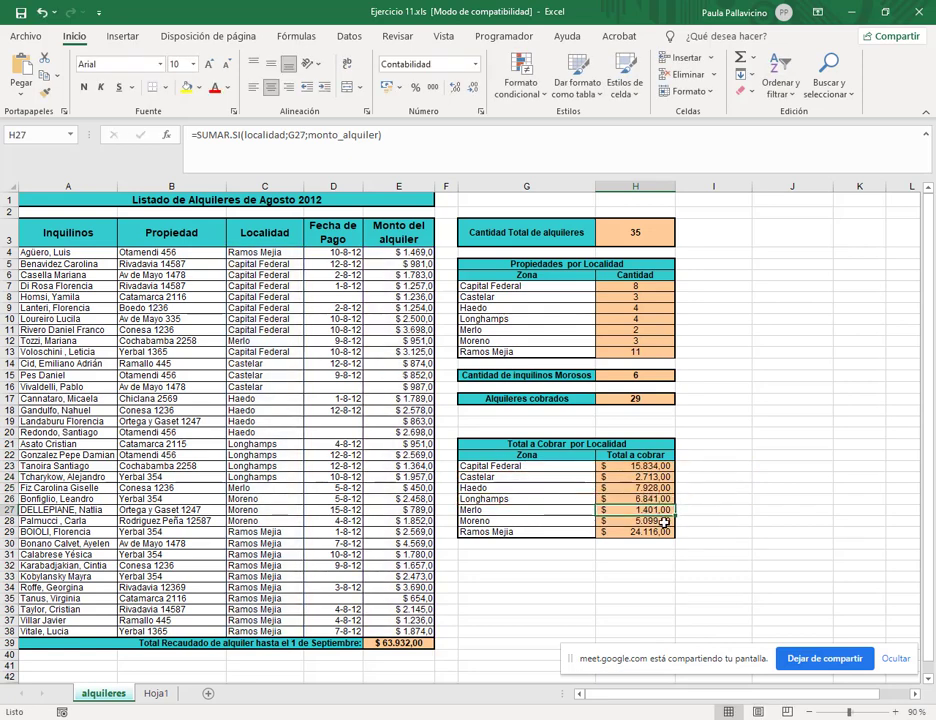
{"action": "double_click", "coordinate": [650, 521]}
{"action": "key", "text": "Return"}
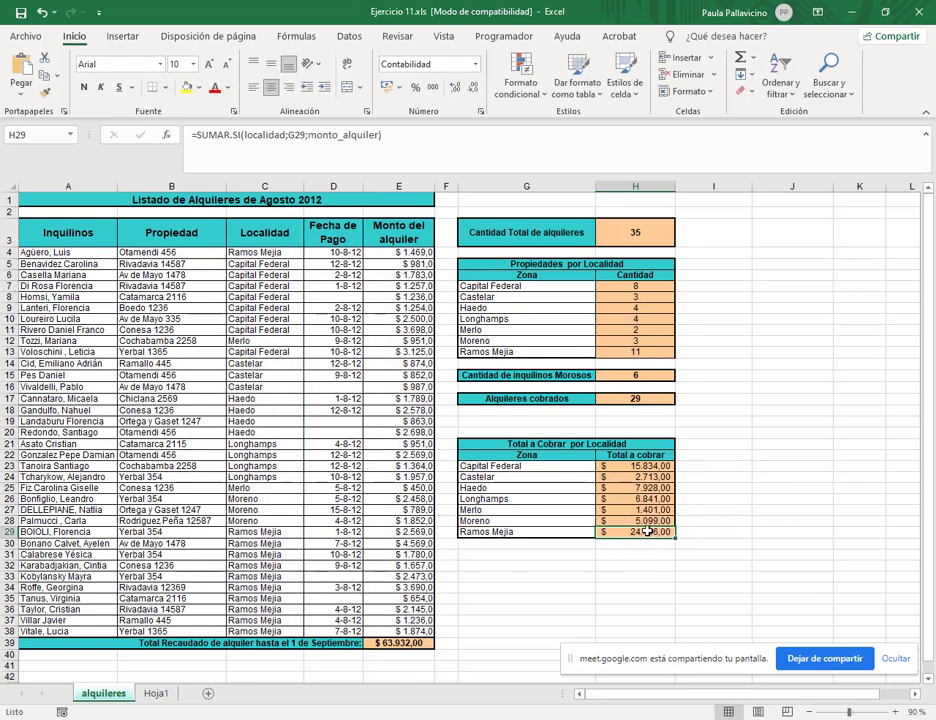
{"action": "double_click", "coordinate": [648, 531]}
{"action": "key", "text": "Return"}
{"action": "left_click", "coordinate": [711, 440]}
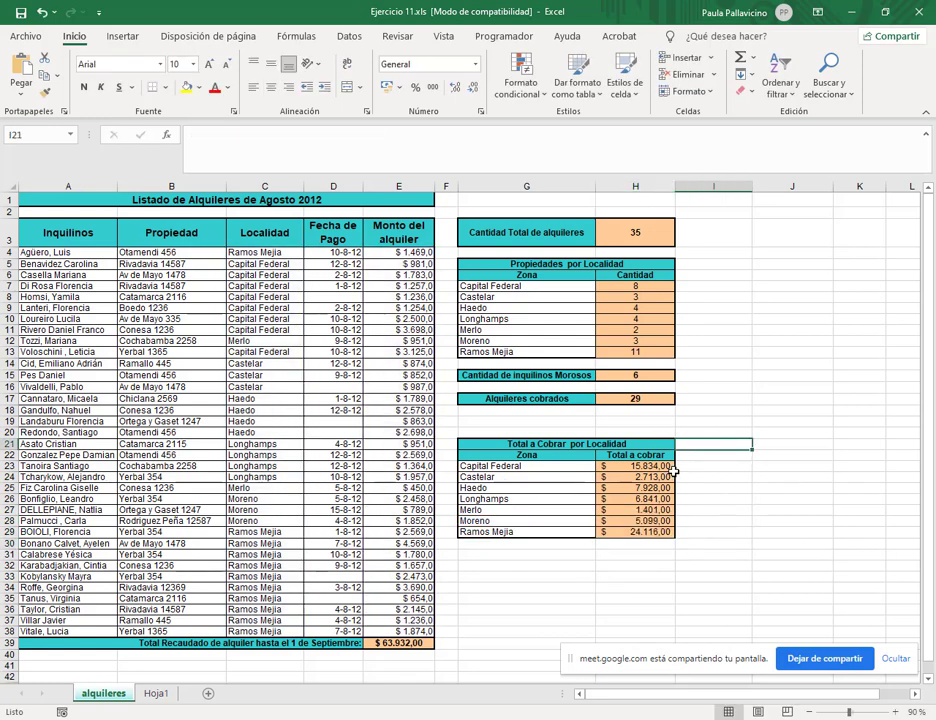
Step: Compare the arguments of the CONTAR.SI formula in H7 with those of the SUMAR.SI formula in H23
{"action": "left_click", "coordinate": [651, 289]}
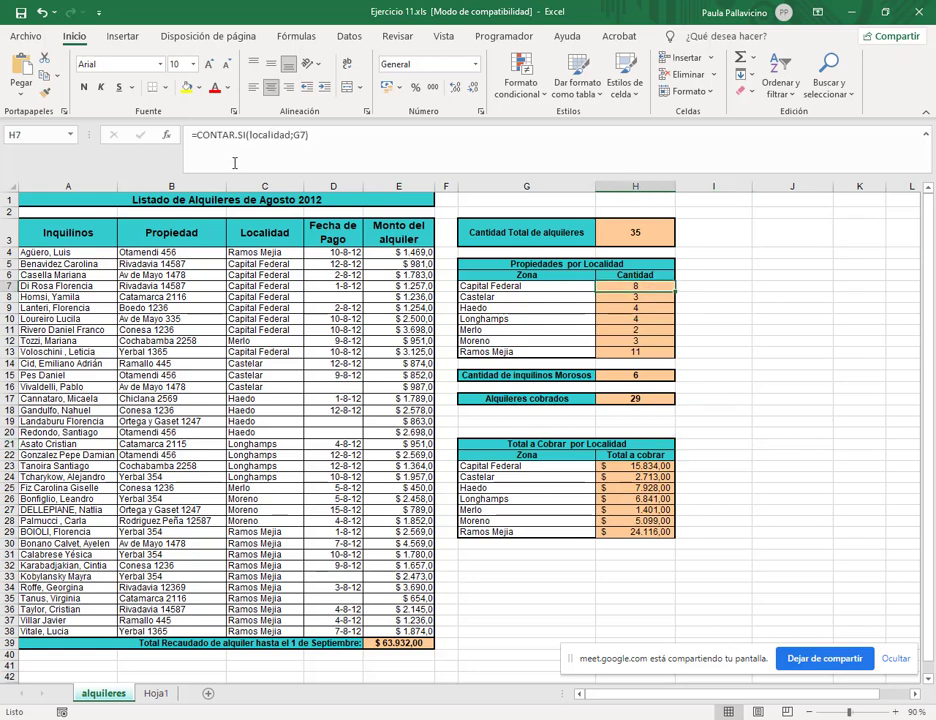
{"action": "left_click", "coordinate": [301, 134]}
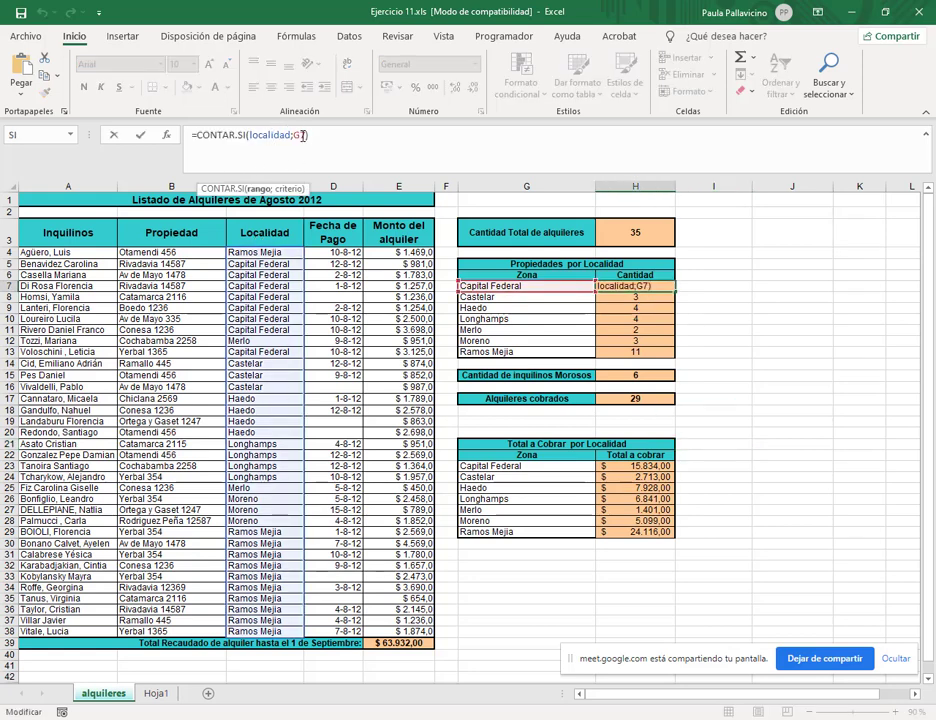
{"action": "key", "text": "Return"}
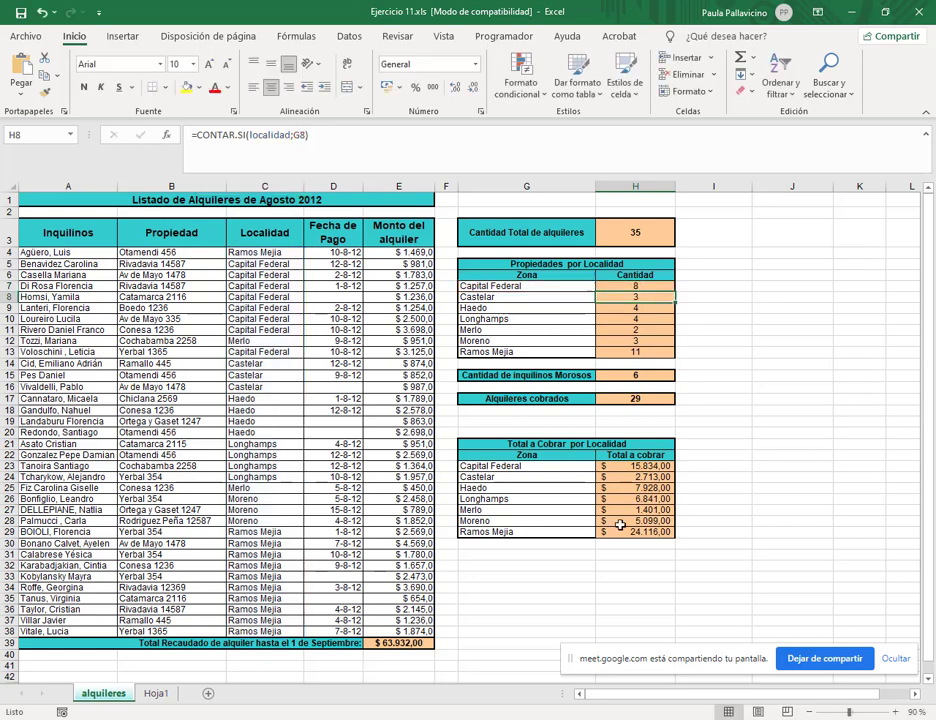
{"action": "left_click", "coordinate": [655, 467]}
{"action": "left_click", "coordinate": [330, 133]}
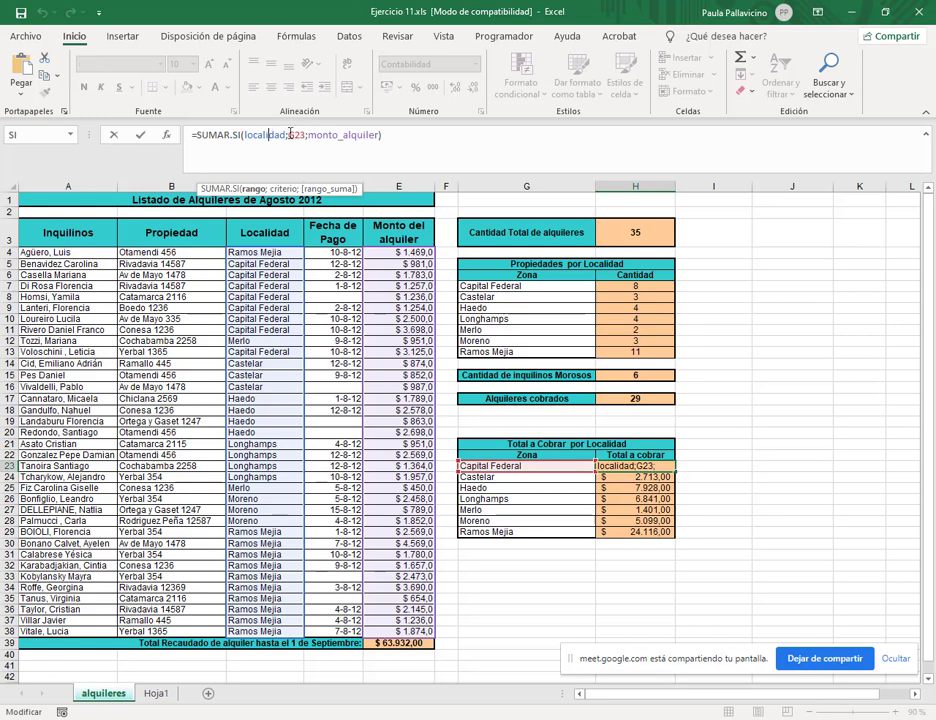
{"action": "left_click", "coordinate": [290, 134]}
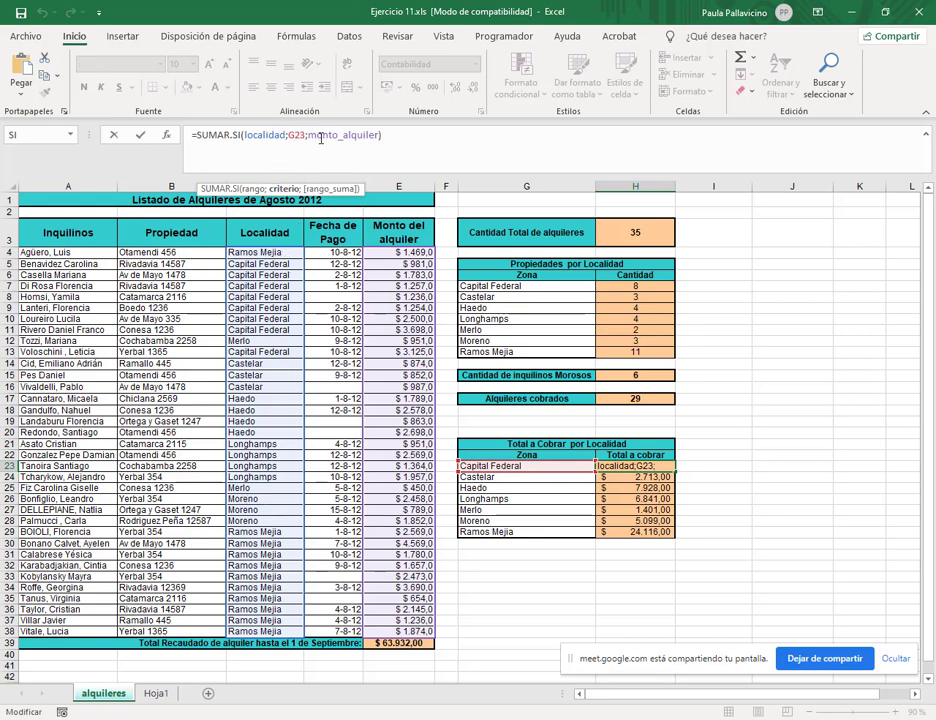
{"action": "left_click", "coordinate": [320, 137]}
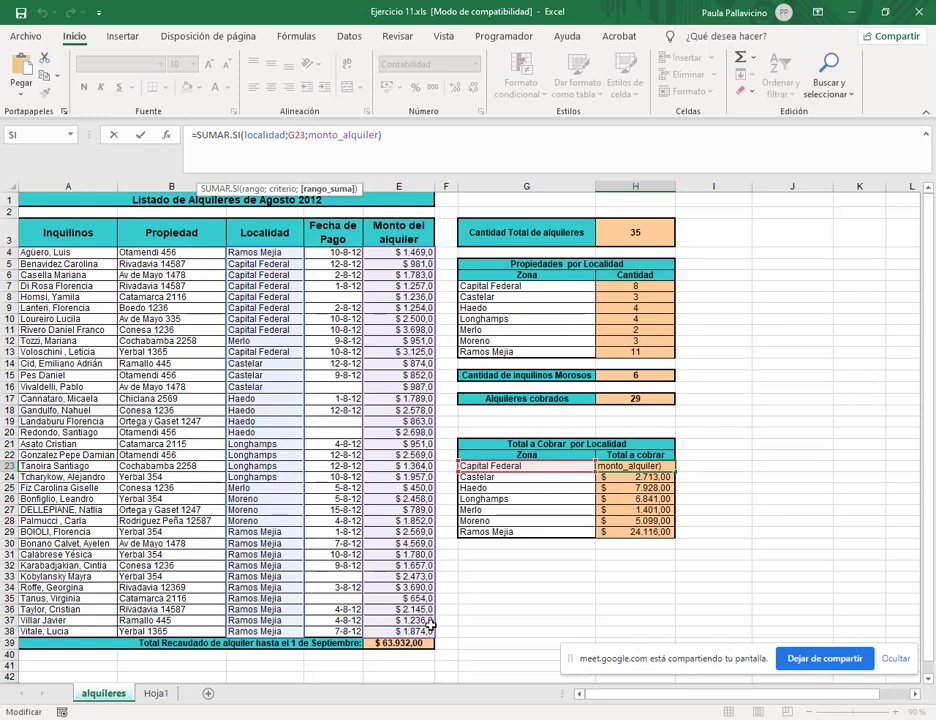
{"action": "key", "text": "Return"}
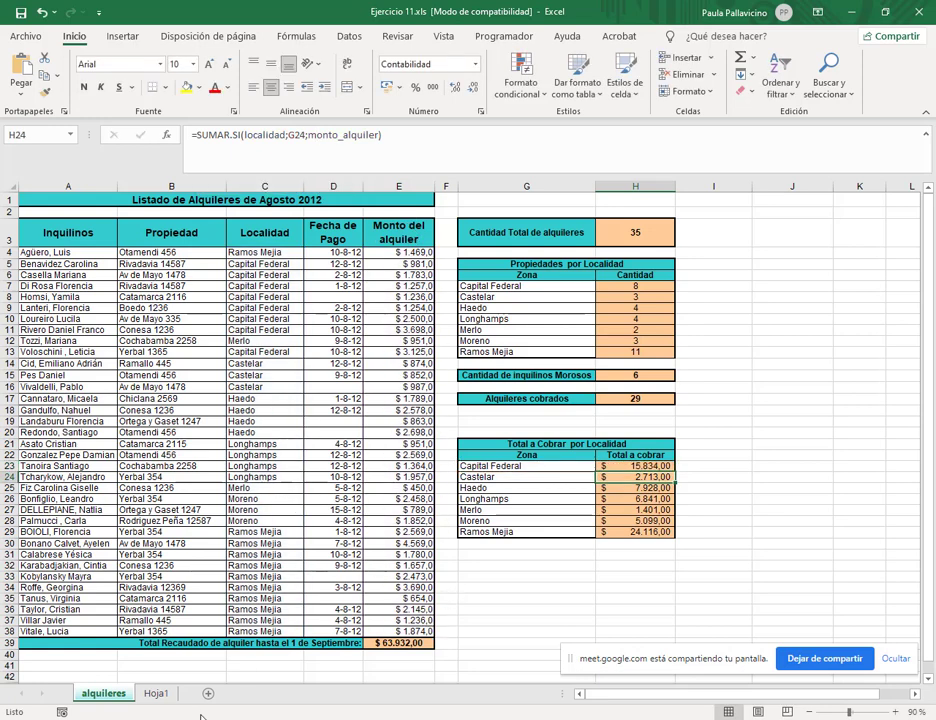
Step: Switch to the Google Drive folder in the browser, download Ejercicio 12.xlsx and open it in Excel
{"action": "left_click", "coordinate": [201, 717]}
{"action": "left_click", "coordinate": [315, 287]}
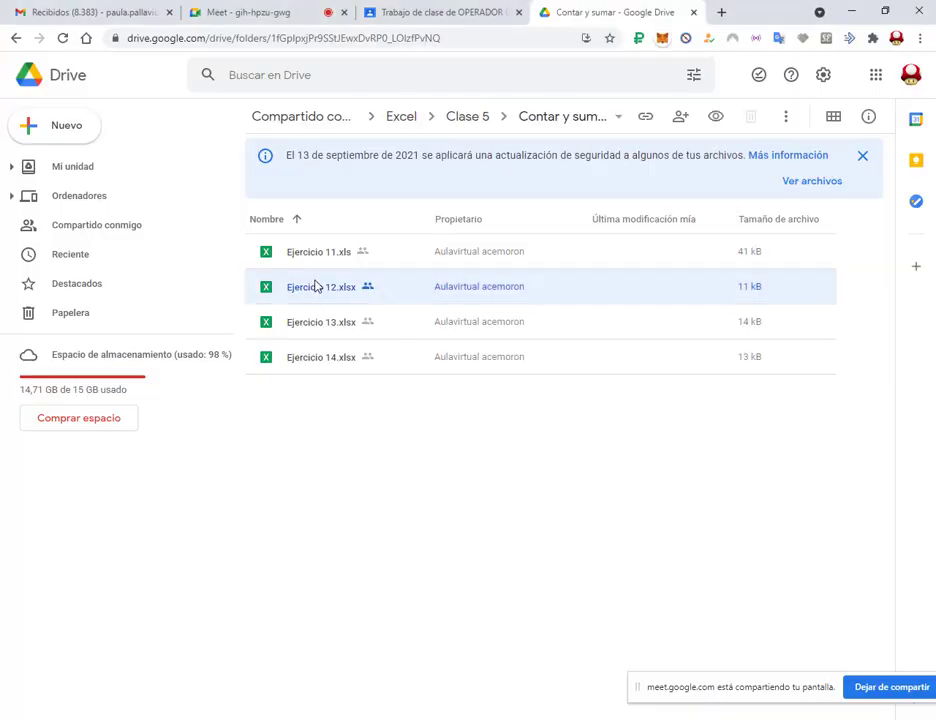
{"action": "right_click", "coordinate": [315, 287]}
{"action": "left_click", "coordinate": [417, 662]}
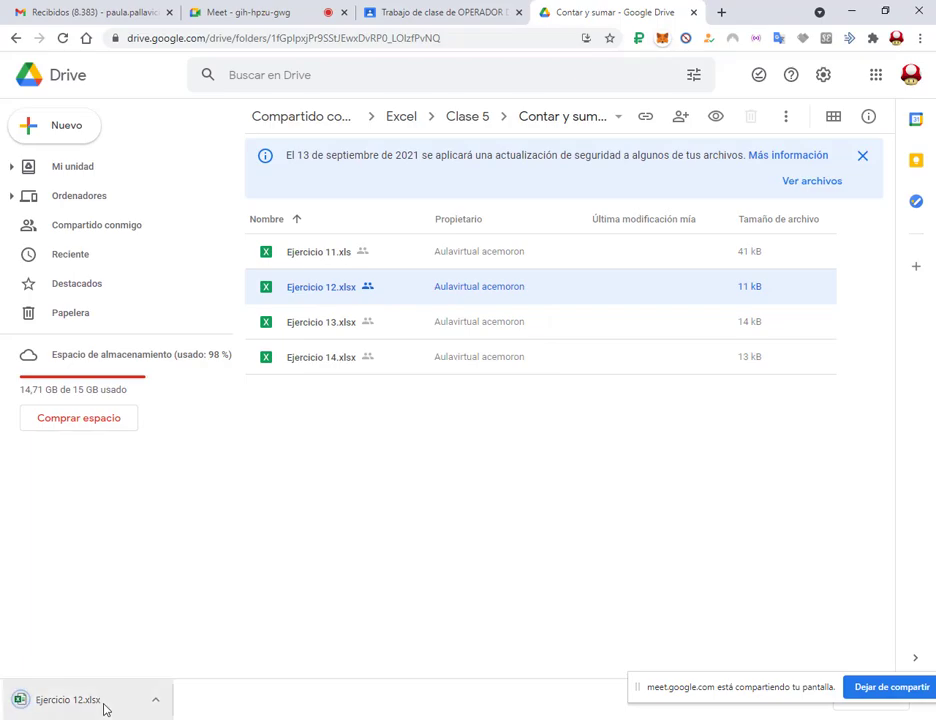
{"action": "left_click", "coordinate": [100, 702]}
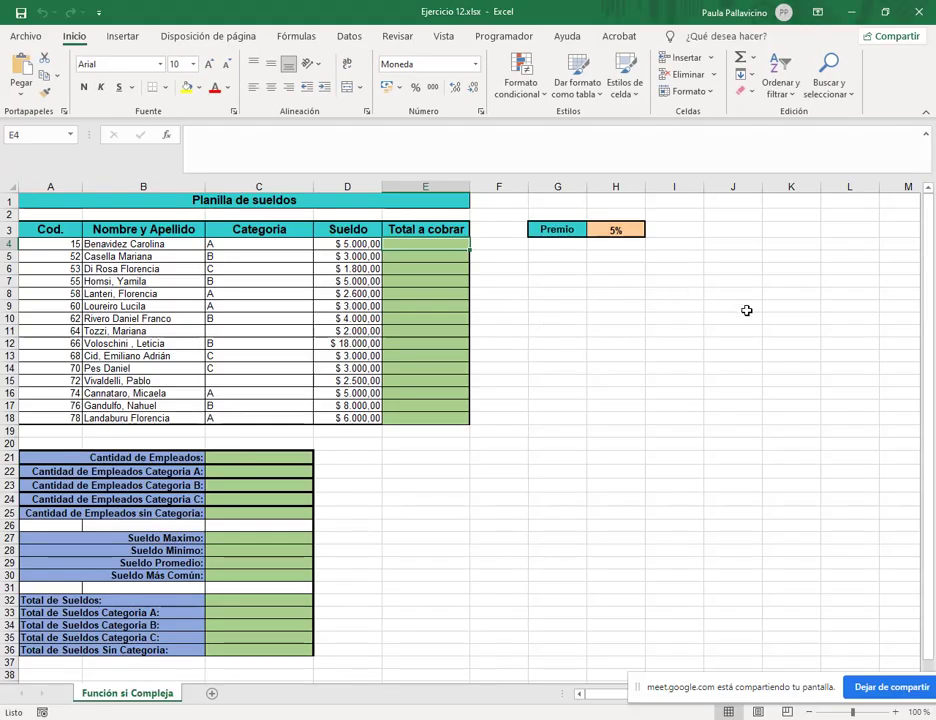
{"action": "left_click", "coordinate": [746, 311]}
Step: Examine the Planilla de sueldos categories, temporarily outlining the Sueldo heading and the Premio cells in red
{"action": "left_click", "coordinate": [253, 199]}
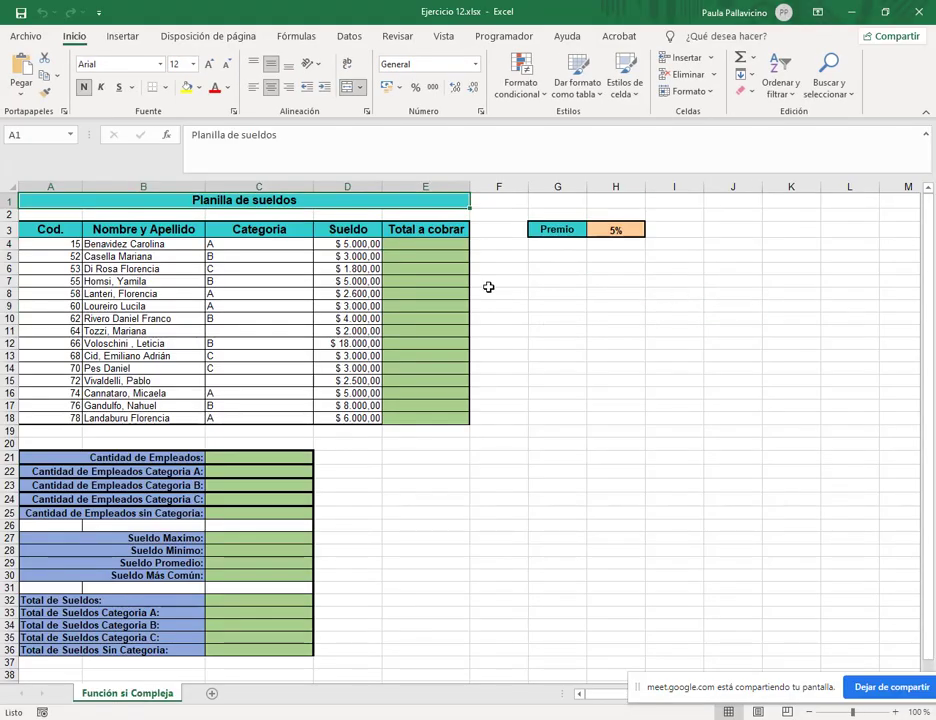
{"action": "left_click_drag", "start_coordinate": [287, 247], "coordinate": [287, 316]}
{"action": "left_click", "coordinate": [270, 331]}
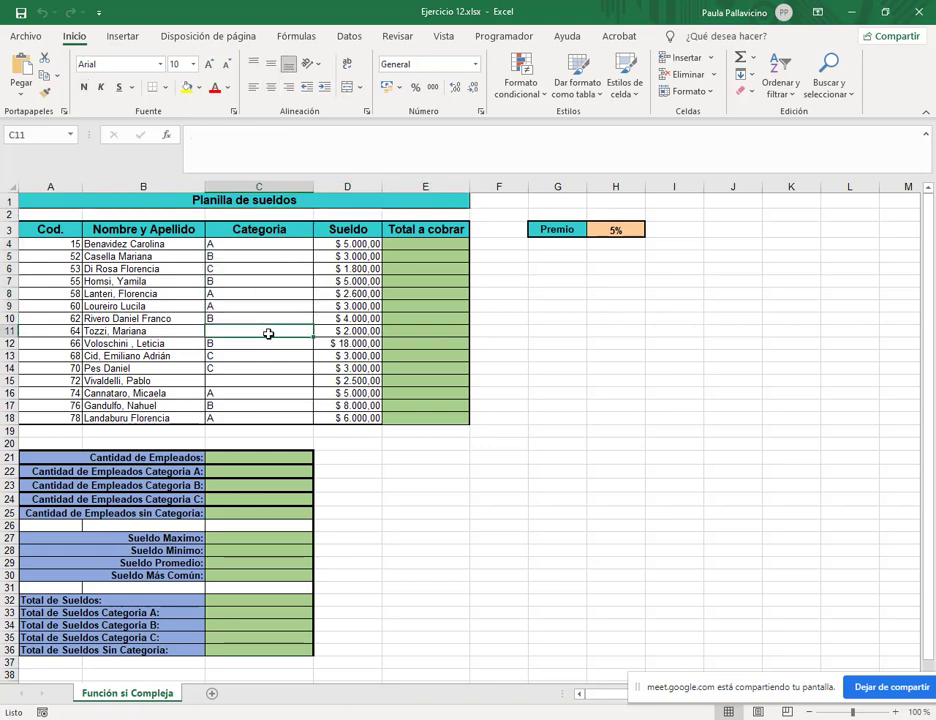
{"action": "left_click", "coordinate": [419, 243]}
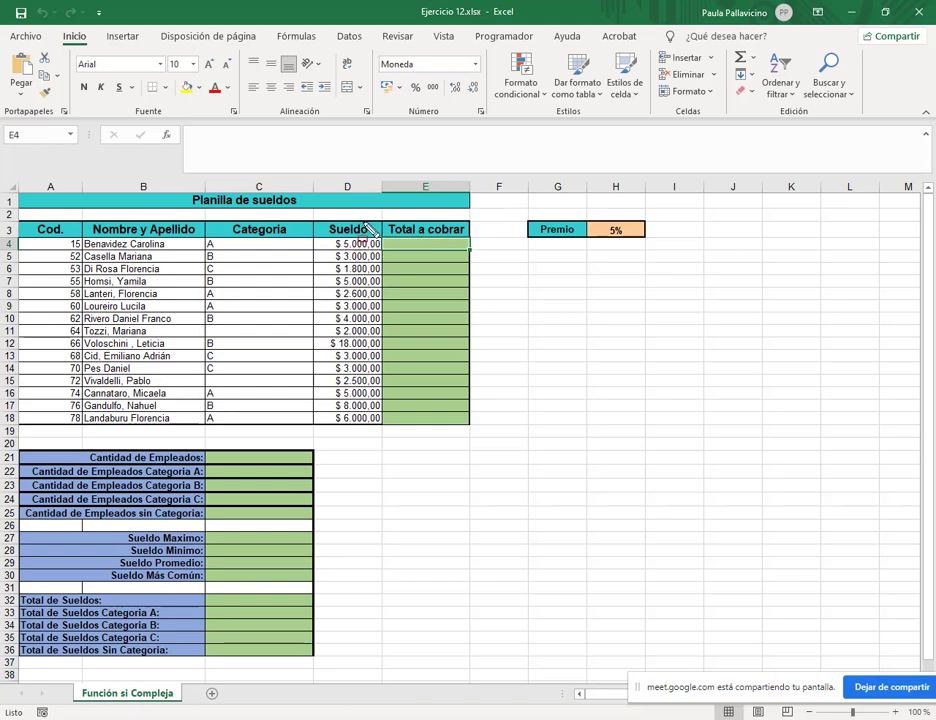
{"action": "mouse_move", "coordinate": [370, 163]}
{"action": "left_mouse_down"}
{"action": "mouse_move", "coordinate": [373, 215]}
{"action": "mouse_move", "coordinate": [352, 244]}
{"action": "mouse_move", "coordinate": [323, 244]}
{"action": "left_mouse_up"}
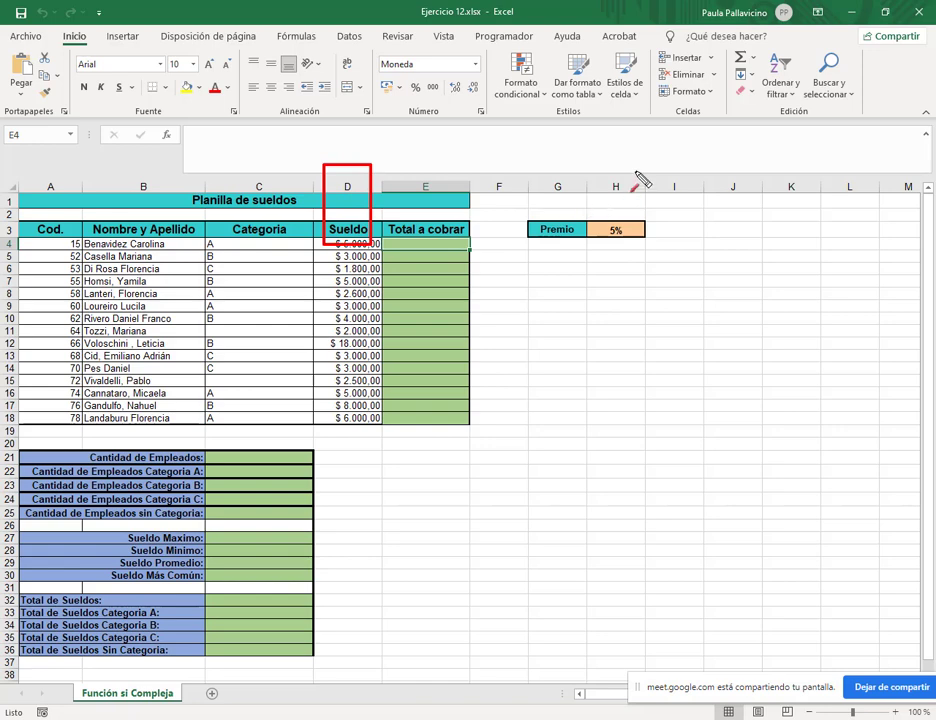
{"action": "left_click_drag", "start_coordinate": [503, 202], "coordinate": [675, 252]}
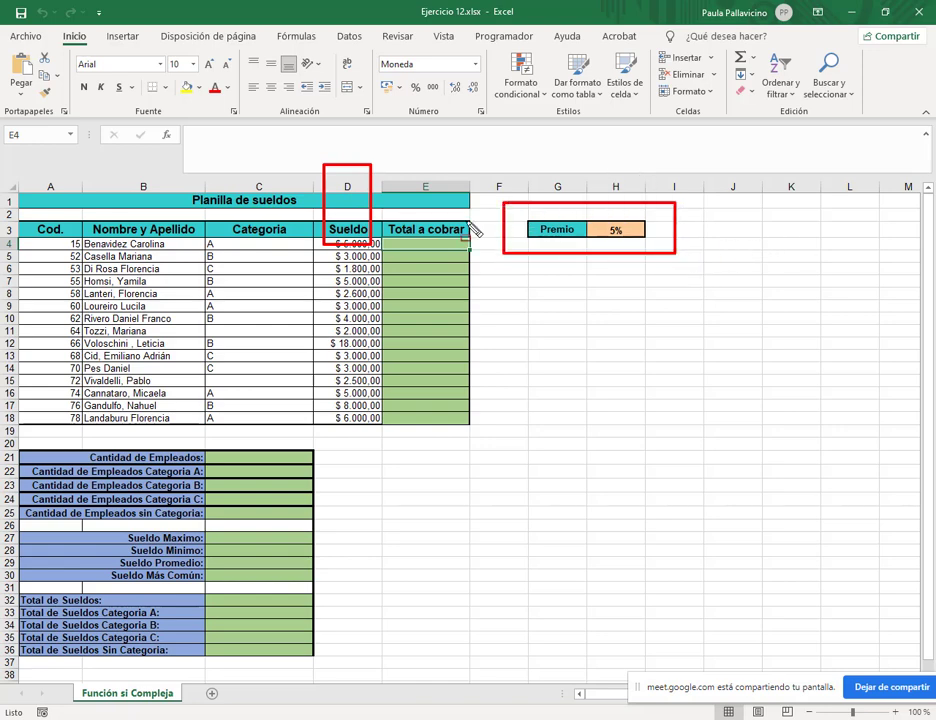
{"action": "key", "text": "Escape"}
Step: Enter =D4+(D4*$H$3) in E4 to add the Premio percentage to the first employee's salary
{"action": "type", "text": "a"}
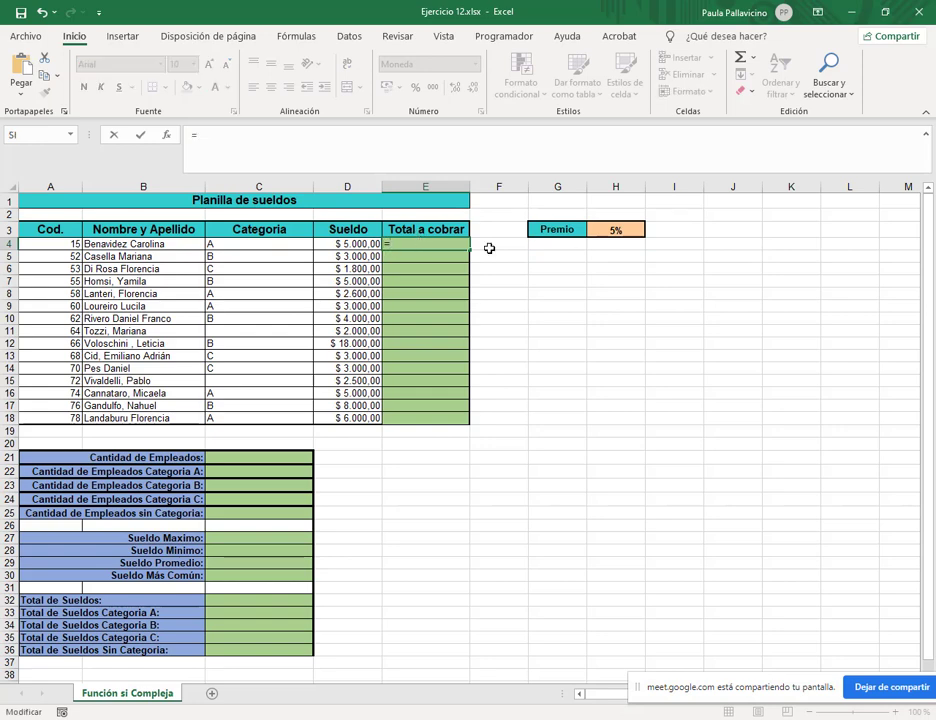
{"action": "left_click", "coordinate": [352, 242]}
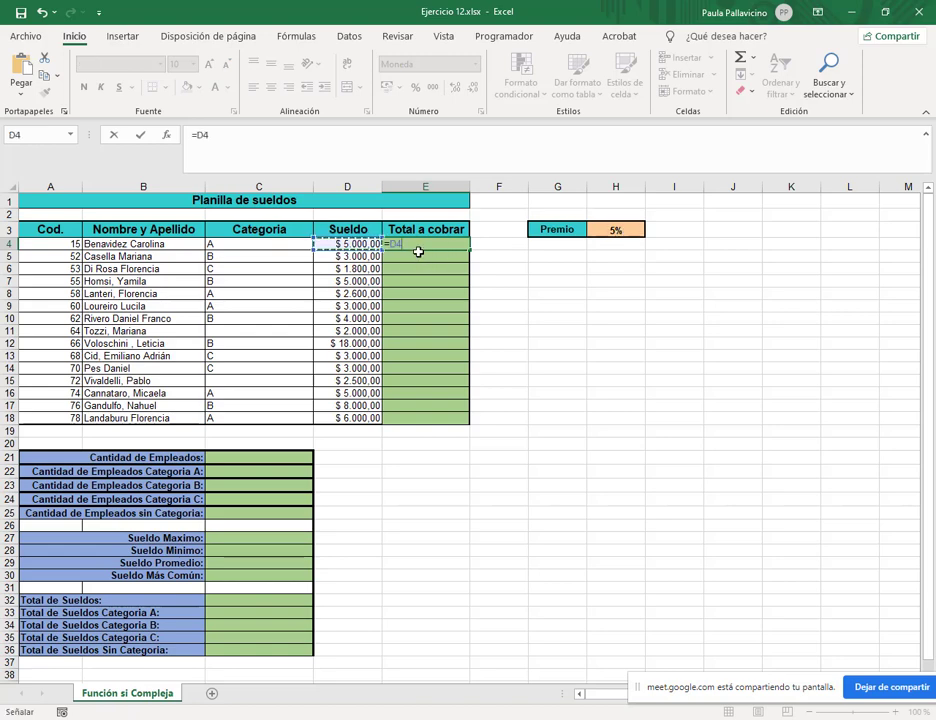
{"action": "left_click", "coordinate": [397, 151]}
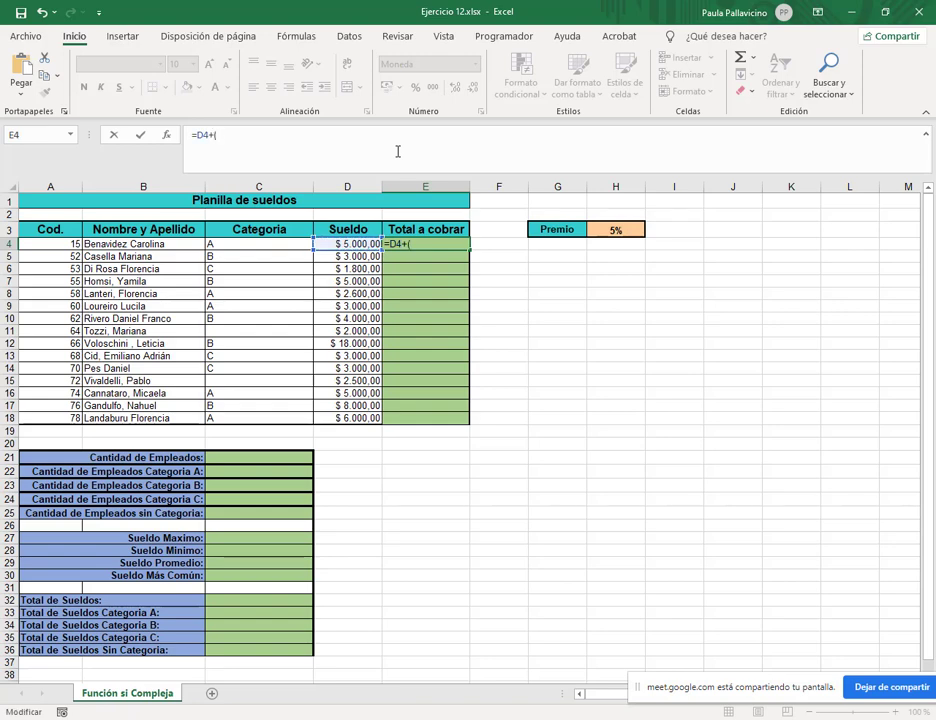
{"action": "left_click", "coordinate": [359, 243]}
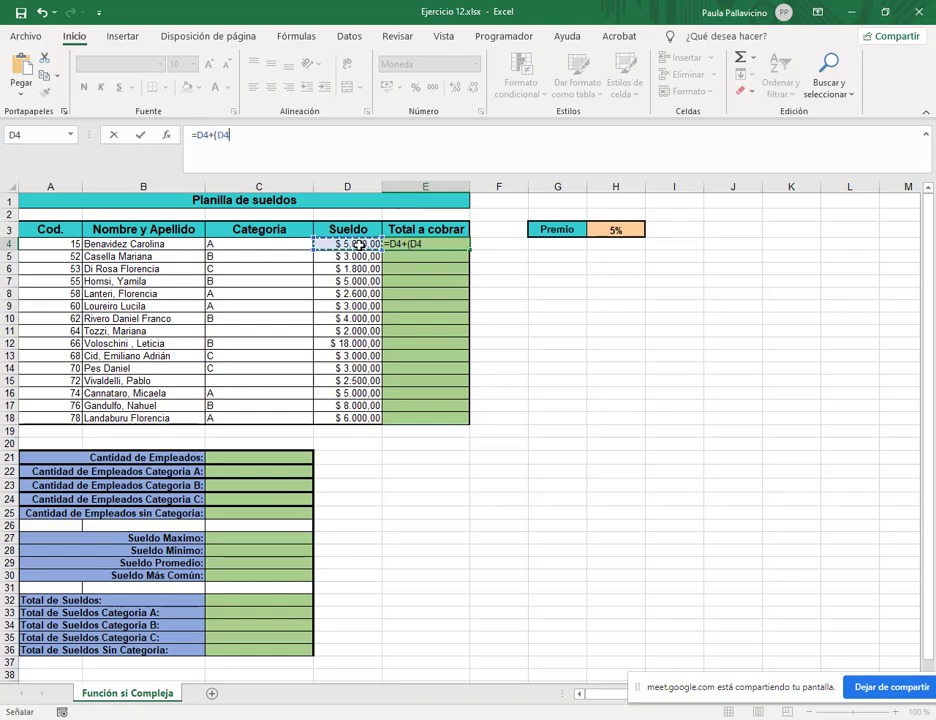
{"action": "type", "text": "*"}
{"action": "left_click", "coordinate": [612, 231]}
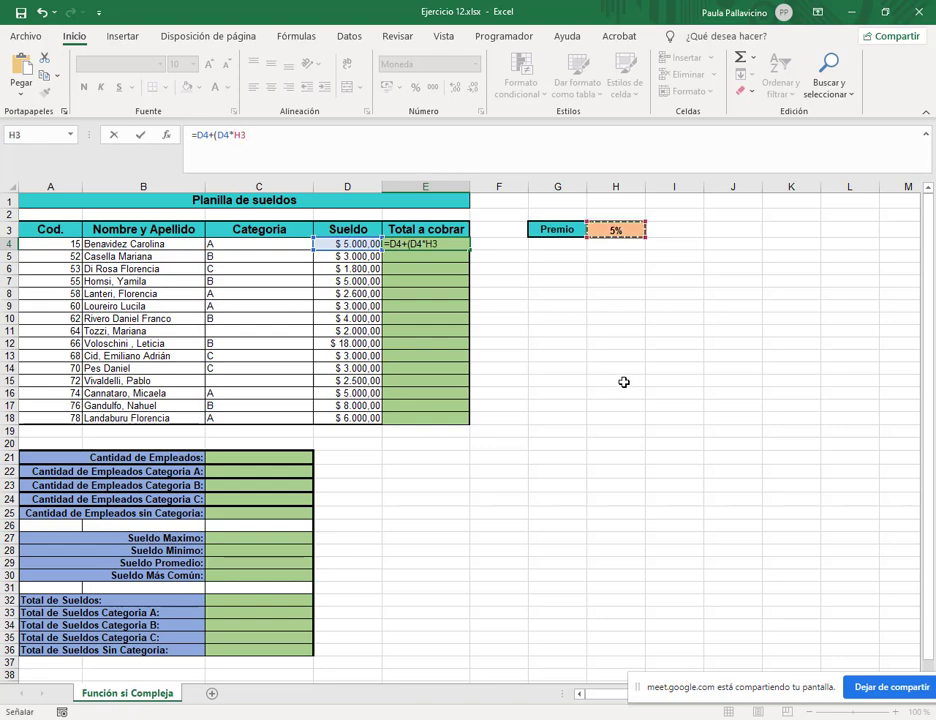
{"action": "left_click", "coordinate": [361, 127]}
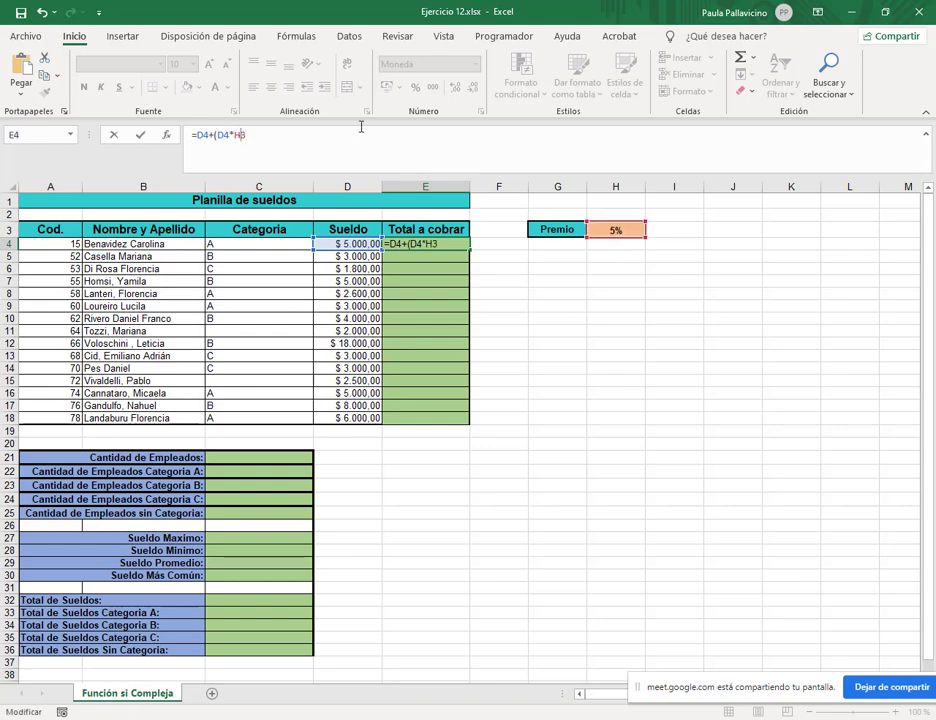
{"action": "key", "text": "F4"}
{"action": "left_click", "coordinate": [360, 127]}
{"action": "type", "text": ")"}
{"action": "key", "text": "Return"}
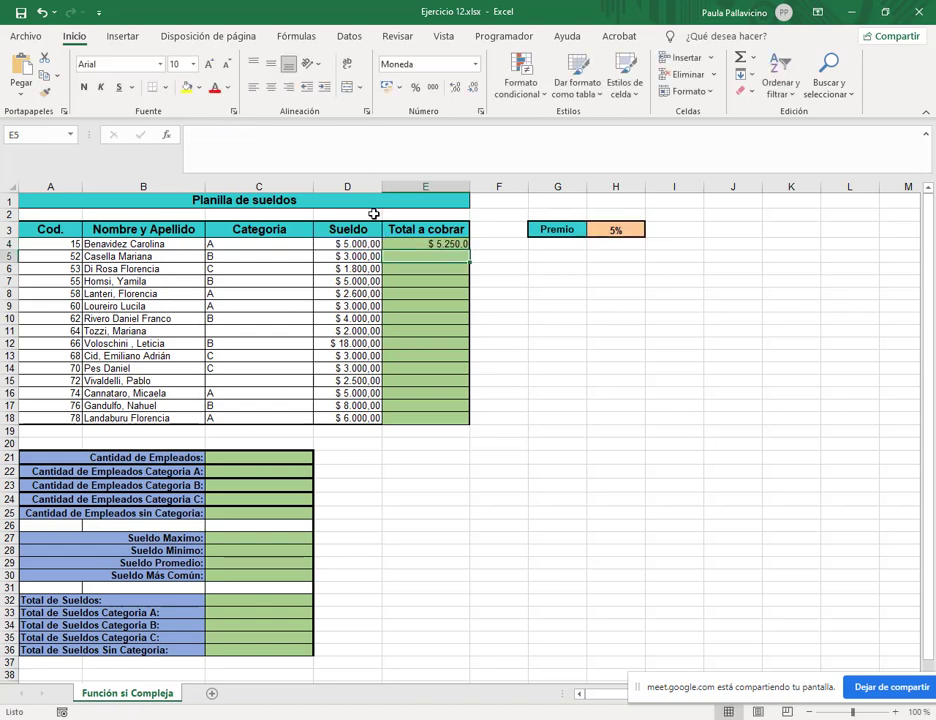
Step: Copy the Total a cobrar formula from E4 down through E18 for the remaining employees
{"action": "left_click", "coordinate": [407, 244]}
{"action": "double_click", "coordinate": [469, 249]}
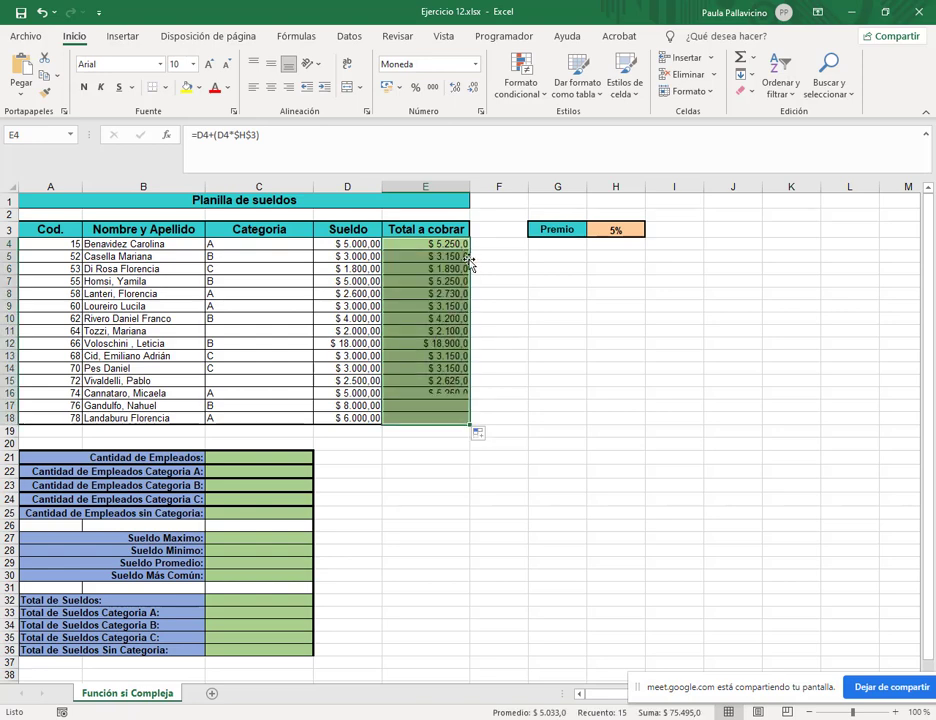
{"action": "left_click", "coordinate": [540, 444]}
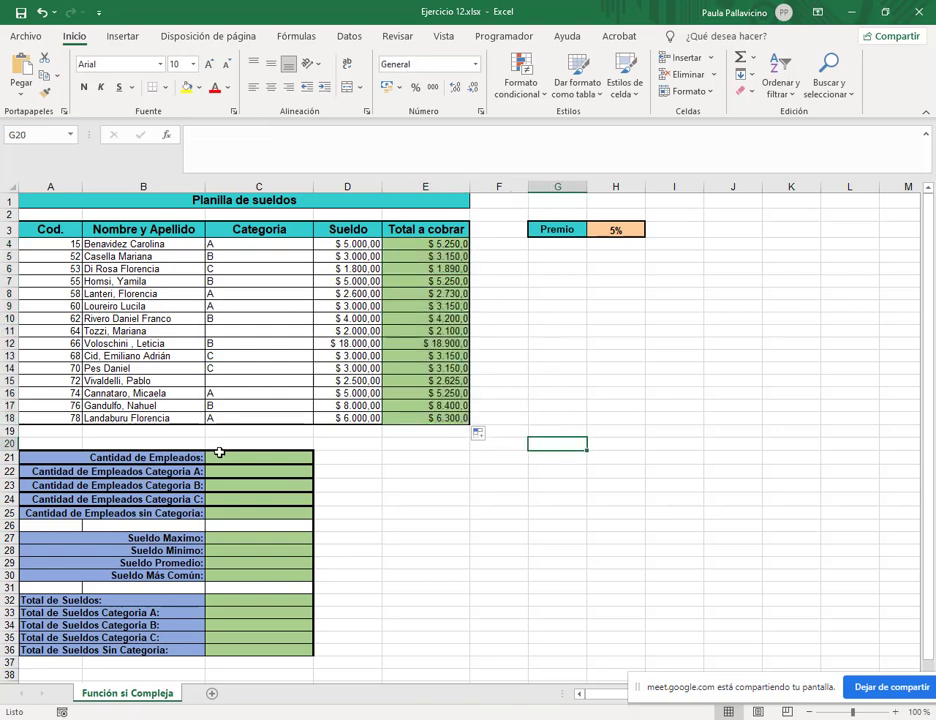
Step: Enter =CONTAR(A4:A18) in C21 to count the employees by their codes
{"action": "left_click", "coordinate": [219, 453]}
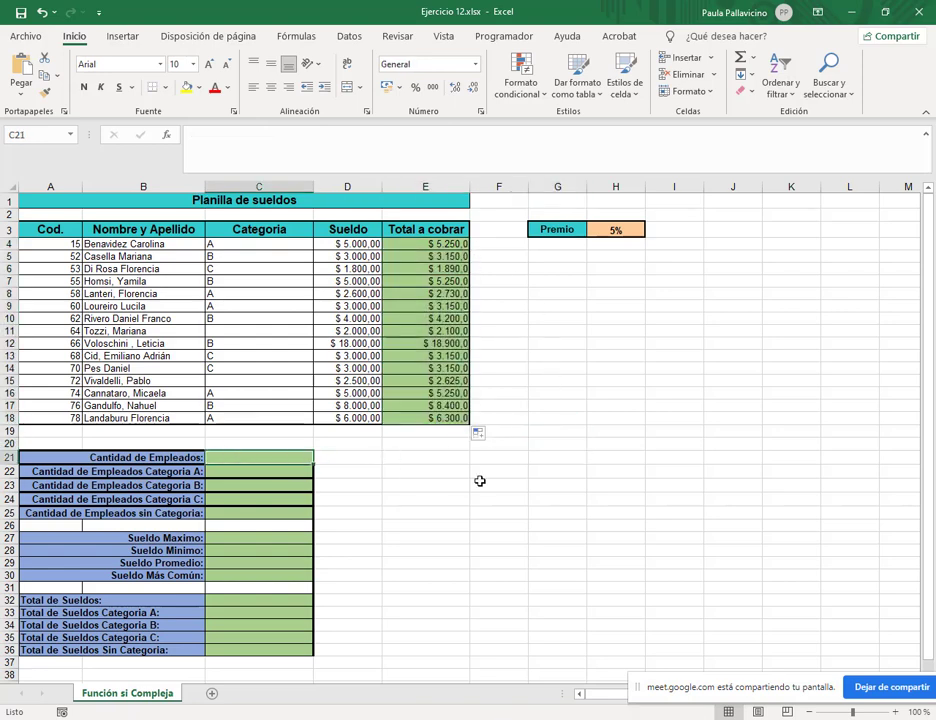
{"action": "type", "text": "=contar"}
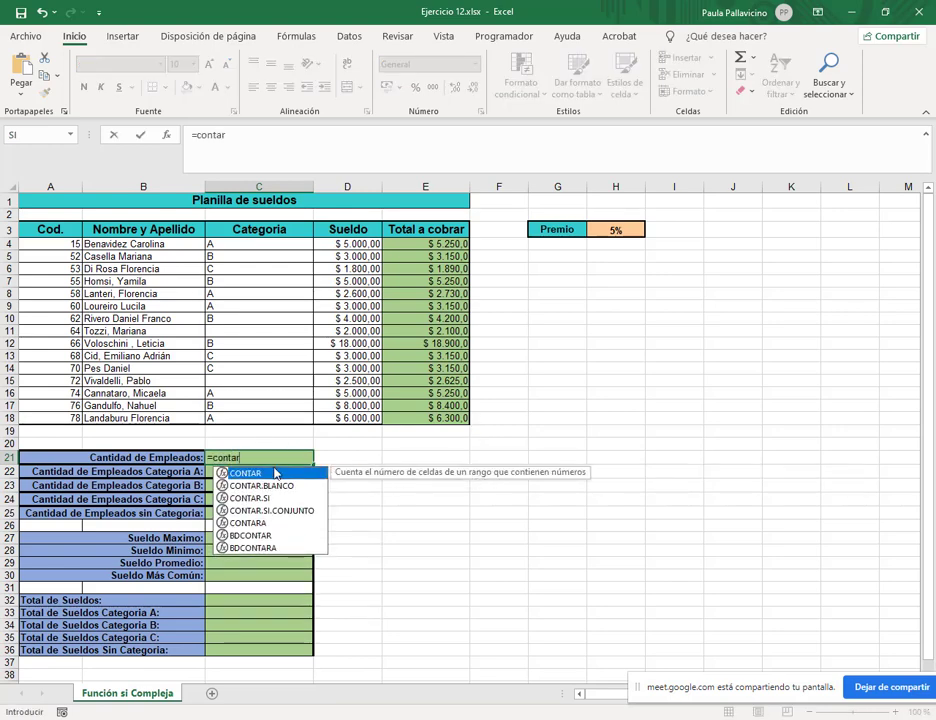
{"action": "key", "text": "Tab"}
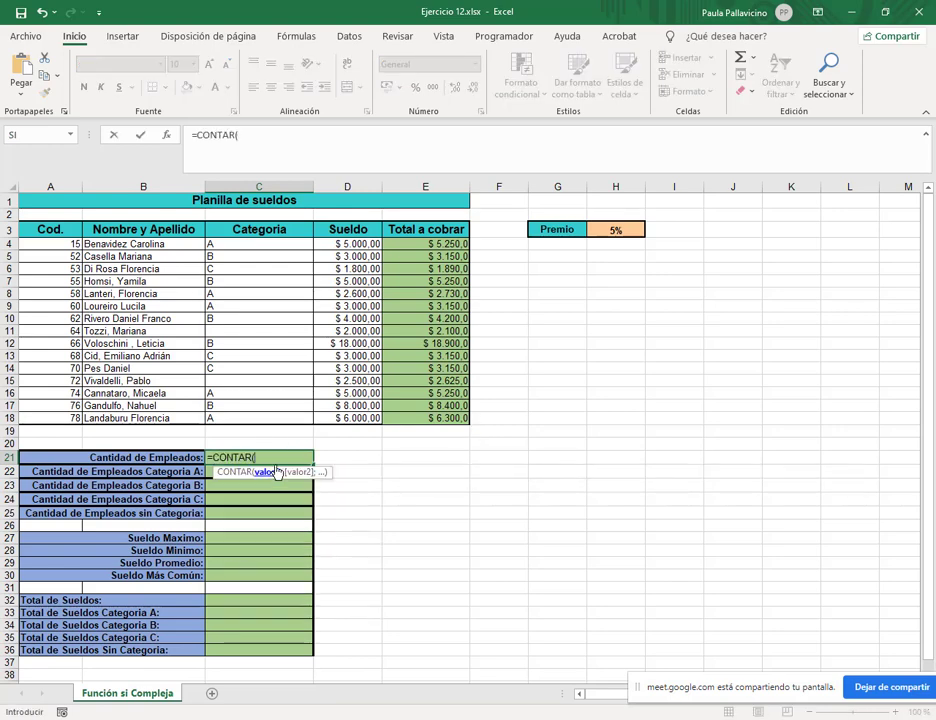
{"action": "left_click_drag", "start_coordinate": [69, 241], "coordinate": [67, 418]}
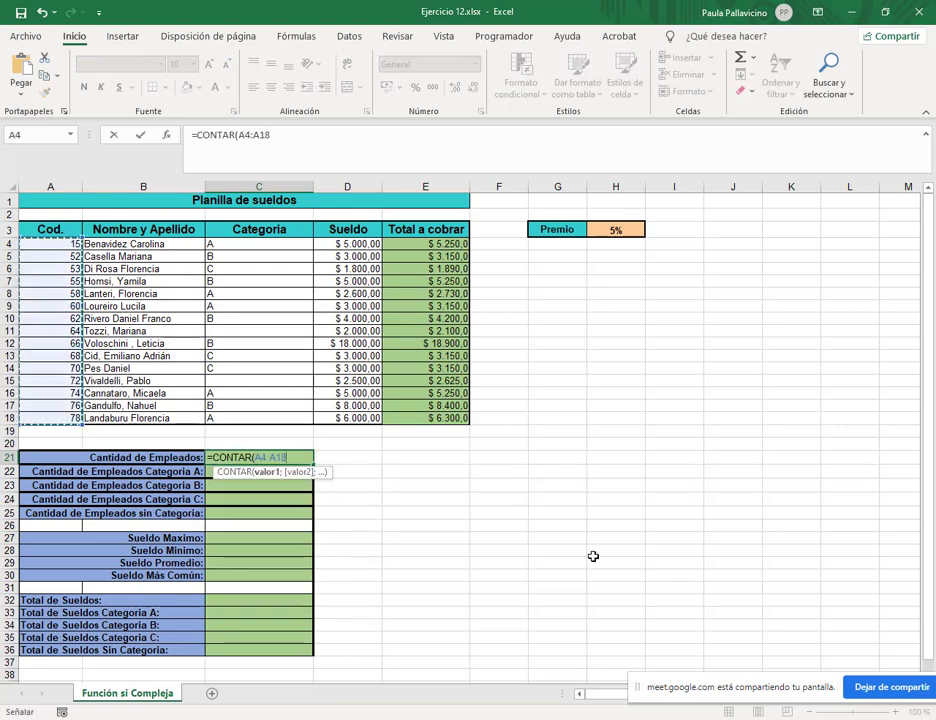
{"action": "key", "text": "Return"}
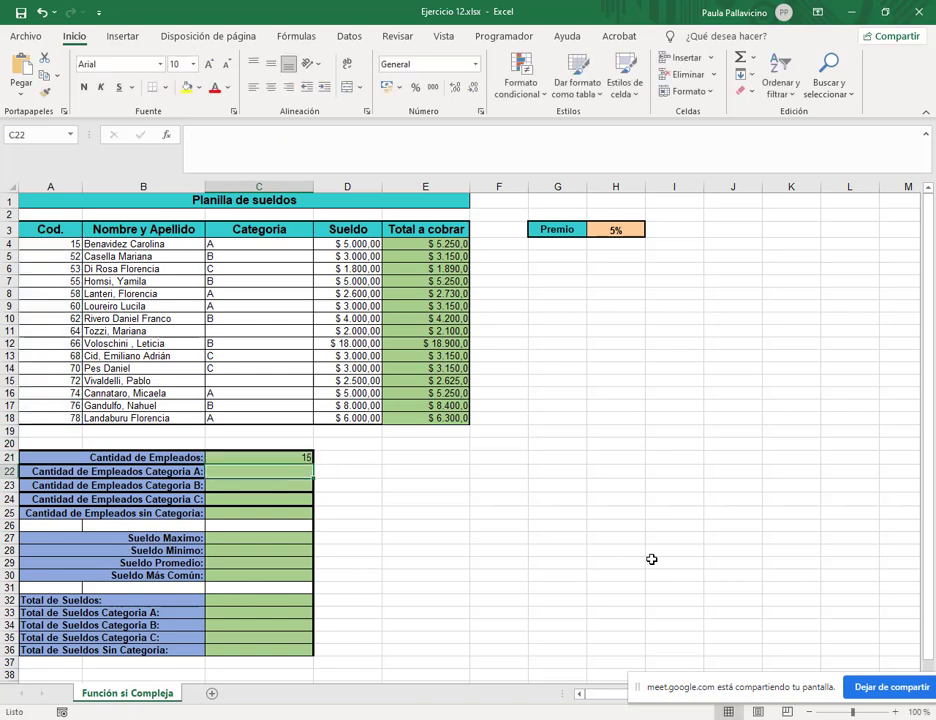
Step: Review the Cantidad de Empleados labels in A22:A25 for categories A, B, C and no category
{"action": "left_click", "coordinate": [359, 156]}
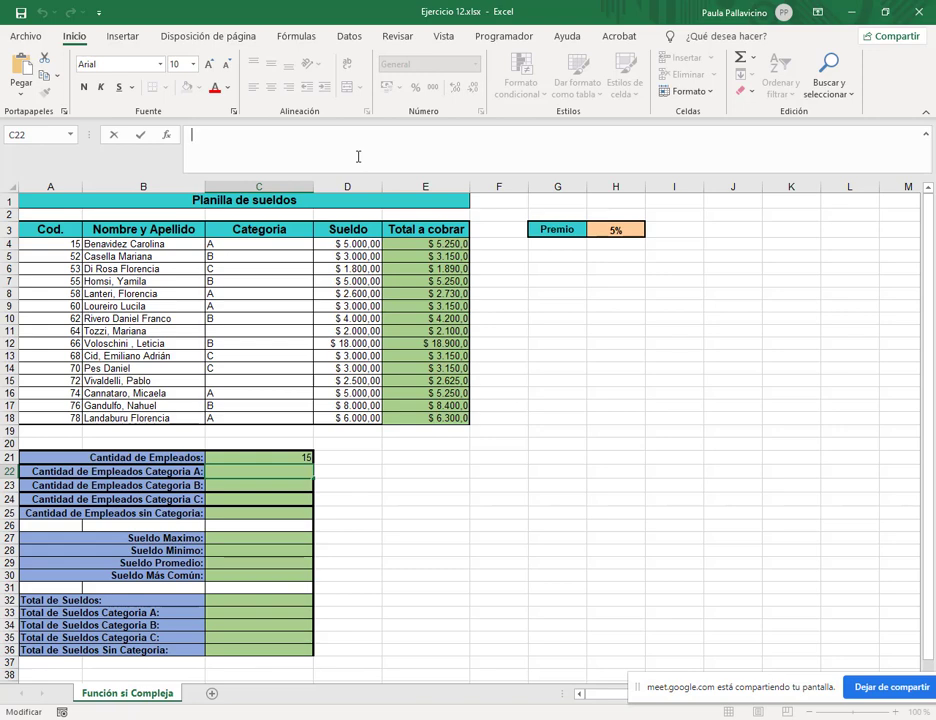
{"action": "key", "text": "Escape"}
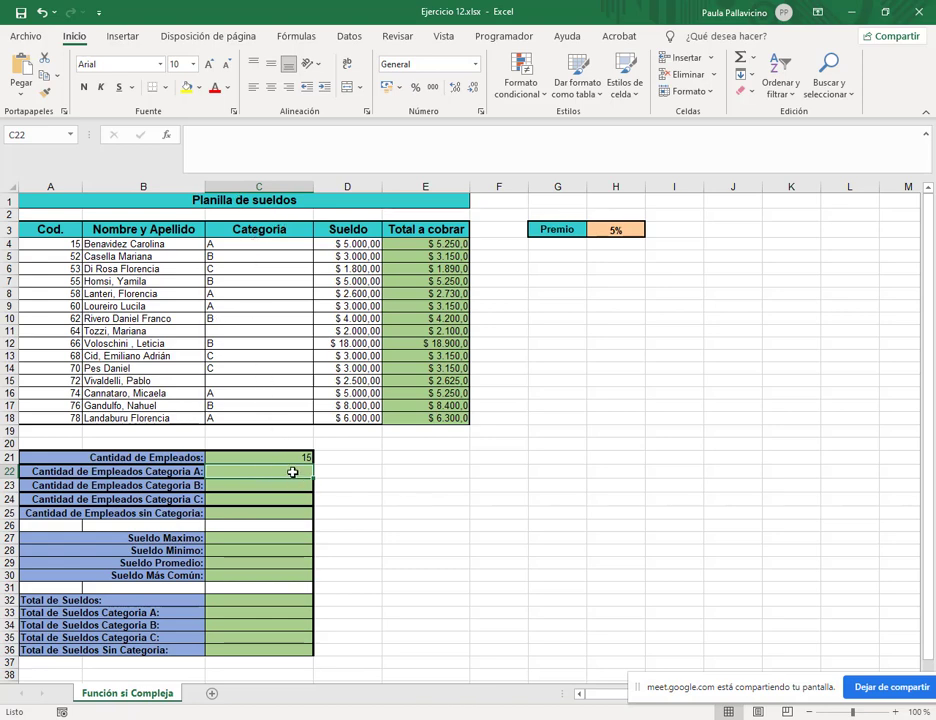
{"action": "left_click", "coordinate": [165, 473]}
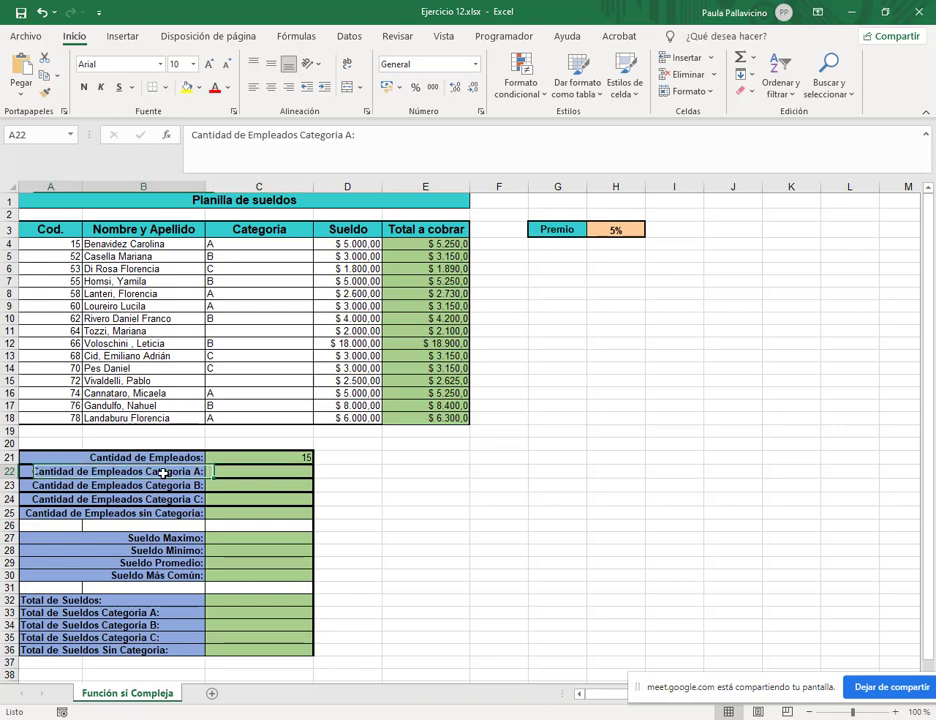
{"action": "key", "text": "Down"}
{"action": "key", "text": "Down"}
{"action": "key", "text": "Down"}
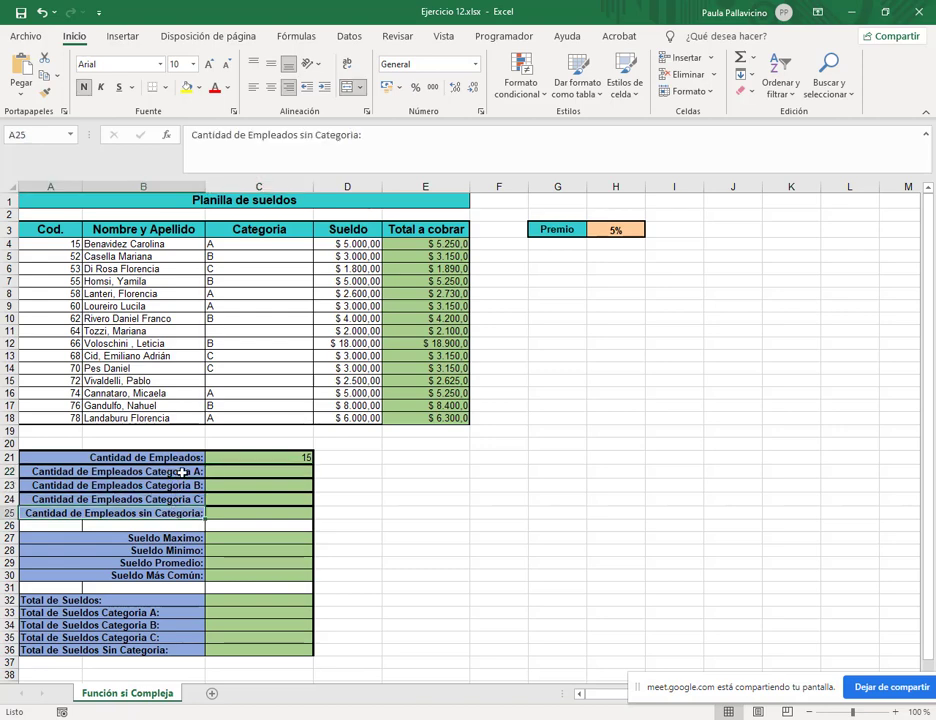
{"action": "key", "text": "Up"}
{"action": "key", "text": "Up"}
{"action": "key", "text": "Up"}
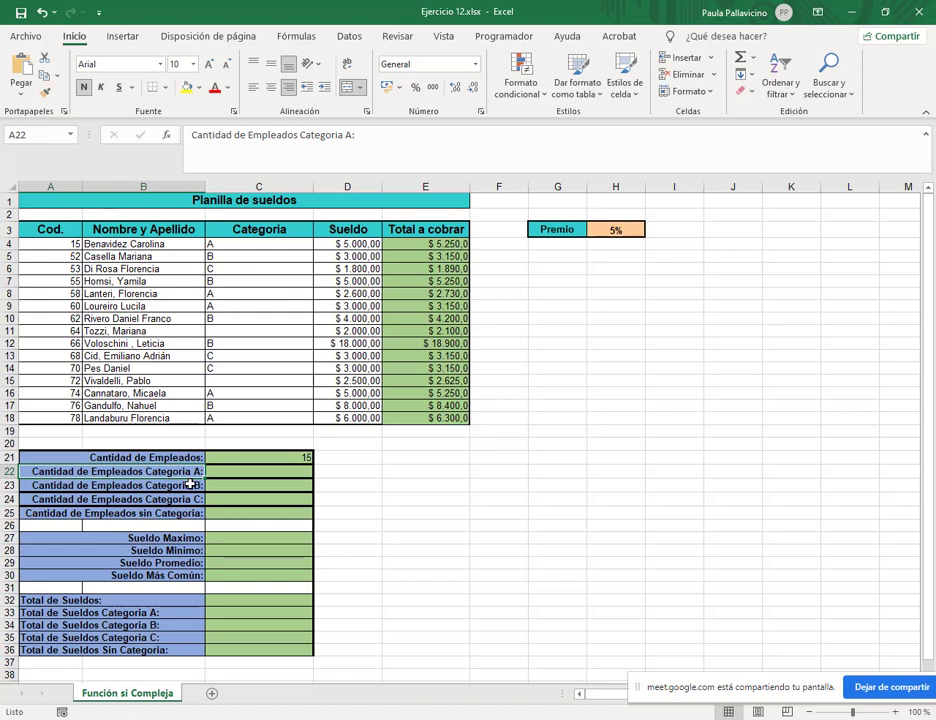
{"action": "key", "text": "Down"}
{"action": "key", "text": "Down"}
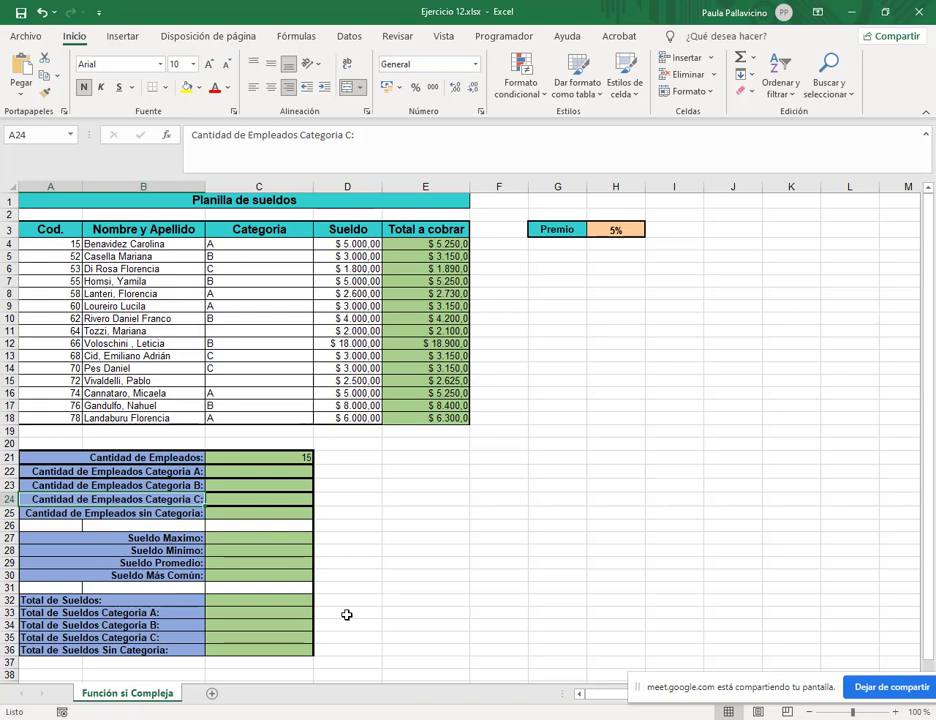
Step: Enter =CONTAR.SI(C4:C18;"A") in C22 to count the category A employees
{"action": "key", "text": "Up"}
{"action": "key", "text": "Up"}
{"action": "key", "text": "Down"}
{"action": "key", "text": "Down"}
{"action": "left_click", "coordinate": [238, 475]}
{"action": "left_click", "coordinate": [261, 150]}
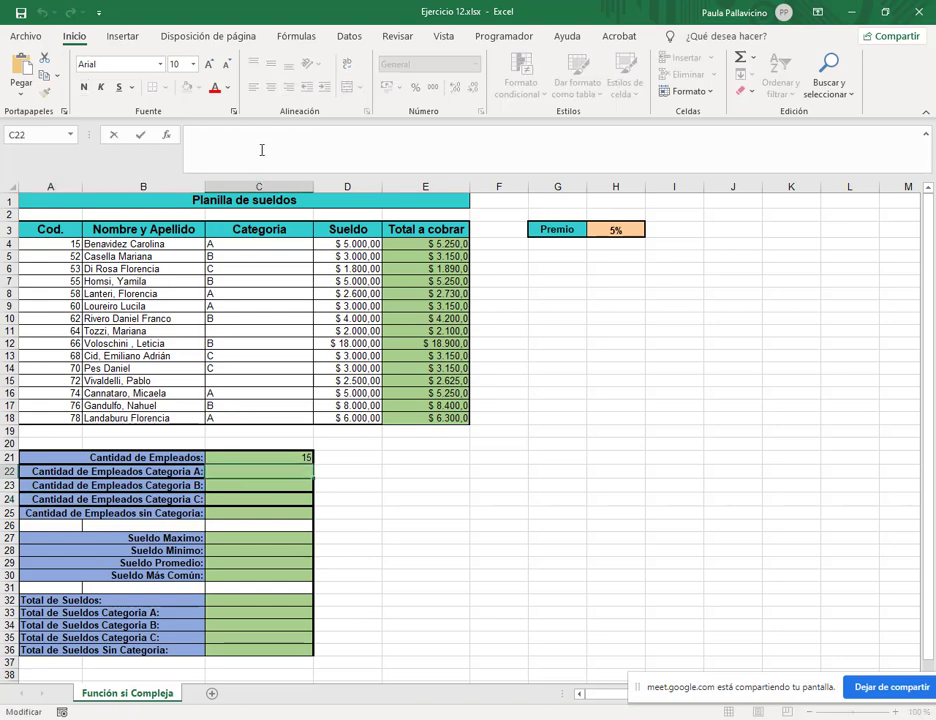
{"action": "type", "text": "=con"}
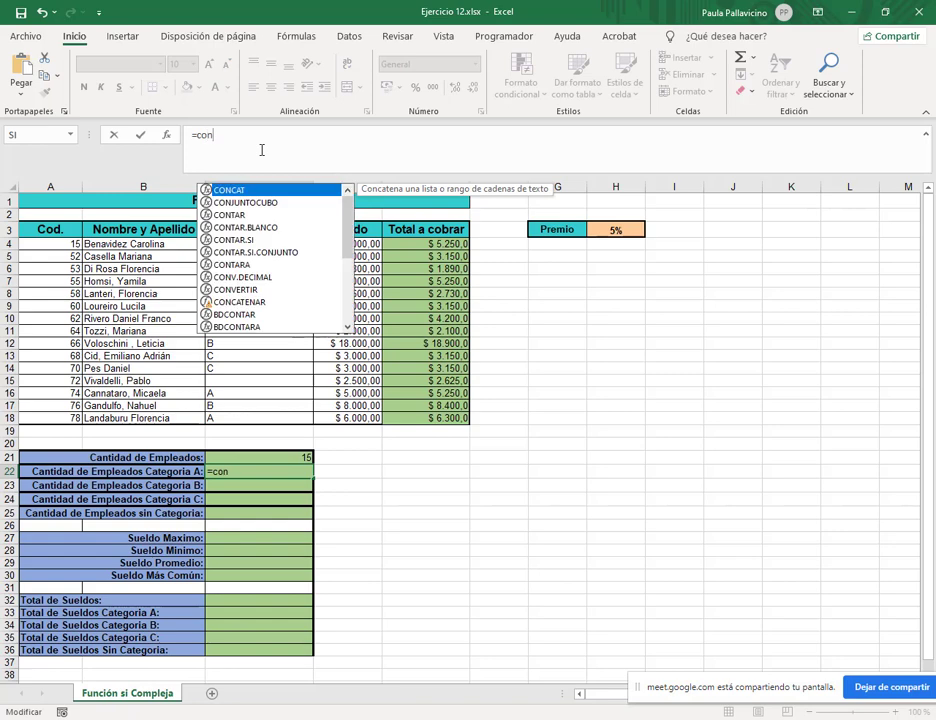
{"action": "type", "text": "tar"}
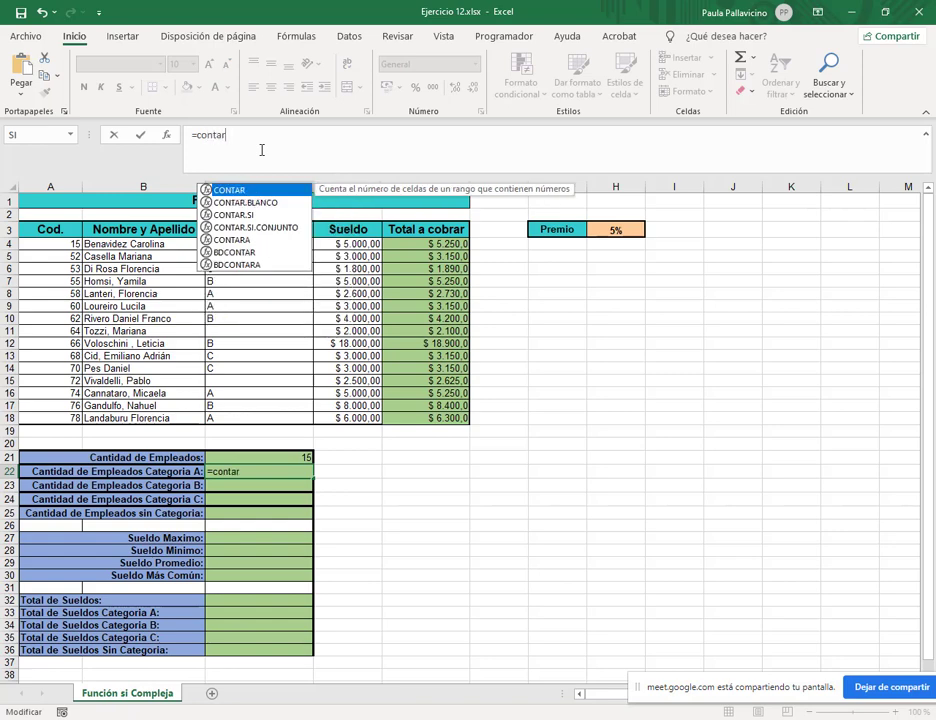
{"action": "type", "text": ".si("}
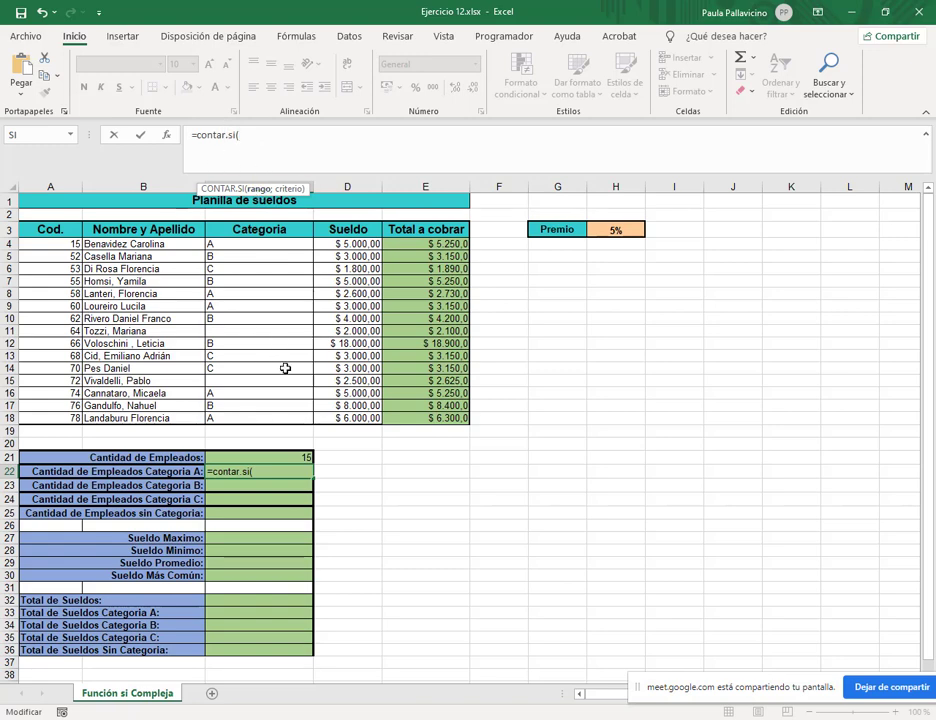
{"action": "left_click_drag", "start_coordinate": [276, 244], "coordinate": [276, 418]}
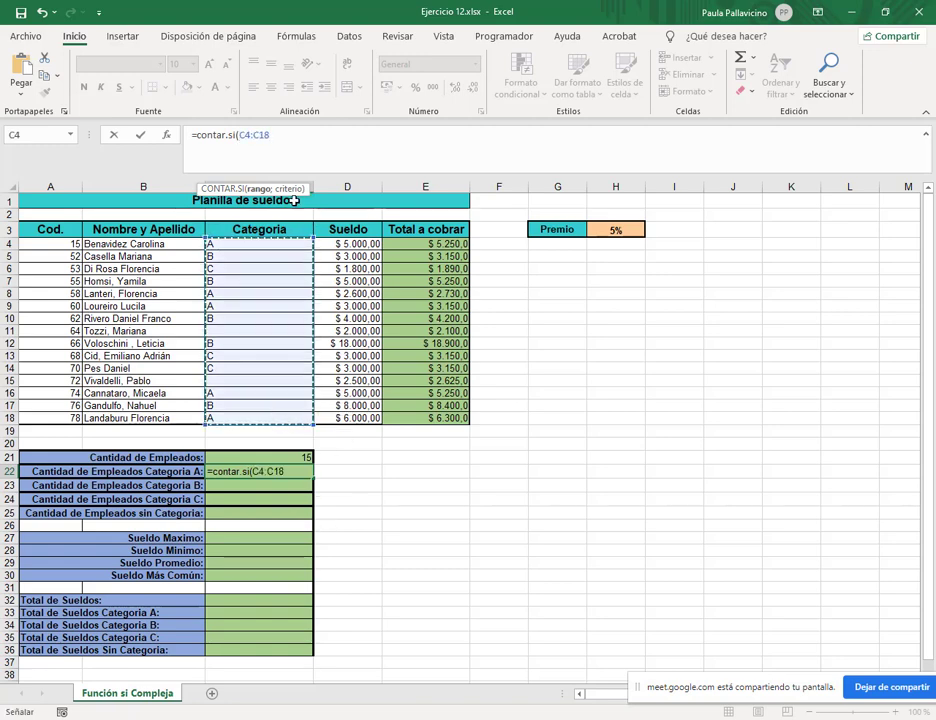
{"action": "type", "text": ";\"A"}
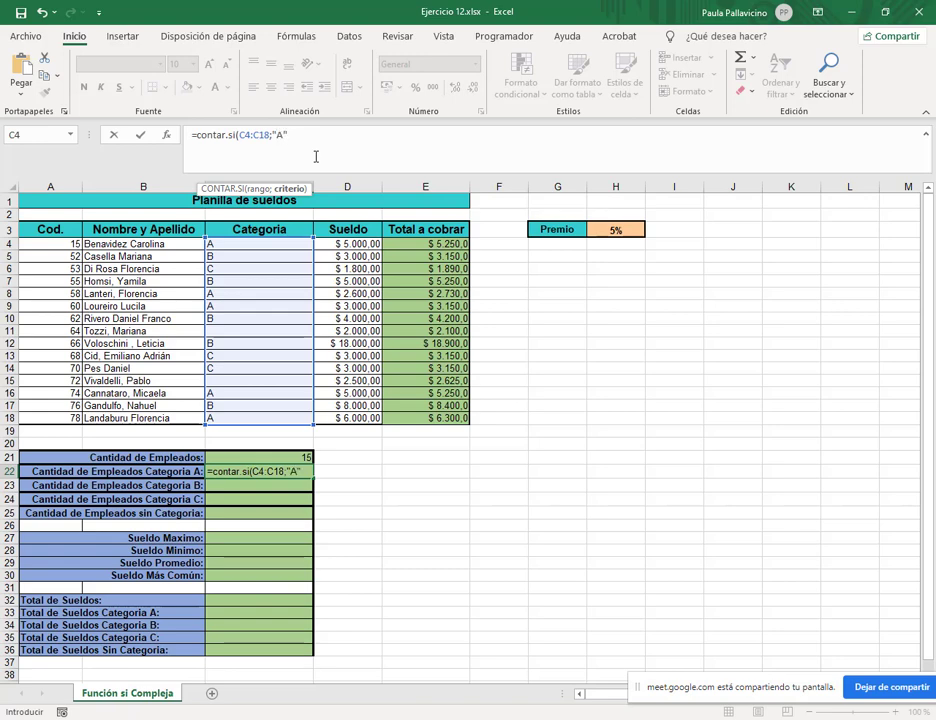
{"action": "type", "text": ")"}
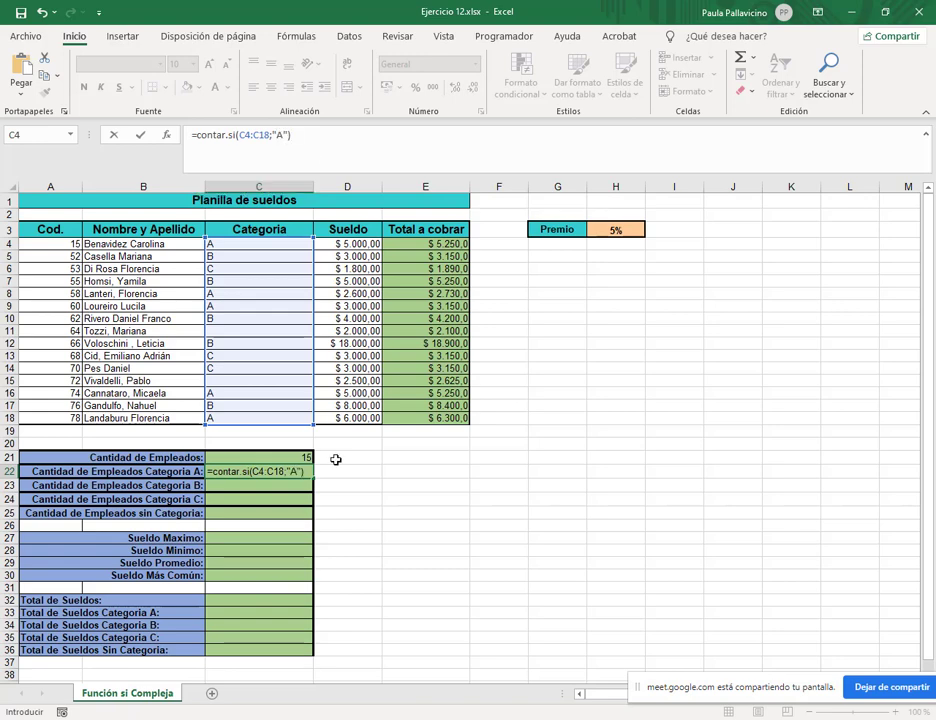
{"action": "key", "text": "Return"}
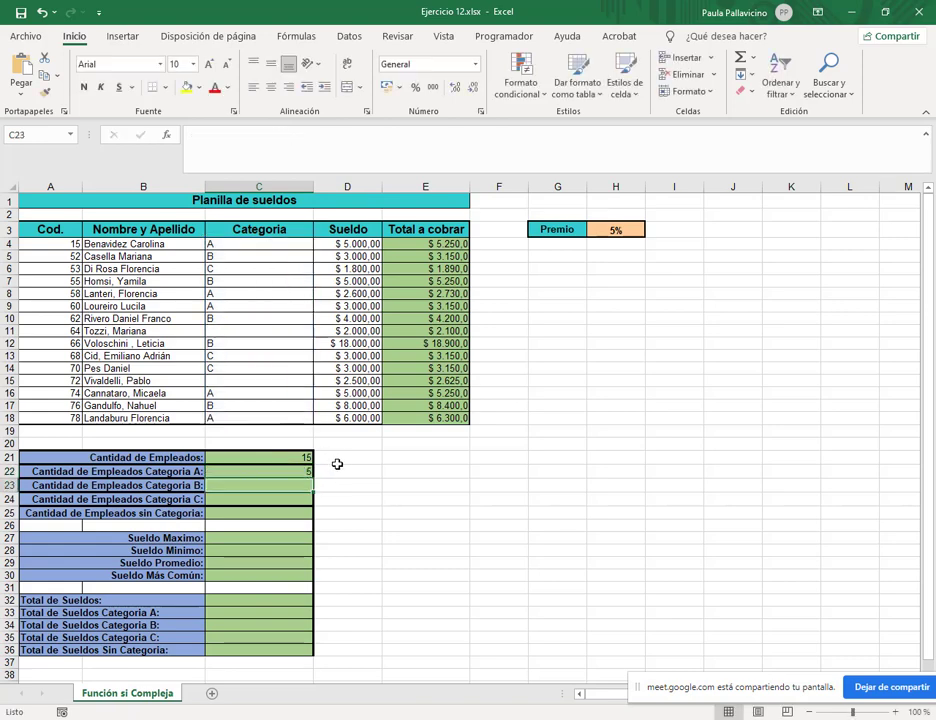
Step: Enter =CONTAR.SI(C4:C18;"B") in C23 to count the category B employees
{"action": "left_click", "coordinate": [286, 143]}
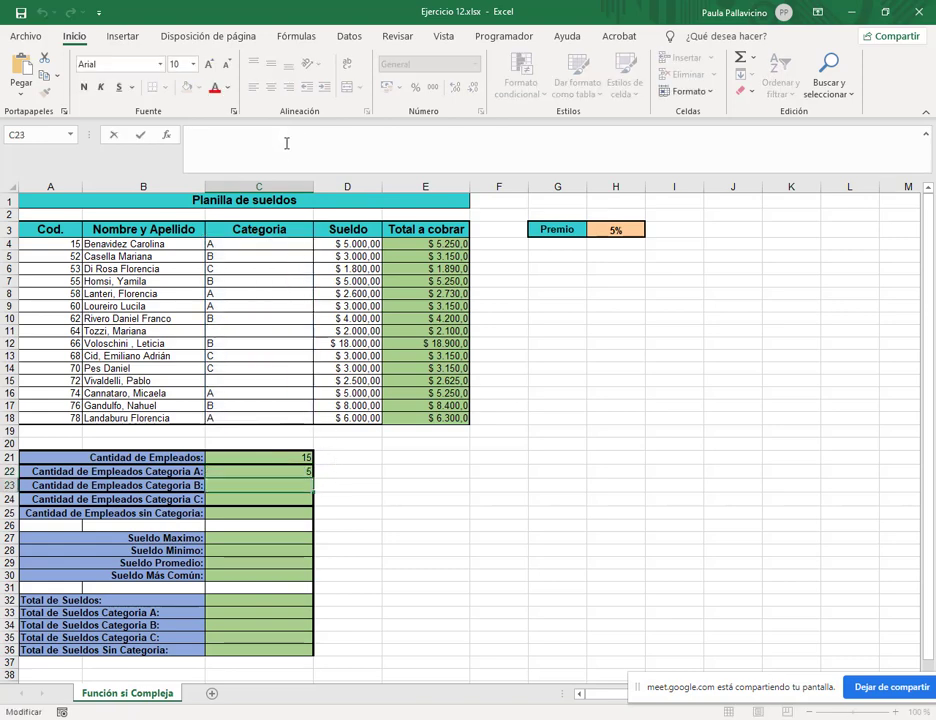
{"action": "type", "text": "=contar.si"}
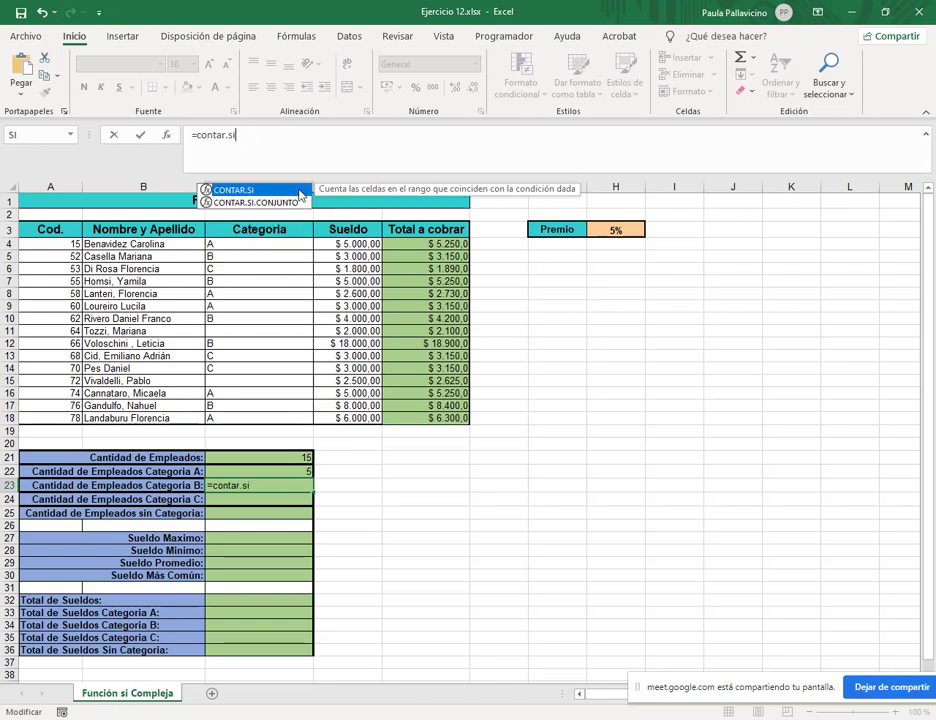
{"action": "double_click", "coordinate": [301, 190]}
{"action": "left_click_drag", "start_coordinate": [288, 244], "coordinate": [288, 418]}
{"action": "type", "text": ";\""}
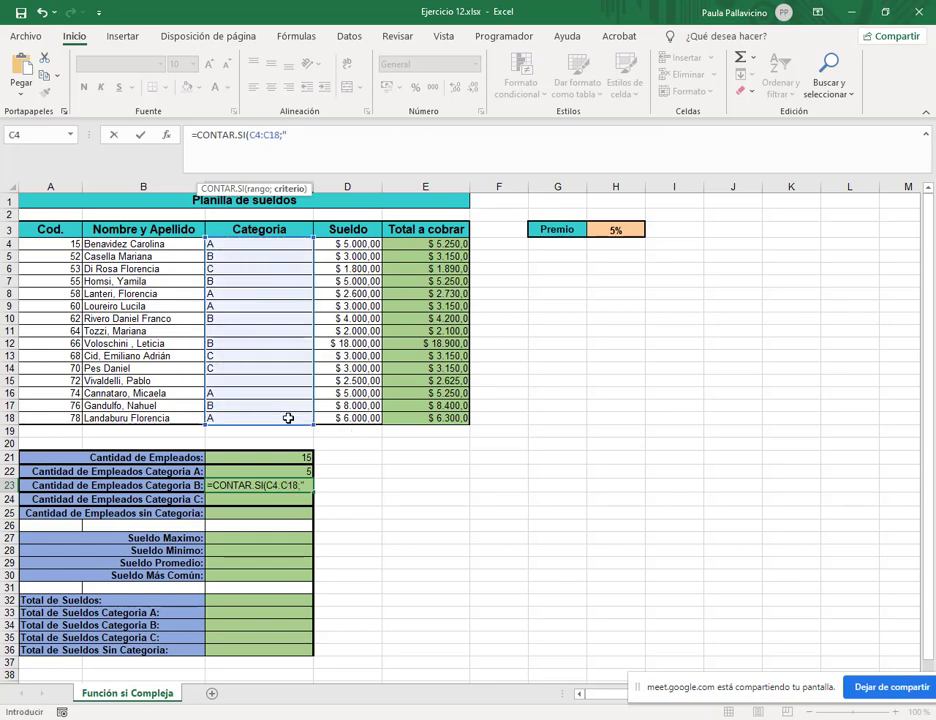
{"action": "type", "text": "B\""}
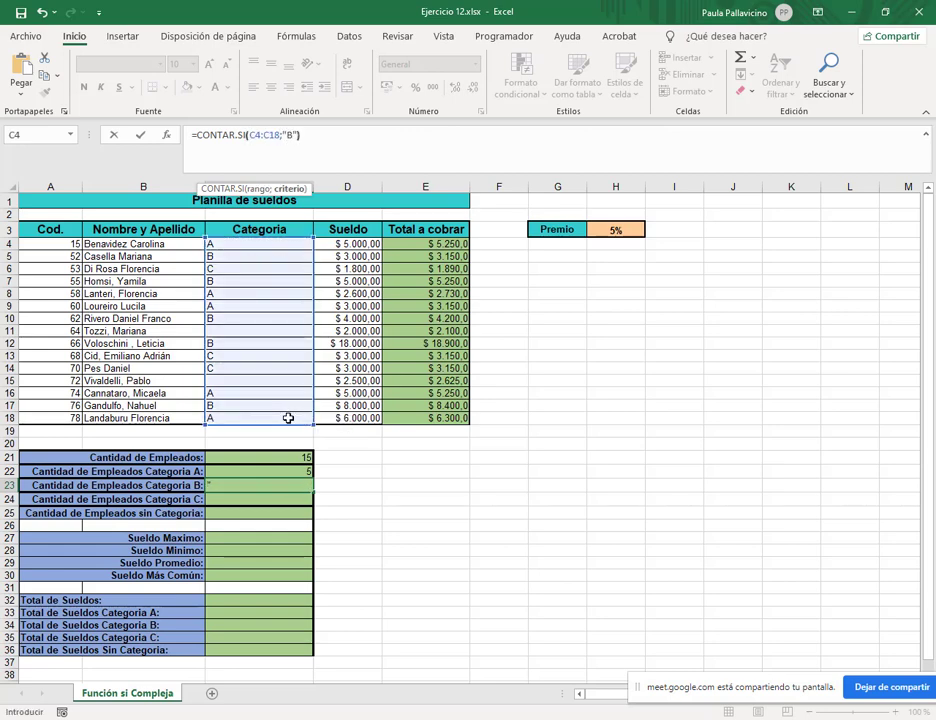
{"action": "type", "text": ")"}
{"action": "key", "text": "Return"}
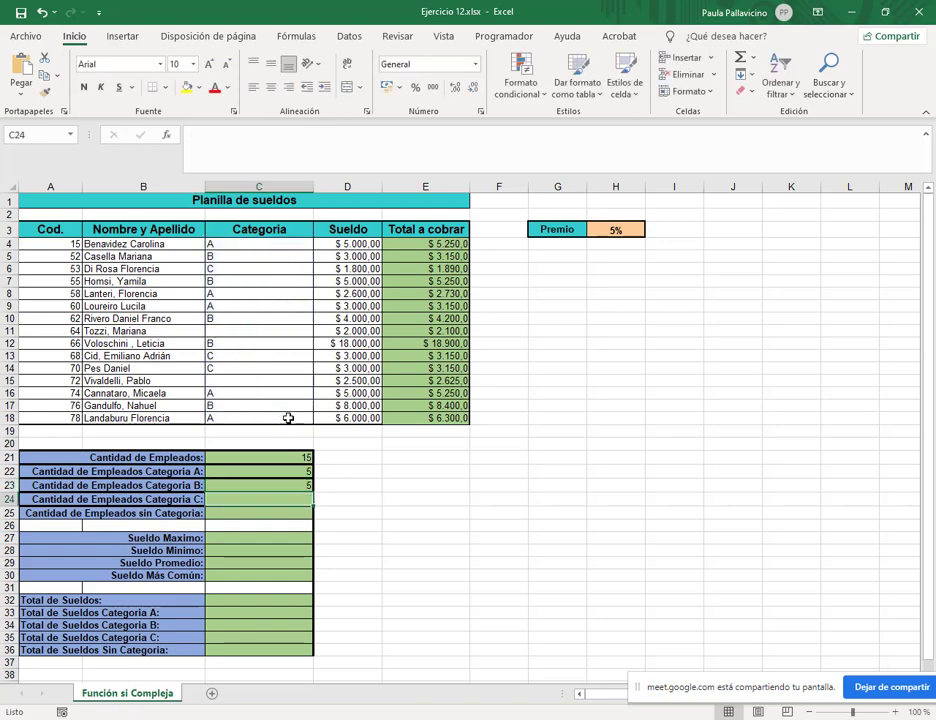
Step: Enter =CONTAR.SI(C4:C18;"C") in C24 to count the category C employees
{"action": "left_click", "coordinate": [337, 140]}
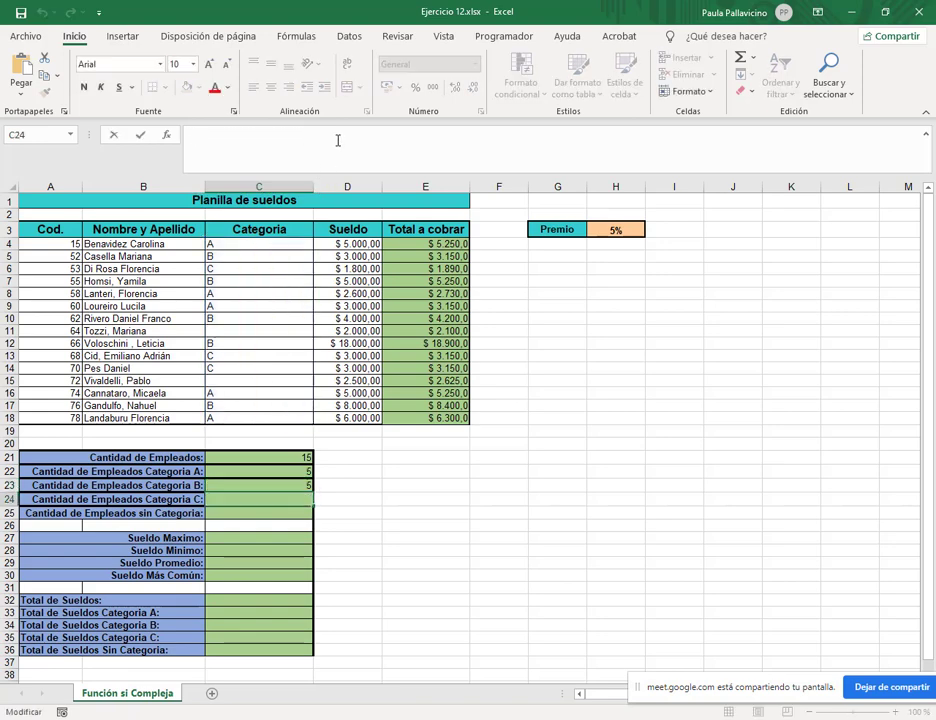
{"action": "type", "text": "=cont"}
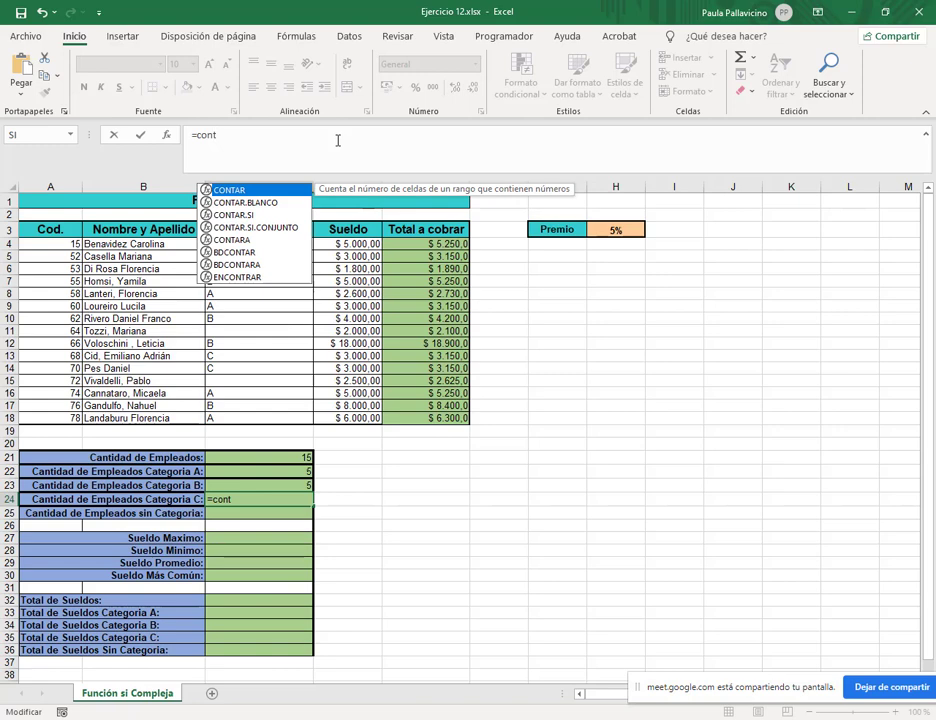
{"action": "type", "text": "ar."}
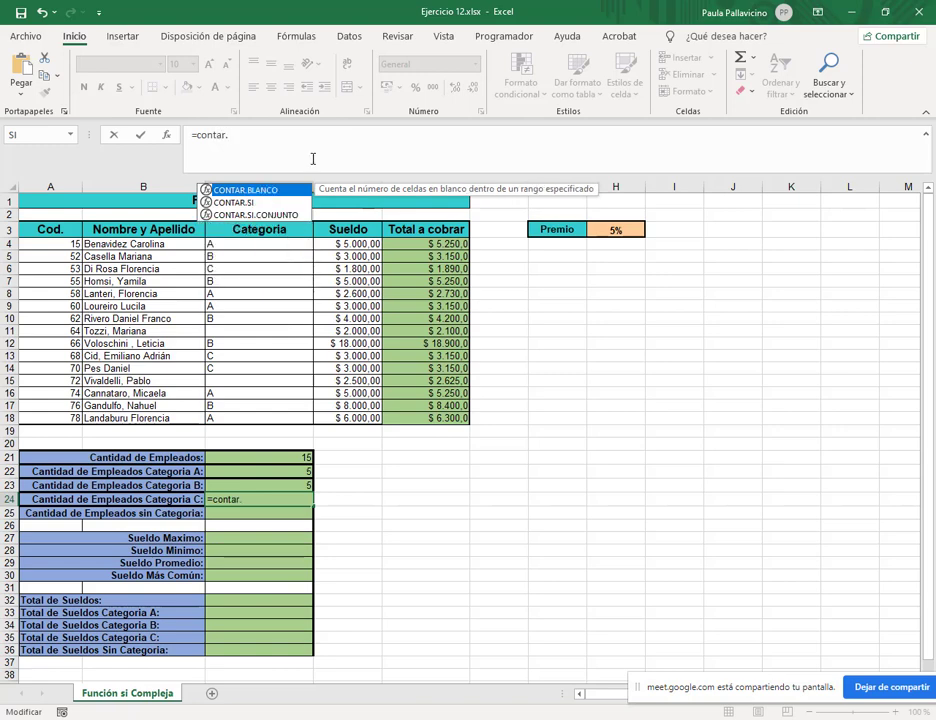
{"action": "double_click", "coordinate": [259, 205]}
{"action": "left_click_drag", "start_coordinate": [255, 243], "coordinate": [257, 418]}
{"action": "type", "text": ";\""}
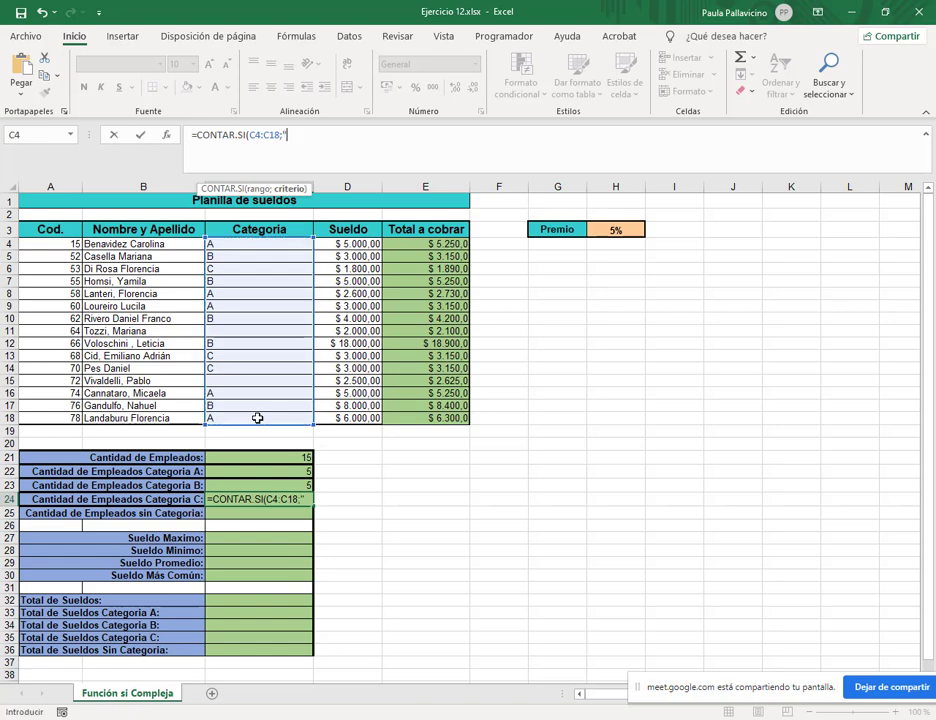
{"action": "type", "text": "C\")"}
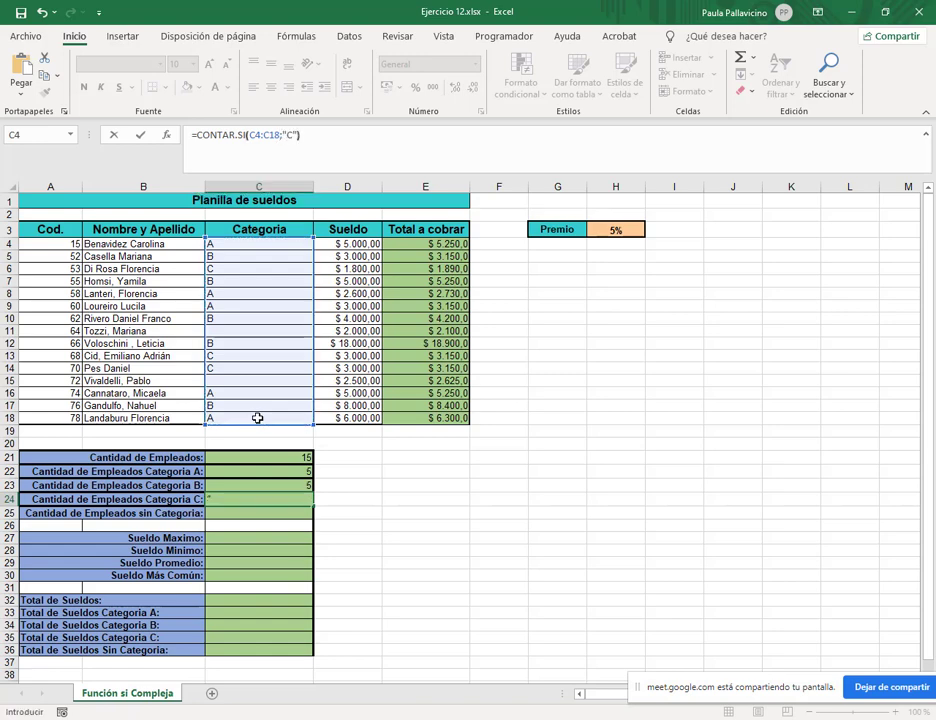
{"action": "key", "text": "Return"}
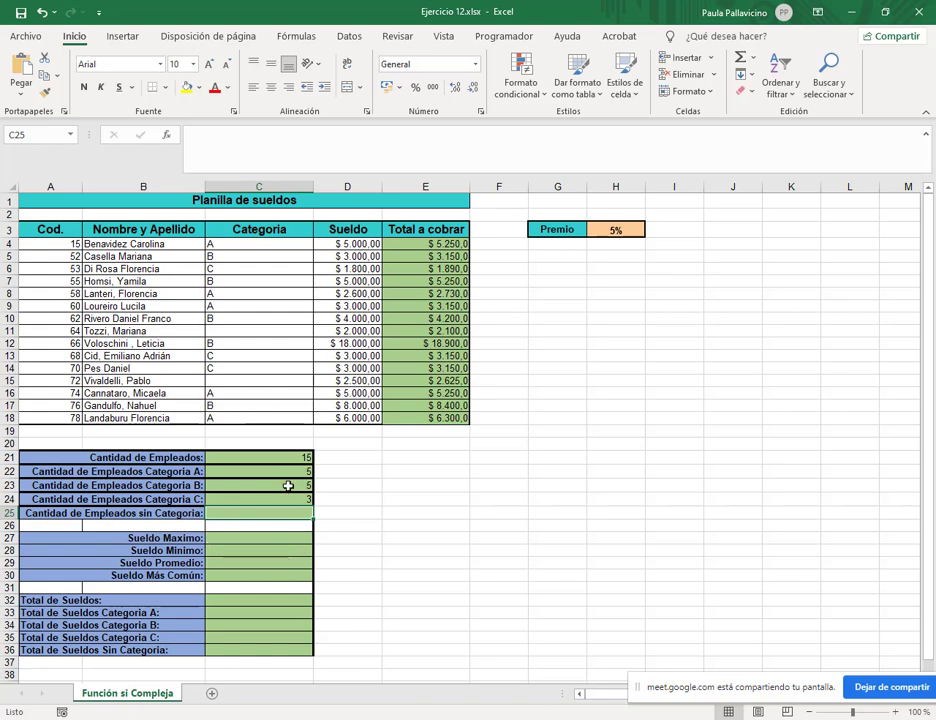
Step: Enter =CONTAR.BLANCO(C4:C18) in C25 to count the employees without a category
{"action": "left_click", "coordinate": [281, 160]}
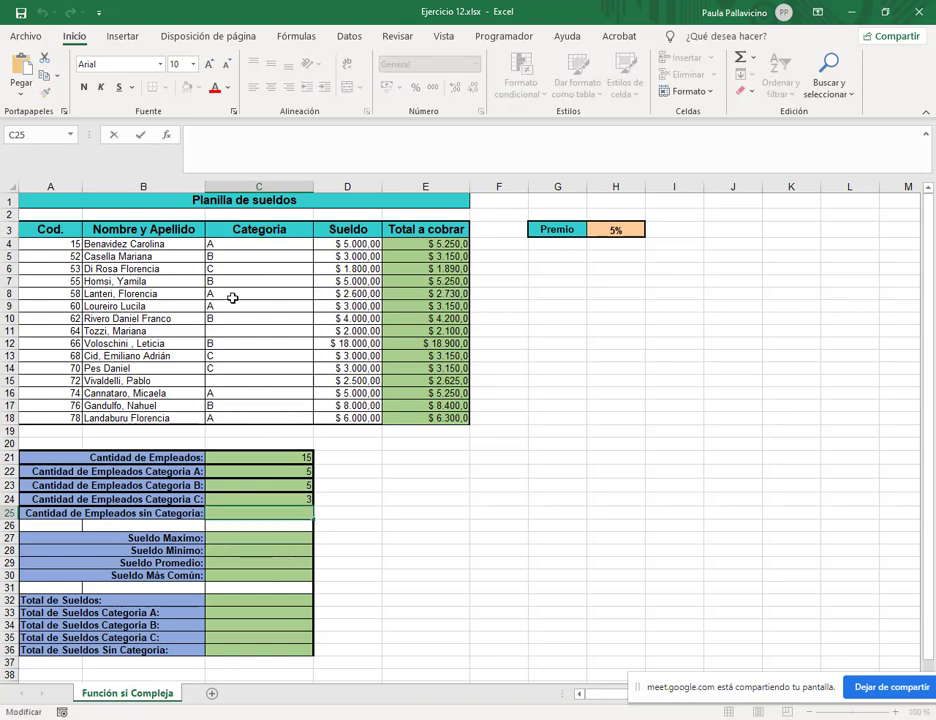
{"action": "type", "text": "=contar."}
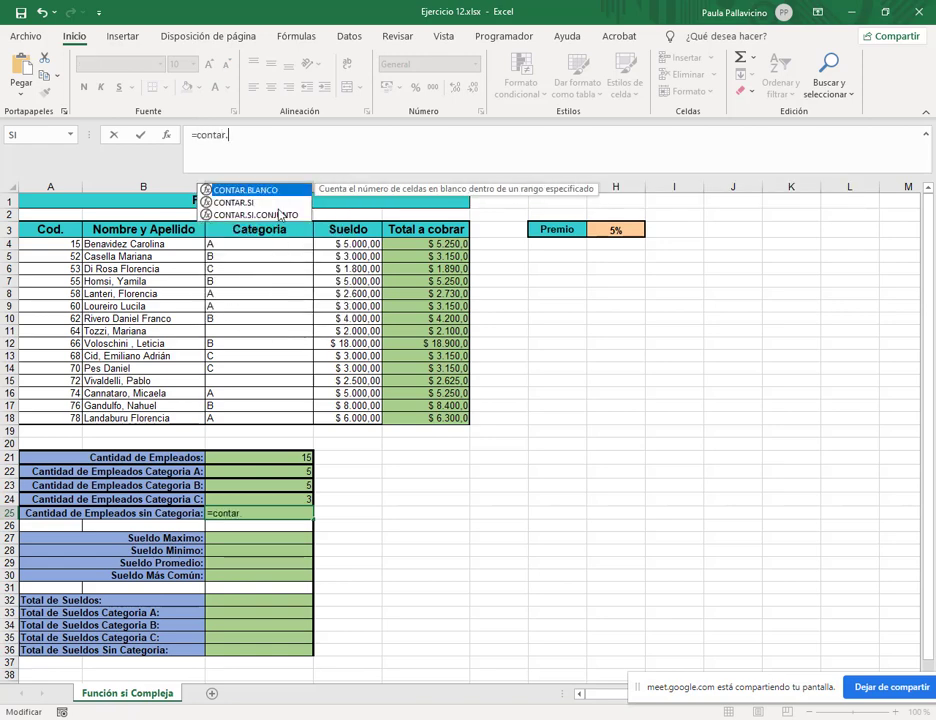
{"action": "double_click", "coordinate": [245, 190]}
{"action": "left_click_drag", "start_coordinate": [264, 245], "coordinate": [272, 418]}
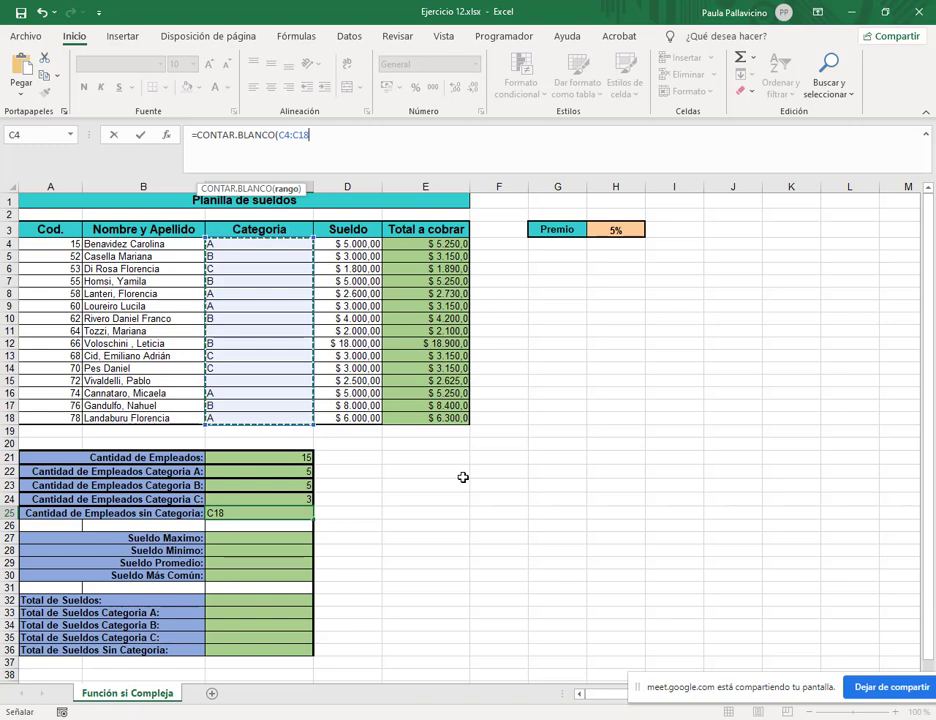
{"action": "type", "text": ")"}
{"action": "key", "text": "Return"}
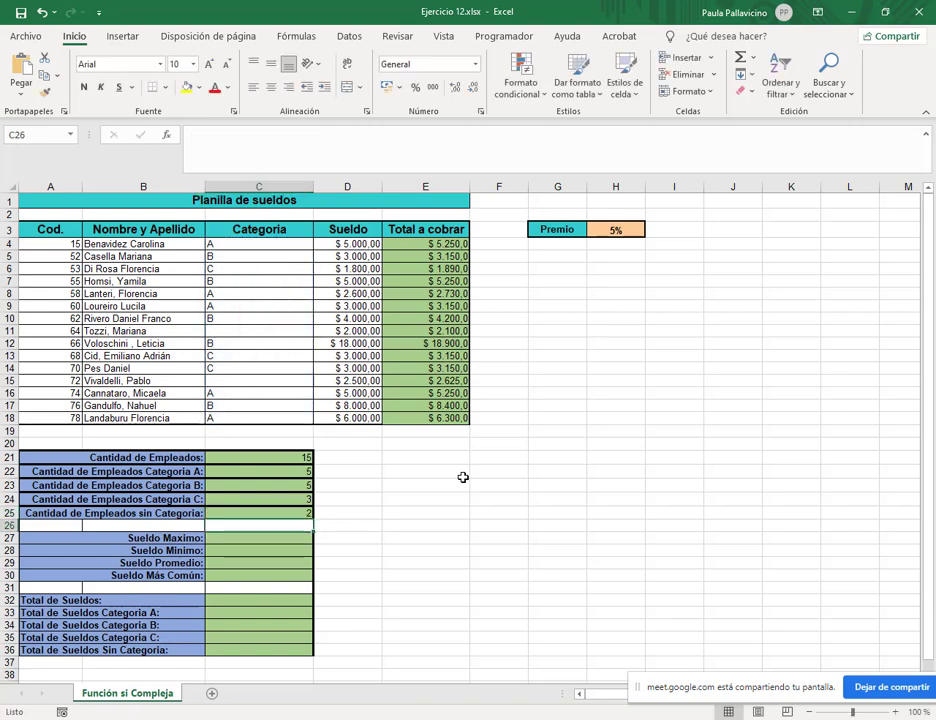
Step: Enter =MAX(D4:D18) in C27 for the Sueldo Maximo
{"action": "key", "text": "Down"}
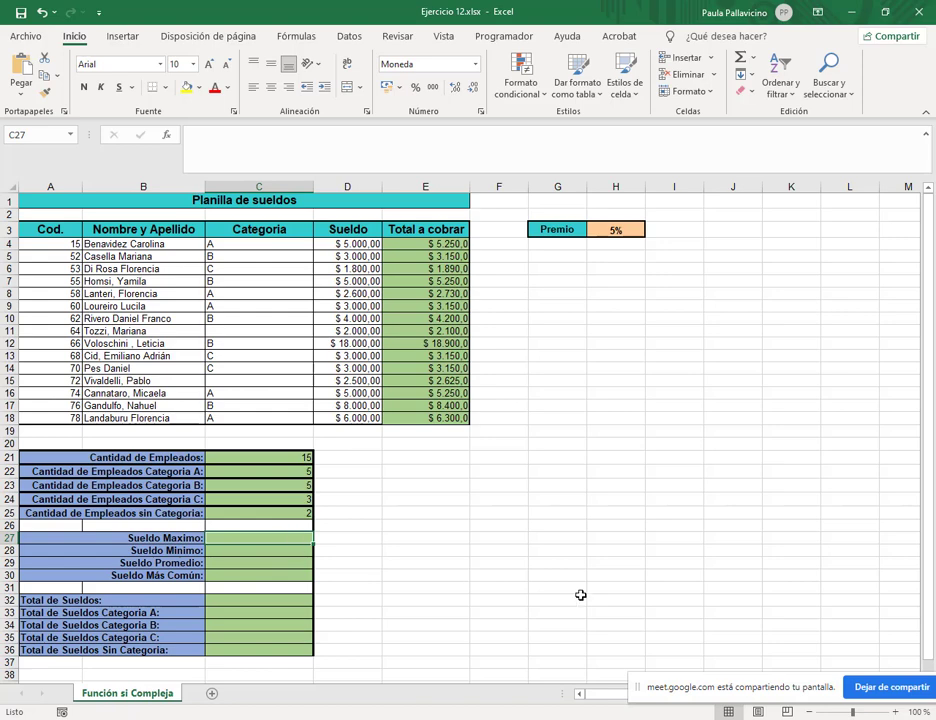
{"action": "left_click", "coordinate": [753, 59]}
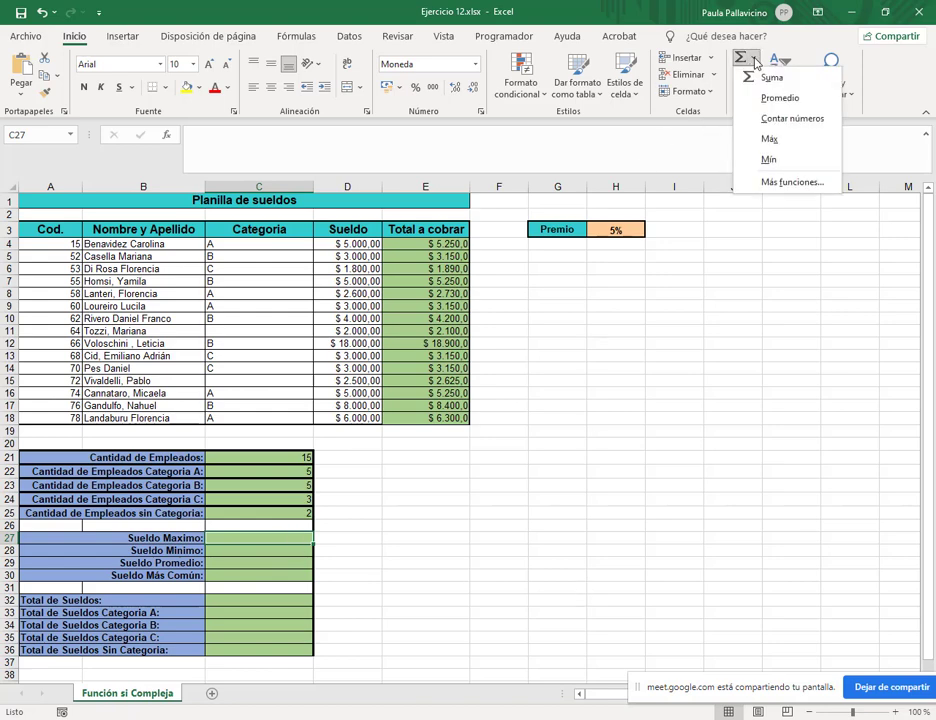
{"action": "left_click", "coordinate": [769, 139]}
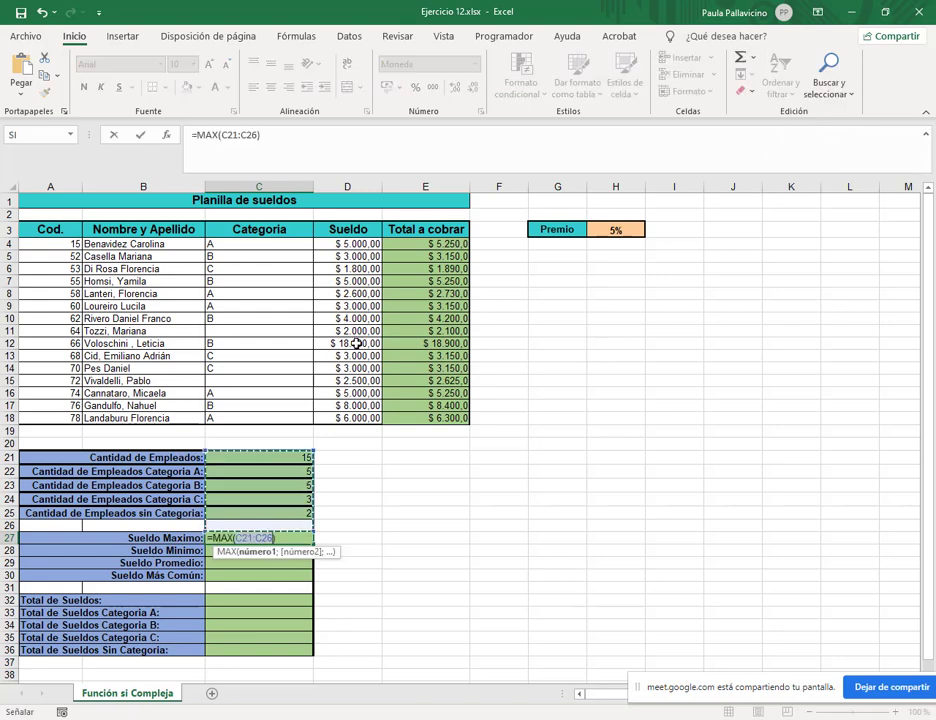
{"action": "left_click_drag", "start_coordinate": [354, 245], "coordinate": [358, 418]}
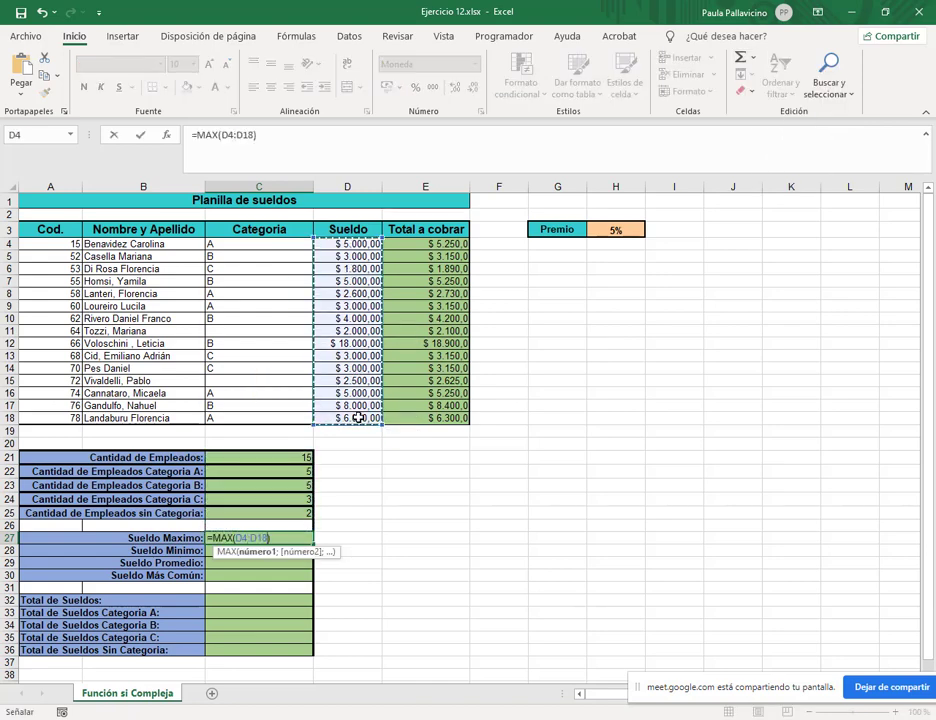
{"action": "key", "text": "Return"}
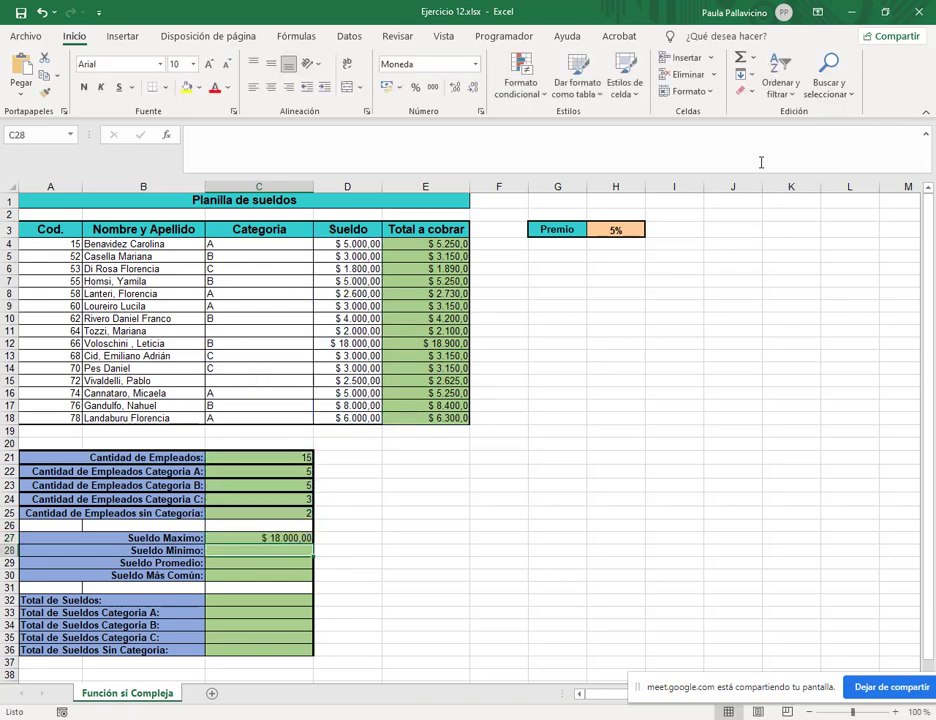
Step: Enter =MIN(D4:D18) in C28 for the Sueldo Minimo
{"action": "left_click", "coordinate": [755, 63]}
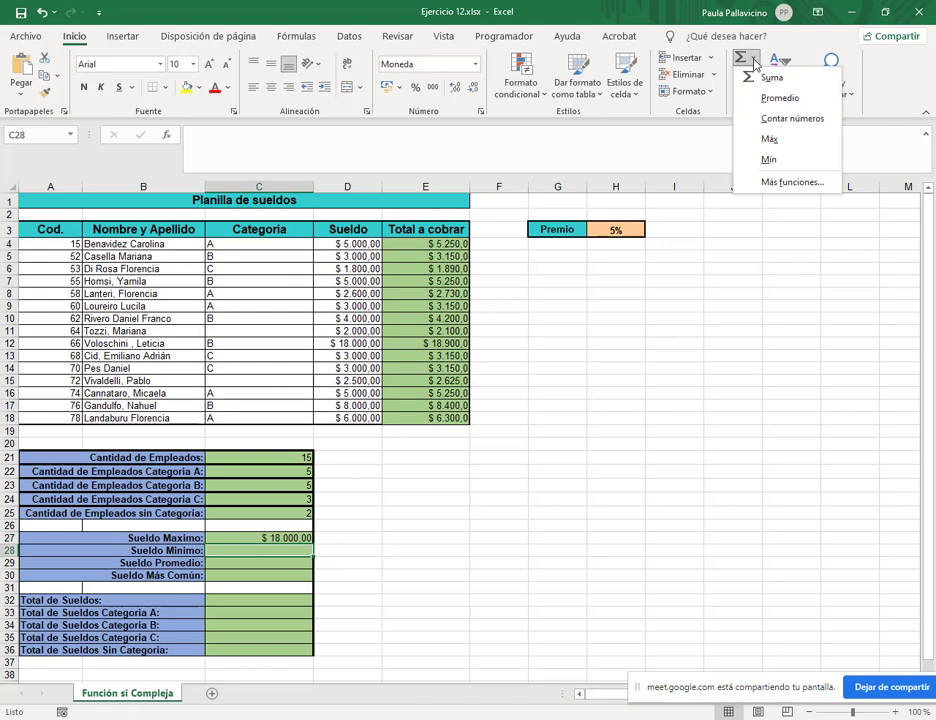
{"action": "left_click", "coordinate": [769, 160]}
{"action": "left_click_drag", "start_coordinate": [345, 244], "coordinate": [348, 430]}
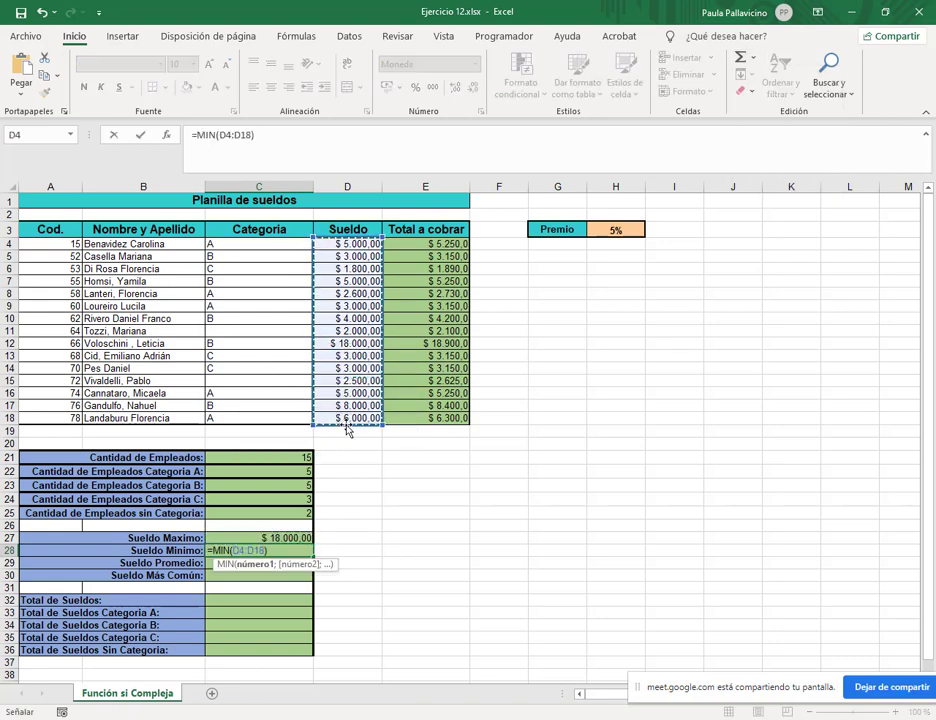
{"action": "key", "text": "Return"}
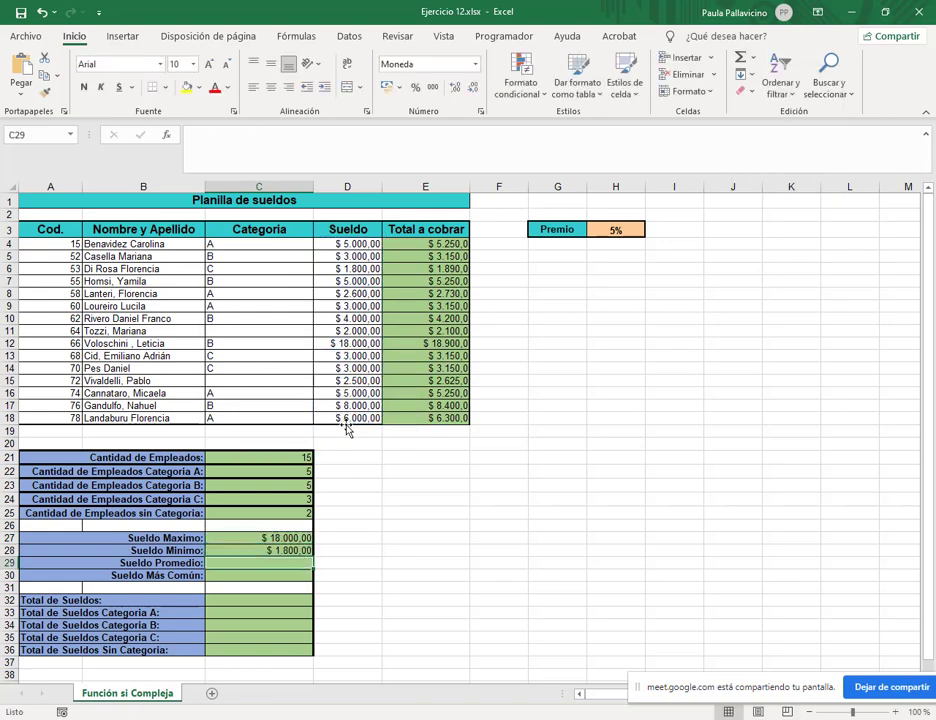
Step: Enter =PROMEDIO(D4:D18) in C29 for the Sueldo Promedio
{"action": "left_click", "coordinate": [755, 63]}
{"action": "left_click", "coordinate": [776, 96]}
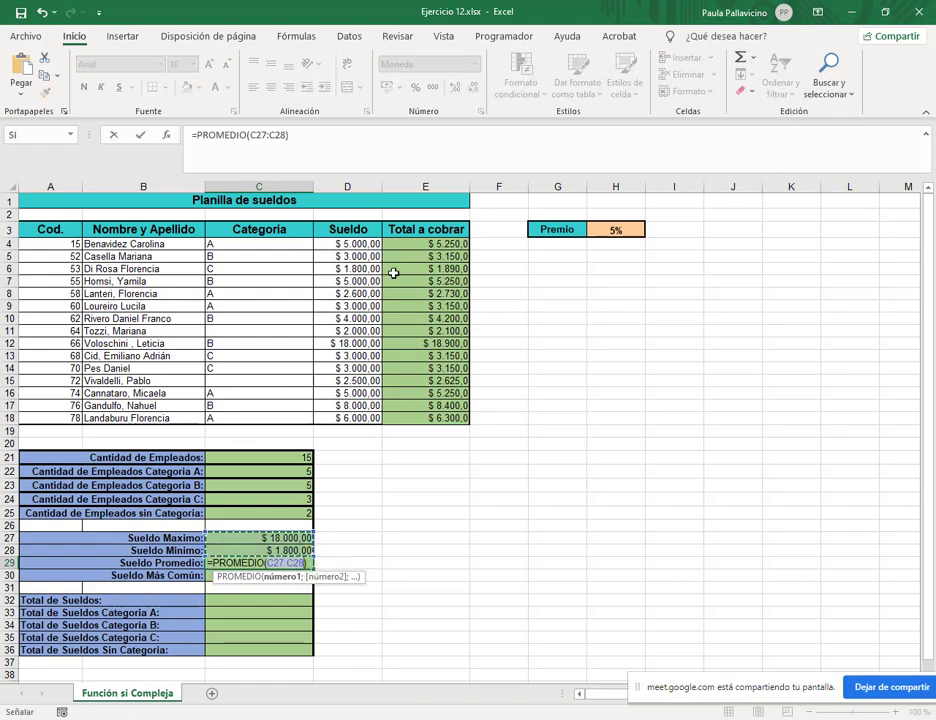
{"action": "left_click_drag", "start_coordinate": [371, 246], "coordinate": [370, 418]}
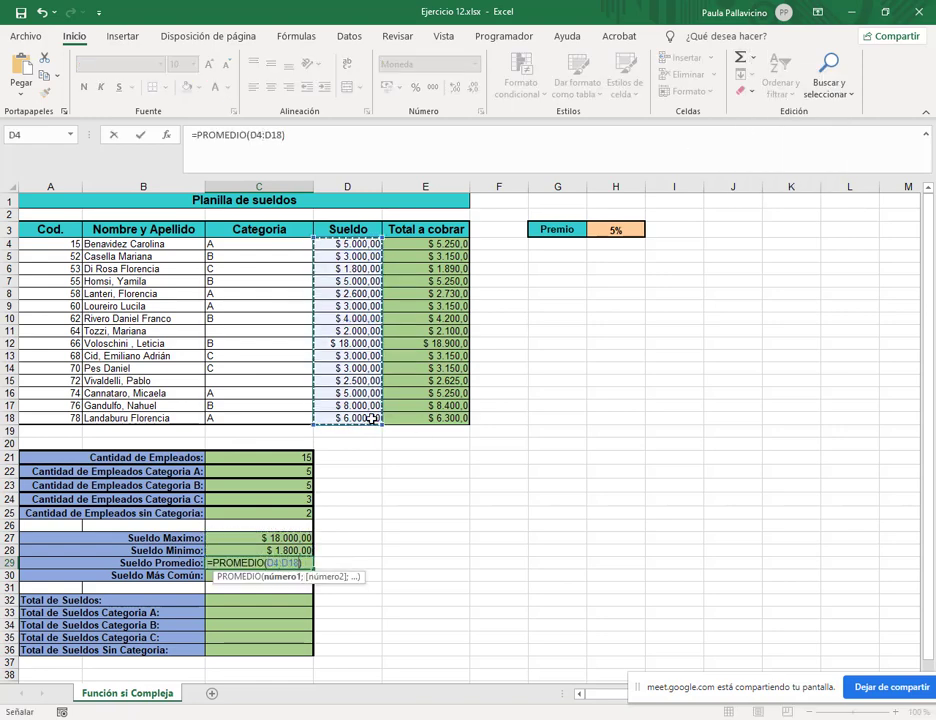
{"action": "key", "text": "Return"}
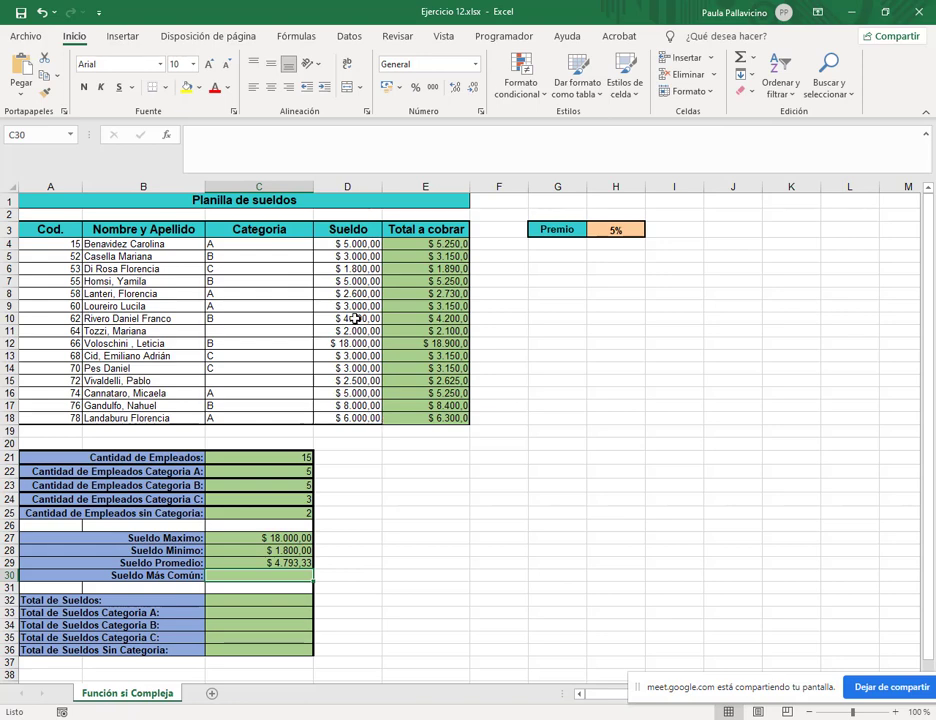
Step: Enter =MODA.UNO(D4:D18) in C30 for the Sueldo Más Común
{"action": "left_click", "coordinate": [376, 160]}
{"action": "type", "text": "=moda"}
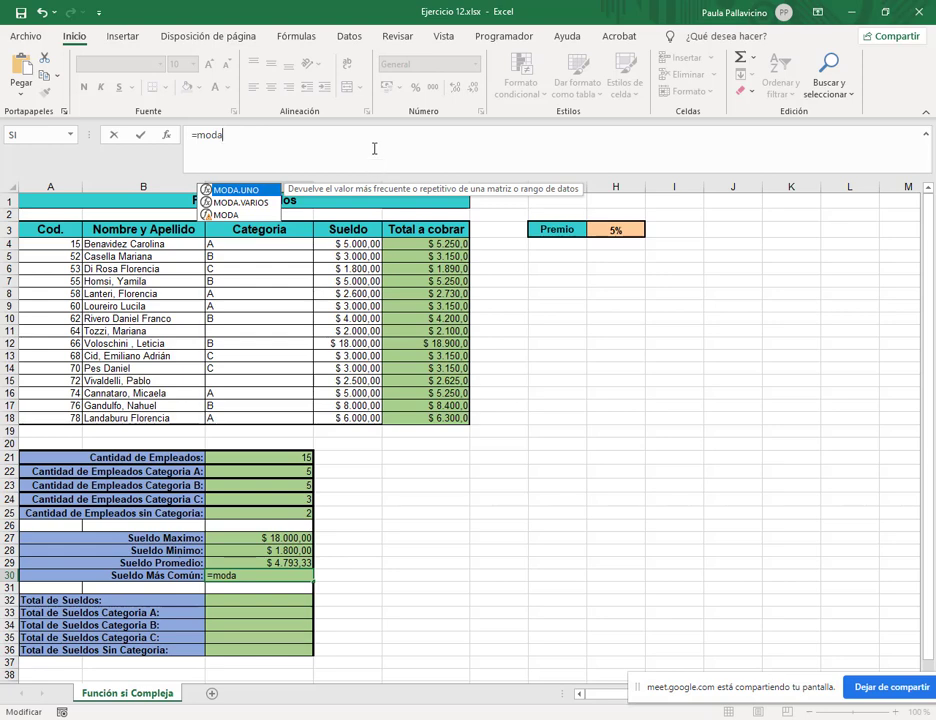
{"action": "key", "text": "Tab"}
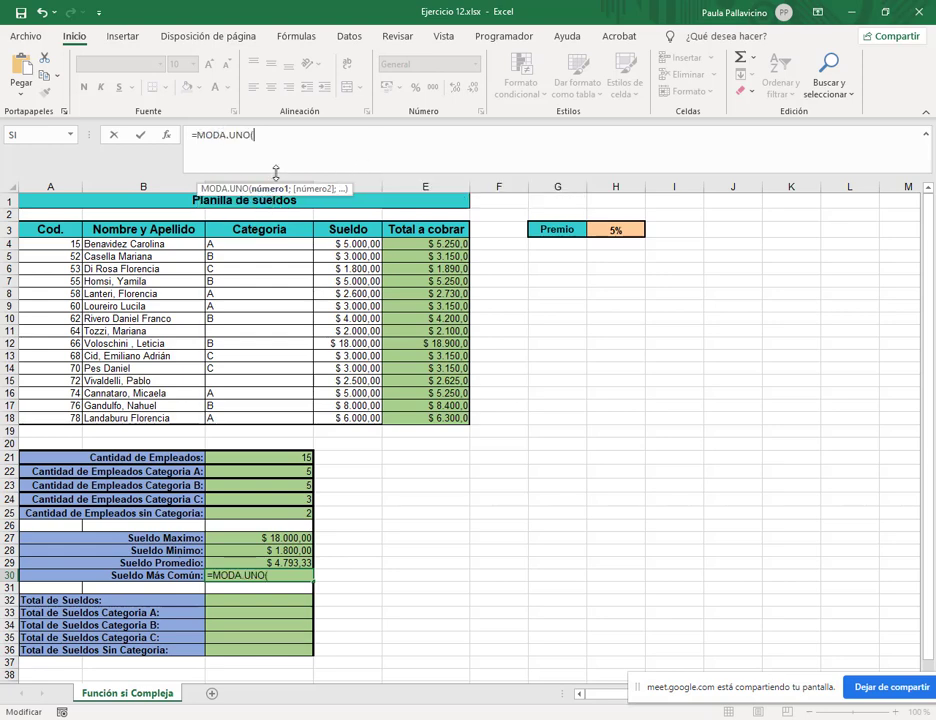
{"action": "left_click_drag", "start_coordinate": [353, 243], "coordinate": [376, 418]}
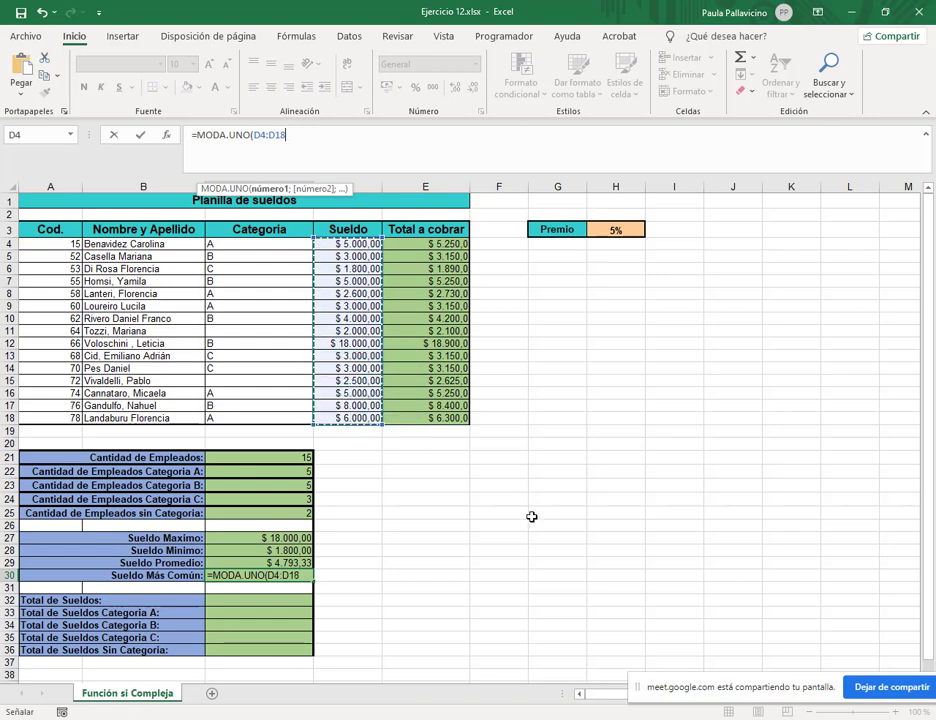
{"action": "type", "text": ")"}
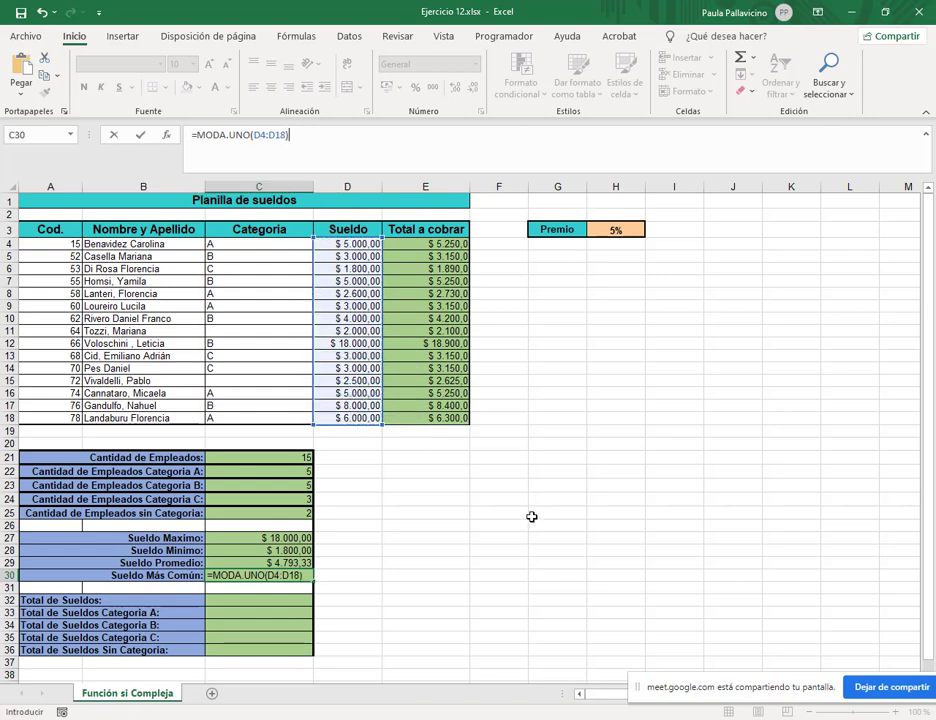
{"action": "key", "text": "Return"}
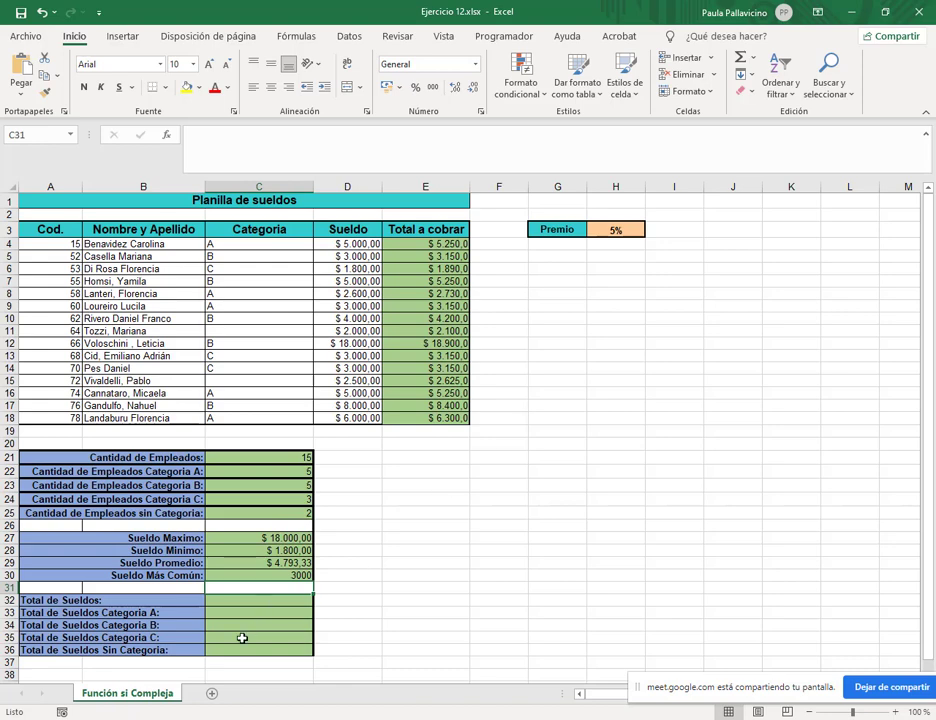
Step: Apply the Contabilidad number format with the $ symbol to C30 and check the repeated salaries in the Sueldo column
{"action": "left_click", "coordinate": [255, 576]}
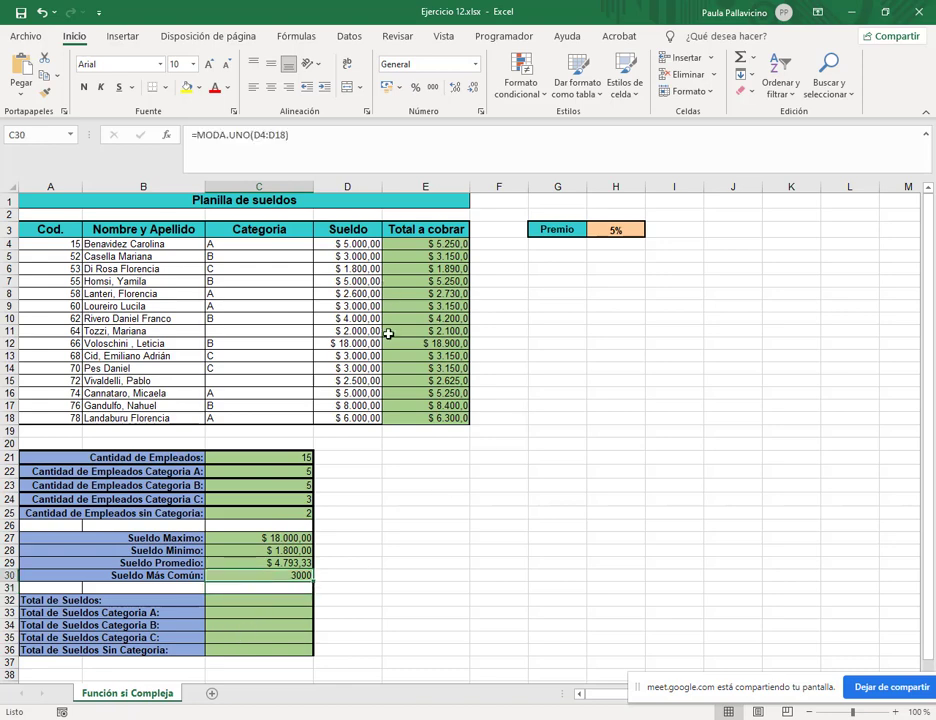
{"action": "left_click", "coordinate": [399, 88]}
{"action": "left_click", "coordinate": [425, 127]}
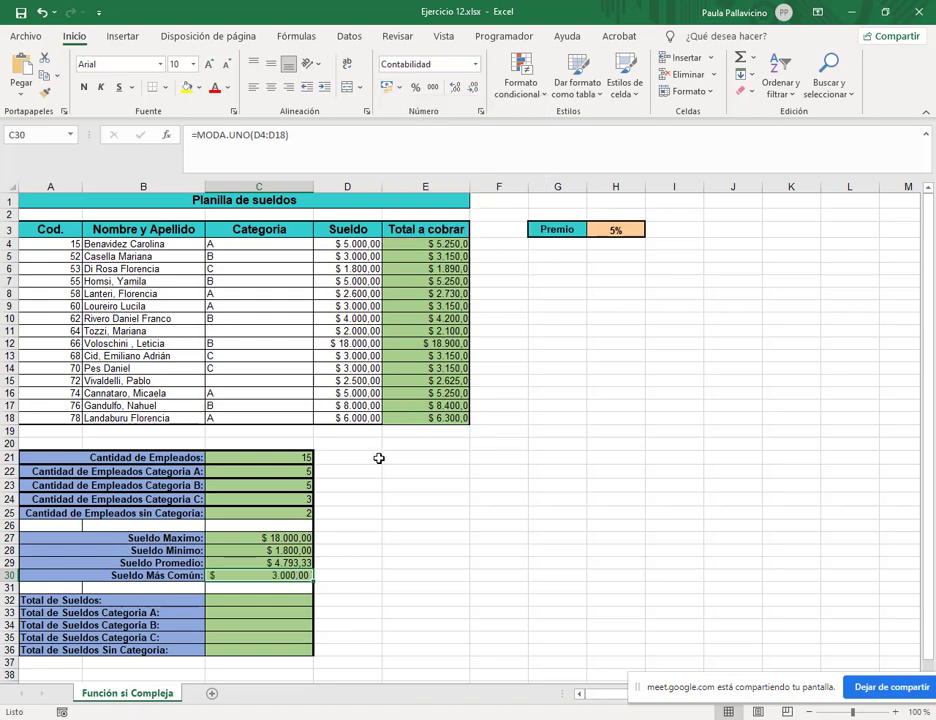
{"action": "left_click_drag", "start_coordinate": [369, 357], "coordinate": [372, 368]}
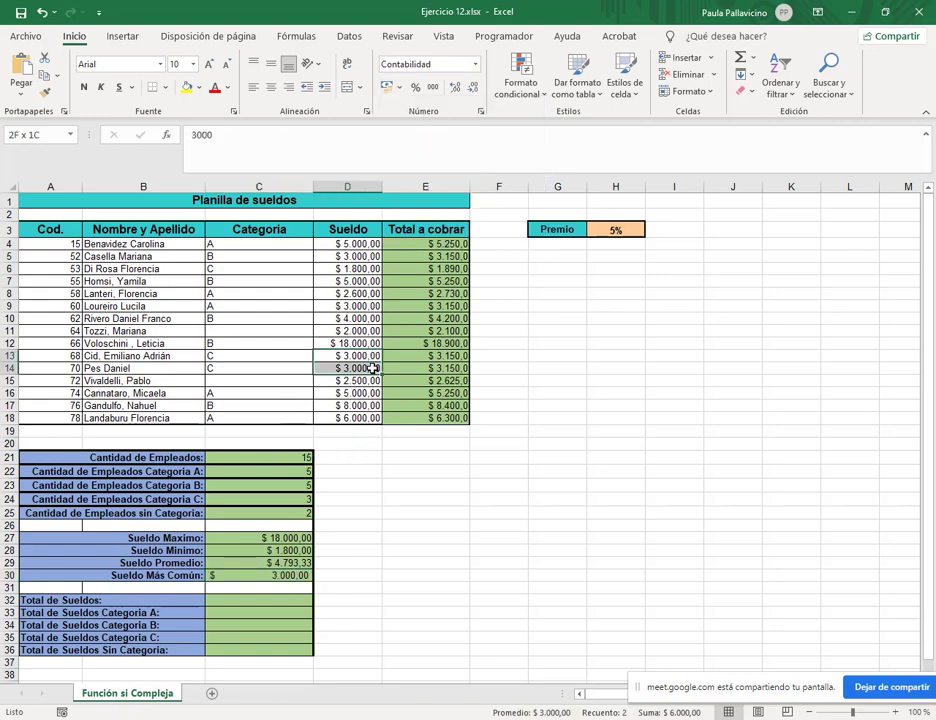
{"action": "left_click", "coordinate": [366, 256]}
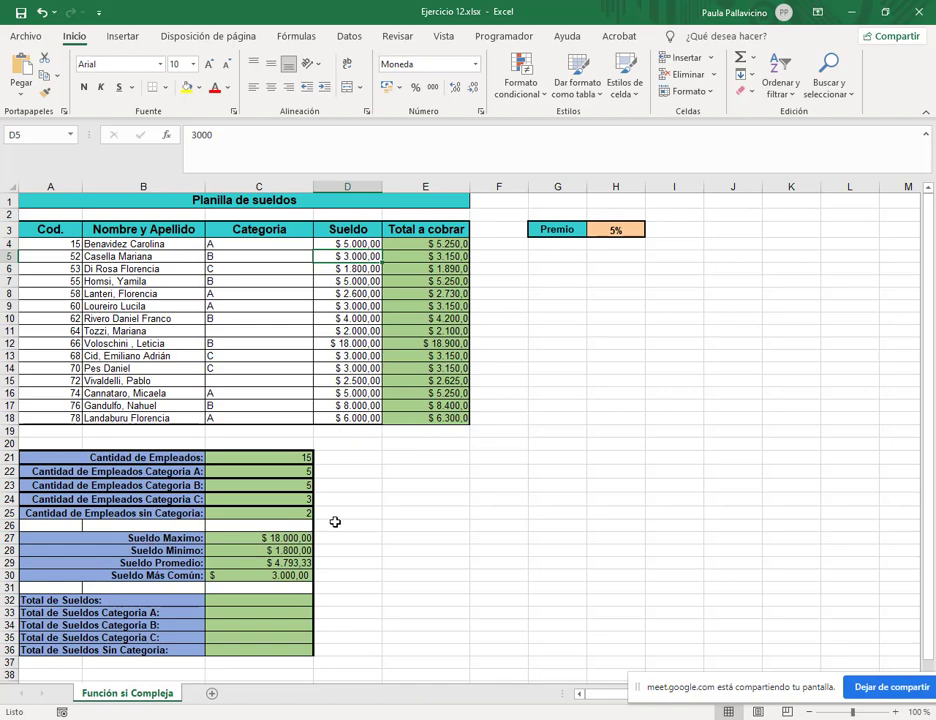
Step: Change the C30 formula from MODA.UNO to the older MODA function, giving =MODA(D4:D18)
{"action": "scroll", "coordinate": [431, 525], "scroll_direction": "down", "scroll_amount": 2}
{"action": "scroll", "coordinate": [431, 525], "scroll_direction": "down", "scroll_amount": 1}
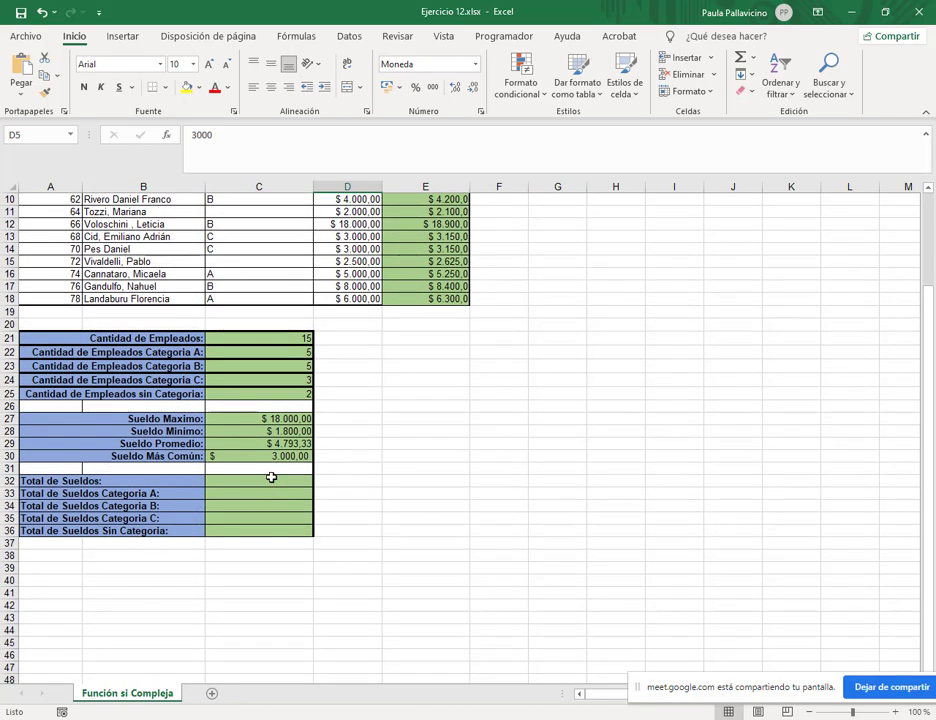
{"action": "left_click", "coordinate": [271, 470]}
{"action": "left_click", "coordinate": [272, 458]}
{"action": "left_click", "coordinate": [311, 138]}
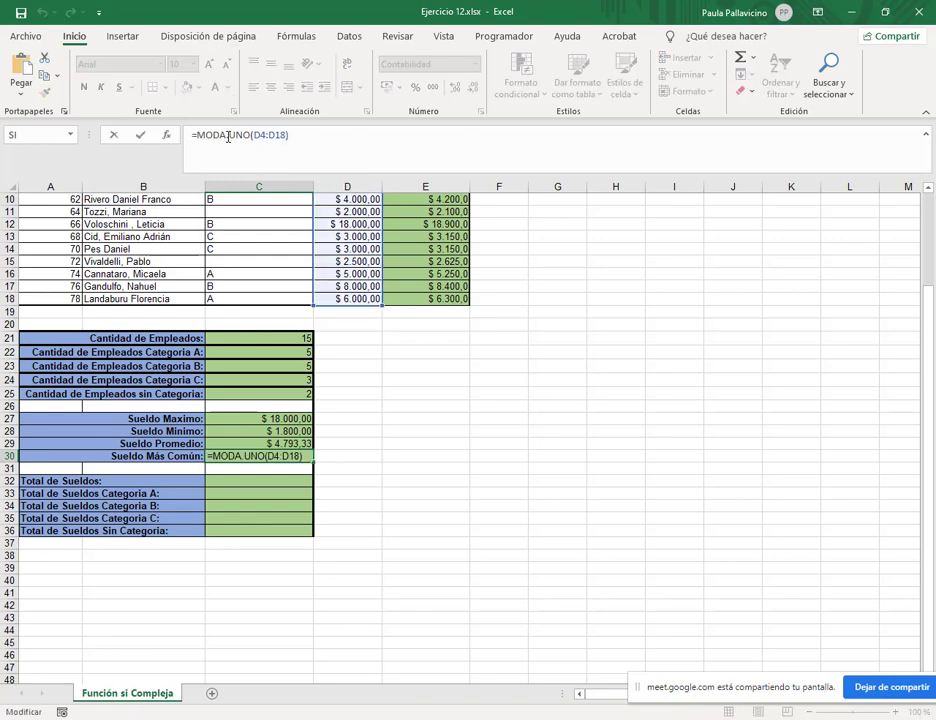
{"action": "left_click_drag", "start_coordinate": [228, 137], "coordinate": [241, 135]}
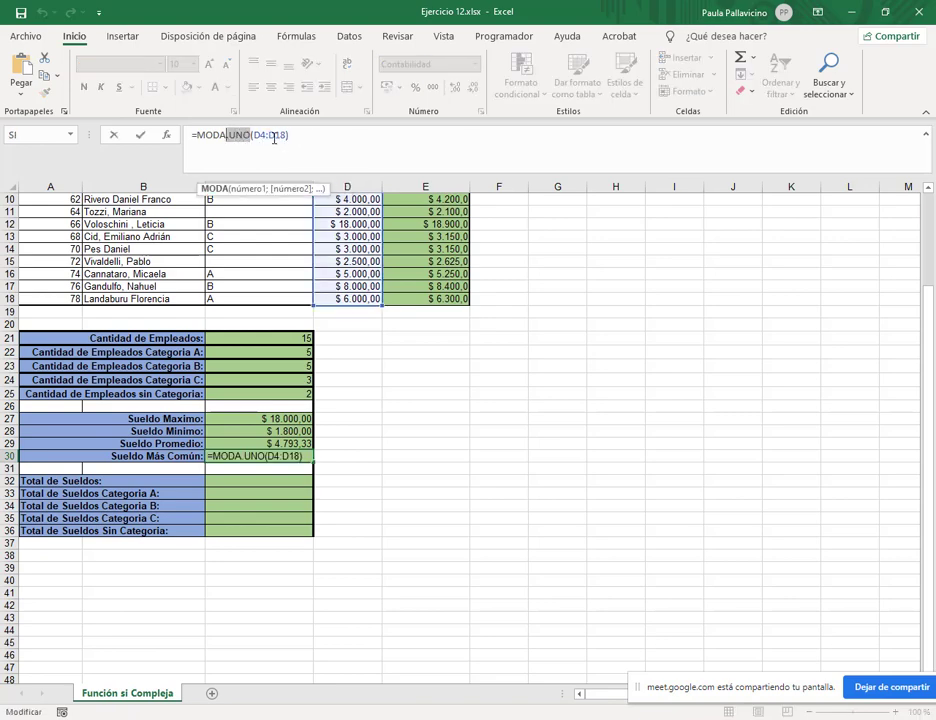
{"action": "key", "text": "BackSpace"}
{"action": "key", "text": "BackSpace"}
{"action": "key", "text": "Return"}
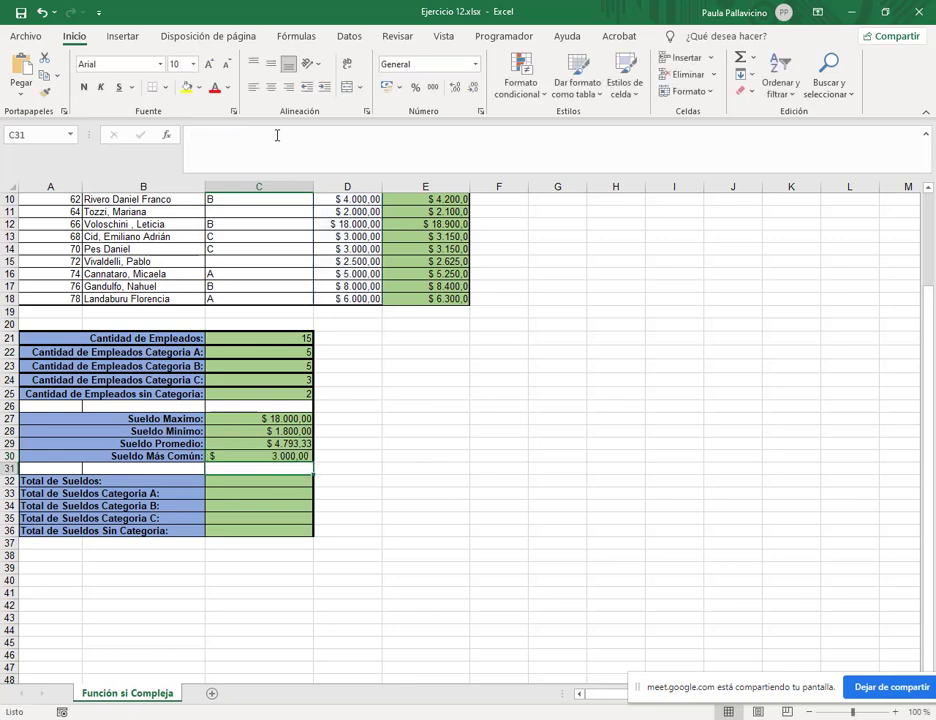
{"action": "key", "text": "Up"}
{"action": "left_click", "coordinate": [275, 135]}
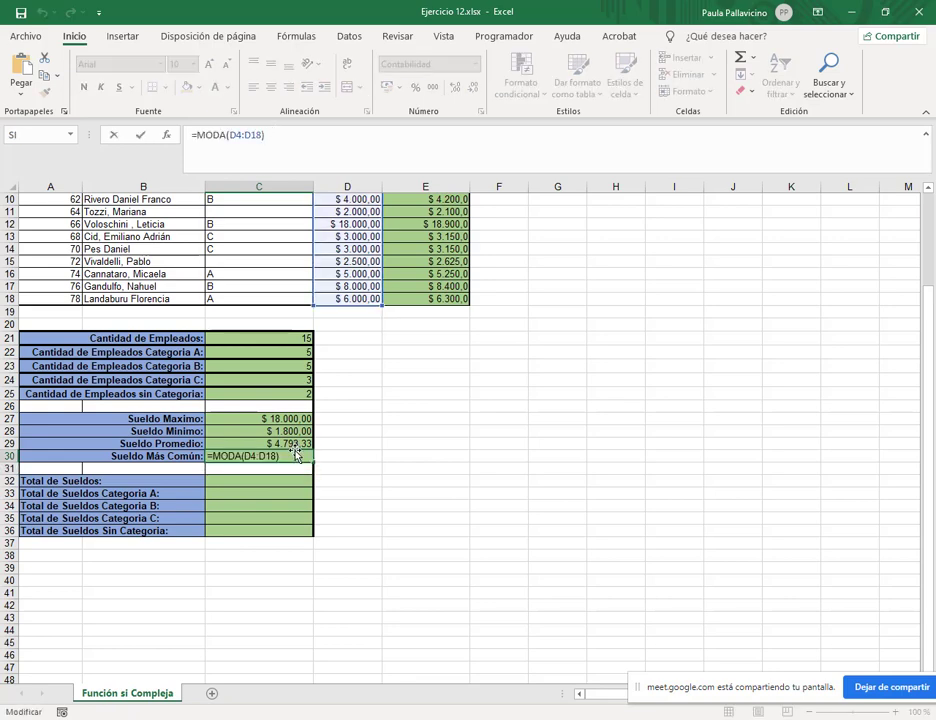
{"action": "key", "text": "Escape"}
Step: Compare the suggested MODA functions for C30 and re-enter the Sueldo Más Común formula as =MODA.UNO(D4:D18)
{"action": "type", "text": "=moda"}
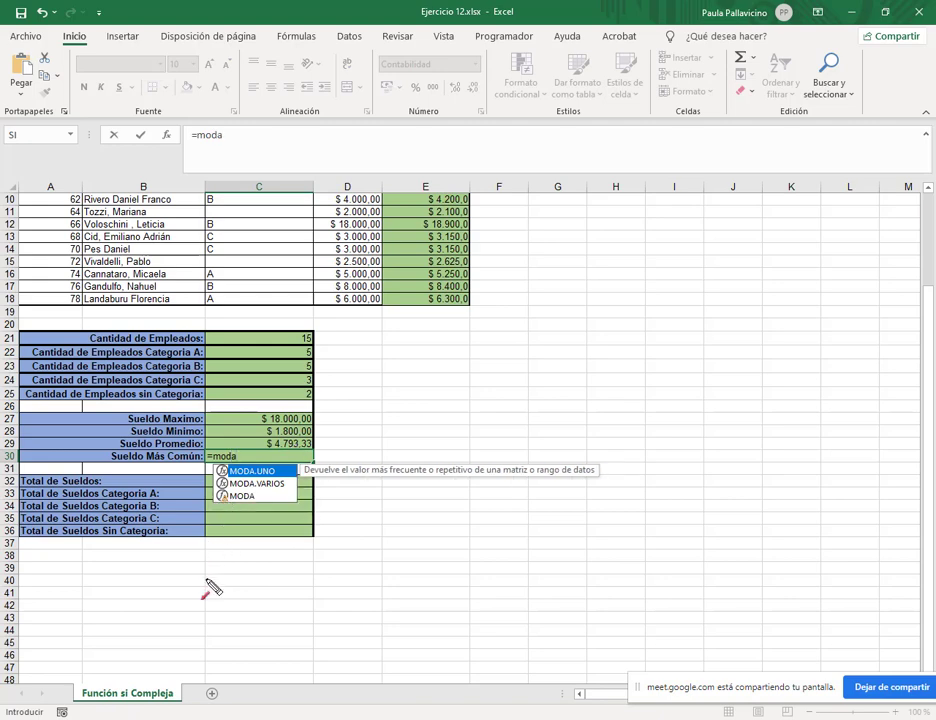
{"action": "left_click_drag", "start_coordinate": [207, 582], "coordinate": [224, 510]}
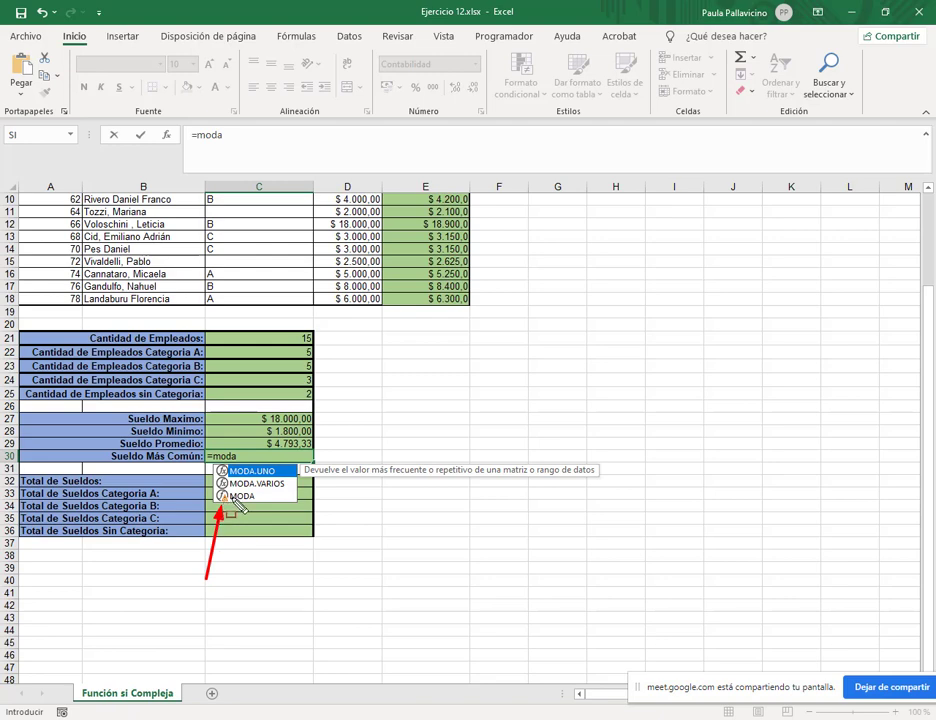
{"action": "key", "text": "Escape"}
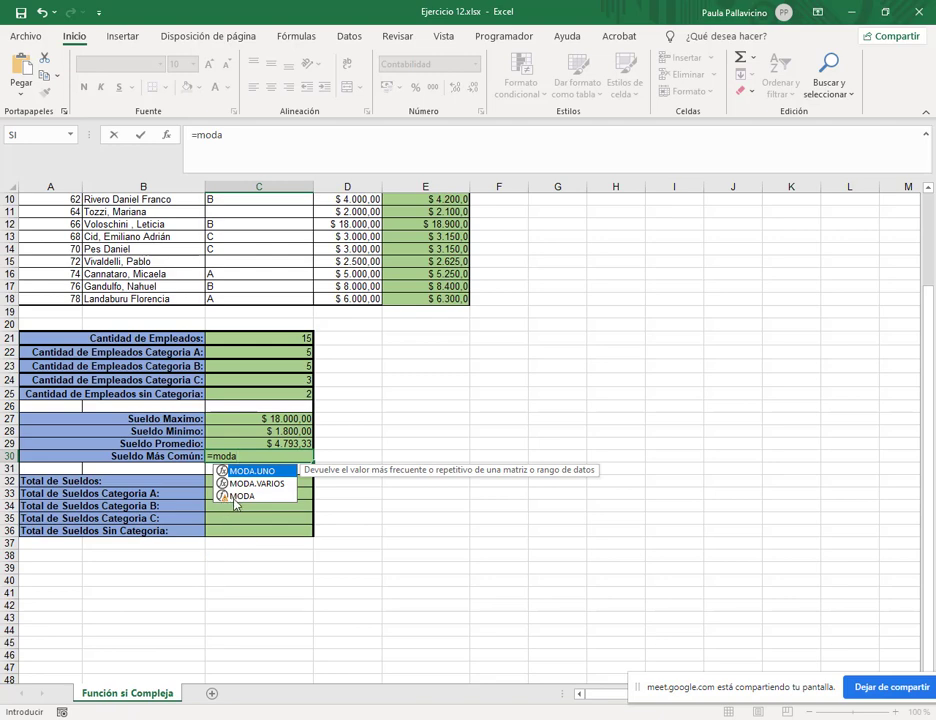
{"action": "left_click", "coordinate": [227, 497]}
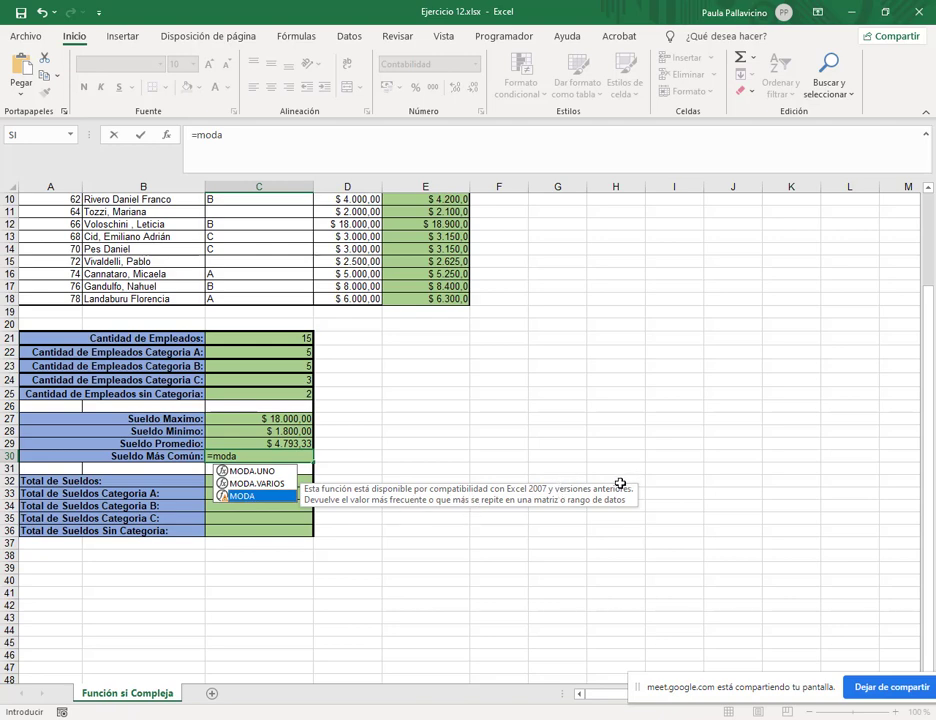
{"action": "double_click", "coordinate": [252, 471]}
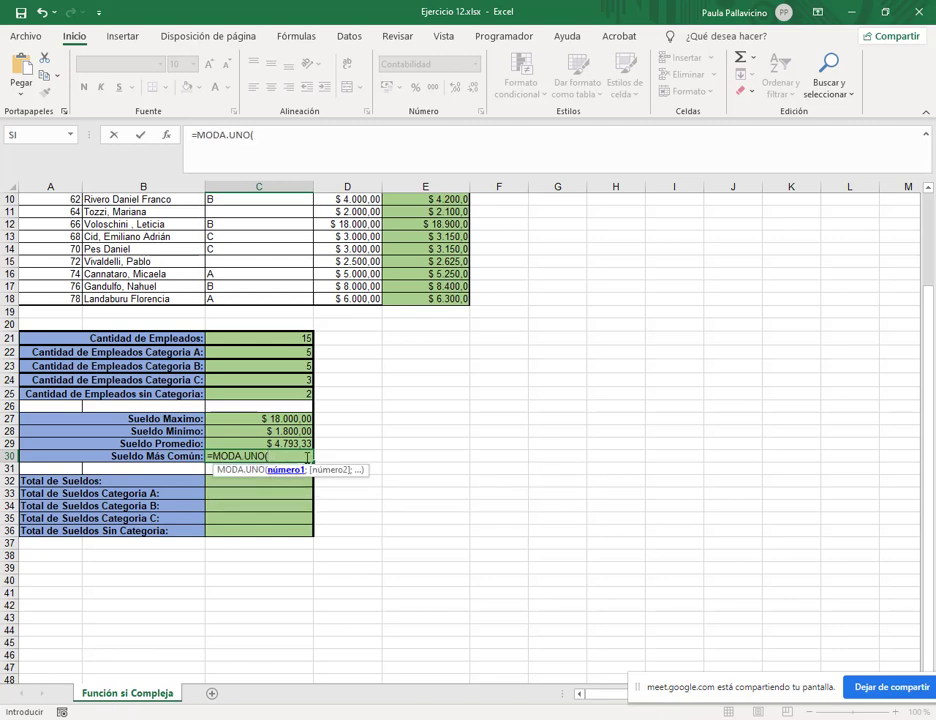
{"action": "scroll", "coordinate": [368, 283], "scroll_direction": "up", "scroll_amount": 3}
{"action": "left_click", "coordinate": [264, 131]}
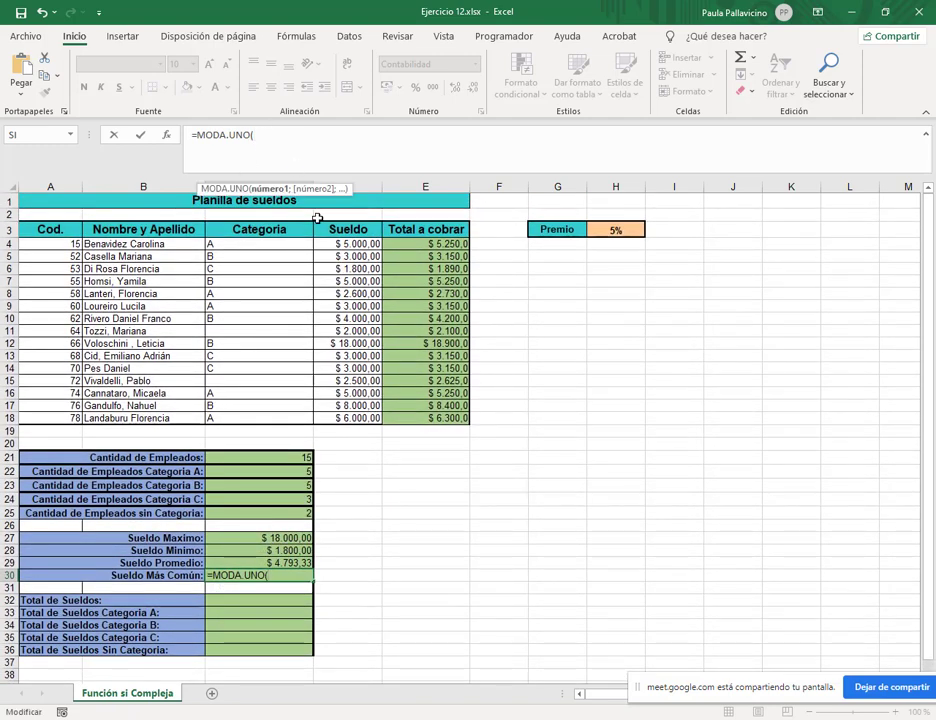
{"action": "left_click_drag", "start_coordinate": [376, 243], "coordinate": [372, 420]}
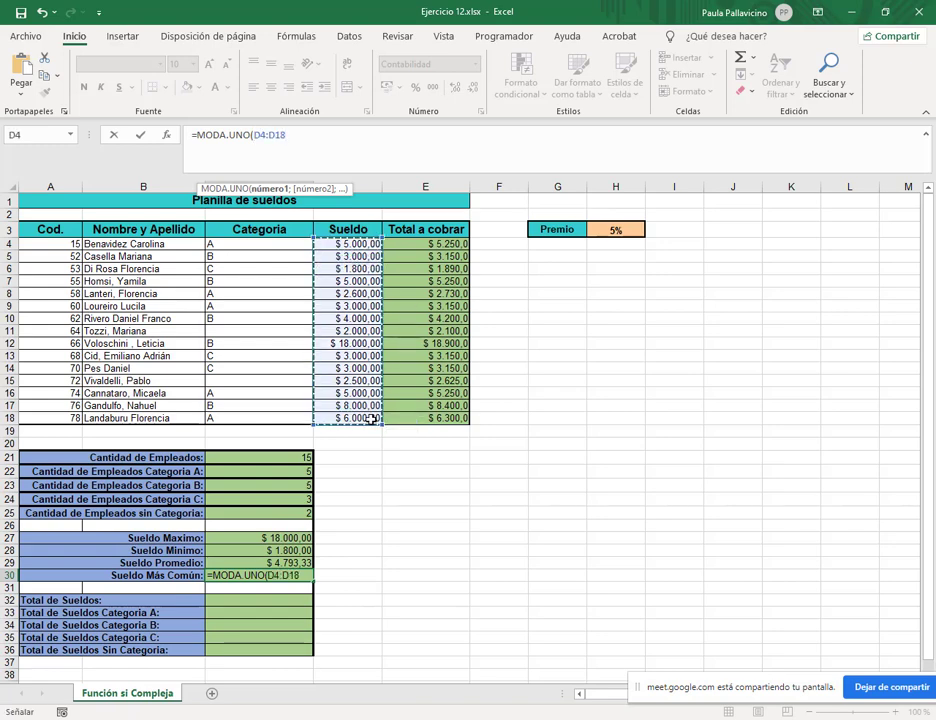
{"action": "type", "text": ")"}
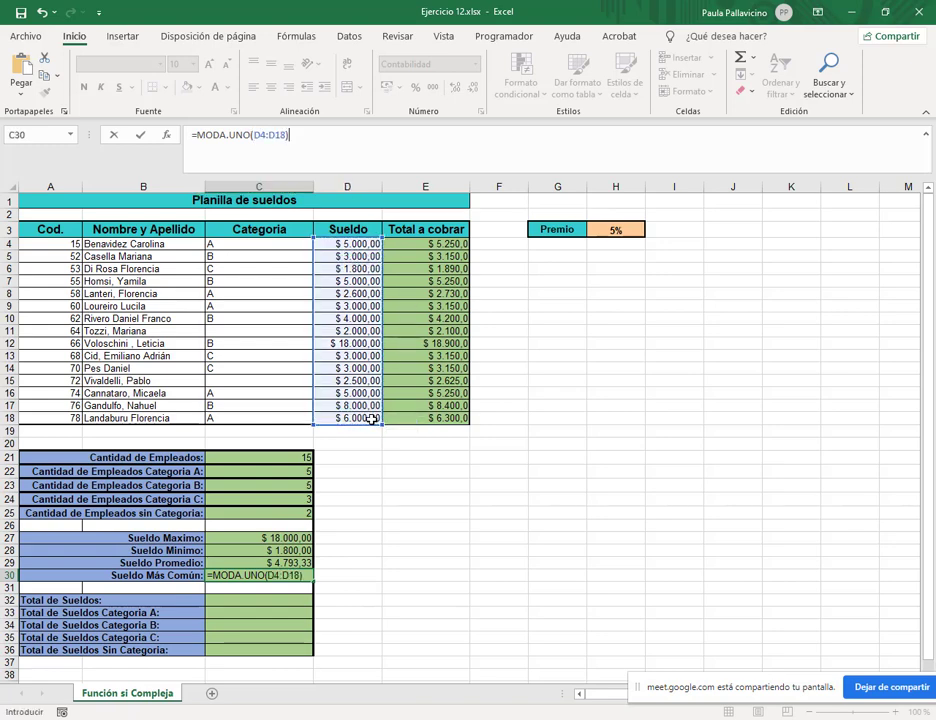
{"action": "key", "text": "Return"}
Step: Enter =SUMA(D4:D18) in C32 for the Total de Sueldos
{"action": "scroll", "coordinate": [374, 492], "scroll_direction": "down", "scroll_amount": 3}
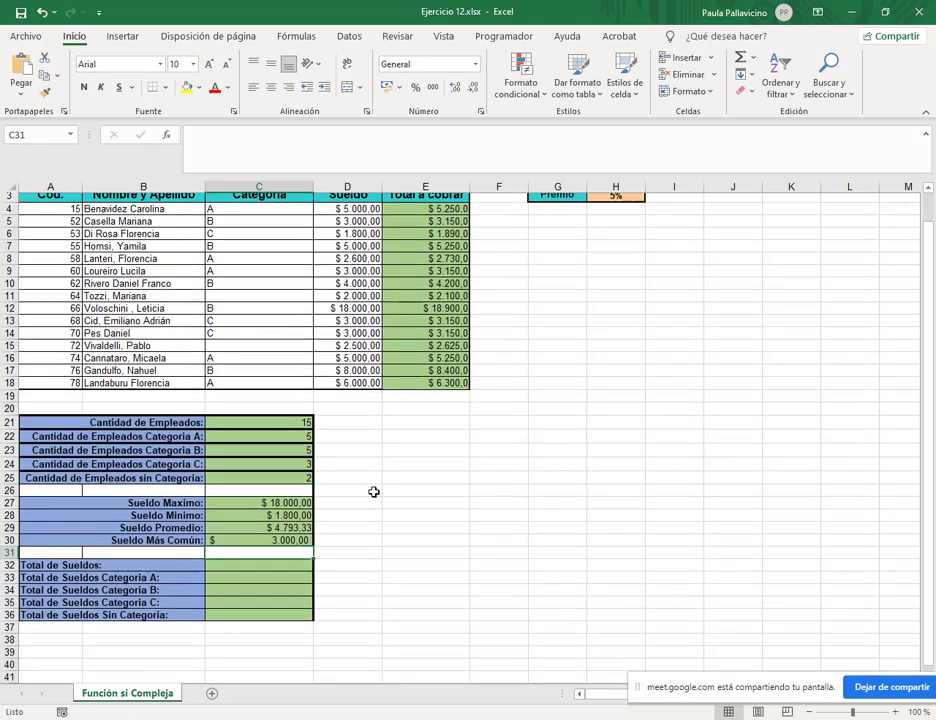
{"action": "left_click", "coordinate": [285, 488]}
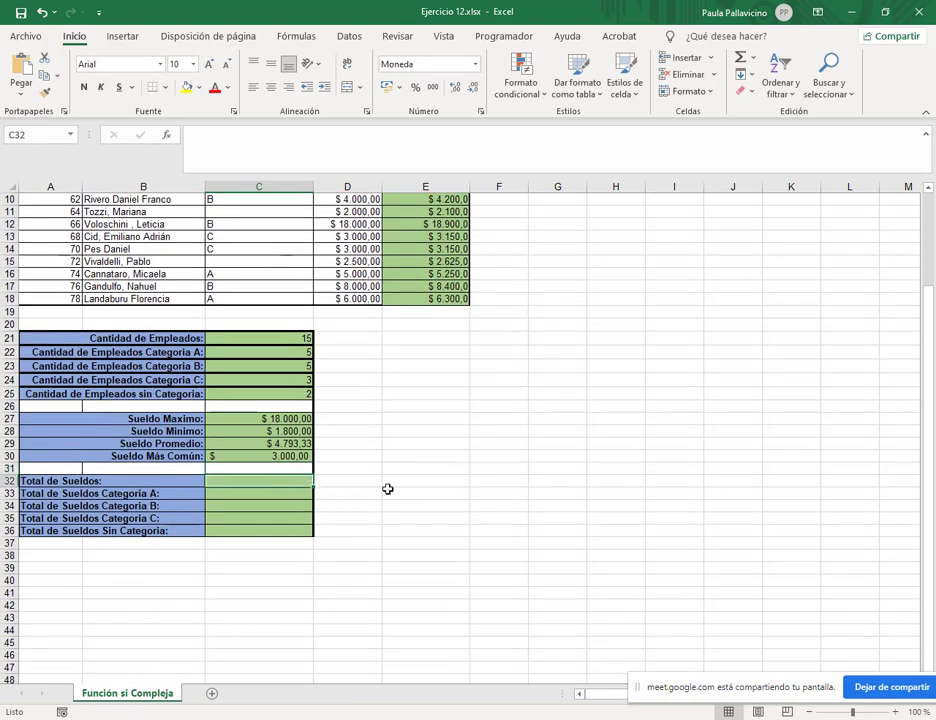
{"action": "scroll", "coordinate": [389, 488], "scroll_direction": "up", "scroll_amount": 3}
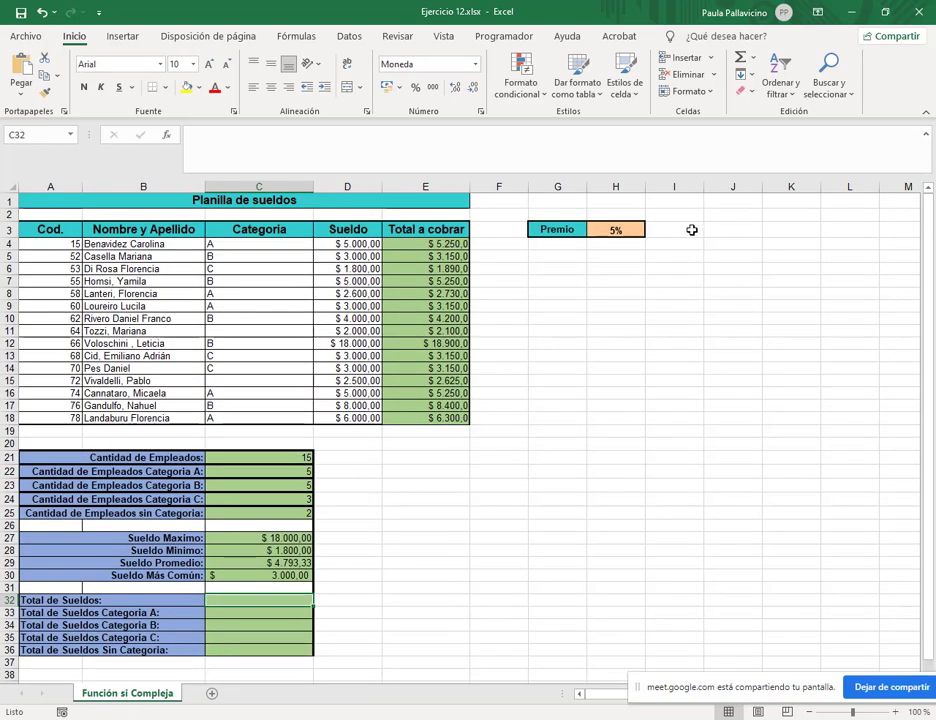
{"action": "left_click", "coordinate": [741, 58]}
{"action": "left_click_drag", "start_coordinate": [428, 245], "coordinate": [436, 418]}
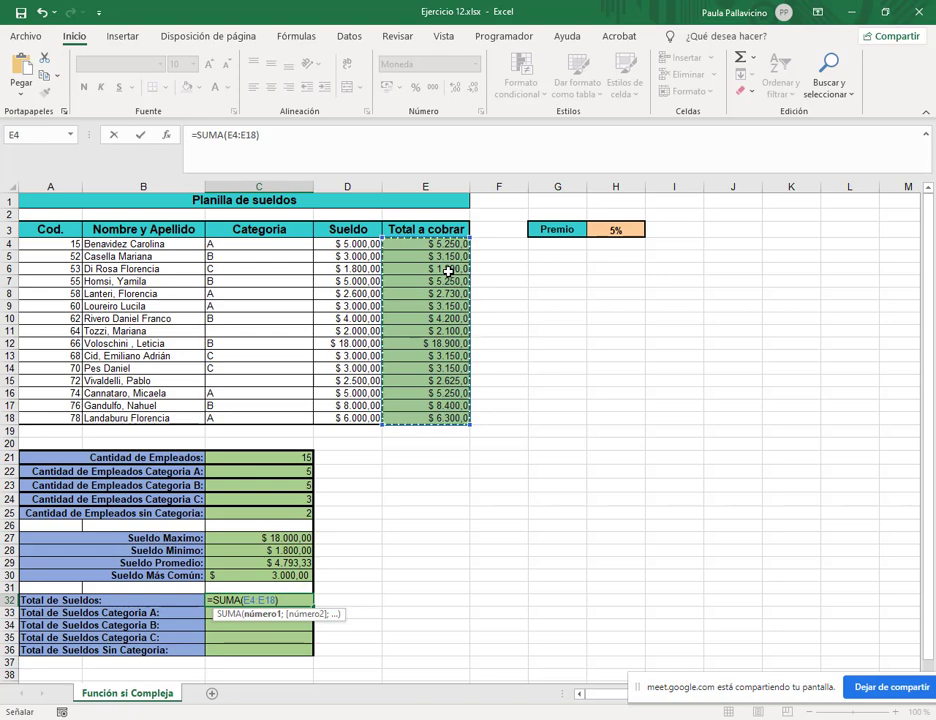
{"action": "left_click_drag", "start_coordinate": [365, 244], "coordinate": [370, 418]}
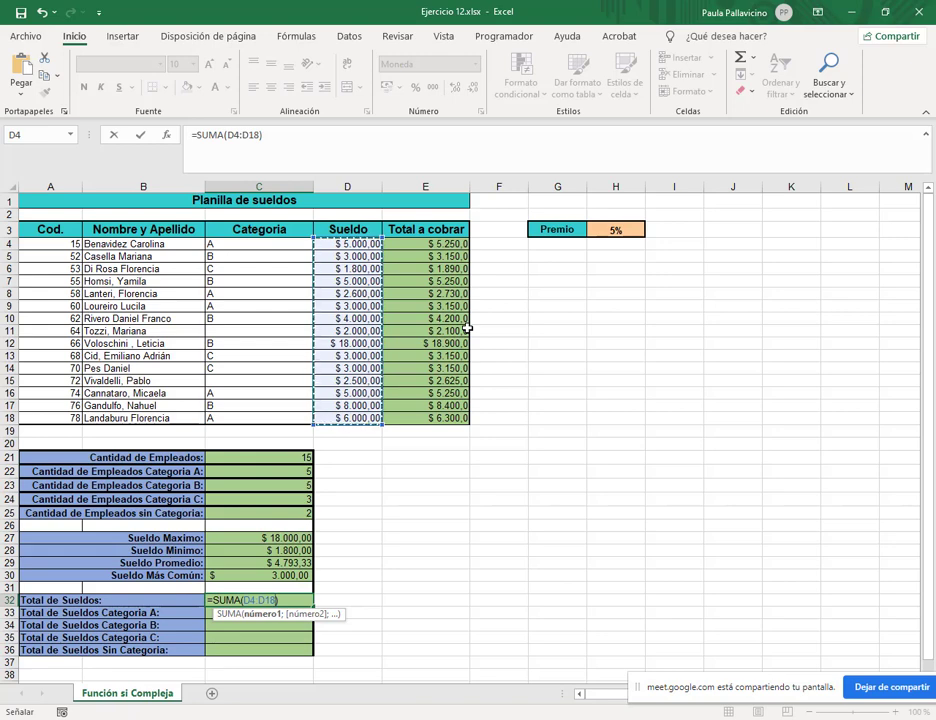
{"action": "key", "text": "Return"}
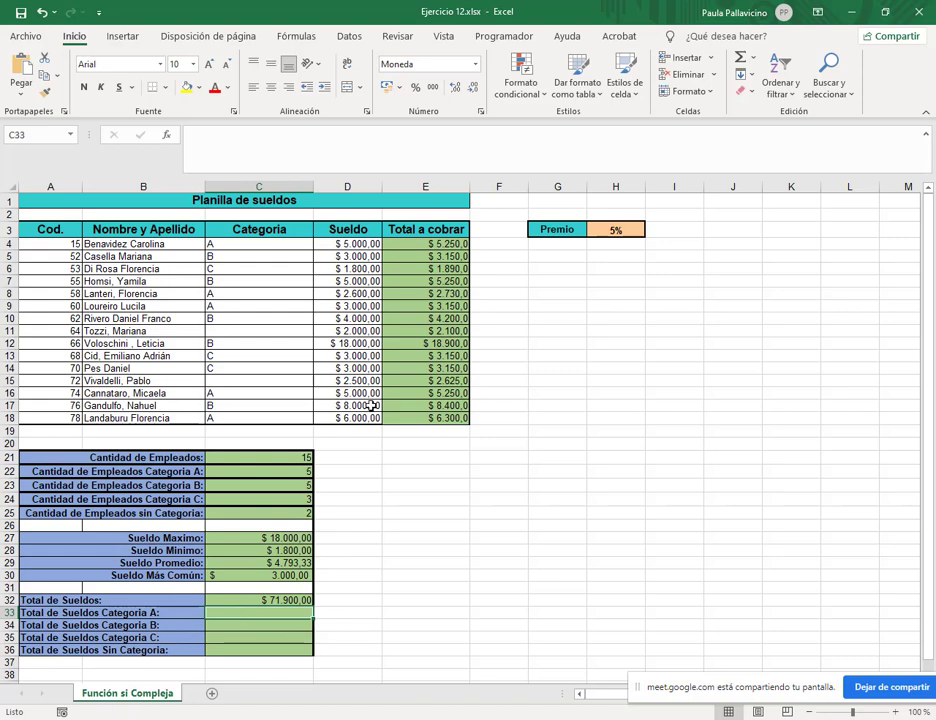
Step: Start a SUMAR.SI formula in C33 for the Total de Sueldos Categoria A
{"action": "left_click", "coordinate": [391, 147]}
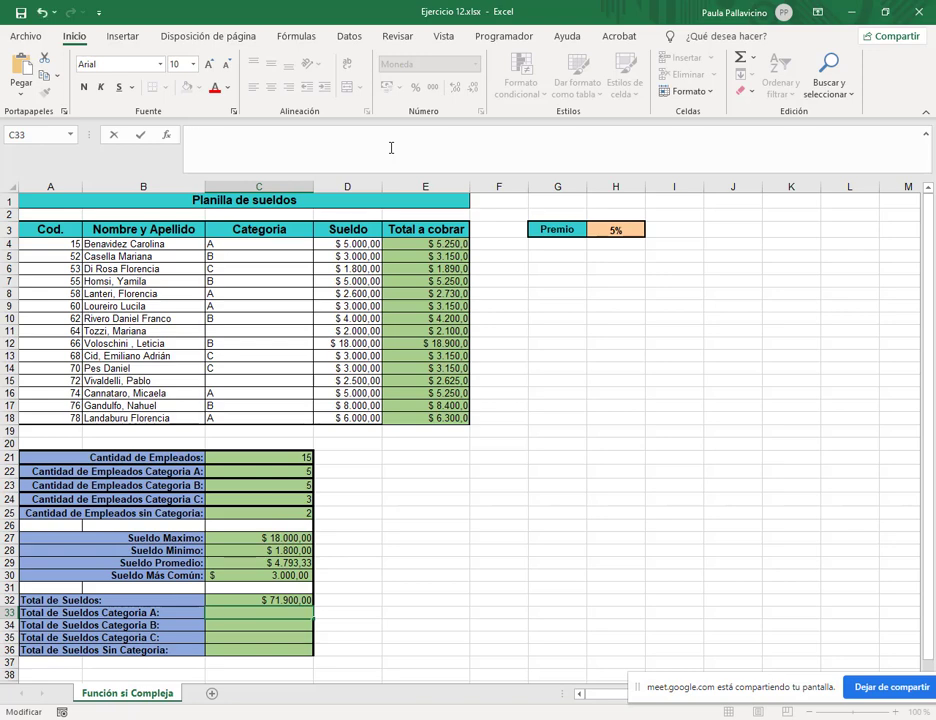
{"action": "type", "text": "=sumar"}
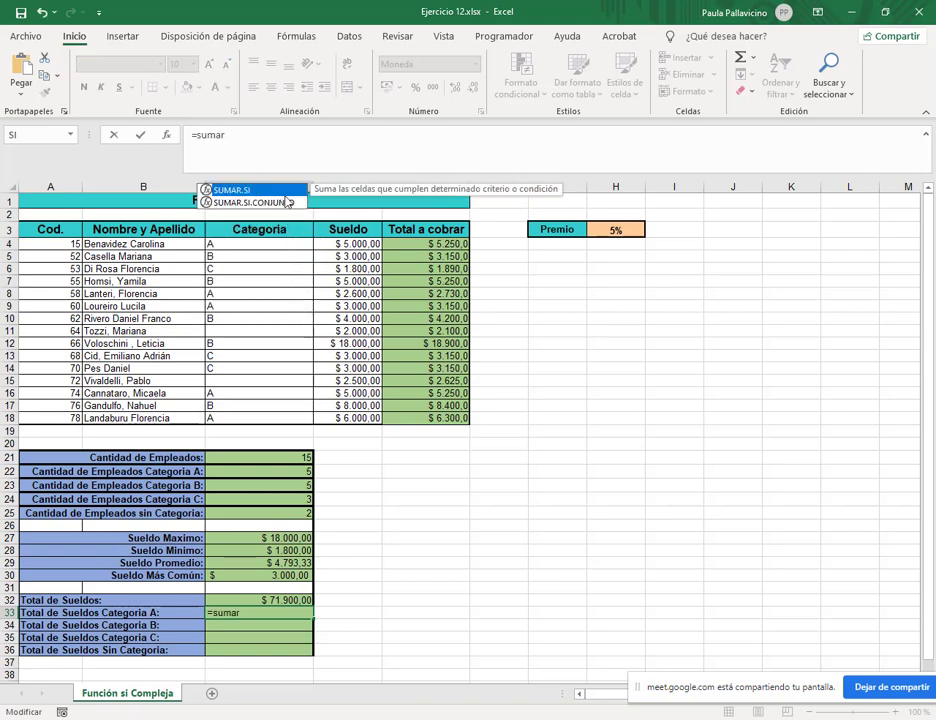
{"action": "double_click", "coordinate": [284, 189]}
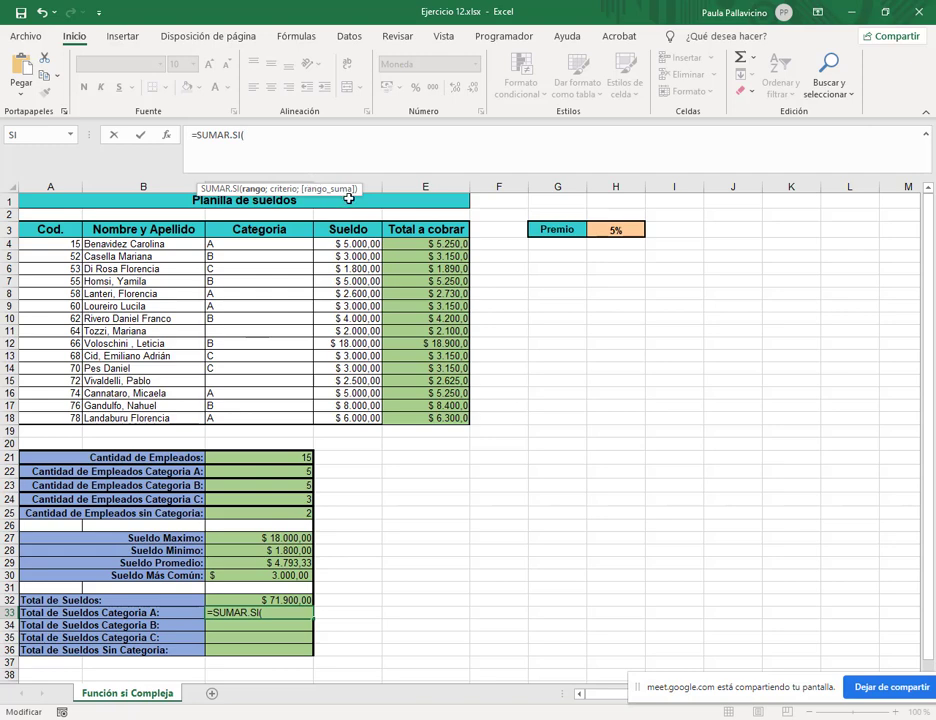
Step: Complete the SUMAR.SI formula in C33 with range C4:C18, criterion "A" and sum range E4:E18
{"action": "left_click_drag", "start_coordinate": [288, 246], "coordinate": [290, 418]}
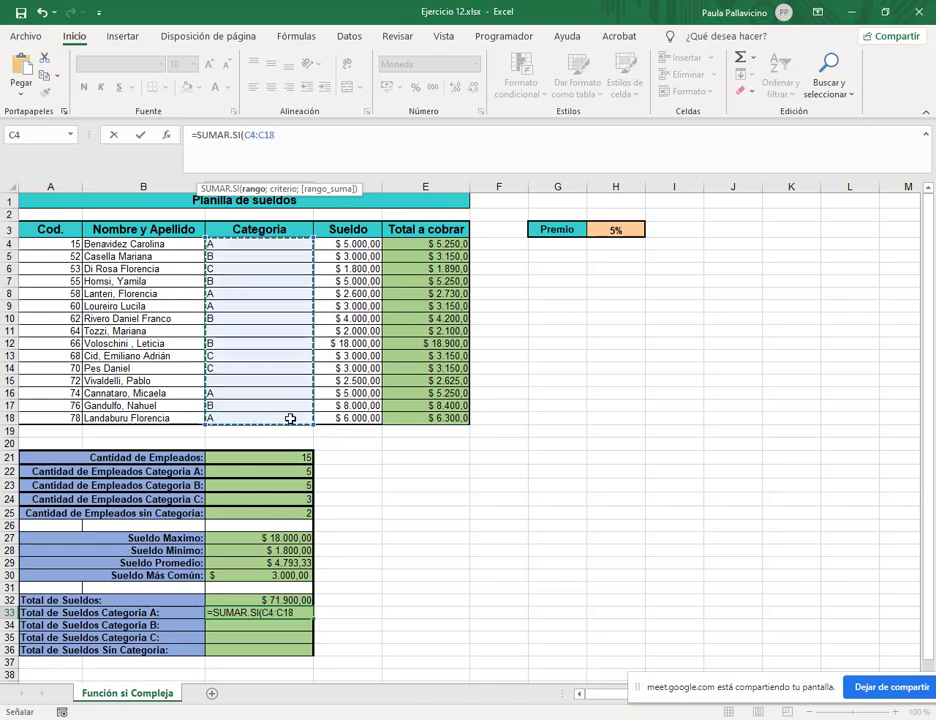
{"action": "type", "text": ";\"A"}
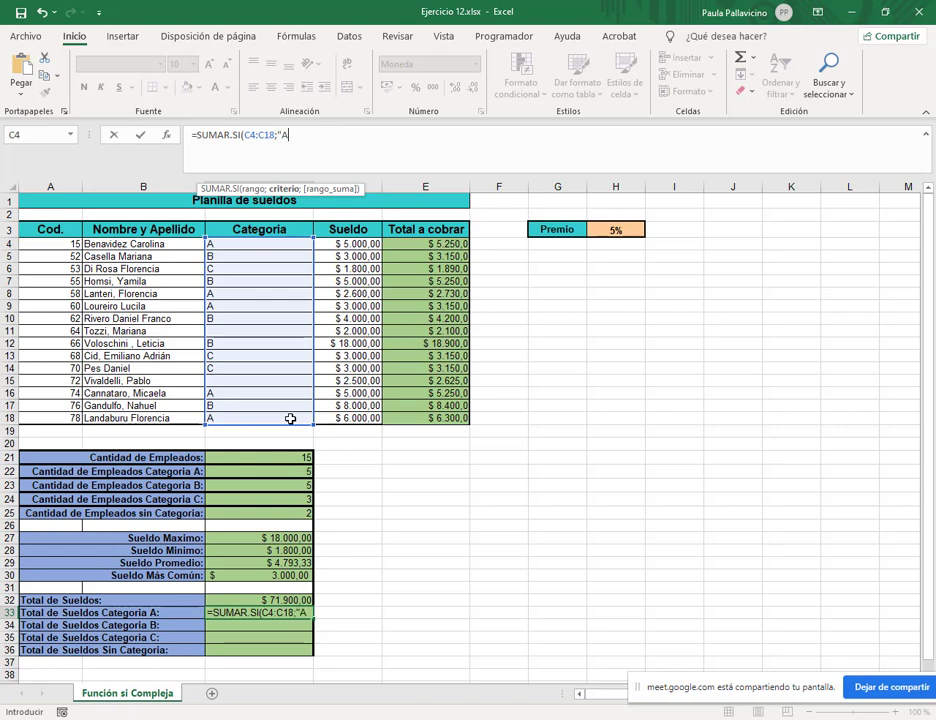
{"action": "type", "text": "\";"}
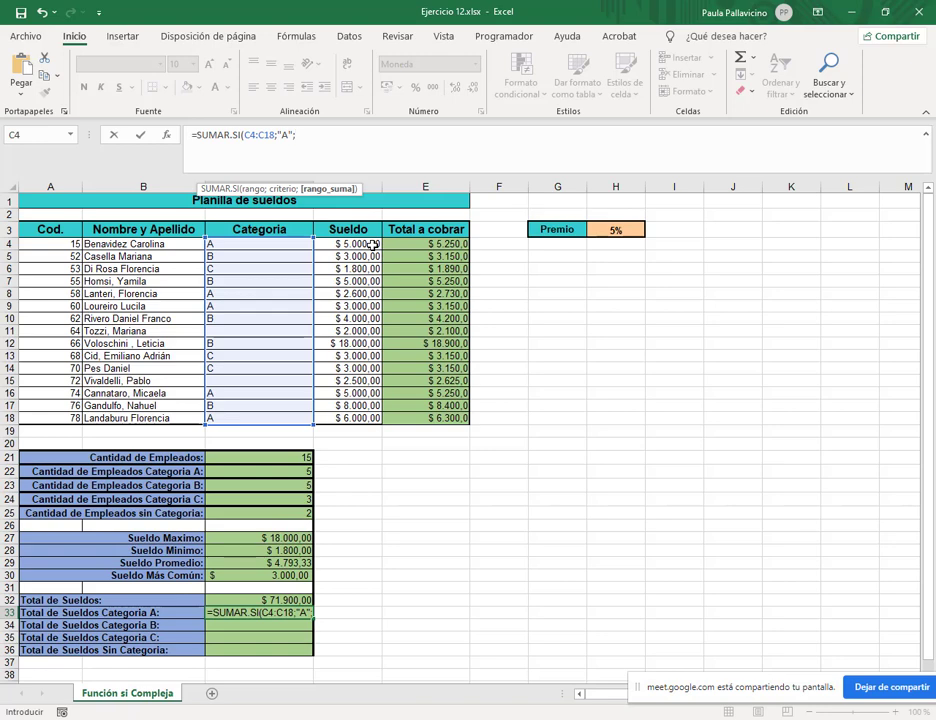
{"action": "left_click_drag", "start_coordinate": [403, 244], "coordinate": [410, 421]}
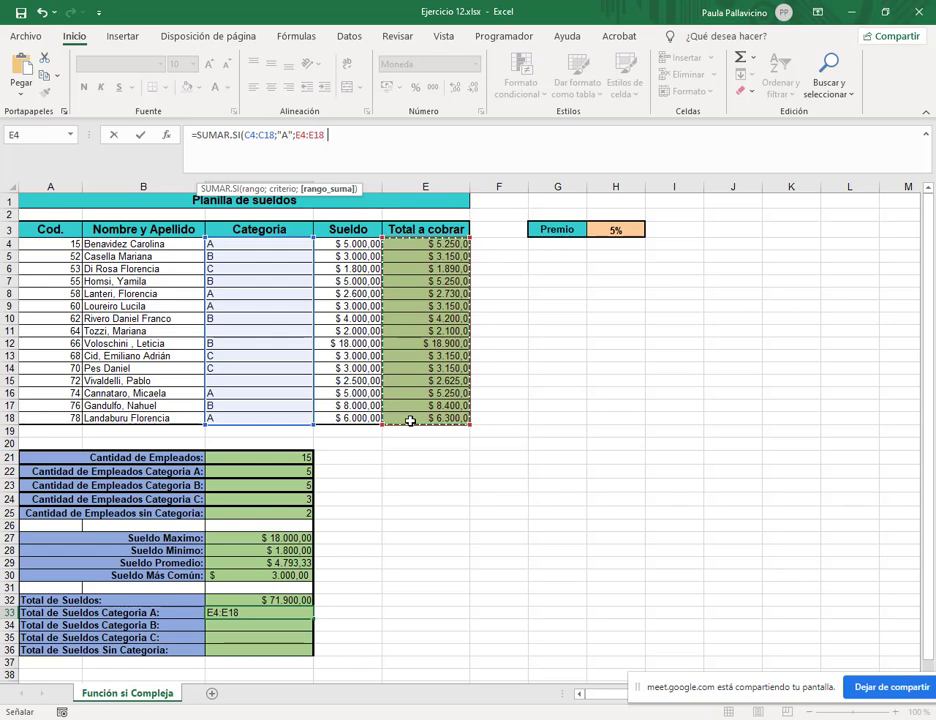
{"action": "type", "text": ")"}
{"action": "key", "text": "Return"}
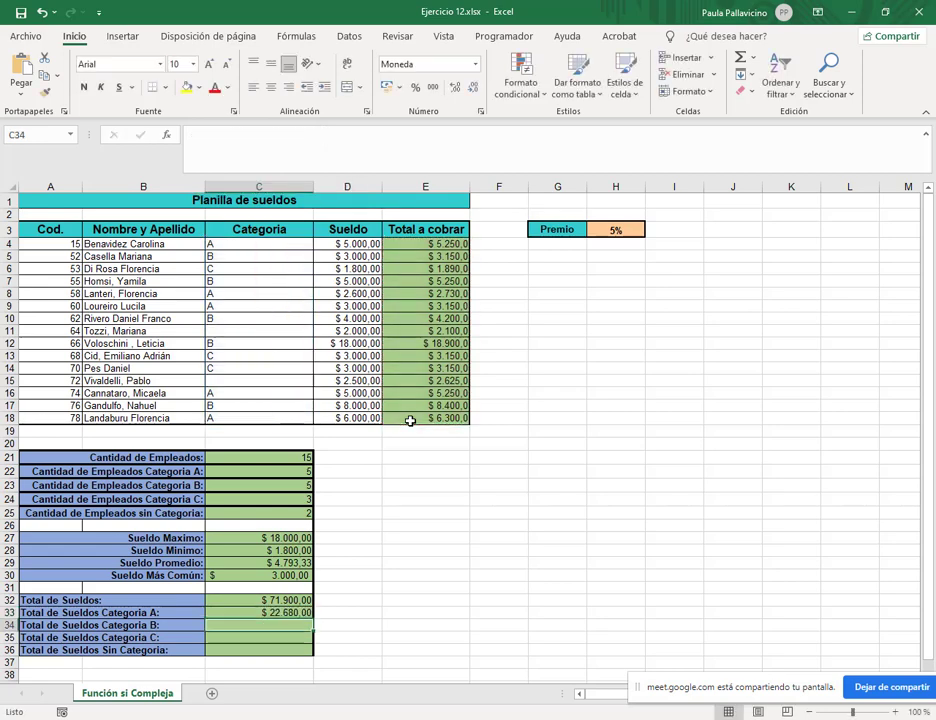
Step: Examine the formulas behind the salary statistics and totals in column C, comparing their ranges with the category A total
{"action": "left_click", "coordinate": [289, 574]}
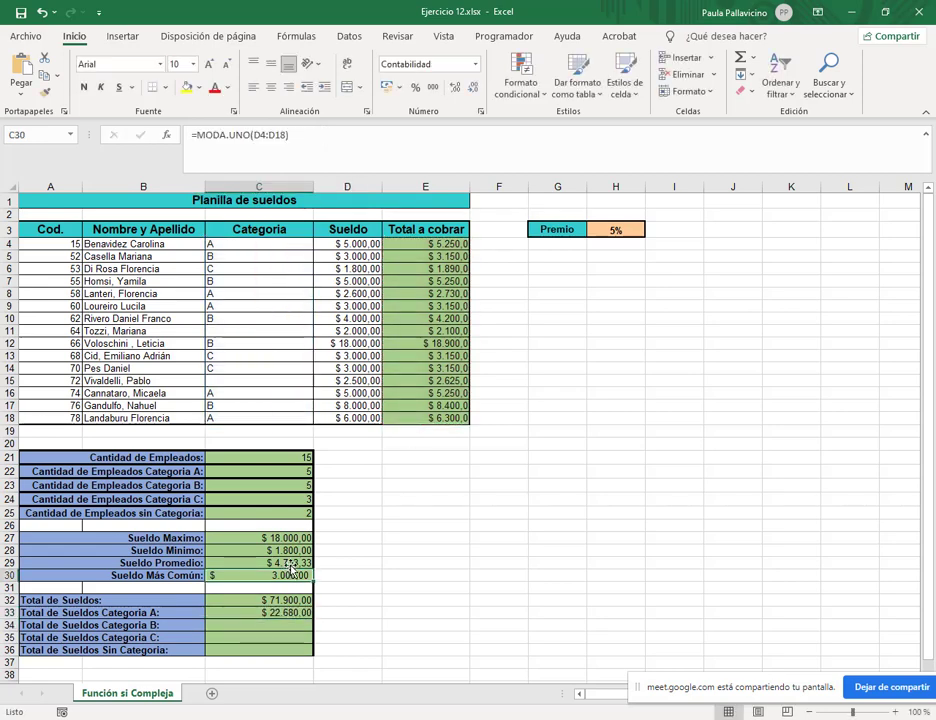
{"action": "left_click", "coordinate": [289, 562]}
{"action": "left_click", "coordinate": [294, 538]}
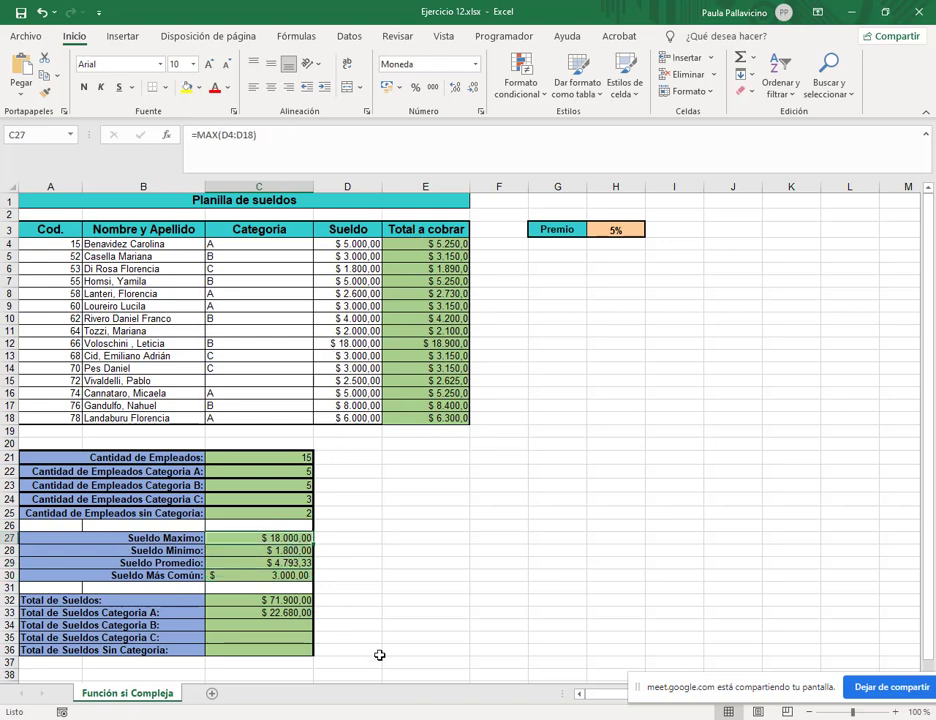
{"action": "scroll", "coordinate": [378, 585], "scroll_direction": "down", "scroll_amount": 1}
{"action": "left_click", "coordinate": [302, 580]}
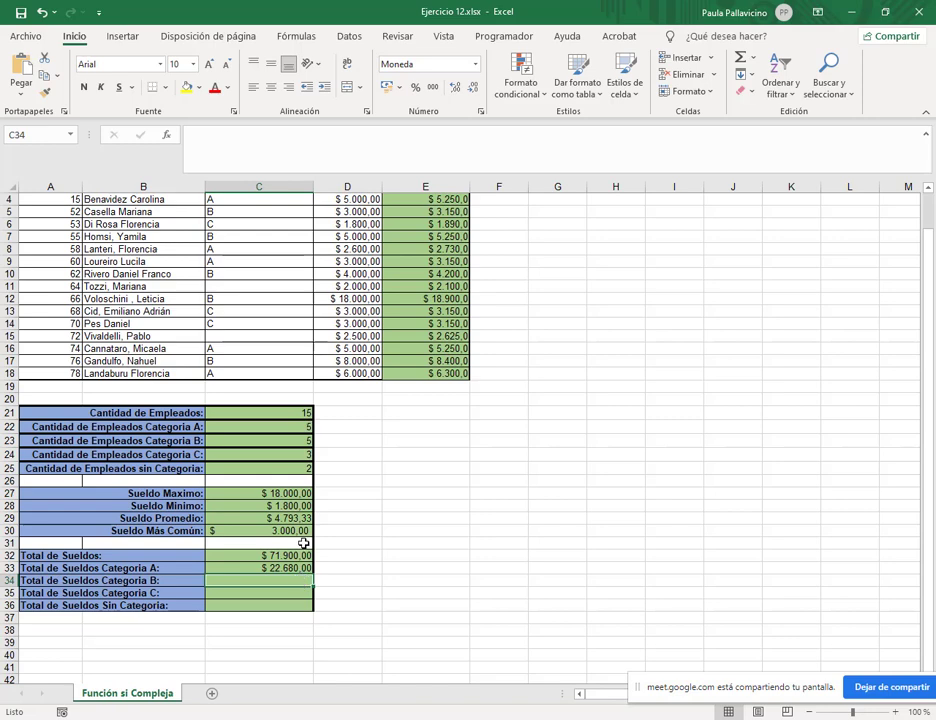
{"action": "left_click", "coordinate": [293, 568]}
{"action": "left_click", "coordinate": [290, 555]}
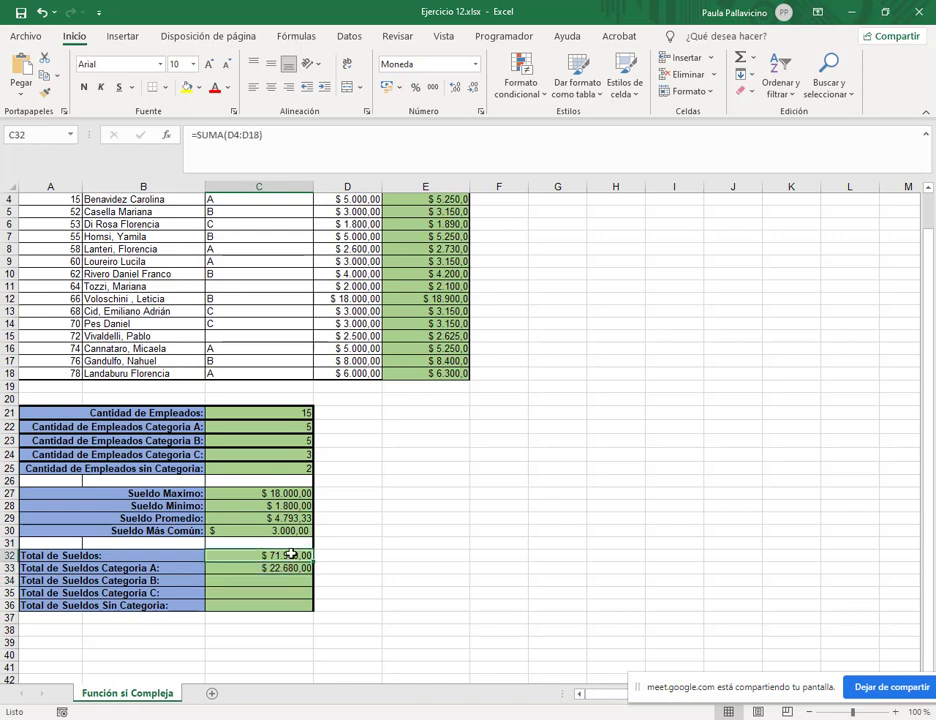
{"action": "left_click", "coordinate": [296, 567]}
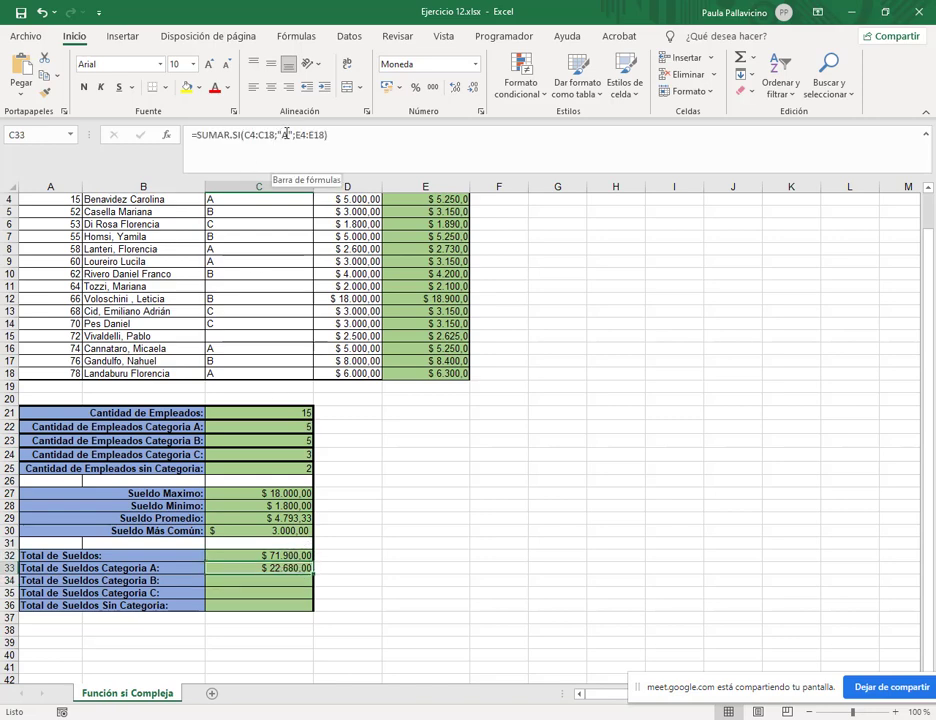
{"action": "left_click_drag", "start_coordinate": [296, 134], "coordinate": [325, 135]}
{"action": "scroll", "coordinate": [355, 288], "scroll_direction": "up", "scroll_amount": 1}
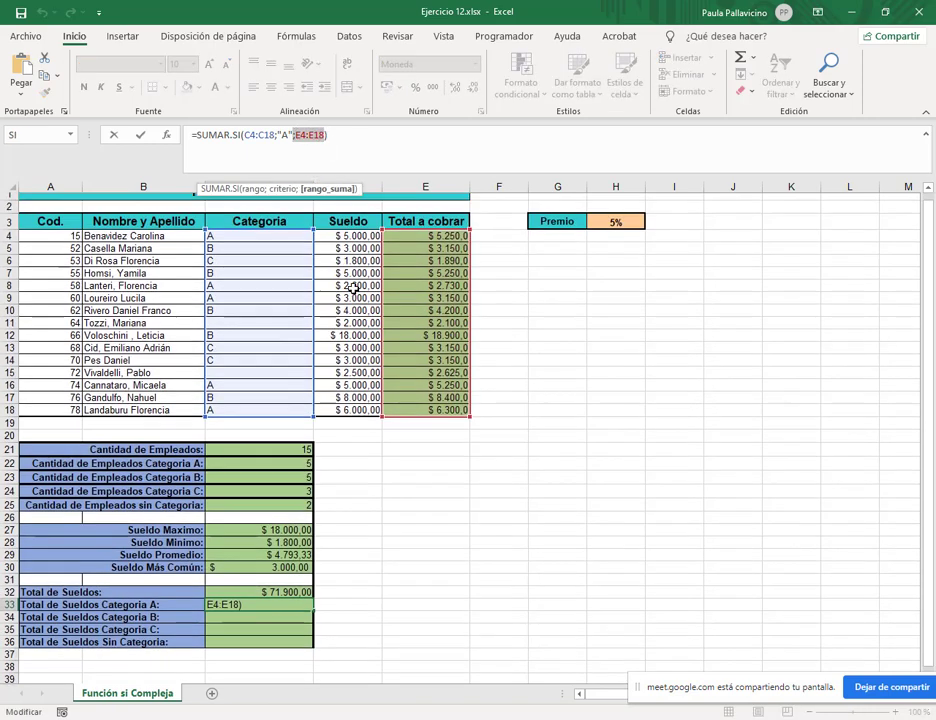
{"action": "left_click_drag", "start_coordinate": [365, 244], "coordinate": [367, 418]}
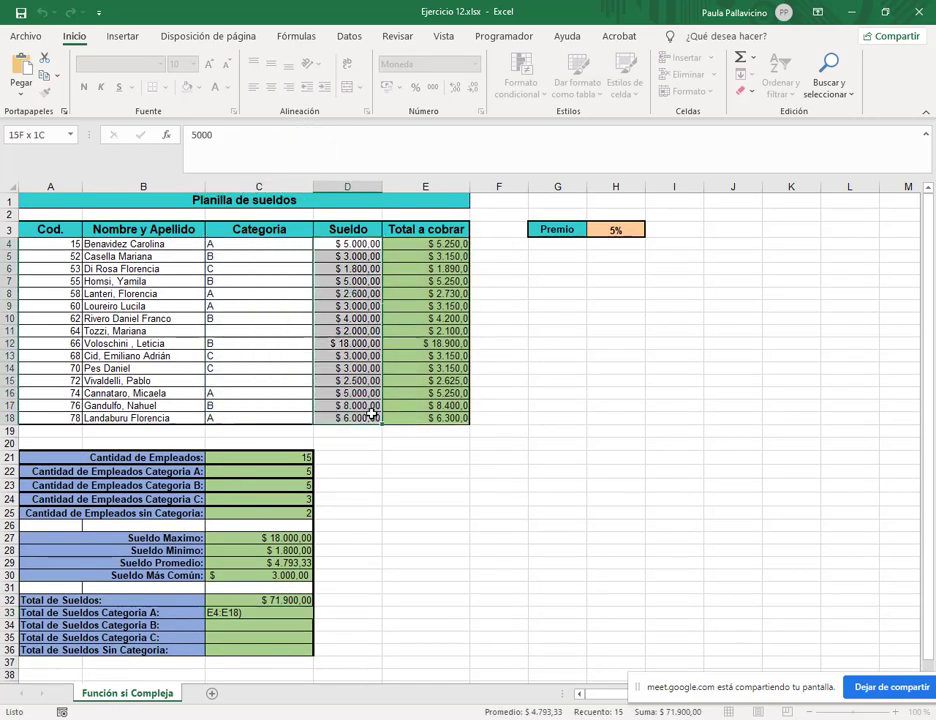
Step: Change the sum range of the category A total formula in C33 to D4:D18
{"action": "double_click", "coordinate": [291, 612]}
{"action": "left_click_drag", "start_coordinate": [294, 134], "coordinate": [323, 134]}
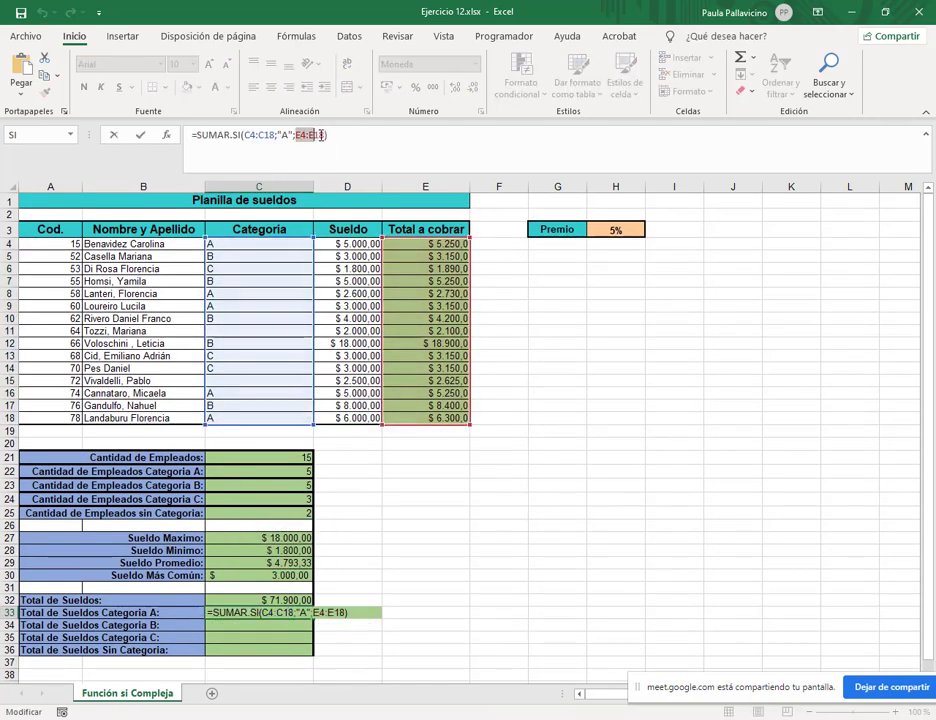
{"action": "key", "text": "BackSpace"}
{"action": "left_click_drag", "start_coordinate": [356, 243], "coordinate": [362, 418]}
{"action": "key", "text": "Return"}
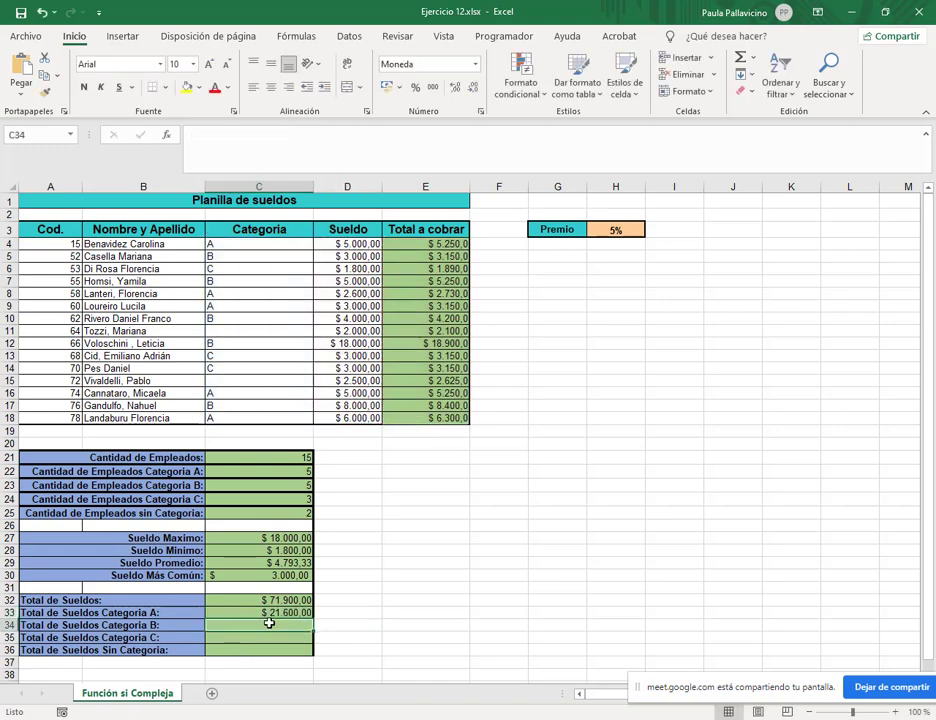
Step: Enter =SUMAR.SI(C4:C18;"B";D4:D18) in C34 to total the category B salaries
{"action": "type", "text": "=sumar"}
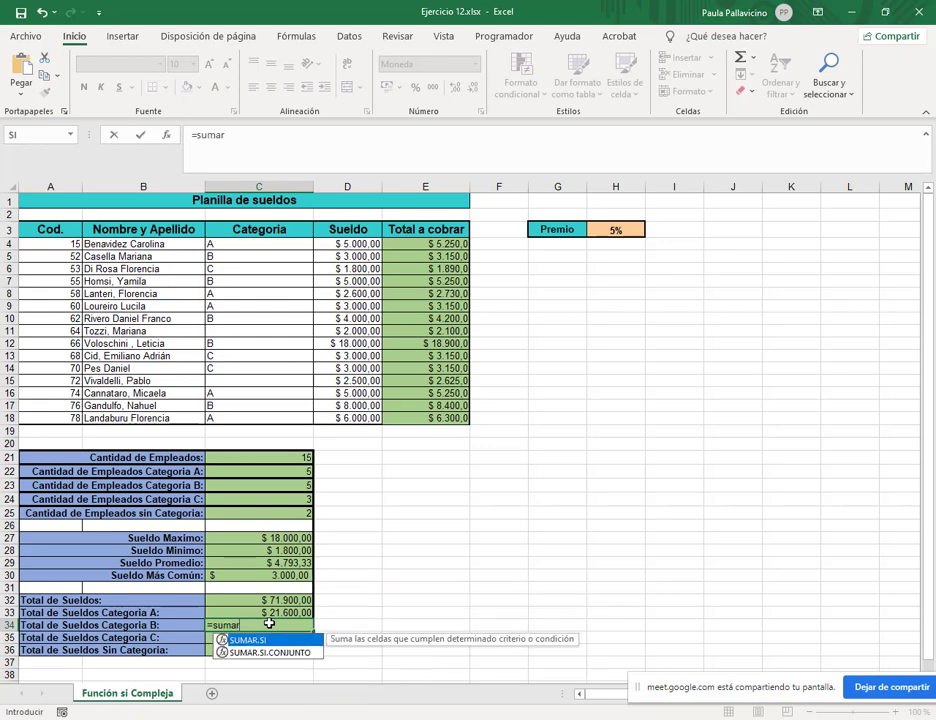
{"action": "type", "text": ".si("}
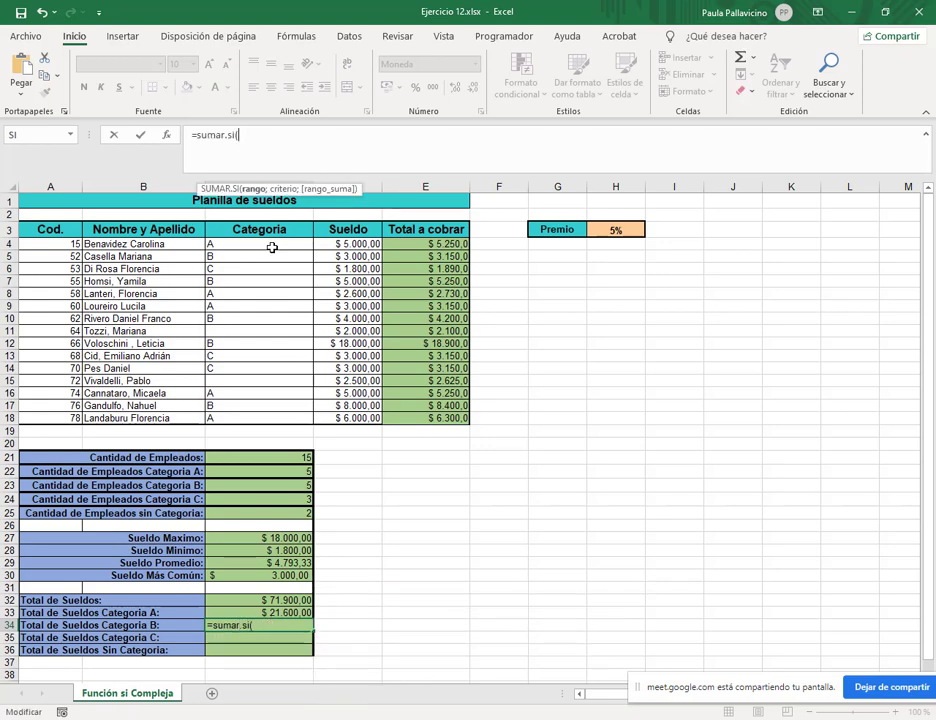
{"action": "left_click_drag", "start_coordinate": [272, 246], "coordinate": [275, 413]}
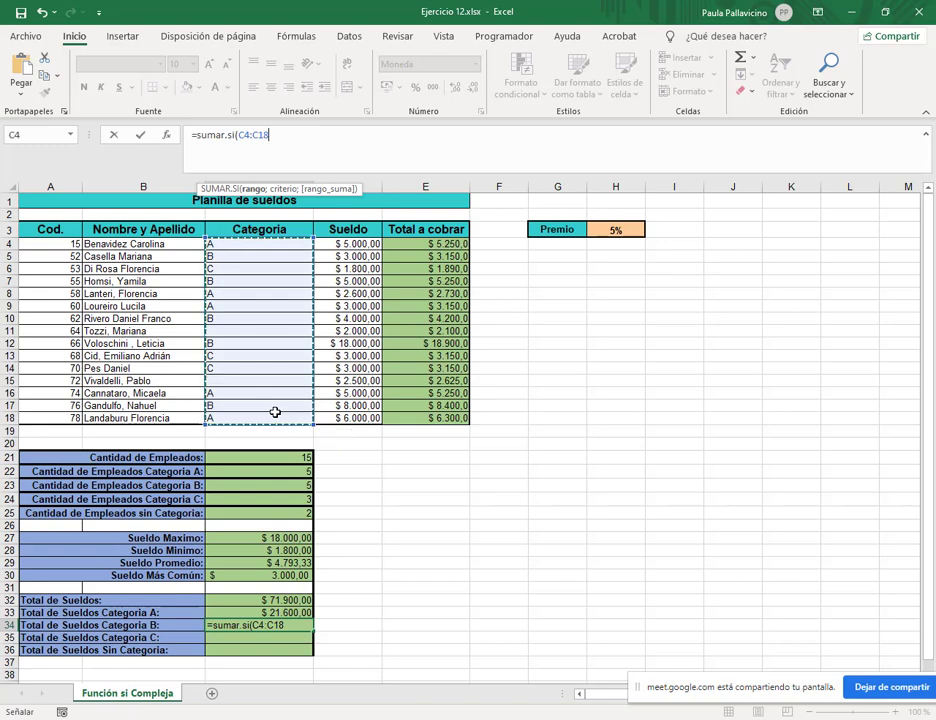
{"action": "type", "text": ";\"B"}
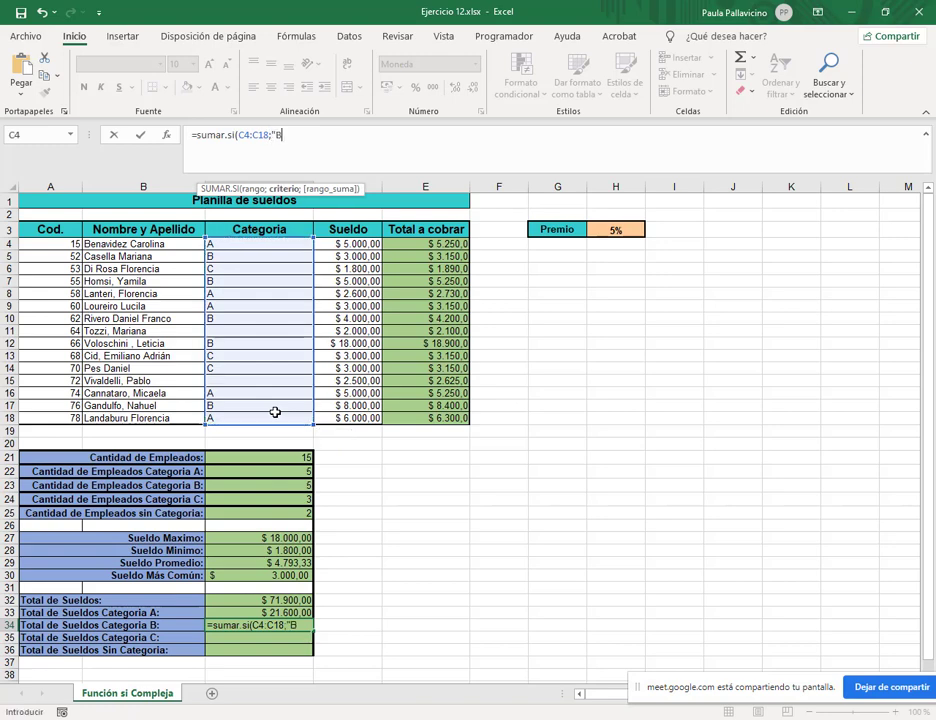
{"action": "type", "text": "\";"}
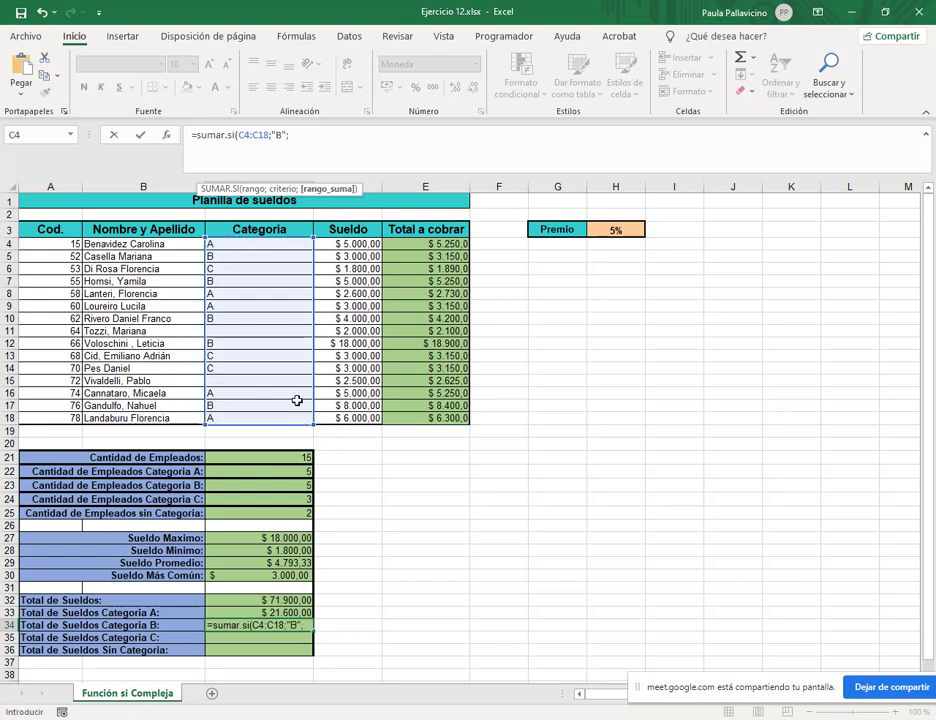
{"action": "left_click_drag", "start_coordinate": [338, 244], "coordinate": [356, 421]}
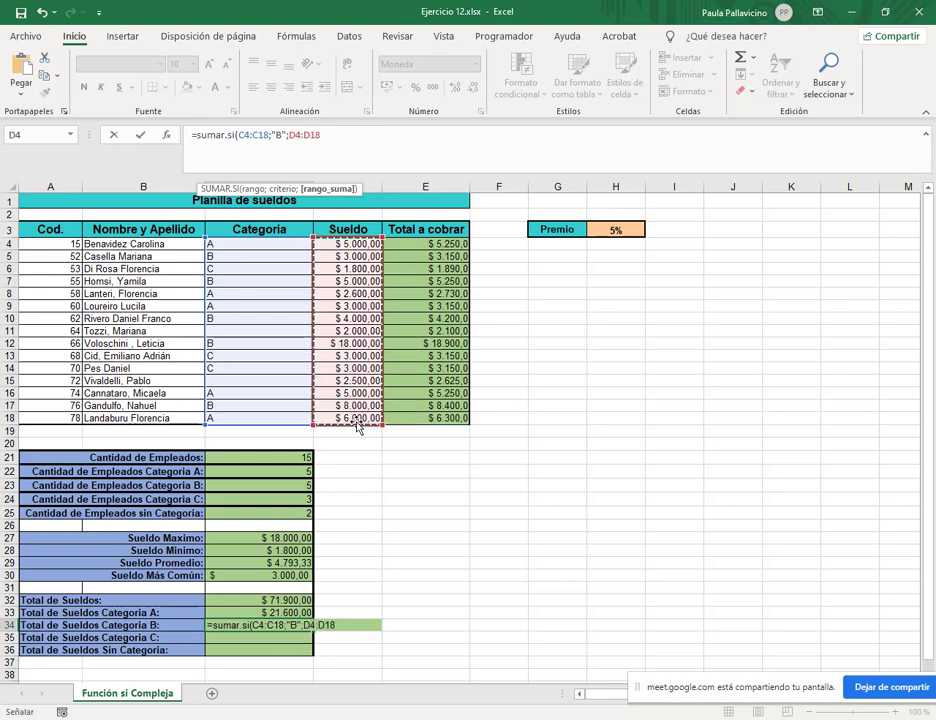
{"action": "type", "text": ")"}
{"action": "key", "text": "Return"}
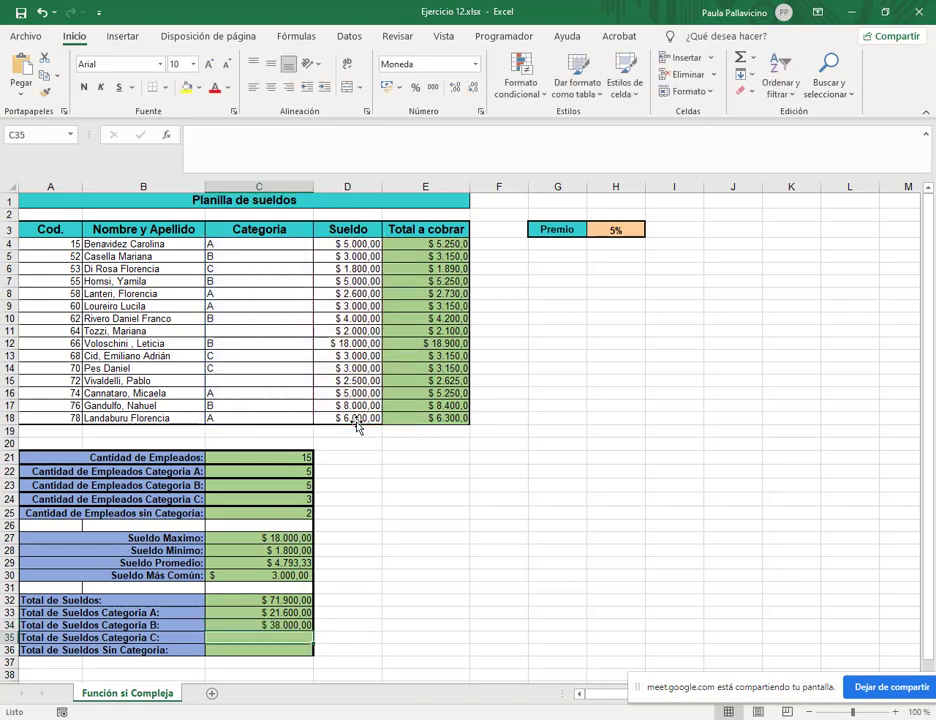
Step: Enter =SUMAR.SI(C4:C18;"C";D4:D18) in C35 to total the category C salaries
{"action": "left_click", "coordinate": [352, 156]}
{"action": "type", "text": "=s"}
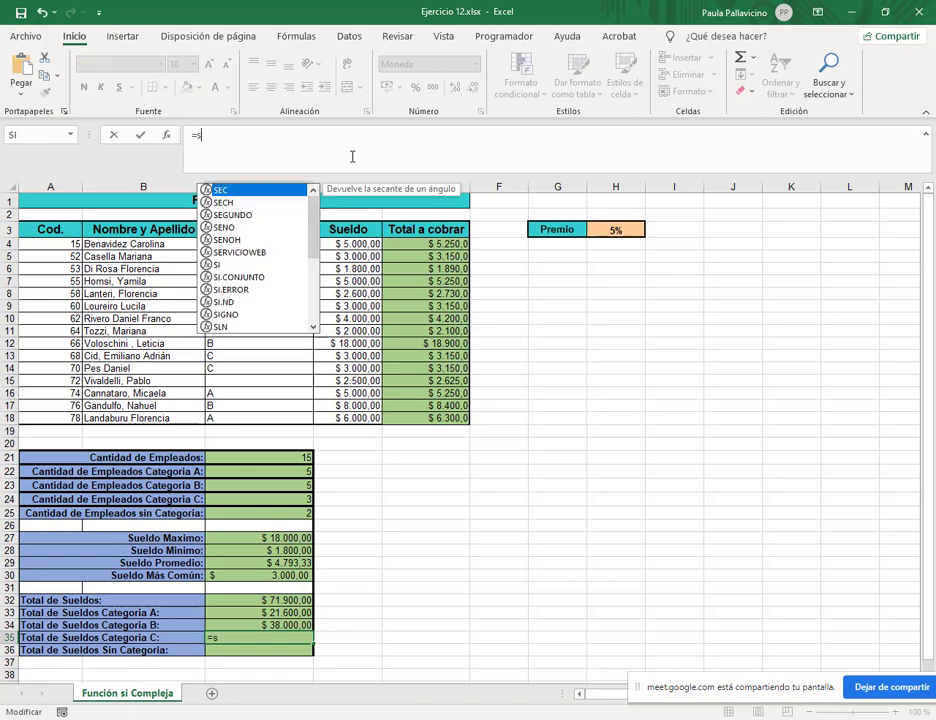
{"action": "type", "text": "umar.si("}
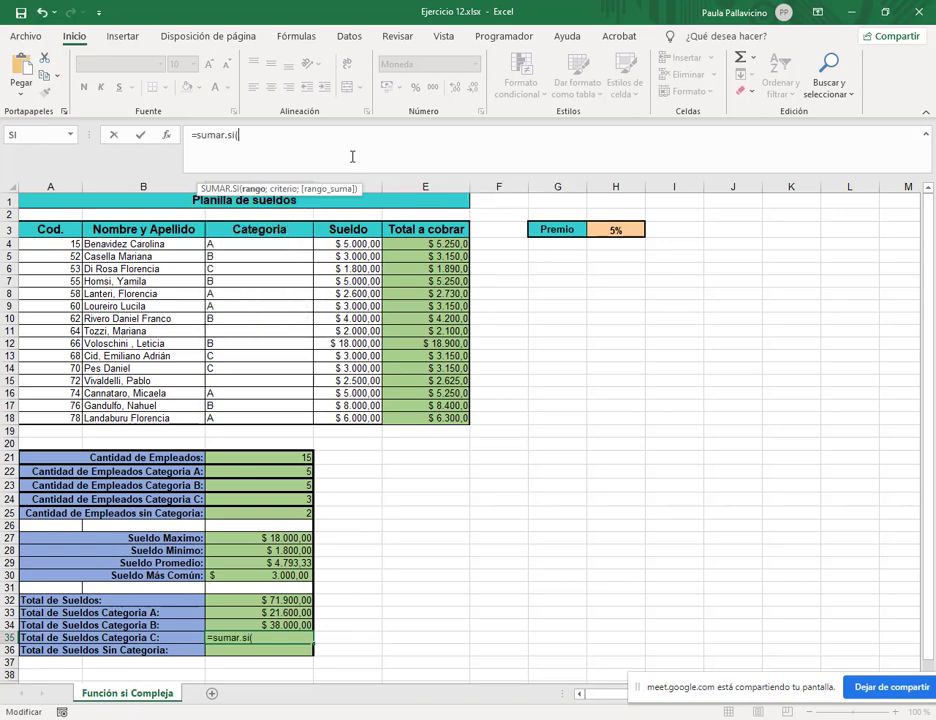
{"action": "left_click_drag", "start_coordinate": [278, 243], "coordinate": [282, 413]}
{"action": "type", "text": ";\""}
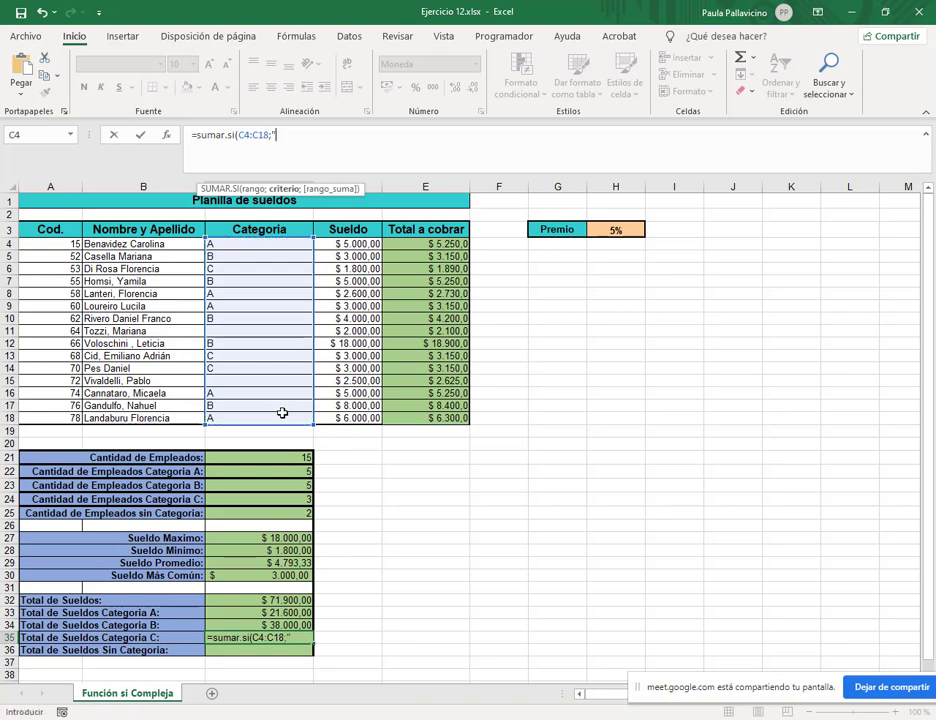
{"action": "type", "text": "C\";"}
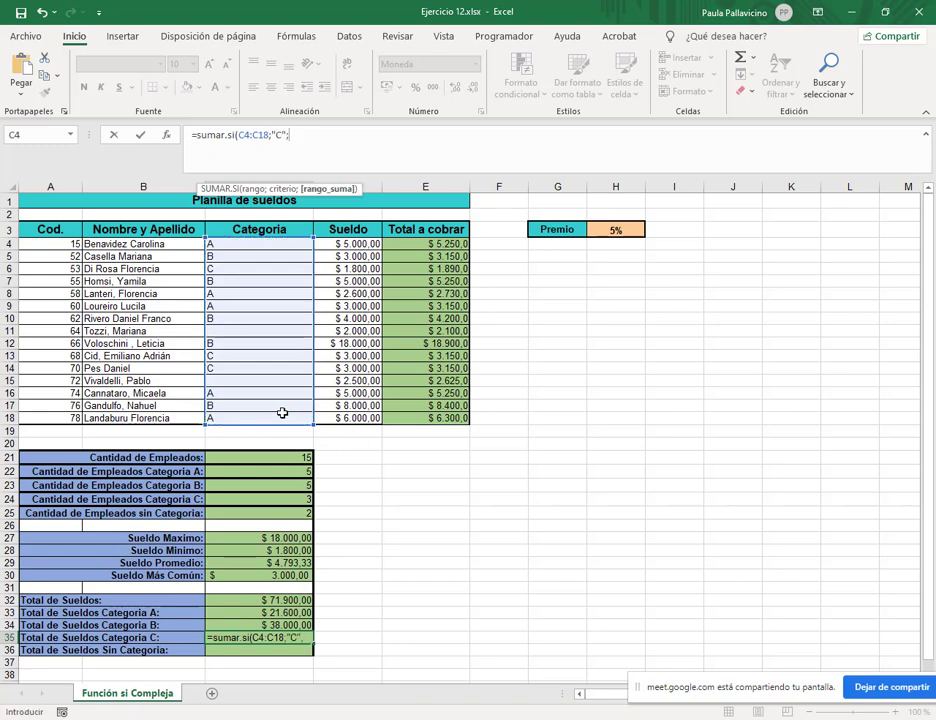
{"action": "left_click_drag", "start_coordinate": [368, 245], "coordinate": [365, 414]}
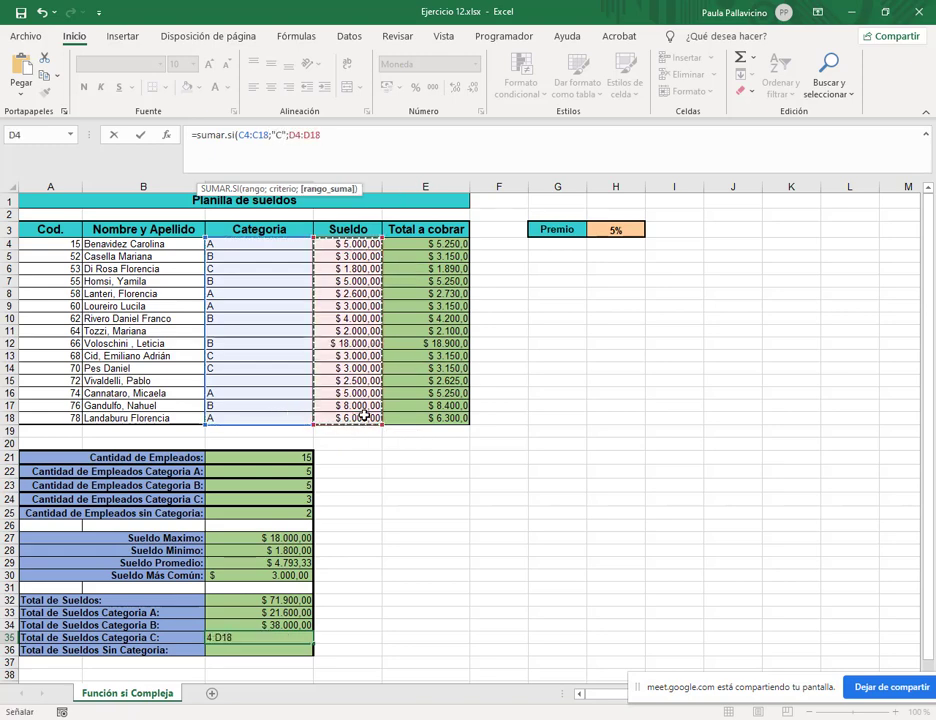
{"action": "key", "text": "Return"}
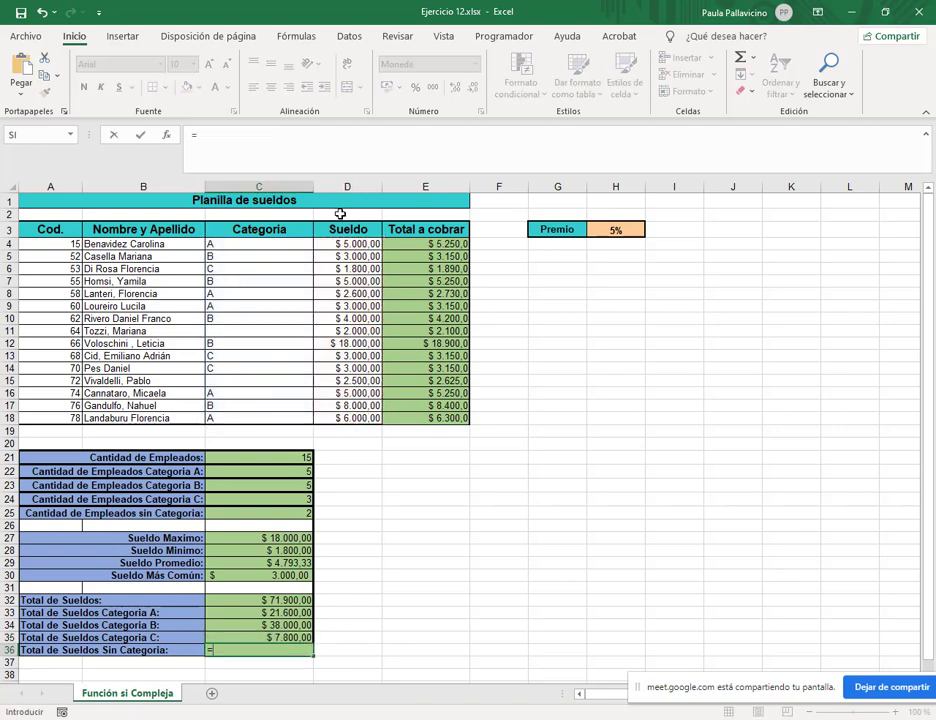
Step: Enter =SUMAR.SI(C4:C18;"";D4:D18) in C36 to total the salaries of employees without a category
{"action": "type", "text": "=sumar.si"}
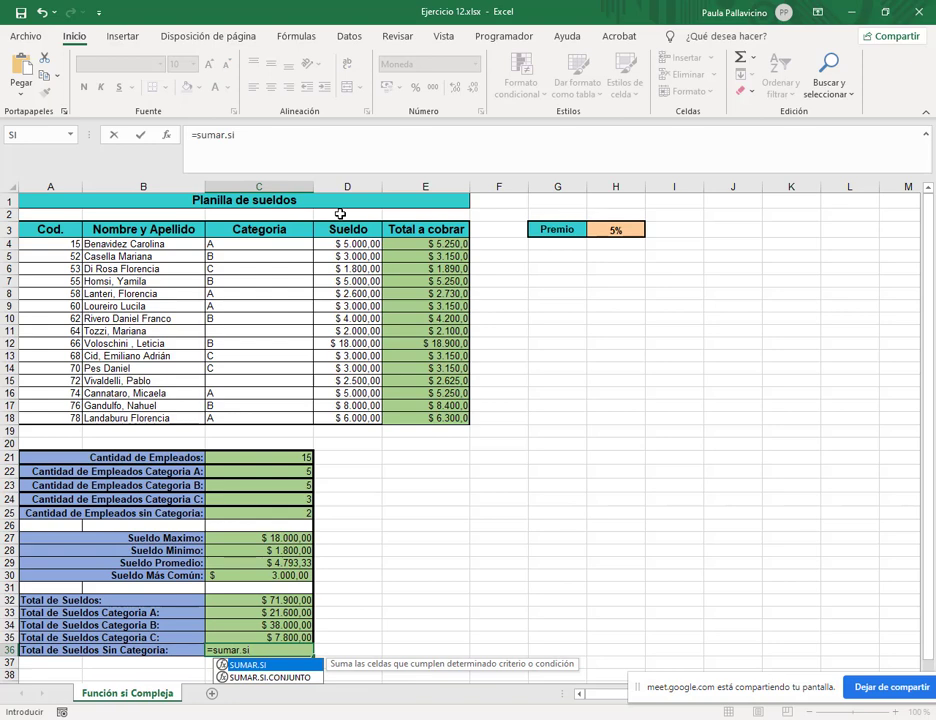
{"action": "left_click", "coordinate": [320, 159]}
{"action": "type", "text": "("}
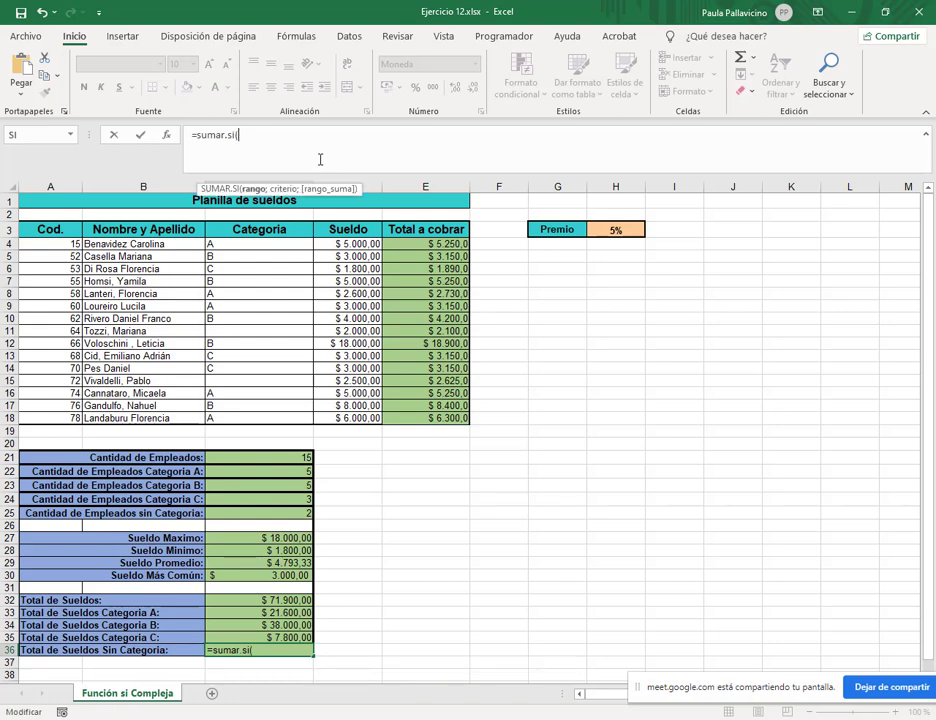
{"action": "left_click_drag", "start_coordinate": [286, 244], "coordinate": [281, 415]}
{"action": "type", "text": ";"}
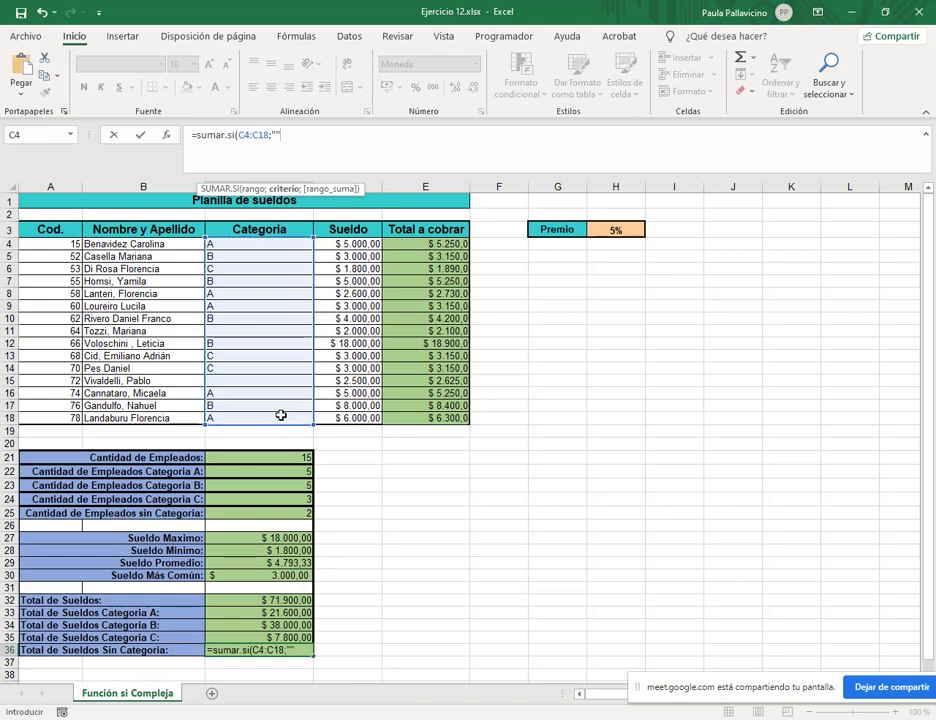
{"action": "type", "text": "\"\";"}
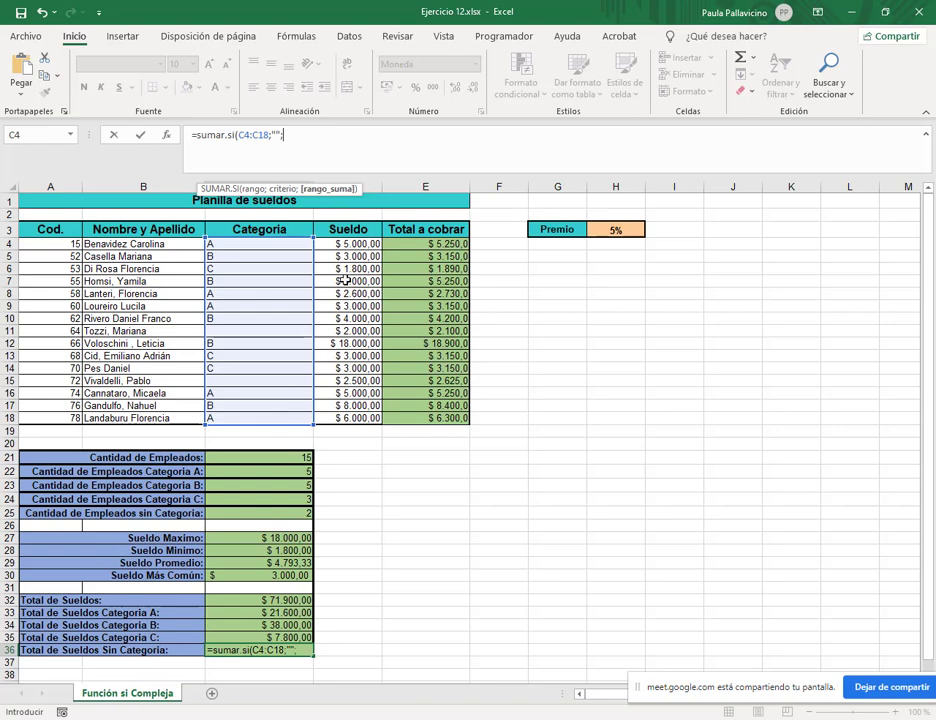
{"action": "left_click_drag", "start_coordinate": [355, 244], "coordinate": [355, 423]}
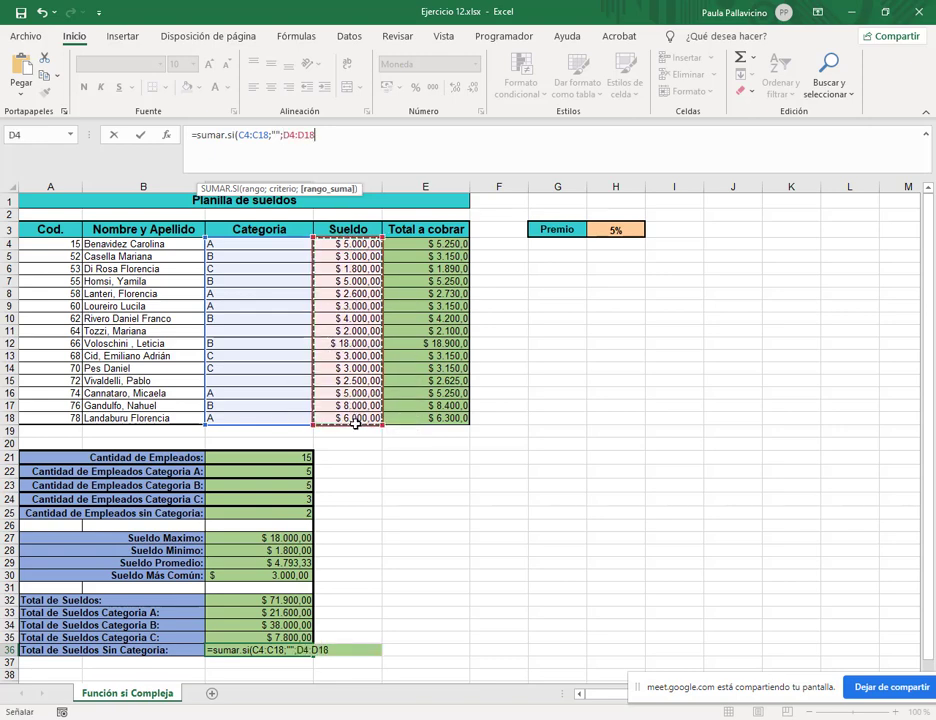
{"action": "key", "text": "Return"}
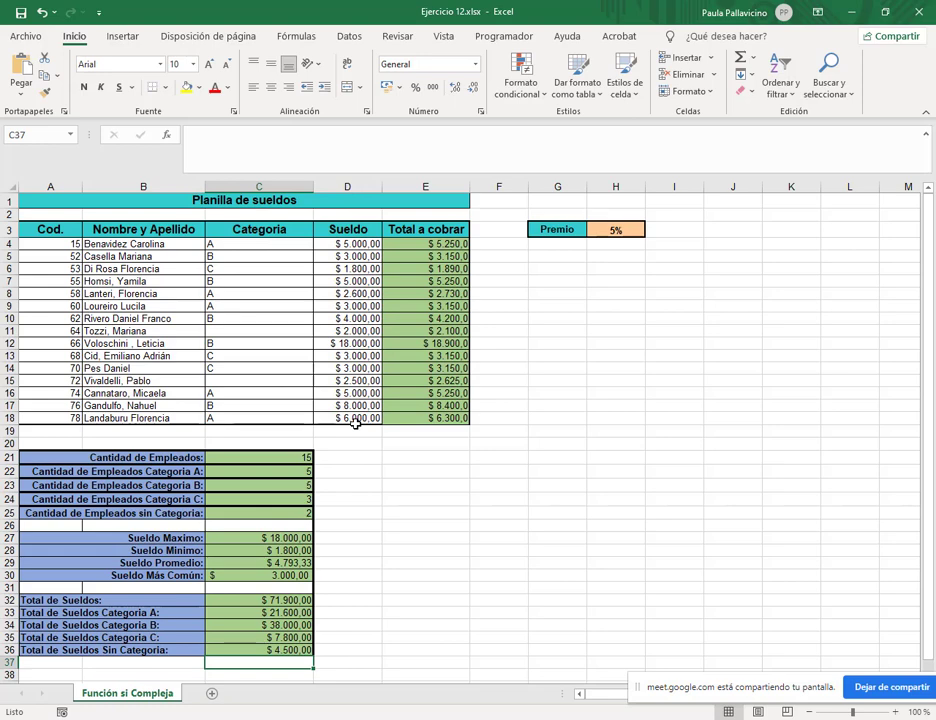
Step: Select the salaries D11 and D15 of the two employees without a category to check their sum
{"action": "left_click", "coordinate": [342, 330]}
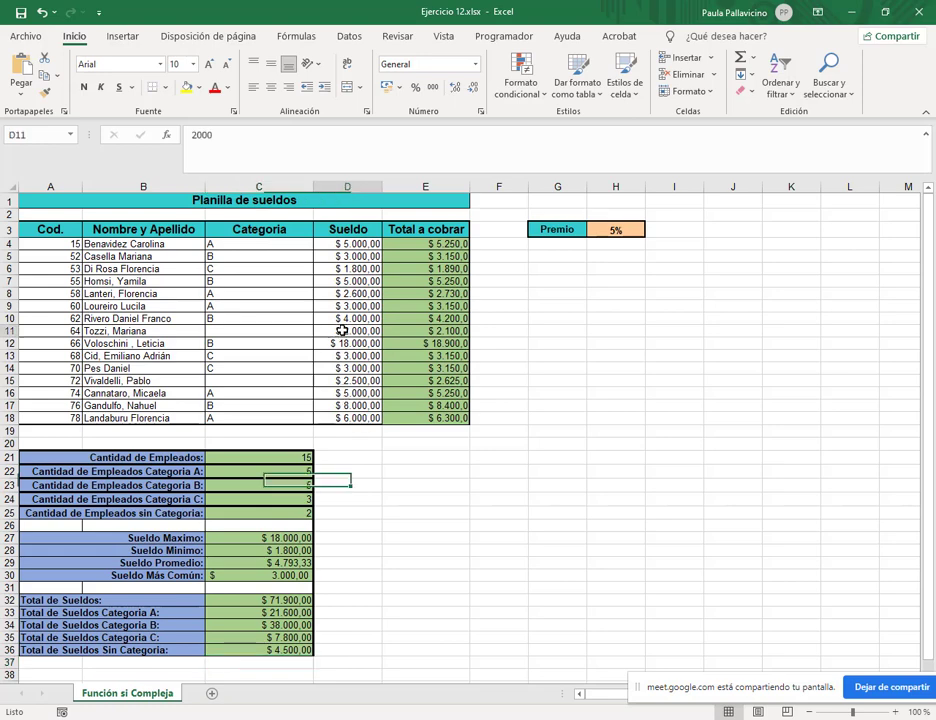
{"action": "left_click", "coordinate": [346, 381], "text": "ctrl"}
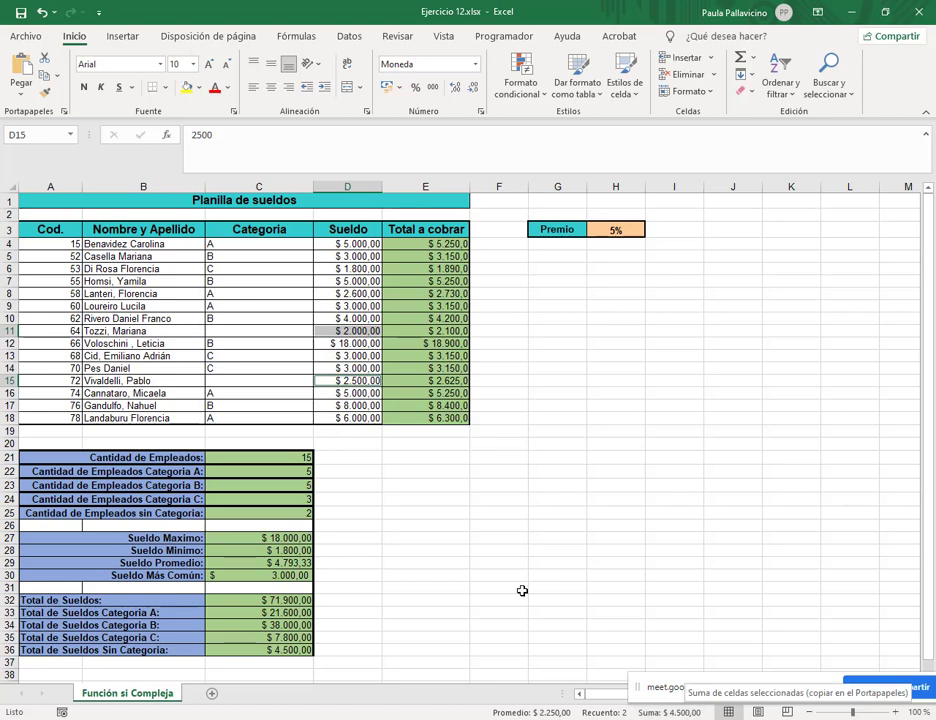
Step: Switch to Google Drive and download Ejercicio 13.xlsx from the Contar y sumar folder
{"action": "left_click", "coordinate": [488, 537]}
{"action": "scroll", "coordinate": [490, 537], "scroll_direction": "down", "scroll_amount": 1}
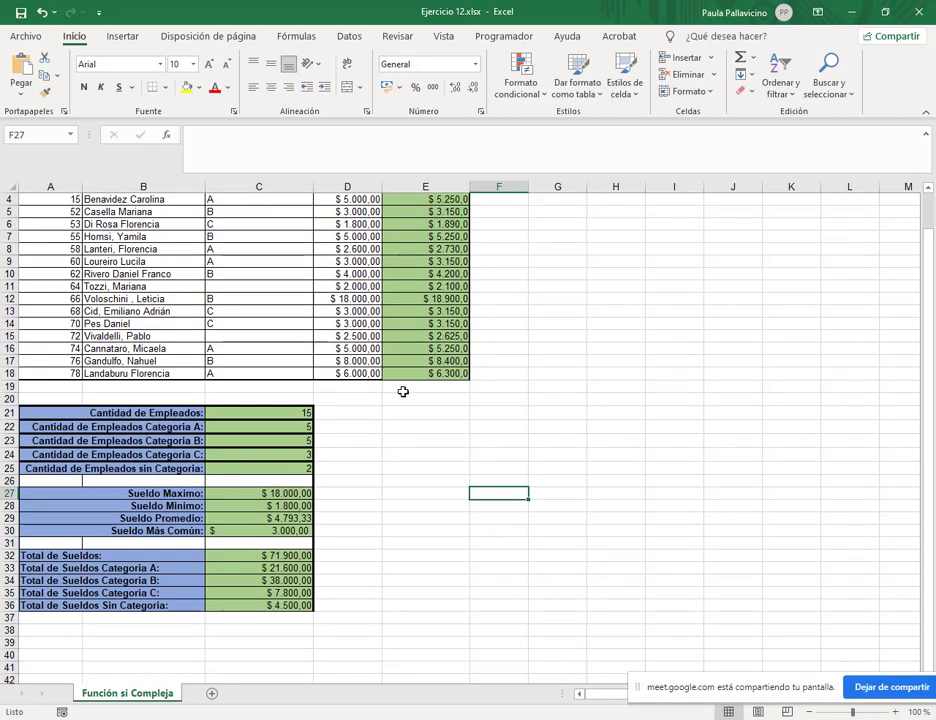
{"action": "key", "text": "alt+Tab"}
{"action": "left_click", "coordinate": [473, 461]}
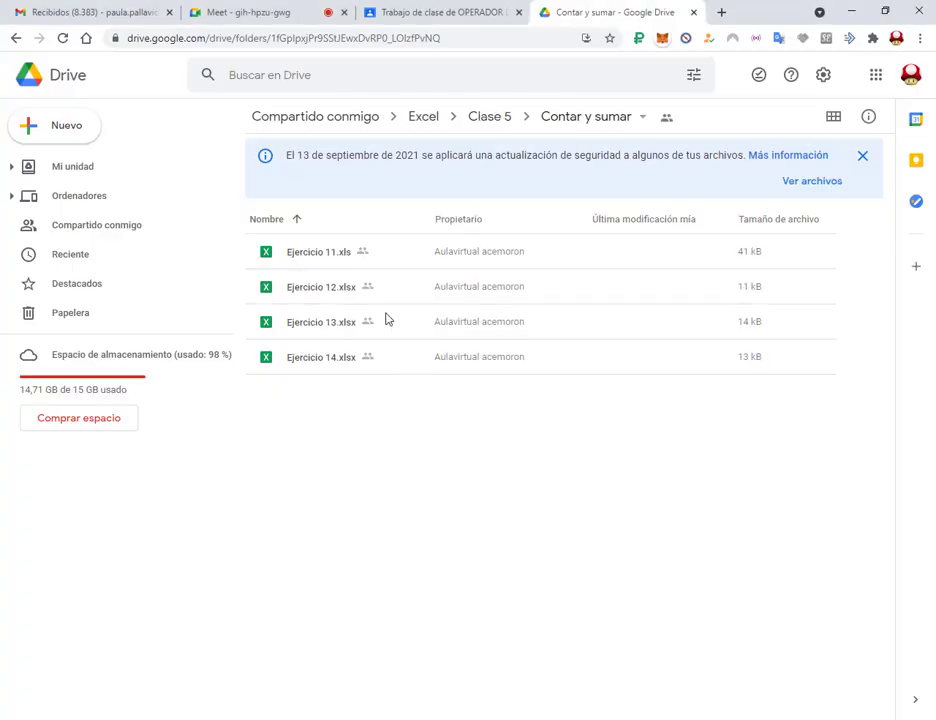
{"action": "left_click", "coordinate": [351, 327]}
{"action": "right_click", "coordinate": [351, 327]}
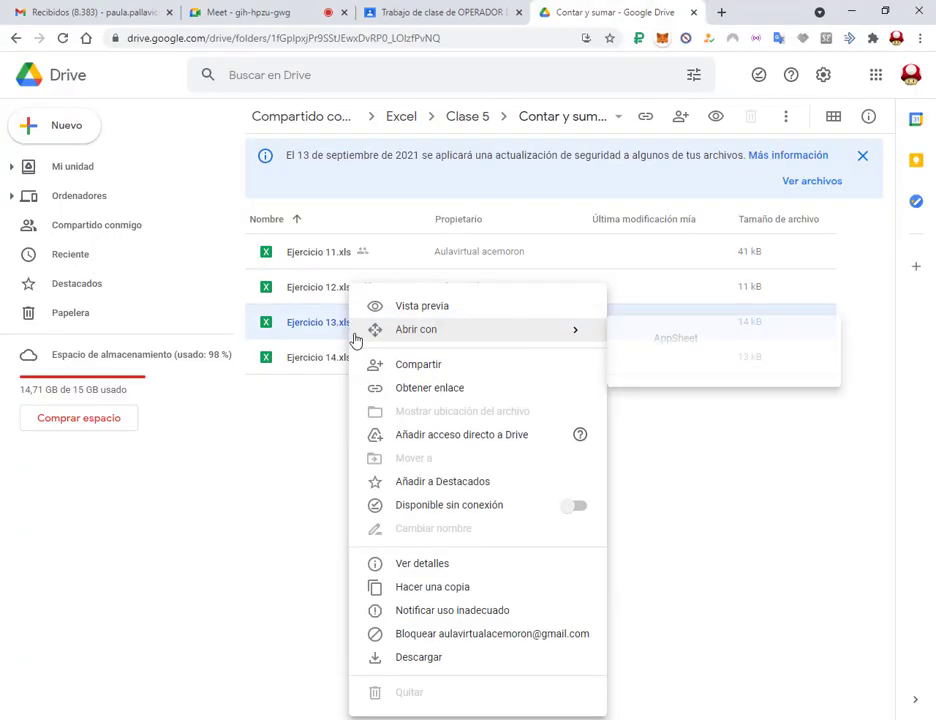
{"action": "left_click", "coordinate": [420, 660]}
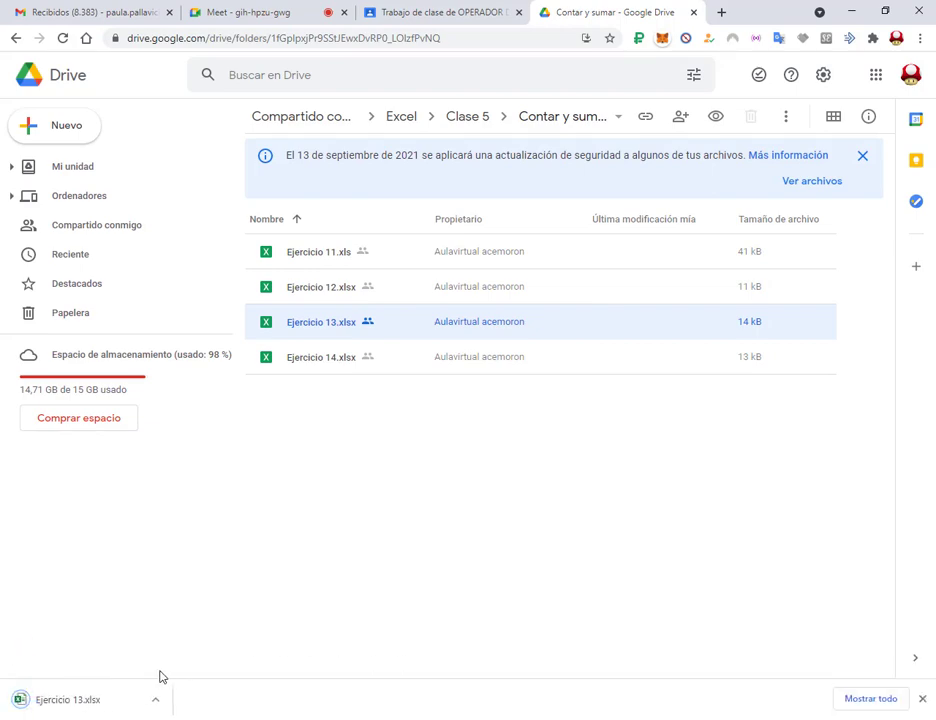
Step: Open the downloaded Ejercicio 13.xlsx in Excel and enable editing
{"action": "left_click", "coordinate": [113, 704]}
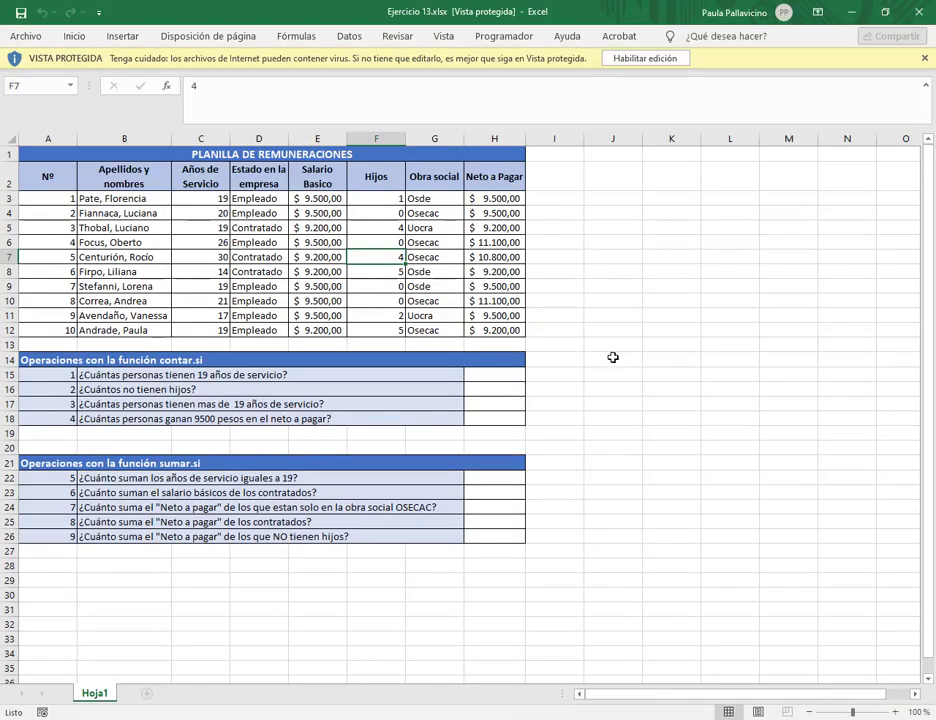
{"action": "left_click", "coordinate": [645, 58]}
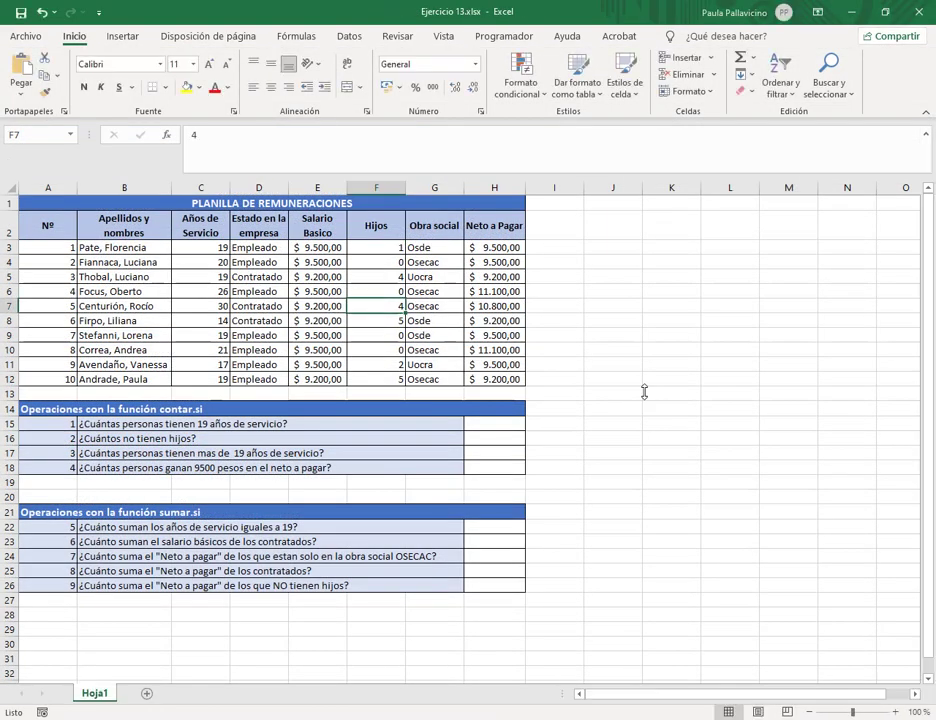
{"action": "left_click", "coordinate": [643, 394]}
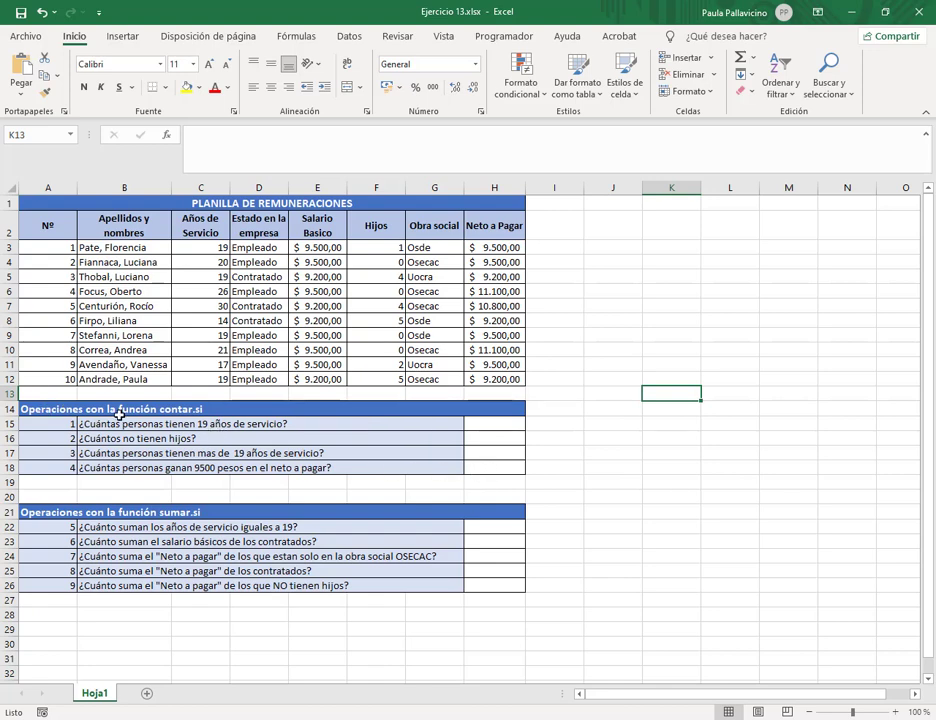
{"action": "left_click", "coordinate": [165, 411]}
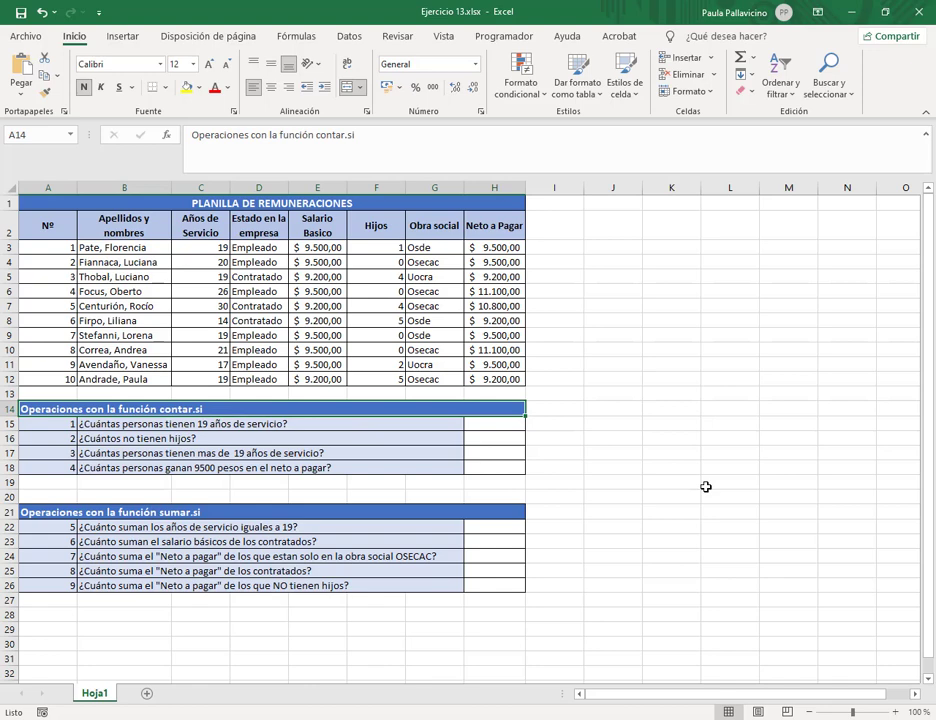
{"action": "left_click", "coordinate": [90, 513]}
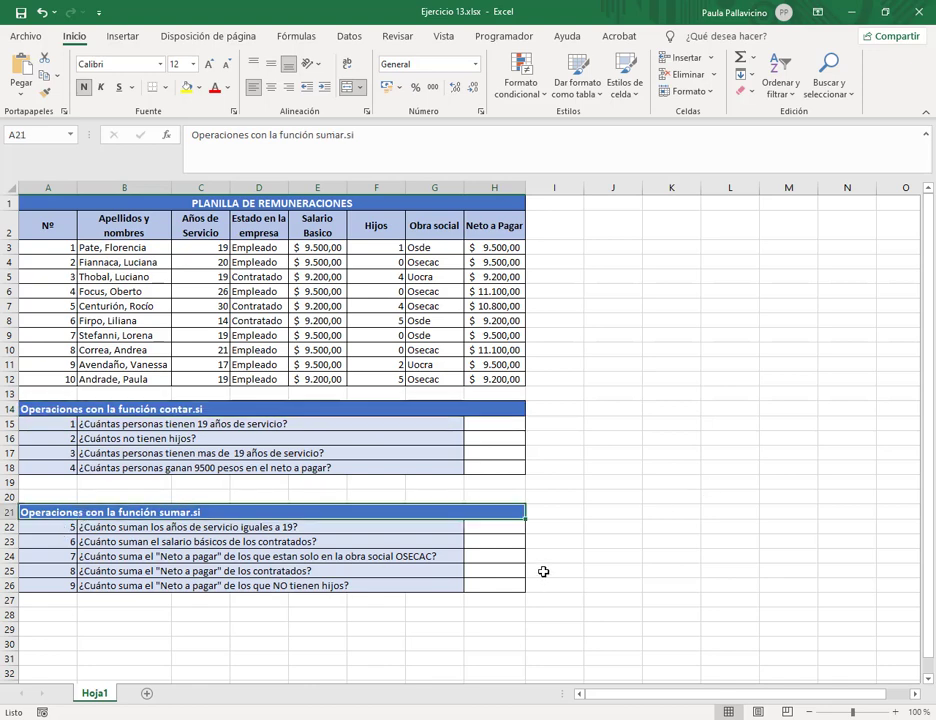
Step: Begin a CONTAR.SI formula in H15 for counting the people with 19 years of service
{"action": "left_click", "coordinate": [504, 424]}
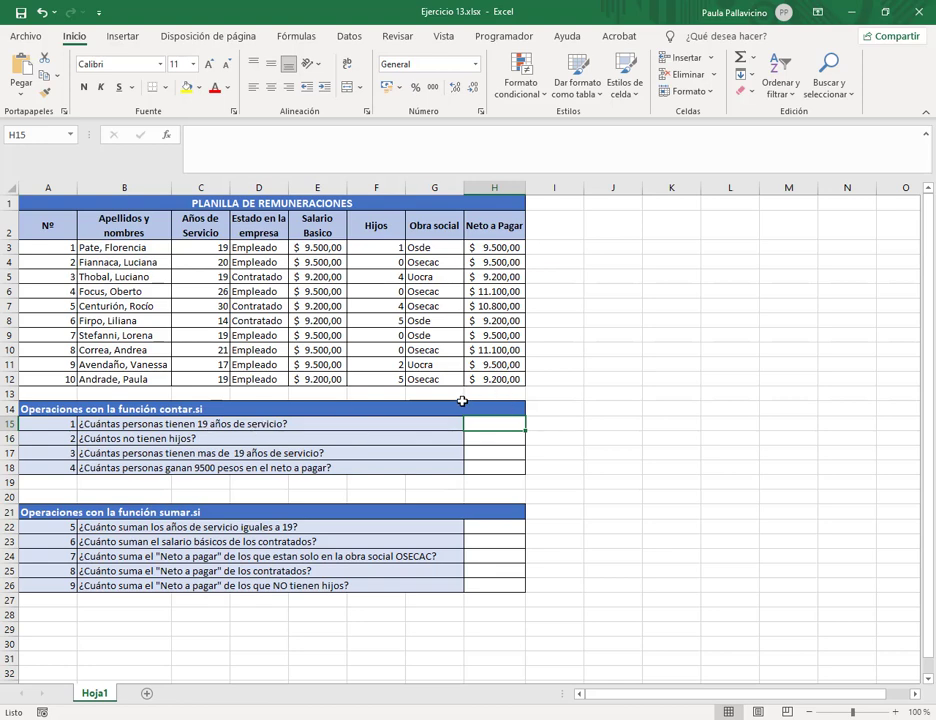
{"action": "type", "text": "=contar.as"}
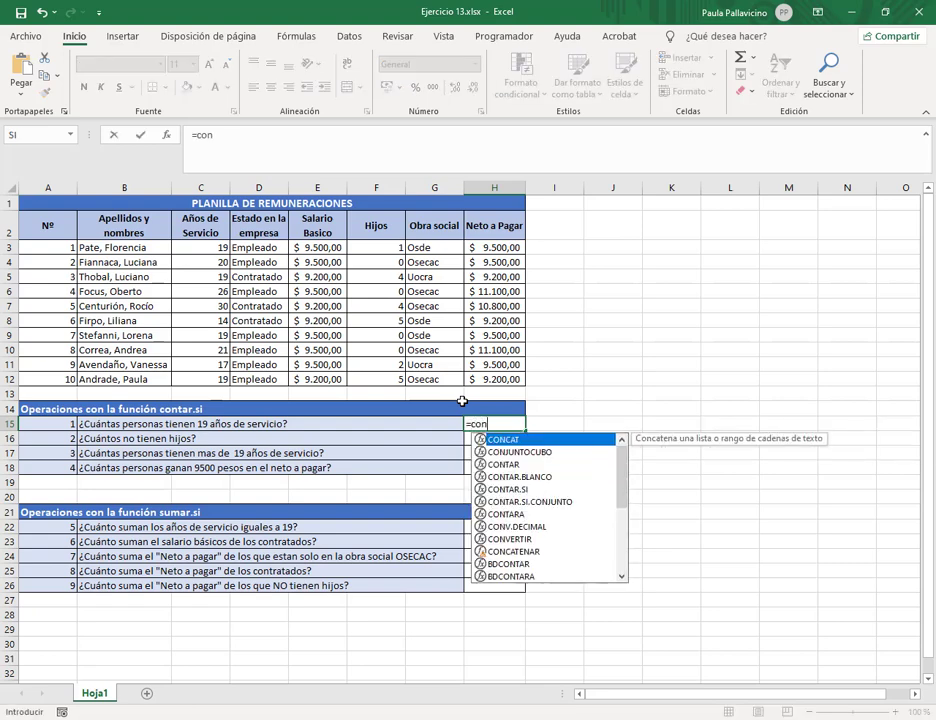
{"action": "key", "text": "BackSpace"}
{"action": "key", "text": "BackSpace"}
{"action": "type", "text": "si"}
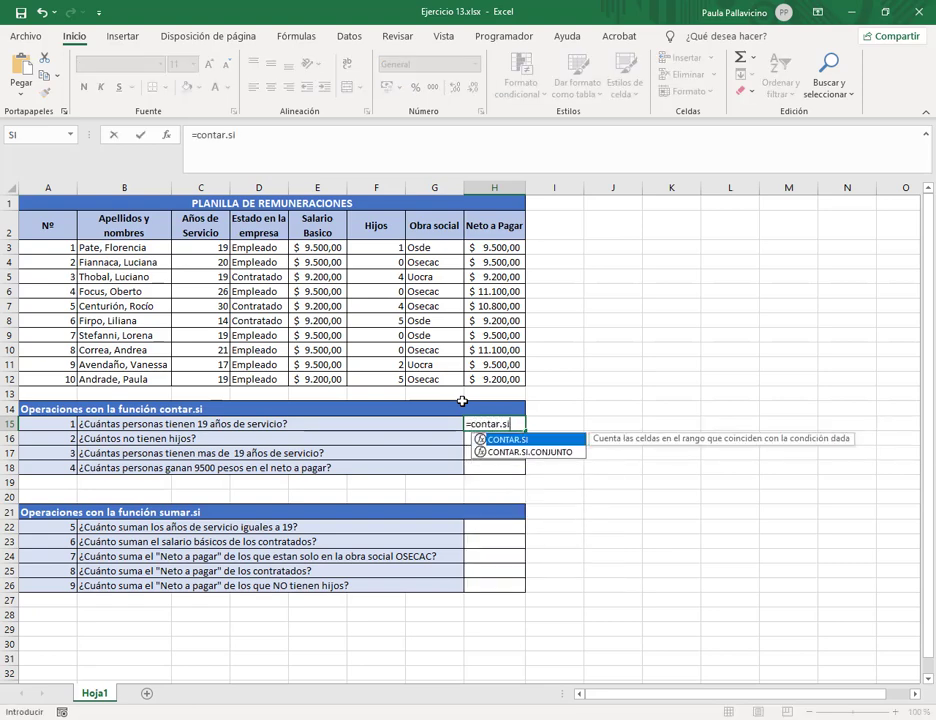
{"action": "type", "text": "("}
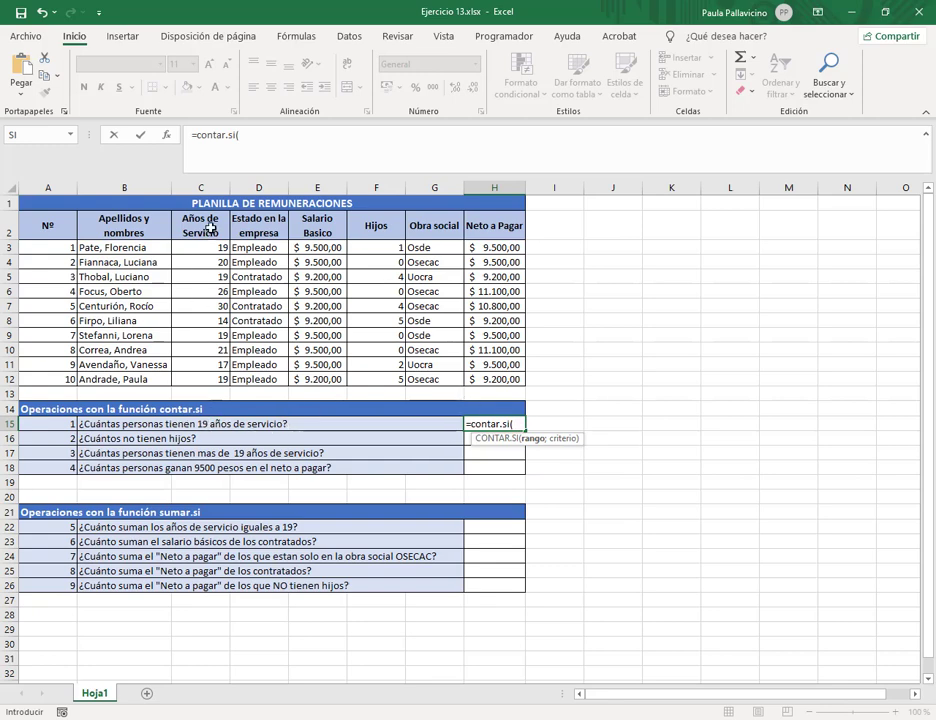
{"action": "left_click_drag", "start_coordinate": [210, 247], "coordinate": [205, 378]}
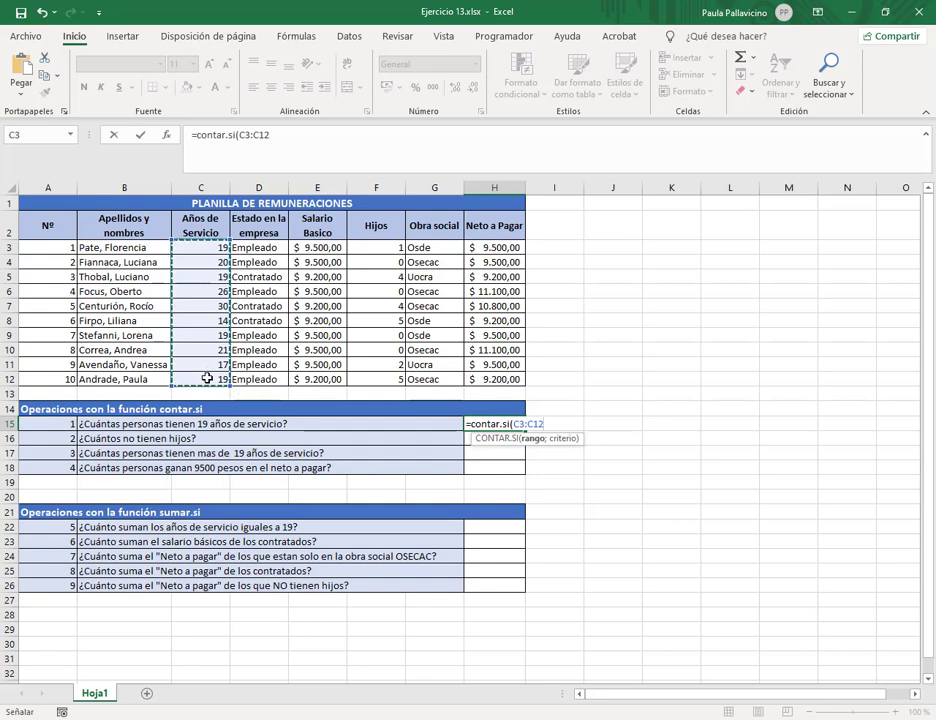
{"action": "left_click", "coordinate": [298, 138]}
{"action": "type", "text": "19"}
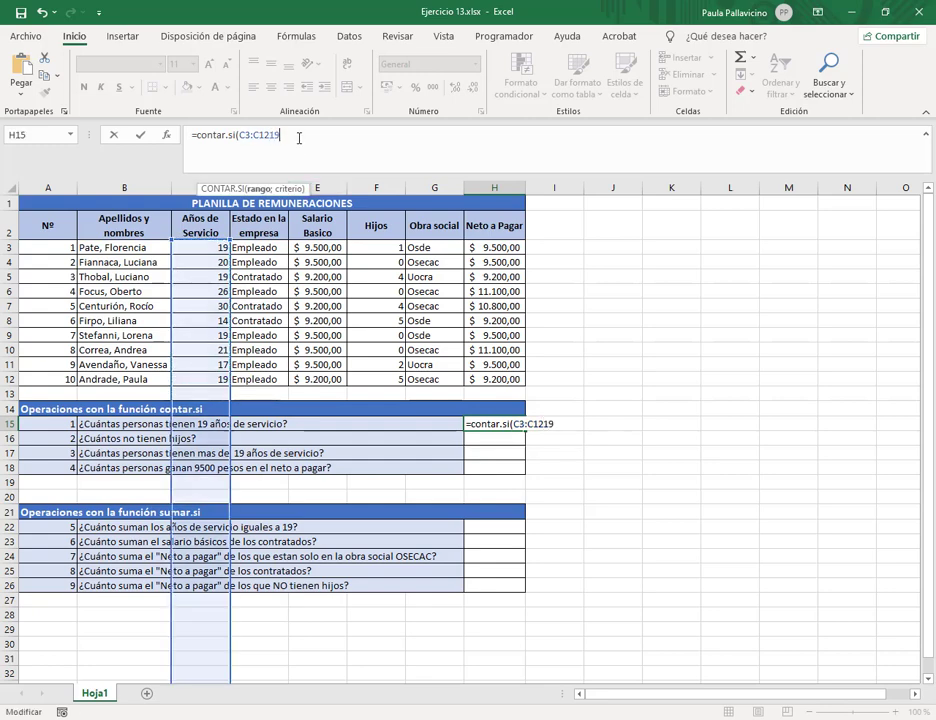
{"action": "key", "text": "BackSpace"}
{"action": "key", "text": "BackSpace"}
{"action": "key", "text": "BackSpace"}
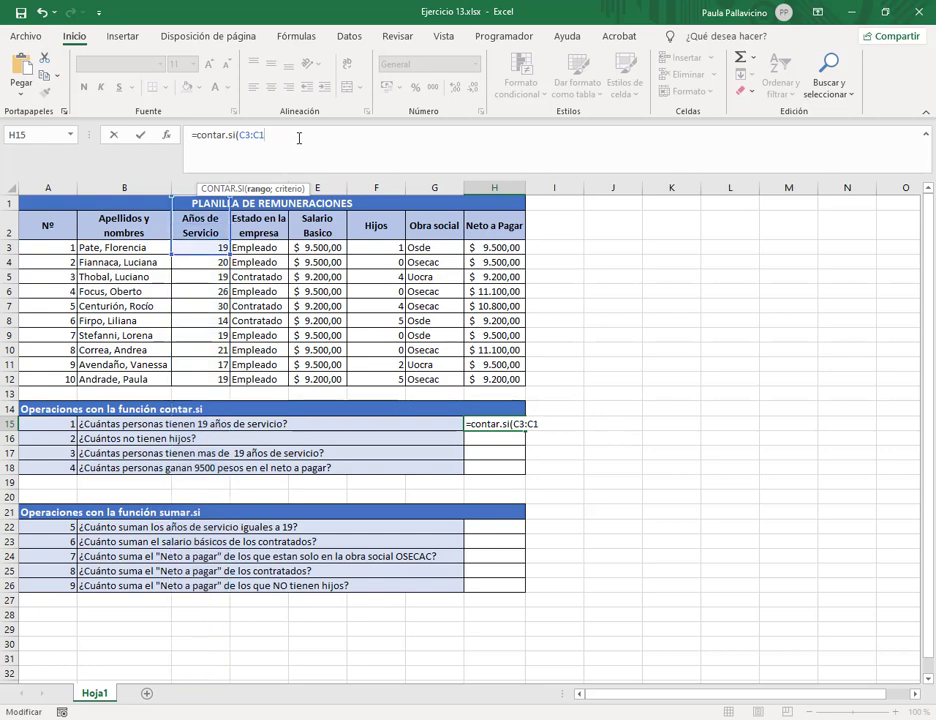
{"action": "key", "text": "BackSpace"}
{"action": "key", "text": "BackSpace"}
{"action": "key", "text": "BackSpace"}
{"action": "key", "text": "BackSpace"}
{"action": "key", "text": "BackSpace"}
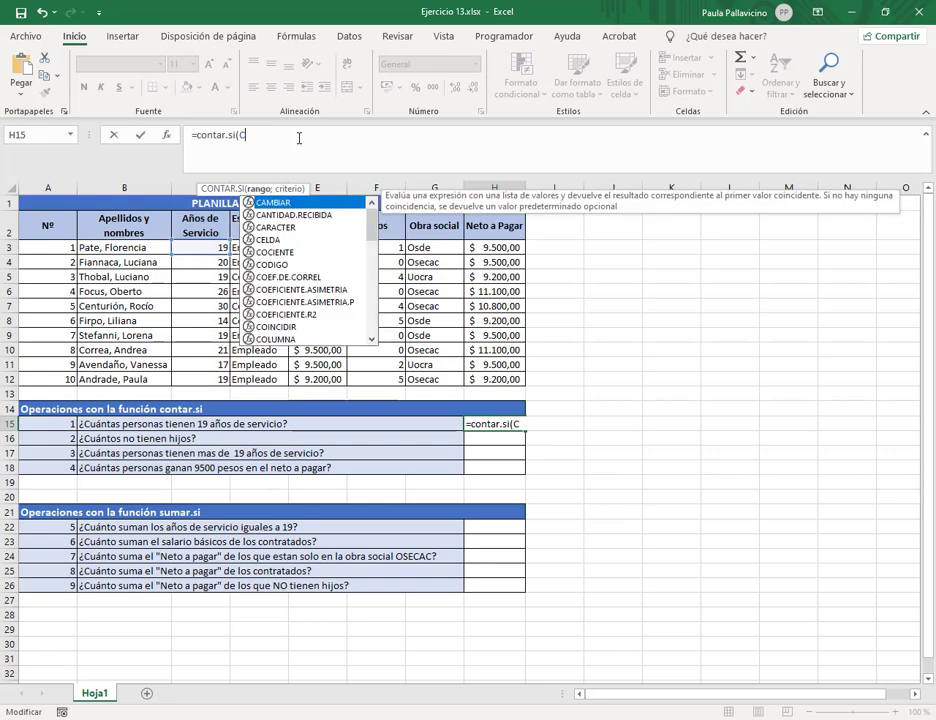
Step: Complete the CONTAR.SI formula in H15 with the range C3:C12 and the criterion 19
{"action": "left_click_drag", "start_coordinate": [217, 245], "coordinate": [215, 378]}
{"action": "left_click", "coordinate": [301, 138]}
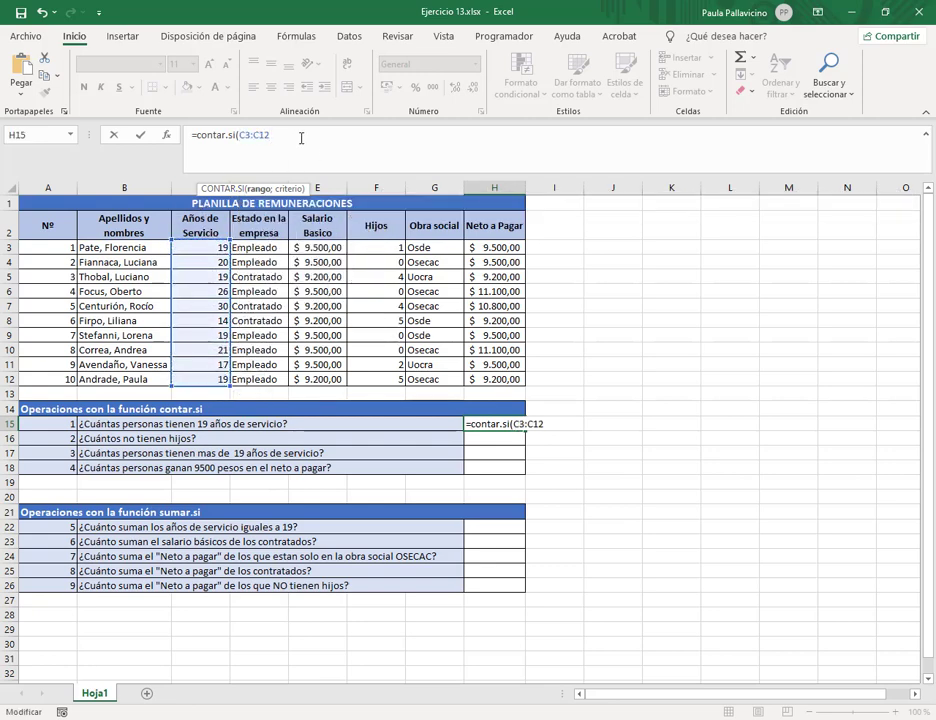
{"action": "type", "text": ";19)"}
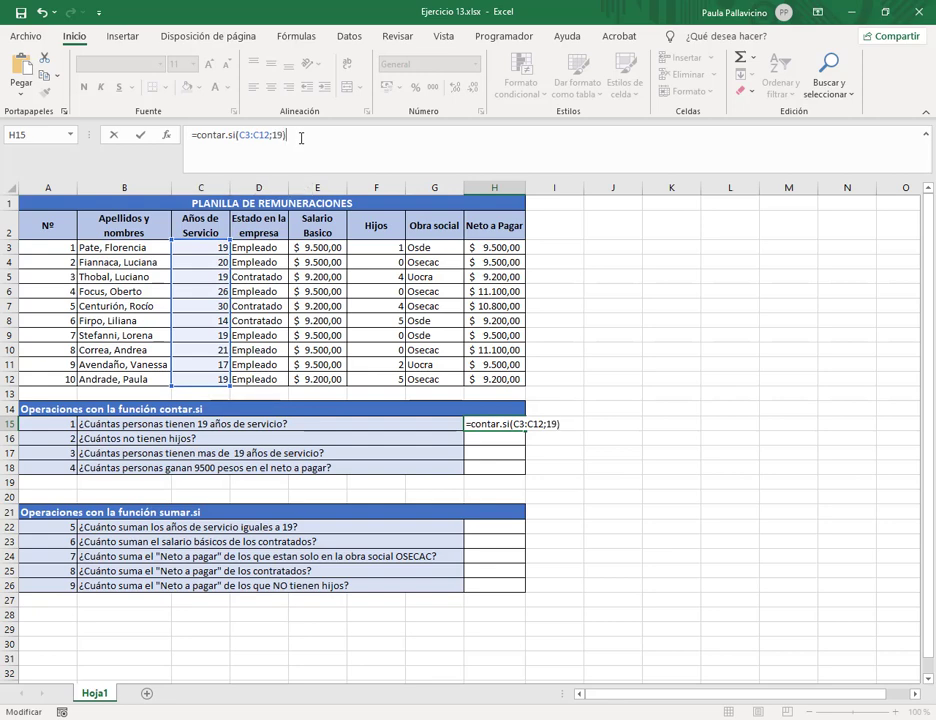
{"action": "key", "text": "Return"}
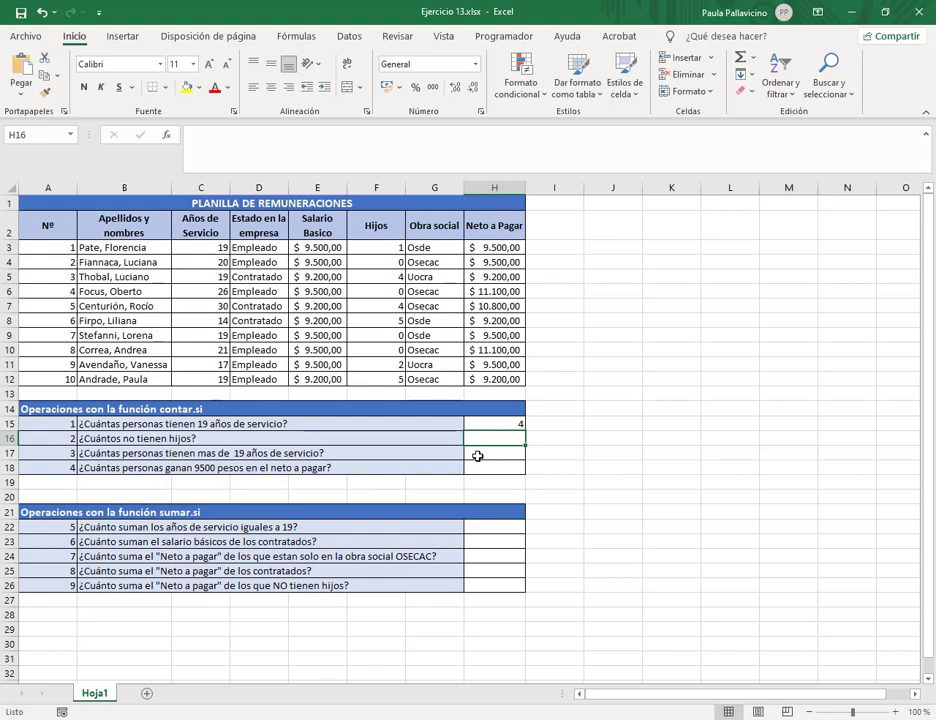
Step: Enter =CONTAR.SI(F3:F12;0) in H16 to count the people without children
{"action": "left_click_drag", "start_coordinate": [346, 207], "coordinate": [407, 386]}
{"action": "key", "text": "Escape"}
{"action": "type", "text": "=contar."}
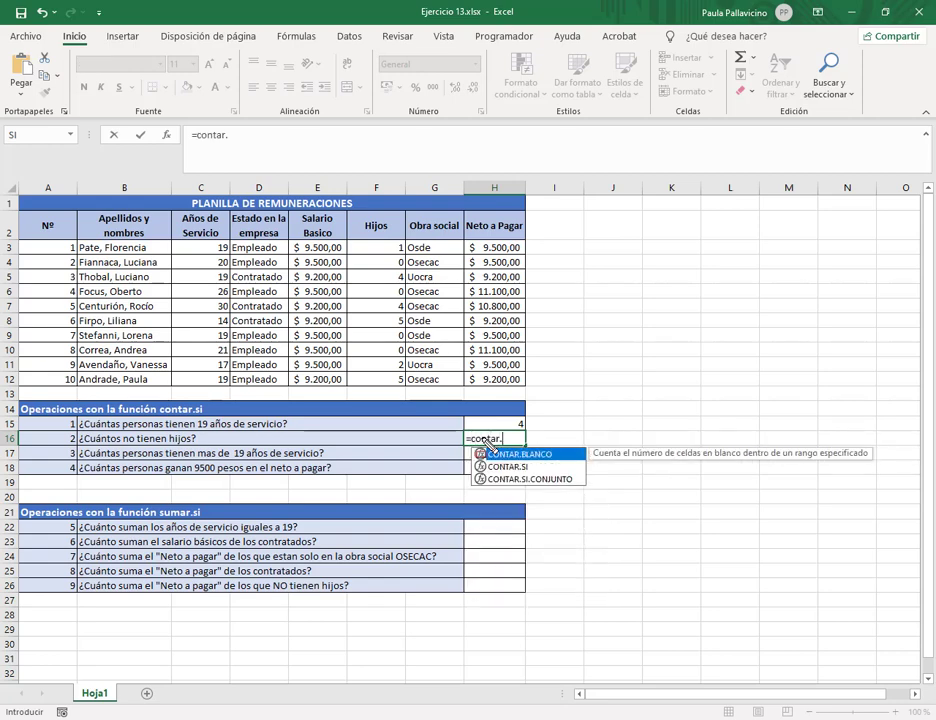
{"action": "type", "text": "si/"}
{"action": "key", "text": "BackSpace"}
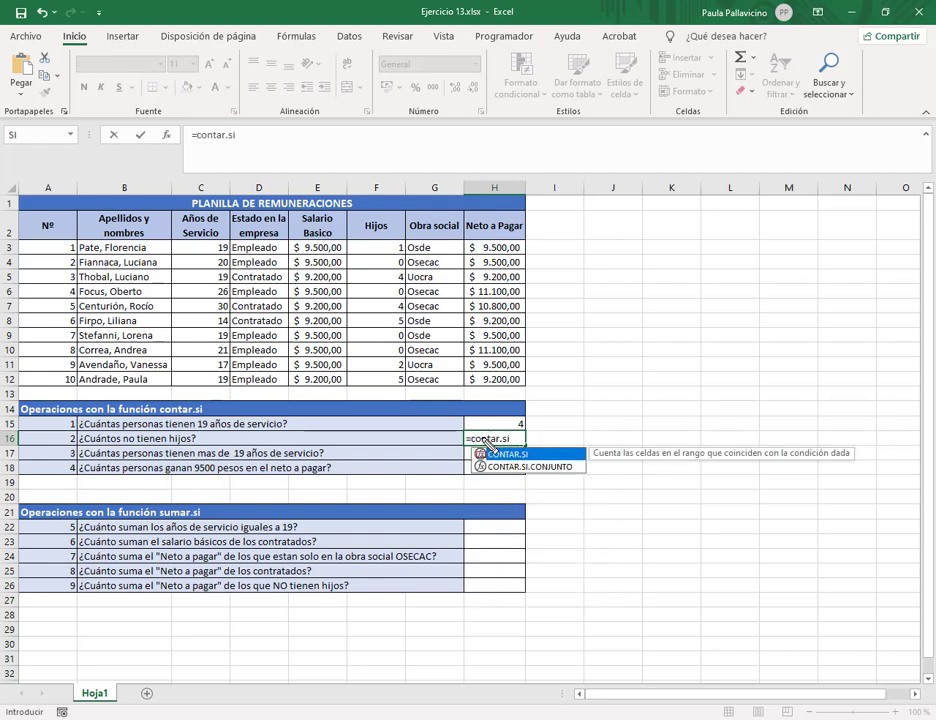
{"action": "type", "text": "("}
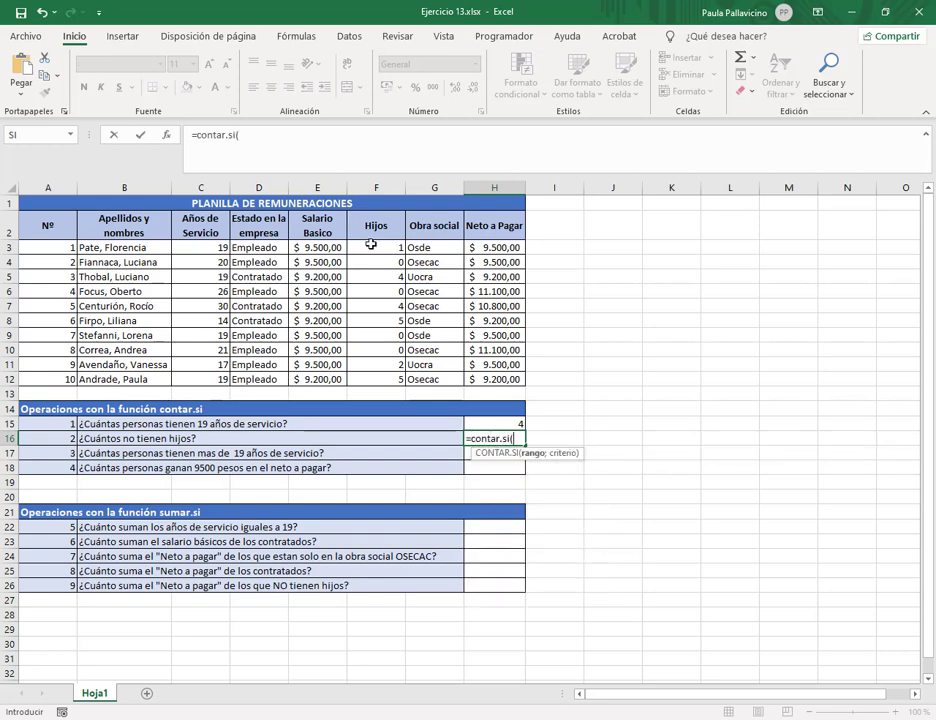
{"action": "left_click_drag", "start_coordinate": [376, 247], "coordinate": [372, 380]}
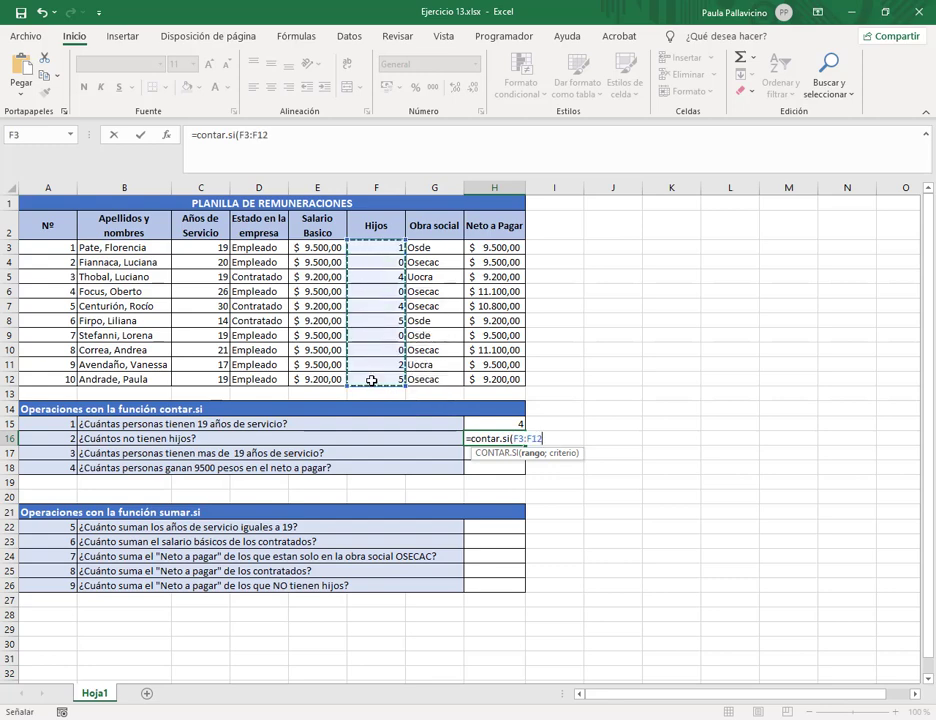
{"action": "type", "text": ";"}
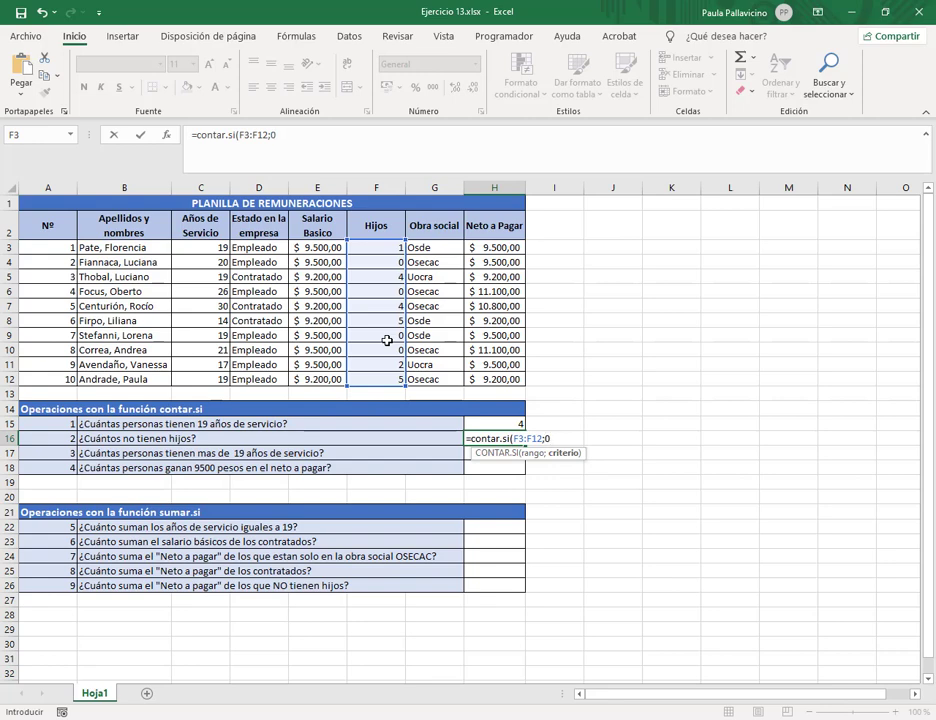
{"action": "type", "text": "0)"}
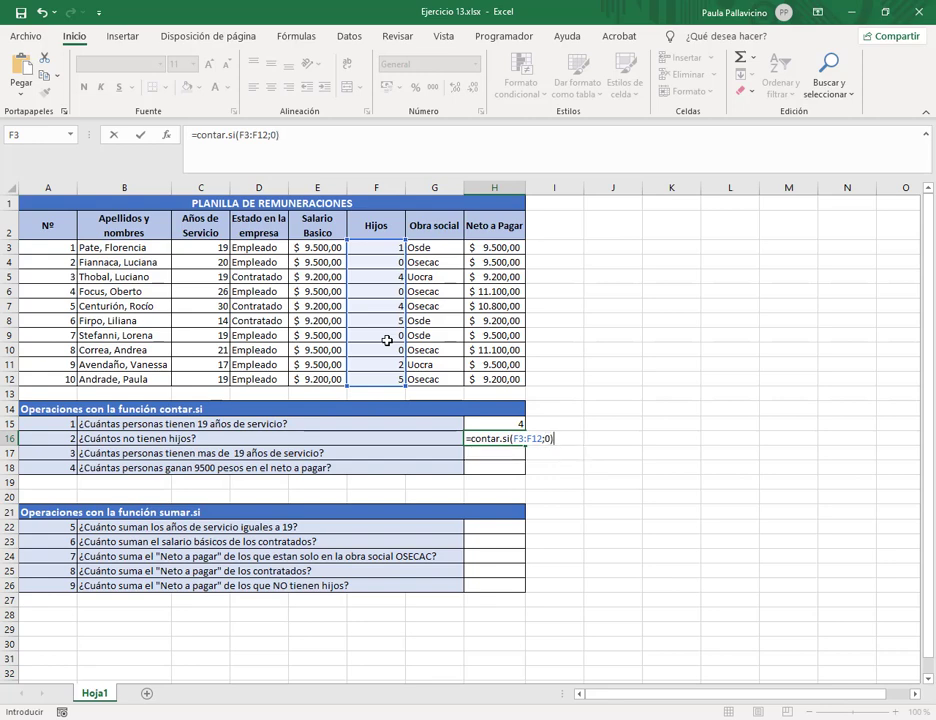
{"action": "key", "text": "Return"}
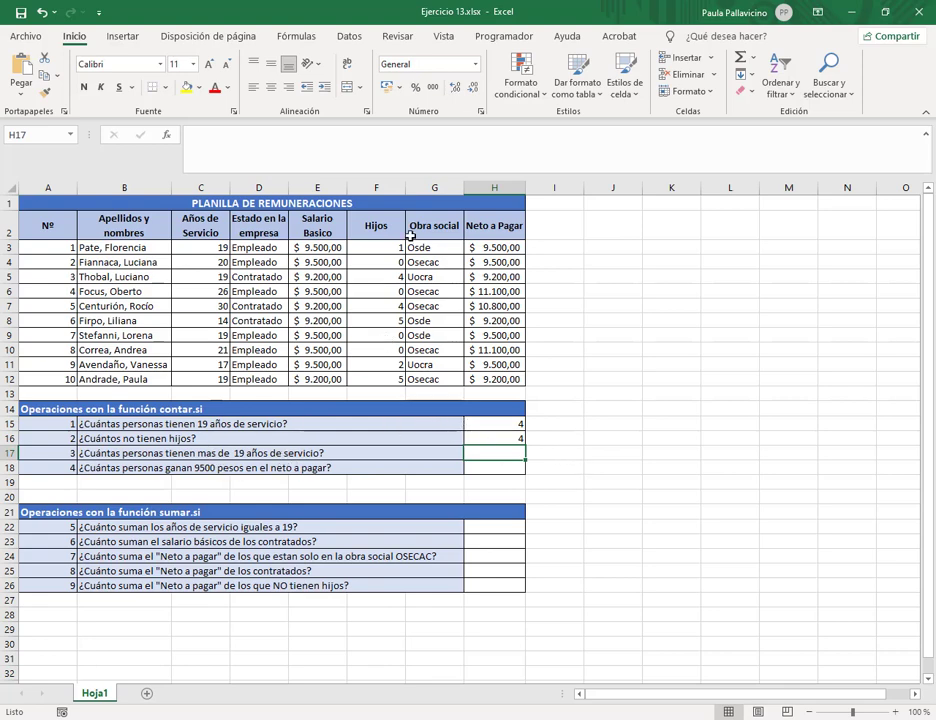
Step: Enter =CONTAR.SI(C3:C12;">19") in H17 to count the people with more than 19 years of service
{"action": "left_click", "coordinate": [403, 155]}
{"action": "type", "text": "=contar.si"}
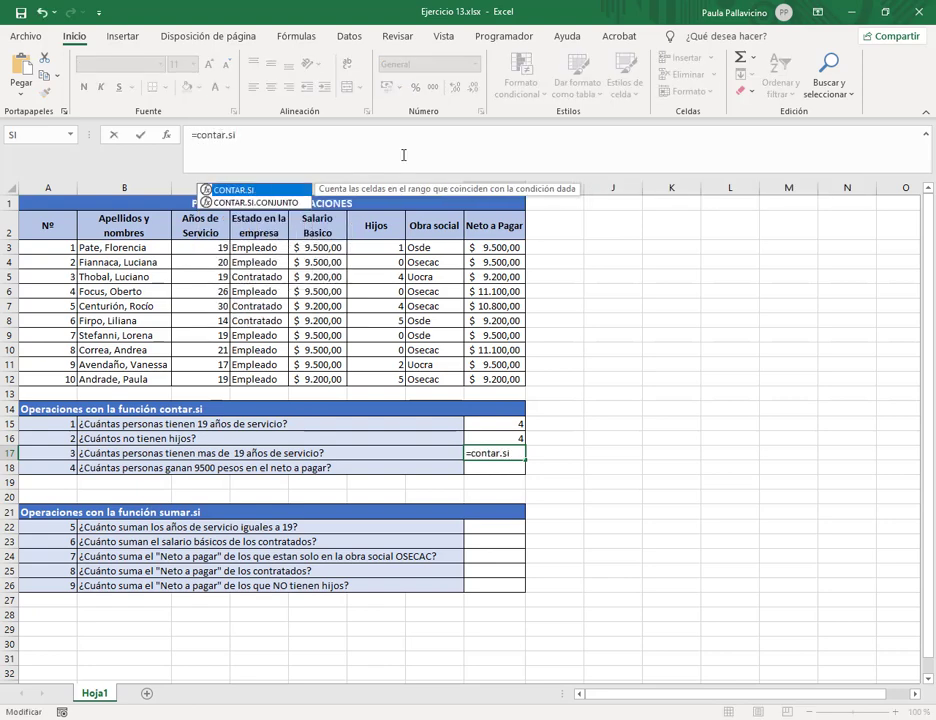
{"action": "type", "text": "("}
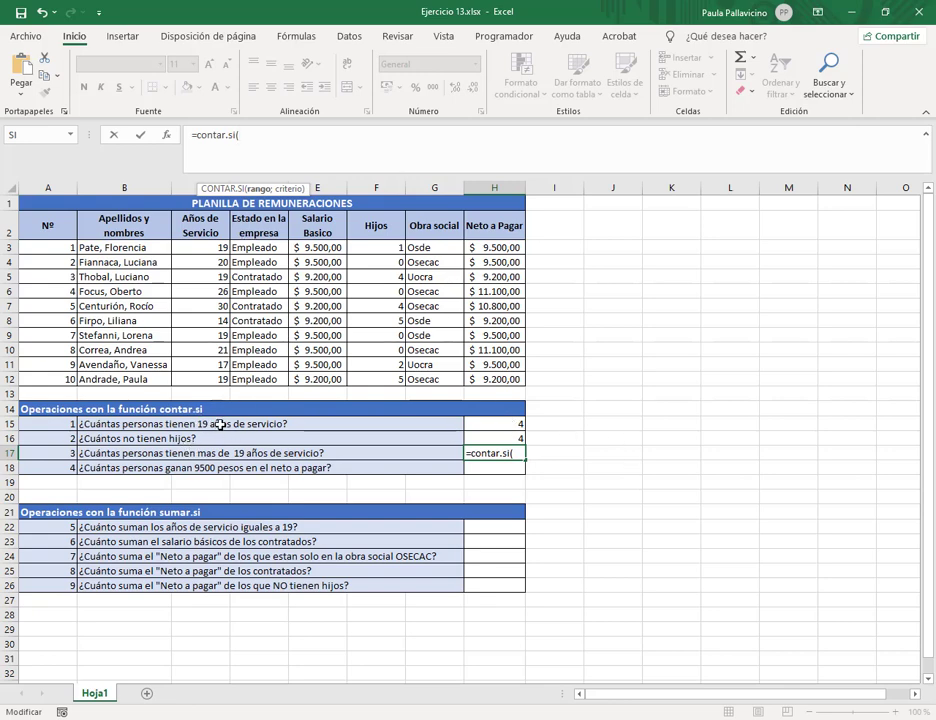
{"action": "left_click_drag", "start_coordinate": [208, 253], "coordinate": [228, 398]}
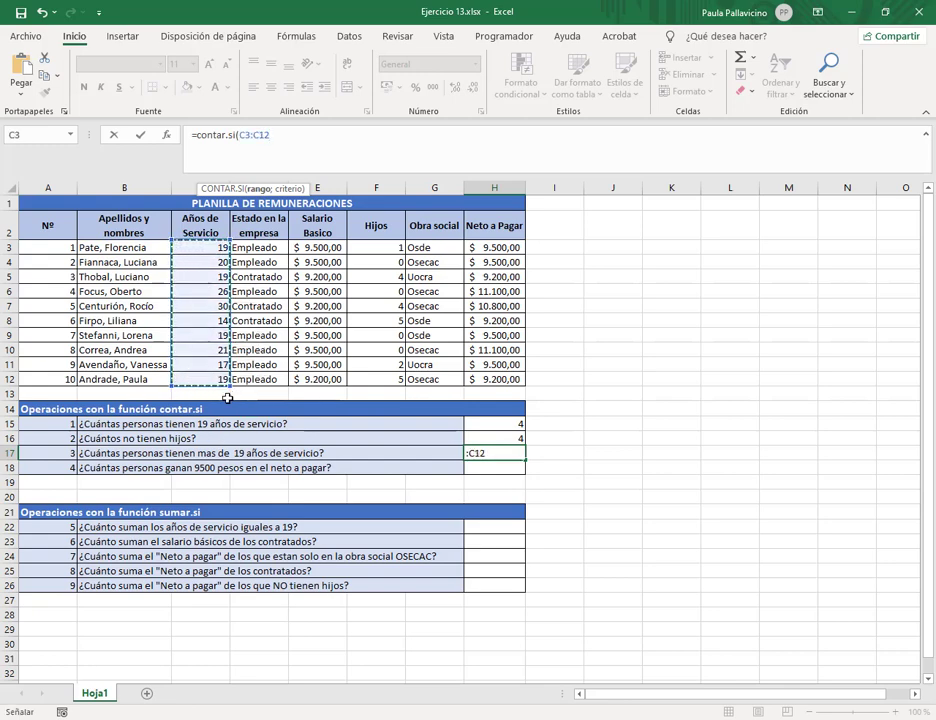
{"action": "type", "text": ";\">19"}
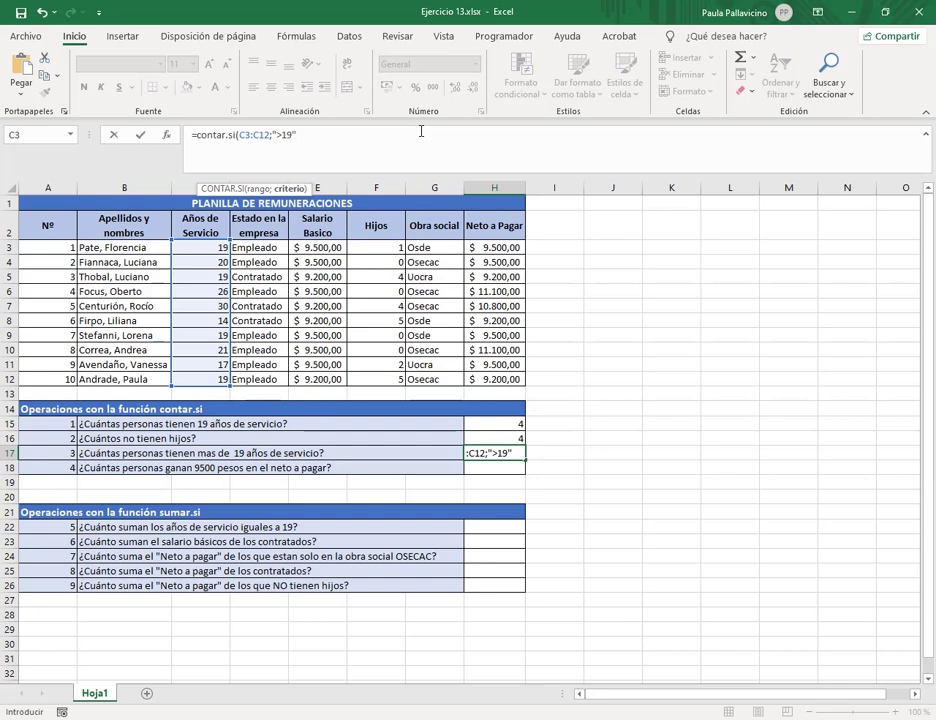
{"action": "type", "text": ")"}
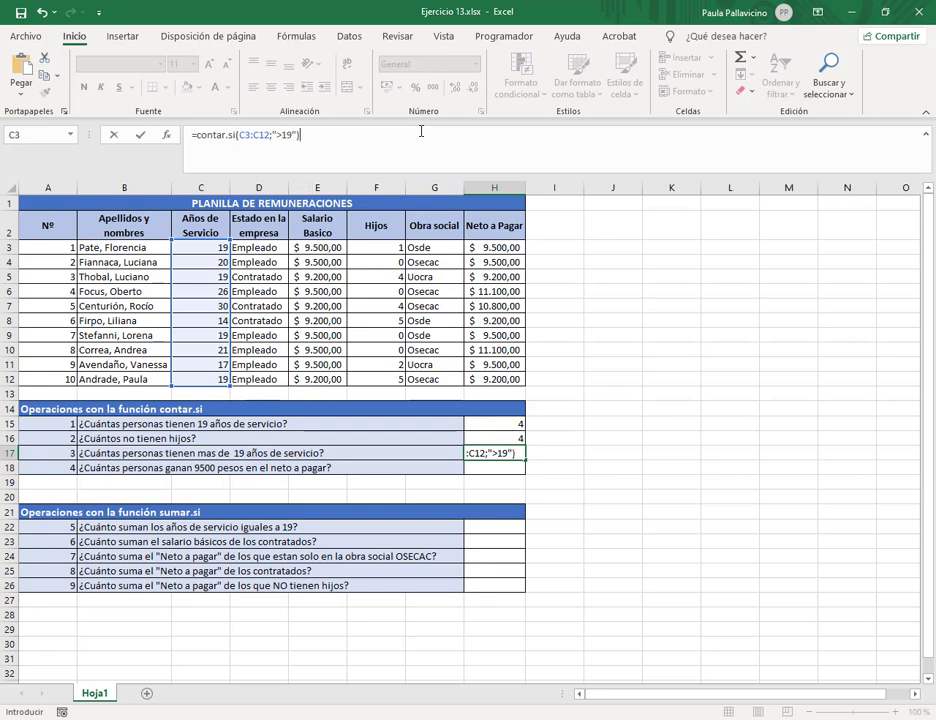
{"action": "key", "text": "Return"}
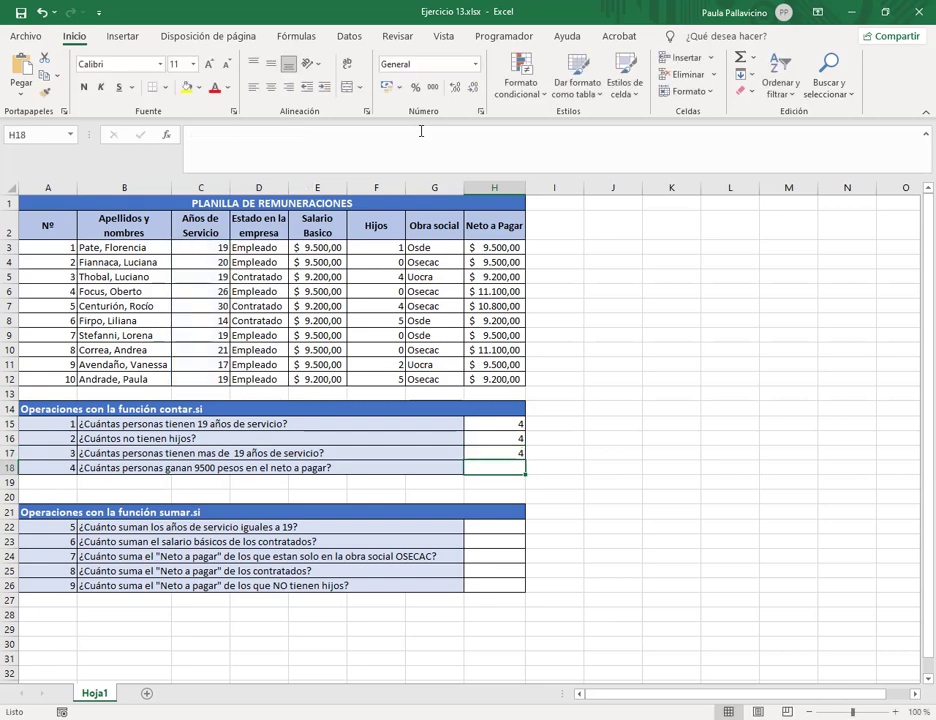
Step: Select the years of service above 19 in C4, C6, C7 and C10 to check their count
{"action": "left_click", "coordinate": [222, 262]}
{"action": "left_click", "coordinate": [222, 292], "text": "ctrl"}
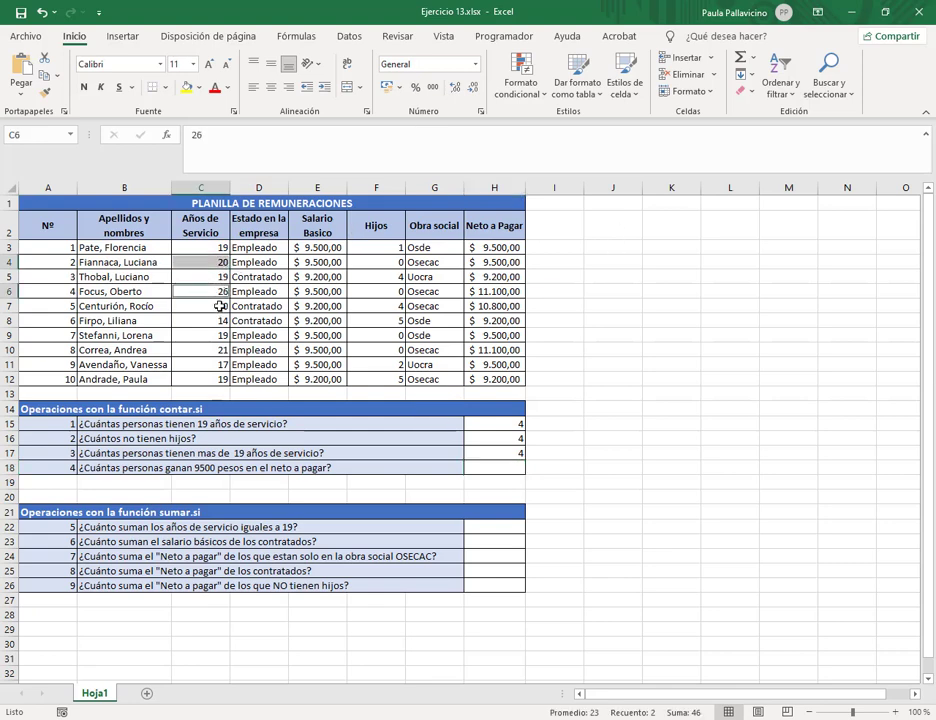
{"action": "left_click", "coordinate": [222, 306], "text": "ctrl"}
{"action": "left_click", "coordinate": [220, 350], "text": "ctrl"}
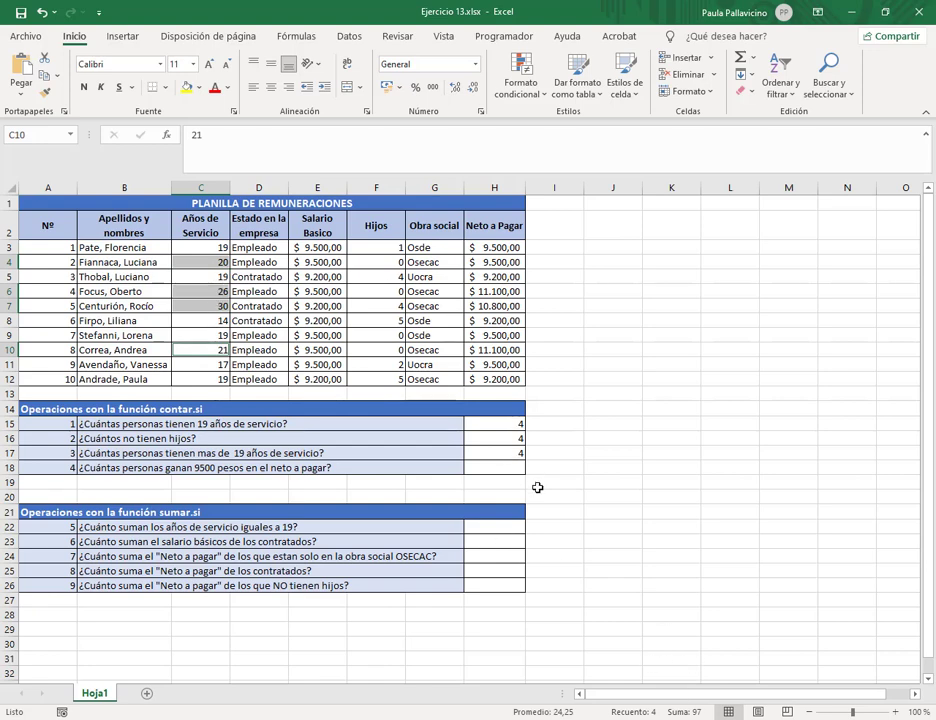
Step: Enter =CONTAR.SI(H3:H12;9500) in H18 to count the people whose net pay is 9500 pesos
{"action": "left_click", "coordinate": [518, 468]}
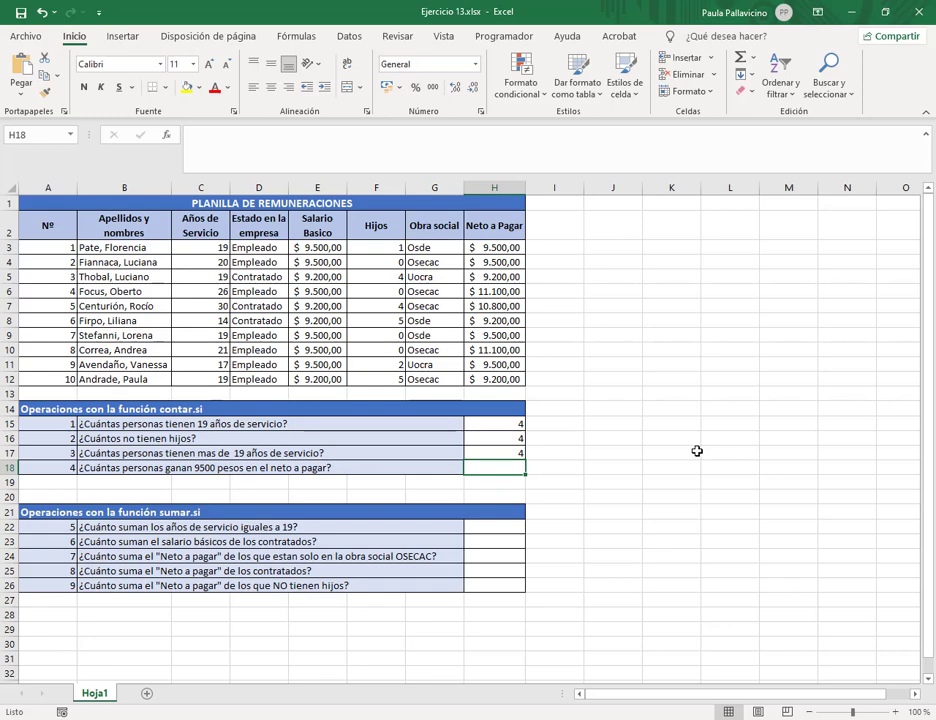
{"action": "type", "text": "="}
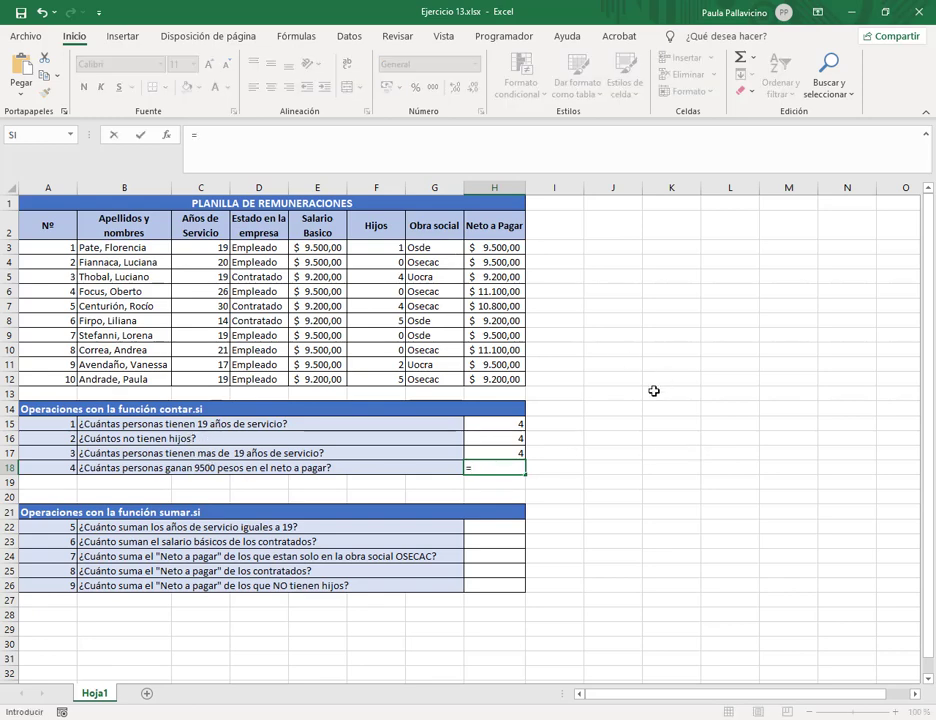
{"action": "type", "text": "contar.si/"}
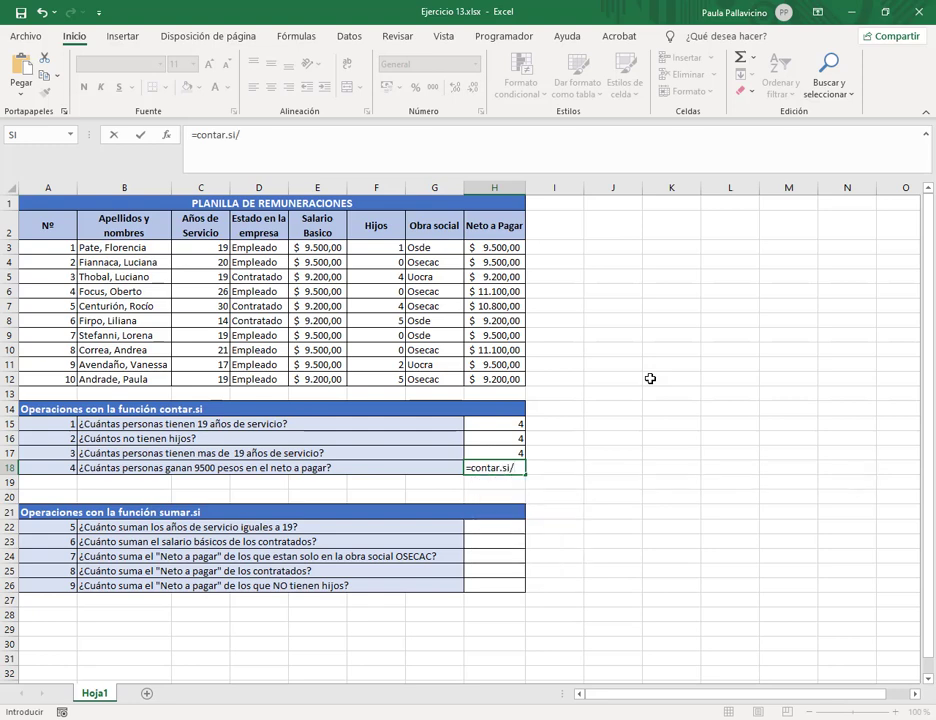
{"action": "key", "text": "BackSpace"}
{"action": "type", "text": "("}
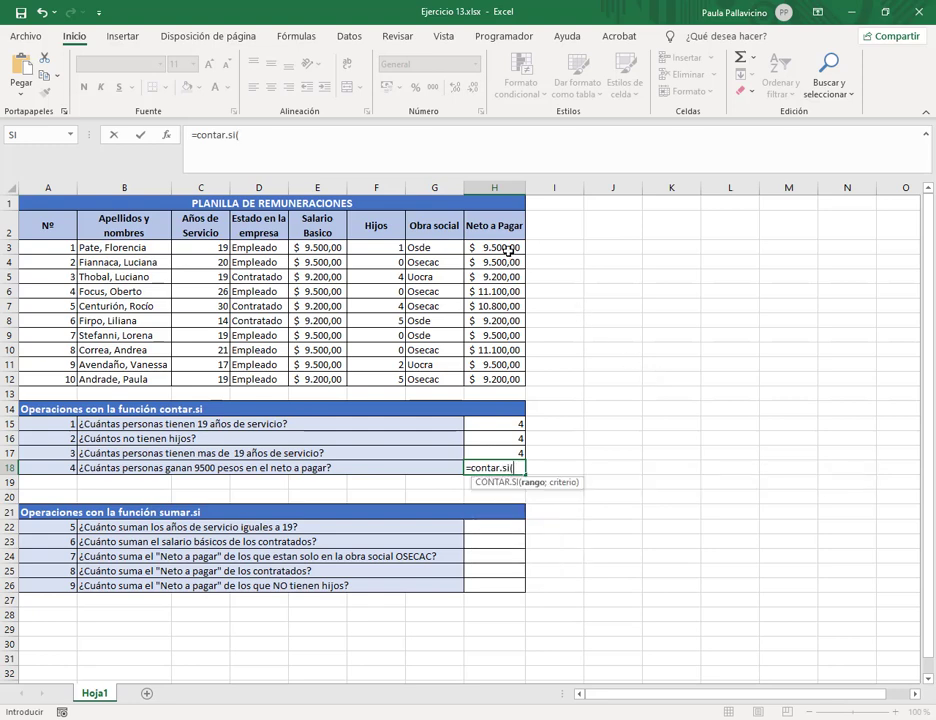
{"action": "left_click_drag", "start_coordinate": [508, 247], "coordinate": [506, 318]}
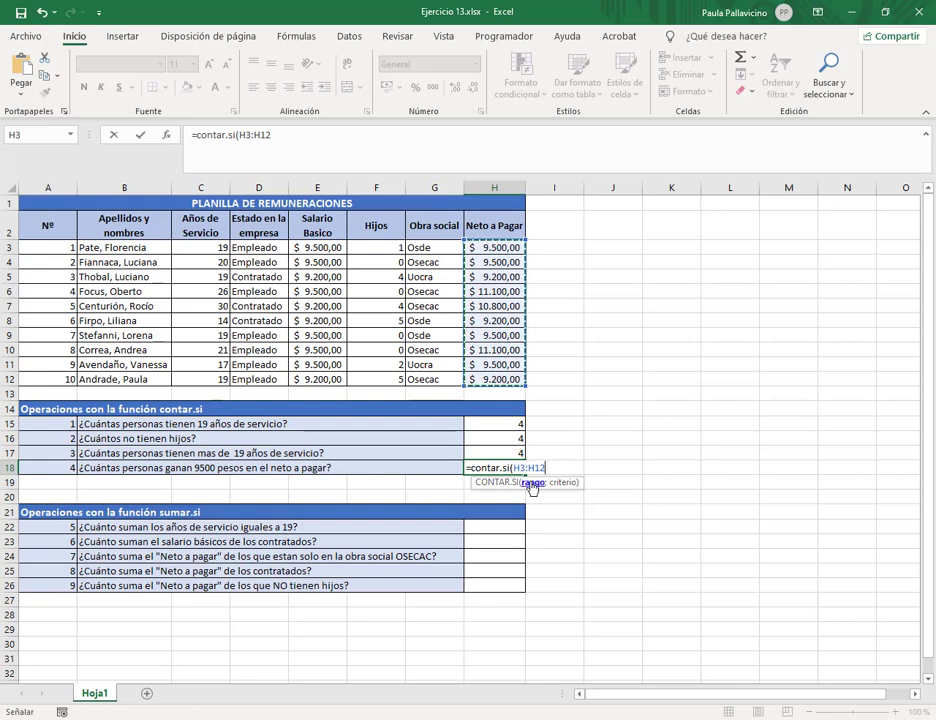
{"action": "left_click", "coordinate": [376, 146]}
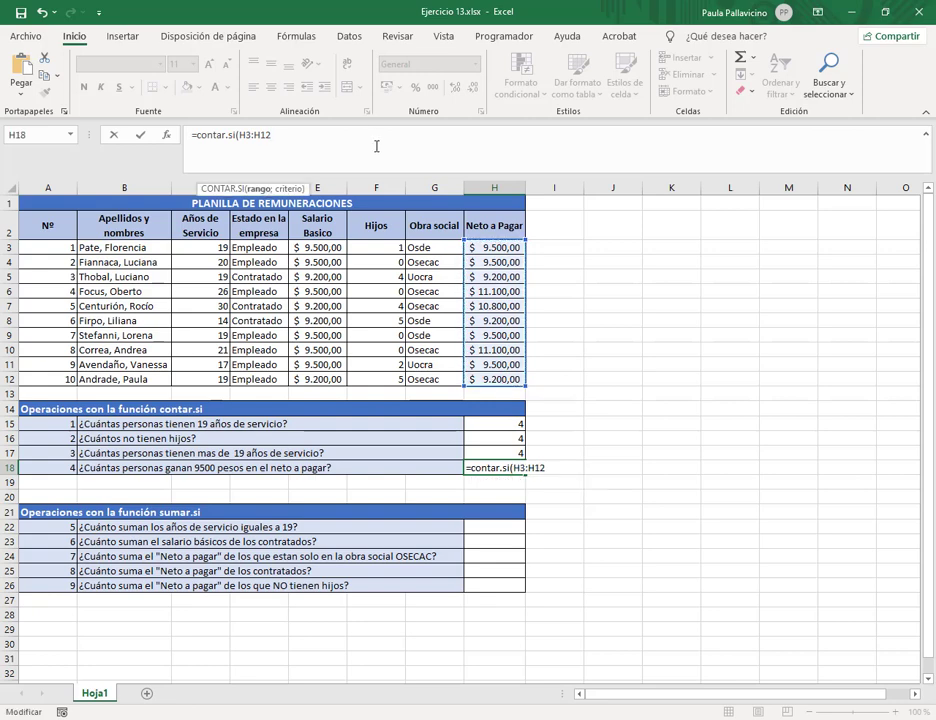
{"action": "type", "text": ";9500"}
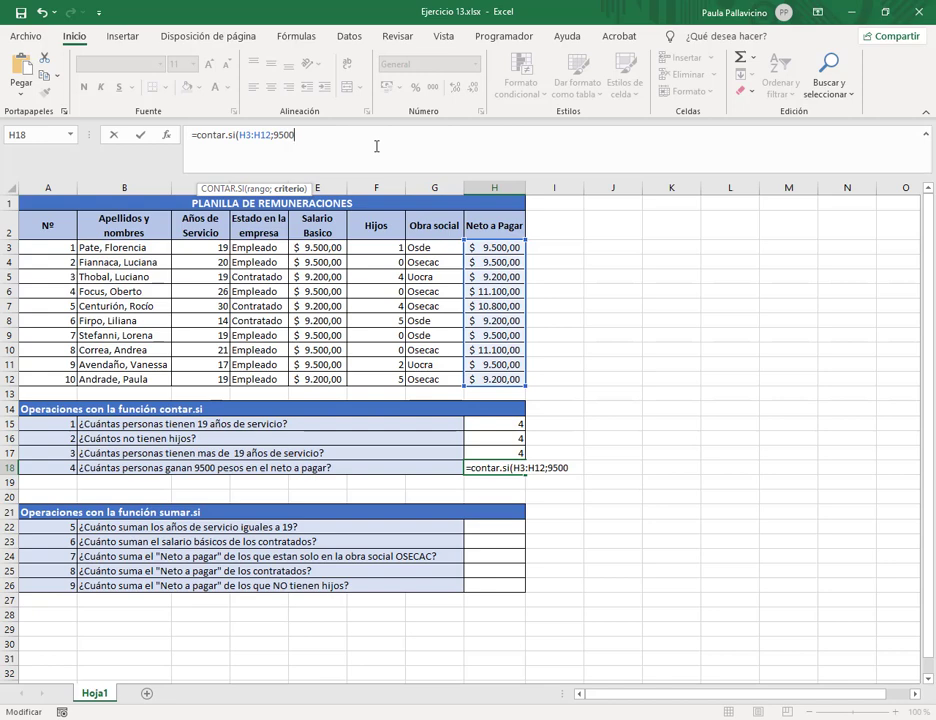
{"action": "type", "text": ")"}
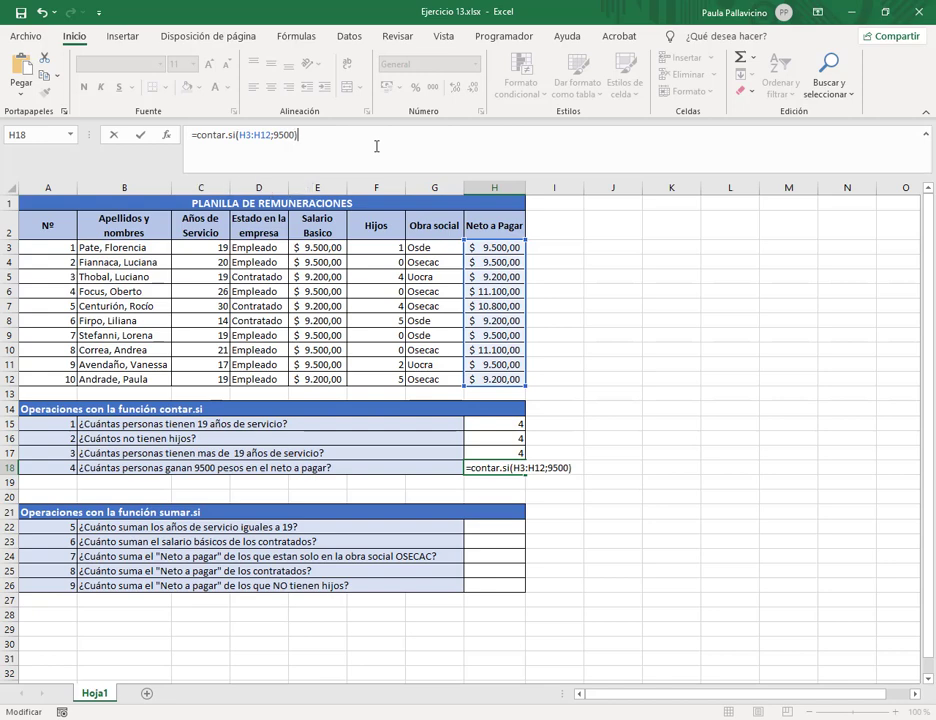
{"action": "key", "text": "Return"}
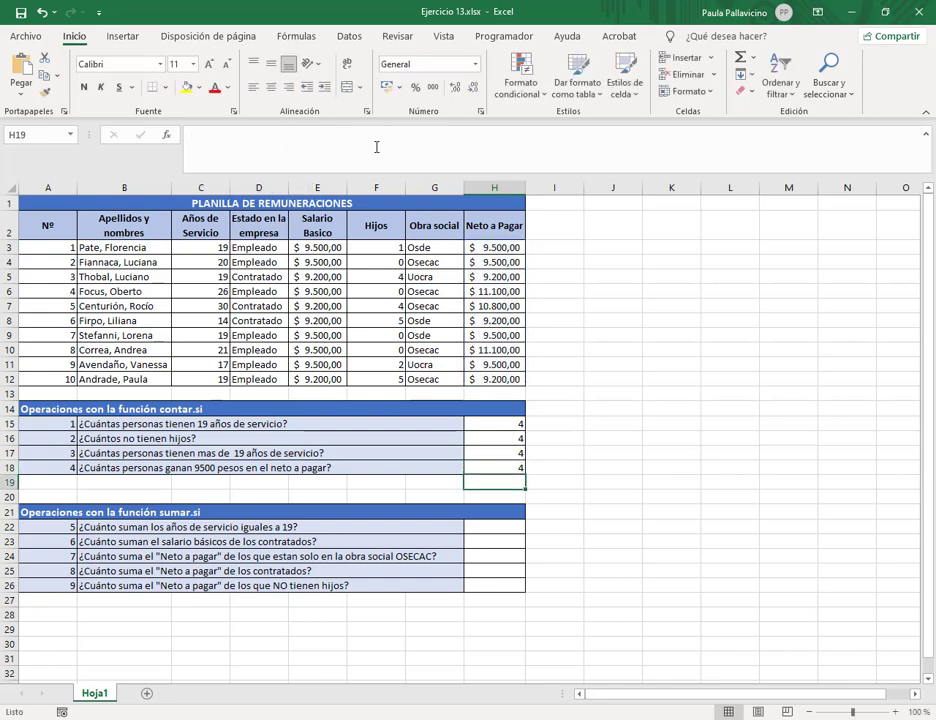
Step: Set the number of children in F10 to 1 to test the CONTAR.SI formulas
{"action": "left_click", "coordinate": [391, 247]}
{"action": "left_click", "coordinate": [386, 289]}
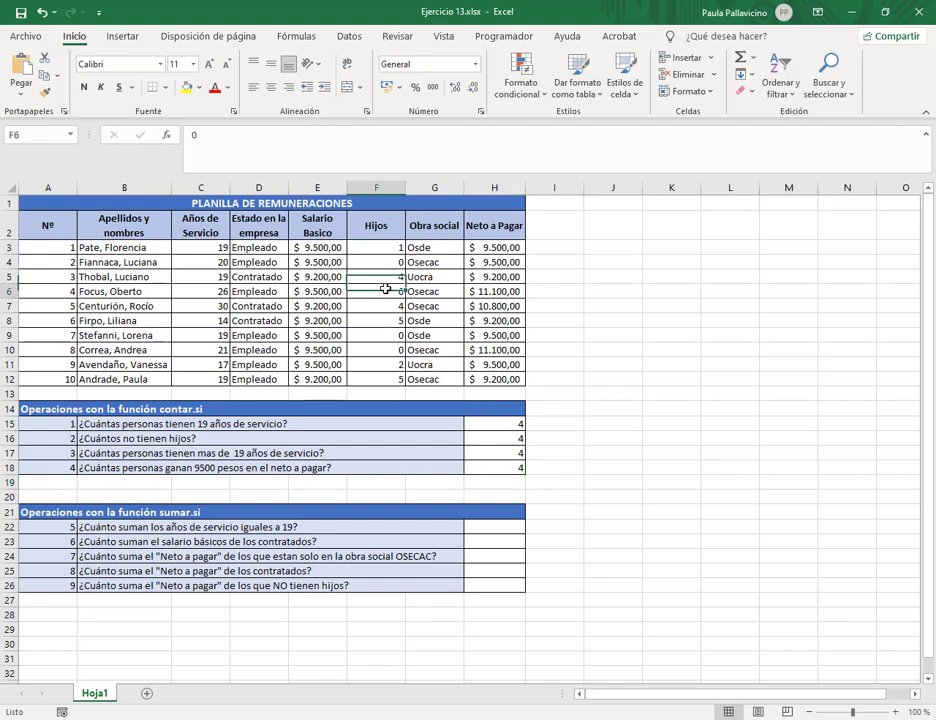
{"action": "key", "text": "Down"}
{"action": "key", "text": "Down"}
{"action": "key", "text": "Down"}
{"action": "key", "text": "Down"}
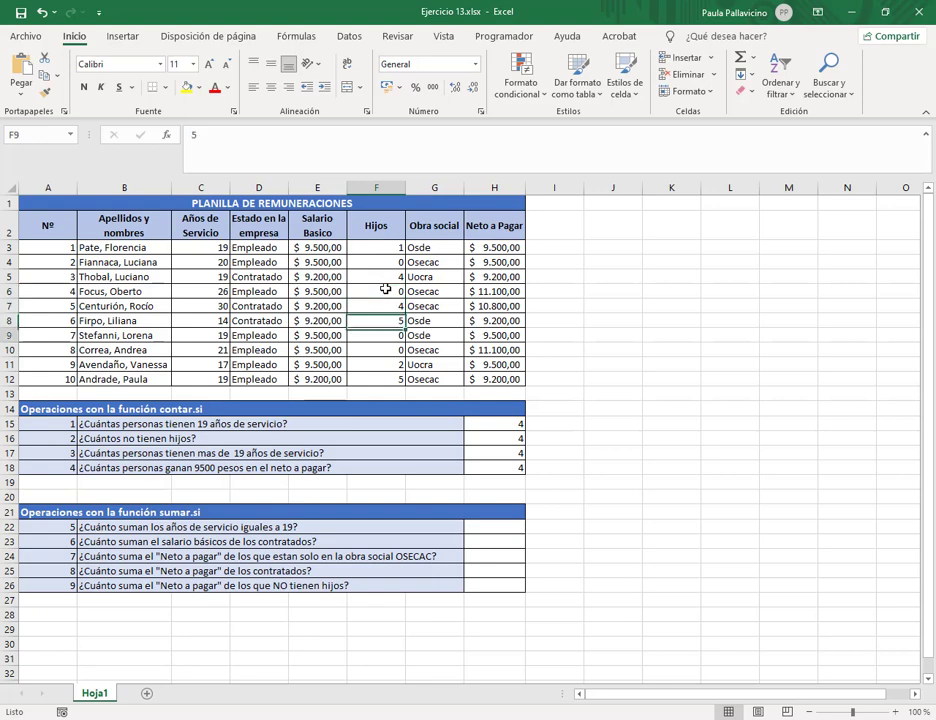
{"action": "type", "text": "1"}
{"action": "key", "text": "Return"}
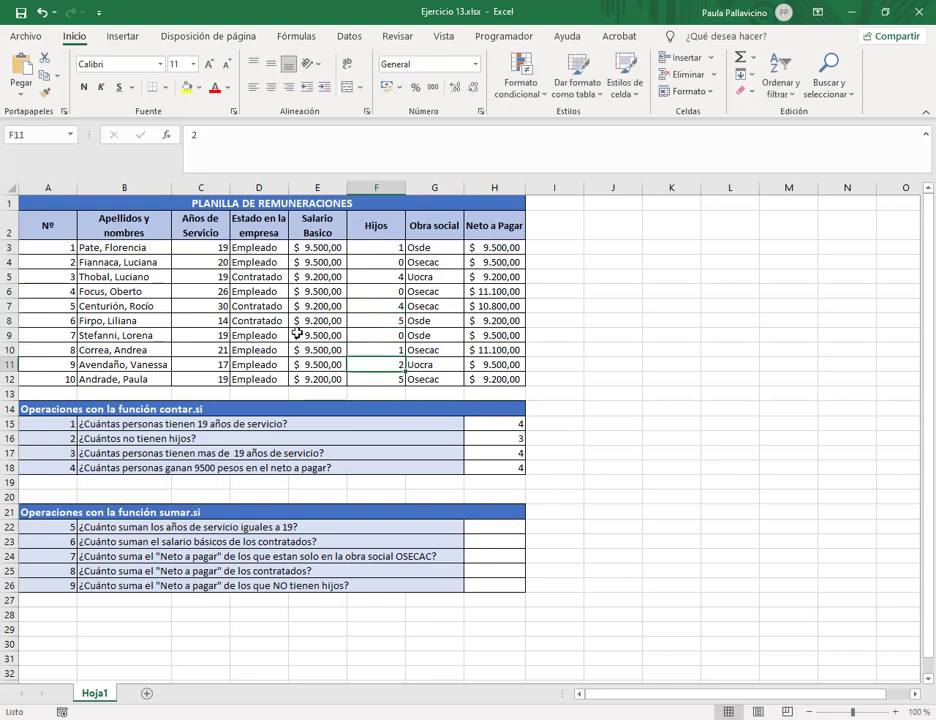
Step: Set the years of service in C3 to 35
{"action": "left_click", "coordinate": [208, 248]}
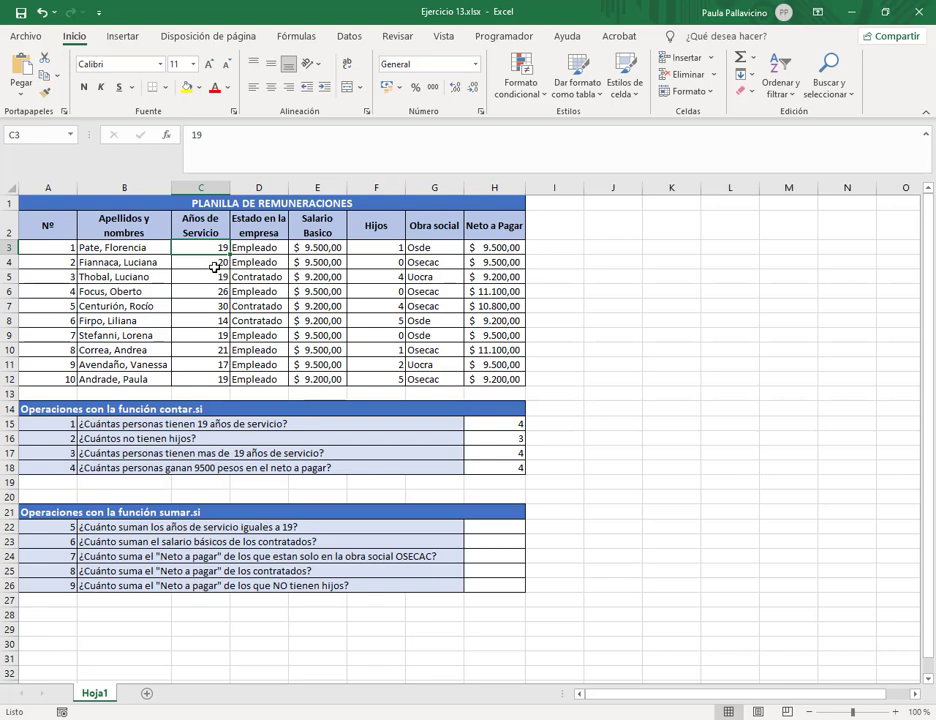
{"action": "type", "text": "35"}
{"action": "key", "text": "Return"}
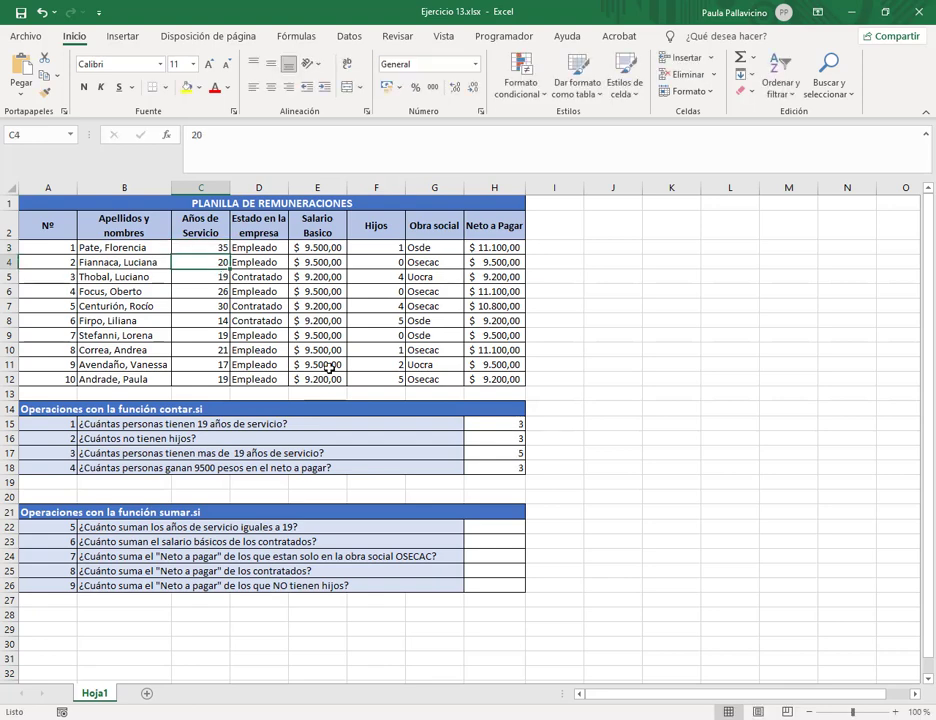
Step: Set the years of service in C4 to 25
{"action": "left_click", "coordinate": [382, 247]}
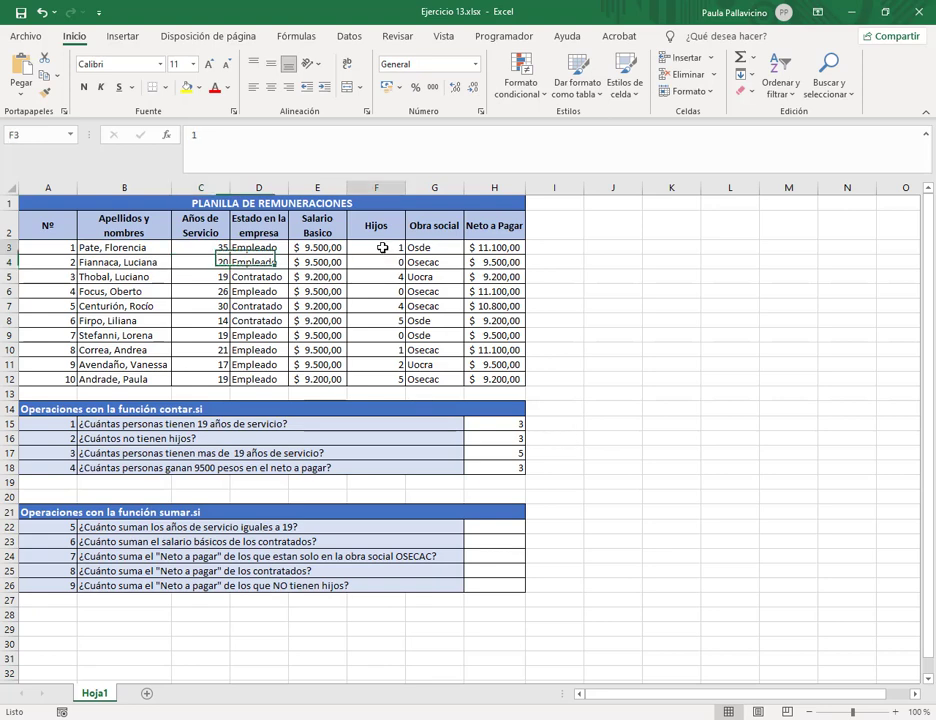
{"action": "left_click", "coordinate": [217, 262]}
{"action": "key", "text": "Down"}
{"action": "key", "text": "Down"}
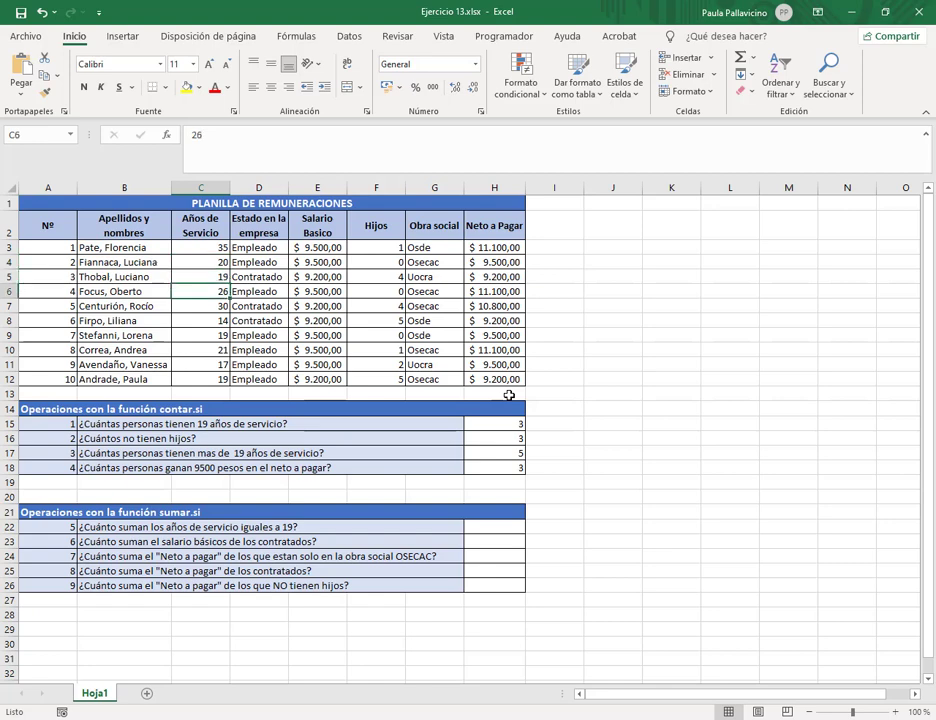
{"action": "key", "text": "Up"}
{"action": "key", "text": "Up"}
{"action": "type", "text": "25"}
{"action": "key", "text": "Return"}
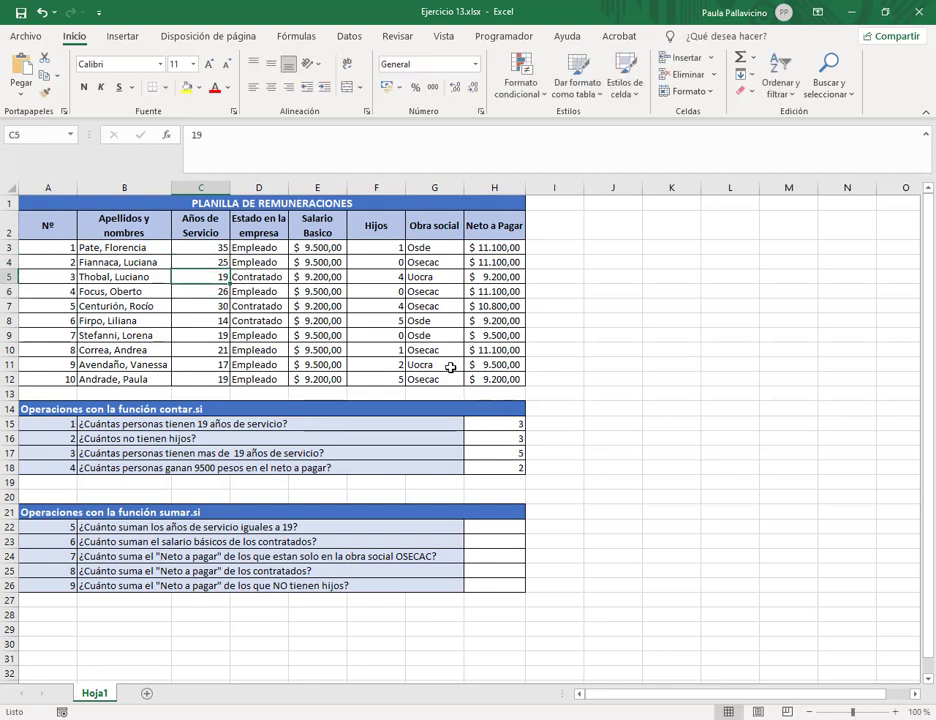
Step: Check the CONTAR.SI formula in H15, and set the years of service in C12 to 10
{"action": "left_click", "coordinate": [385, 335]}
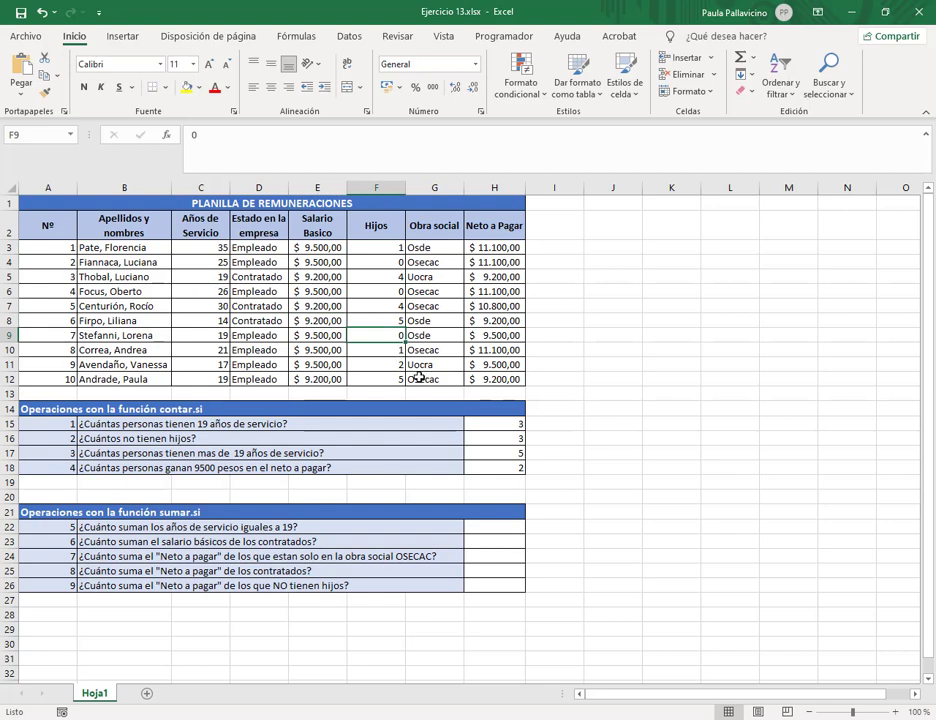
{"action": "left_click", "coordinate": [511, 427]}
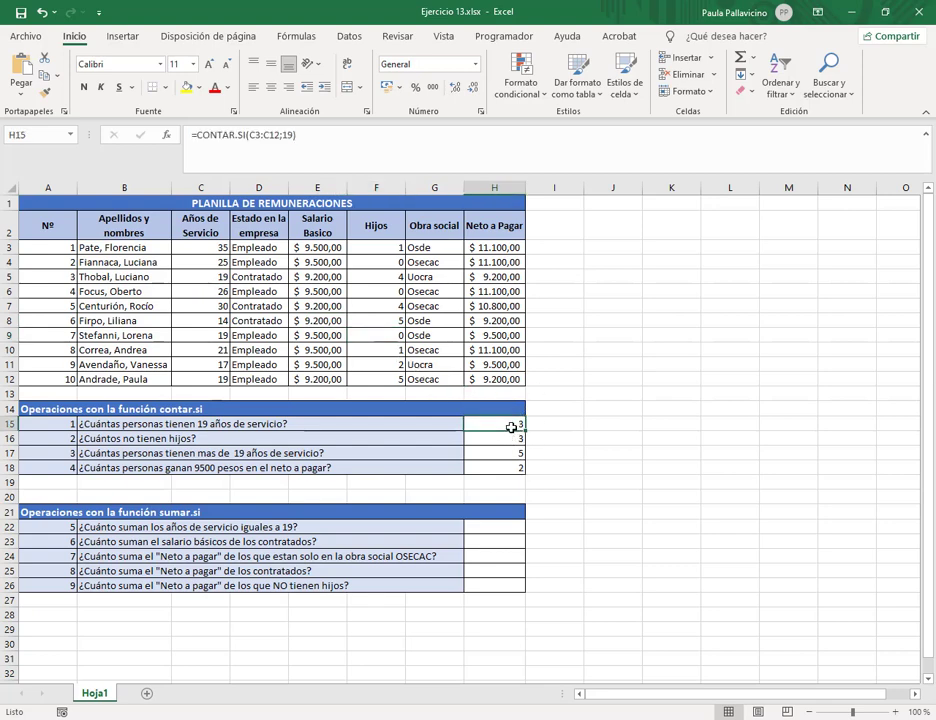
{"action": "left_click", "coordinate": [220, 380]}
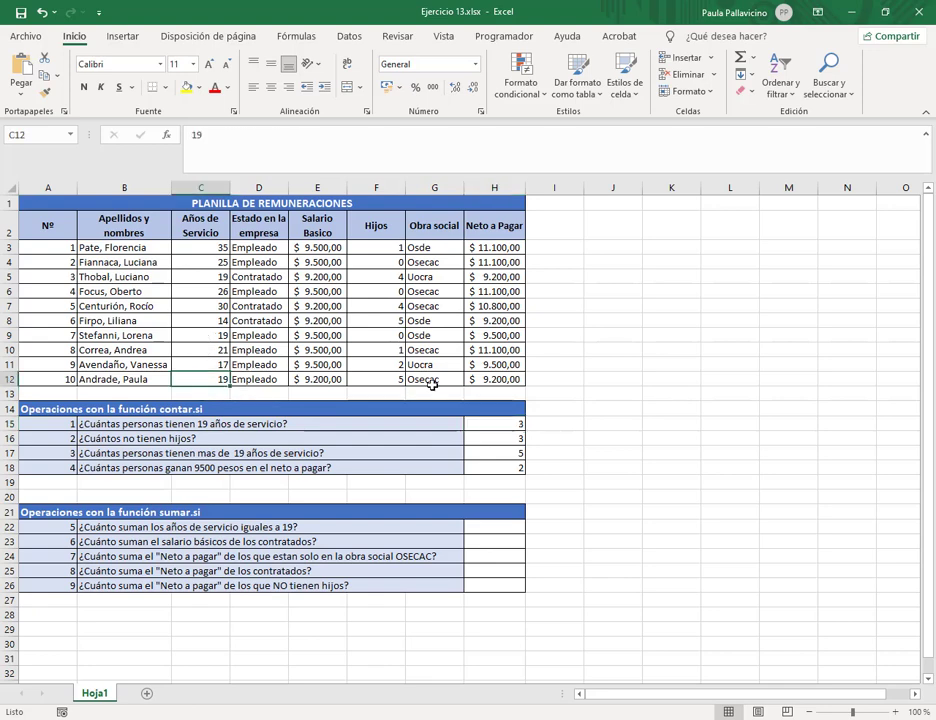
{"action": "type", "text": "10"}
{"action": "key", "text": "Return"}
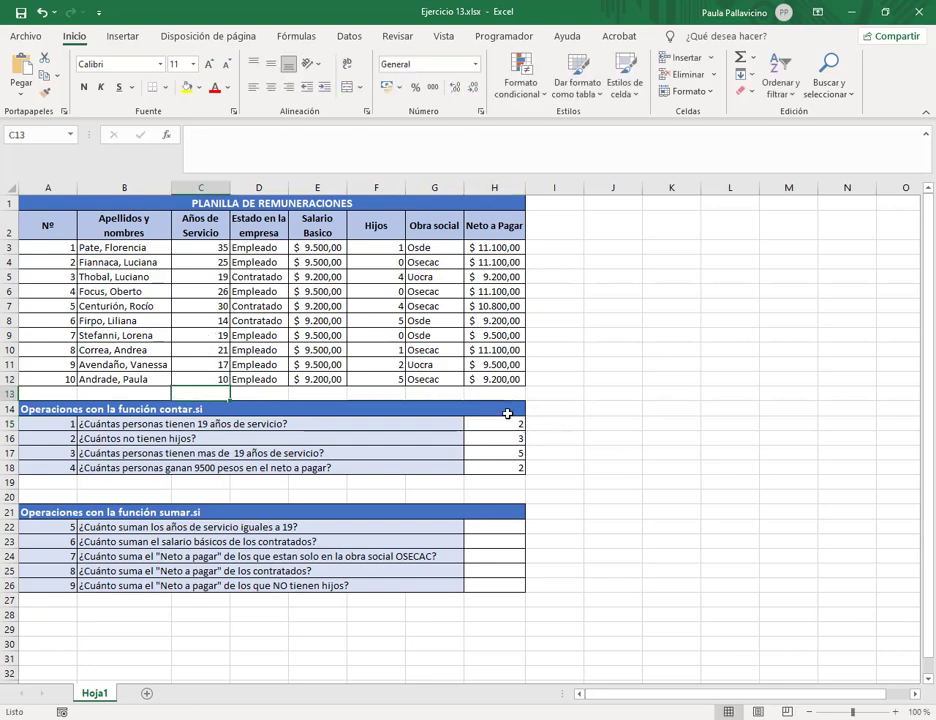
{"action": "left_click", "coordinate": [184, 381]}
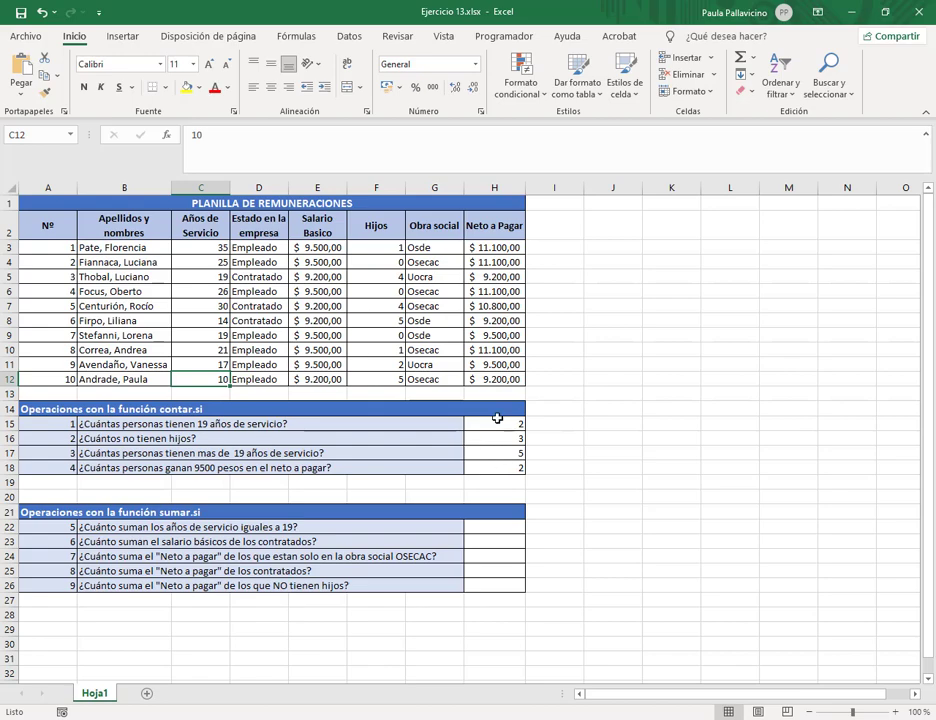
Step: Switch to the Google Meet call in Chrome to check its chat messages, and return to the Excel workbook
{"action": "left_click", "coordinate": [165, 719]}
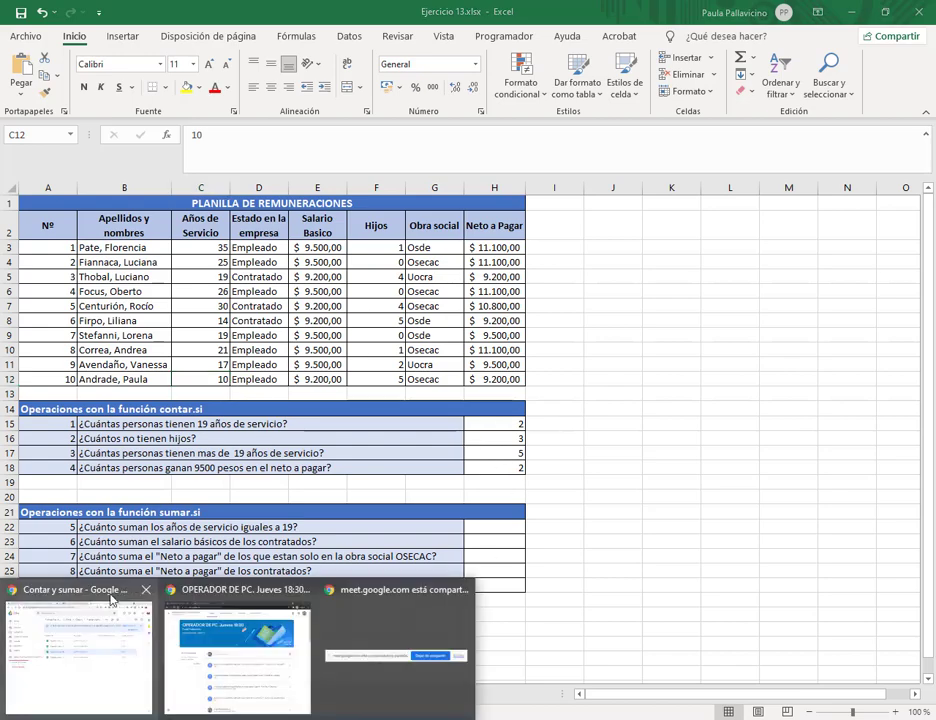
{"action": "left_click", "coordinate": [80, 630]}
{"action": "left_click", "coordinate": [251, 12]}
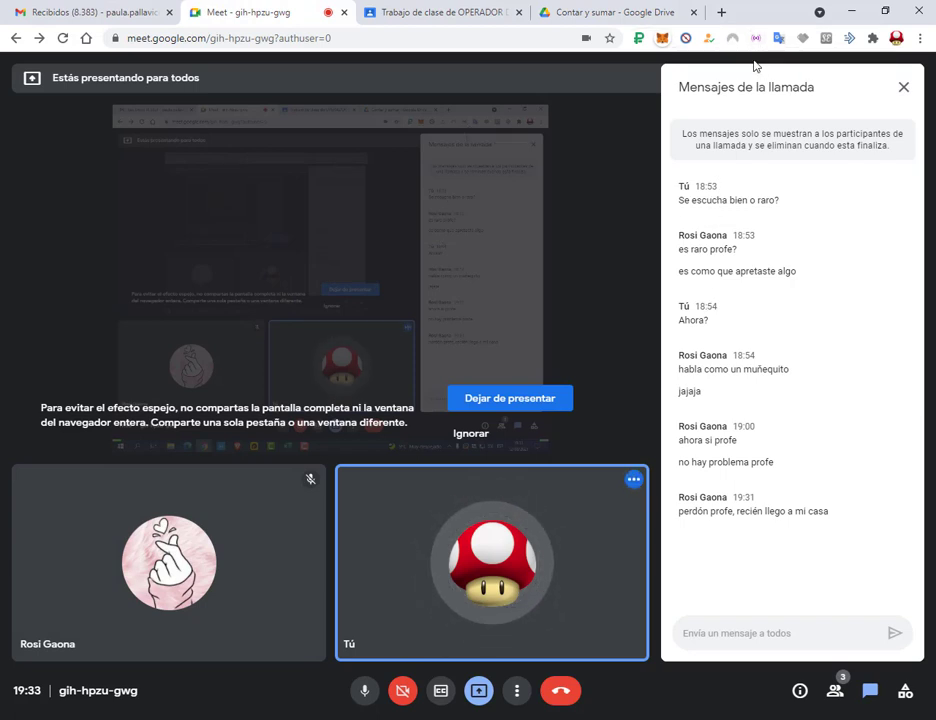
{"action": "left_click", "coordinate": [852, 10]}
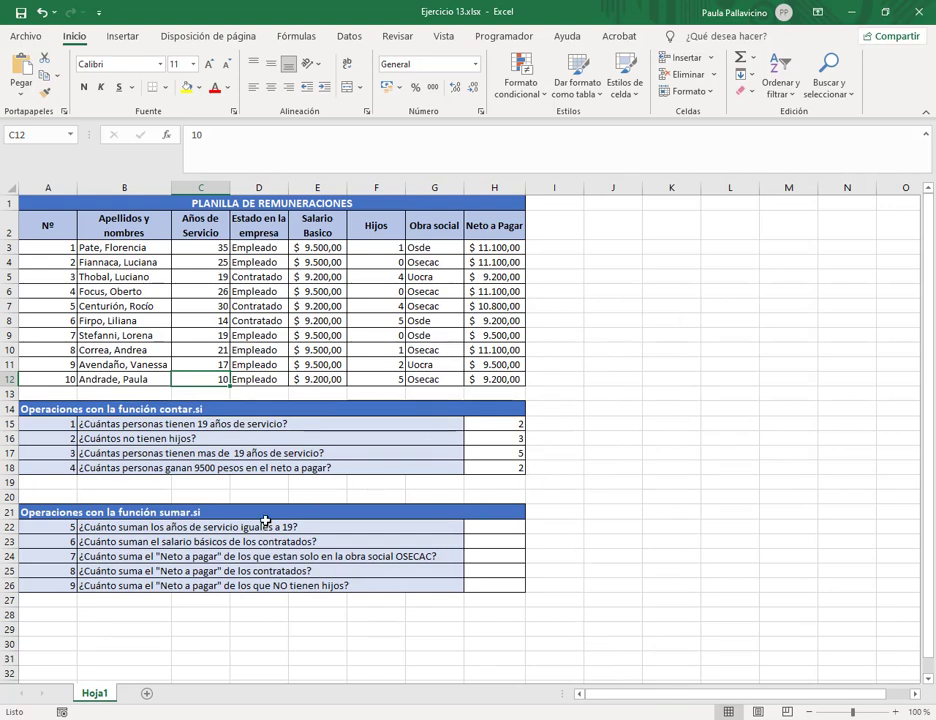
Step: Start a SUMAR.SI formula in H22 for the sum of the years of service equal to 19
{"action": "key", "text": "Down"}
{"action": "key", "text": "Down"}
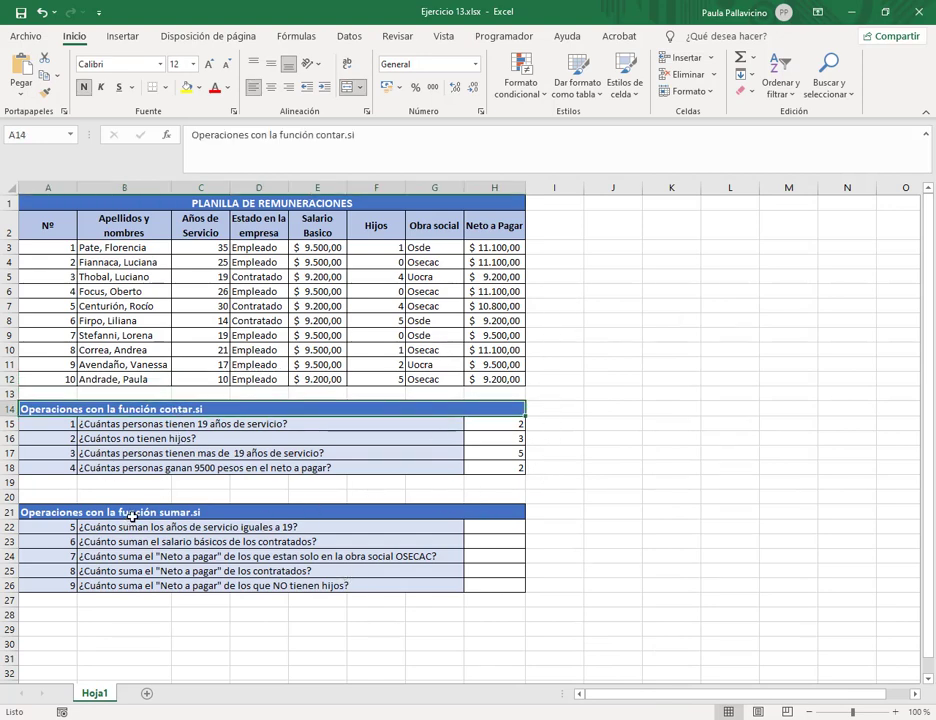
{"action": "left_click", "coordinate": [194, 511]}
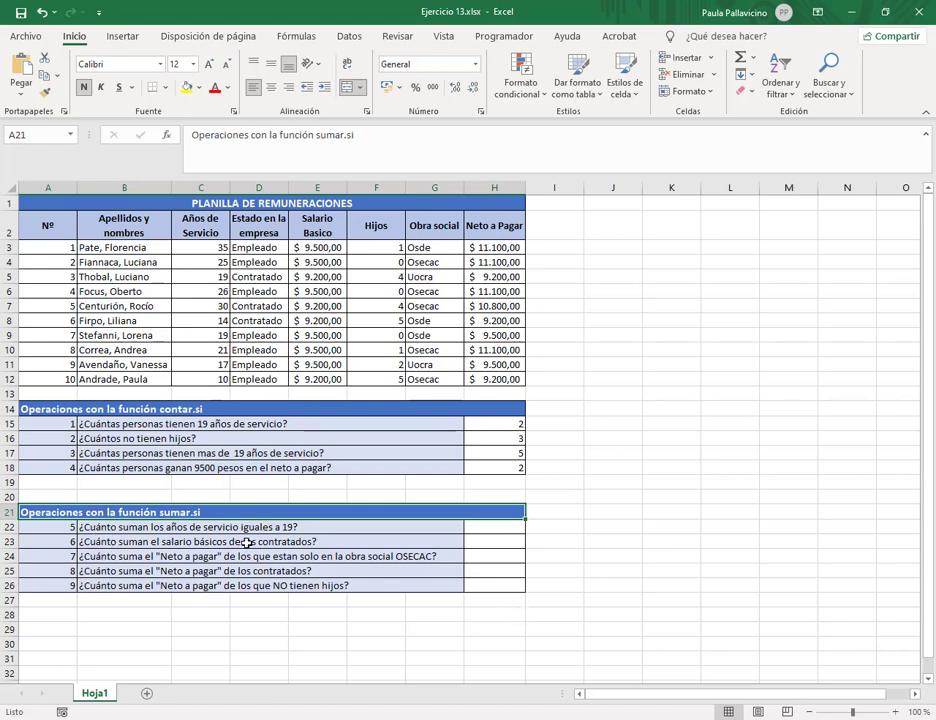
{"action": "left_click", "coordinate": [486, 529]}
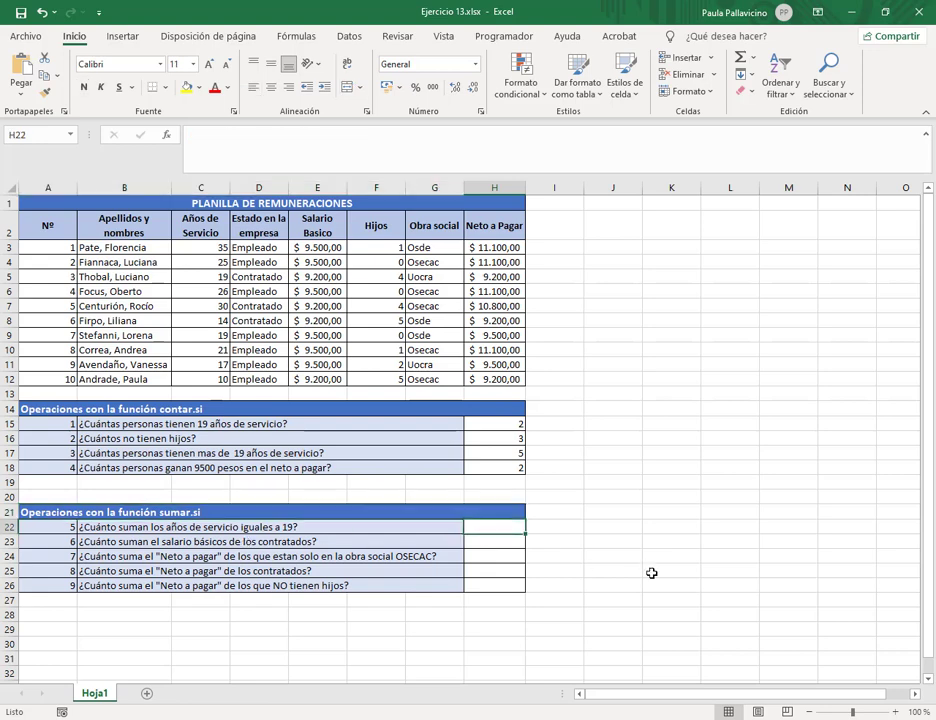
{"action": "type", "text": "=sum"}
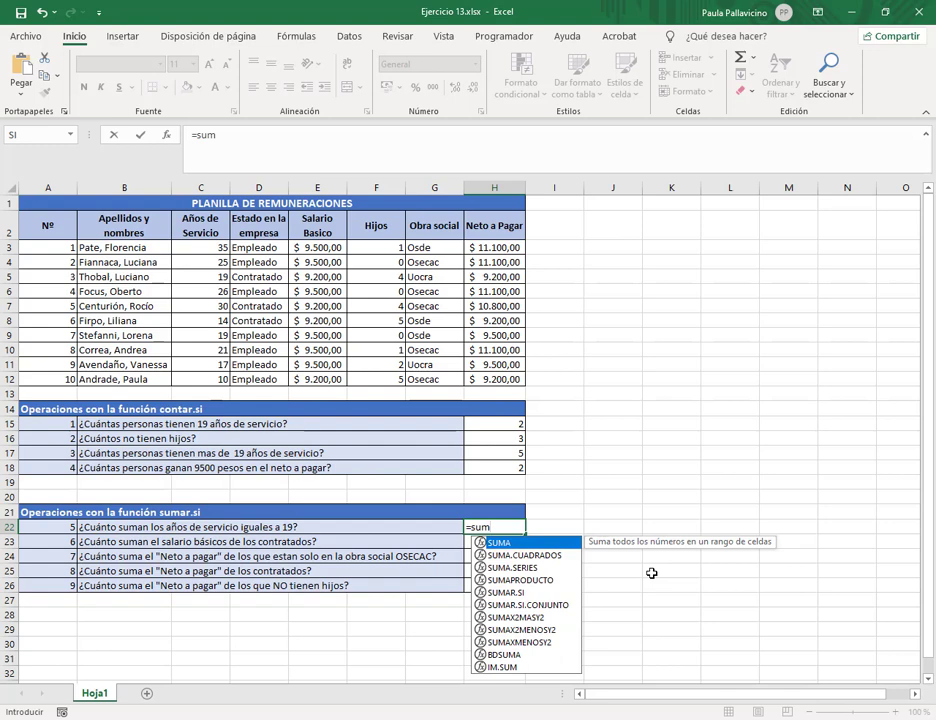
{"action": "type", "text": "ar.si("}
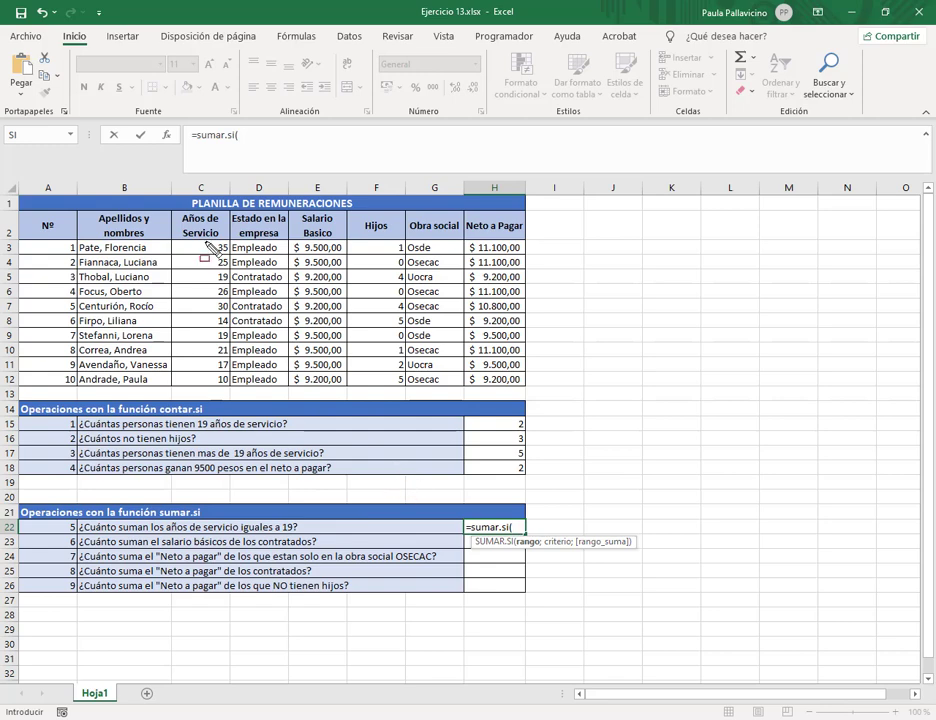
Step: Mark the Años de Servicio column and the 19 in question 5 with temporary red annotations, and clear them
{"action": "left_click_drag", "start_coordinate": [172, 210], "coordinate": [237, 391]}
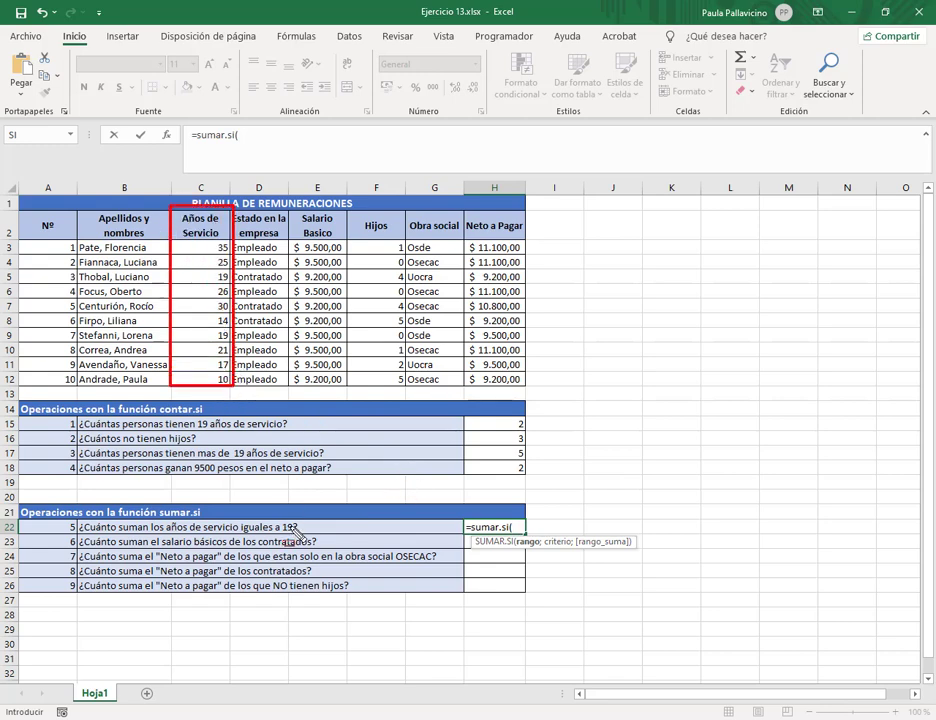
{"action": "left_click_drag", "start_coordinate": [292, 516], "coordinate": [293, 490]}
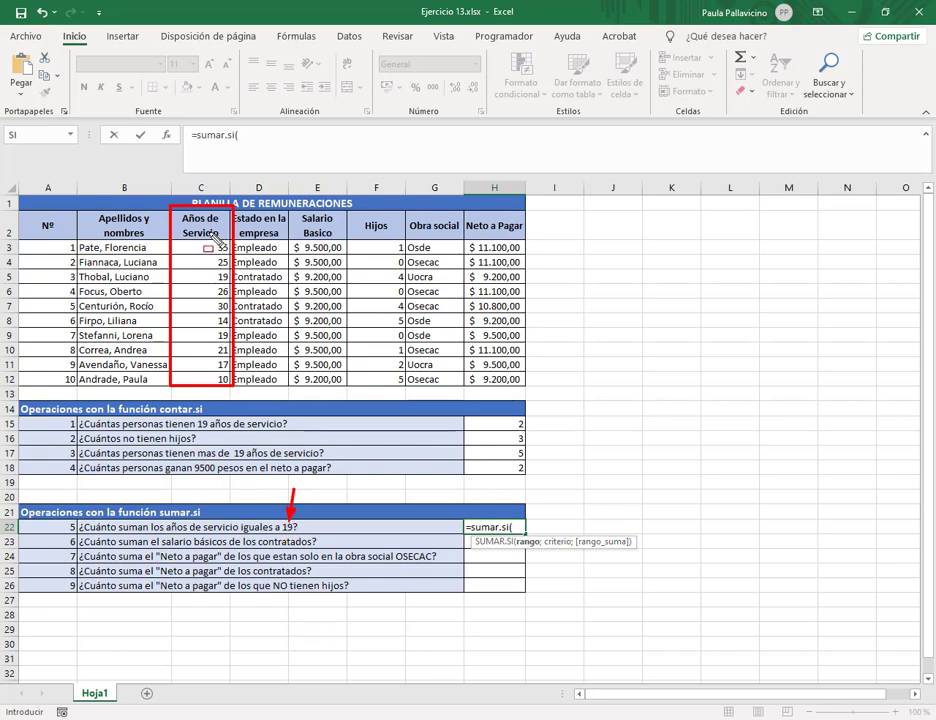
{"action": "left_click_drag", "start_coordinate": [175, 212], "coordinate": [240, 388]}
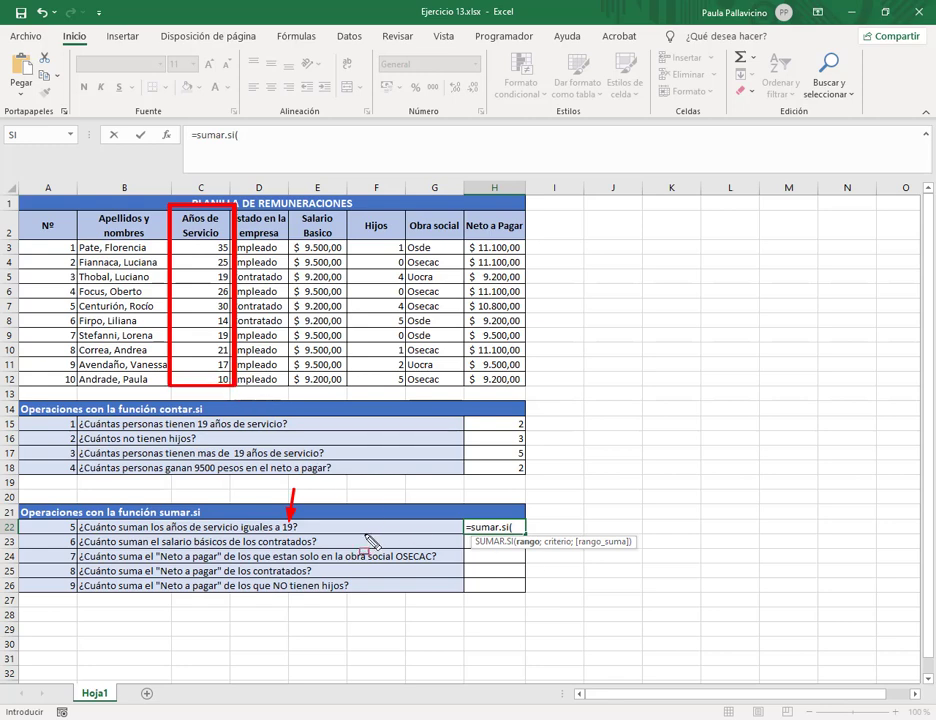
{"action": "key", "text": "Escape"}
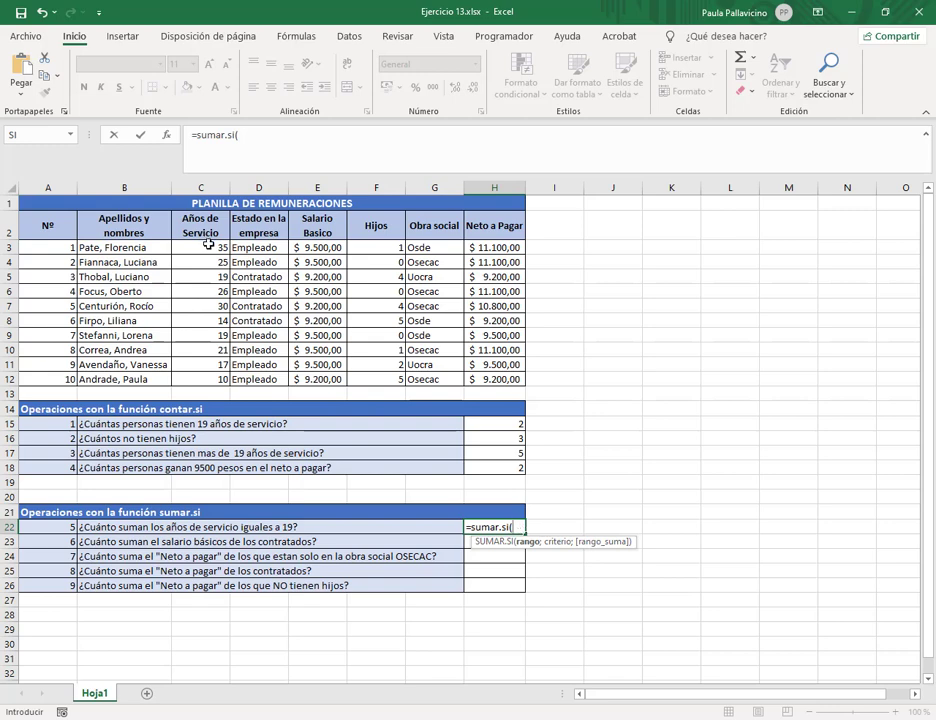
Step: Complete the SUMAR.SI formula in H22 with range C3:C12, criterion 19 and sum range C3:C12
{"action": "left_click_drag", "start_coordinate": [208, 244], "coordinate": [214, 381]}
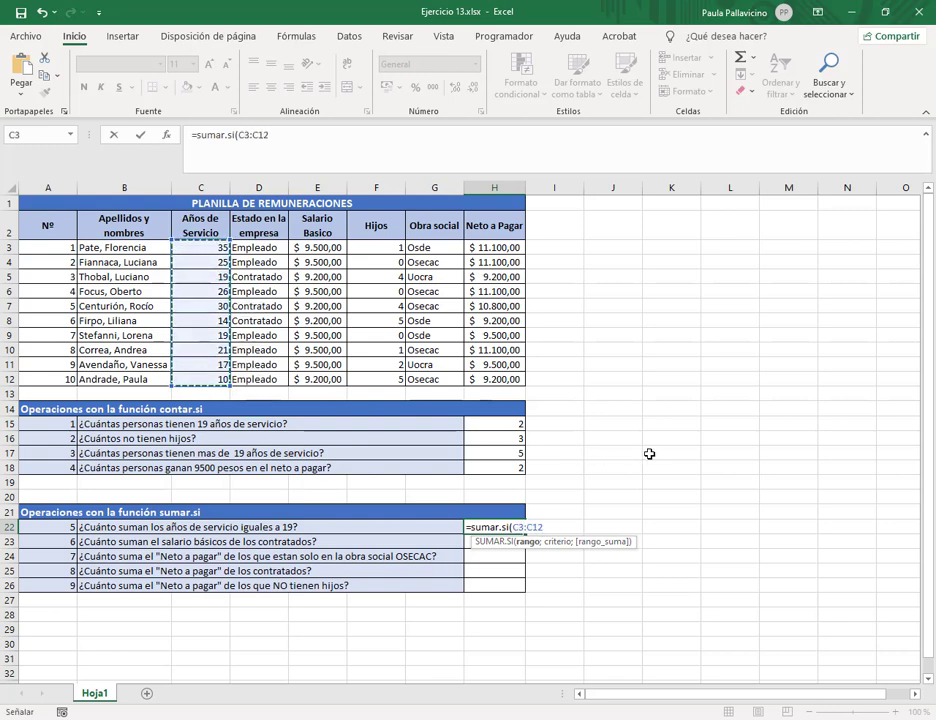
{"action": "type", "text": ";"}
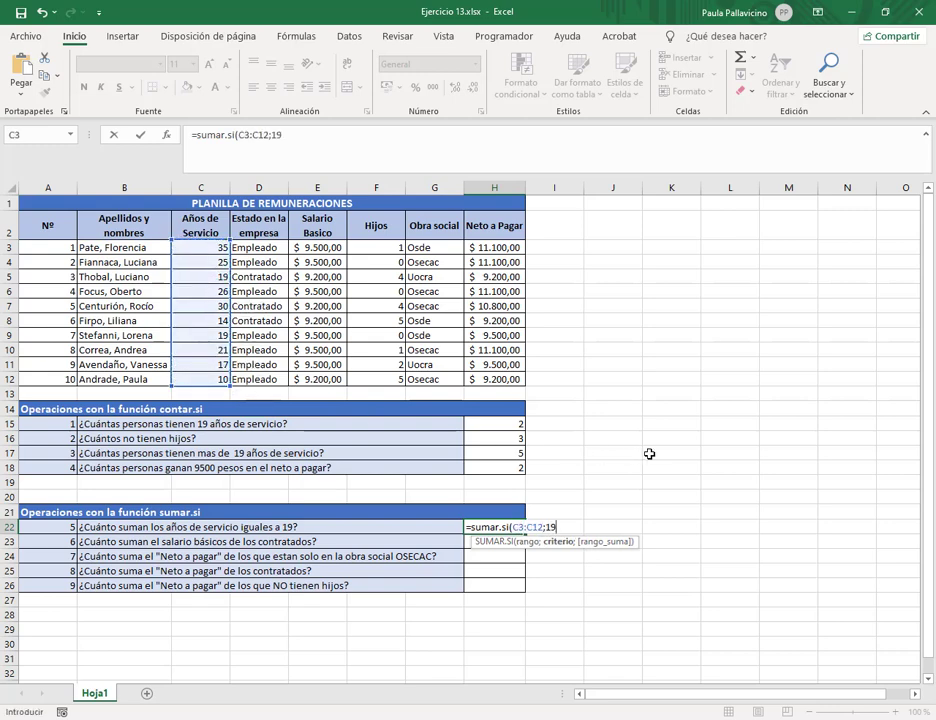
{"action": "type", "text": "19;"}
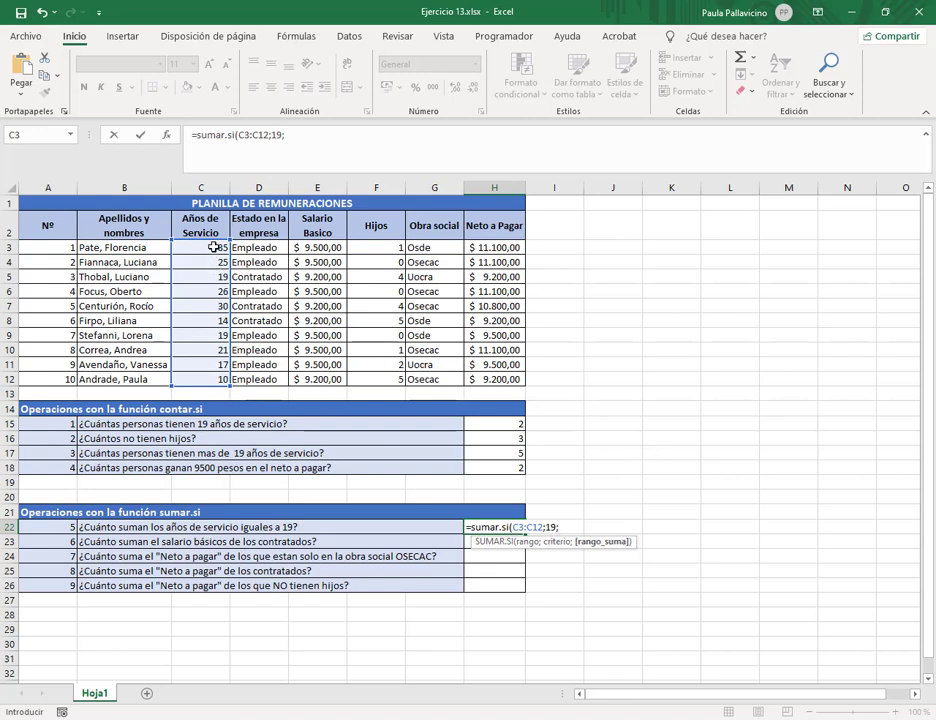
{"action": "left_click_drag", "start_coordinate": [215, 246], "coordinate": [219, 379]}
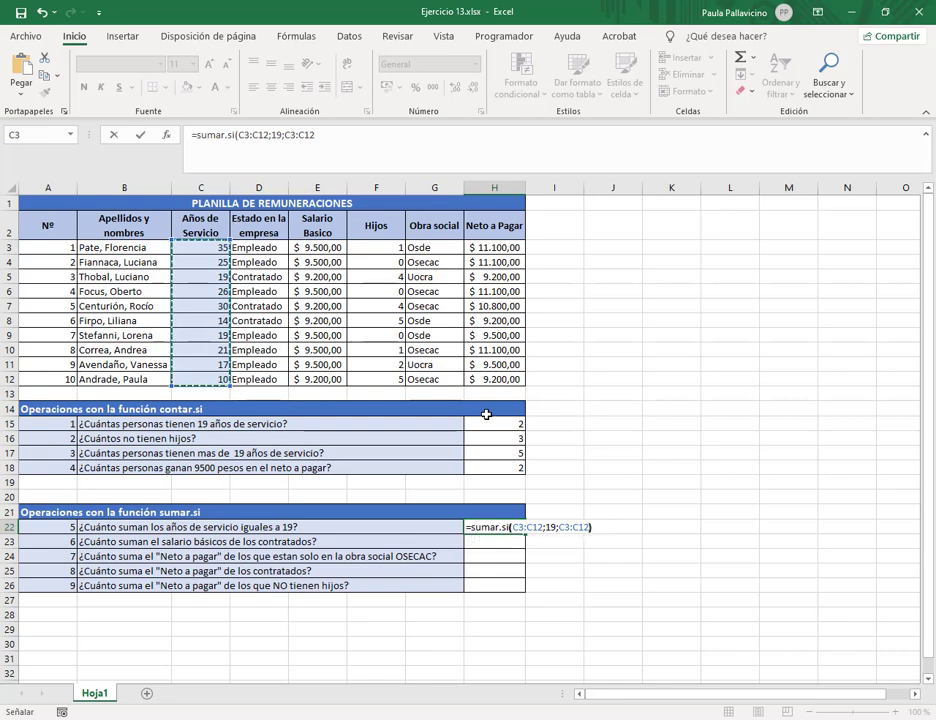
{"action": "key", "text": "Return"}
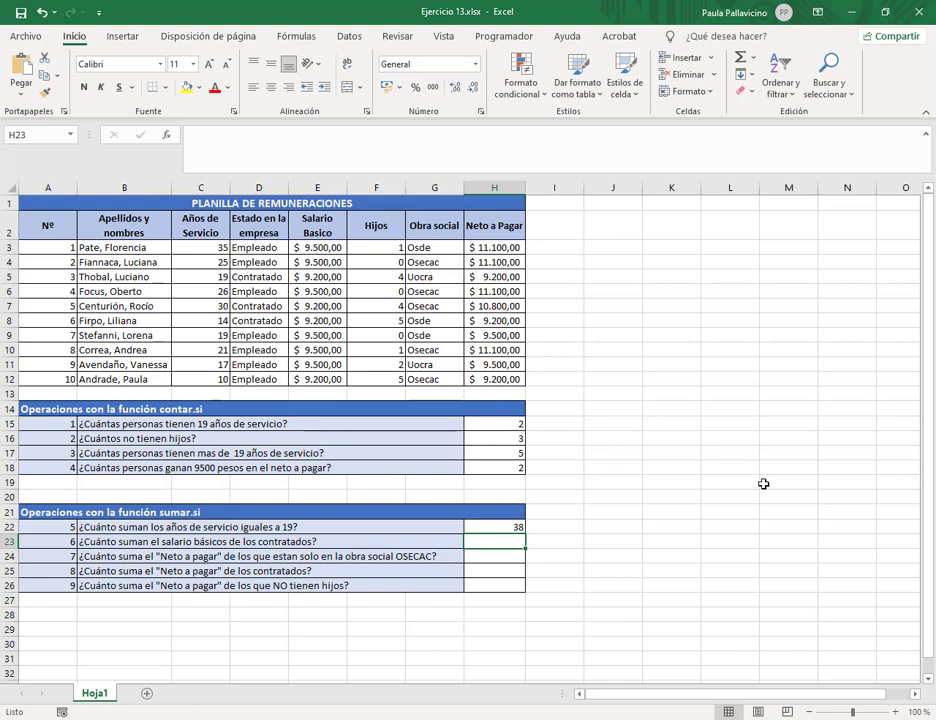
Step: Start a SUMAR.SI formula in H23, and point out the Salario Basico header and the rango_suma argument with temporary red arrows
{"action": "type", "text": "=su"}
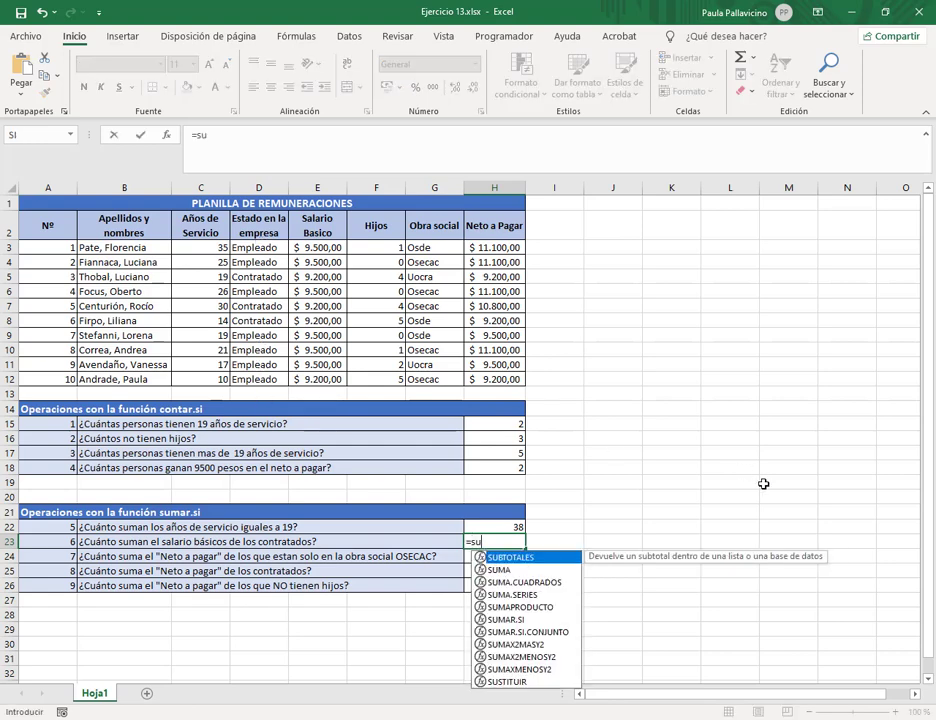
{"action": "type", "text": "mar.si("}
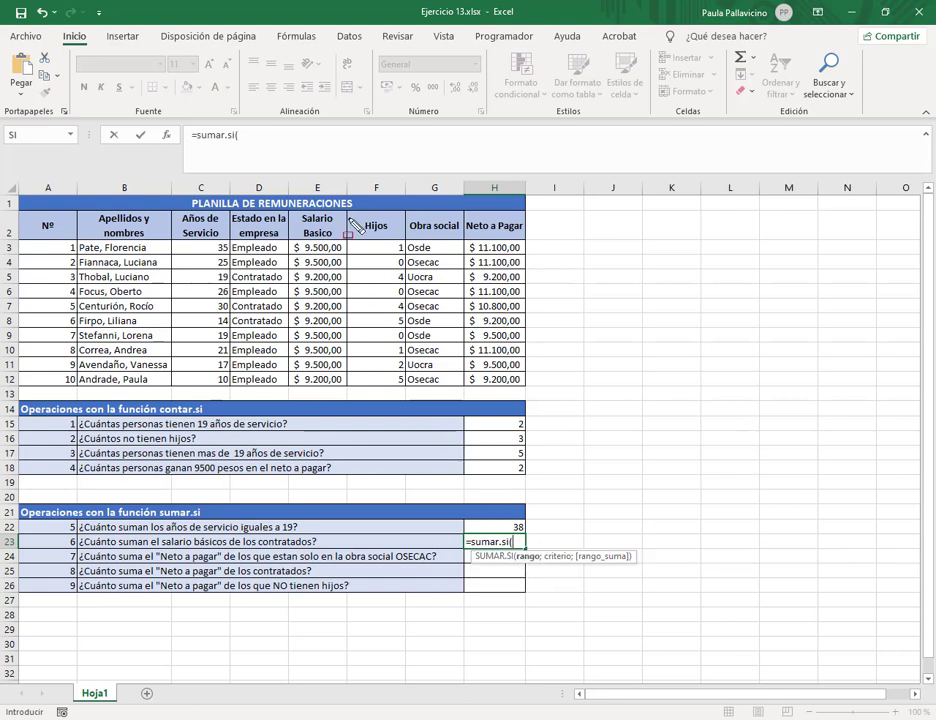
{"action": "left_click_drag", "start_coordinate": [364, 144], "coordinate": [333, 214]}
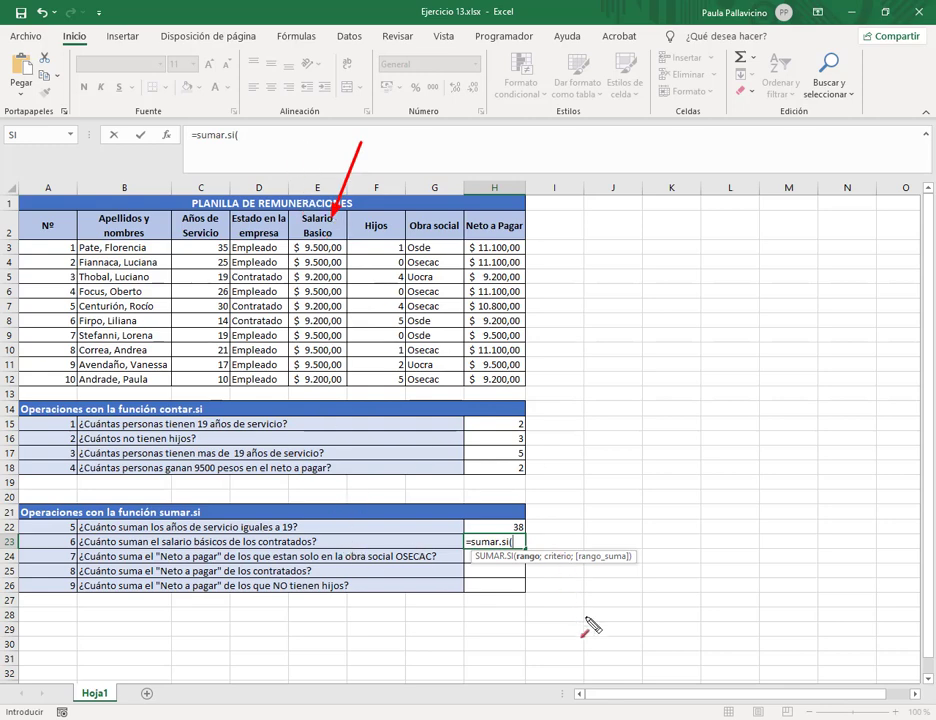
{"action": "left_click_drag", "start_coordinate": [592, 618], "coordinate": [600, 567]}
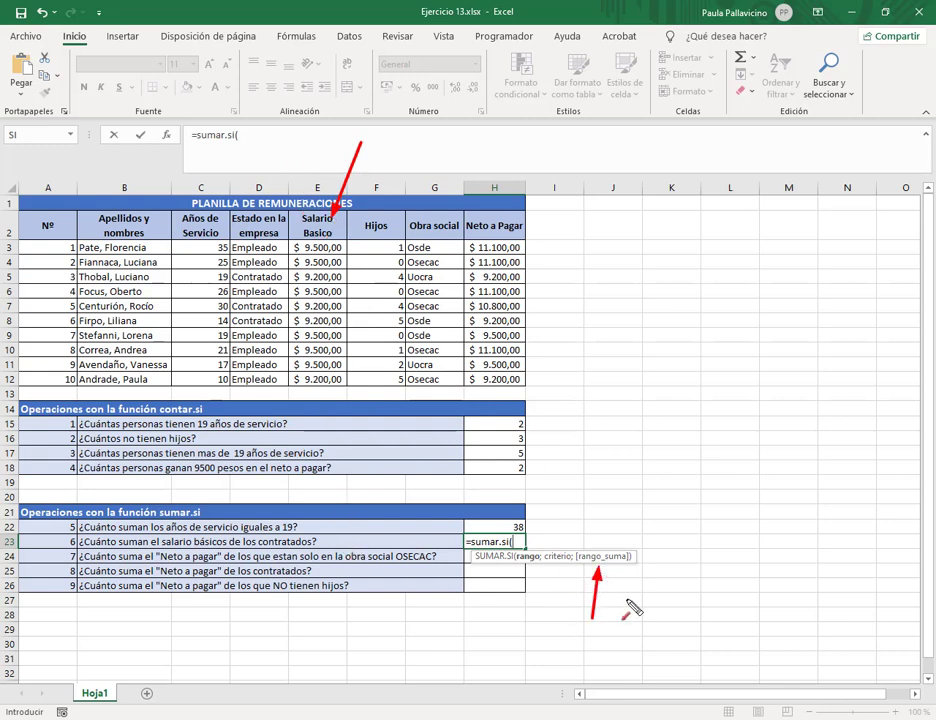
{"action": "key", "text": "Escape"}
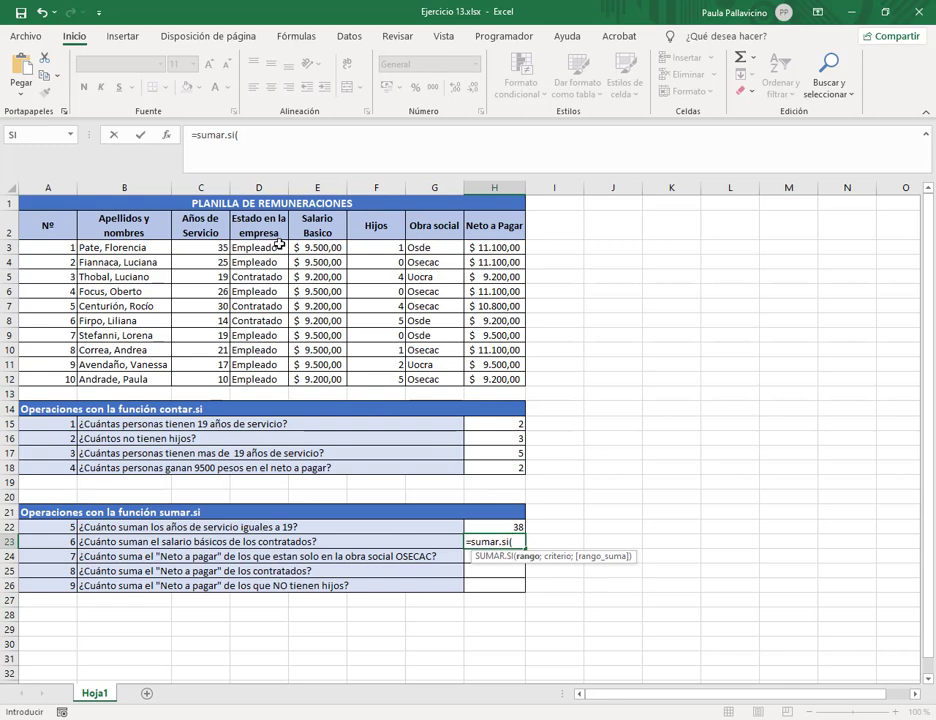
Step: Complete the H23 formula with range D3:D12, criterion "Contratados" and sum range E3:E12
{"action": "left_click_drag", "start_coordinate": [280, 244], "coordinate": [265, 383]}
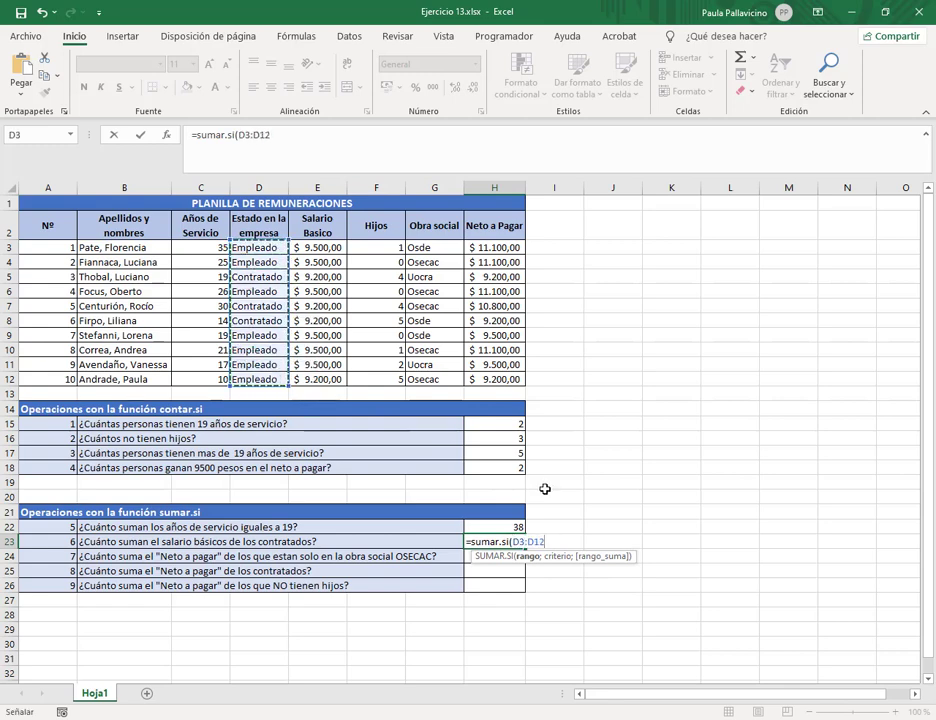
{"action": "type", "text": ";"}
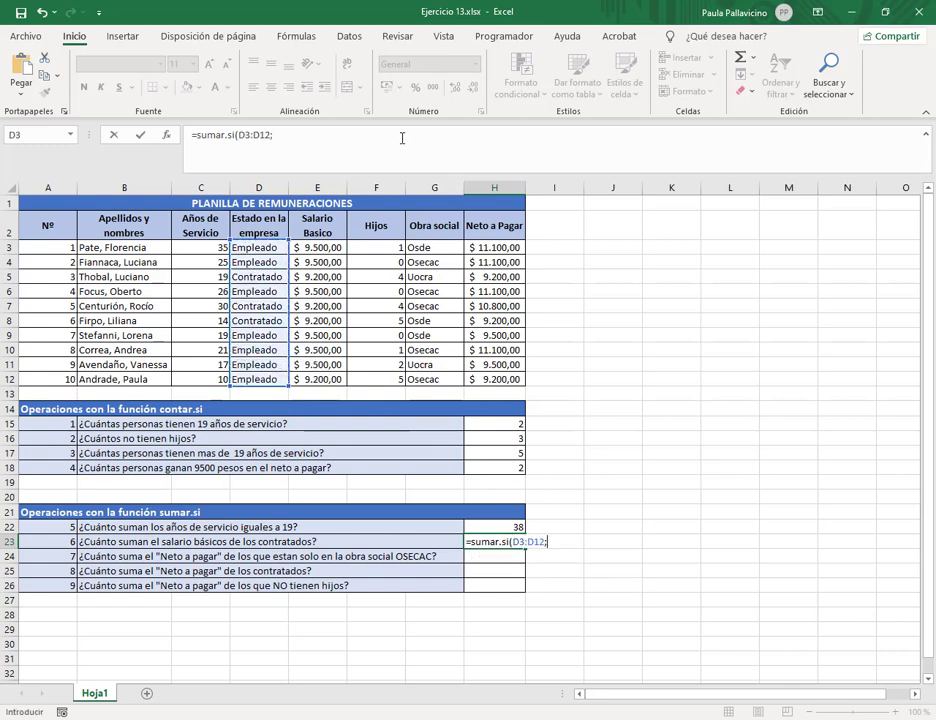
{"action": "left_click", "coordinate": [402, 138]}
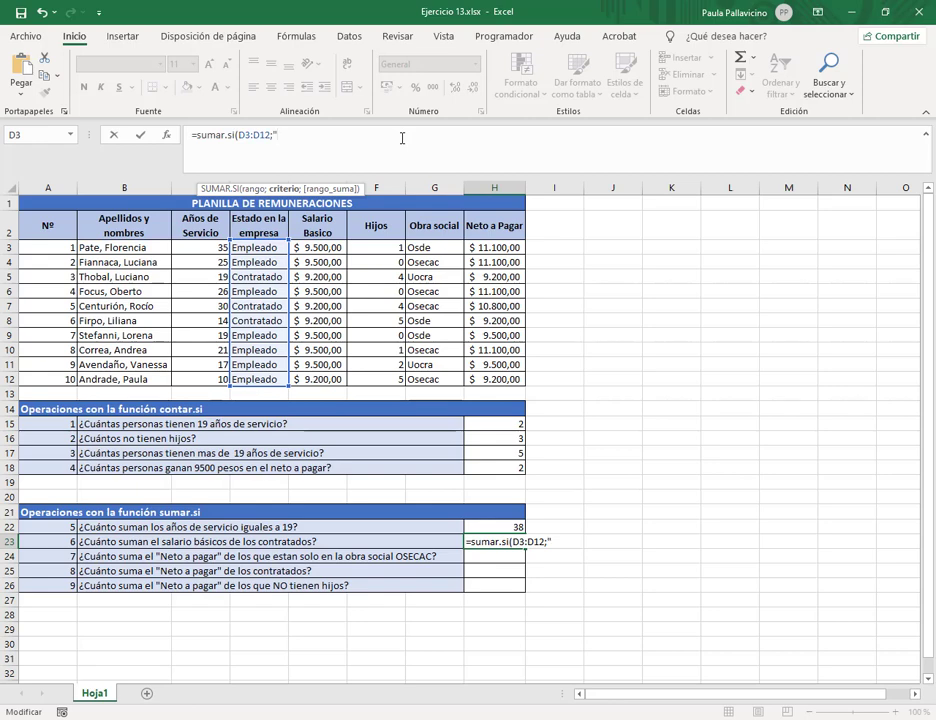
{"action": "type", "text": "\"Contratados"}
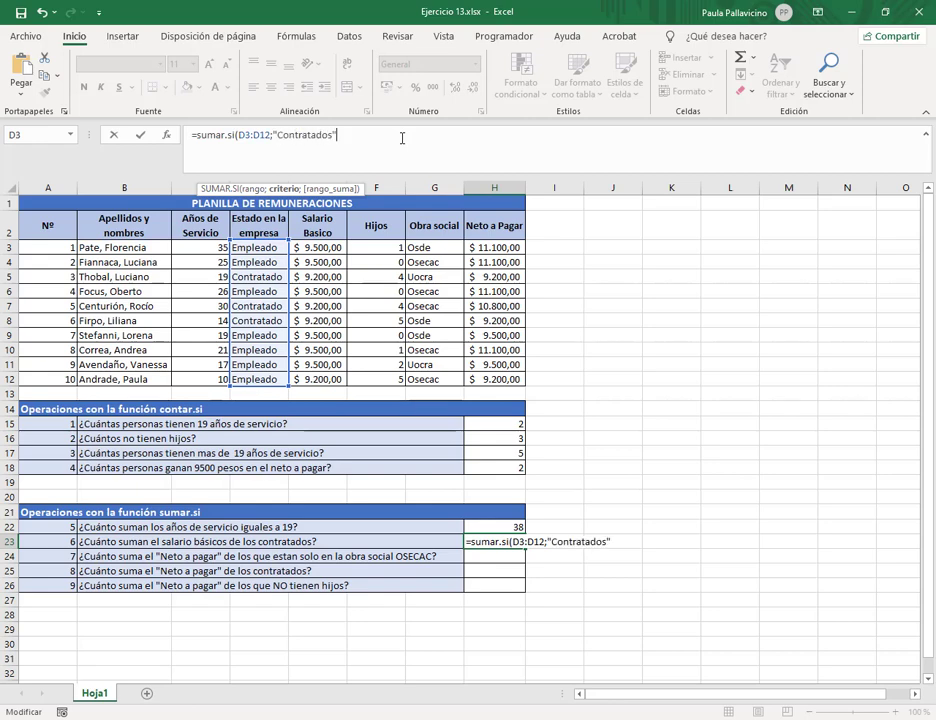
{"action": "type", "text": "\";"}
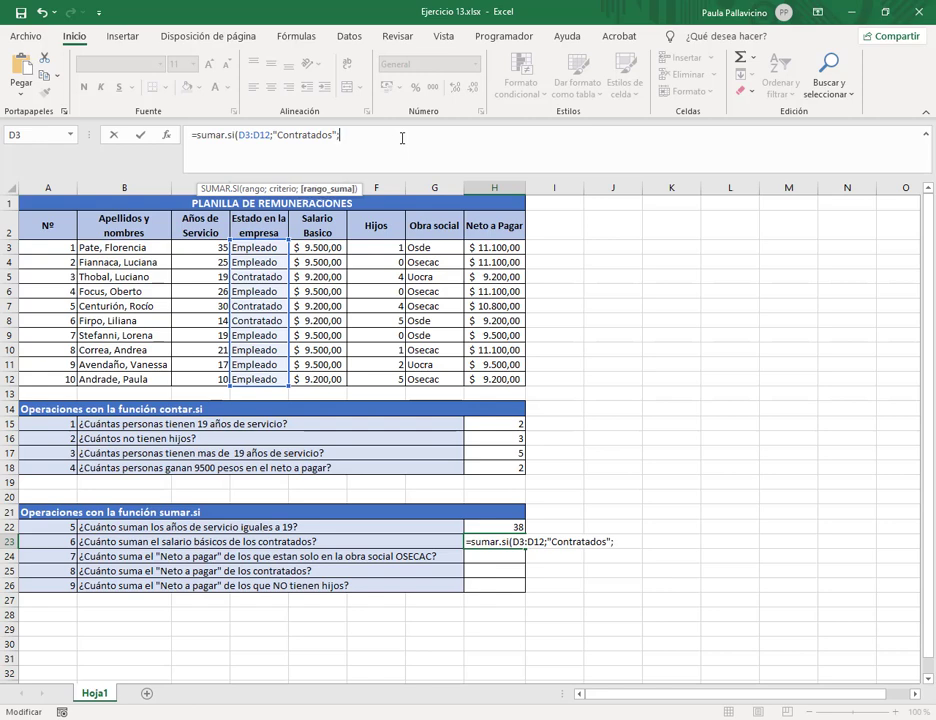
{"action": "left_click_drag", "start_coordinate": [340, 247], "coordinate": [336, 381]}
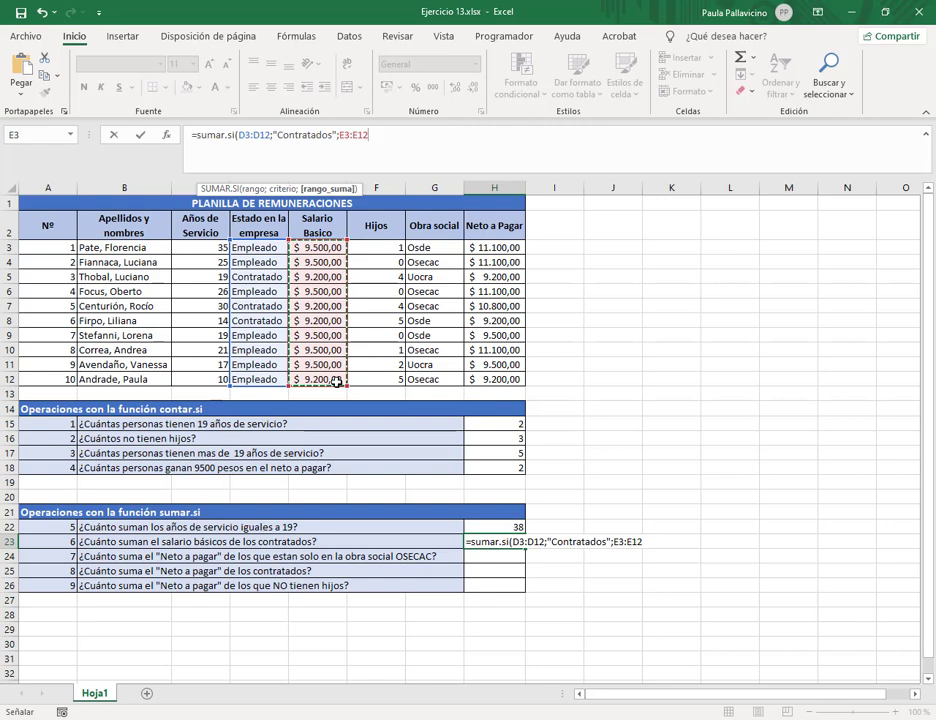
{"action": "type", "text": ")"}
{"action": "key", "text": "Return"}
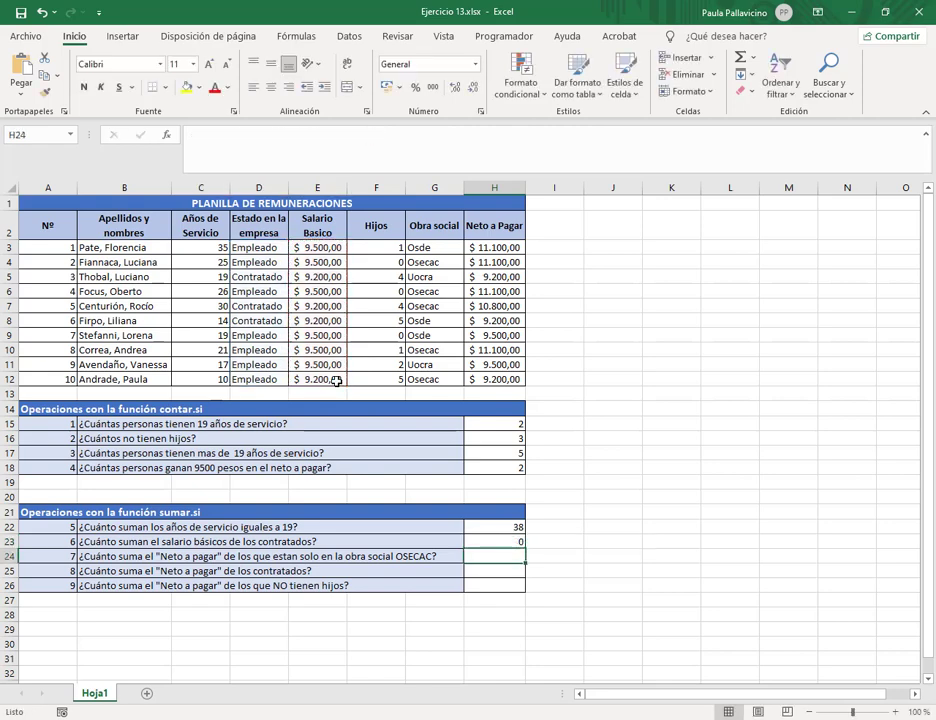
Step: Compare the H23 formula with the employment status in D5, and correct its criterion to "Contratado"
{"action": "left_click", "coordinate": [328, 275]}
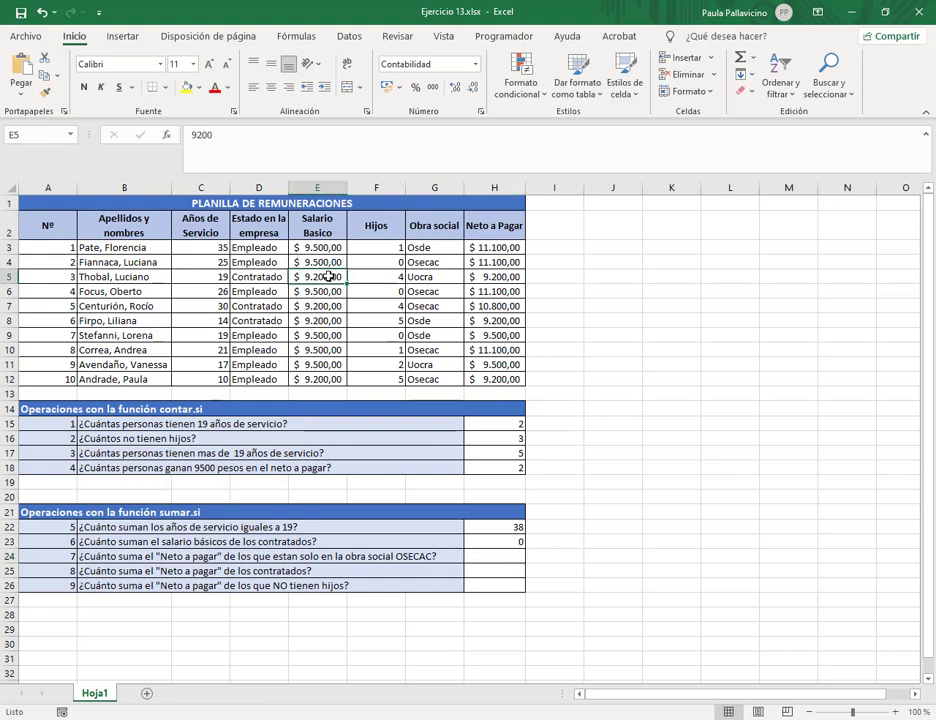
{"action": "left_click", "coordinate": [519, 545]}
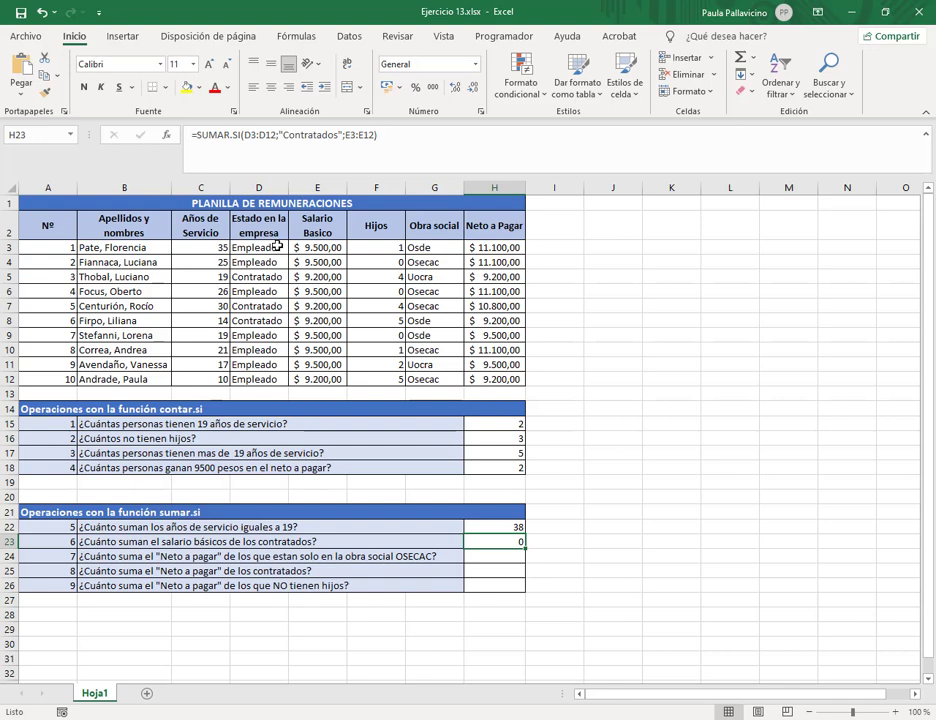
{"action": "left_click", "coordinate": [284, 275]}
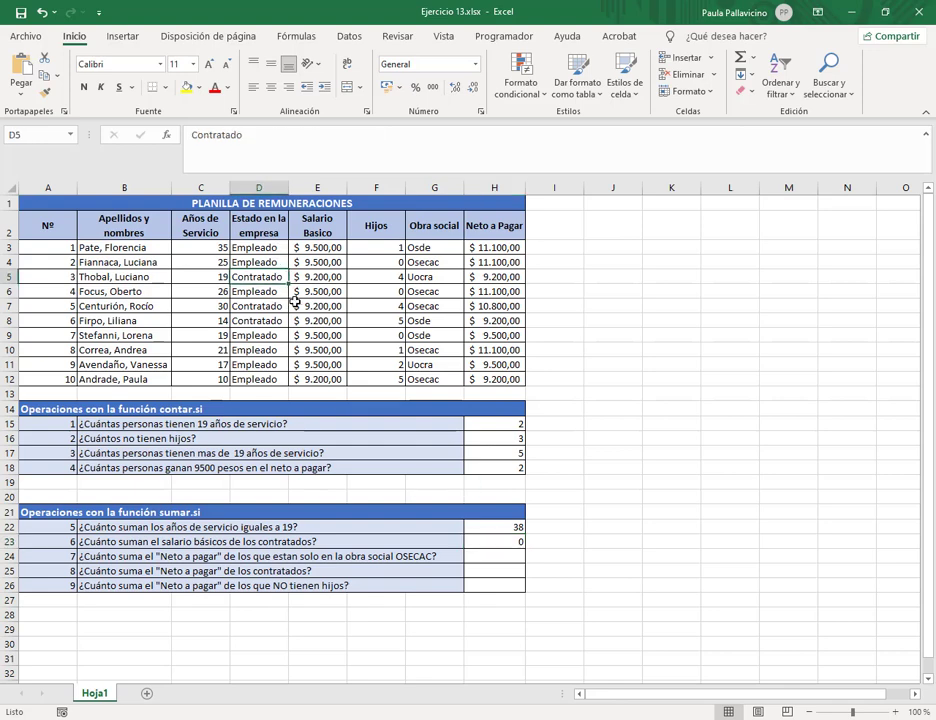
{"action": "left_click", "coordinate": [508, 542]}
{"action": "double_click", "coordinate": [508, 542]}
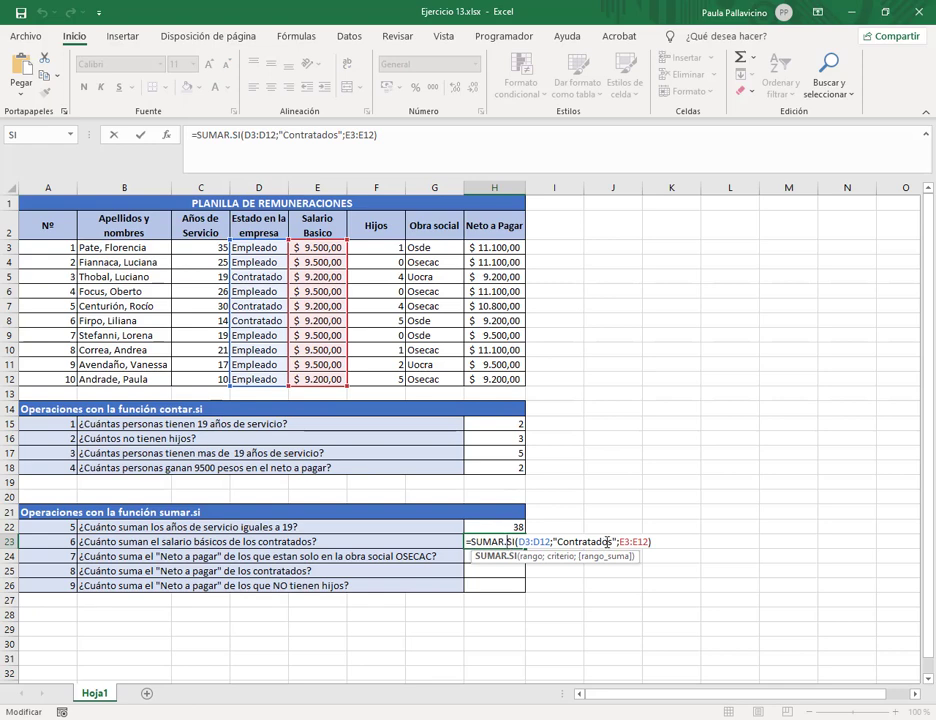
{"action": "left_click", "coordinate": [607, 541]}
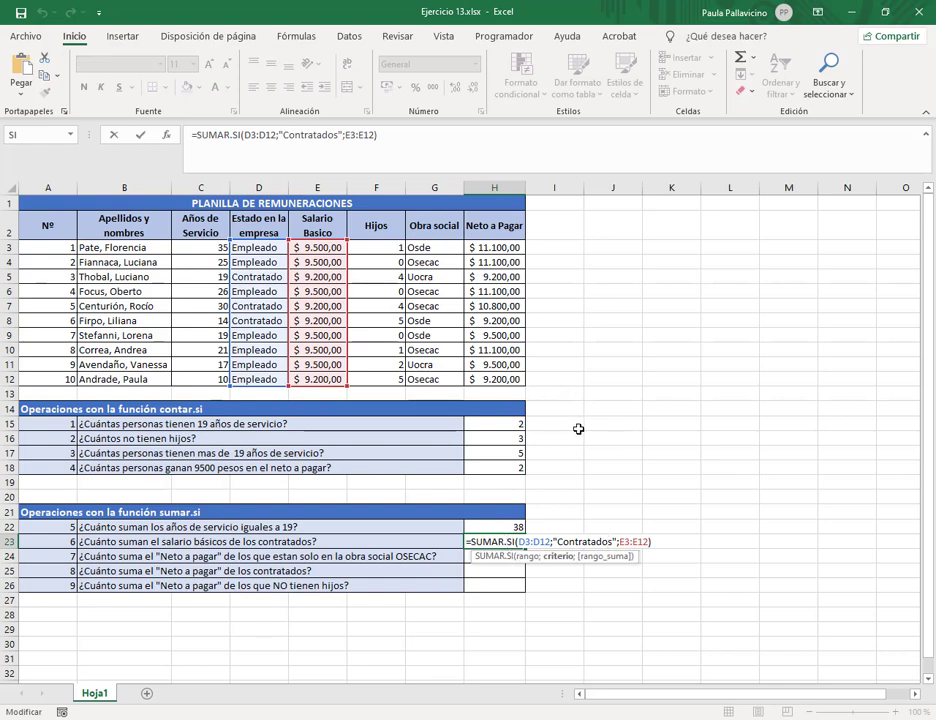
{"action": "key", "text": "BackSpace"}
{"action": "key", "text": "Return"}
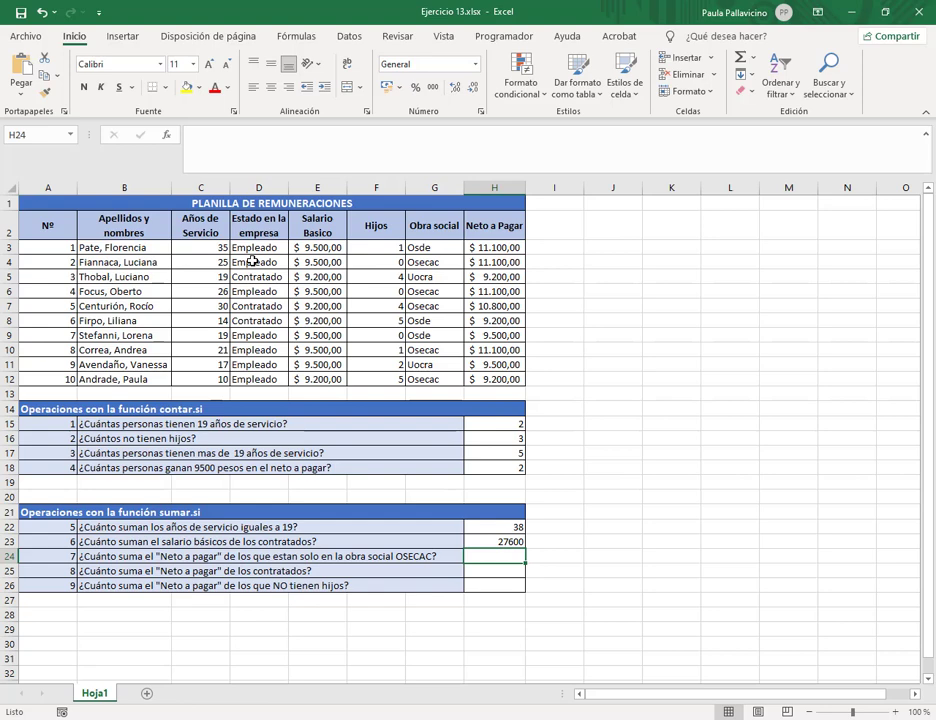
Step: Add a trailing space after "Contratado" in D7 and D8, and check the formula in H23
{"action": "left_click", "coordinate": [277, 306]}
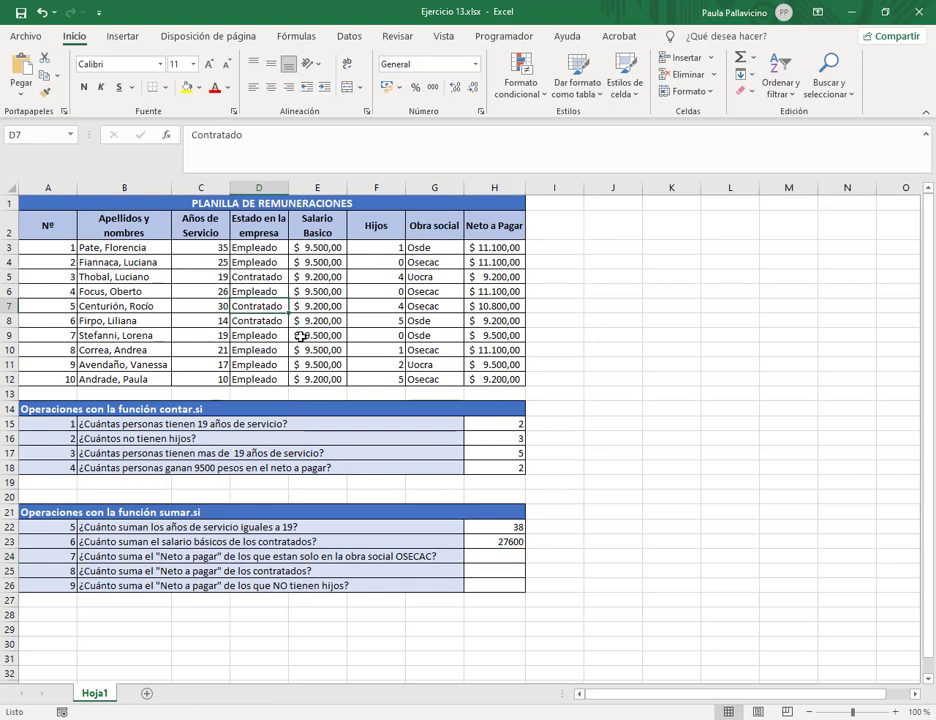
{"action": "left_click", "coordinate": [271, 142]}
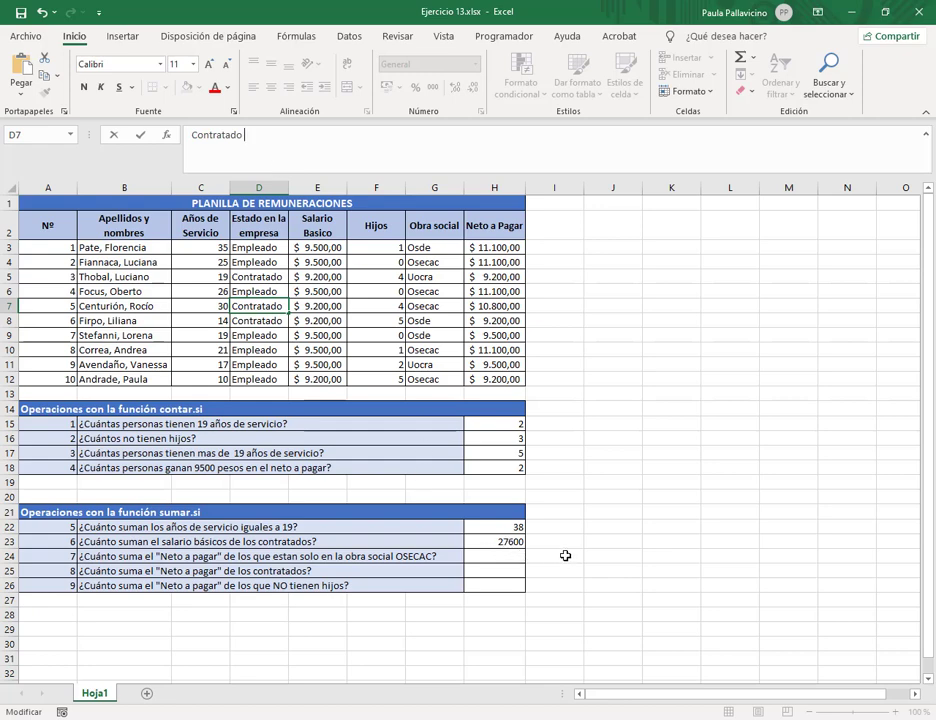
{"action": "key", "text": "Return"}
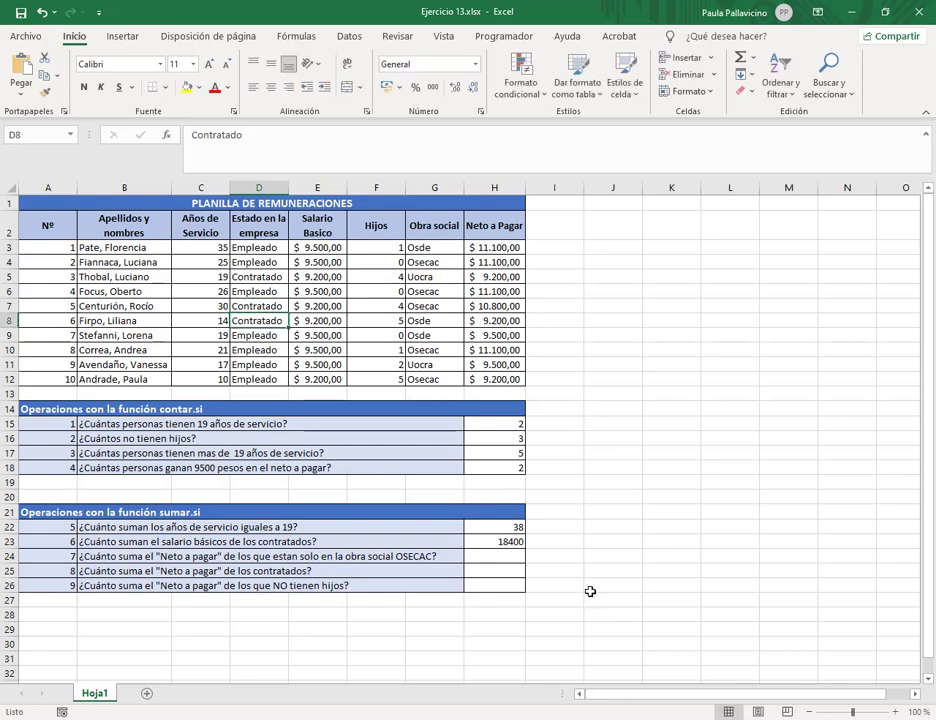
{"action": "left_click", "coordinate": [252, 139]}
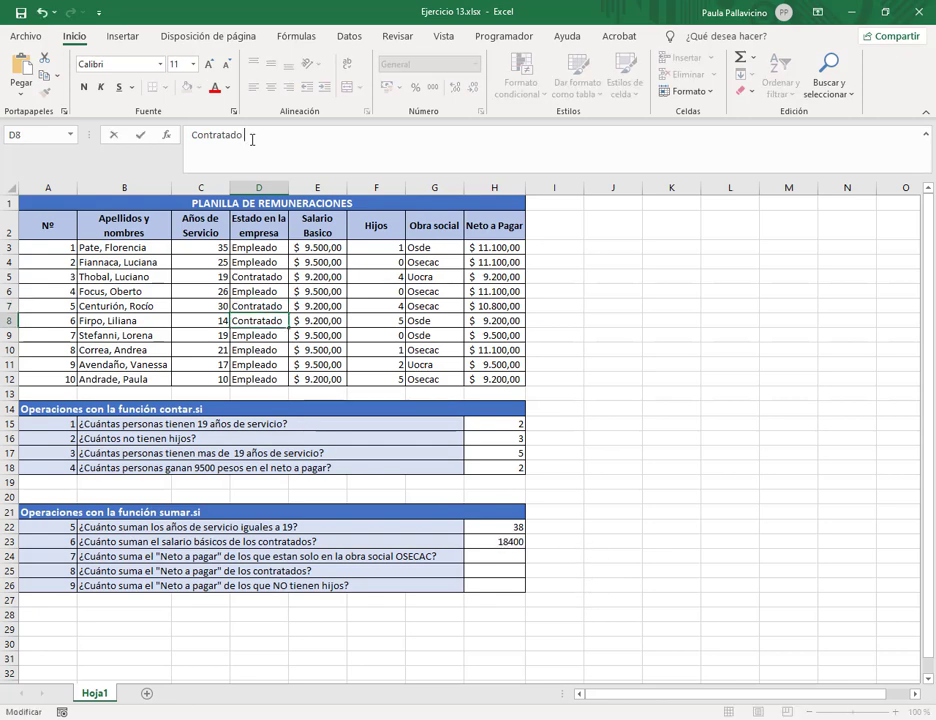
{"action": "key", "text": "Return"}
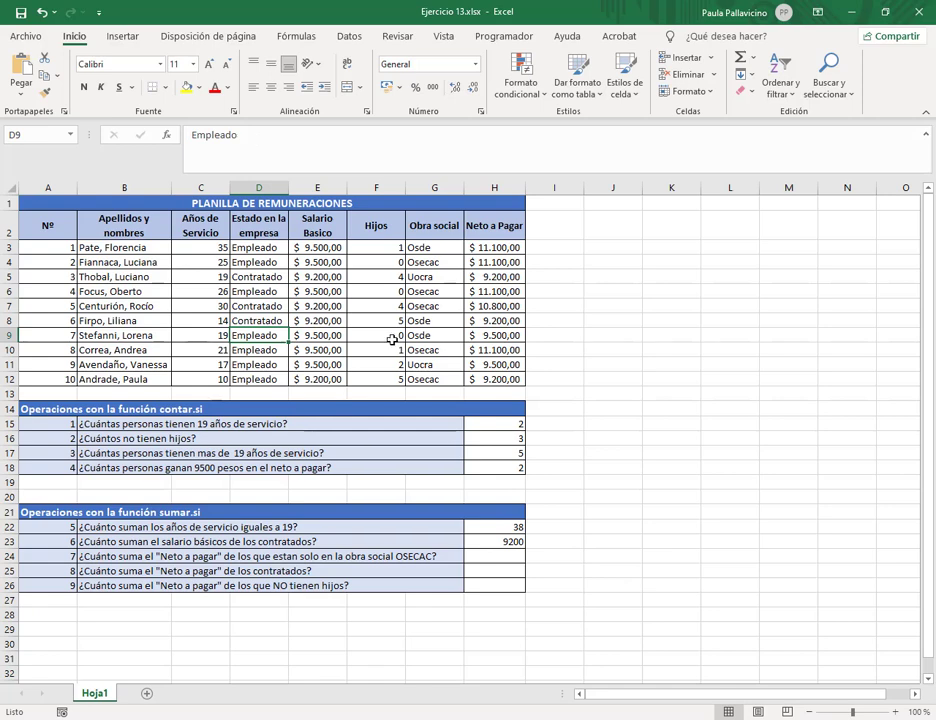
{"action": "left_click", "coordinate": [495, 540]}
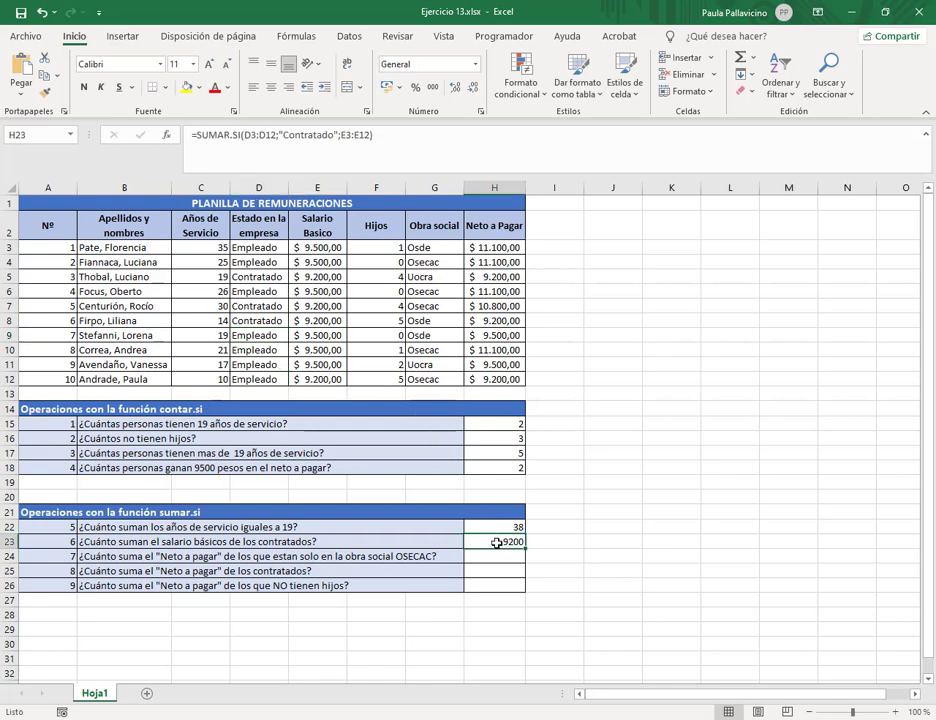
Step: Examine the employment status entries in D3:D12 one by one, and compare them with the SUMAR.SI formula in H23
{"action": "left_click", "coordinate": [250, 276]}
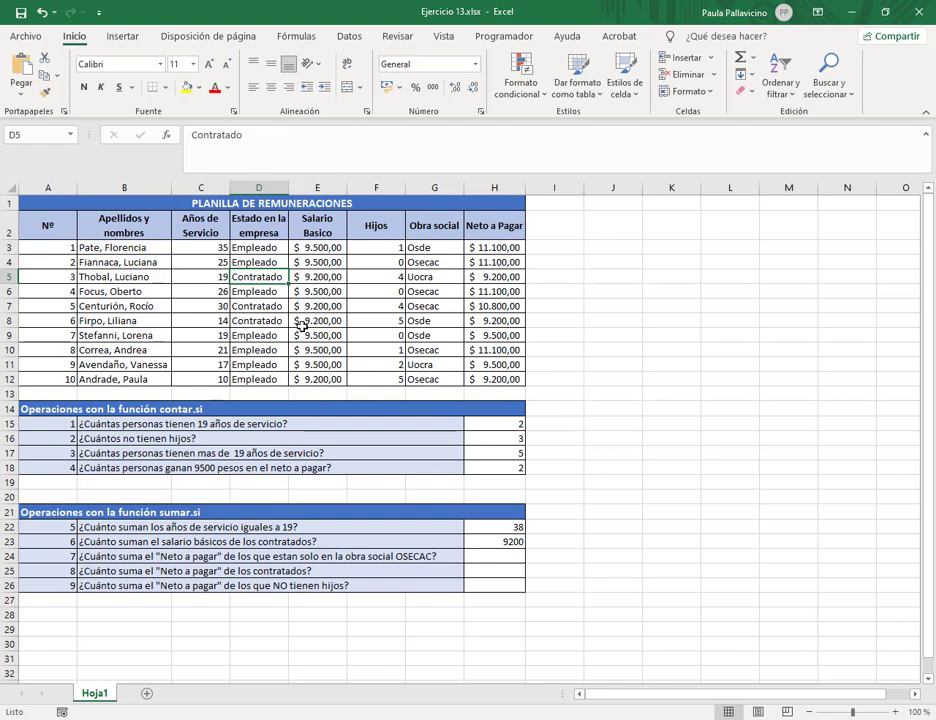
{"action": "left_click", "coordinate": [325, 248]}
{"action": "left_click", "coordinate": [280, 248]}
{"action": "left_click", "coordinate": [275, 262]}
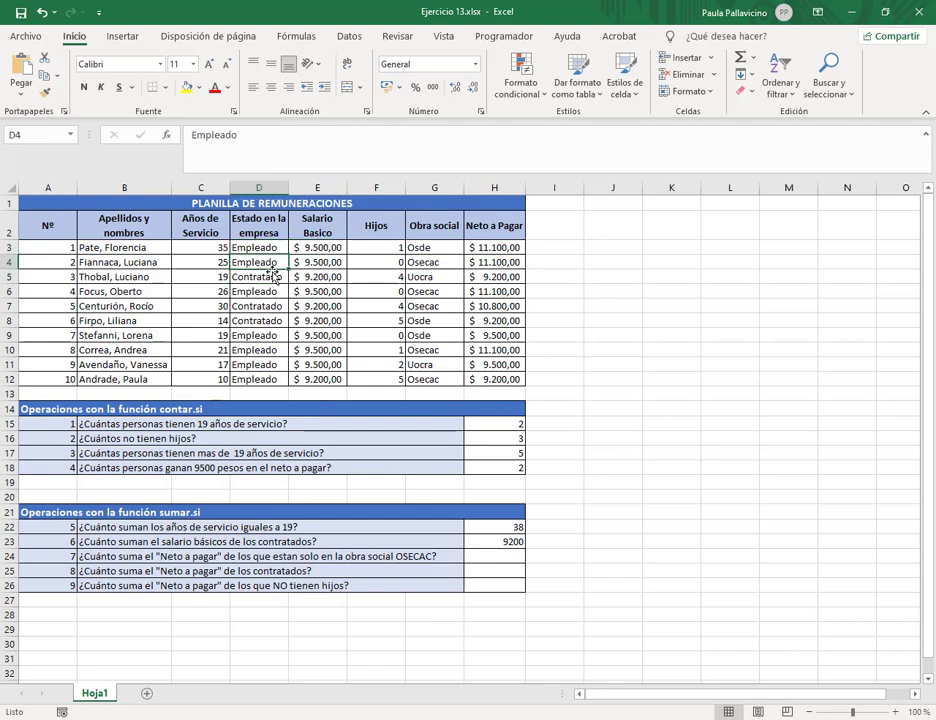
{"action": "left_click", "coordinate": [274, 274]}
{"action": "left_click", "coordinate": [272, 291]}
{"action": "left_click", "coordinate": [273, 305]}
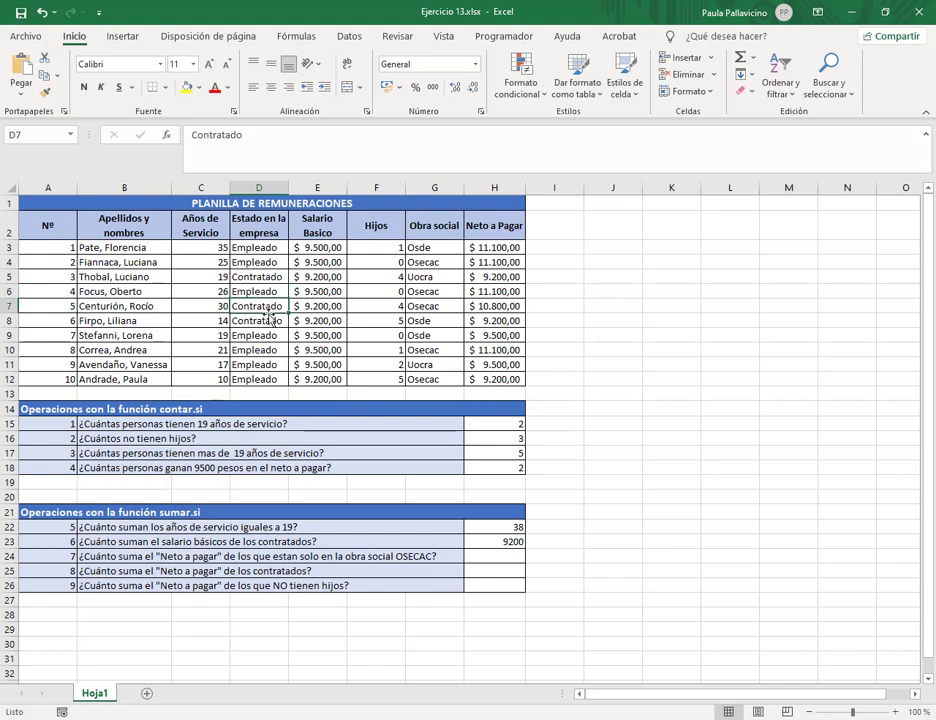
{"action": "left_click", "coordinate": [273, 320]}
{"action": "left_click", "coordinate": [273, 335]}
{"action": "left_click", "coordinate": [273, 350]}
{"action": "left_click", "coordinate": [273, 364]}
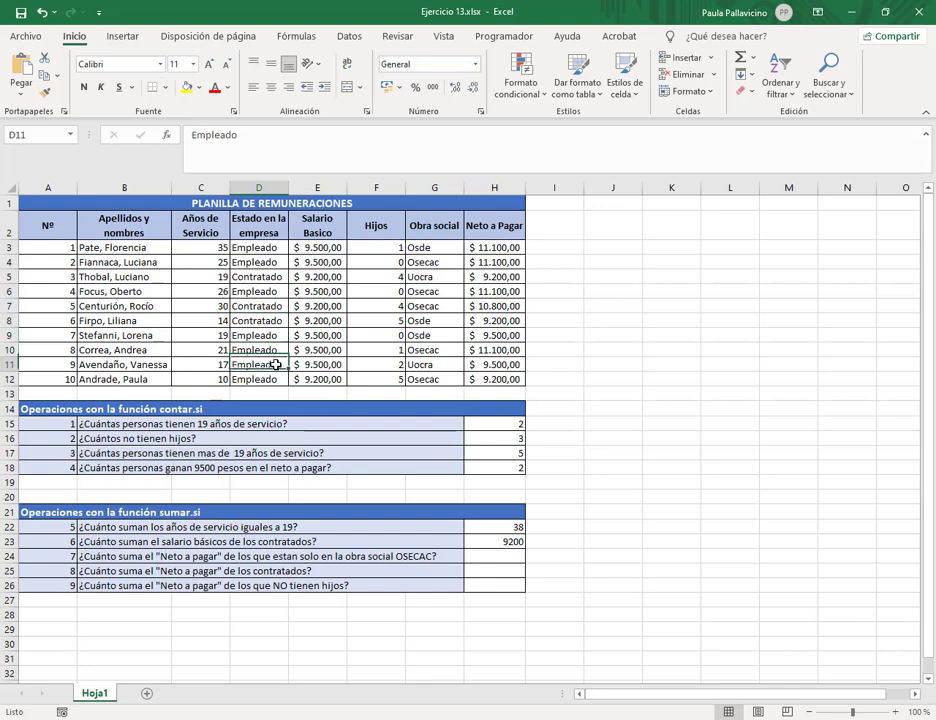
{"action": "left_click", "coordinate": [273, 379]}
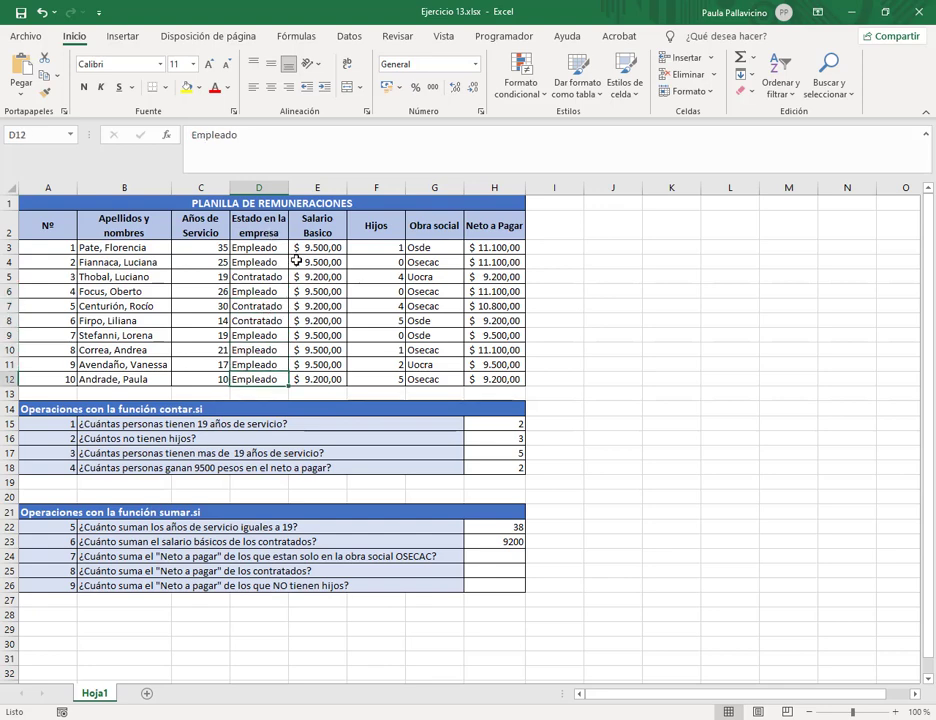
{"action": "left_click", "coordinate": [512, 541]}
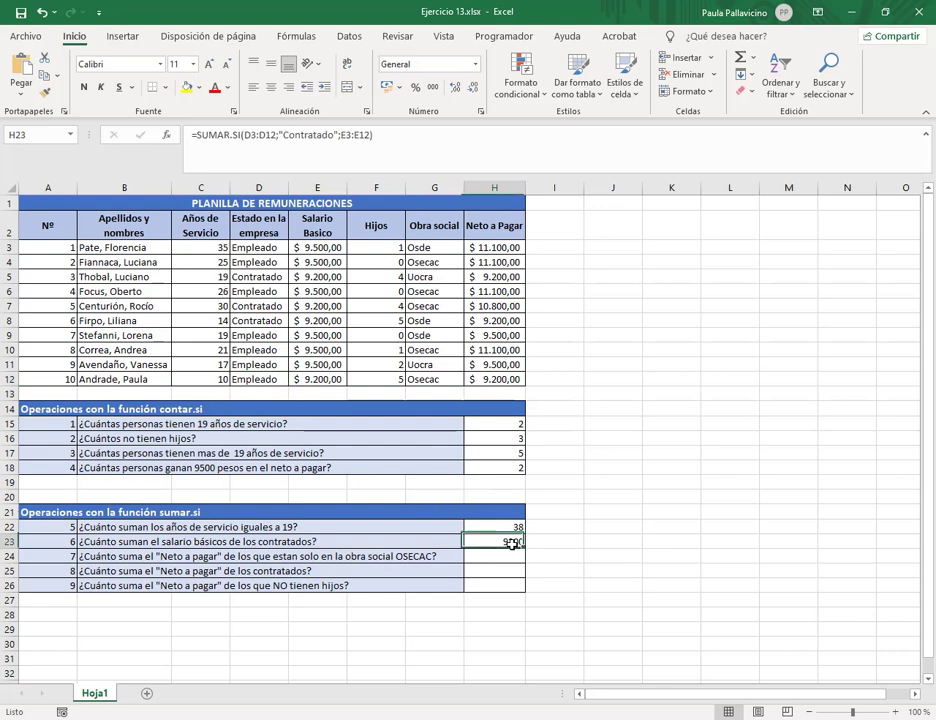
Step: Review the SUMAR.SI formula and its "Contratado" criterion in H23
{"action": "left_click", "coordinate": [292, 140]}
{"action": "left_click", "coordinate": [380, 137]}
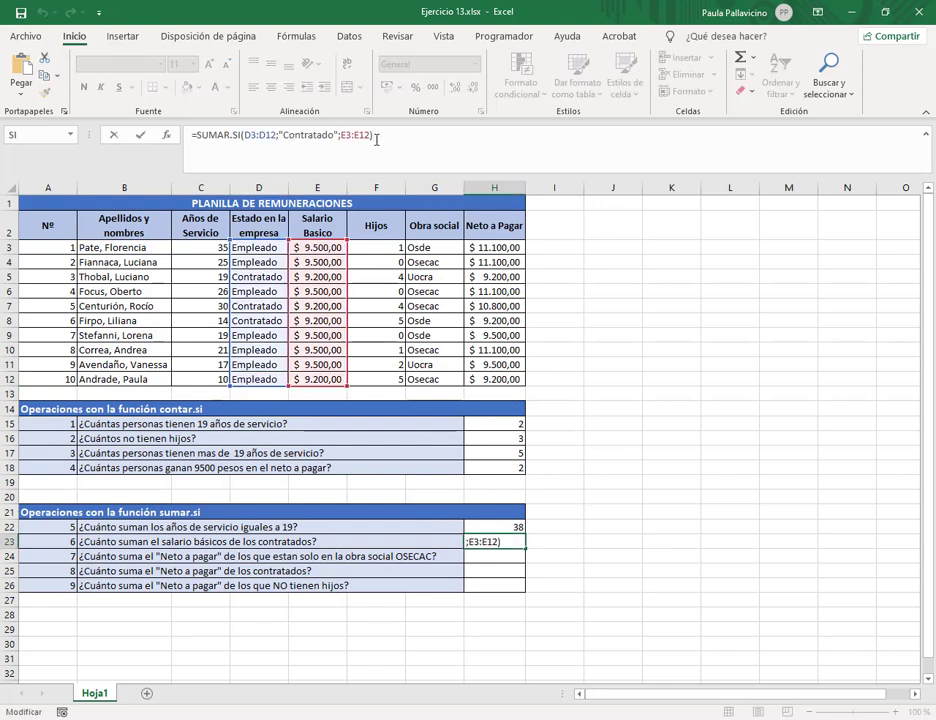
{"action": "key", "text": "Return"}
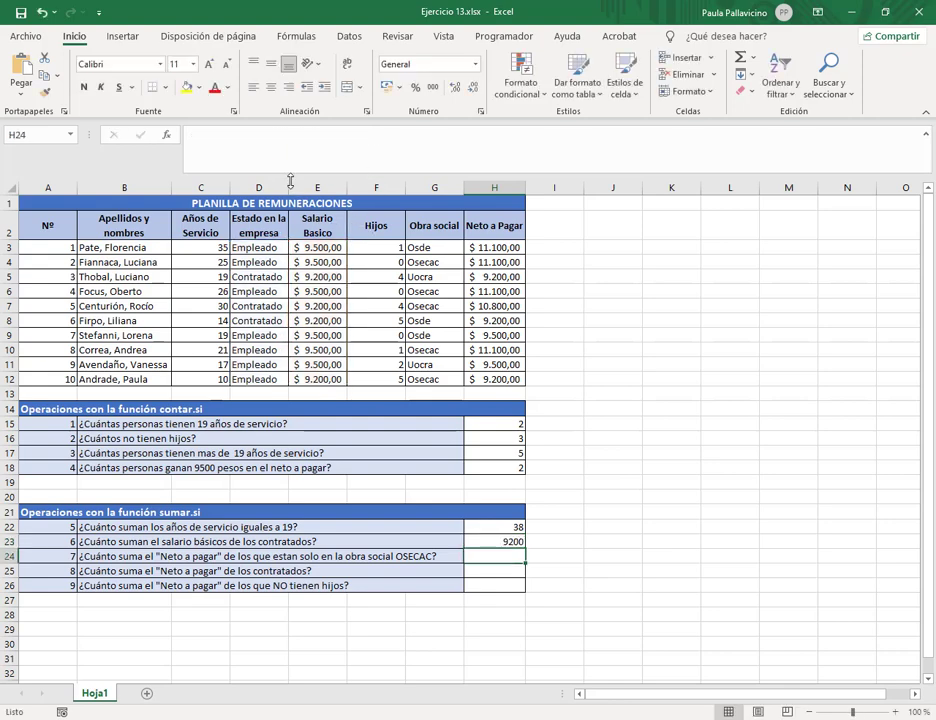
Step: Widen column D, check D5 for extra spaces, and remove the trailing space after "Contratado" in D7 and D8
{"action": "left_click_drag", "start_coordinate": [288, 184], "coordinate": [311, 184]}
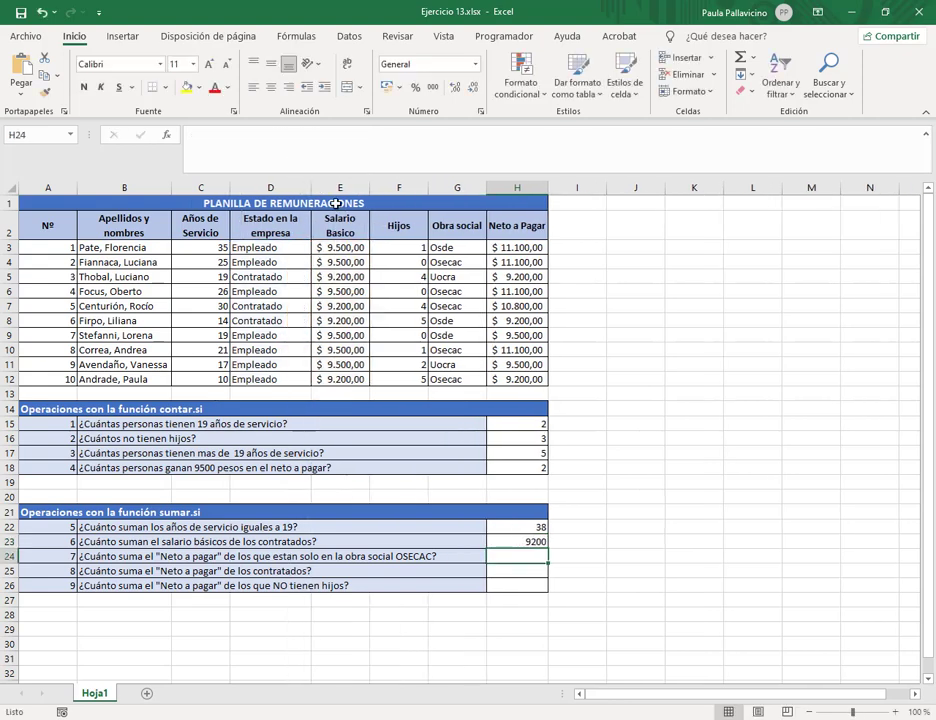
{"action": "double_click", "coordinate": [303, 276]}
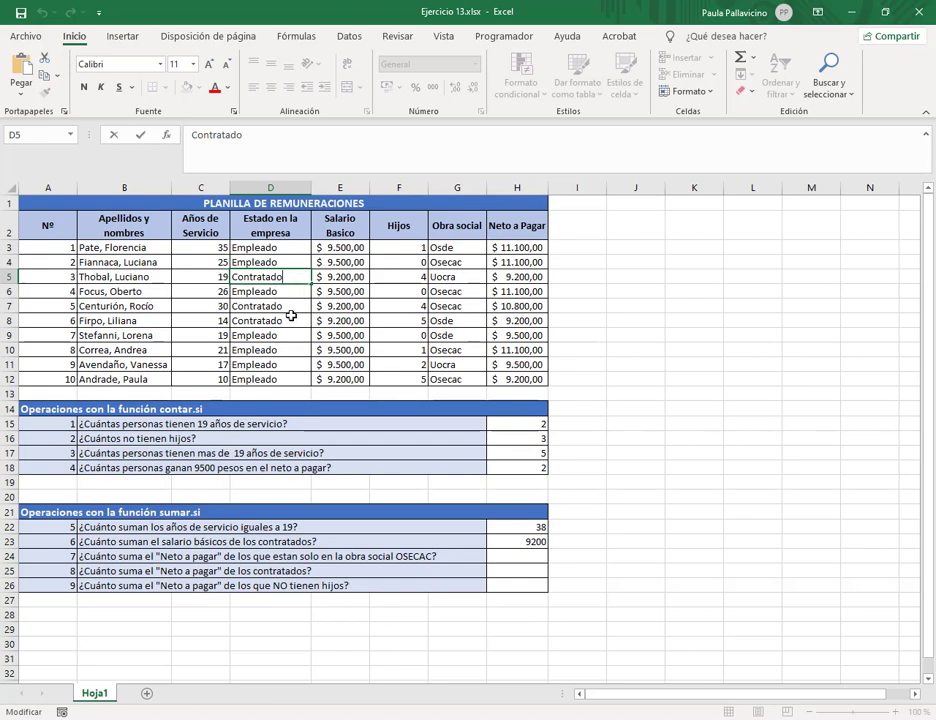
{"action": "key", "text": "Return"}
{"action": "double_click", "coordinate": [300, 306]}
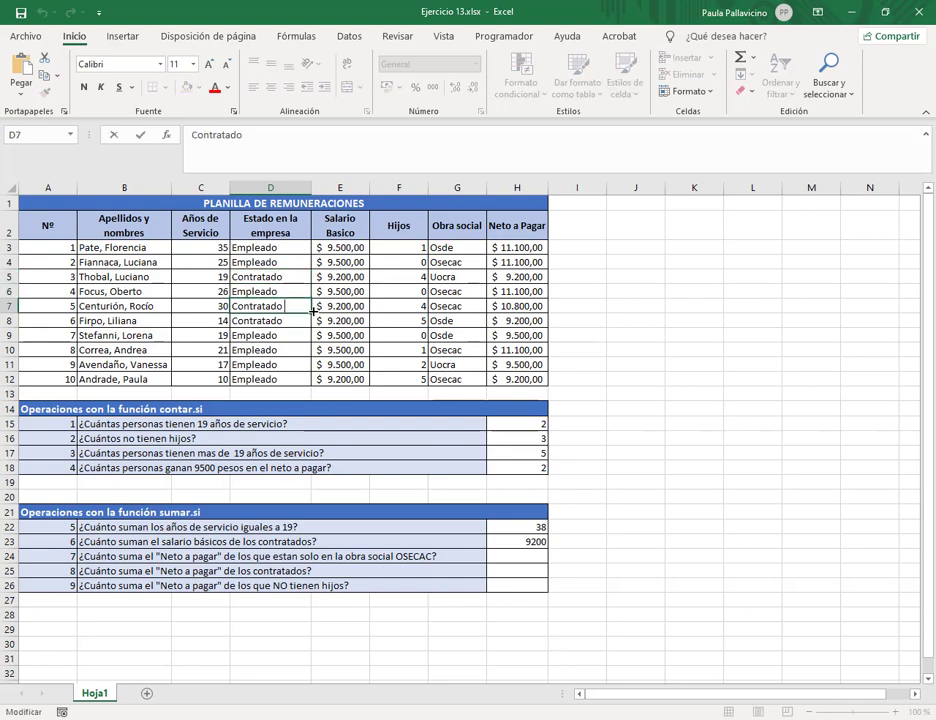
{"action": "key", "text": "BackSpace"}
{"action": "key", "text": "Return"}
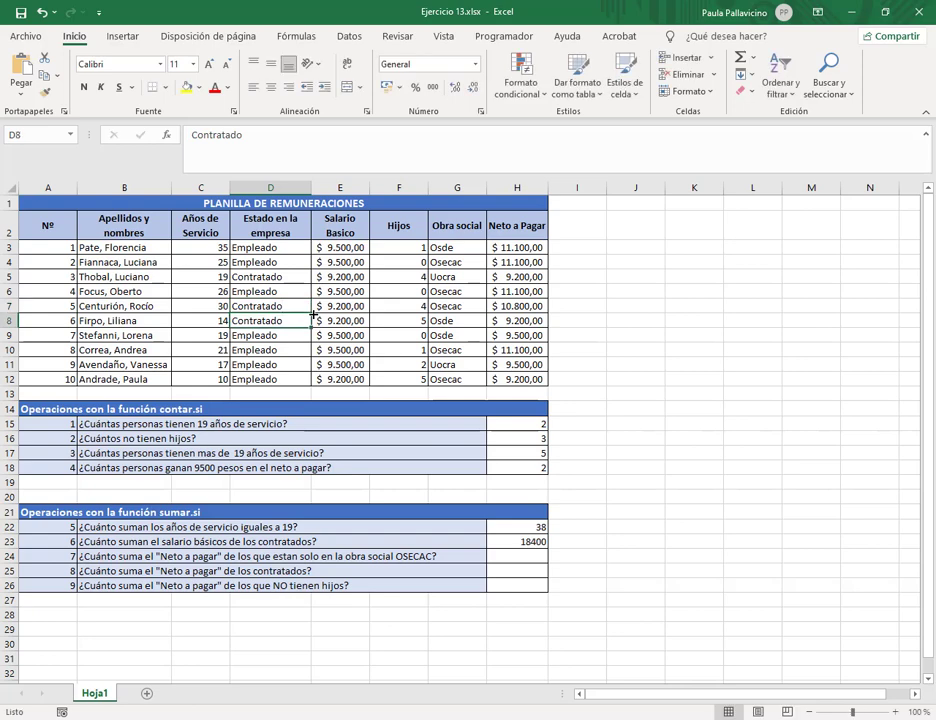
{"action": "double_click", "coordinate": [303, 322]}
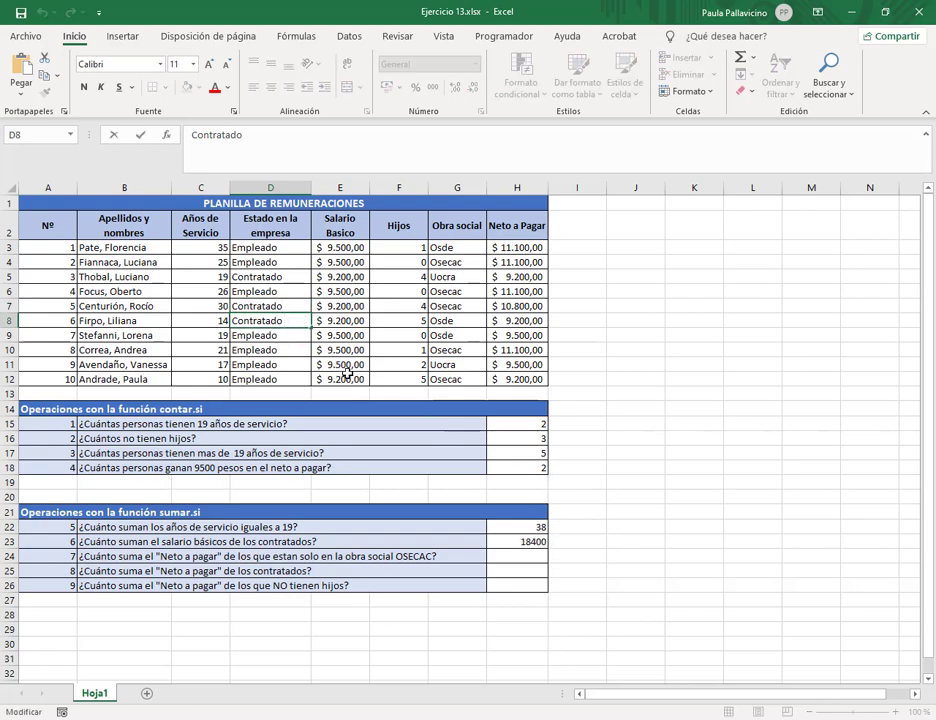
{"action": "key", "text": "BackSpace"}
{"action": "key", "text": "Return"}
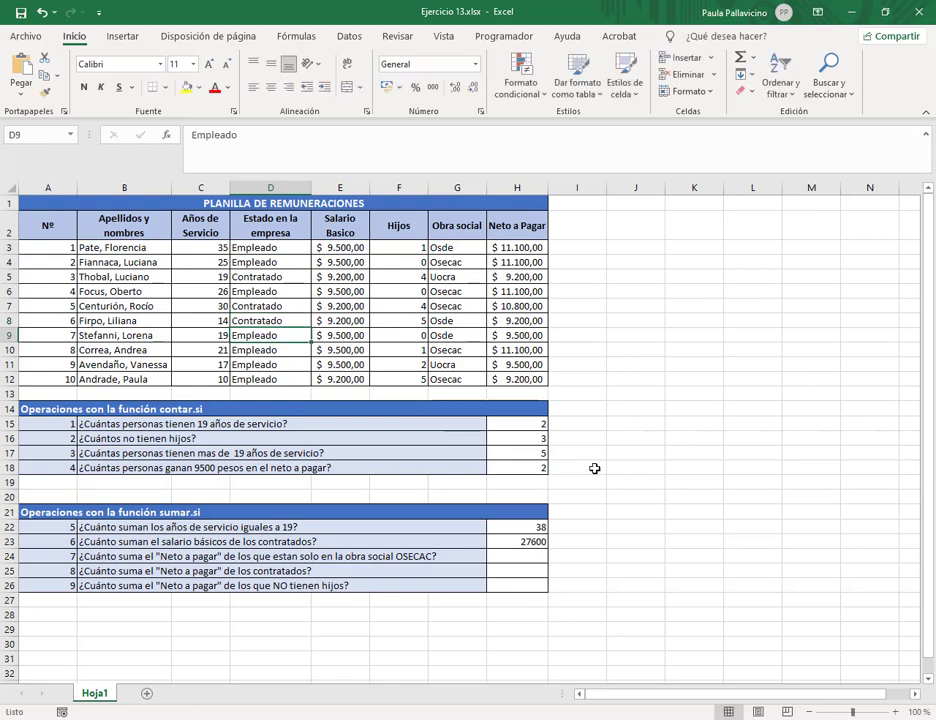
Step: Narrow column D to fit its employment status entries, and check the total in row 23
{"action": "left_click_drag", "start_coordinate": [311, 189], "coordinate": [292, 189]}
{"action": "left_click", "coordinate": [575, 293]}
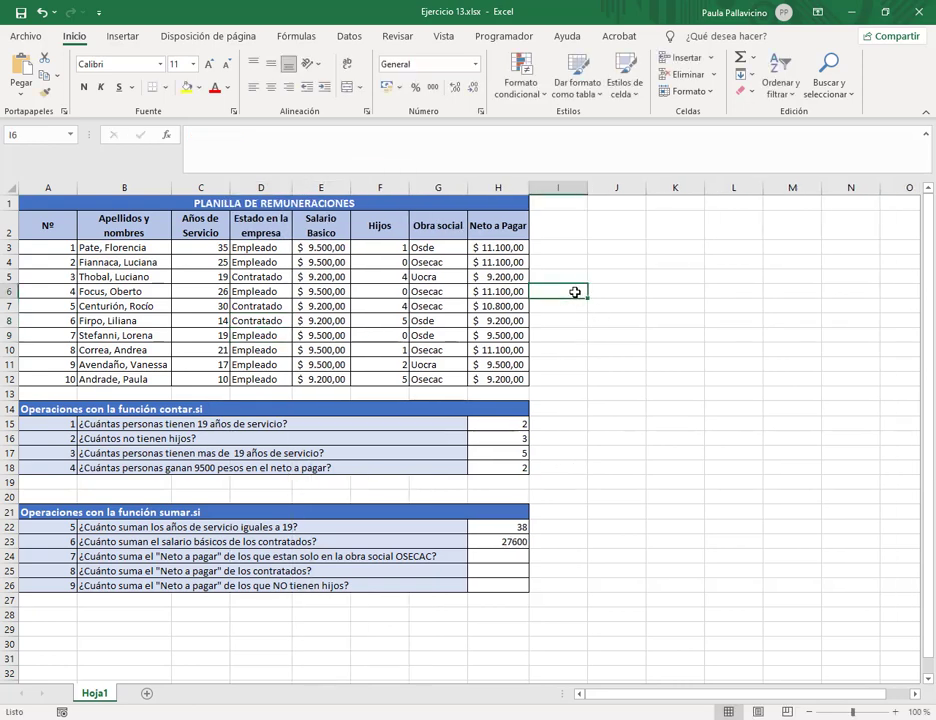
{"action": "left_click", "coordinate": [576, 542]}
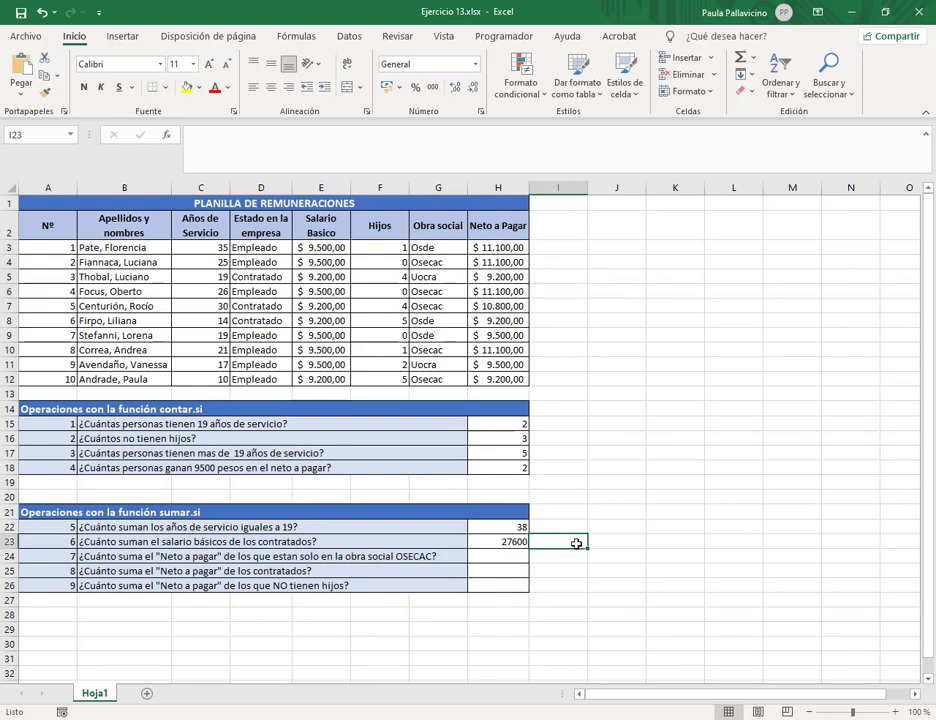
Step: Enter =SUMAR.SI(G3:G12;"OSECAC";H3:H12) in H24 to total the net pay of the OSECAC members
{"action": "left_click", "coordinate": [522, 555]}
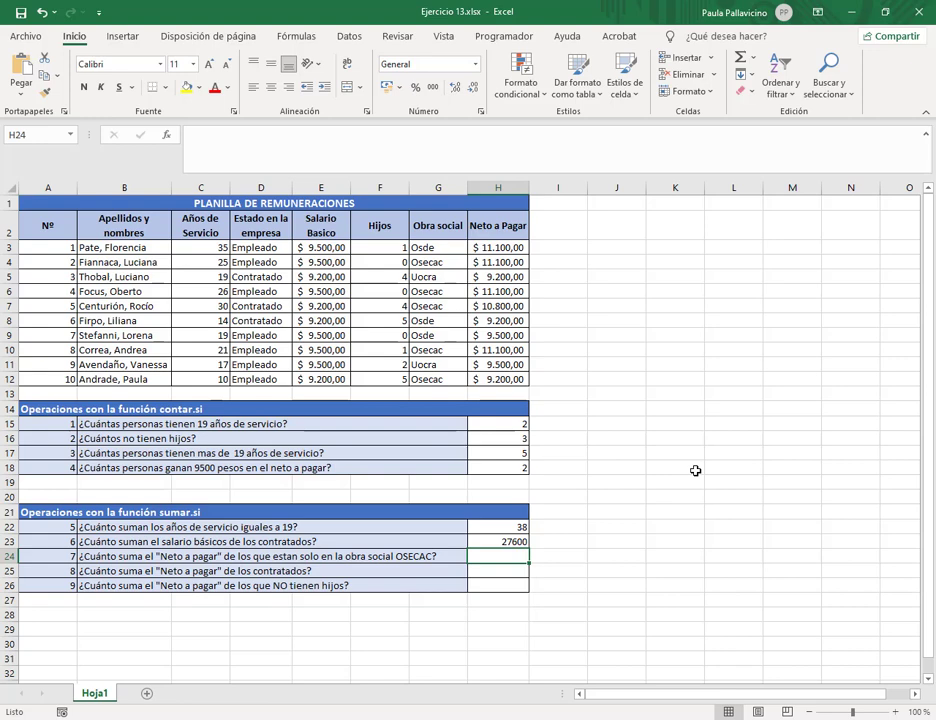
{"action": "type", "text": "=su"}
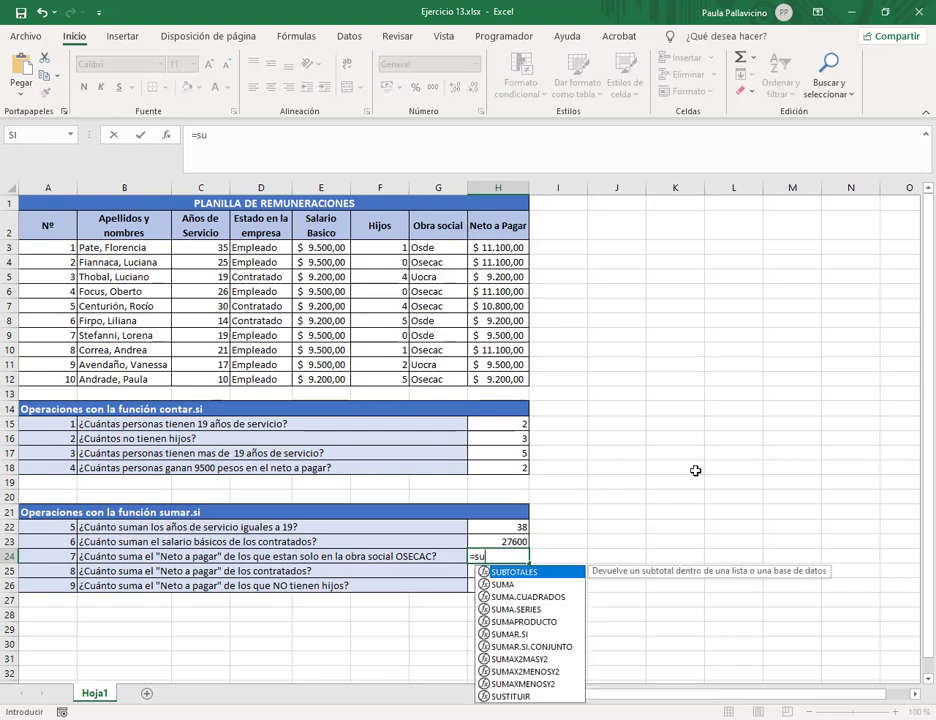
{"action": "type", "text": "mar.si/"}
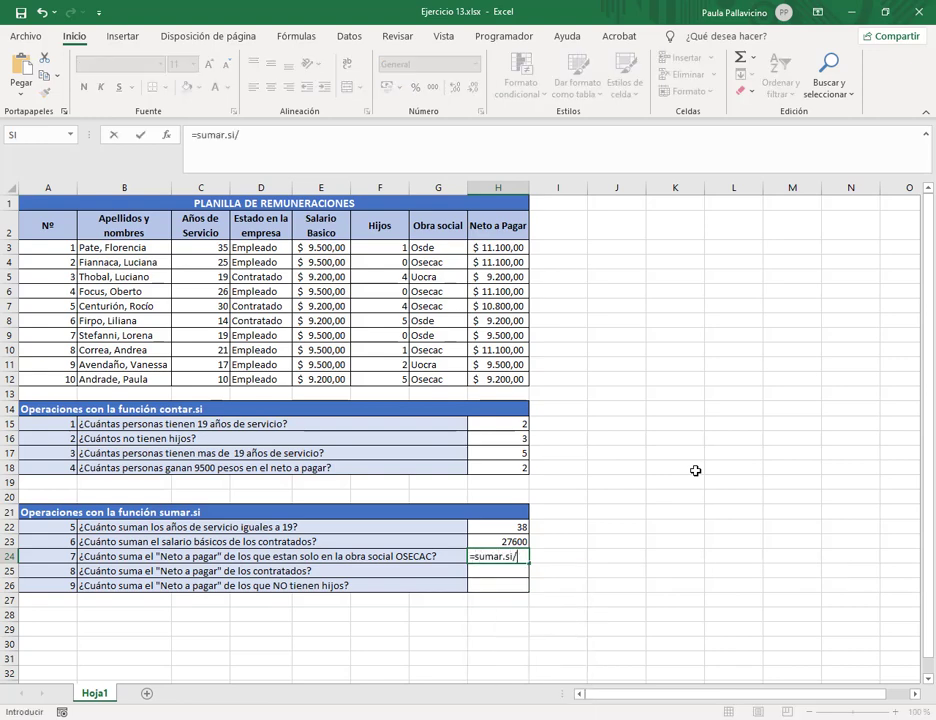
{"action": "key", "text": "BackSpace"}
{"action": "type", "text": "("}
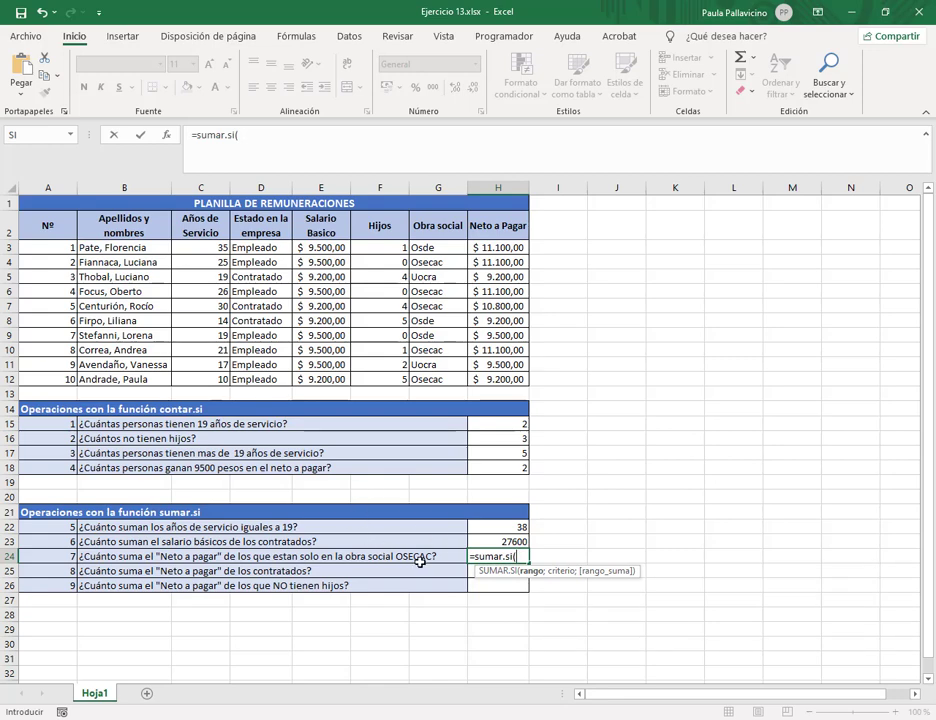
{"action": "left_click_drag", "start_coordinate": [450, 251], "coordinate": [453, 382]}
{"action": "type", "text": ";"}
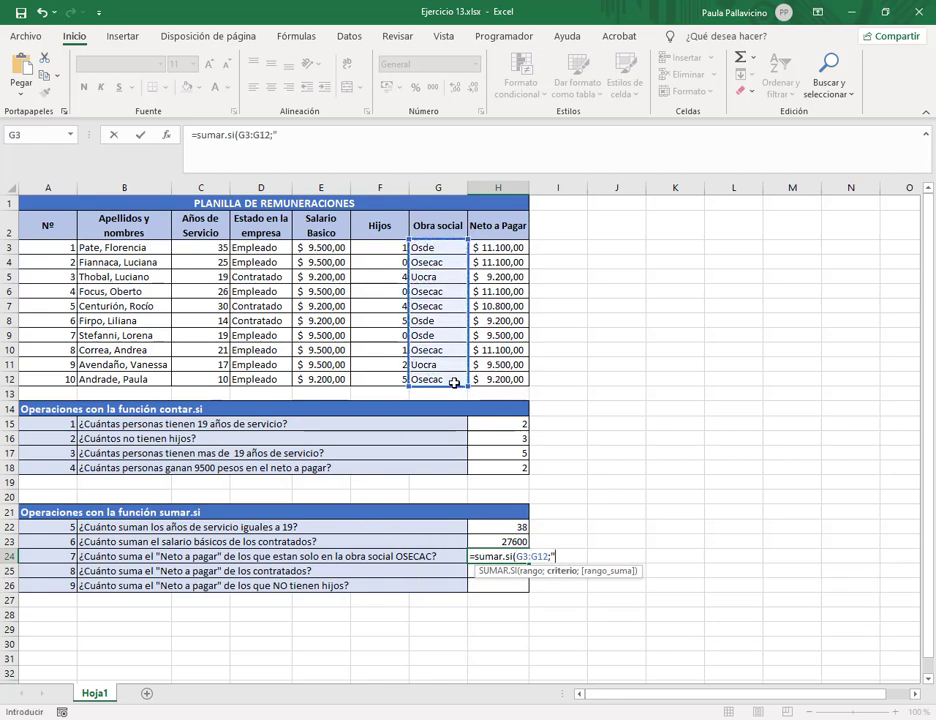
{"action": "type", "text": "\"OSECAC\";"}
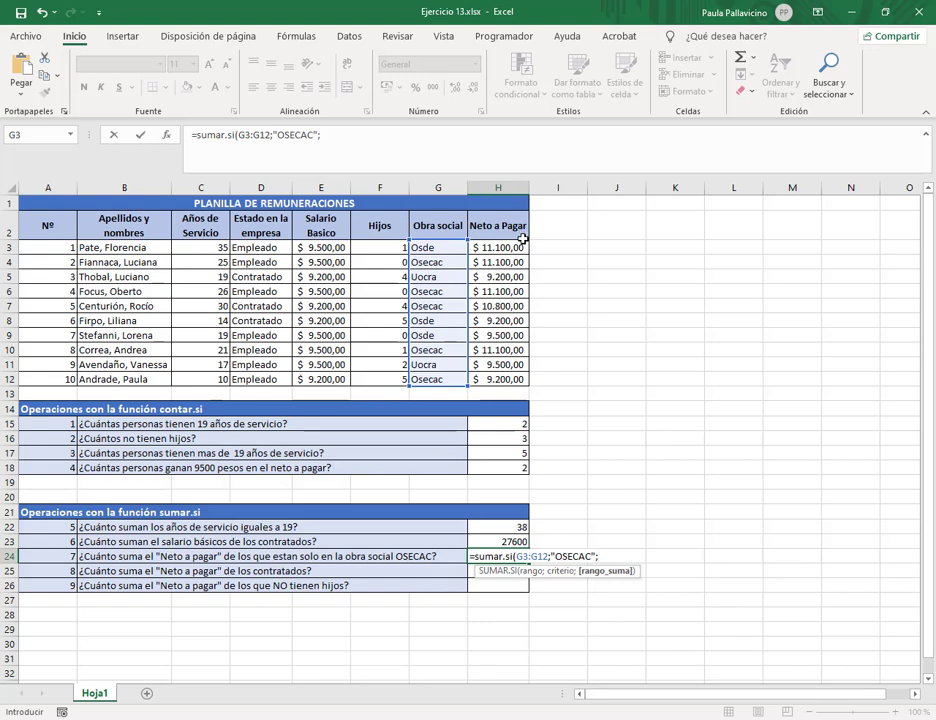
{"action": "left_click_drag", "start_coordinate": [524, 234], "coordinate": [534, 380]}
{"action": "left_click_drag", "start_coordinate": [517, 245], "coordinate": [518, 381]}
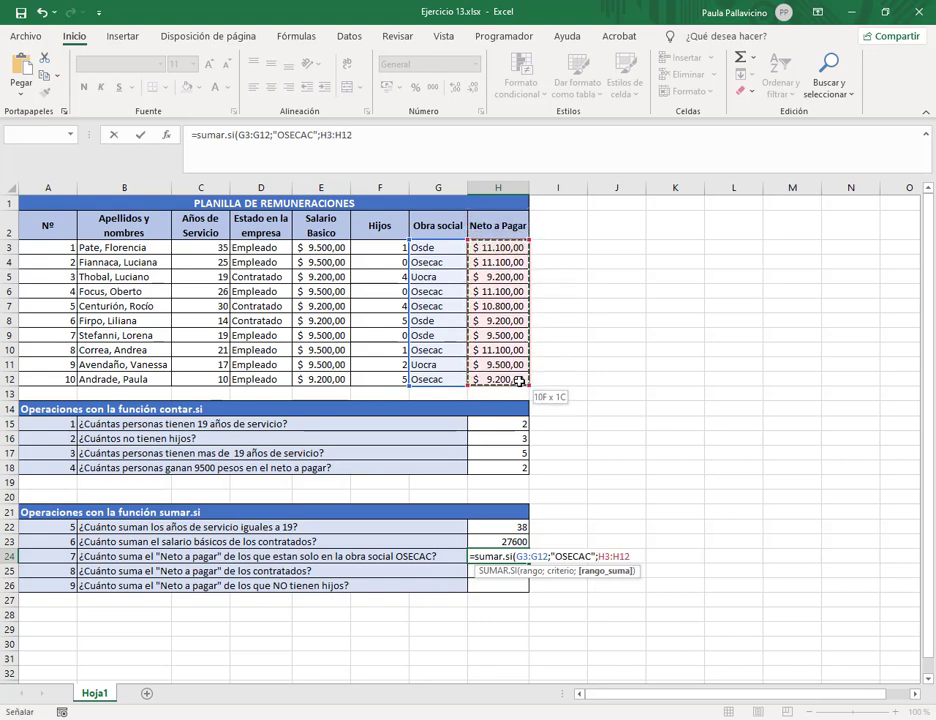
{"action": "type", "text": ")"}
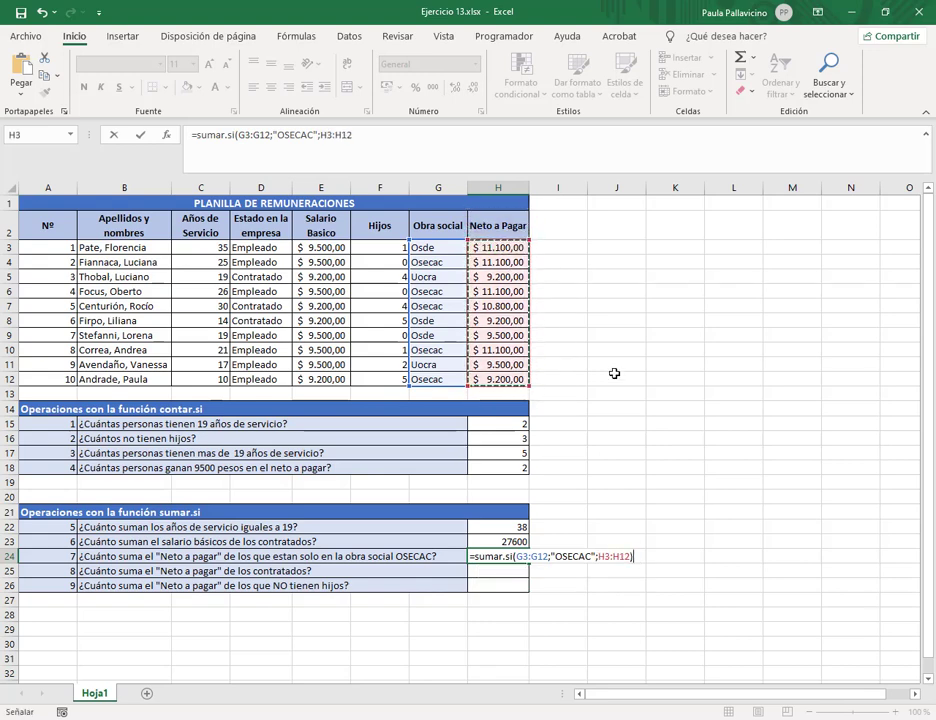
{"action": "key", "text": "Return"}
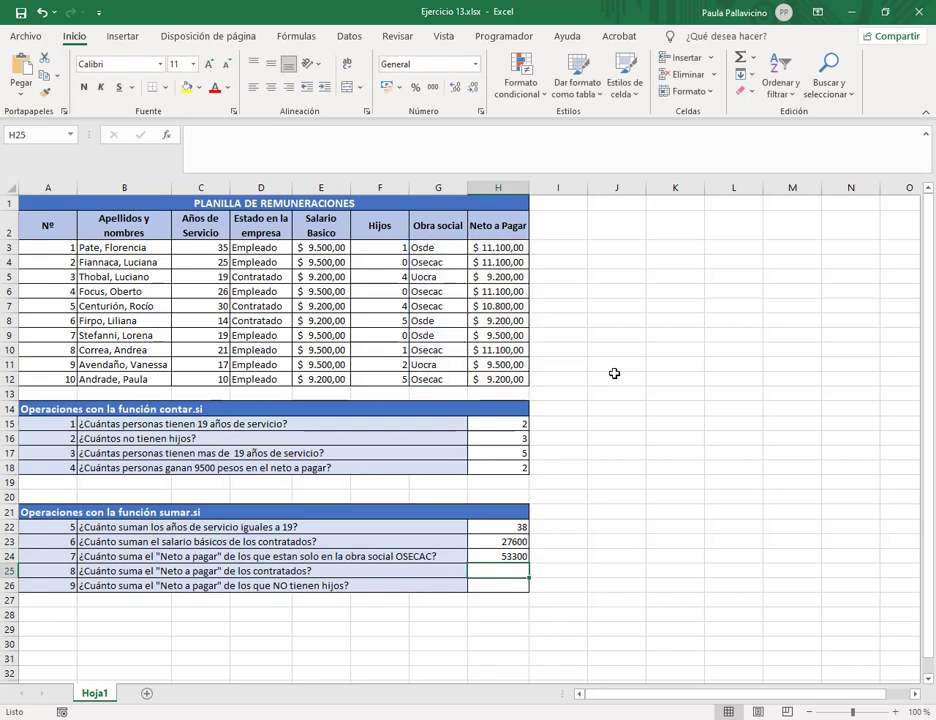
Step: Enter a SUMAR.SI formula in H25 with range D3:D12, criterion "Contratado" and sum range H3:H12
{"action": "type", "text": "="}
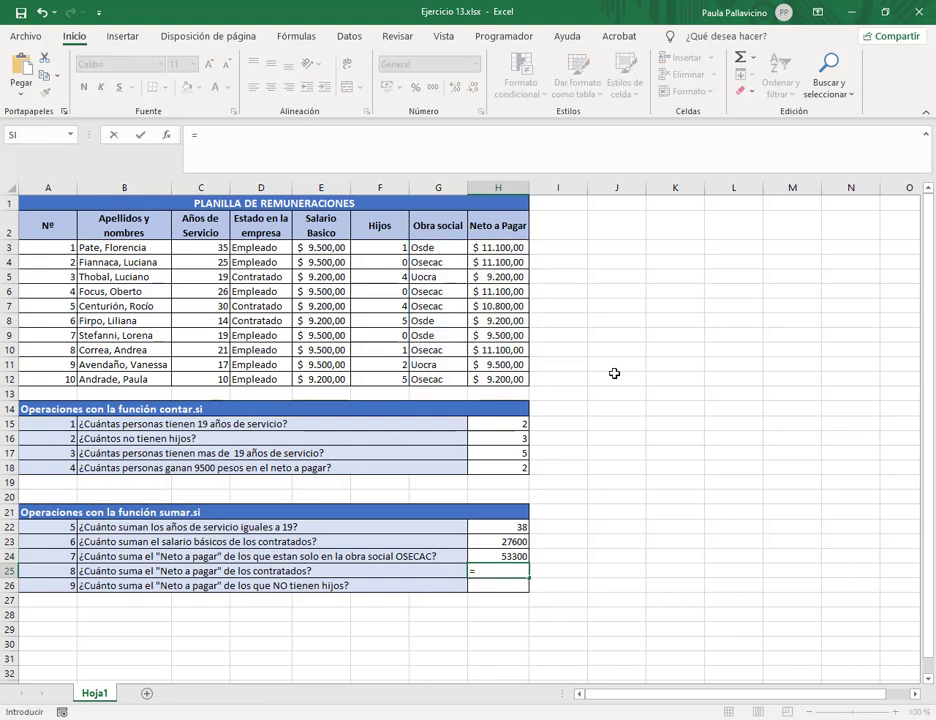
{"action": "type", "text": "SUMAR"}
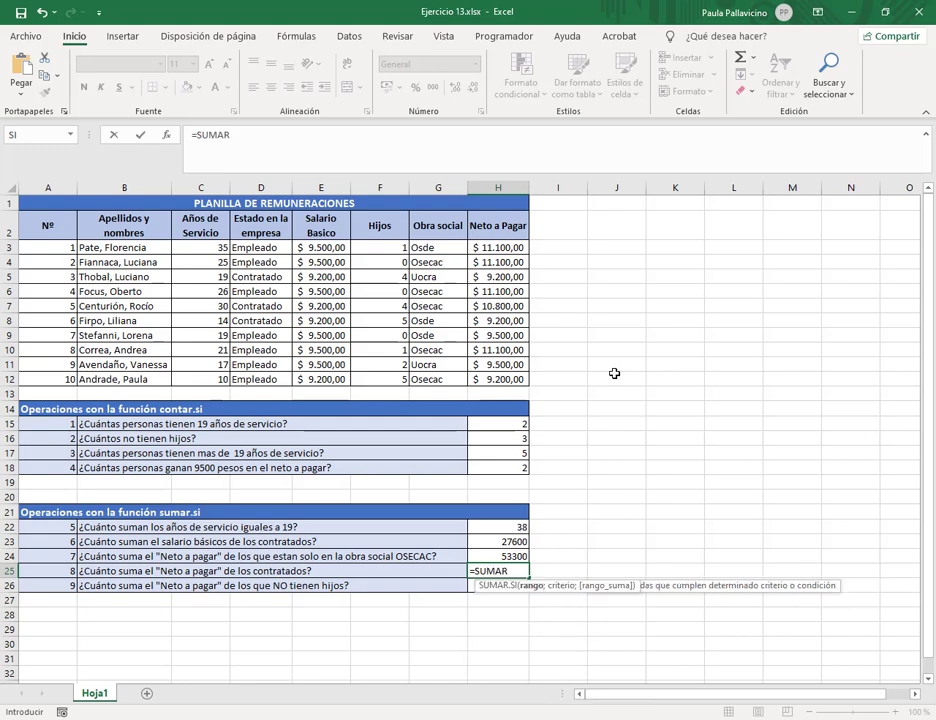
{"action": "key", "text": "Tab"}
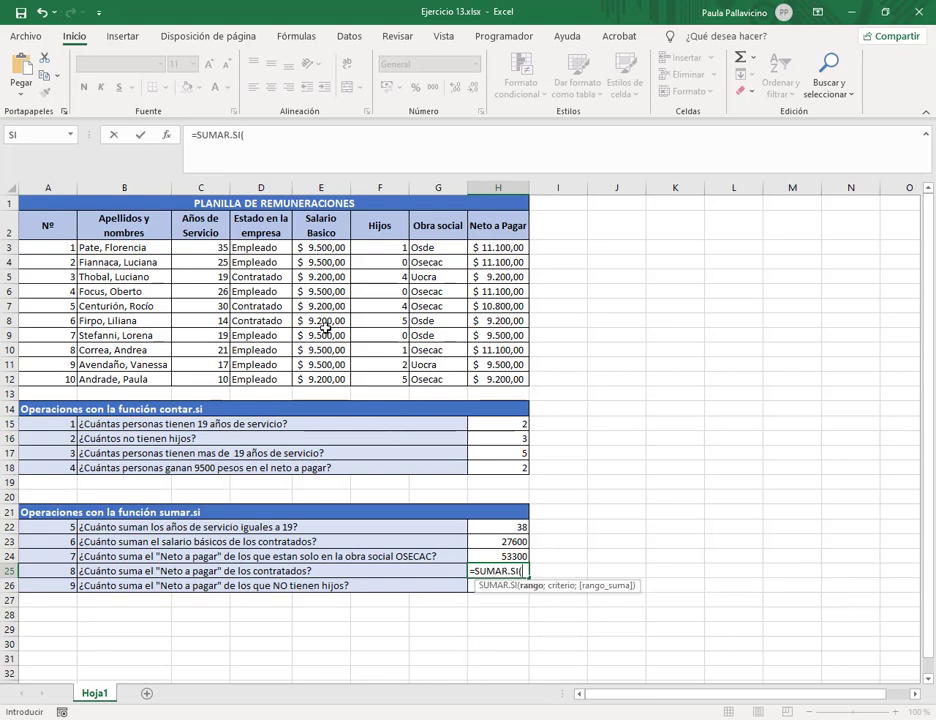
{"action": "left_click_drag", "start_coordinate": [278, 247], "coordinate": [242, 386]}
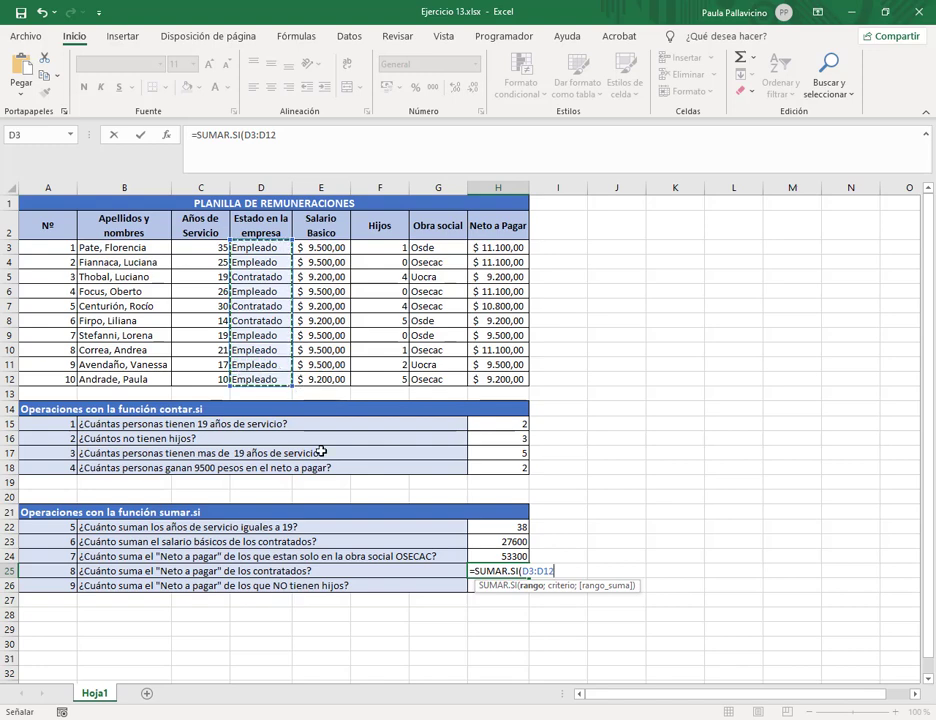
{"action": "type", "text": ";"}
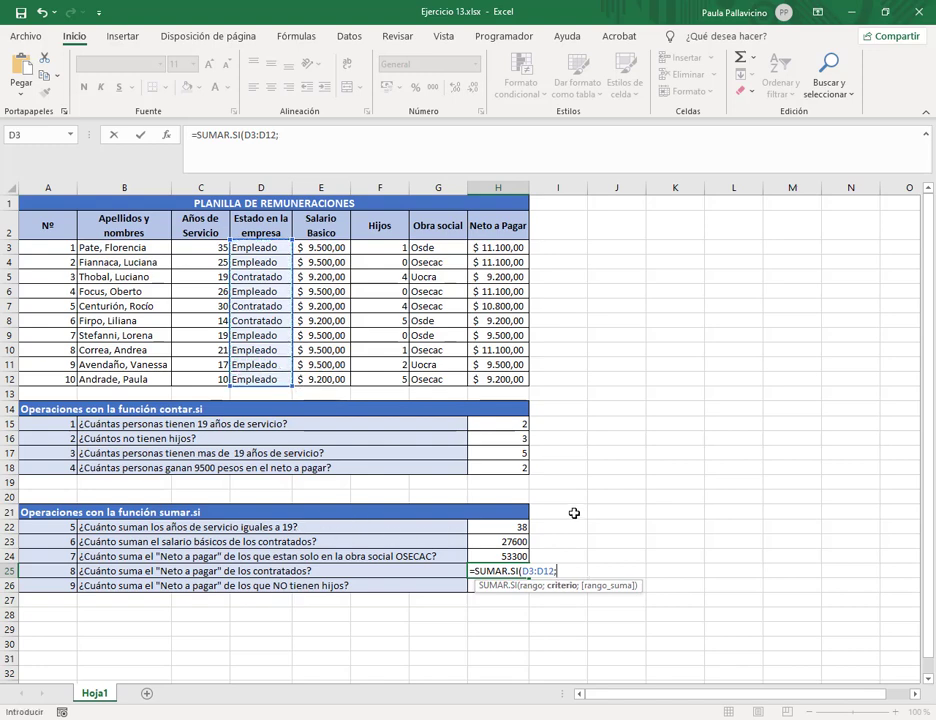
{"action": "type", "text": "\"Contratado\";"}
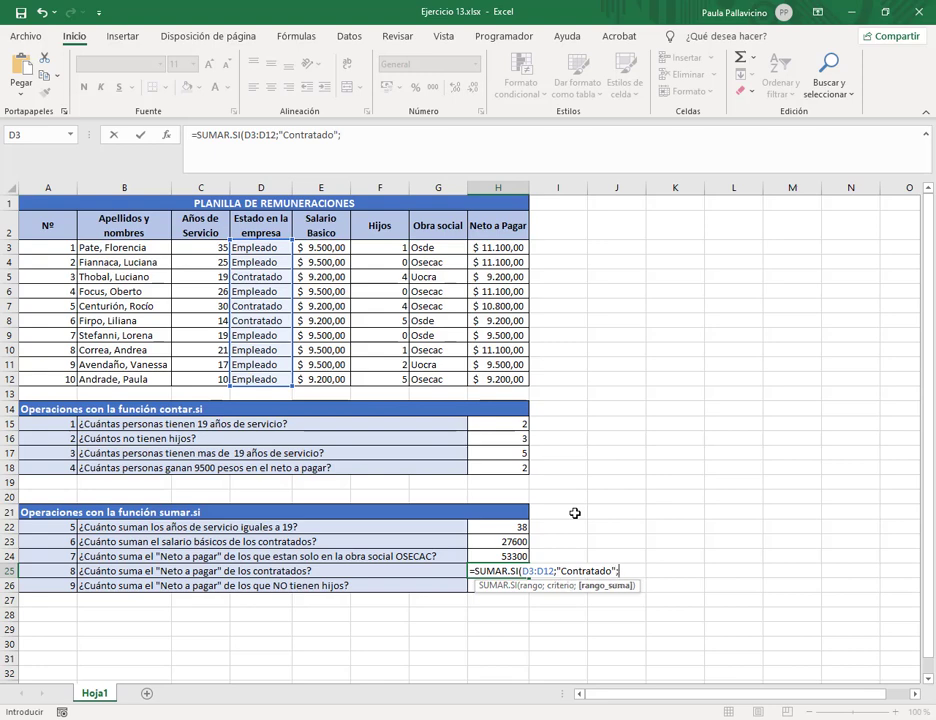
{"action": "left_click_drag", "start_coordinate": [500, 248], "coordinate": [512, 381]}
{"action": "key", "text": "Return"}
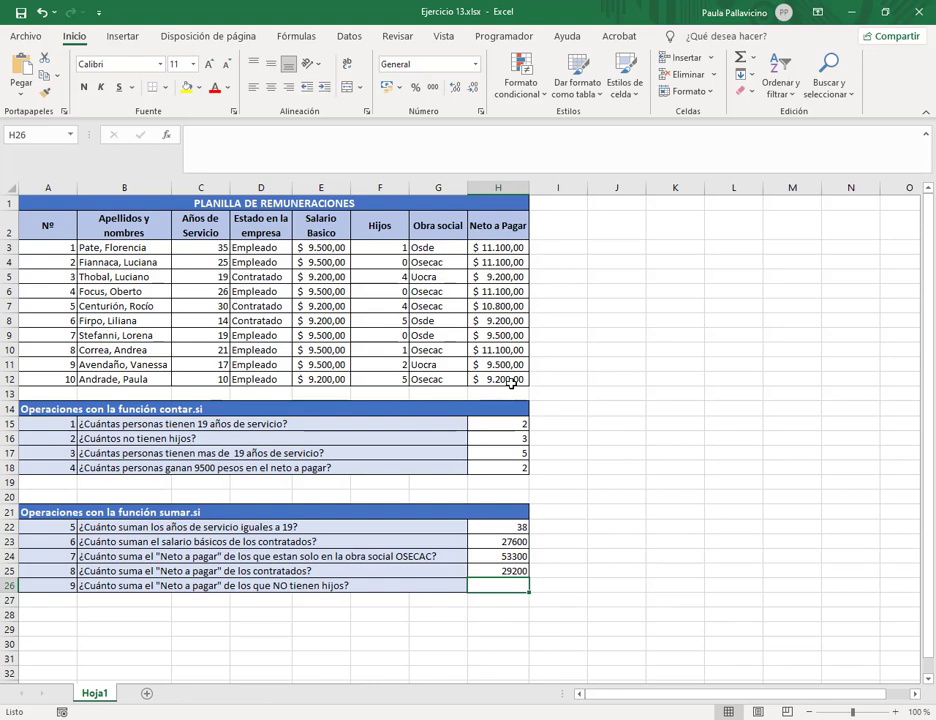
Step: Enter a SUMAR.SI formula in H26 with range F3:F12, criterion 0 and sum range H3:H12
{"action": "type", "text": "=sumar.si"}
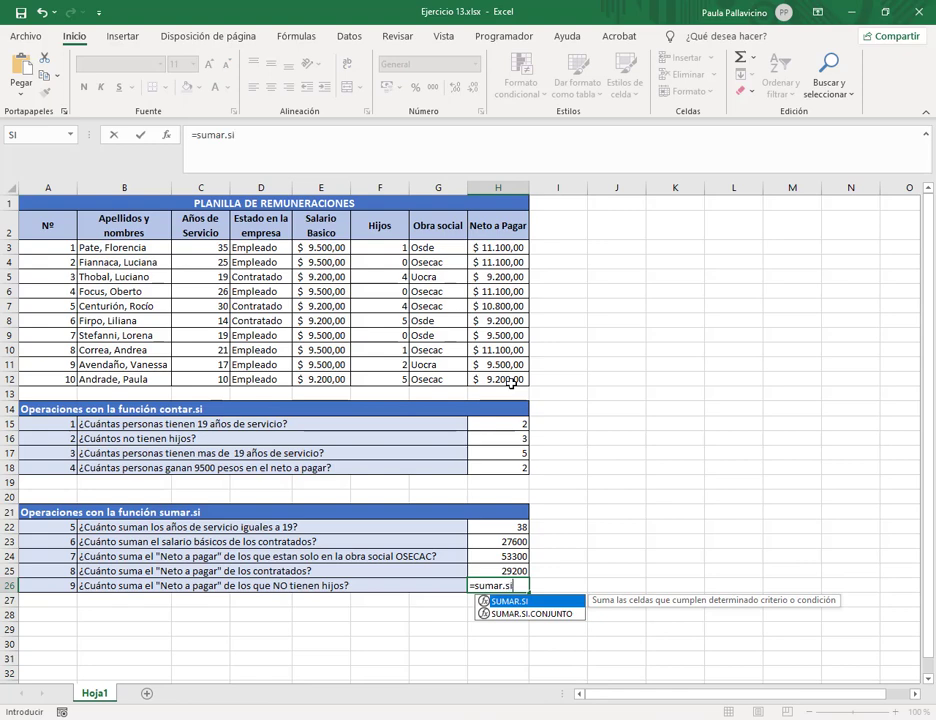
{"action": "type", "text": "("}
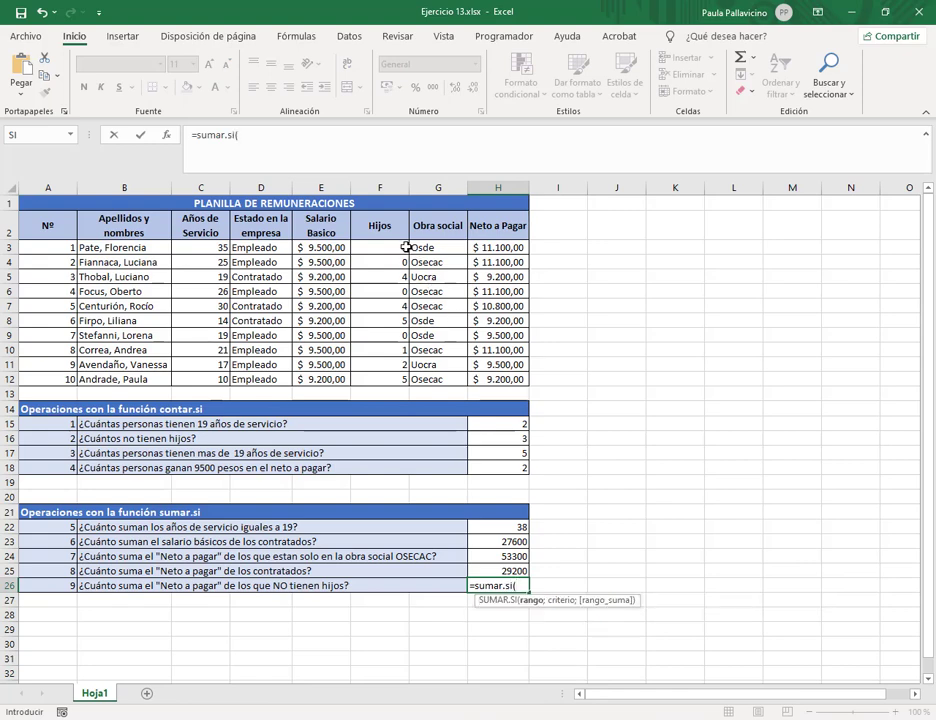
{"action": "left_click_drag", "start_coordinate": [400, 247], "coordinate": [391, 375]}
{"action": "type", "text": "0"}
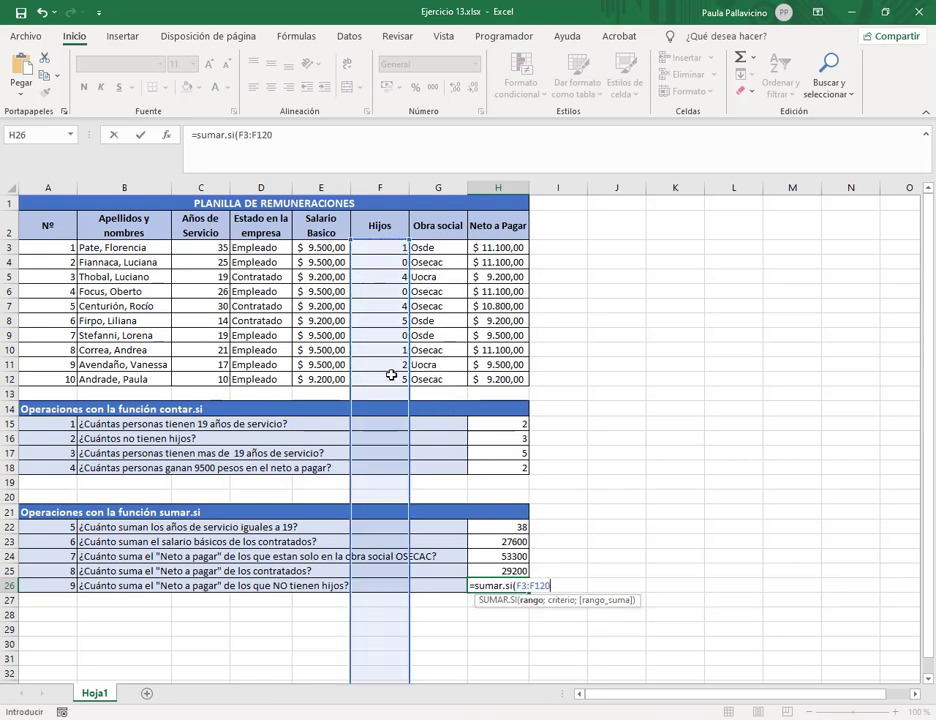
{"action": "type", "text": ";"}
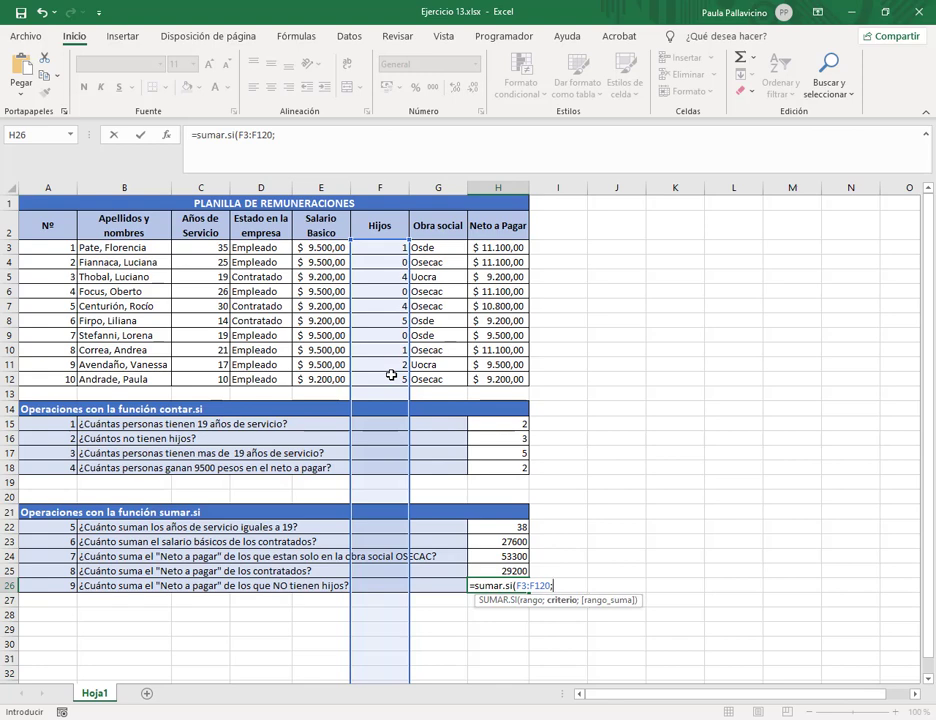
{"action": "key", "text": "BackSpace"}
{"action": "key", "text": "BackSpace"}
{"action": "type", "text": ";"}
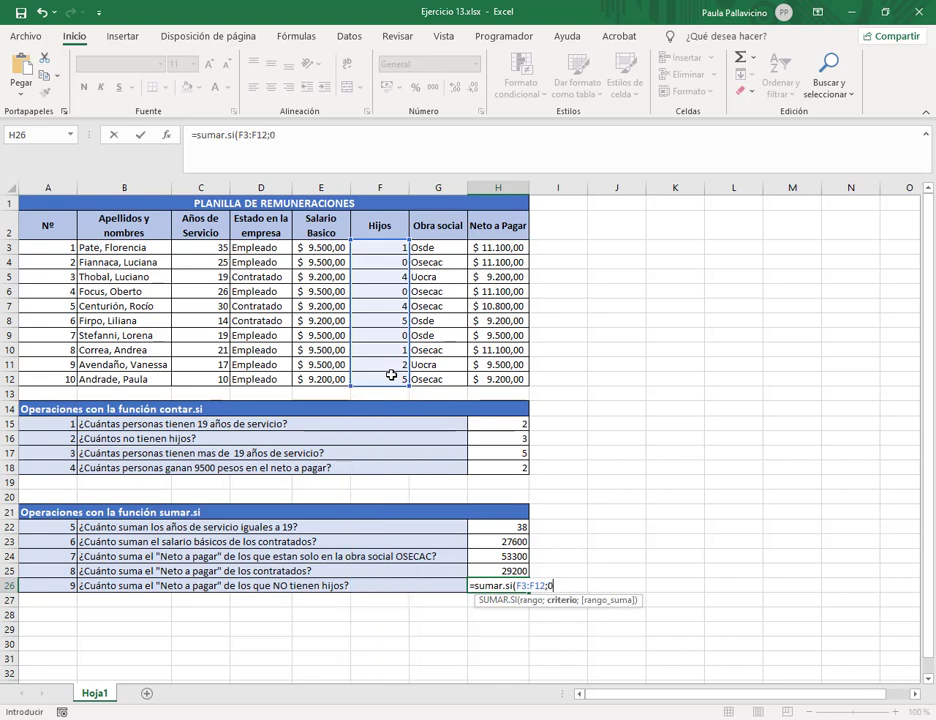
{"action": "type", "text": "0;"}
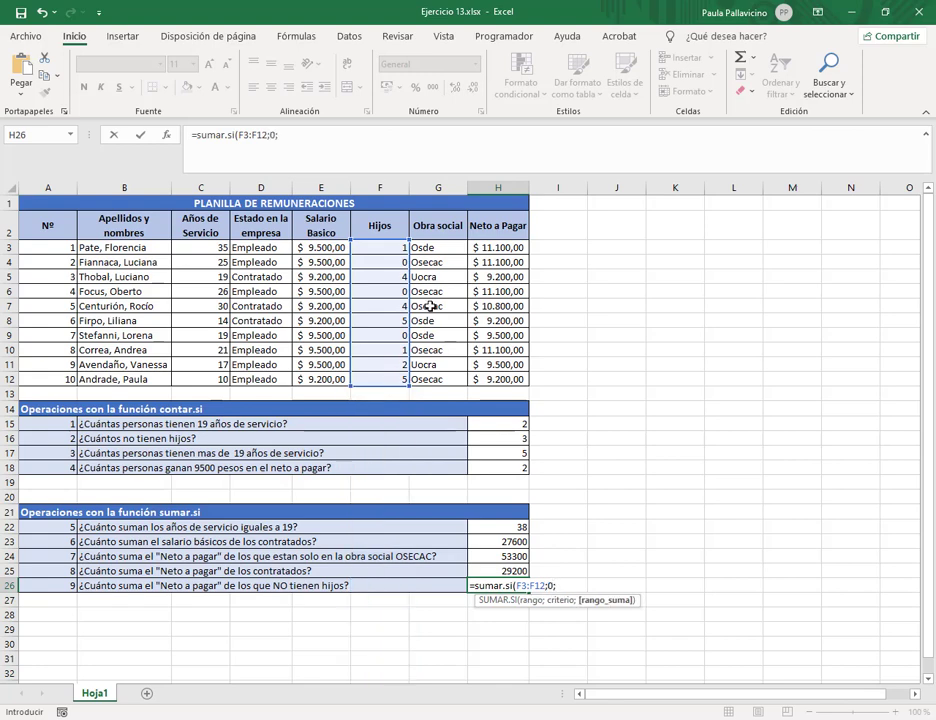
{"action": "left_click_drag", "start_coordinate": [487, 247], "coordinate": [486, 380]}
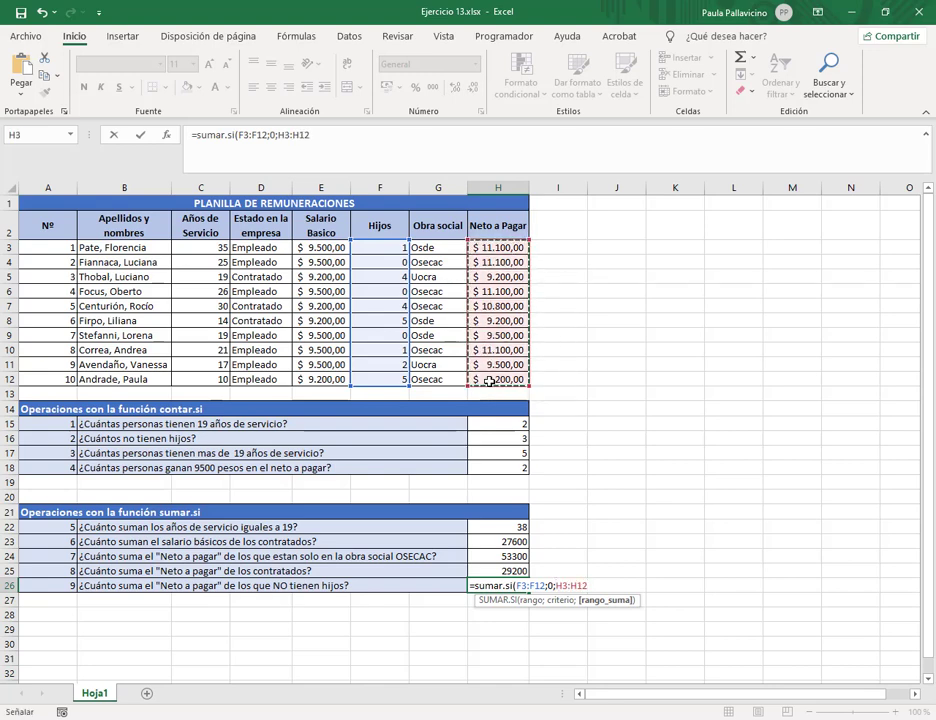
{"action": "key", "text": "Return"}
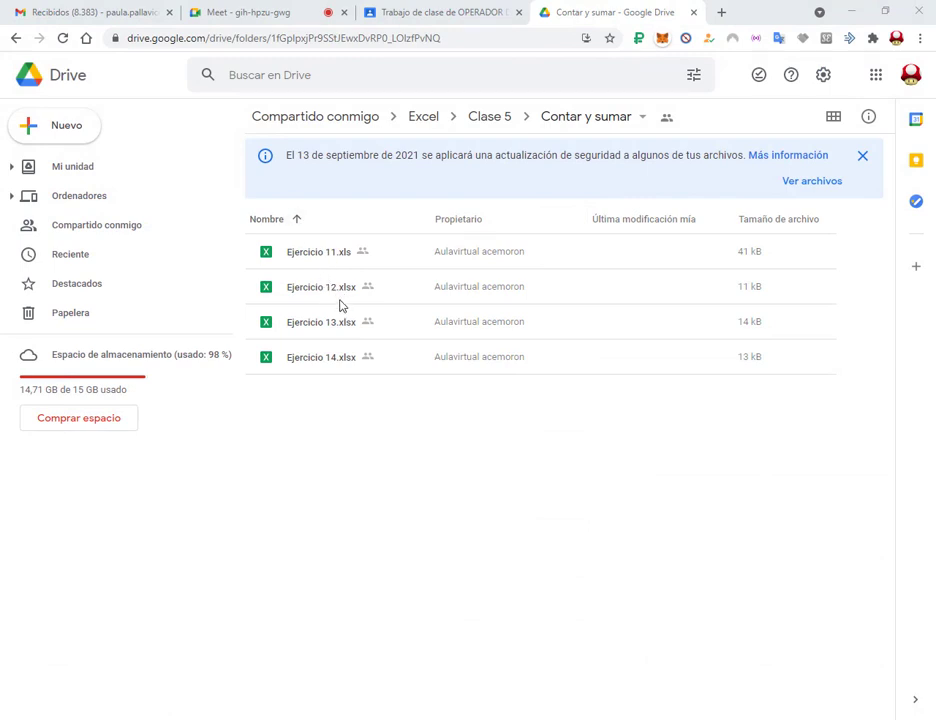
Step: Download Ejercicio 14.xlsx from the Drive folder, open it in Excel and enable editing
{"action": "left_click", "coordinate": [345, 364]}
{"action": "right_click", "coordinate": [341, 366]}
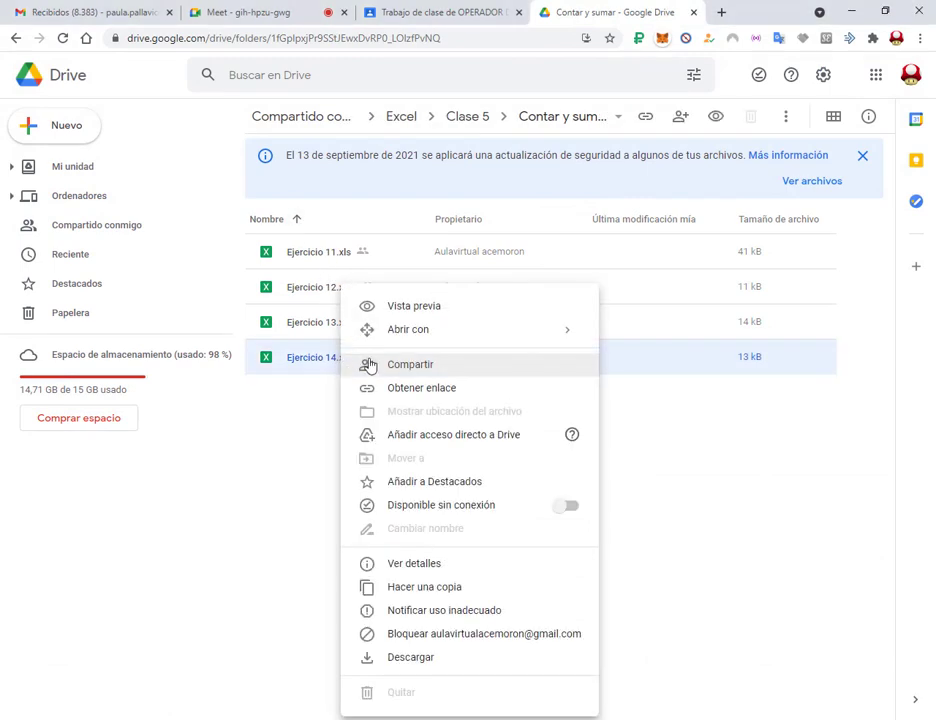
{"action": "left_click", "coordinate": [447, 660]}
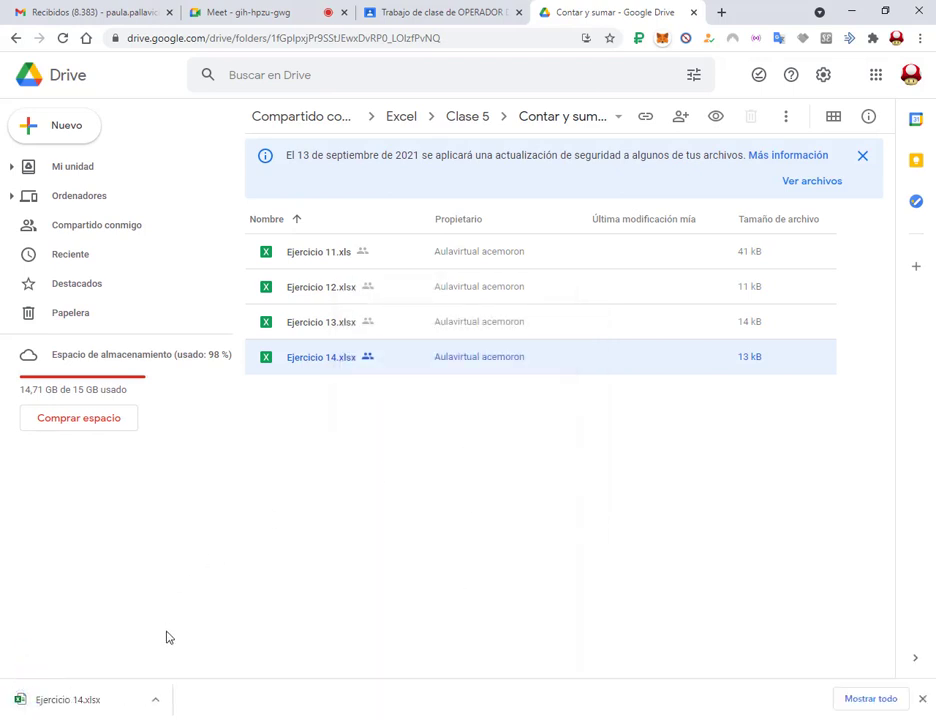
{"action": "left_click", "coordinate": [115, 695]}
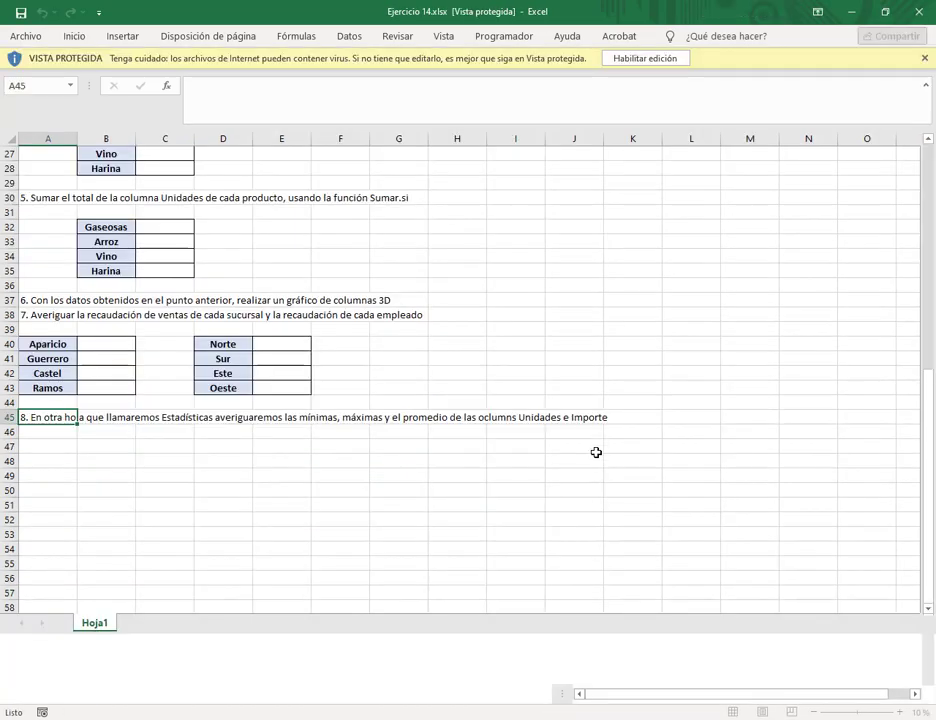
{"action": "left_click", "coordinate": [652, 58]}
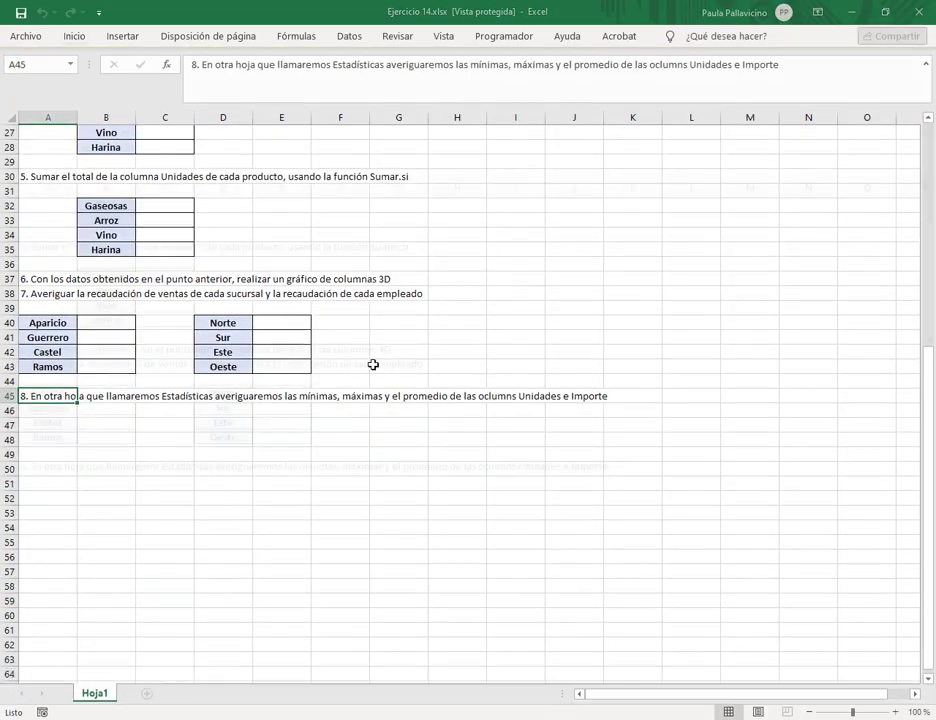
{"action": "scroll", "coordinate": [396, 454], "scroll_direction": "up", "scroll_amount": 9}
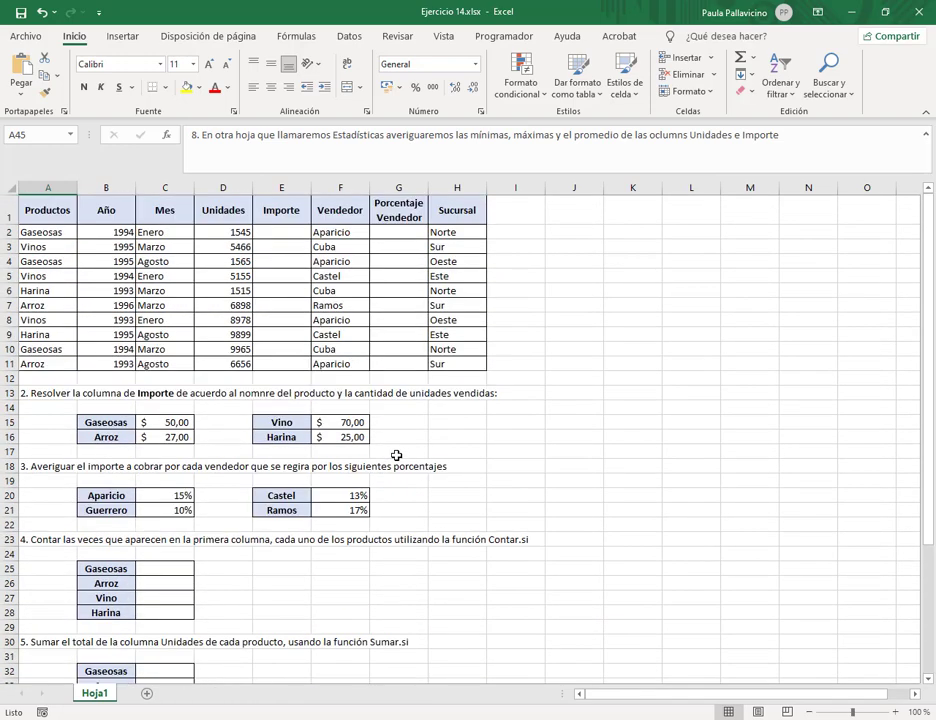
{"action": "left_click", "coordinate": [630, 364]}
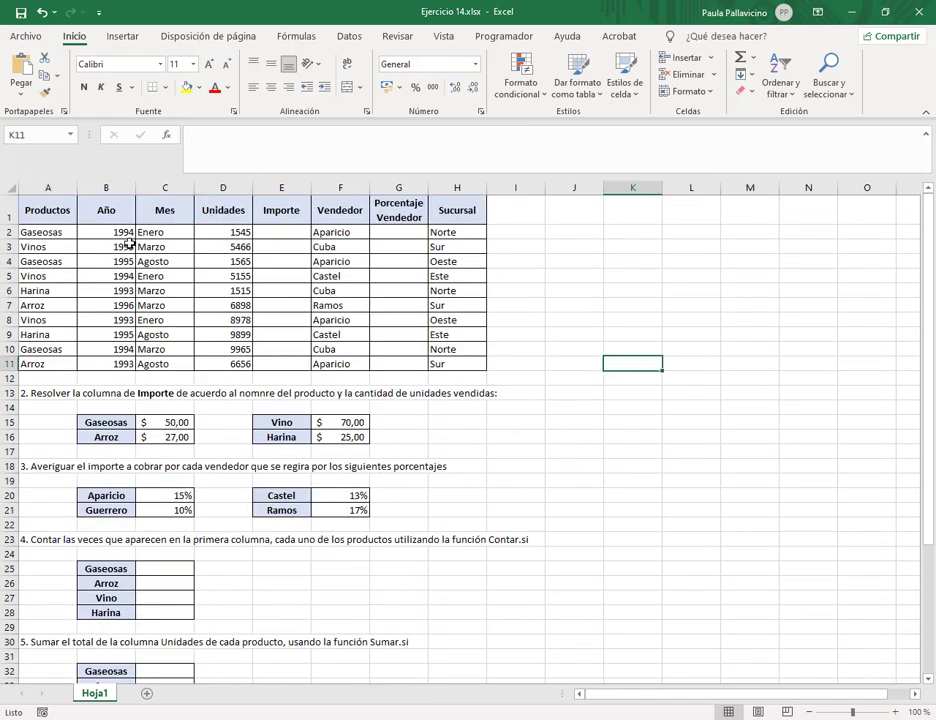
Step: Give the table header A1:H1 a solid theme-blue fill and white font colour
{"action": "left_click", "coordinate": [283, 231]}
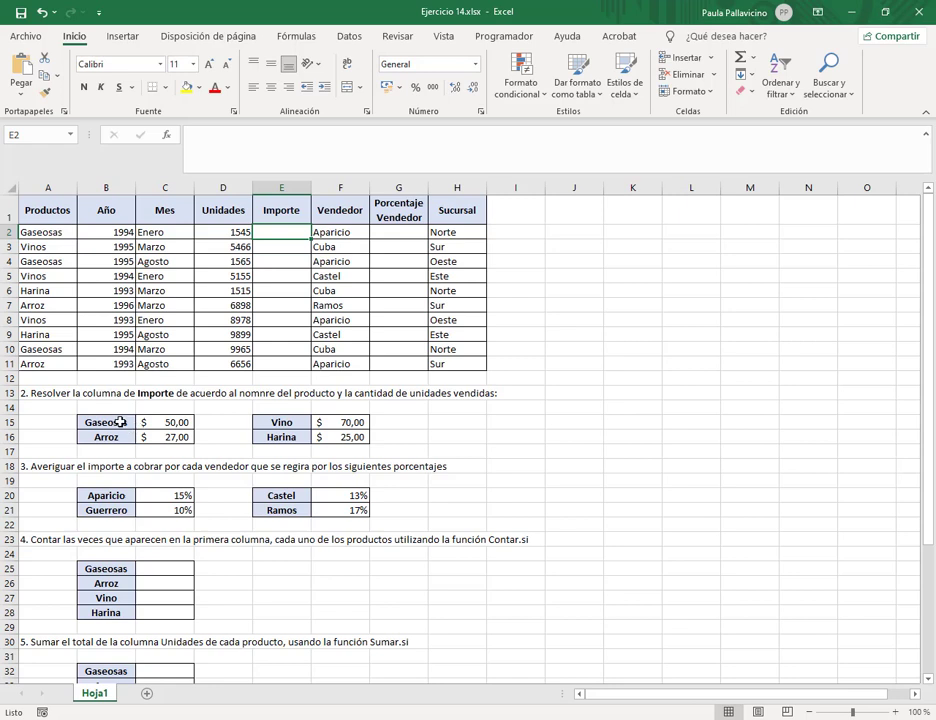
{"action": "left_click_drag", "start_coordinate": [125, 424], "coordinate": [362, 436]}
{"action": "left_click_drag", "start_coordinate": [45, 205], "coordinate": [455, 212]}
{"action": "left_click", "coordinate": [199, 87]}
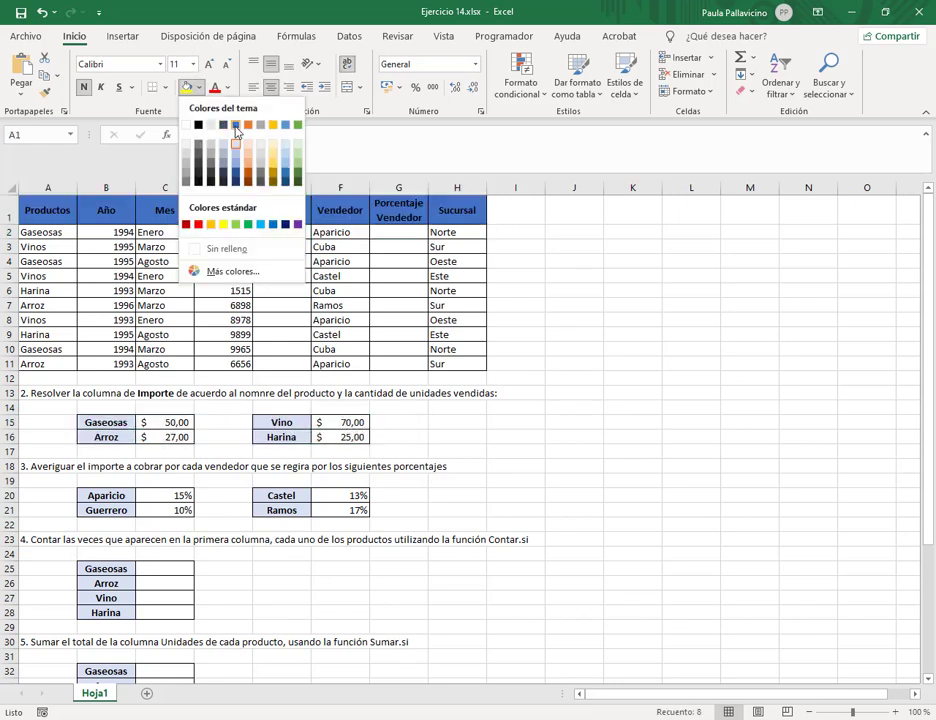
{"action": "left_click", "coordinate": [235, 124]}
{"action": "left_click", "coordinate": [228, 87]}
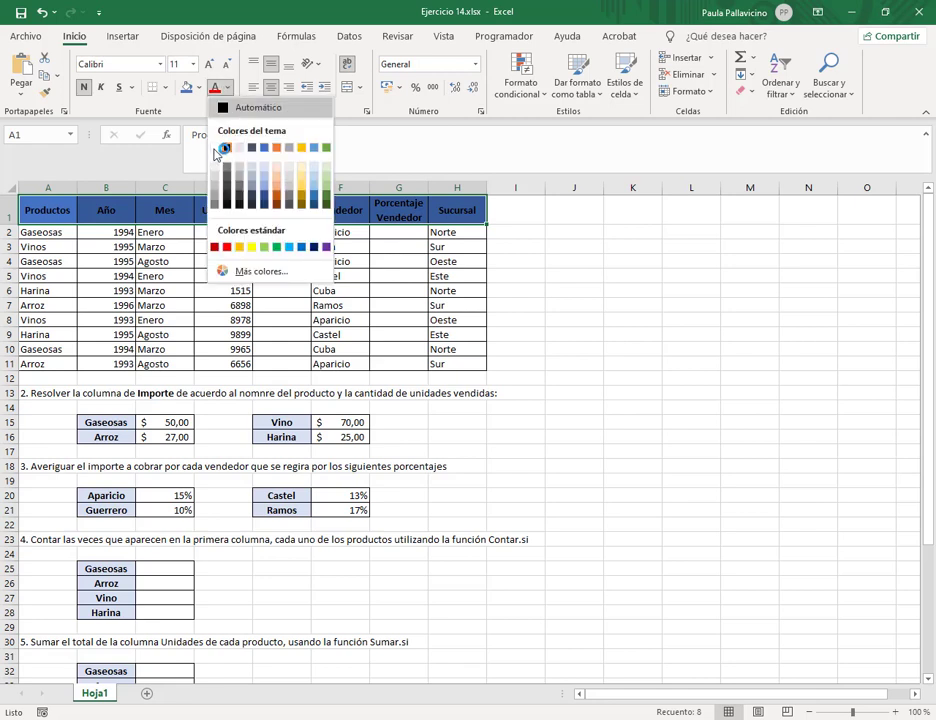
{"action": "left_click", "coordinate": [215, 148]}
{"action": "left_click", "coordinate": [412, 290]}
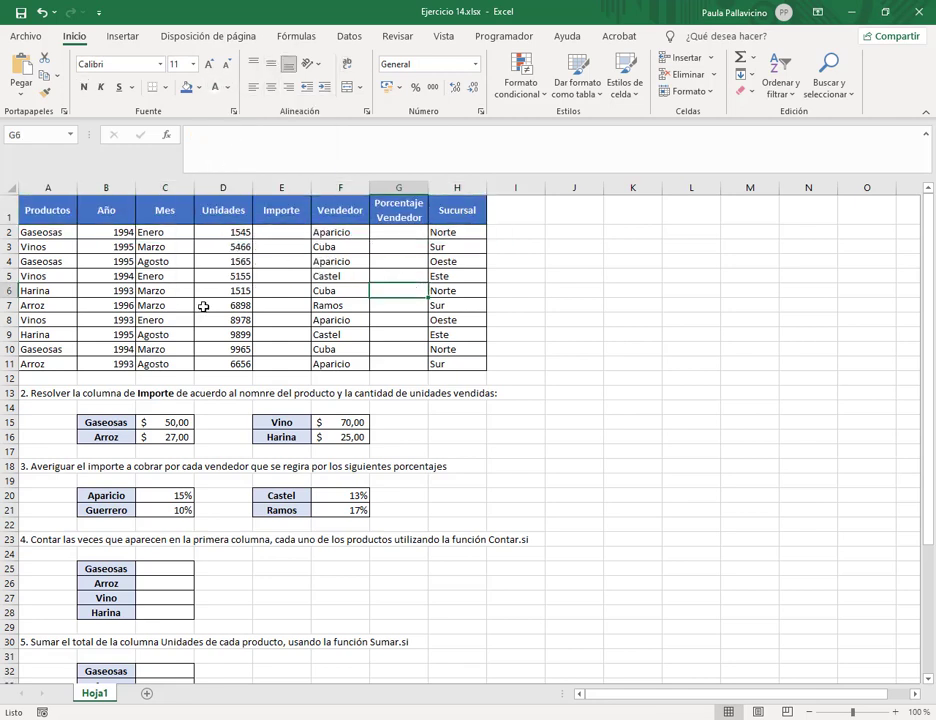
Step: Examine the Importe and Porcentaje Vendedor columns against the product price and vendor percentage tables in exercises 2 and 3
{"action": "left_click", "coordinate": [287, 231]}
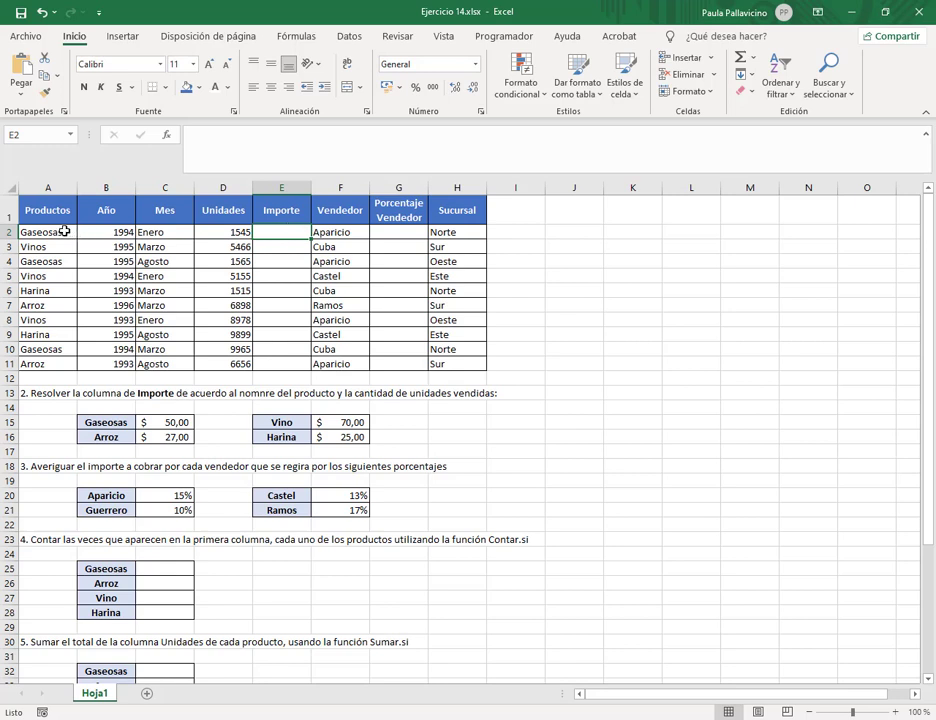
{"action": "left_click", "coordinate": [405, 231]}
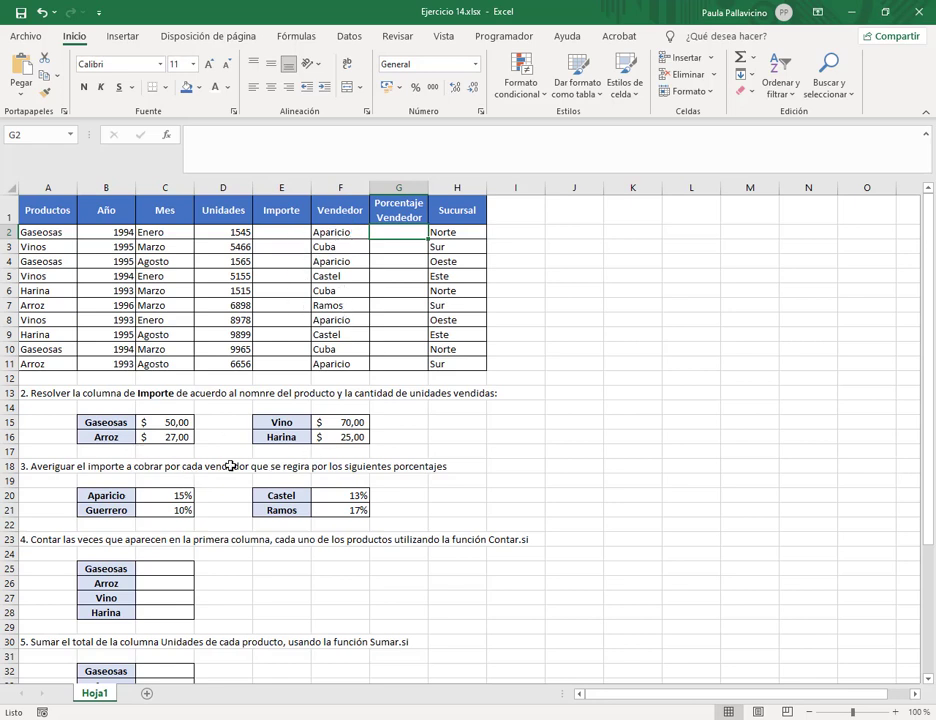
{"action": "left_click", "coordinate": [343, 232]}
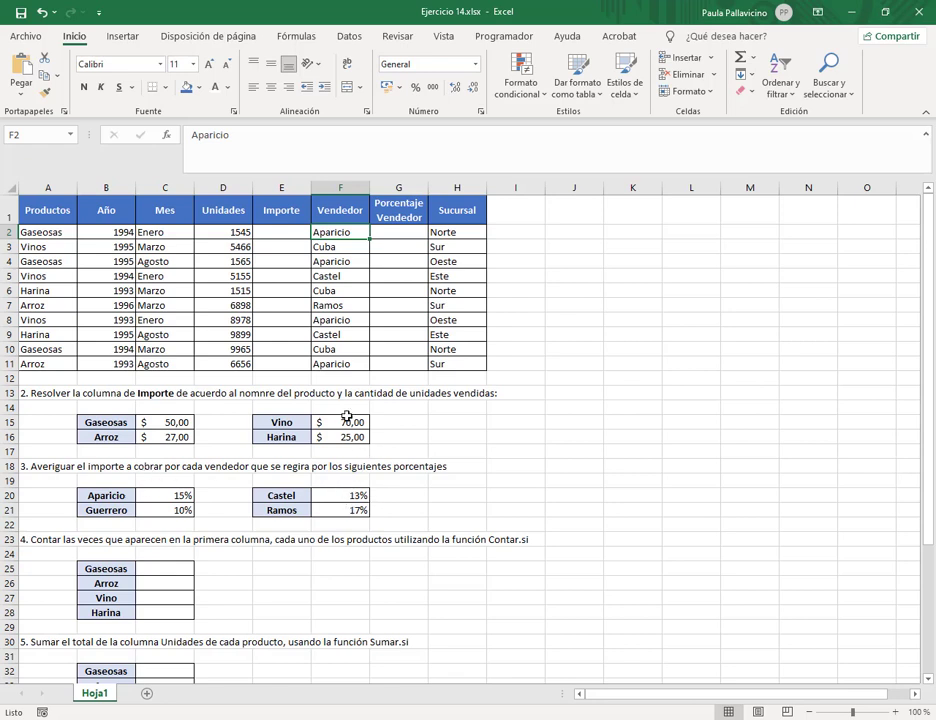
{"action": "left_click", "coordinate": [282, 233]}
{"action": "left_click", "coordinate": [271, 134]}
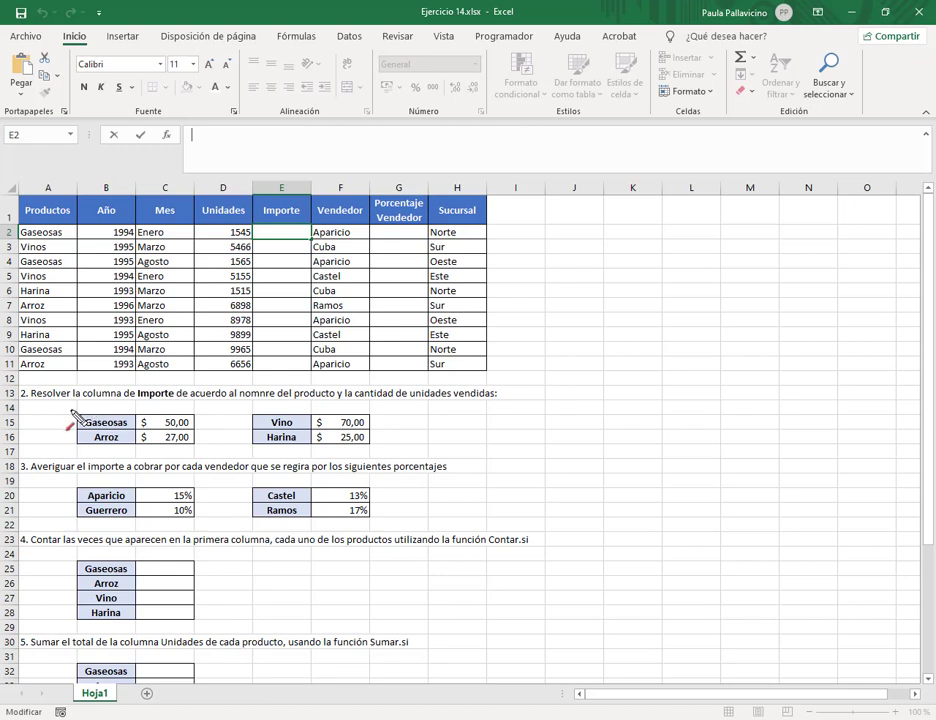
{"action": "left_click_drag", "start_coordinate": [33, 395], "coordinate": [70, 419]}
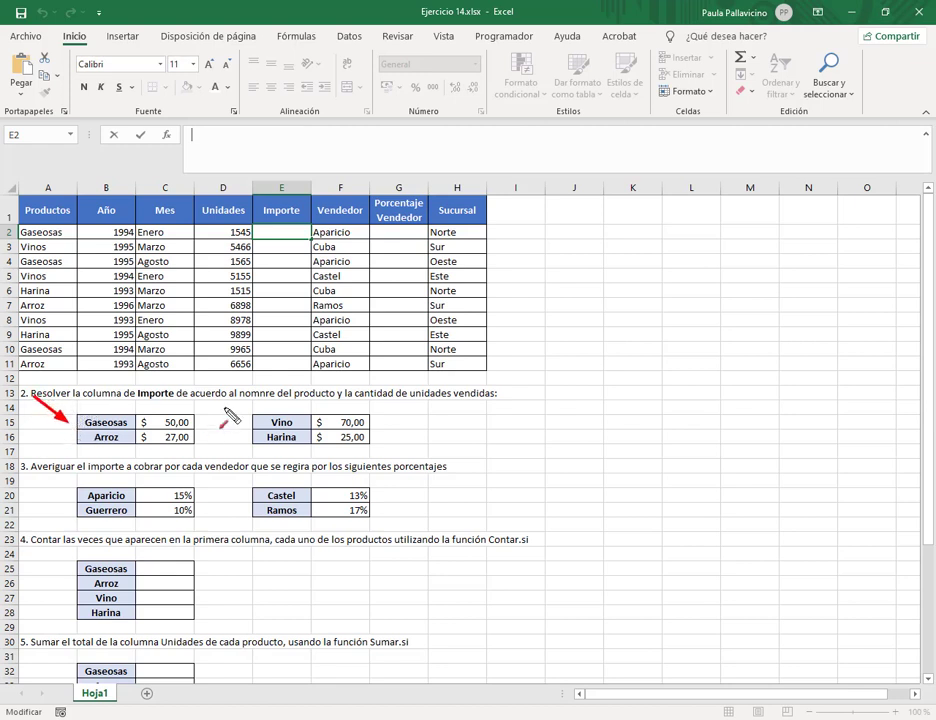
{"action": "left_click_drag", "start_coordinate": [205, 385], "coordinate": [250, 428]}
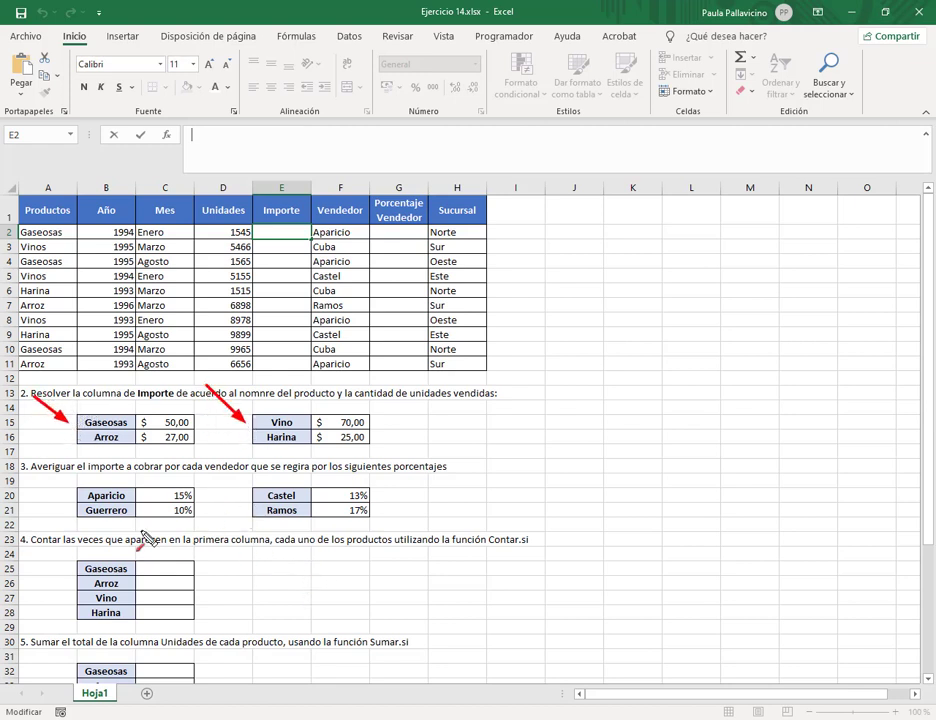
{"action": "left_click_drag", "start_coordinate": [37, 476], "coordinate": [64, 497]}
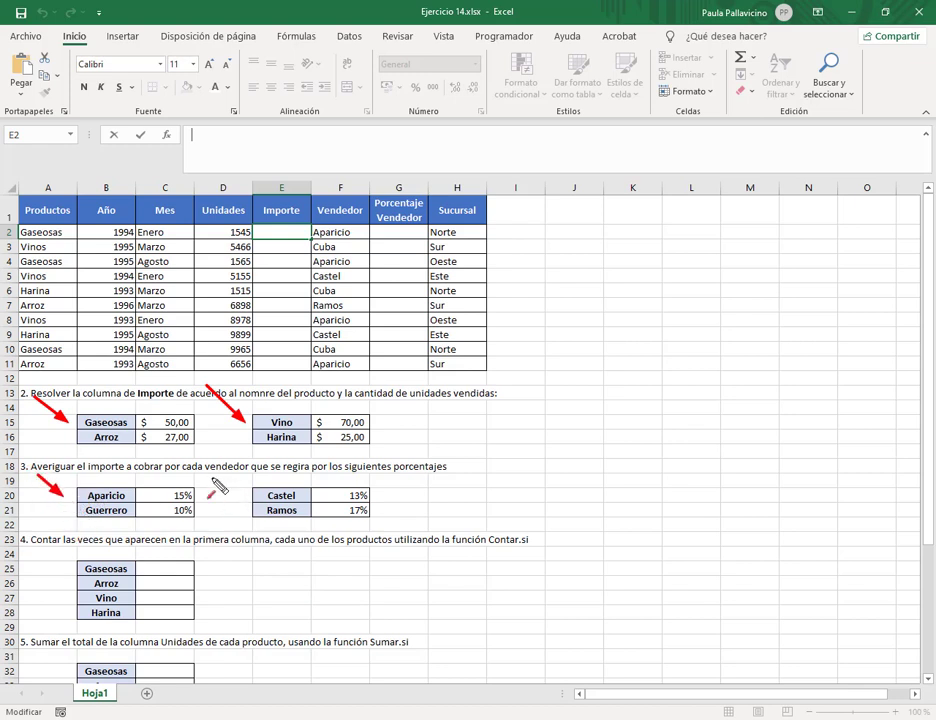
{"action": "left_click_drag", "start_coordinate": [207, 471], "coordinate": [240, 493]}
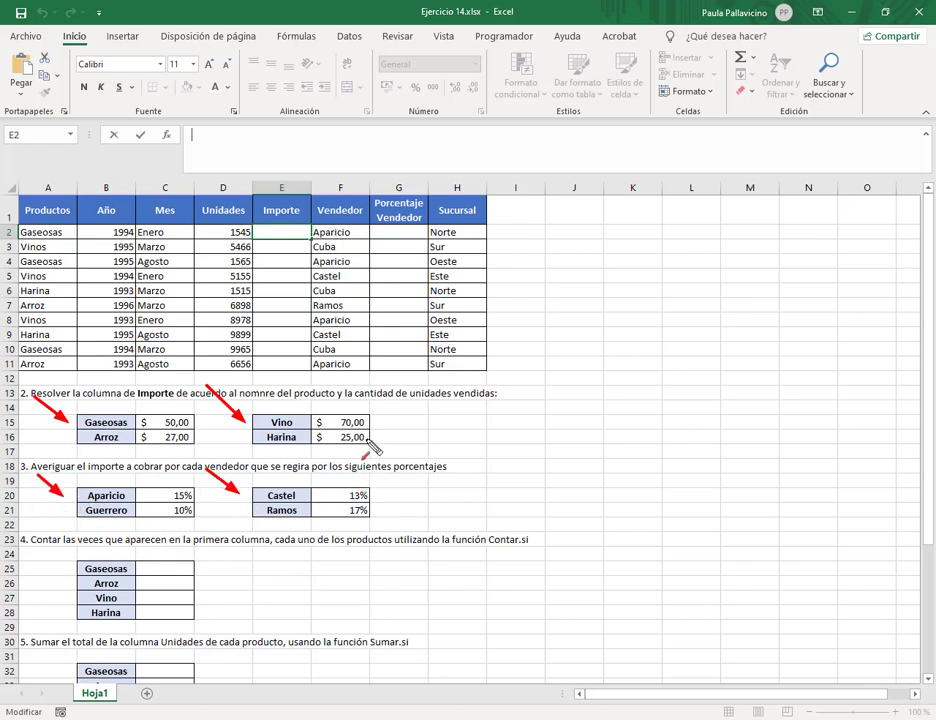
{"action": "key", "text": "Escape"}
{"action": "type", "text": "af"}
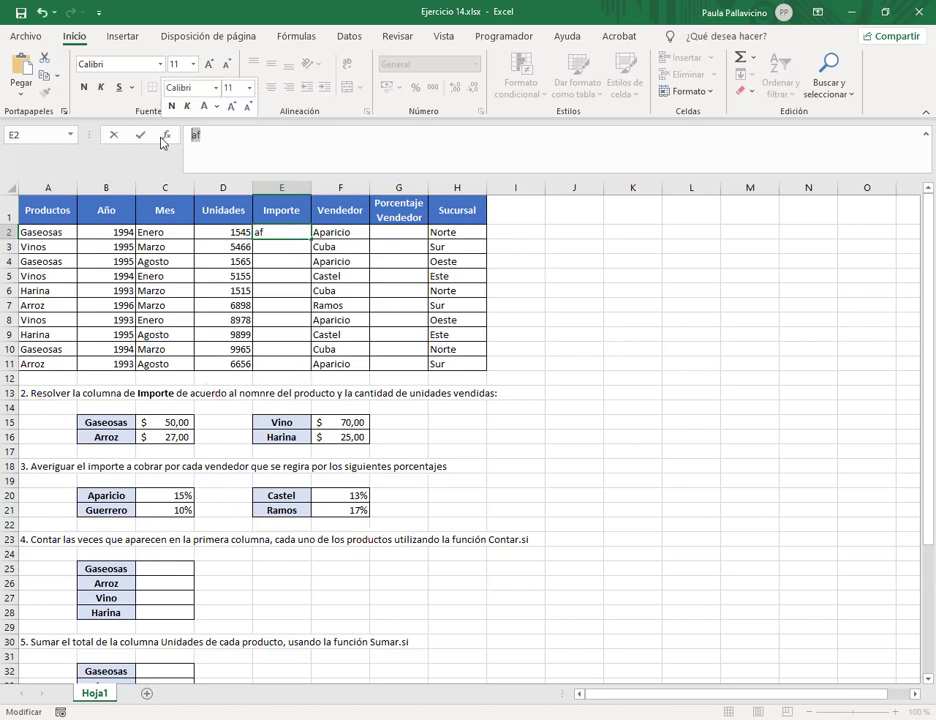
{"action": "key", "text": "BackSpace"}
{"action": "key", "text": "BackSpace"}
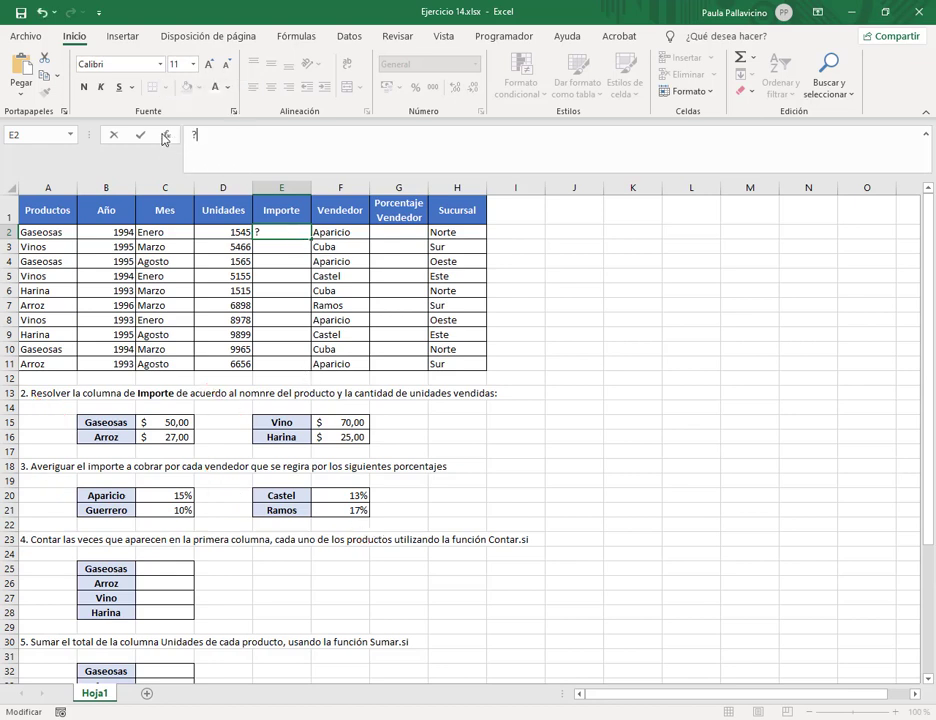
Step: Begin a SI formula in E2 with the logical test A2="Gaseosas"
{"action": "type", "text": "="}
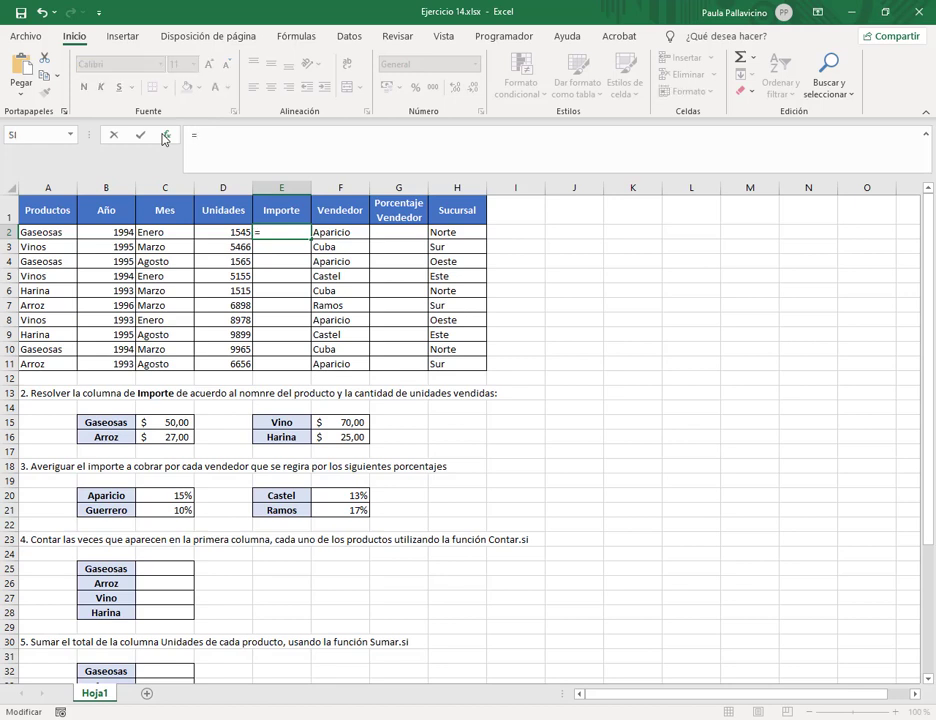
{"action": "type", "text": "si("}
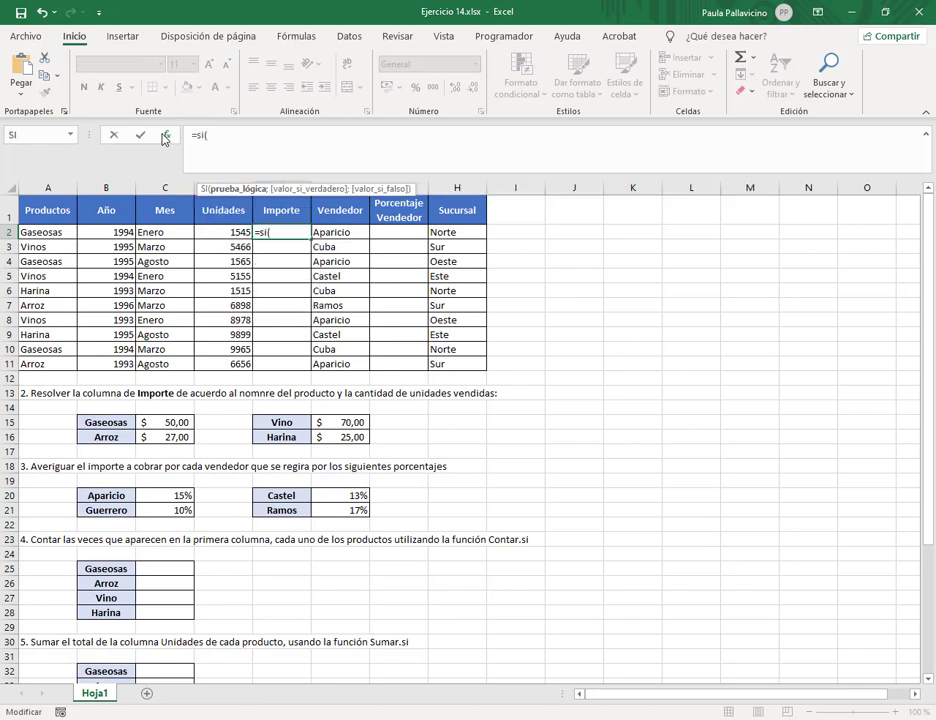
{"action": "left_click", "coordinate": [60, 233]}
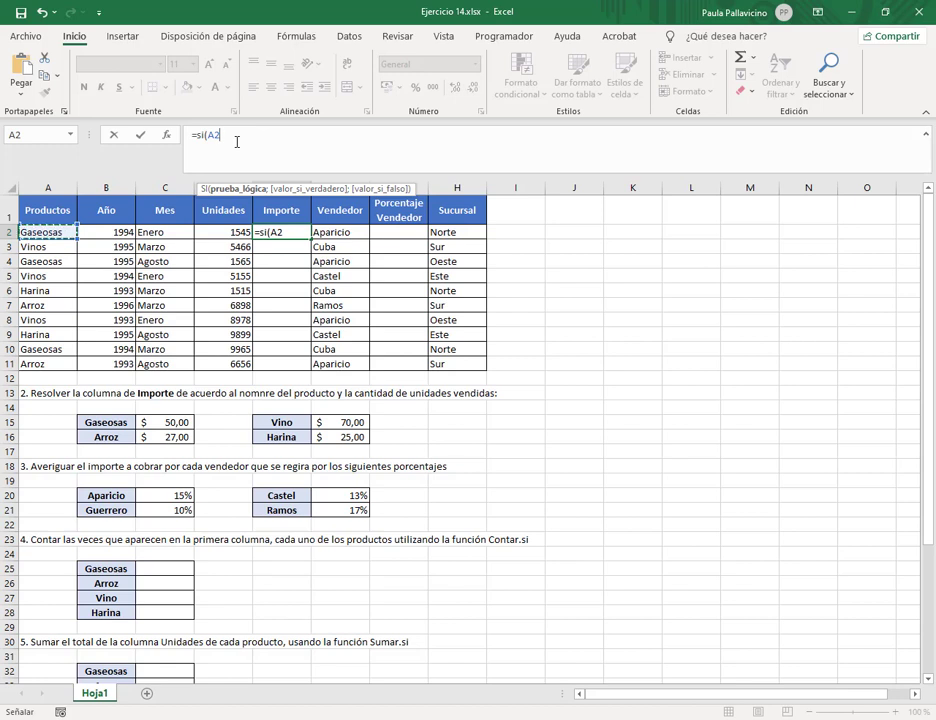
{"action": "type", "text": "="}
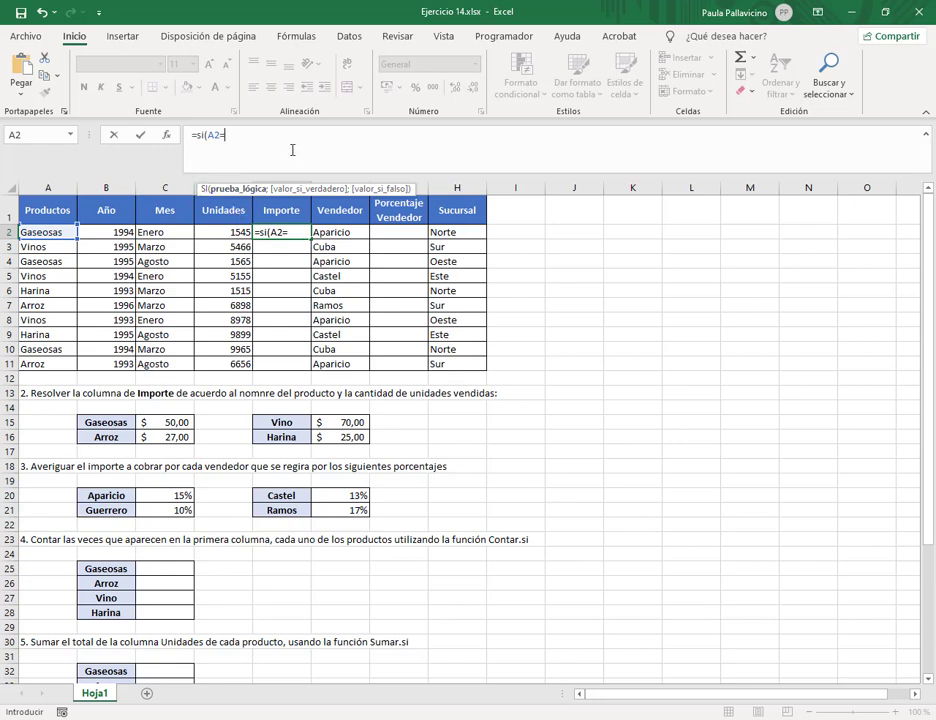
{"action": "left_click", "coordinate": [118, 422]}
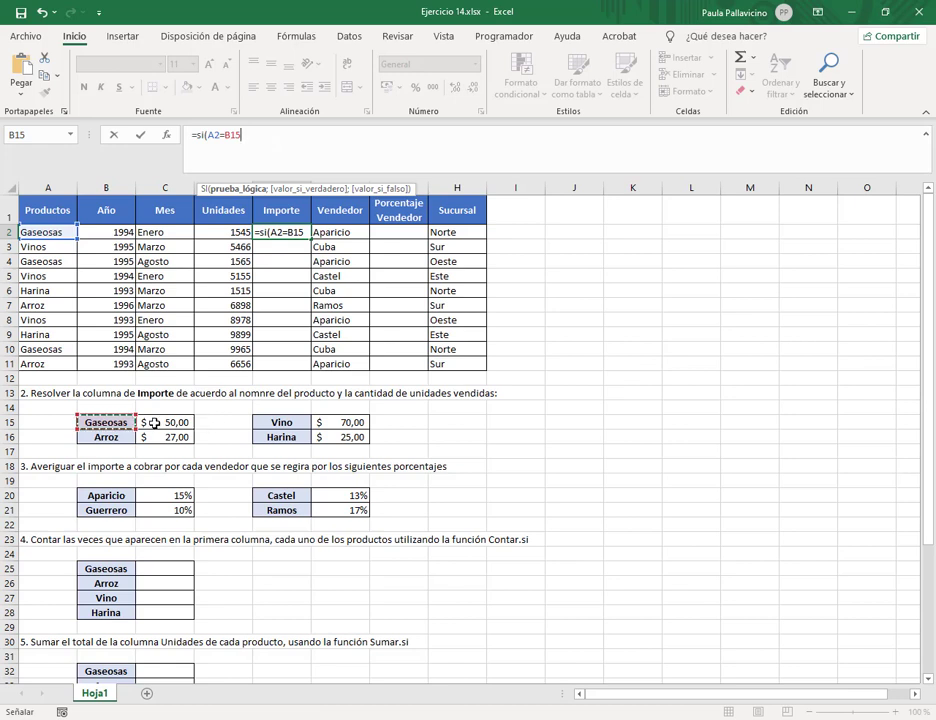
{"action": "mouse_move", "coordinate": [62, 402]}
{"action": "left_mouse_down"}
{"action": "mouse_move", "coordinate": [140, 414]}
{"action": "mouse_move", "coordinate": [197, 450]}
{"action": "left_mouse_up"}
{"action": "left_click_drag", "start_coordinate": [244, 404], "coordinate": [376, 452]}
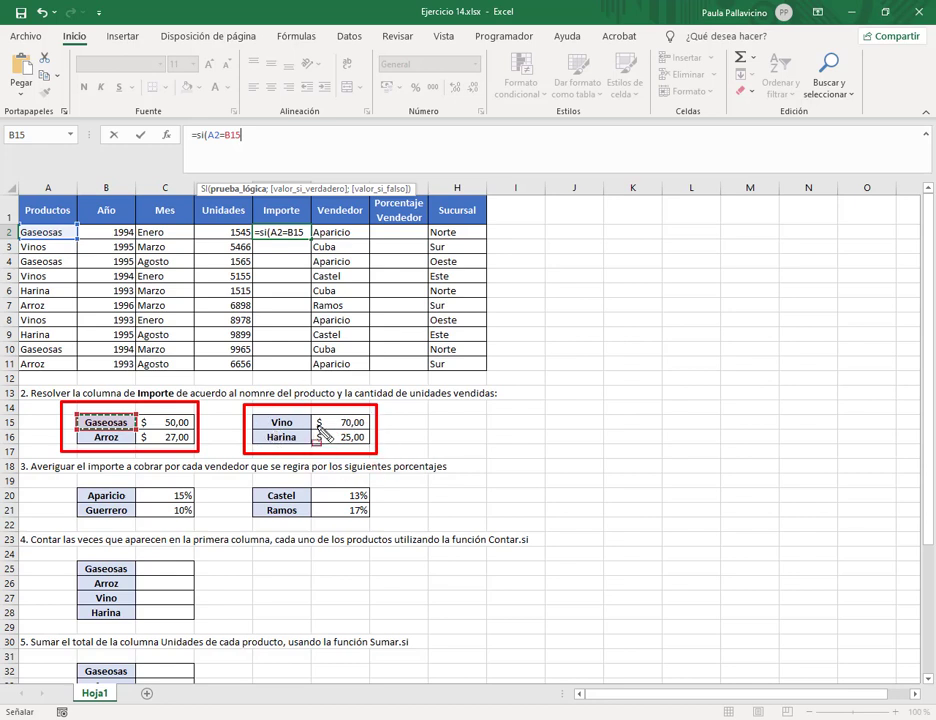
{"action": "key", "text": "Escape"}
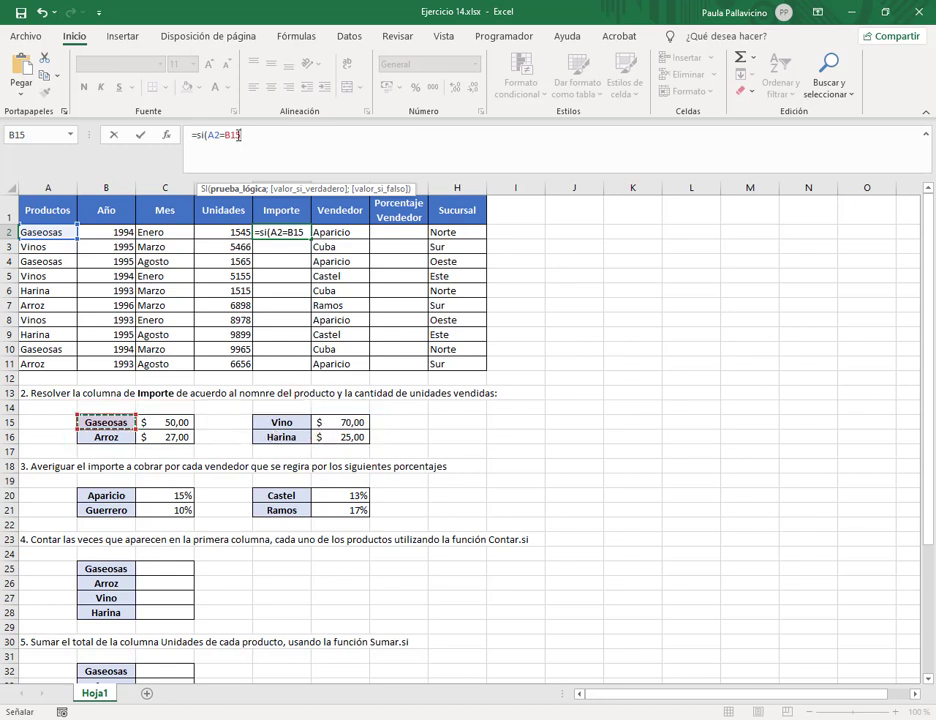
{"action": "left_click", "coordinate": [337, 152]}
{"action": "type", "text": "\""}
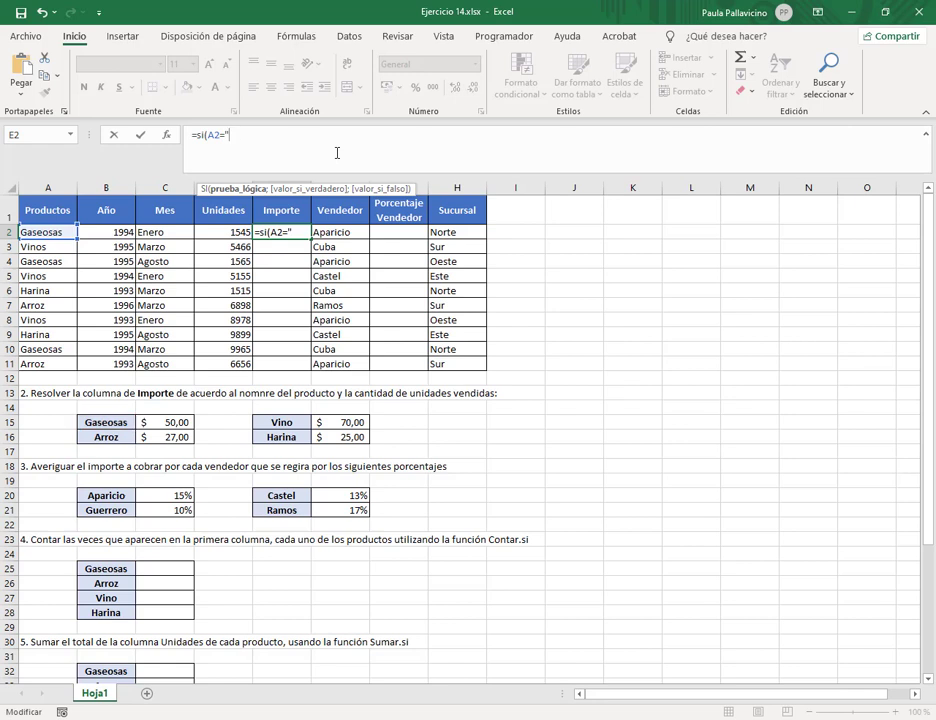
{"action": "type", "text": "Gaseosas"}
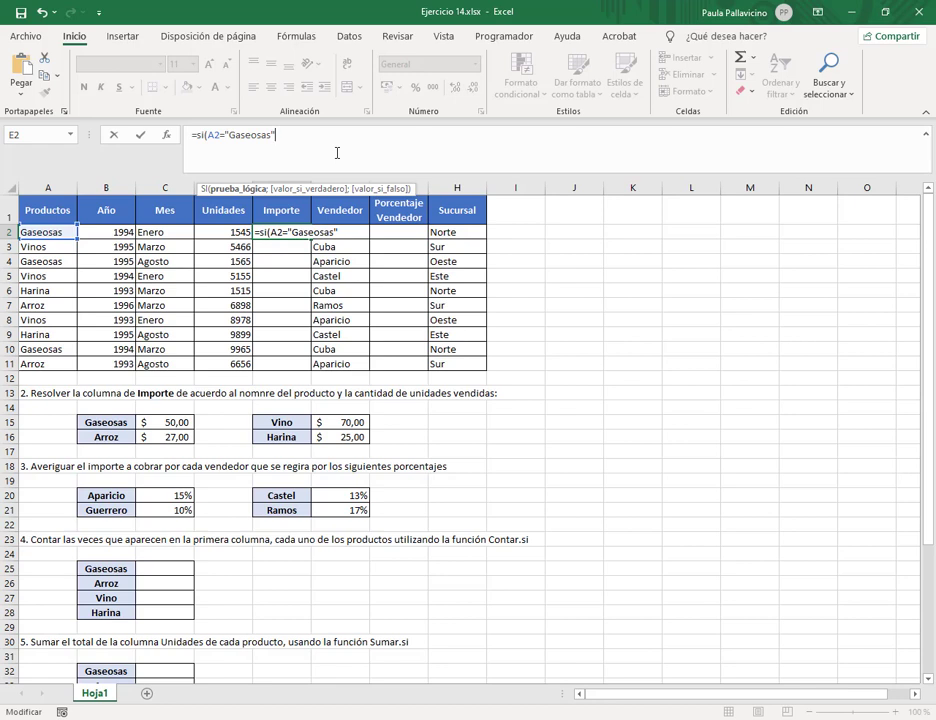
Step: Set the absolute reference $C$15 as the value if true for Gaseosas in the E2 formula
{"action": "type", "text": ";"}
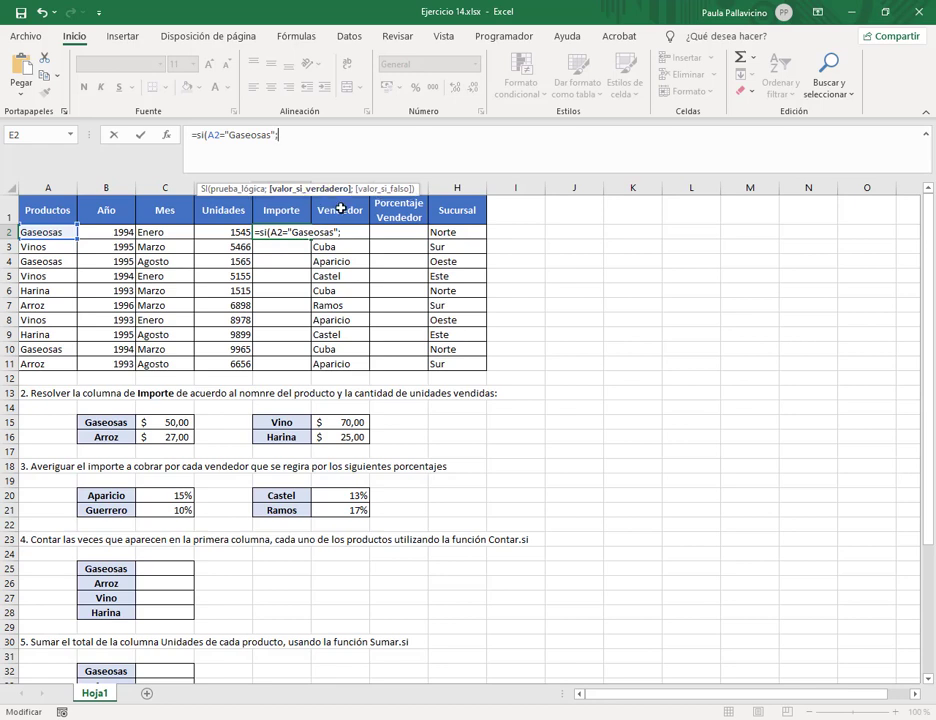
{"action": "left_click", "coordinate": [170, 422]}
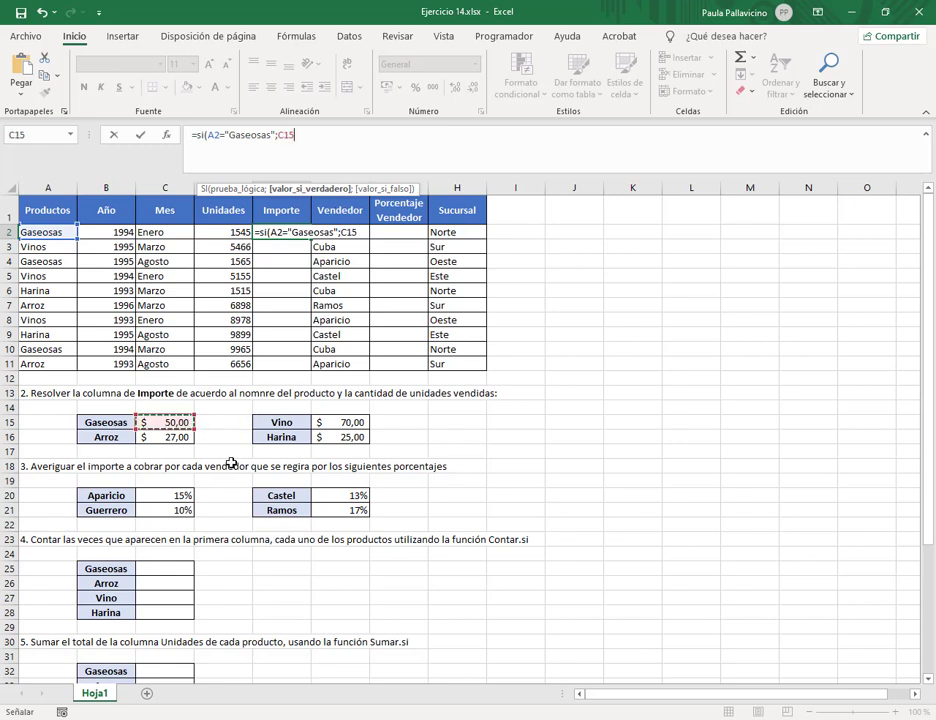
{"action": "key", "text": "F4"}
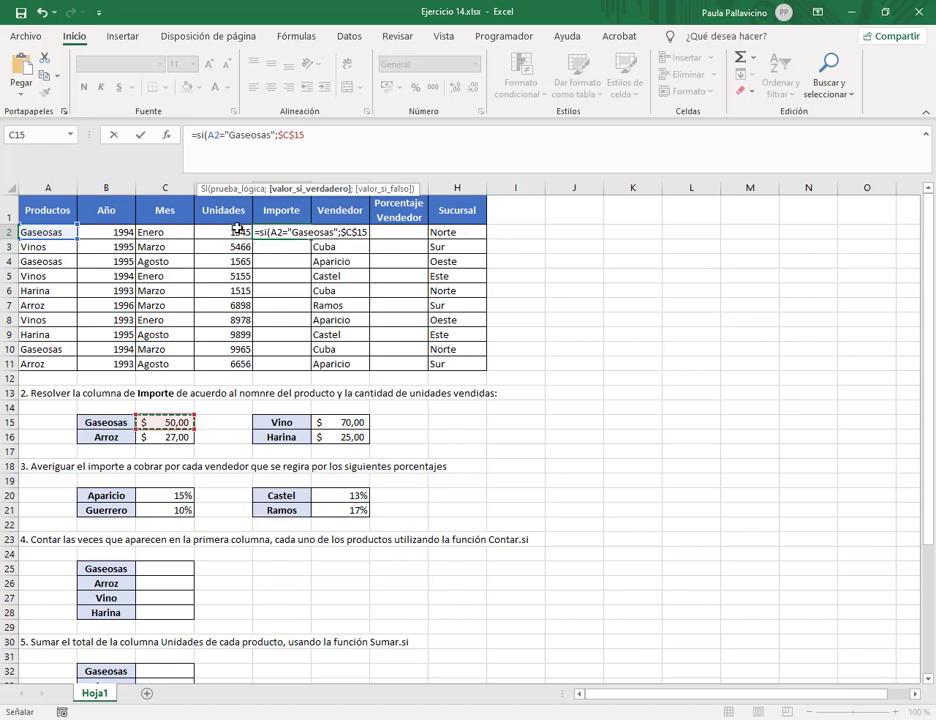
{"action": "left_click", "coordinate": [334, 134]}
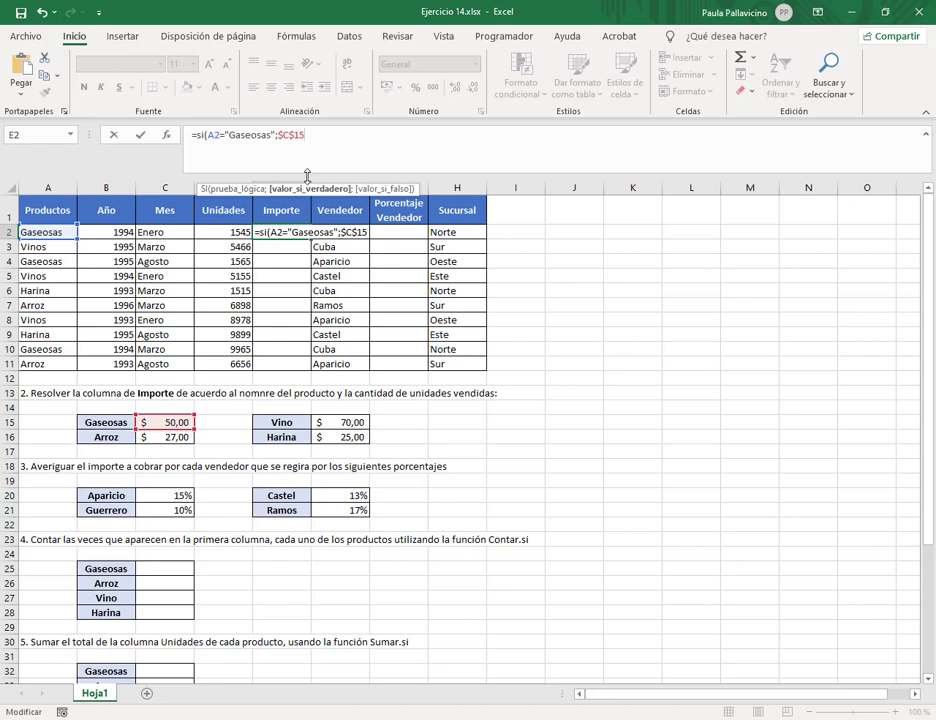
{"action": "type", "text": ";"}
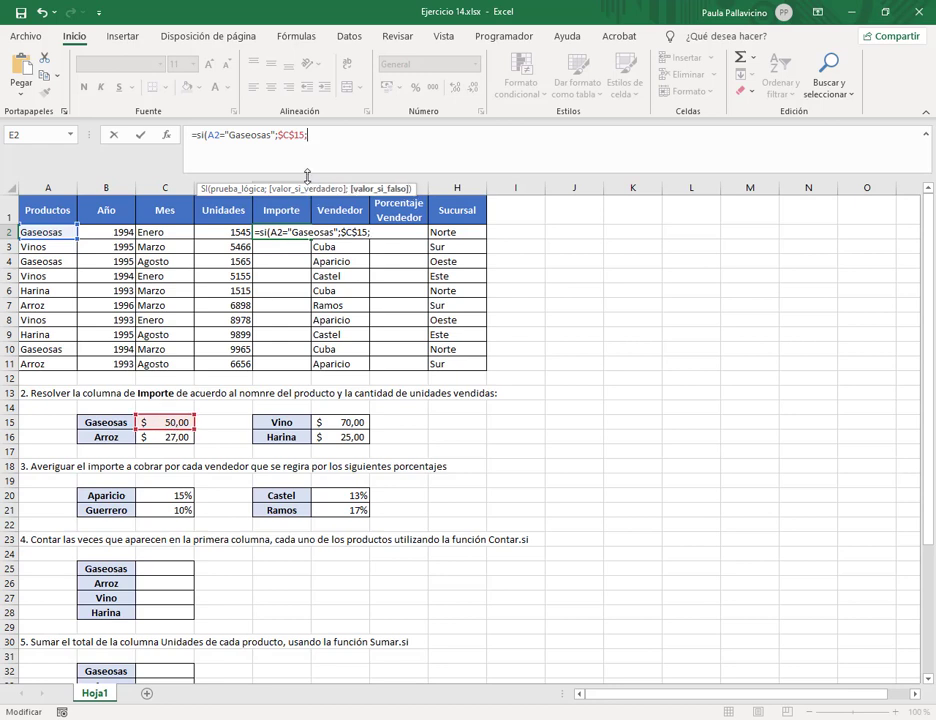
Step: Nest a second SI in the E2 formula that tests A2="Vino" and returns the absolute reference $F$15
{"action": "type", "text": "si"}
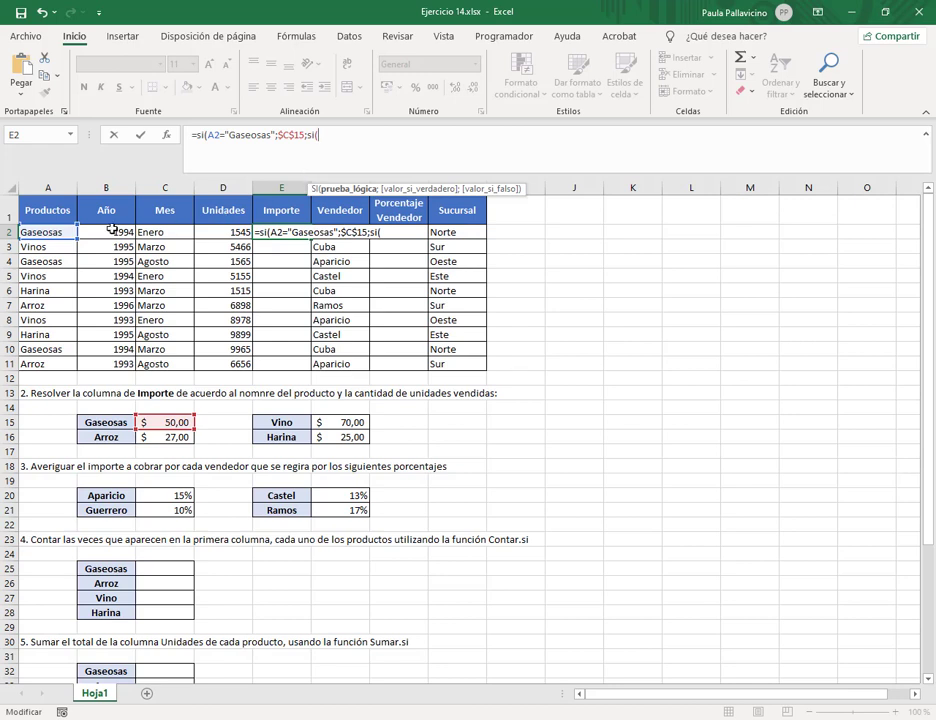
{"action": "left_click", "coordinate": [62, 231]}
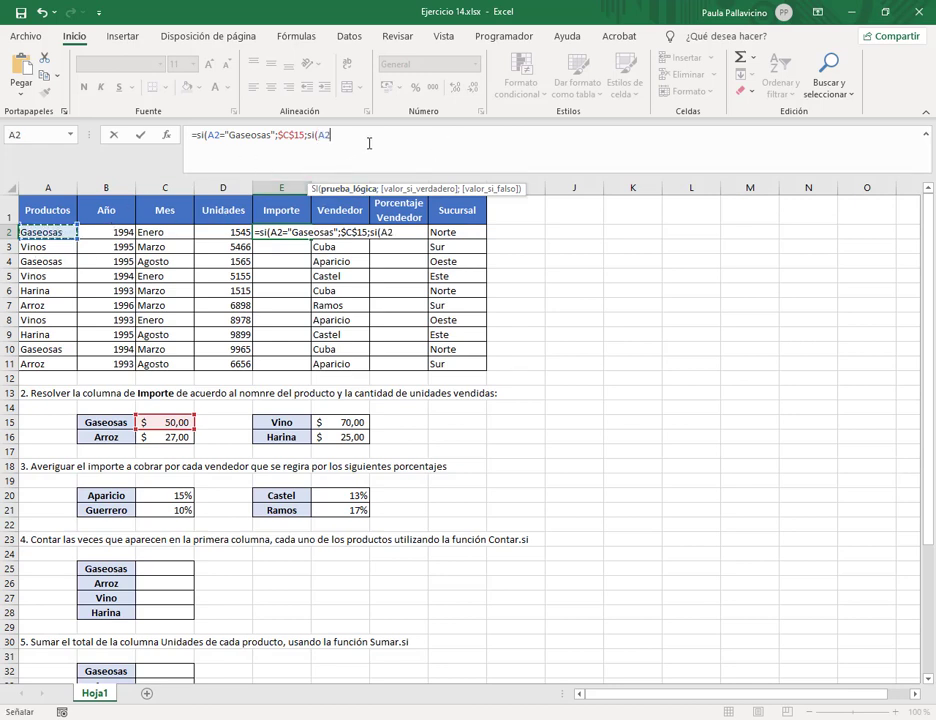
{"action": "type", "text": "=\""}
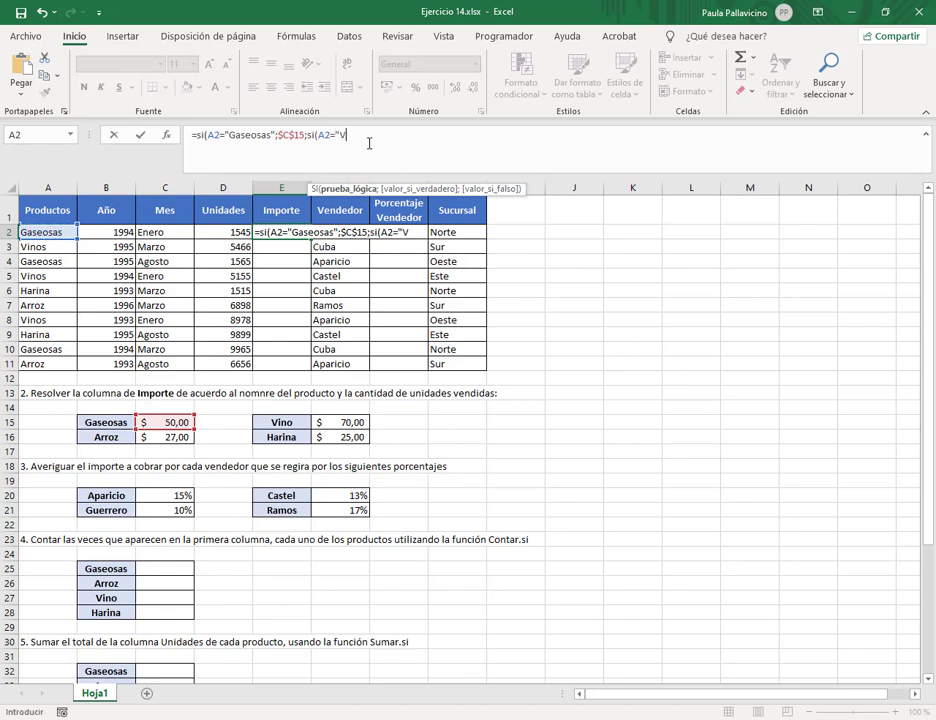
{"action": "type", "text": "Vino\";"}
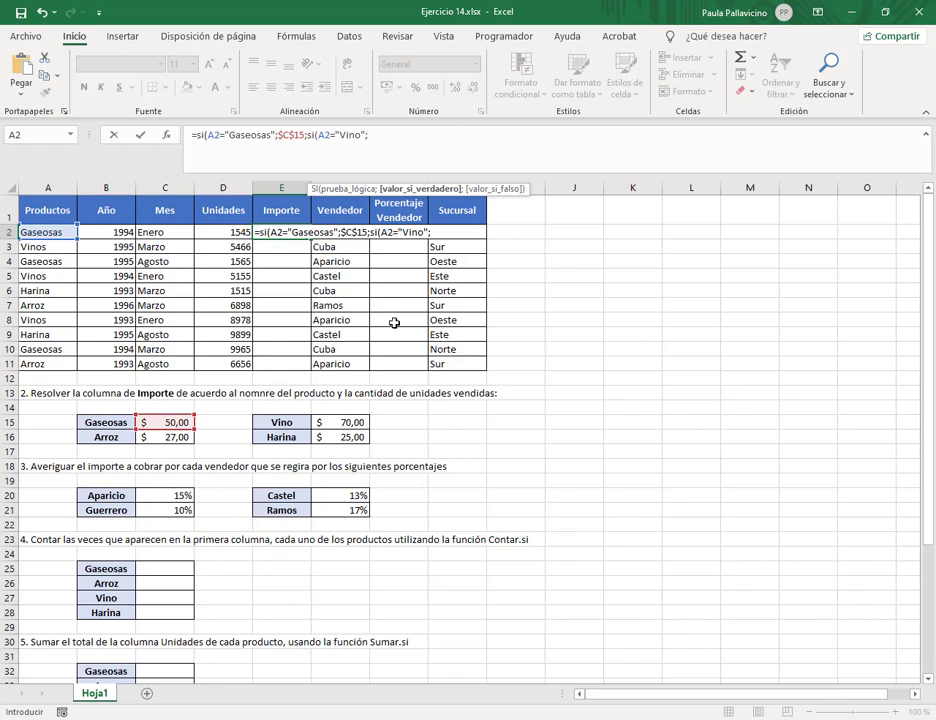
{"action": "left_click", "coordinate": [352, 425]}
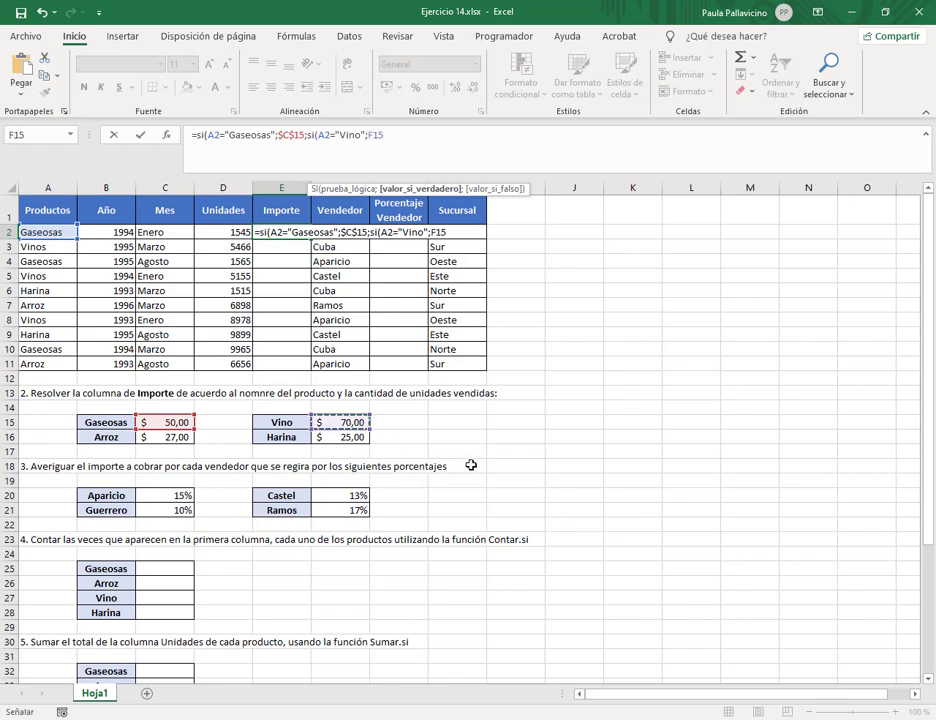
{"action": "key", "text": "F4"}
{"action": "type", "text": ";"}
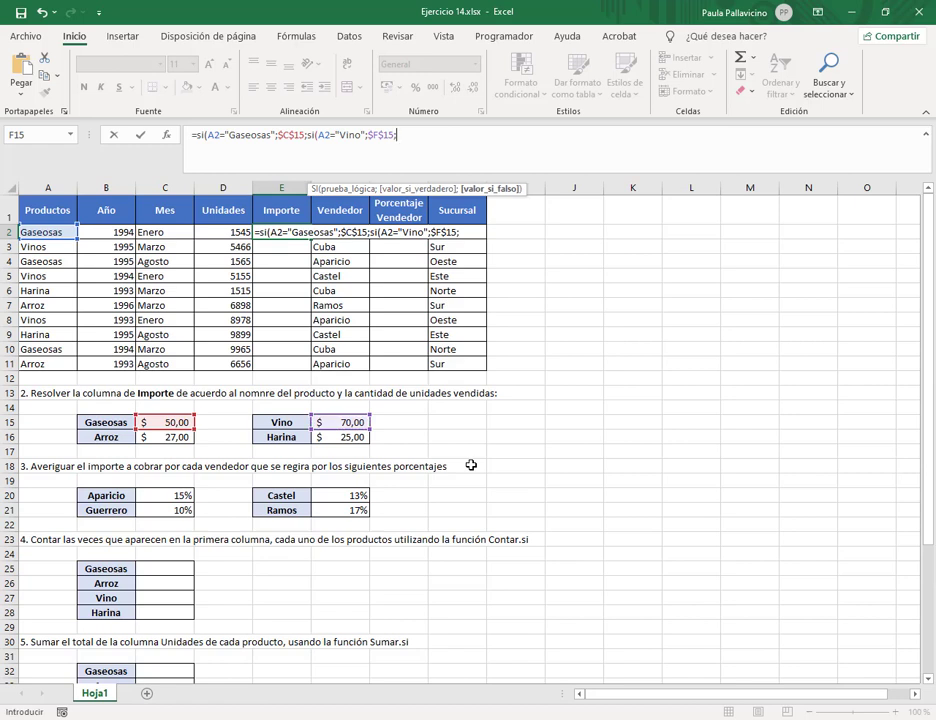
Step: Nest a third SI in the E2 formula that tests A2="Arroz" and returns the absolute reference $C$16
{"action": "type", "text": "si("}
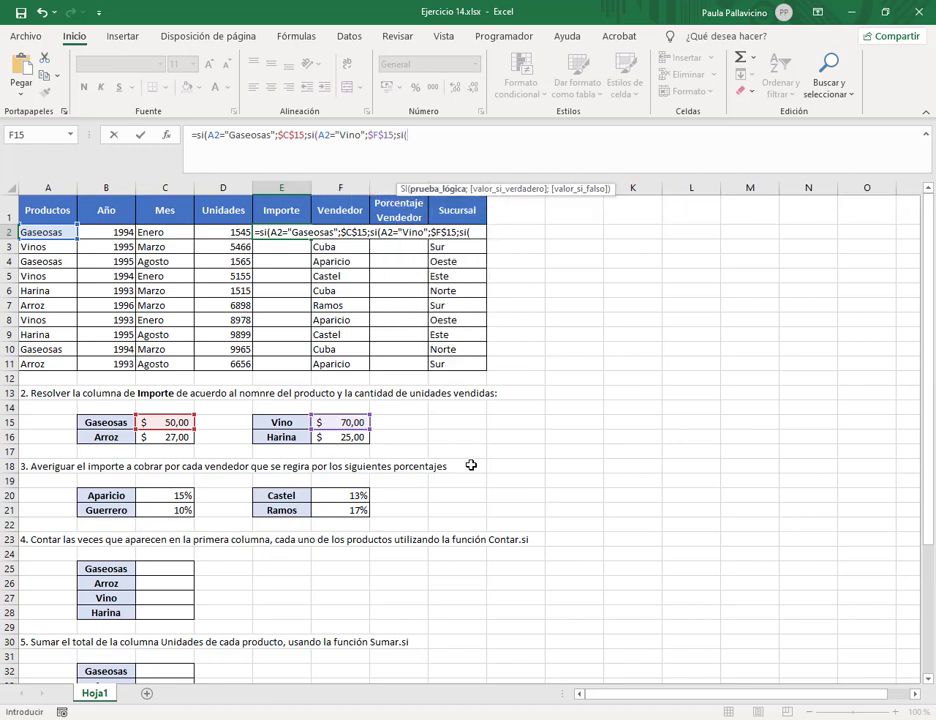
{"action": "left_click", "coordinate": [63, 232]}
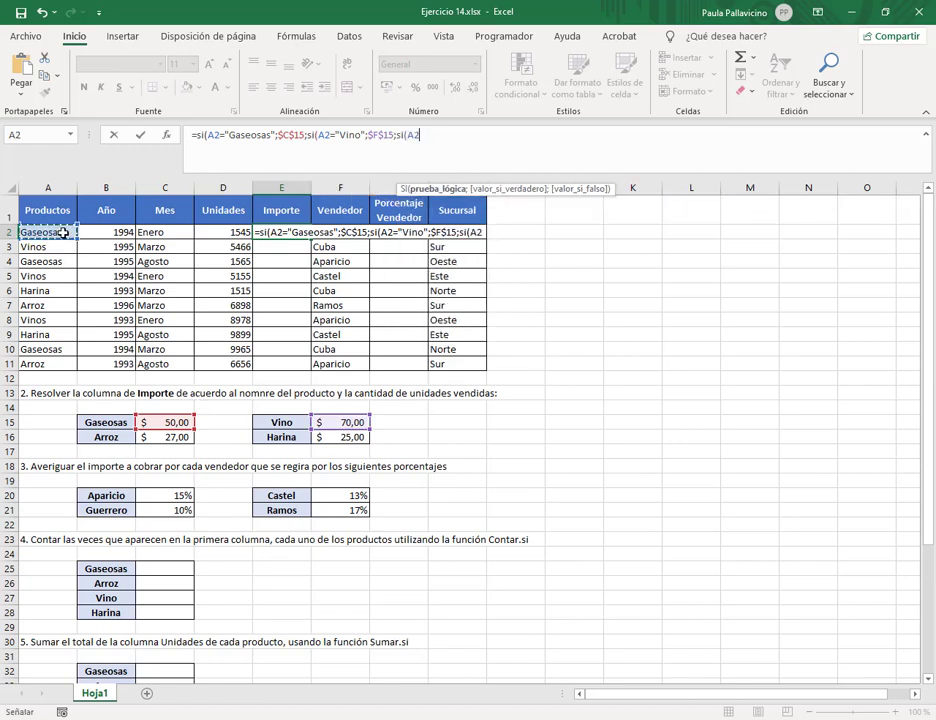
{"action": "type", "text": "=\"Arroz"}
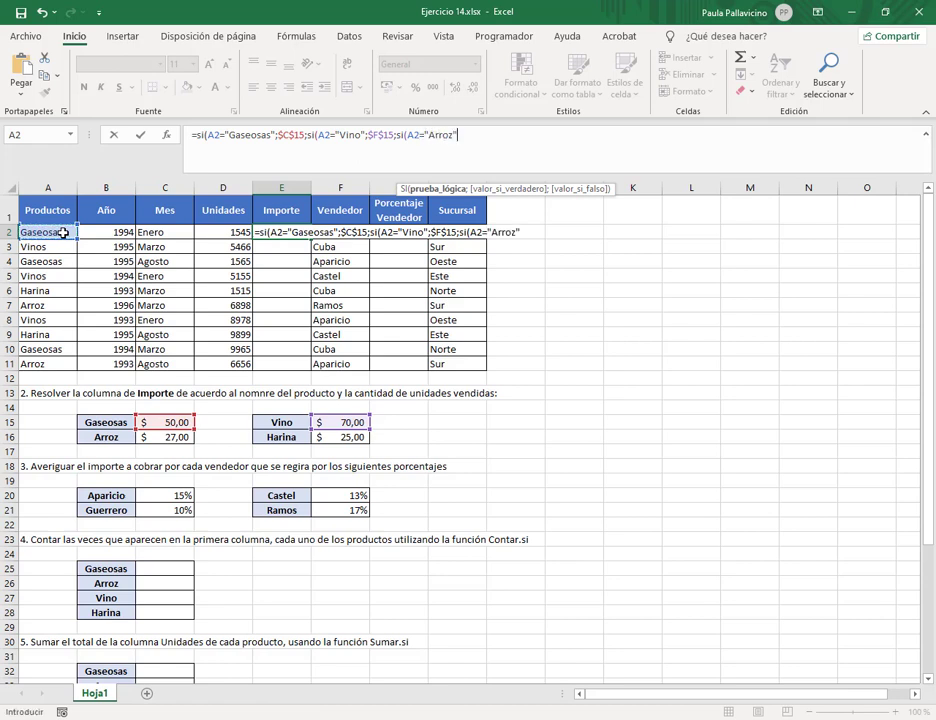
{"action": "type", "text": "\";"}
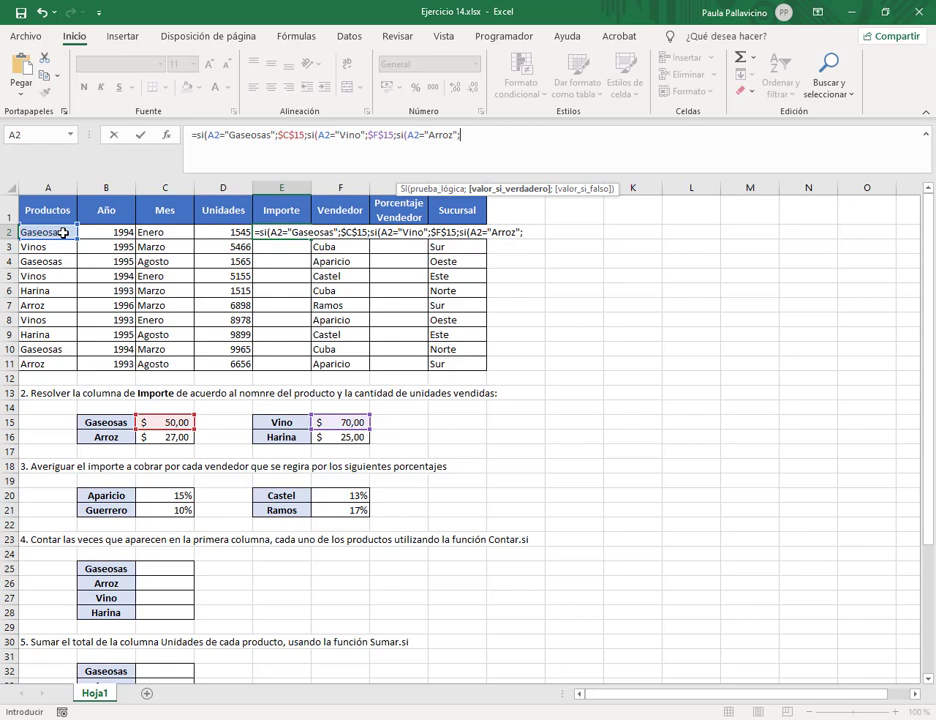
{"action": "left_click", "coordinate": [153, 437]}
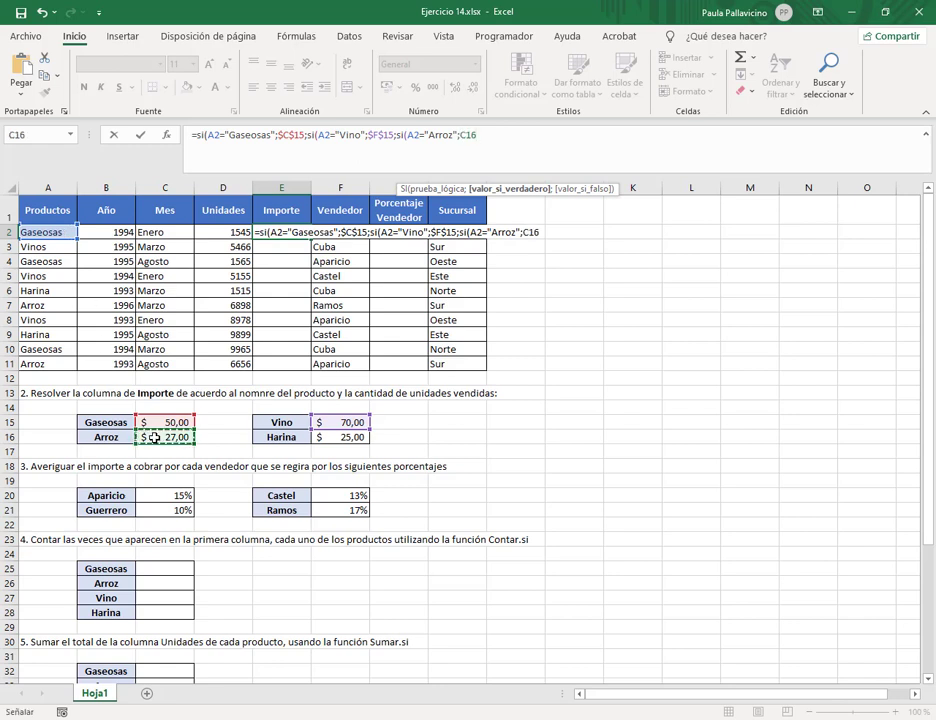
{"action": "key", "text": "F4"}
Step: Nest a fourth SI in the E2 formula that tests A2="Harina" and returns $F$16, otherwise 0
{"action": "type", "text": ";si"}
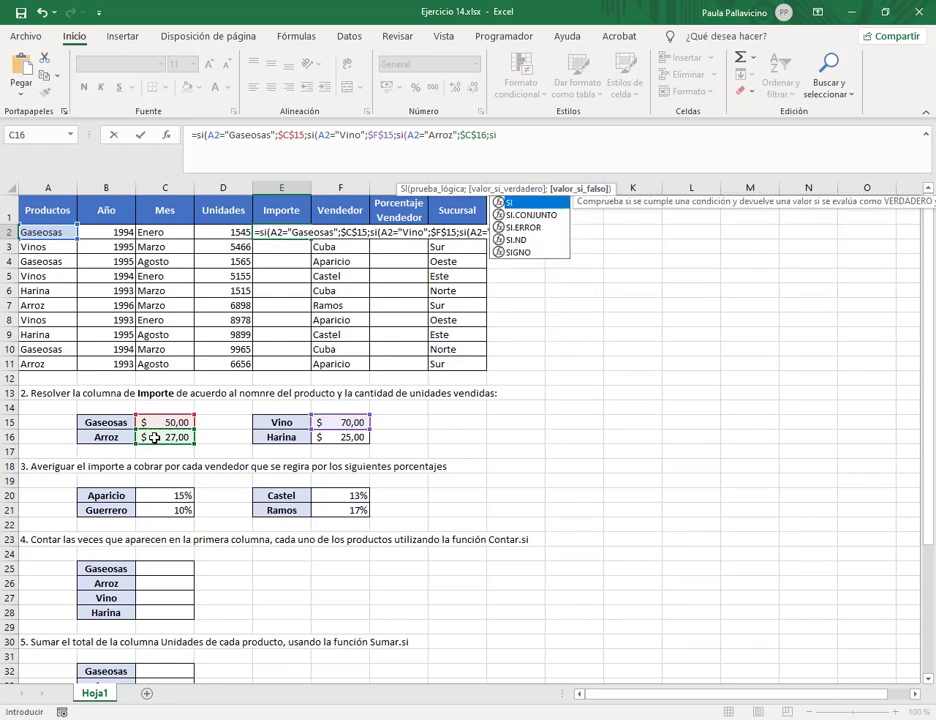
{"action": "type", "text": "("}
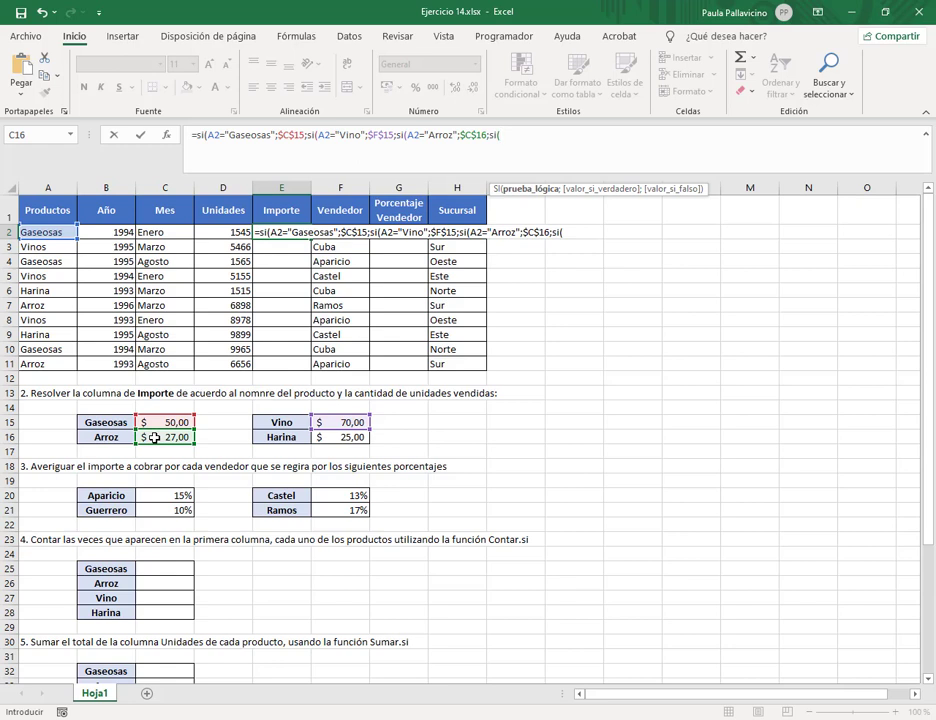
{"action": "left_click", "coordinate": [63, 232]}
{"action": "type", "text": "=\"Harina"}
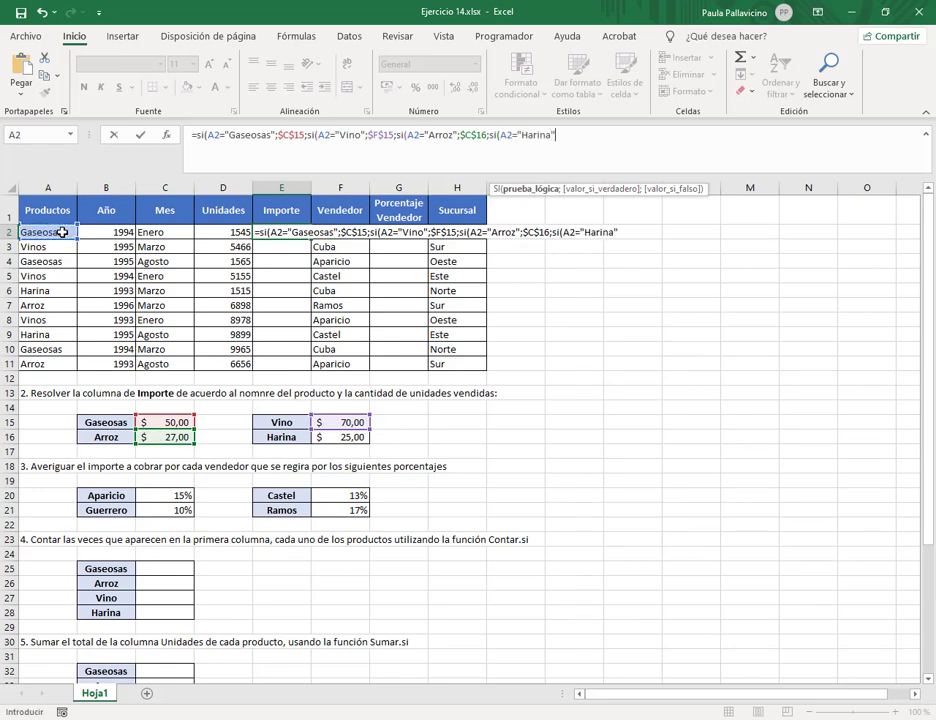
{"action": "type", "text": ";"}
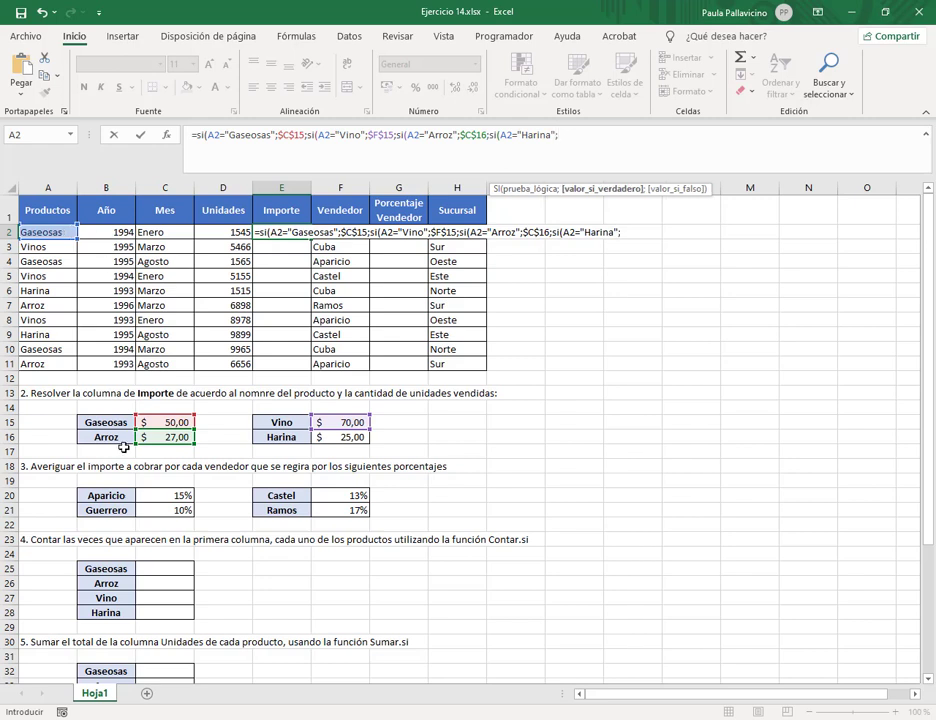
{"action": "left_click", "coordinate": [345, 436]}
{"action": "key", "text": "F4"}
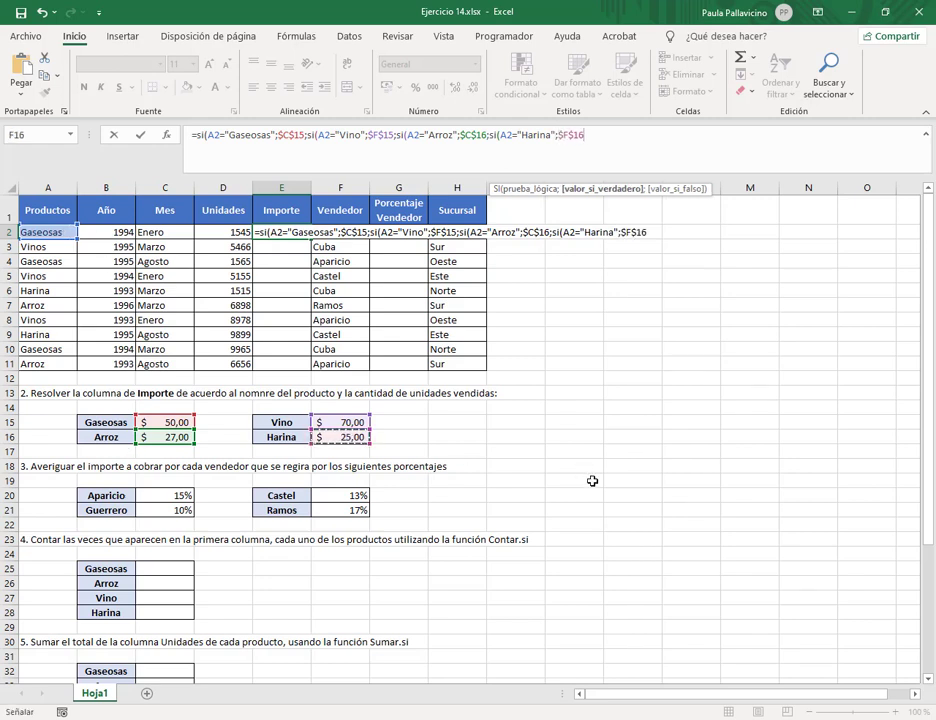
{"action": "type", "text": ";0"}
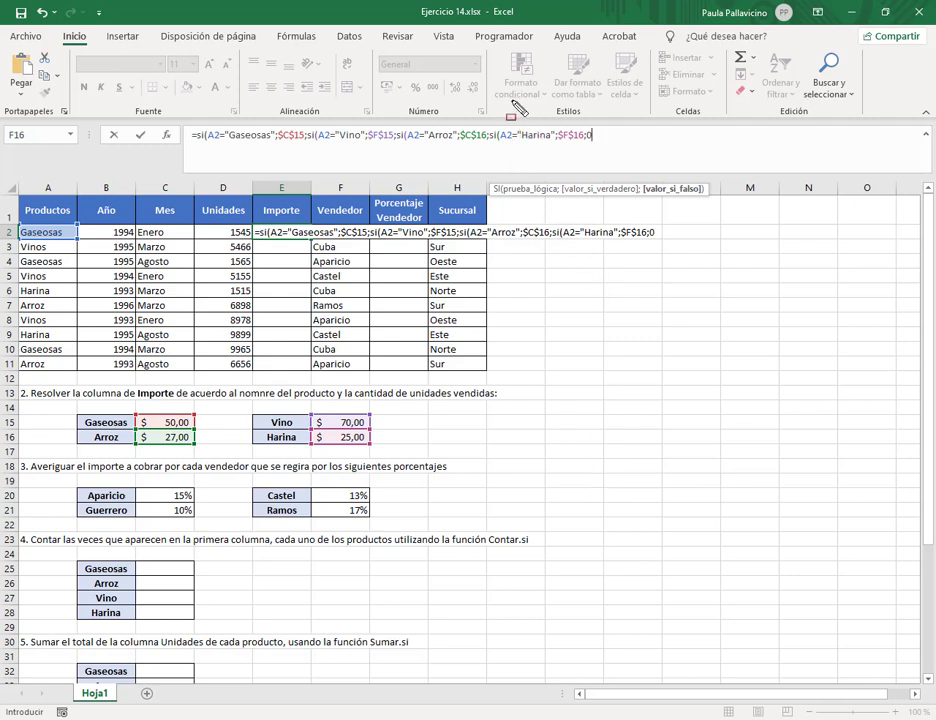
{"action": "left_click_drag", "start_coordinate": [188, 122], "coordinate": [209, 148]}
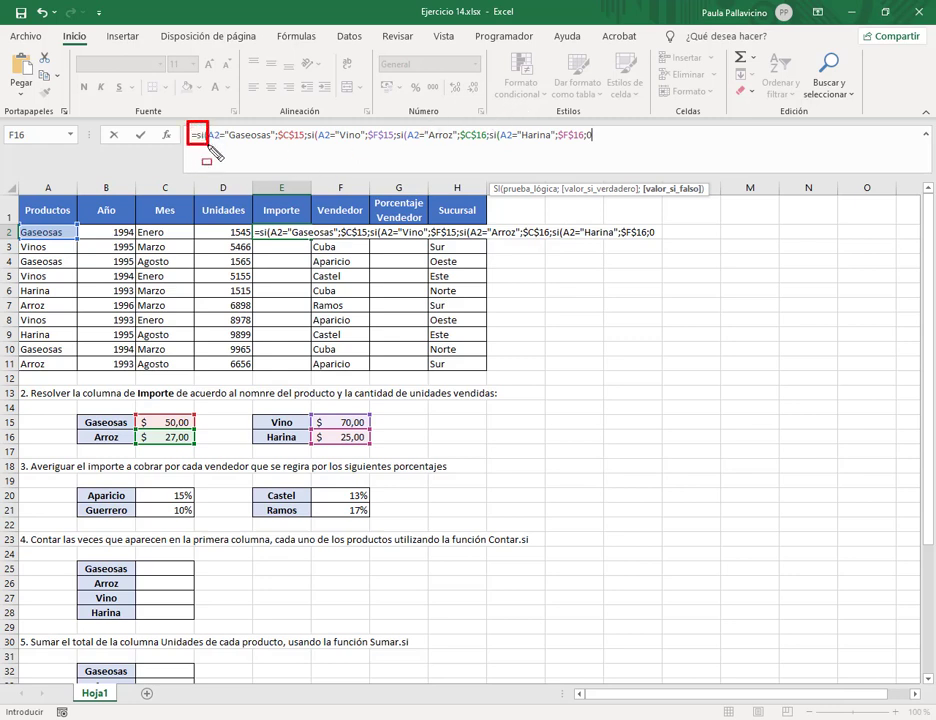
{"action": "left_click_drag", "start_coordinate": [306, 125], "coordinate": [318, 148]}
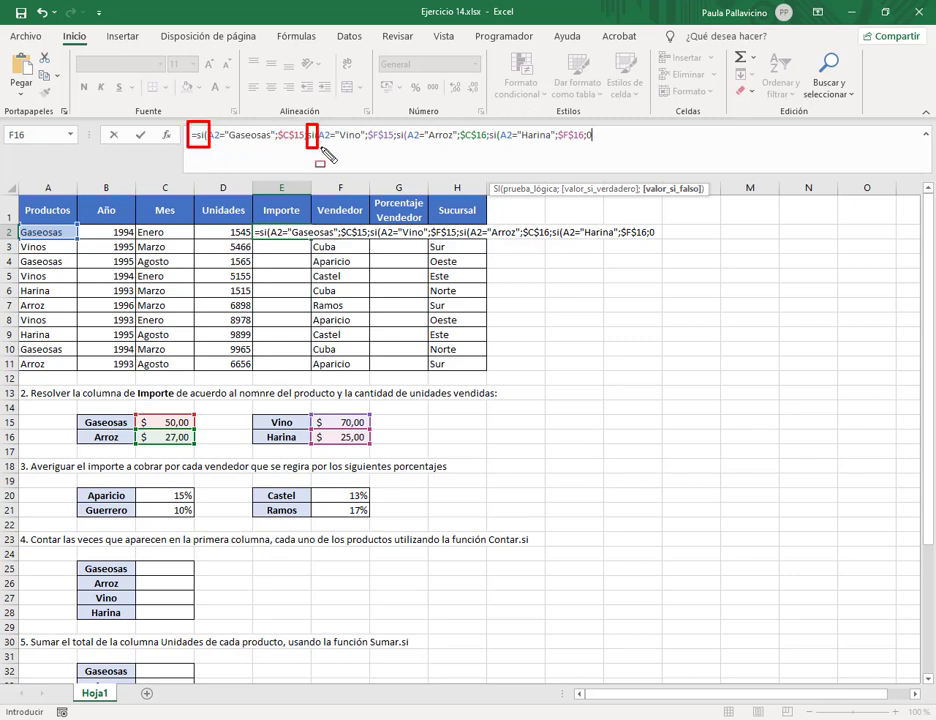
{"action": "left_click_drag", "start_coordinate": [395, 122], "coordinate": [412, 148]}
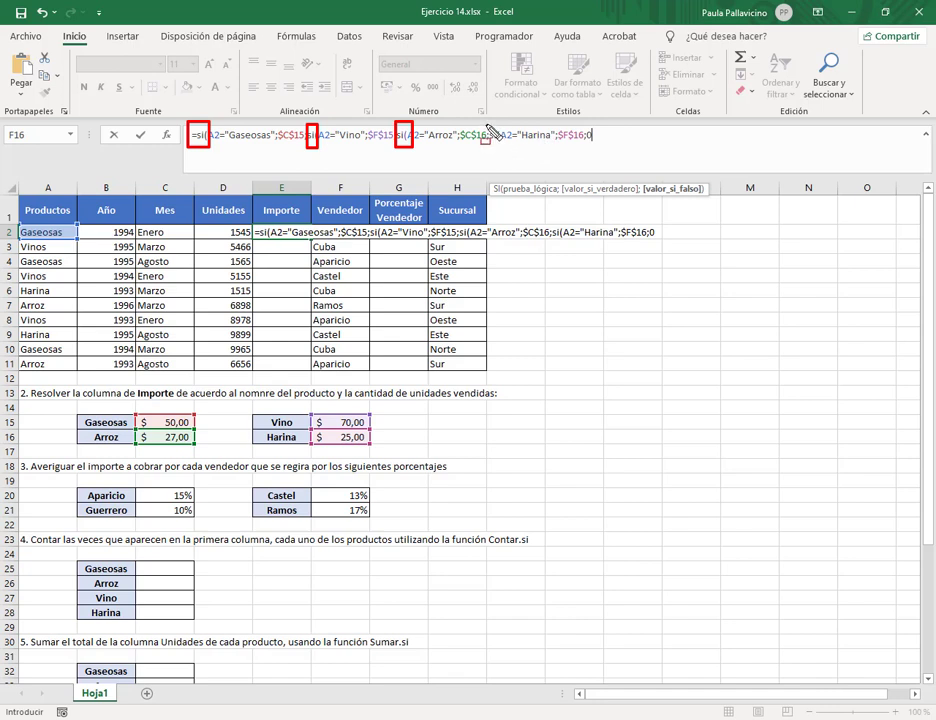
{"action": "left_click_drag", "start_coordinate": [486, 122], "coordinate": [502, 148]}
{"action": "key", "text": "Escape"}
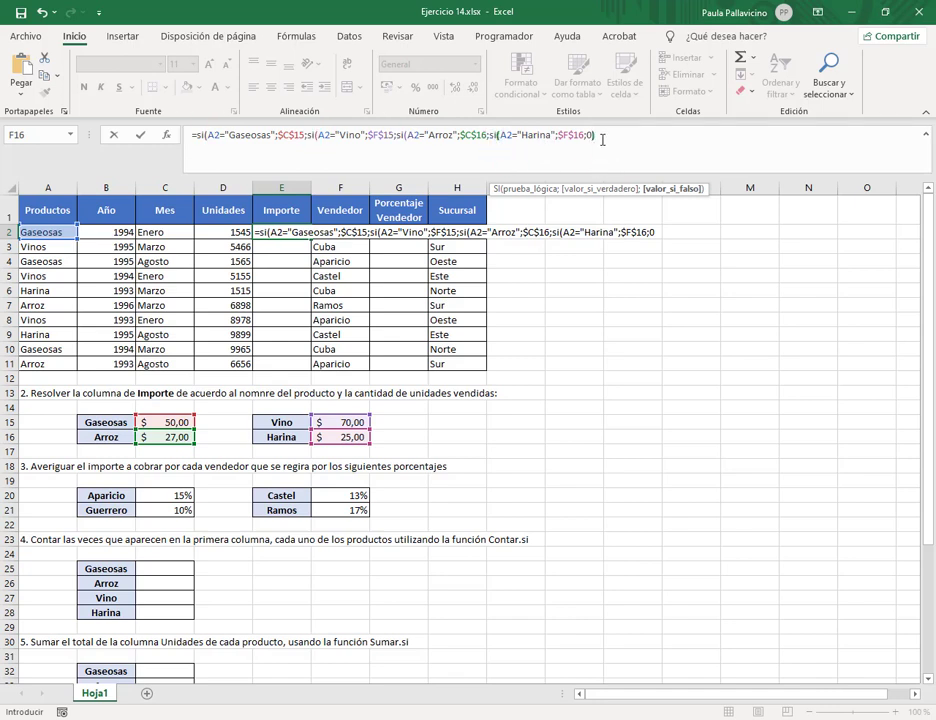
Step: Add the closing parentheses for all four nested SI functions in the E2 formula
{"action": "type", "text": ")))"}
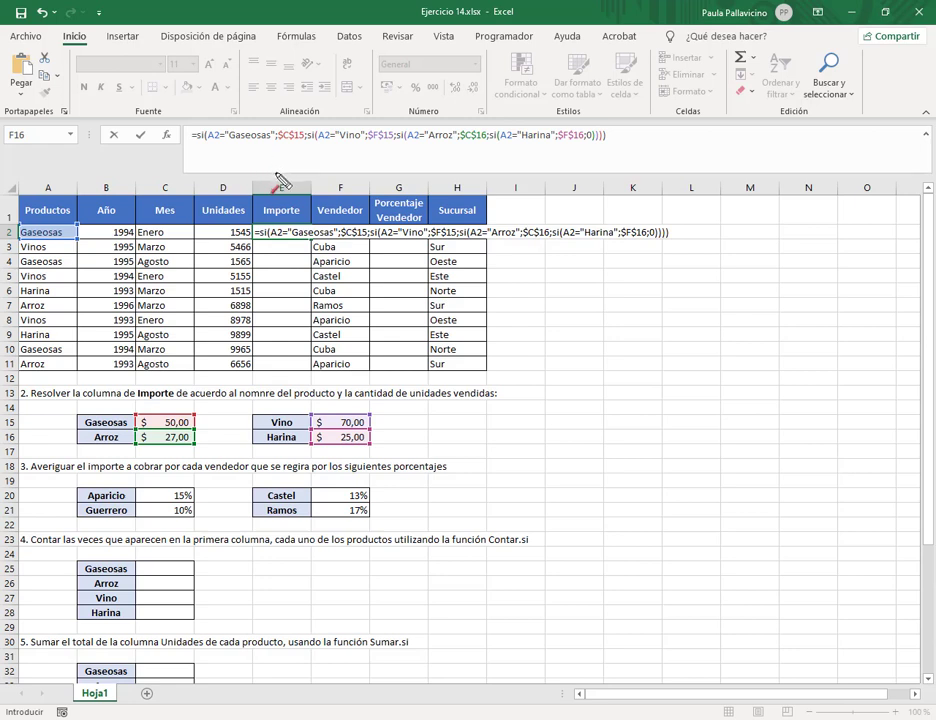
{"action": "left_click_drag", "start_coordinate": [278, 188], "coordinate": [286, 146]}
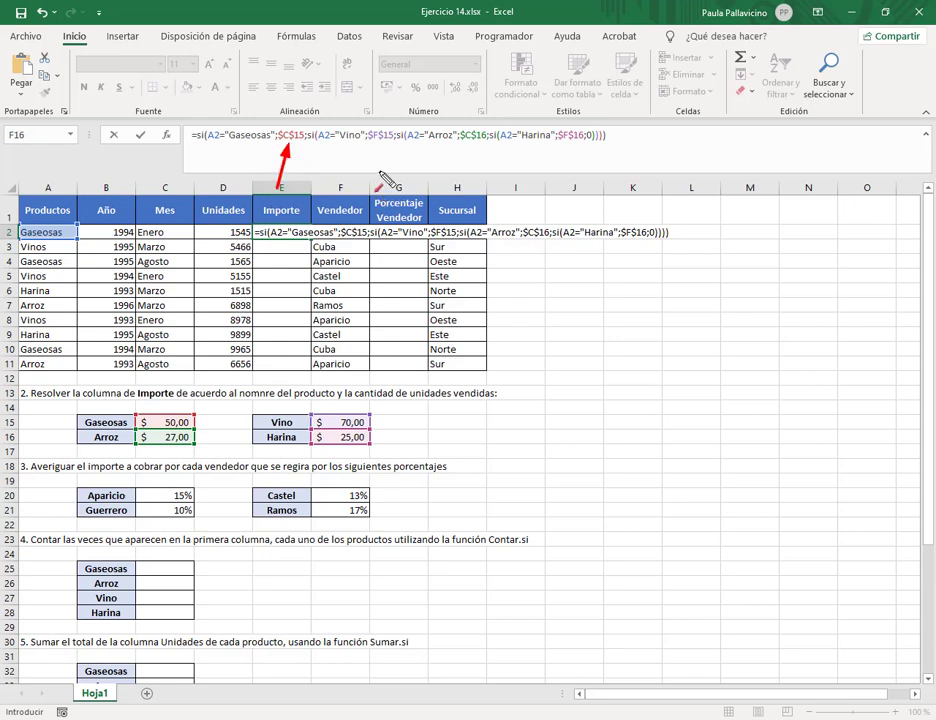
{"action": "left_click_drag", "start_coordinate": [380, 163], "coordinate": [380, 140]}
{"action": "left_click_drag", "start_coordinate": [478, 163], "coordinate": [479, 140]}
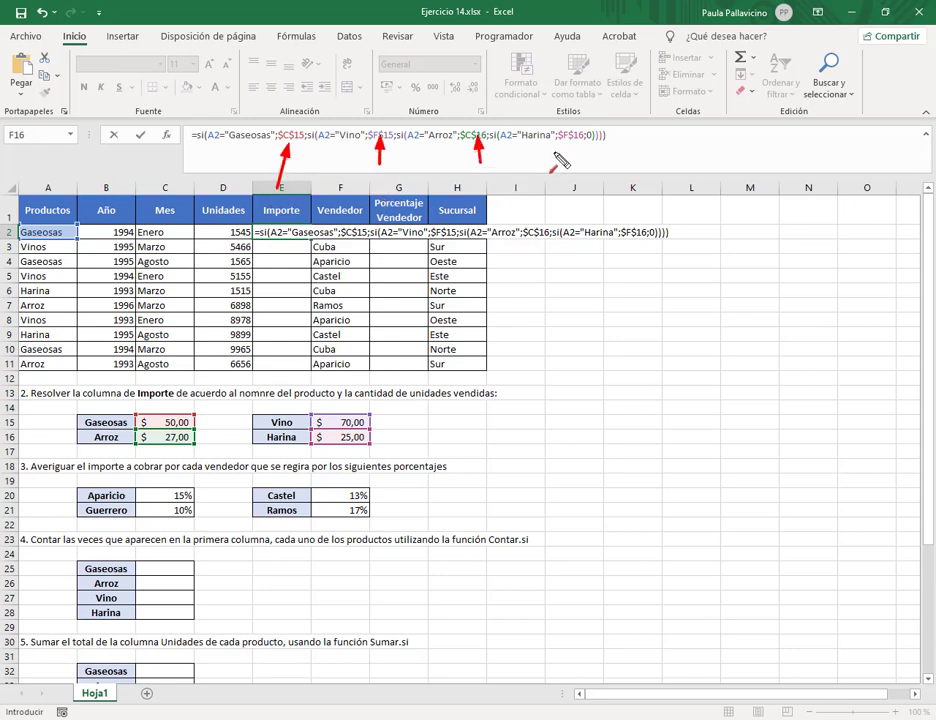
{"action": "left_click_drag", "start_coordinate": [566, 162], "coordinate": [566, 141]}
{"action": "key", "text": "Escape"}
Step: Enter the nested SI formula in E2 and fill it down the Importe column to E11
{"action": "key", "text": "Return"}
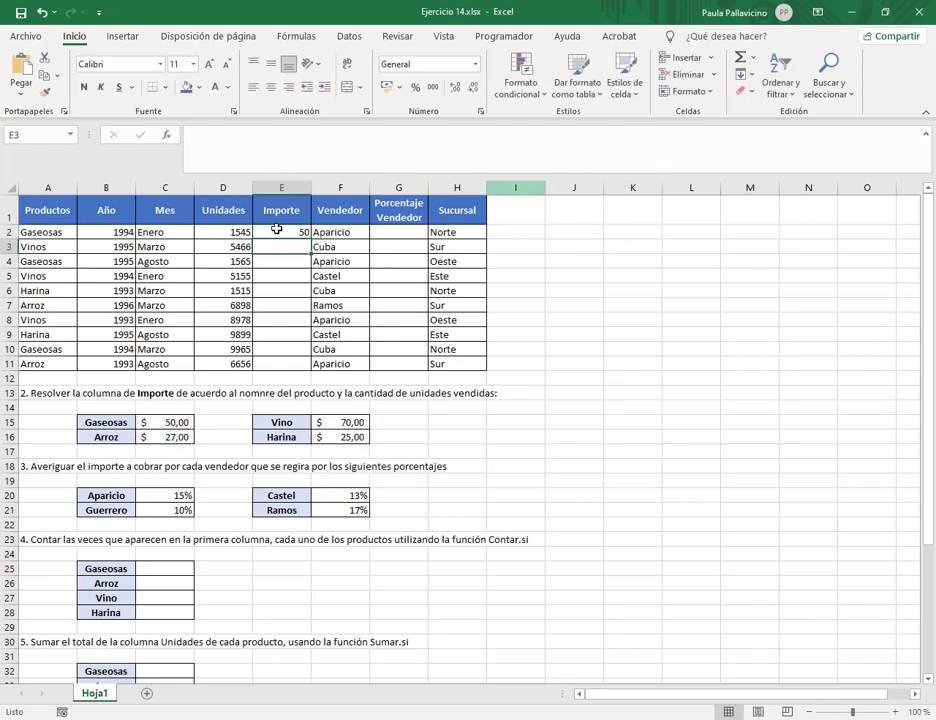
{"action": "left_click", "coordinate": [276, 230]}
{"action": "left_click_drag", "start_coordinate": [313, 236], "coordinate": [310, 367]}
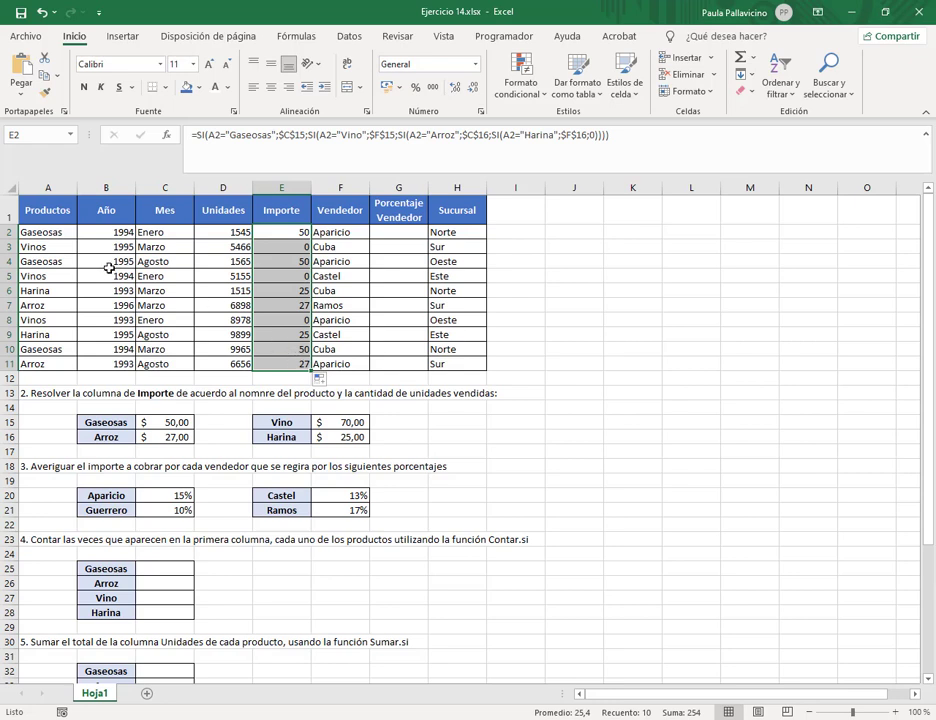
Step: Correct the second logical test in the E2 formula to A2="Vinos" to match the product name in column A
{"action": "left_click", "coordinate": [53, 247]}
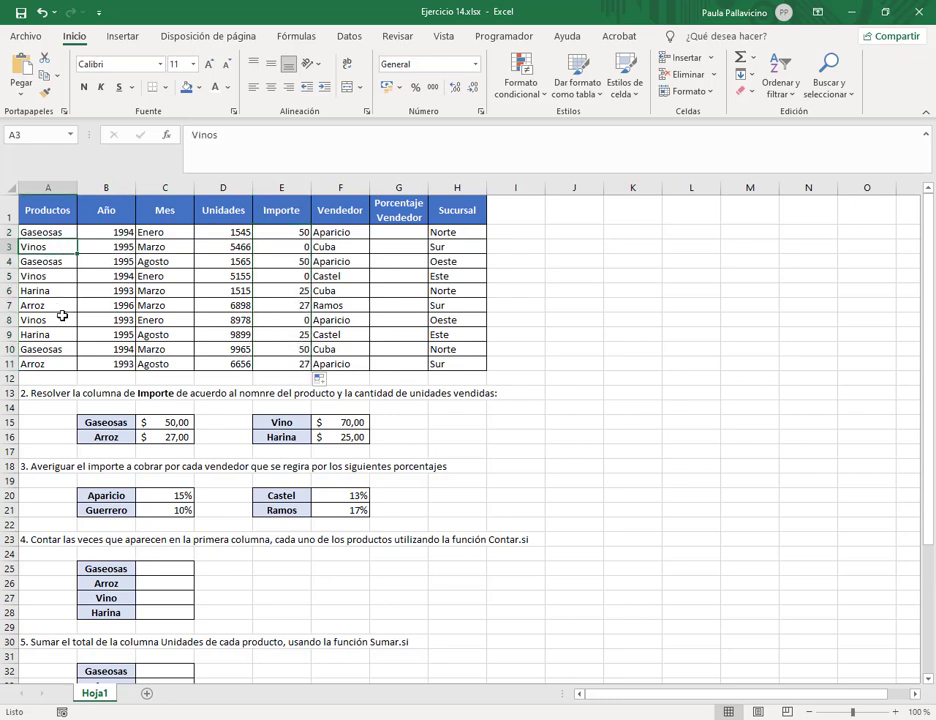
{"action": "left_click", "coordinate": [283, 232]}
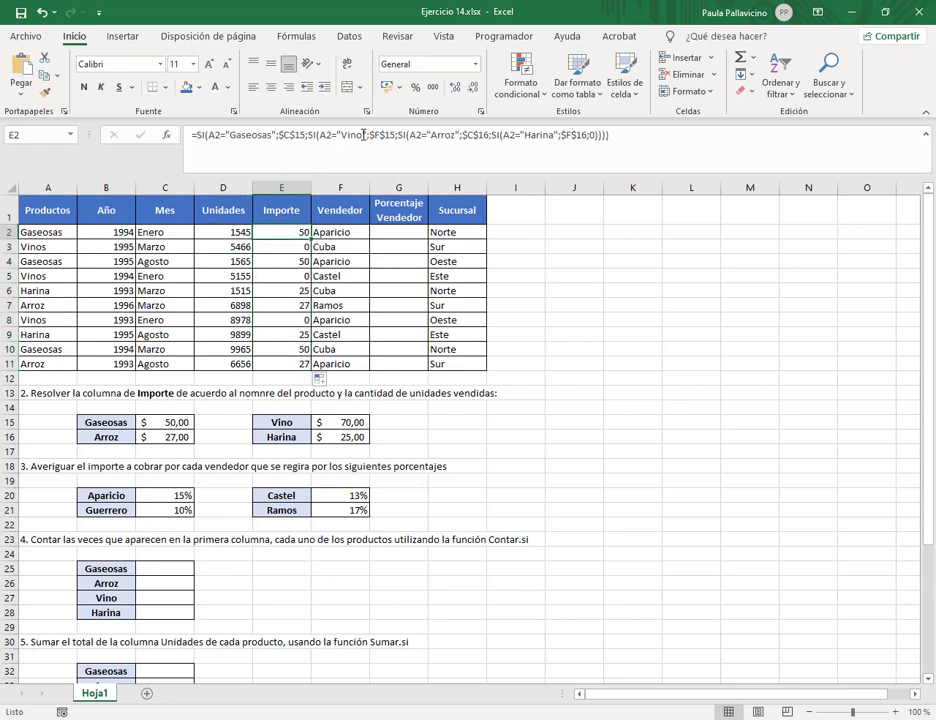
{"action": "left_click", "coordinate": [364, 135]}
{"action": "type", "text": "s"}
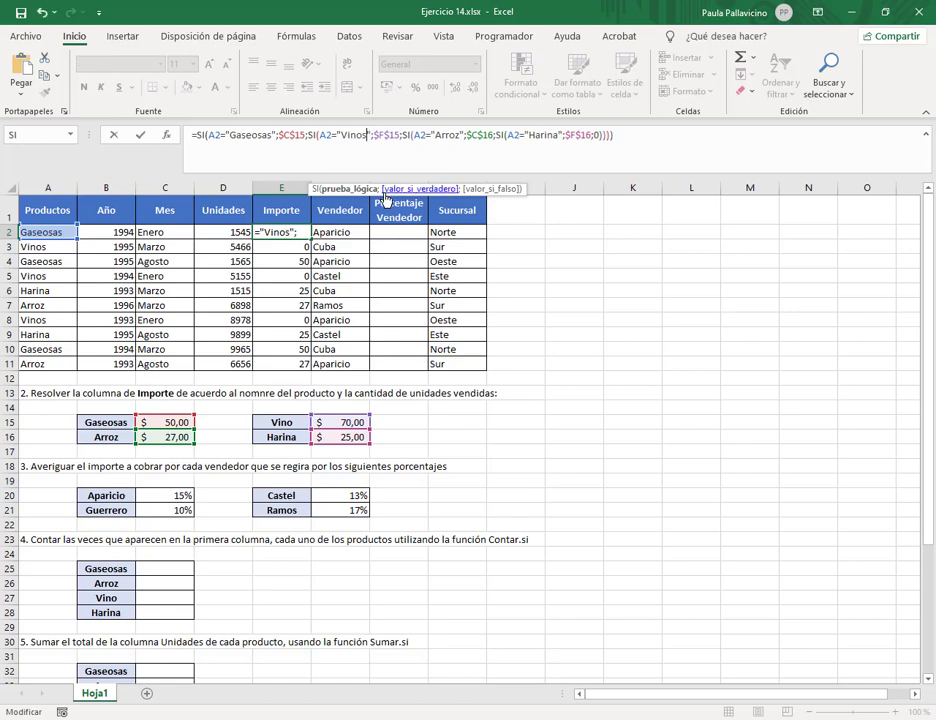
{"action": "key", "text": "Return"}
{"action": "left_click", "coordinate": [303, 230]}
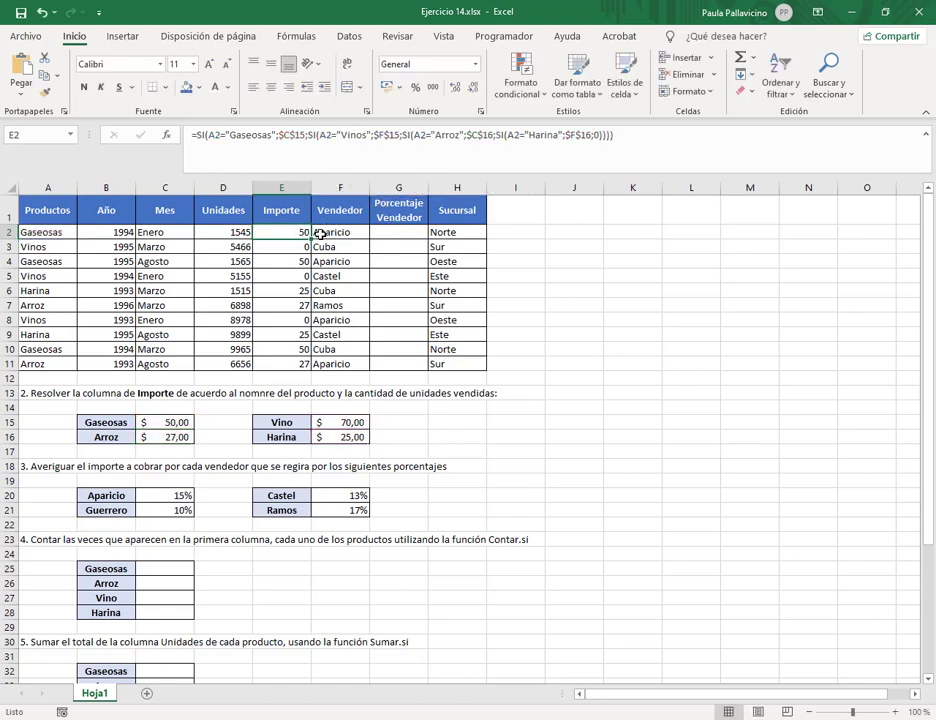
Step: Fill the corrected nested SI formula from E2 down to E11 and check the resulting product prices
{"action": "left_click_drag", "start_coordinate": [309, 239], "coordinate": [313, 365]}
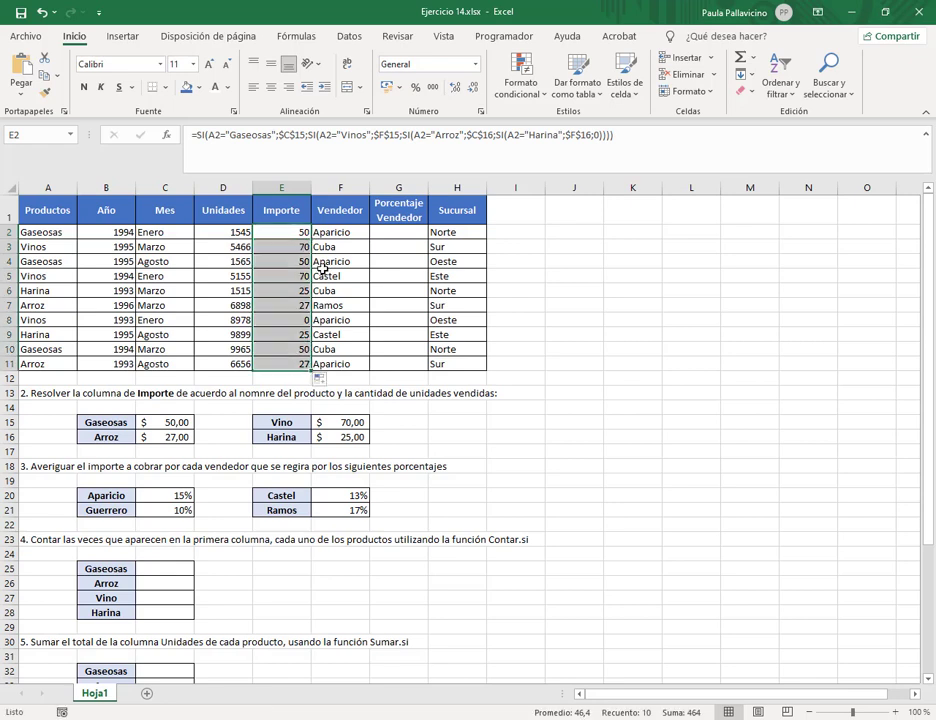
{"action": "left_click", "coordinate": [300, 232]}
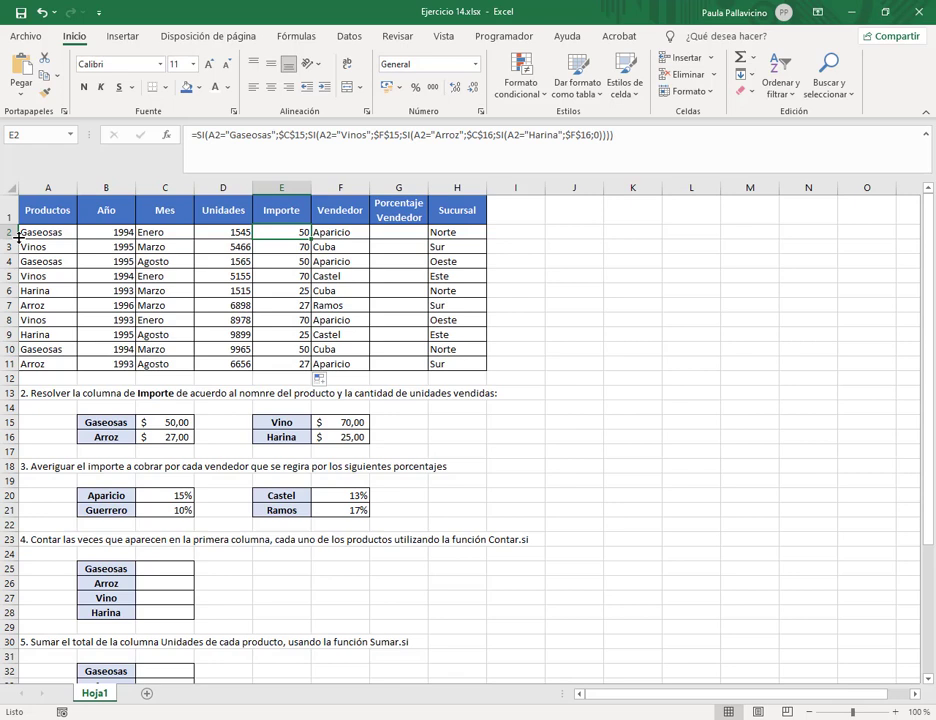
{"action": "left_click", "coordinate": [295, 263]}
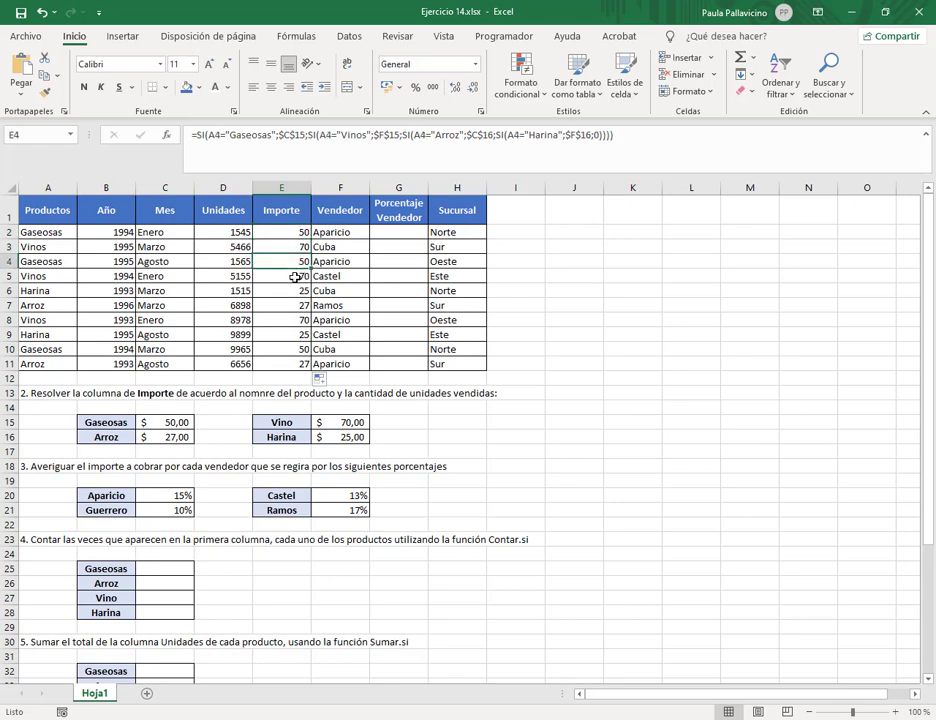
{"action": "left_click", "coordinate": [295, 277]}
{"action": "left_click", "coordinate": [300, 305]}
{"action": "left_click", "coordinate": [305, 291]}
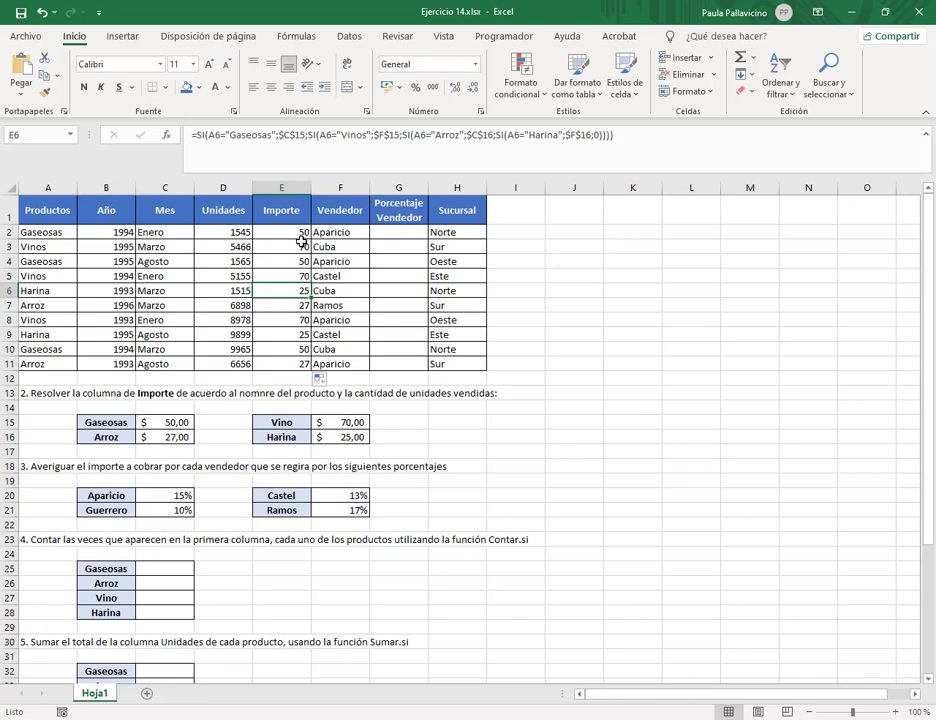
Step: Clear E3:E11 and multiply the nested SI formula in E2 by the units in D2
{"action": "left_click_drag", "start_coordinate": [301, 241], "coordinate": [300, 364]}
{"action": "key", "text": "Delete"}
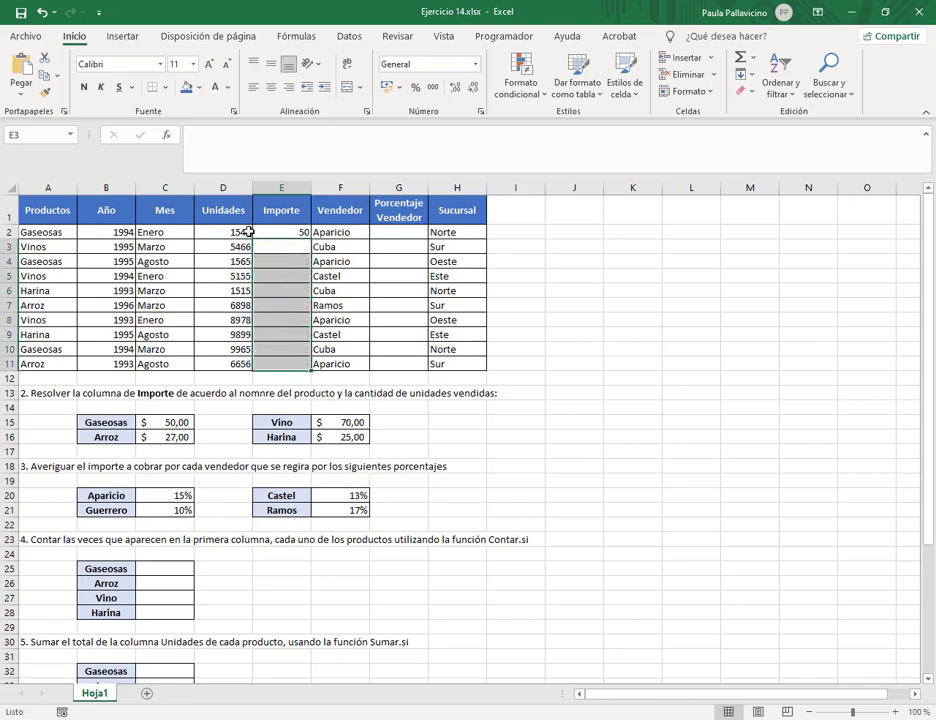
{"action": "left_click", "coordinate": [281, 238]}
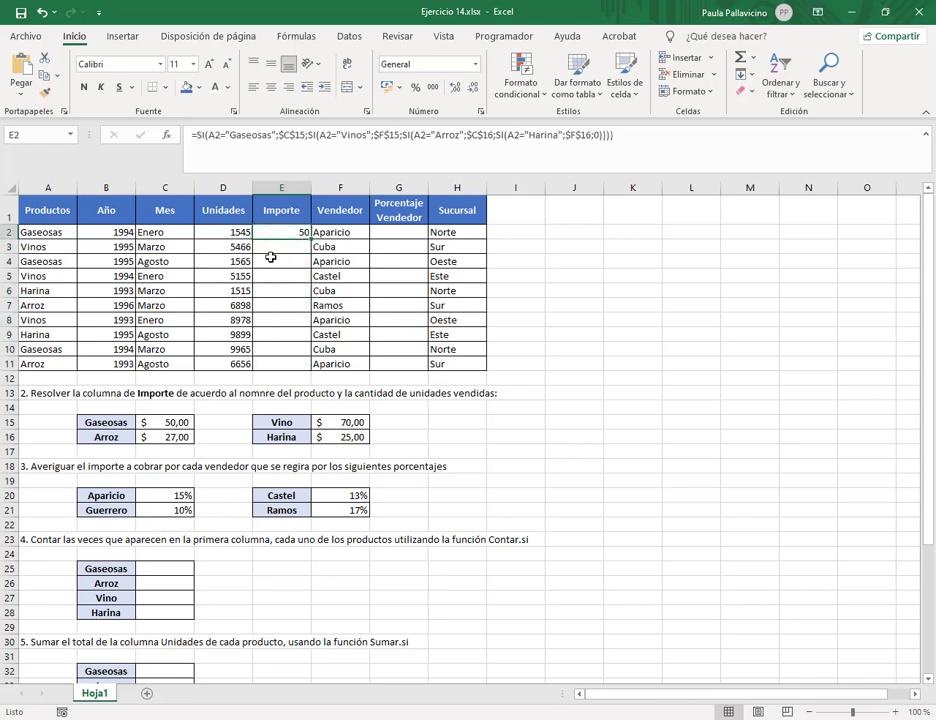
{"action": "left_click", "coordinate": [650, 134]}
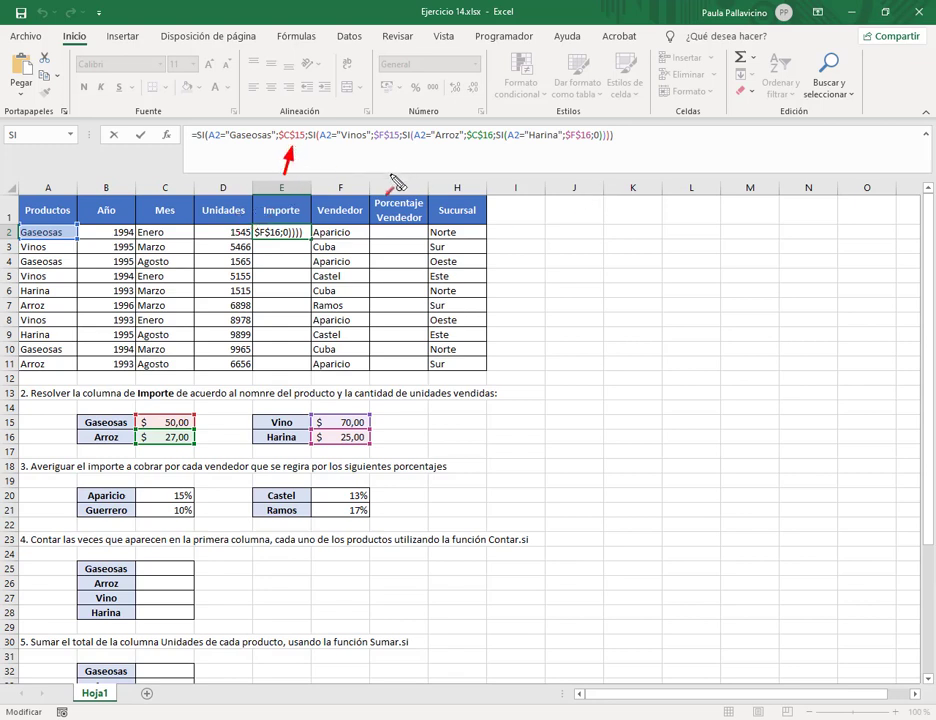
{"action": "left_click_drag", "start_coordinate": [390, 174], "coordinate": [390, 147]}
{"action": "left_click_drag", "start_coordinate": [481, 170], "coordinate": [481, 148]}
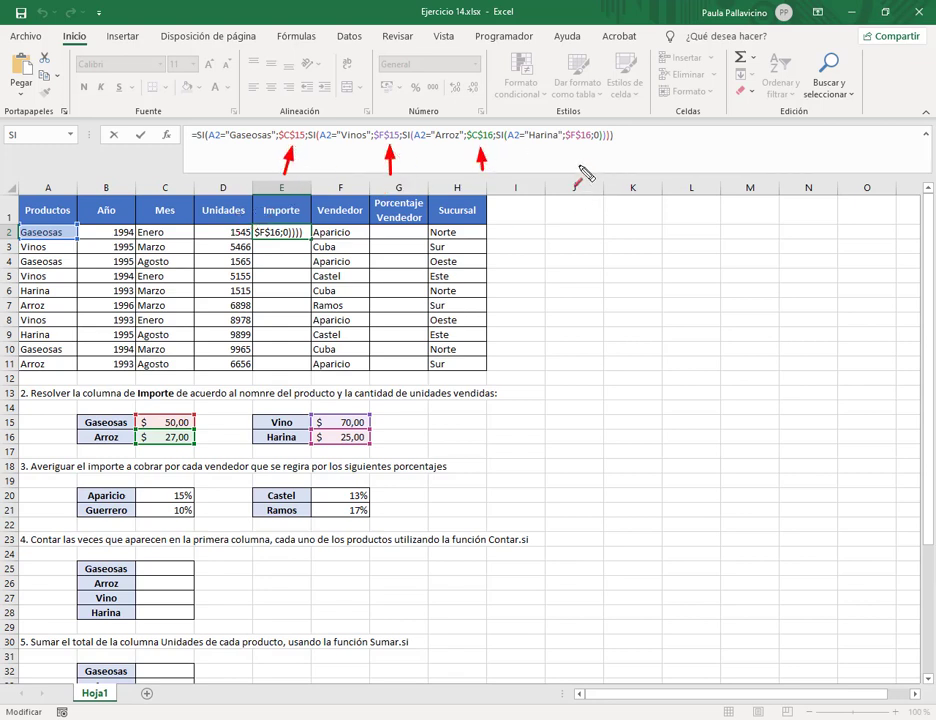
{"action": "left_click_drag", "start_coordinate": [579, 168], "coordinate": [579, 148]}
{"action": "key", "text": "Escape"}
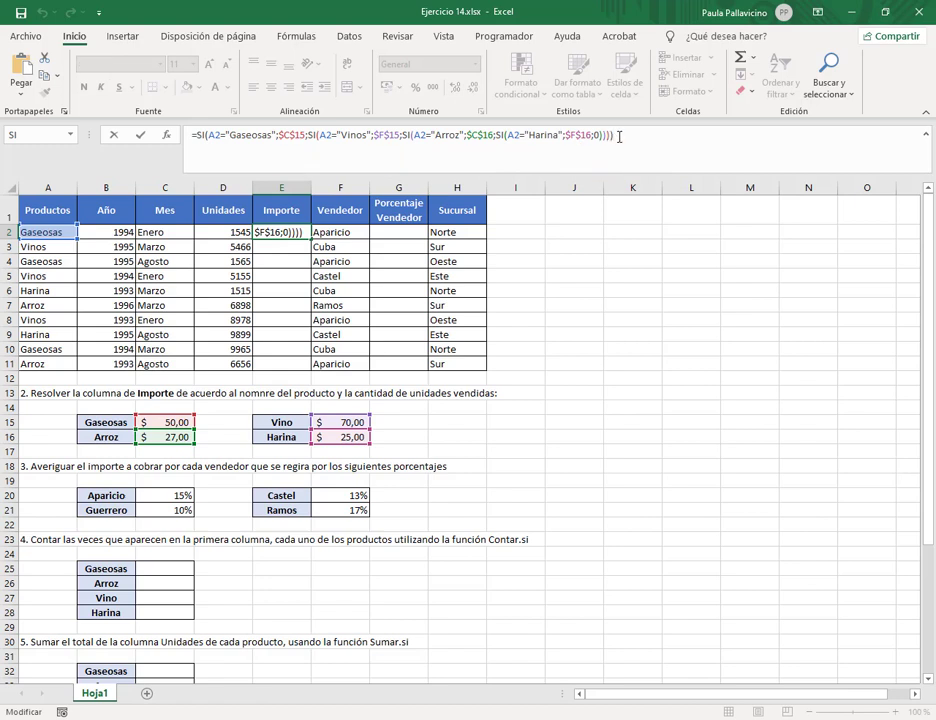
{"action": "left_click", "coordinate": [209, 232]}
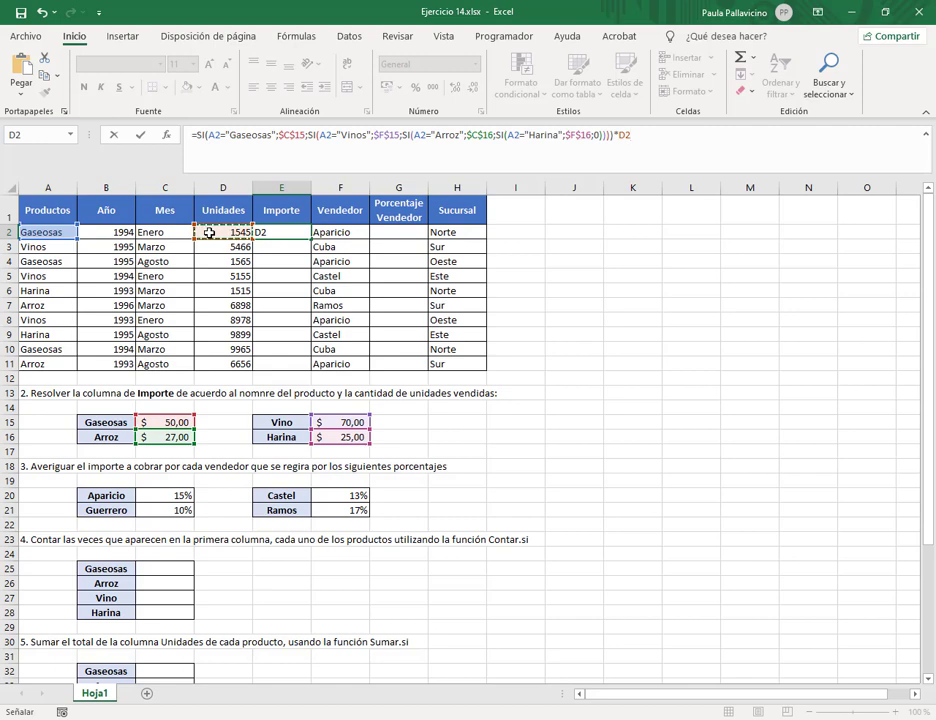
{"action": "key", "text": "Return"}
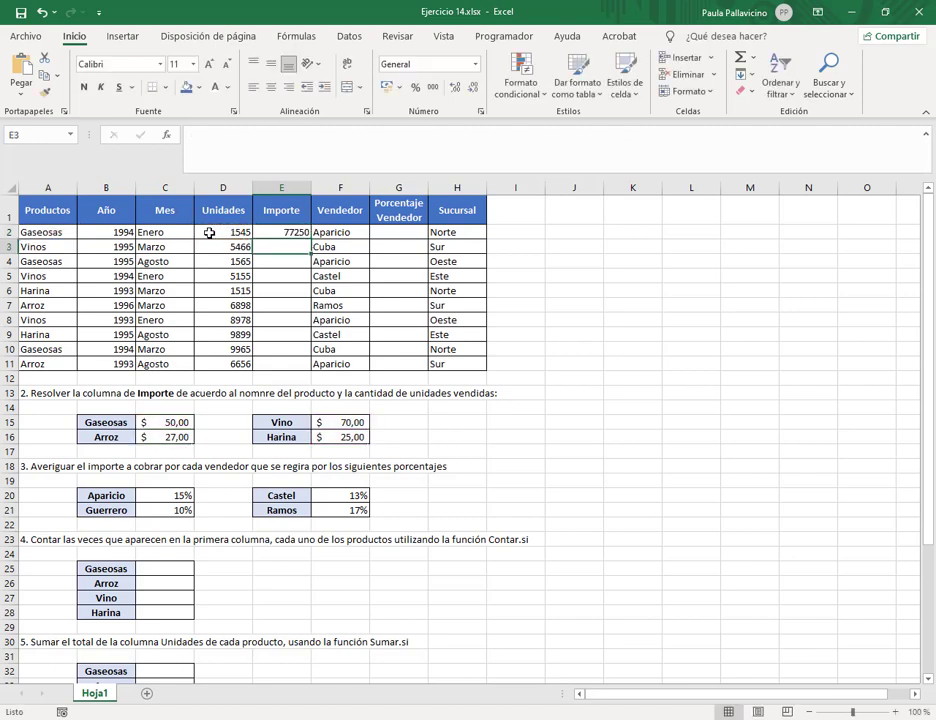
Step: Fill the updated E2 formula down the Importe column to E11
{"action": "left_click", "coordinate": [262, 232]}
{"action": "left_click_drag", "start_coordinate": [311, 236], "coordinate": [309, 364]}
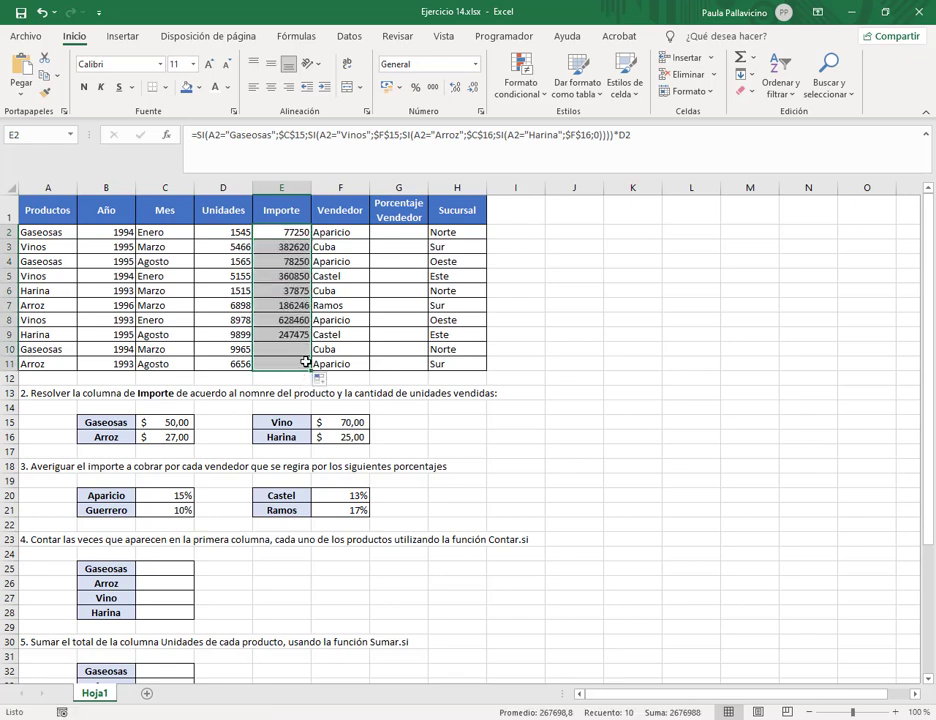
{"action": "left_click", "coordinate": [534, 249]}
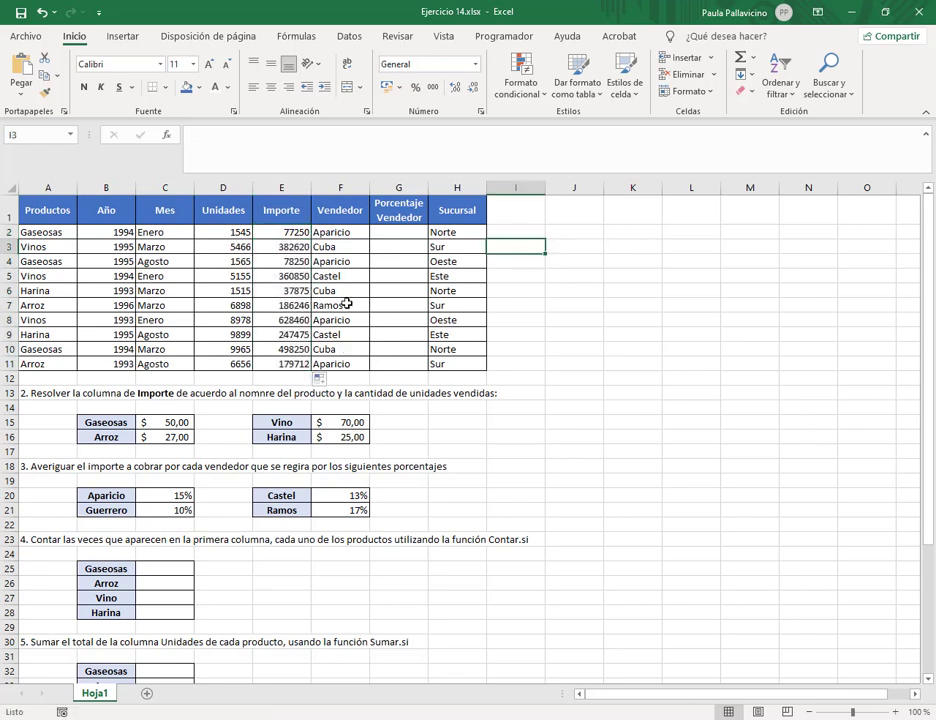
Step: Enter the check formula =C15*D4 in I4 and compare it with the Importe in E4
{"action": "left_click_drag", "start_coordinate": [169, 423], "coordinate": [165, 437]}
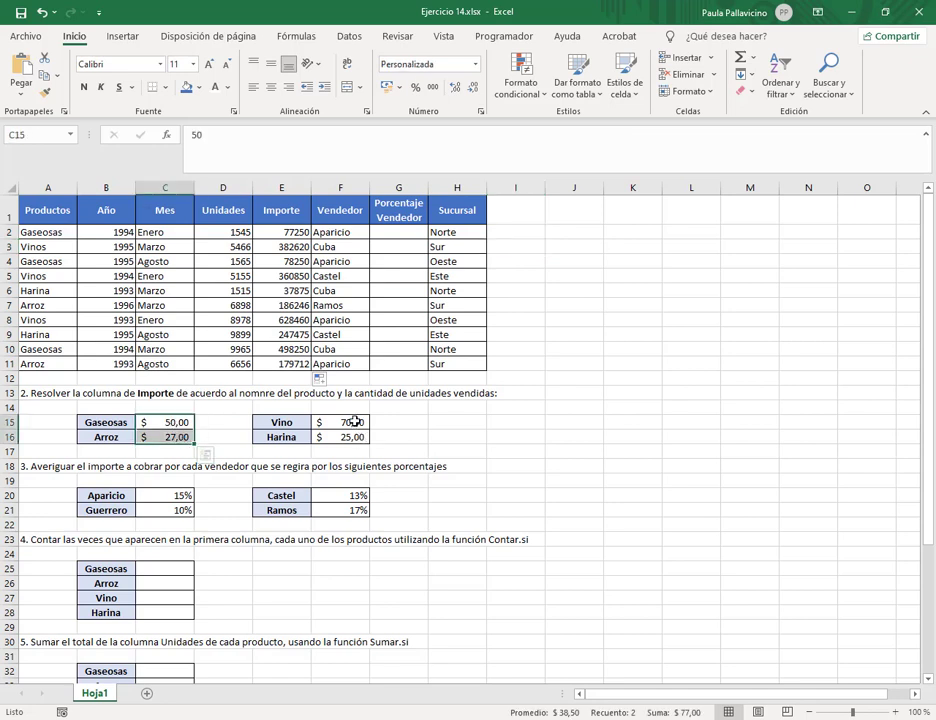
{"action": "left_click_drag", "start_coordinate": [347, 424], "coordinate": [345, 437]}
{"action": "left_click", "coordinate": [529, 259]}
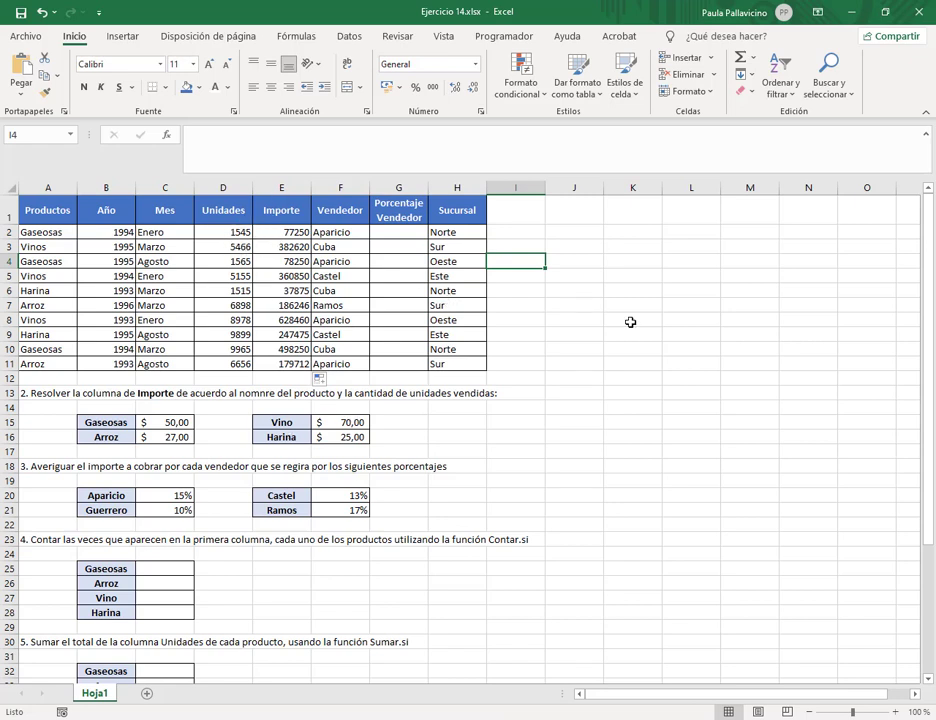
{"action": "type", "text": "="}
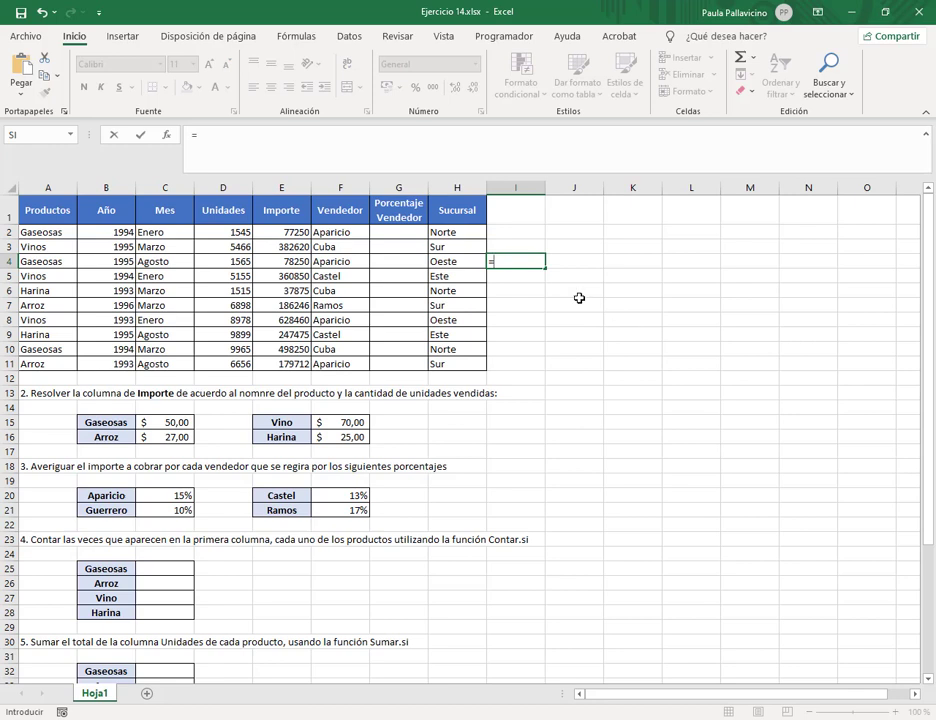
{"action": "left_click", "coordinate": [172, 423]}
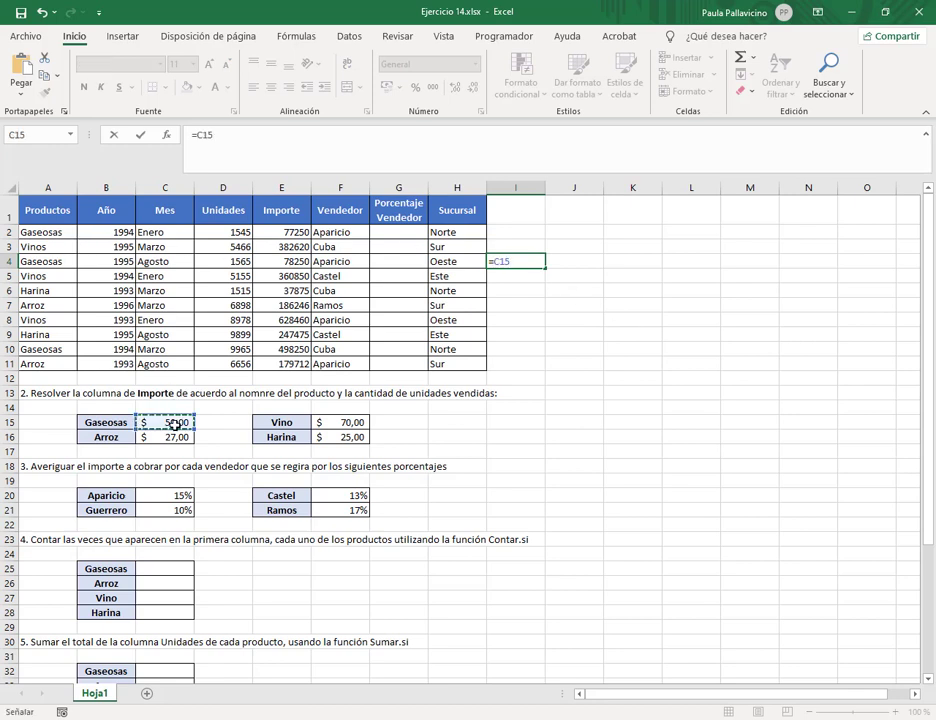
{"action": "type", "text": "*"}
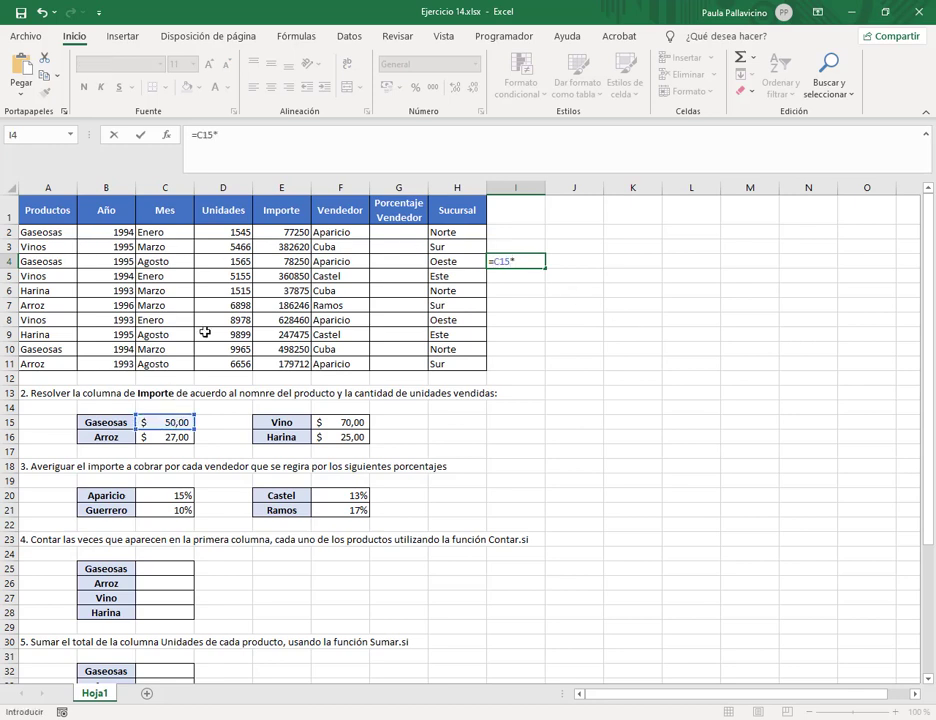
{"action": "left_click", "coordinate": [232, 260]}
{"action": "key", "text": "Return"}
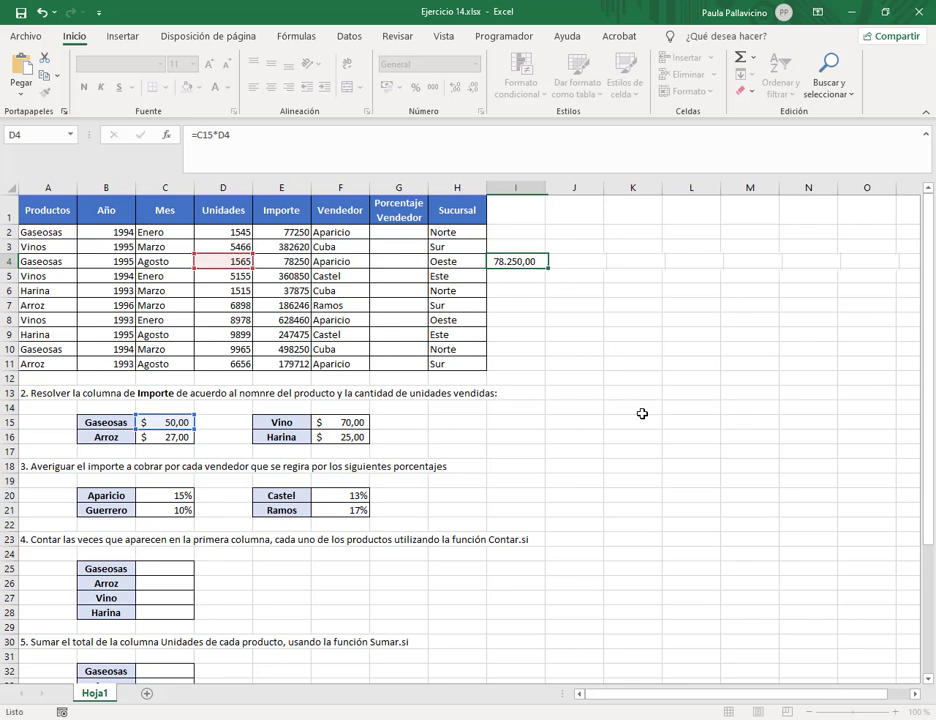
{"action": "left_click", "coordinate": [301, 260]}
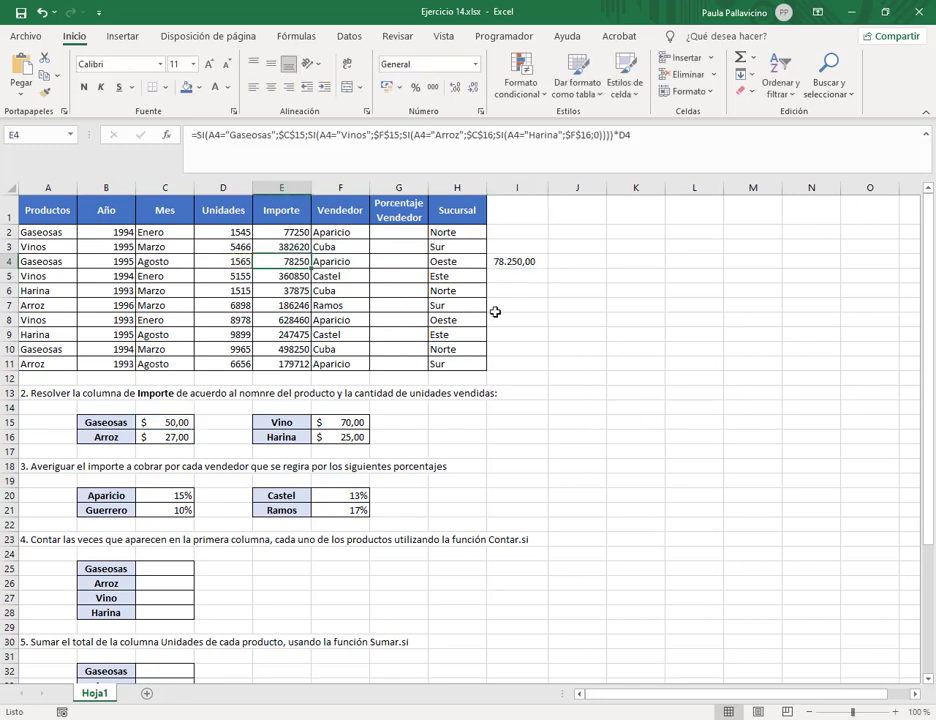
Step: Enter a second check formula, =D11*C16, in I11 for the Arroz row
{"action": "left_click", "coordinate": [520, 368]}
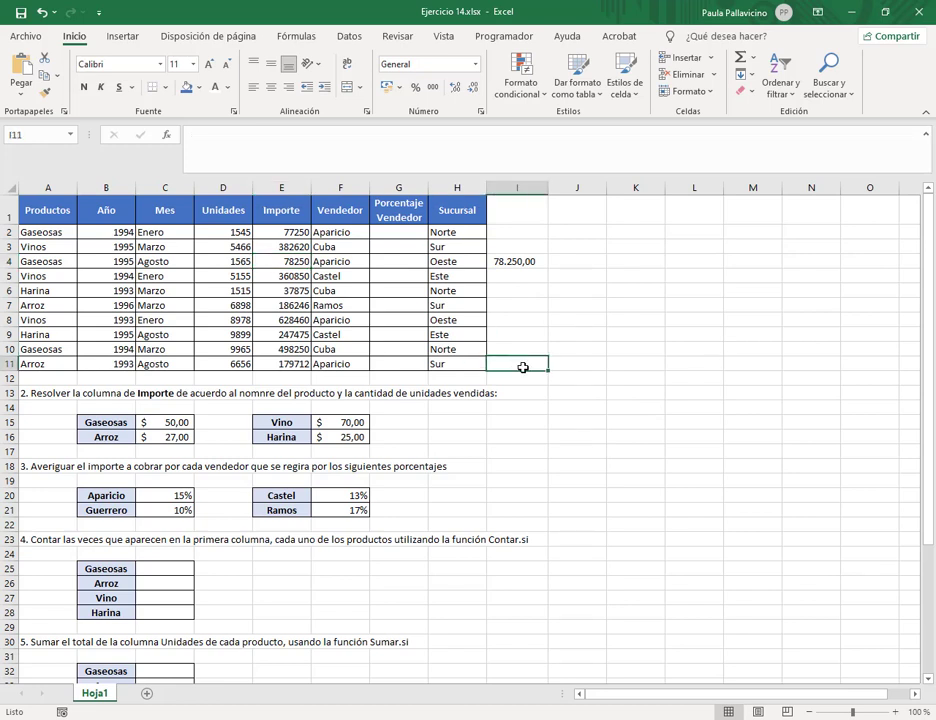
{"action": "type", "text": "="}
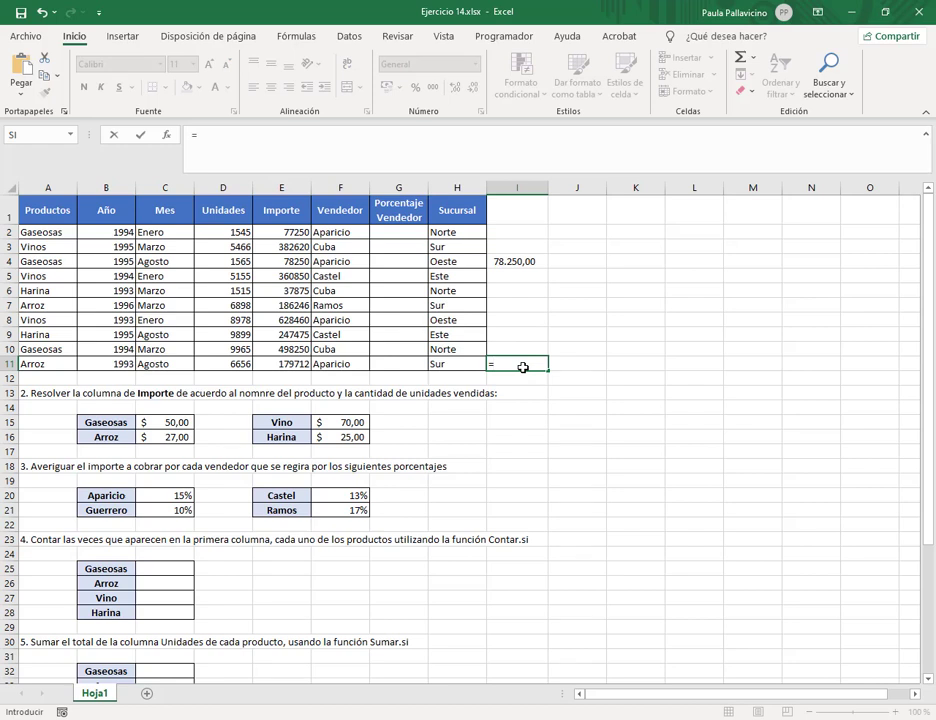
{"action": "left_click", "coordinate": [234, 367]}
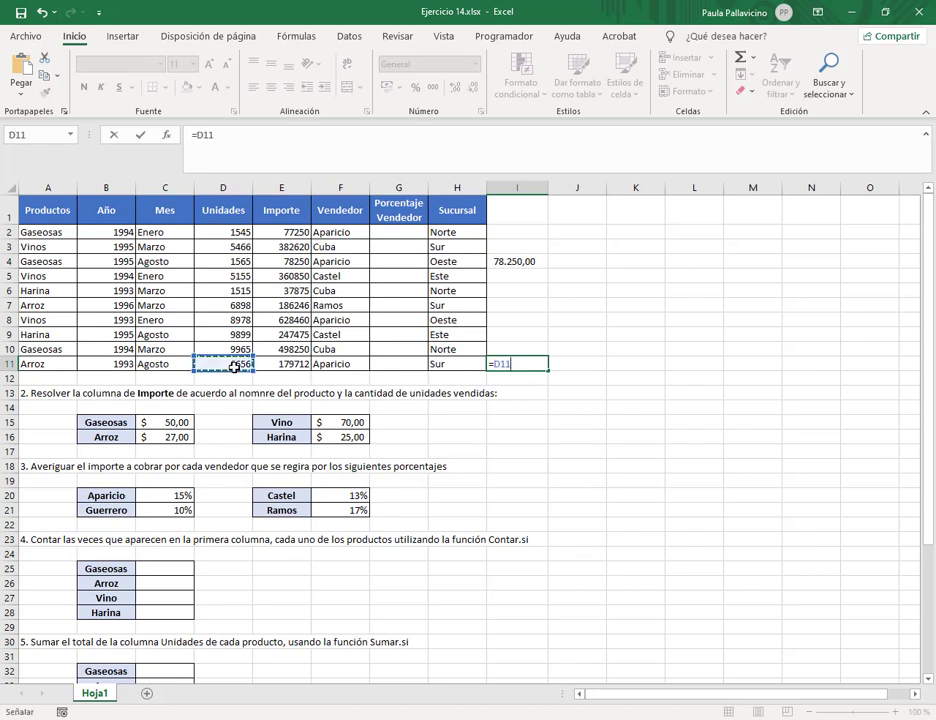
{"action": "type", "text": "*"}
{"action": "left_click", "coordinate": [182, 437]}
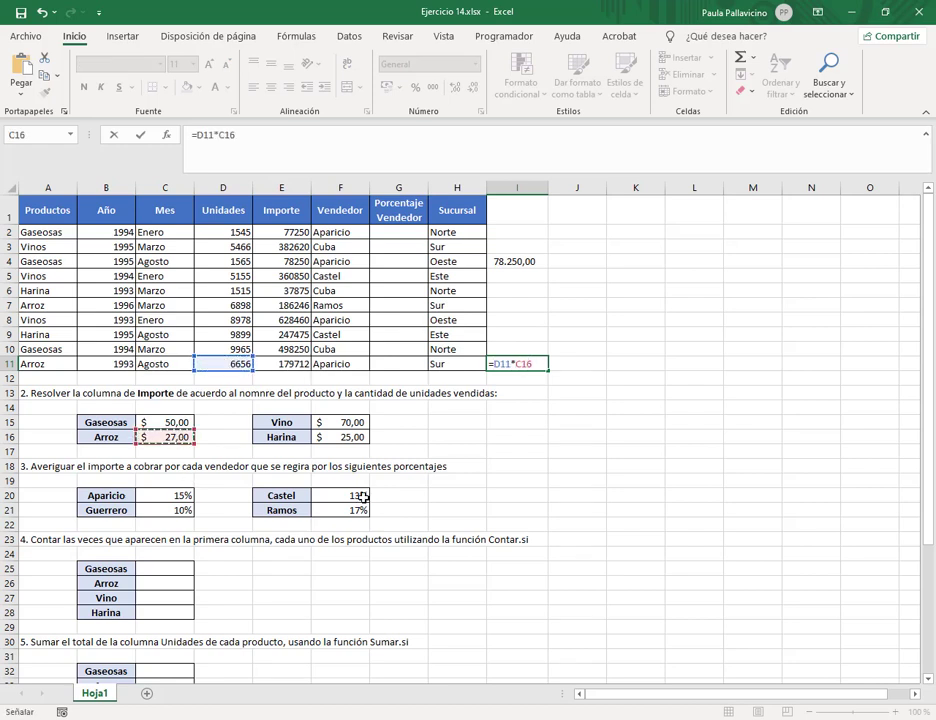
{"action": "key", "text": "Return"}
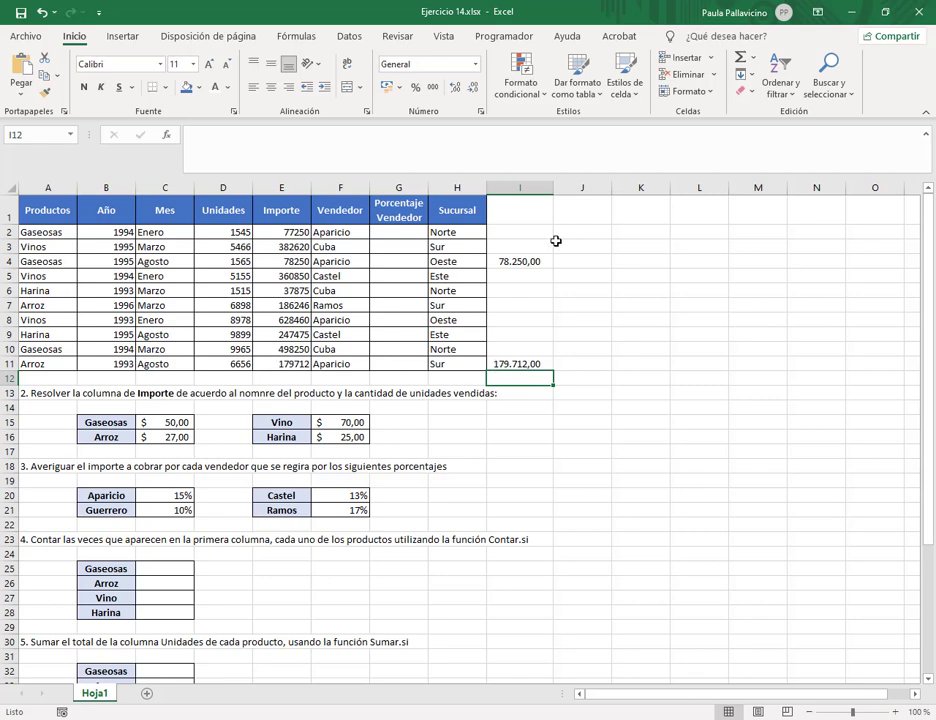
Step: Clear the check calculations from I4:I11
{"action": "left_click_drag", "start_coordinate": [540, 261], "coordinate": [550, 367]}
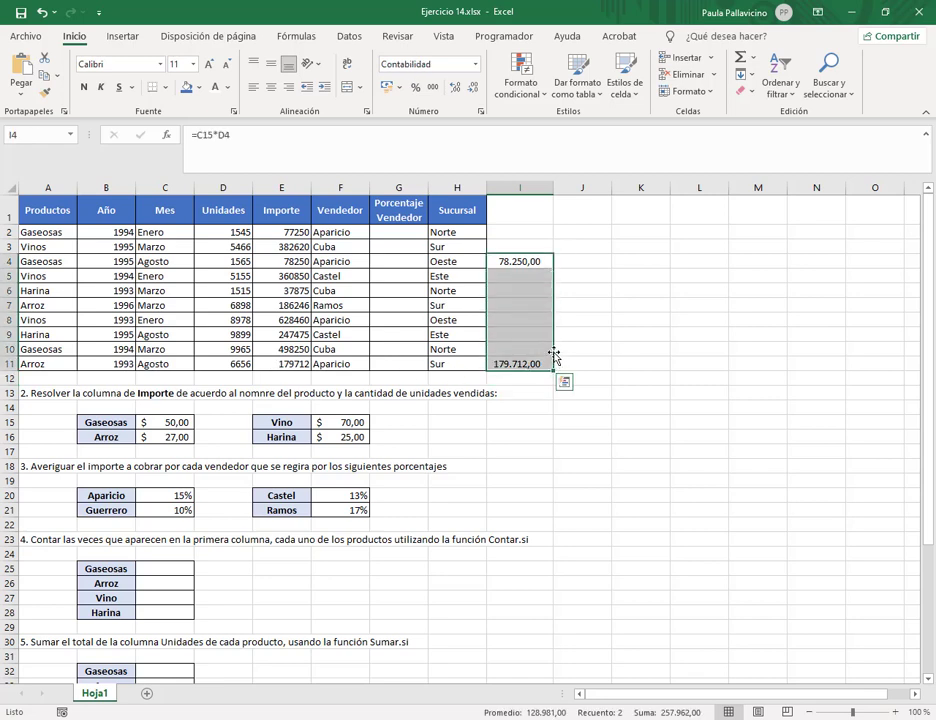
{"action": "key", "text": "Delete"}
{"action": "left_click", "coordinate": [565, 334]}
Step: Format the Importe values in E2:E11 with the $ Español (Argentina) accounting format
{"action": "left_click_drag", "start_coordinate": [296, 235], "coordinate": [300, 364]}
{"action": "left_click", "coordinate": [400, 88]}
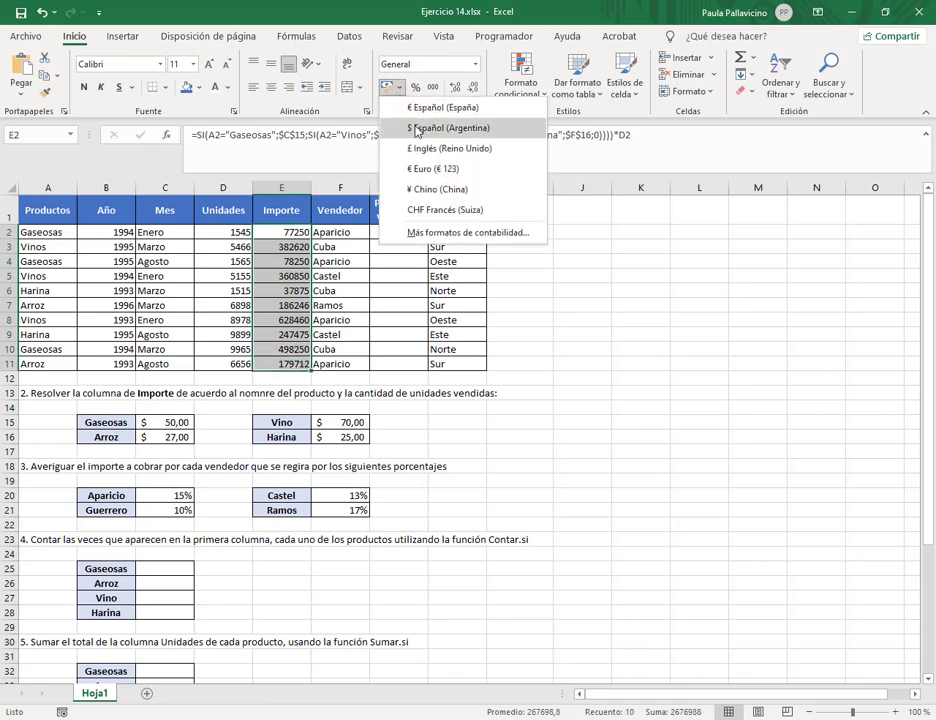
{"action": "left_click", "coordinate": [418, 130]}
Step: Start an SI formula in G2 that returns $C$20 when the seller in F2 equals $B$20
{"action": "left_click", "coordinate": [416, 234]}
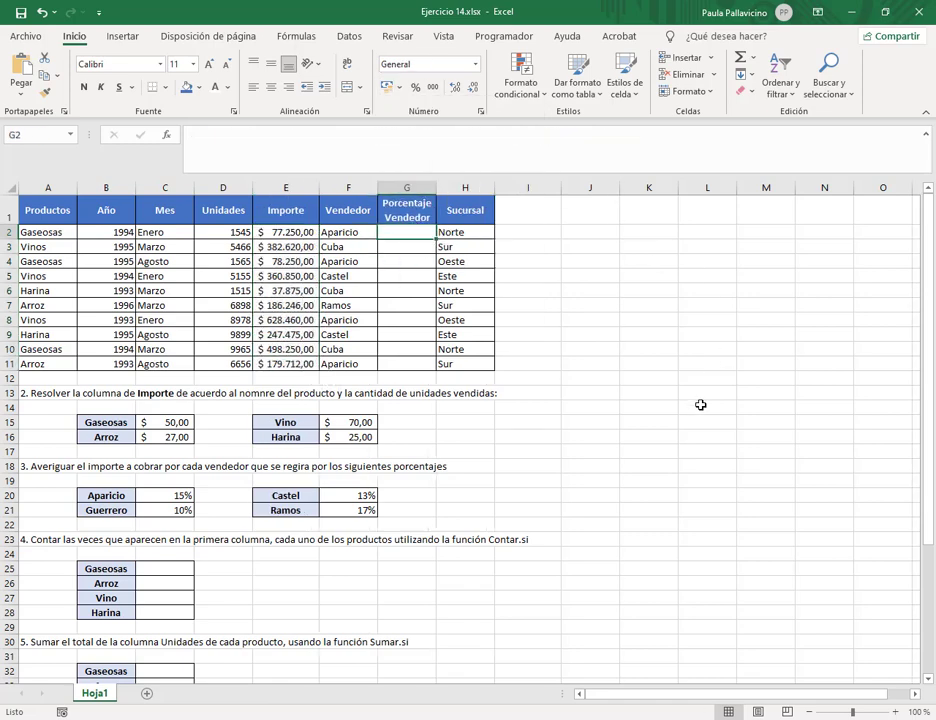
{"action": "left_click", "coordinate": [411, 150]}
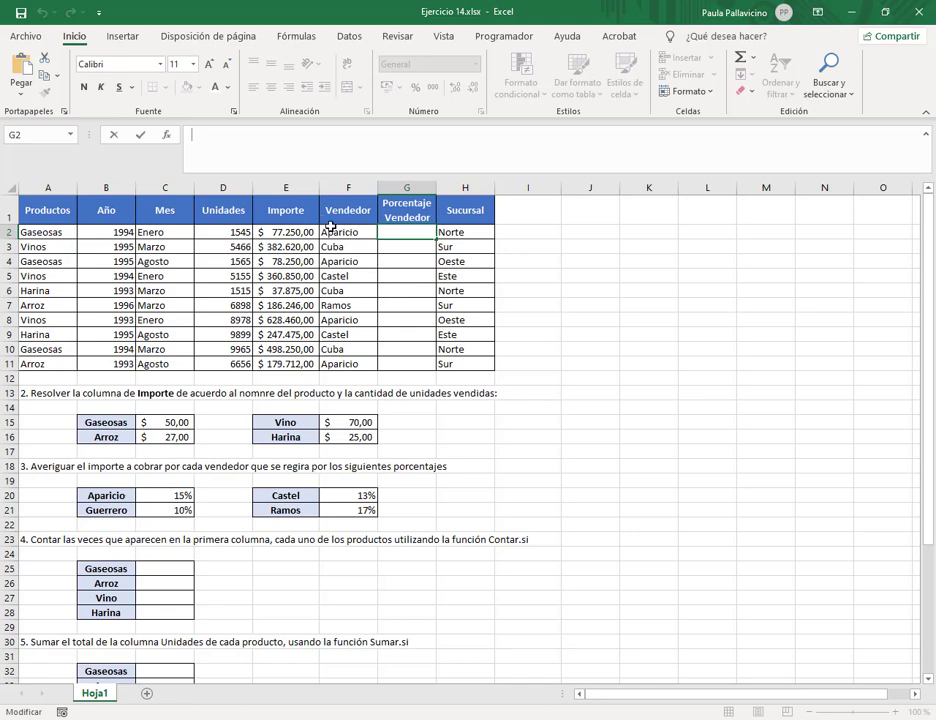
{"action": "type", "text": "=si("}
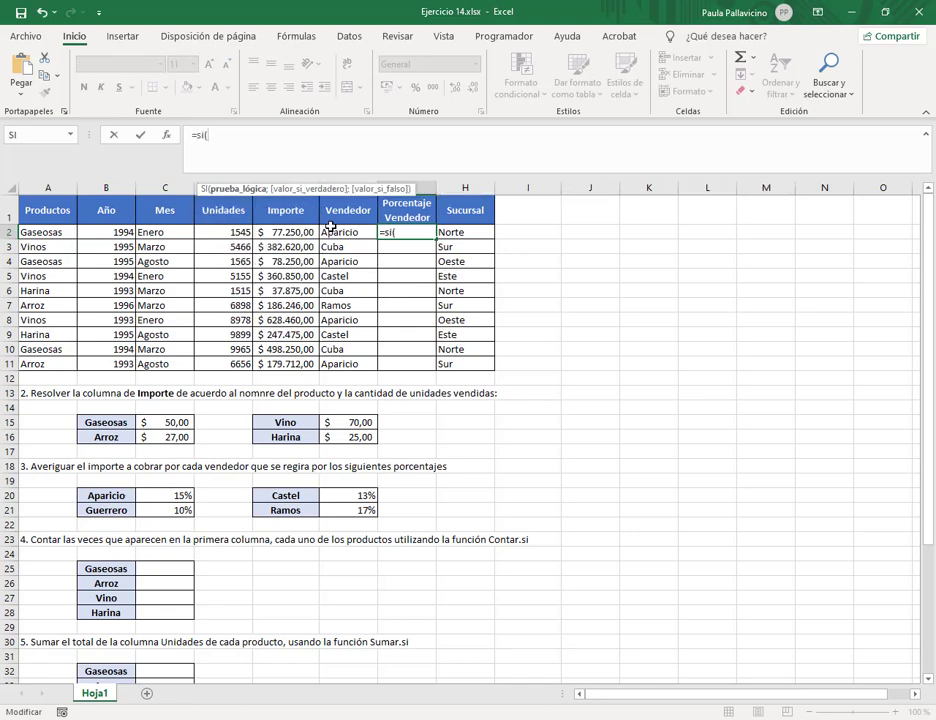
{"action": "left_click", "coordinate": [346, 231]}
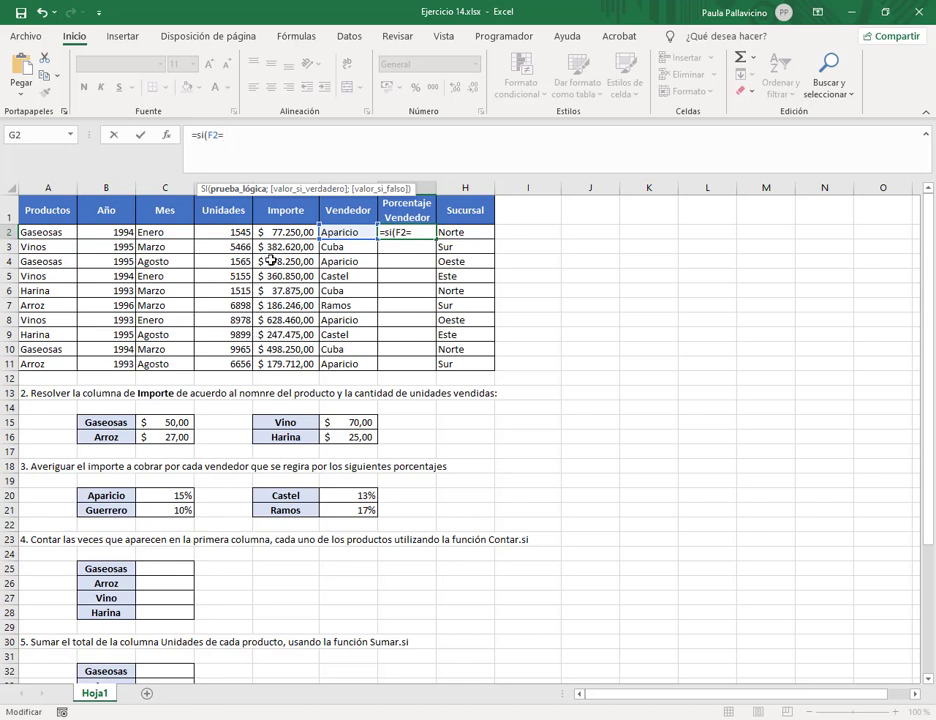
{"action": "left_click", "coordinate": [106, 495]}
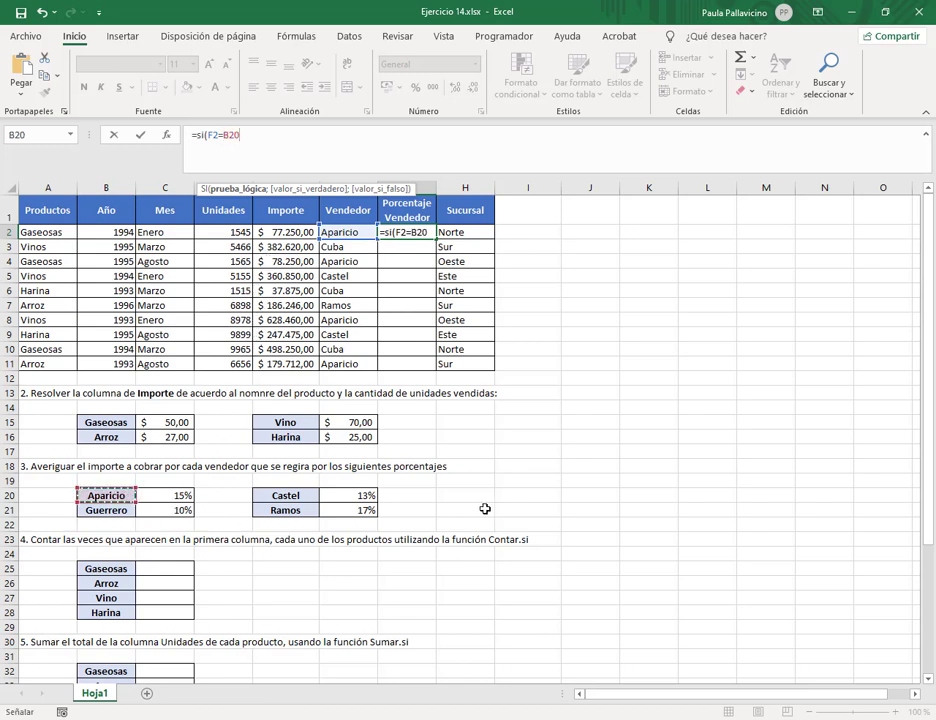
{"action": "key", "text": "F4"}
{"action": "type", "text": ";"}
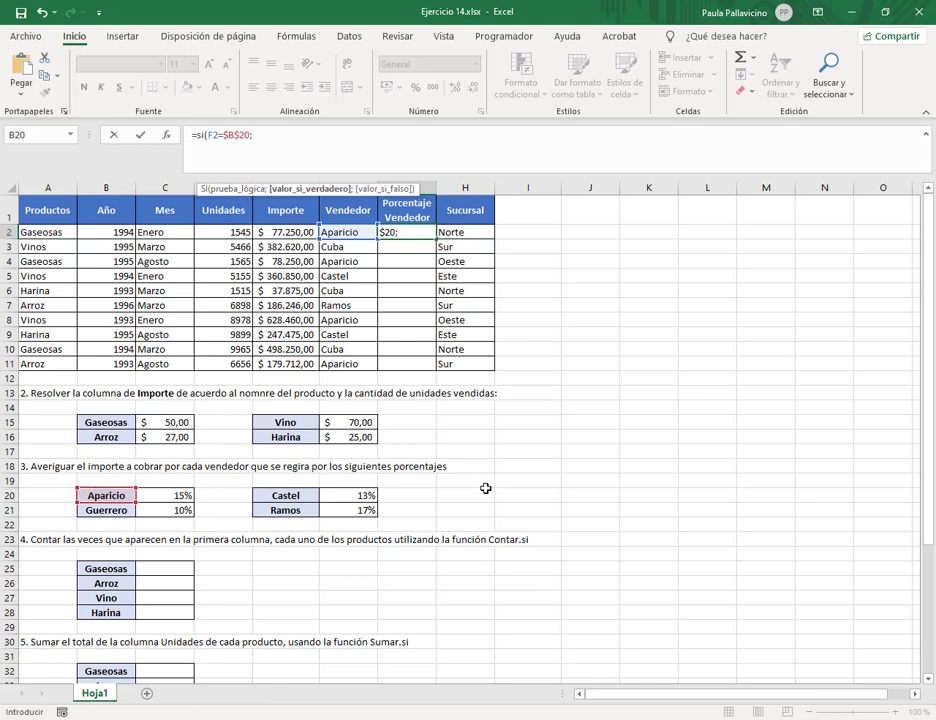
{"action": "left_click", "coordinate": [180, 494]}
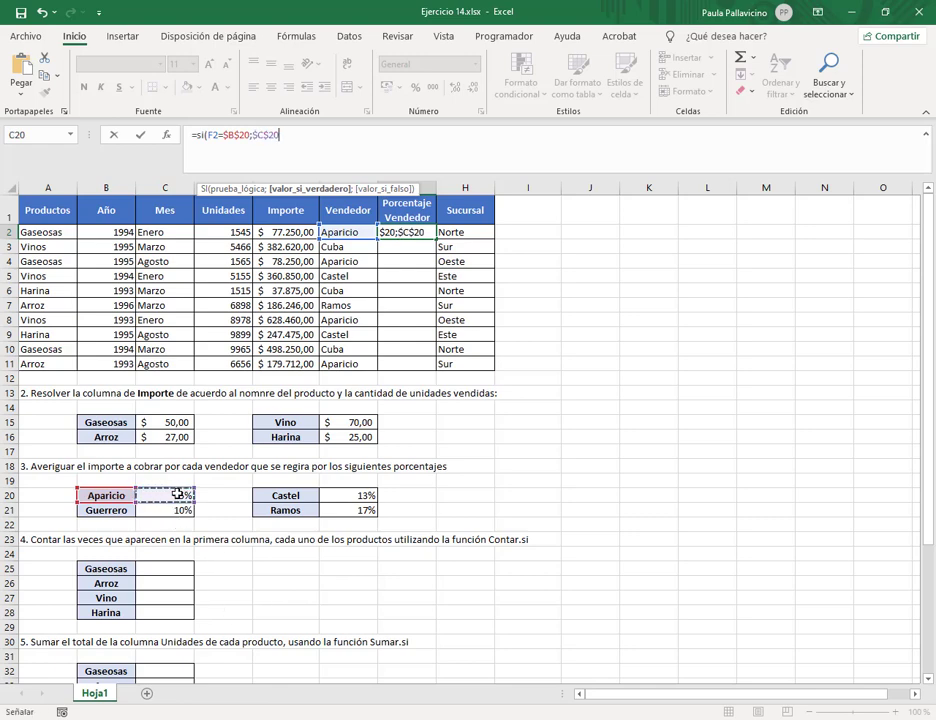
{"action": "key", "text": "F4"}
Step: Add a second nested SI to the G2 formula that returns $F$20 when F2 equals $E$20
{"action": "type", "text": ";si("}
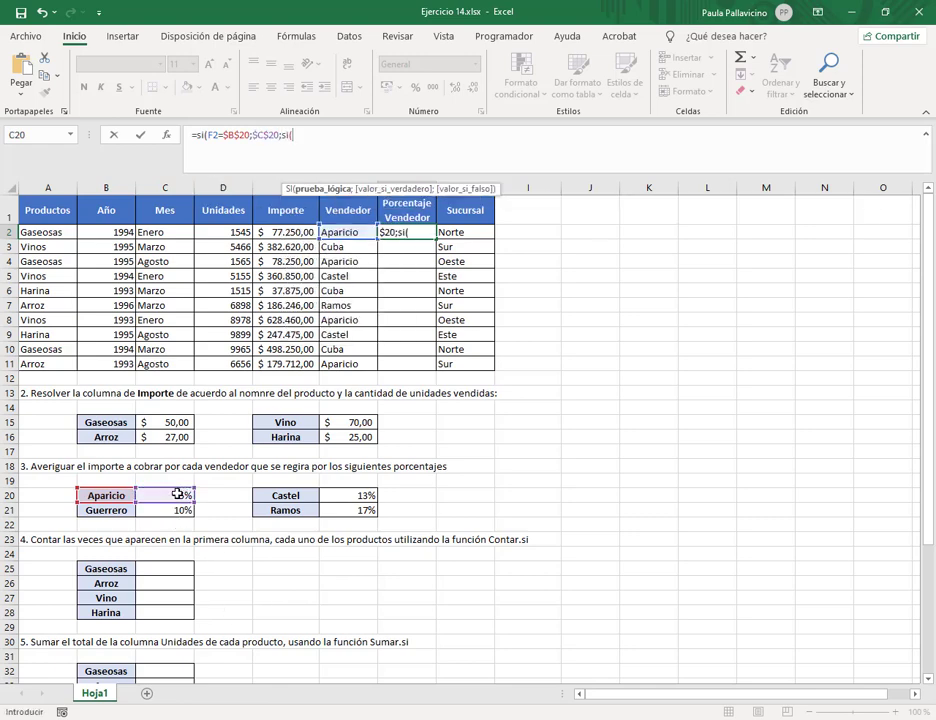
{"action": "left_click", "coordinate": [352, 232]}
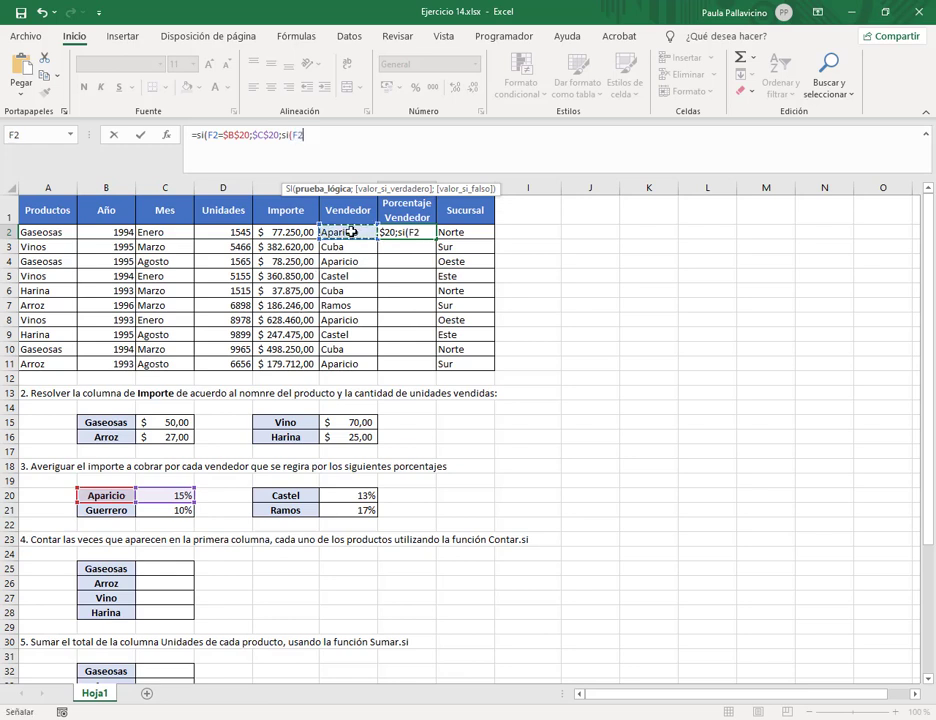
{"action": "type", "text": "="}
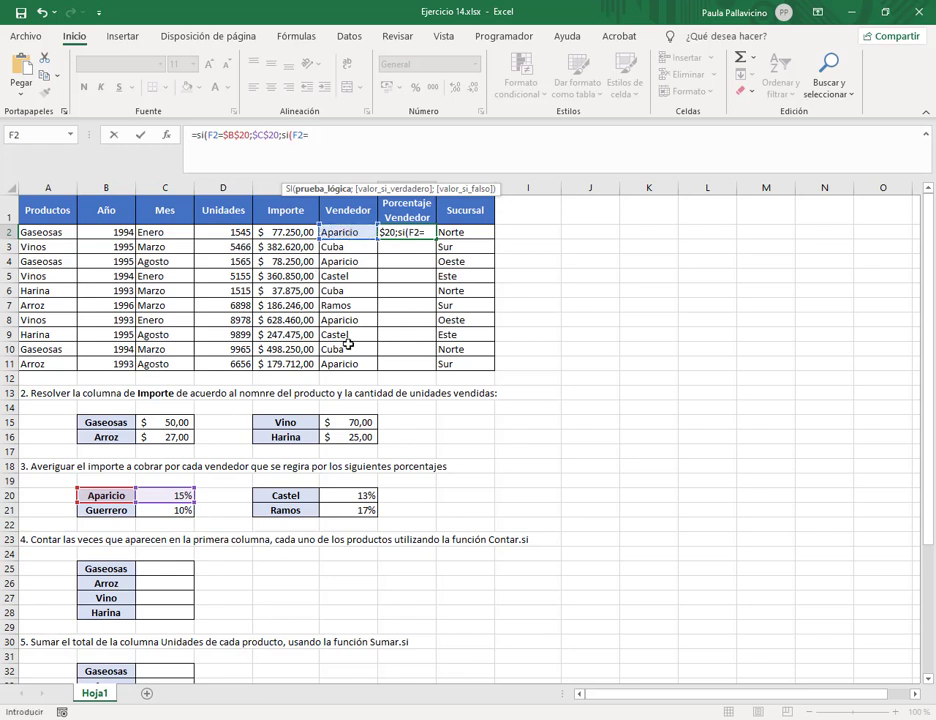
{"action": "left_click", "coordinate": [258, 494]}
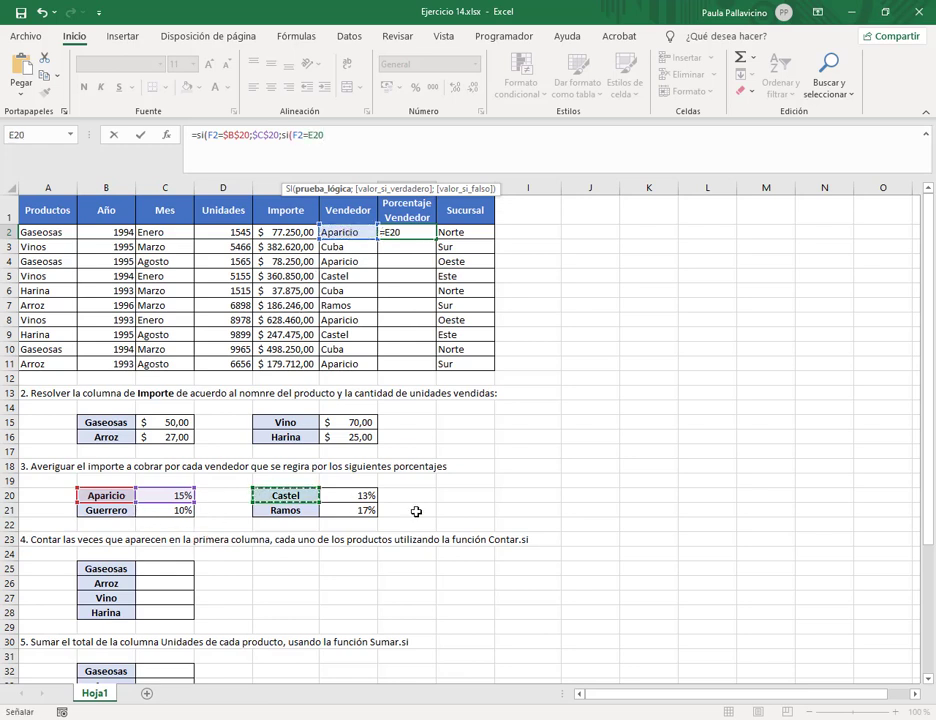
{"action": "key", "text": "F4"}
{"action": "type", "text": ";"}
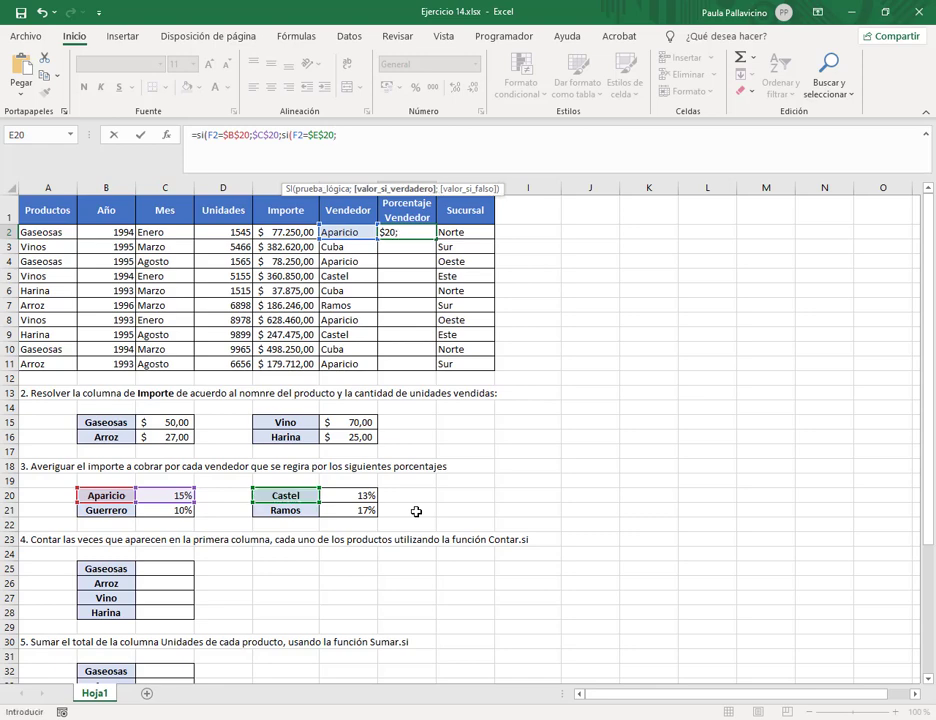
{"action": "left_click", "coordinate": [372, 496]}
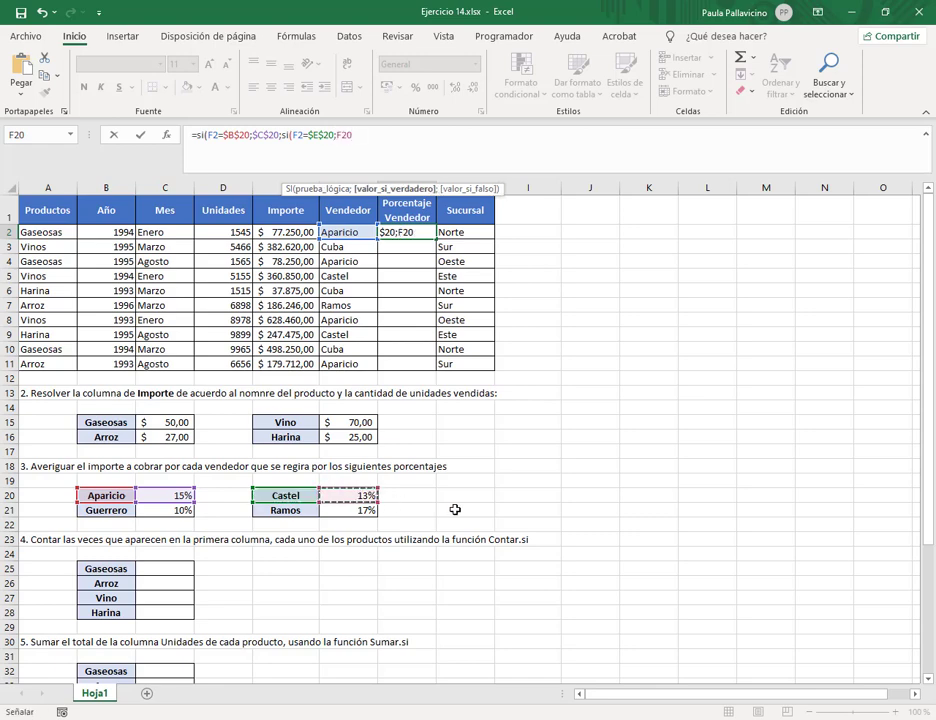
{"action": "key", "text": "F4"}
Step: Add a third nested SI to the G2 formula that returns $C$21 when F2 equals $B$21
{"action": "type", "text": ";si("}
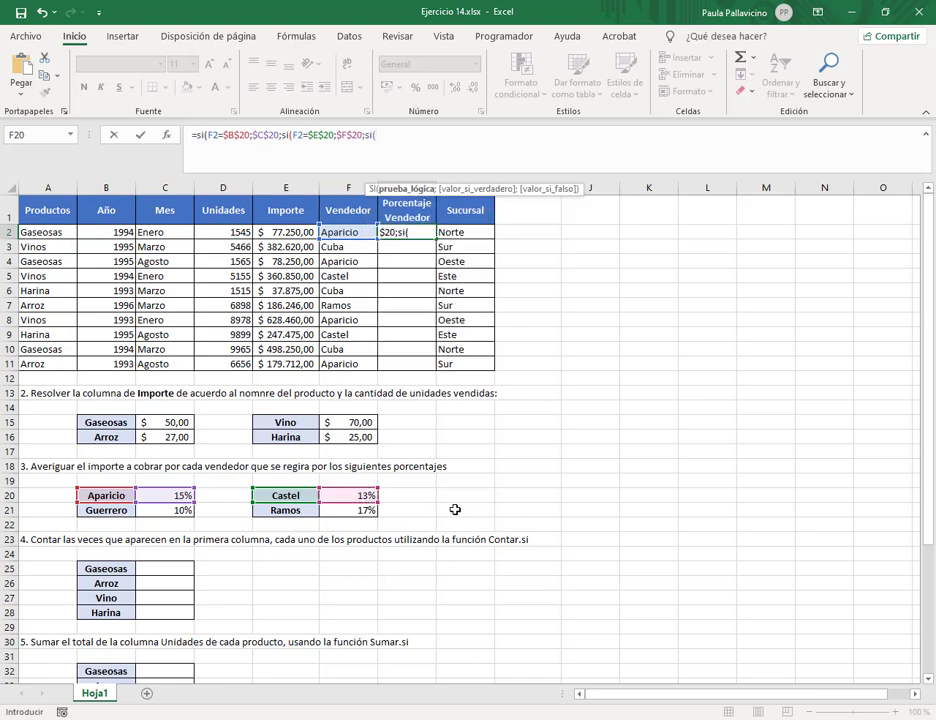
{"action": "left_click", "coordinate": [359, 232]}
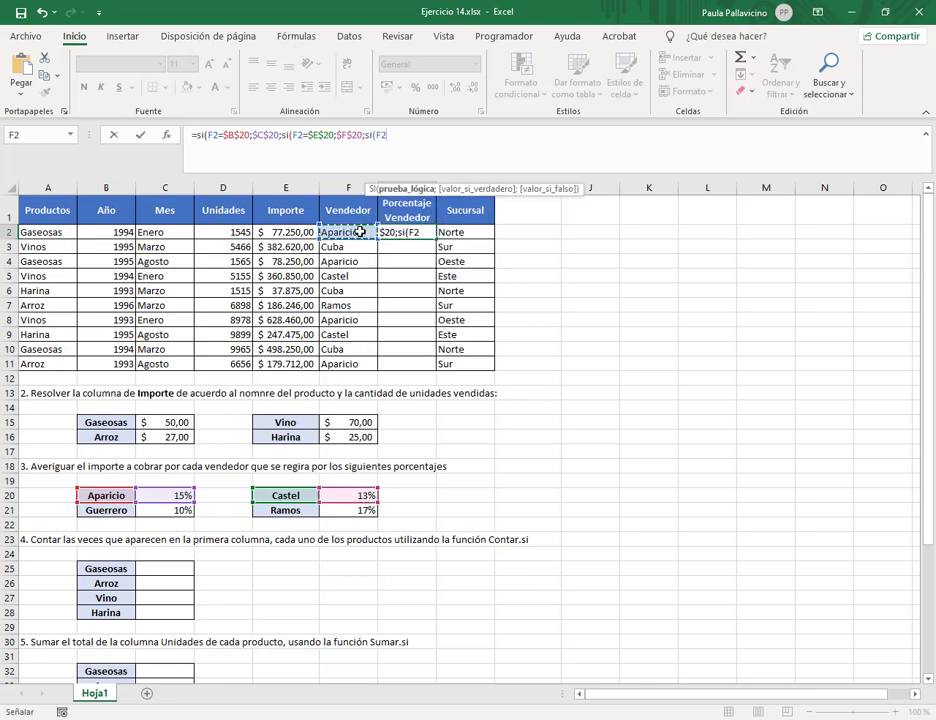
{"action": "type", "text": "="}
{"action": "left_click", "coordinate": [129, 508]}
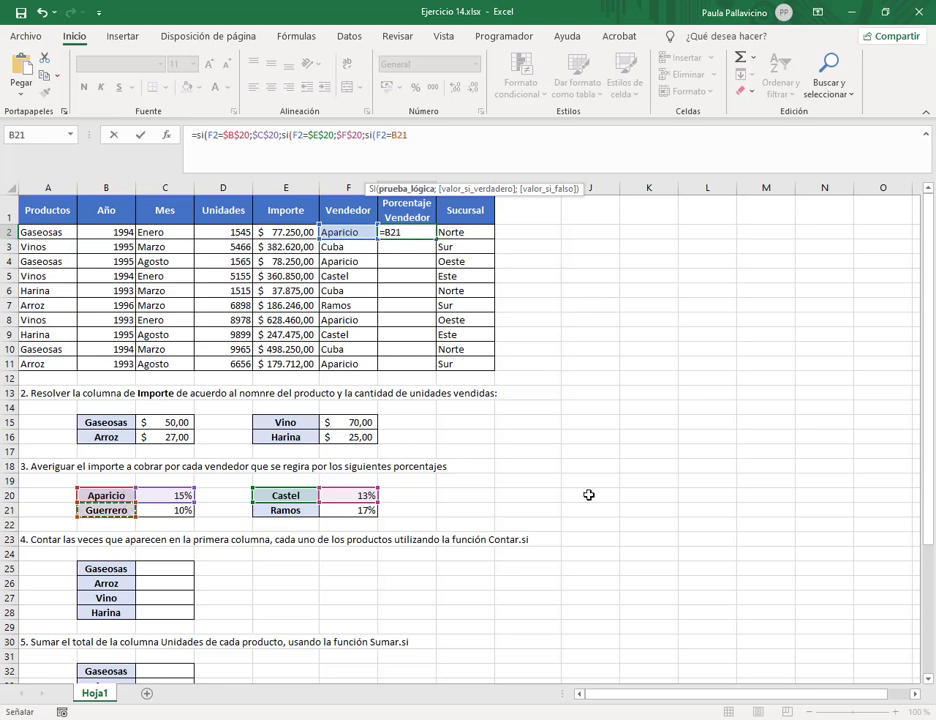
{"action": "key", "text": "F4"}
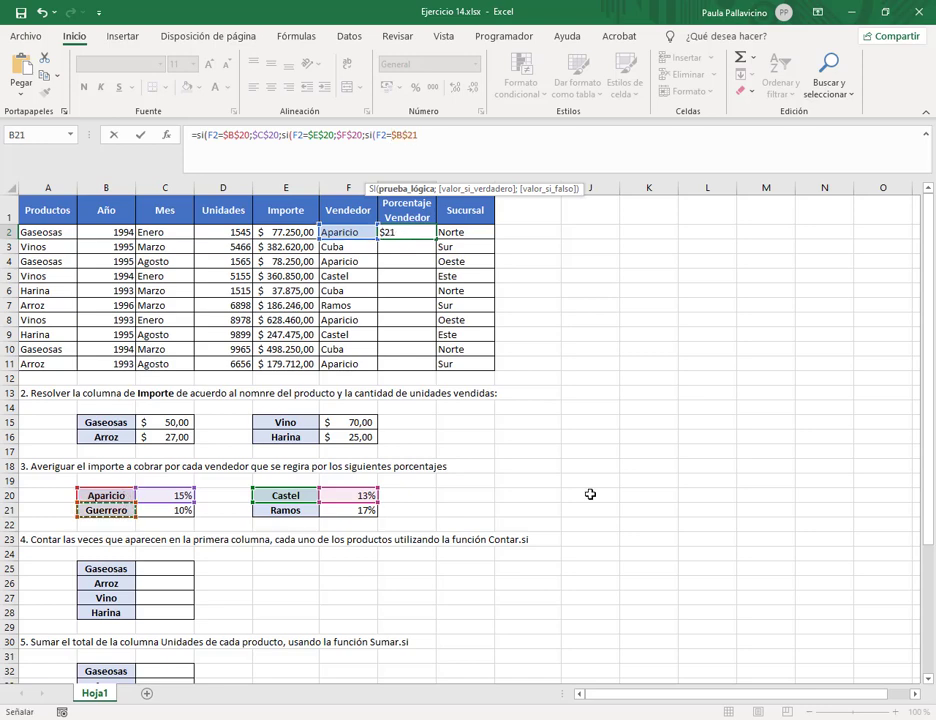
{"action": "type", "text": ";"}
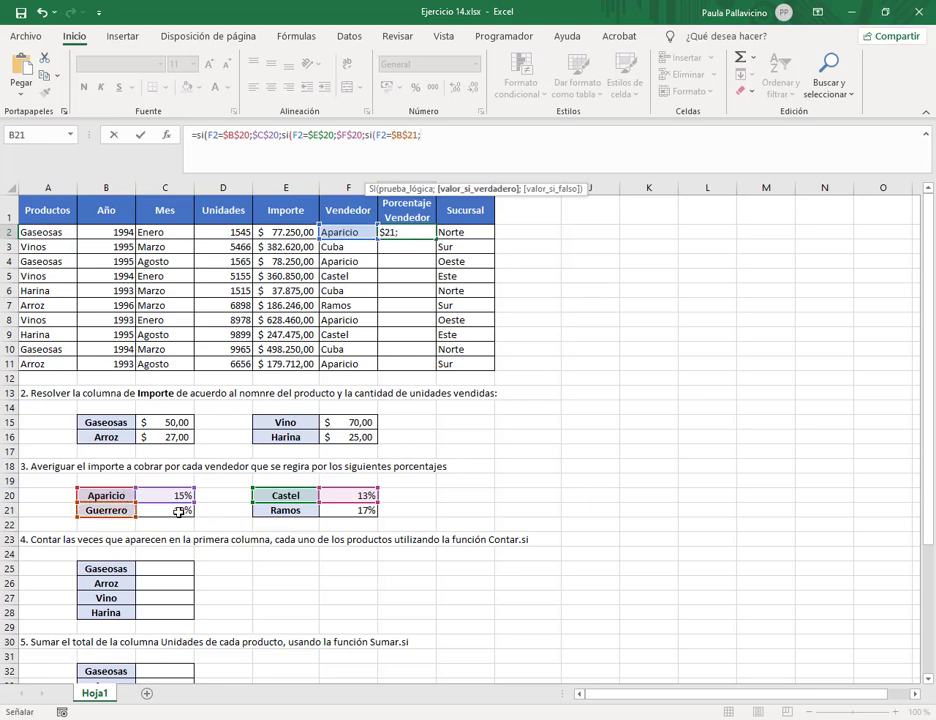
{"action": "left_click", "coordinate": [170, 510]}
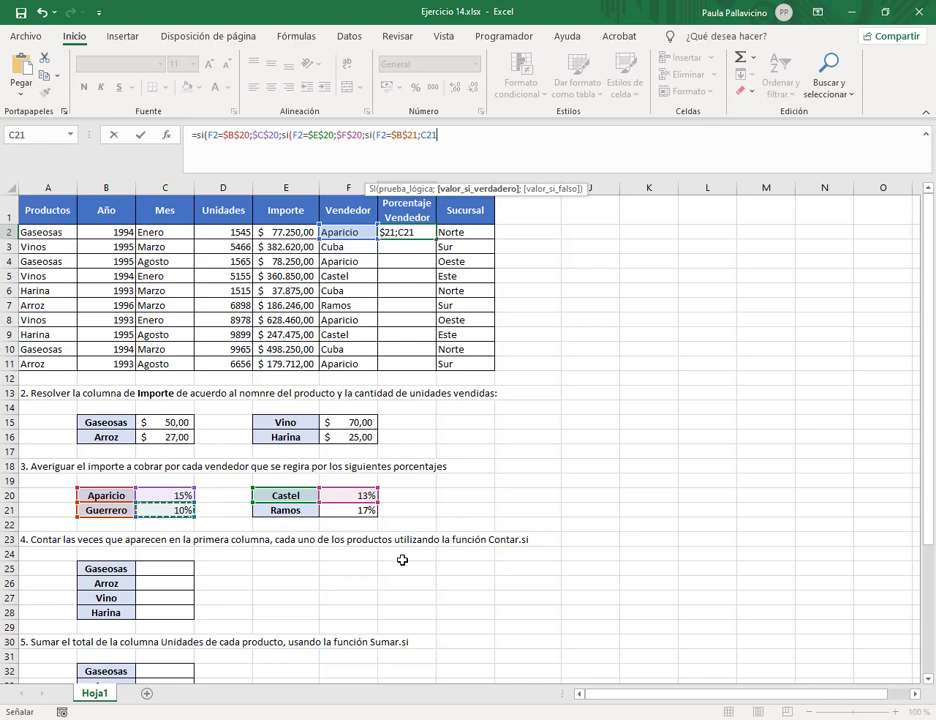
{"action": "key", "text": "F4"}
Step: Add a fourth nested SI to the G2 formula that returns $F$21 when F2 equals $E$21
{"action": "type", "text": ";si"}
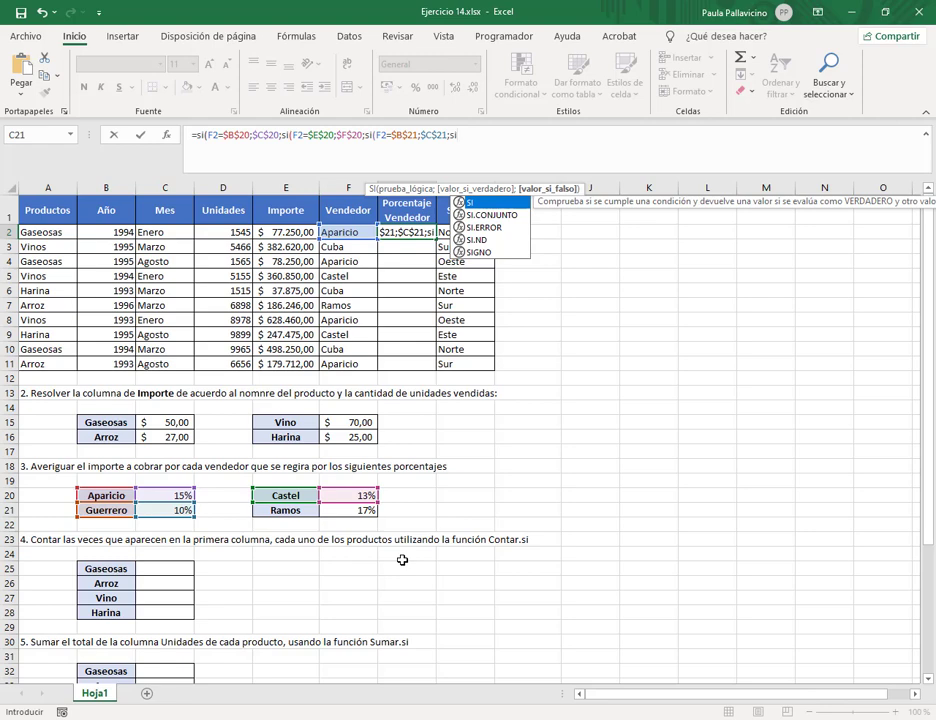
{"action": "type", "text": "("}
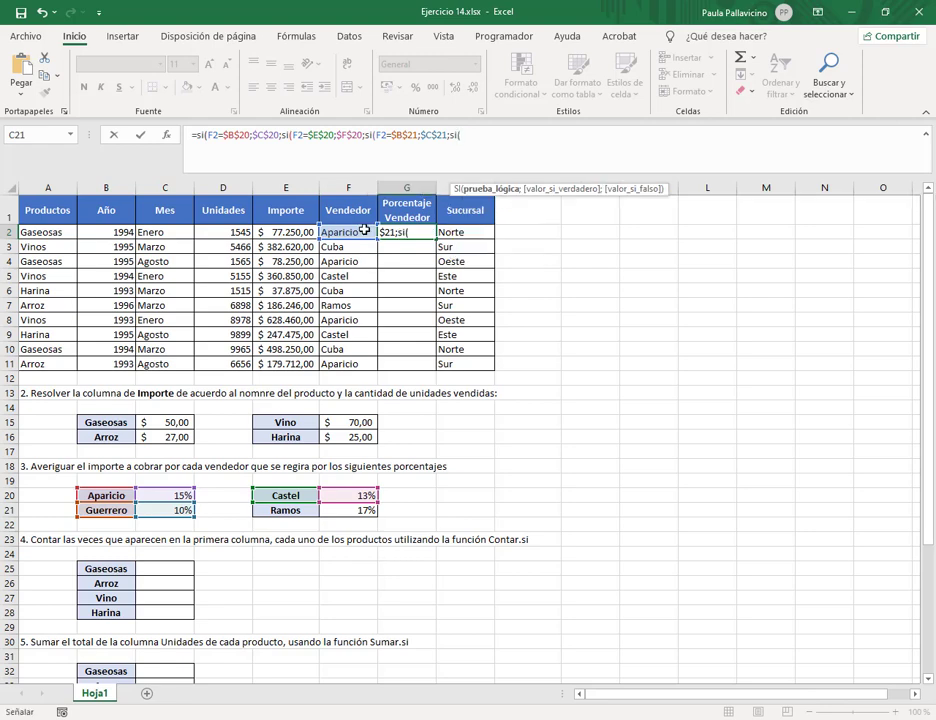
{"action": "left_click", "coordinate": [362, 231]}
{"action": "type", "text": "="}
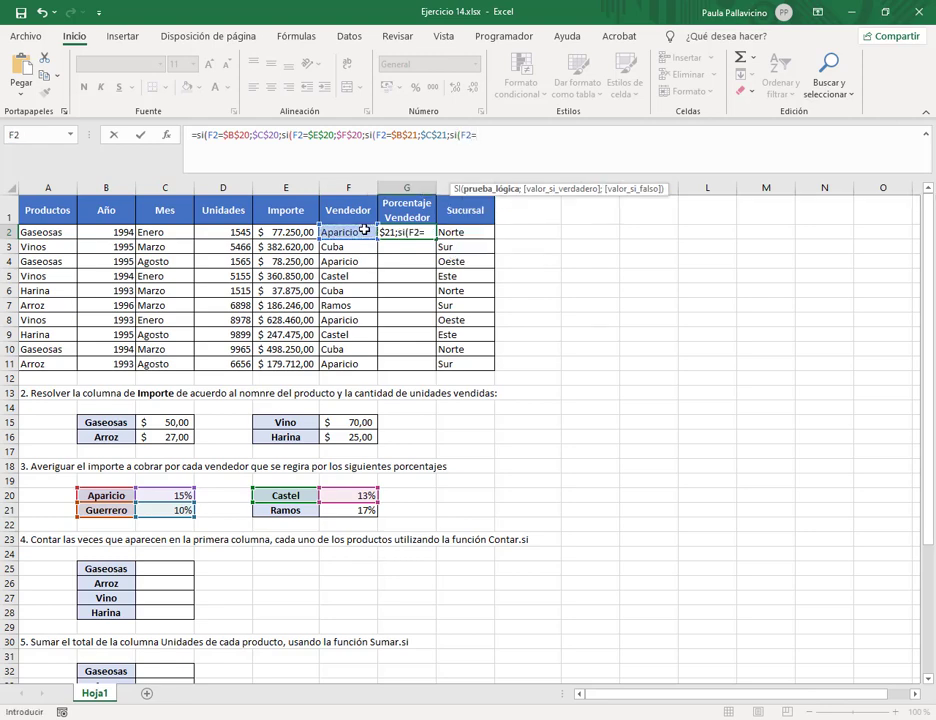
{"action": "left_click", "coordinate": [290, 511]}
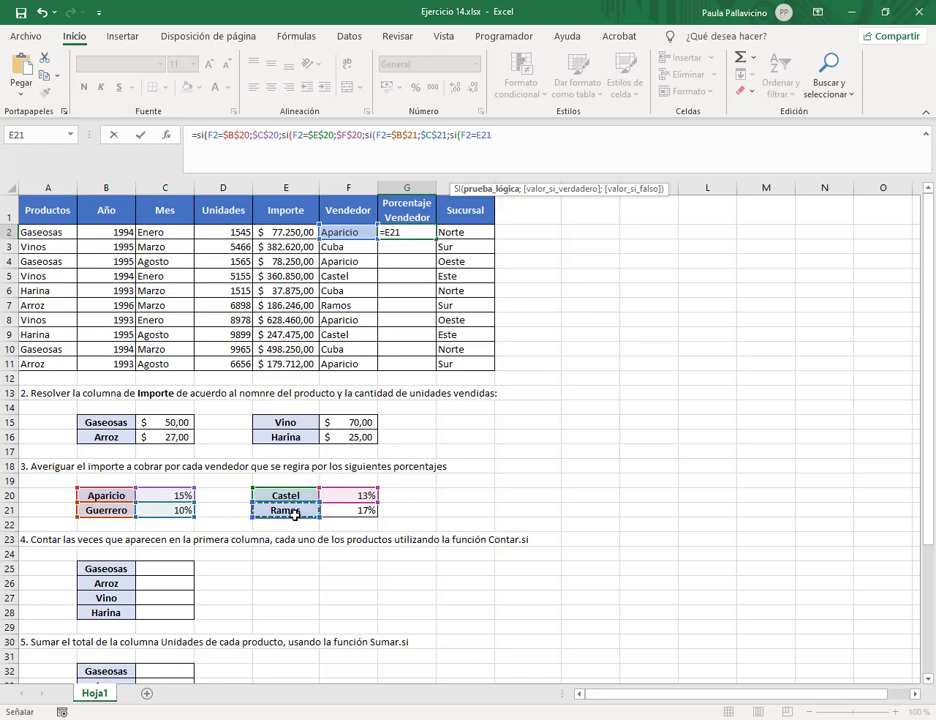
{"action": "key", "text": "F4"}
{"action": "type", "text": ";"}
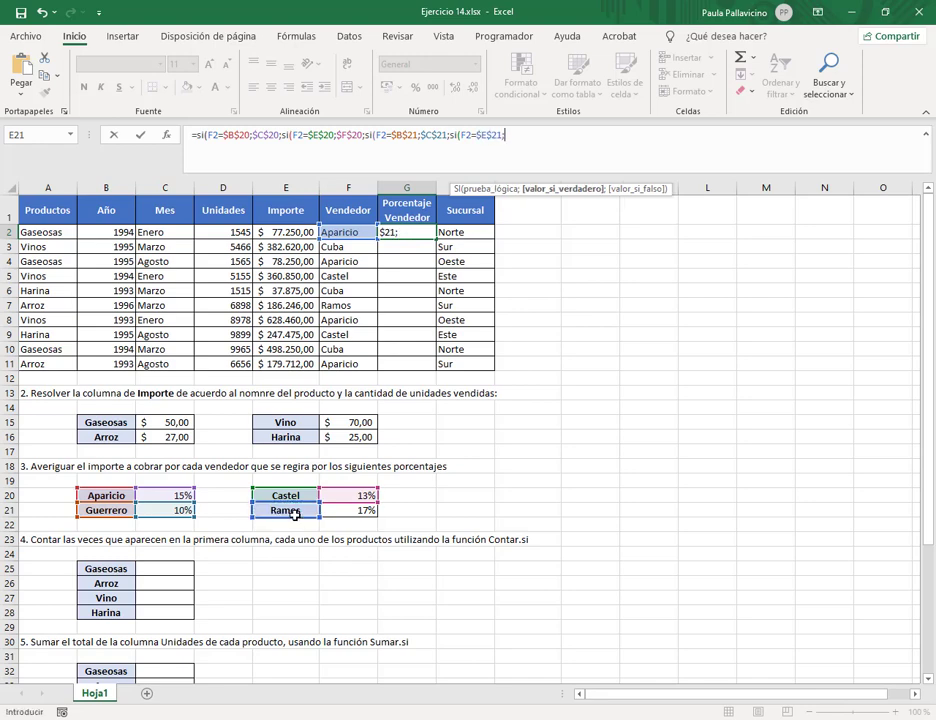
{"action": "left_click", "coordinate": [330, 511]}
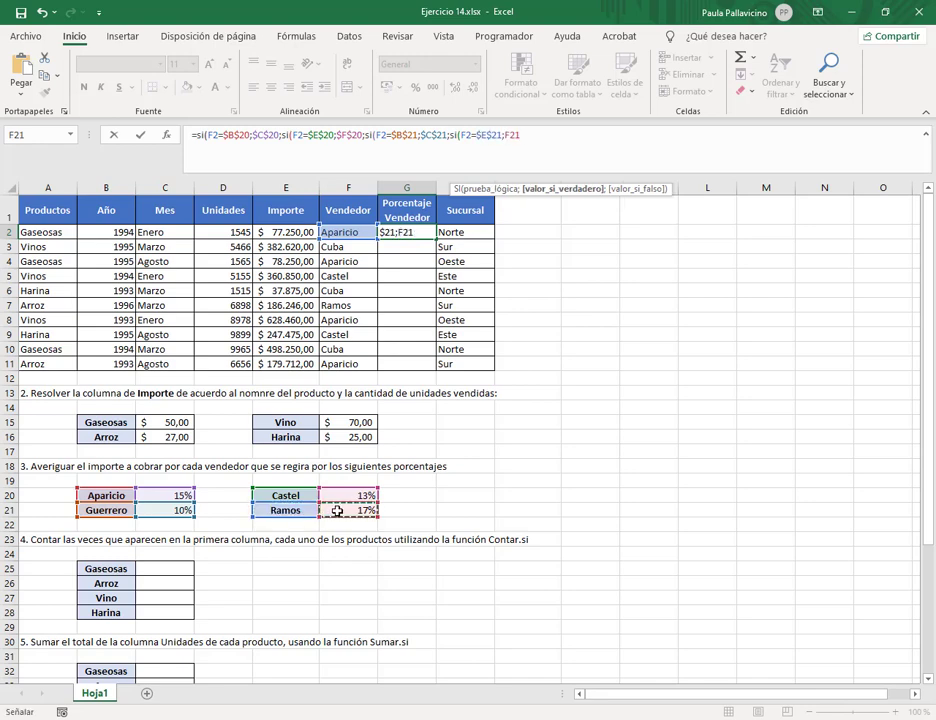
{"action": "key", "text": "F4"}
Step: Close all four SI functions in G2, multiply the result by the Importe in E2, and enter the formula
{"action": "type", "text": ")"}
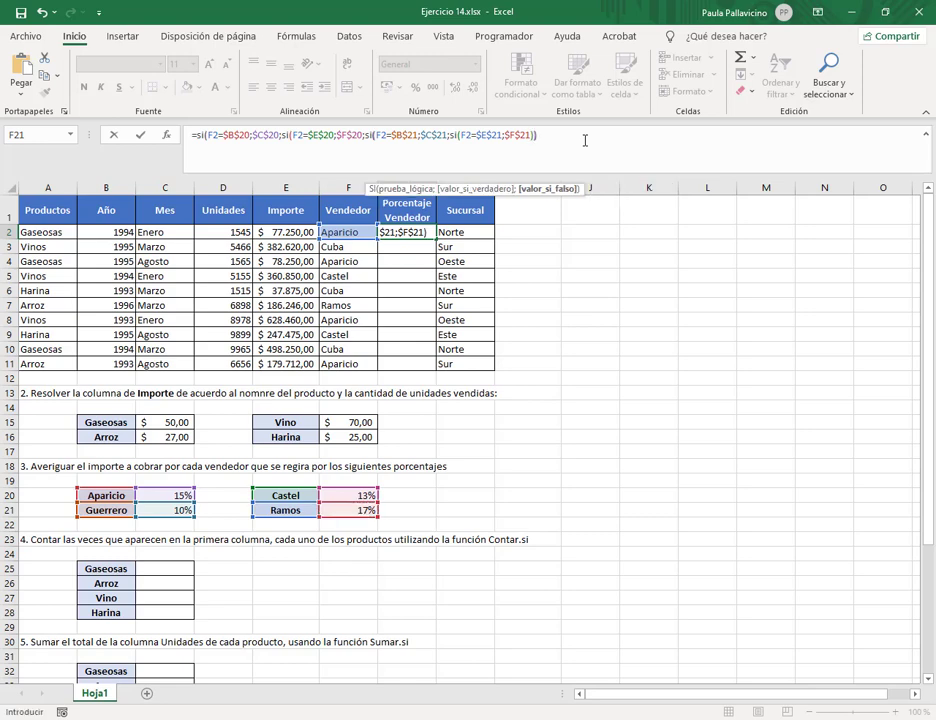
{"action": "type", "text": ")))*"}
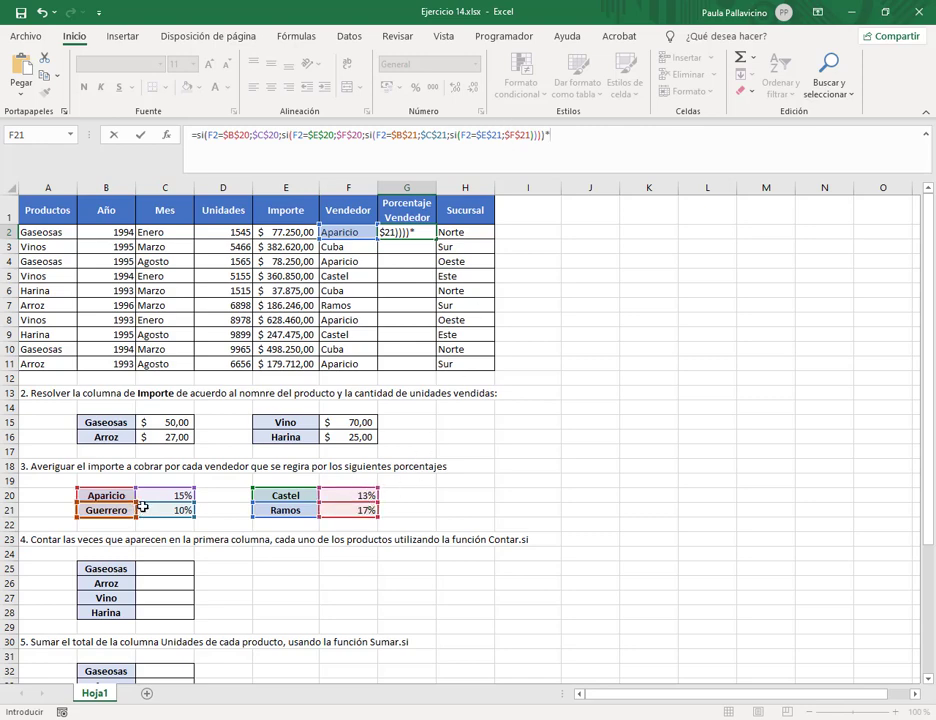
{"action": "left_click", "coordinate": [563, 142]}
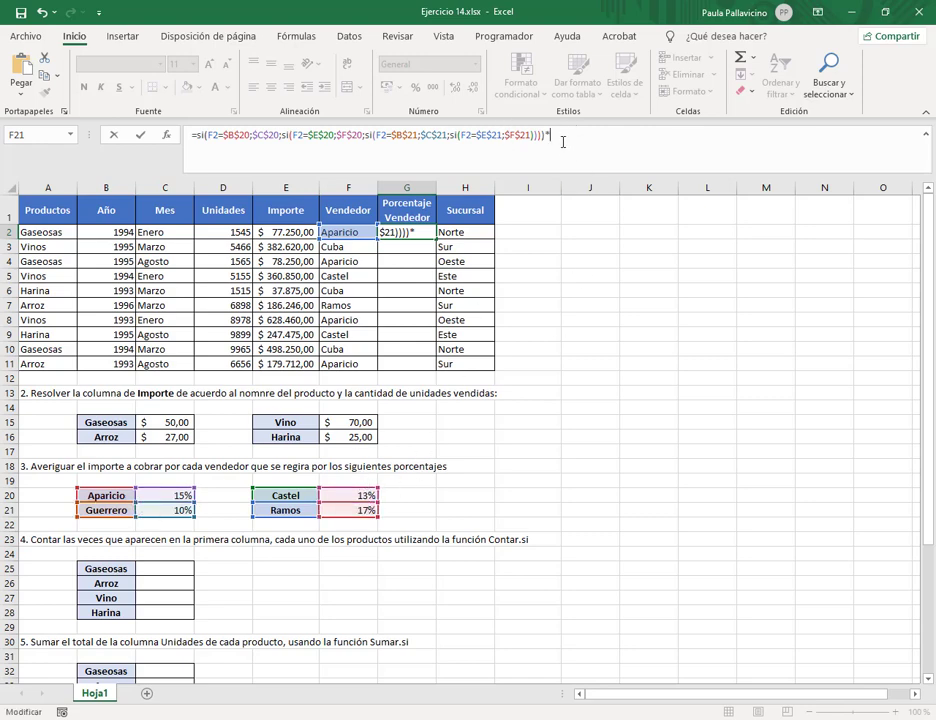
{"action": "left_click", "coordinate": [292, 232]}
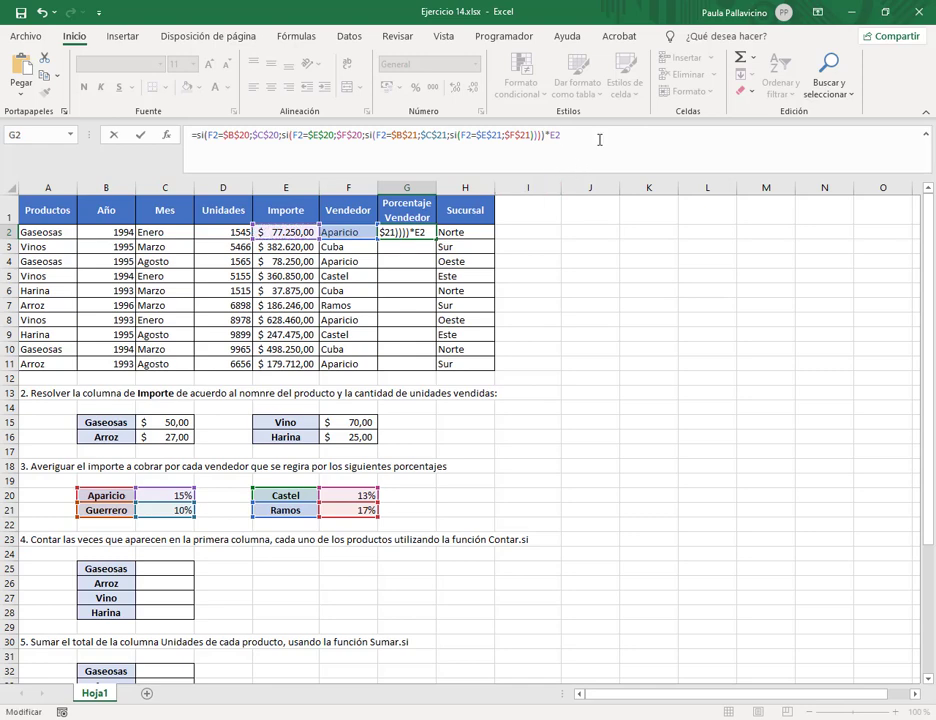
{"action": "key", "text": "Return"}
Step: Fill the Porcentaje Vendedor formula from G2 down through G11
{"action": "left_click", "coordinate": [436, 230]}
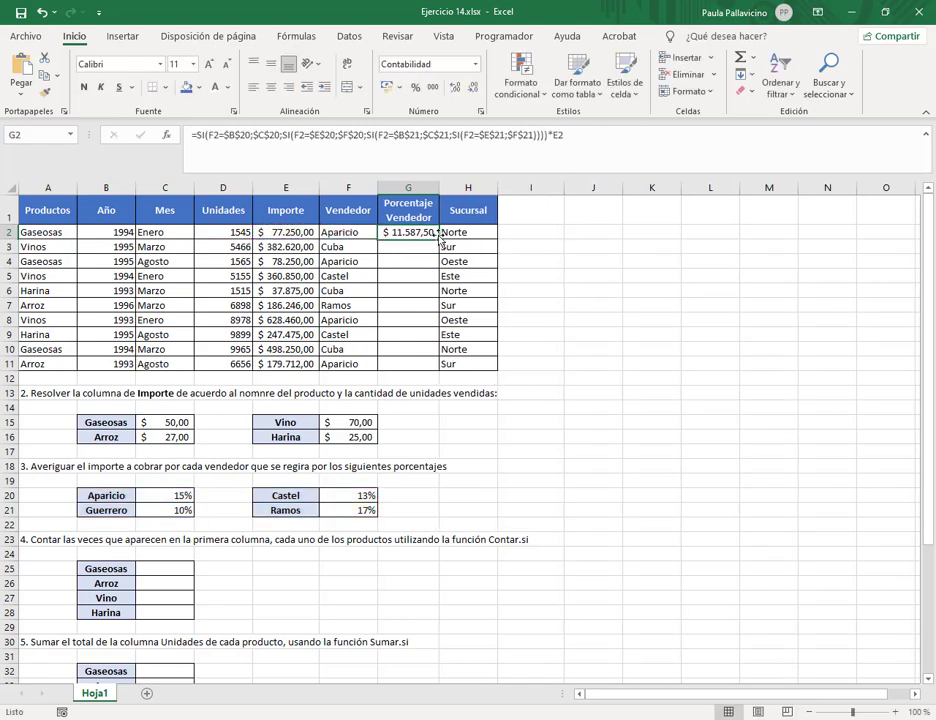
{"action": "left_click_drag", "start_coordinate": [438, 239], "coordinate": [441, 372]}
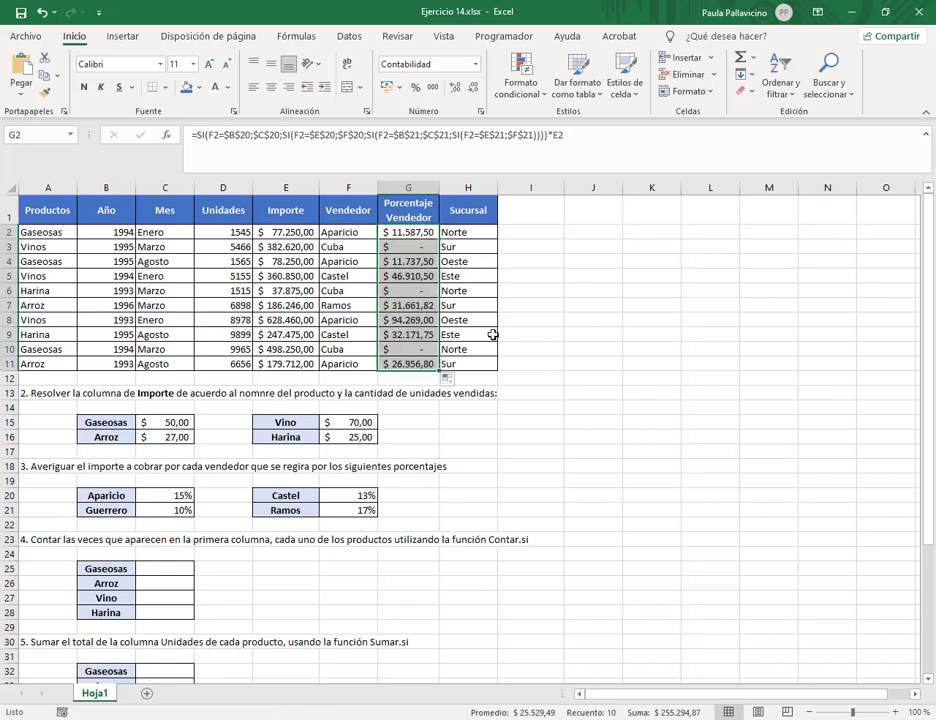
{"action": "left_click", "coordinate": [365, 248]}
Step: Add the missing seller to the percentage table, with the seller's surname in H20 and 20% in I20
{"action": "left_click", "coordinate": [430, 497]}
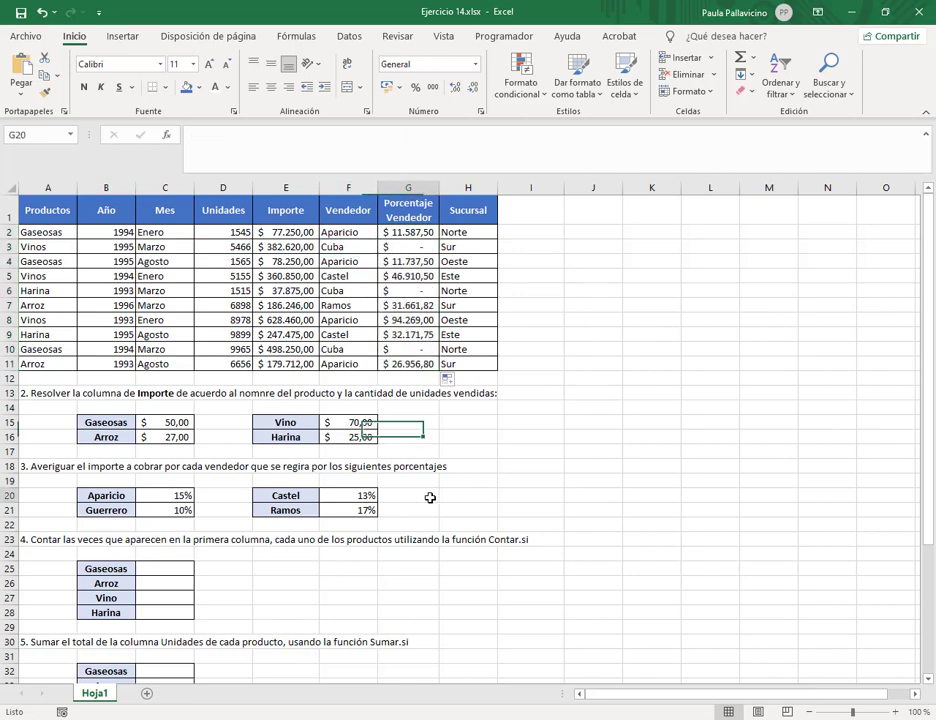
{"action": "left_click", "coordinate": [475, 493]}
{"action": "type", "text": "Cuba"}
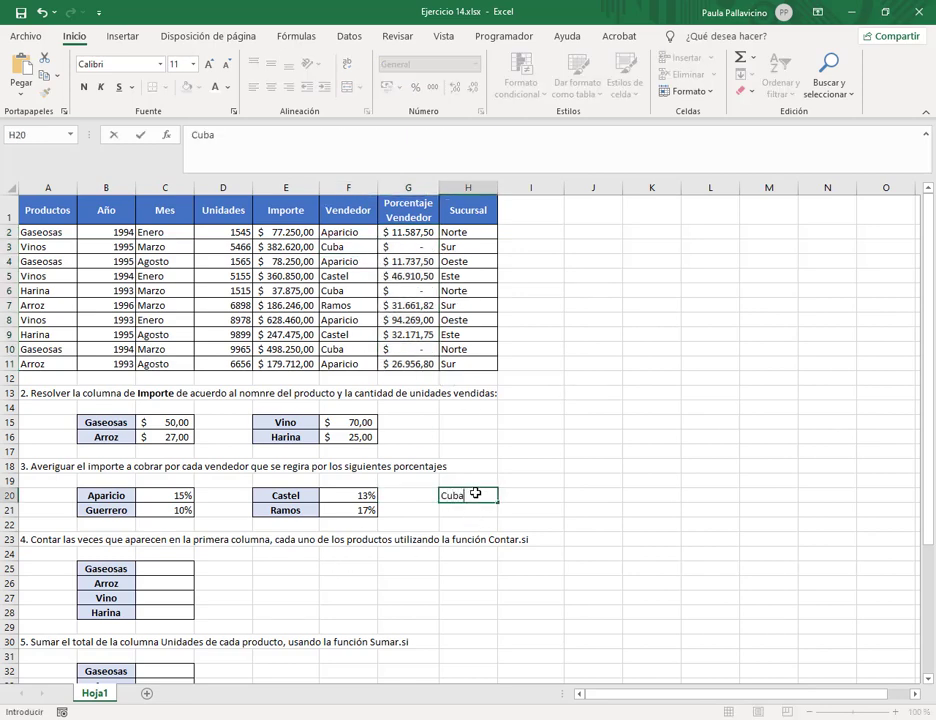
{"action": "key", "text": "Tab"}
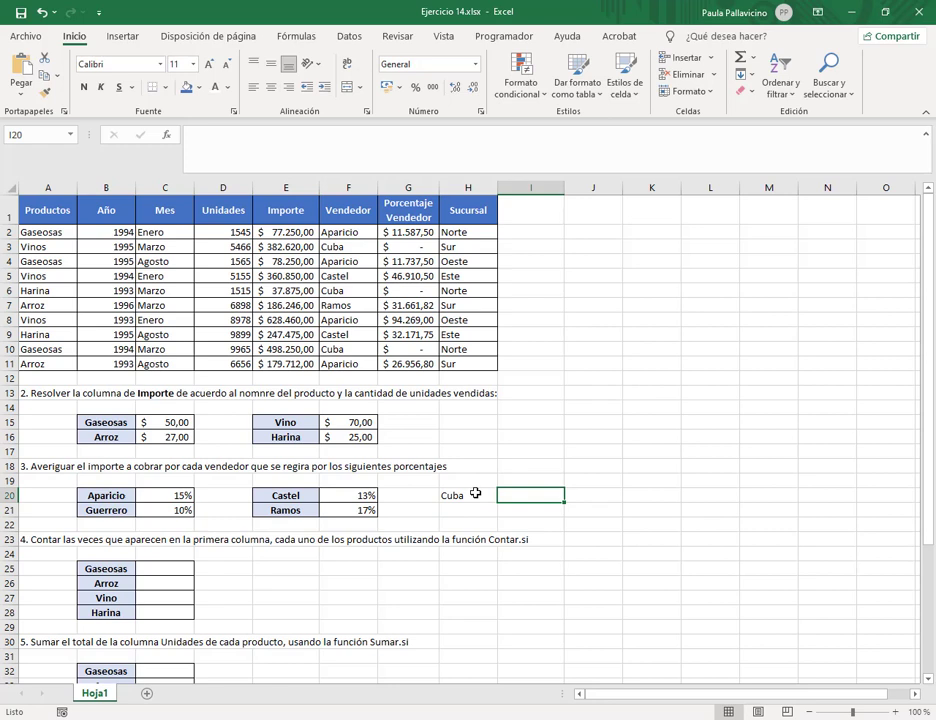
{"action": "type", "text": "20"}
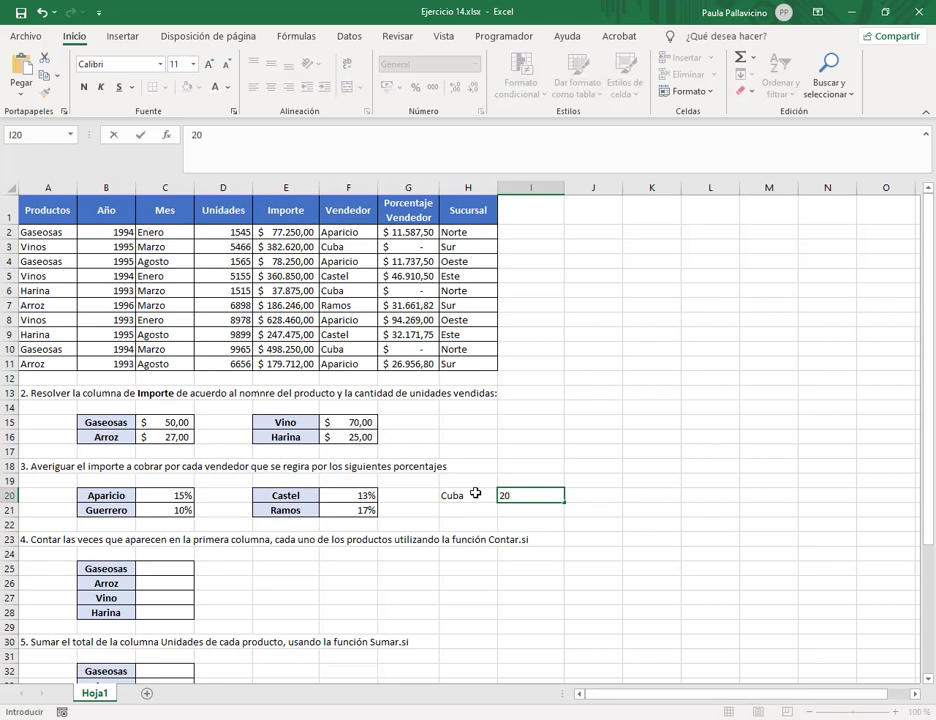
{"action": "key", "text": "Return"}
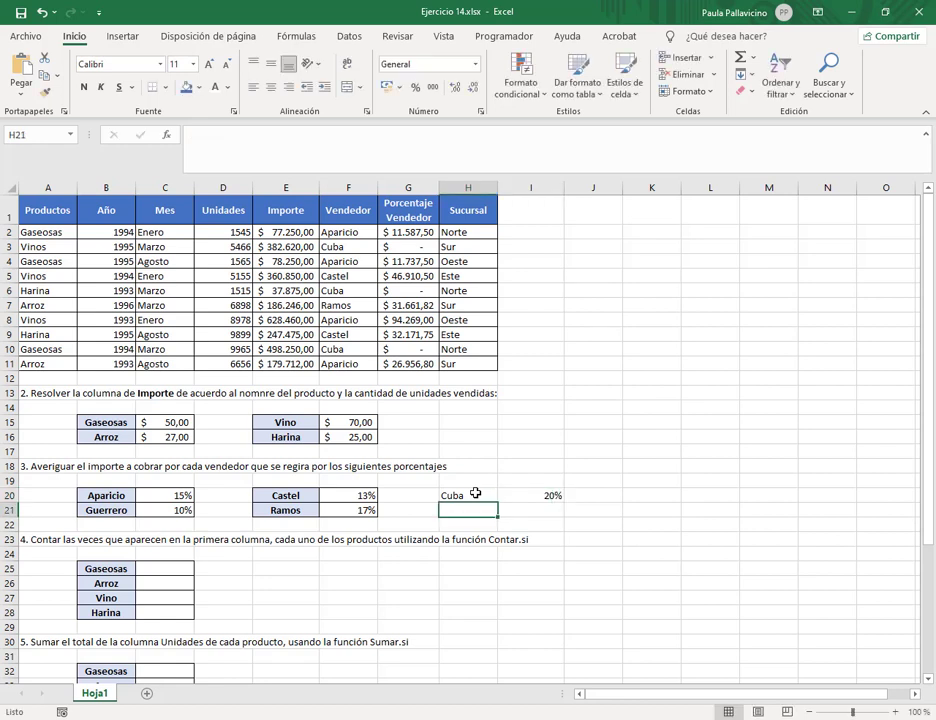
Step: Copy the label formatting from E20 to H20 and apply all borders to the percentage in I20
{"action": "left_click_drag", "start_coordinate": [476, 493], "coordinate": [530, 495]}
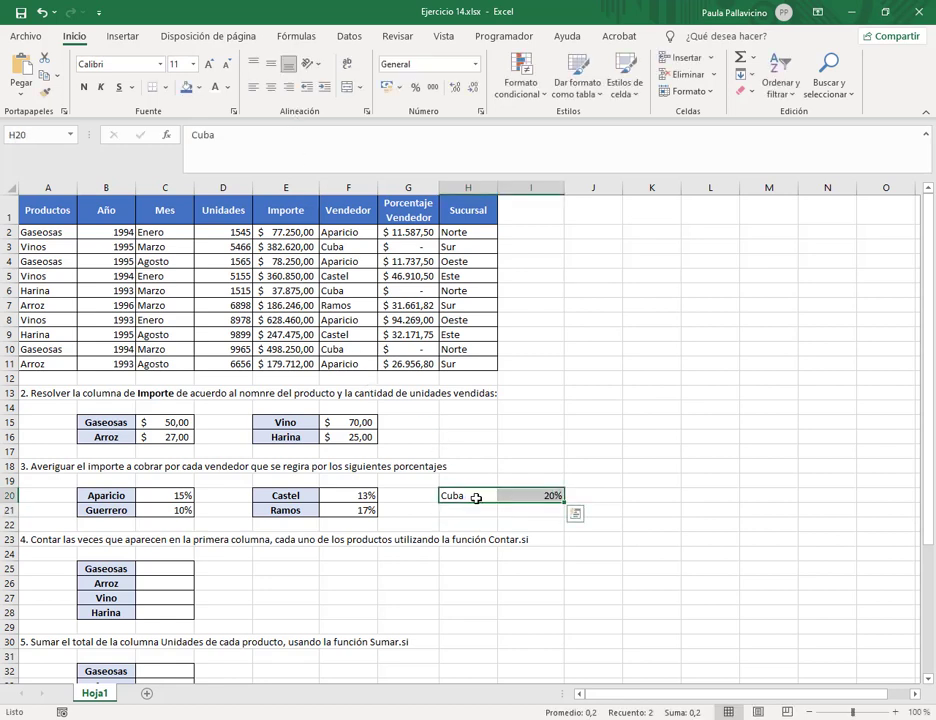
{"action": "left_click", "coordinate": [285, 495]}
{"action": "left_click", "coordinate": [45, 91]}
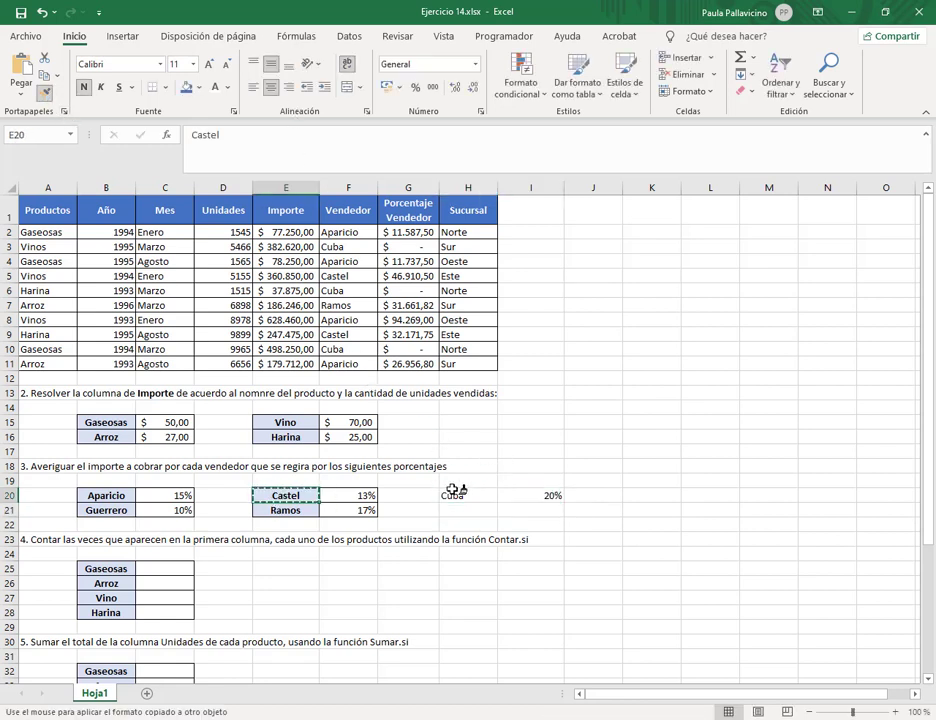
{"action": "left_click", "coordinate": [453, 490]}
{"action": "left_click", "coordinate": [549, 495]}
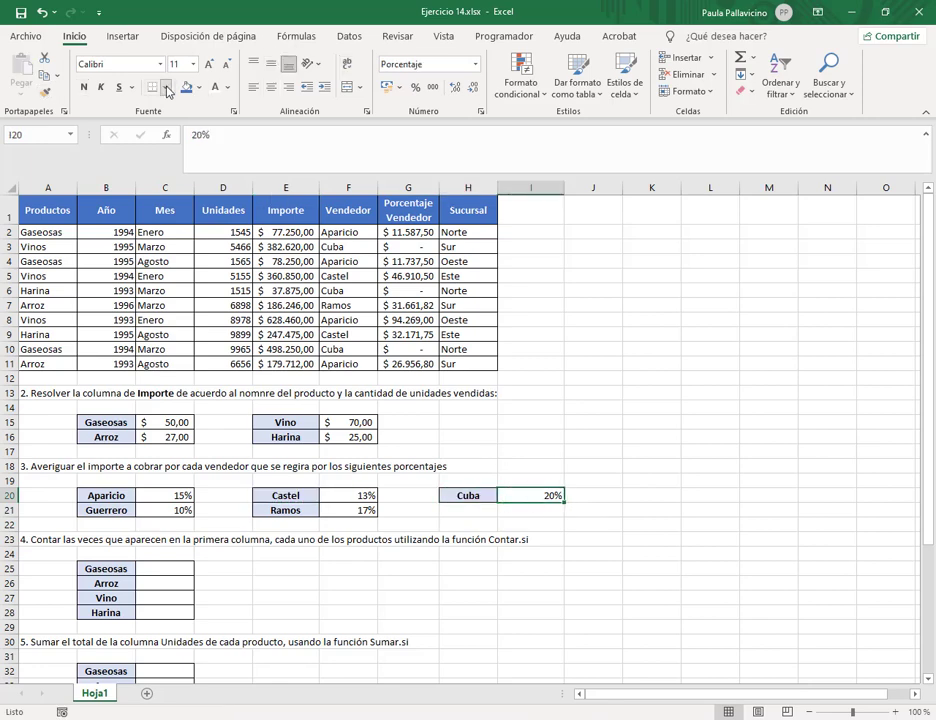
{"action": "left_click", "coordinate": [168, 91]}
{"action": "left_click", "coordinate": [184, 232]}
{"action": "left_click", "coordinate": [641, 515]}
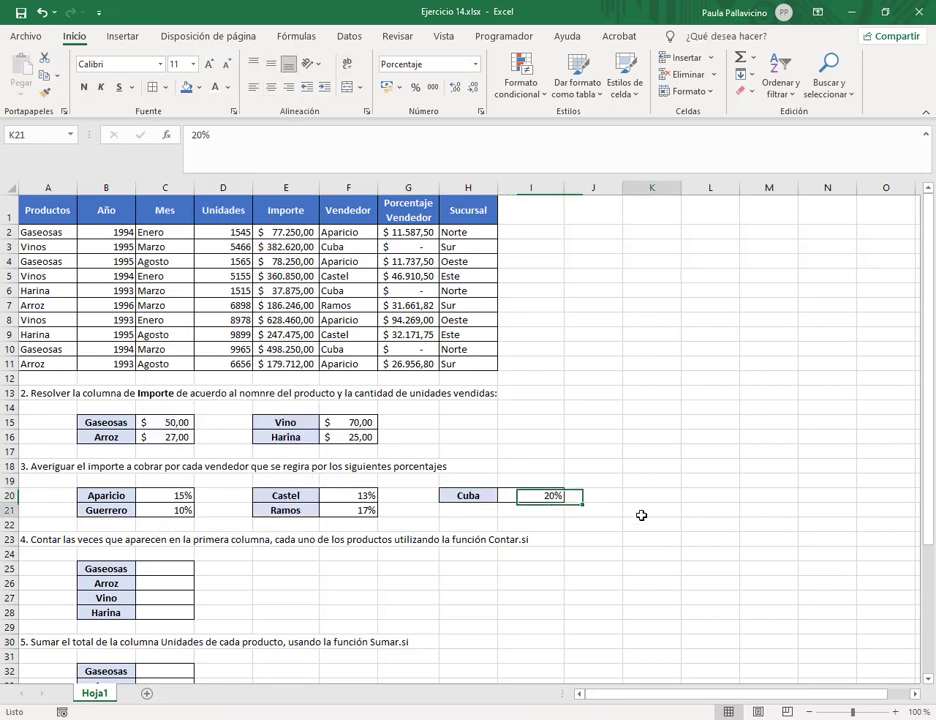
Step: Clear the Porcentaje Vendedor formulas from G3 through G11, keeping the one in G2
{"action": "left_click", "coordinate": [428, 232]}
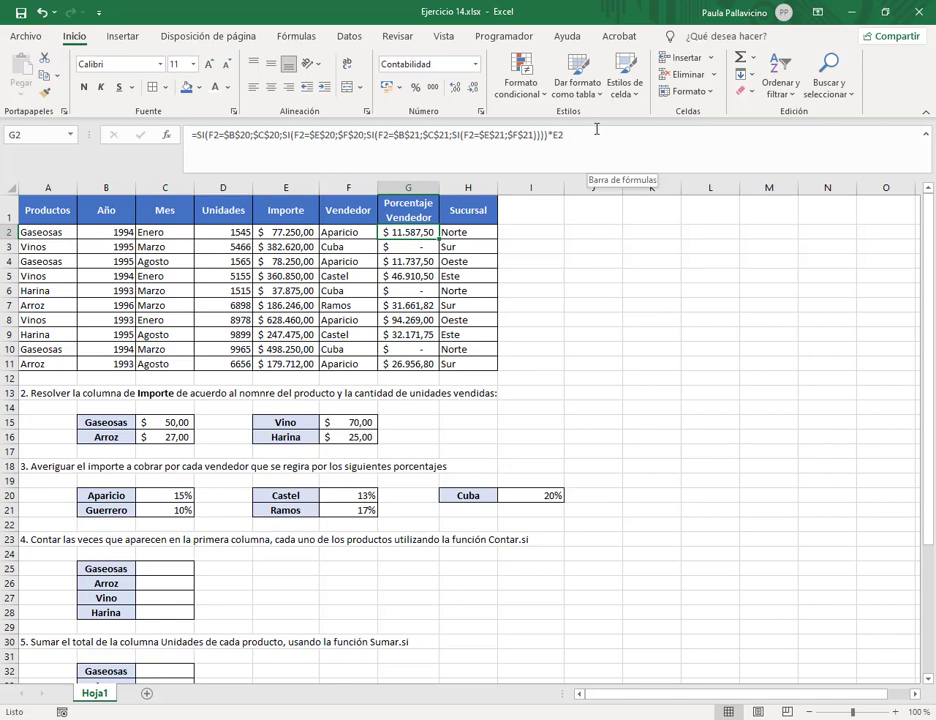
{"action": "left_click", "coordinate": [566, 146]}
{"action": "key", "text": "Escape"}
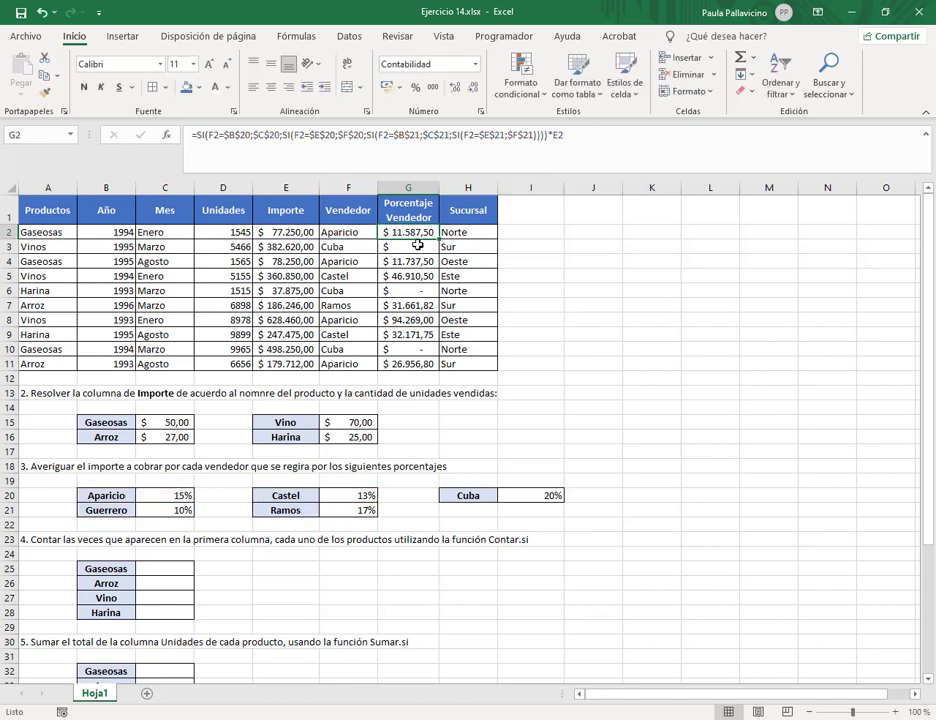
{"action": "left_click_drag", "start_coordinate": [420, 244], "coordinate": [418, 361]}
{"action": "key", "text": "Delete"}
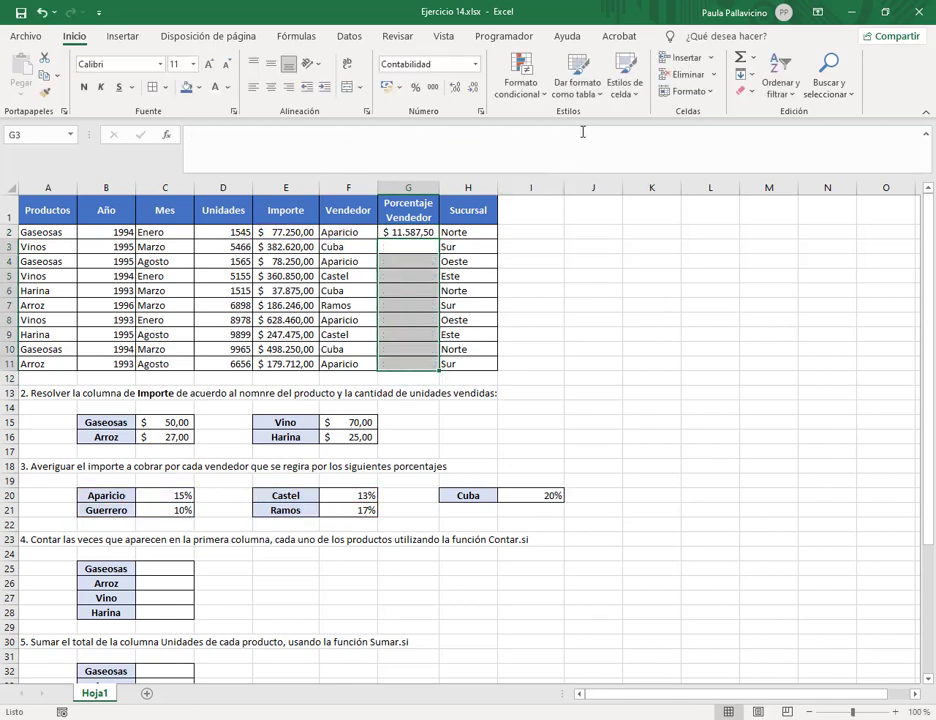
Step: Remove the multiplication by E2 and the closing parentheses from the end of the G2 formula
{"action": "left_click", "coordinate": [431, 232]}
{"action": "left_click", "coordinate": [589, 140]}
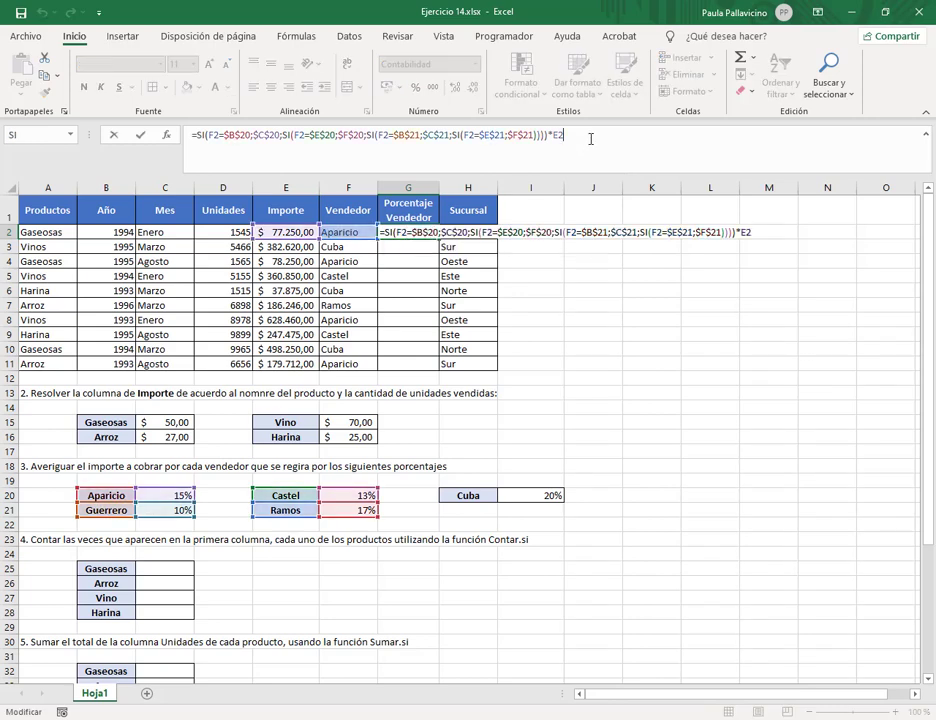
{"action": "key", "text": "BackSpace"}
{"action": "key", "text": "BackSpace"}
{"action": "key", "text": "BackSpace"}
{"action": "key", "text": "BackSpace"}
{"action": "key", "text": "BackSpace"}
{"action": "key", "text": "BackSpace"}
{"action": "key", "text": "BackSpace"}
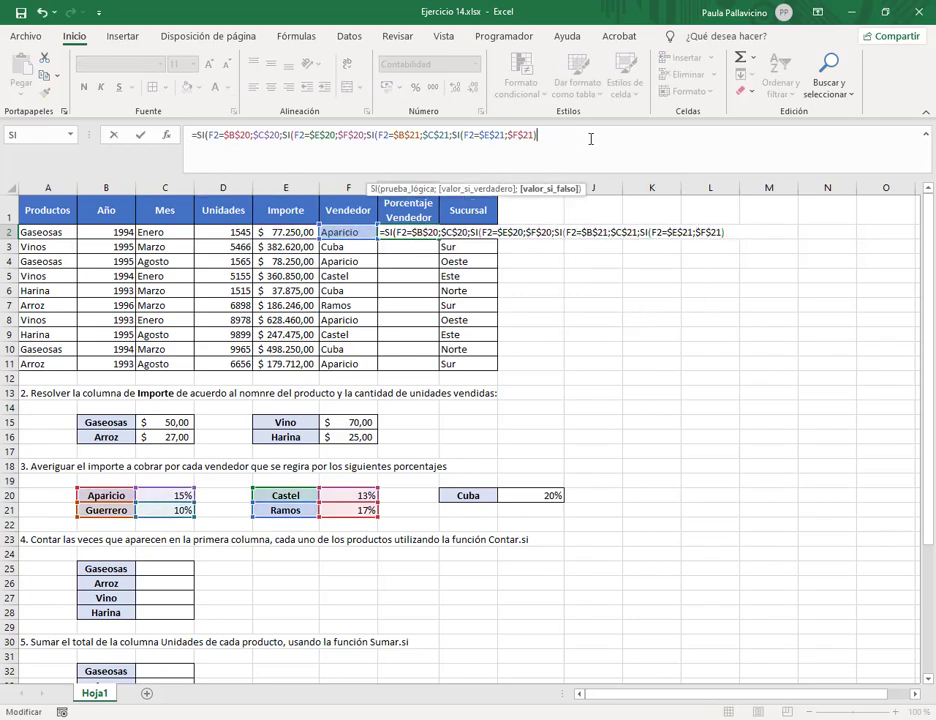
Step: Add a fifth nested SI to the G2 formula that returns $I$20 when F2 equals $H$20
{"action": "type", "text": ";si("}
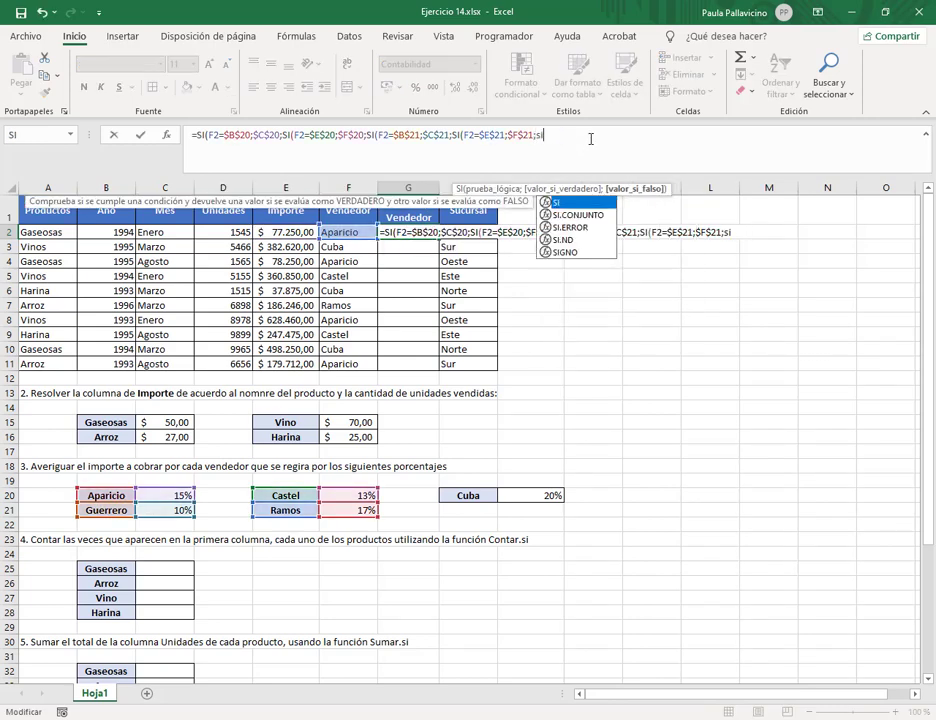
{"action": "left_click", "coordinate": [326, 233]}
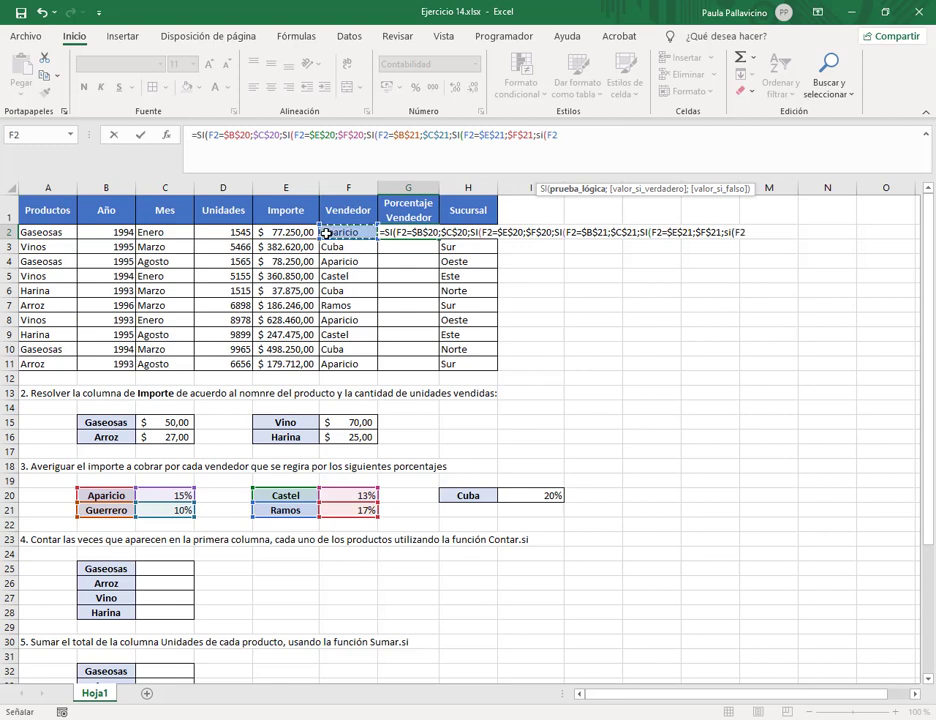
{"action": "type", "text": "="}
{"action": "left_click", "coordinate": [464, 495]}
{"action": "key", "text": "F4"}
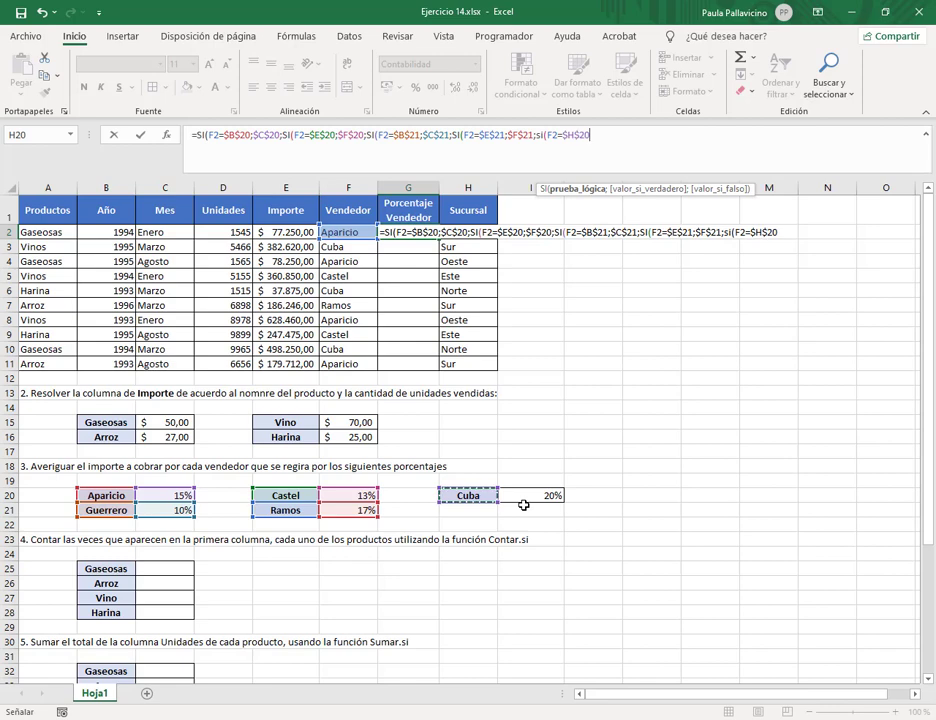
{"action": "type", "text": ";"}
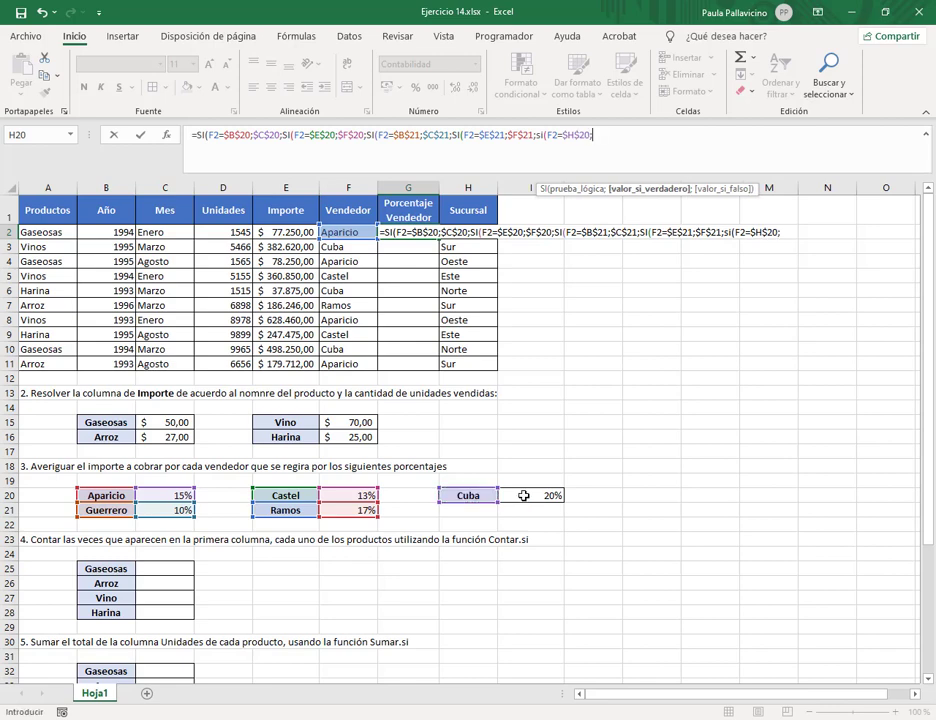
{"action": "left_click", "coordinate": [523, 496]}
{"action": "key", "text": "F4"}
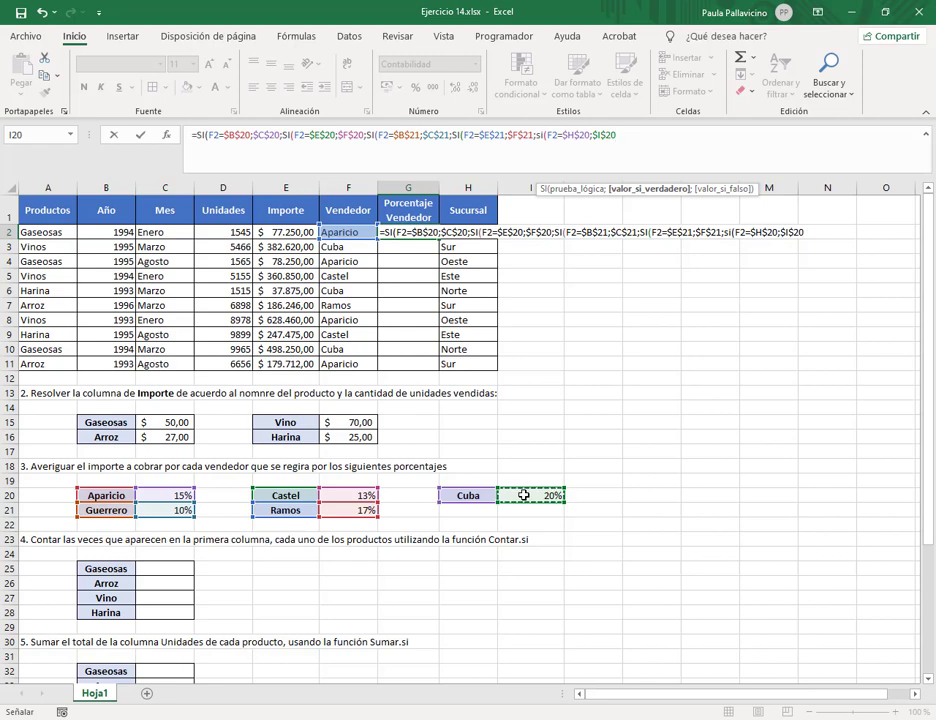
Step: Close all five SI functions in G2, multiply the result by the Importe in E2, and enter the formula
{"action": "type", "text": "))))"}
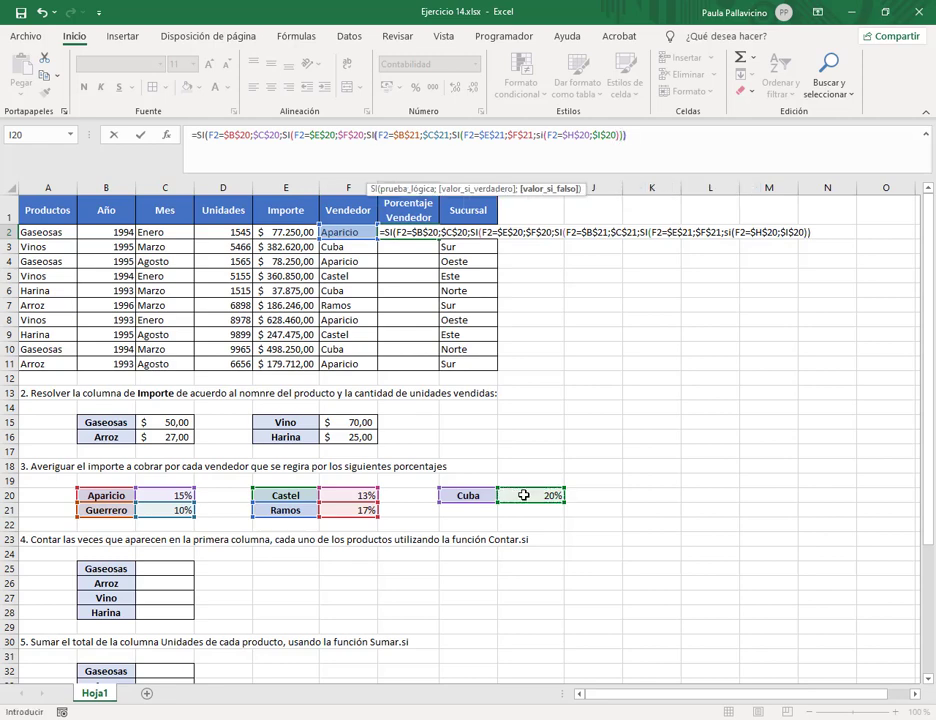
{"action": "type", "text": ")*"}
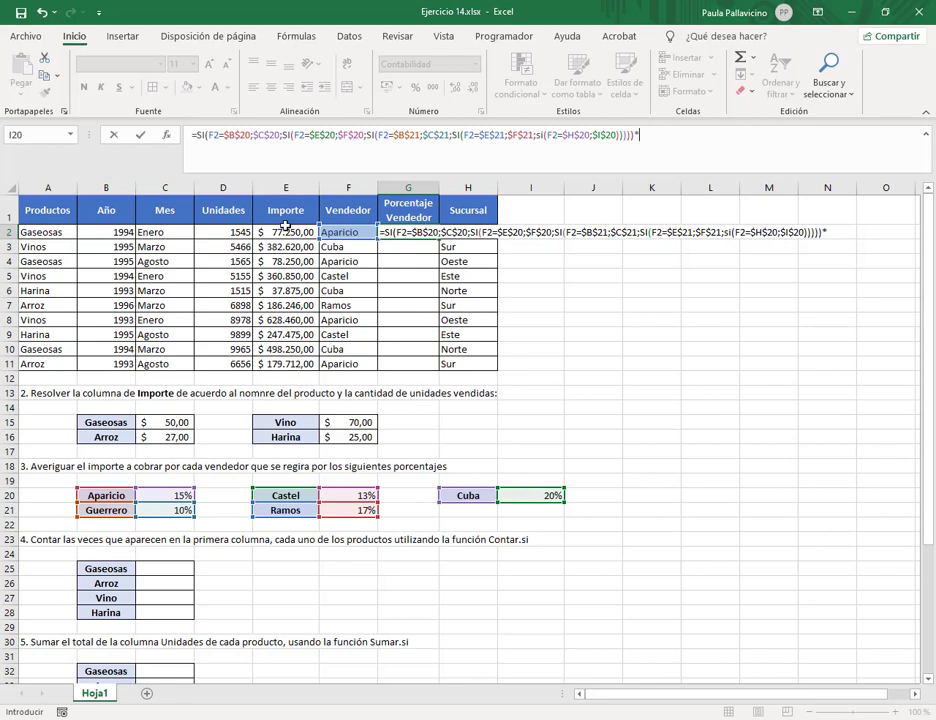
{"action": "left_click", "coordinate": [298, 232]}
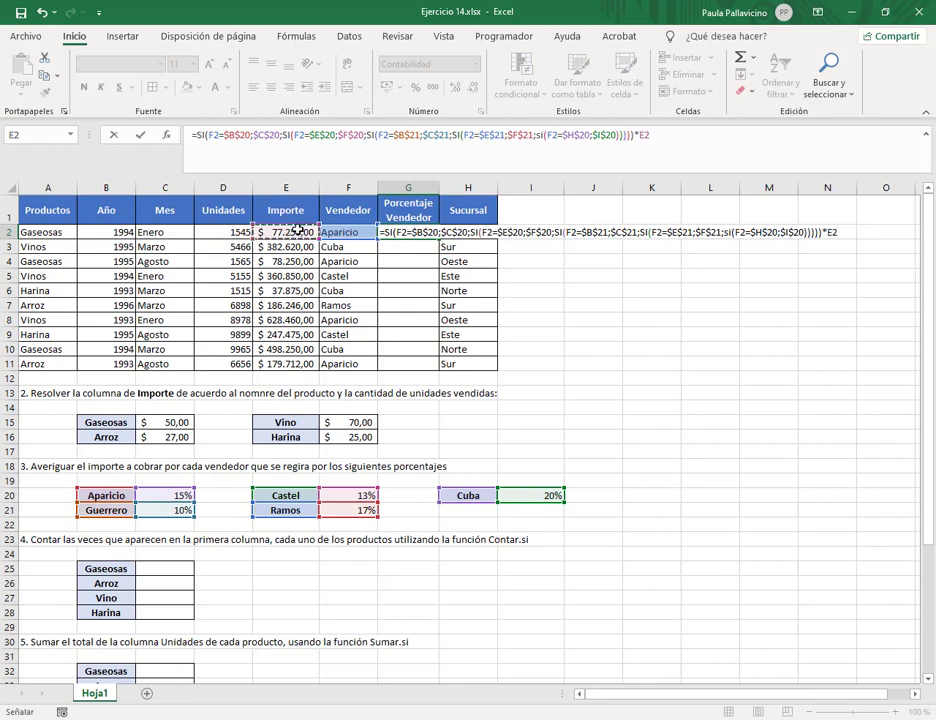
{"action": "key", "text": "ctrl+Return"}
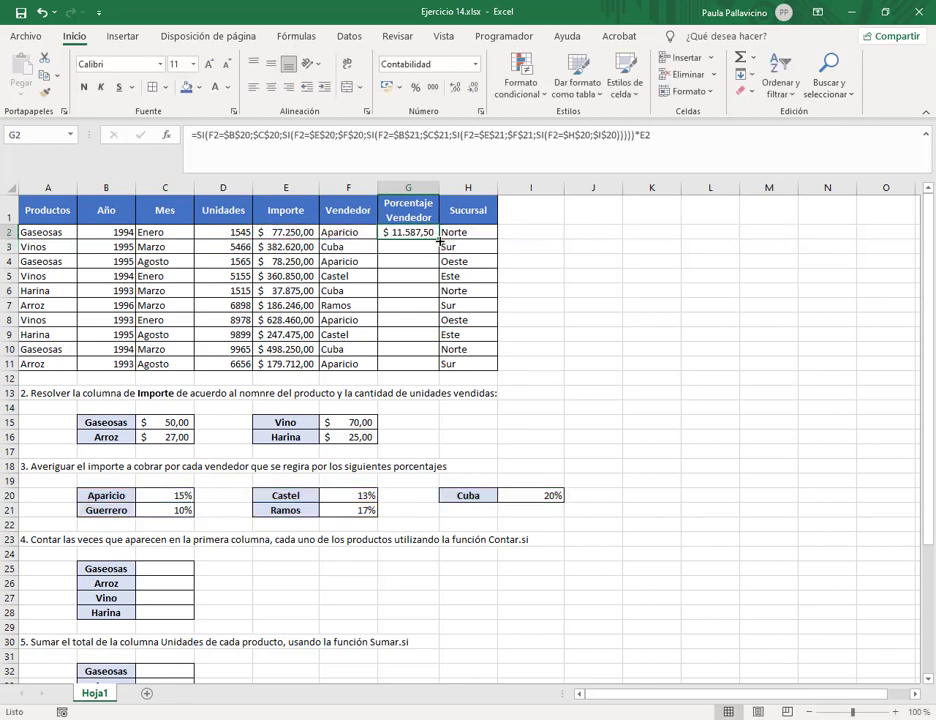
Step: Fill the updated Porcentaje Vendedor formula from G2 down through G11 and check the copied formulas in the column
{"action": "left_click_drag", "start_coordinate": [439, 240], "coordinate": [430, 372]}
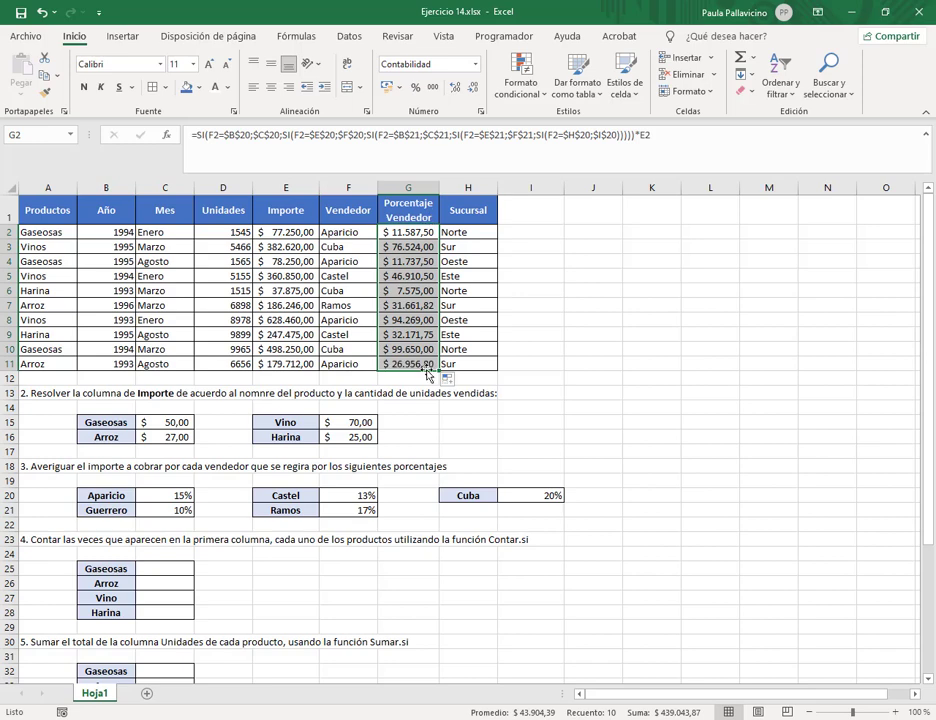
{"action": "left_click", "coordinate": [673, 135]}
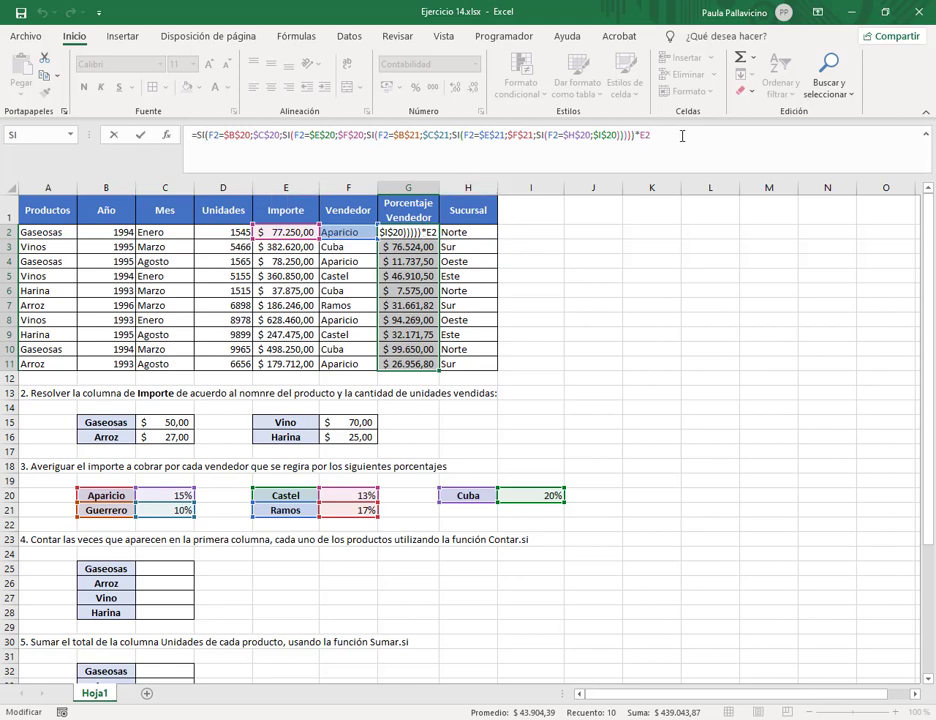
{"action": "key", "text": "Return"}
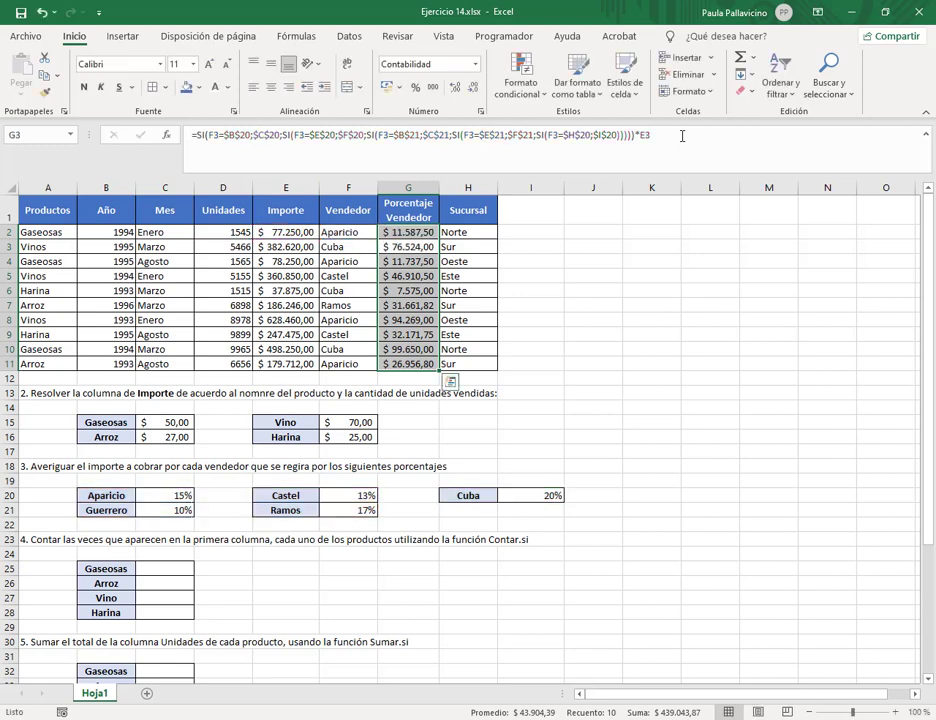
{"action": "left_click", "coordinate": [430, 261]}
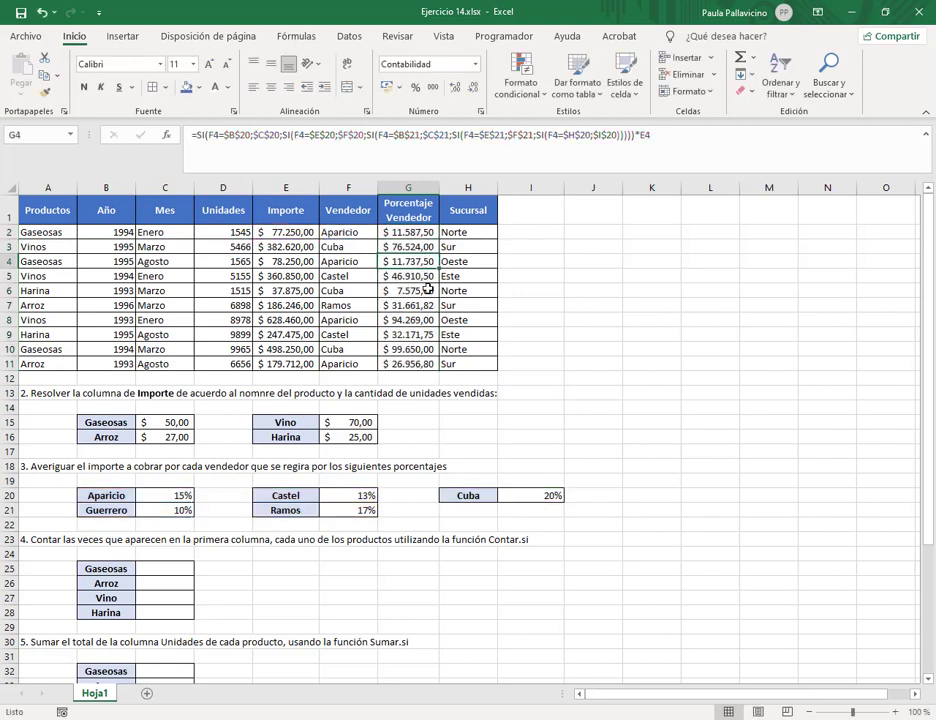
{"action": "left_click", "coordinate": [428, 334]}
{"action": "key", "text": "Down"}
{"action": "key", "text": "Down"}
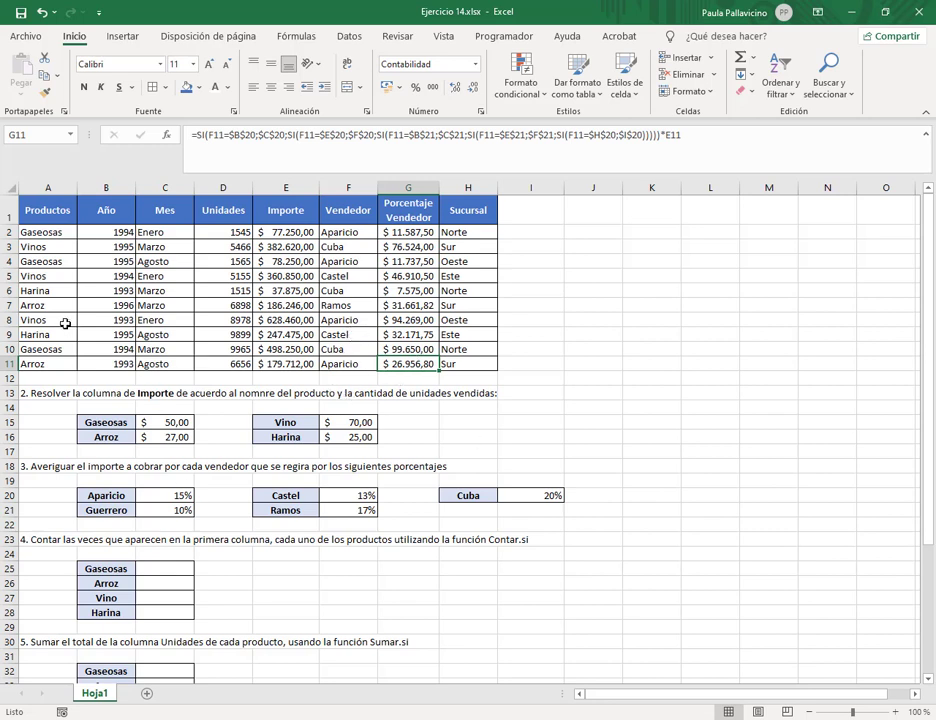
Step: Change the product in A5 to Harina and the seller in F5 to the one listed in B20
{"action": "left_click", "coordinate": [57, 278]}
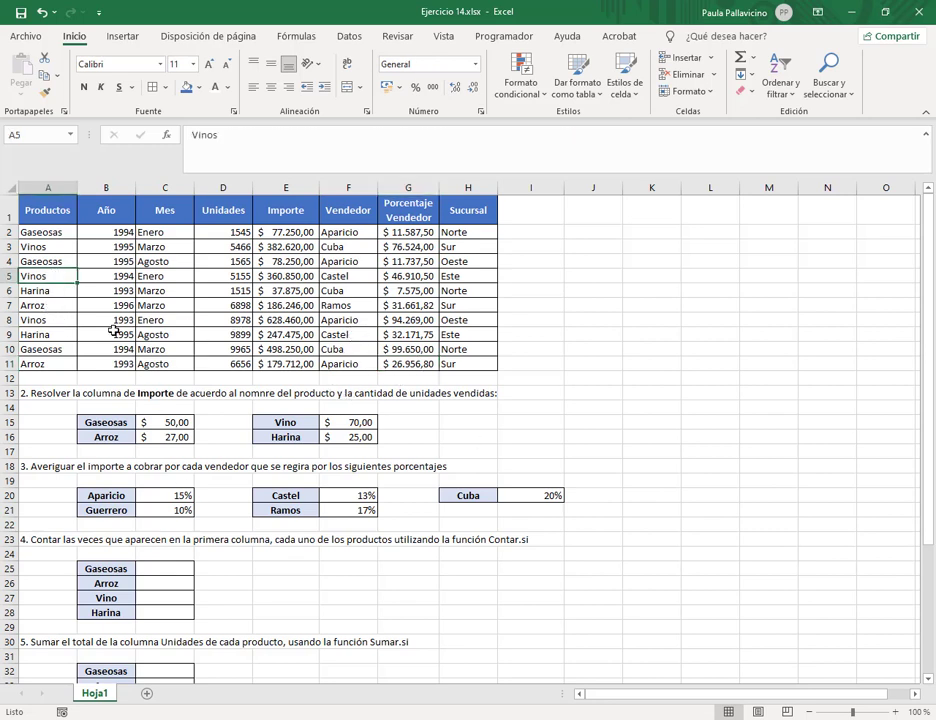
{"action": "type", "text": "Harina"}
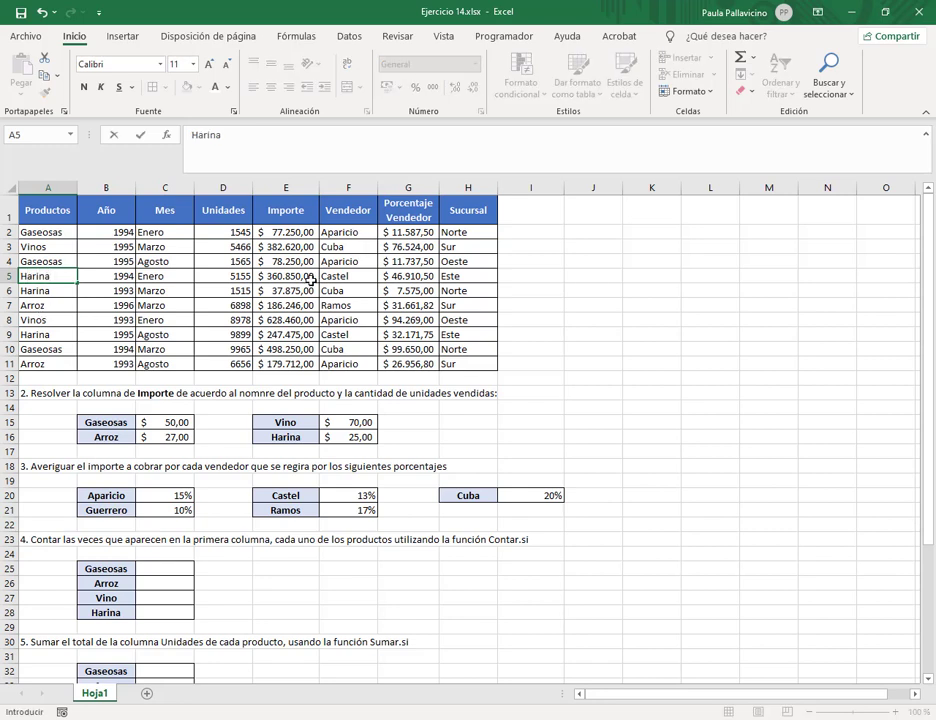
{"action": "key", "text": "Return"}
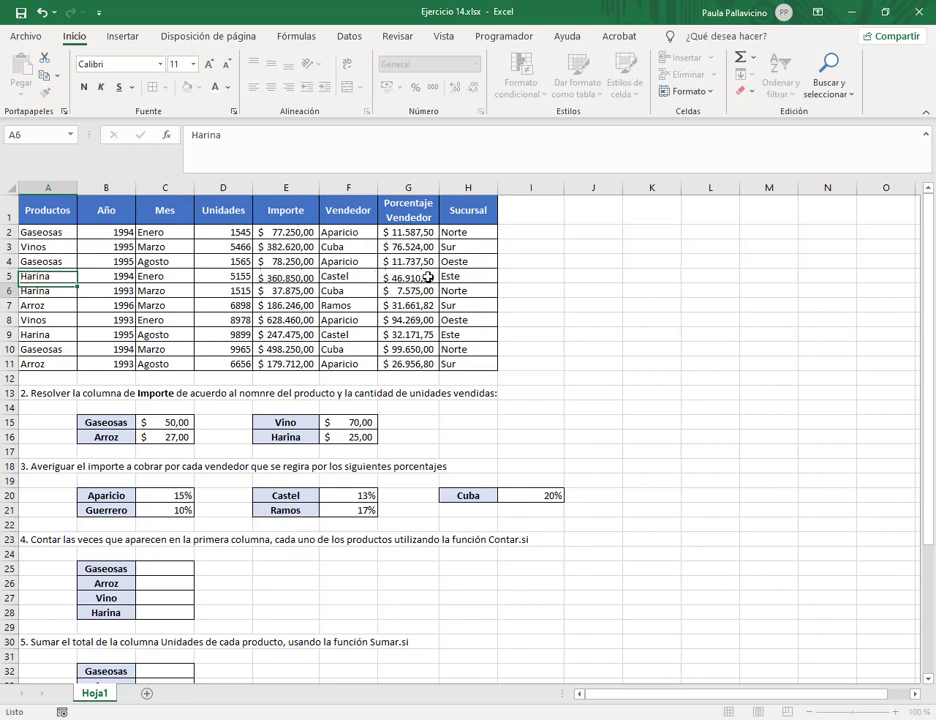
{"action": "left_click", "coordinate": [349, 277]}
{"action": "type", "text": "Aparicio"}
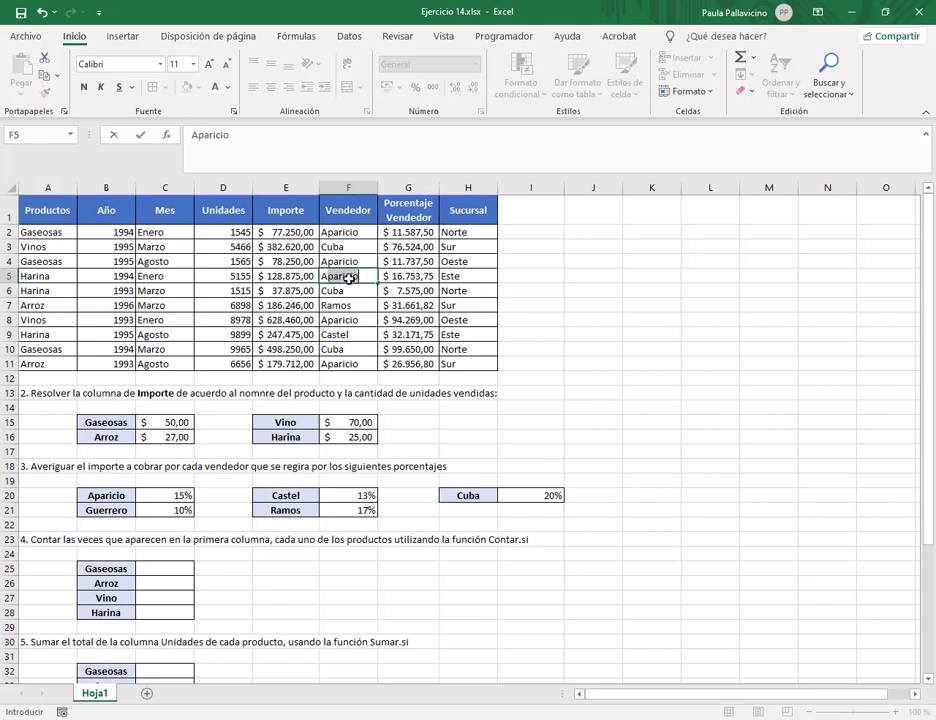
{"action": "key", "text": "Return"}
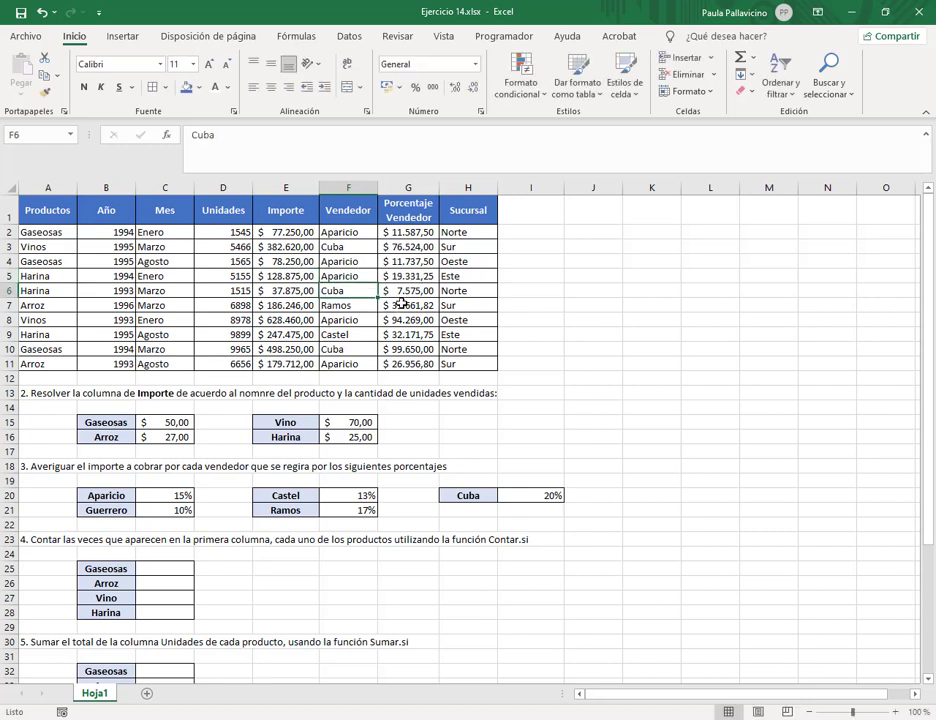
Step: Enter a check formula in I7 that multiplies the Importe in E7 by the percentage in F21
{"action": "left_click", "coordinate": [545, 274]}
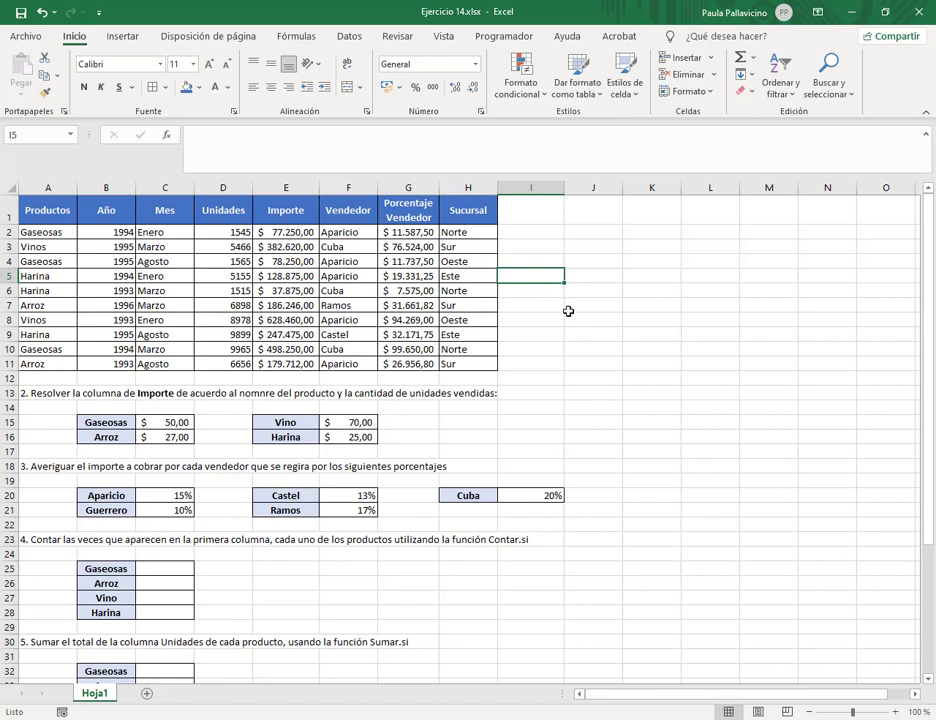
{"action": "left_click", "coordinate": [543, 294]}
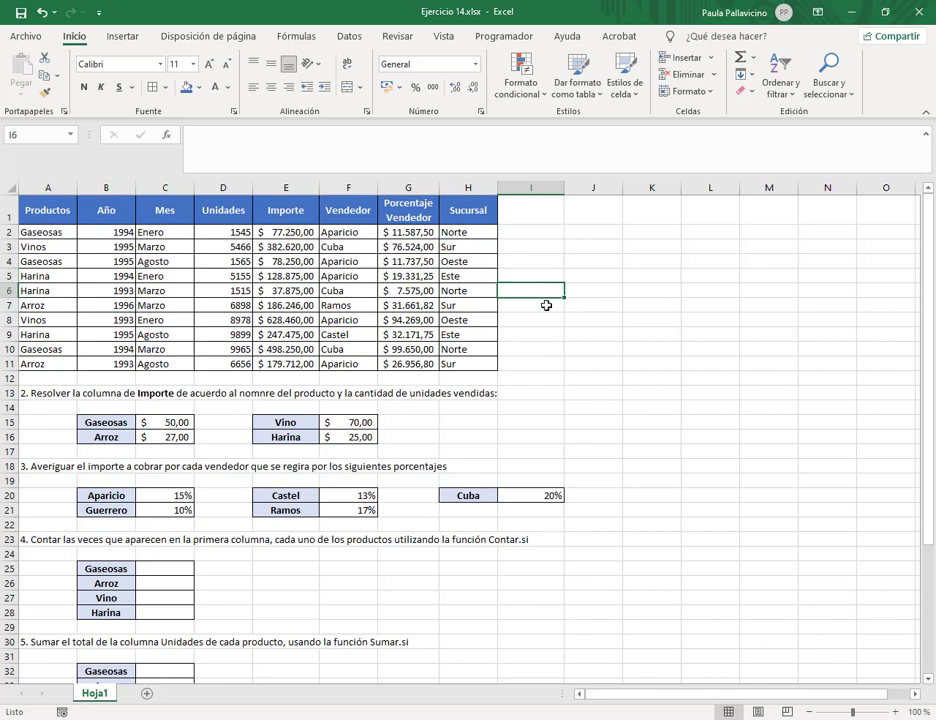
{"action": "left_click", "coordinate": [546, 305]}
{"action": "type", "text": "="}
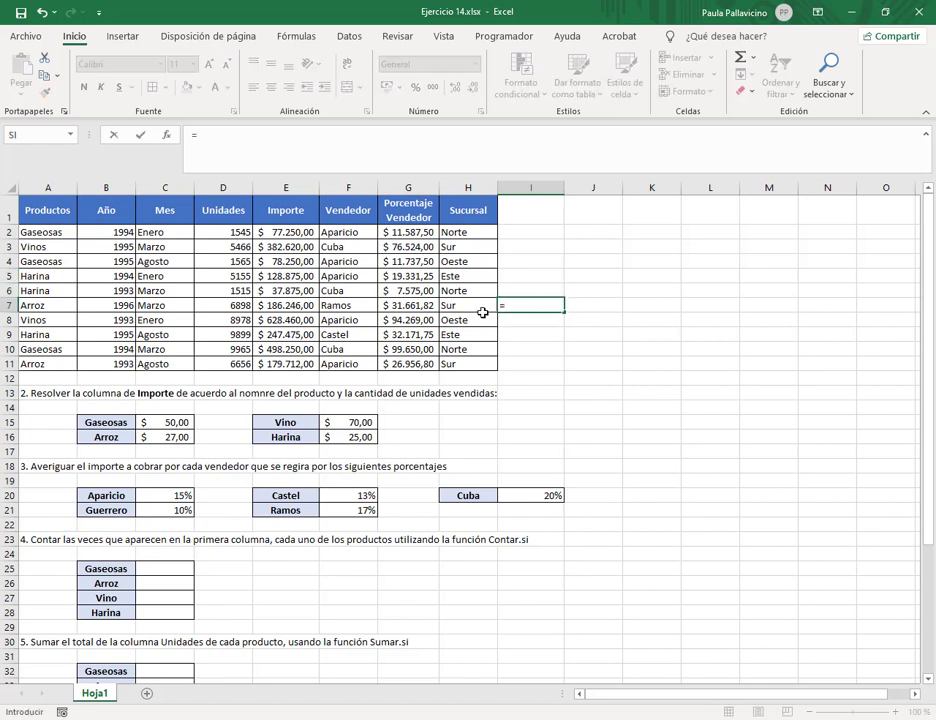
{"action": "left_click", "coordinate": [301, 306]}
{"action": "type", "text": "*"}
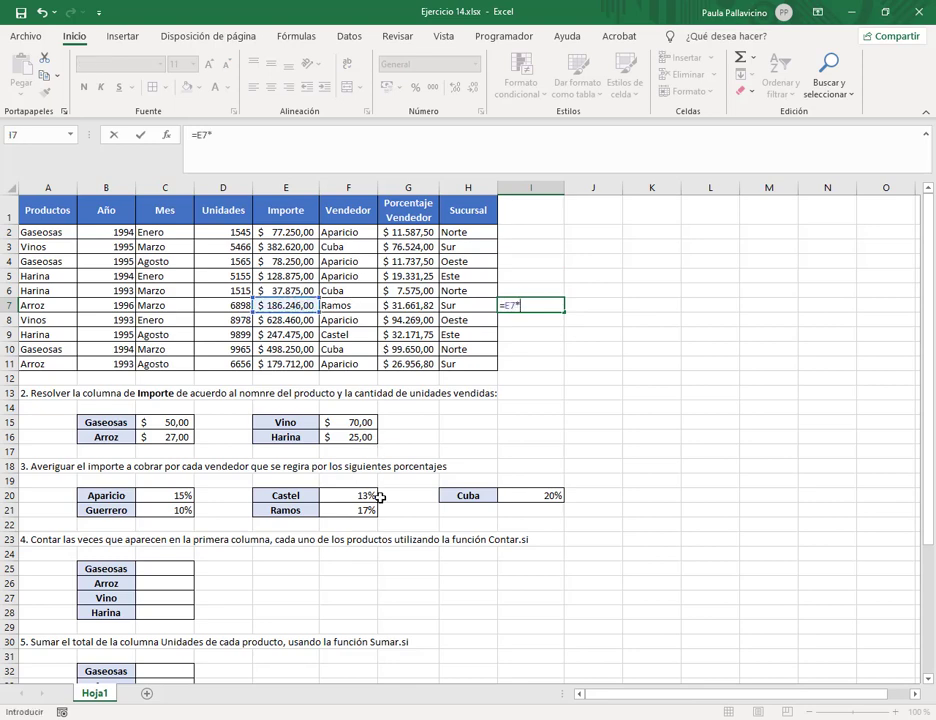
{"action": "left_click", "coordinate": [380, 511]}
{"action": "key", "text": "Return"}
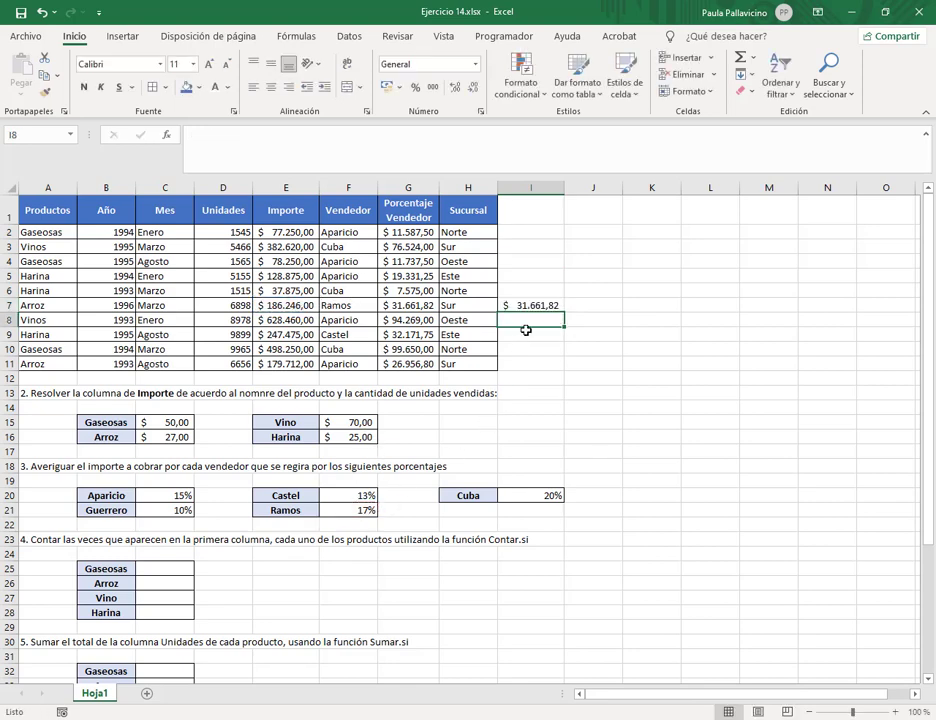
Step: Clear the temporary check formula from cell I7
{"action": "left_click", "coordinate": [531, 305]}
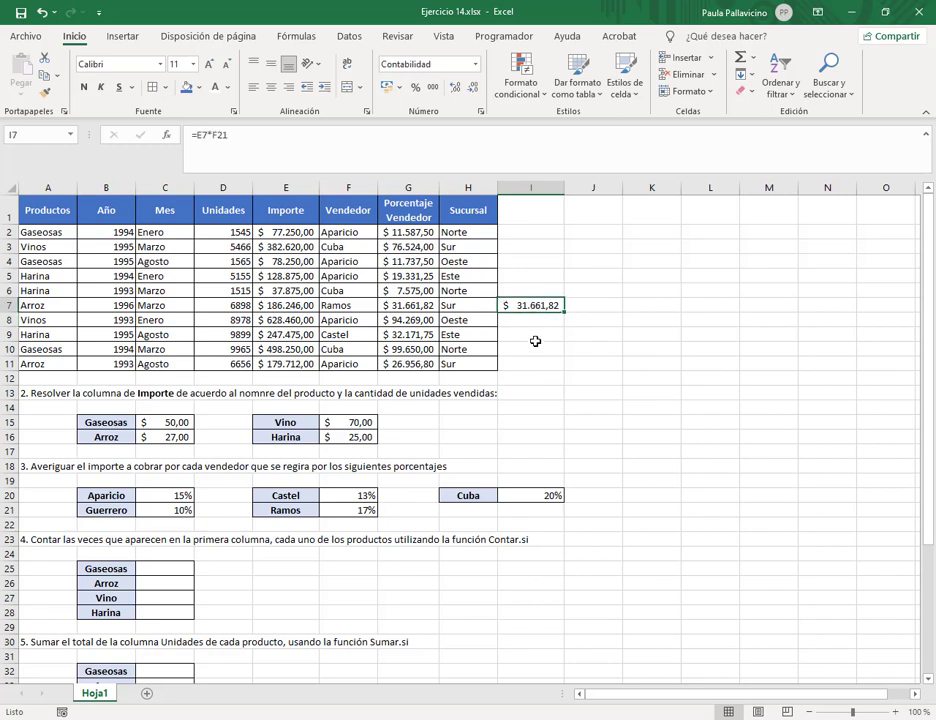
{"action": "key", "text": "Delete"}
Step: Check the row 10 vendor commission with a temporary =E10*I20 formula in I10, and clear it
{"action": "left_click", "coordinate": [536, 346]}
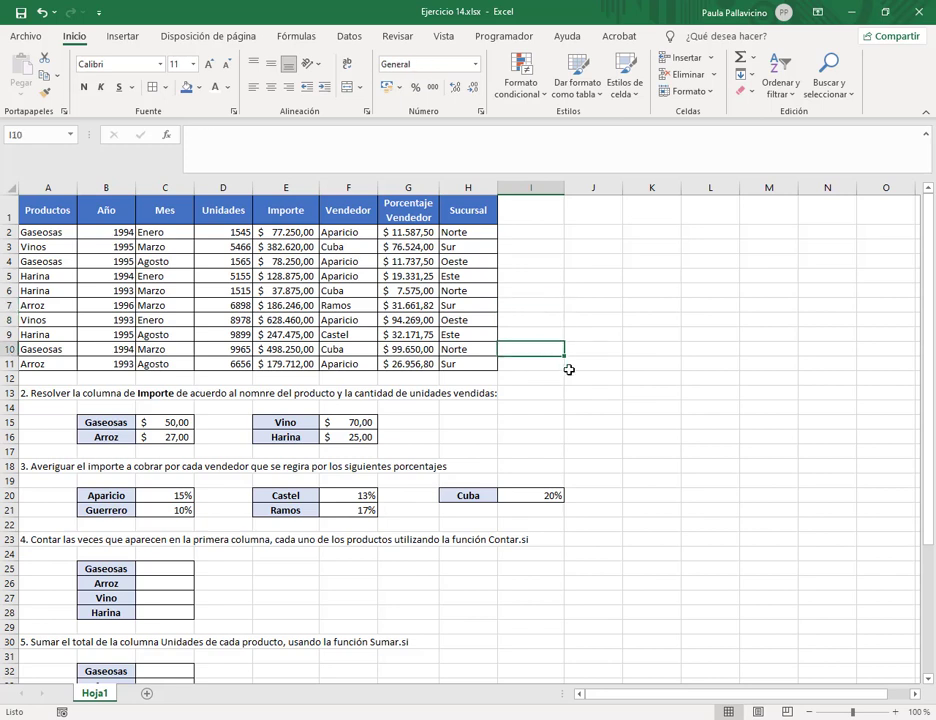
{"action": "type", "text": "="}
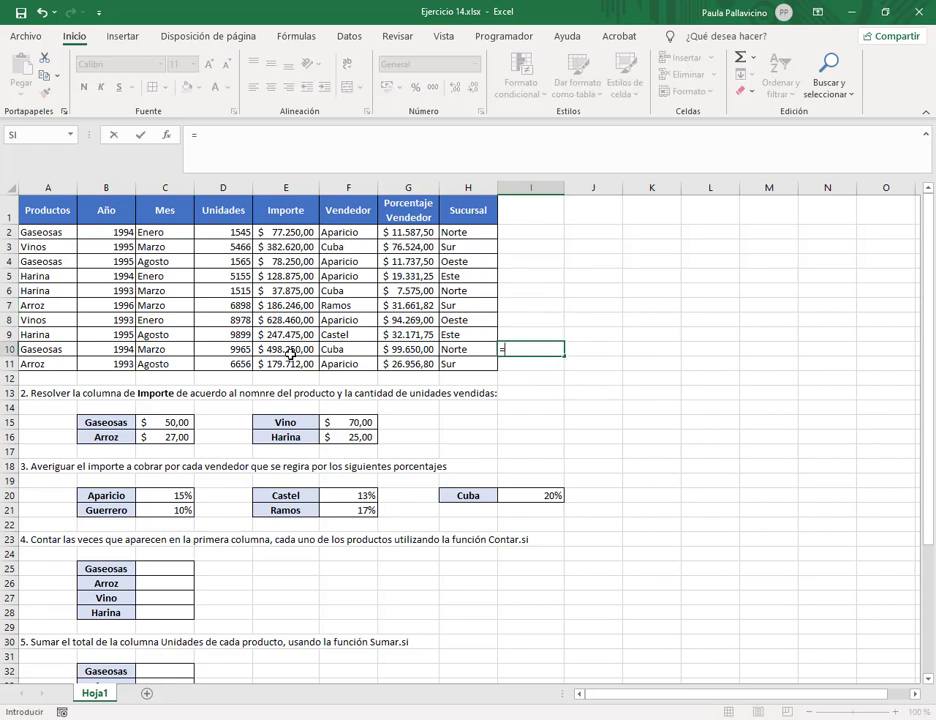
{"action": "left_click", "coordinate": [288, 350]}
{"action": "type", "text": "*"}
{"action": "left_click", "coordinate": [548, 496]}
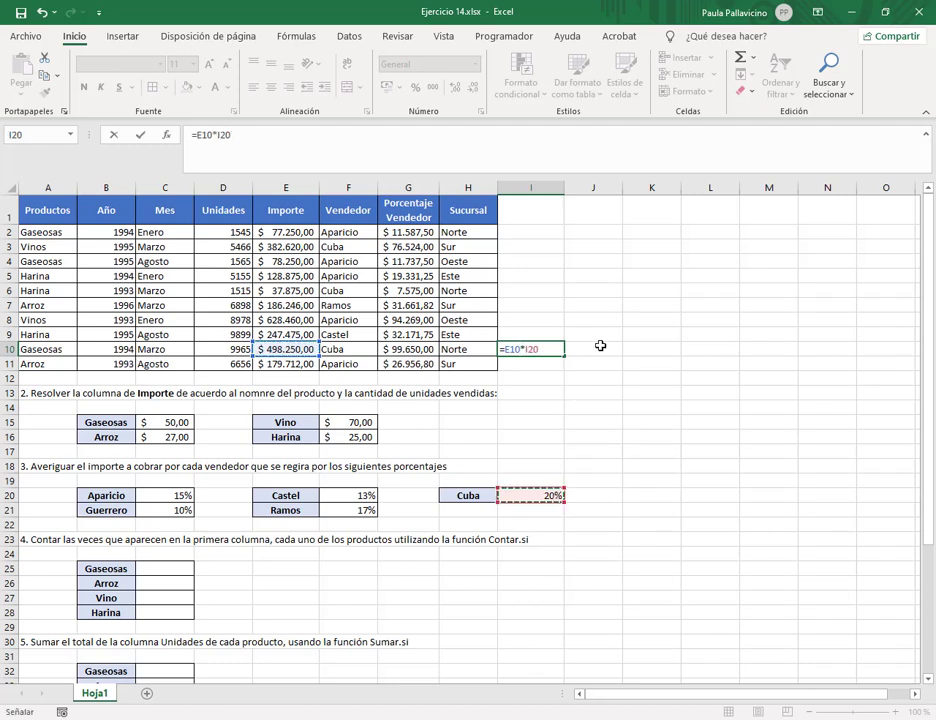
{"action": "key", "text": "Return"}
{"action": "left_click", "coordinate": [549, 349]}
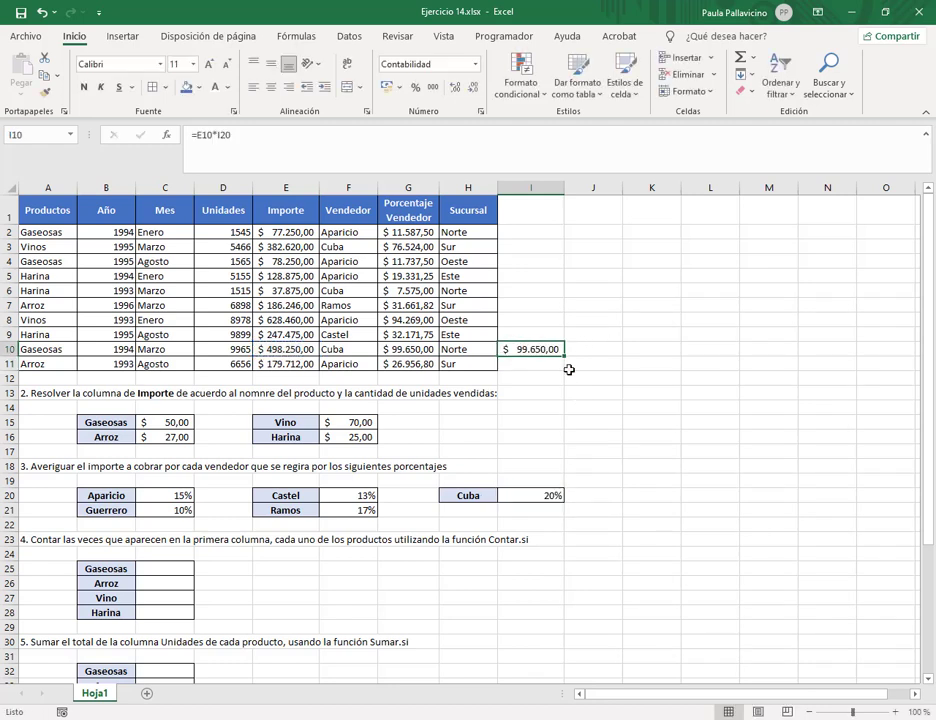
{"action": "key", "text": "Delete"}
Step: Check the row 5 vendor commission with a temporary =E5*C20 formula in I5, and clear it
{"action": "left_click", "coordinate": [538, 275]}
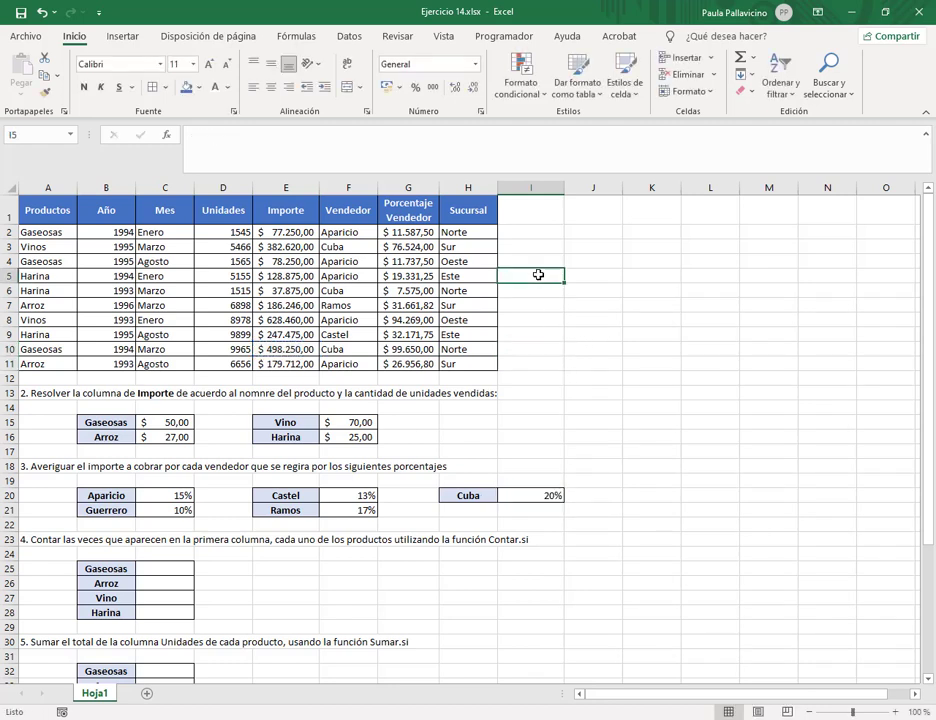
{"action": "type", "text": "="}
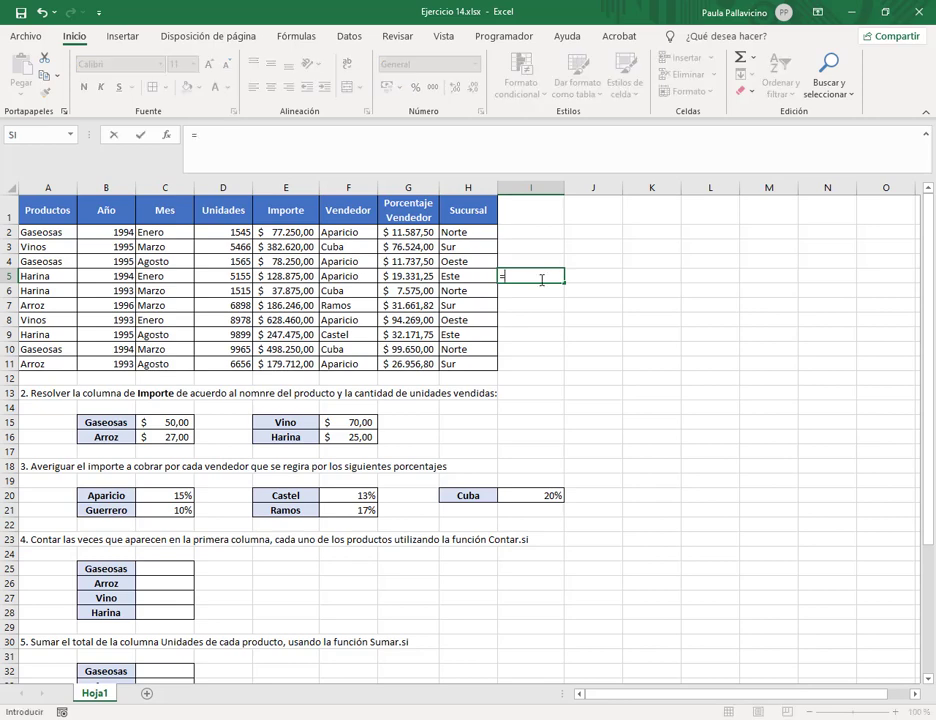
{"action": "left_click", "coordinate": [274, 275]}
{"action": "type", "text": "*"}
{"action": "left_click", "coordinate": [175, 495]}
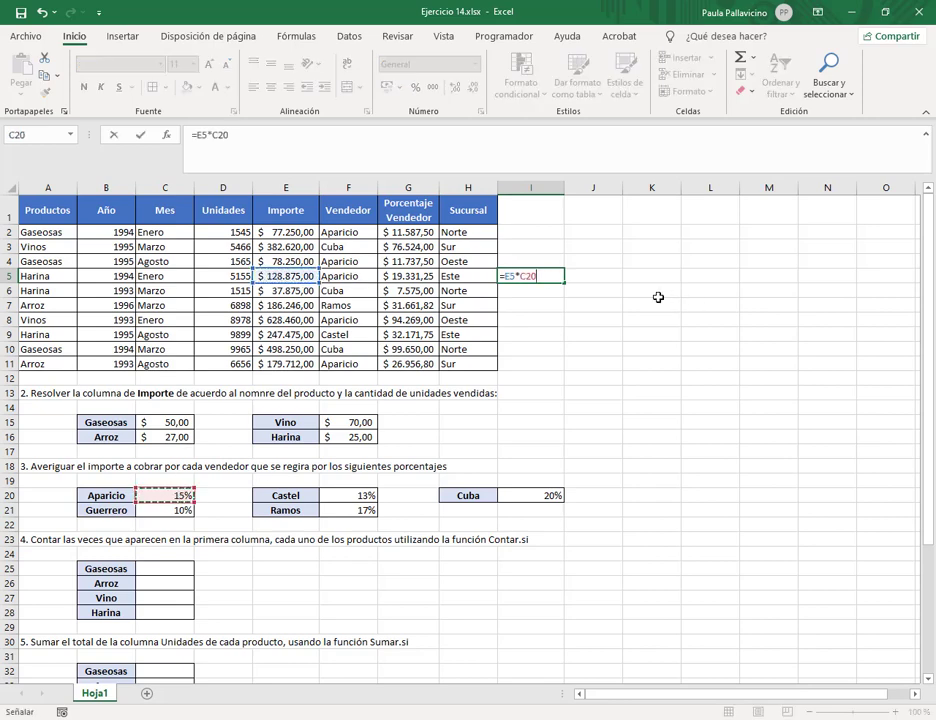
{"action": "key", "text": "Return"}
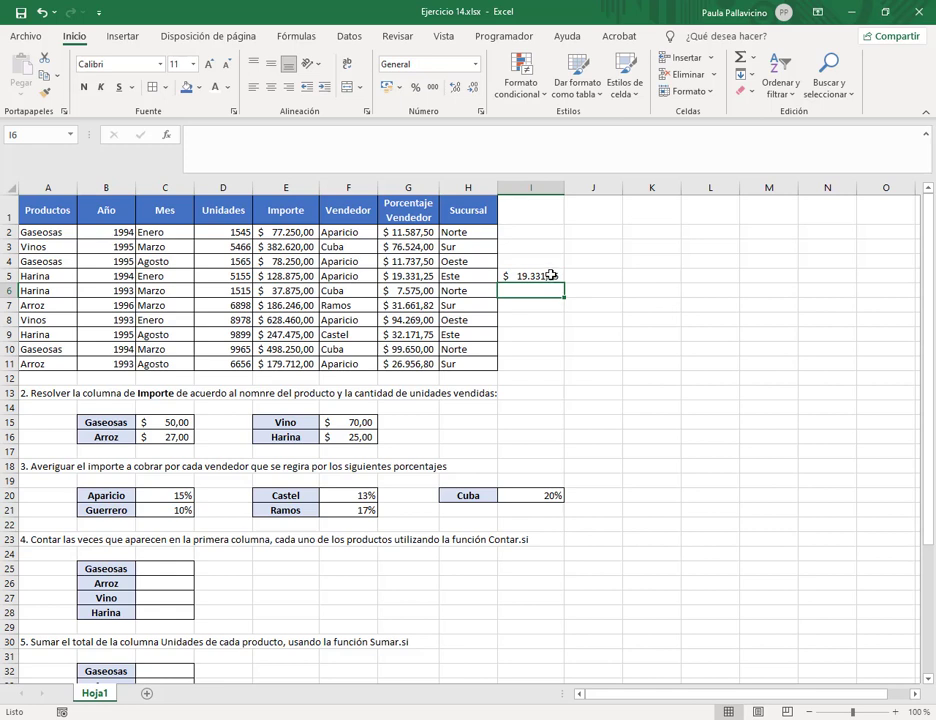
{"action": "left_click", "coordinate": [547, 275]}
{"action": "key", "text": "Delete"}
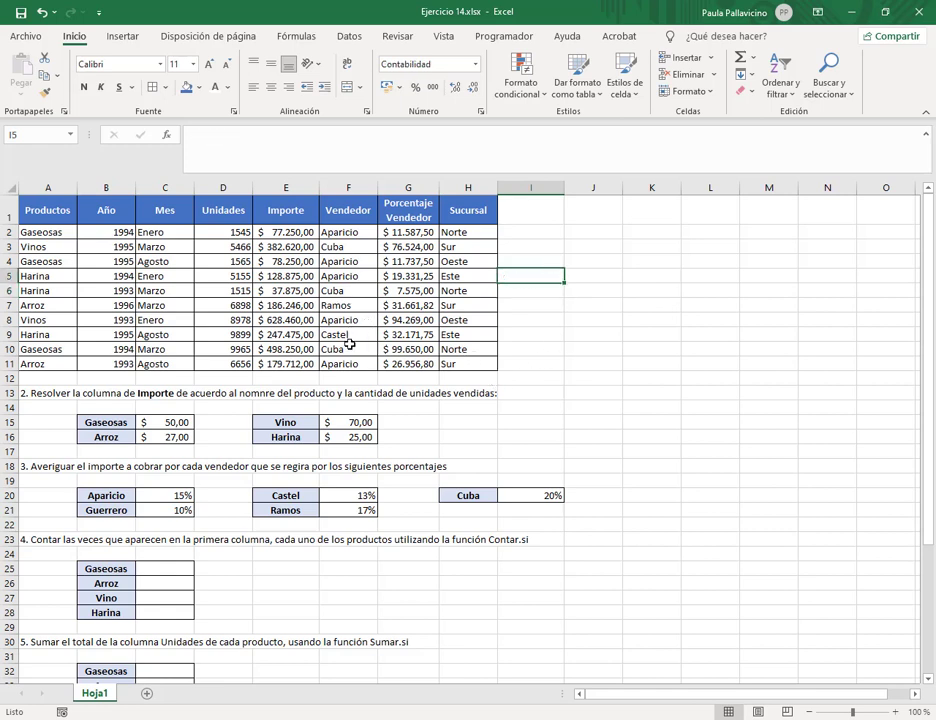
Step: Change the vendor in F4 and F11 to the seller listed in B21
{"action": "left_click", "coordinate": [354, 262]}
{"action": "type", "text": "Guerrero"}
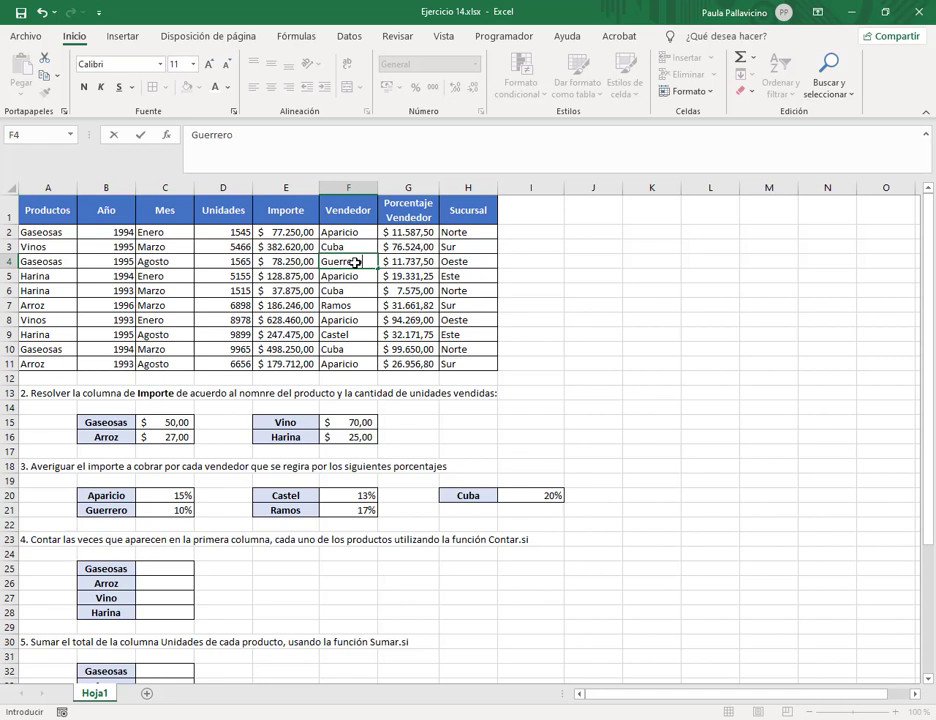
{"action": "key", "text": "Return"}
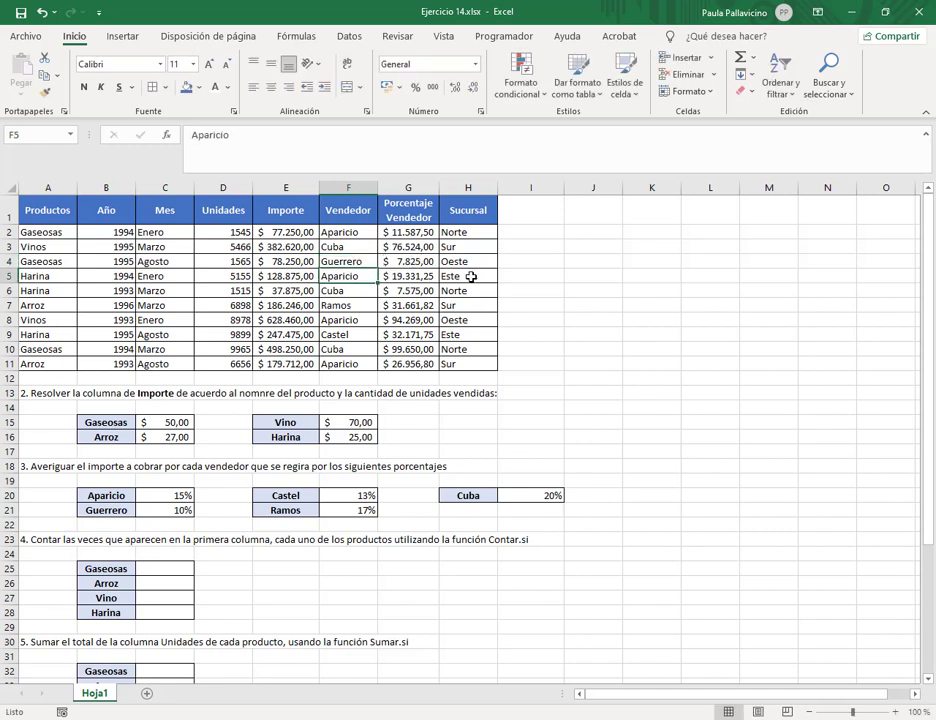
{"action": "left_click", "coordinate": [356, 352]}
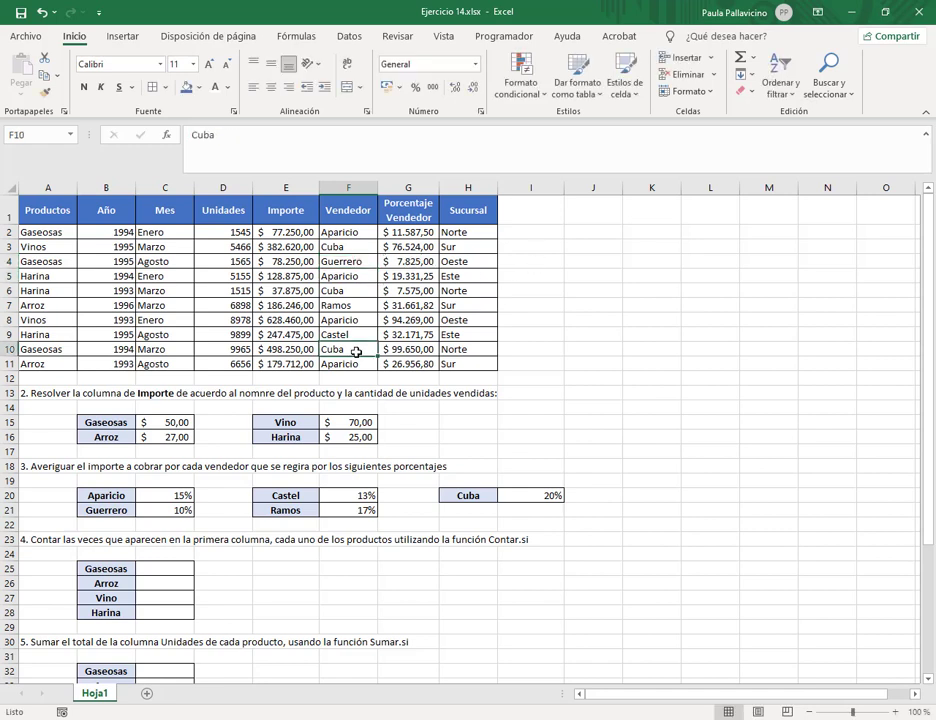
{"action": "key", "text": "Down"}
{"action": "type", "text": "G"}
{"action": "key", "text": "Return"}
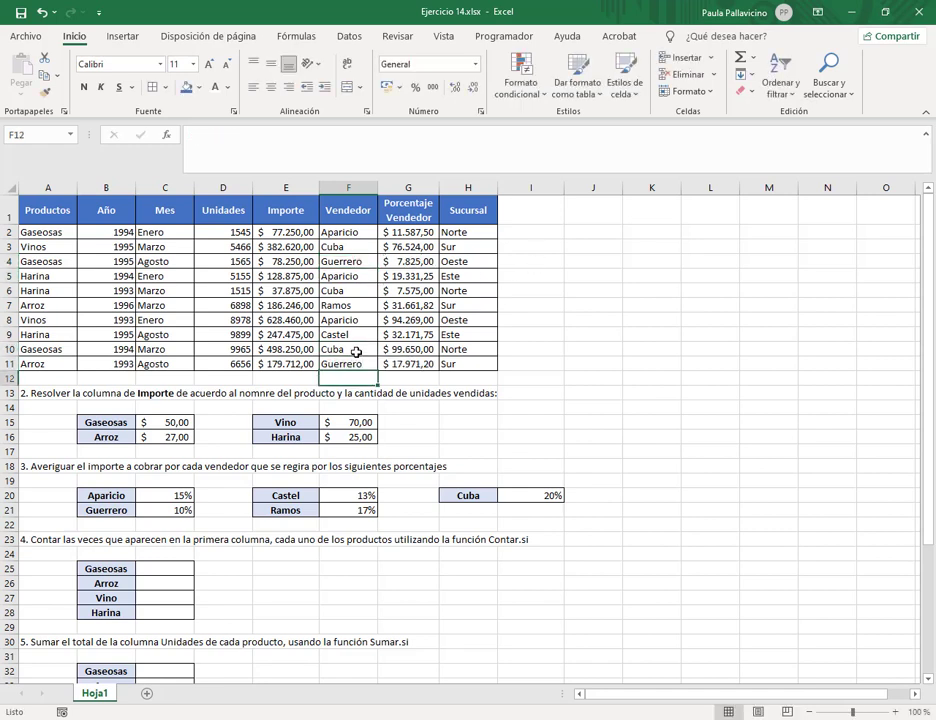
Step: Enter the check formula =D11*C21 in I11 for the row 11 vendor commission
{"action": "left_click", "coordinate": [521, 361]}
{"action": "type", "text": "="}
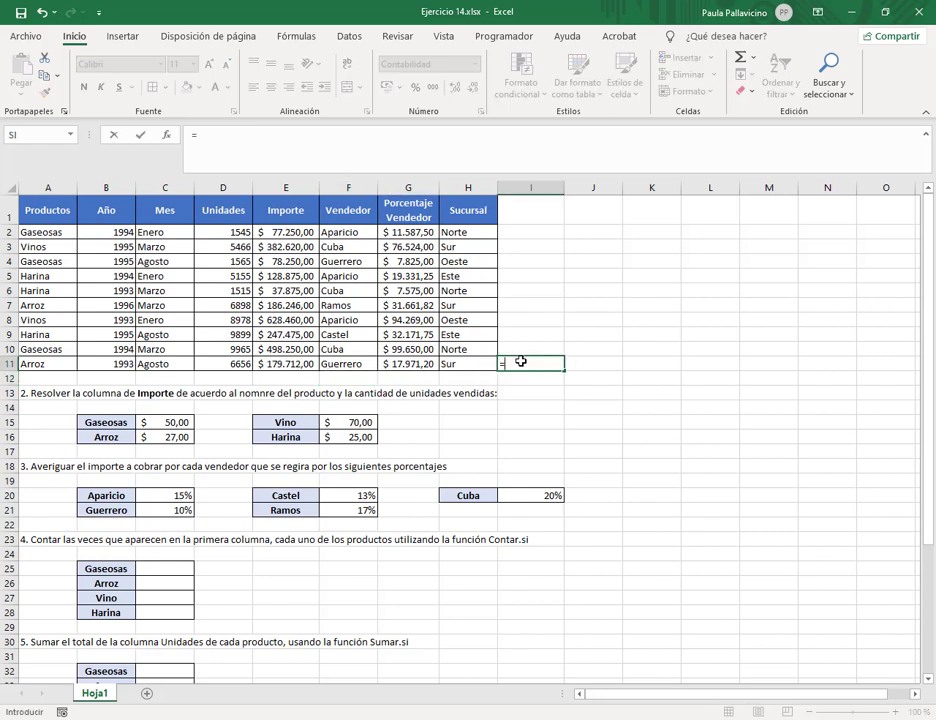
{"action": "left_click", "coordinate": [229, 365]}
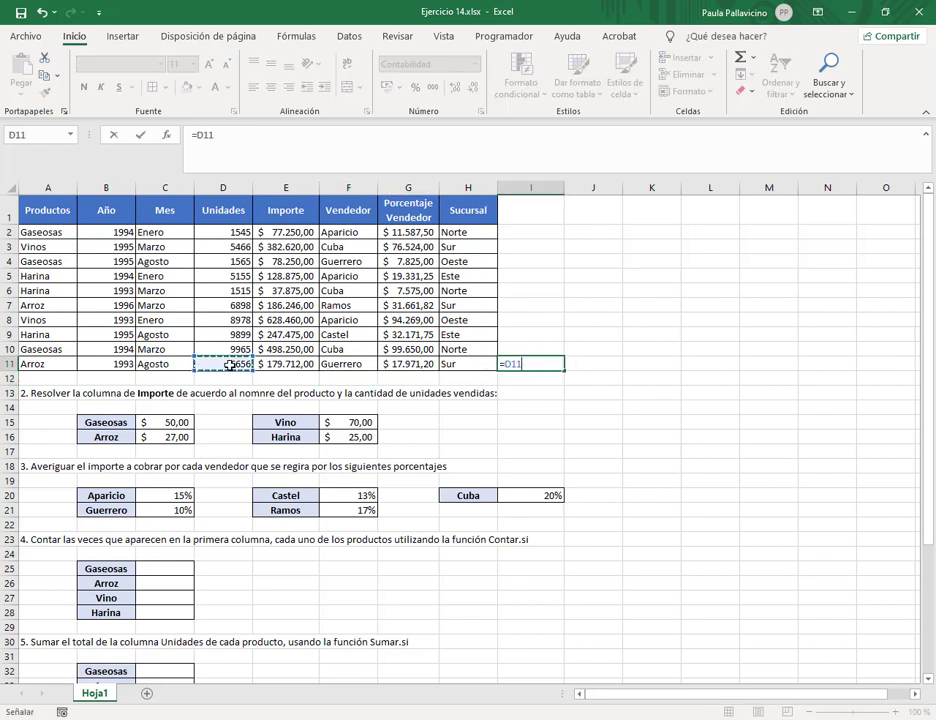
{"action": "type", "text": "*"}
{"action": "left_click", "coordinate": [159, 512]}
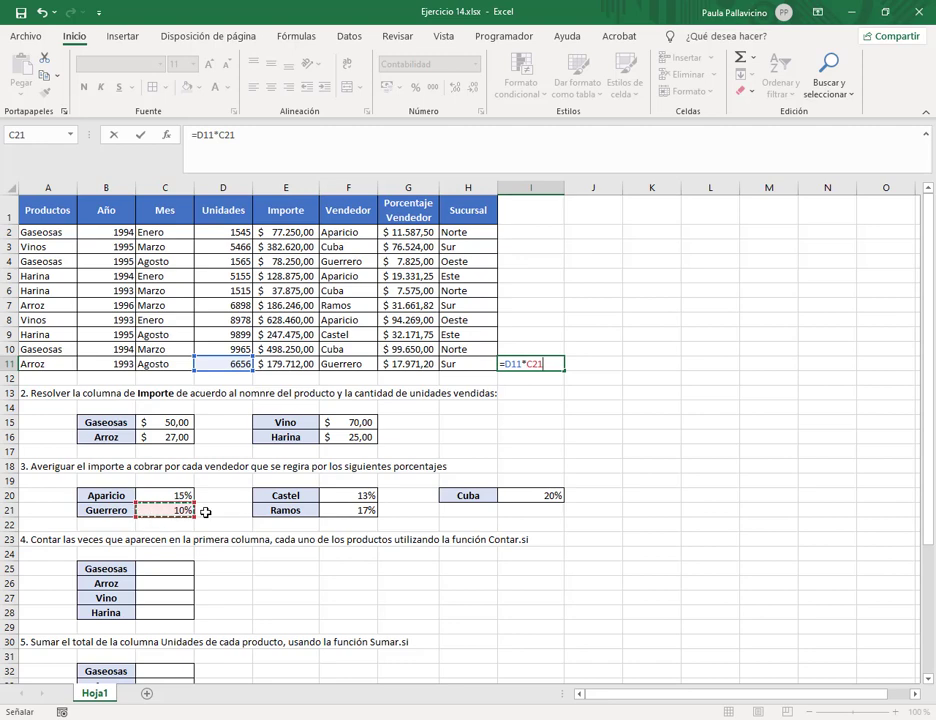
{"action": "key", "text": "Return"}
Step: Correct the check formula in I11 to =E11*C21, and clear the cell after comparing it with G11
{"action": "double_click", "coordinate": [544, 363]}
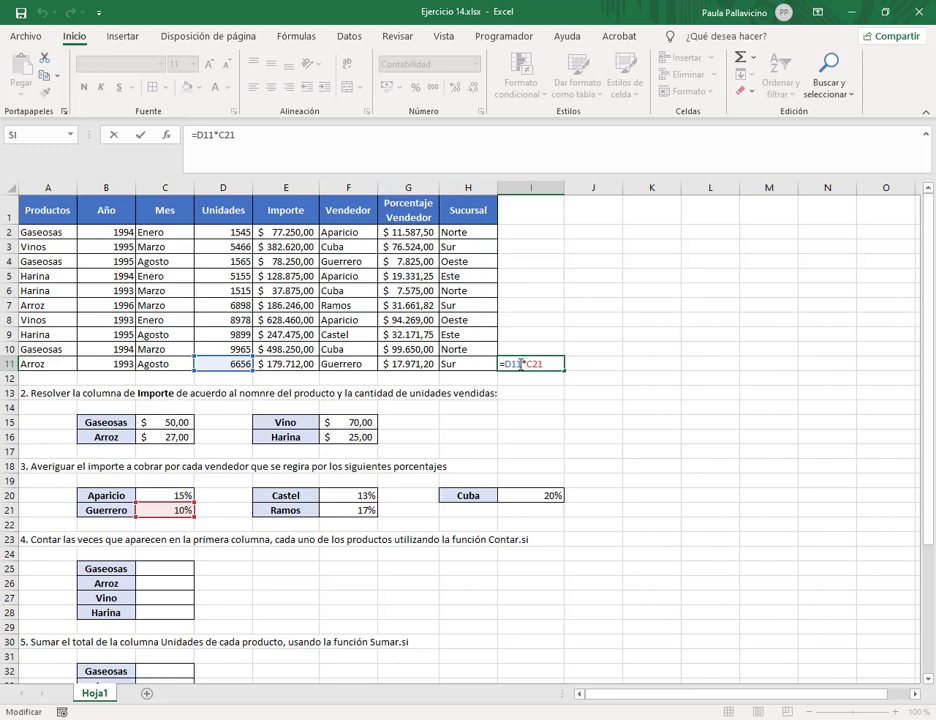
{"action": "key", "text": "BackSpace"}
{"action": "left_click", "coordinate": [306, 363]}
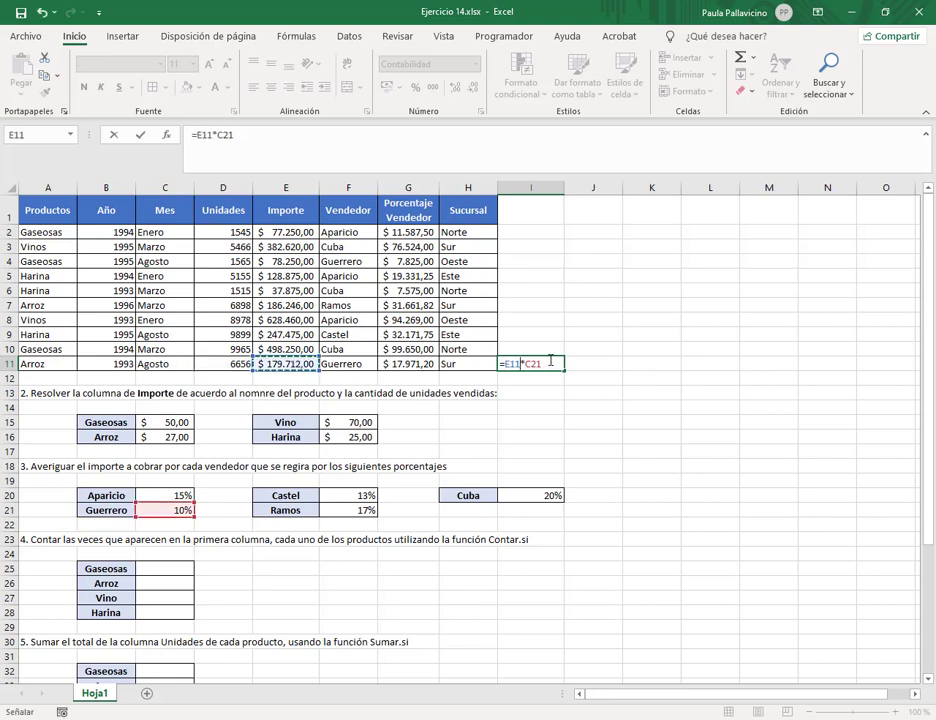
{"action": "key", "text": "Return"}
{"action": "key", "text": "Up"}
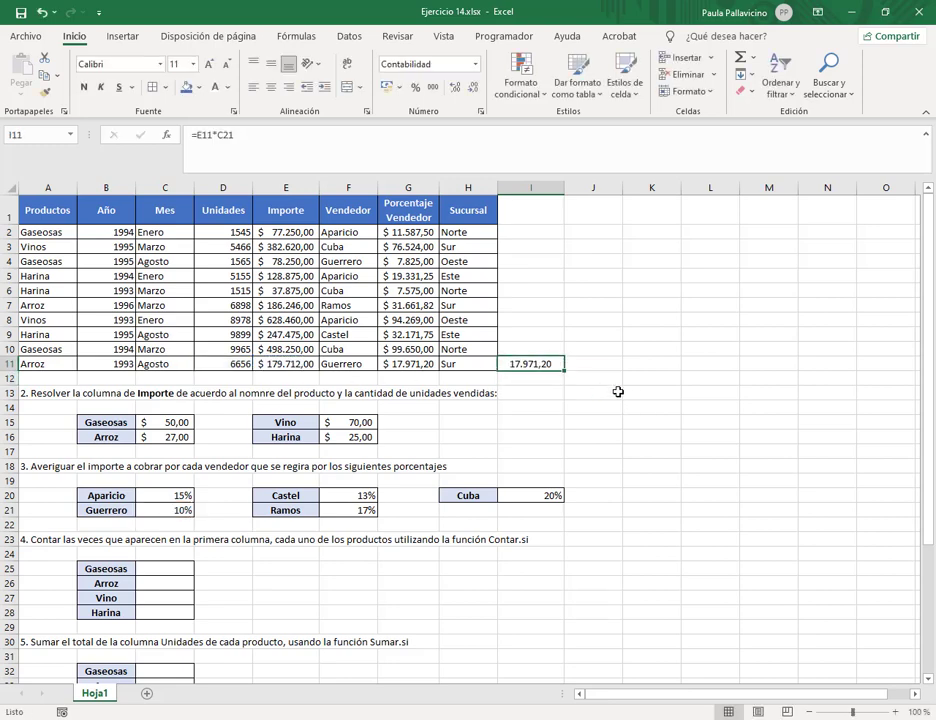
{"action": "key", "text": "Delete"}
Step: Read the exercise 4 instruction in row 23 and its product list in B25:B28
{"action": "key", "text": "Up"}
{"action": "key", "text": "Up"}
{"action": "key", "text": "Up"}
{"action": "key", "text": "Up"}
{"action": "key", "text": "Up"}
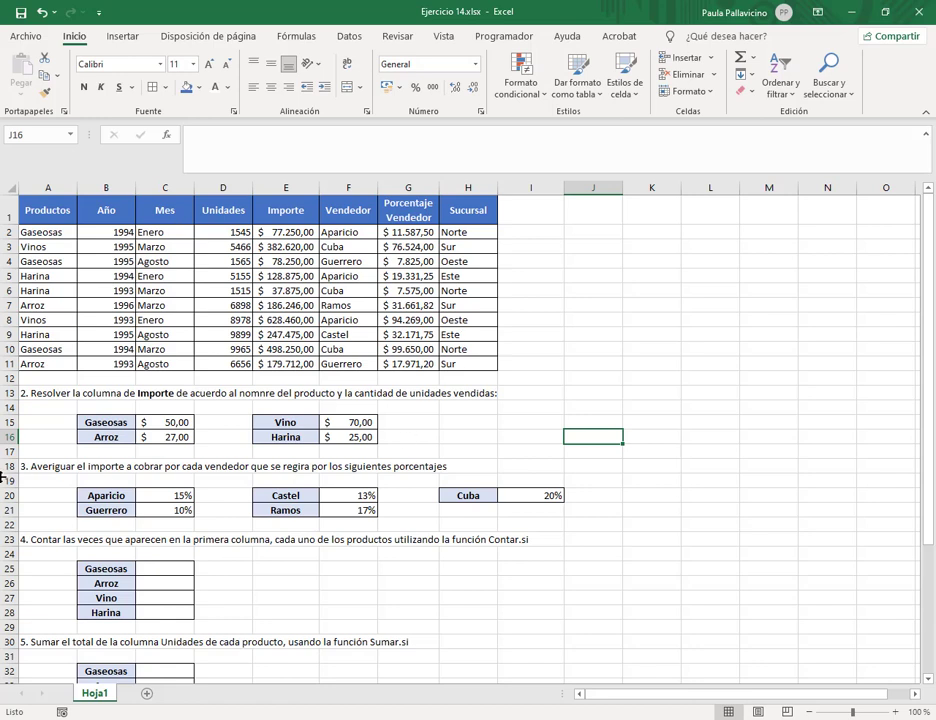
{"action": "left_click", "coordinate": [156, 558]}
{"action": "left_click", "coordinate": [40, 540]}
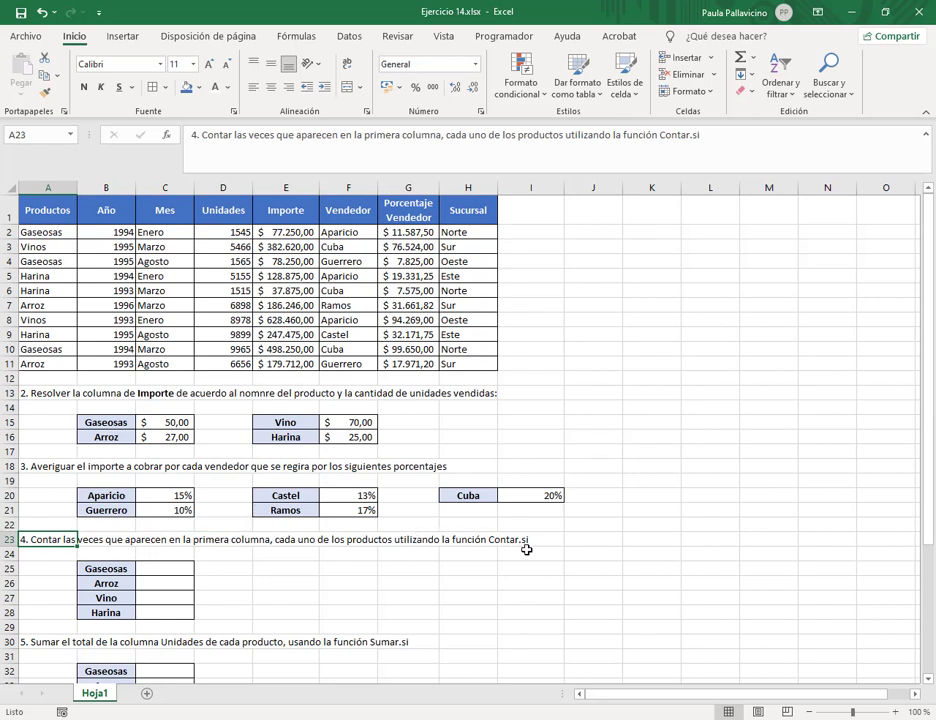
{"action": "left_click_drag", "start_coordinate": [100, 568], "coordinate": [119, 612]}
{"action": "left_click", "coordinate": [123, 567]}
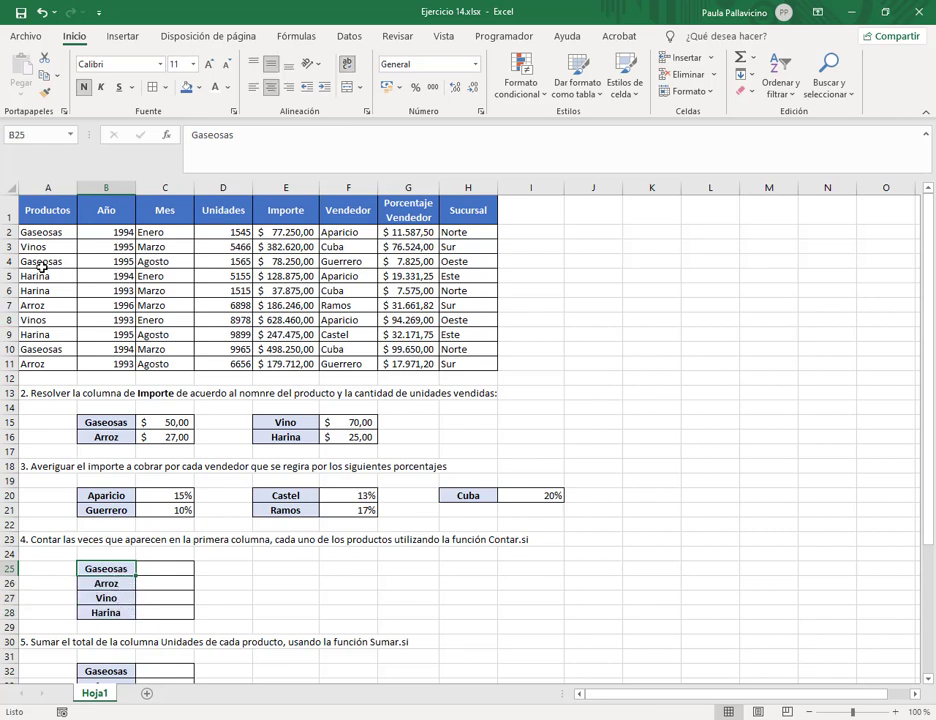
Step: Name the product range A2:A11 "productos"
{"action": "left_click_drag", "start_coordinate": [38, 232], "coordinate": [46, 362]}
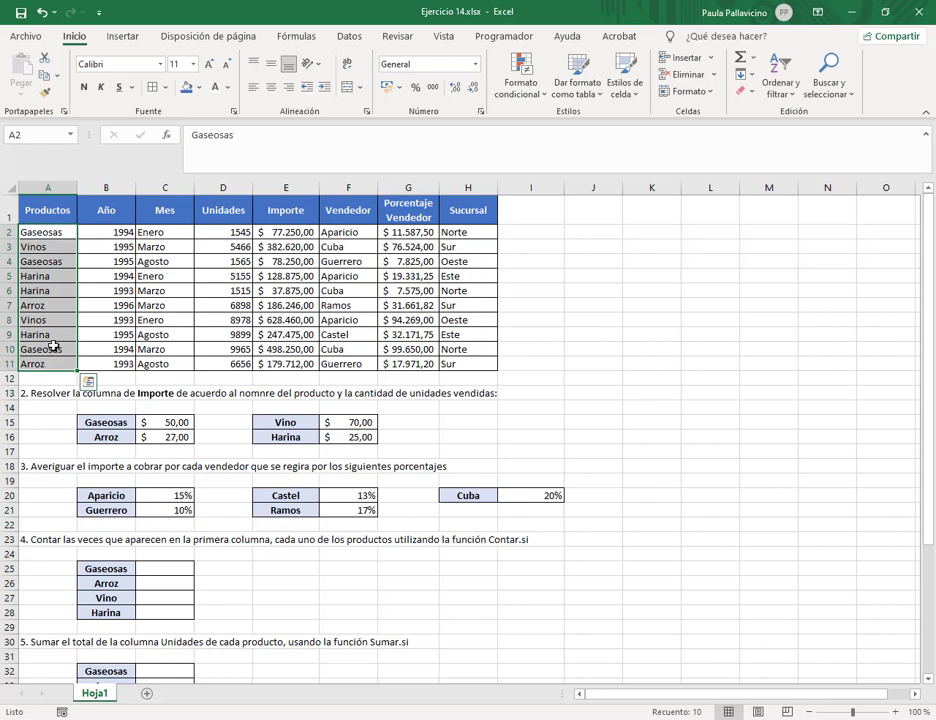
{"action": "left_click", "coordinate": [39, 134]}
{"action": "type", "text": "productos"}
{"action": "key", "text": "Return"}
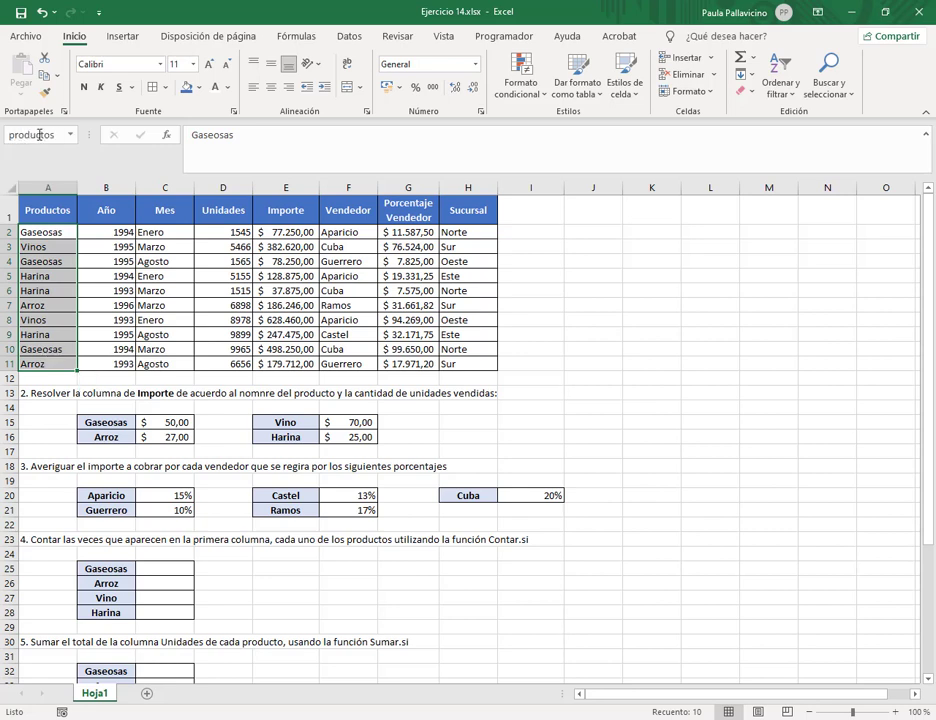
Step: Count the Gaseosas entries in C25 with the formula =CONTAR.SI(productos;B25)
{"action": "scroll", "coordinate": [250, 600], "scroll_direction": "down", "scroll_amount": 1}
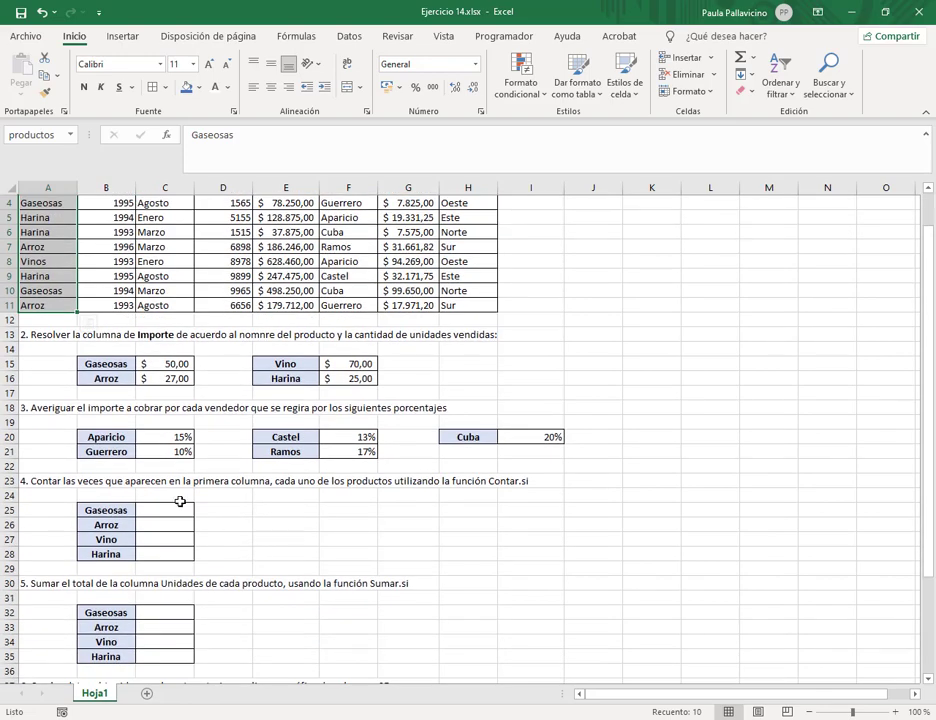
{"action": "scroll", "coordinate": [180, 501], "scroll_direction": "up", "scroll_amount": 1}
{"action": "left_click", "coordinate": [165, 568]}
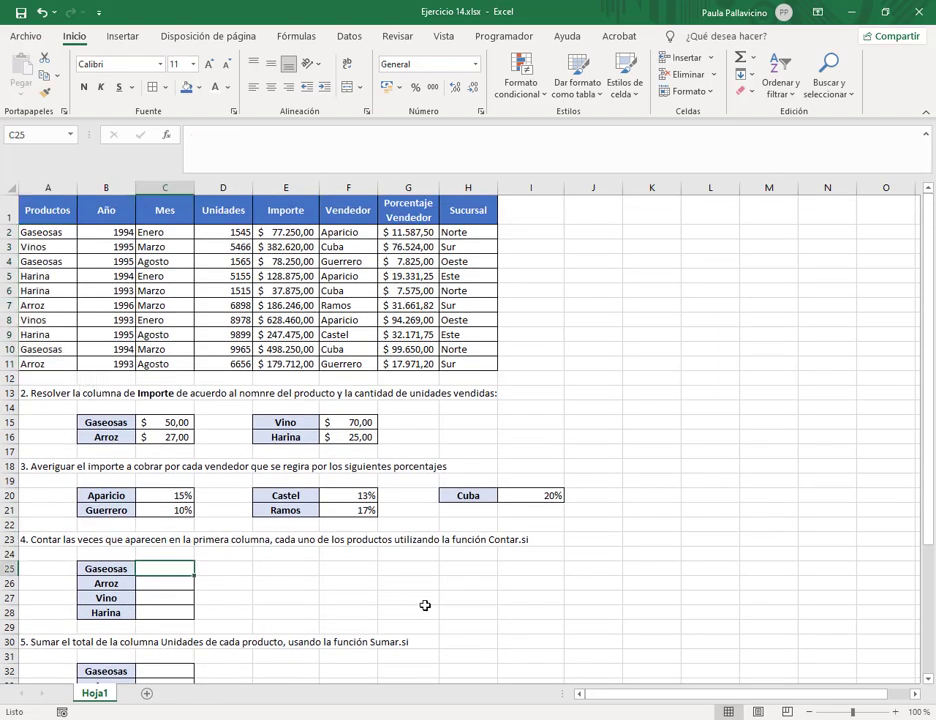
{"action": "type", "text": "=contar"}
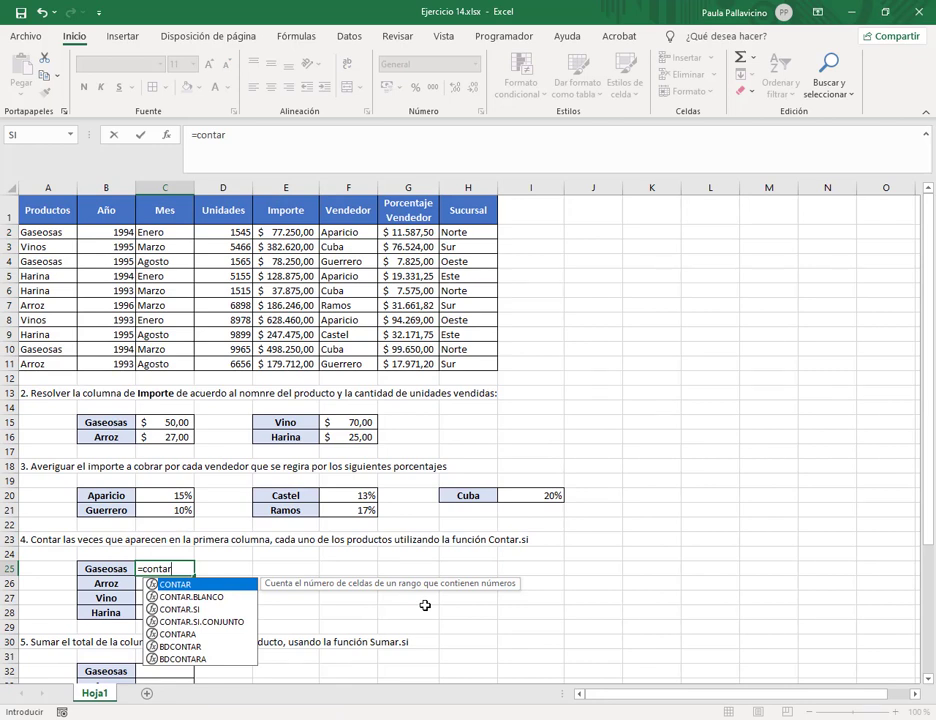
{"action": "type", "text": ".si"}
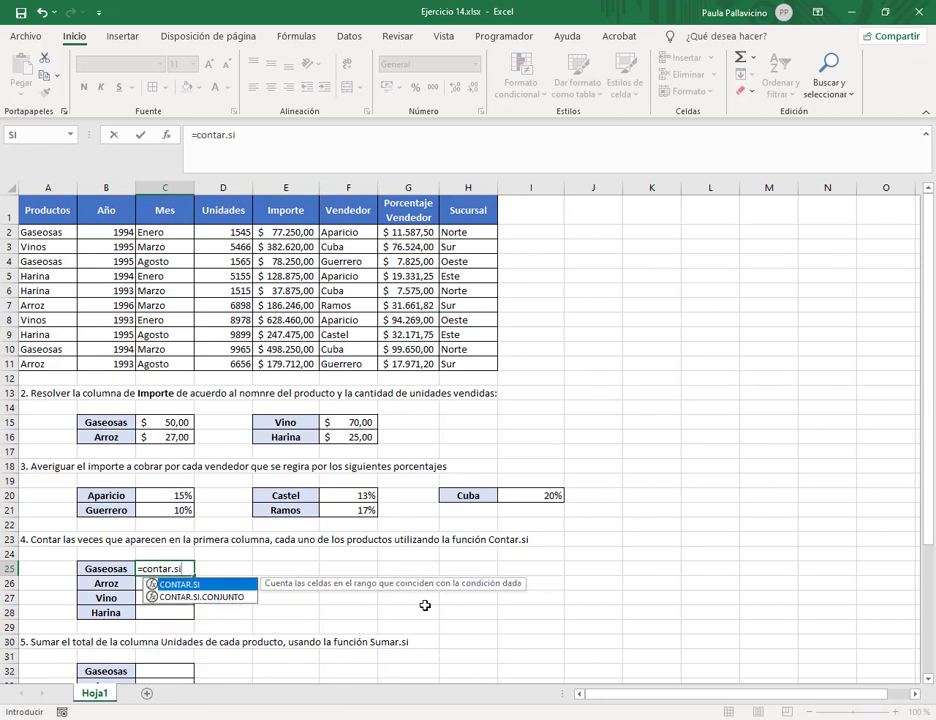
{"action": "type", "text": "(p"}
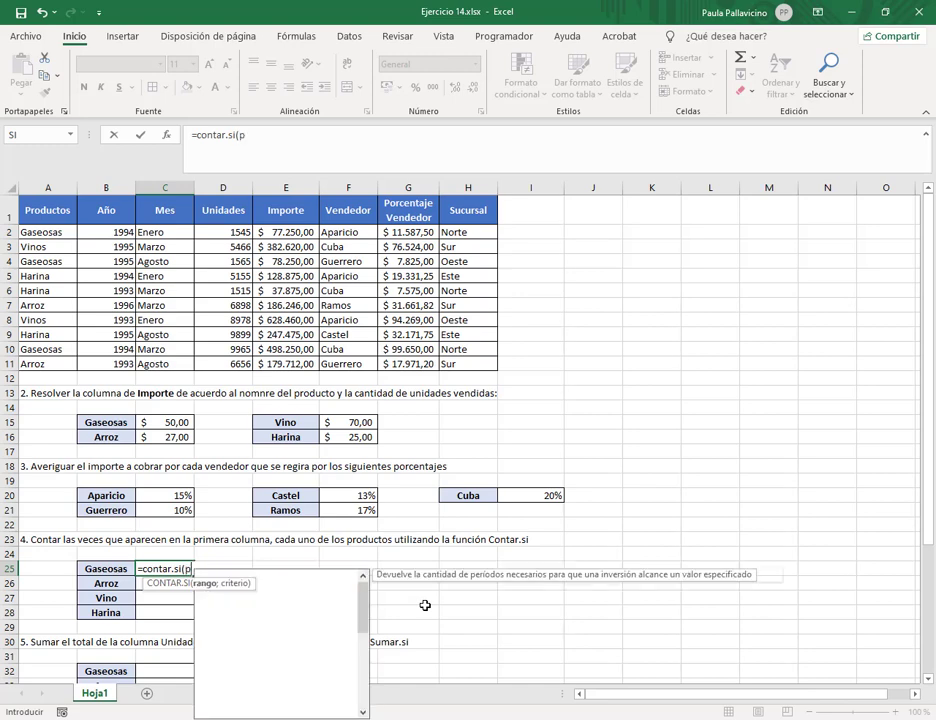
{"action": "type", "text": "roduc"}
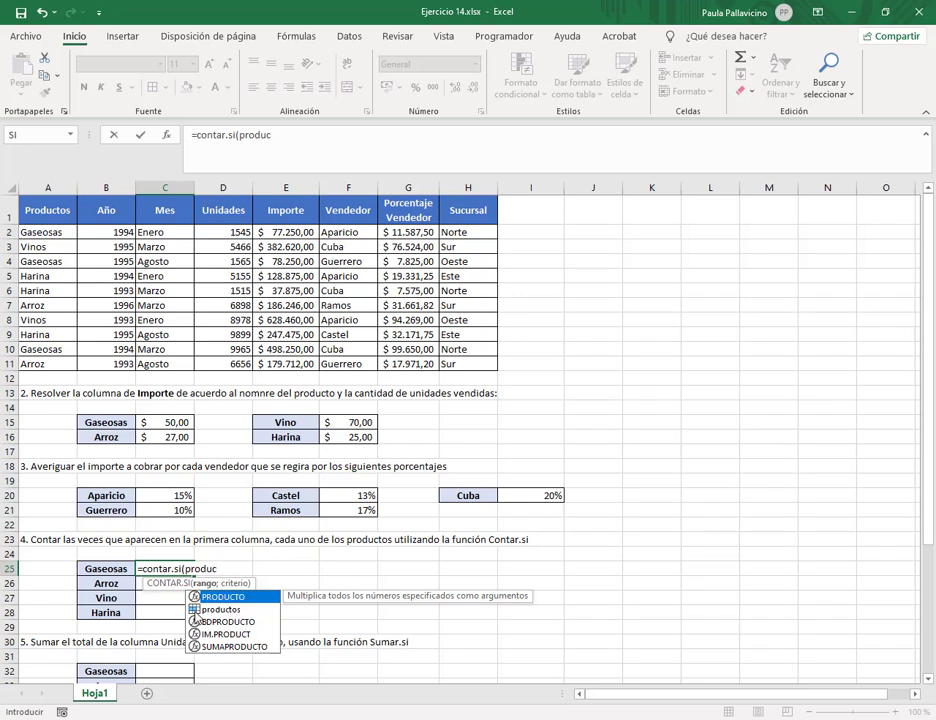
{"action": "key", "text": "Down"}
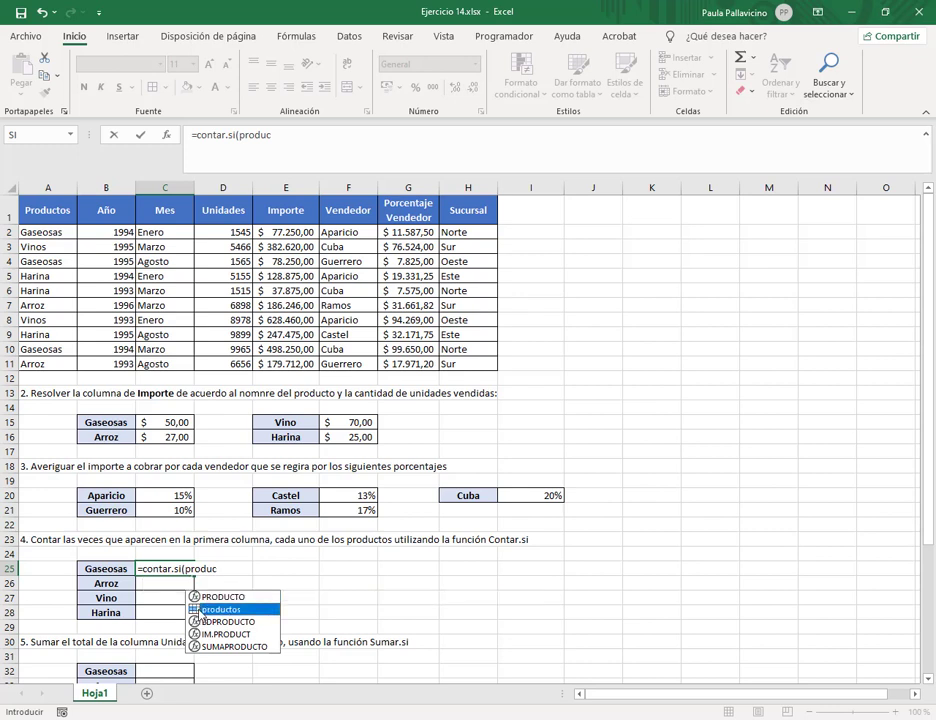
{"action": "double_click", "coordinate": [203, 609]}
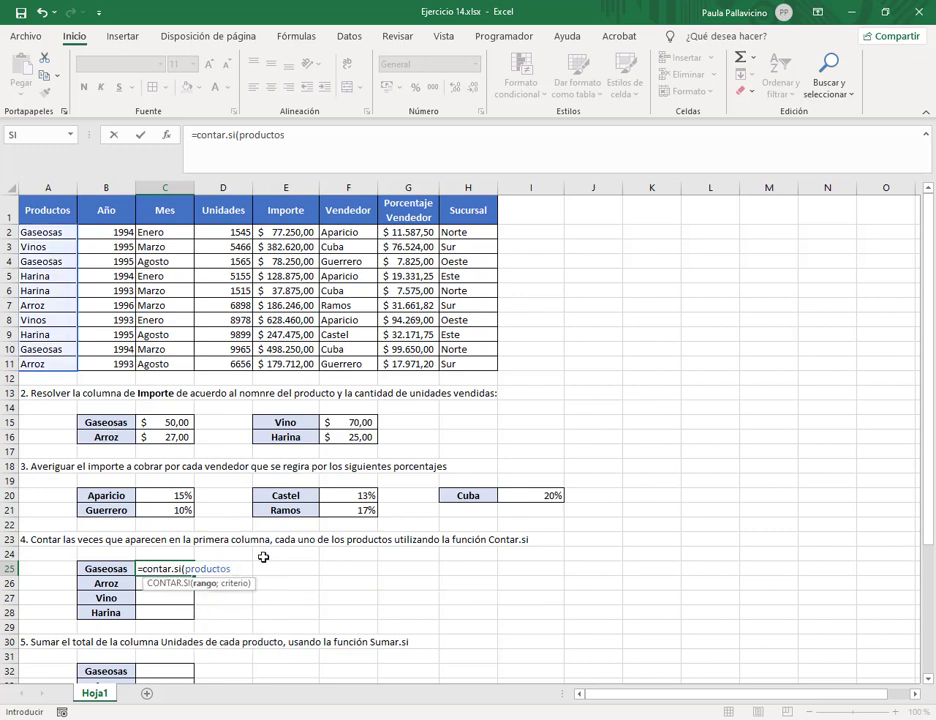
{"action": "type", "text": ";"}
{"action": "left_click", "coordinate": [104, 568]}
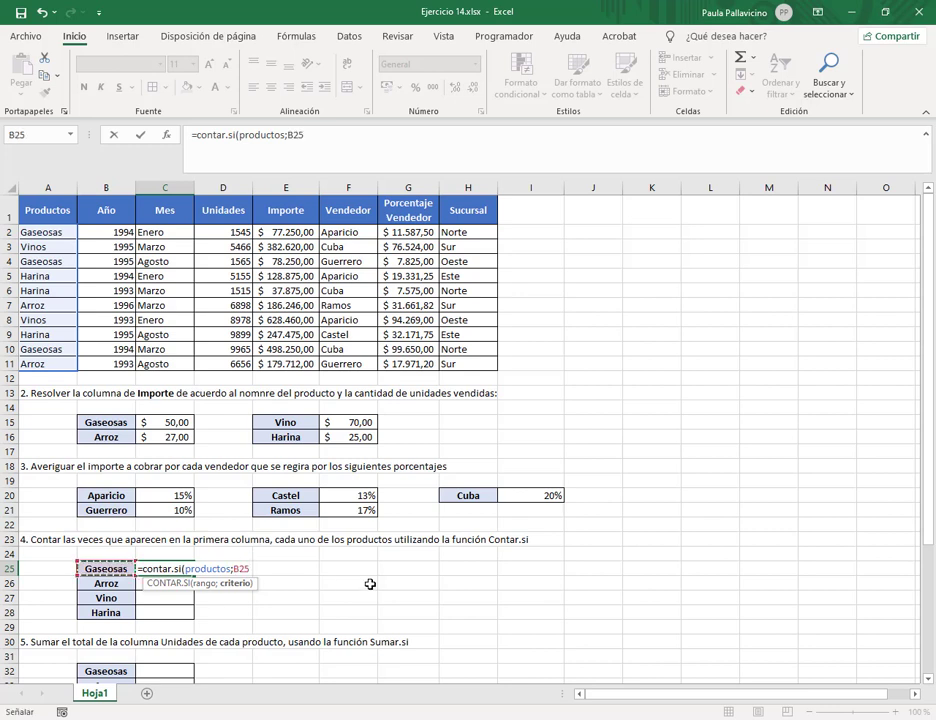
{"action": "type", "text": ")"}
{"action": "key", "text": "Return"}
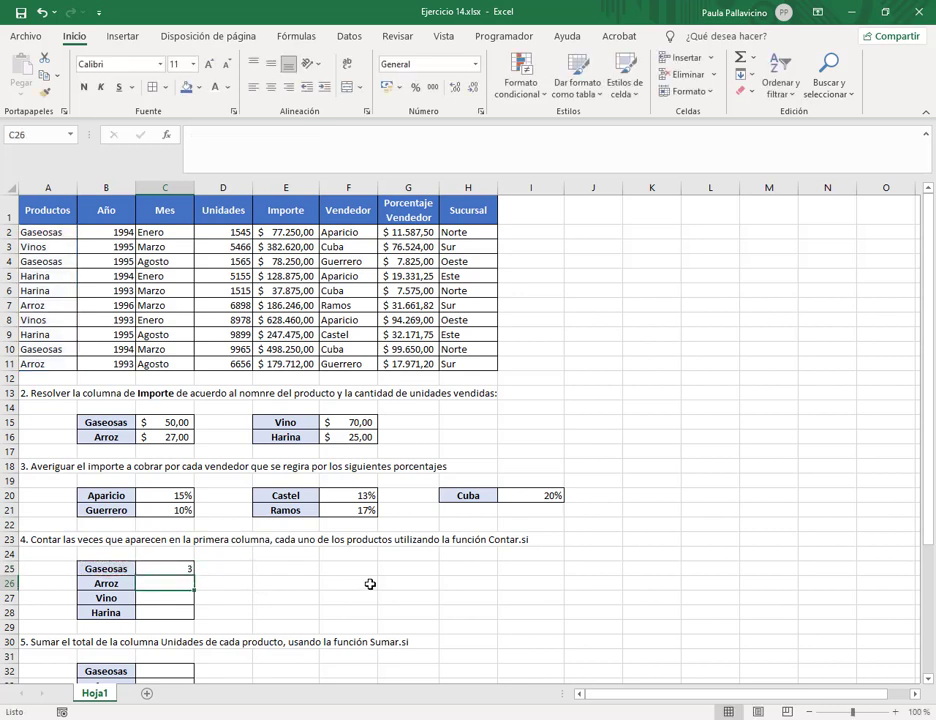
Step: Copy the count formula in C25 down to C28, and correct the product label in B27 to "Vinos"
{"action": "left_click", "coordinate": [186, 568]}
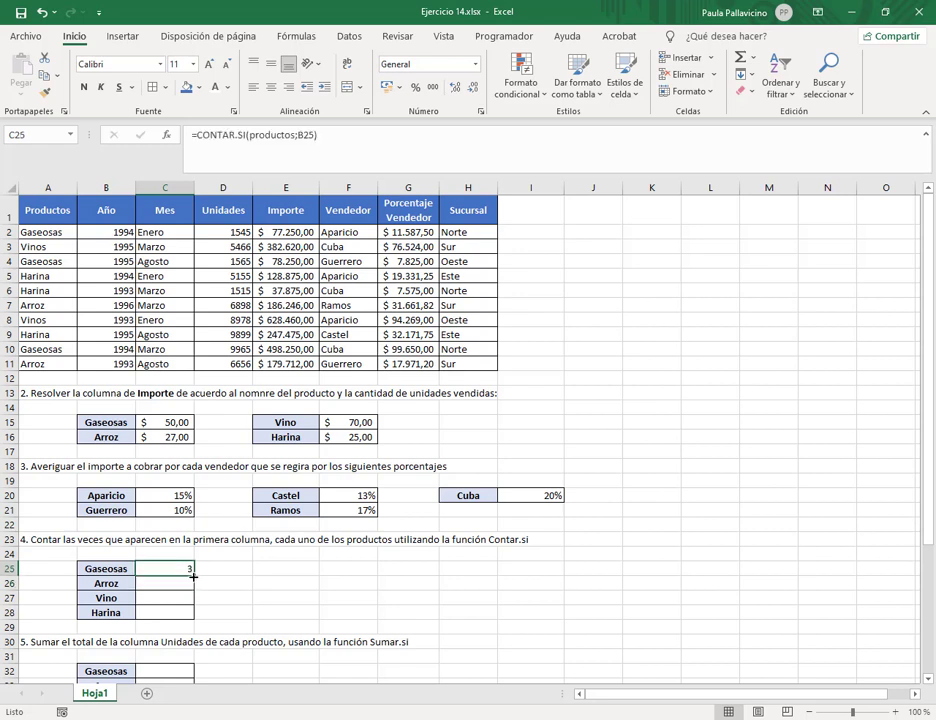
{"action": "left_click_drag", "start_coordinate": [193, 576], "coordinate": [190, 612]}
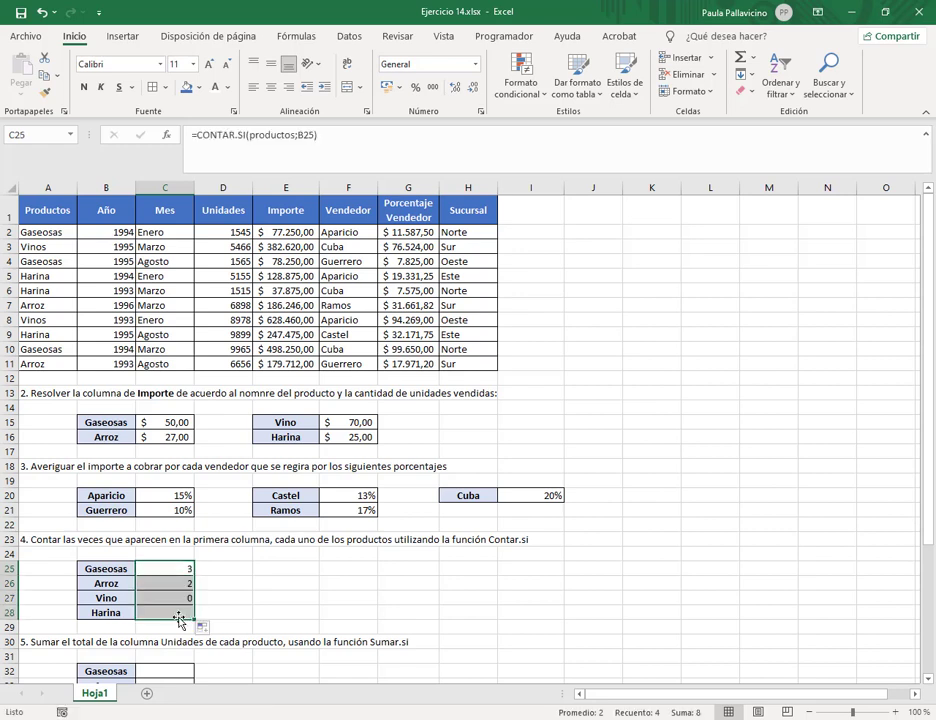
{"action": "left_click", "coordinate": [106, 597]}
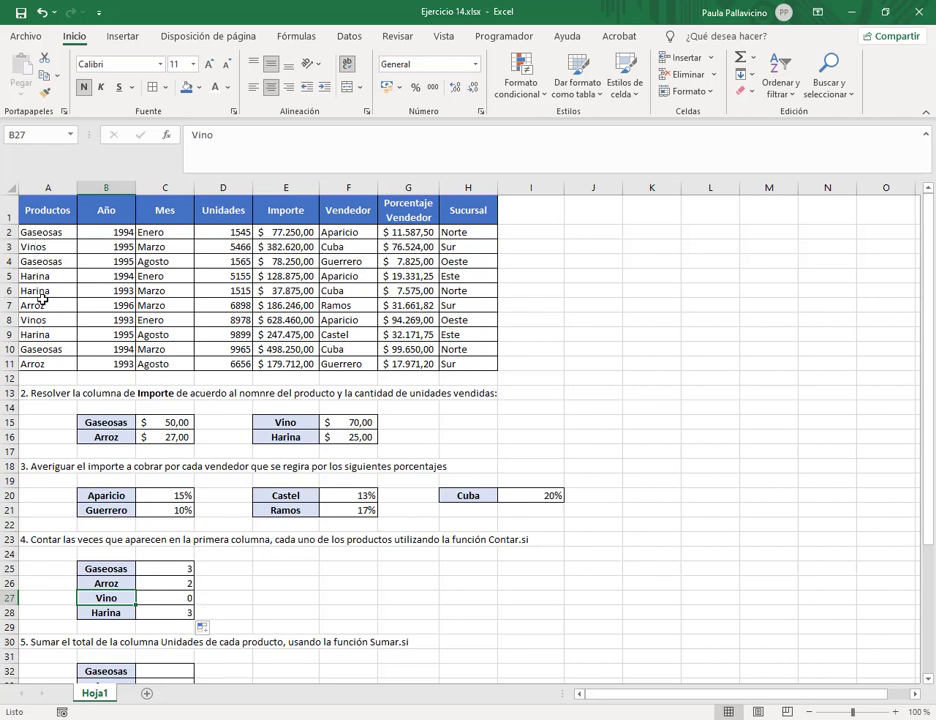
{"action": "left_click", "coordinate": [221, 137]}
{"action": "type", "text": "s"}
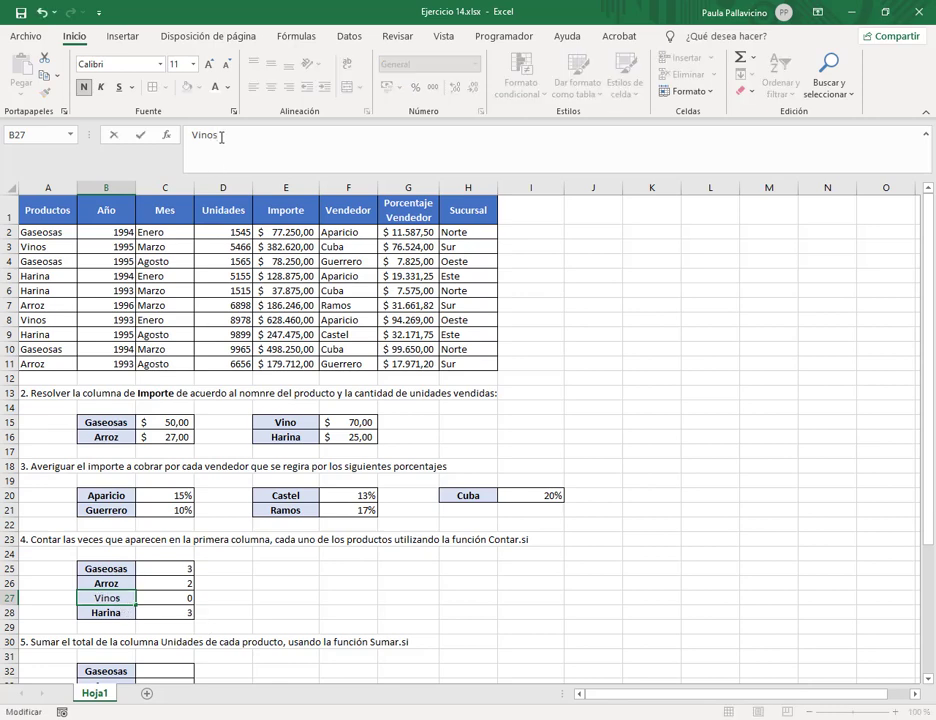
{"action": "key", "text": "Return"}
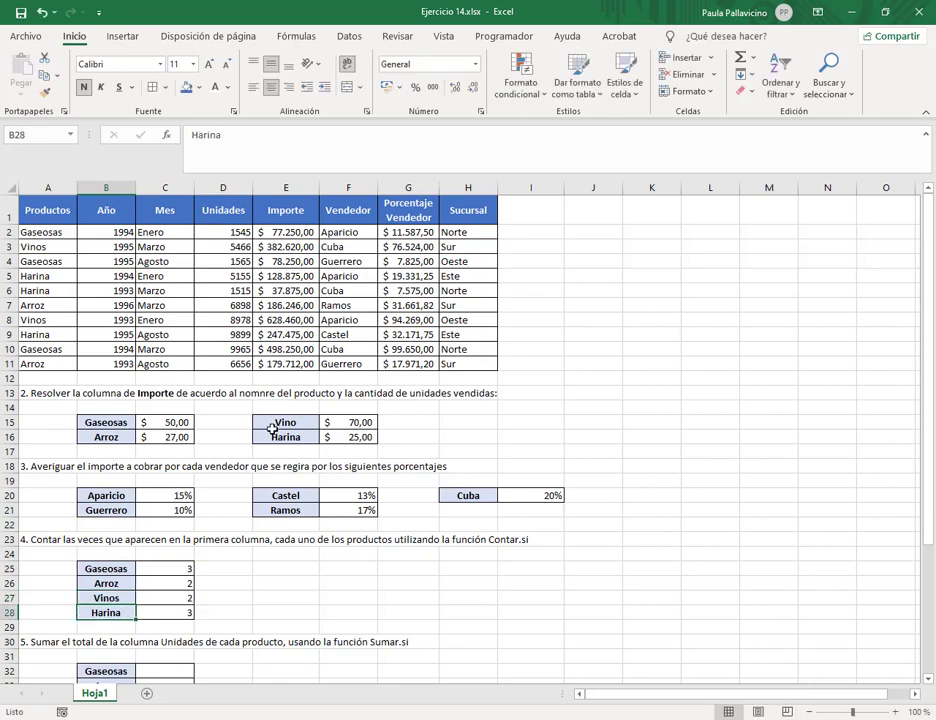
Step: Name the Unidades data range D2:D11 "unidades"
{"action": "scroll", "coordinate": [351, 564], "scroll_direction": "down", "scroll_amount": 1}
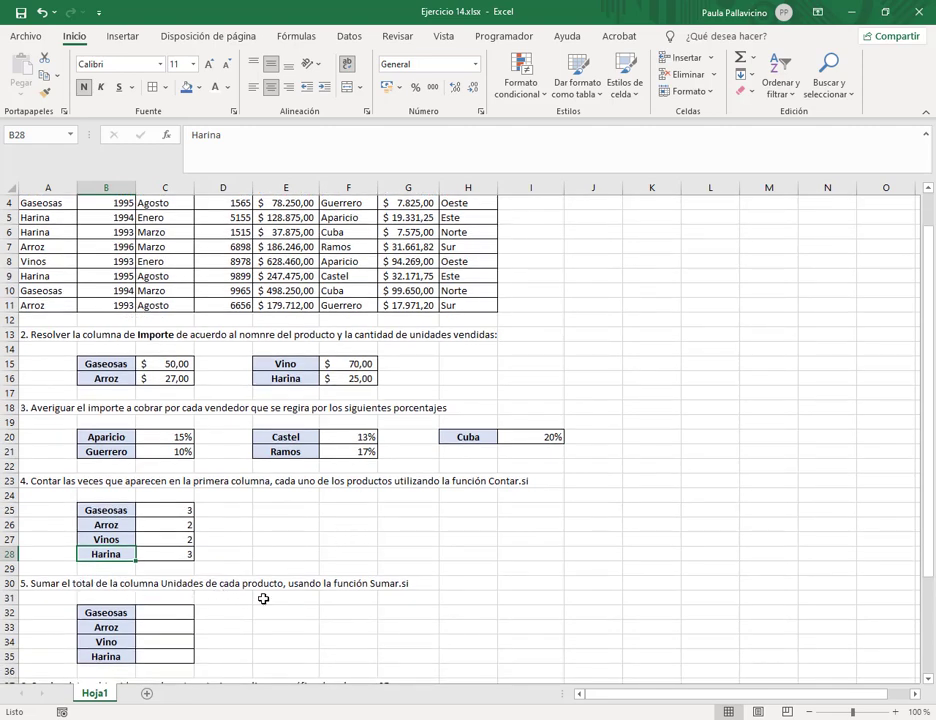
{"action": "scroll", "coordinate": [321, 595], "scroll_direction": "up", "scroll_amount": 1}
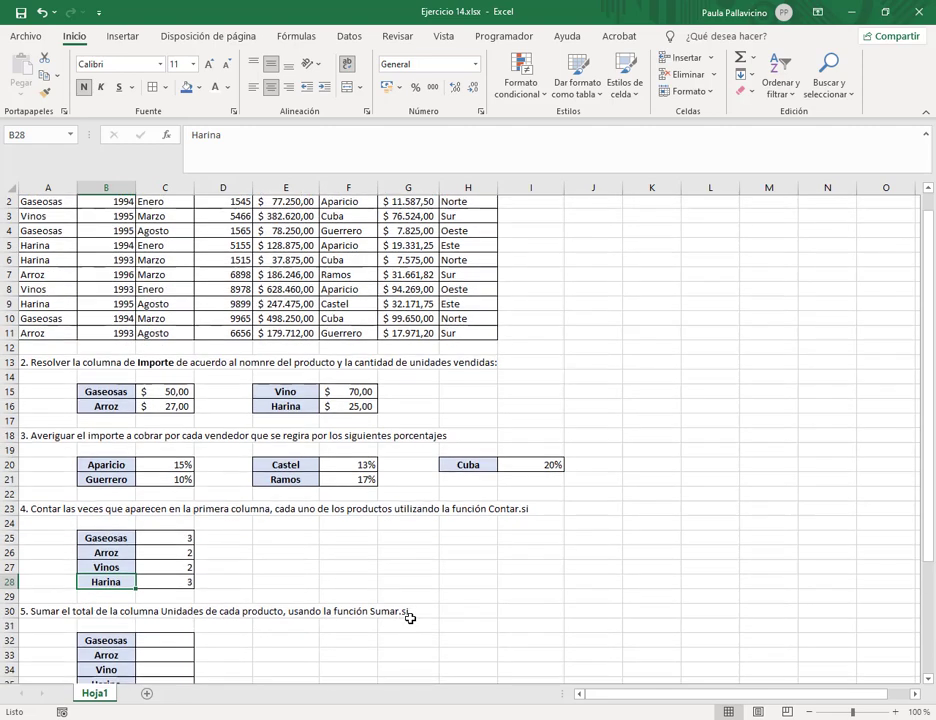
{"action": "left_click", "coordinate": [232, 234]}
{"action": "left_click_drag", "start_coordinate": [232, 240], "coordinate": [236, 364]}
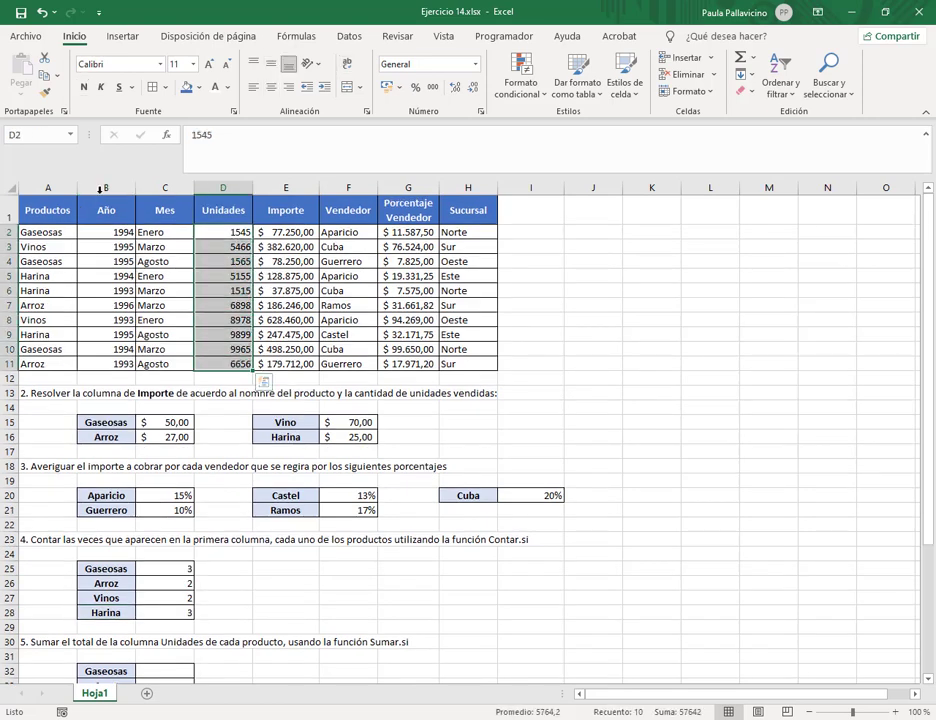
{"action": "left_click", "coordinate": [36, 136]}
{"action": "type", "text": "unidades"}
{"action": "key", "text": "Return"}
{"action": "left_click", "coordinate": [106, 378]}
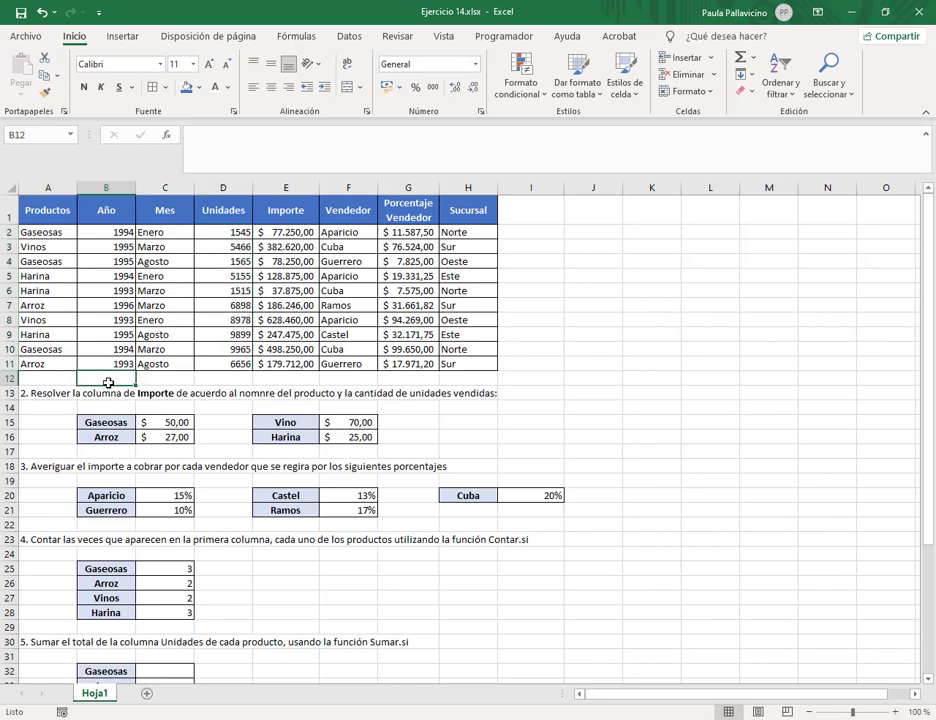
Step: Total the Gaseosas units in C32 with the formula =SUMAR.SI(productos;B32;unidades)
{"action": "scroll", "coordinate": [106, 380], "scroll_direction": "down", "scroll_amount": 2}
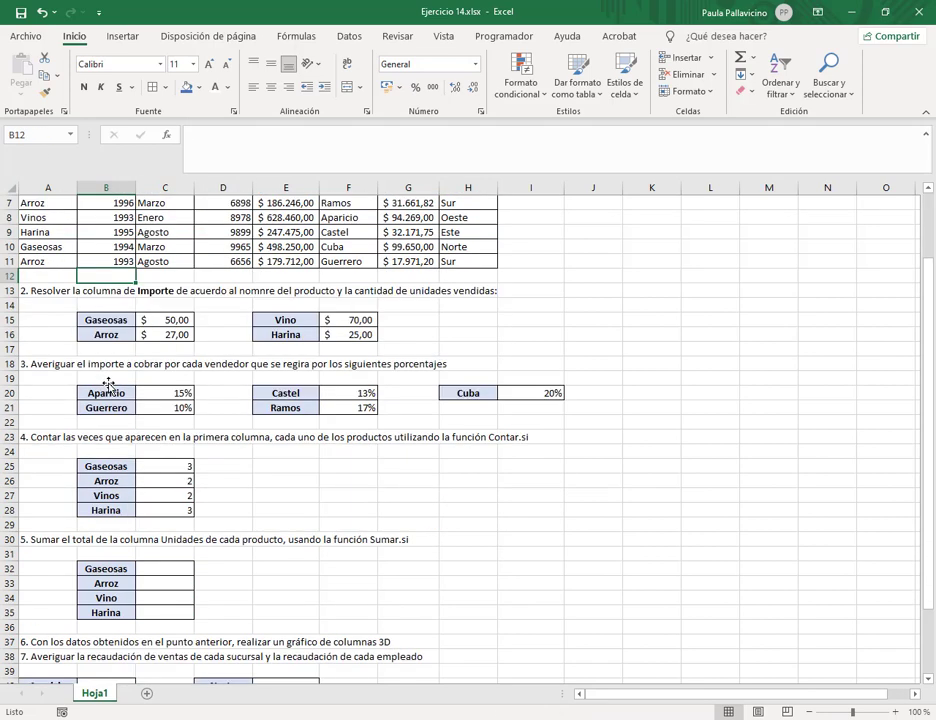
{"action": "left_click", "coordinate": [170, 571]}
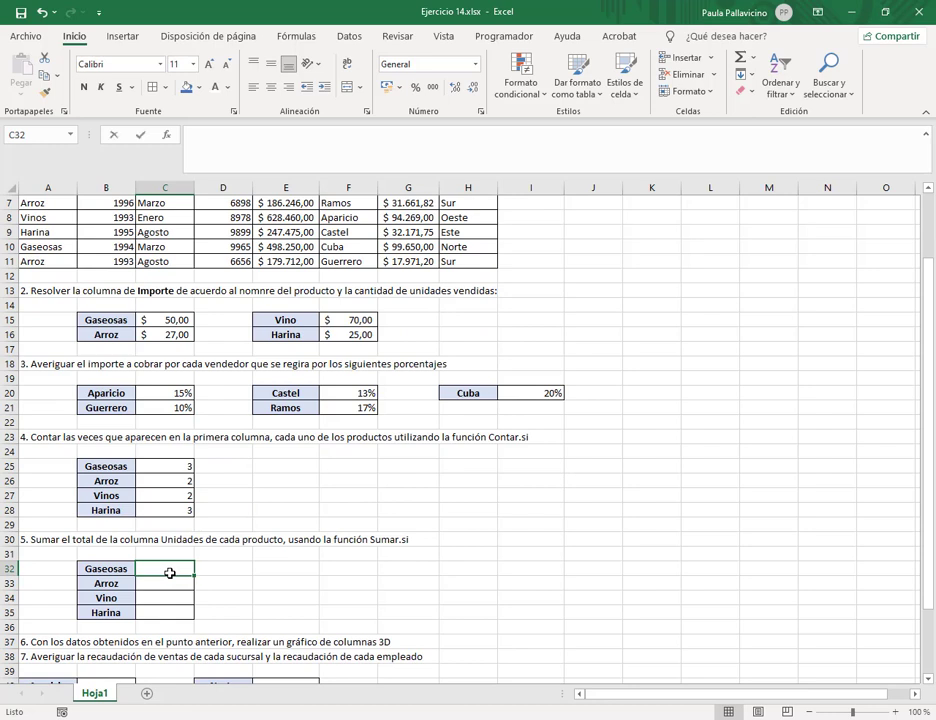
{"action": "type", "text": "=sumar.si"}
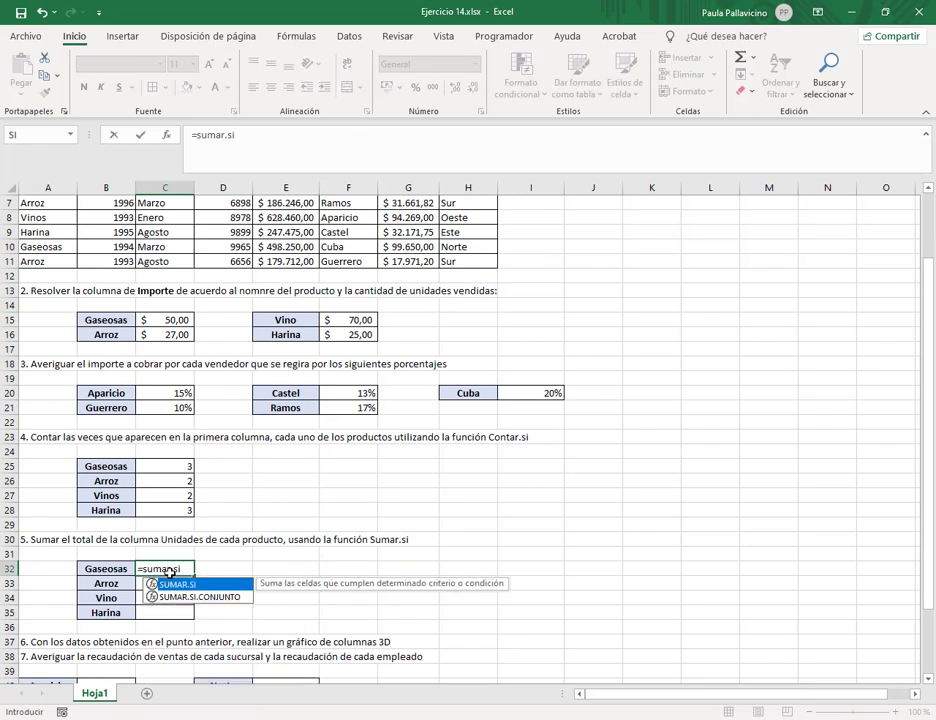
{"action": "type", "text": "("}
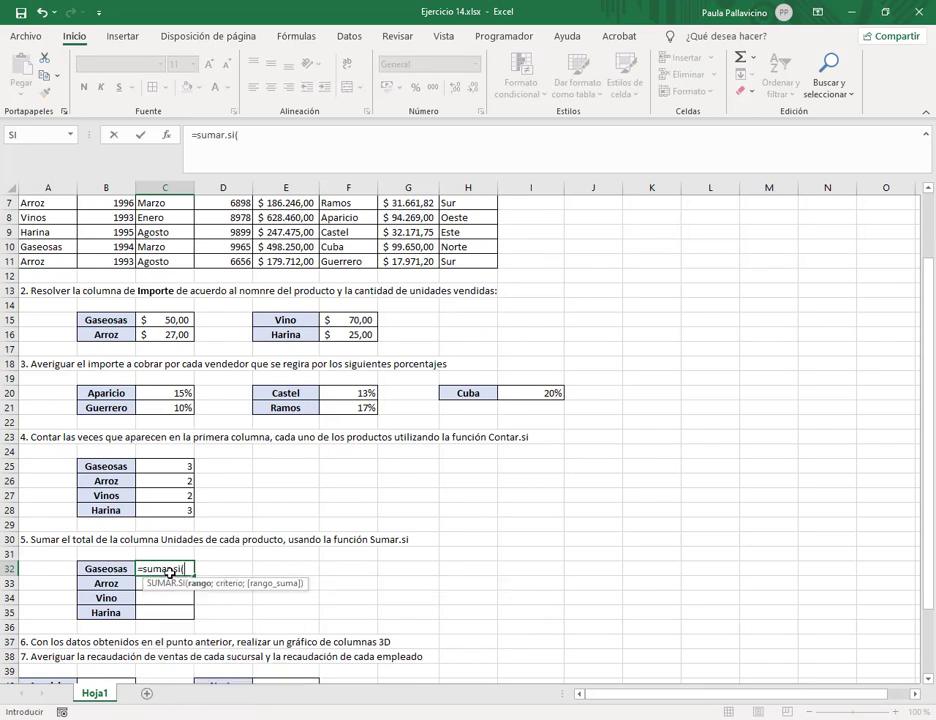
{"action": "type", "text": "pro"}
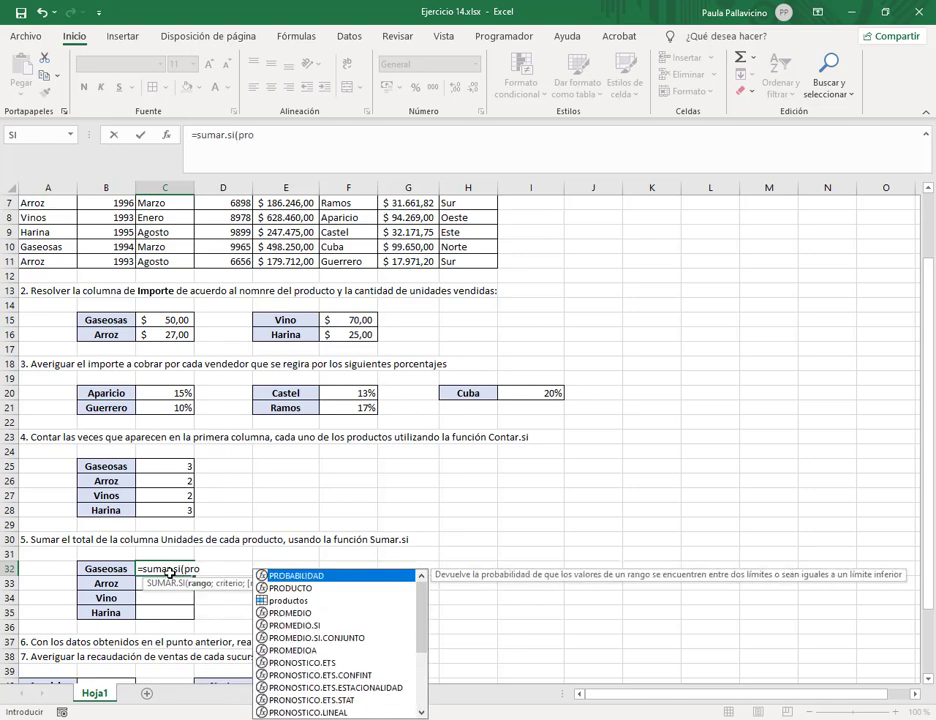
{"action": "type", "text": "ductos"}
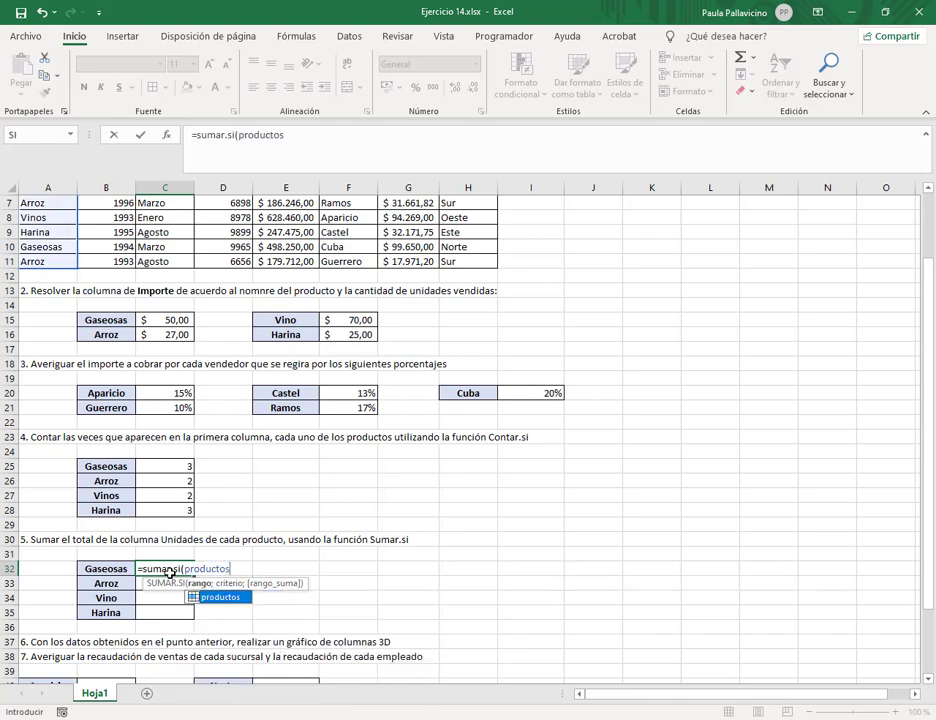
{"action": "type", "text": ";"}
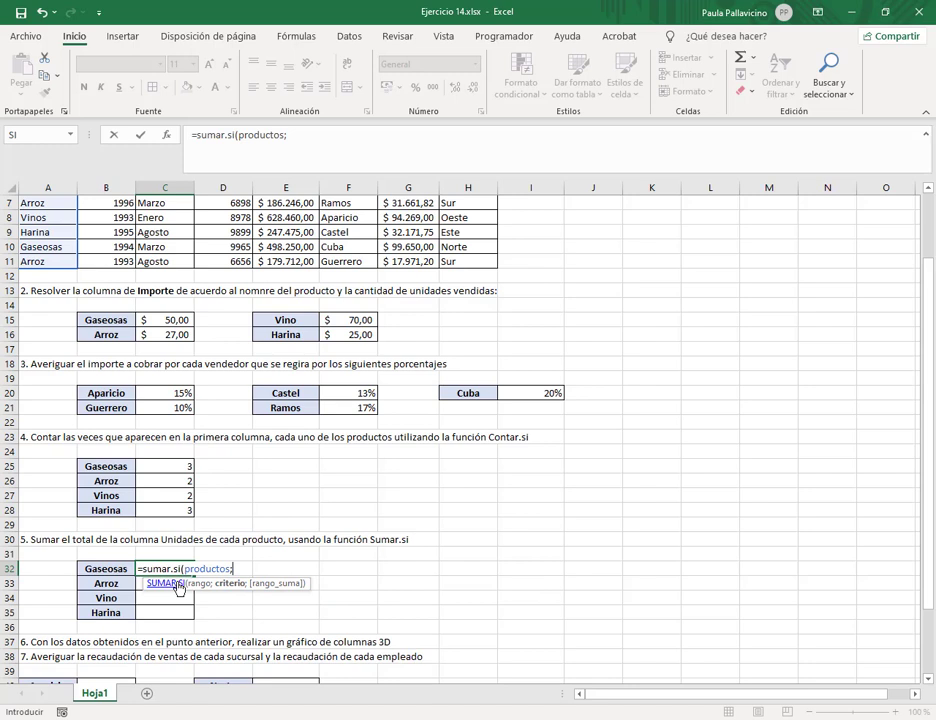
{"action": "left_click", "coordinate": [121, 567]}
{"action": "type", "text": ";uni"}
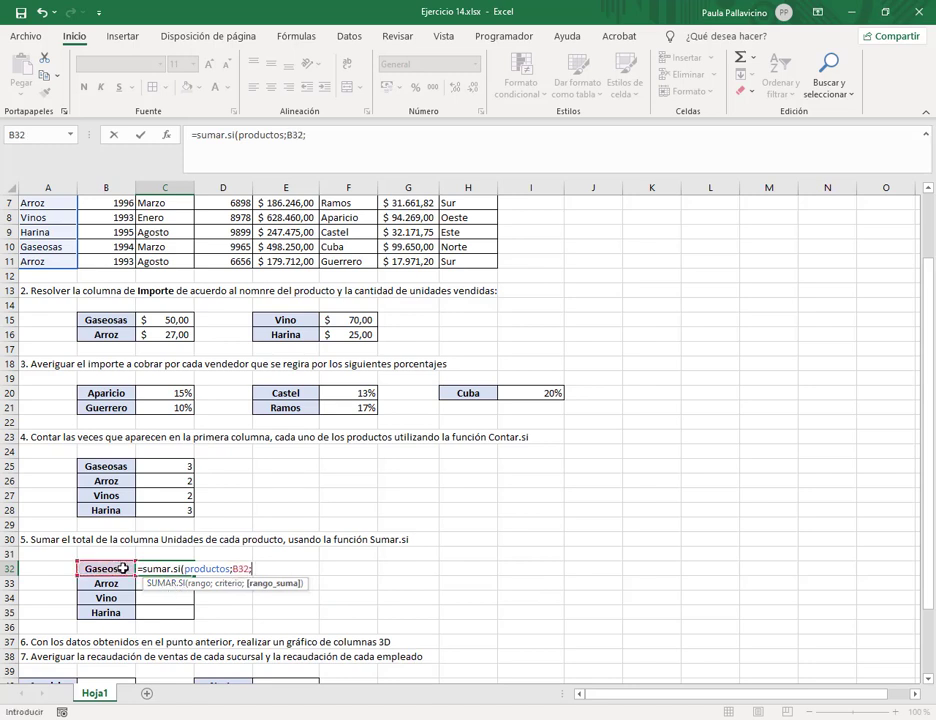
{"action": "type", "text": "da"}
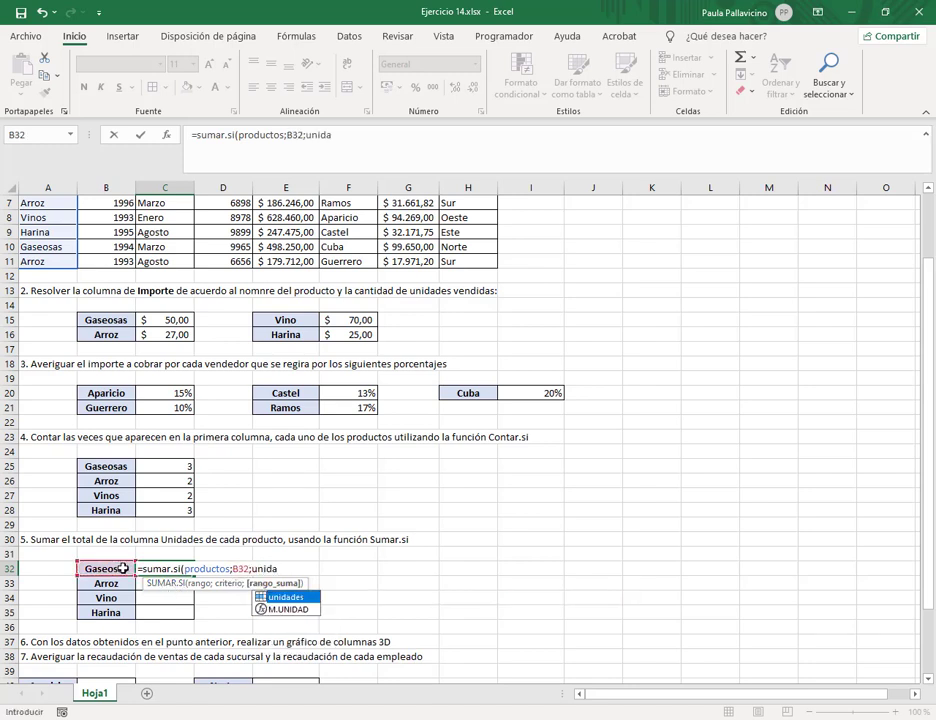
{"action": "key", "text": "Tab"}
{"action": "type", "text": ")"}
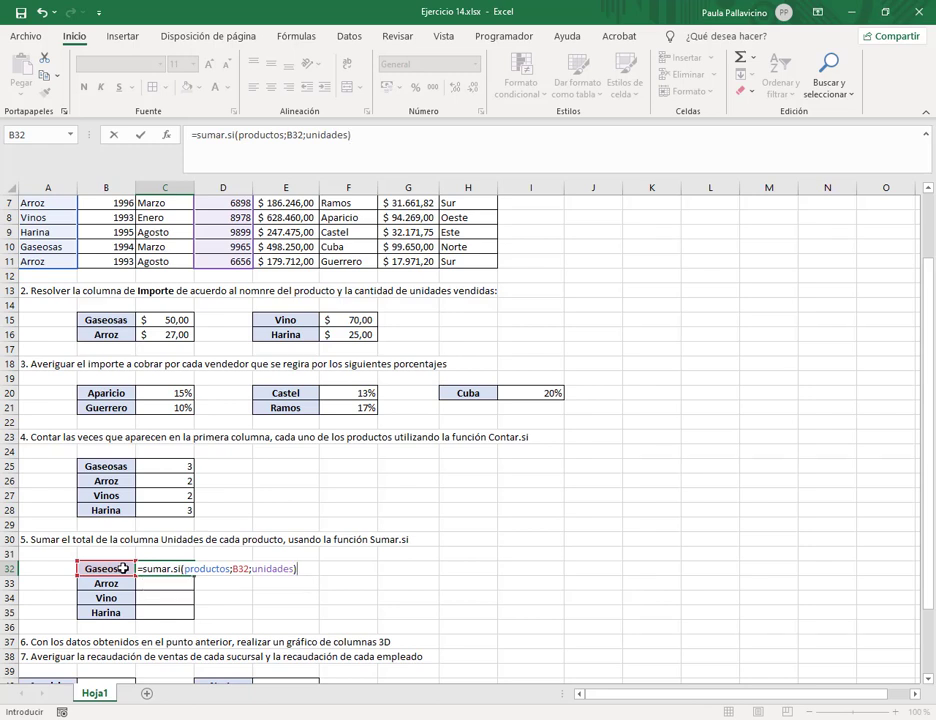
{"action": "key", "text": "Return"}
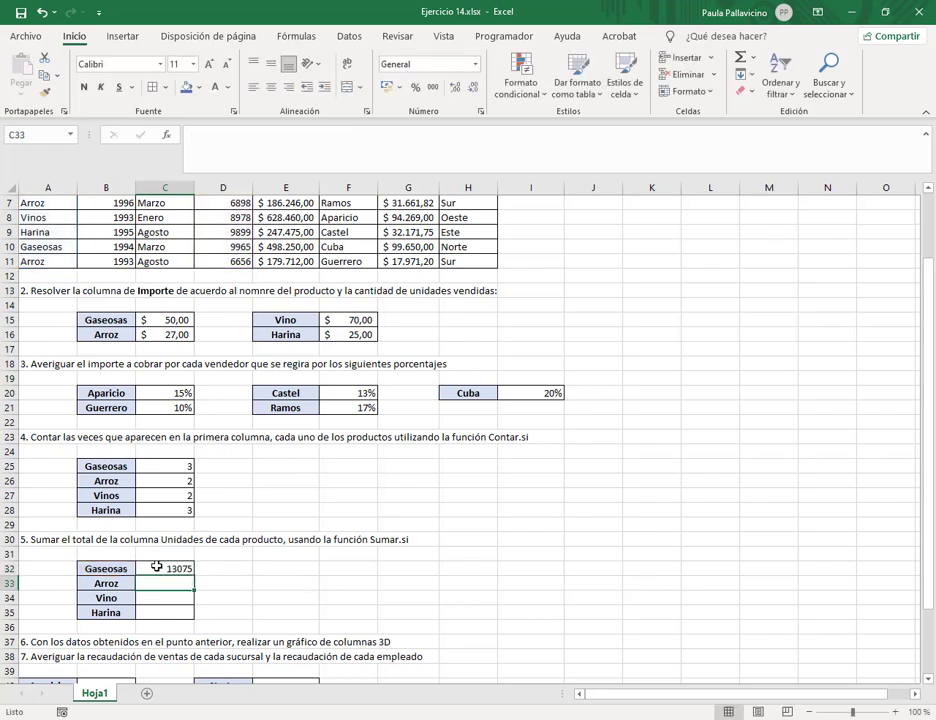
Step: Copy the SUMAR.SI formula from C32 down through C35 for the remaining products
{"action": "left_click", "coordinate": [157, 567]}
{"action": "left_click_drag", "start_coordinate": [194, 572], "coordinate": [193, 618]}
{"action": "scroll", "coordinate": [292, 570], "scroll_direction": "down", "scroll_amount": 2}
{"action": "left_click", "coordinate": [300, 512]}
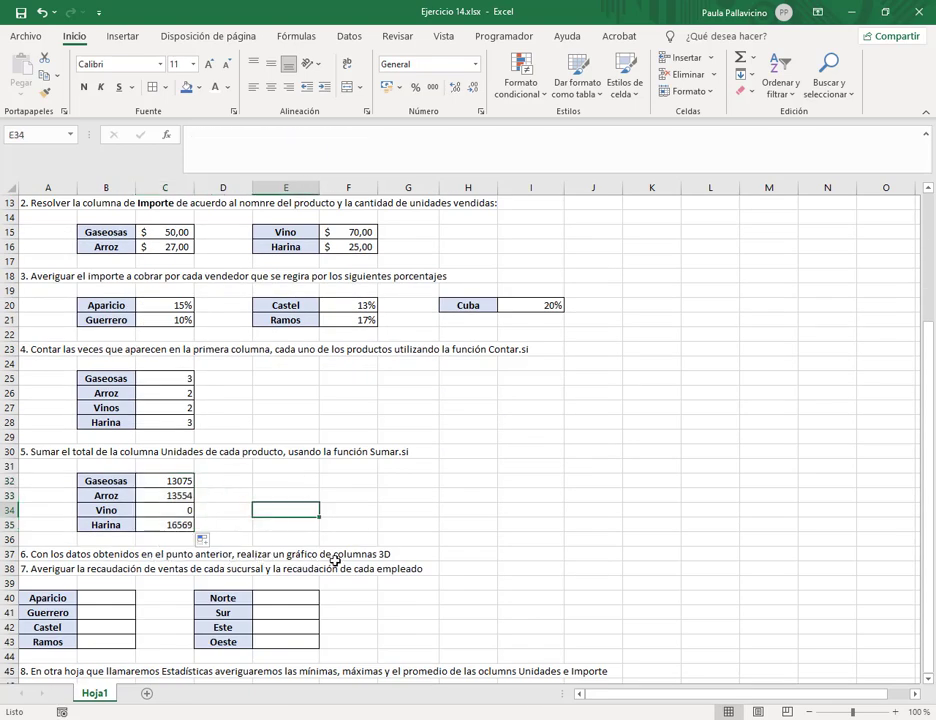
Step: Correct the product label in B34 of the exercise 5 table to "Vinos"
{"action": "left_click", "coordinate": [104, 481]}
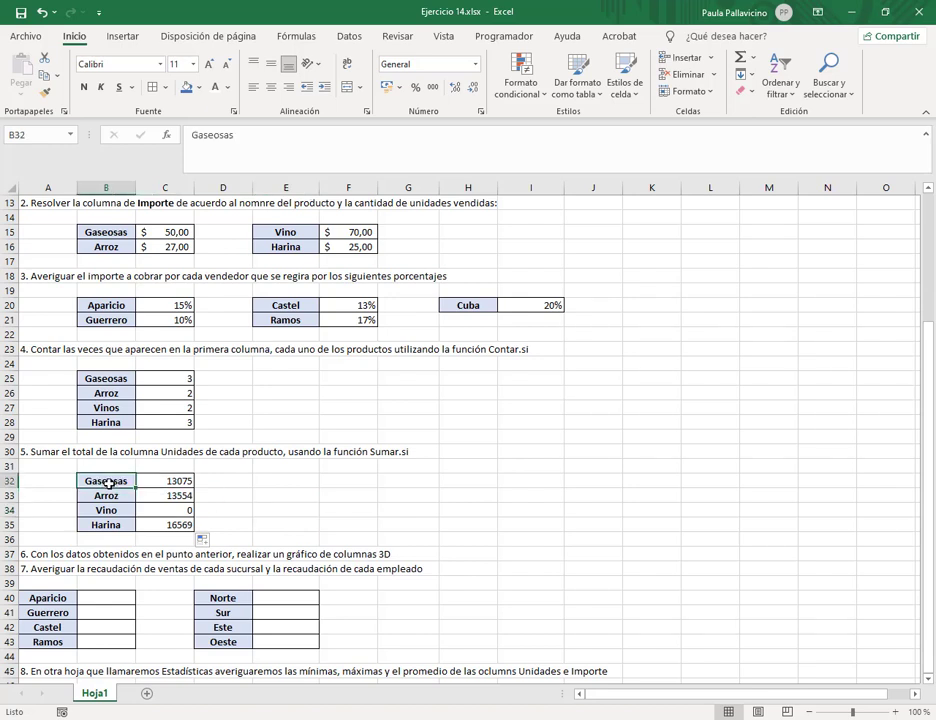
{"action": "left_click", "coordinate": [128, 512]}
{"action": "left_click", "coordinate": [237, 134]}
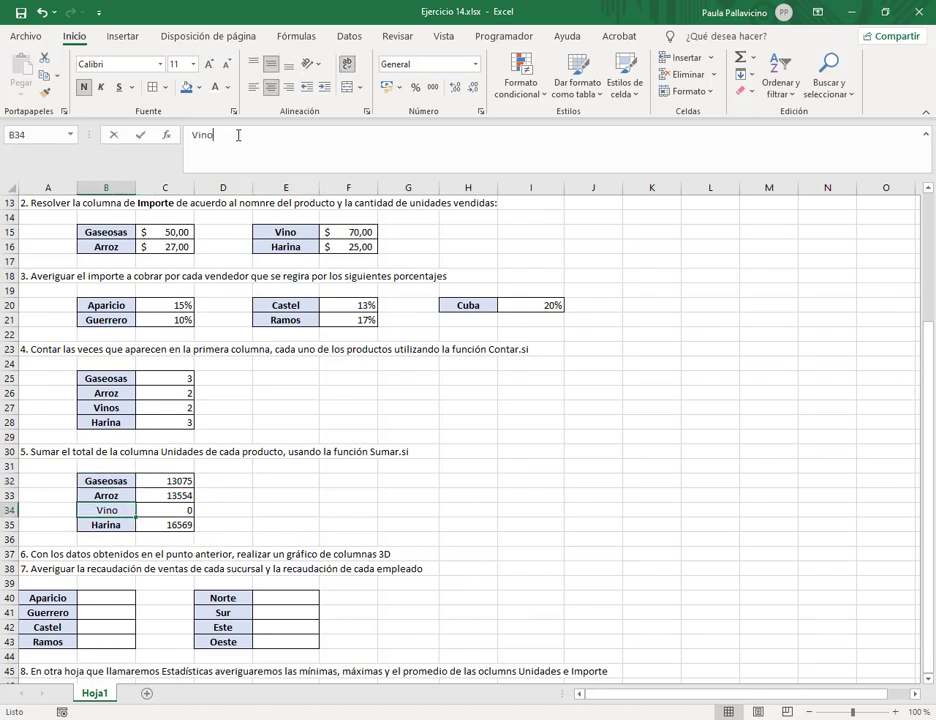
{"action": "type", "text": "s"}
{"action": "key", "text": "Return"}
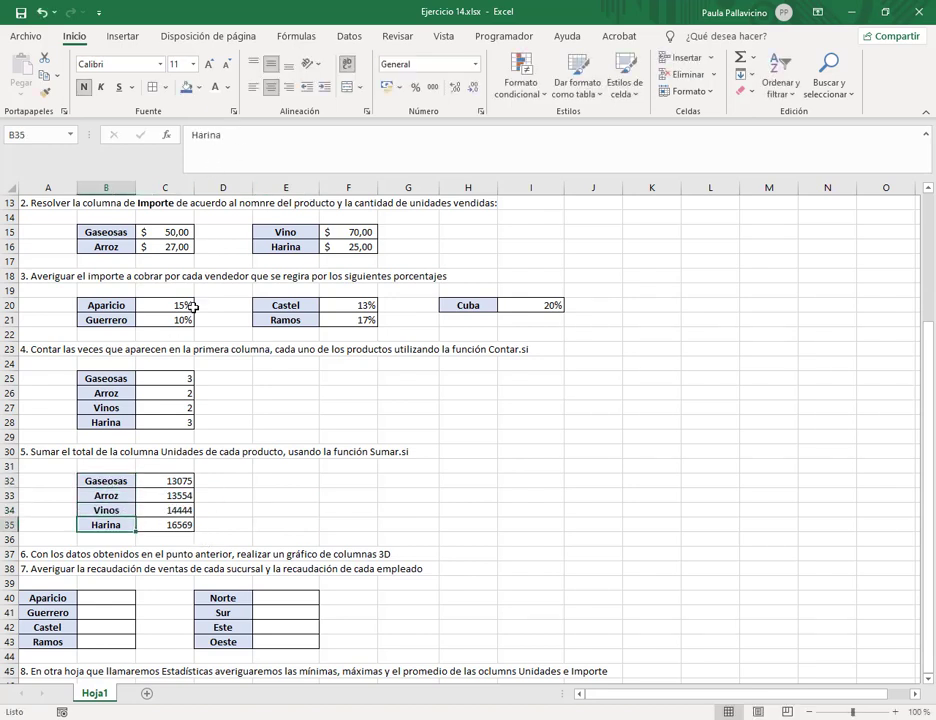
Step: Insert a 3D clustered column chart from the product unit totals in B32:C35
{"action": "left_click_drag", "start_coordinate": [94, 483], "coordinate": [155, 521]}
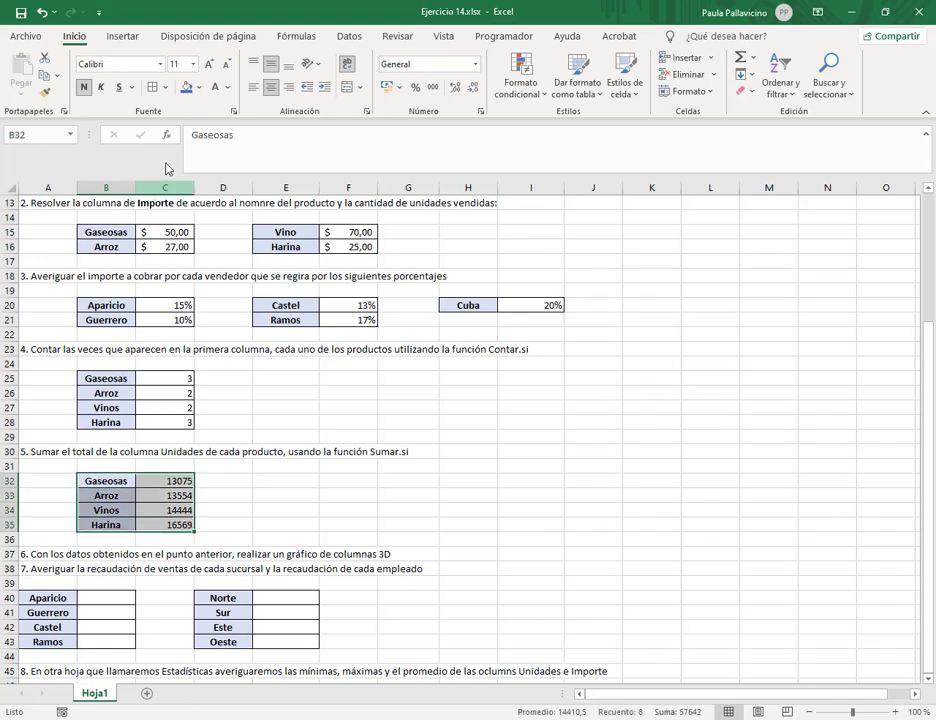
{"action": "left_click", "coordinate": [123, 37]}
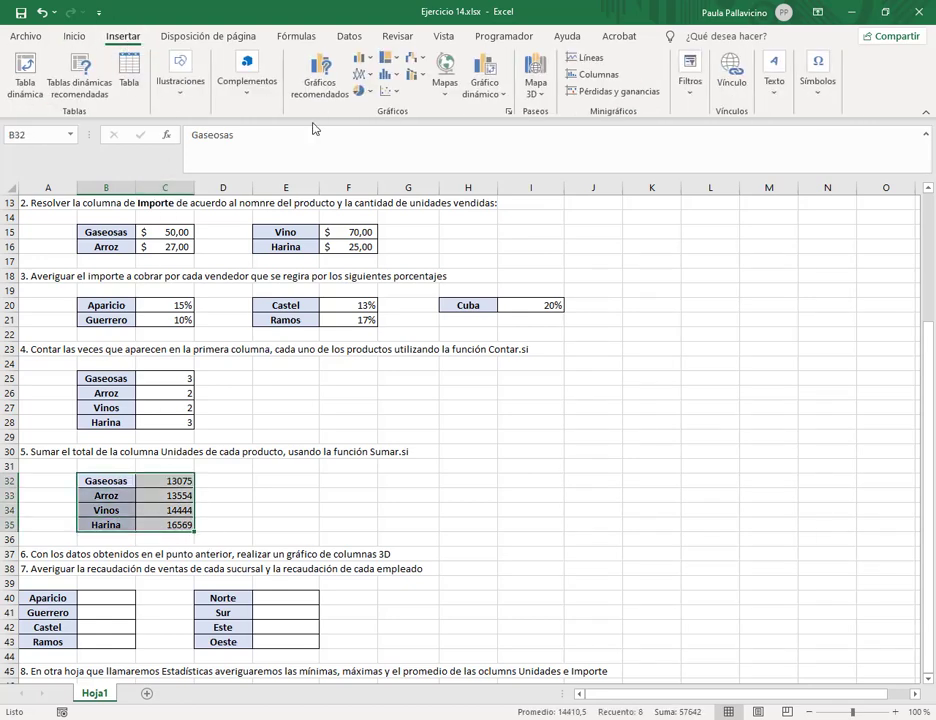
{"action": "left_click", "coordinate": [369, 60]}
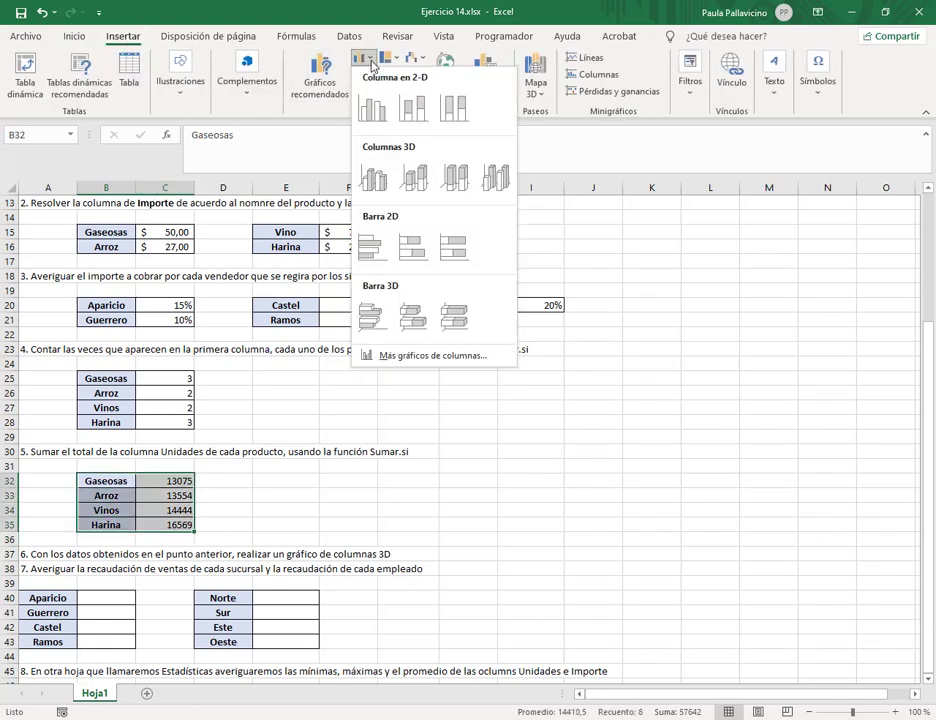
{"action": "left_click", "coordinate": [372, 180]}
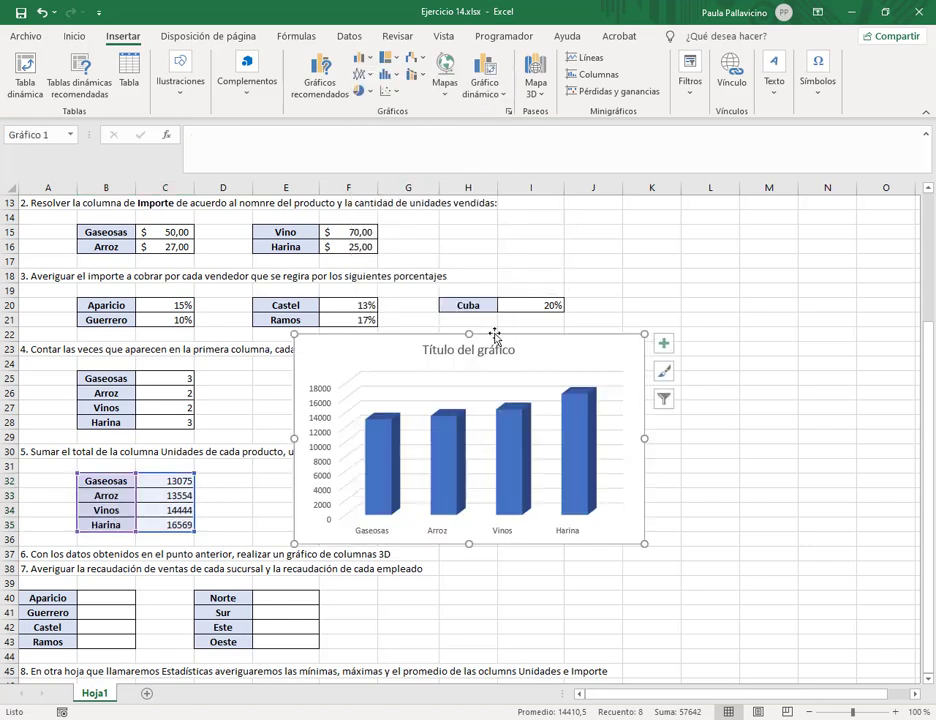
Step: Shrink the column chart and place it beside the exercise 5 table, covering about H27 to L36
{"action": "left_click_drag", "start_coordinate": [494, 338], "coordinate": [642, 361]}
{"action": "left_click_drag", "start_coordinate": [790, 568], "coordinate": [719, 504]}
{"action": "left_click_drag", "start_coordinate": [652, 370], "coordinate": [655, 416]}
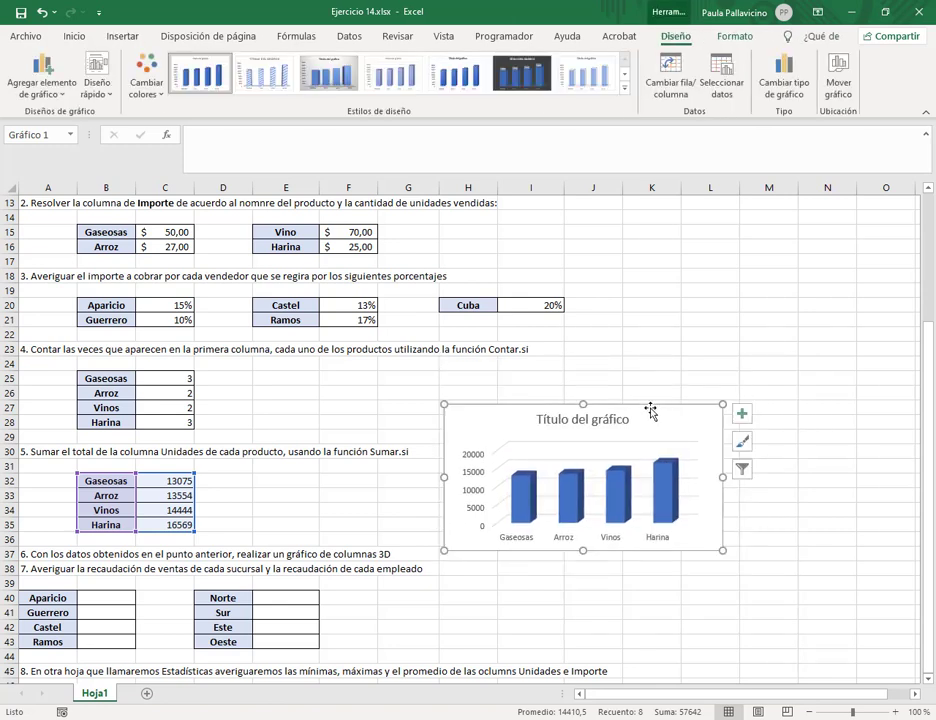
Step: Replace the chart's placeholder title with "Cantidad de Unidades" and deselect the chart
{"action": "left_click", "coordinate": [617, 424]}
{"action": "left_click", "coordinate": [622, 420]}
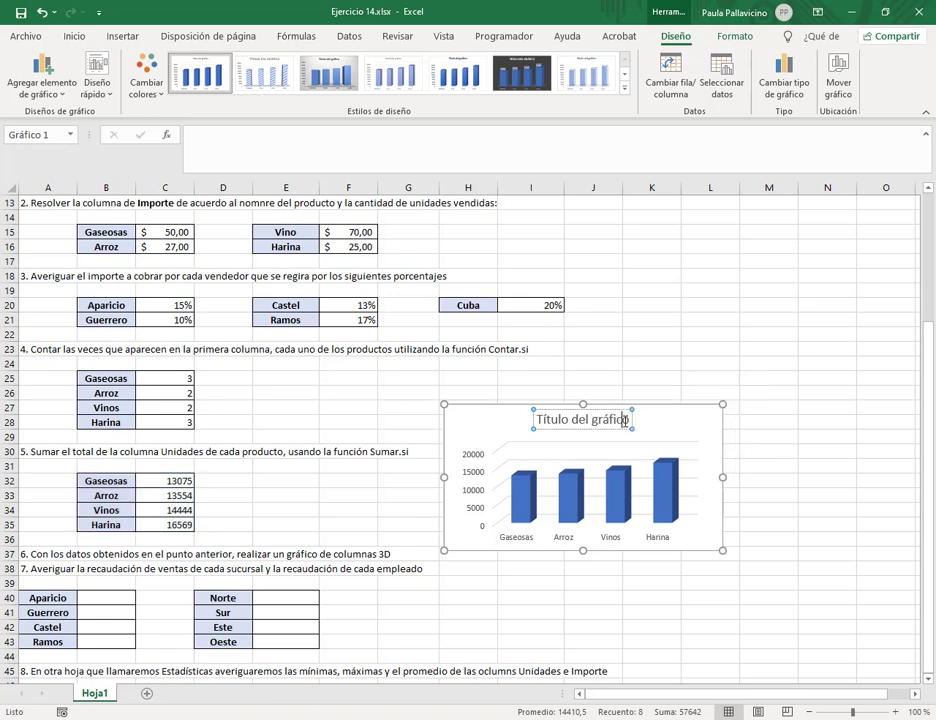
{"action": "triple_click", "coordinate": [626, 421]}
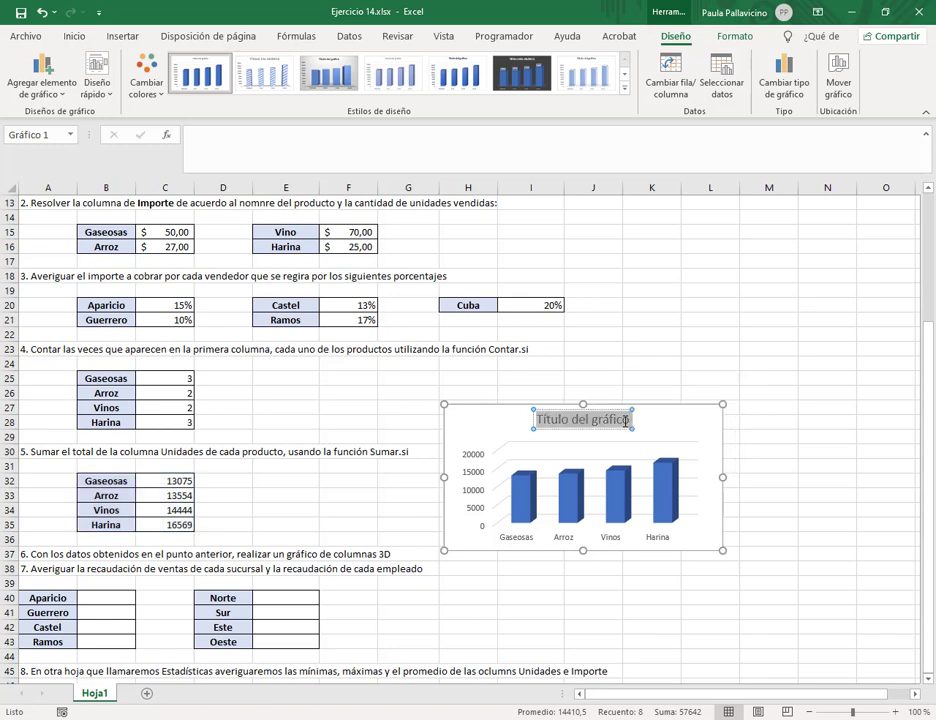
{"action": "type", "text": "Cant"}
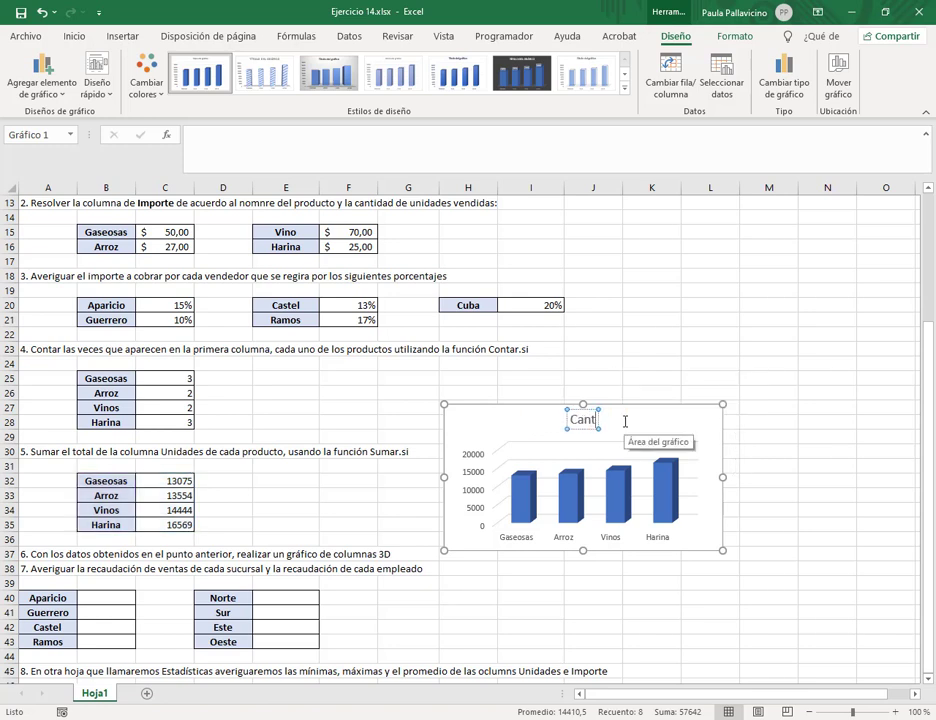
{"action": "type", "text": "idad de Unidades"}
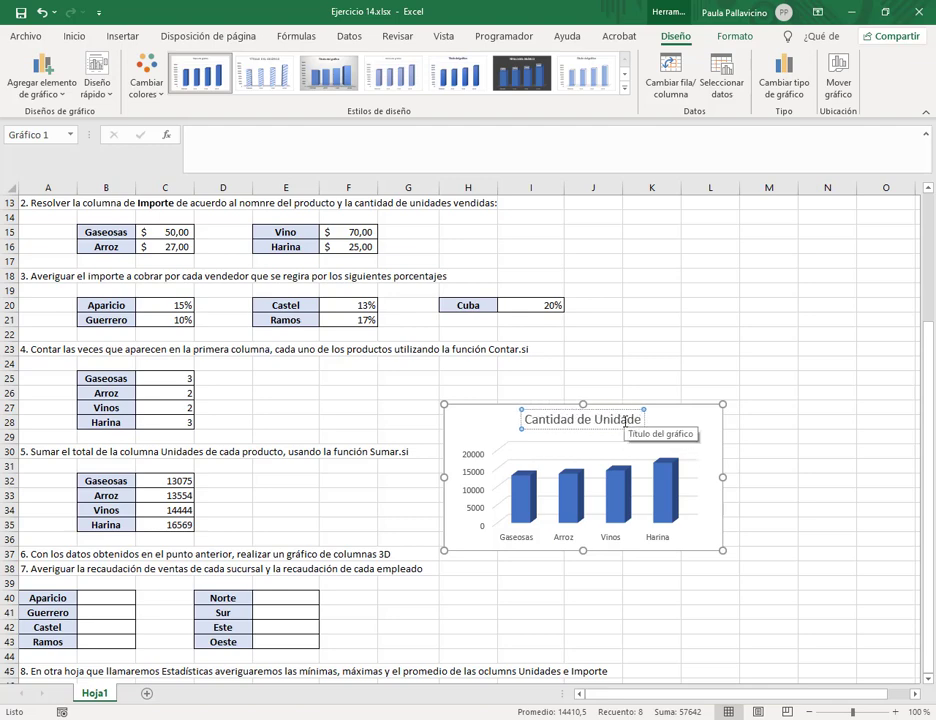
{"action": "left_click", "coordinate": [626, 365]}
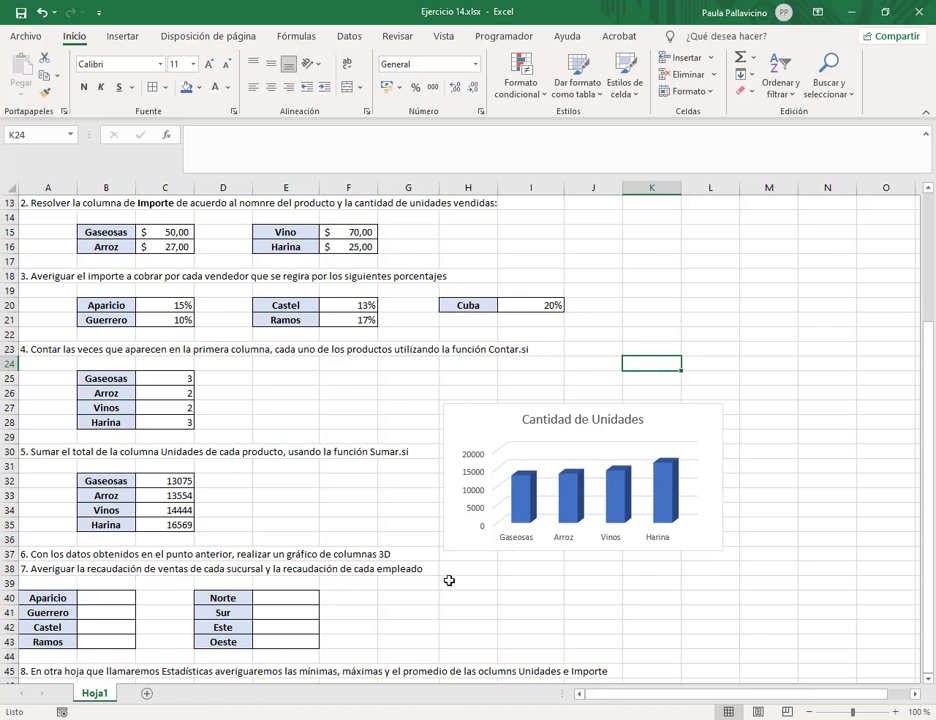
{"action": "scroll", "coordinate": [393, 540], "scroll_direction": "up", "scroll_amount": 4}
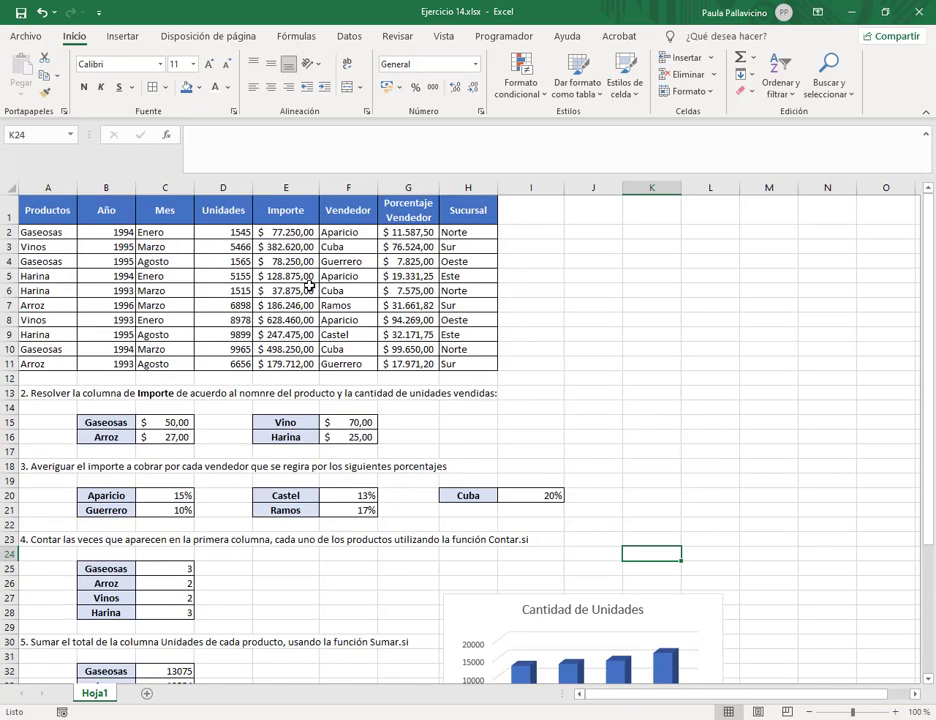
Step: Name the Importe data range E2:E11 "importe"
{"action": "left_click", "coordinate": [295, 233]}
{"action": "left_click_drag", "start_coordinate": [295, 233], "coordinate": [300, 364]}
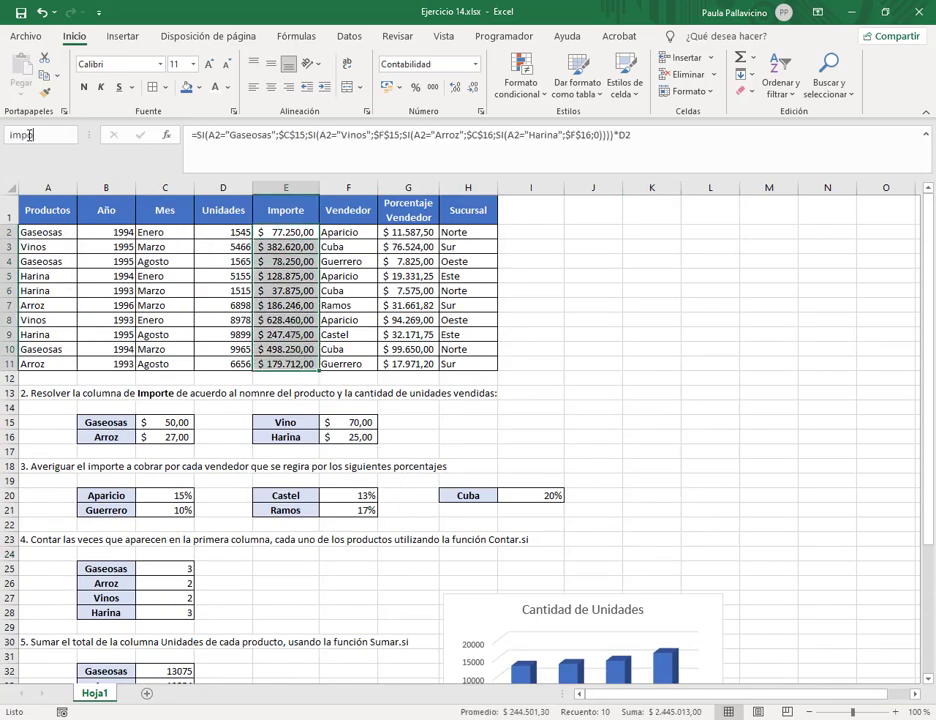
{"action": "key", "text": "Return"}
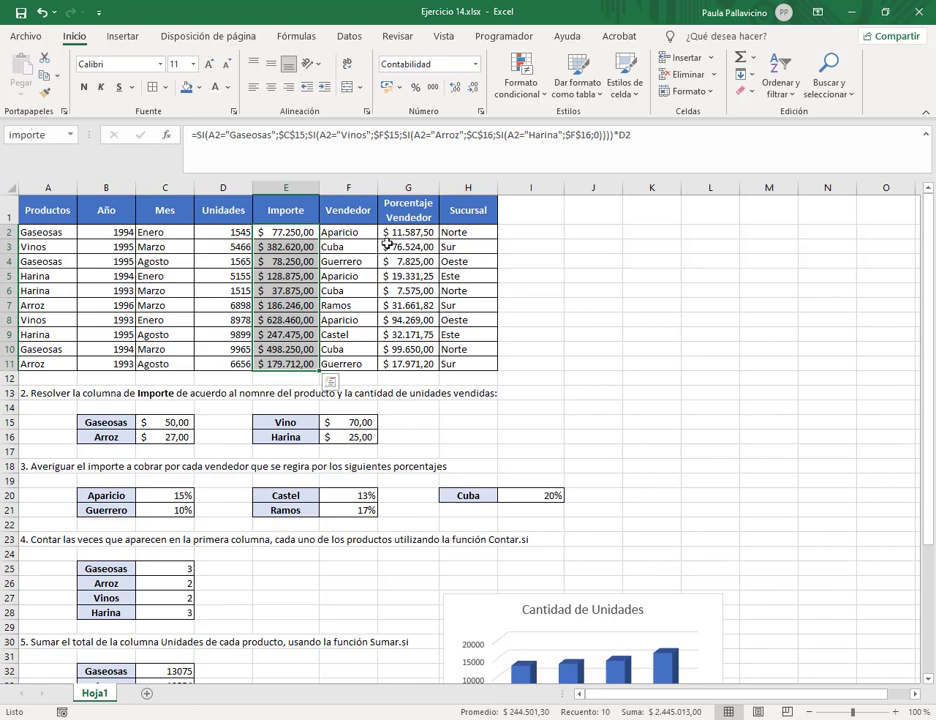
Step: Name the Vendedor data range F2:F11 "vendedores"
{"action": "left_click_drag", "start_coordinate": [350, 233], "coordinate": [366, 359]}
{"action": "left_click", "coordinate": [38, 133]}
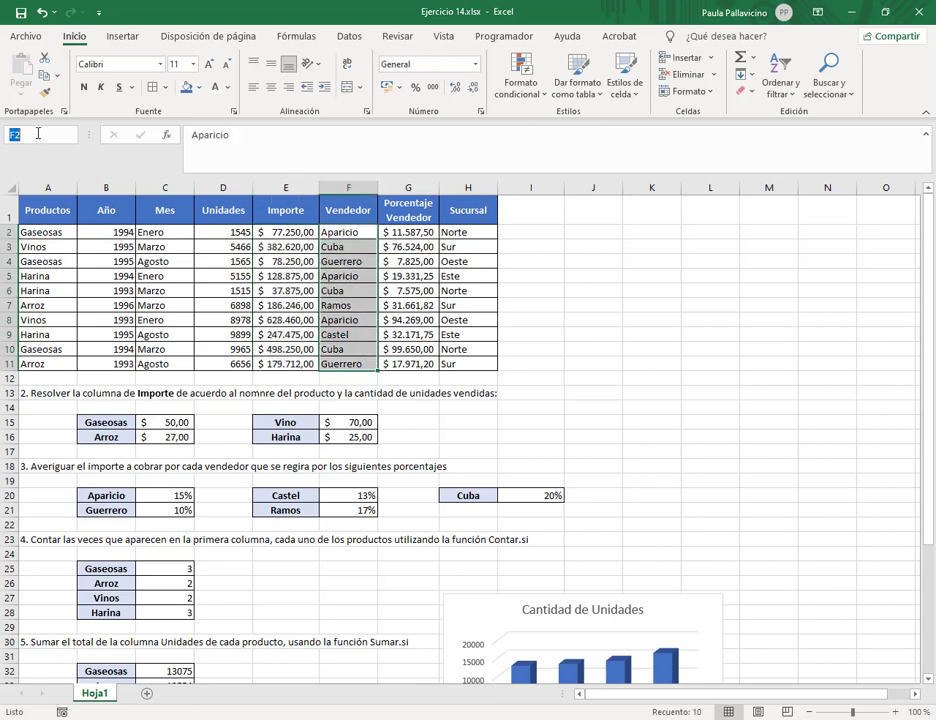
{"action": "type", "text": "vendedores"}
{"action": "key", "text": "Return"}
Step: Name the Sucursal data range H2:H11 "sucursales" and review the workbook's list of defined names
{"action": "left_click_drag", "start_coordinate": [489, 228], "coordinate": [487, 361]}
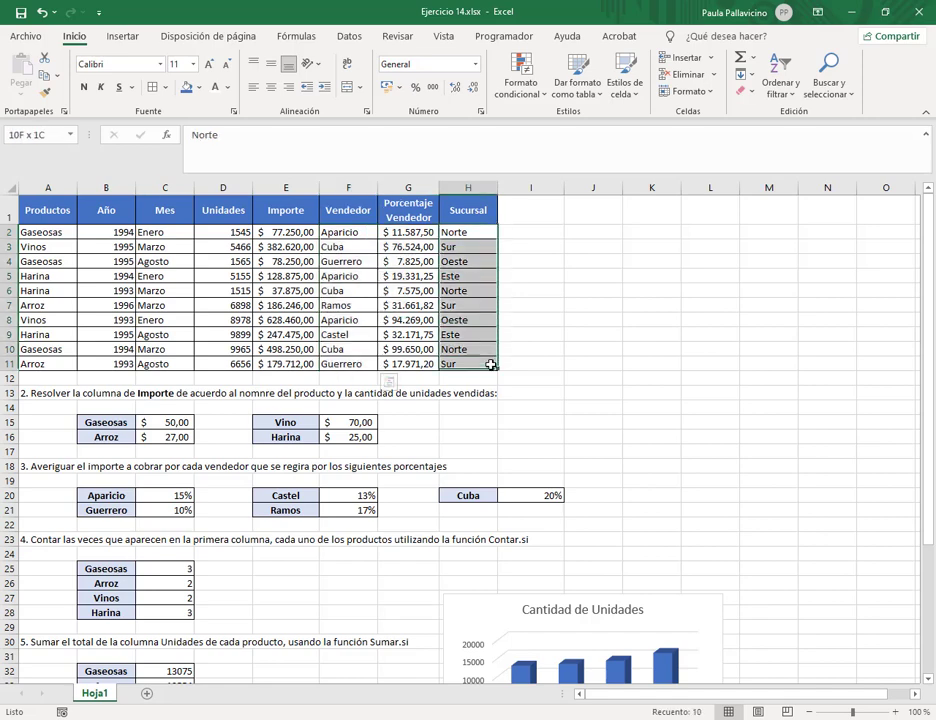
{"action": "left_click", "coordinate": [25, 138]}
{"action": "type", "text": "sucursales"}
{"action": "key", "text": "Return"}
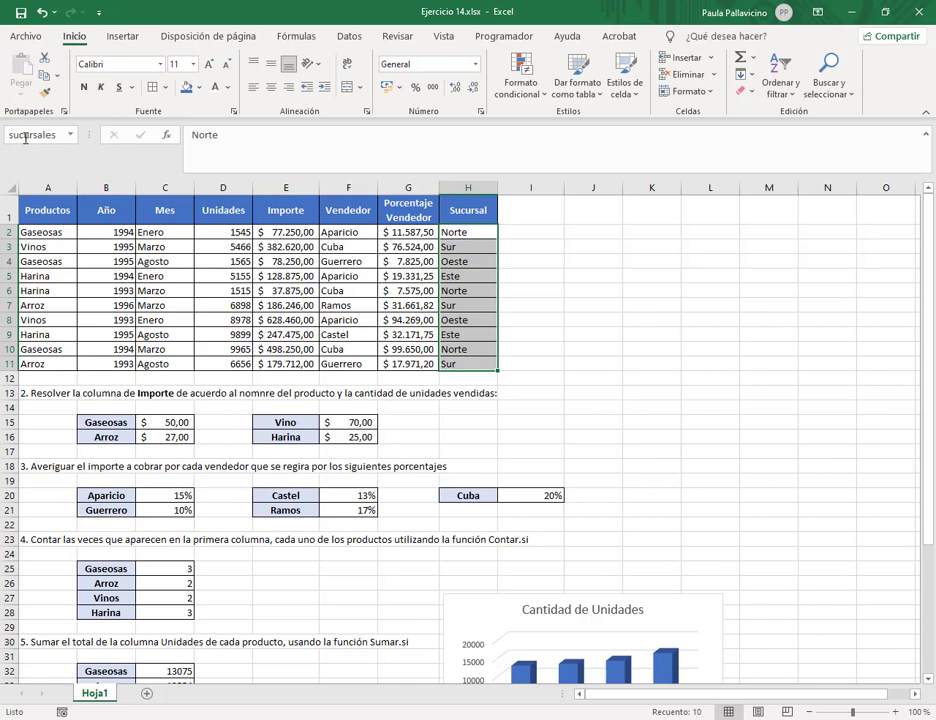
{"action": "left_click", "coordinate": [518, 279]}
{"action": "scroll", "coordinate": [518, 284], "scroll_direction": "down", "scroll_amount": 5}
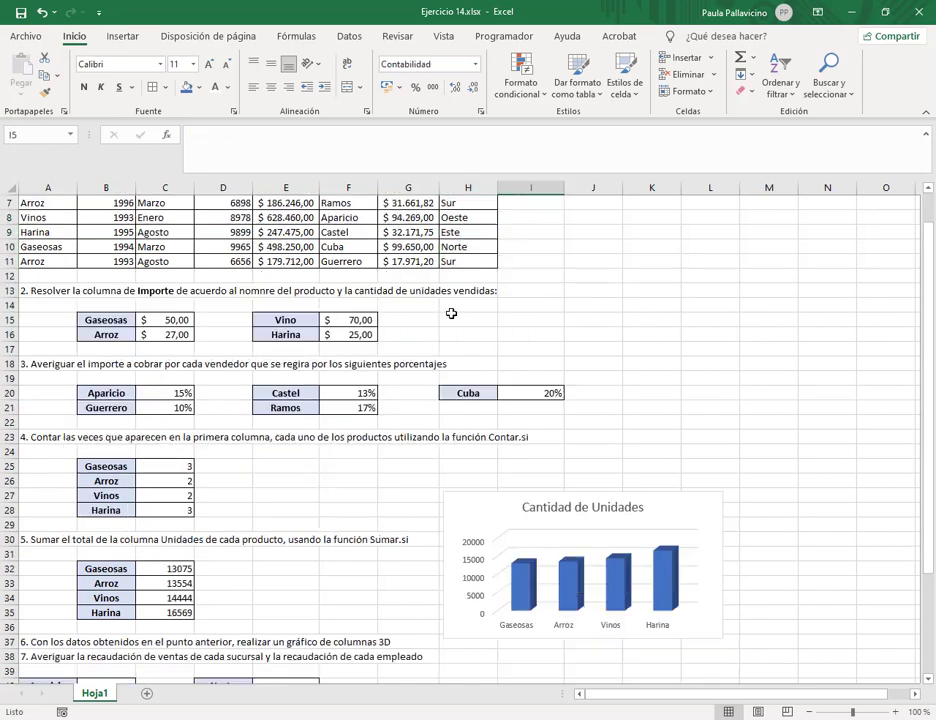
{"action": "left_click", "coordinate": [70, 134]}
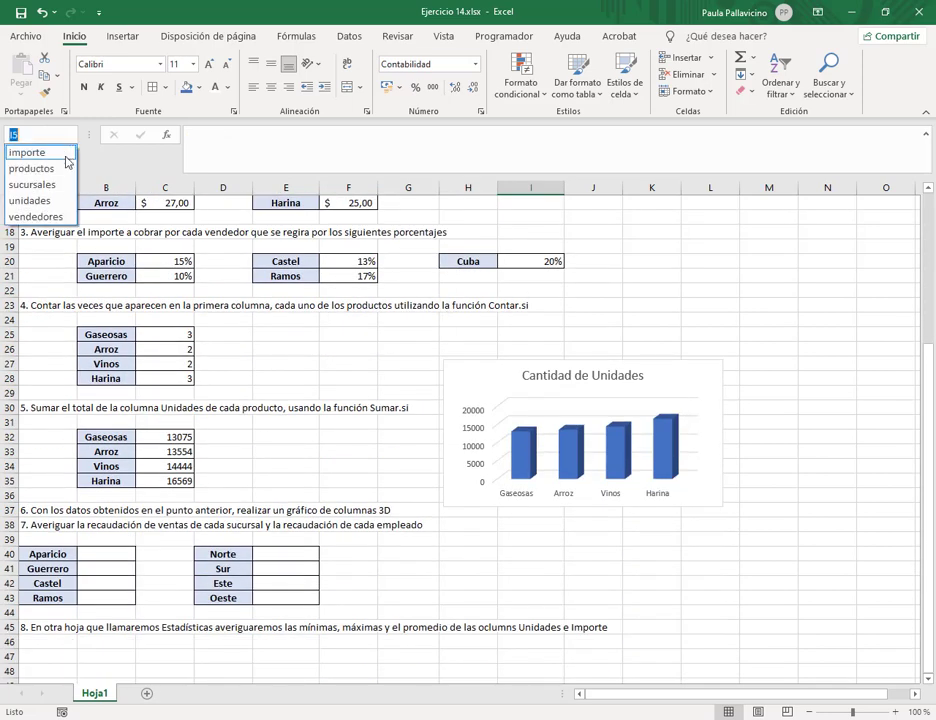
{"action": "left_click", "coordinate": [273, 432]}
{"action": "left_click", "coordinate": [270, 461]}
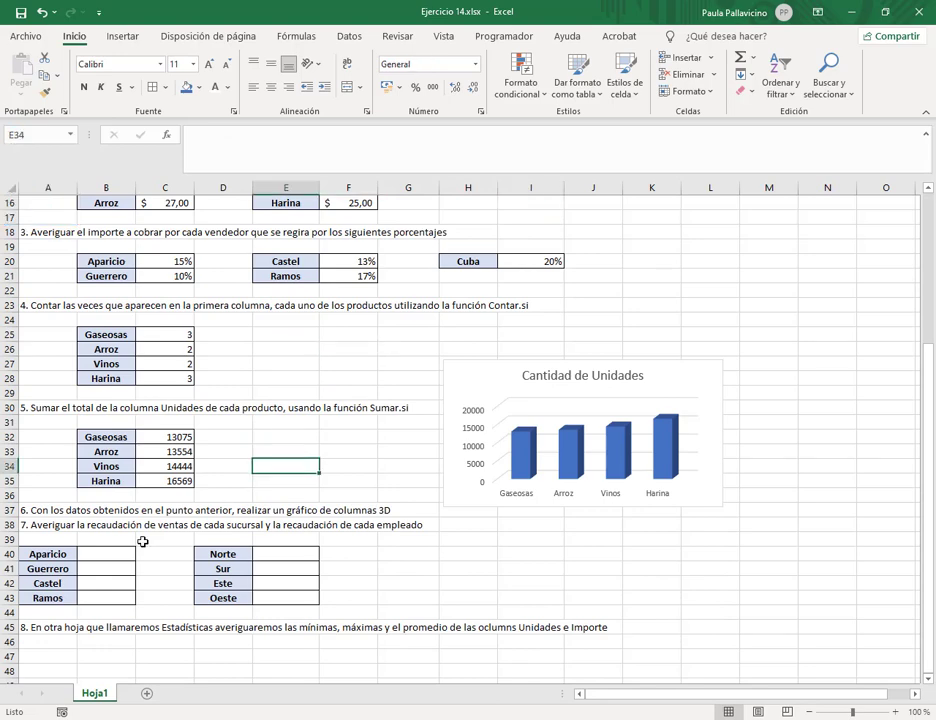
Step: Calculate the first seller's revenue in B40 with =SUMAR.SI(vendedores;A40;importe)
{"action": "left_click", "coordinate": [118, 556]}
{"action": "scroll", "coordinate": [384, 558], "scroll_direction": "down", "scroll_amount": 2}
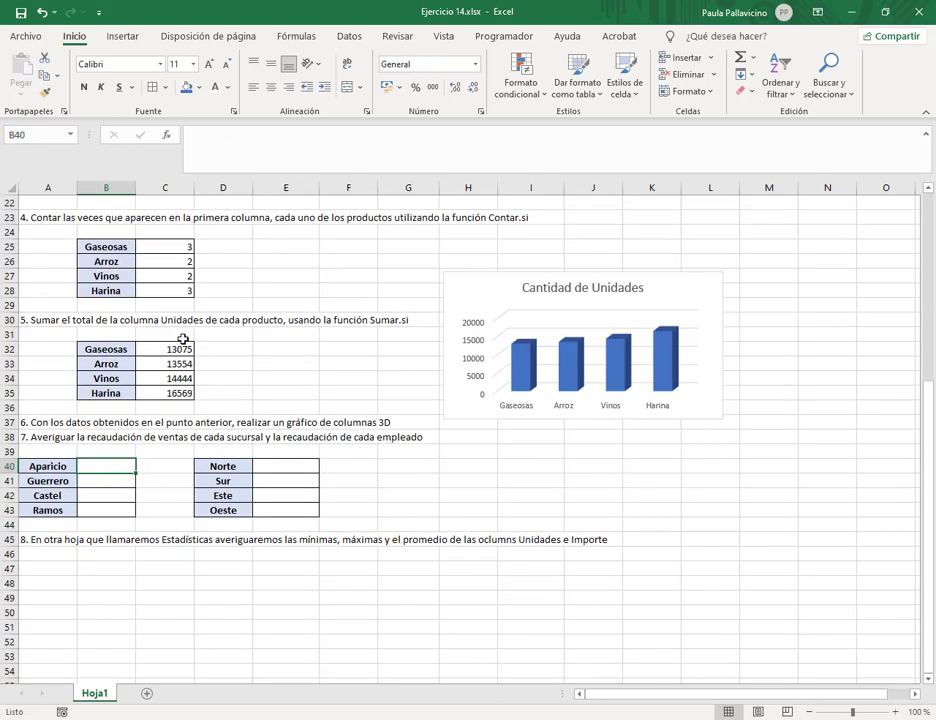
{"action": "type", "text": "="}
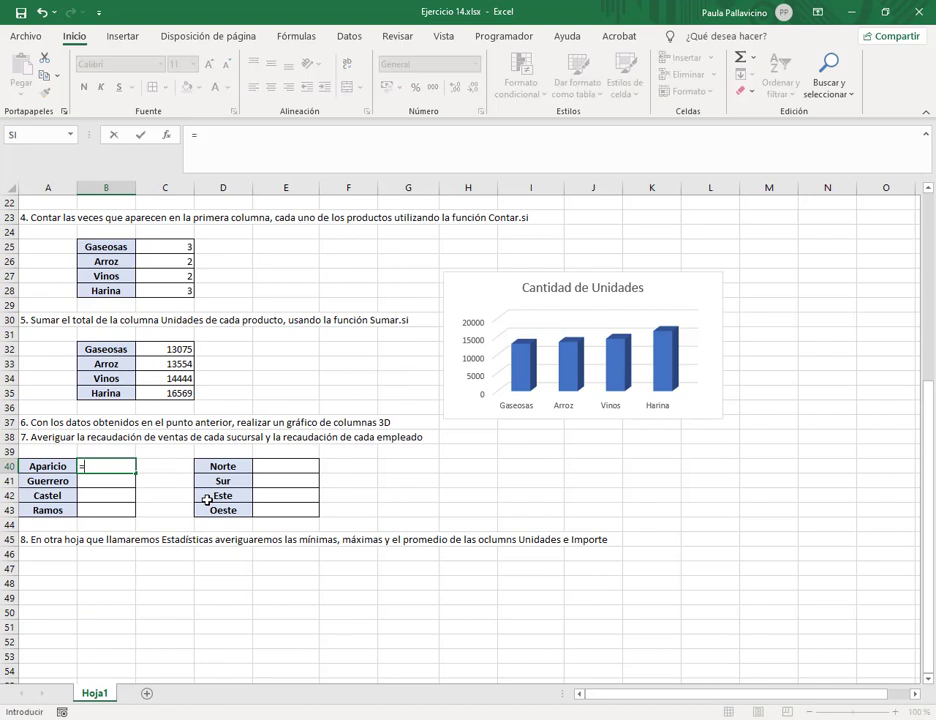
{"action": "type", "text": "sumar.si"}
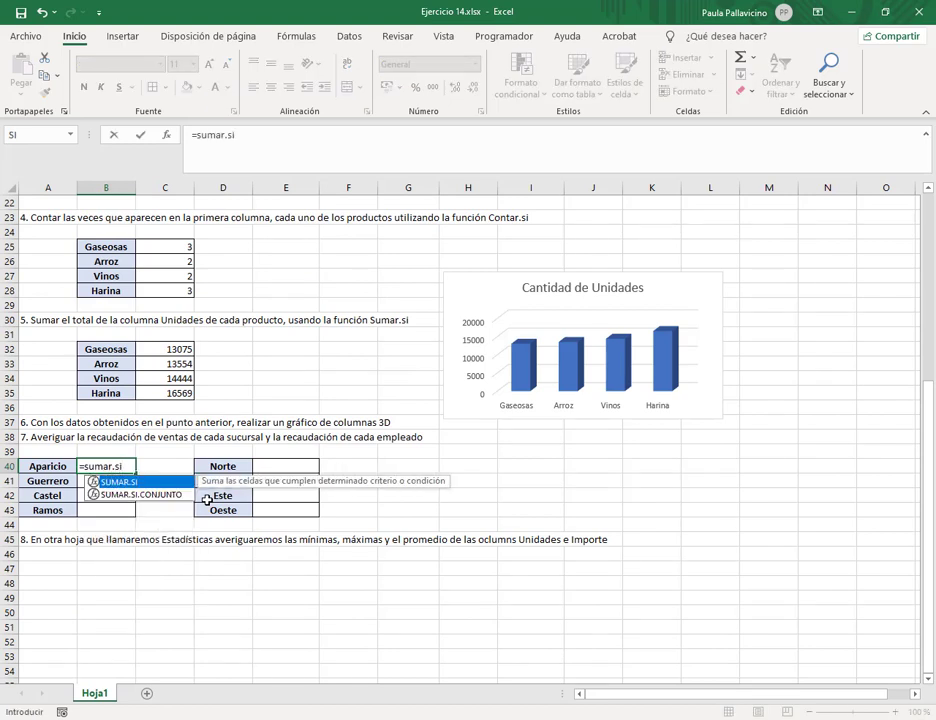
{"action": "type", "text": "("}
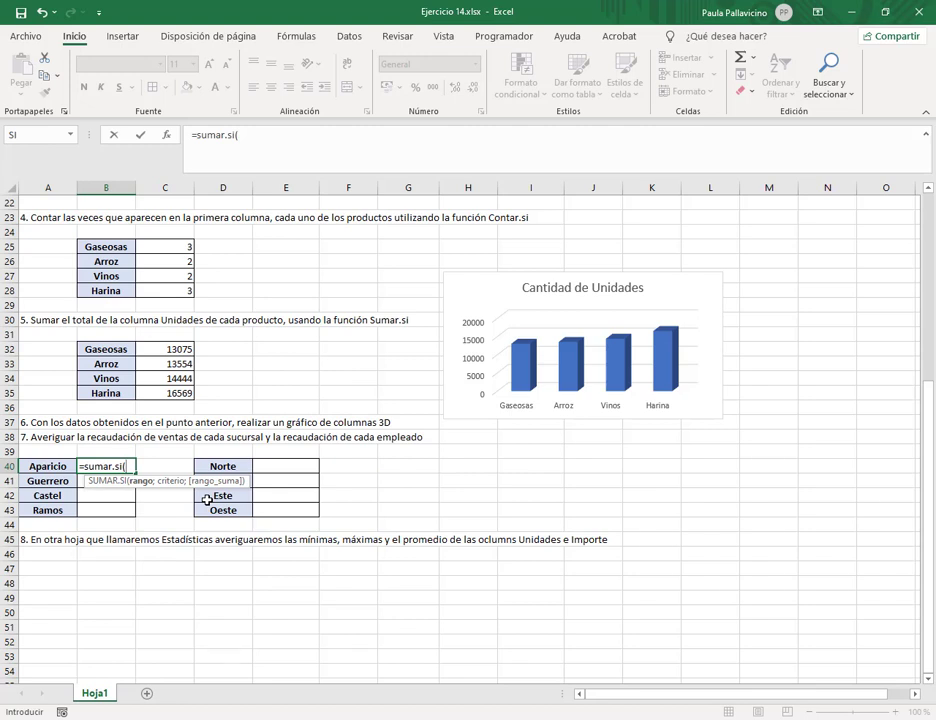
{"action": "type", "text": "em"}
{"action": "scroll", "coordinate": [207, 499], "scroll_direction": "up", "scroll_amount": 7}
{"action": "scroll", "coordinate": [207, 499], "scroll_direction": "down", "scroll_amount": 5}
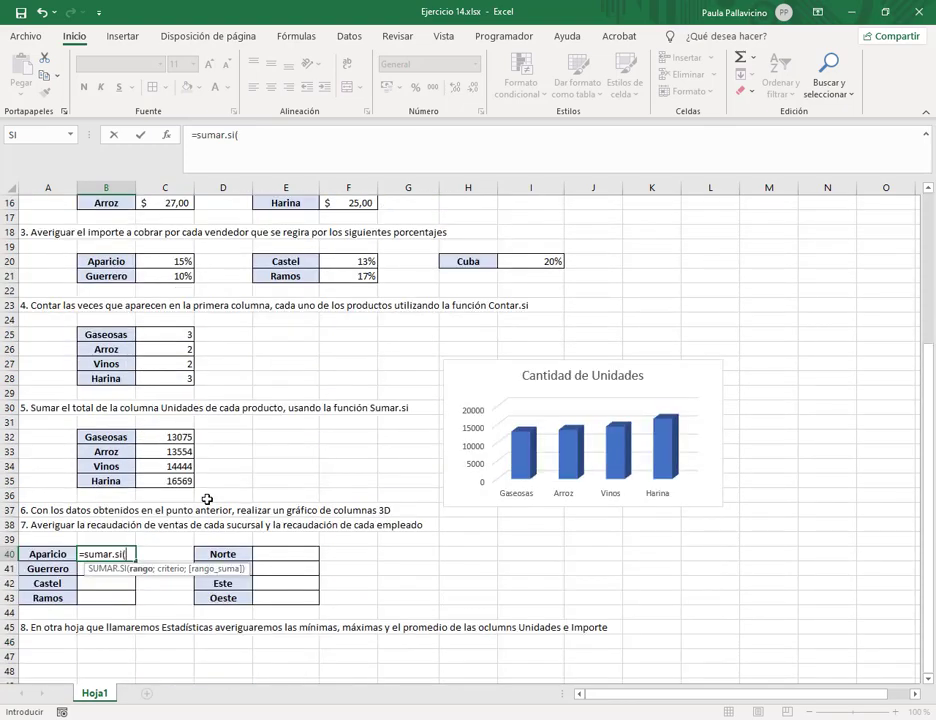
{"action": "type", "text": "ven"}
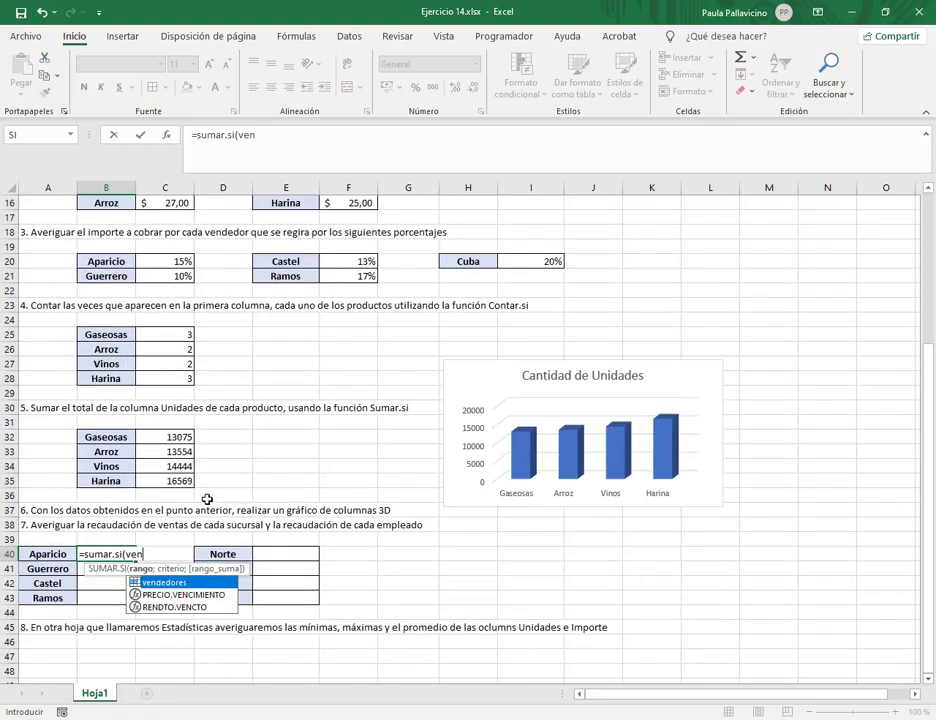
{"action": "double_click", "coordinate": [178, 583]}
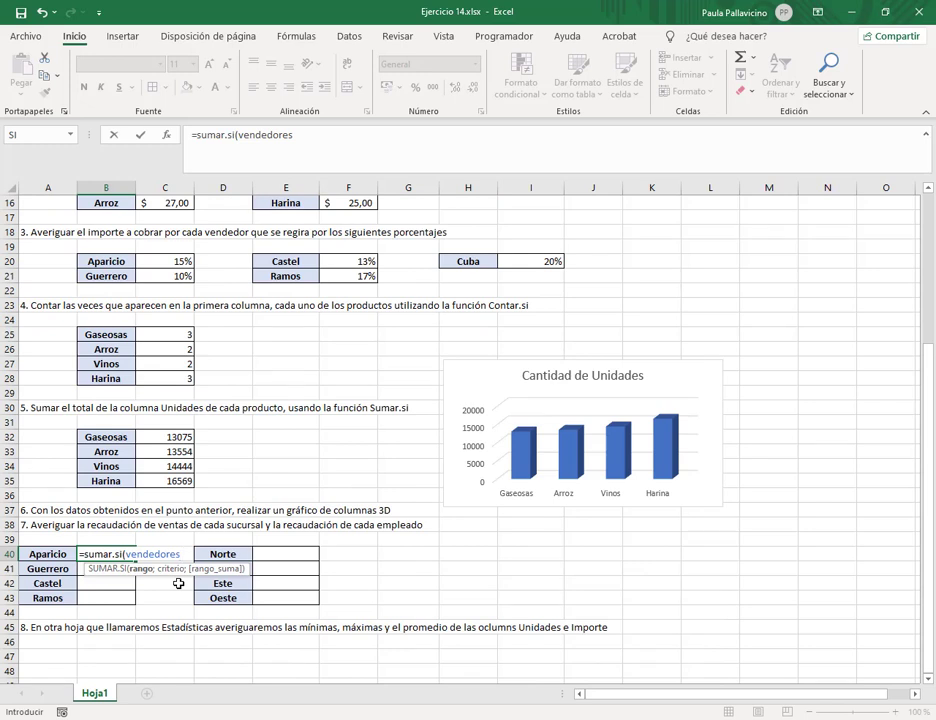
{"action": "type", "text": ";"}
{"action": "left_click", "coordinate": [58, 551]}
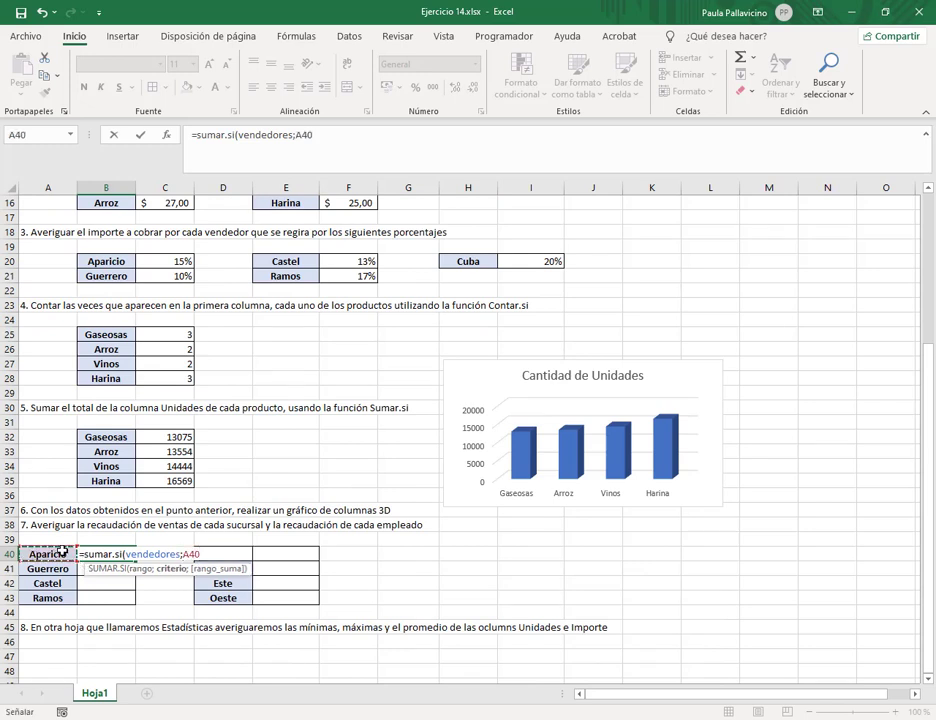
{"action": "type", "text": ";"}
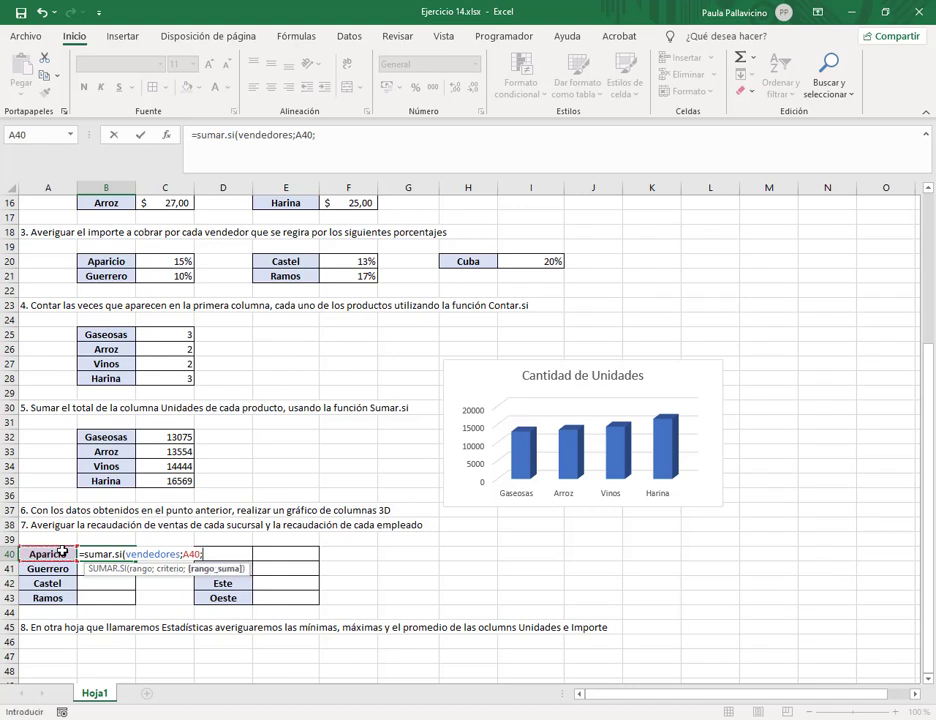
{"action": "type", "text": "impo"}
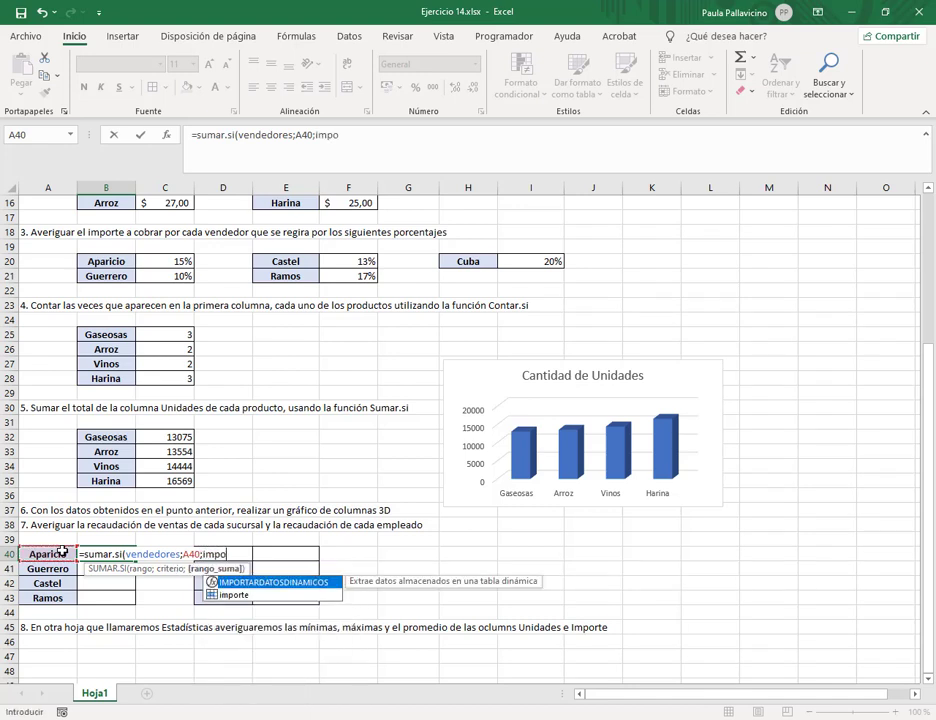
{"action": "key", "text": "Down"}
{"action": "key", "text": "Tab"}
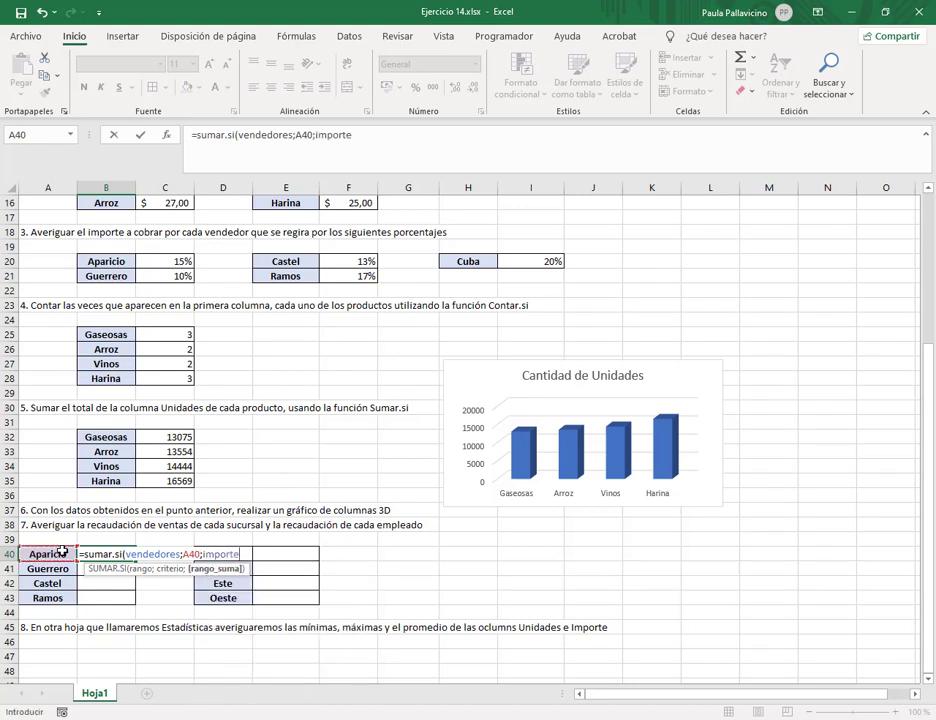
{"action": "key", "text": "Return"}
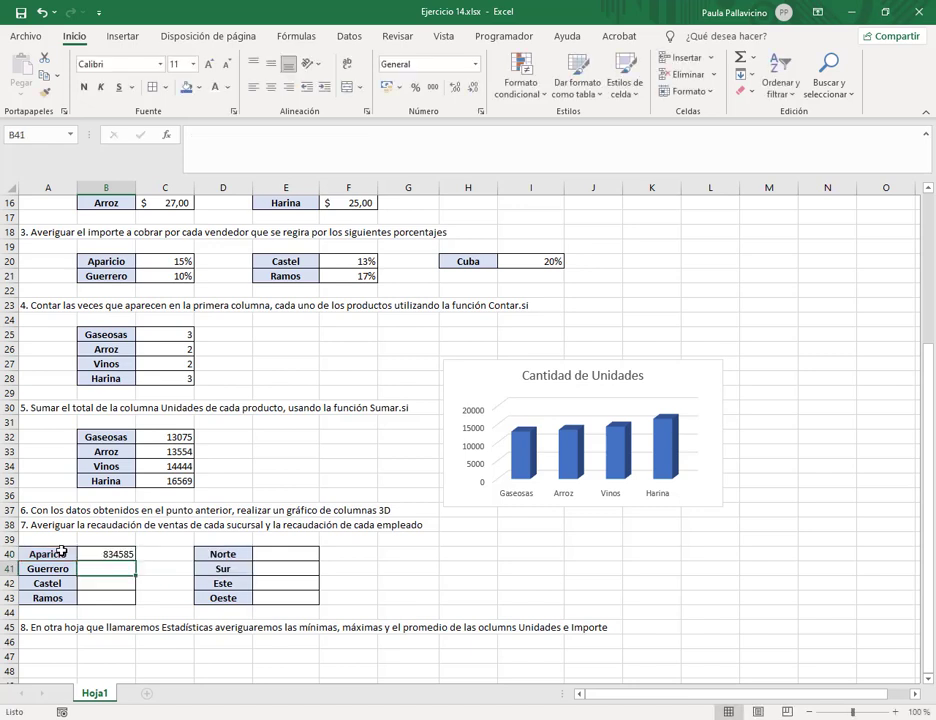
Step: Try inserting an entire row at row 44 below the exercise 7 tables and undo the insertion
{"action": "right_click", "coordinate": [9, 612]}
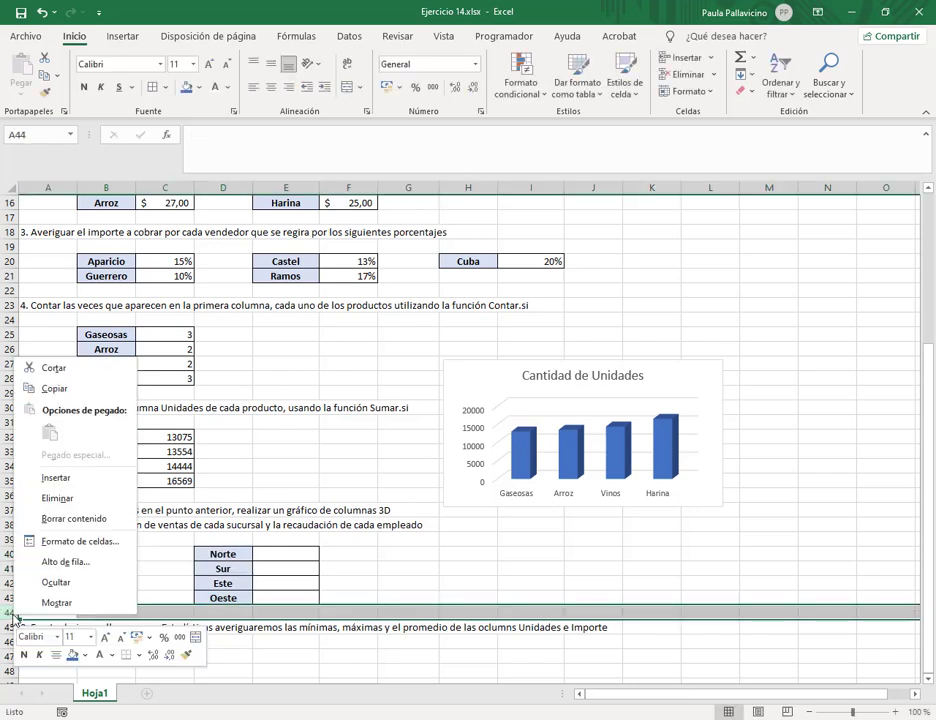
{"action": "left_click", "coordinate": [46, 485]}
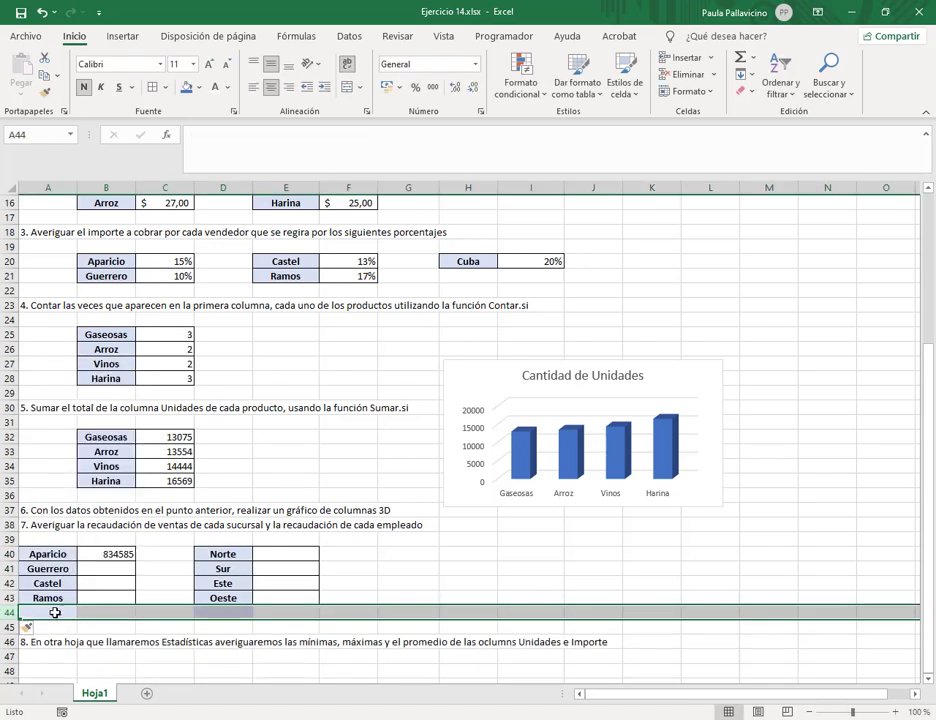
{"action": "left_click", "coordinate": [236, 616]}
{"action": "left_click", "coordinate": [745, 91]}
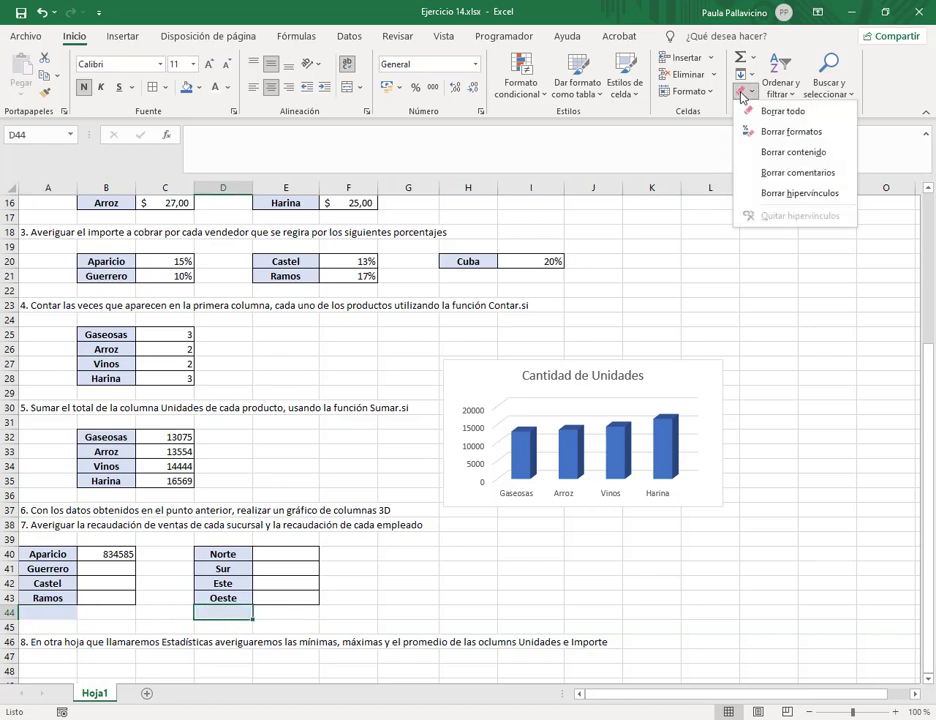
{"action": "key", "text": "Escape"}
{"action": "left_click", "coordinate": [42, 12]}
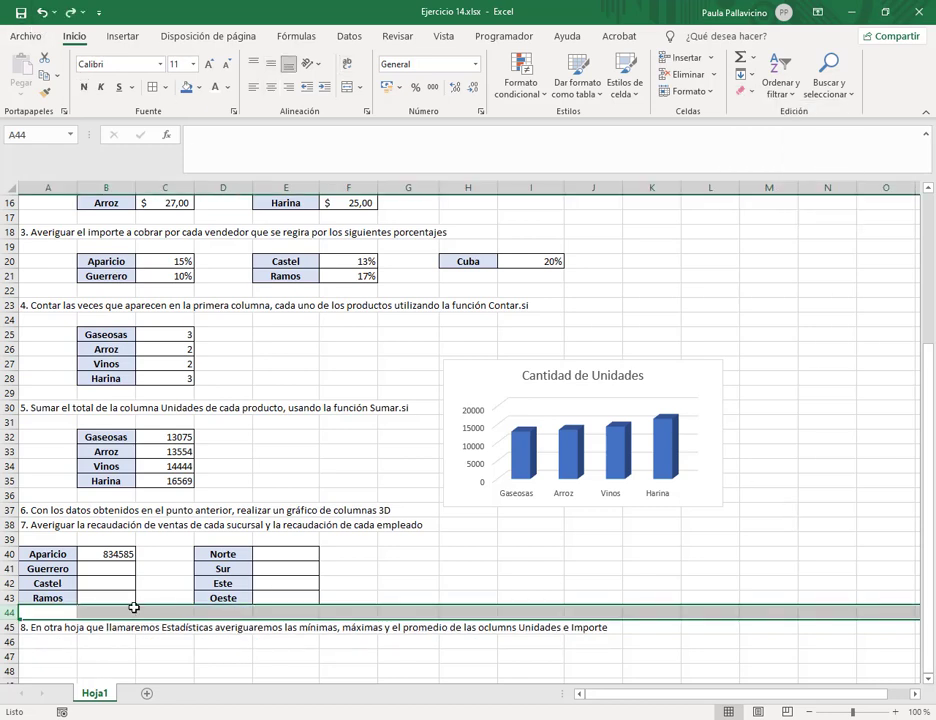
Step: Insert blank cells at A44 and B44 below the seller table, shifting the existing cells down
{"action": "left_click", "coordinate": [125, 614]}
{"action": "left_click", "coordinate": [55, 611]}
{"action": "right_click", "coordinate": [55, 611]}
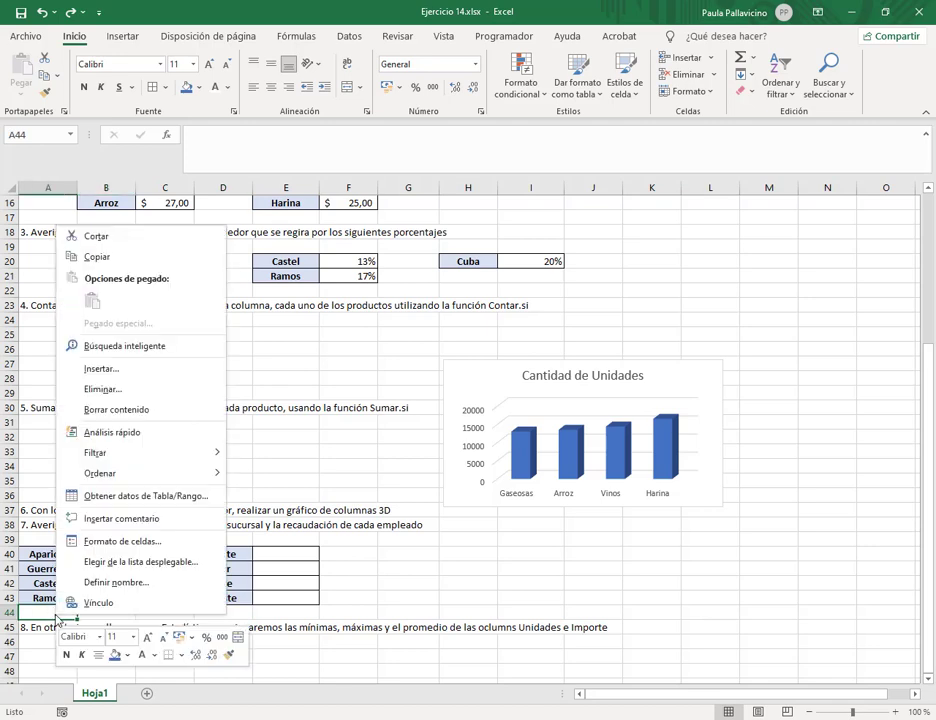
{"action": "left_click", "coordinate": [97, 370]}
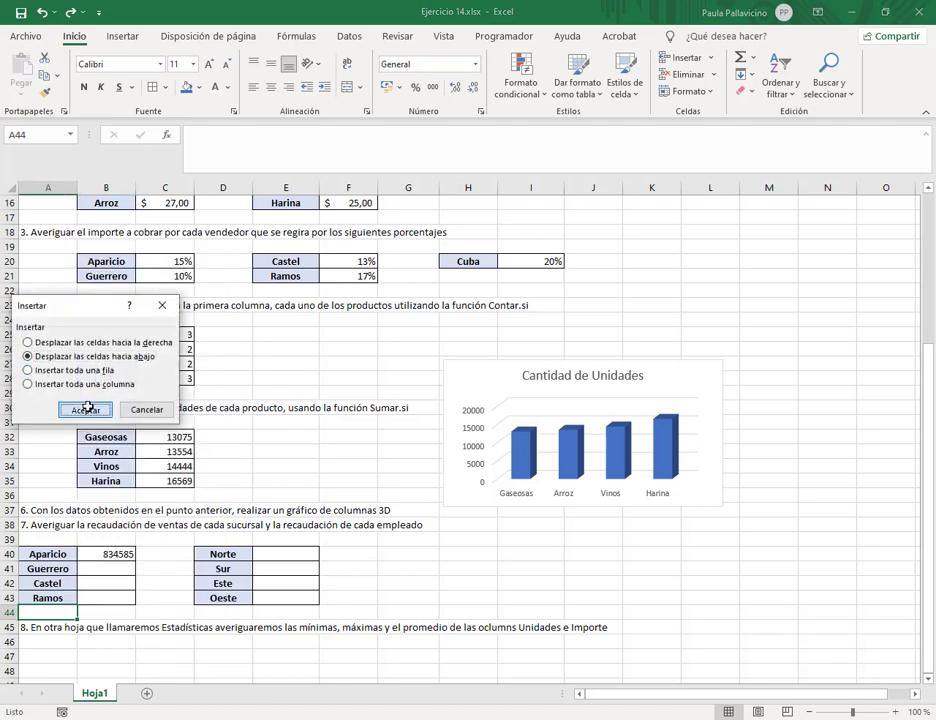
{"action": "left_click", "coordinate": [84, 409]}
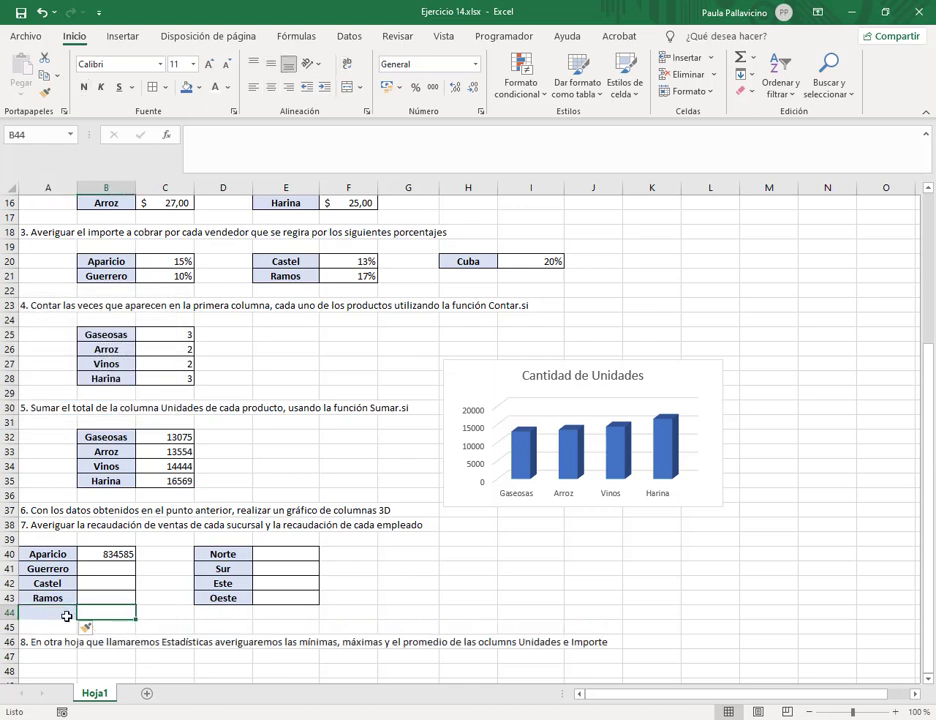
Step: Add borders to A44:B44 and enter the missing fifth seller's surname in A44
{"action": "left_click_drag", "start_coordinate": [69, 613], "coordinate": [96, 613]}
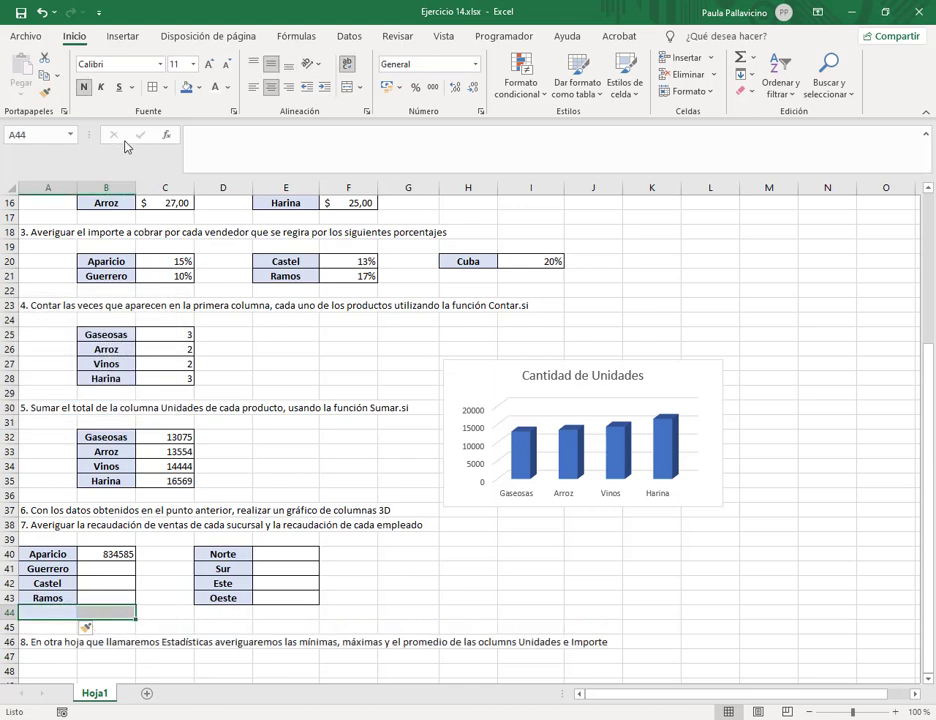
{"action": "left_click", "coordinate": [56, 613]}
{"action": "type", "text": "Cuba"}
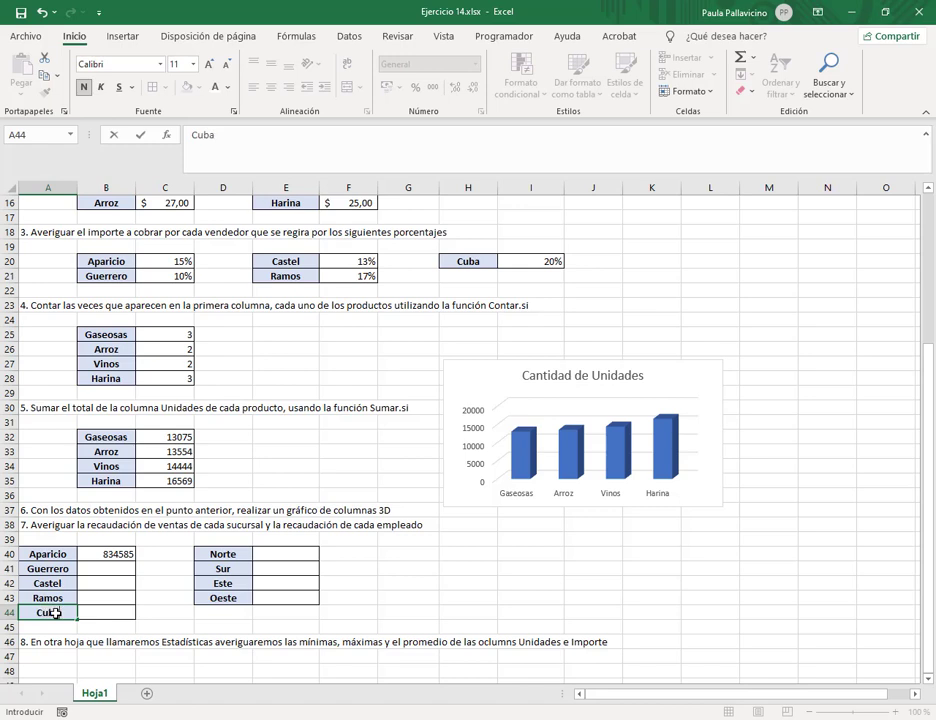
{"action": "key", "text": "Return"}
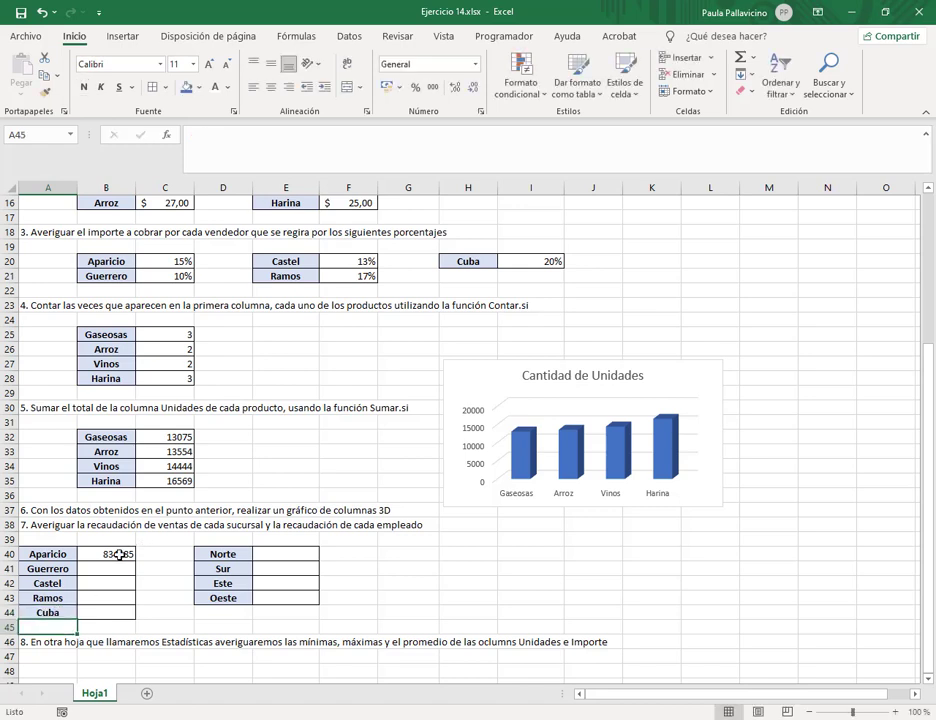
Step: Copy the B40 revenue formula down to B44 and format B40:B44 as $ Español (Argentina) accounting
{"action": "left_click", "coordinate": [119, 554]}
{"action": "left_click_drag", "start_coordinate": [135, 566], "coordinate": [131, 614]}
{"action": "left_click", "coordinate": [396, 90]}
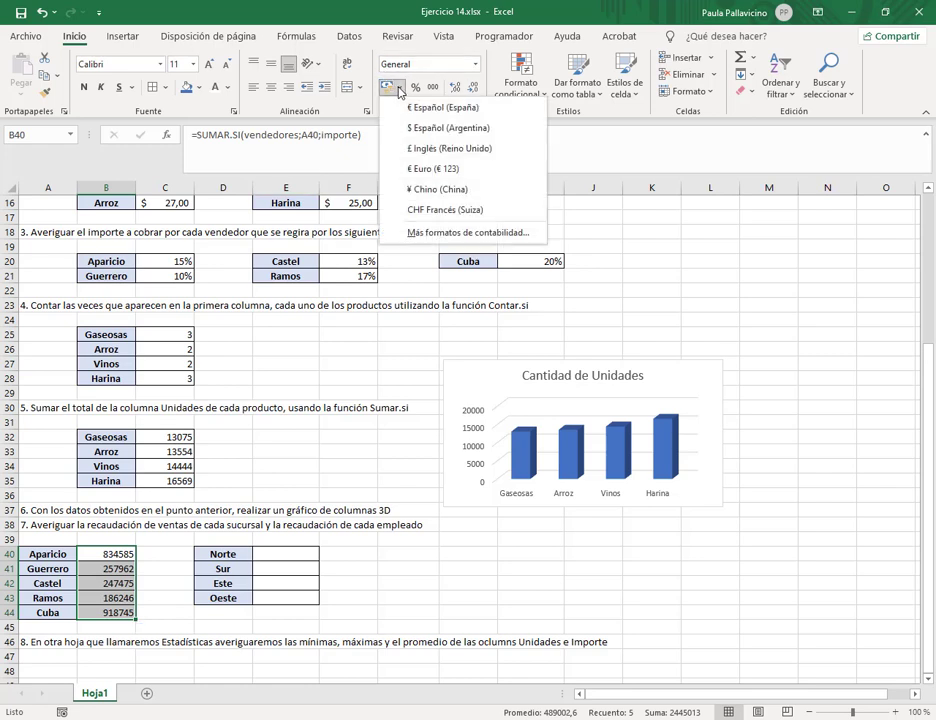
{"action": "left_click", "coordinate": [428, 127]}
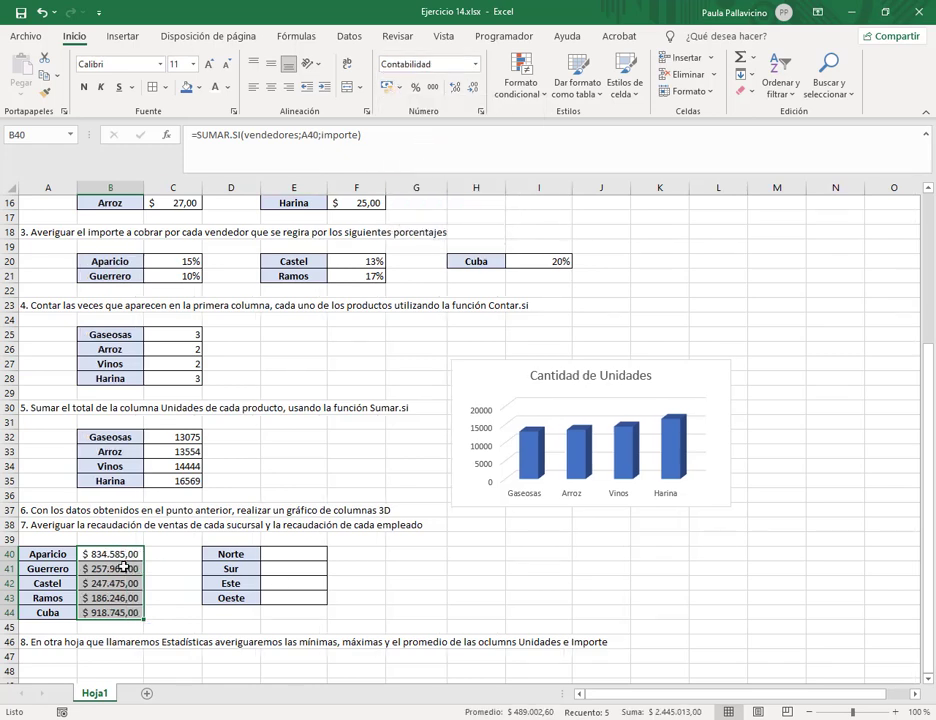
Step: Apply an accounting currency format to the branch revenue cells E40:E43
{"action": "left_click", "coordinate": [310, 554]}
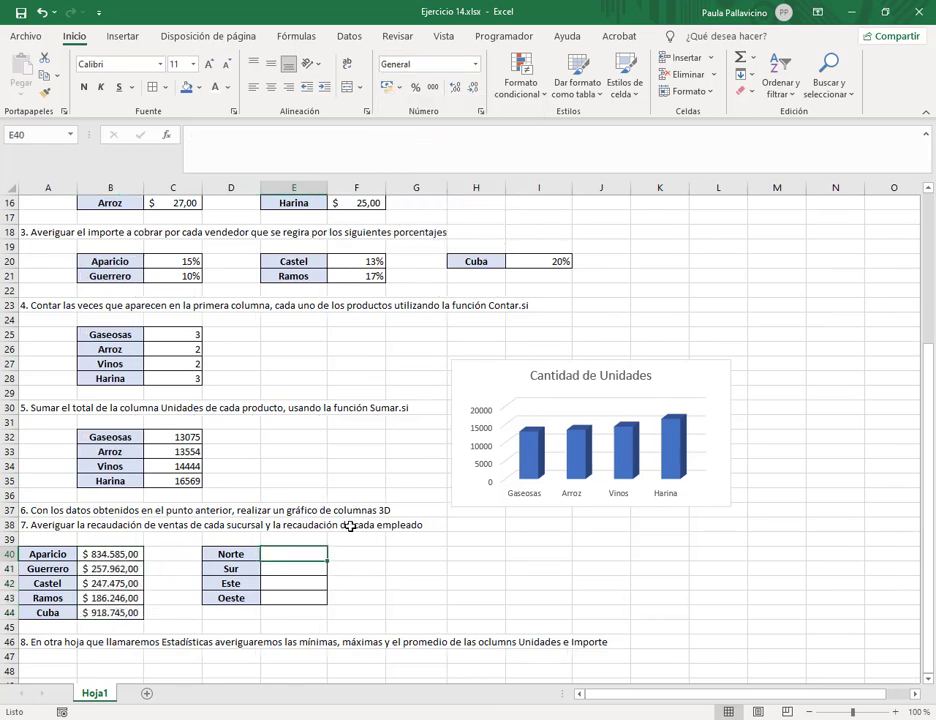
{"action": "left_click_drag", "start_coordinate": [299, 555], "coordinate": [307, 597]}
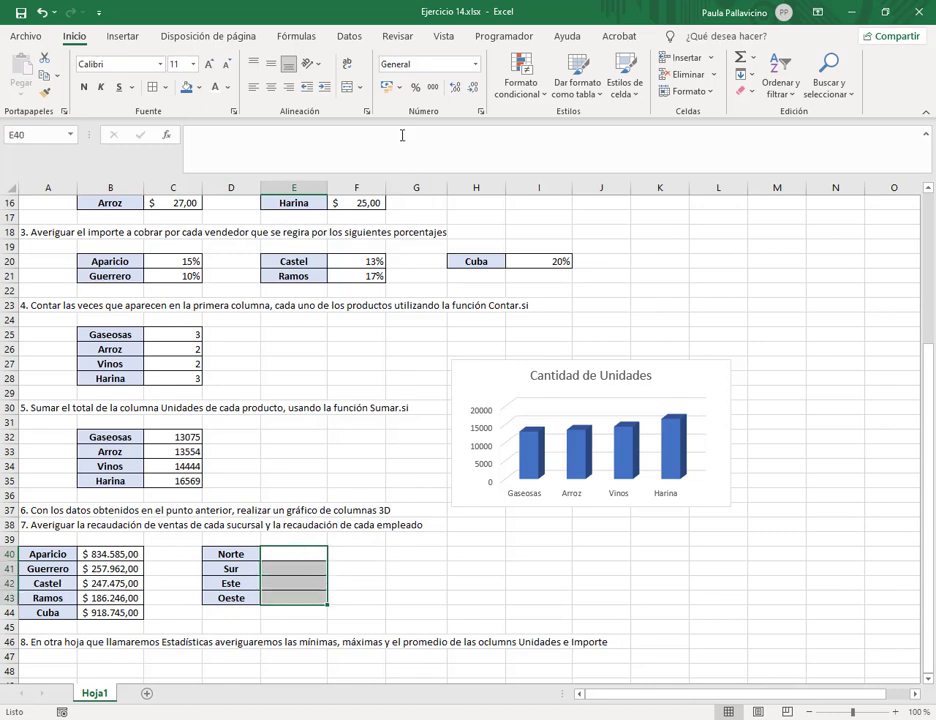
{"action": "left_click", "coordinate": [399, 89]}
{"action": "left_click", "coordinate": [420, 148]}
Step: Enter =SUMAR.SI(sucursales;D40;importe) in E40 to calculate the Norte branch's revenue
{"action": "left_click", "coordinate": [322, 554]}
{"action": "type", "text": "="}
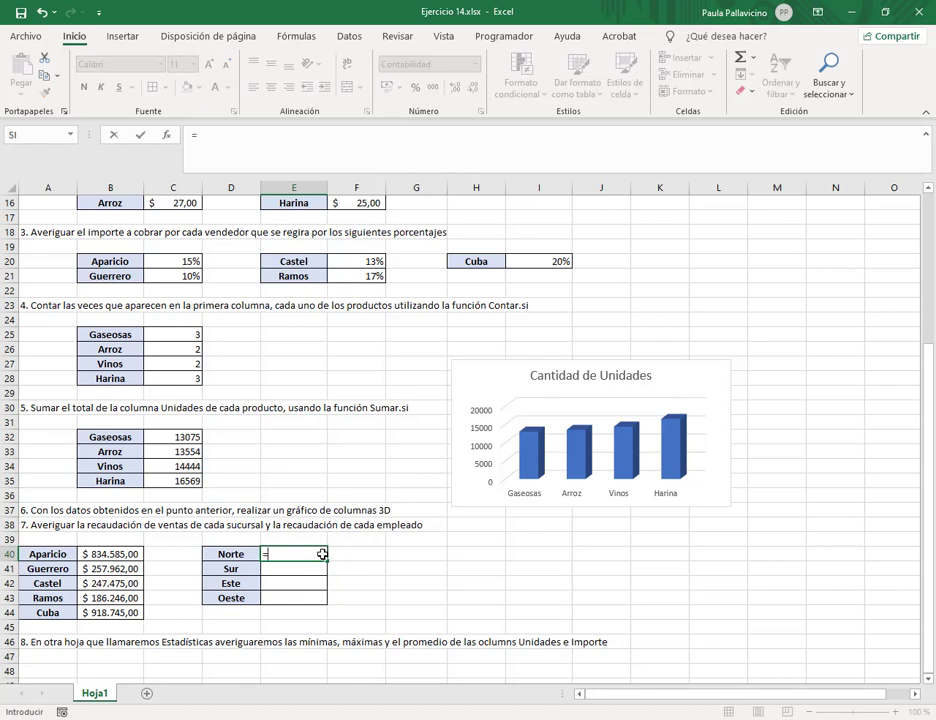
{"action": "type", "text": "su"}
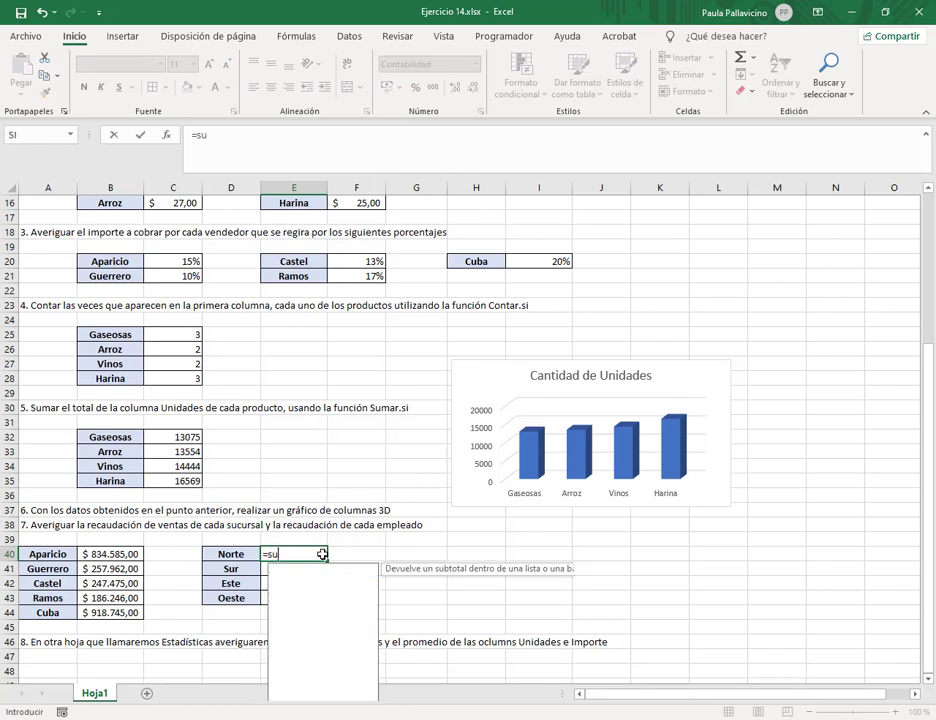
{"action": "type", "text": "mar.si("}
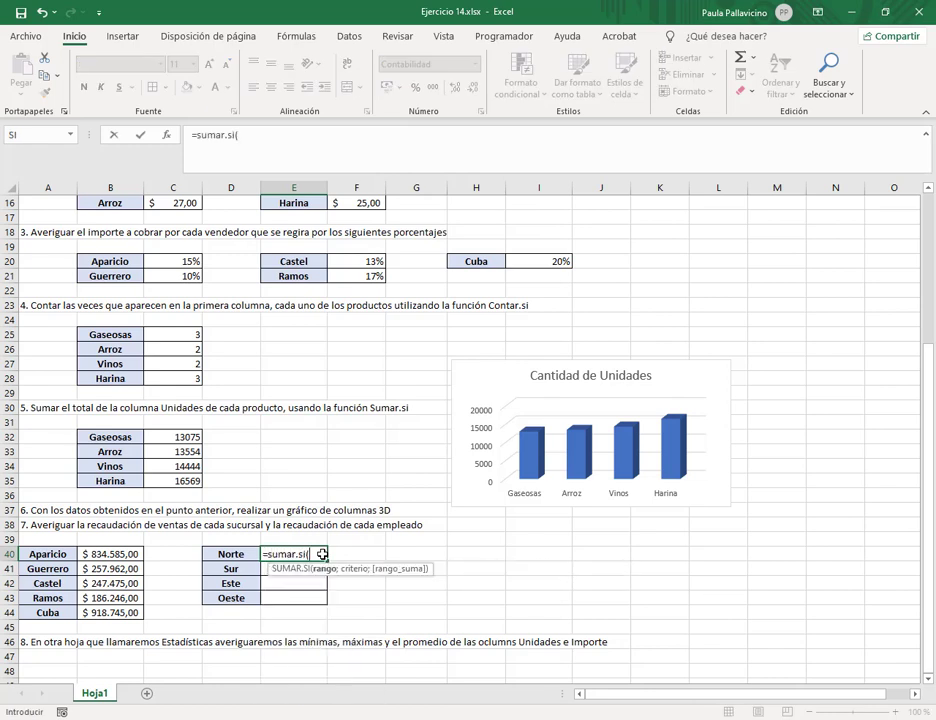
{"action": "type", "text": "su"}
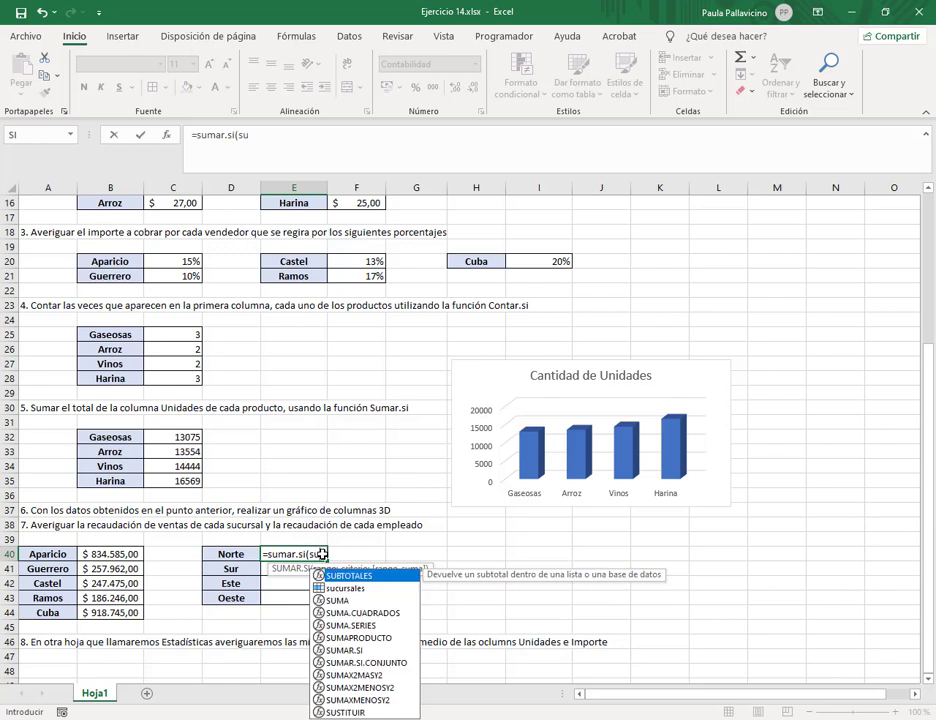
{"action": "double_click", "coordinate": [345, 589]}
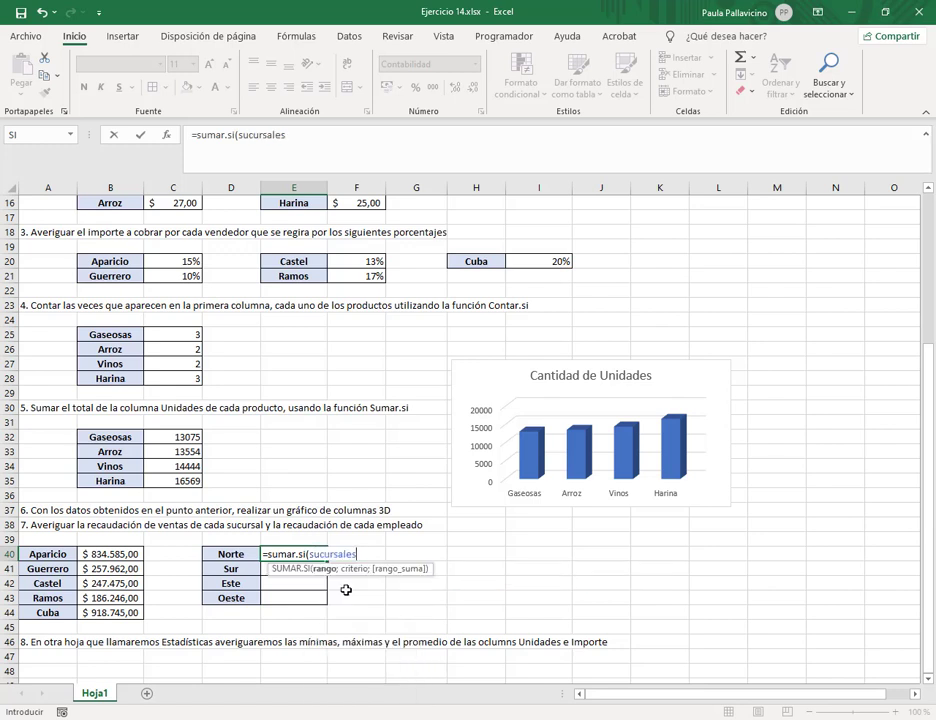
{"action": "type", "text": ";"}
{"action": "left_click", "coordinate": [211, 556]}
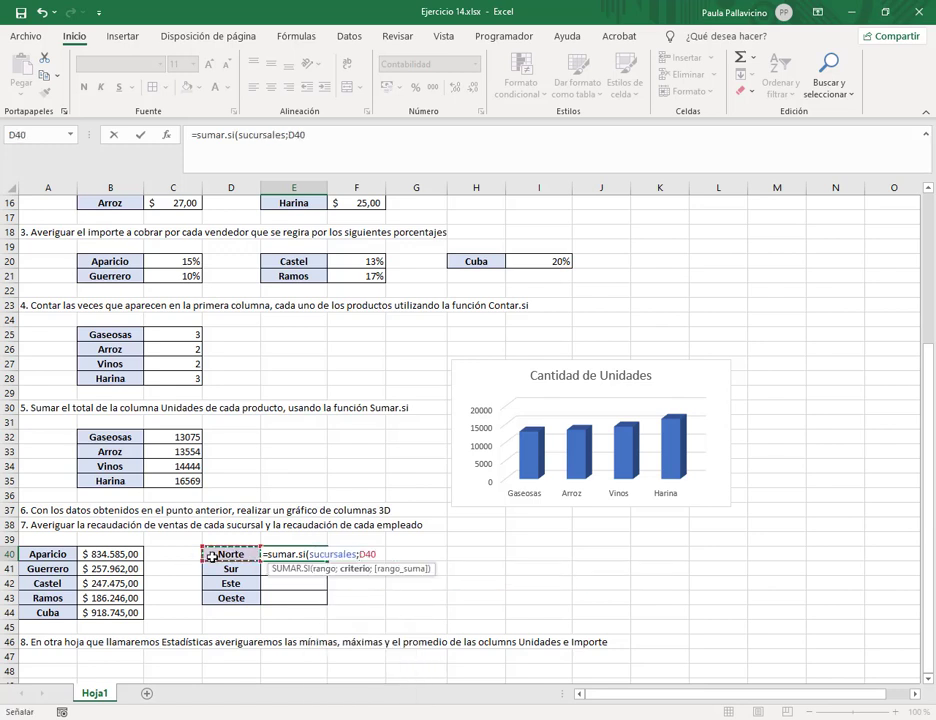
{"action": "type", "text": ";impo"}
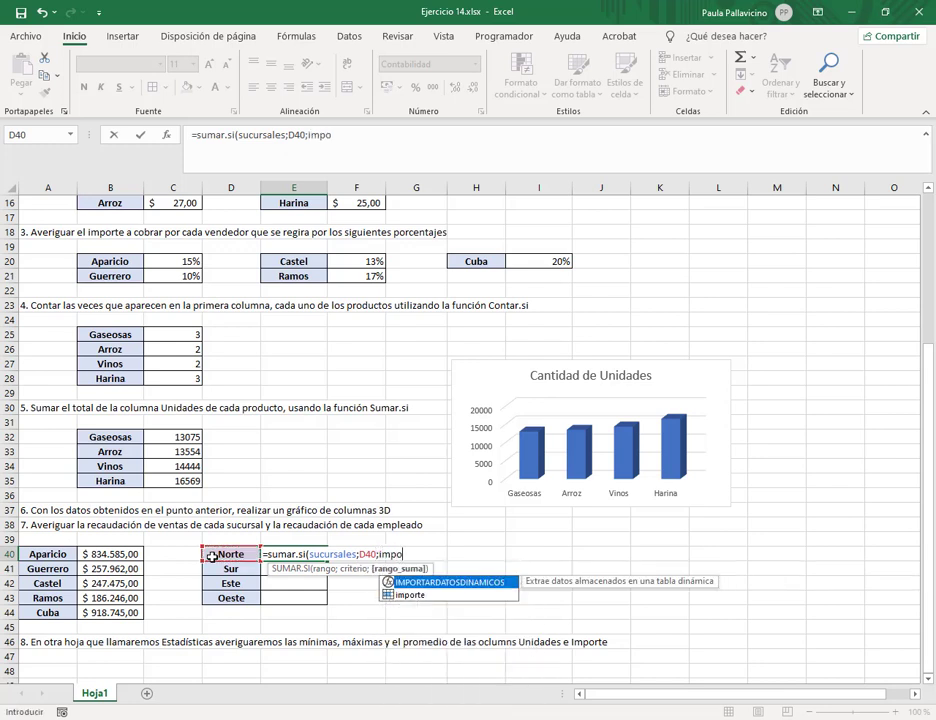
{"action": "double_click", "coordinate": [417, 595]}
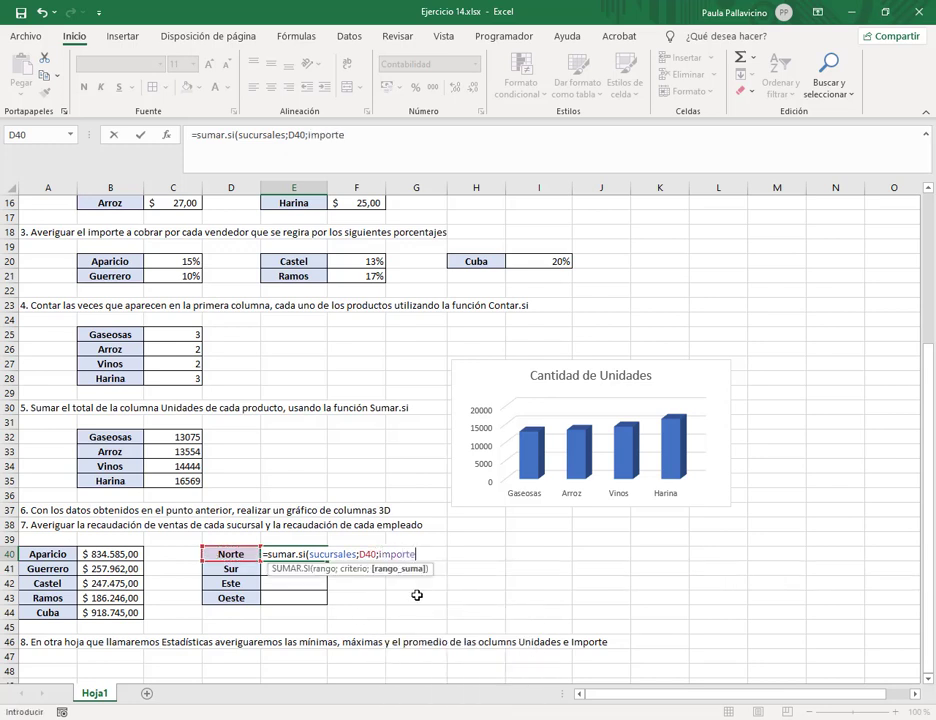
{"action": "type", "text": ")"}
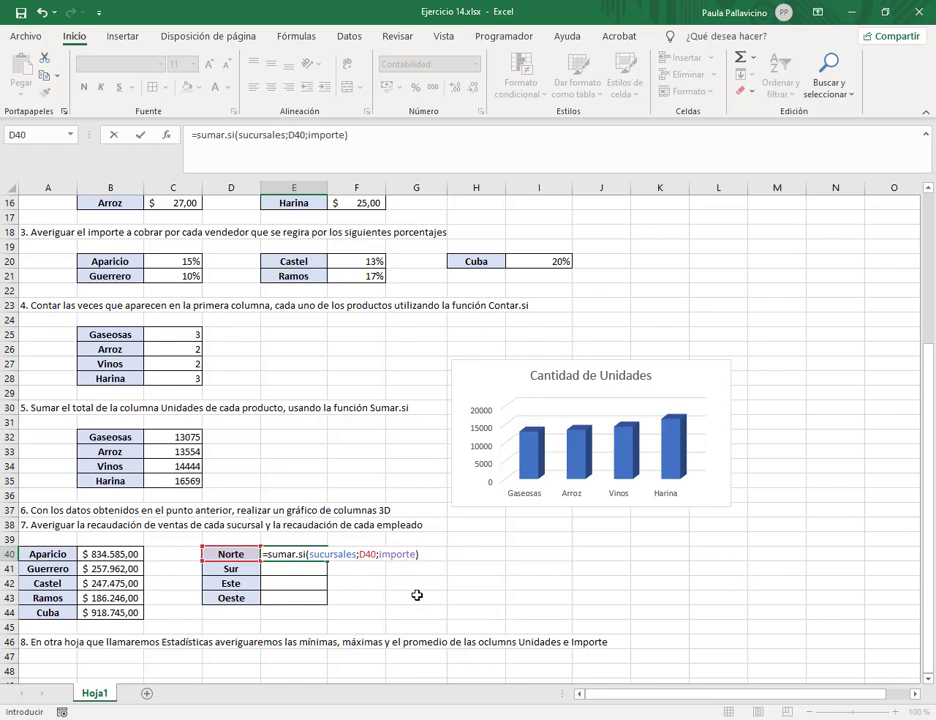
{"action": "key", "text": "Return"}
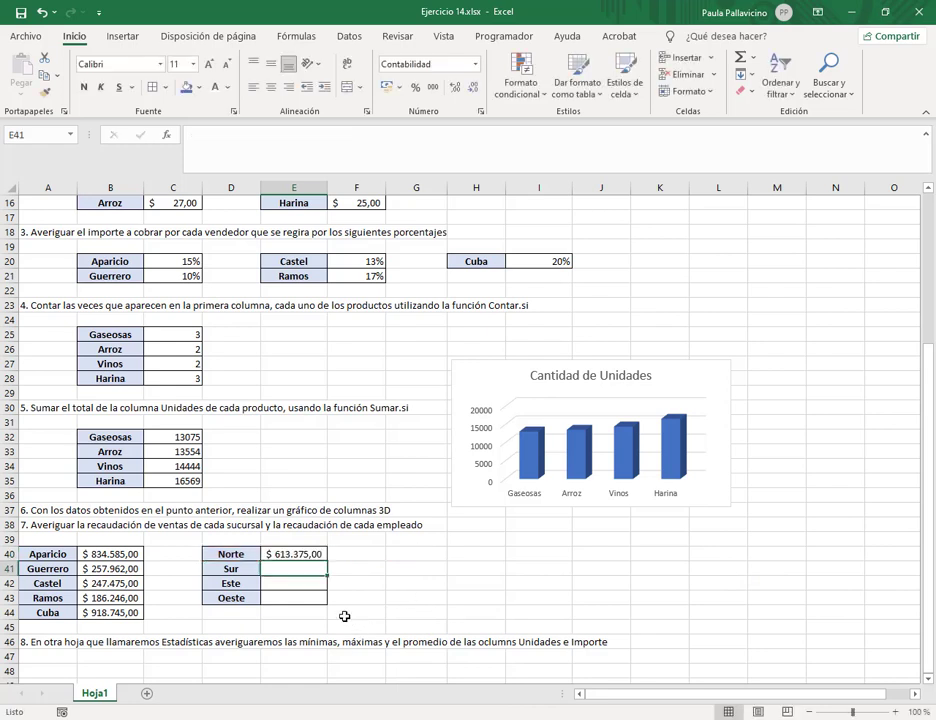
Step: Copy the Norte revenue formula from E40 down to E43 for the remaining branches
{"action": "left_click", "coordinate": [308, 554]}
{"action": "left_click_drag", "start_coordinate": [328, 563], "coordinate": [326, 600]}
{"action": "left_click", "coordinate": [416, 598]}
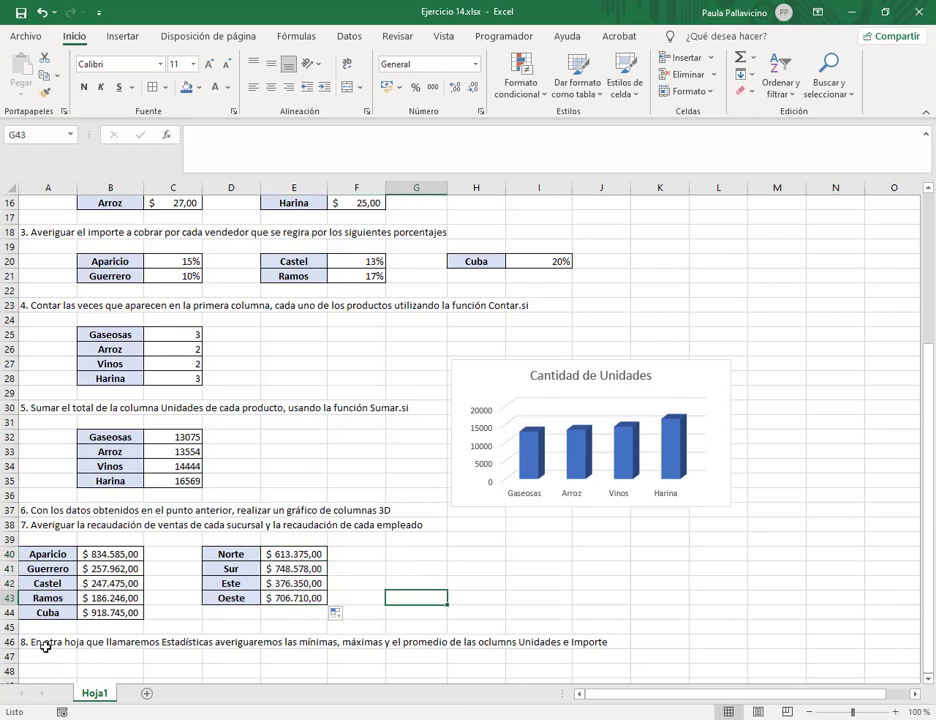
Step: Add a new worksheet after Hoja1 and name it Estadísticas, following instruction 8
{"action": "left_click", "coordinate": [45, 647]}
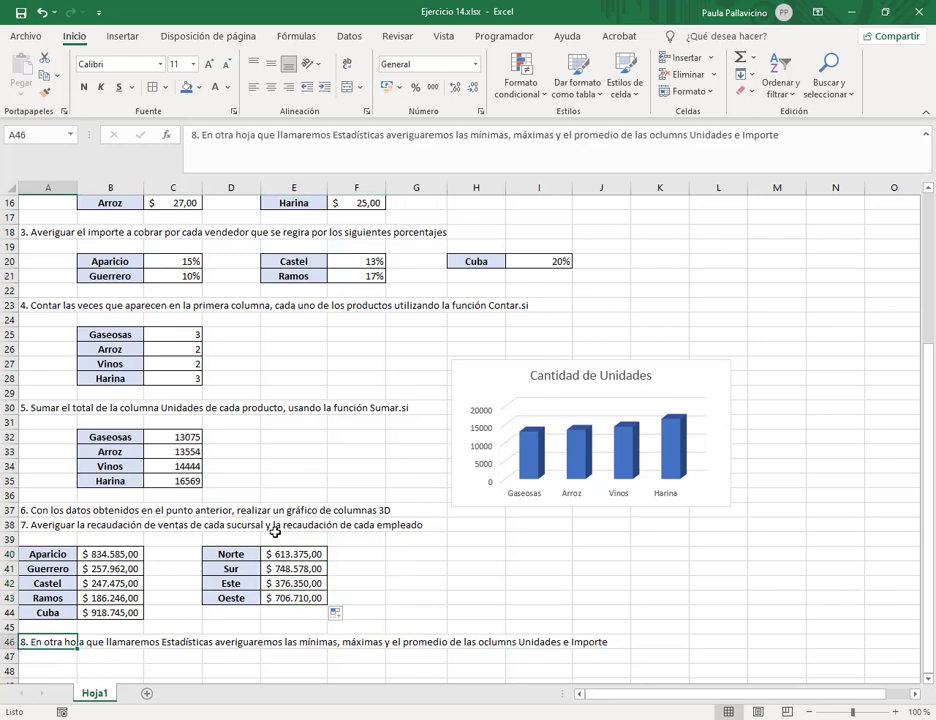
{"action": "left_click", "coordinate": [424, 569]}
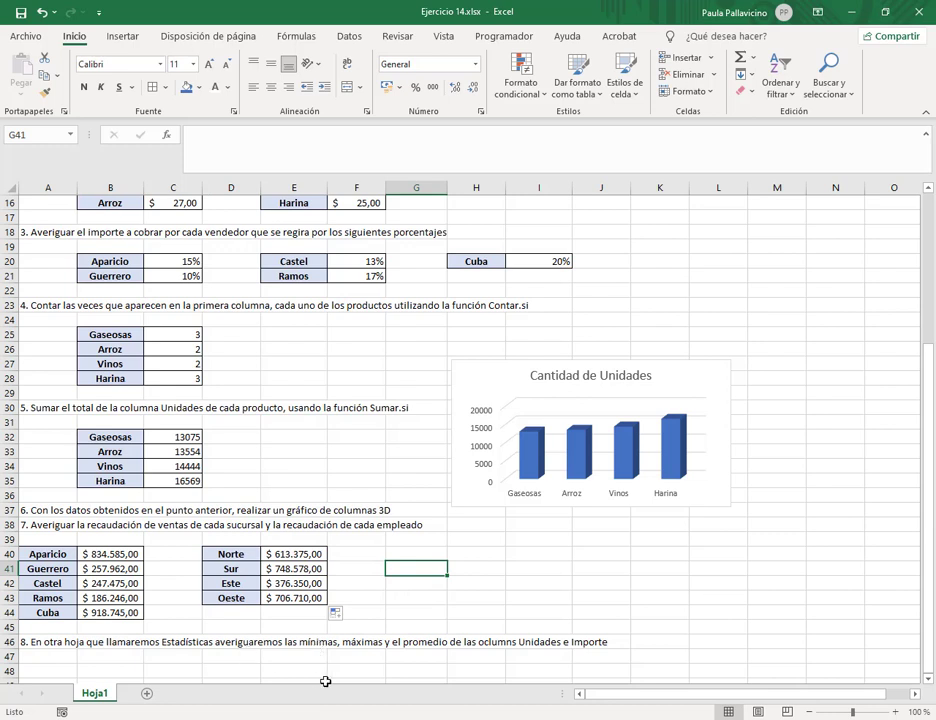
{"action": "left_click", "coordinate": [146, 694]}
{"action": "double_click", "coordinate": [139, 693]}
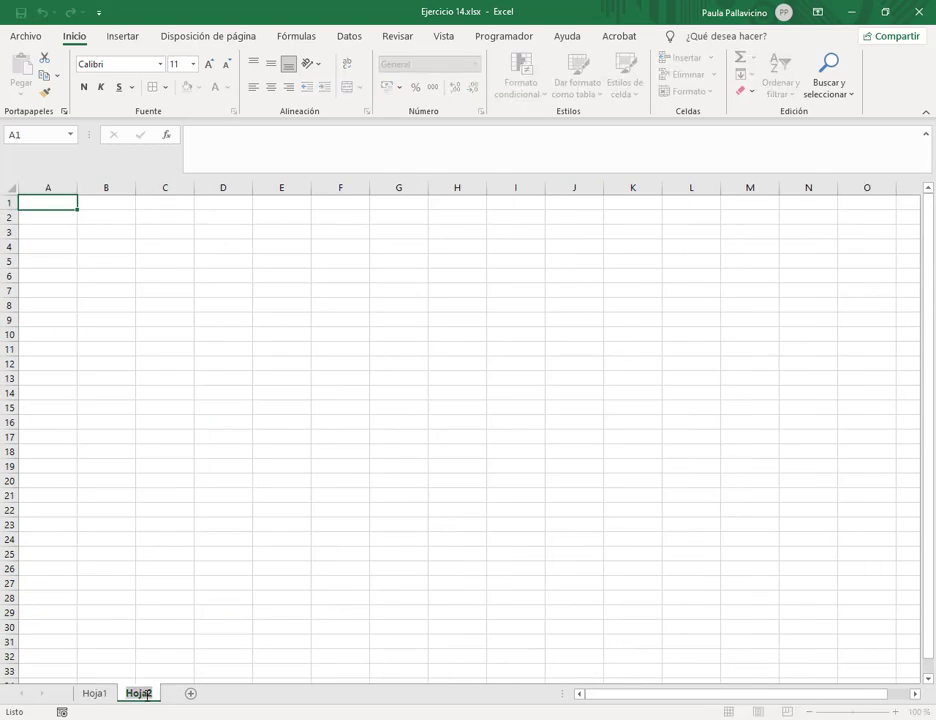
{"action": "type", "text": "Estadisticas"}
{"action": "key", "text": "Return"}
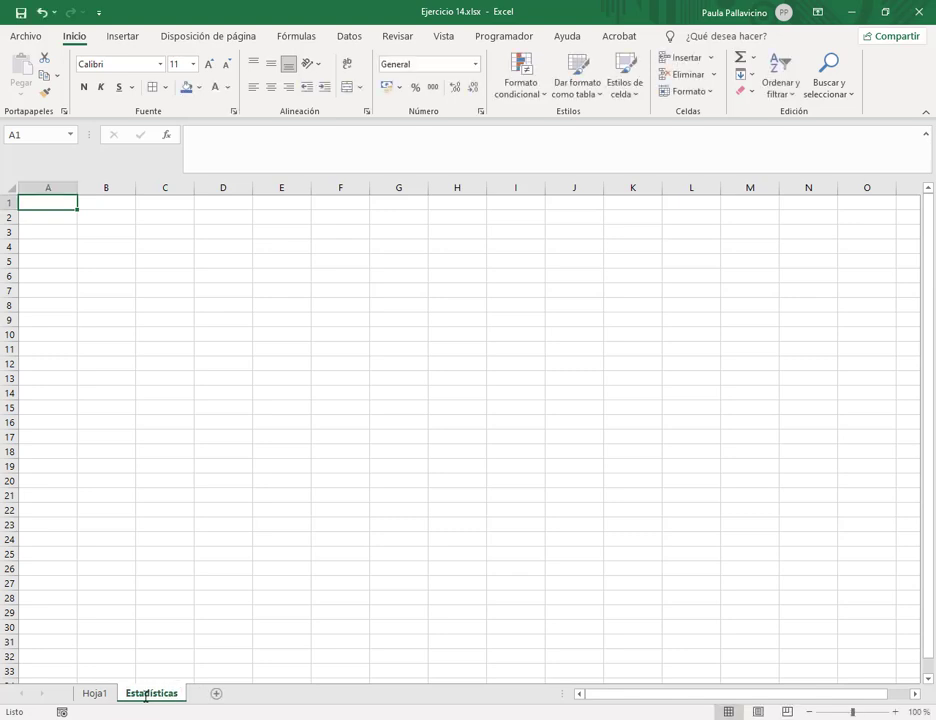
Step: Enter the row labels PROMEDIO, MAXIMO and MINIMO in B2:B4 of the Estadísticas sheet
{"action": "left_click", "coordinate": [119, 224]}
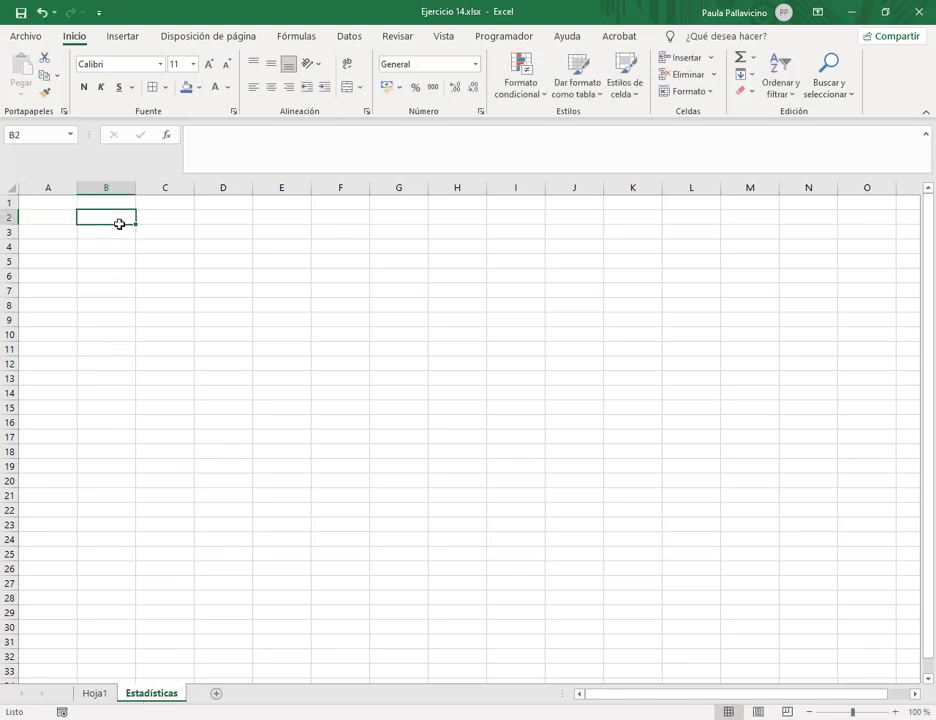
{"action": "key", "text": "Up"}
{"action": "left_click", "coordinate": [119, 224]}
{"action": "type", "text": "PROMEDIO"}
{"action": "key", "text": "Return"}
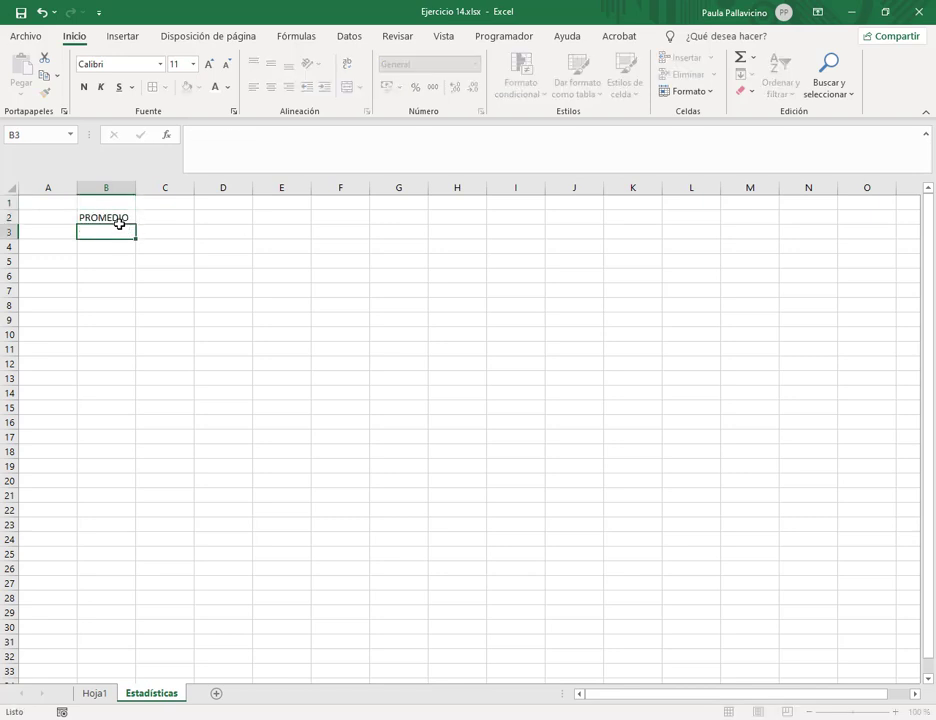
{"action": "type", "text": "MAXIMO"}
{"action": "key", "text": "Return"}
{"action": "type", "text": "MINIMO"}
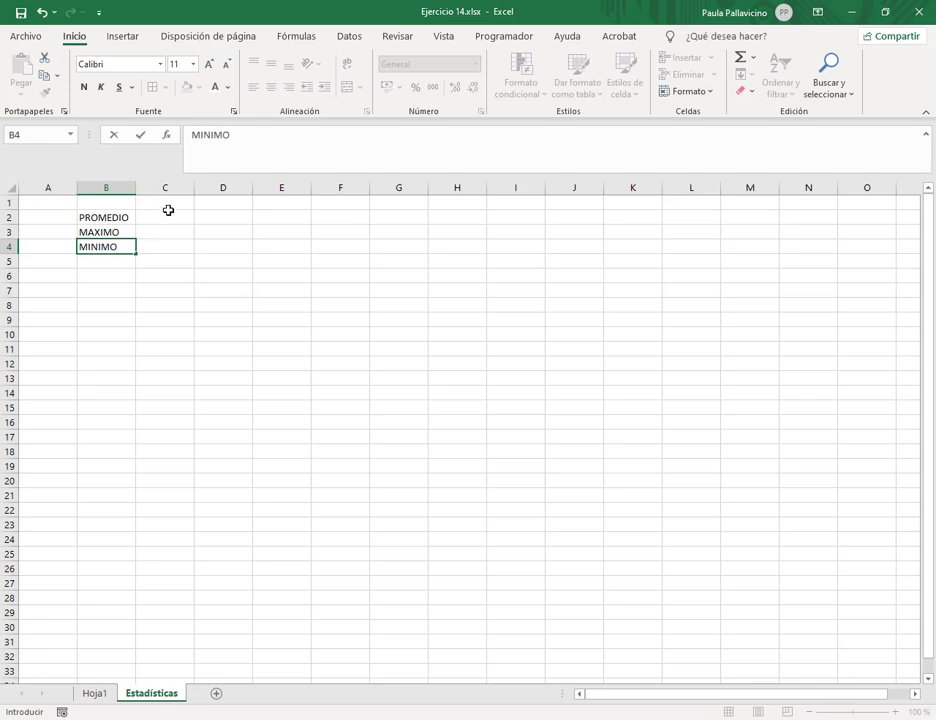
Step: Enter the column headings UNIDADES in C1 and IMPORTE in D1
{"action": "left_click", "coordinate": [168, 204]}
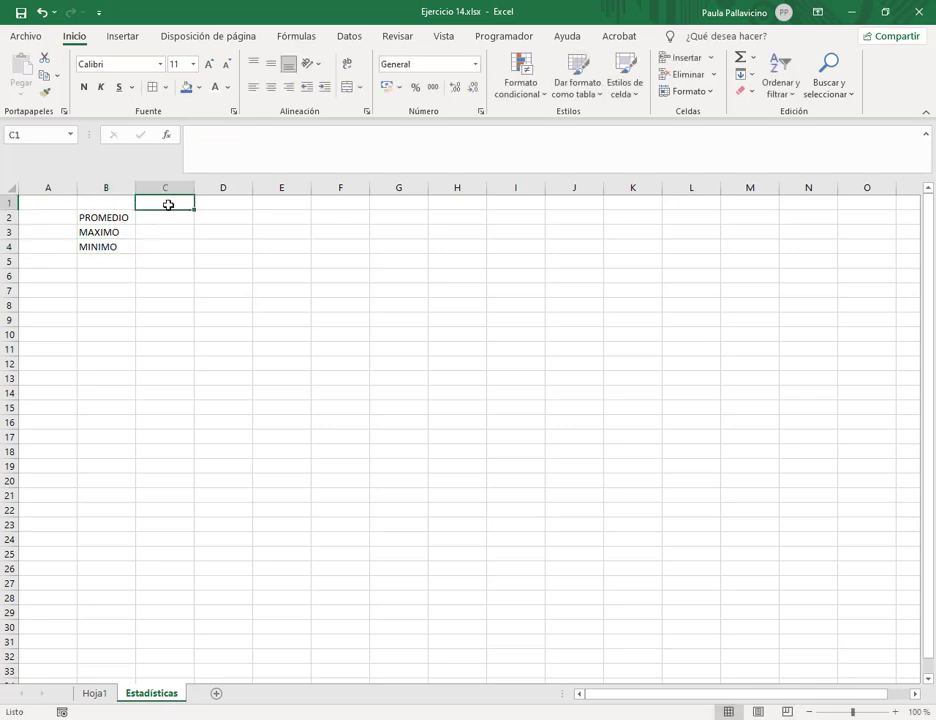
{"action": "type", "text": "UNIDADES"}
{"action": "key", "text": "Tab"}
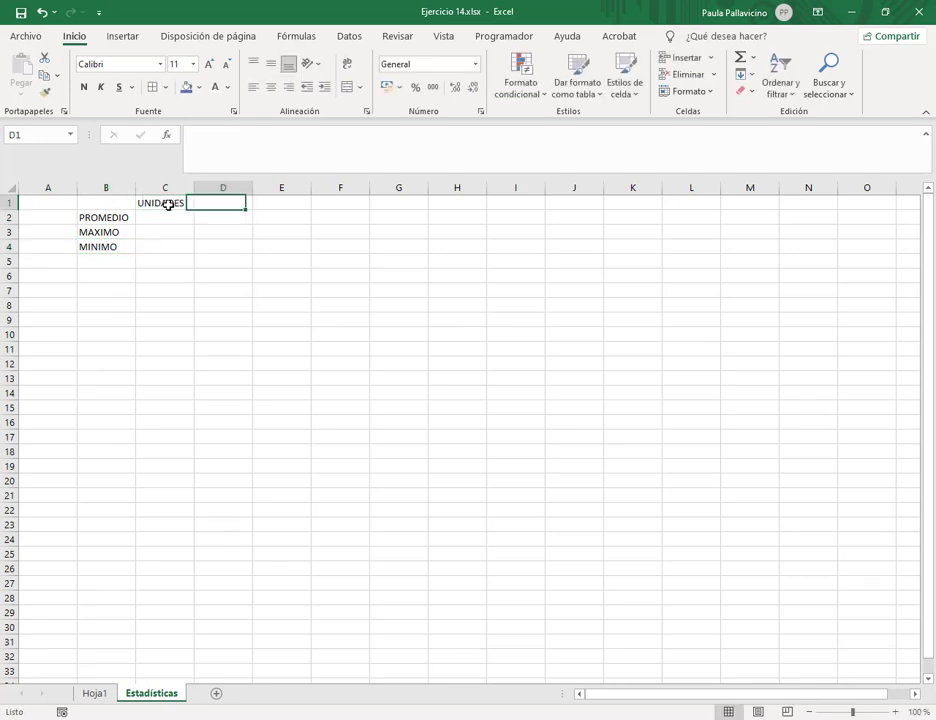
{"action": "type", "text": "IMPORTE"}
{"action": "key", "text": "Return"}
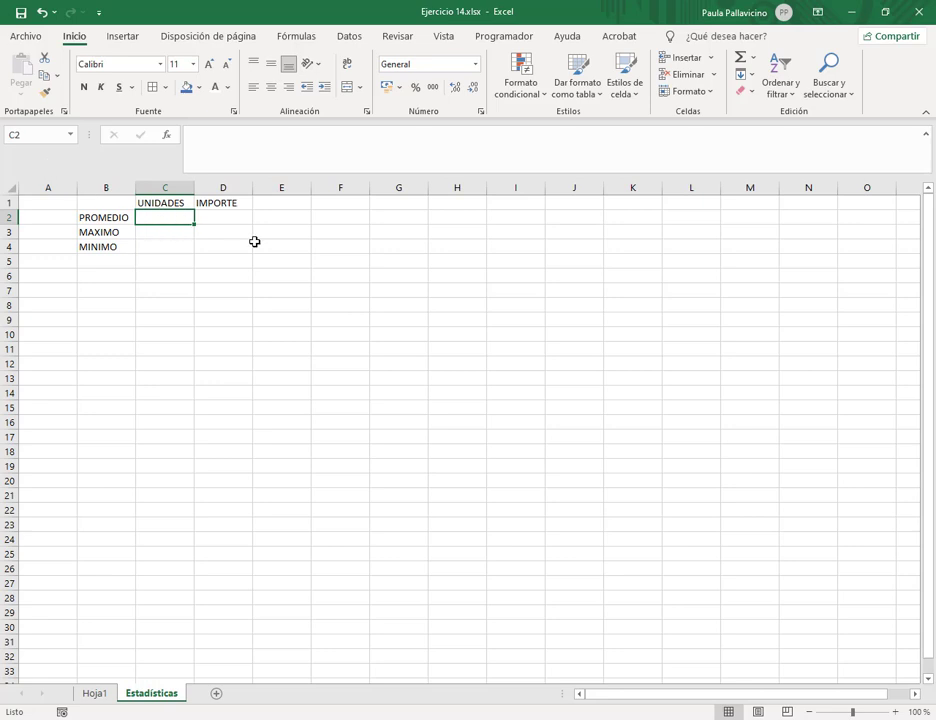
{"action": "type", "text": "=PRO"}
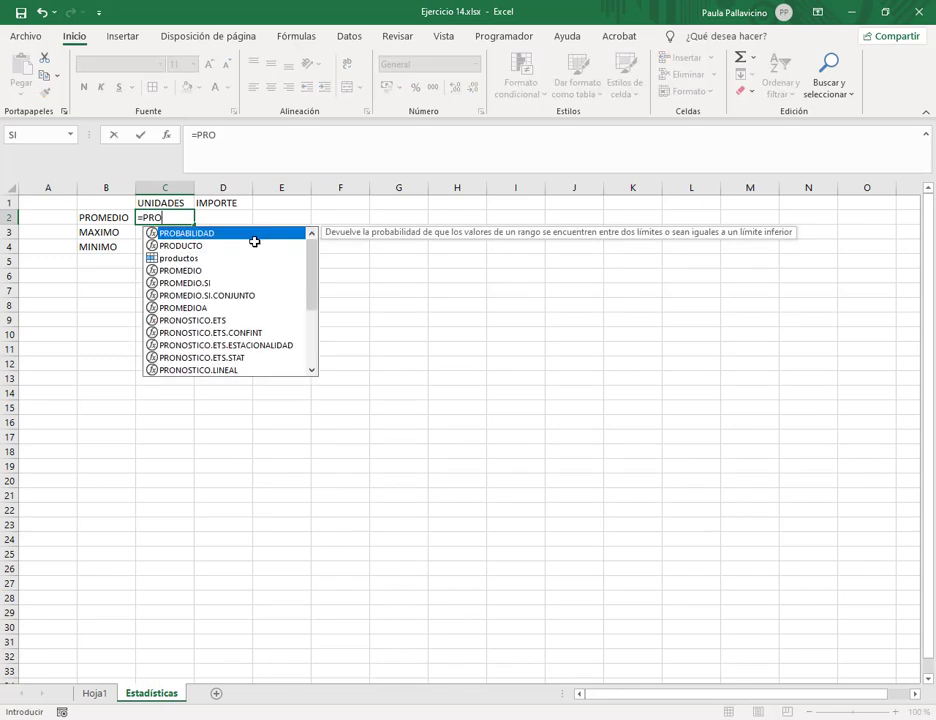
{"action": "key", "text": "Escape"}
{"action": "key", "text": "Escape"}
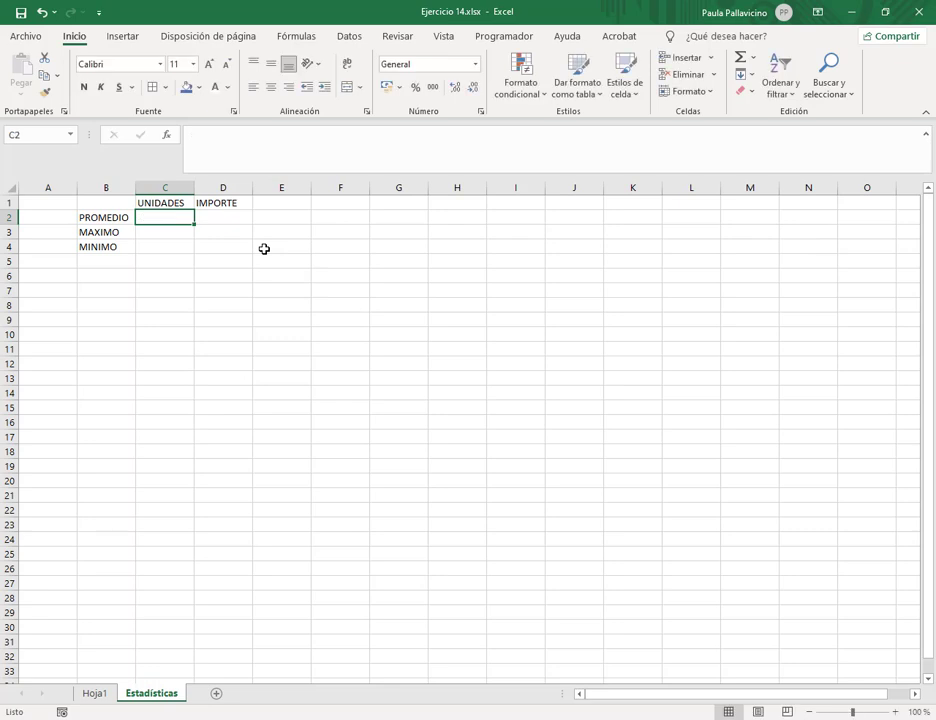
Step: Enter =PROMEDIO(unidades) in C2 and check the average against the Unidades values in D2:D11 of Hoja1
{"action": "left_click", "coordinate": [754, 60]}
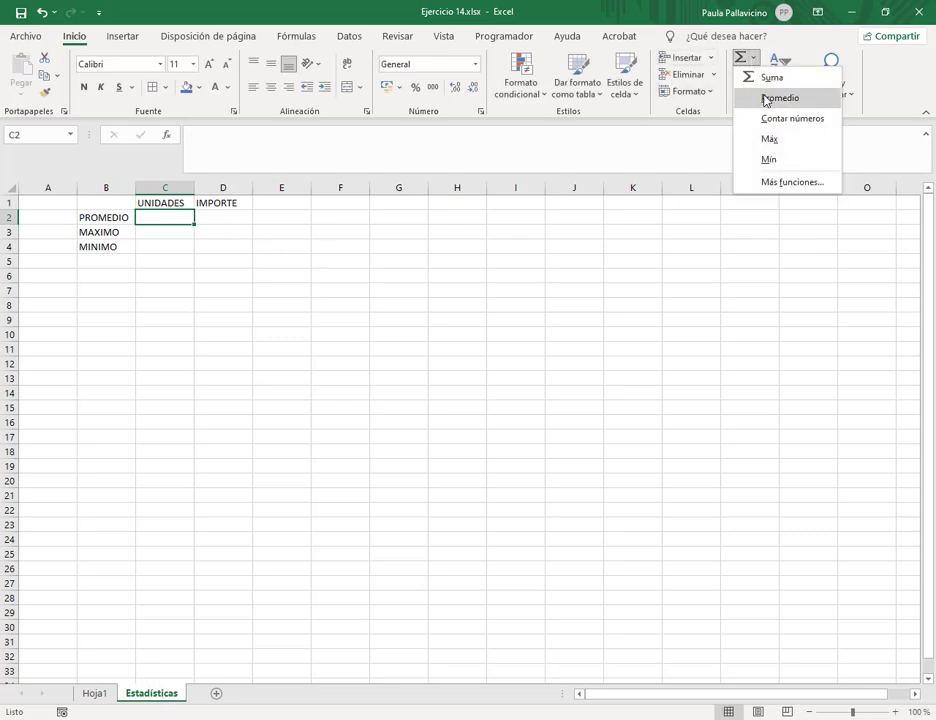
{"action": "left_click", "coordinate": [768, 98]}
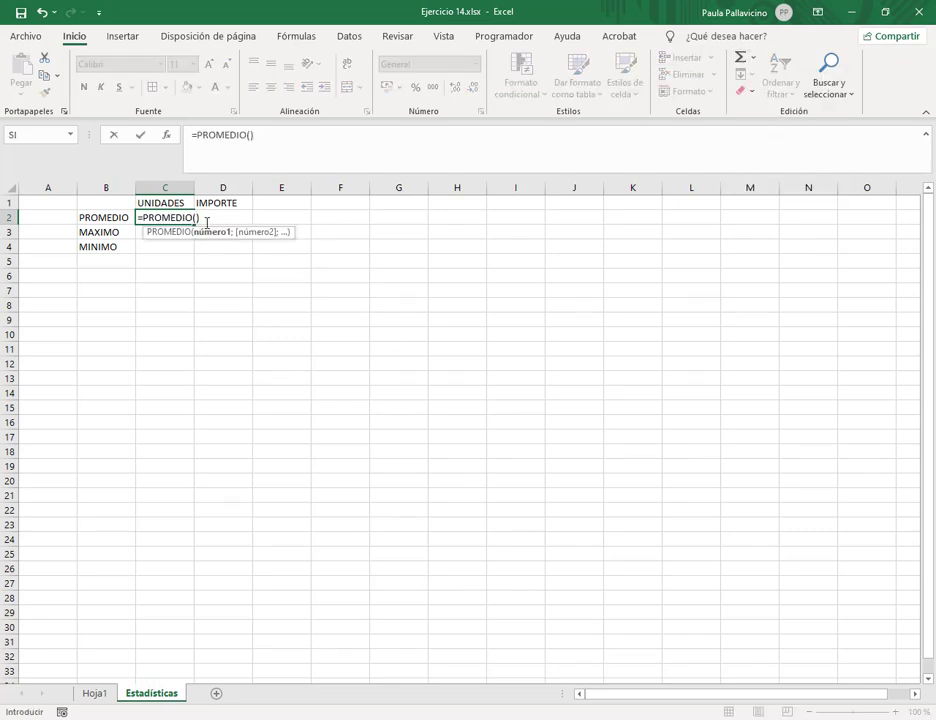
{"action": "type", "text": "UNI"}
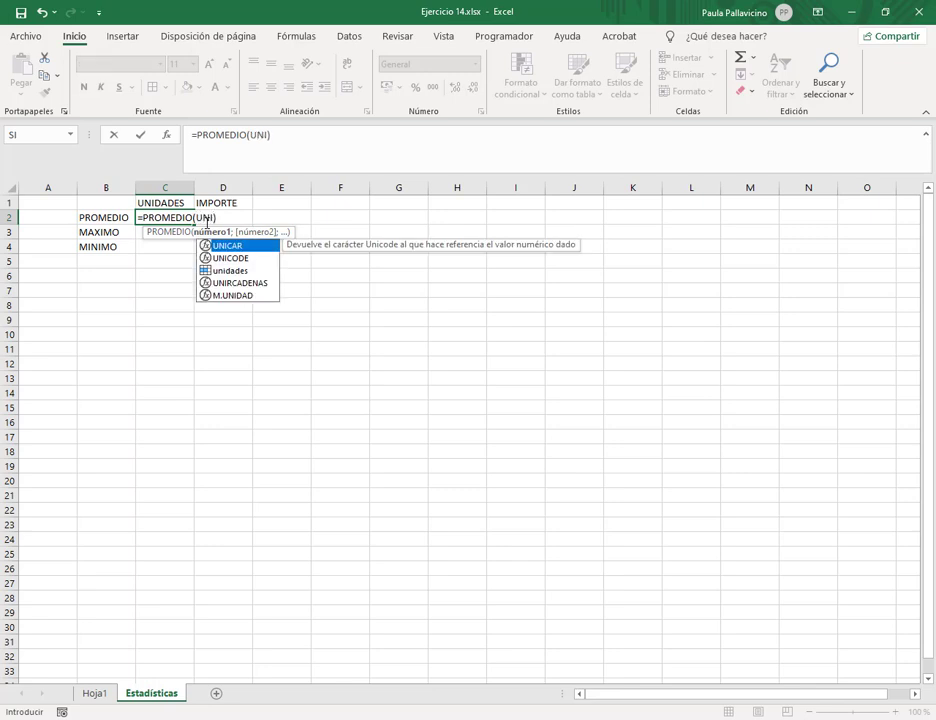
{"action": "key", "text": "Down"}
{"action": "key", "text": "Down"}
{"action": "key", "text": "Tab"}
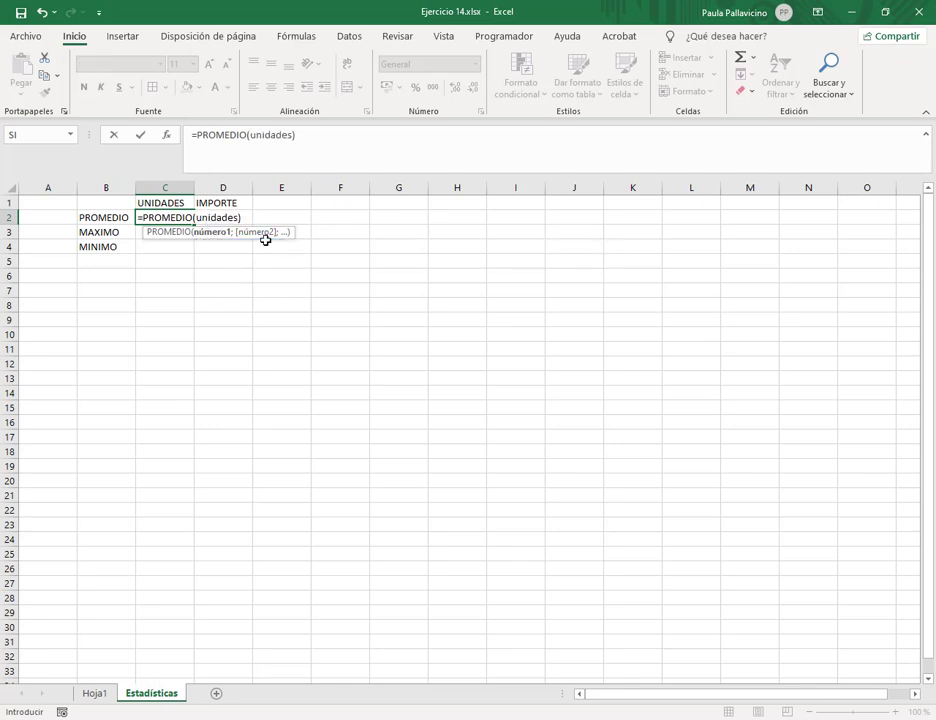
{"action": "key", "text": "Return"}
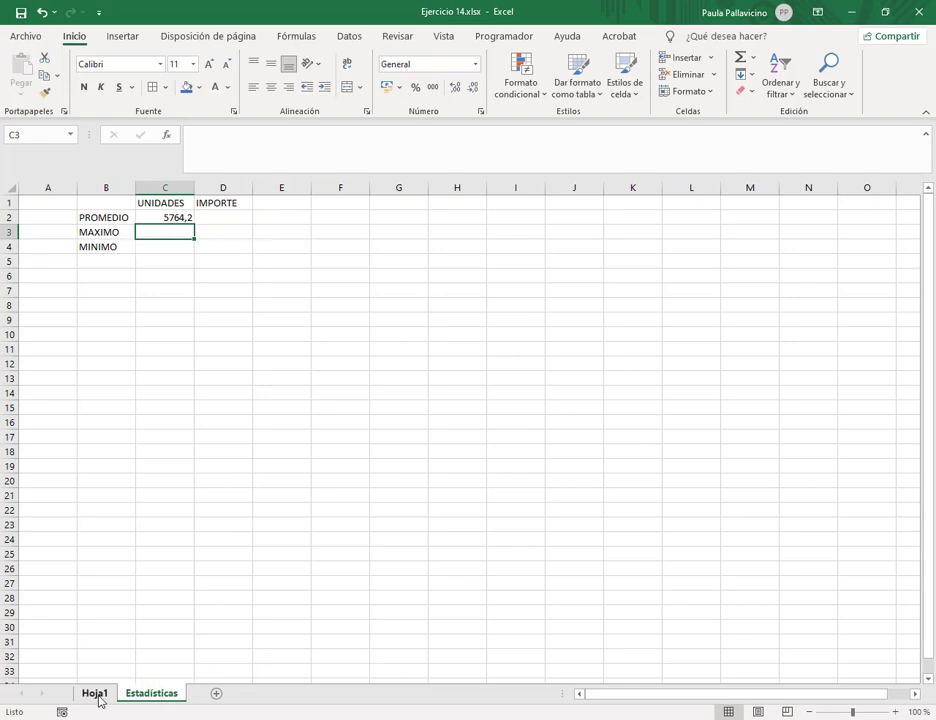
{"action": "left_click", "coordinate": [163, 216]}
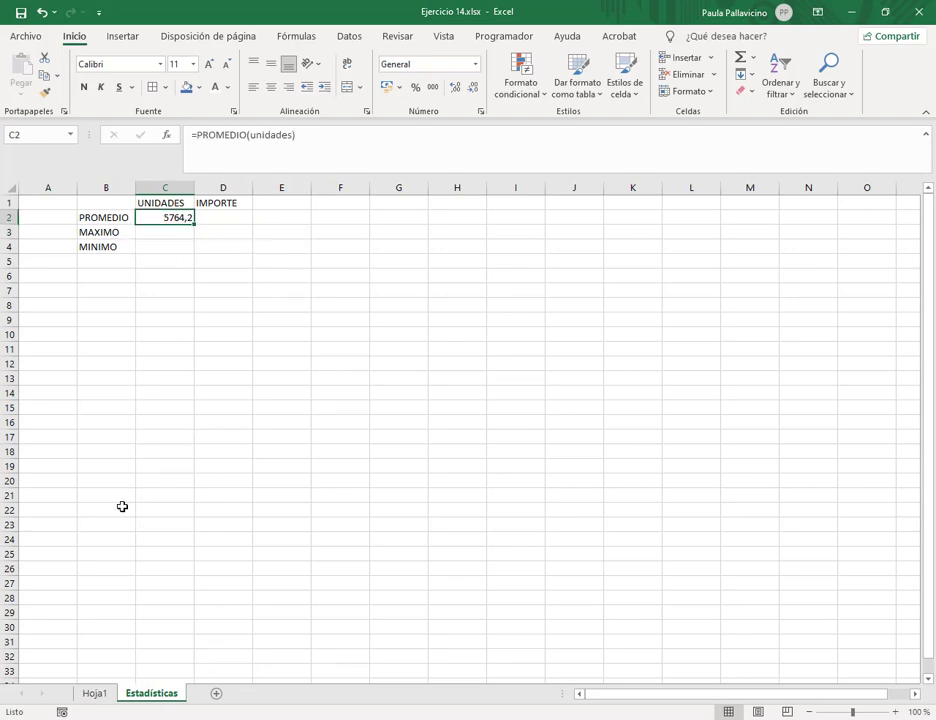
{"action": "left_click", "coordinate": [96, 696]}
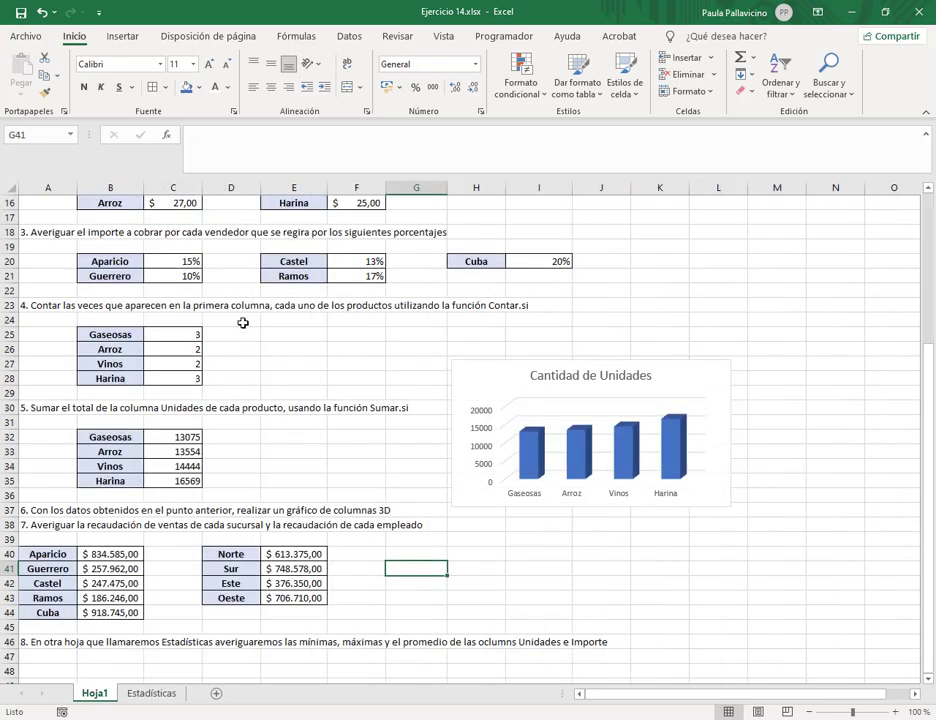
{"action": "scroll", "coordinate": [243, 322], "scroll_direction": "up", "scroll_amount": 5}
{"action": "left_click_drag", "start_coordinate": [250, 230], "coordinate": [251, 363]}
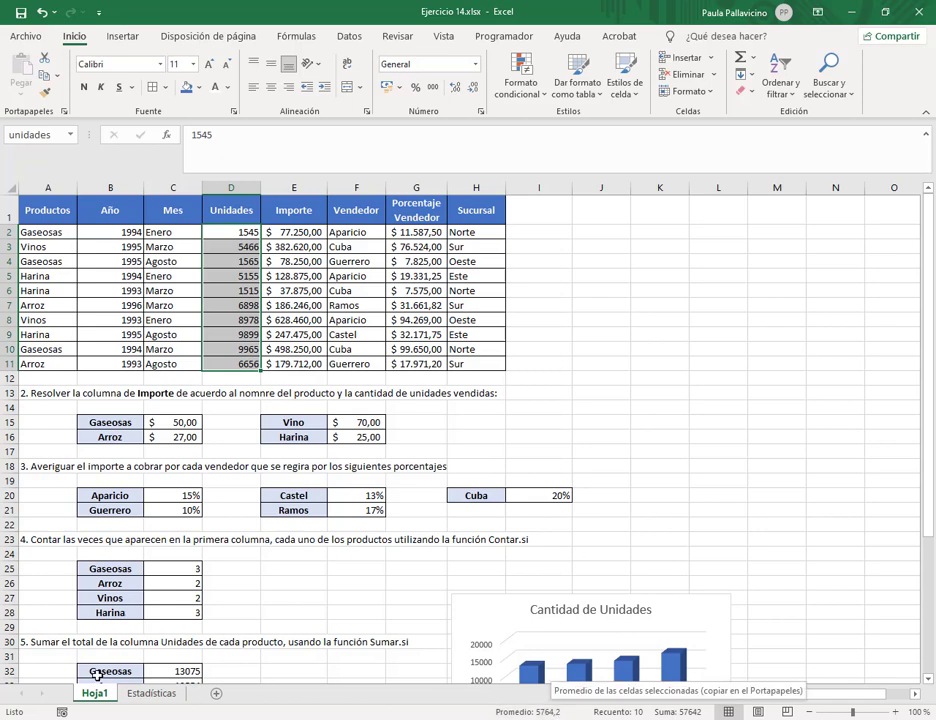
{"action": "left_click", "coordinate": [151, 693]}
Step: Enter =MAX(unidades) in C3 of the Estadísticas sheet for the maximum of Unidades
{"action": "left_click", "coordinate": [165, 235]}
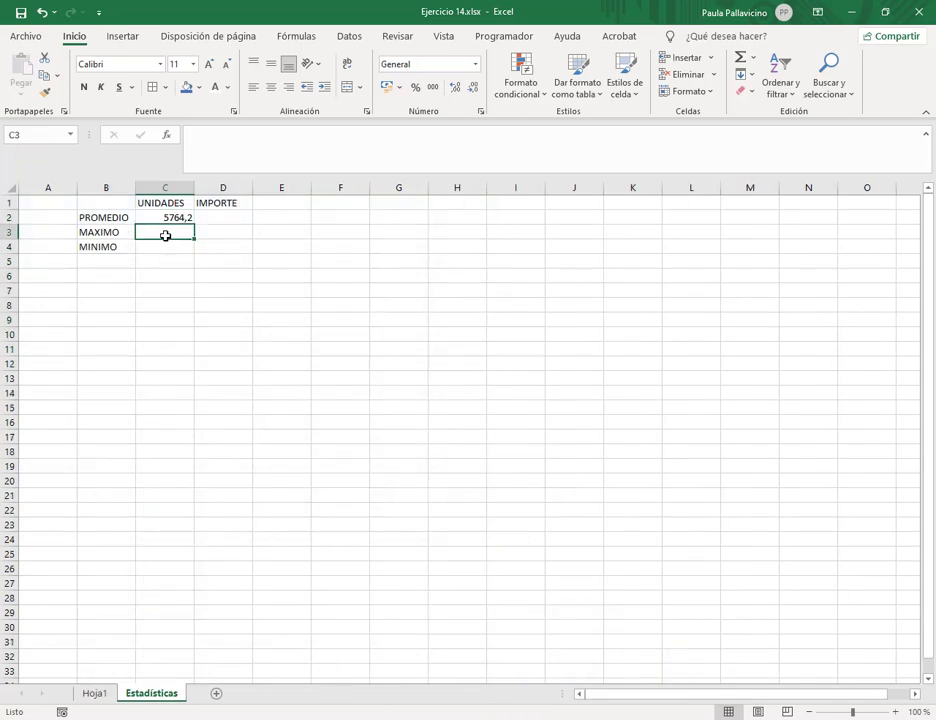
{"action": "left_click", "coordinate": [752, 58]}
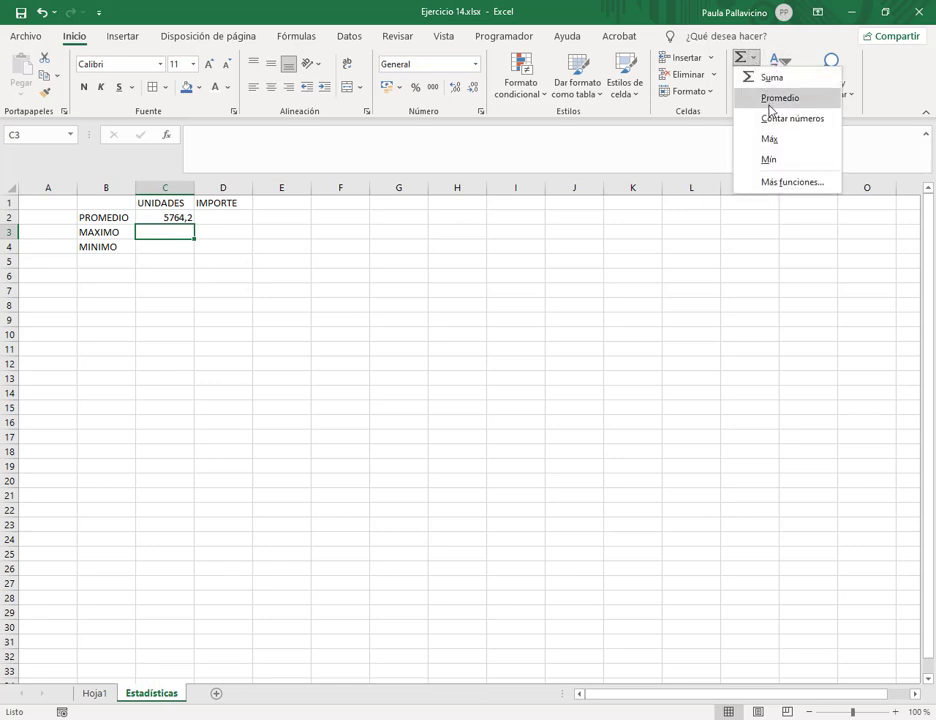
{"action": "left_click", "coordinate": [770, 141]}
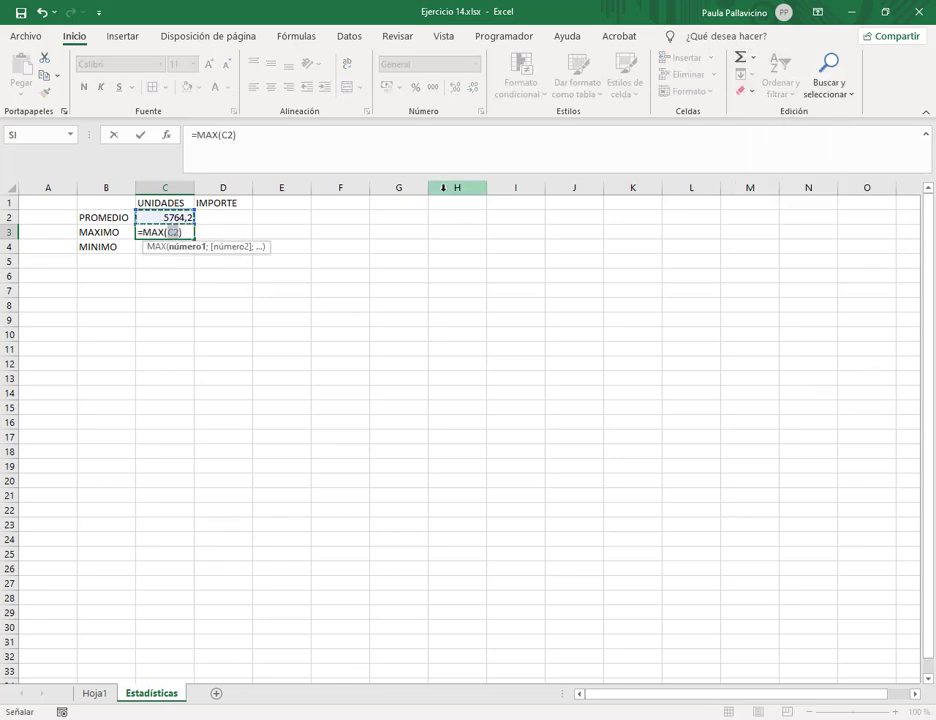
{"action": "type", "text": "UNIDA"}
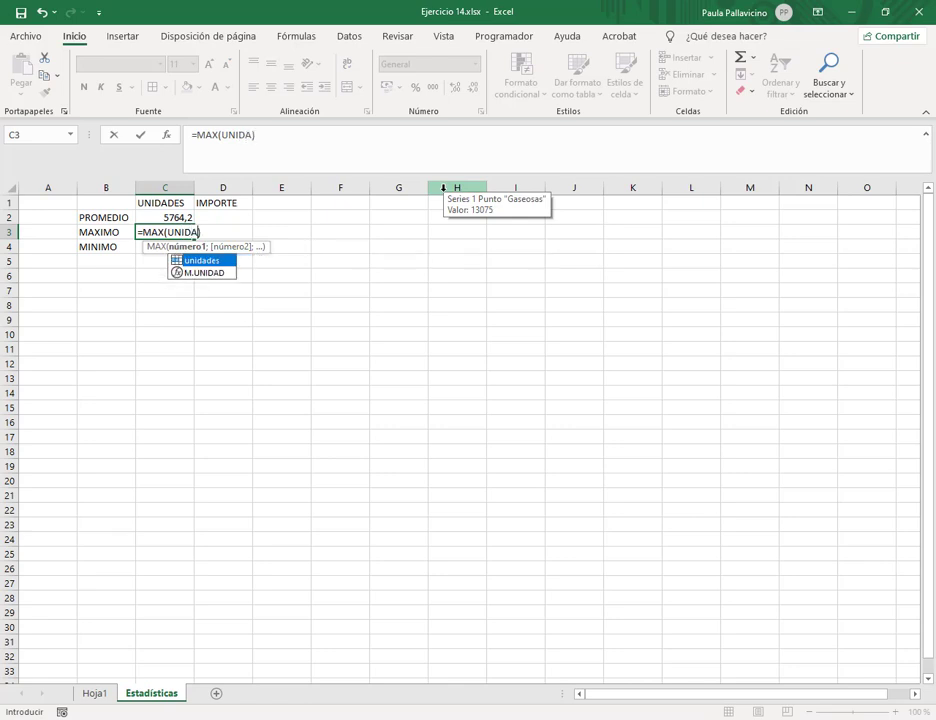
{"action": "double_click", "coordinate": [230, 259]}
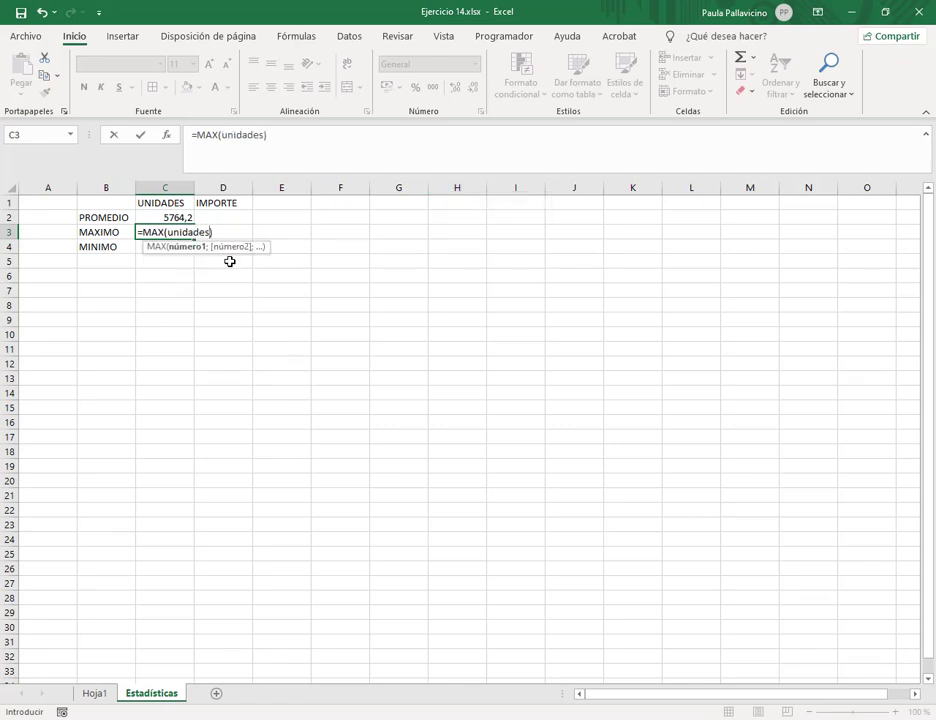
{"action": "key", "text": "Return"}
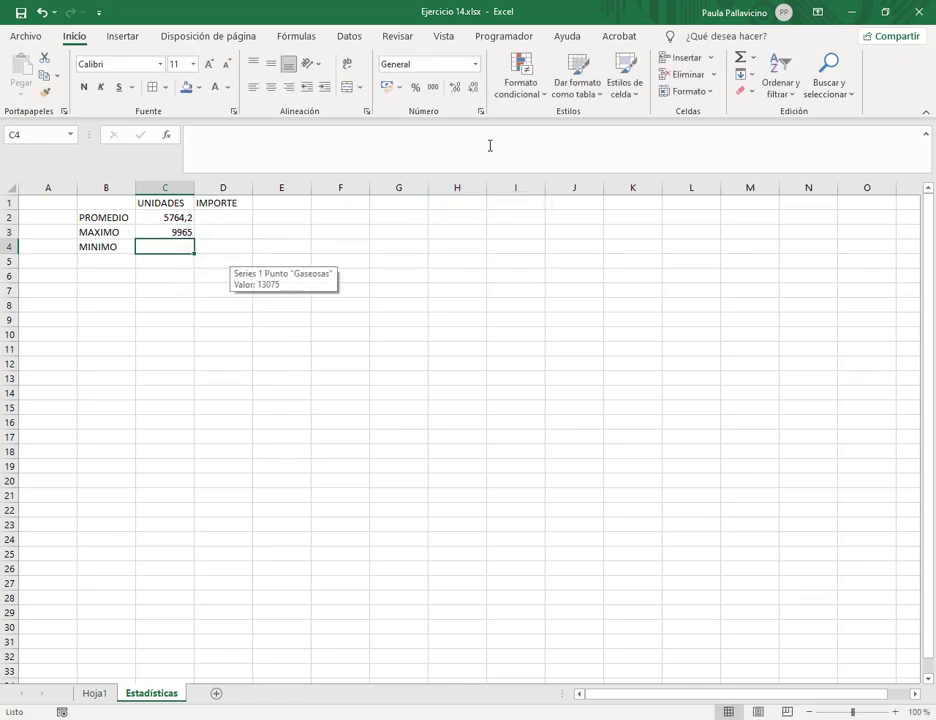
Step: Enter =MIN(unidades) in C4 for the minimum of Unidades
{"action": "left_click", "coordinate": [753, 57]}
{"action": "left_click", "coordinate": [747, 157]}
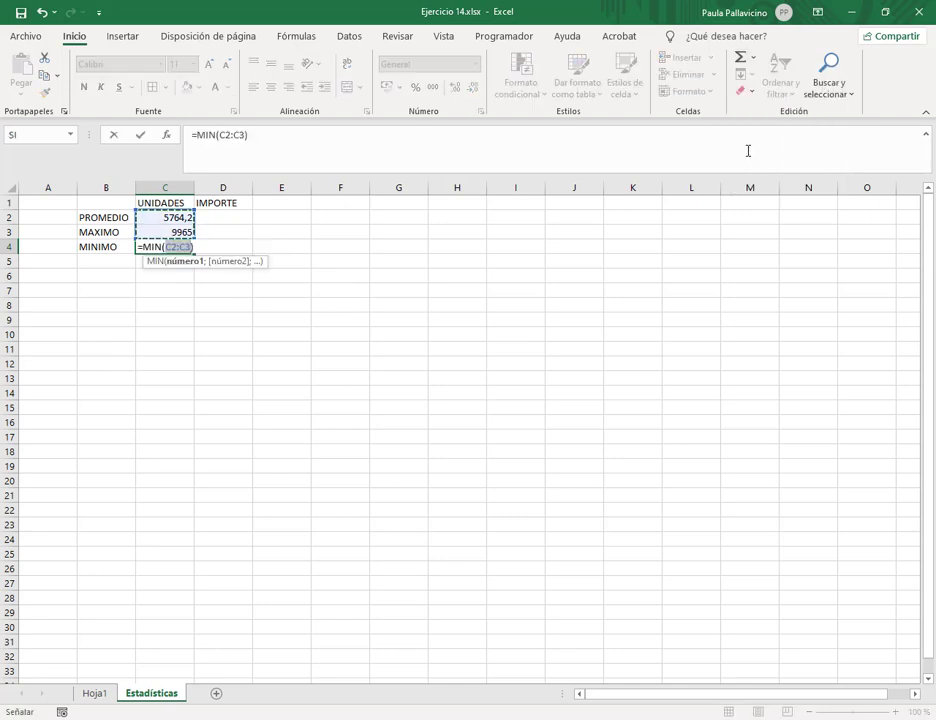
{"action": "type", "text": "UNI"}
{"action": "key", "text": "Down"}
{"action": "key", "text": "Down"}
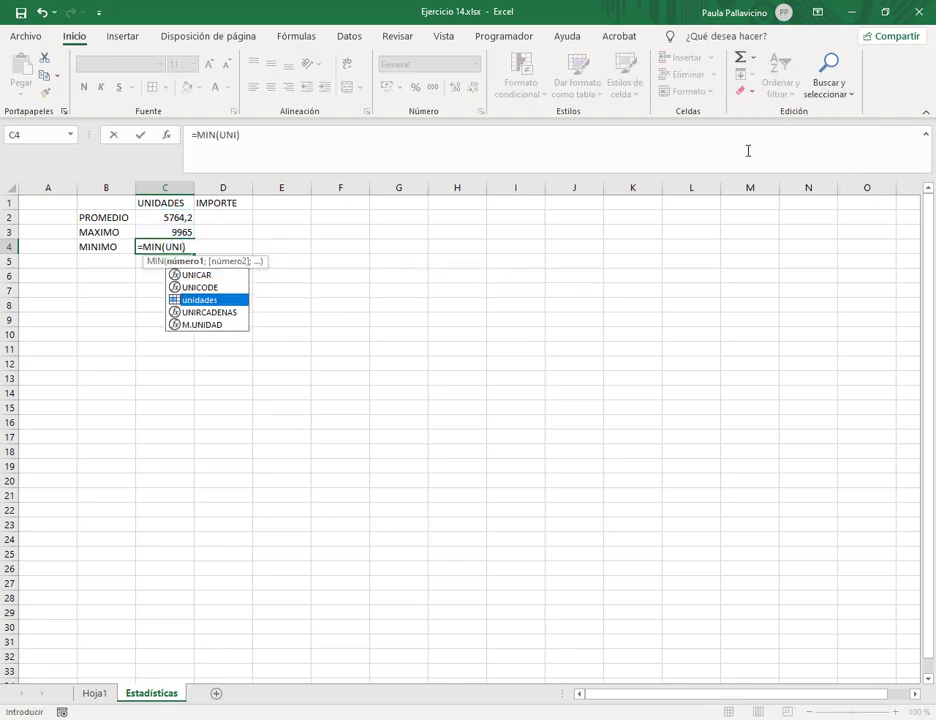
{"action": "key", "text": "Tab"}
{"action": "key", "text": "Return"}
Step: Enter =PROMEDIO(importe) in D2 for the average of Importe
{"action": "left_click", "coordinate": [228, 216]}
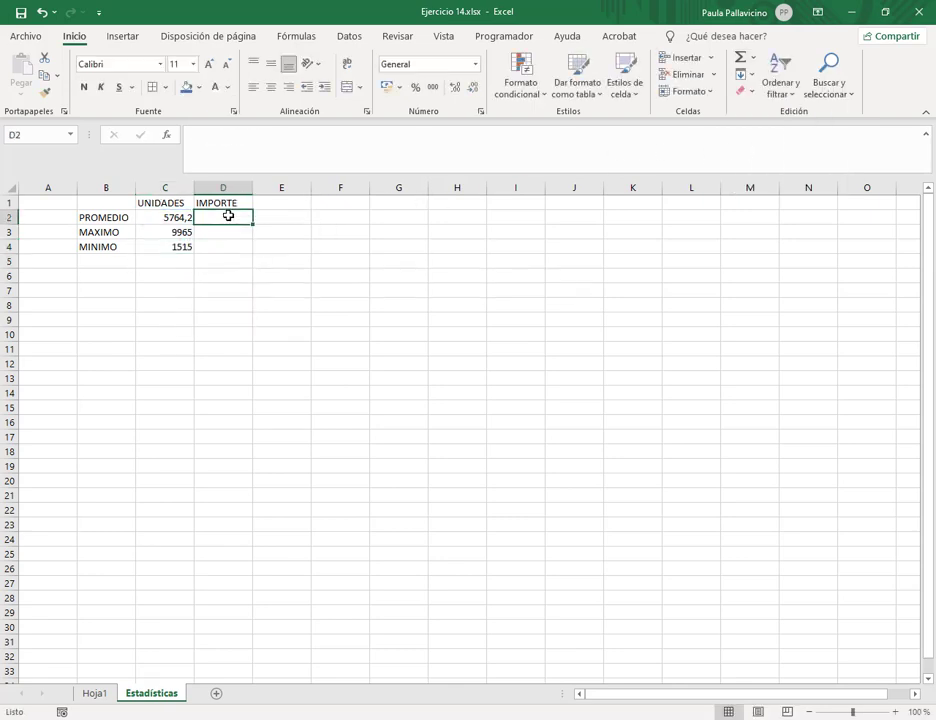
{"action": "left_click", "coordinate": [753, 60]}
{"action": "left_click", "coordinate": [778, 98]}
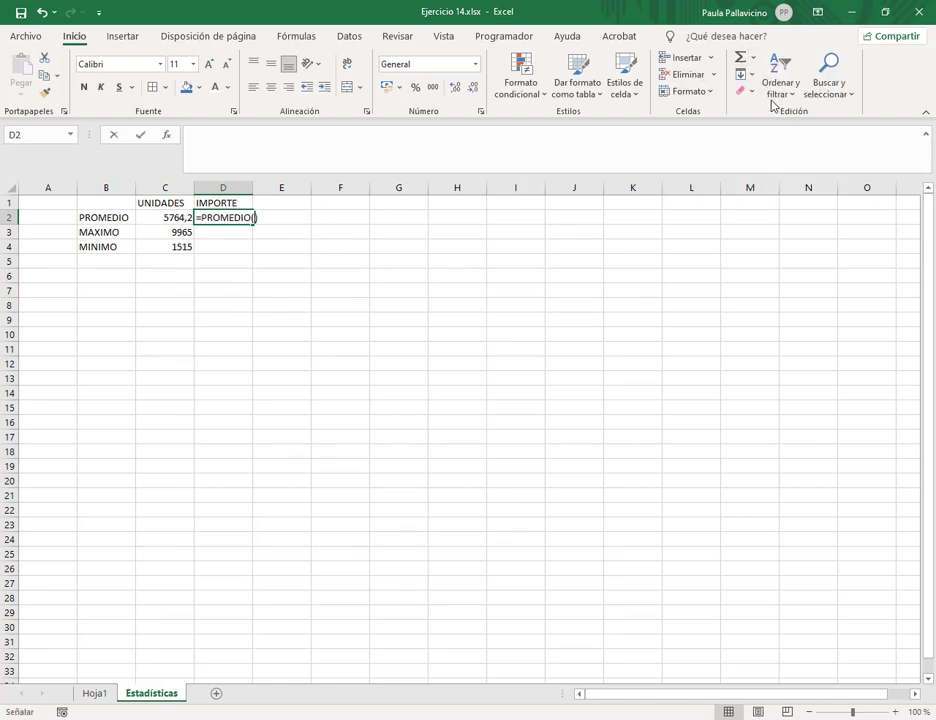
{"action": "type", "text": "IMPO"}
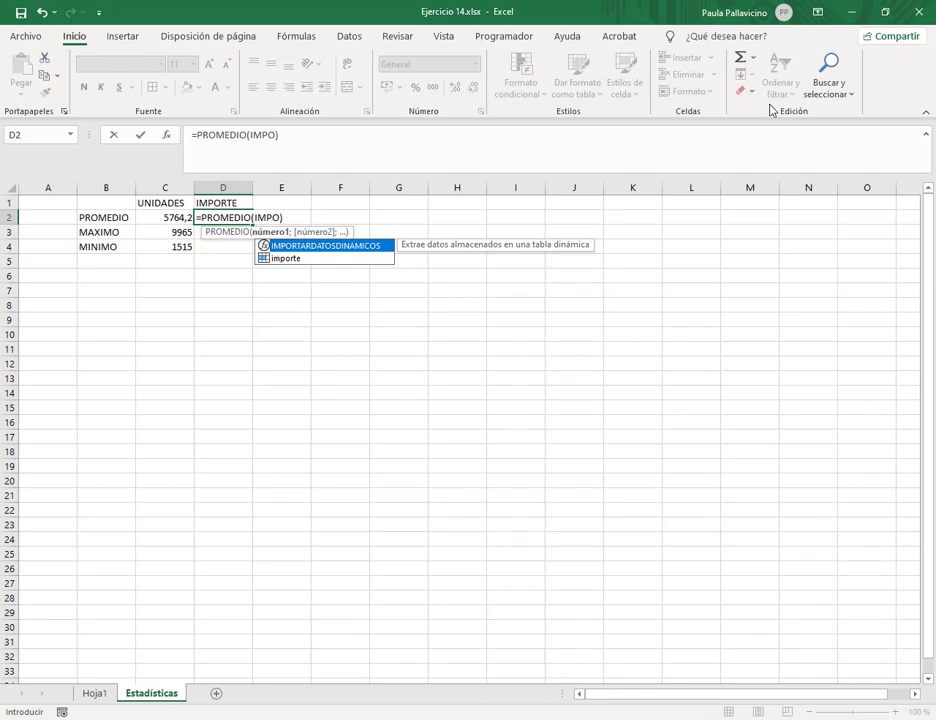
{"action": "double_click", "coordinate": [332, 257]}
{"action": "key", "text": "Return"}
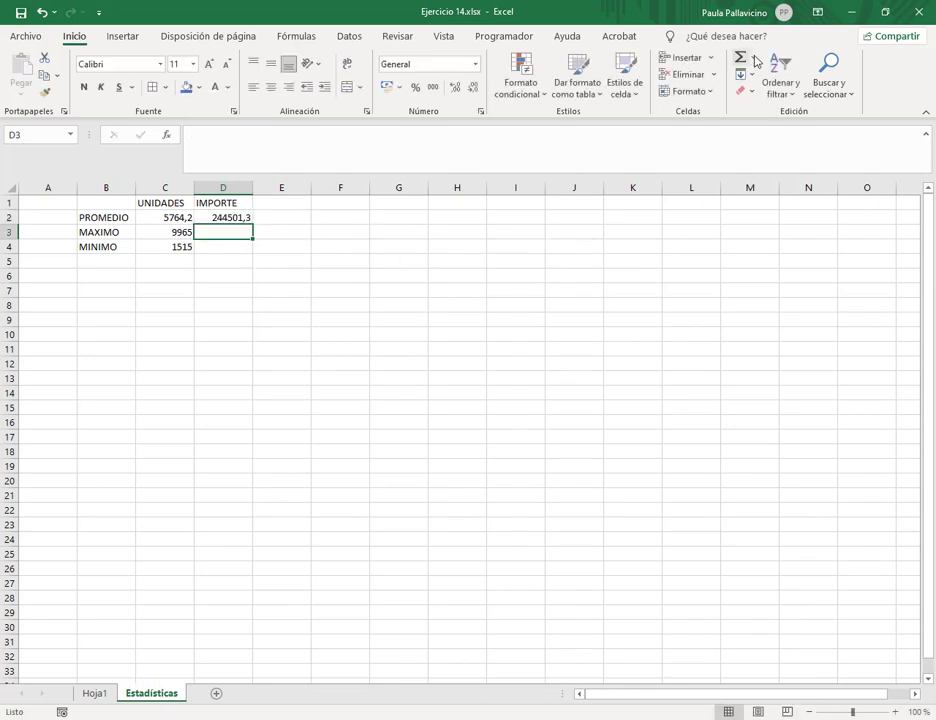
Step: Enter =MAX(importe) in D3 for the maximum of Importe
{"action": "left_click", "coordinate": [755, 58]}
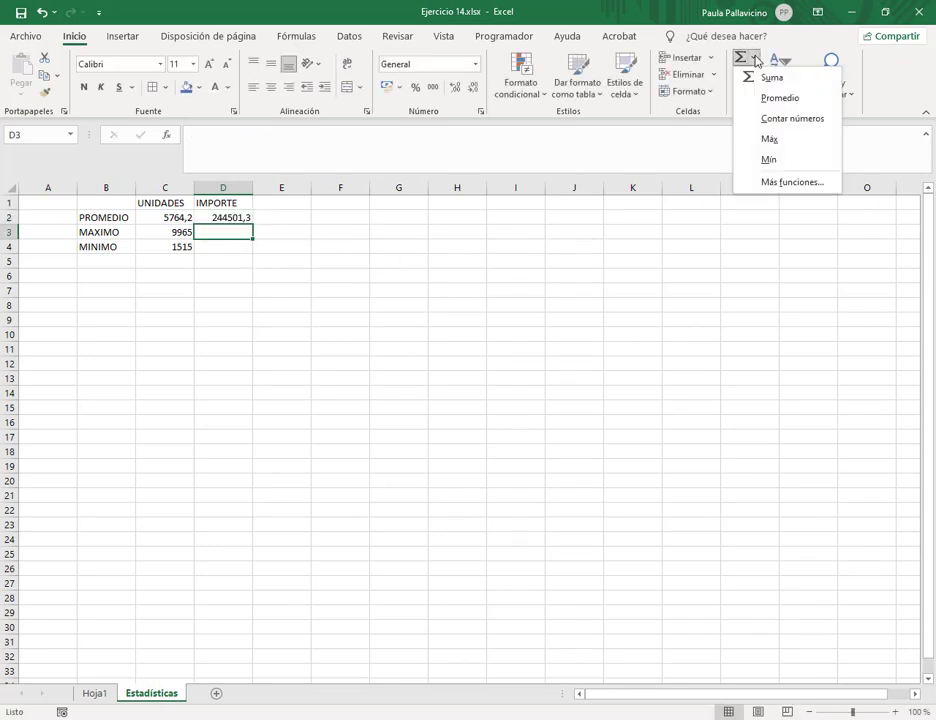
{"action": "left_click", "coordinate": [770, 140]}
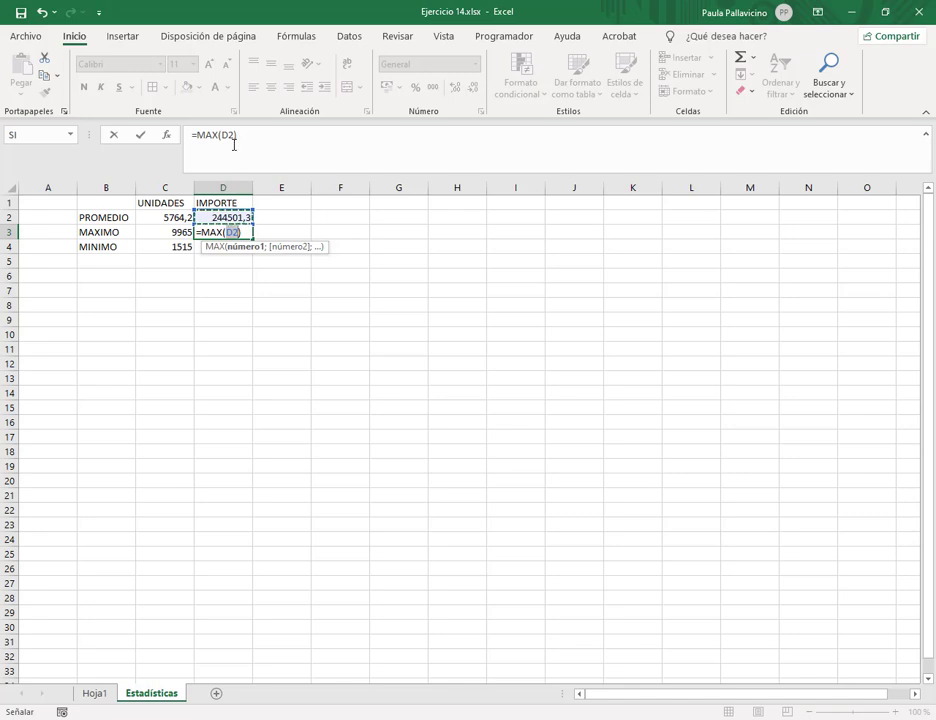
{"action": "type", "text": "IMPO"}
{"action": "key", "text": "Tab"}
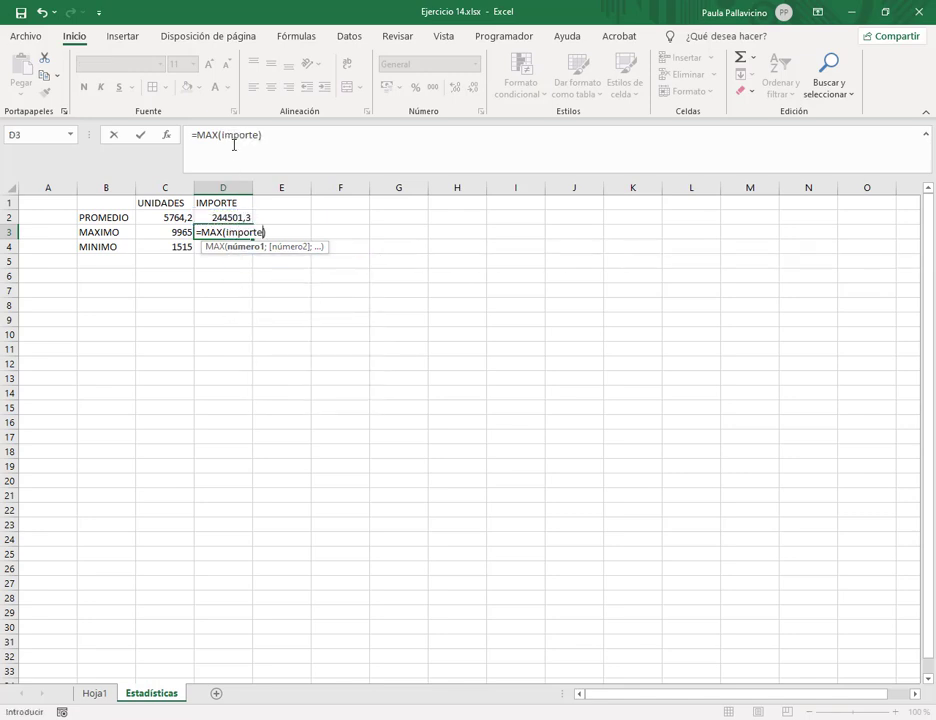
{"action": "key", "text": "Return"}
Step: Enter =MIN(importe) in D4 for the minimum of Importe
{"action": "left_click", "coordinate": [750, 61]}
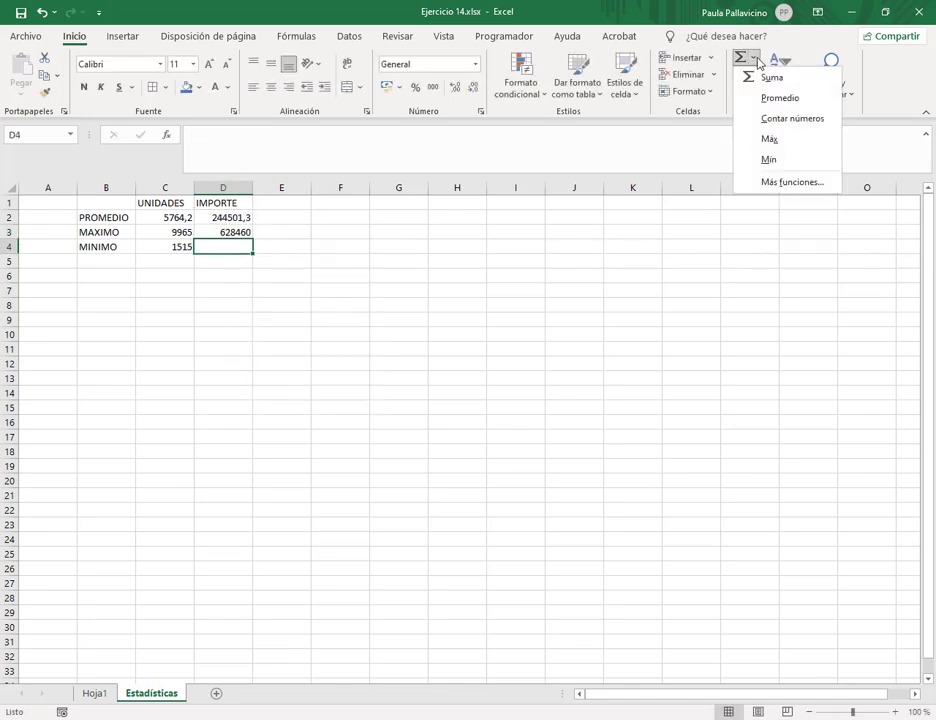
{"action": "left_click", "coordinate": [771, 160]}
{"action": "type", "text": "IMPOR"}
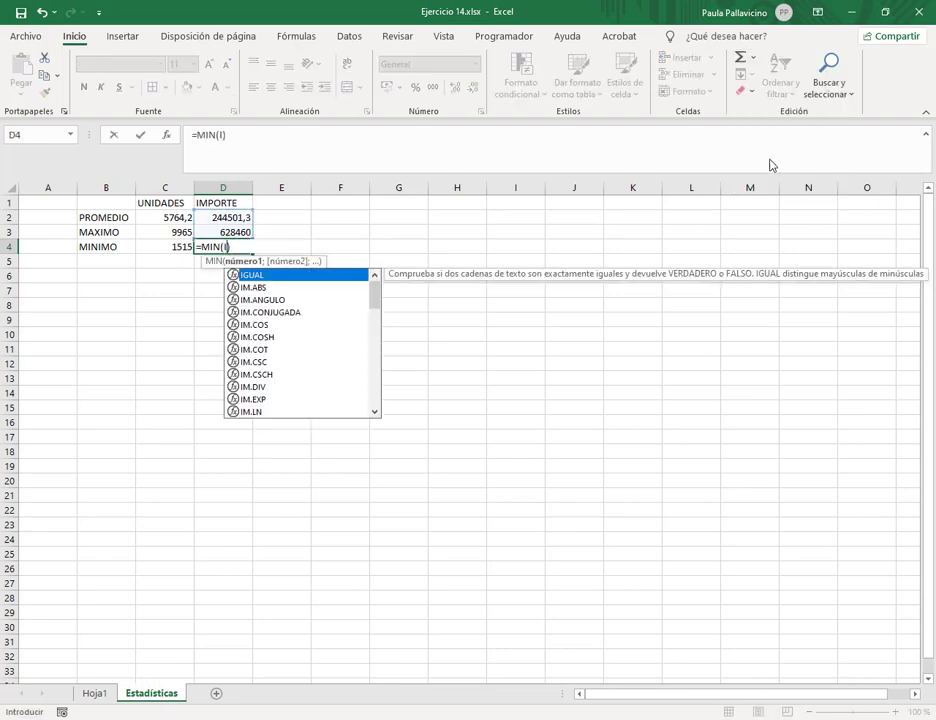
{"action": "key", "text": "Down"}
{"action": "key", "text": "Tab"}
{"action": "key", "text": "Return"}
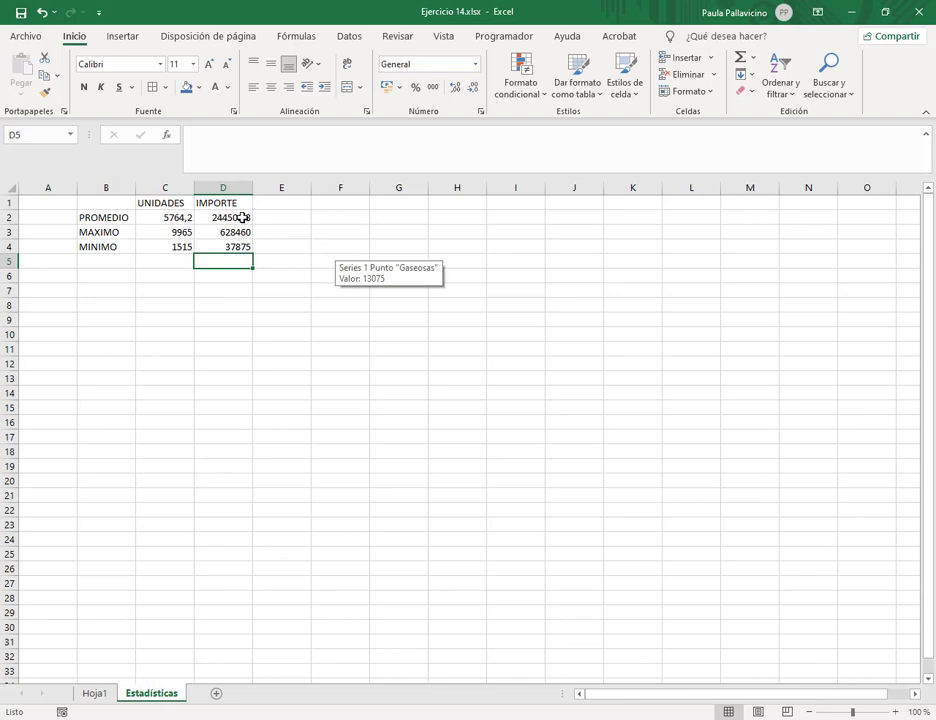
Step: Format the Importe results in D2:D4 with the accounting format $ Español (Argentina)
{"action": "left_click_drag", "start_coordinate": [244, 217], "coordinate": [243, 249]}
{"action": "left_click", "coordinate": [400, 89]}
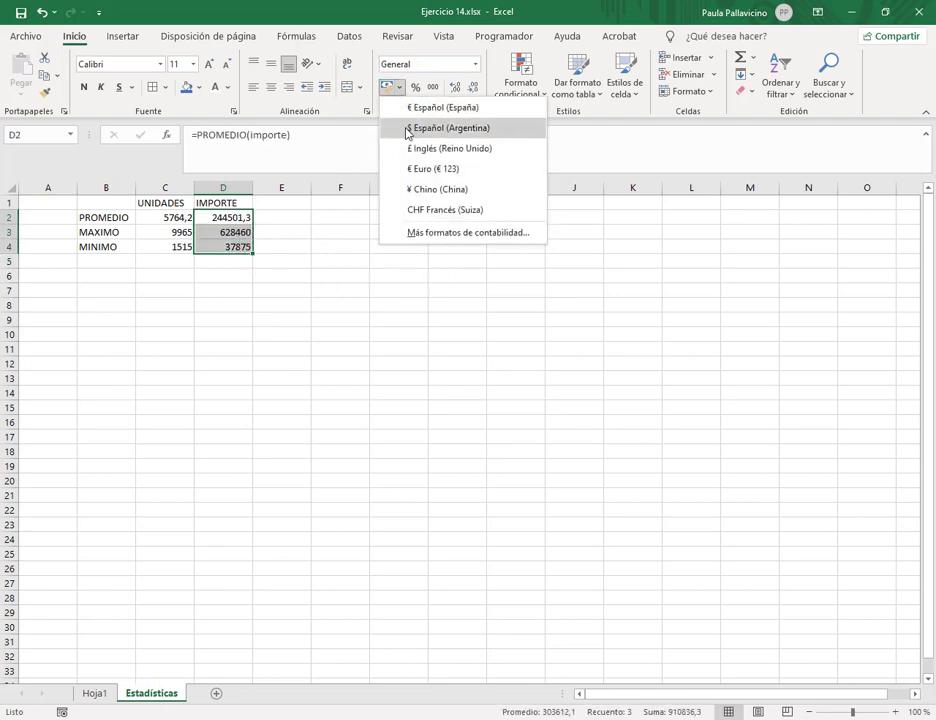
{"action": "left_click", "coordinate": [409, 132]}
{"action": "left_click", "coordinate": [310, 277]}
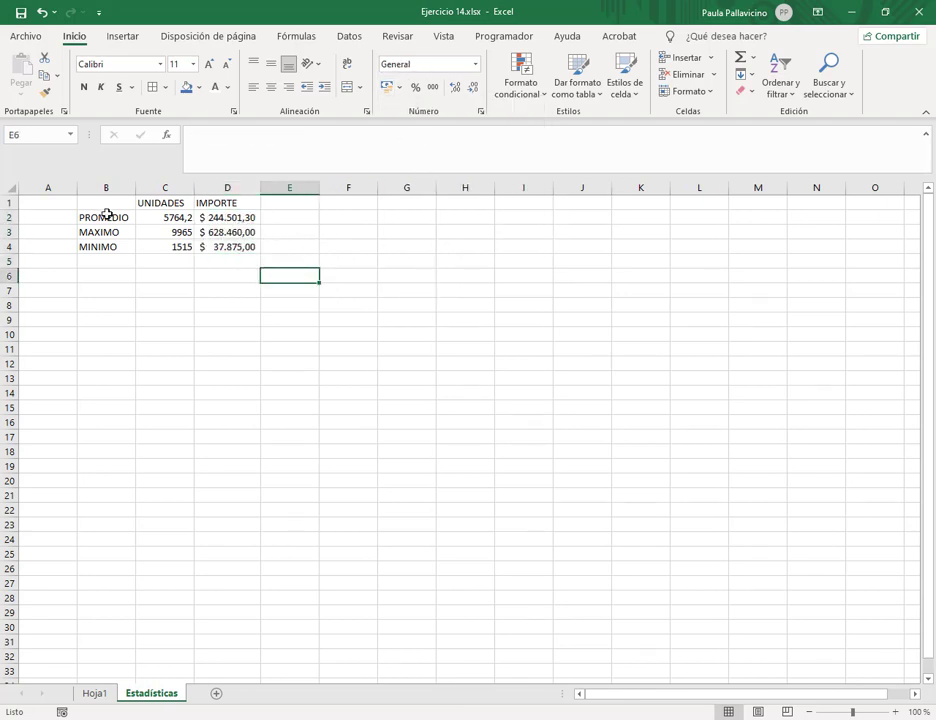
Step: Add all borders to B1:D4 and give the headings in C1:D1 a blue fill with bold white text
{"action": "left_click_drag", "start_coordinate": [117, 203], "coordinate": [205, 247]}
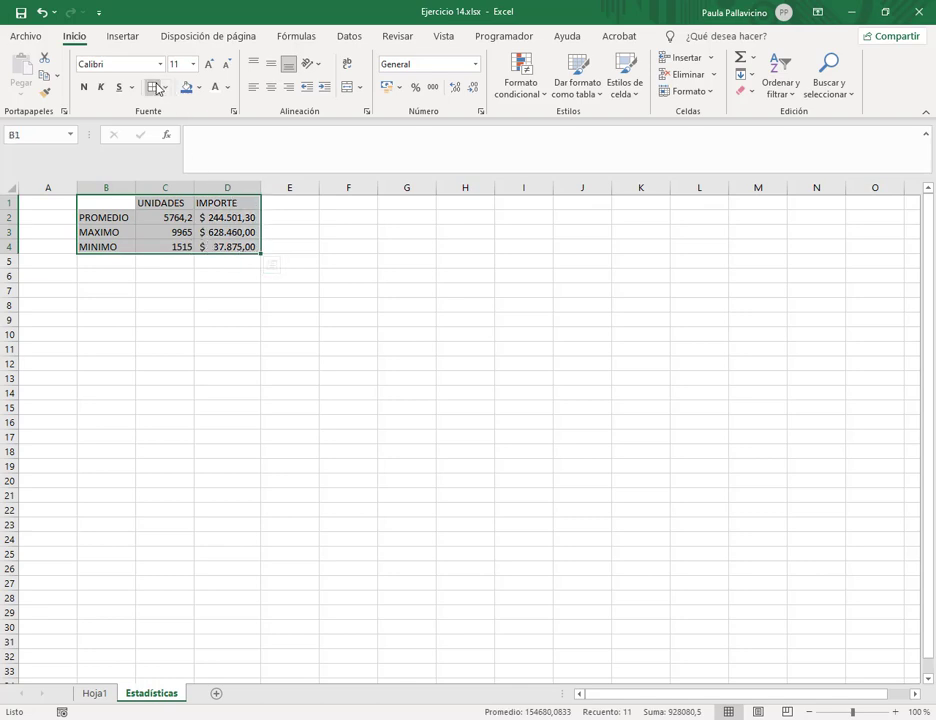
{"action": "left_click", "coordinate": [153, 87]}
{"action": "left_click_drag", "start_coordinate": [157, 200], "coordinate": [226, 200]}
{"action": "left_click", "coordinate": [187, 87]}
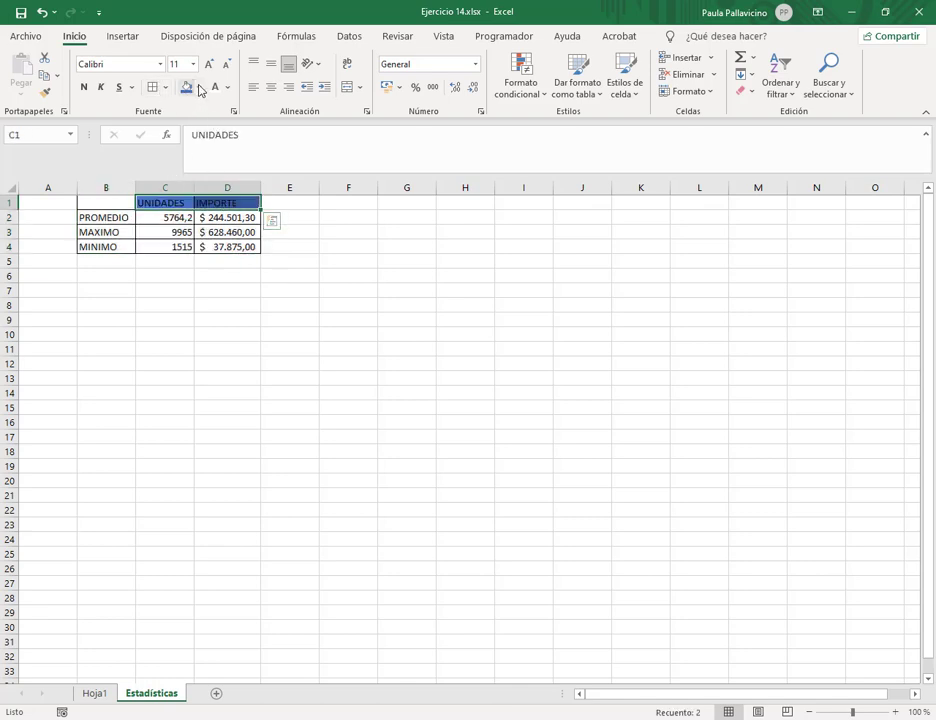
{"action": "left_click", "coordinate": [213, 90]}
{"action": "left_click", "coordinate": [85, 89]}
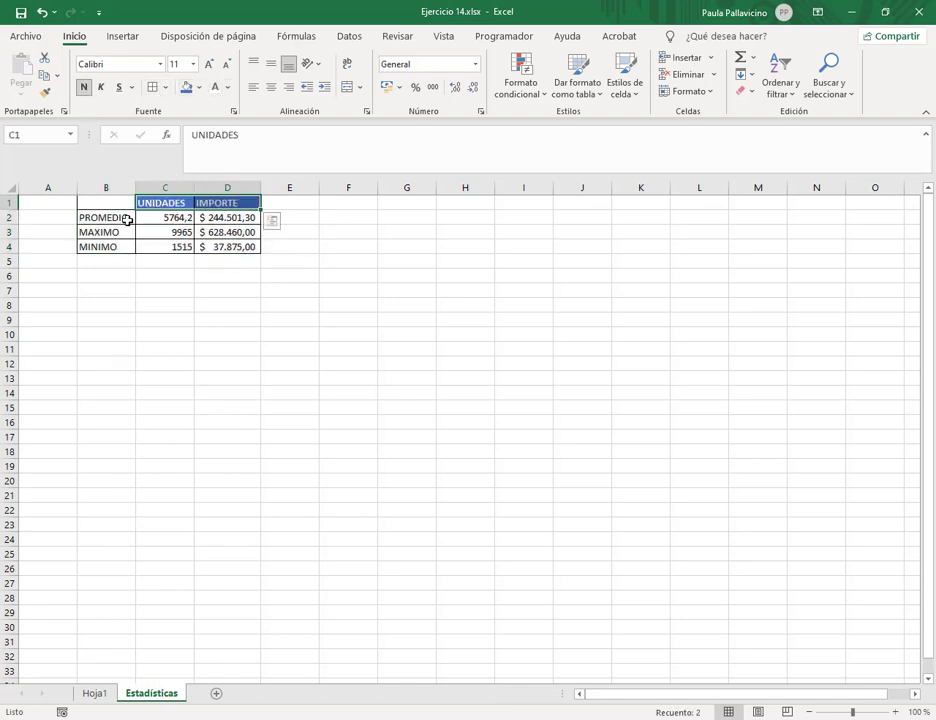
Step: Give the row labels in B2:B4 a blue fill with bold white text, matching the column headings
{"action": "left_click_drag", "start_coordinate": [127, 220], "coordinate": [130, 247]}
{"action": "left_click", "coordinate": [187, 87]}
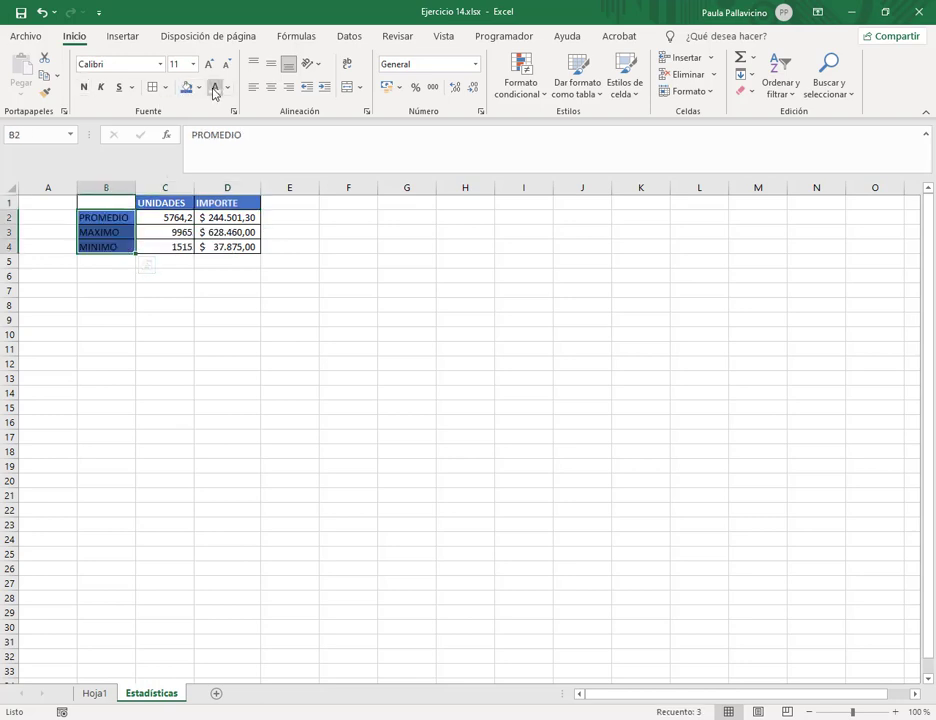
{"action": "left_click", "coordinate": [213, 90]}
{"action": "left_click", "coordinate": [330, 259]}
{"action": "left_click_drag", "start_coordinate": [121, 215], "coordinate": [120, 243]}
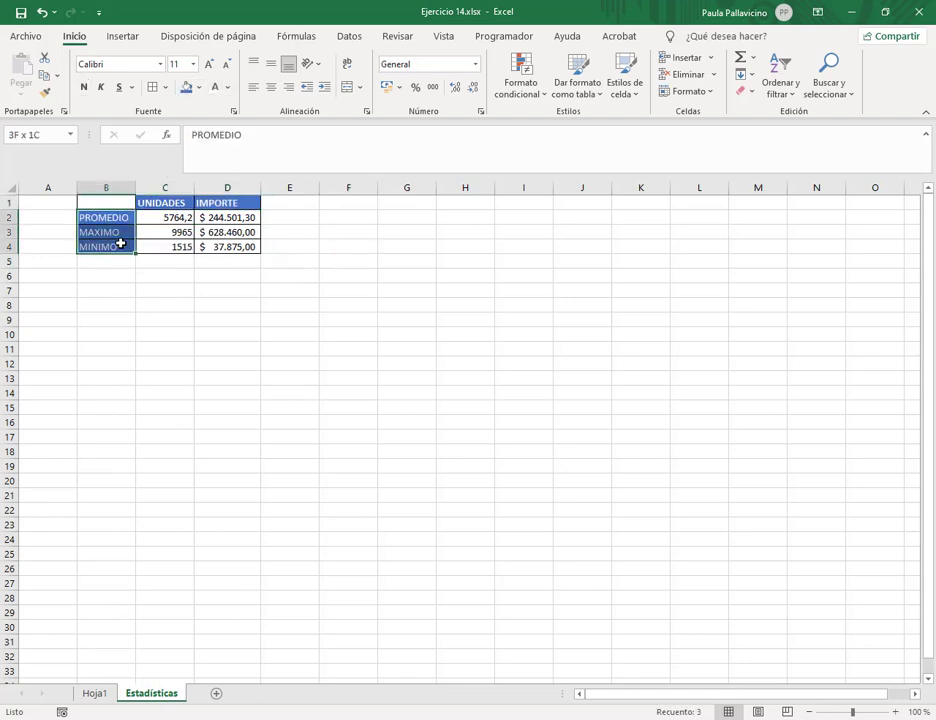
{"action": "left_click", "coordinate": [84, 87]}
{"action": "left_click", "coordinate": [326, 262]}
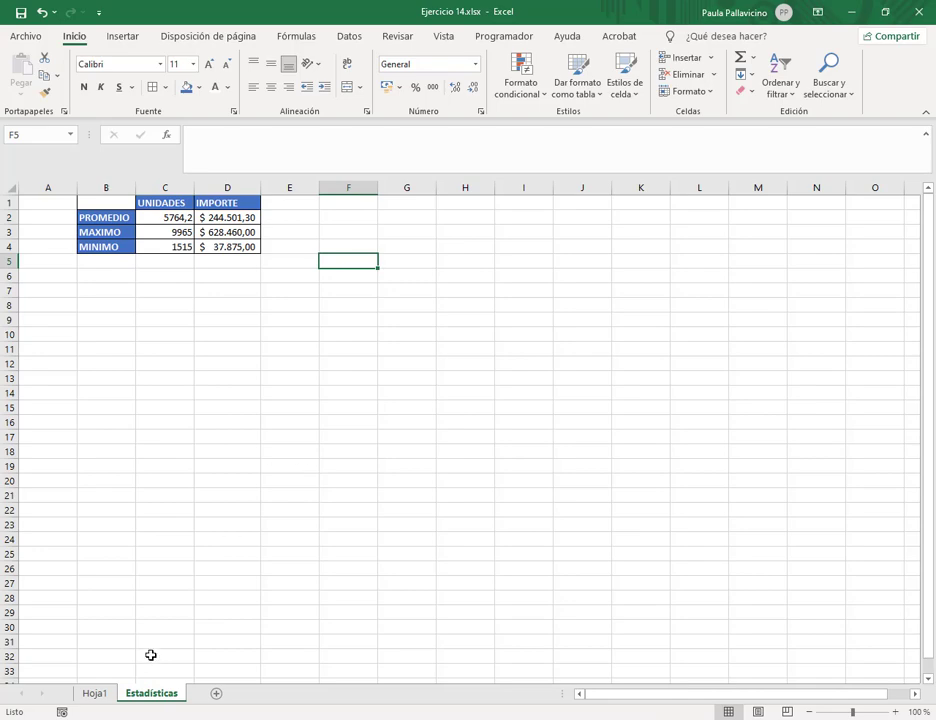
Step: Review the completed exercise points on Hoja1, from the sales table down to instruction 8
{"action": "left_click", "coordinate": [100, 694]}
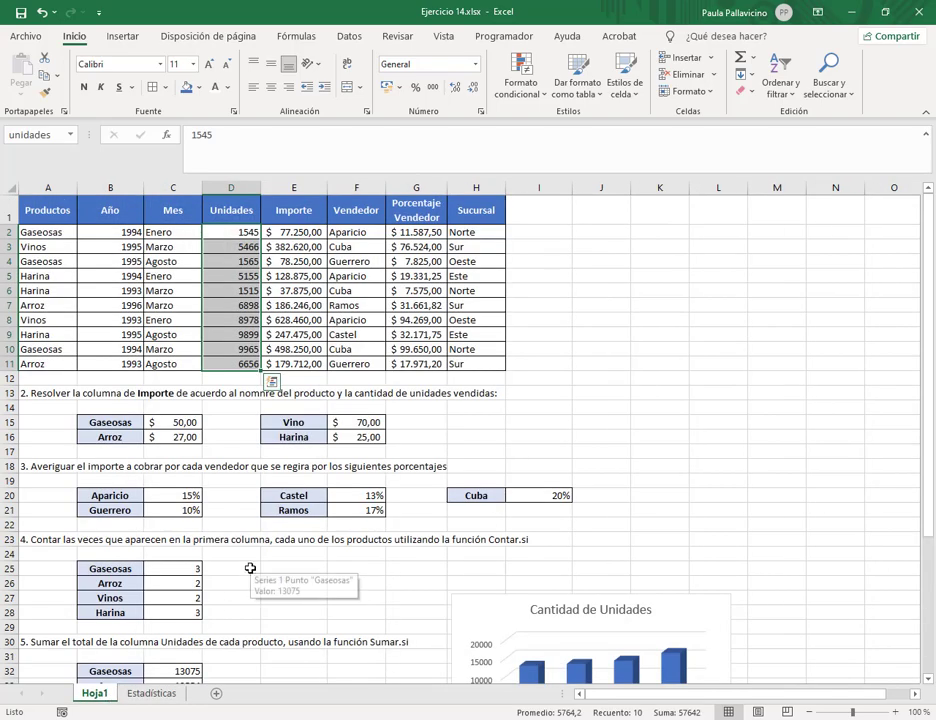
{"action": "left_click", "coordinate": [535, 345]}
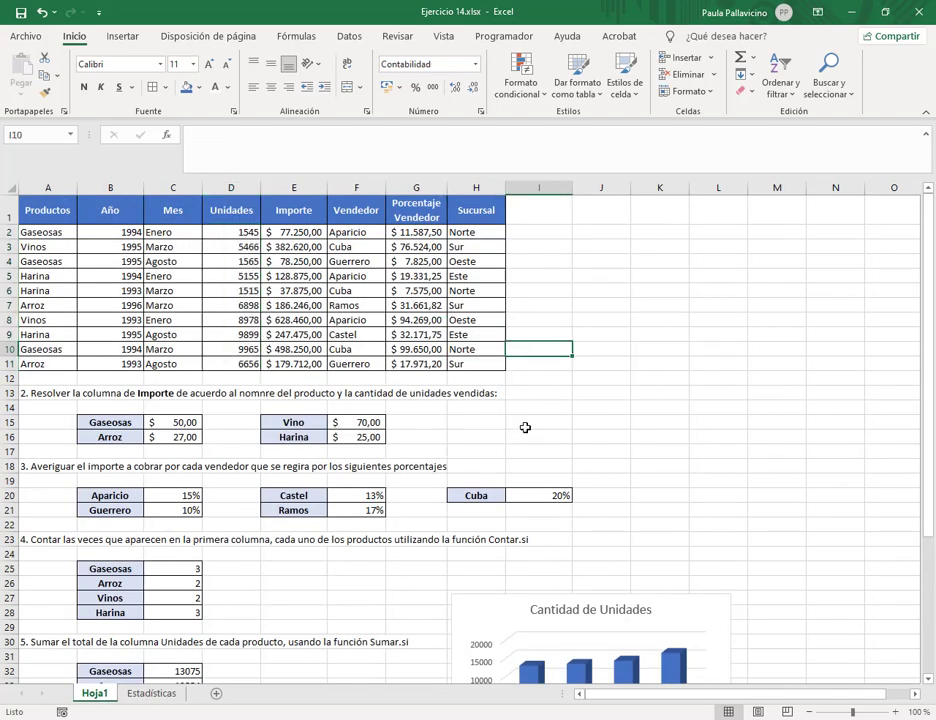
{"action": "scroll", "coordinate": [525, 427], "scroll_direction": "down", "scroll_amount": 5}
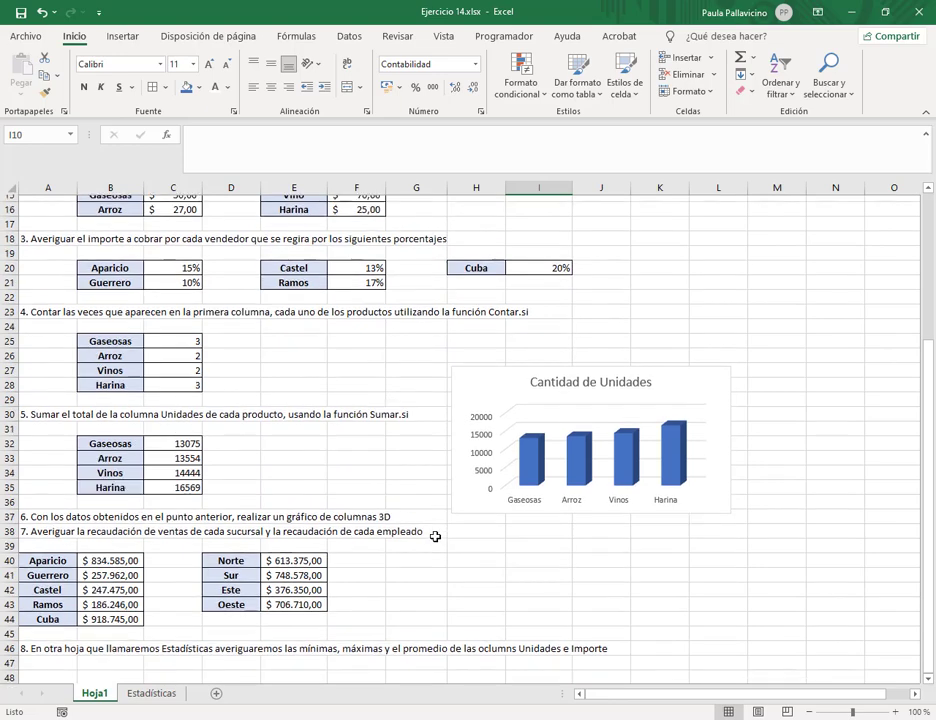
{"action": "scroll", "coordinate": [420, 548], "scroll_direction": "up", "scroll_amount": 5}
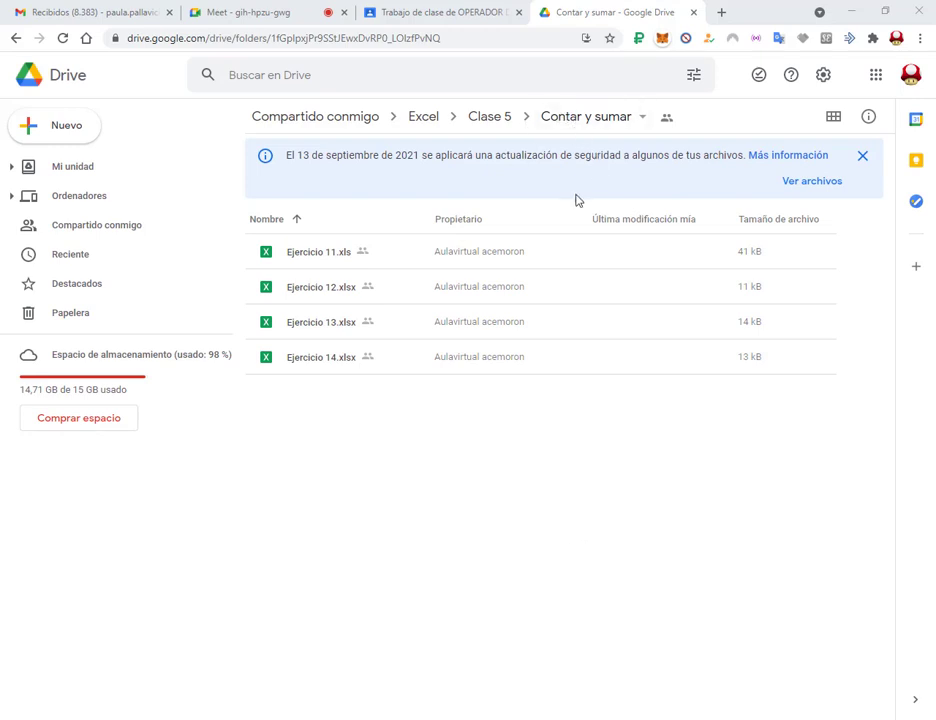
Step: Switch to Google Drive, open the Funsión si con O y con Y folder inside Clase 5 and select Ejercicio 15-Si con Y.xlsx
{"action": "left_click", "coordinate": [500, 117]}
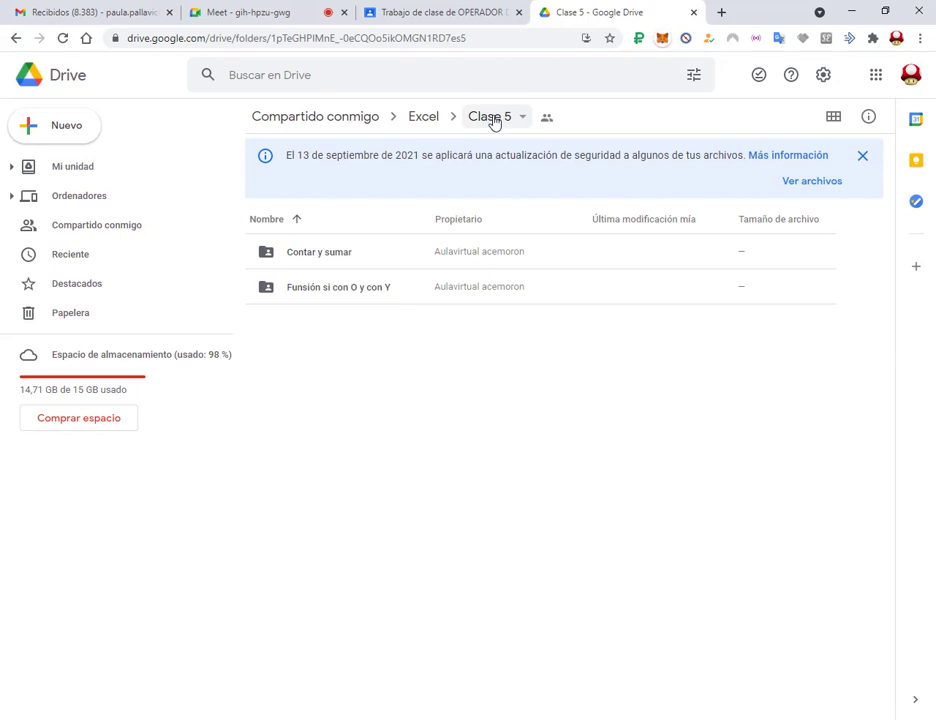
{"action": "double_click", "coordinate": [384, 292]}
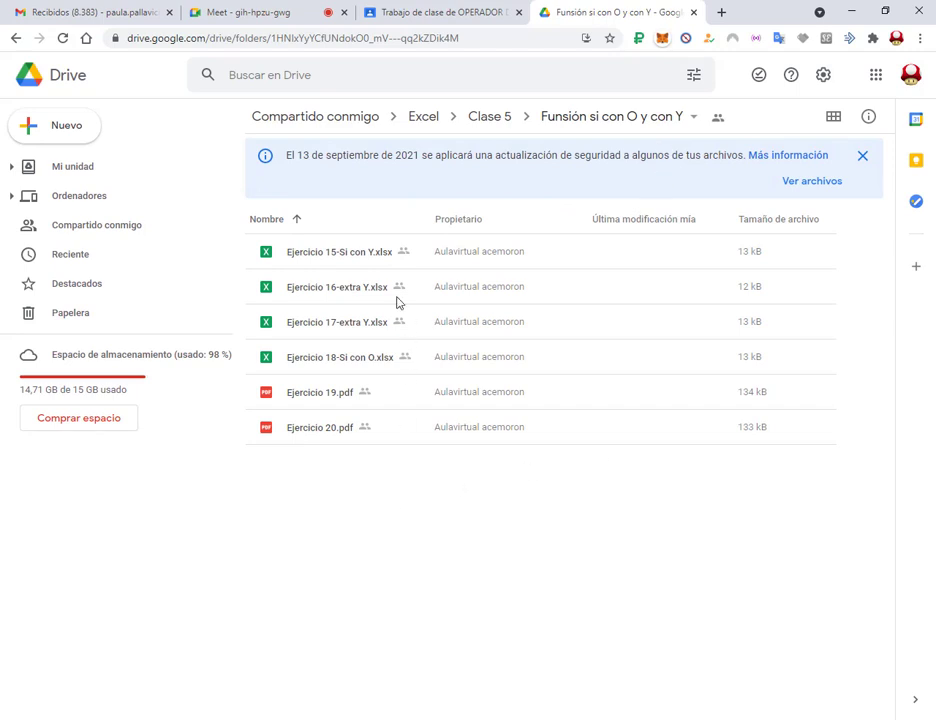
{"action": "left_click", "coordinate": [342, 257]}
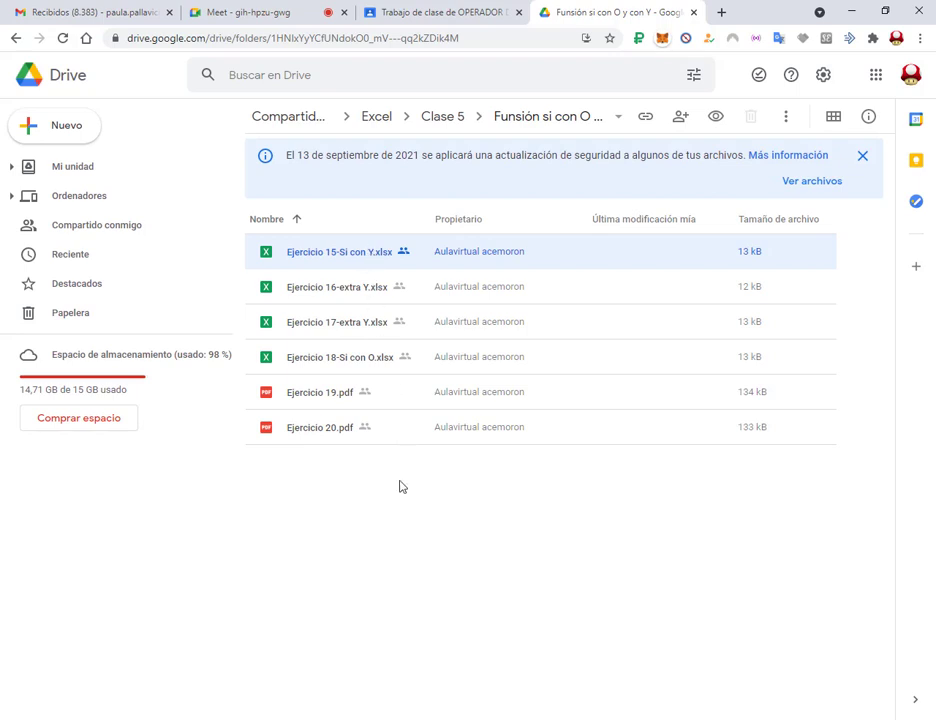
{"action": "left_click", "coordinate": [376, 360]}
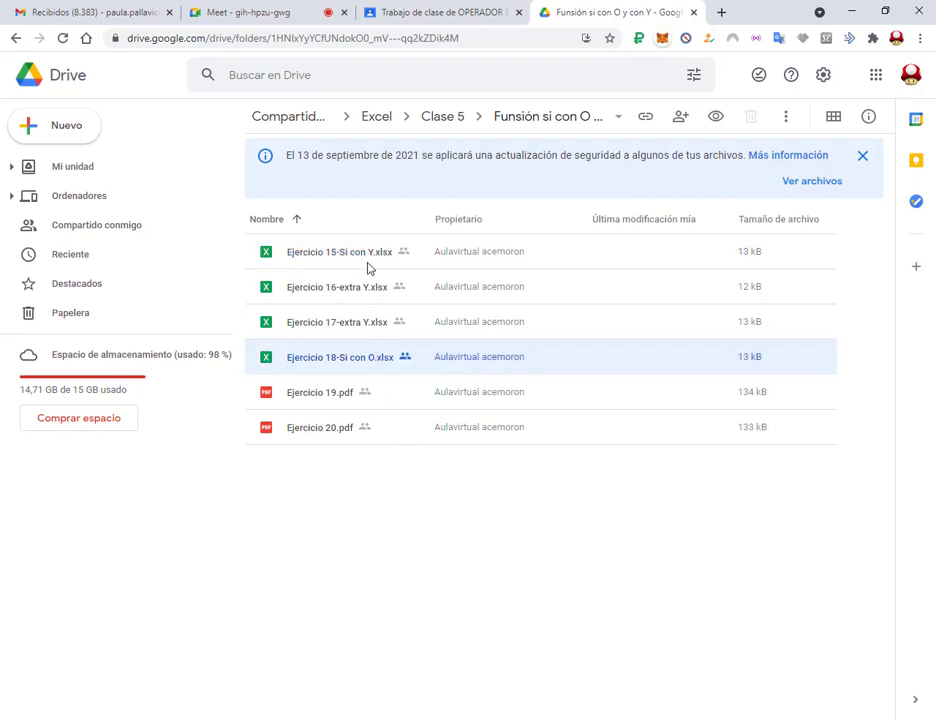
{"action": "left_click", "coordinate": [368, 265]}
{"action": "left_click", "coordinate": [371, 366]}
{"action": "left_click", "coordinate": [368, 256]}
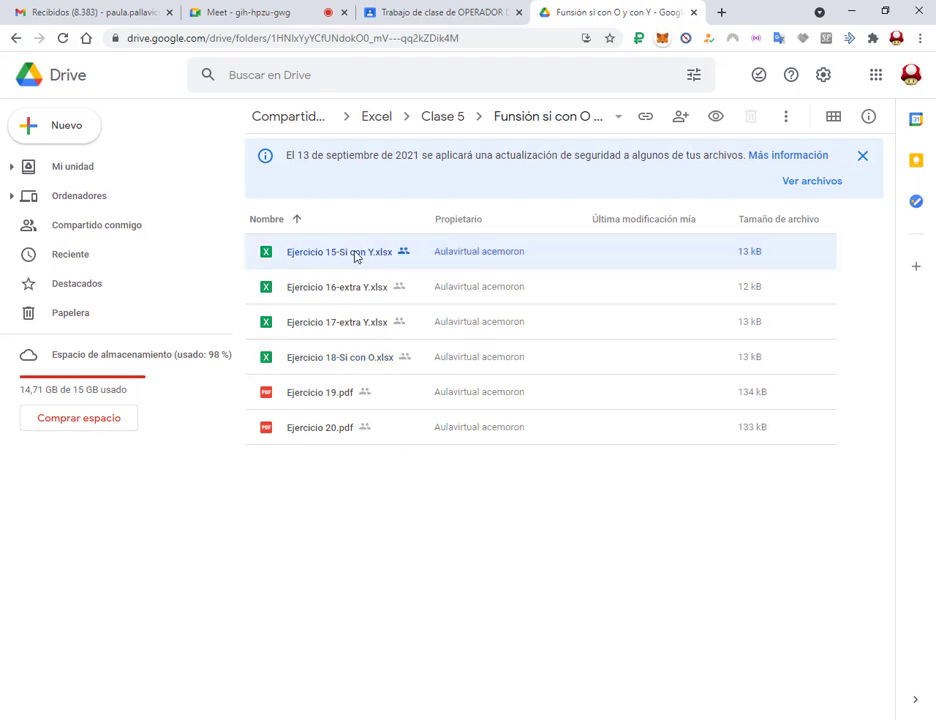
Step: Download Ejercicio 15-Si con Y.xlsx from the Drive folder, open it in Excel and enable editing
{"action": "right_click", "coordinate": [355, 256]}
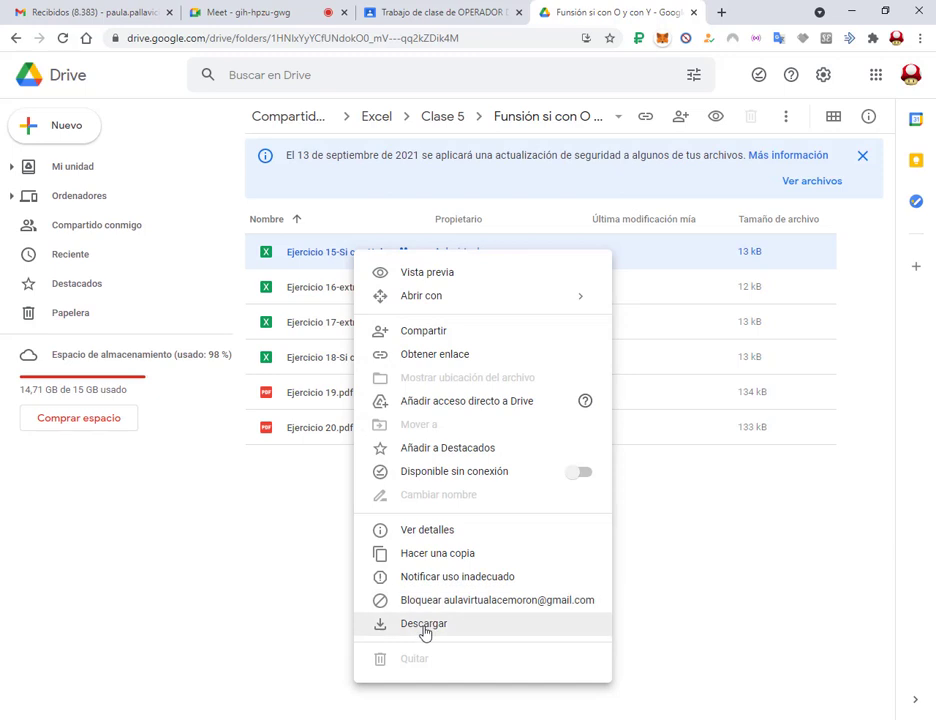
{"action": "left_click", "coordinate": [423, 624]}
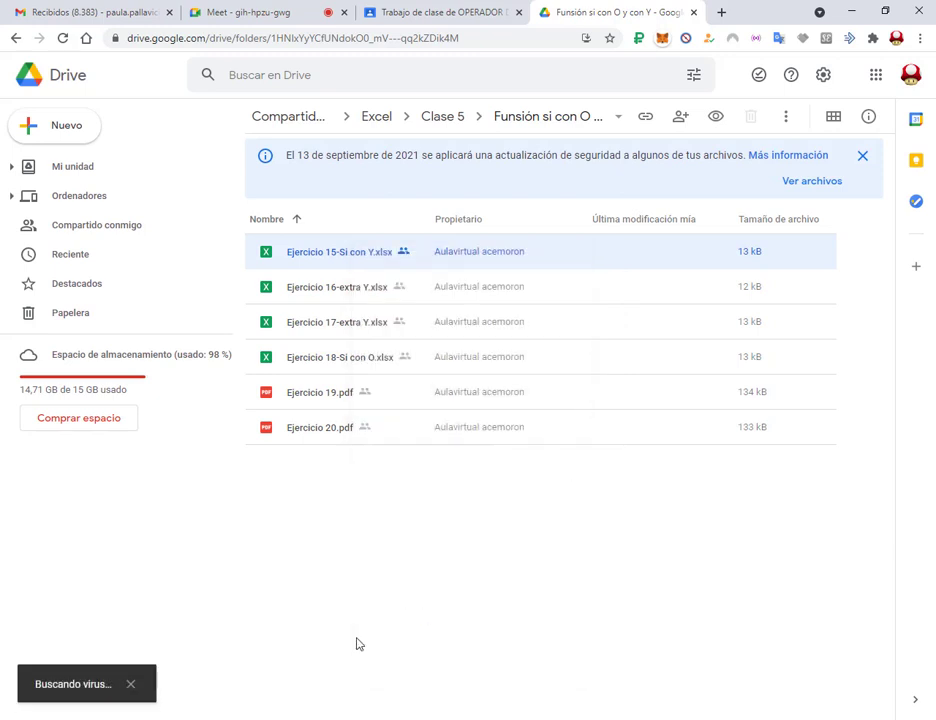
{"action": "left_click", "coordinate": [372, 718]}
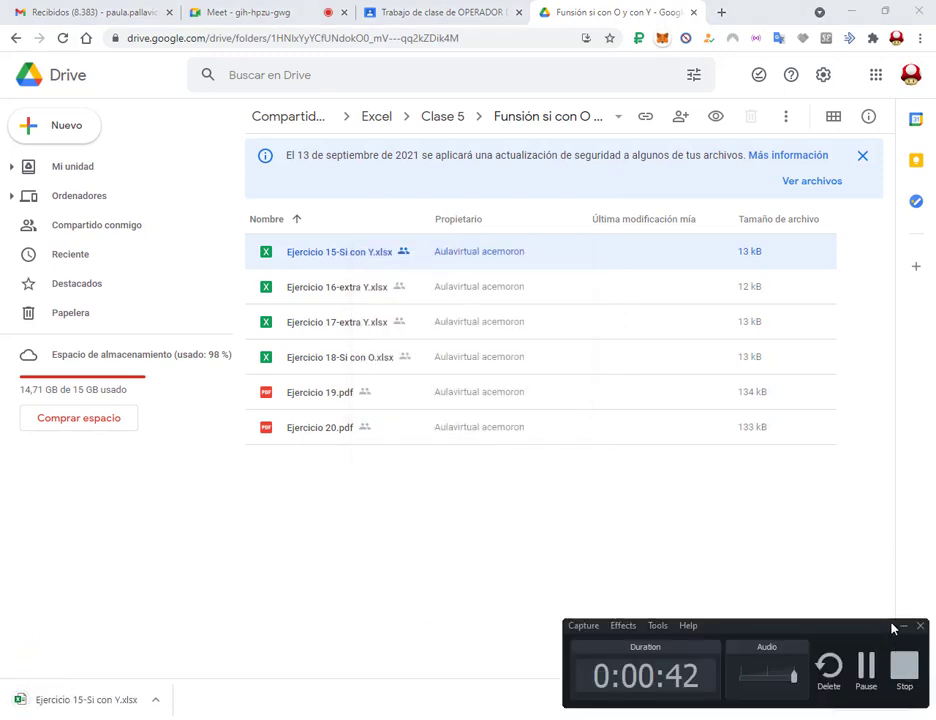
{"action": "left_click", "coordinate": [903, 626]}
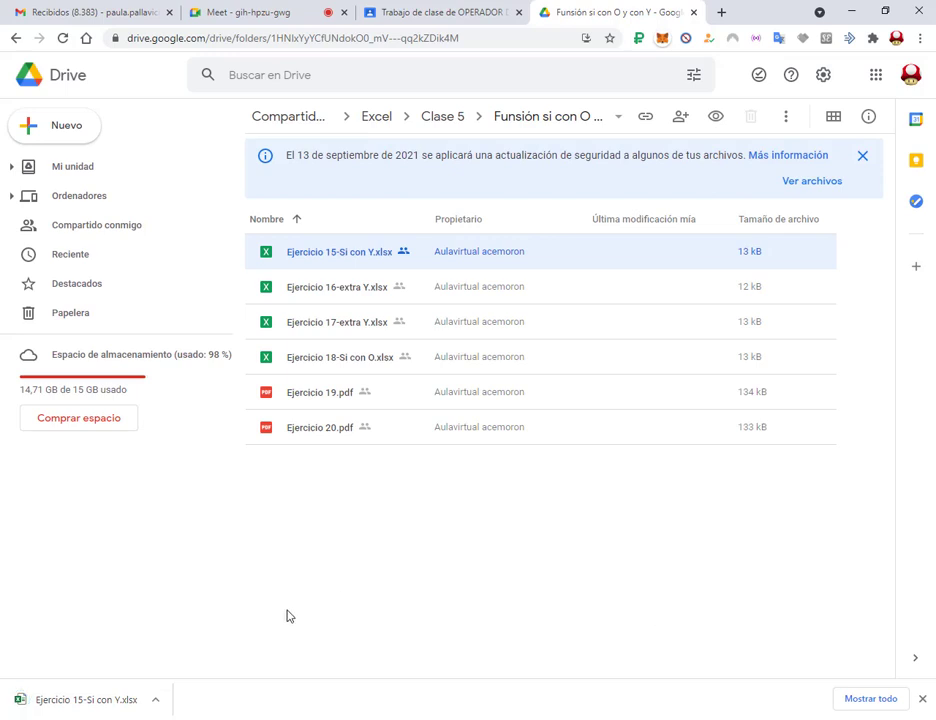
{"action": "left_click", "coordinate": [90, 704]}
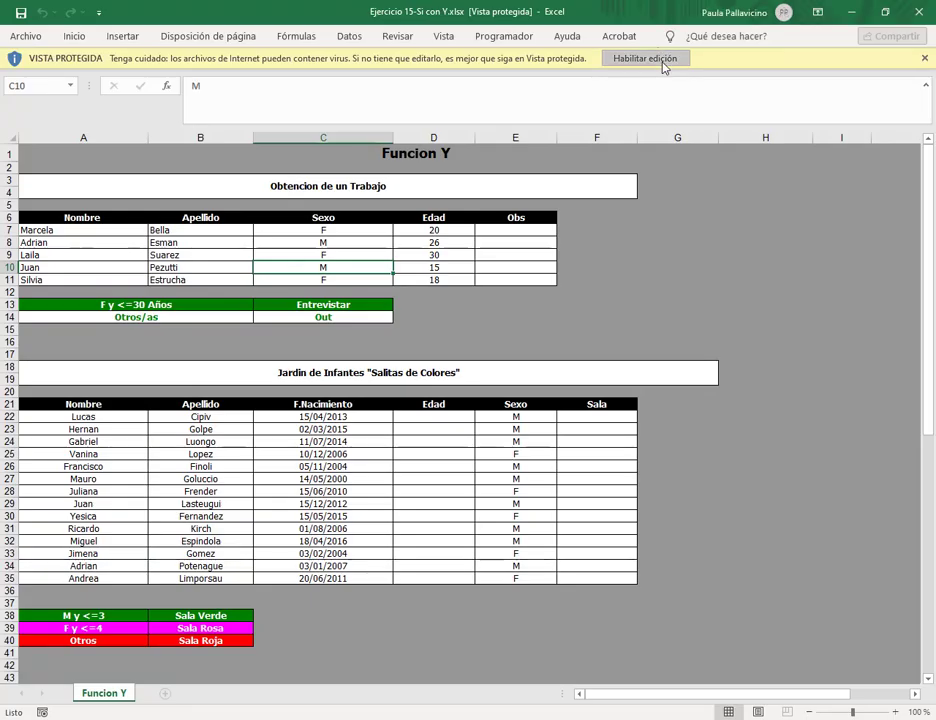
{"action": "left_click", "coordinate": [662, 62]}
Step: Examine the interview criteria in A13:C14 against the Sexo and Edad columns that determine the Obs result in E7
{"action": "left_click", "coordinate": [535, 282]}
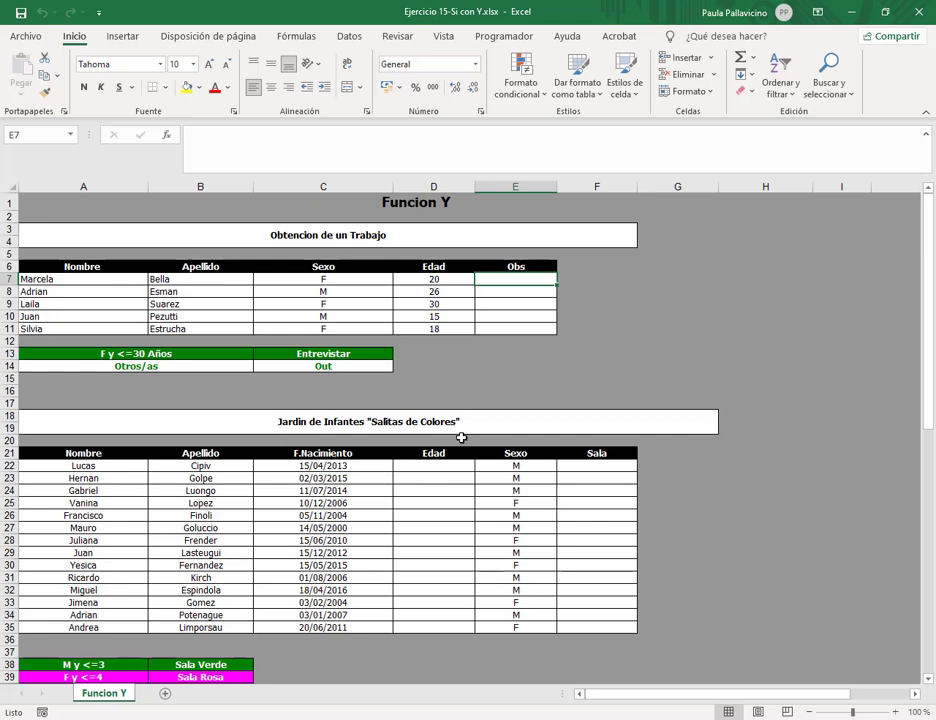
{"action": "left_click_drag", "start_coordinate": [410, 341], "coordinate": [73, 375]}
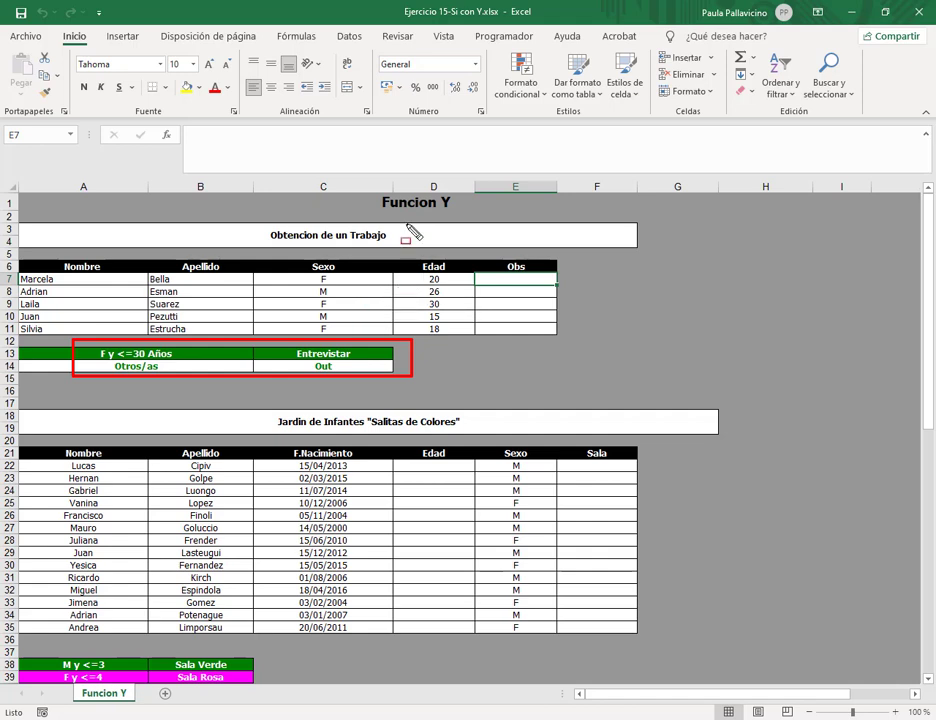
{"action": "key", "text": "Escape"}
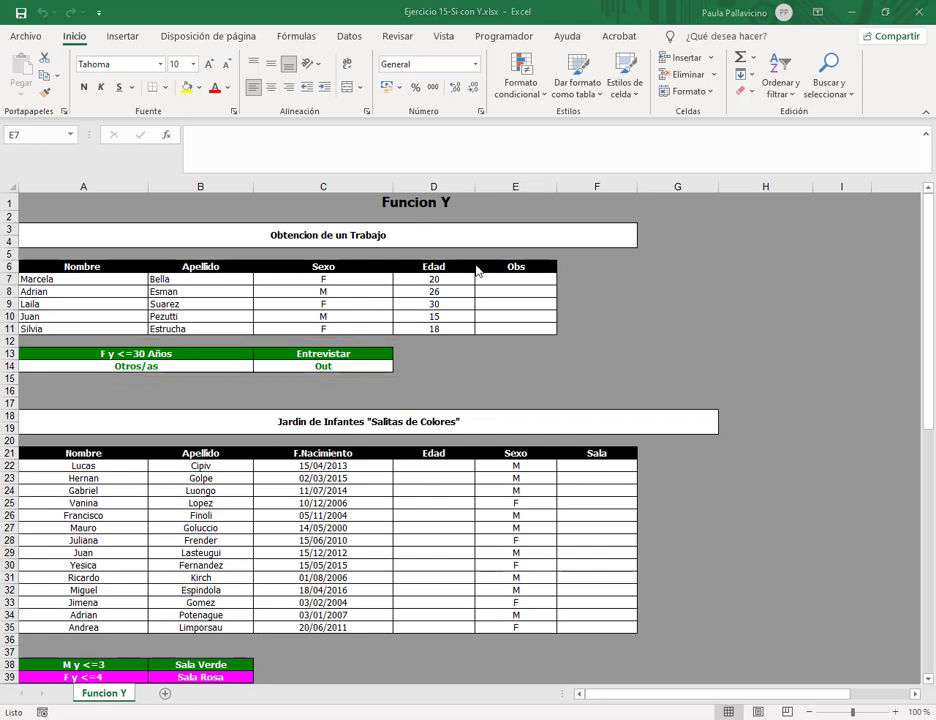
{"action": "left_click", "coordinate": [481, 277]}
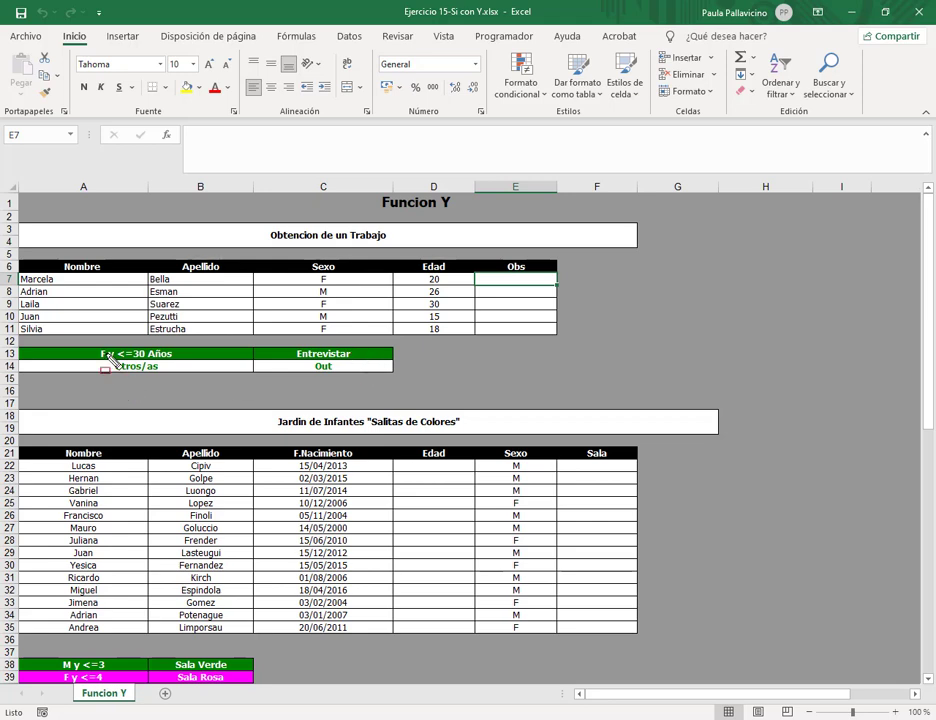
{"action": "left_click_drag", "start_coordinate": [84, 342], "coordinate": [180, 366]}
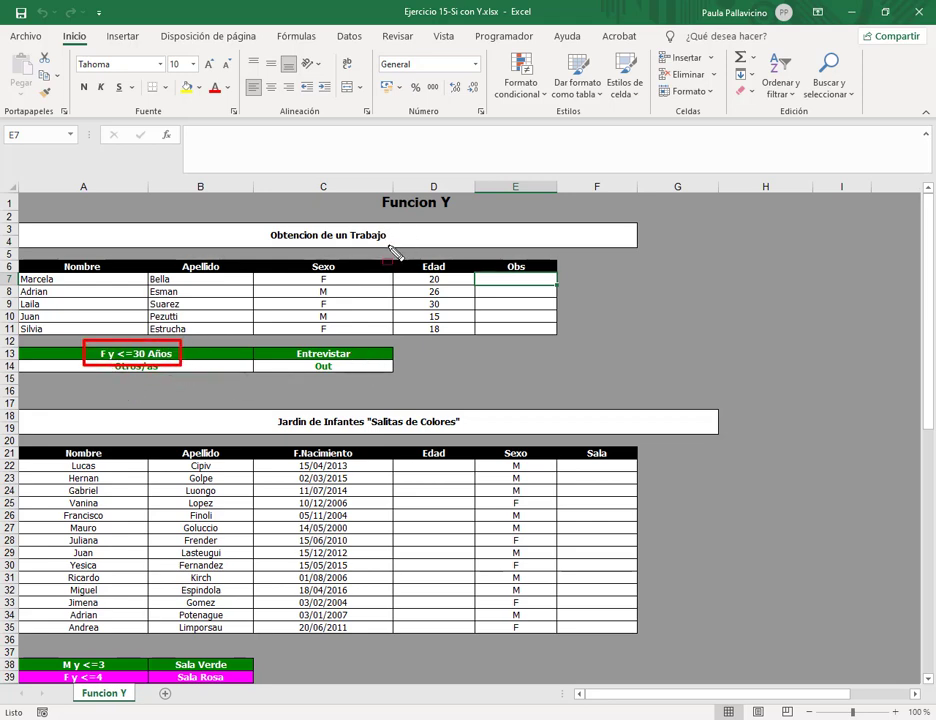
{"action": "left_click_drag", "start_coordinate": [300, 257], "coordinate": [345, 284]}
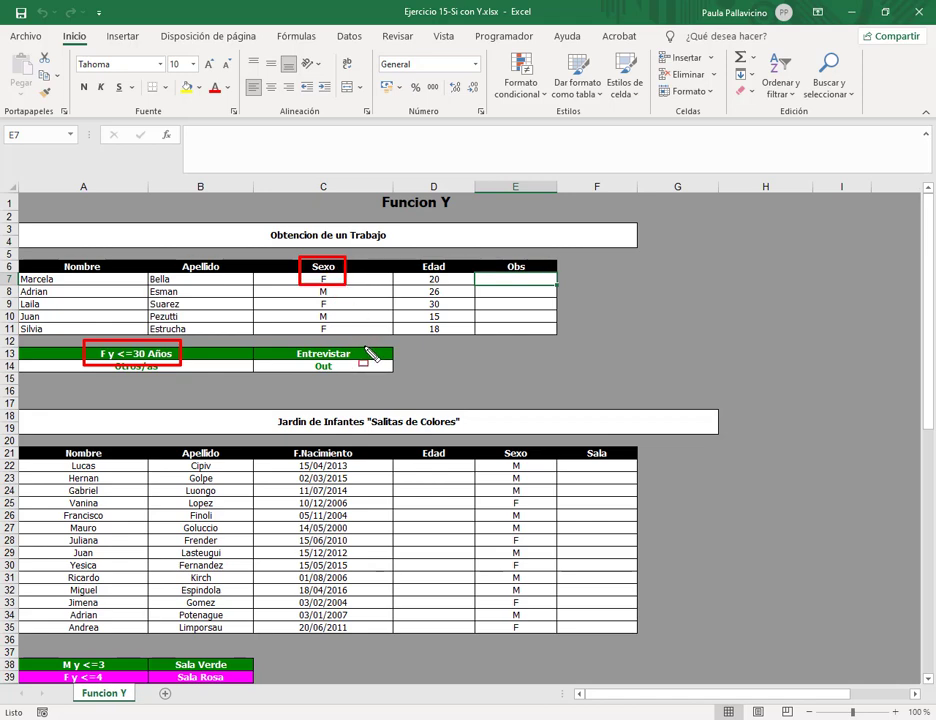
{"action": "left_click_drag", "start_coordinate": [406, 255], "coordinate": [459, 284]}
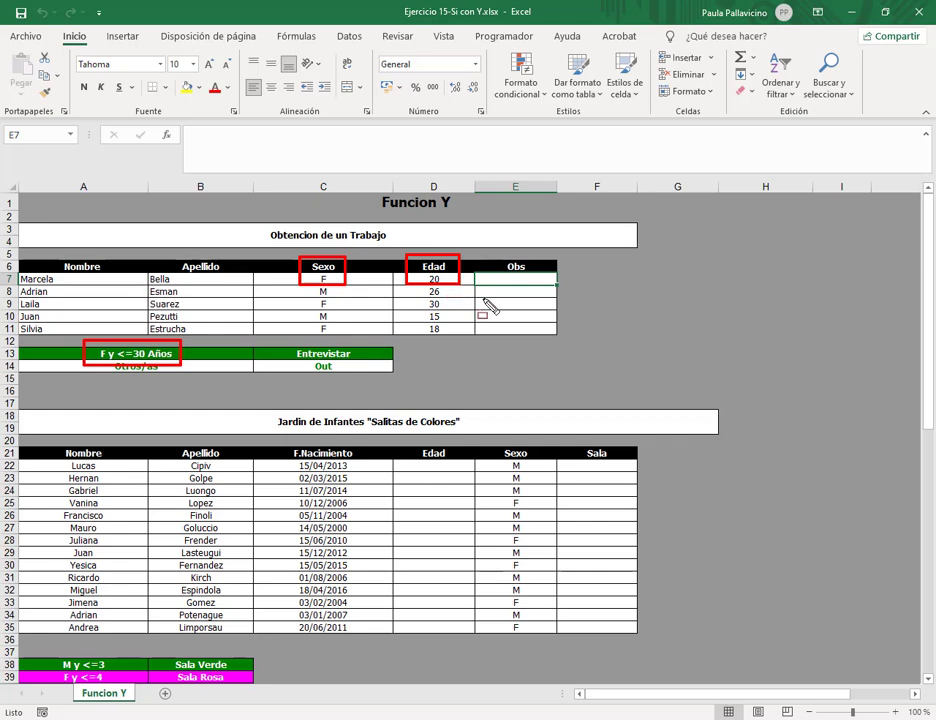
{"action": "key", "text": "Escape"}
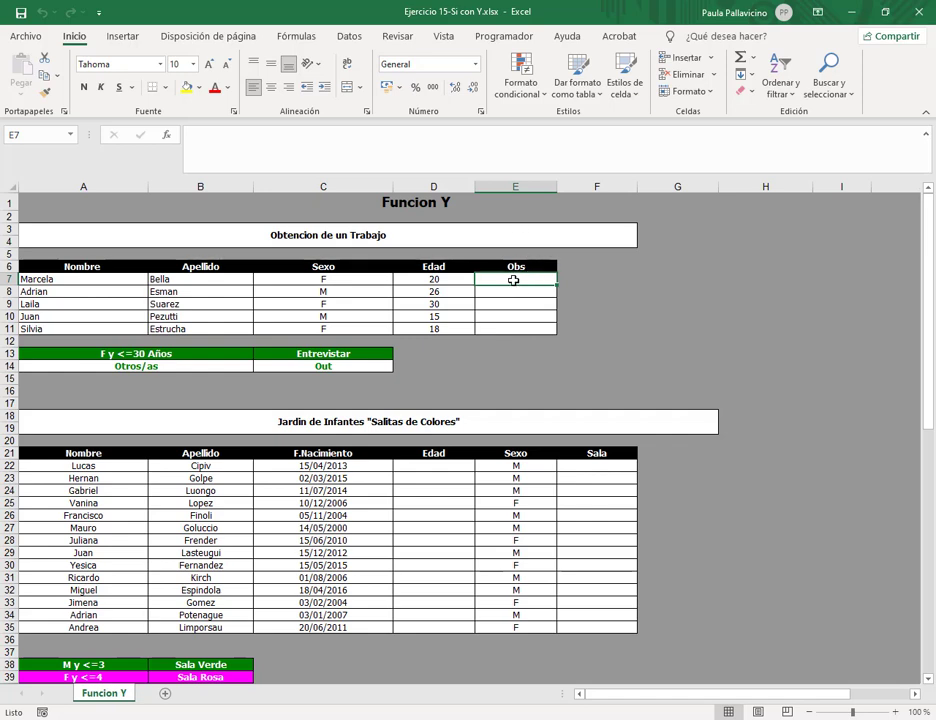
Step: Start a SI formula in E7 with a nested Y function whose first condition is C7="F"
{"action": "type", "text": "="}
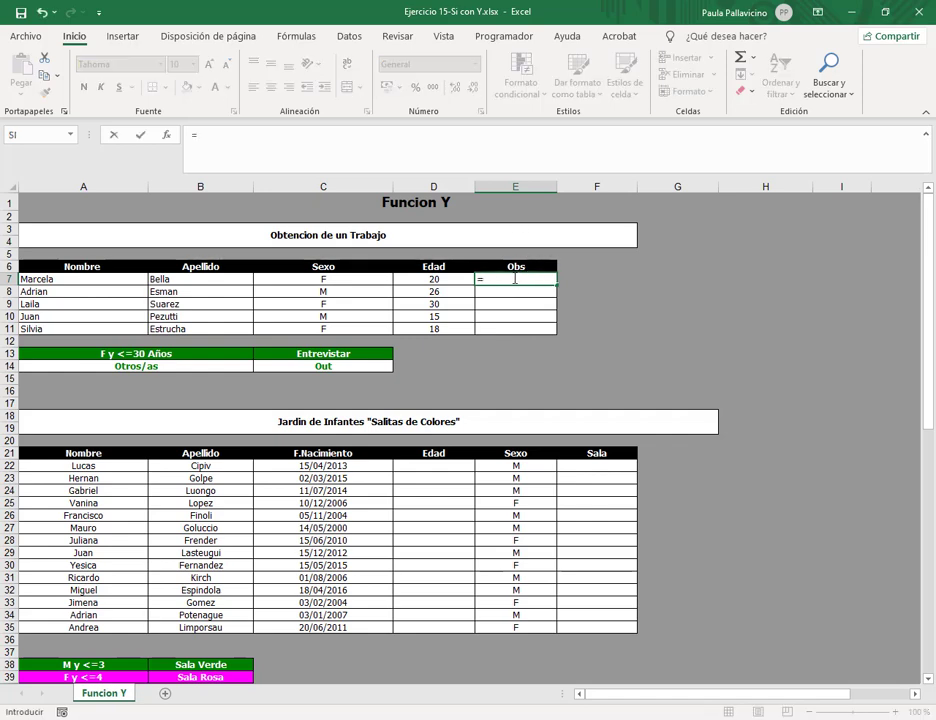
{"action": "left_click", "coordinate": [531, 163]}
{"action": "type", "text": "SI("}
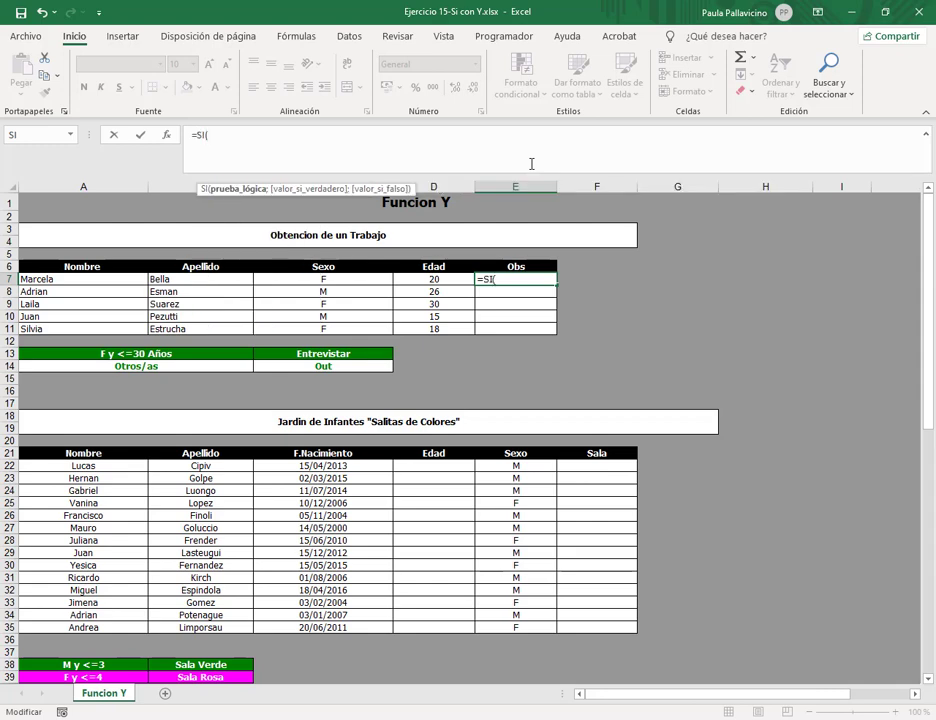
{"action": "type", "text": "Y"}
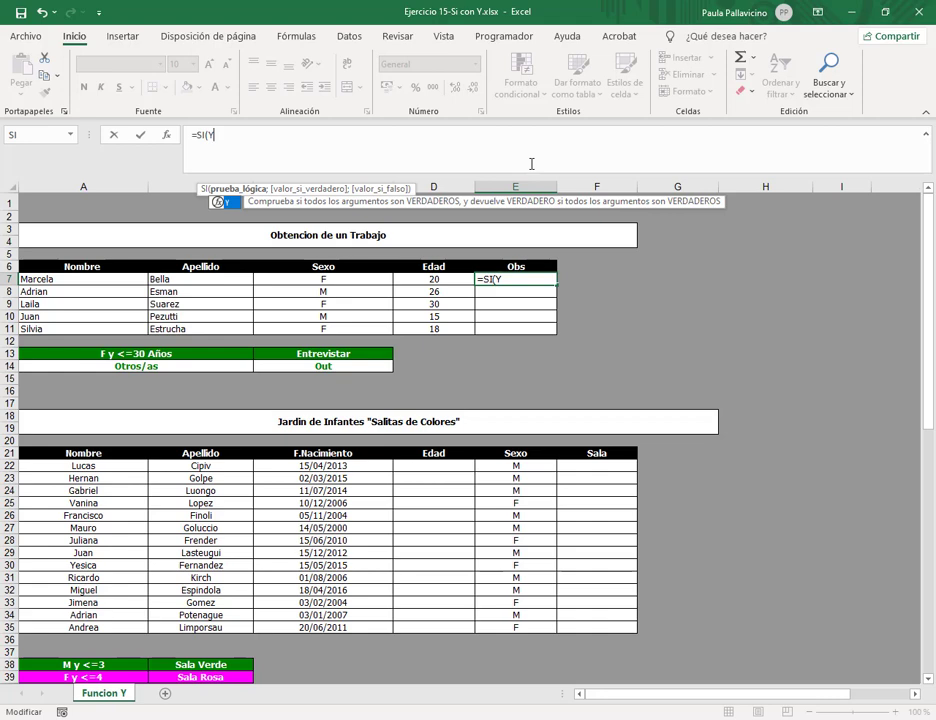
{"action": "type", "text": "("}
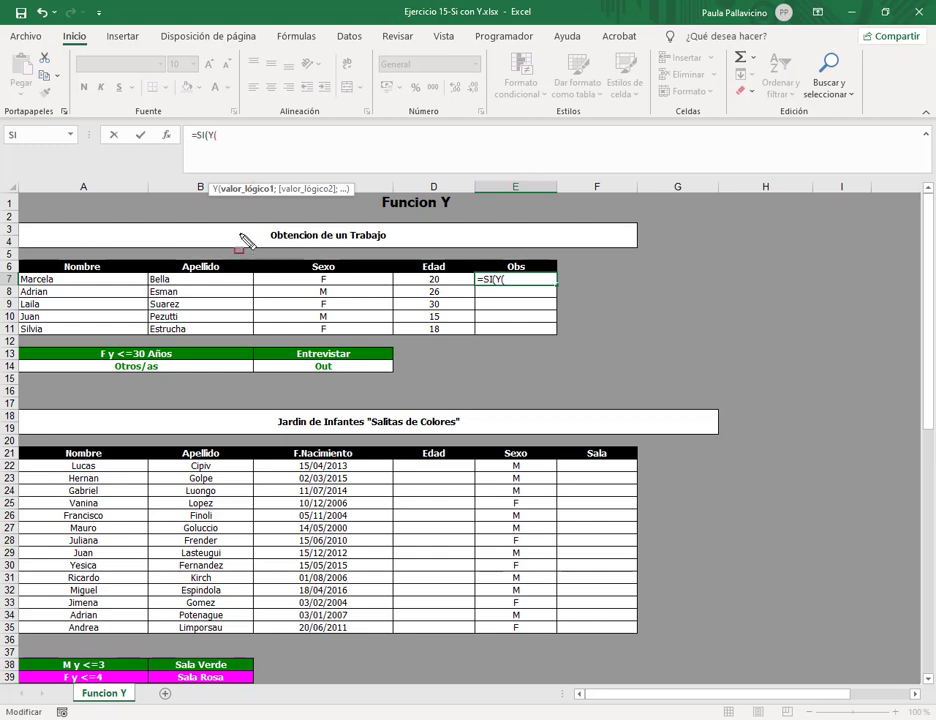
{"action": "left_click_drag", "start_coordinate": [219, 179], "coordinate": [355, 196]}
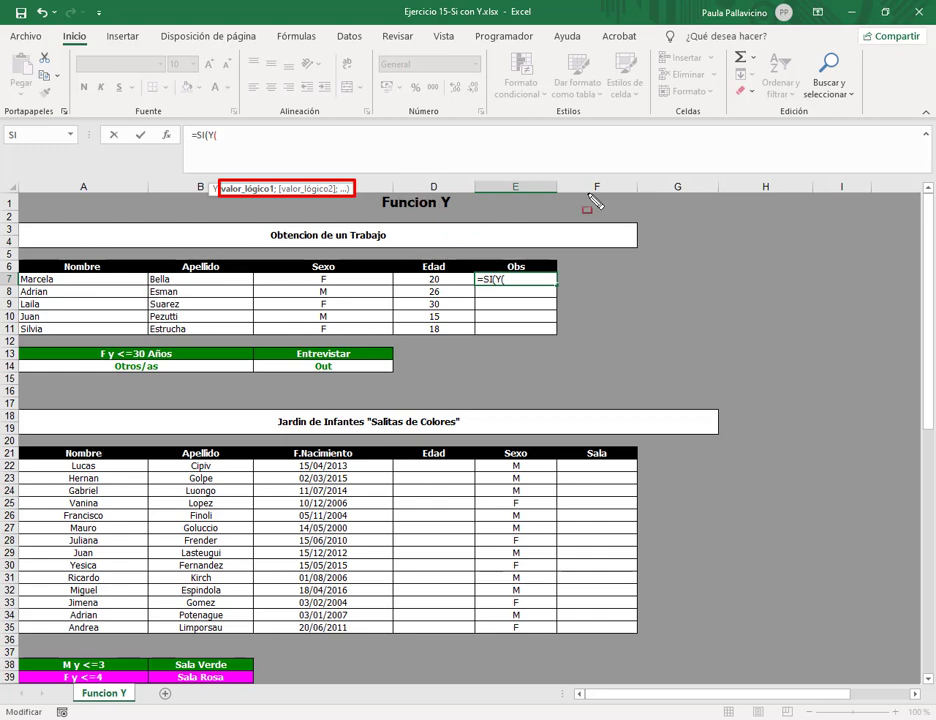
{"action": "key", "text": "Escape"}
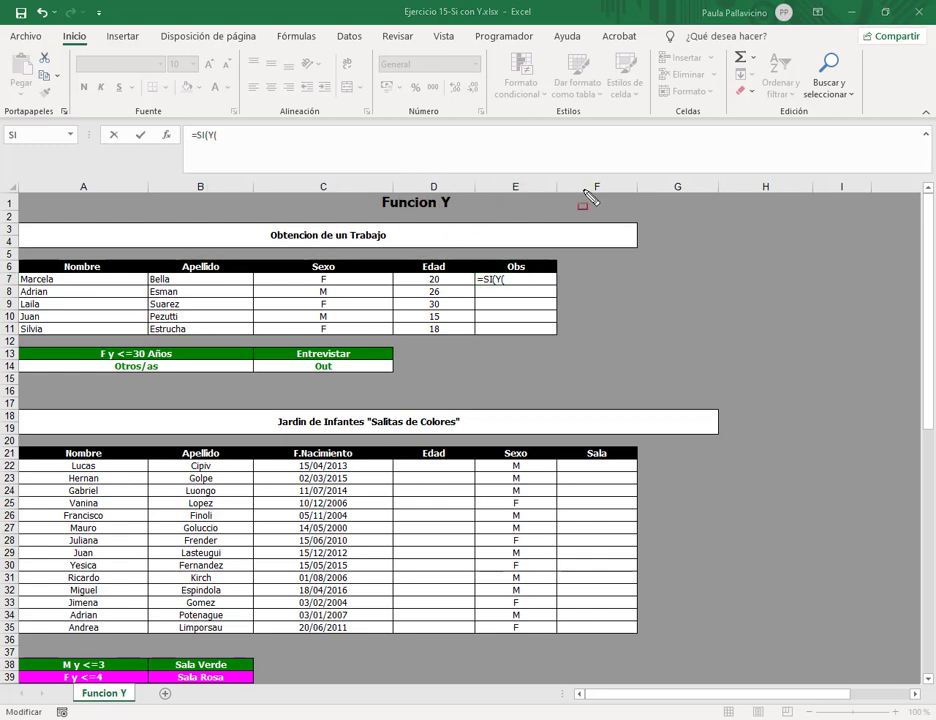
{"action": "left_click", "coordinate": [361, 147]}
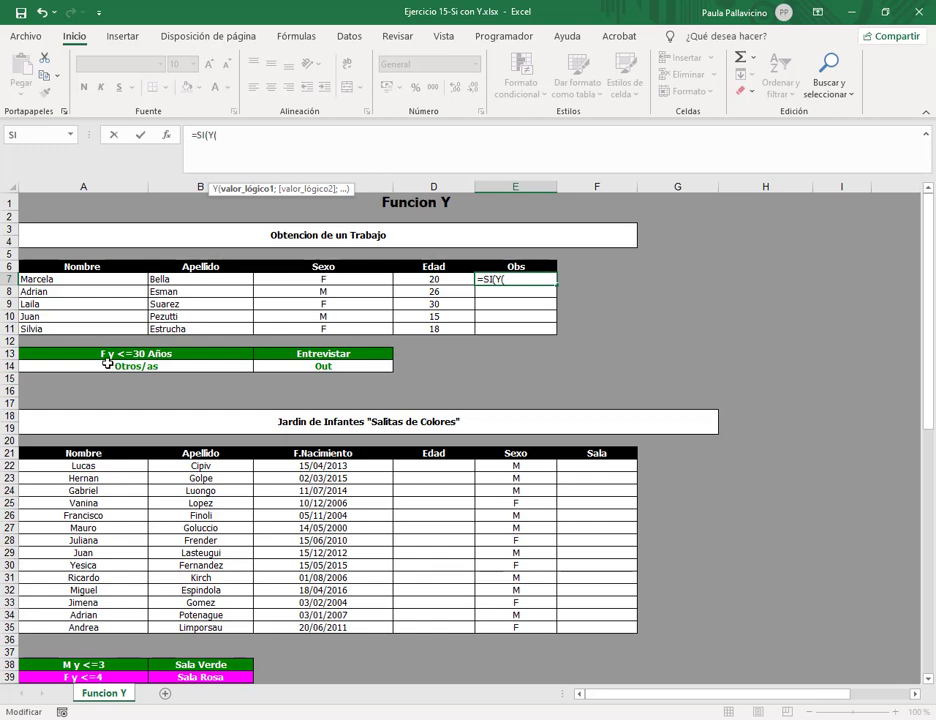
{"action": "left_click", "coordinate": [382, 279]}
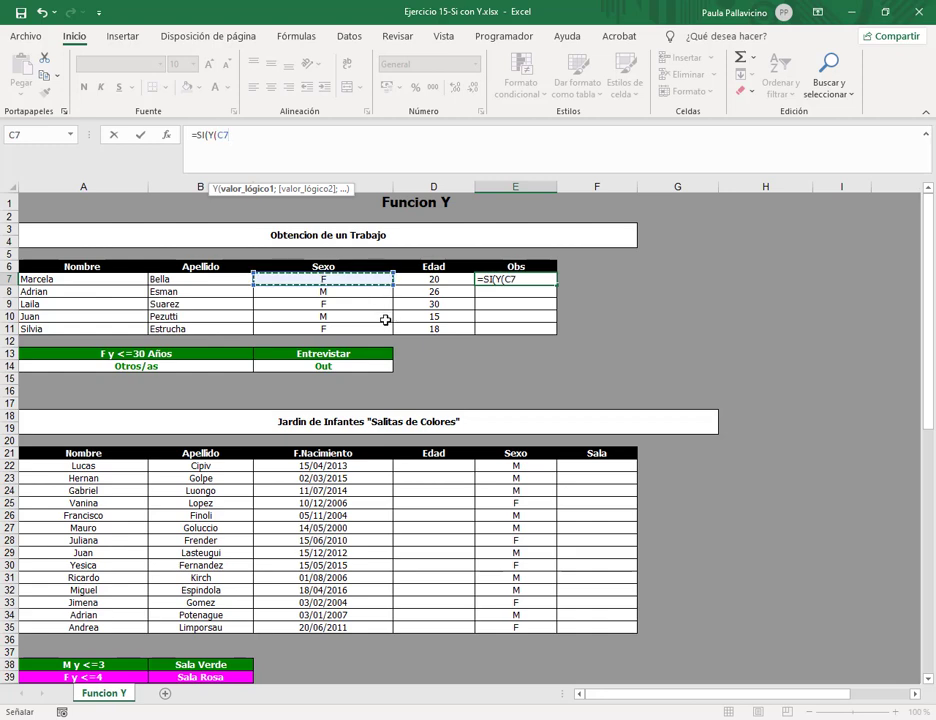
{"action": "left_click", "coordinate": [311, 151]}
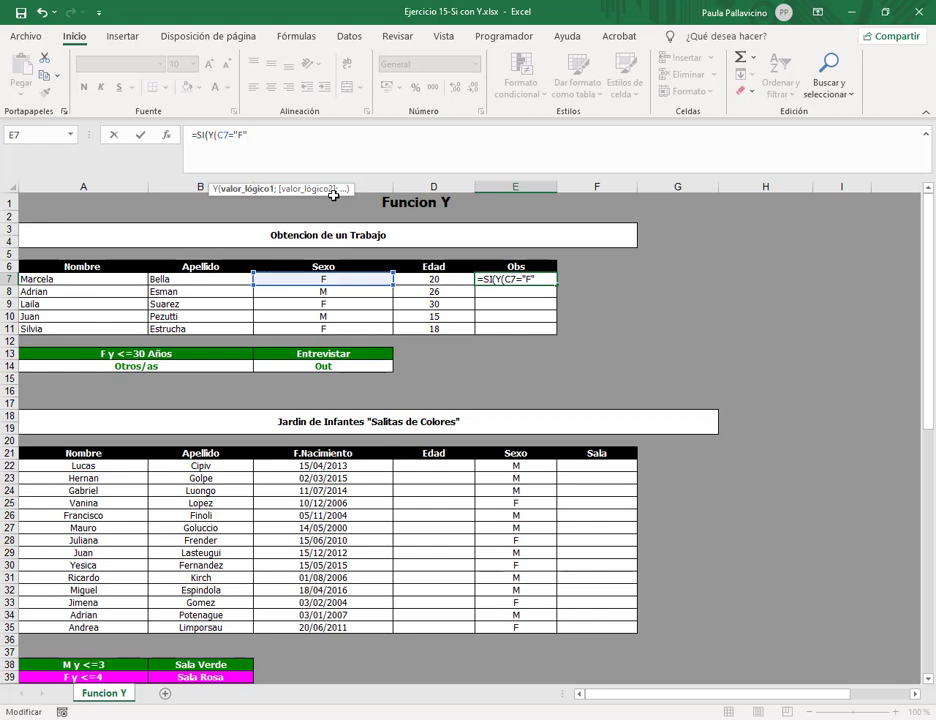
Step: Add D7<=30 as the second condition of the Y function in E7 and close its parenthesis
{"action": "type", "text": ";"}
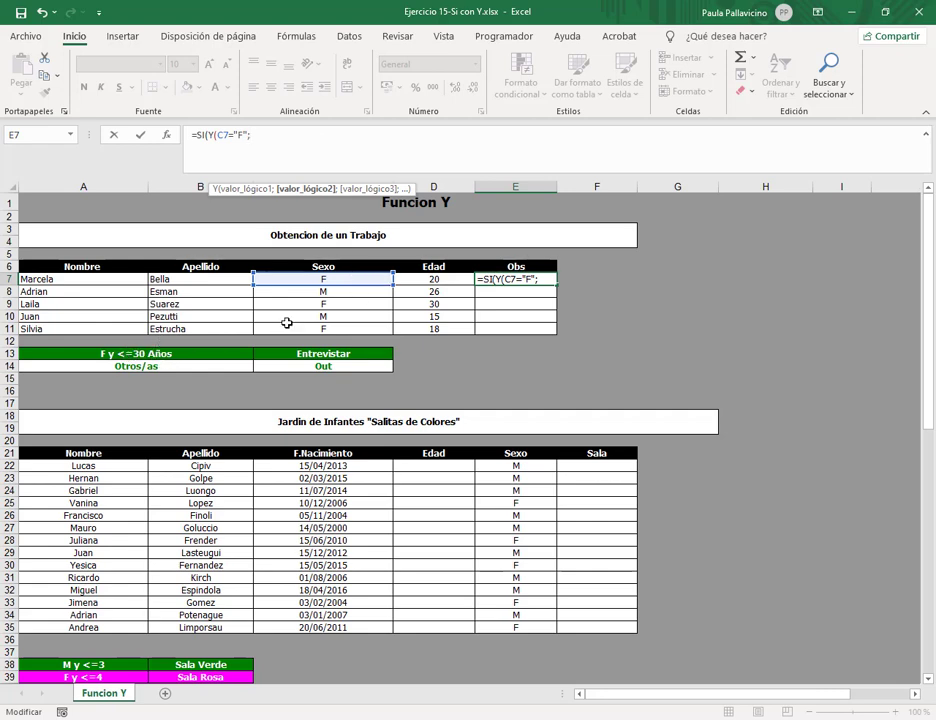
{"action": "left_click", "coordinate": [451, 278]}
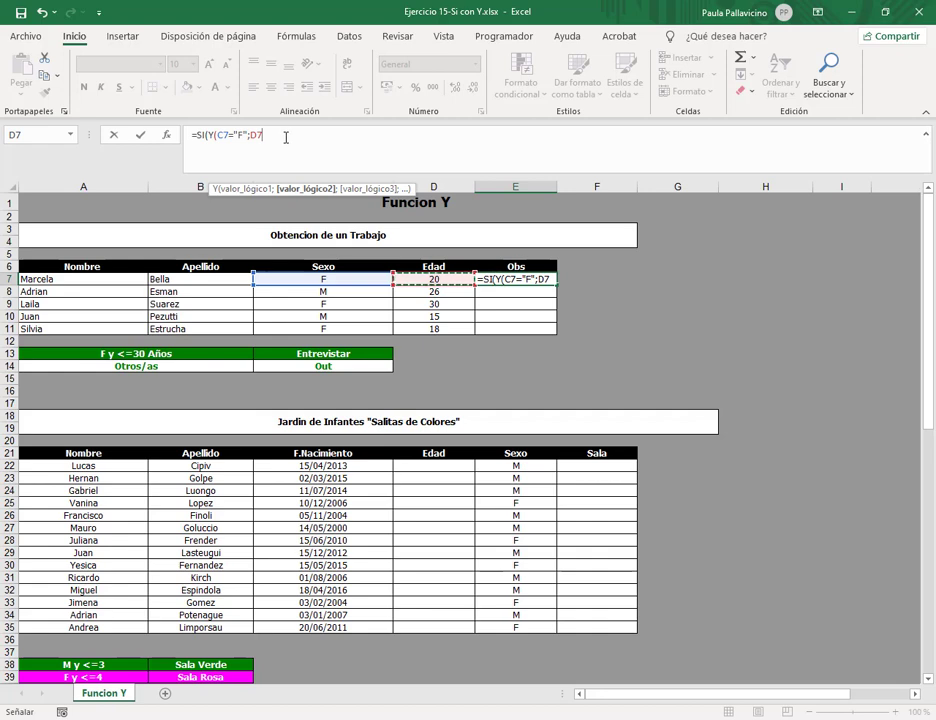
{"action": "type", "text": "<=30"}
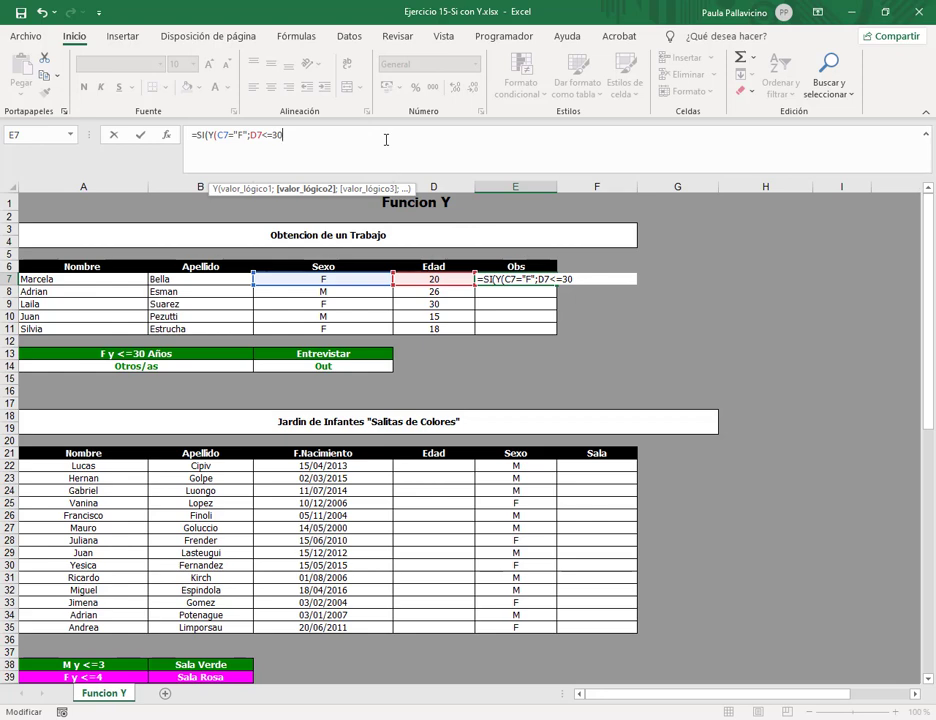
{"action": "type", "text": ")"}
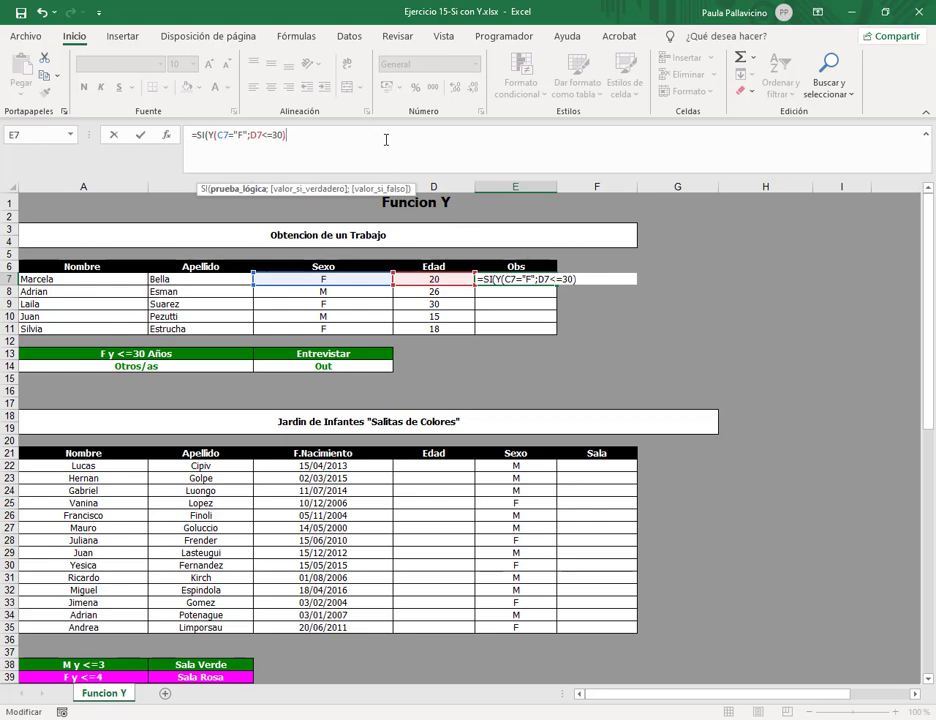
{"action": "key", "text": "ctrl+shift+d"}
{"action": "left_click_drag", "start_coordinate": [202, 180], "coordinate": [268, 199]}
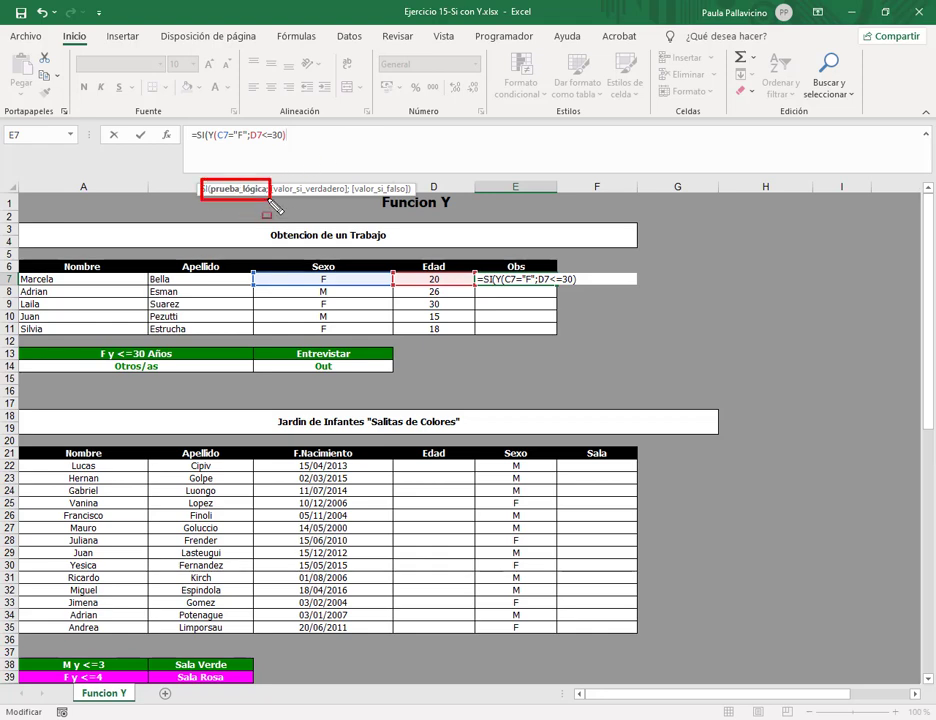
{"action": "mouse_move", "coordinate": [205, 121]}
{"action": "left_mouse_down"}
{"action": "mouse_move", "coordinate": [238, 155]}
{"action": "mouse_move", "coordinate": [296, 148]}
{"action": "left_mouse_up"}
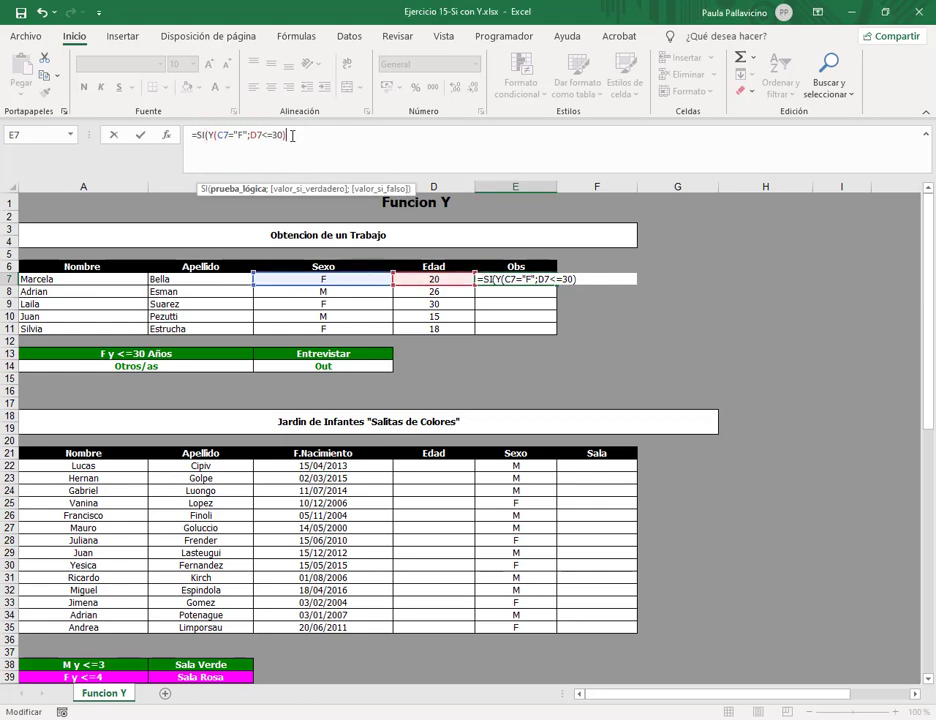
Step: Complete the E7 formula with $C$13 as the true result and $C$14 as the false result, both as absolute references
{"action": "type", "text": ";"}
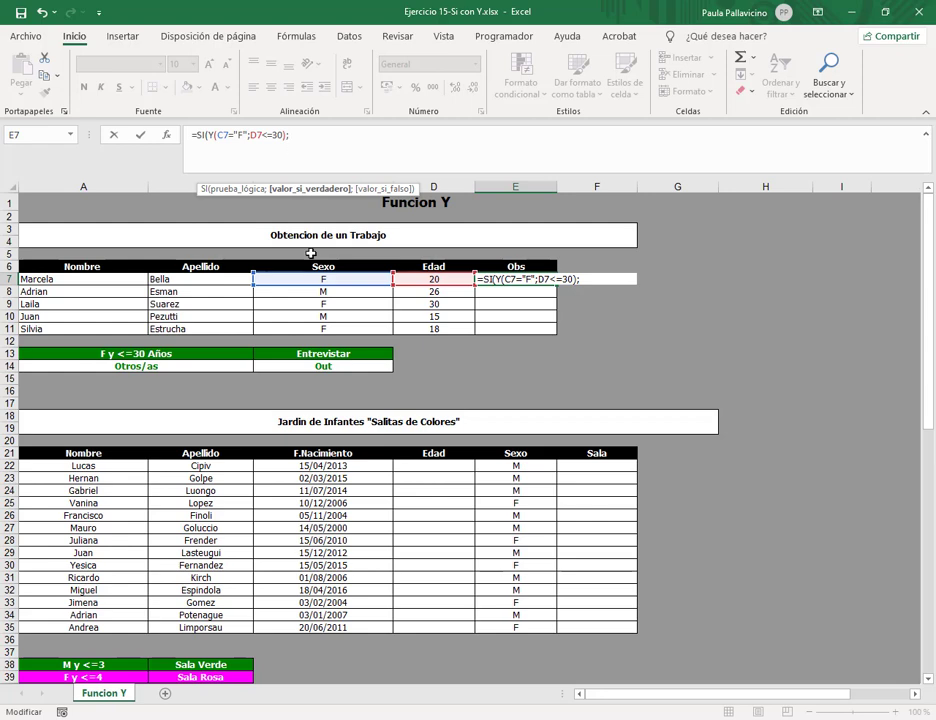
{"action": "left_click", "coordinate": [343, 352]}
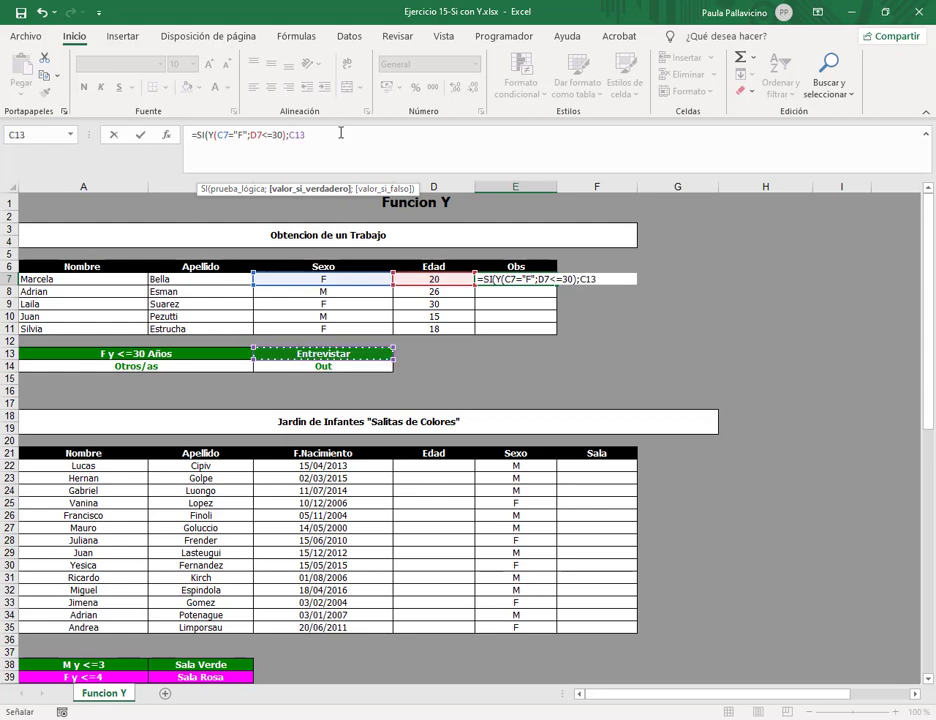
{"action": "key", "text": "F4"}
{"action": "type", "text": ";"}
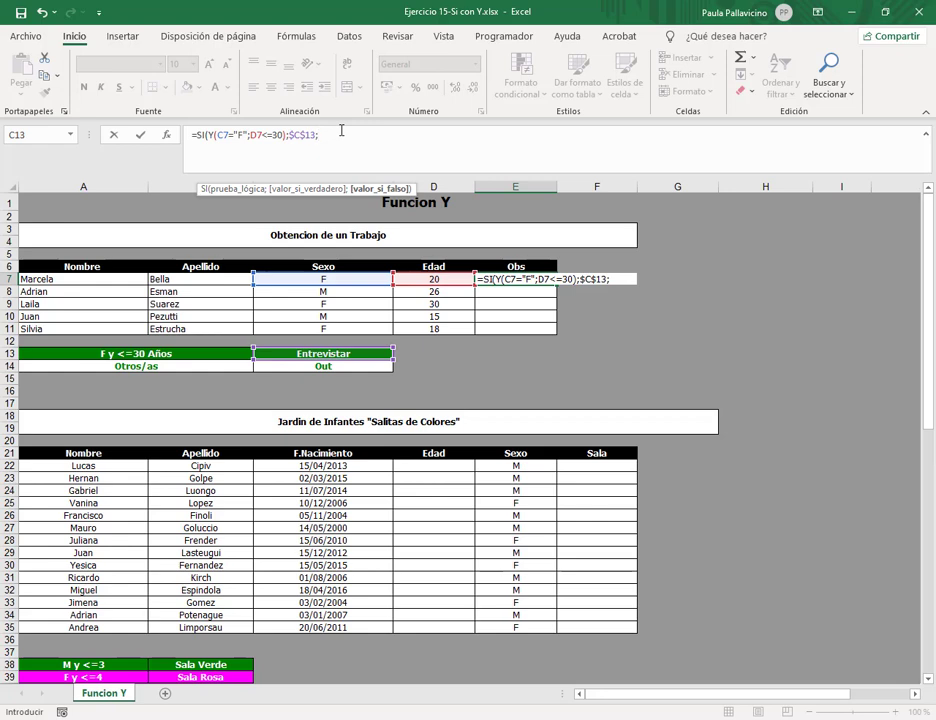
{"action": "left_click", "coordinate": [330, 366]}
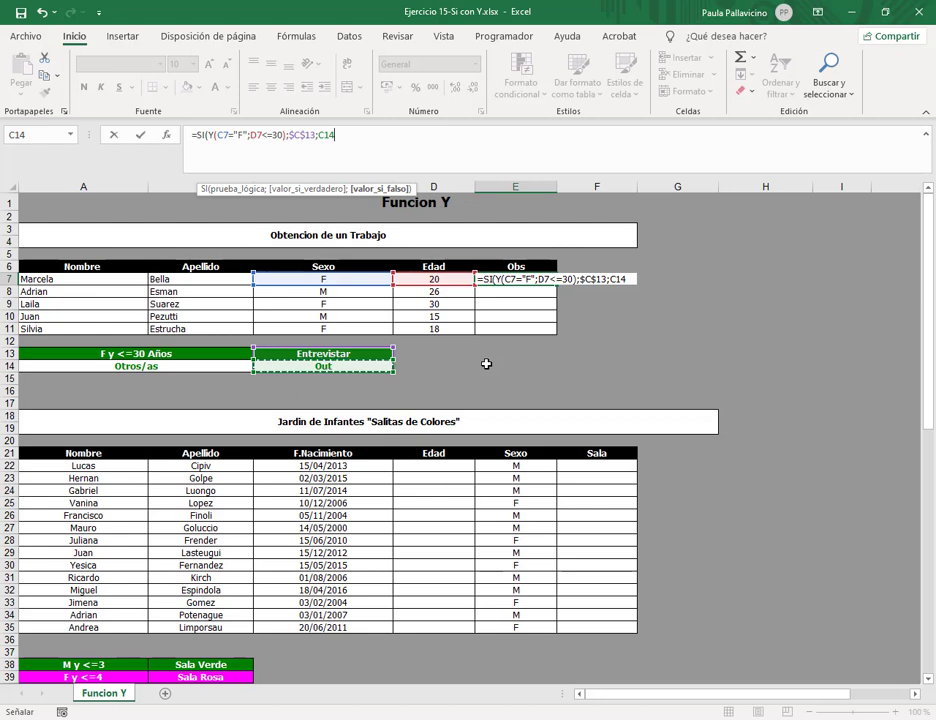
{"action": "key", "text": "F4"}
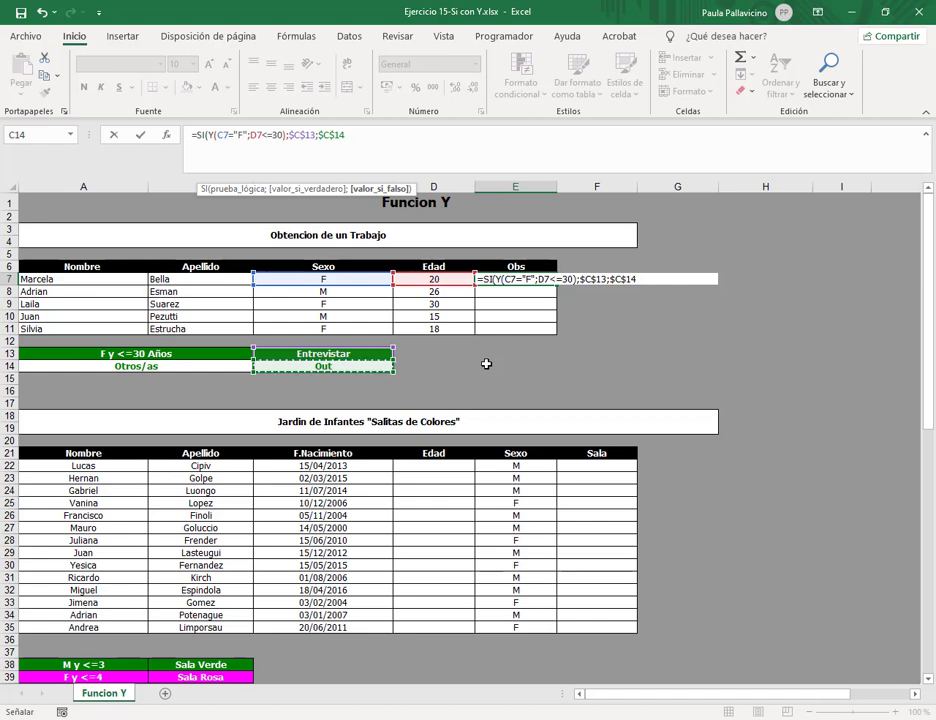
{"action": "key", "text": "ctrl+Return"}
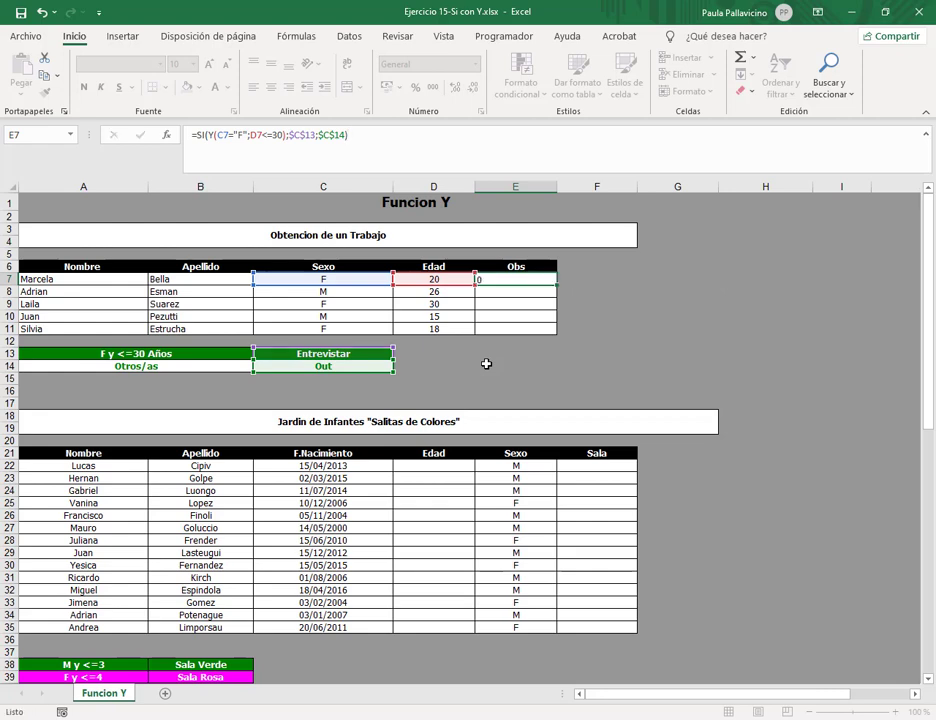
{"action": "key", "text": "Return"}
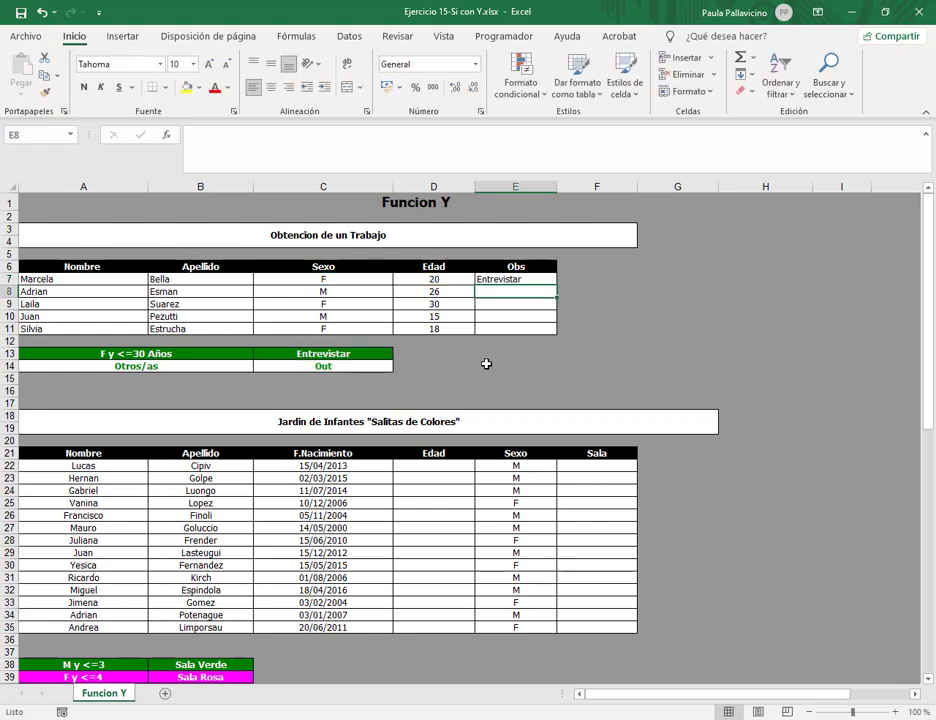
Step: Copy the E7 formula down through E11, and set the age in D11 to 35
{"action": "left_click", "coordinate": [530, 279]}
{"action": "left_click_drag", "start_coordinate": [556, 286], "coordinate": [550, 334]}
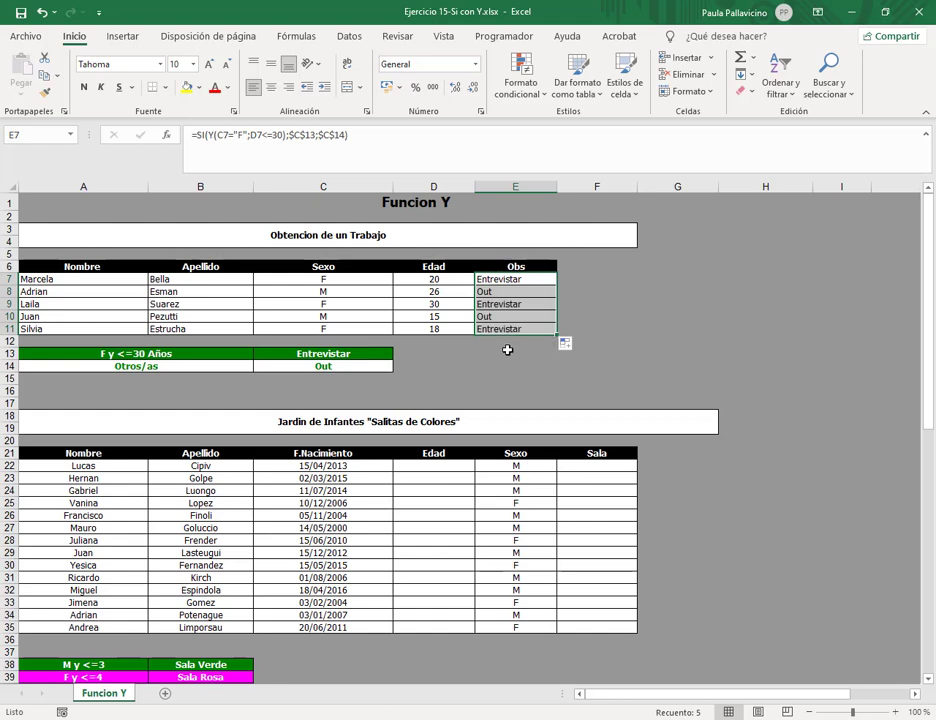
{"action": "left_click", "coordinate": [441, 332]}
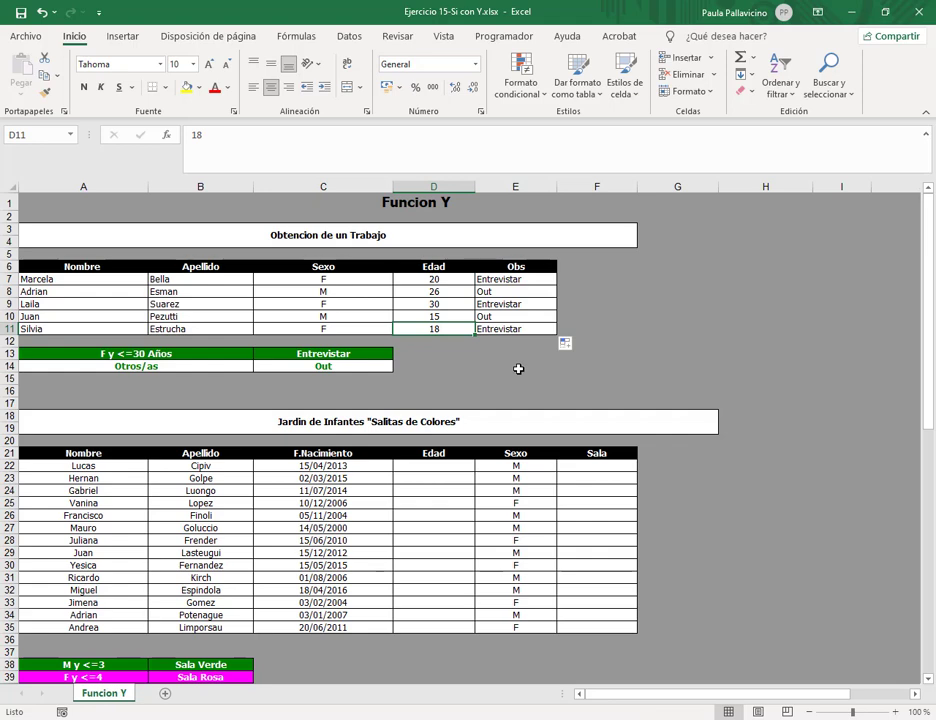
{"action": "type", "text": "35"}
{"action": "key", "text": "Return"}
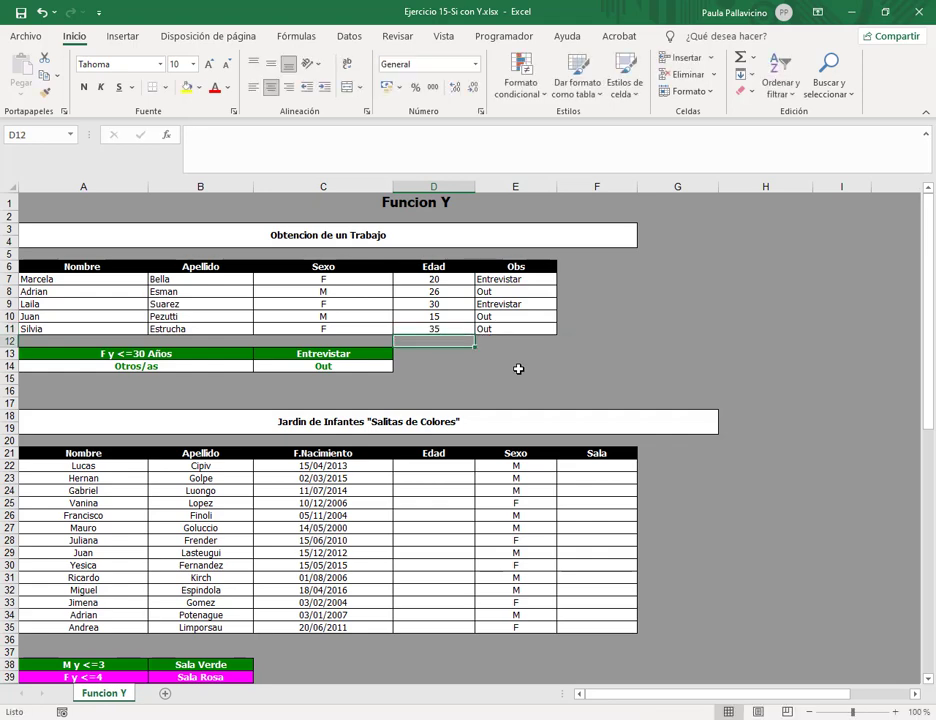
Step: Check the formulas in E7 and E8 against the Sexo and Edad values of their rows
{"action": "left_click", "coordinate": [510, 279]}
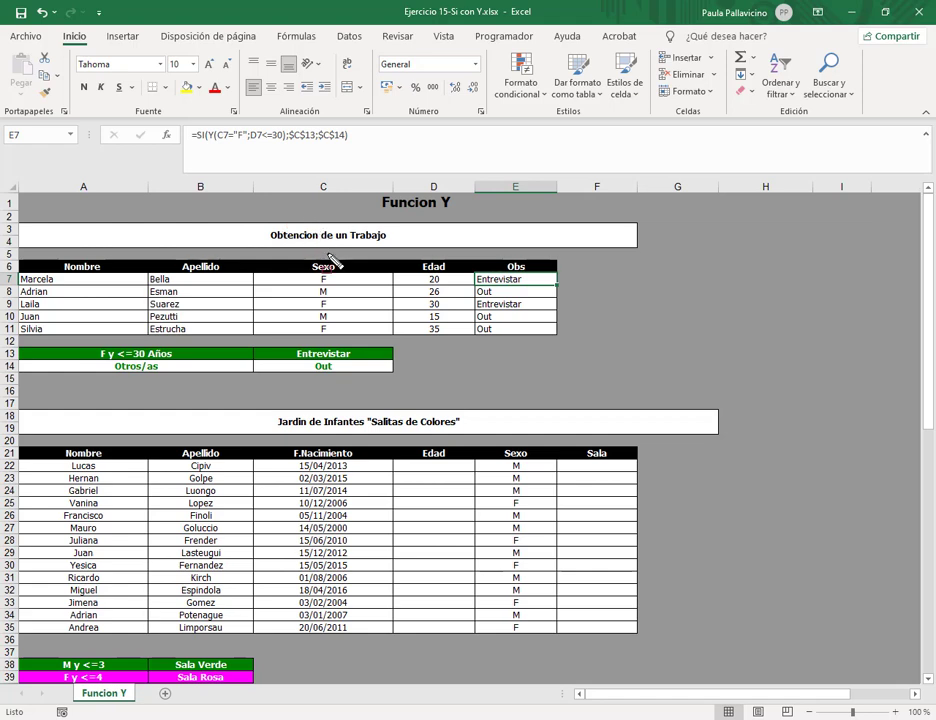
{"action": "left_click_drag", "start_coordinate": [306, 256], "coordinate": [338, 286]}
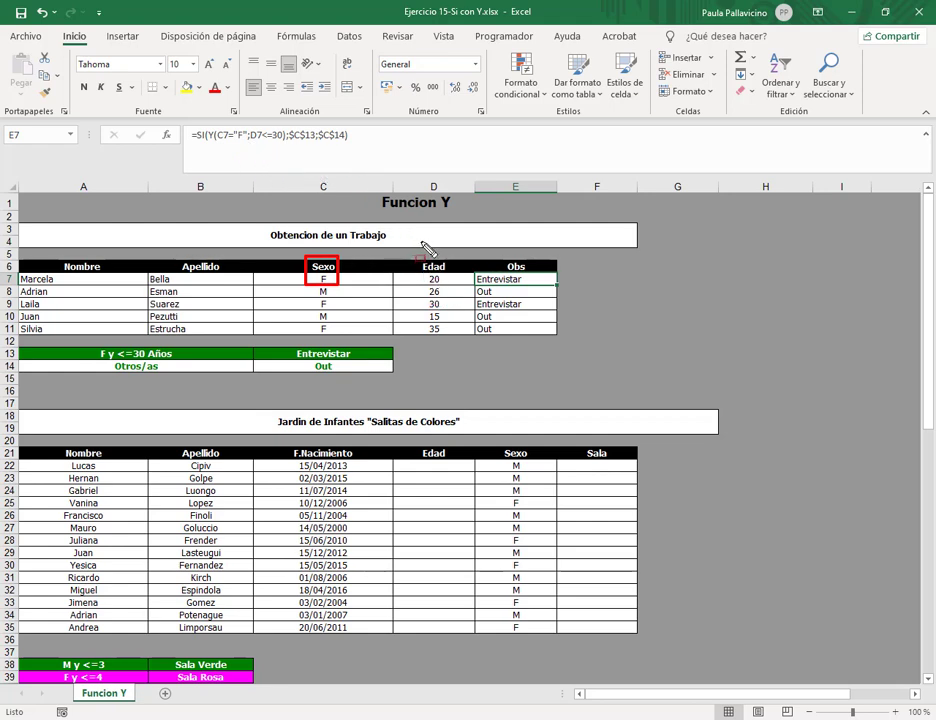
{"action": "left_click_drag", "start_coordinate": [414, 256], "coordinate": [450, 286]}
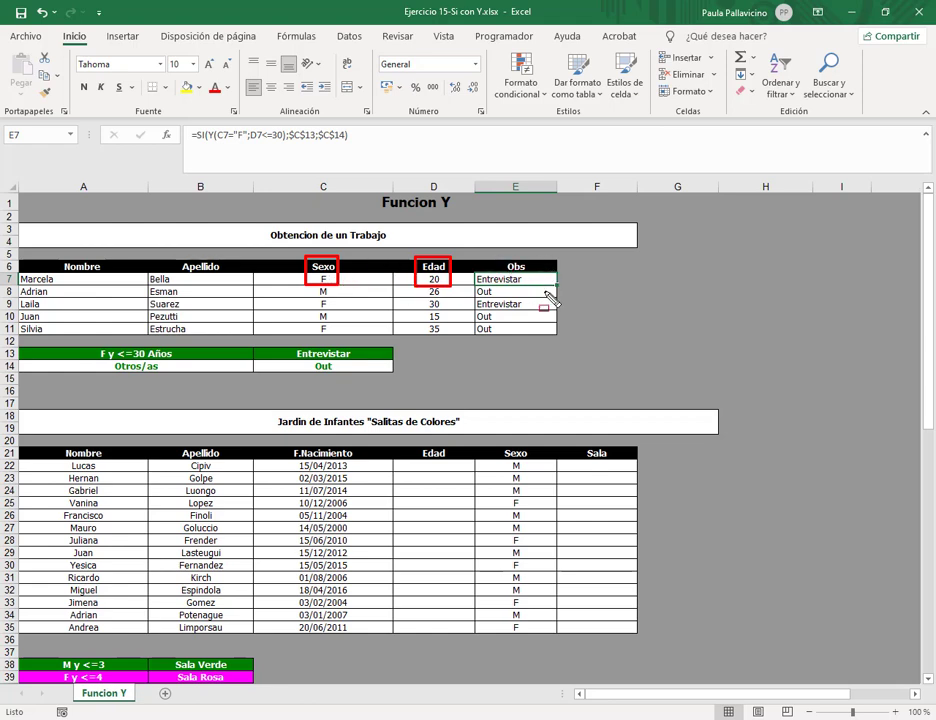
{"action": "key", "text": "Escape"}
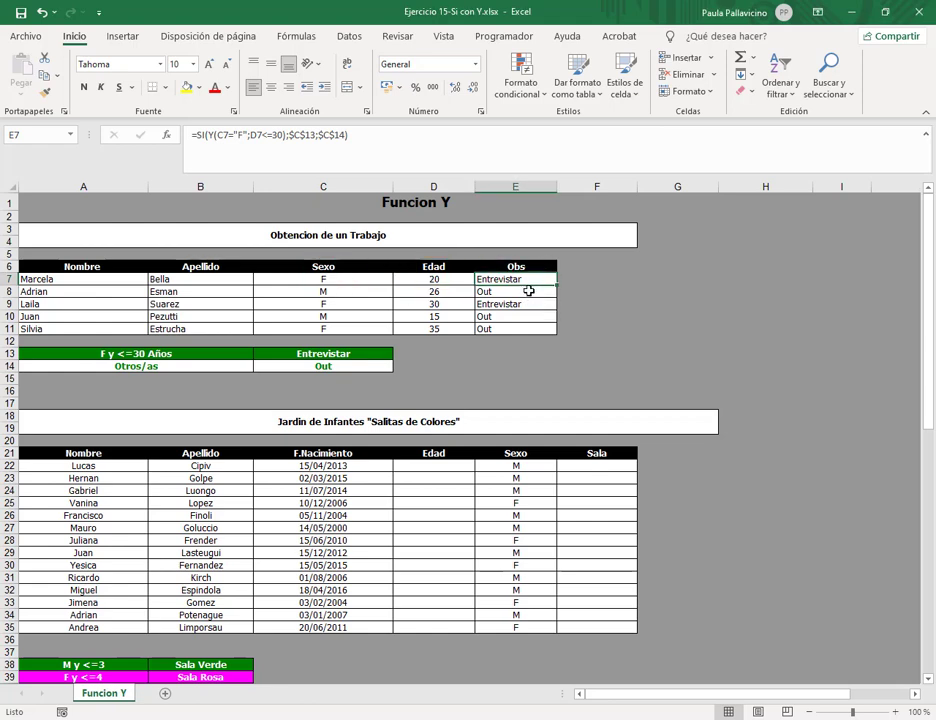
{"action": "left_click", "coordinate": [528, 291]}
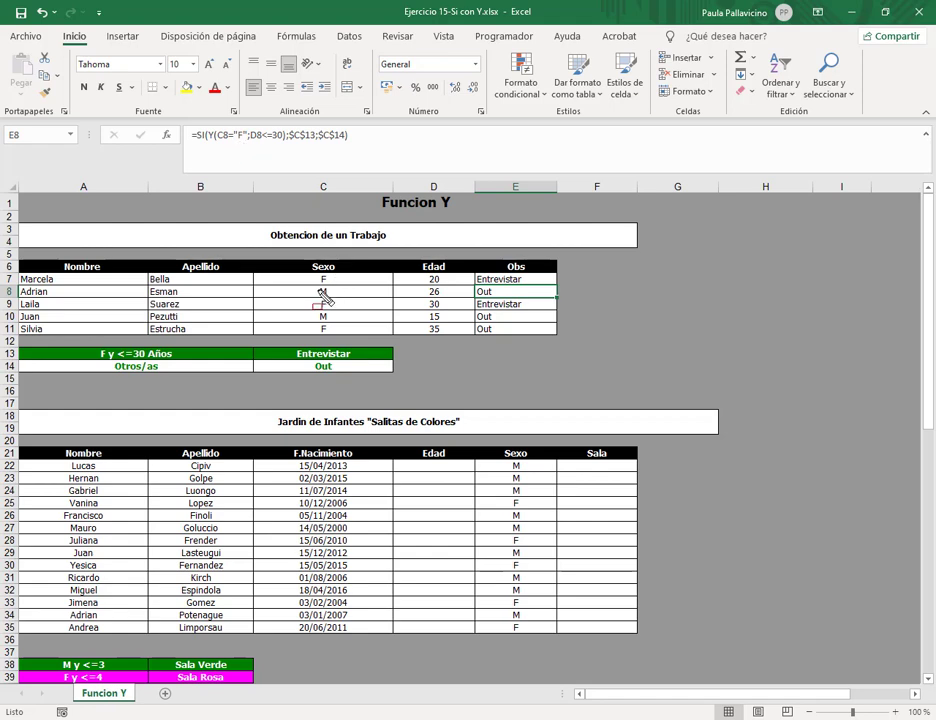
{"action": "left_click_drag", "start_coordinate": [305, 282], "coordinate": [339, 300]}
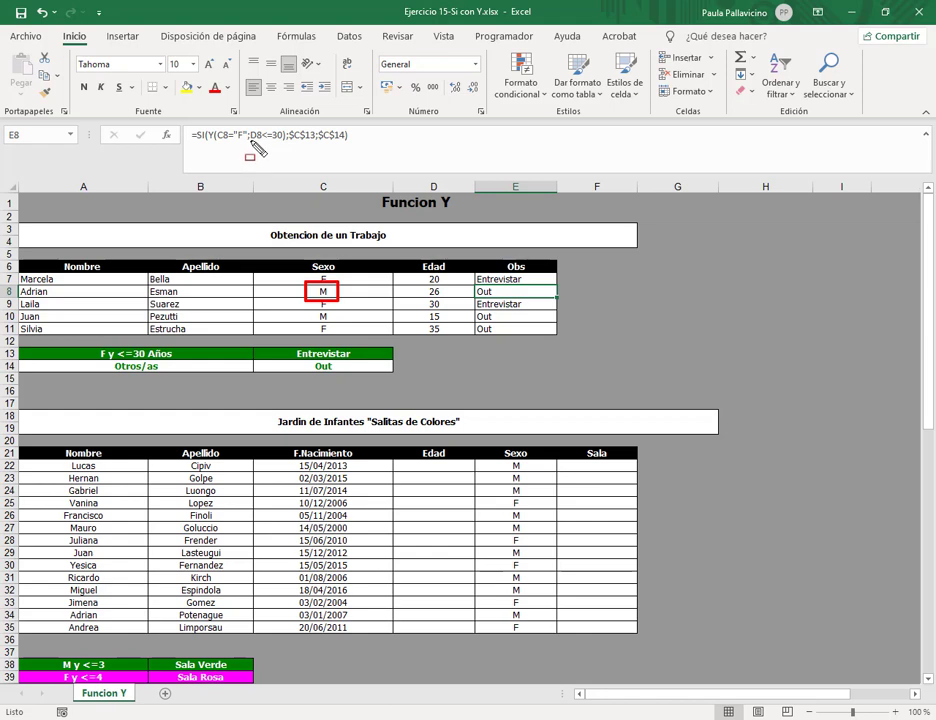
{"action": "left_click_drag", "start_coordinate": [250, 140], "coordinate": [281, 140]}
{"action": "mouse_move", "coordinate": [330, 142]}
{"action": "left_mouse_down"}
{"action": "mouse_move", "coordinate": [330, 158]}
{"action": "mouse_move", "coordinate": [320, 147]}
{"action": "mouse_move", "coordinate": [328, 141]}
{"action": "left_mouse_up"}
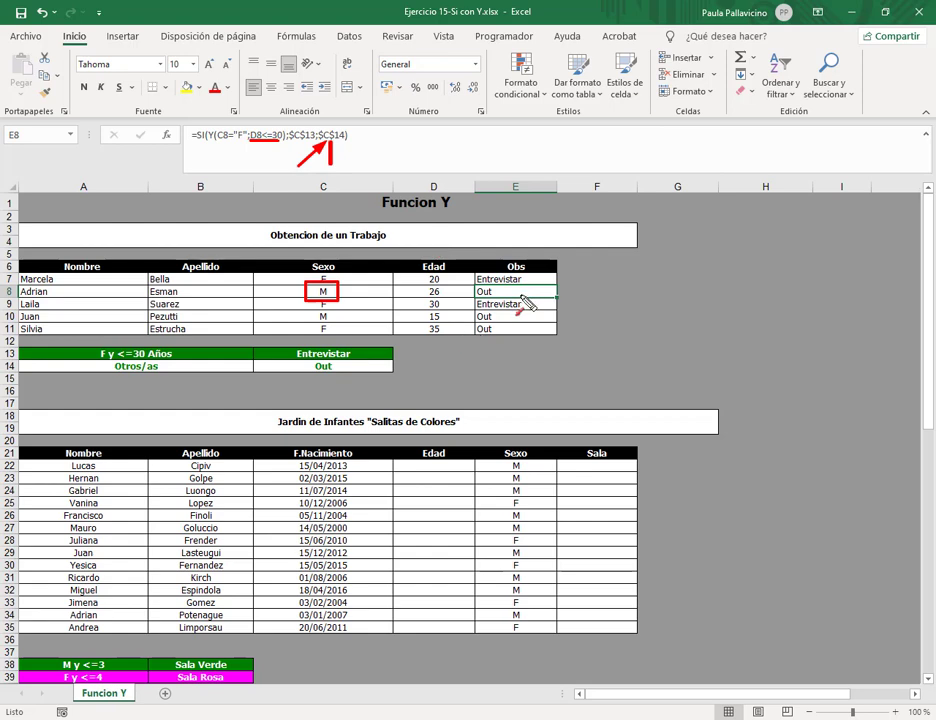
{"action": "key", "text": "Escape"}
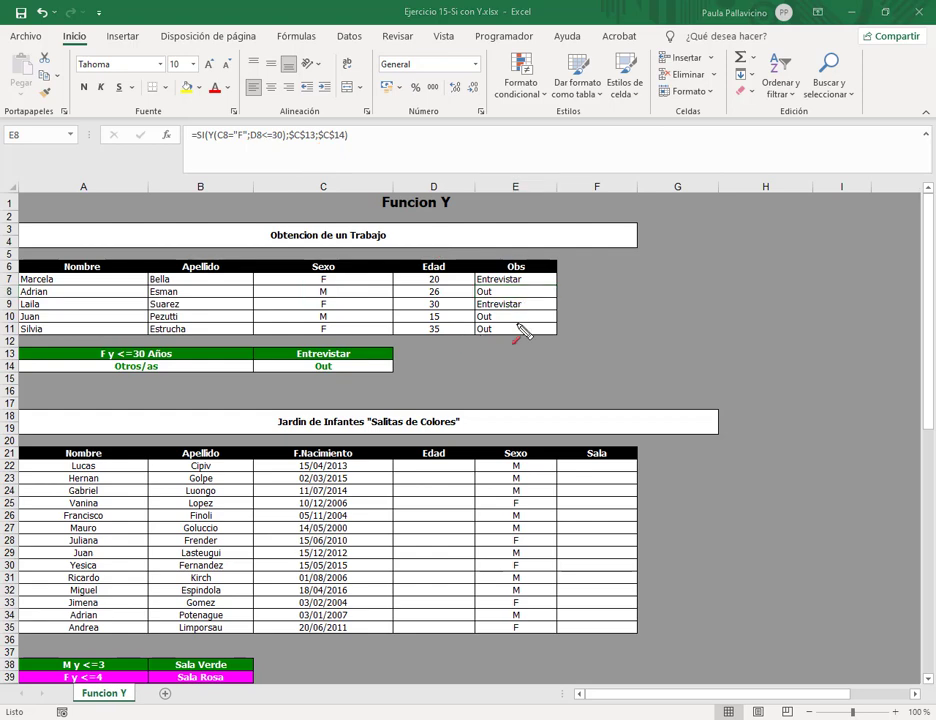
Step: Review the copied formulas in E9, E10 and E11, and the absolute references $C$13 and $C$14 in E7
{"action": "left_click", "coordinate": [330, 305]}
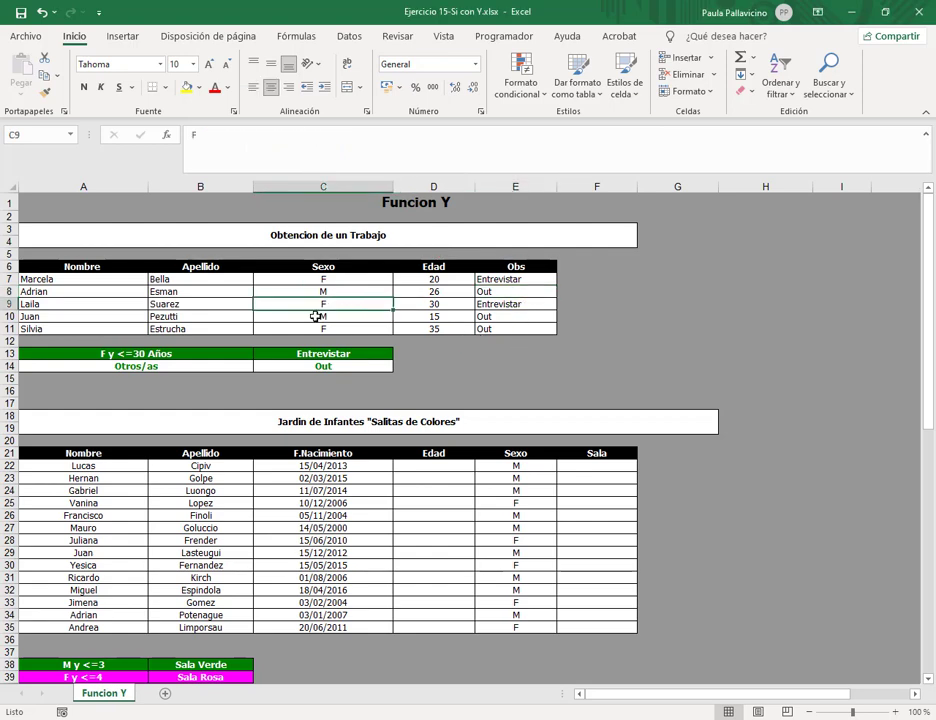
{"action": "left_click", "coordinate": [522, 304]}
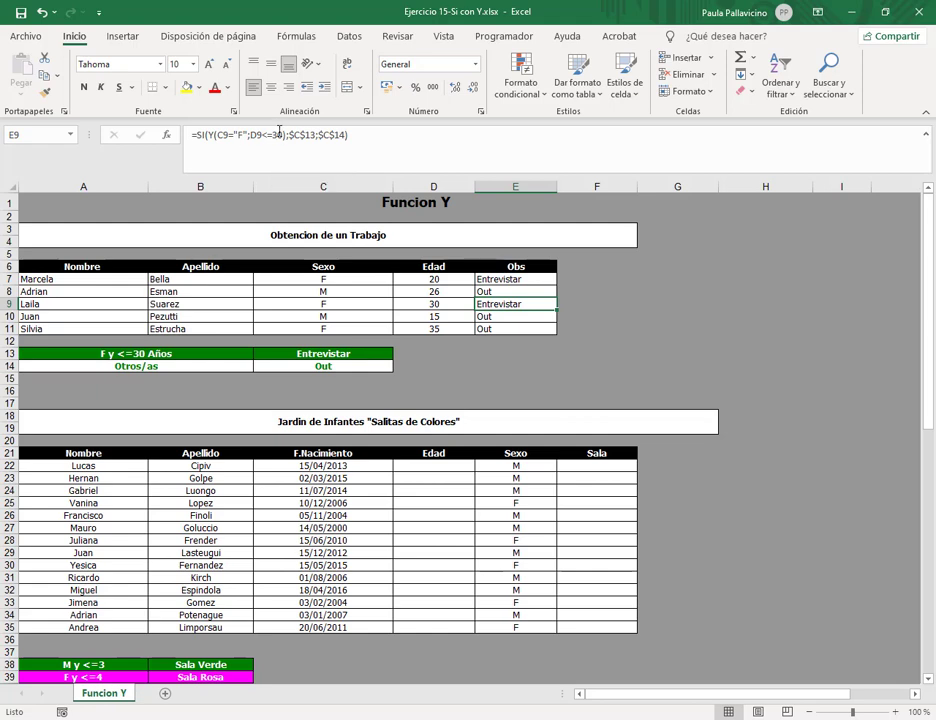
{"action": "left_click", "coordinate": [531, 316]}
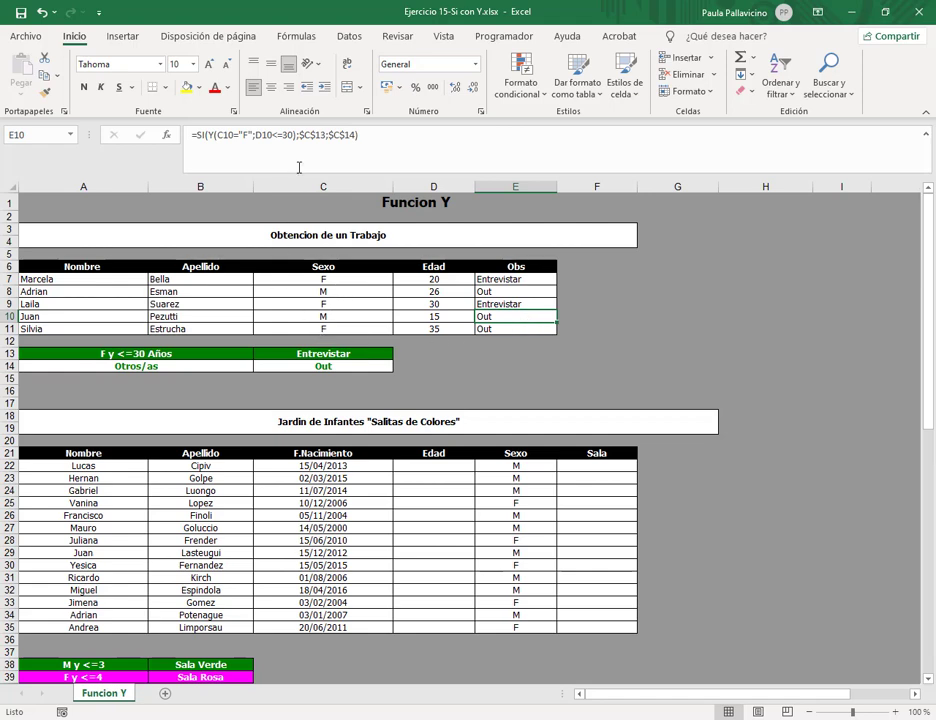
{"action": "left_click", "coordinate": [243, 136]}
{"action": "double_click", "coordinate": [243, 136]}
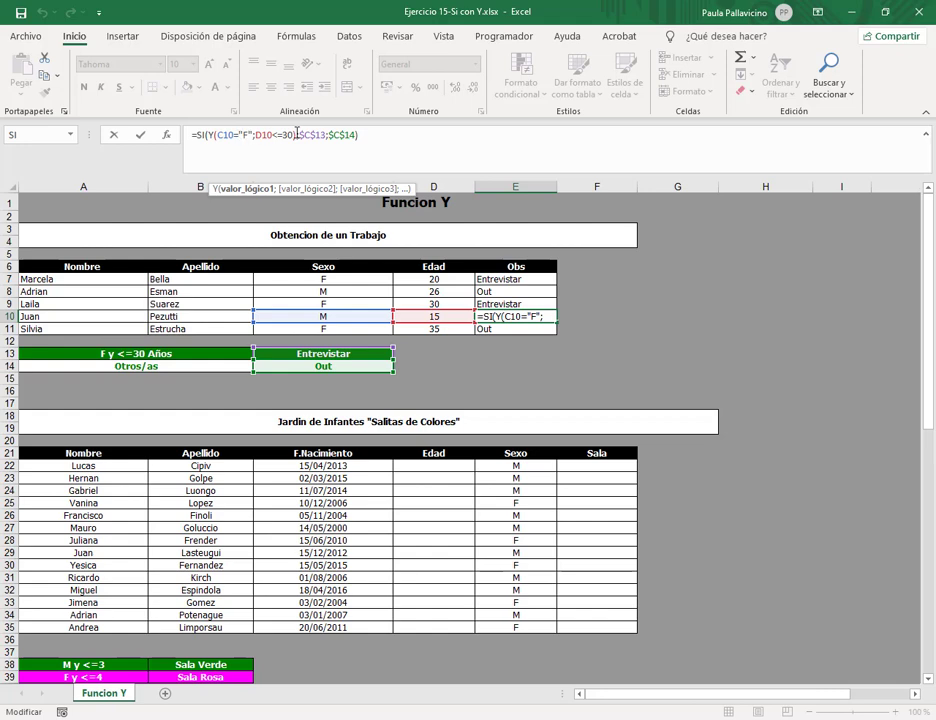
{"action": "key", "text": "Return"}
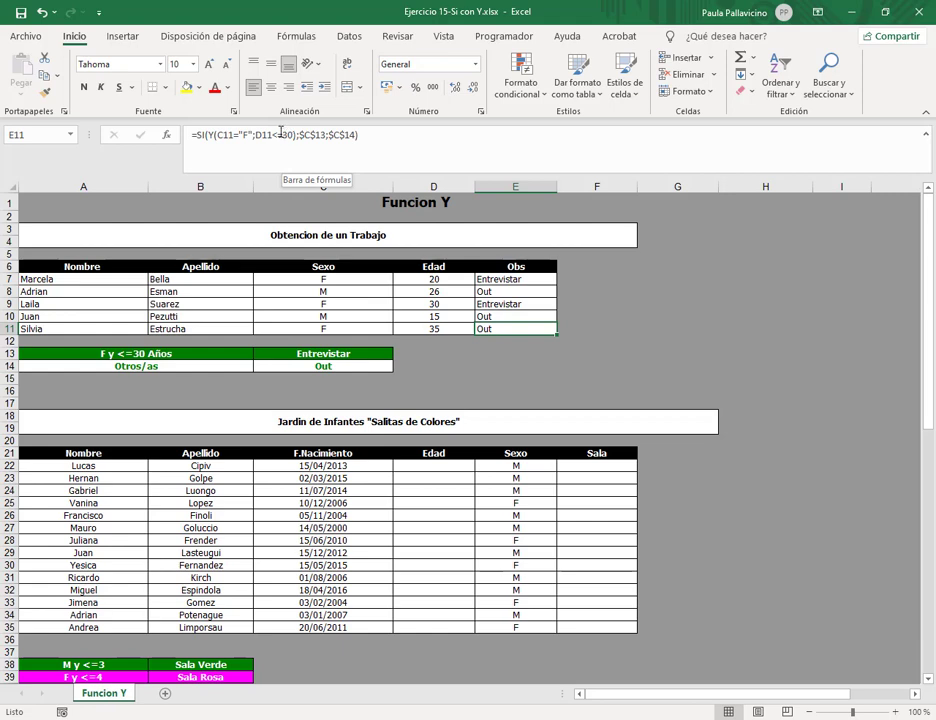
{"action": "left_click", "coordinate": [352, 137]}
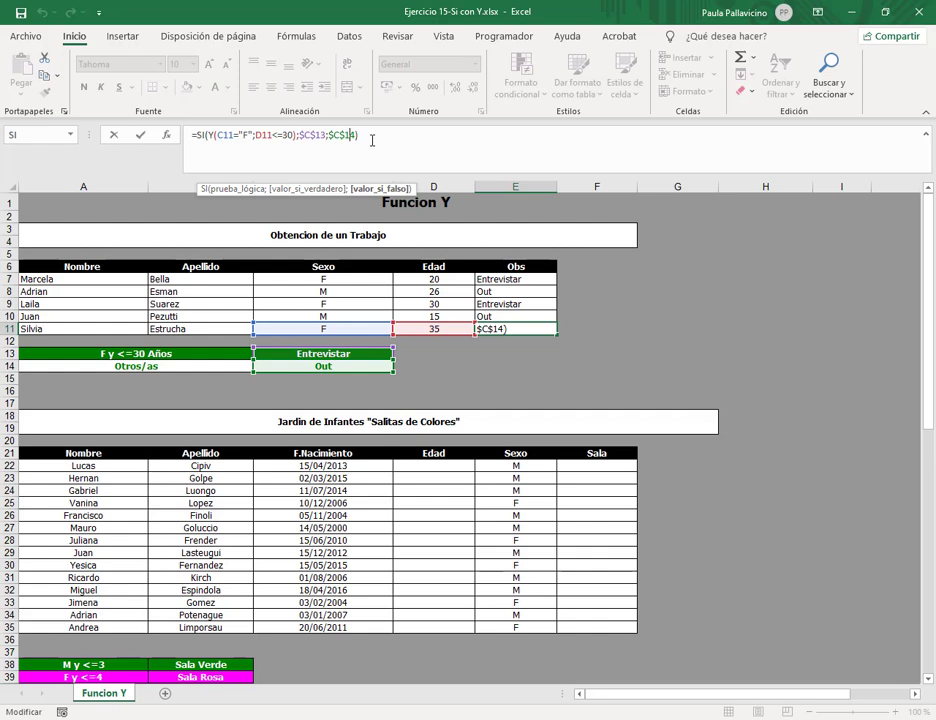
{"action": "left_click", "coordinate": [372, 140]}
{"action": "key", "text": "Return"}
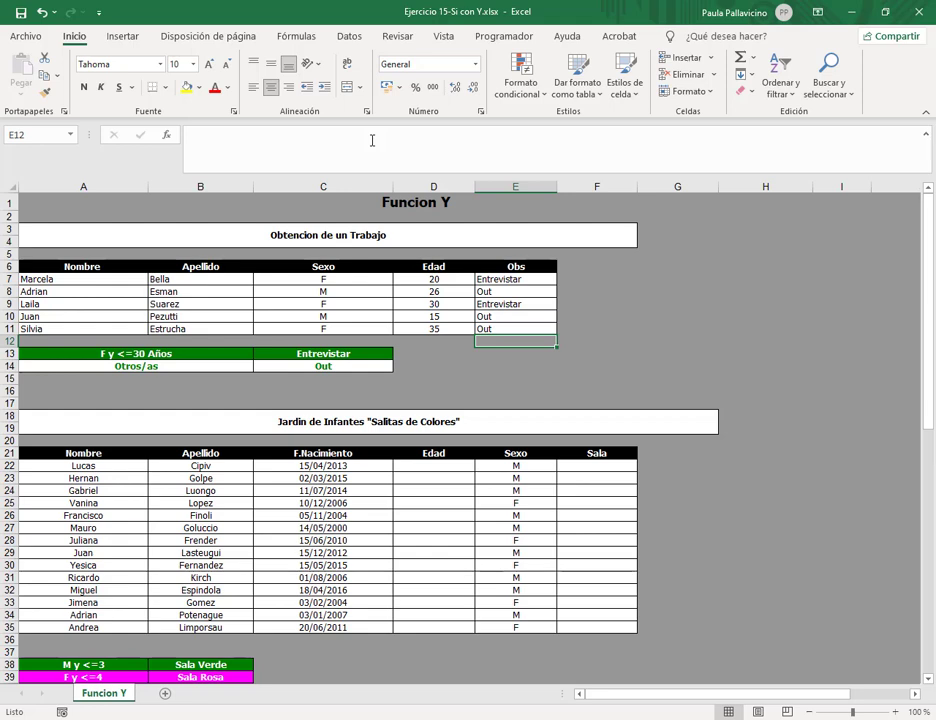
{"action": "left_click", "coordinate": [482, 279]}
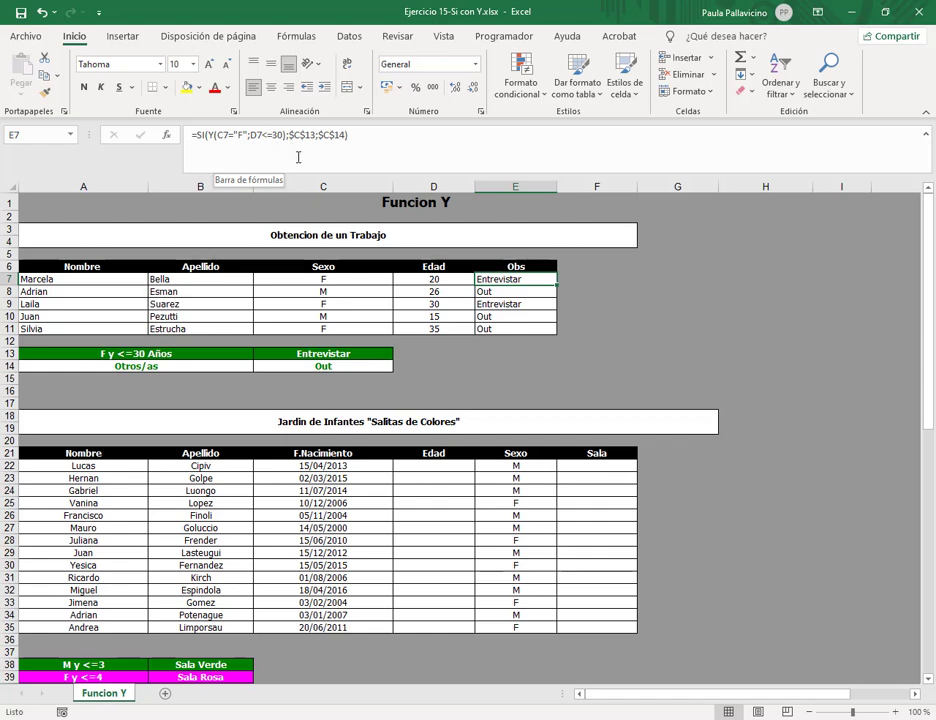
{"action": "left_click_drag", "start_coordinate": [292, 212], "coordinate": [305, 143]}
{"action": "left_click_drag", "start_coordinate": [350, 88], "coordinate": [337, 121]}
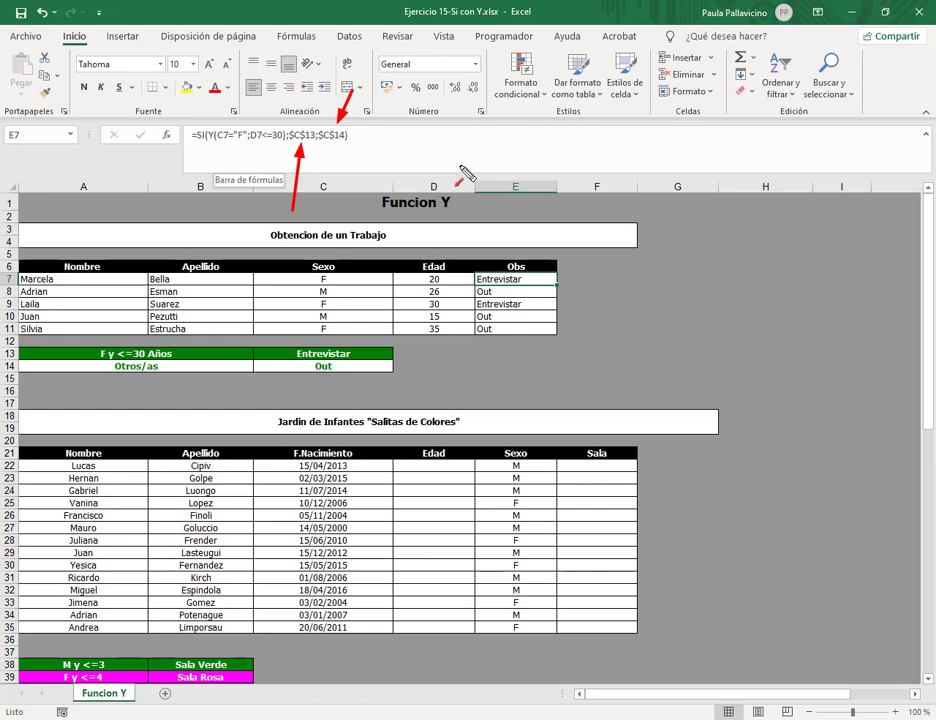
{"action": "key", "text": "Escape"}
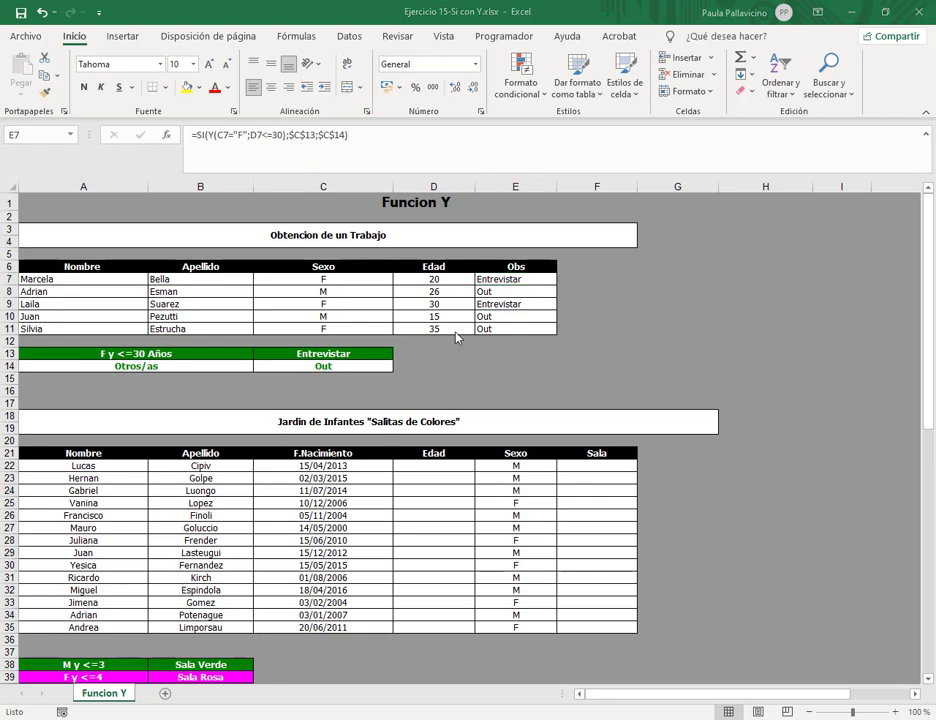
Step: Examine the room criteria in A38:B40 against the Edad, Sexo and Sala columns of the Jardin de Infantes table
{"action": "left_click", "coordinate": [447, 470]}
{"action": "scroll", "coordinate": [541, 441], "scroll_direction": "down", "scroll_amount": 4}
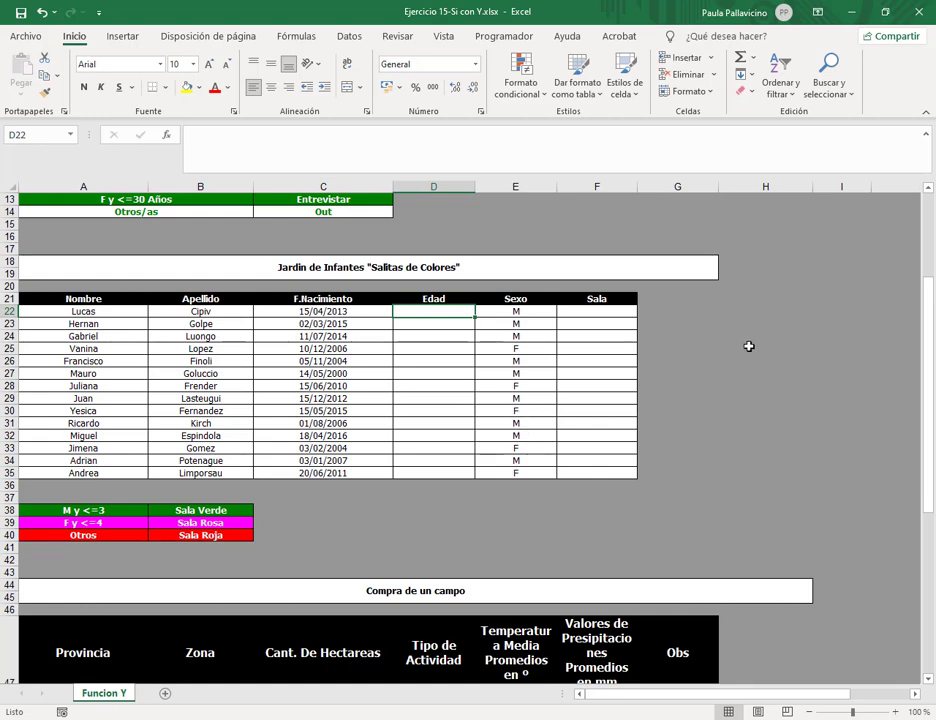
{"action": "left_click", "coordinate": [78, 510]}
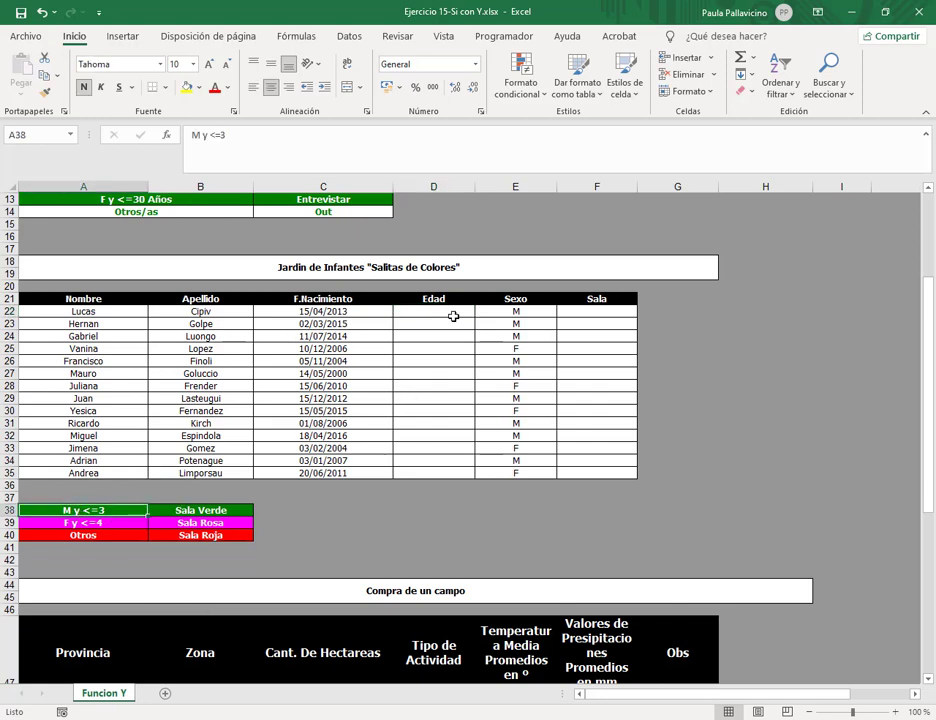
{"action": "left_click", "coordinate": [546, 310]}
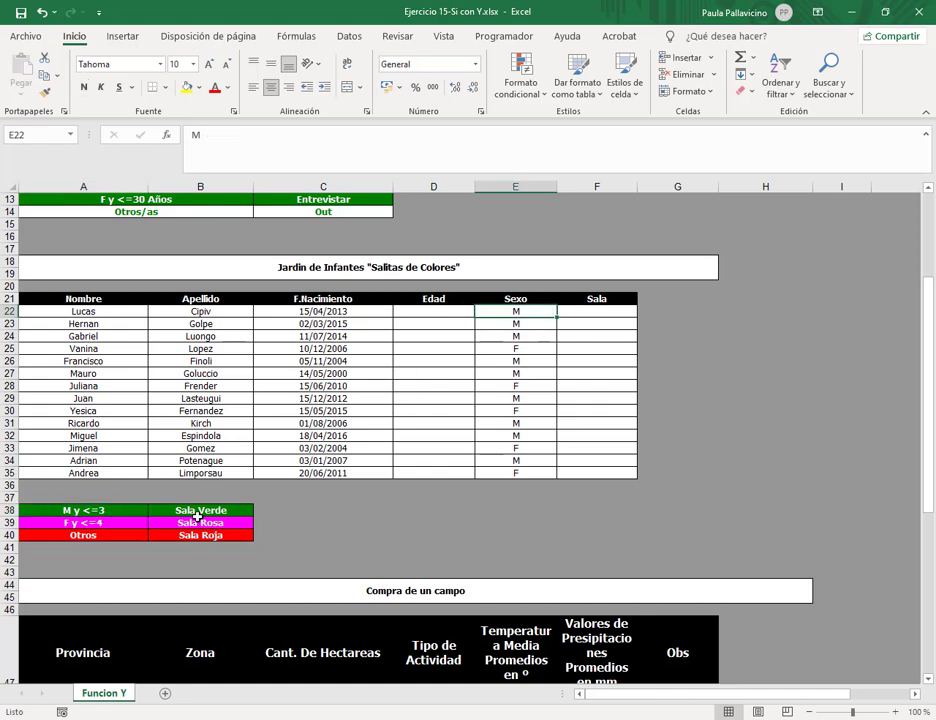
{"action": "left_click", "coordinate": [589, 311]}
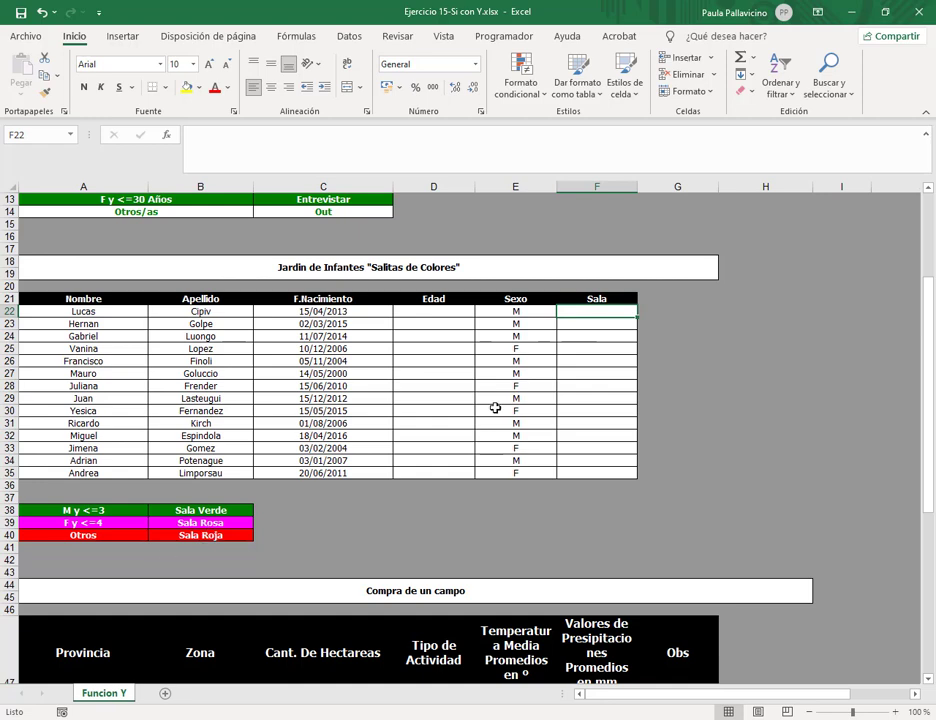
Step: Calculate the age in D22 with =SIFECHA(C22;HOY();"Y") and copy the formula down through D35
{"action": "left_click", "coordinate": [458, 310]}
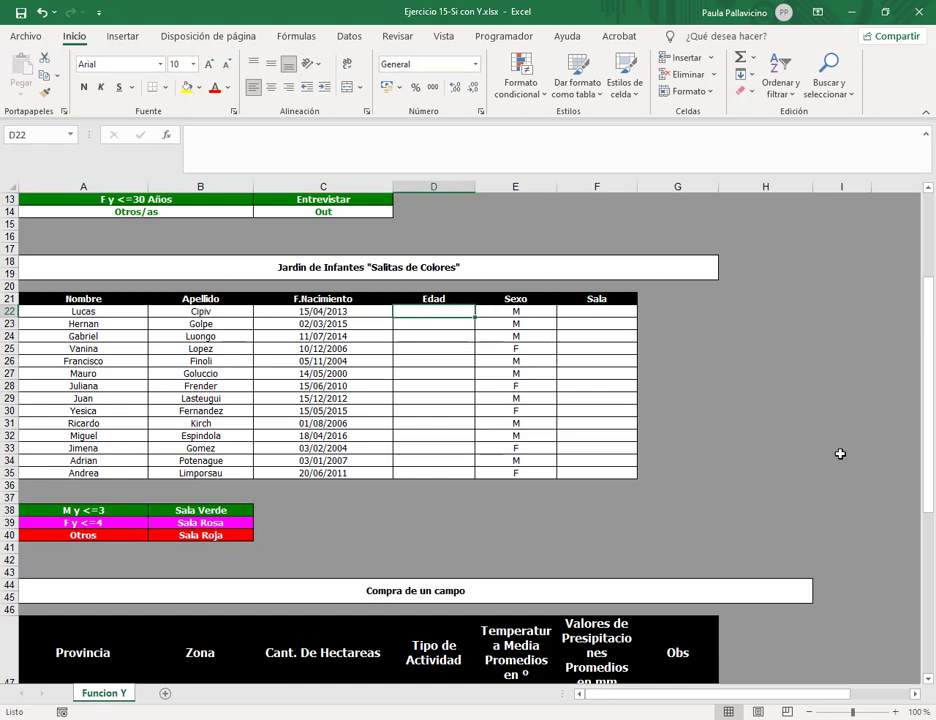
{"action": "type", "text": "=SIFECHA"}
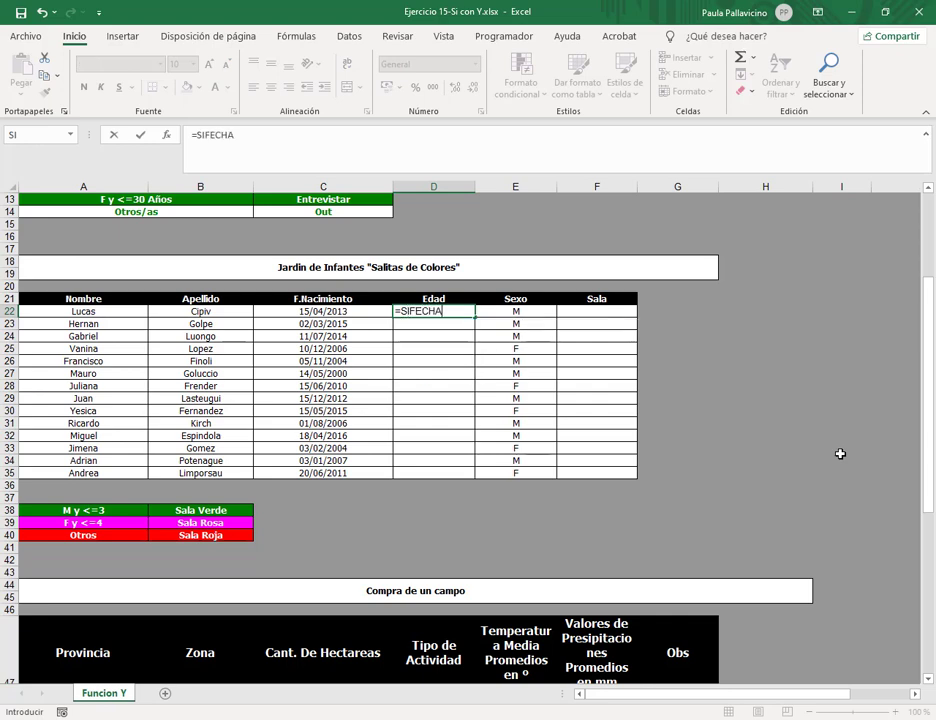
{"action": "type", "text": "("}
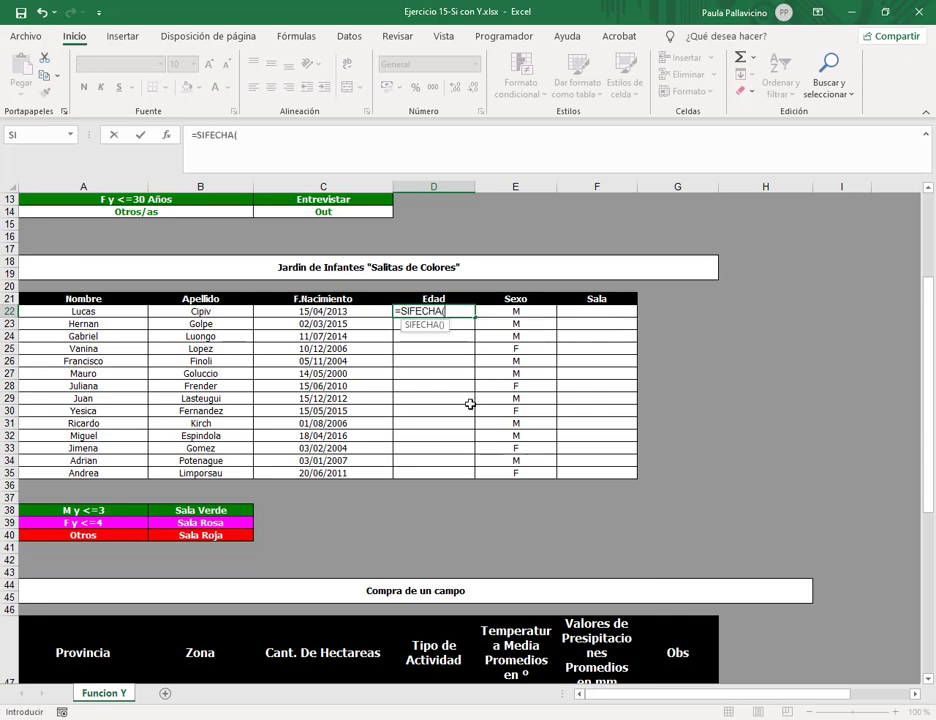
{"action": "left_click", "coordinate": [375, 311]}
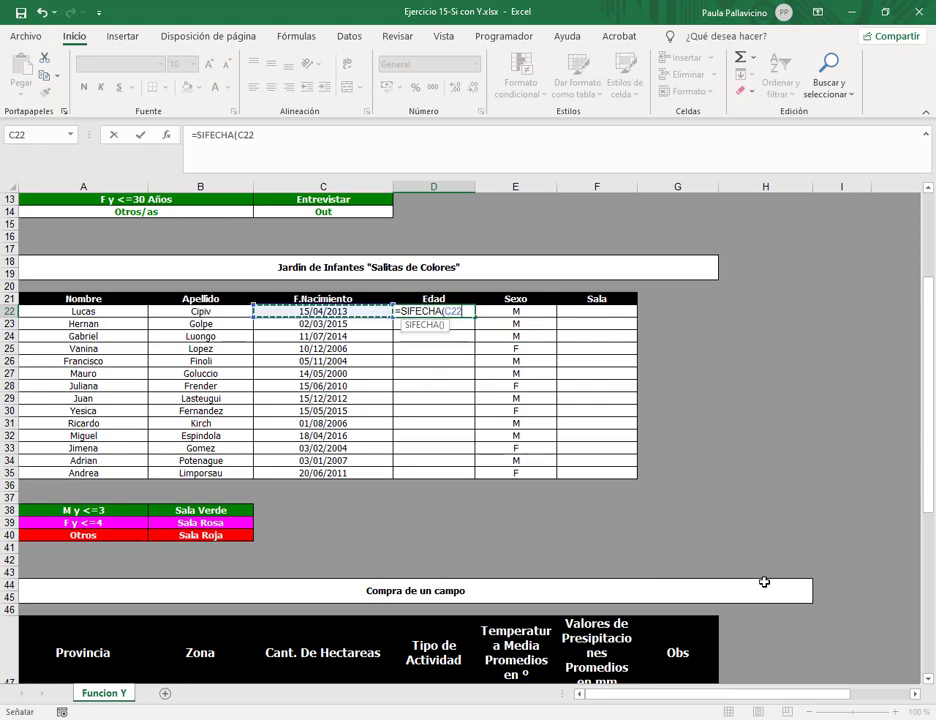
{"action": "type", "text": ";hoy"}
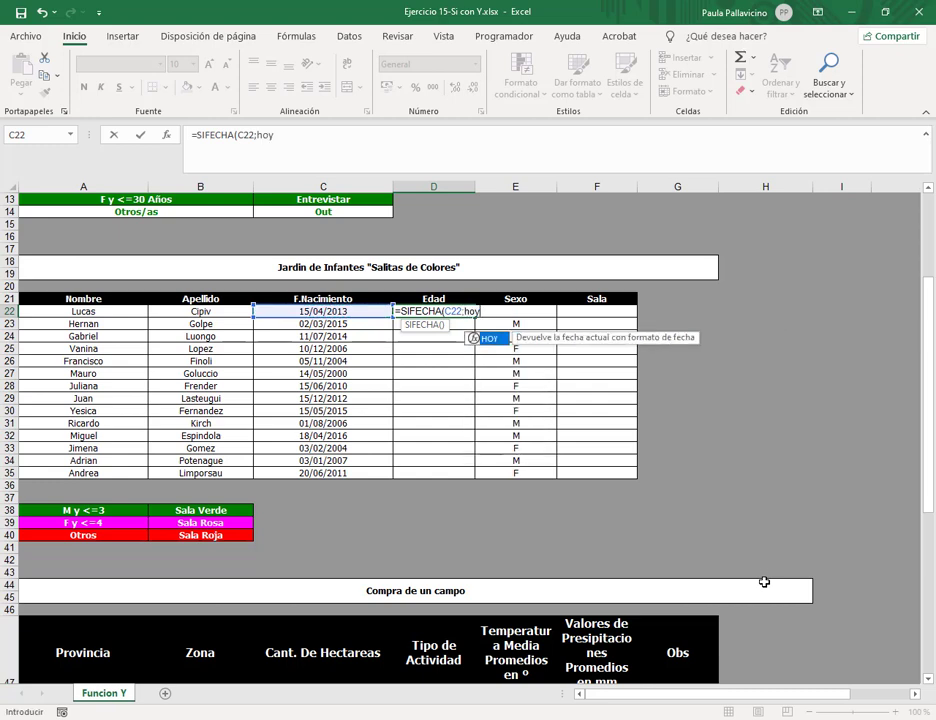
{"action": "type", "text": "()"}
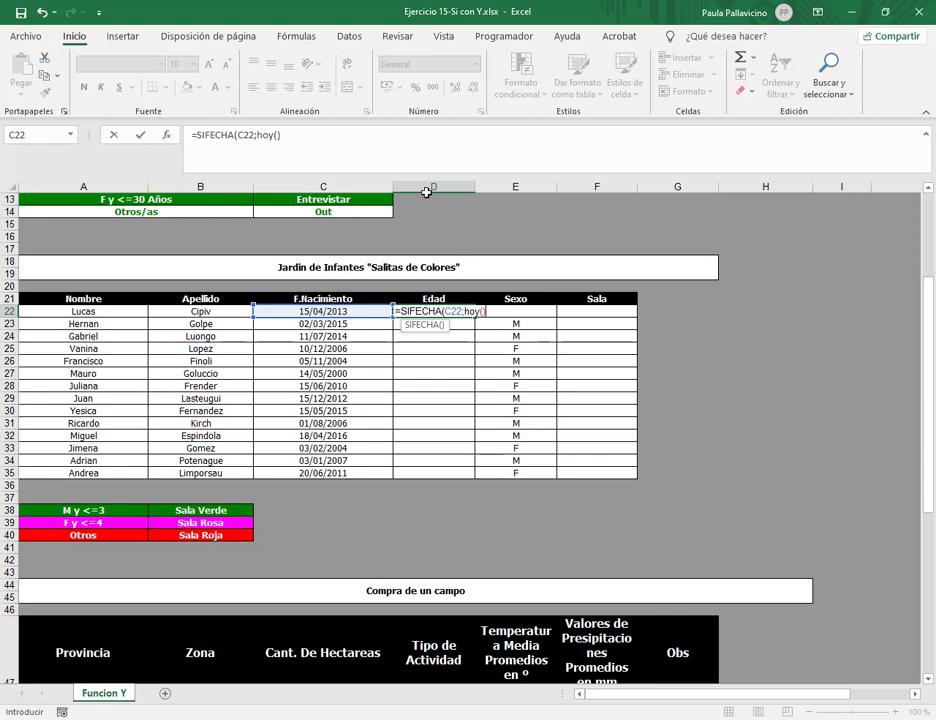
{"action": "left_click", "coordinate": [324, 138]}
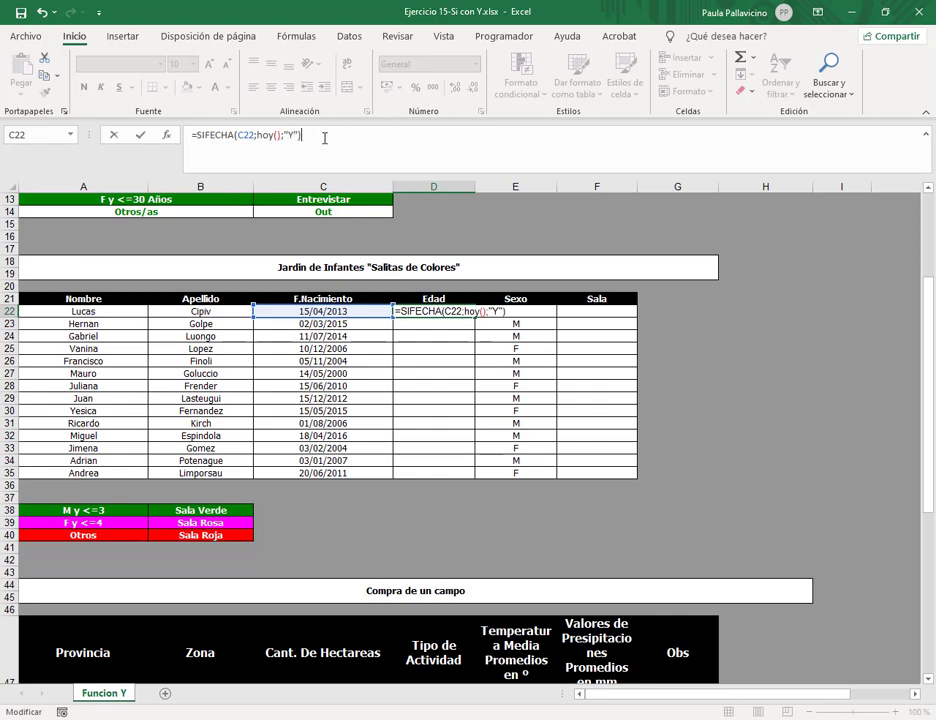
{"action": "key", "text": "Return"}
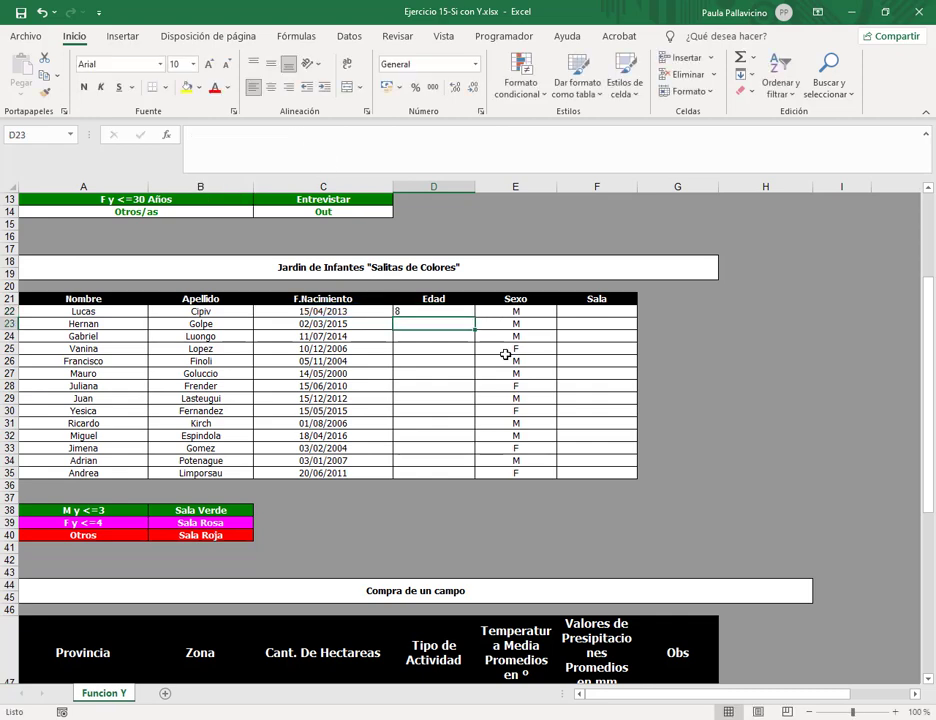
{"action": "left_click", "coordinate": [468, 312]}
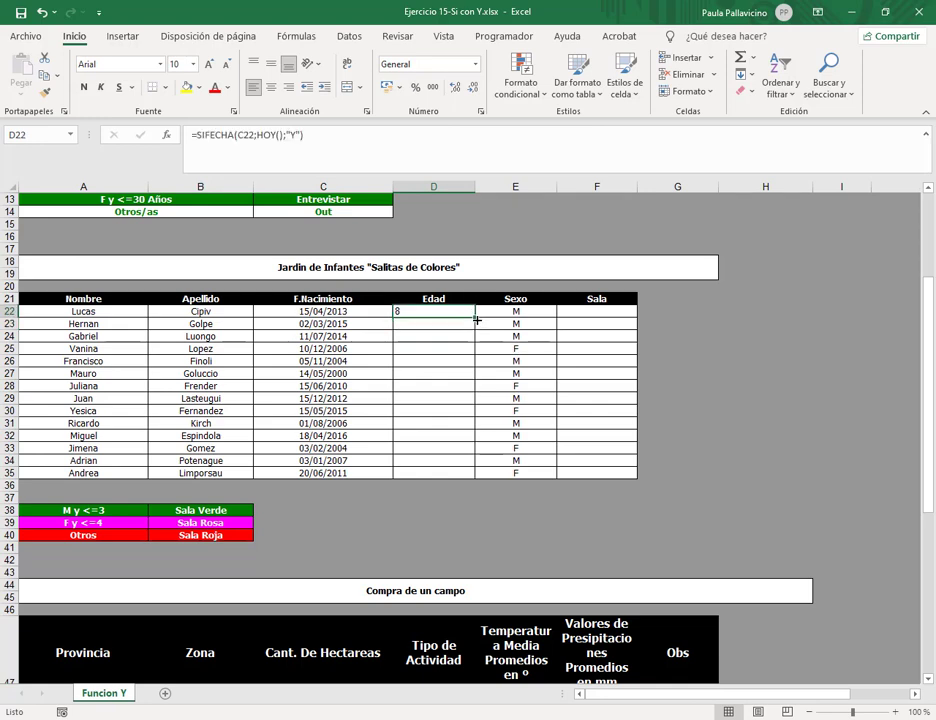
{"action": "left_click_drag", "start_coordinate": [477, 320], "coordinate": [478, 476]}
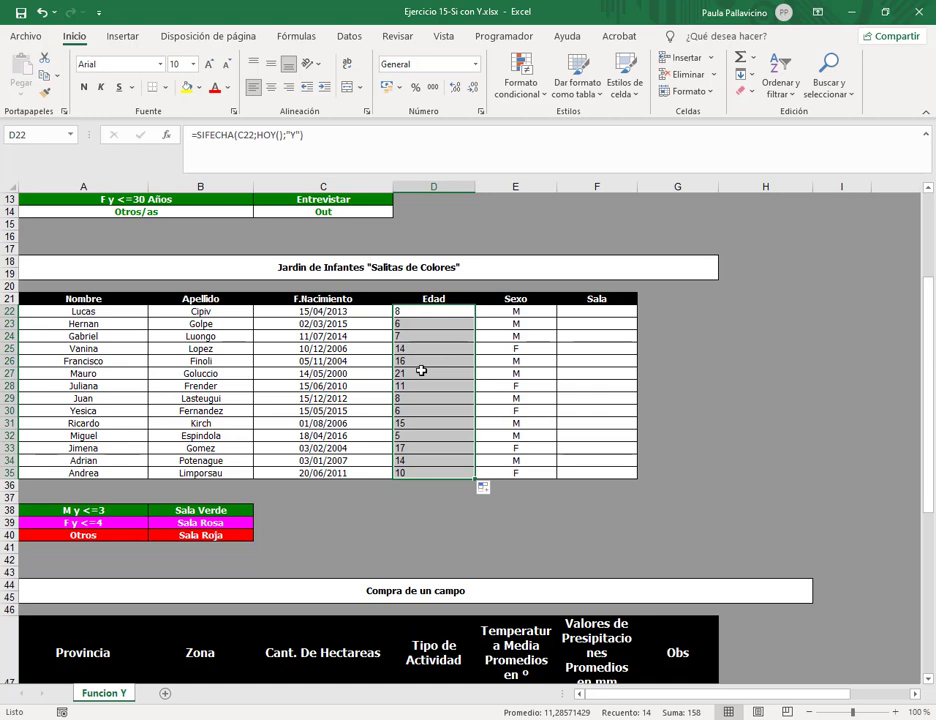
Step: Replace the F.Nacimiento dates in C22, C23 and C24 with more recent birth dates suited to kindergarten children, keeping day and month
{"action": "left_click", "coordinate": [345, 313]}
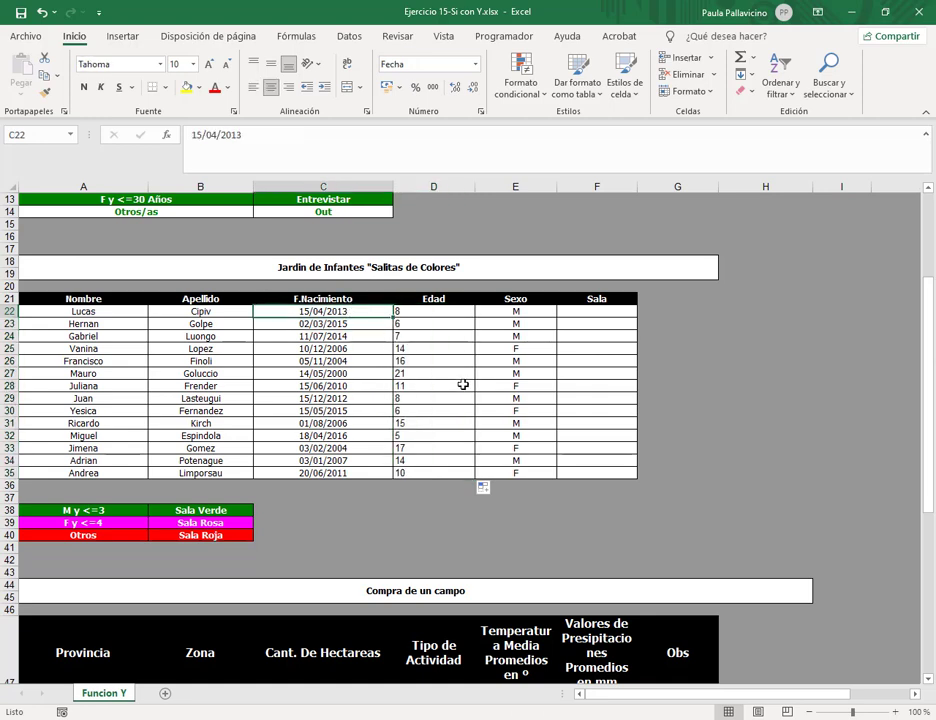
{"action": "type", "text": "15/04/2018"}
{"action": "key", "text": "Return"}
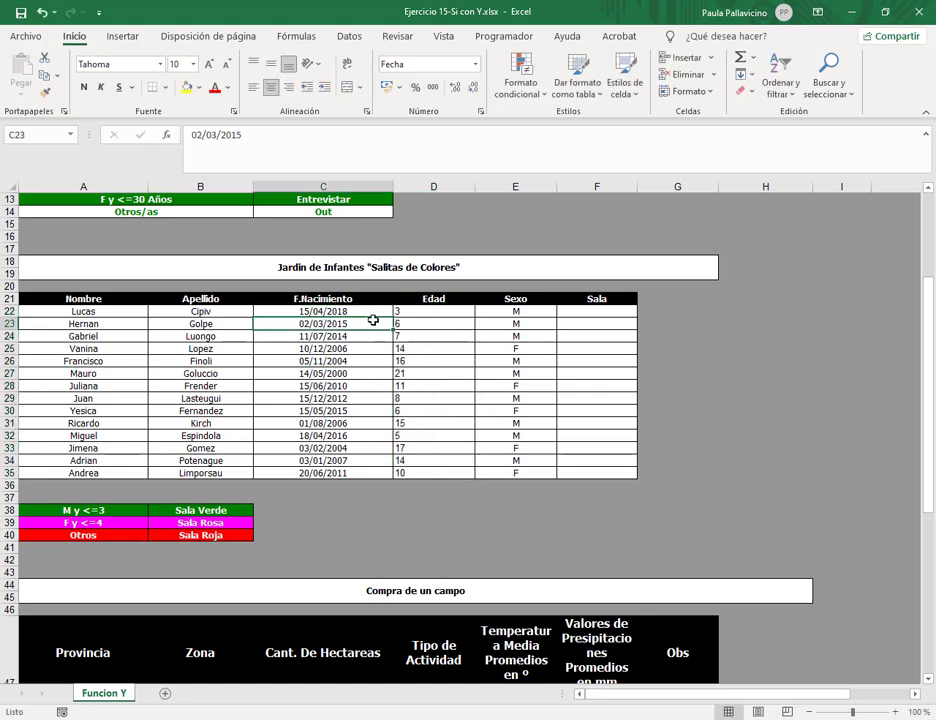
{"action": "type", "text": "02/03/201"}
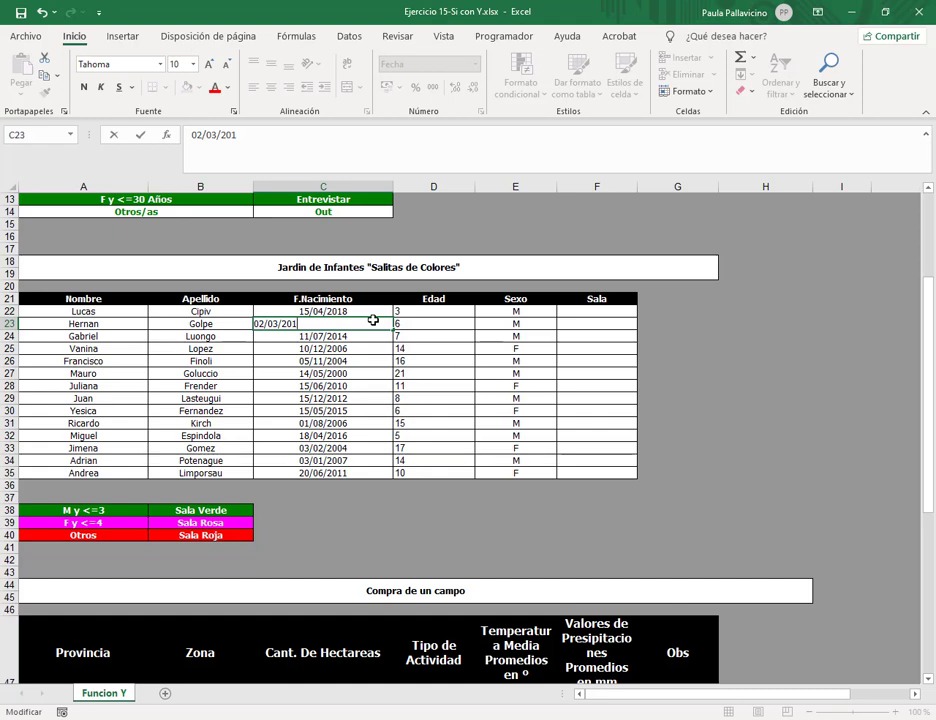
{"action": "type", "text": "9"}
{"action": "key", "text": "Return"}
{"action": "type", "text": "11/07/2017"}
{"action": "key", "text": "Return"}
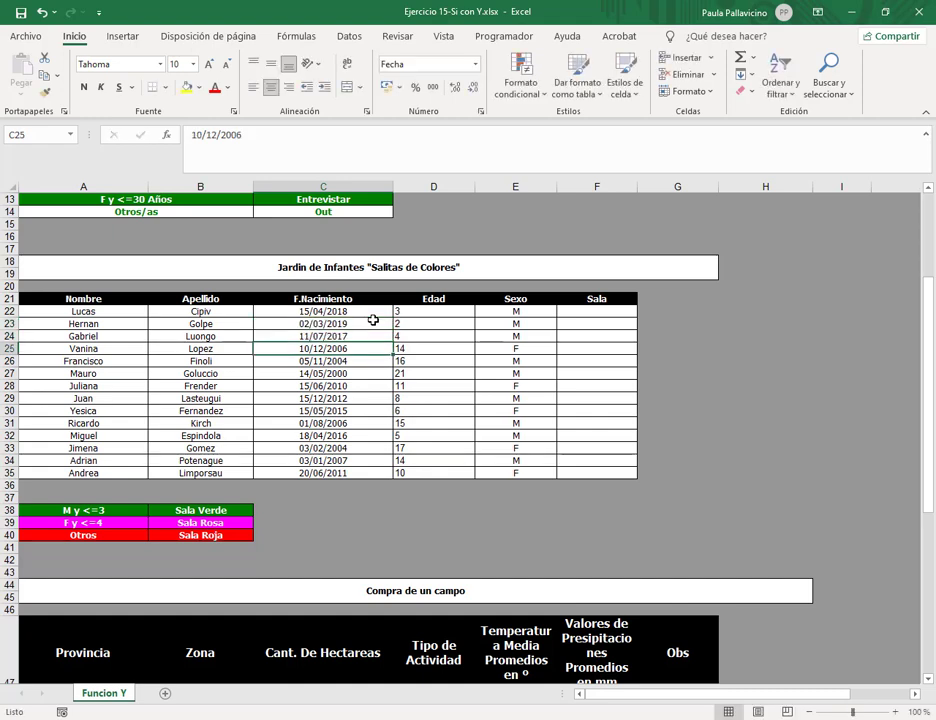
Step: Update the birth years in C25 through C28 to kindergarten-age years, keeping each day and month
{"action": "type", "text": "10/12/2016"}
{"action": "key", "text": "Return"}
{"action": "type", "text": "05/11/2015"}
{"action": "key", "text": "Return"}
{"action": "type", "text": "14/05/20"}
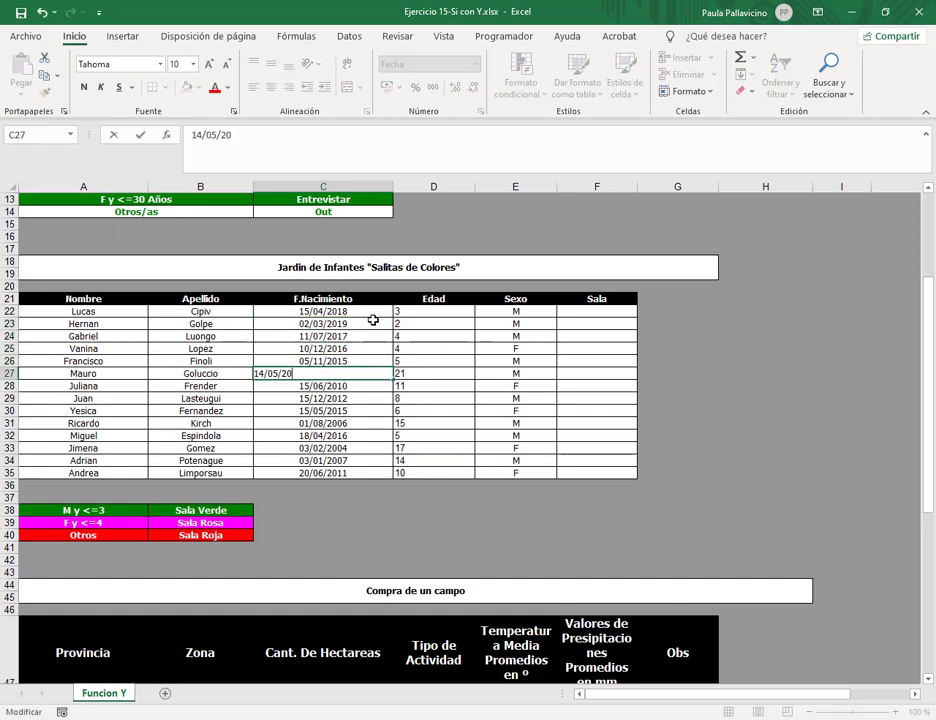
{"action": "type", "text": "19"}
{"action": "key", "text": "Return"}
{"action": "type", "text": "15/06/2018"}
{"action": "key", "text": "Return"}
Step: Change only the year of the birth dates in C29, C30 and C31 to more recent, kindergarten-age years
{"action": "type", "text": "15/12/201"}
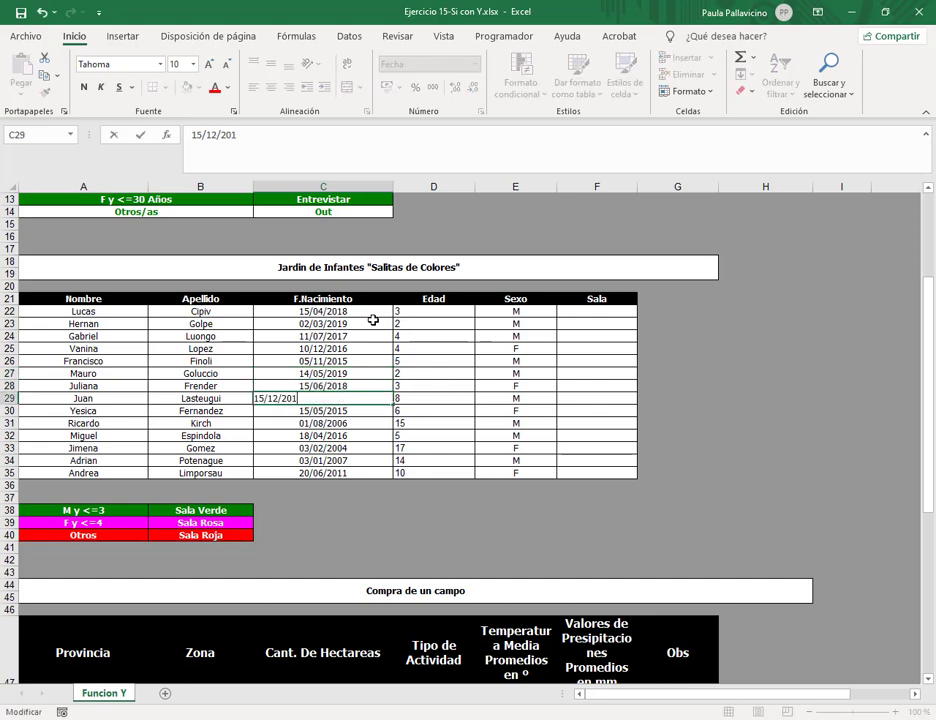
{"action": "type", "text": "9"}
{"action": "key", "text": "Return"}
{"action": "type", "text": "15/05/2018"}
{"action": "key", "text": "Return"}
{"action": "type", "text": "01/08/20"}
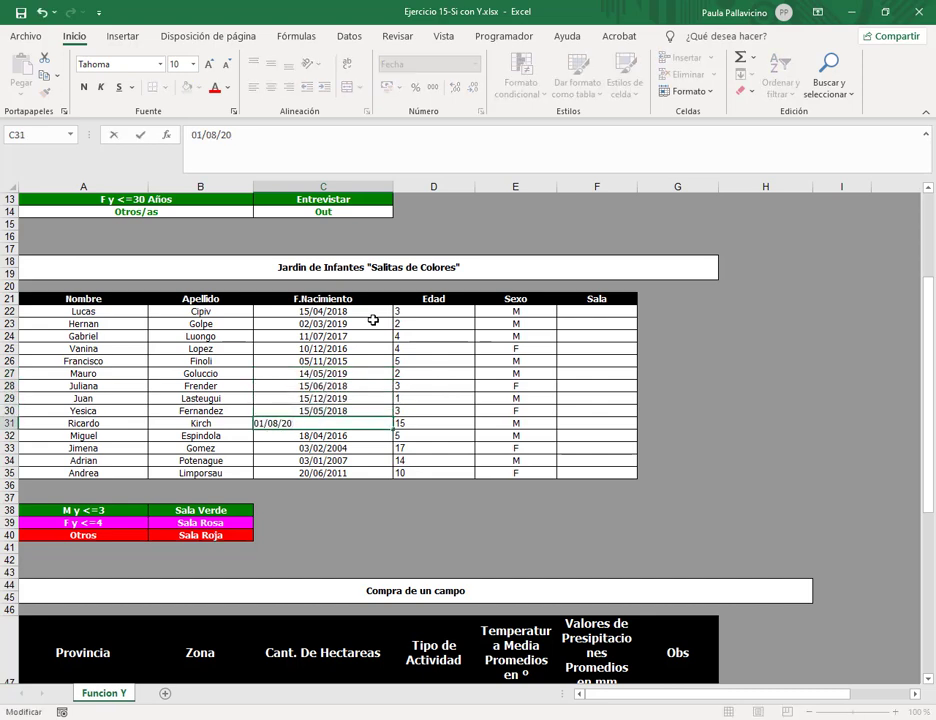
{"action": "type", "text": "15"}
{"action": "key", "text": "Return"}
Step: Replace the birth years in the last four F.Nacimiento cells, C32 through C35, with more recent ones for kindergarten children
{"action": "type", "text": "18/04/2019"}
{"action": "key", "text": "Return"}
{"action": "type", "text": "03/02/2018"}
{"action": "key", "text": "Return"}
{"action": "type", "text": "03/01/2007"}
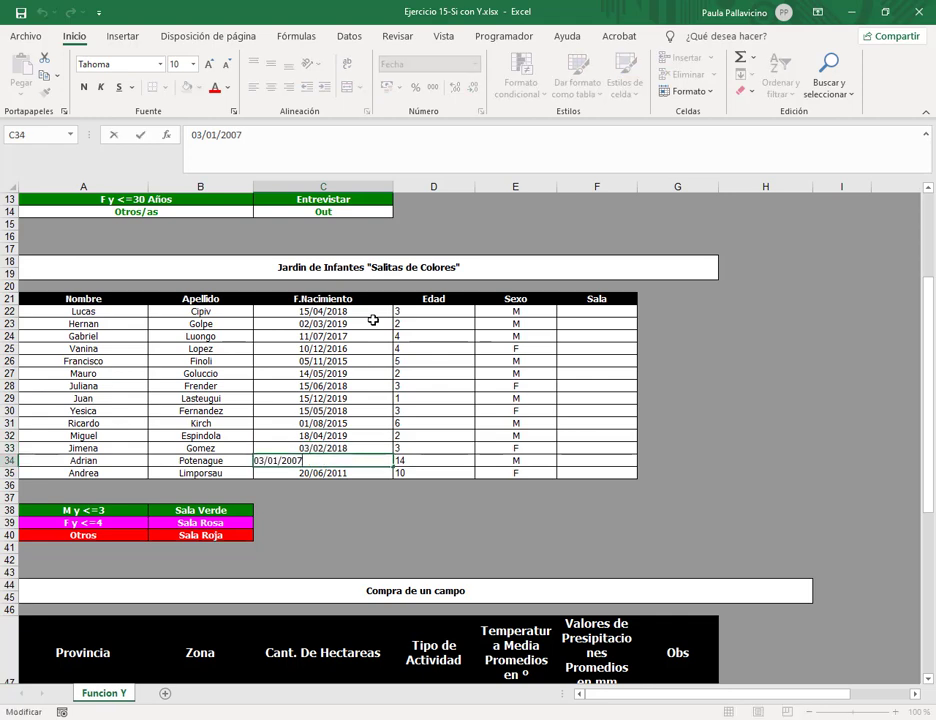
{"action": "key", "text": "BackSpace"}
{"action": "key", "text": "BackSpace"}
{"action": "type", "text": "17"}
{"action": "key", "text": "Return"}
{"action": "key", "text": "F2"}
{"action": "key", "text": "BackSpace"}
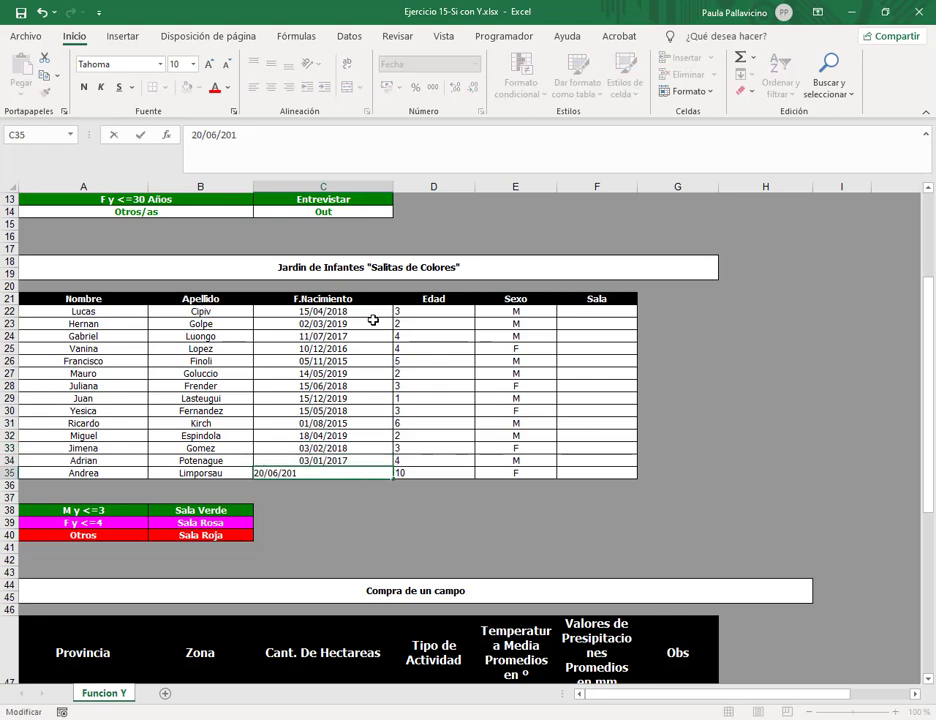
{"action": "type", "text": "8"}
{"action": "key", "text": "Return"}
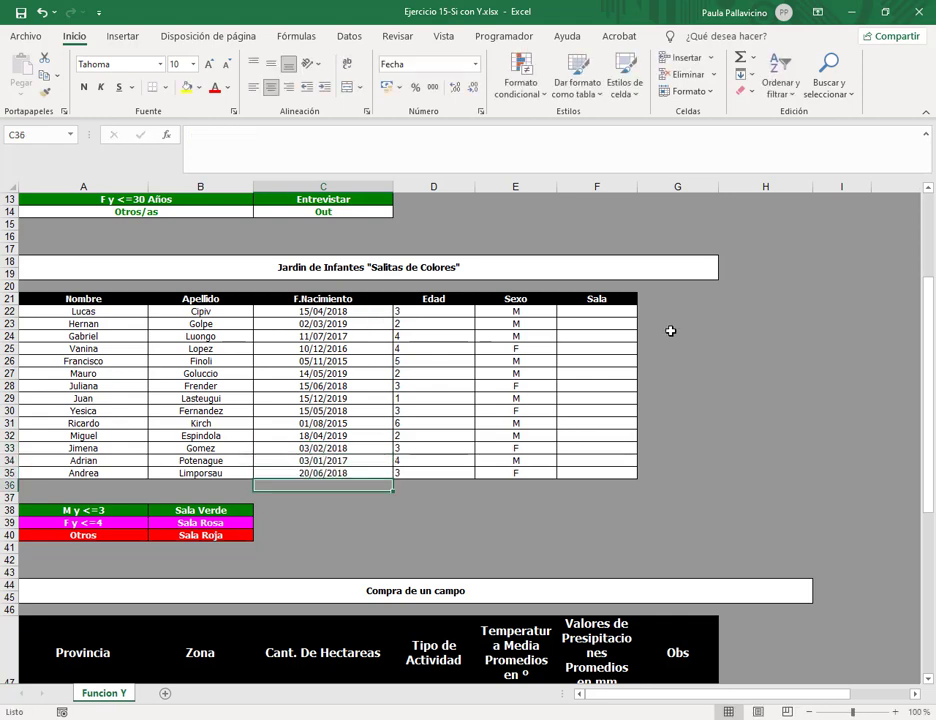
Step: Begin the Sala formula in F22 with =SI(Y(E22="M";D22<=3 to test for boys aged 3 or under
{"action": "left_click", "coordinate": [616, 317]}
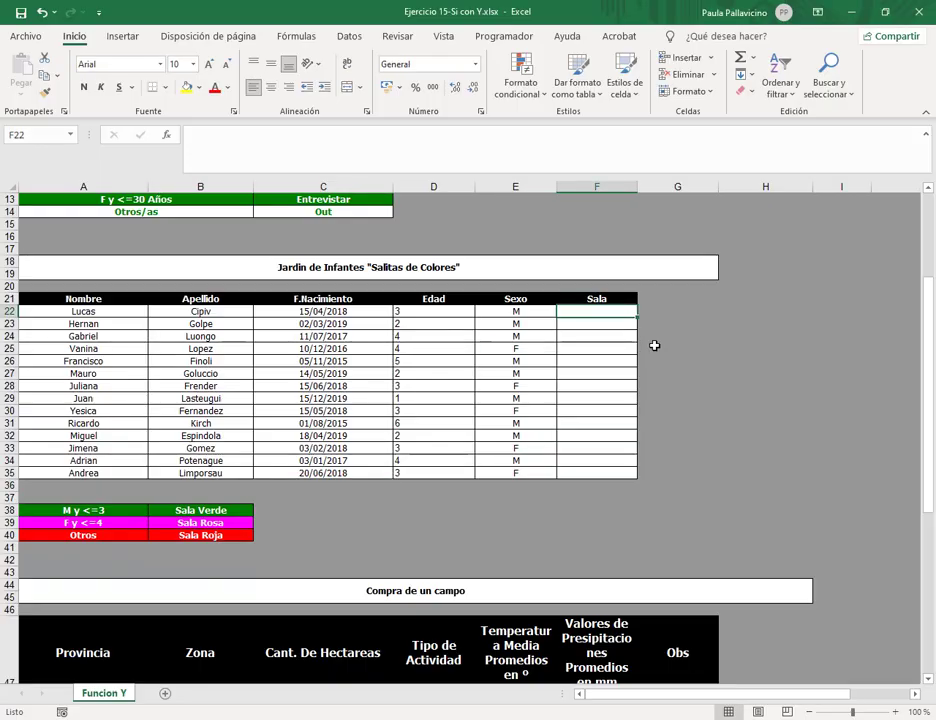
{"action": "type", "text": "=si("}
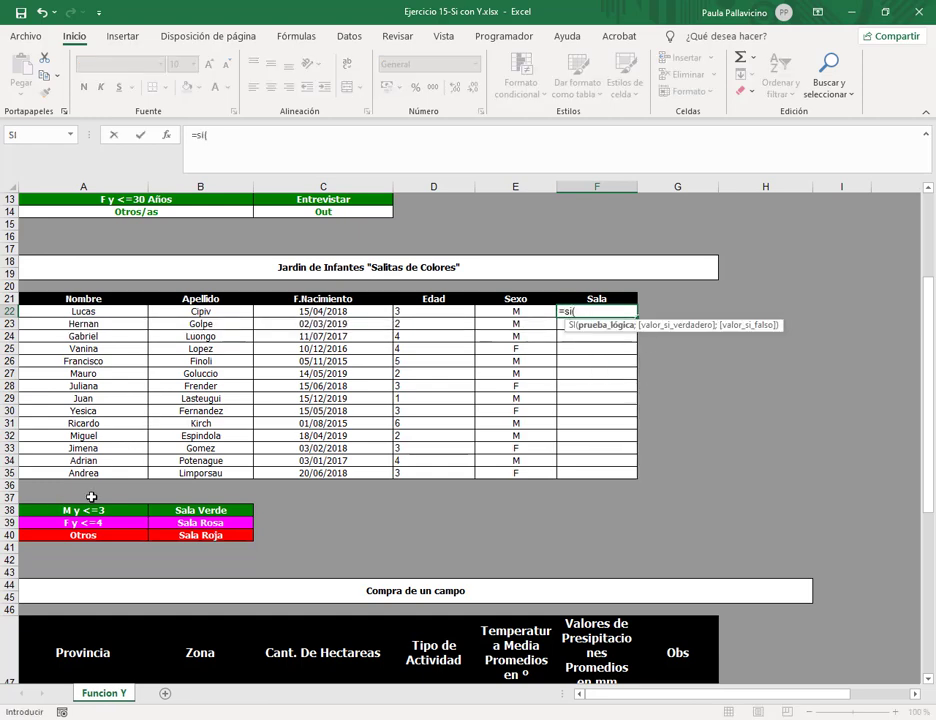
{"action": "type", "text": "y"}
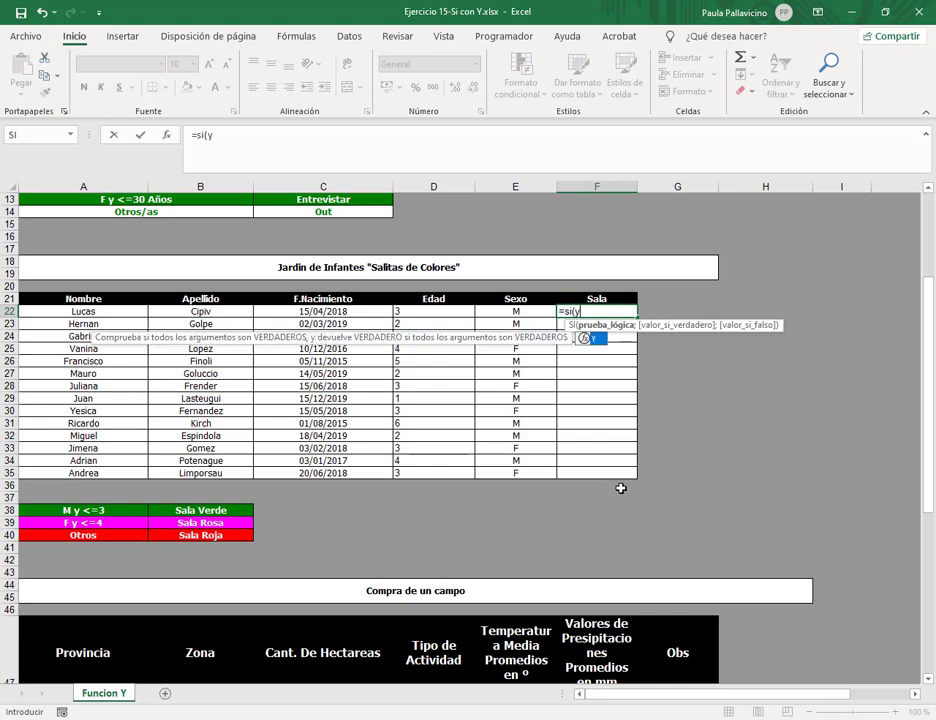
{"action": "type", "text": "("}
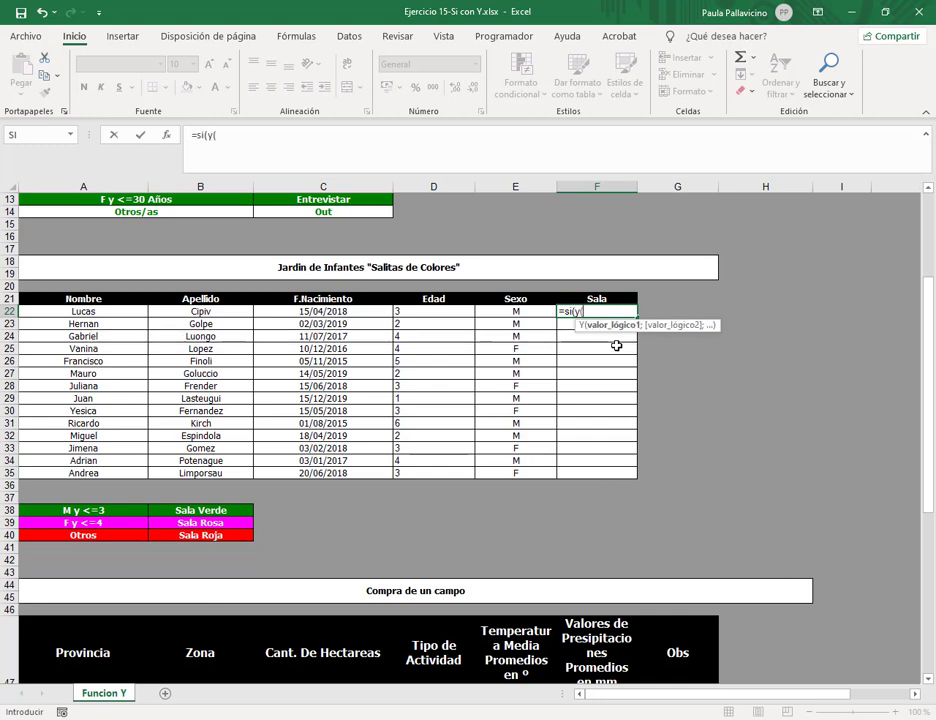
{"action": "left_click", "coordinate": [520, 311]}
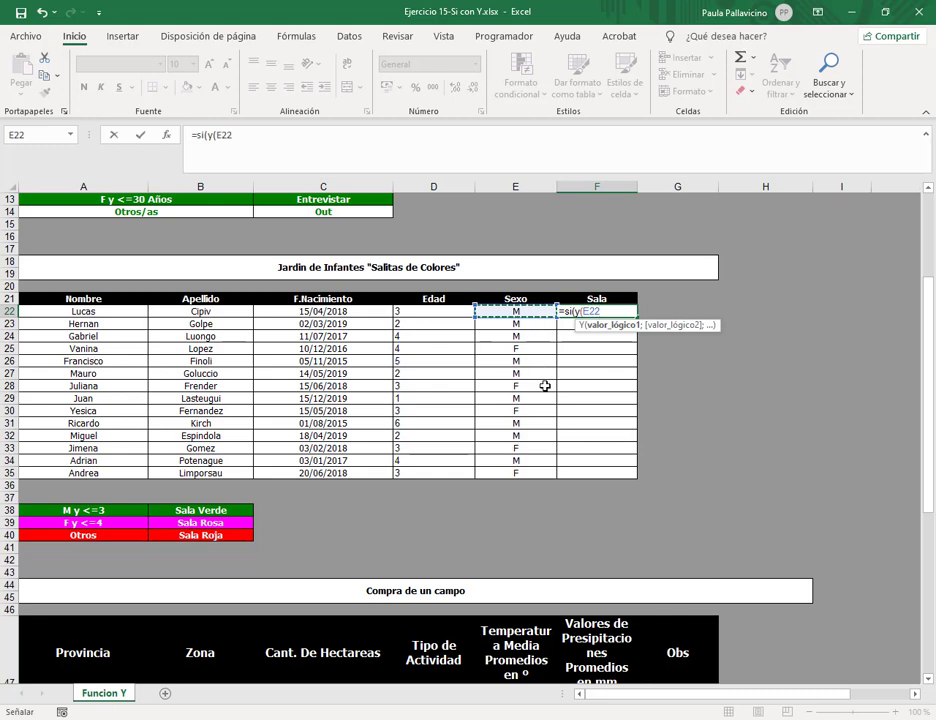
{"action": "type", "text": "=\"M"}
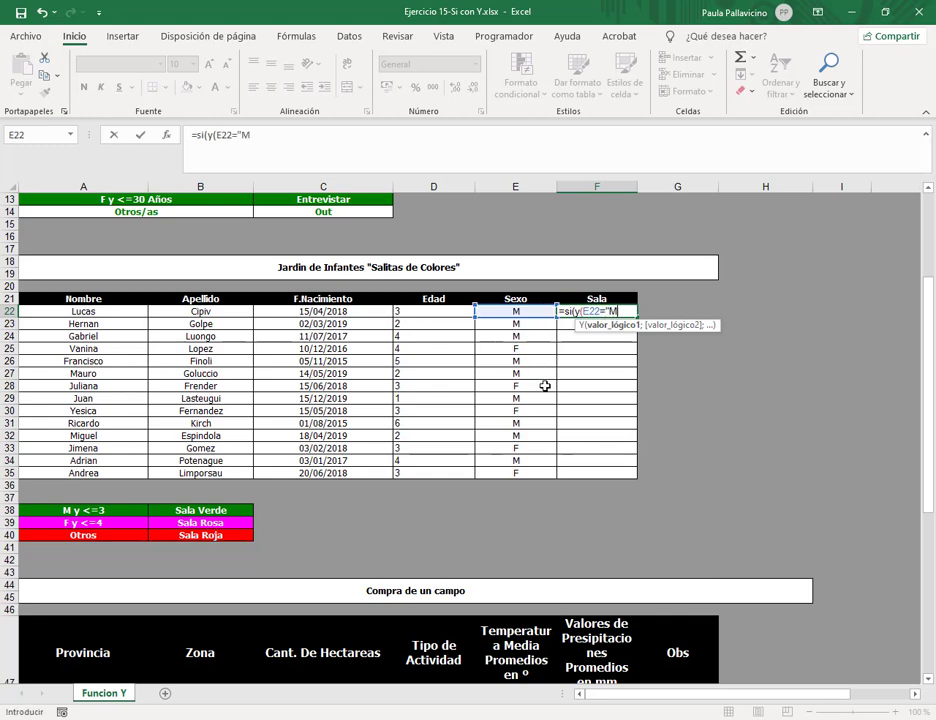
{"action": "type", "text": "\";"}
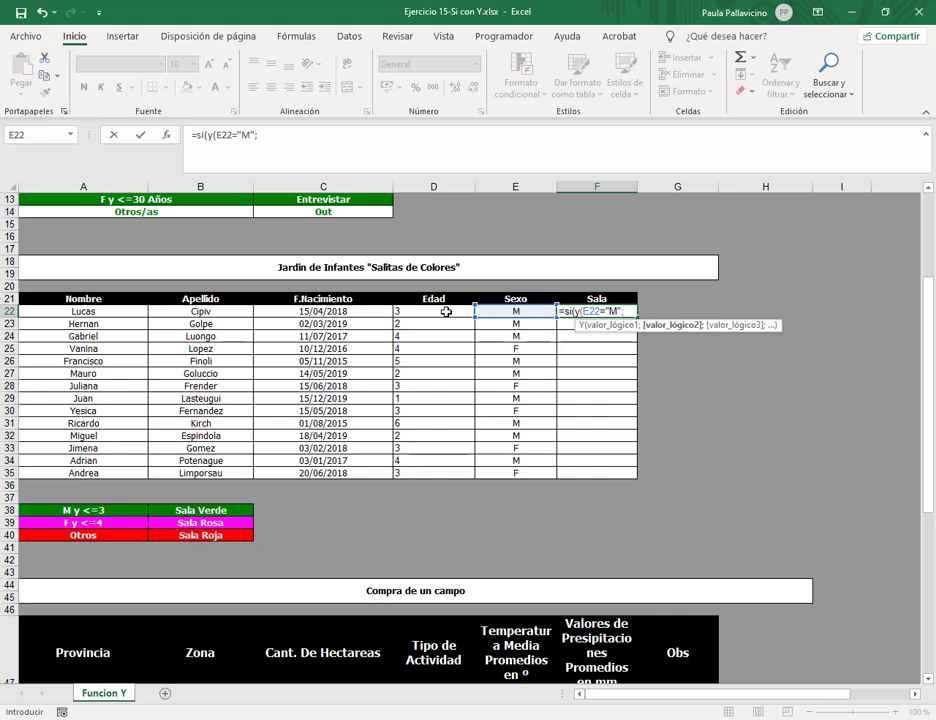
{"action": "left_click", "coordinate": [446, 312]}
{"action": "type", "text": "<=3"}
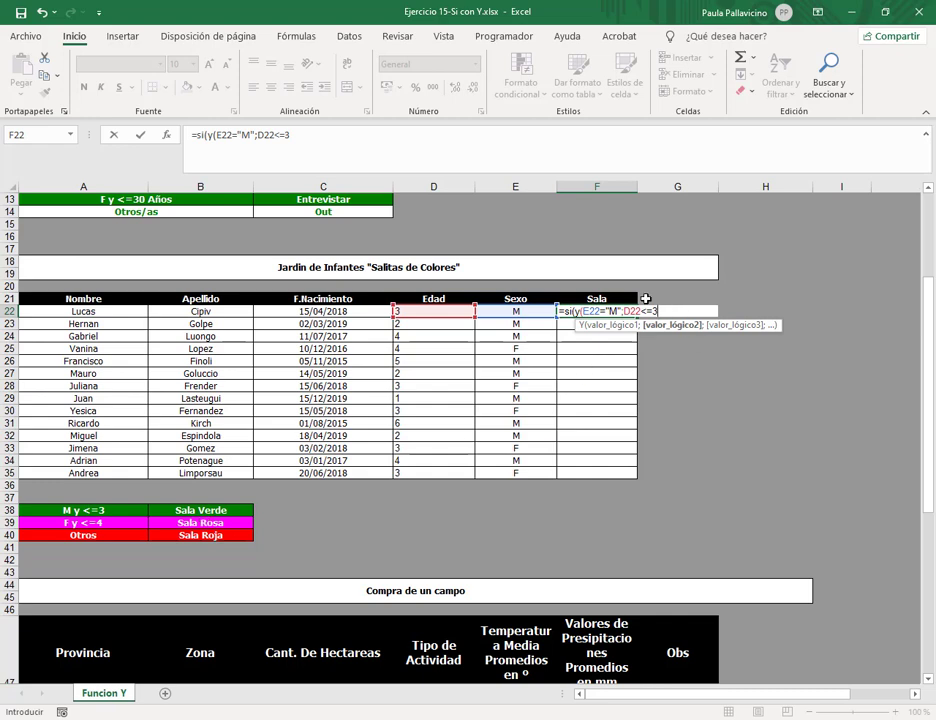
Step: Close the first Y condition in F22 and set its true value to the absolute reference $B$38 (Sala Verde)
{"action": "left_click", "coordinate": [303, 132]}
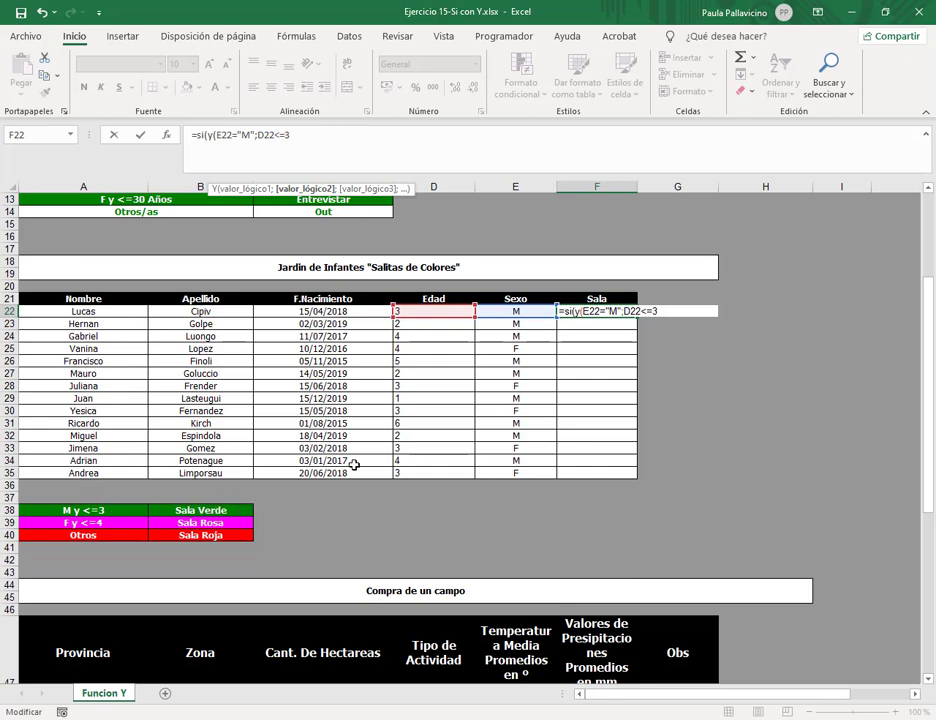
{"action": "type", "text": ")"}
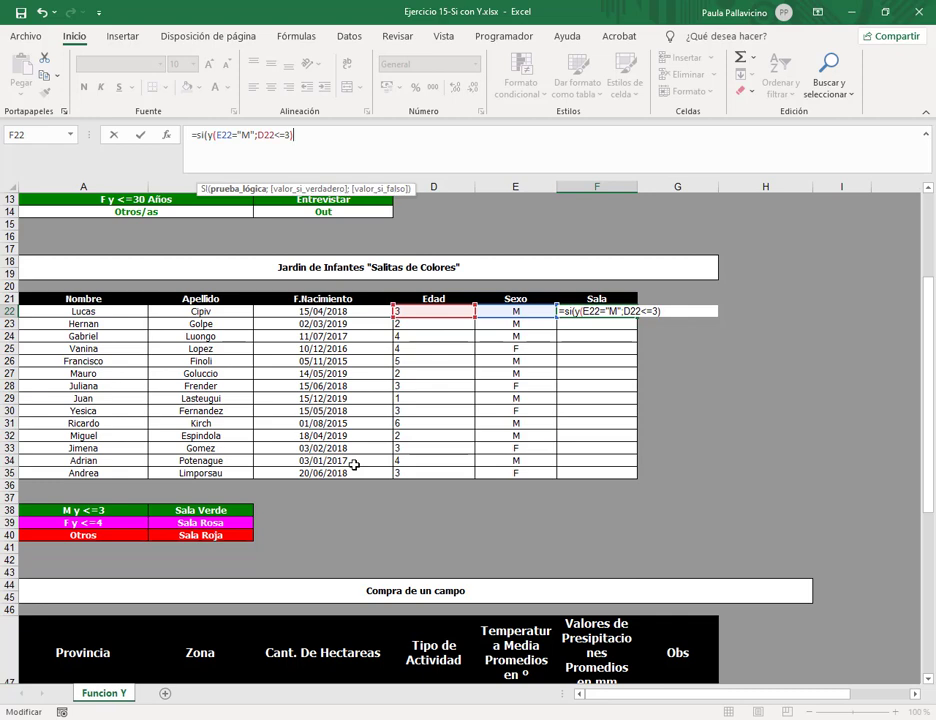
{"action": "type", "text": ";"}
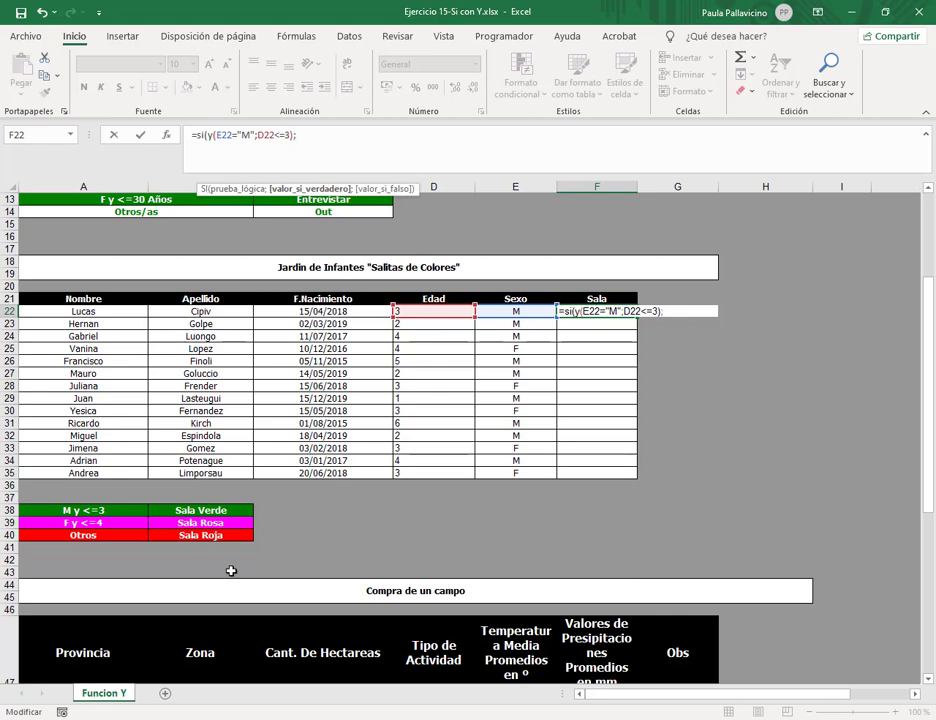
{"action": "left_click", "coordinate": [240, 510]}
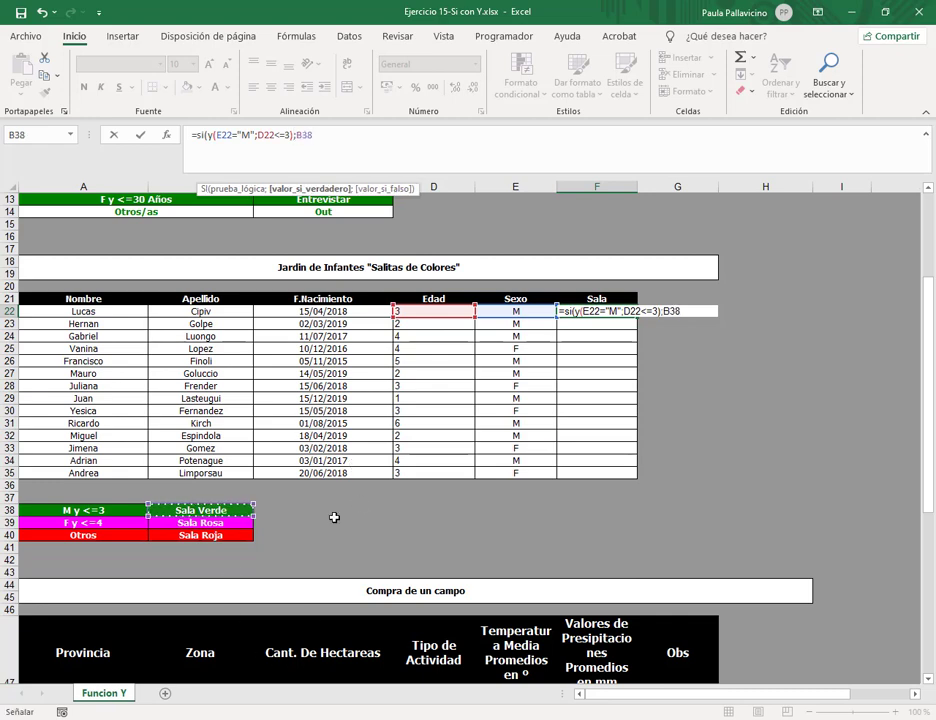
{"action": "key", "text": "F4"}
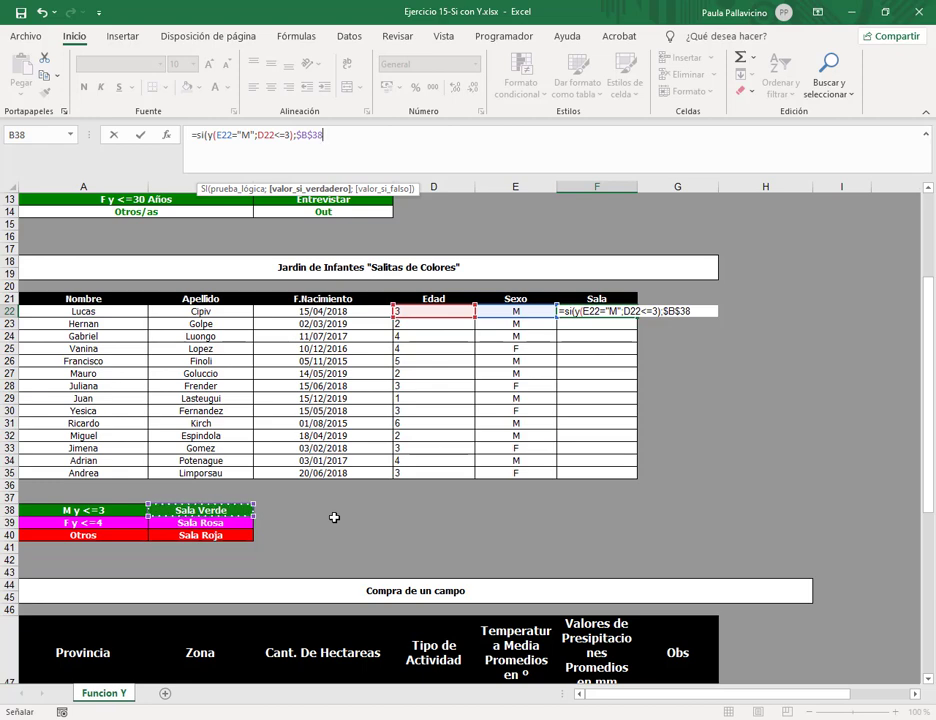
Step: Add a nested SI(Y(E22="F";D22<=4) as the false value in F22 to test for girls aged 4 or under
{"action": "type", "text": ";si("}
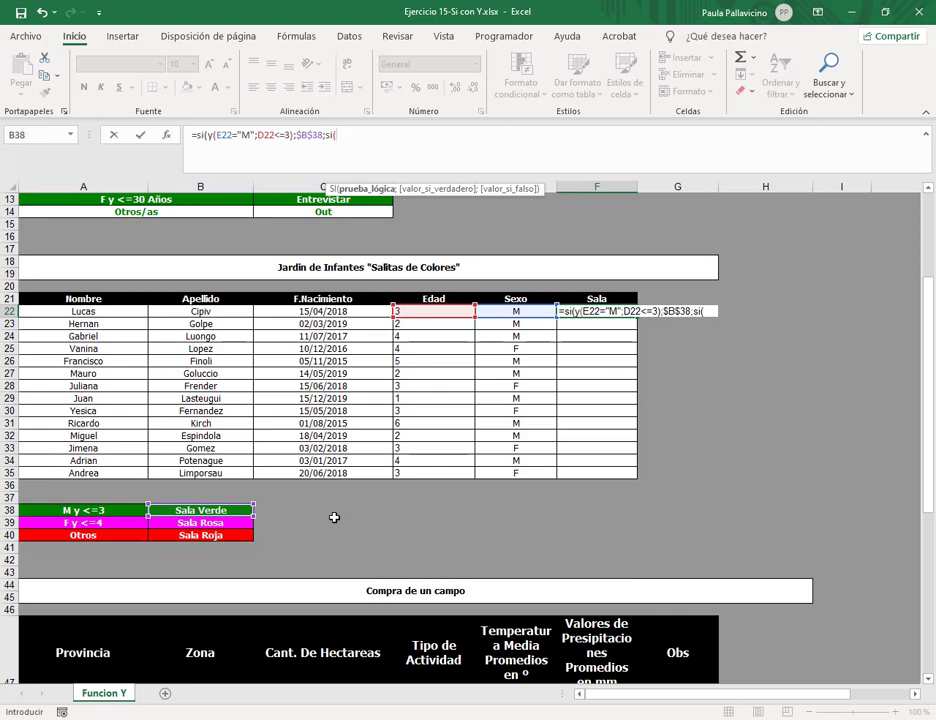
{"action": "type", "text": "y("}
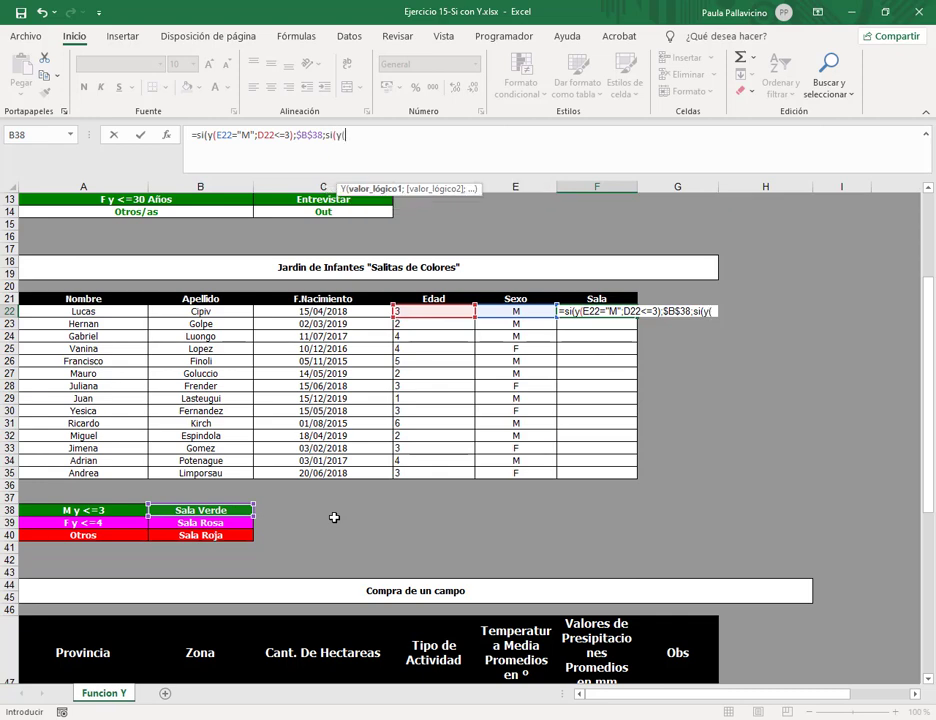
{"action": "left_click", "coordinate": [531, 311]}
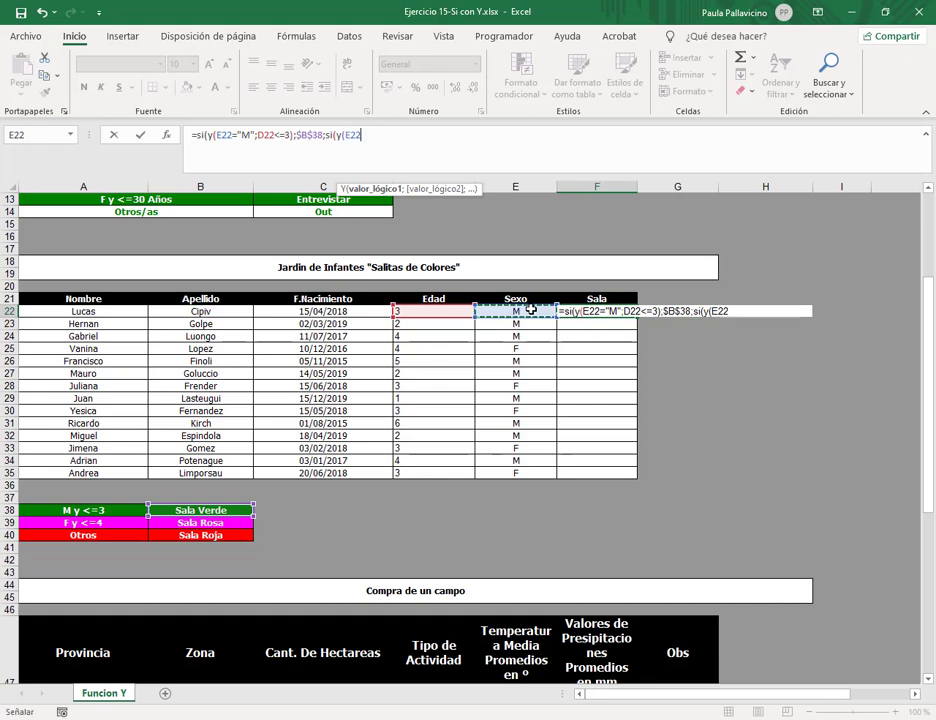
{"action": "type", "text": "="}
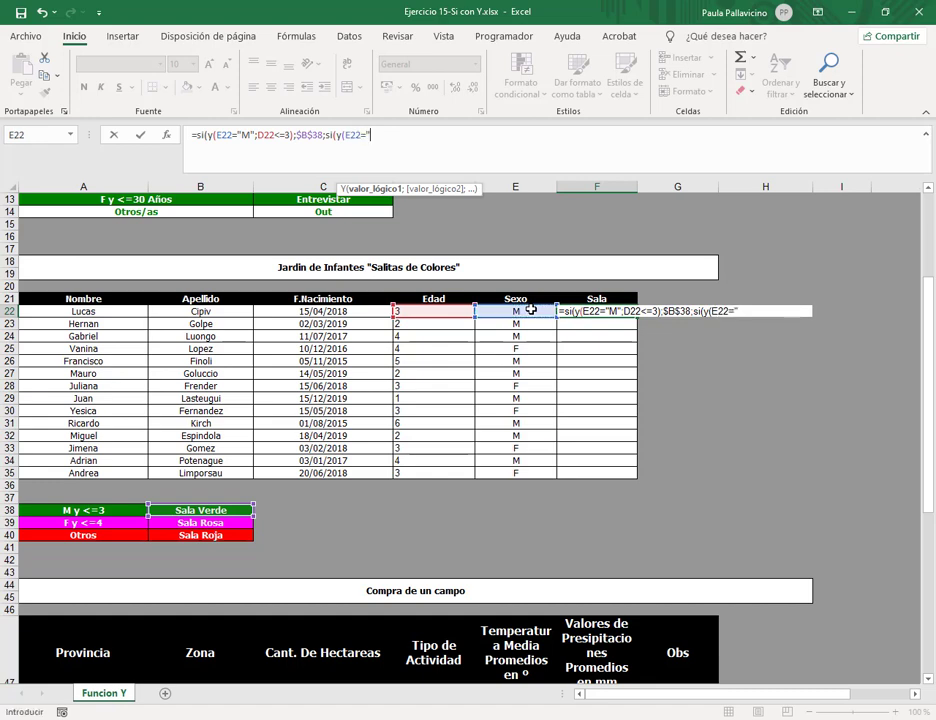
{"action": "type", "text": "\"F\";"}
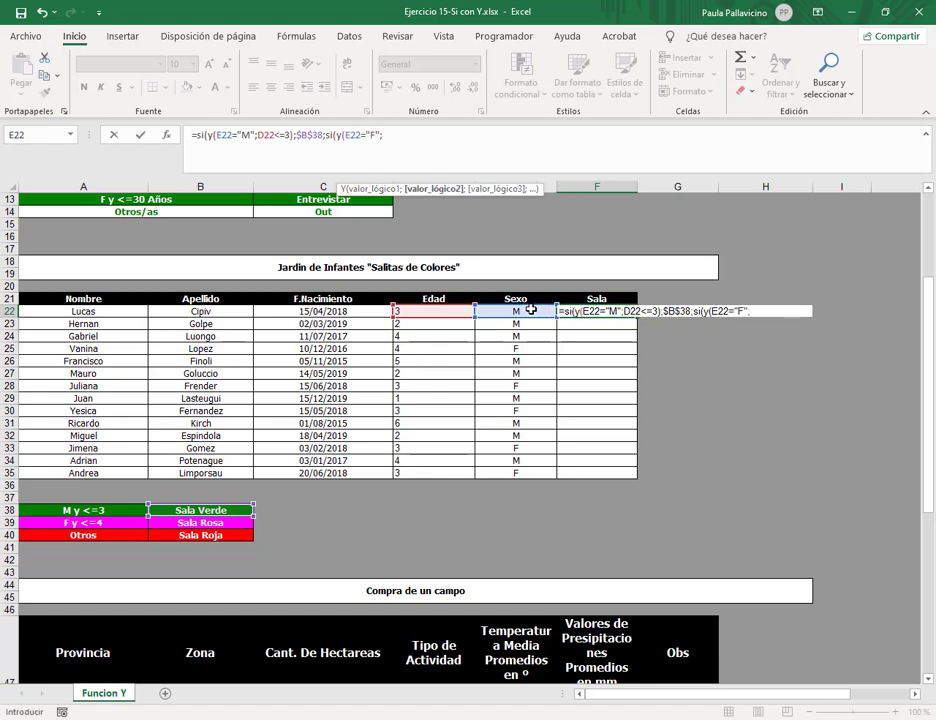
{"action": "left_click", "coordinate": [462, 313]}
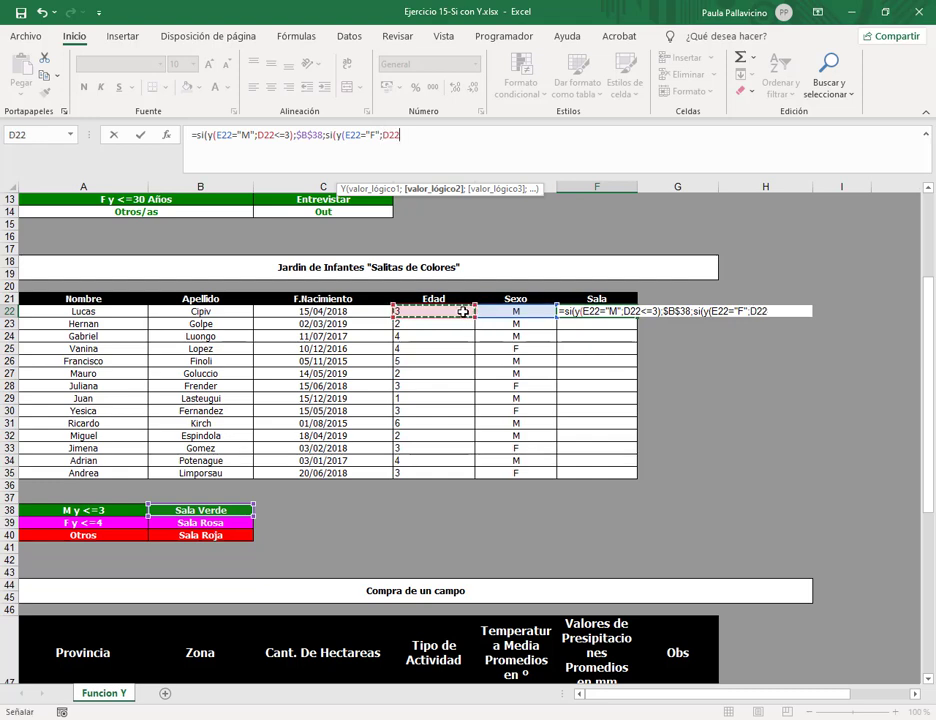
{"action": "type", "text": "<=4"}
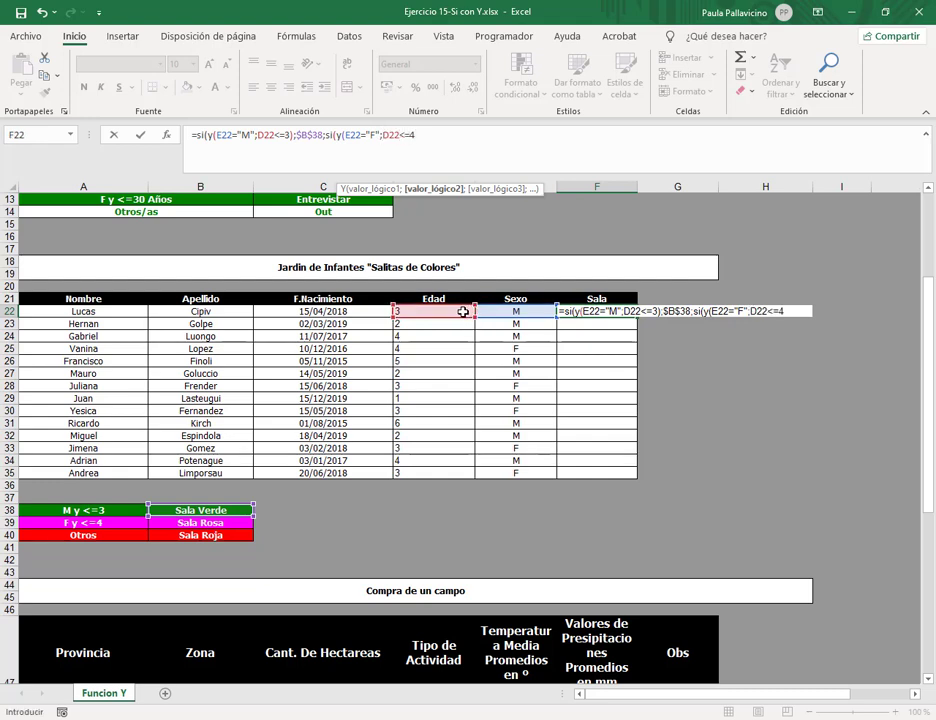
{"action": "type", "text": ");"}
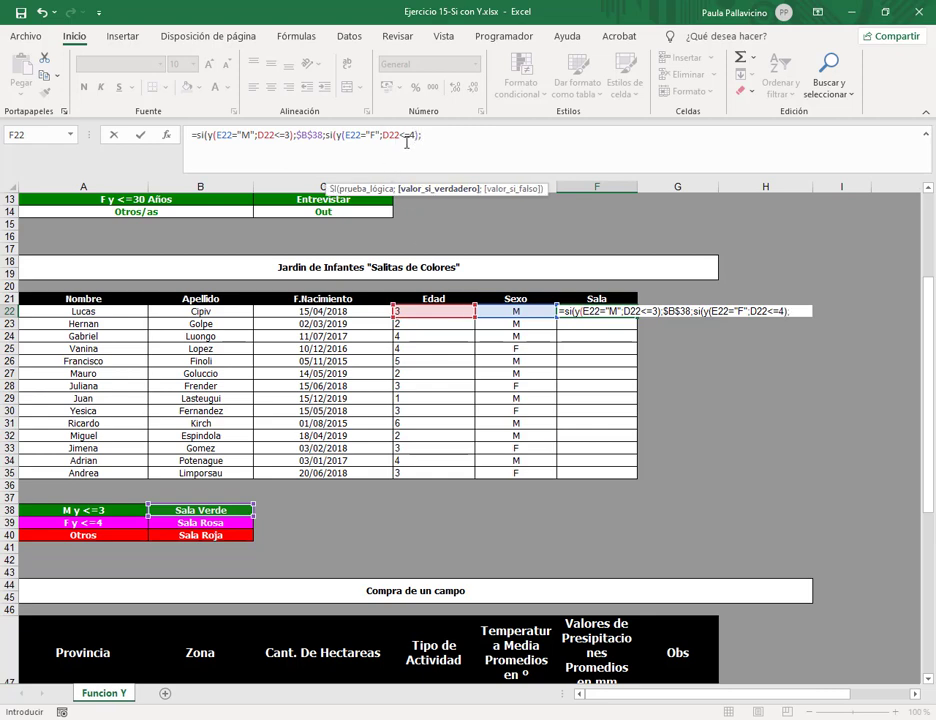
Step: Set the nested SI's true value to $B$39 (Sala Rosa) and its false value to $B$40 (Sala Roja) in F22
{"action": "left_click", "coordinate": [240, 523]}
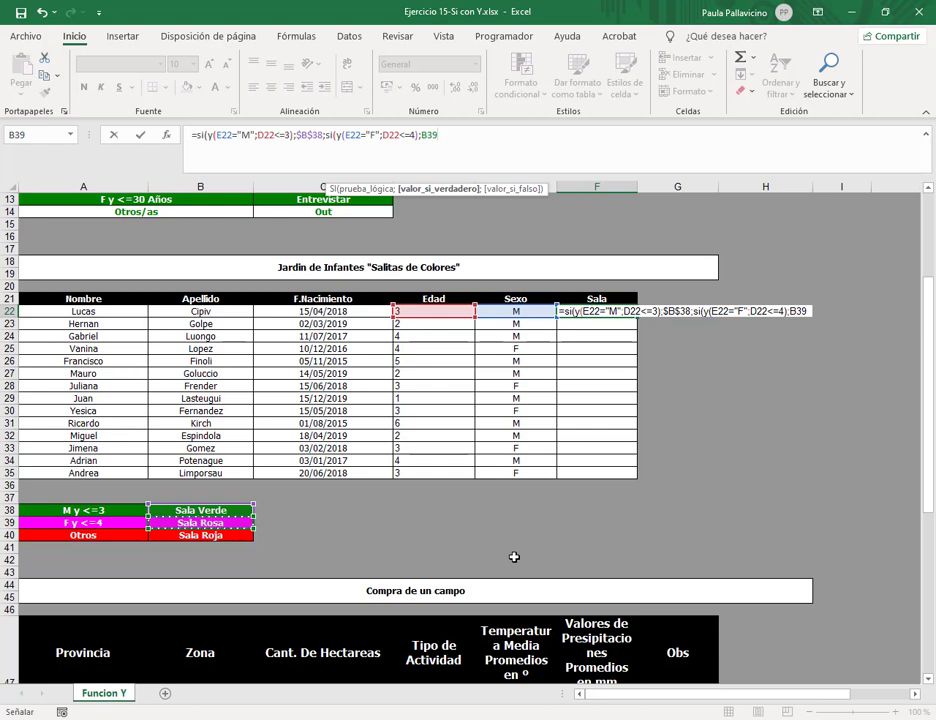
{"action": "key", "text": "F4"}
{"action": "type", "text": ";"}
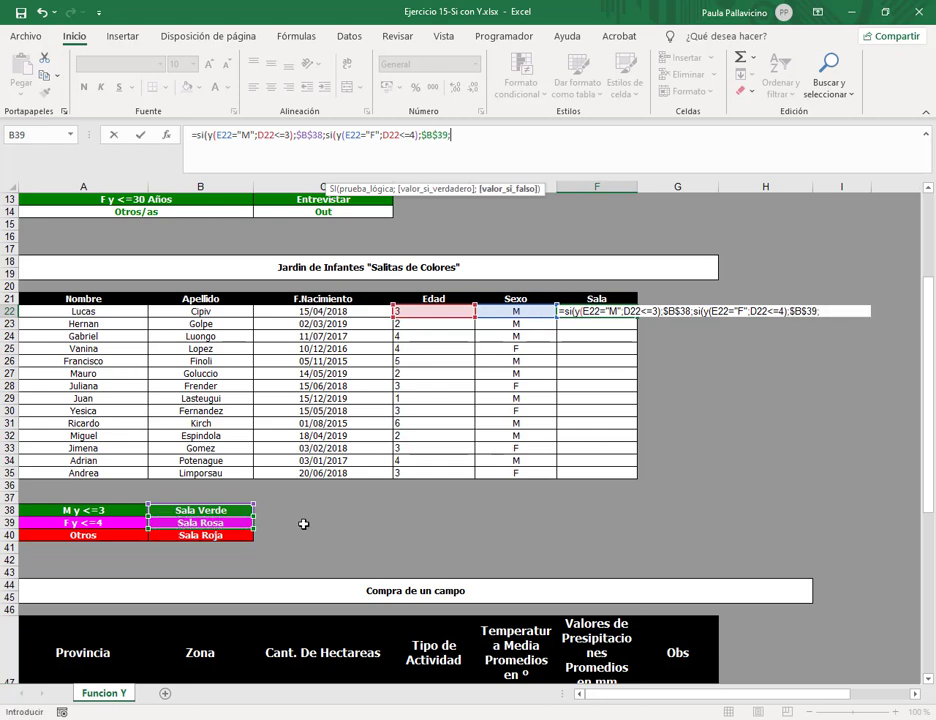
{"action": "left_click", "coordinate": [240, 536]}
{"action": "key", "text": "F4"}
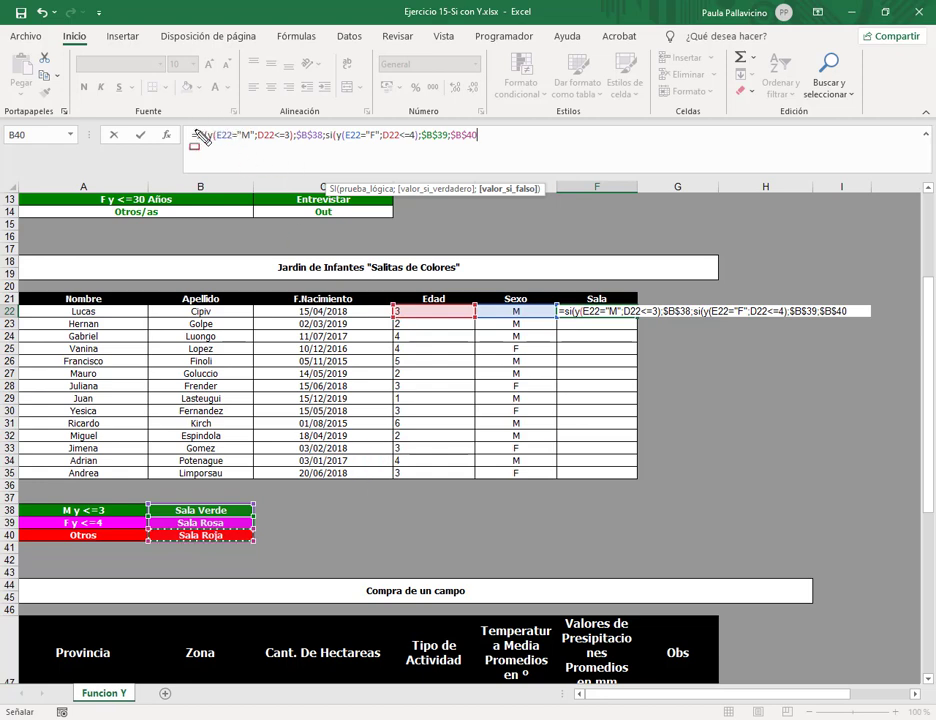
{"action": "mouse_move", "coordinate": [186, 126]}
{"action": "left_mouse_down"}
{"action": "mouse_move", "coordinate": [506, 155]}
{"action": "mouse_move", "coordinate": [527, 148]}
{"action": "left_mouse_up"}
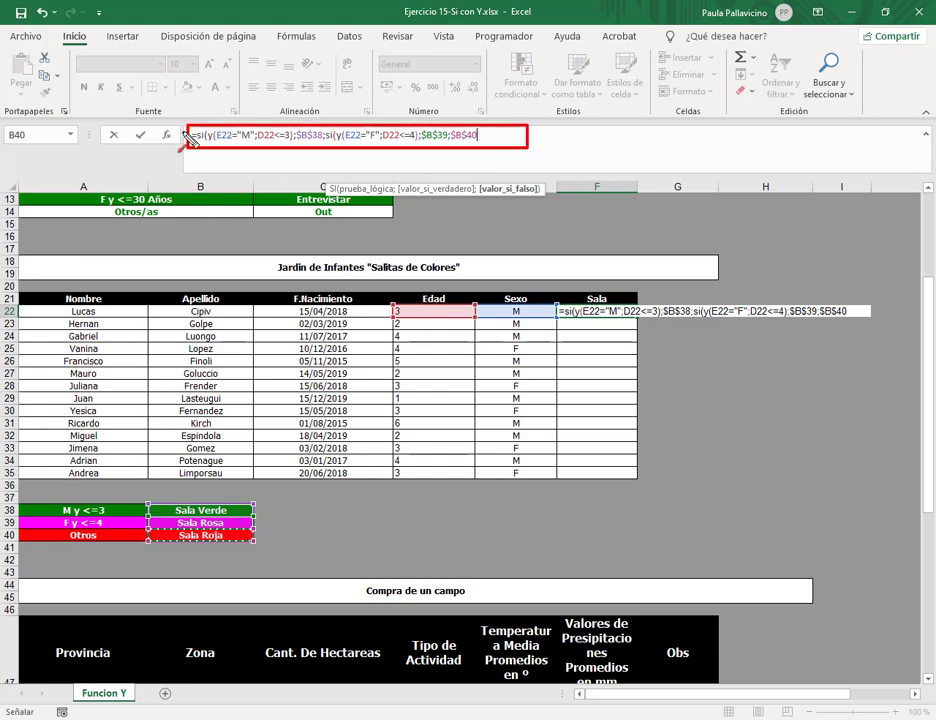
{"action": "left_click_drag", "start_coordinate": [221, 96], "coordinate": [219, 124]}
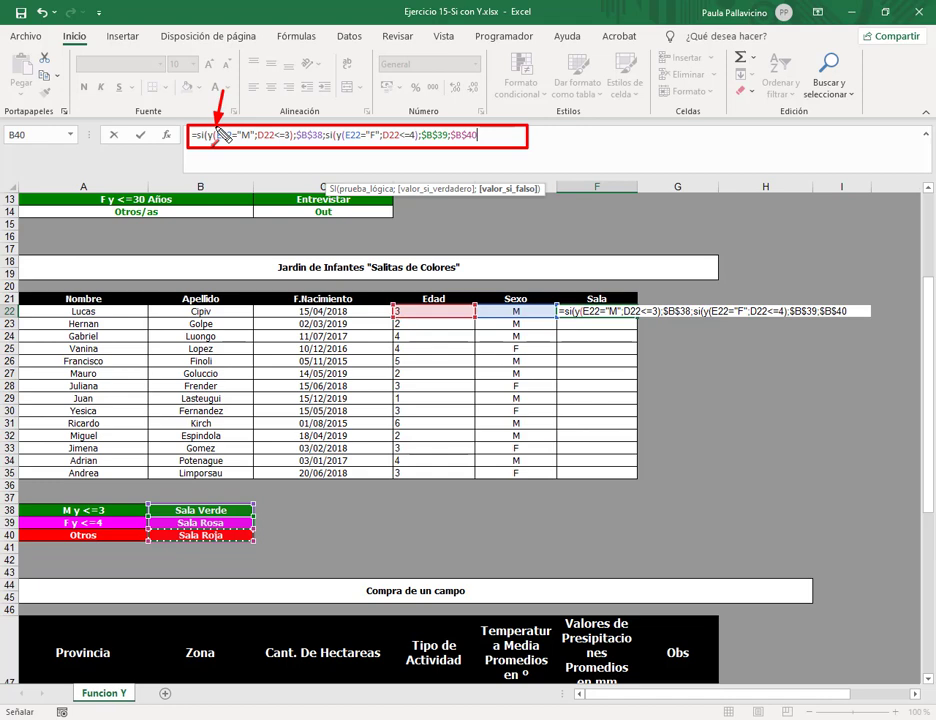
{"action": "left_click_drag", "start_coordinate": [283, 102], "coordinate": [289, 125]}
{"action": "left_click_drag", "start_coordinate": [351, 104], "coordinate": [346, 126]}
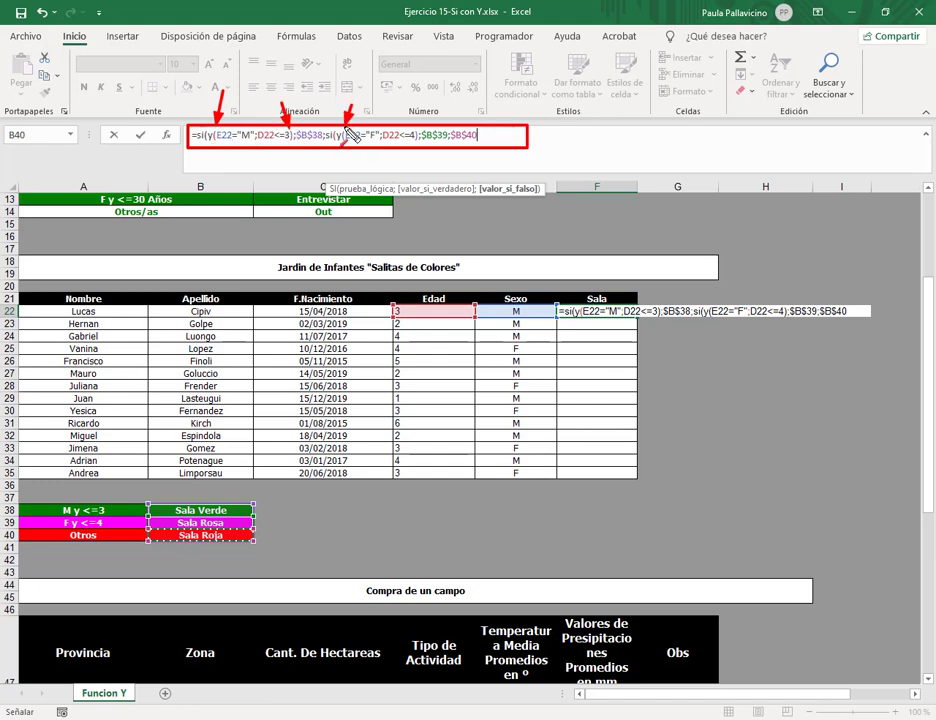
{"action": "left_click_drag", "start_coordinate": [403, 106], "coordinate": [410, 127]}
{"action": "left_click_drag", "start_coordinate": [203, 198], "coordinate": [203, 140]}
{"action": "left_click_drag", "start_coordinate": [299, 194], "coordinate": [325, 143]}
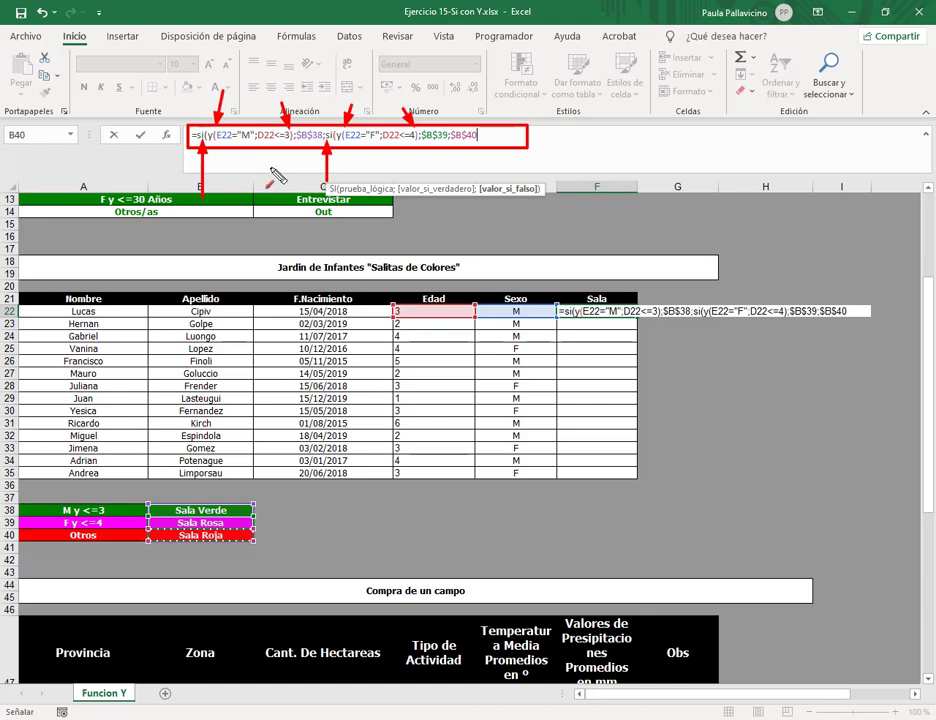
{"action": "key", "text": "Escape"}
{"action": "type", "text": "a"}
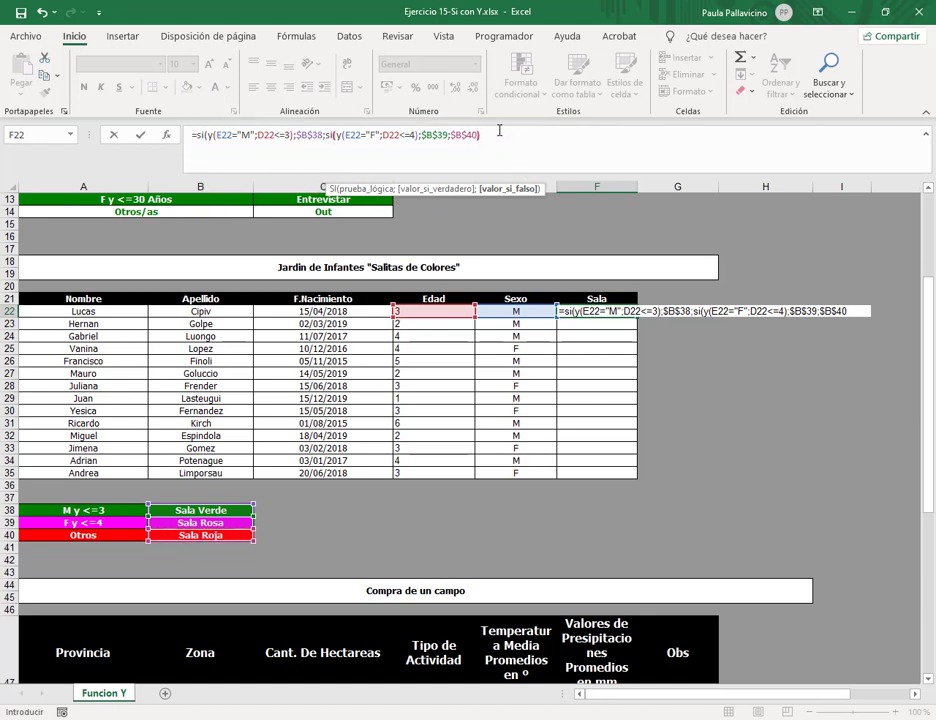
Step: Close both SI functions in F22, enter the formula and fill it down the Sala column to F35
{"action": "type", "text": ")"}
{"action": "key", "text": "Return"}
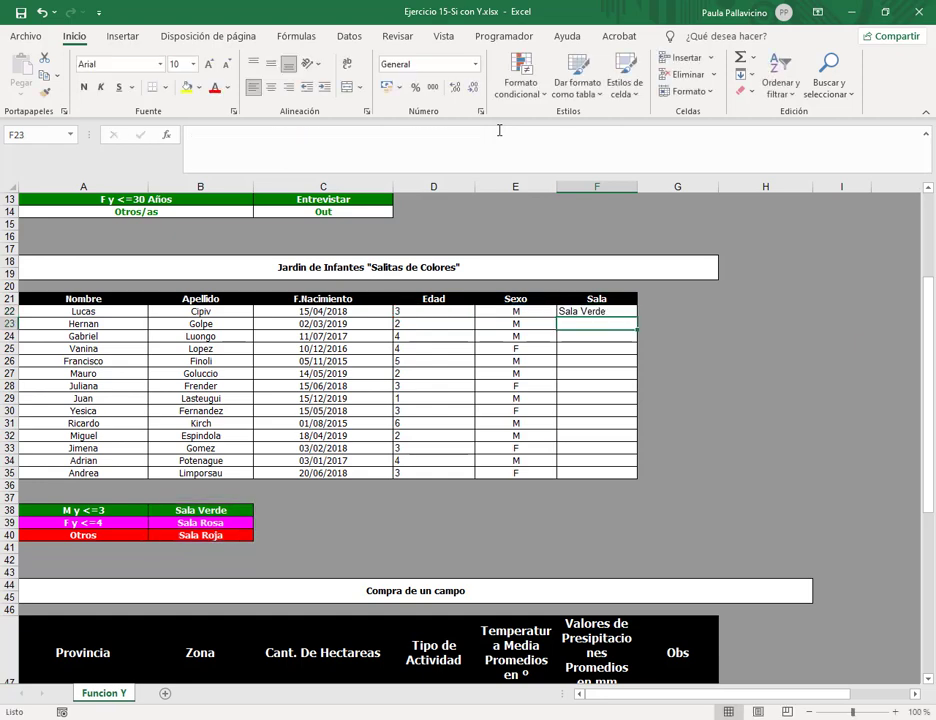
{"action": "left_click", "coordinate": [632, 311]}
{"action": "left_click_drag", "start_coordinate": [637, 321], "coordinate": [622, 473]}
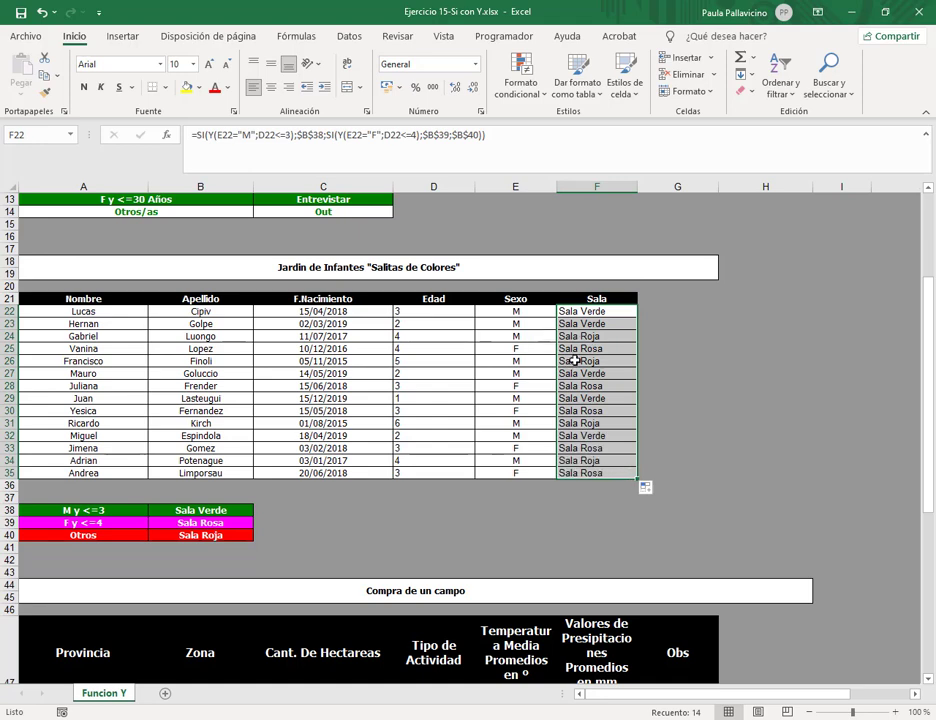
Step: Check the Sala results against each child's sex and age, tracing both conditions and the false value of the F24 formula
{"action": "left_click", "coordinate": [542, 311]}
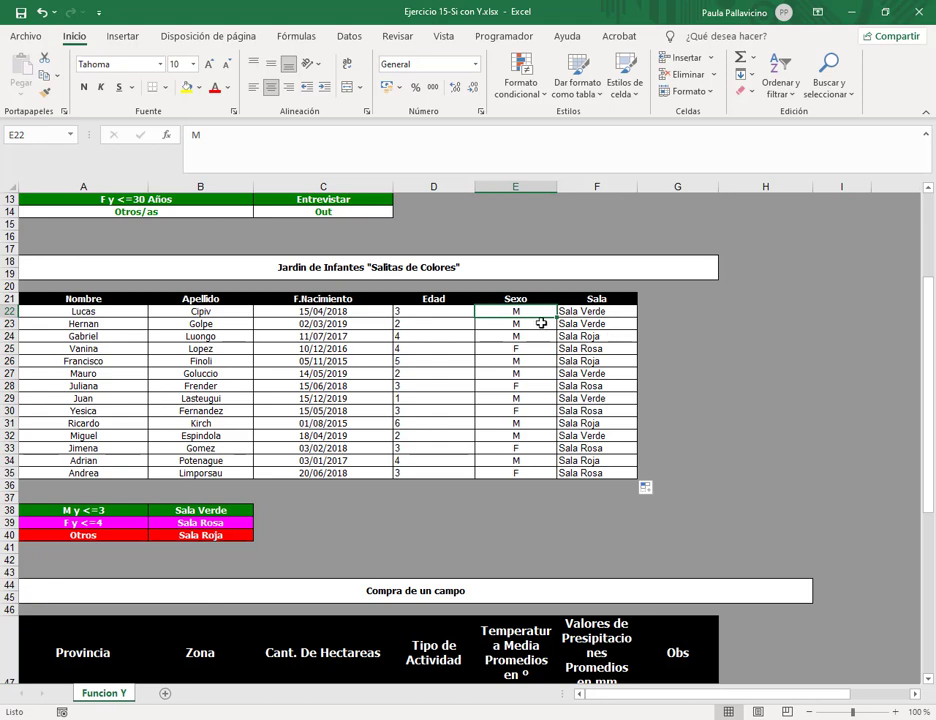
{"action": "left_click", "coordinate": [597, 338]}
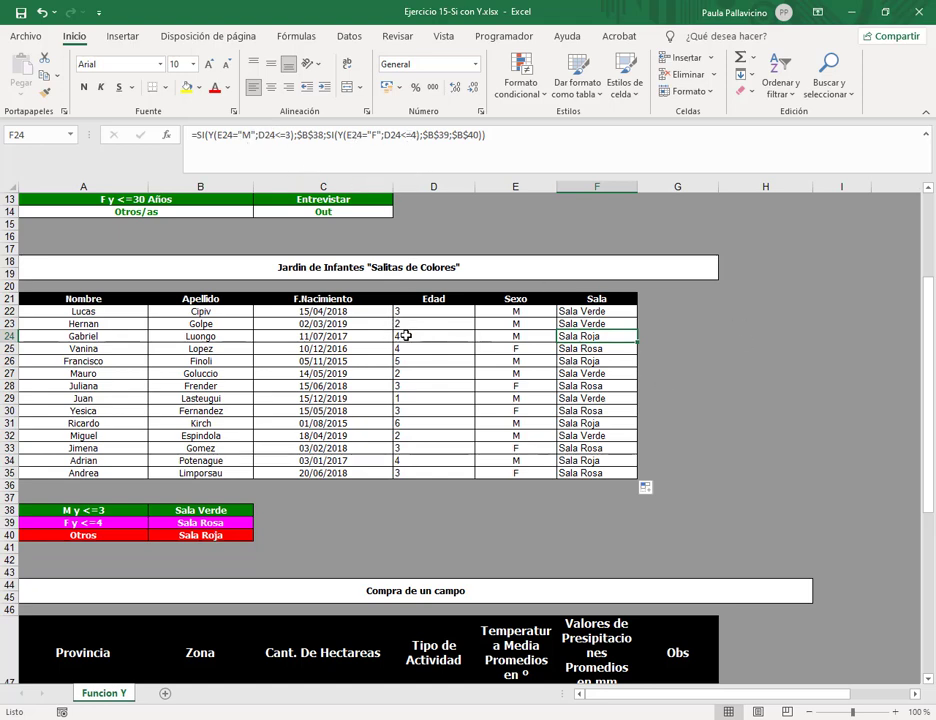
{"action": "left_click", "coordinate": [285, 137]}
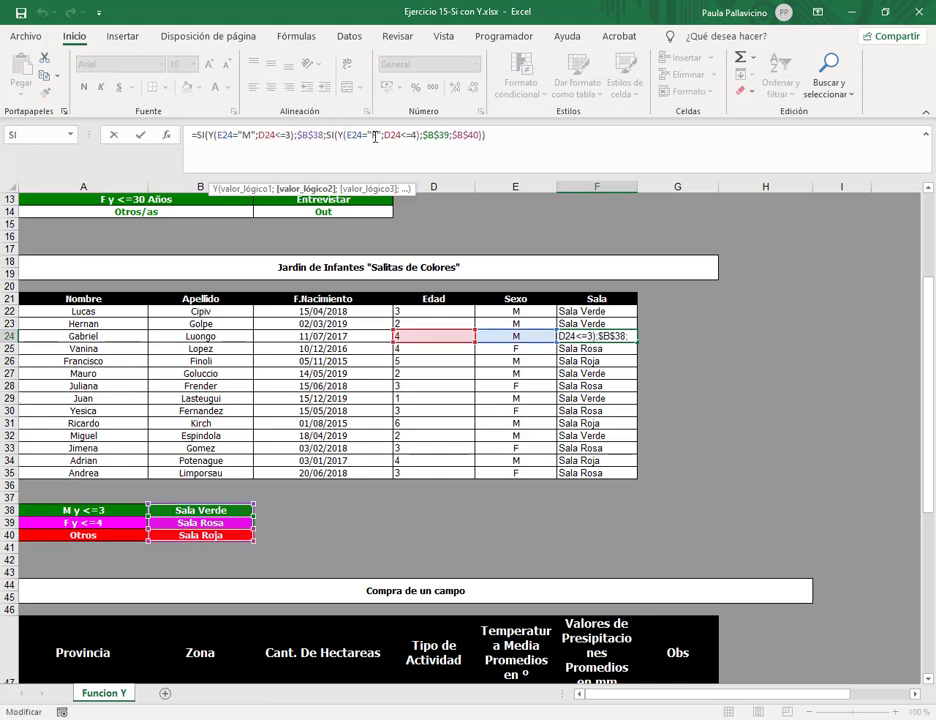
{"action": "left_click", "coordinate": [369, 134]}
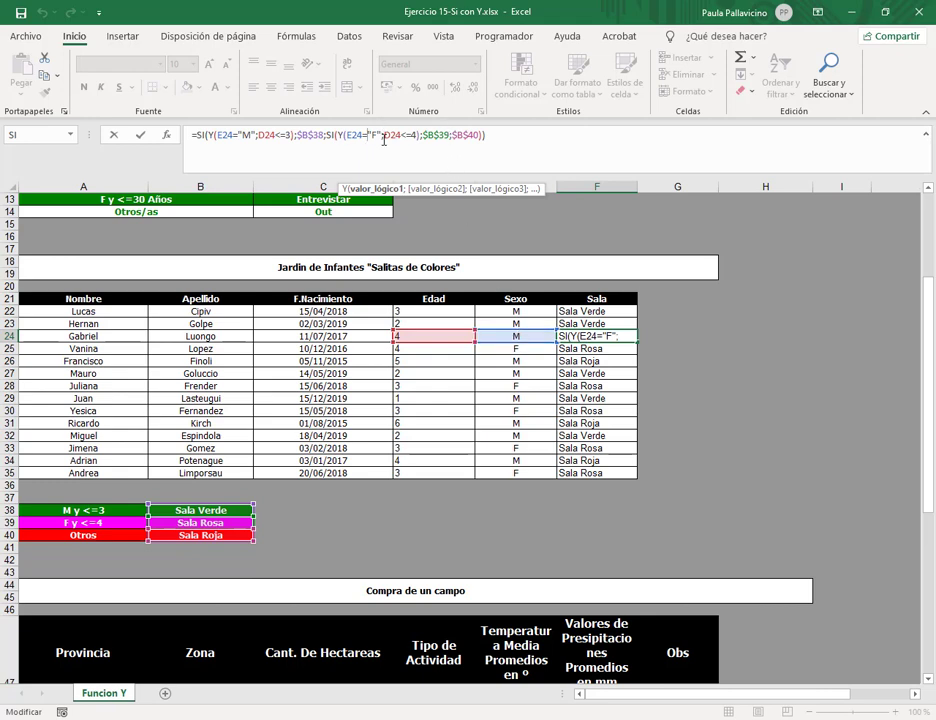
{"action": "left_click", "coordinate": [471, 135]}
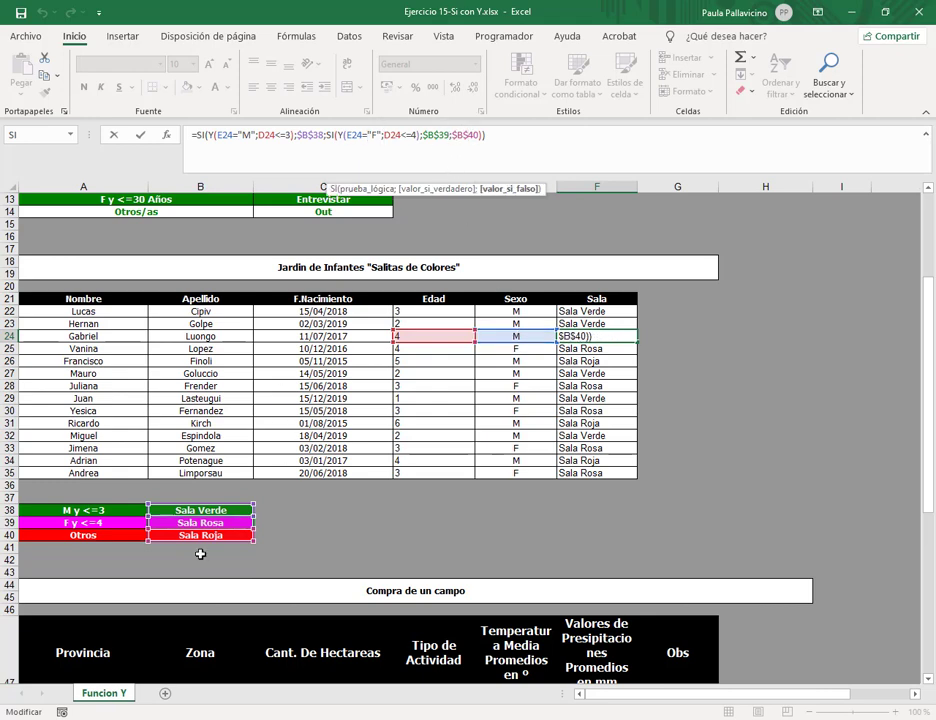
{"action": "key", "text": "Escape"}
{"action": "key", "text": "Return"}
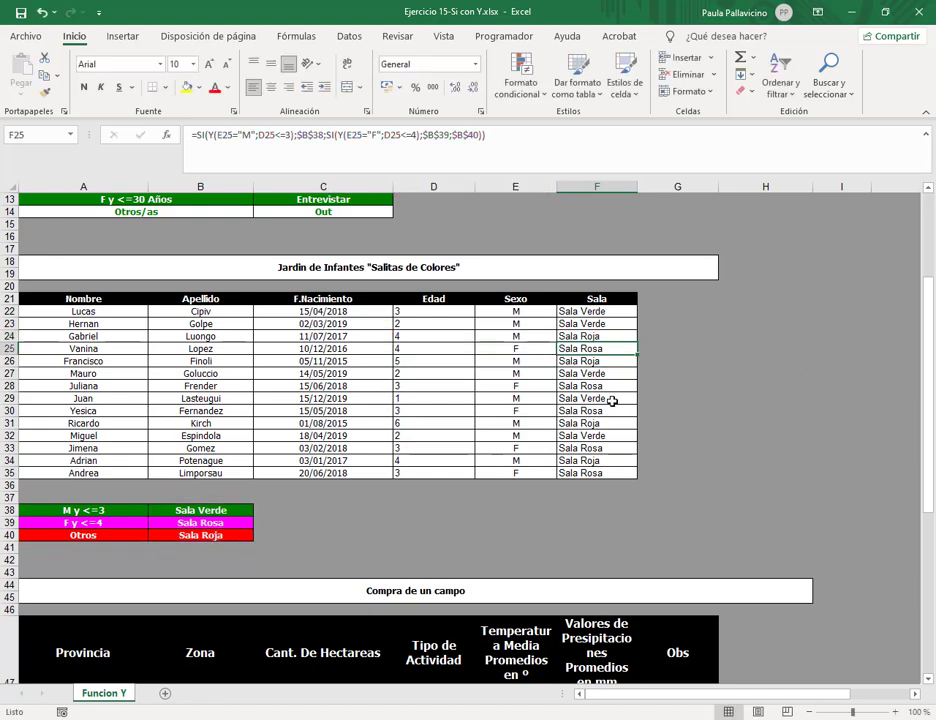
{"action": "key", "text": "Down"}
{"action": "key", "text": "Down"}
{"action": "key", "text": "Down"}
{"action": "key", "text": "Down"}
{"action": "key", "text": "Down"}
{"action": "key", "text": "Down"}
{"action": "key", "text": "Down"}
{"action": "key", "text": "Down"}
Step: Begin the Obs formula of the Compra de un campo table in G48 with =SI(Y(E48<=22;F48>=1200); to test temperature and rainfall
{"action": "scroll", "coordinate": [657, 427], "scroll_direction": "down", "scroll_amount": 9}
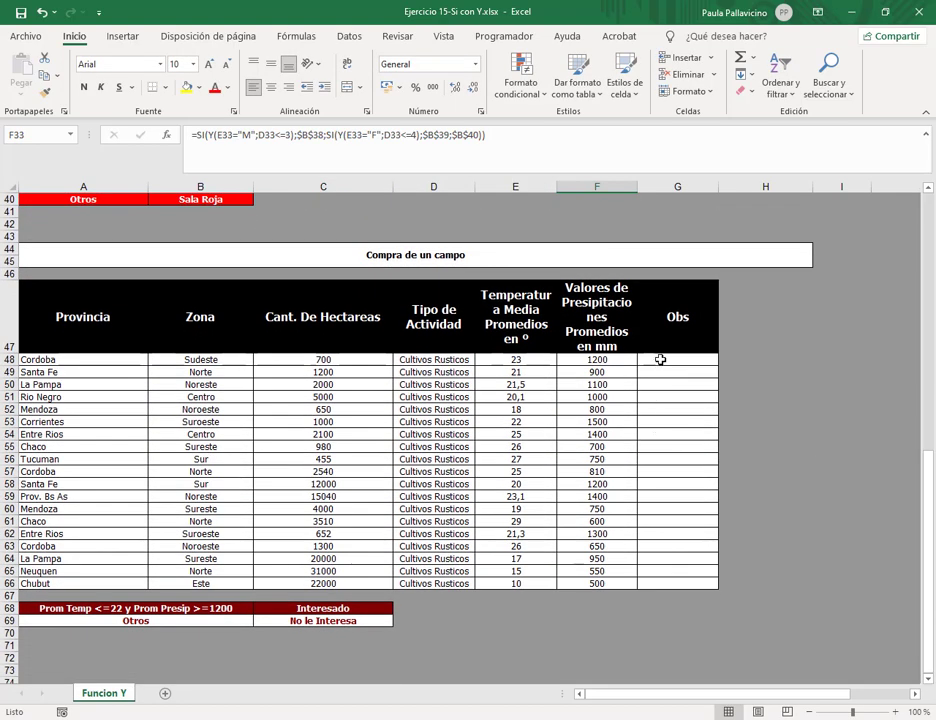
{"action": "left_click", "coordinate": [658, 359]}
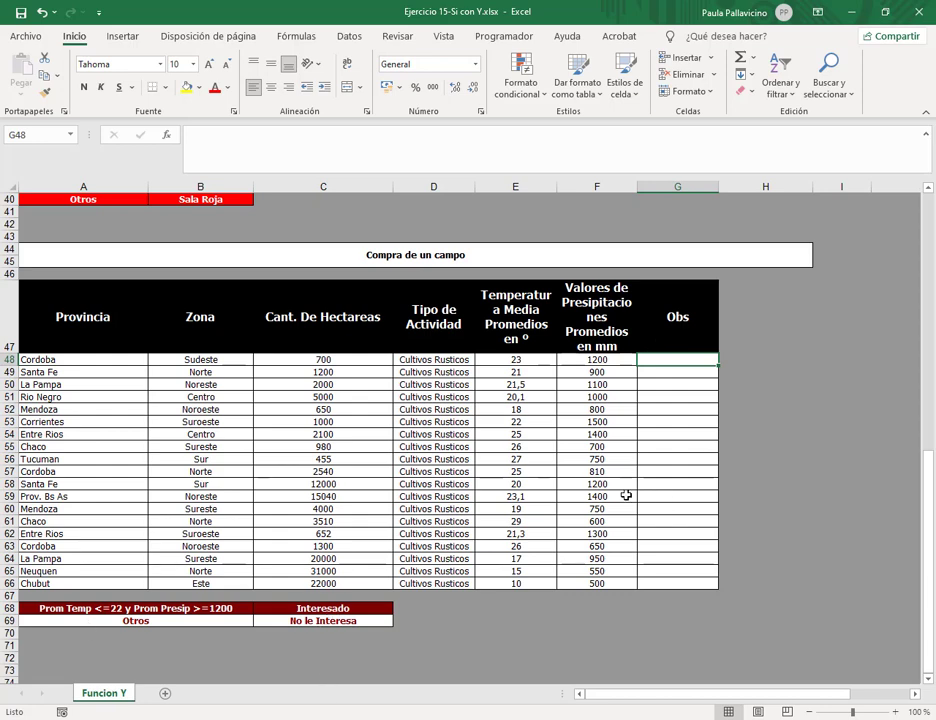
{"action": "type", "text": "=si("}
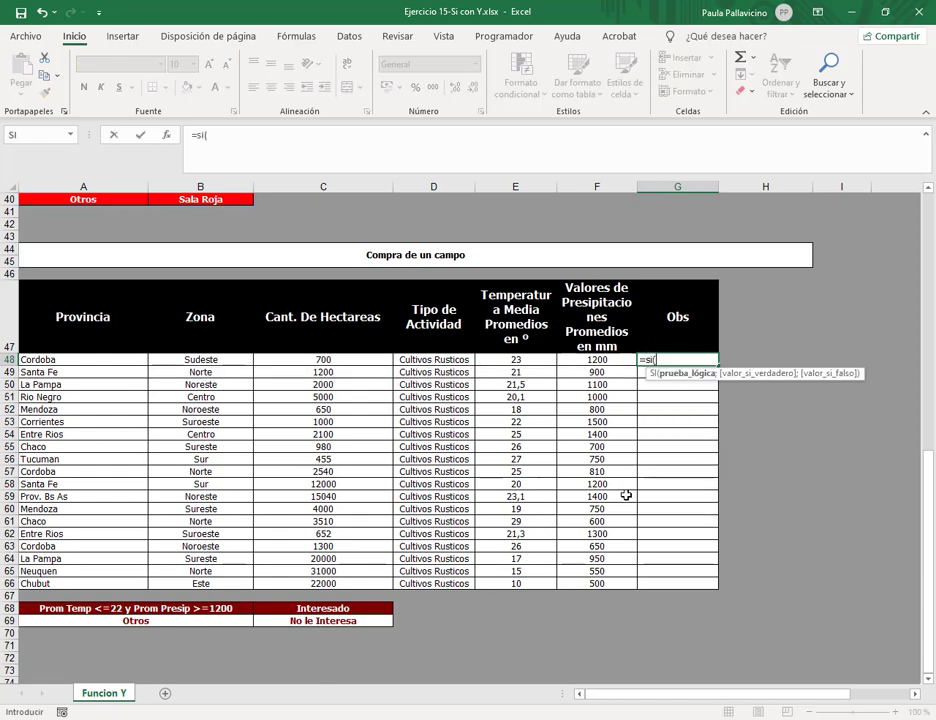
{"action": "type", "text": "Y("}
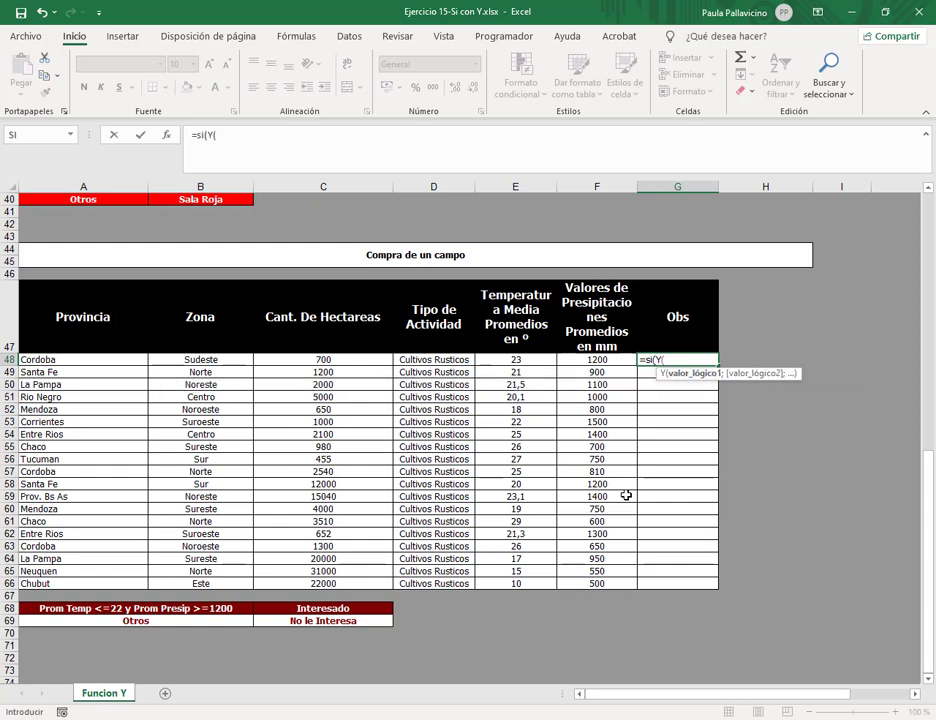
{"action": "left_click", "coordinate": [530, 359]}
{"action": "type", "text": "<"}
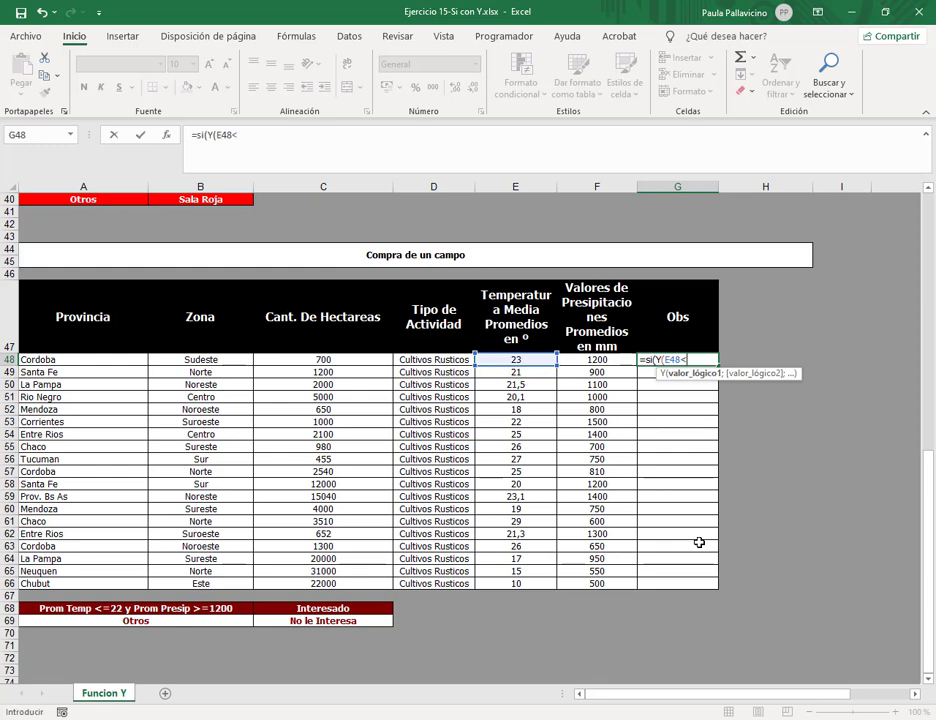
{"action": "type", "text": "=22;"}
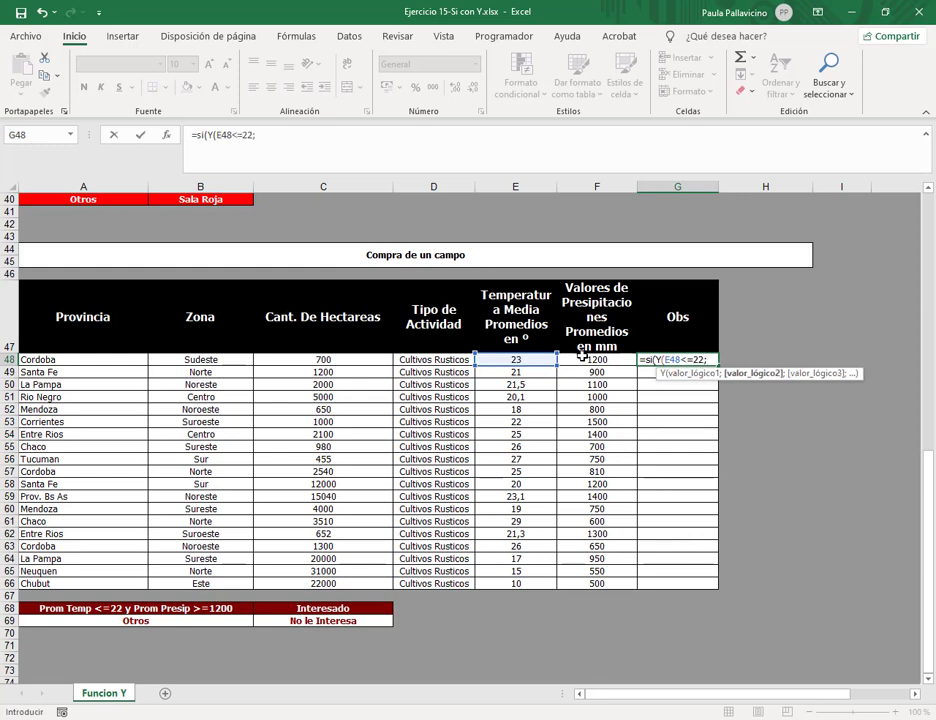
{"action": "left_click", "coordinate": [583, 357]}
{"action": "type", "text": ">=1200"}
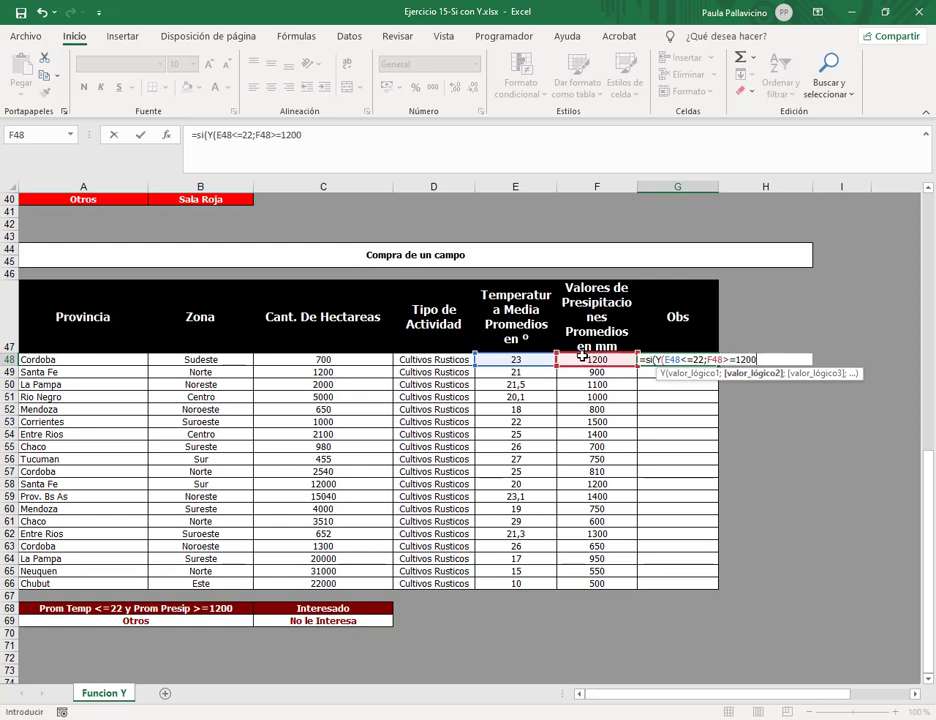
{"action": "type", "text": ")"}
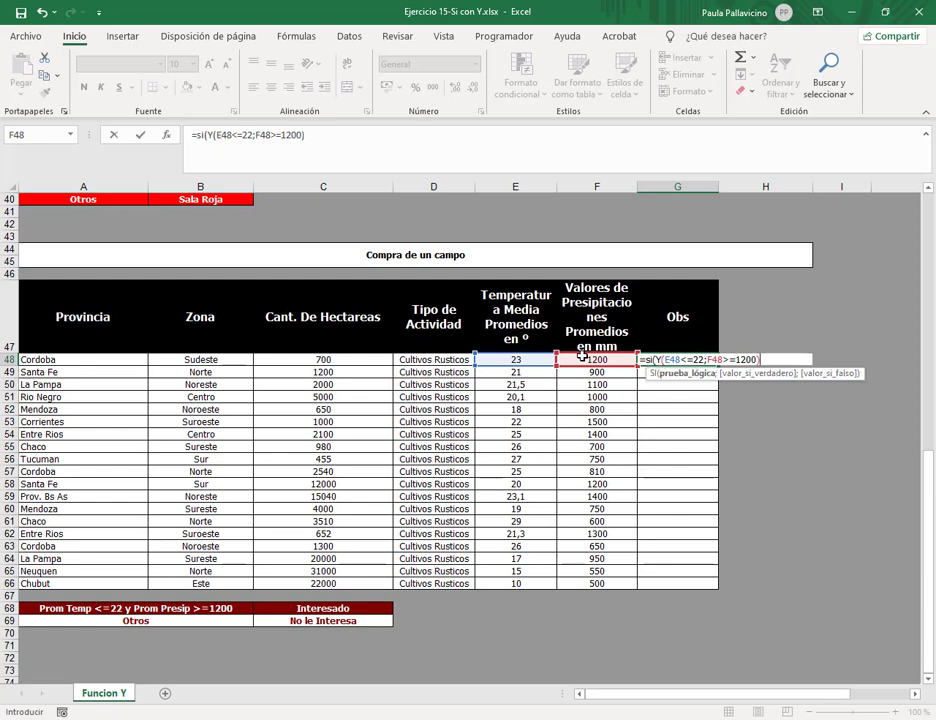
{"action": "type", "text": ";"}
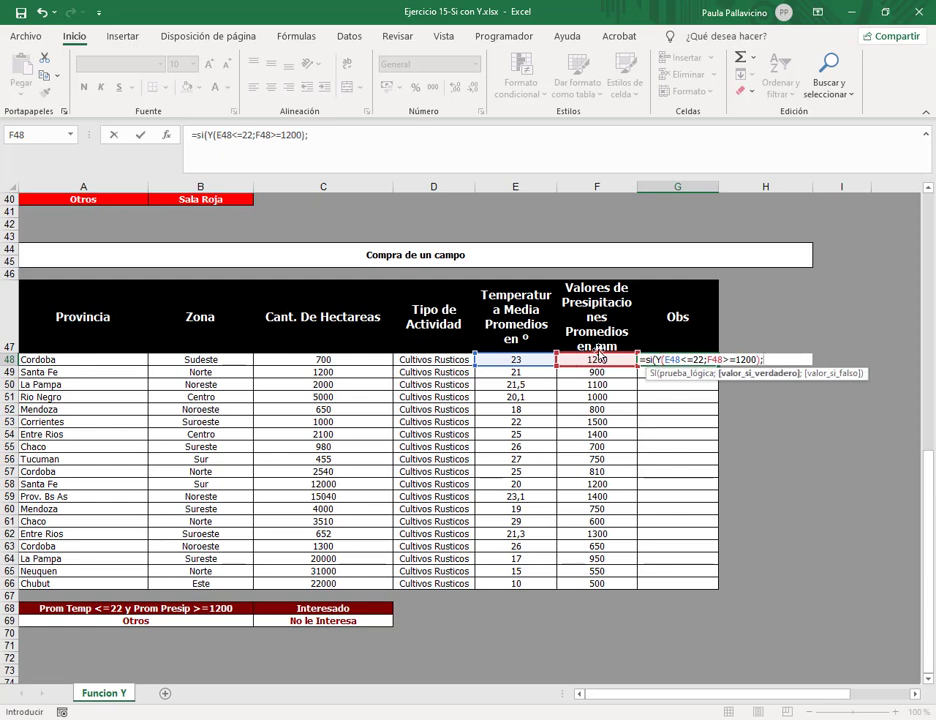
Step: Complete the G48 formula with $C$68 (Interesado) as true value and $C$69 (No le Interesa) as false value
{"action": "left_click", "coordinate": [370, 608]}
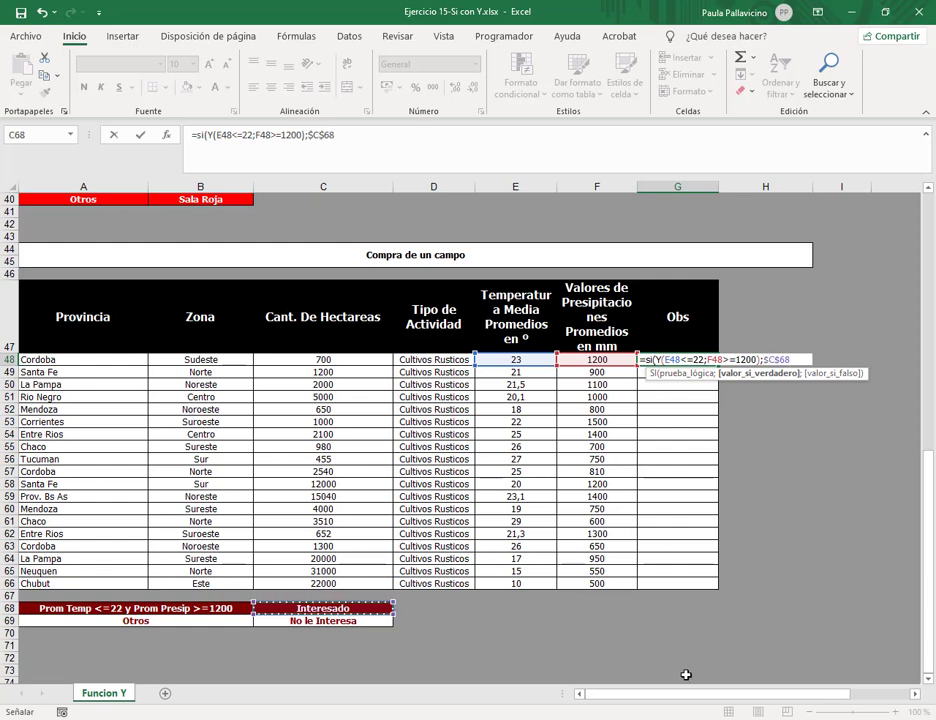
{"action": "key", "text": "F4"}
{"action": "type", "text": ";"}
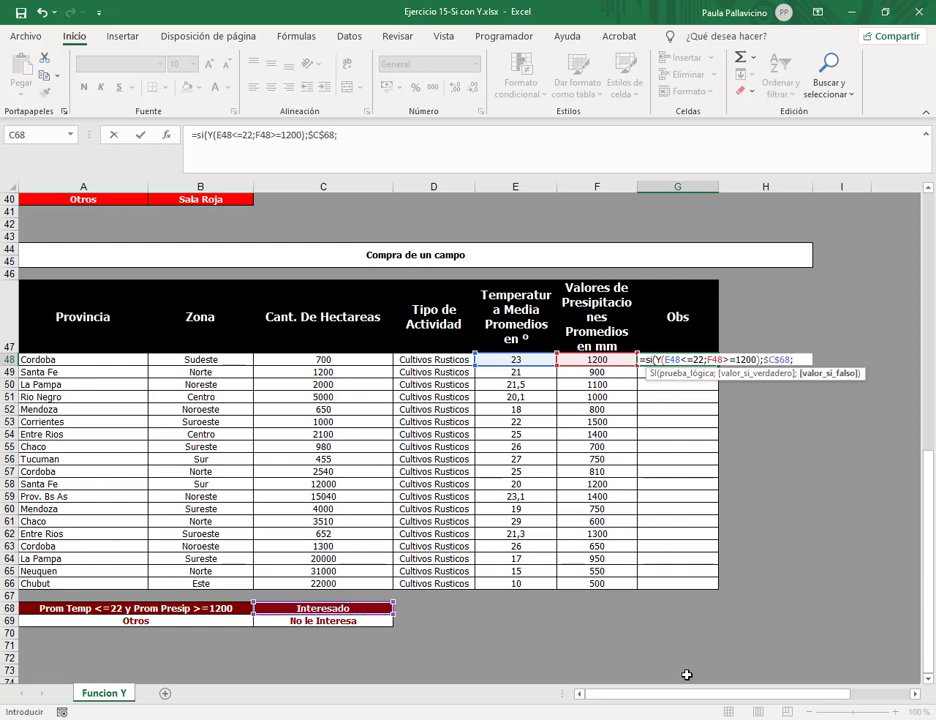
{"action": "left_click", "coordinate": [336, 621]}
{"action": "key", "text": "F4"}
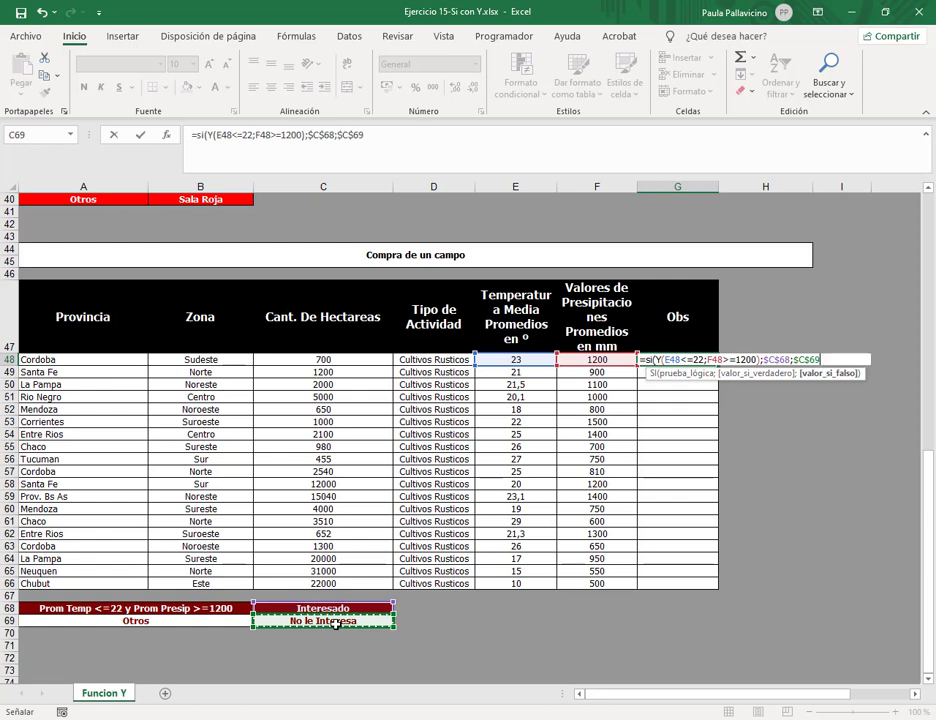
{"action": "type", "text": ")"}
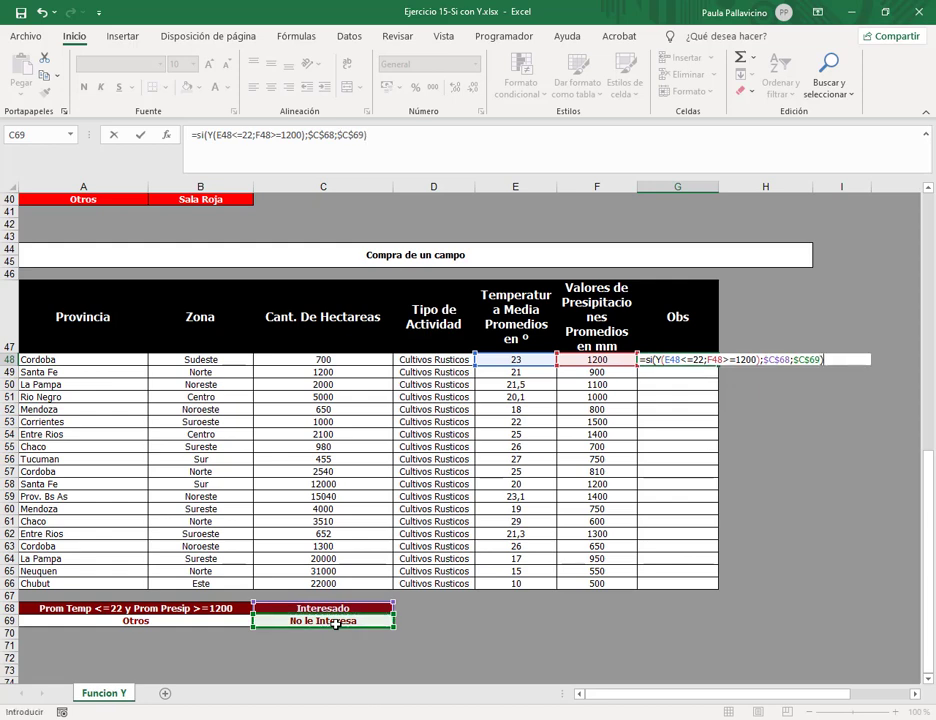
{"action": "key", "text": "Return"}
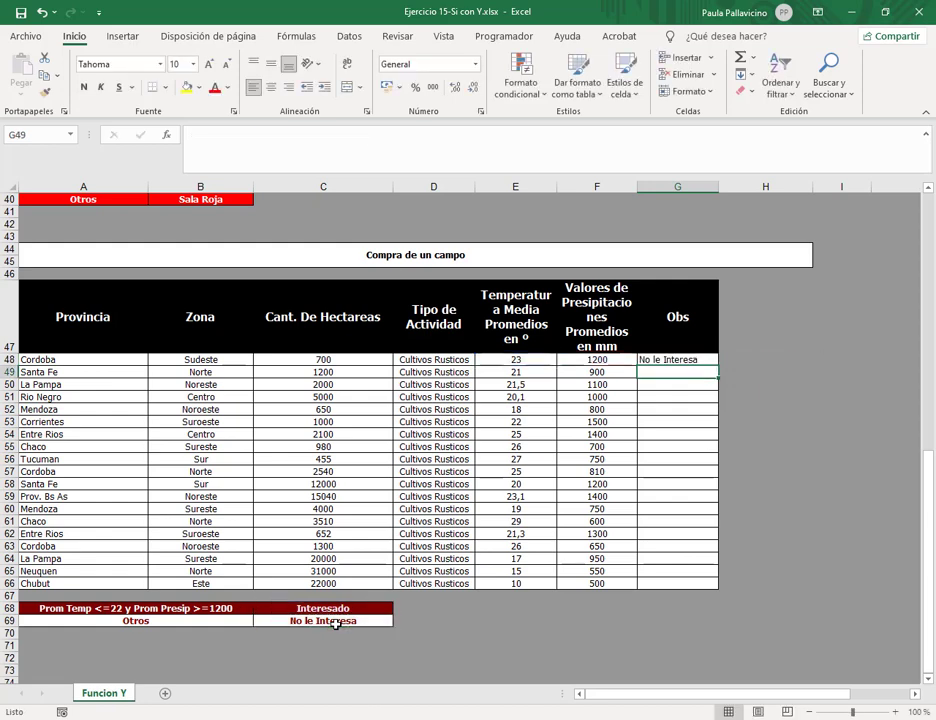
Step: Fill the G48 formula down the Obs column to G66
{"action": "left_click", "coordinate": [687, 358]}
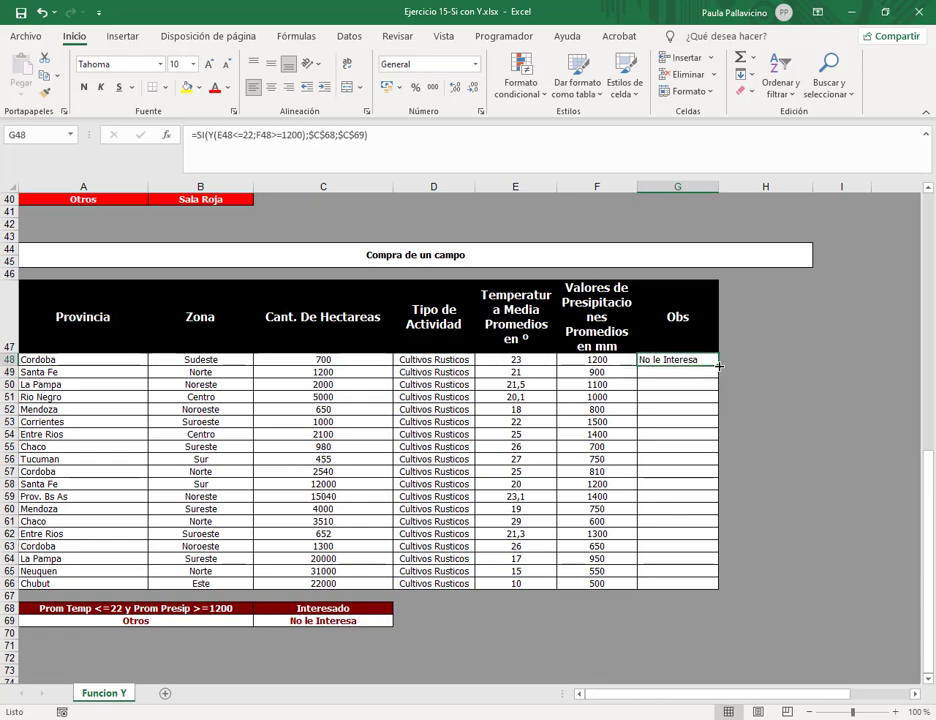
{"action": "double_click", "coordinate": [718, 366]}
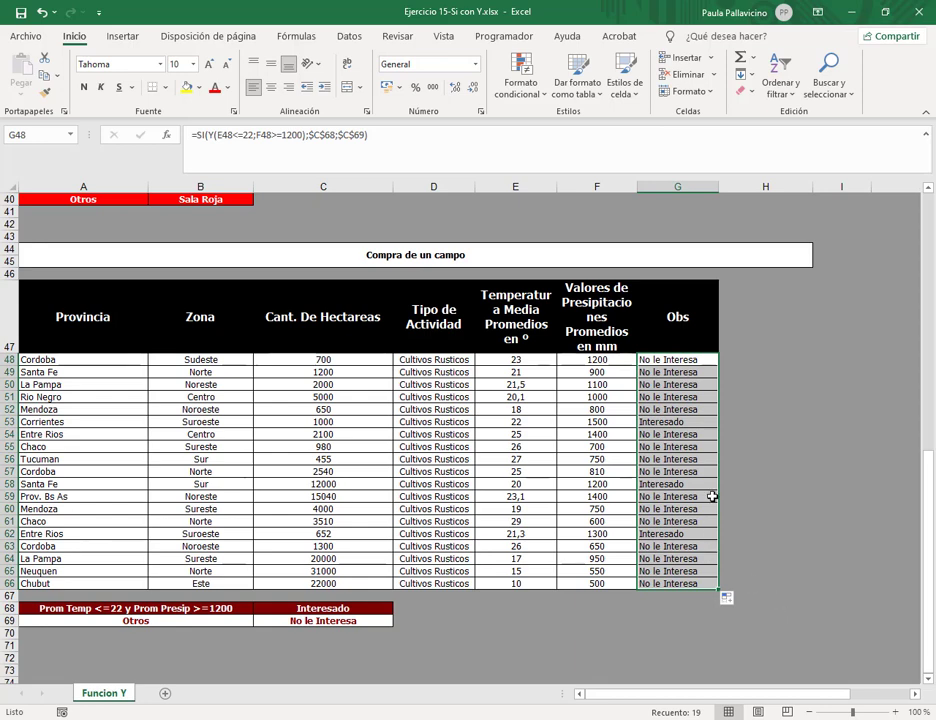
{"action": "left_click", "coordinate": [682, 422]}
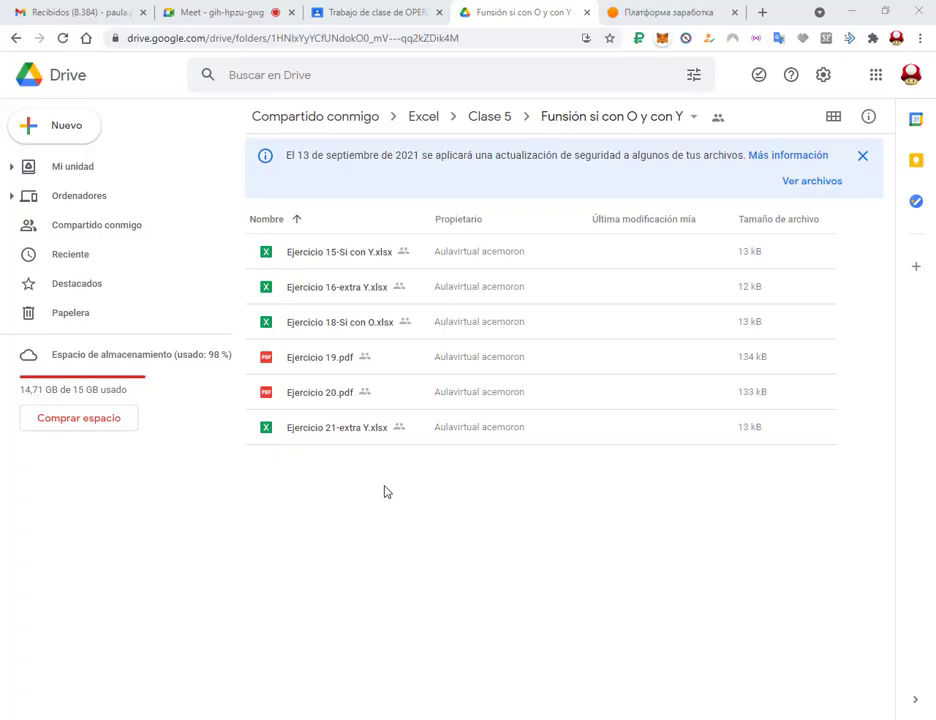
Step: Download Ejercicio 18-Si con O.xlsx from the Drive folder and open it in Excel with editing enabled
{"action": "left_click", "coordinate": [366, 329]}
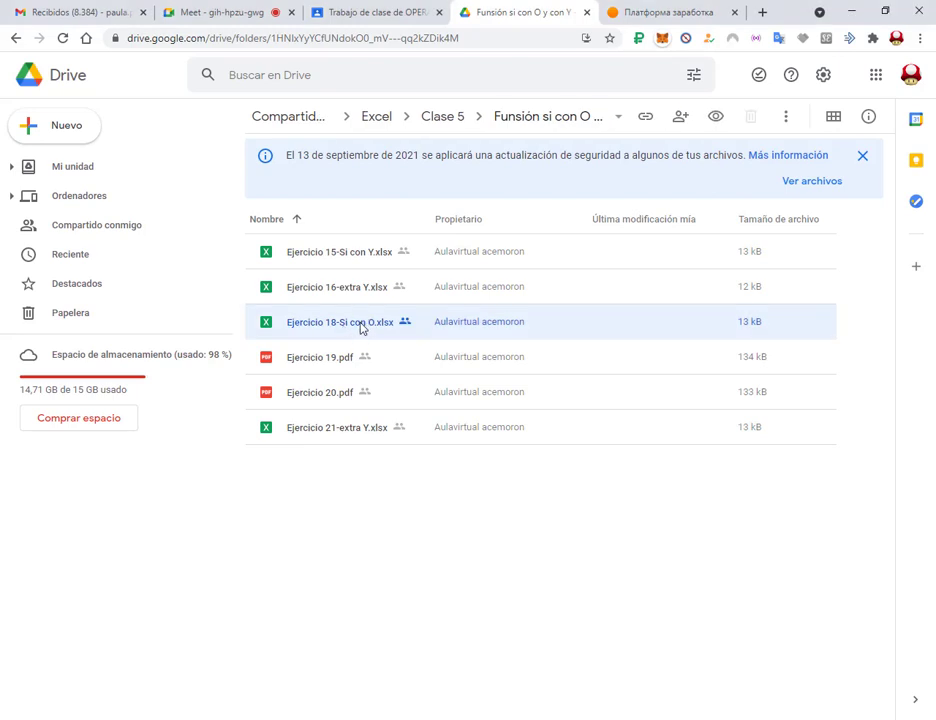
{"action": "right_click", "coordinate": [364, 328]}
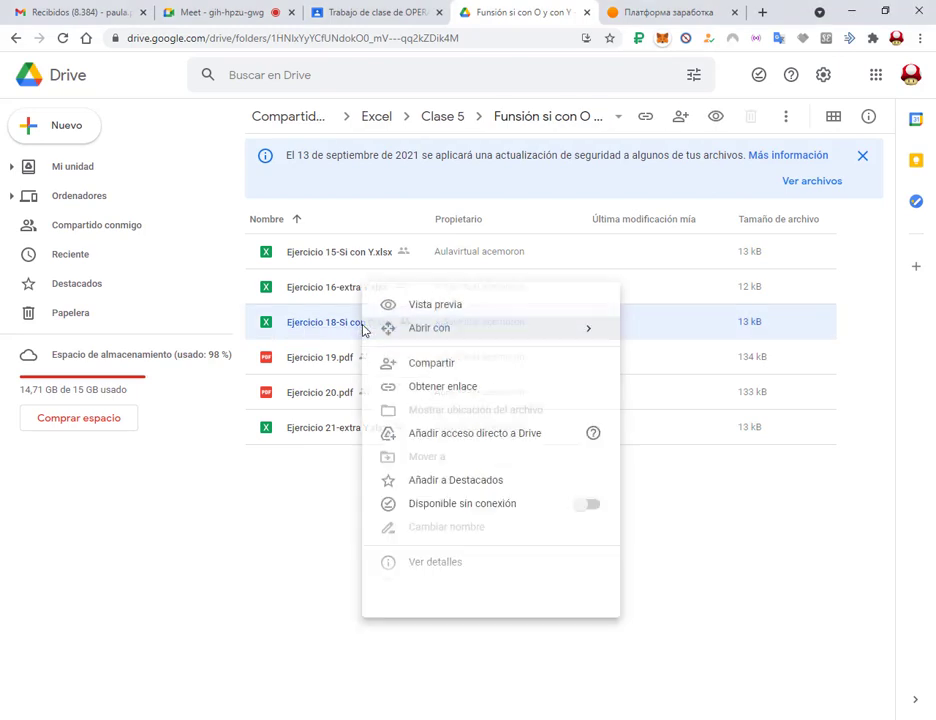
{"action": "left_click", "coordinate": [432, 657]}
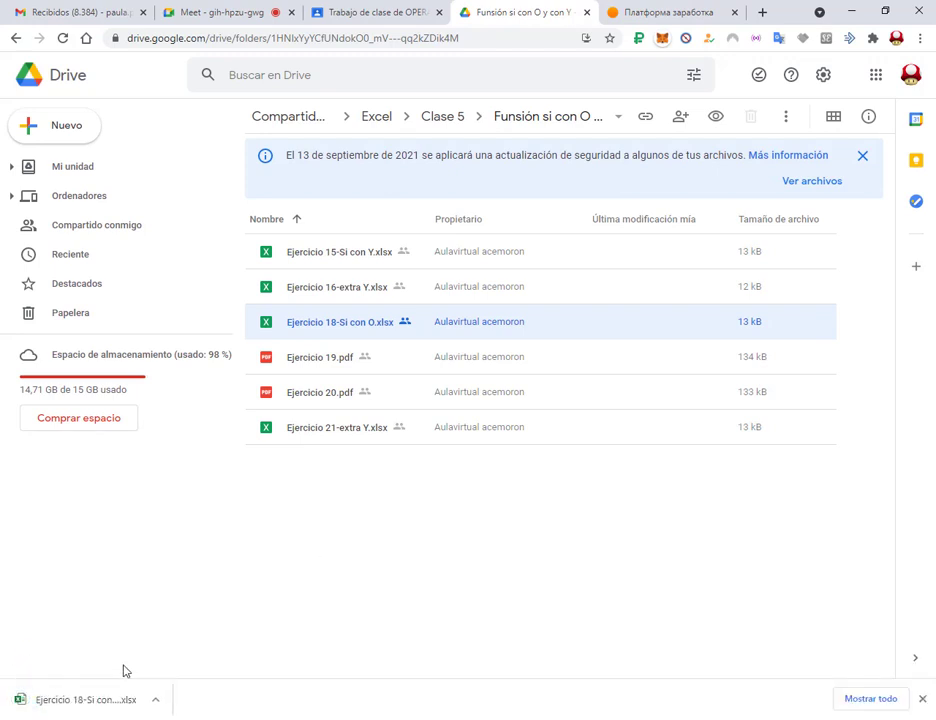
{"action": "left_click", "coordinate": [113, 703]}
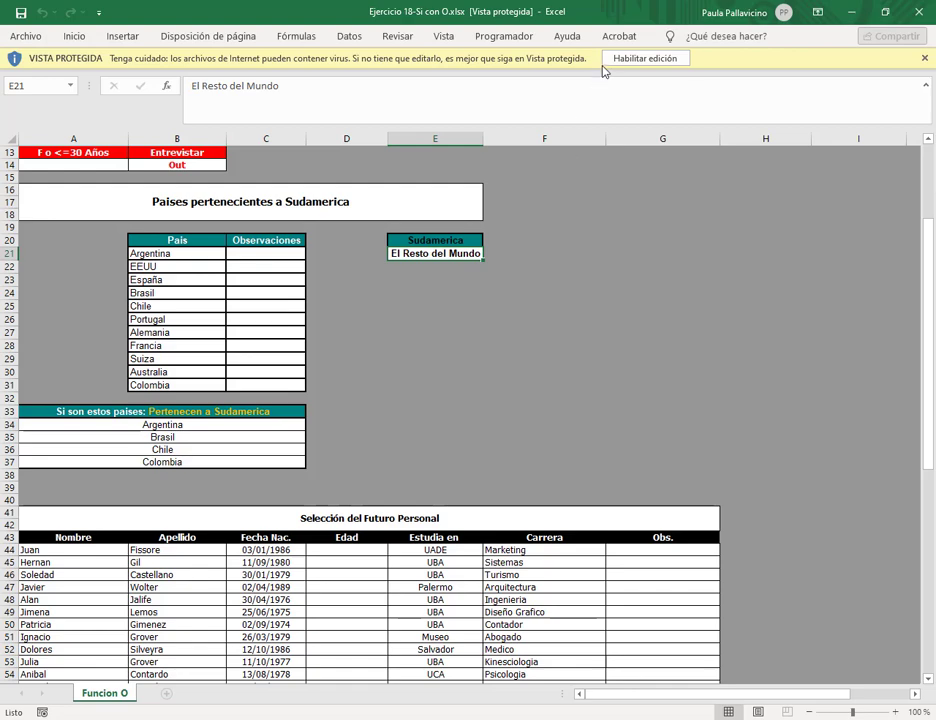
{"action": "left_click", "coordinate": [645, 58]}
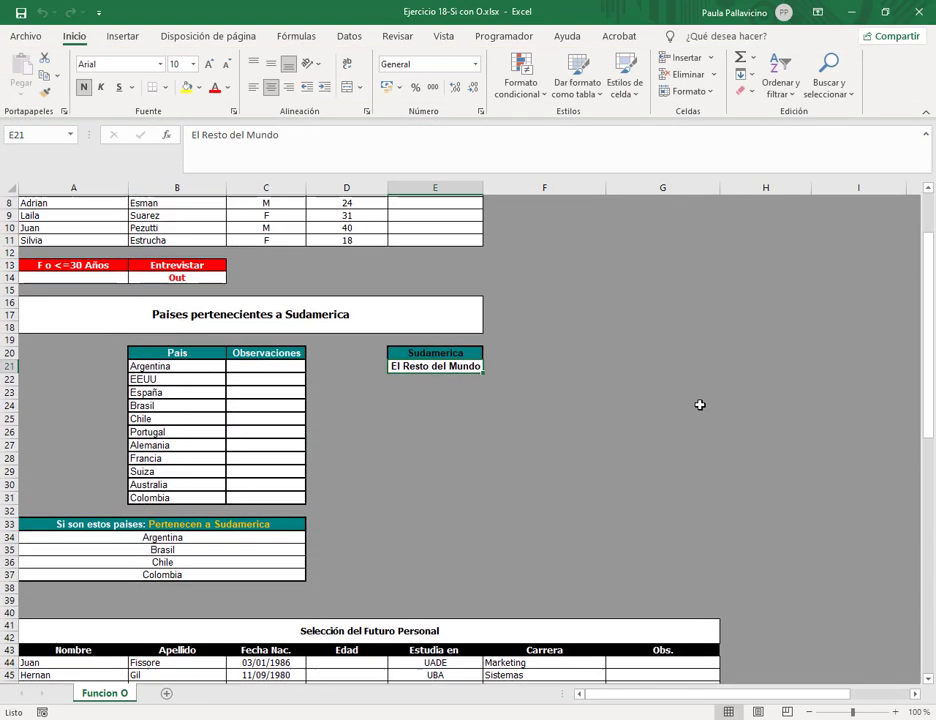
{"action": "left_click", "coordinate": [700, 405]}
{"action": "left_click_drag", "start_coordinate": [931, 386], "coordinate": [931, 350]}
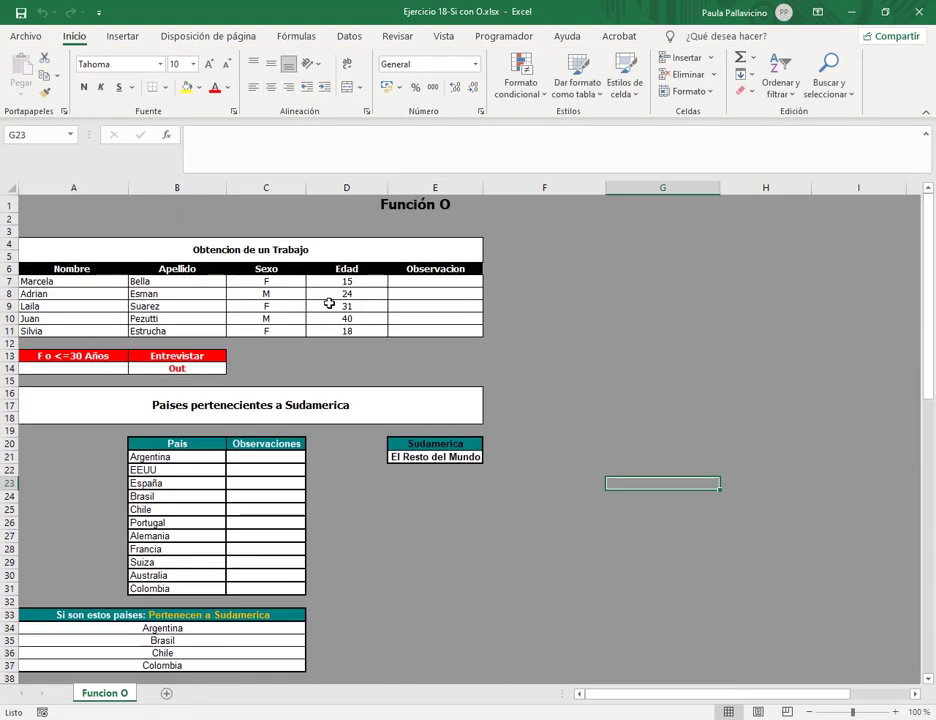
Step: Begin the Observacion formula of the Obtencion de un Trabajo table in E7 with =SI(O(C7="F";D7<=30) to test sex and age
{"action": "left_click", "coordinate": [425, 282]}
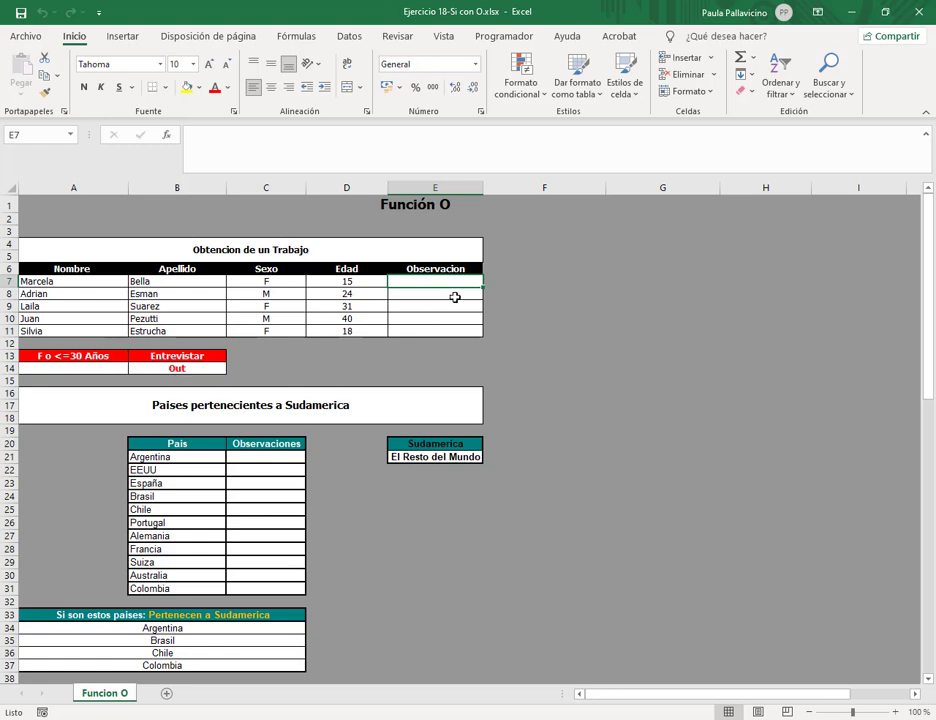
{"action": "left_click", "coordinate": [441, 134]}
{"action": "type", "text": "=si("}
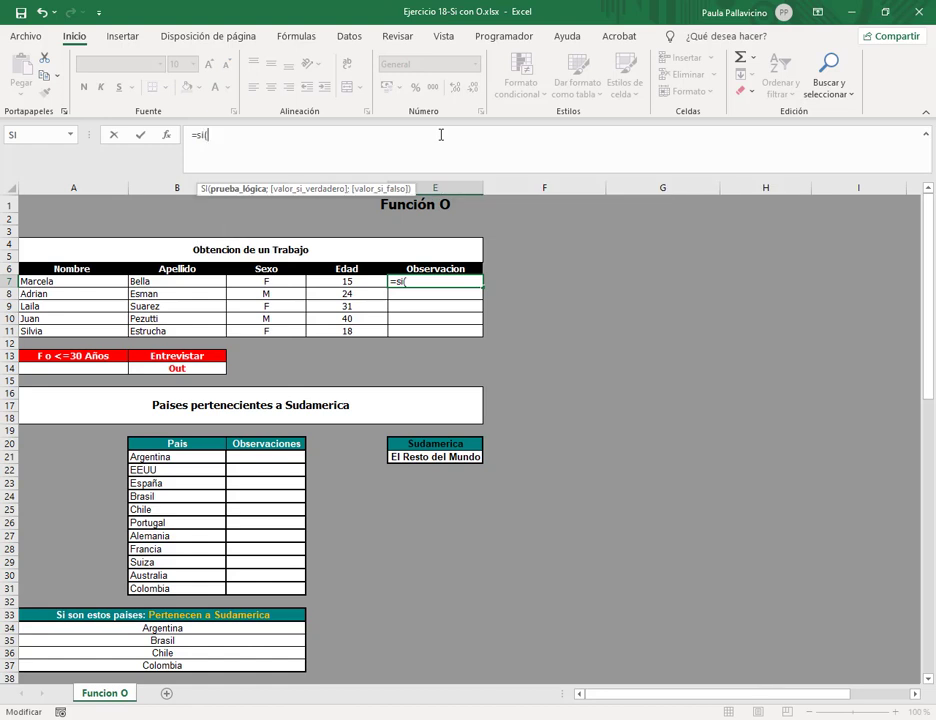
{"action": "type", "text": "o("}
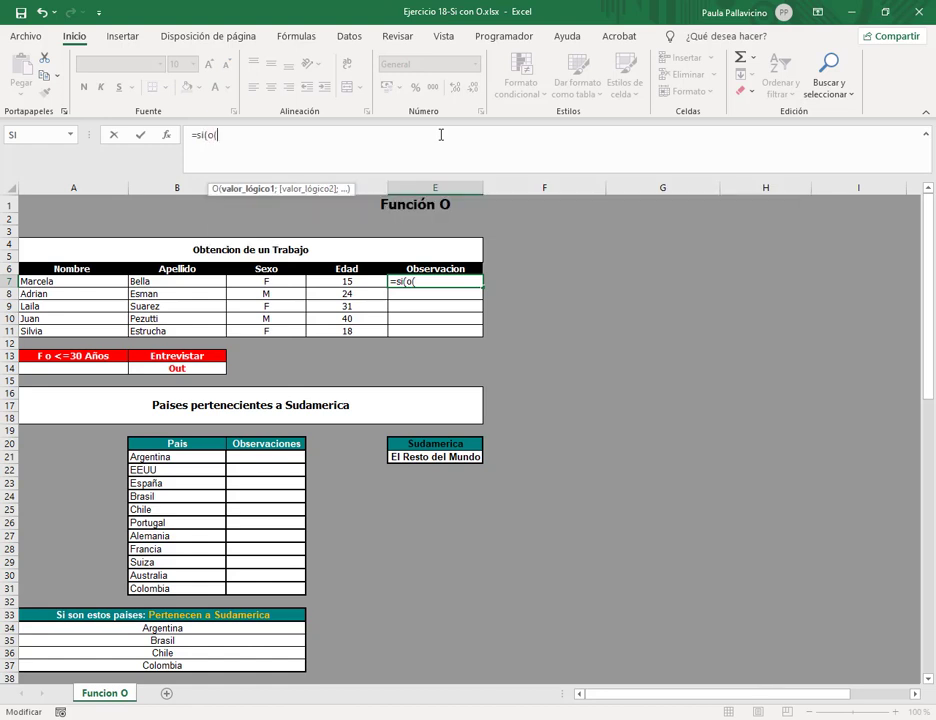
{"action": "left_click", "coordinate": [289, 283]}
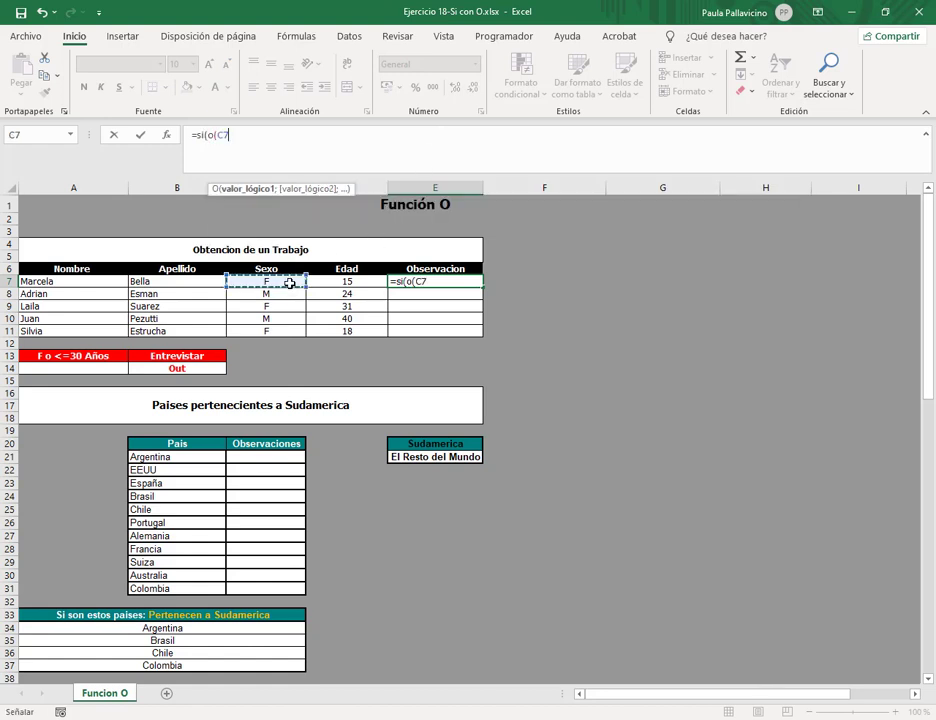
{"action": "type", "text": "=\"F"}
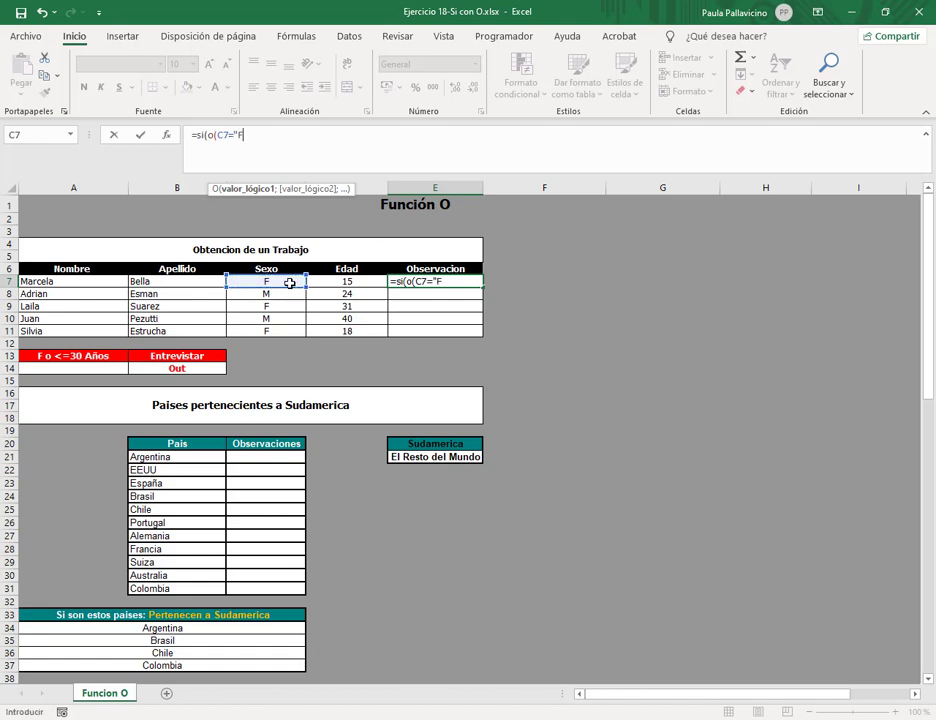
{"action": "type", "text": "\";"}
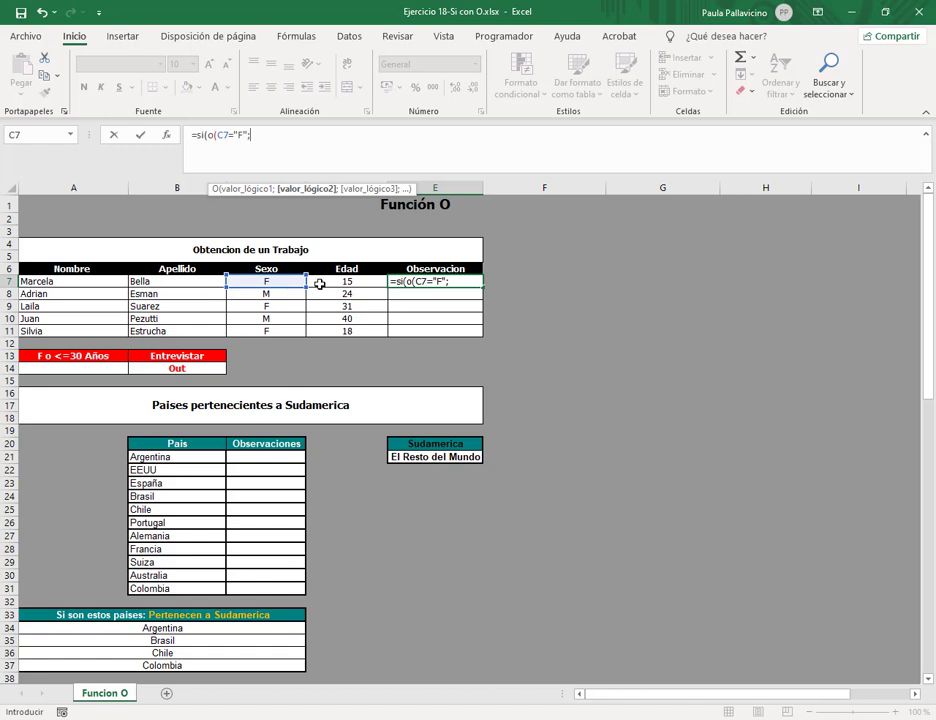
{"action": "left_click", "coordinate": [320, 284]}
{"action": "type", "text": "<="}
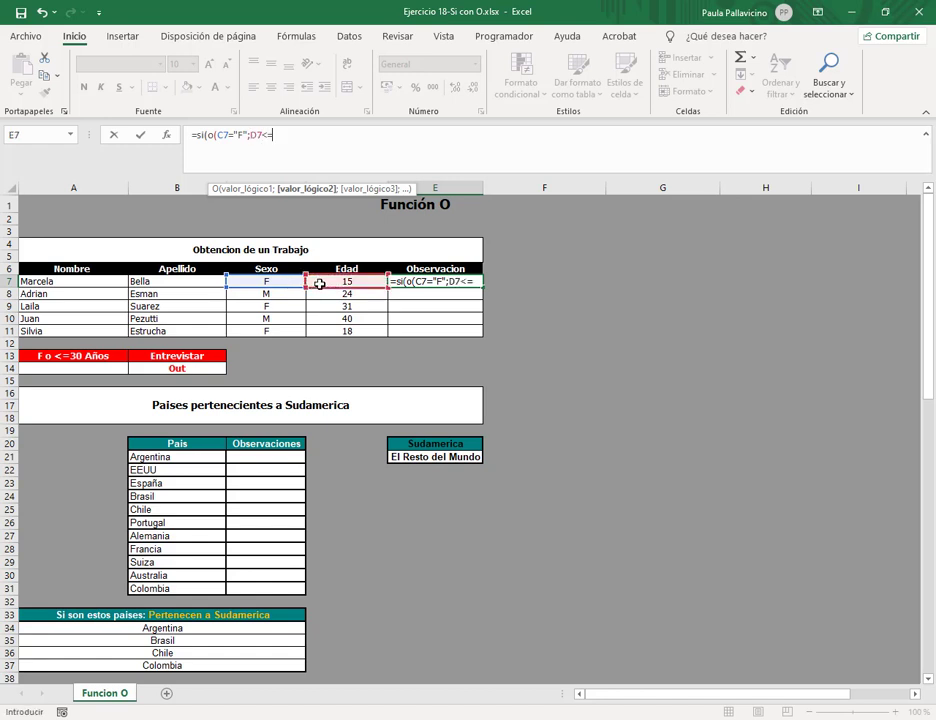
{"action": "type", "text": "30)"}
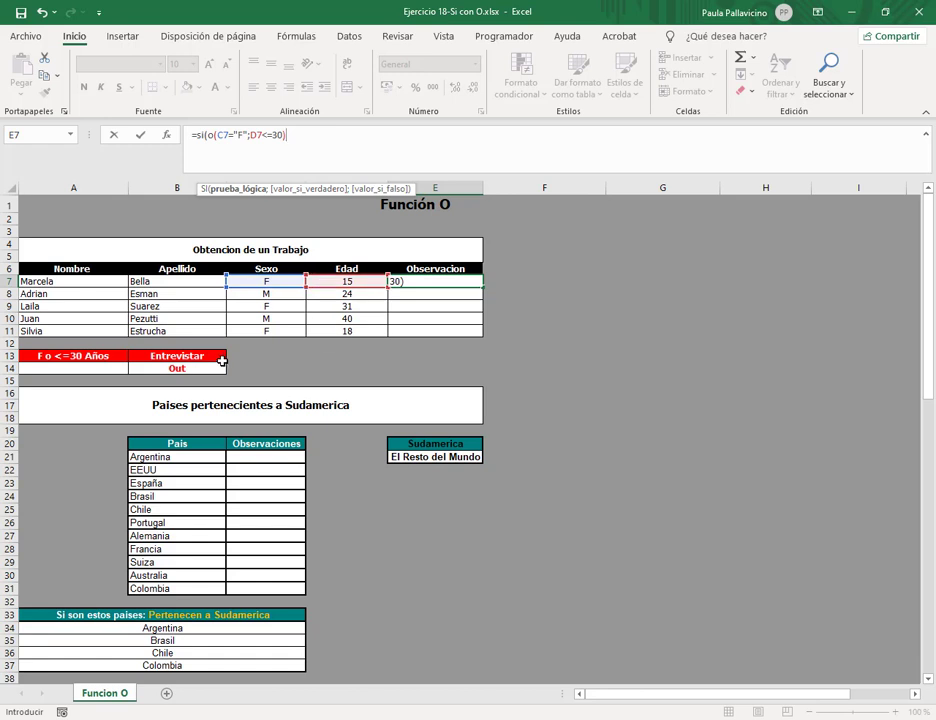
Step: Complete the E7 formula with $B$13 (Entrevistar) as true value and $B$14 (Out) as false value, and fill it down to E11
{"action": "type", "text": ";"}
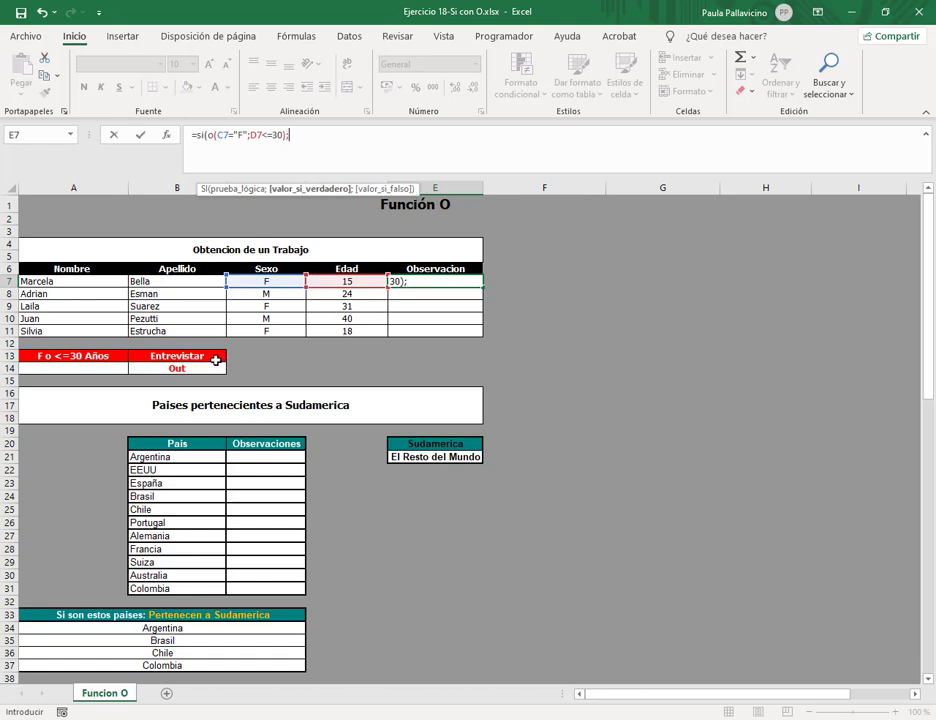
{"action": "left_click", "coordinate": [215, 360]}
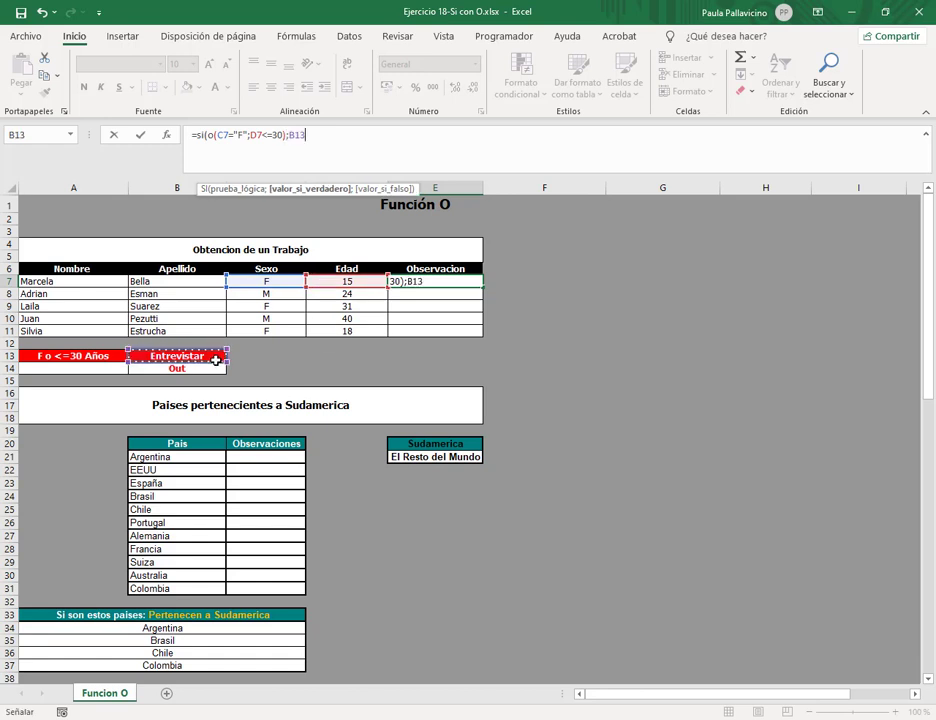
{"action": "key", "text": "F4"}
{"action": "type", "text": ";"}
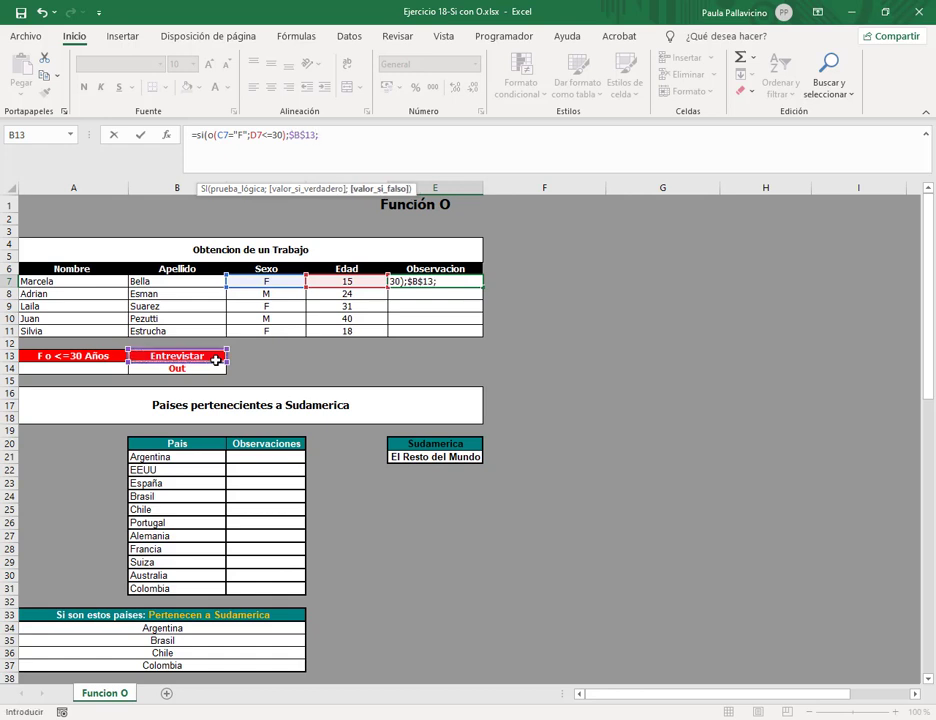
{"action": "left_click", "coordinate": [215, 368]}
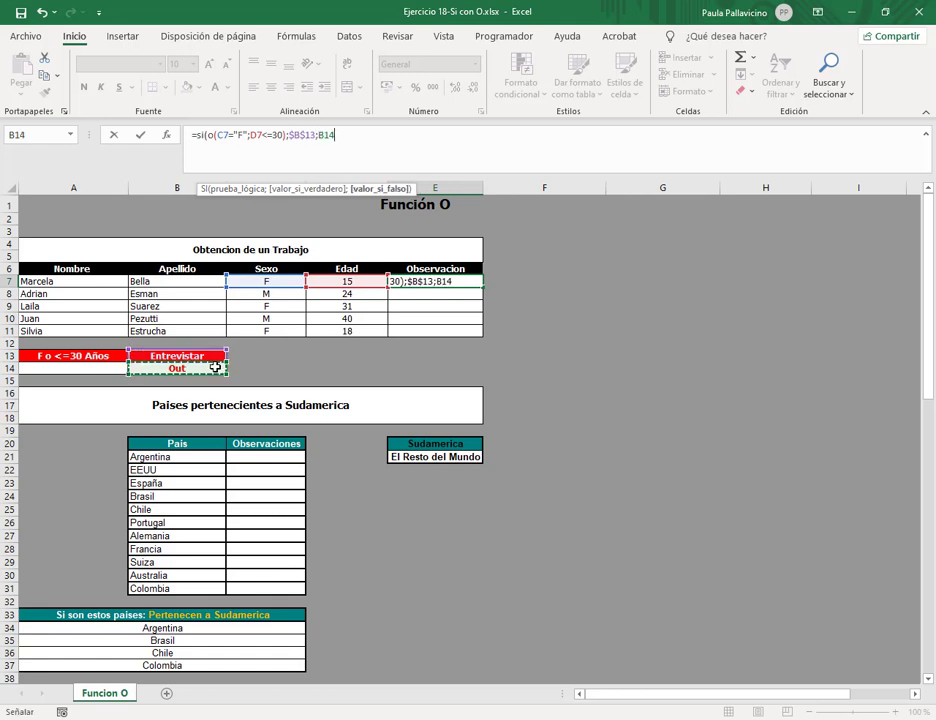
{"action": "key", "text": "F4"}
{"action": "type", "text": ")"}
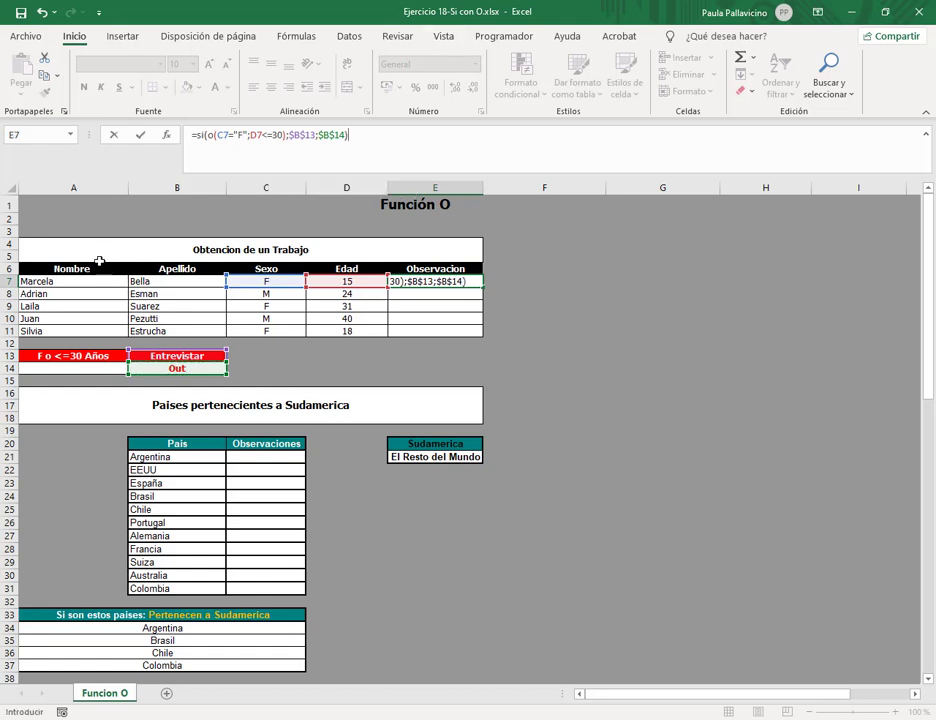
{"action": "left_click", "coordinate": [213, 136]}
{"action": "type", "text": "o("}
{"action": "key", "text": "Return"}
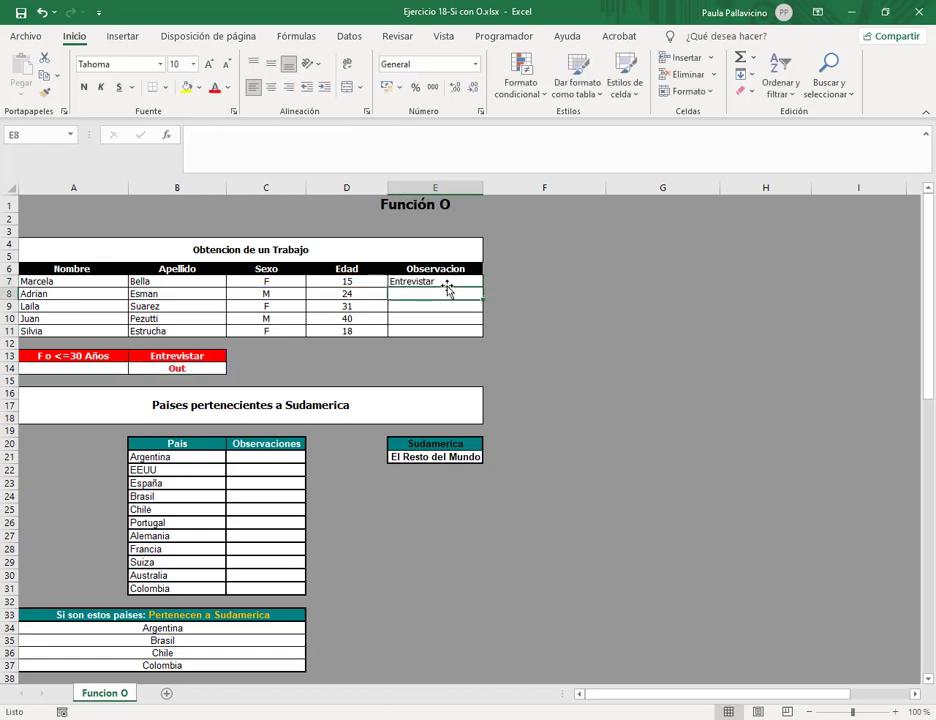
{"action": "left_click", "coordinate": [447, 281]}
{"action": "double_click", "coordinate": [481, 288]}
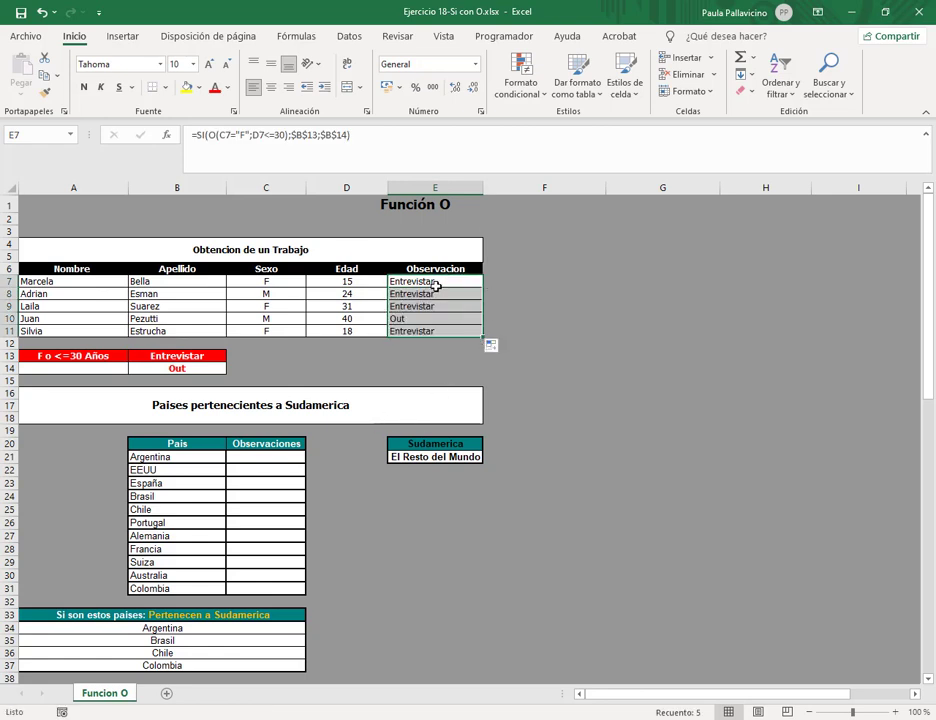
Step: Check the Observacion formulas in E7, E8 and E9 against each applicant's sex and age, tracing the conditions and the true value
{"action": "left_click", "coordinate": [436, 287]}
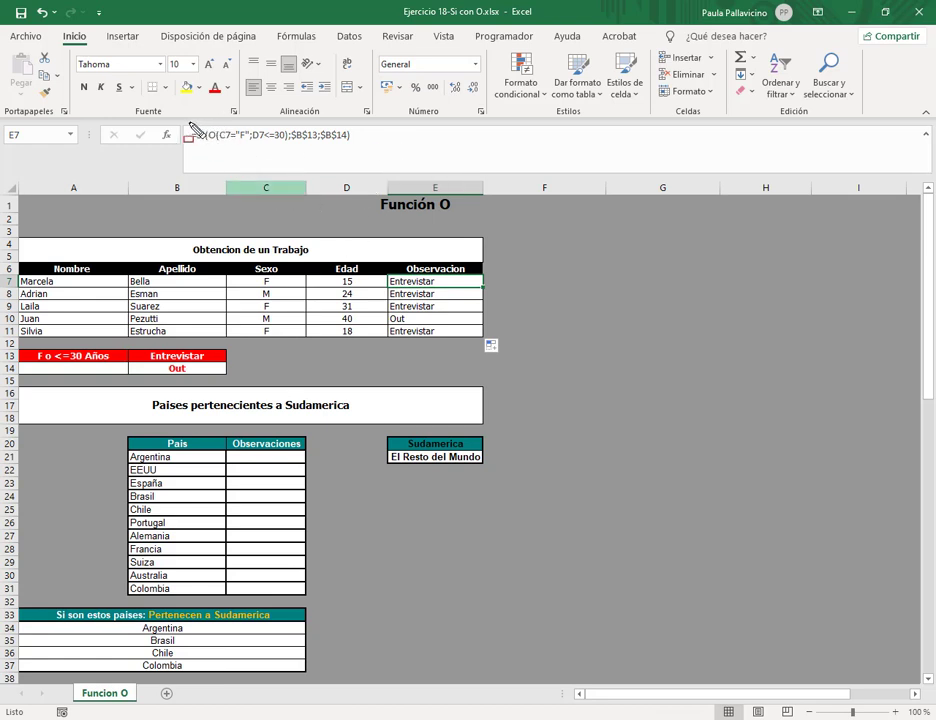
{"action": "mouse_move", "coordinate": [187, 123]}
{"action": "left_mouse_down"}
{"action": "mouse_move", "coordinate": [266, 143]}
{"action": "mouse_move", "coordinate": [376, 148]}
{"action": "left_mouse_up"}
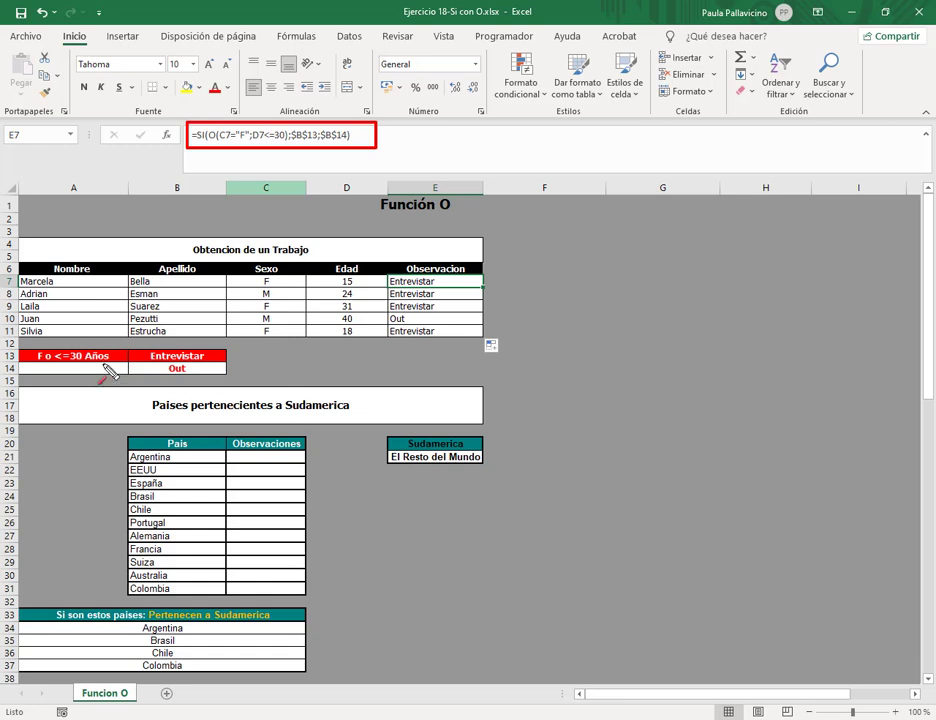
{"action": "left_click_drag", "start_coordinate": [222, 201], "coordinate": [241, 145]}
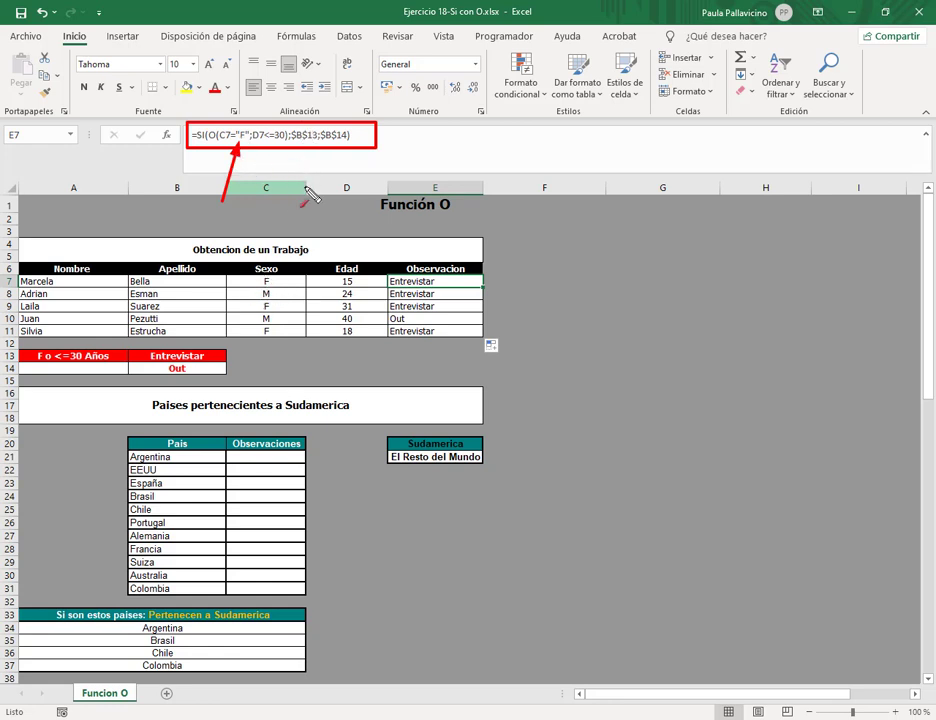
{"action": "left_click_drag", "start_coordinate": [305, 186], "coordinate": [309, 150]}
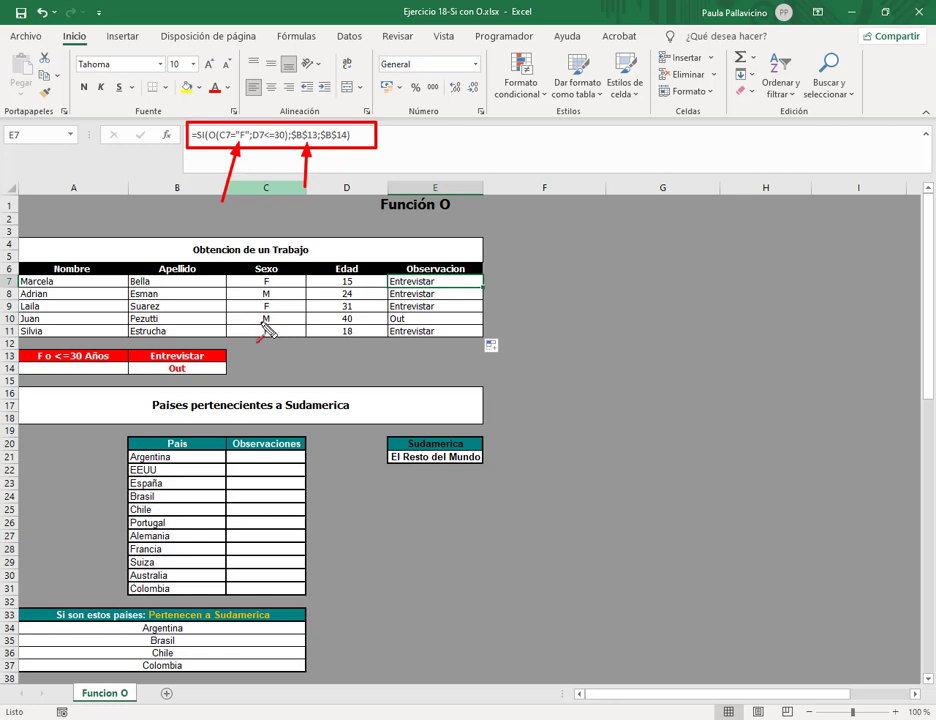
{"action": "key", "text": "Escape"}
{"action": "left_click", "coordinate": [409, 291]}
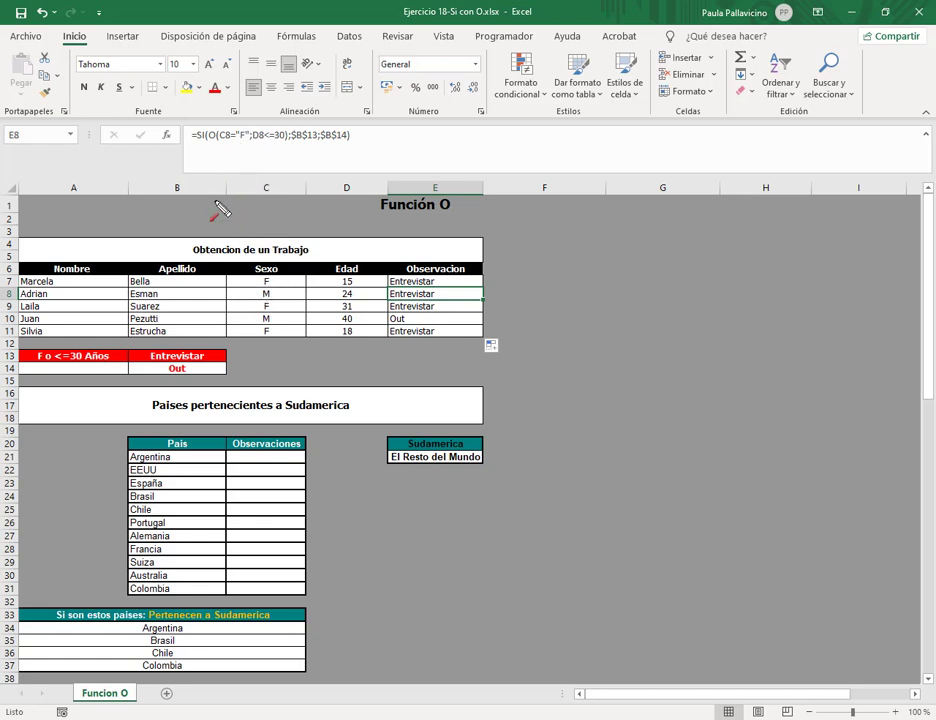
{"action": "mouse_move", "coordinate": [215, 201]}
{"action": "left_mouse_down"}
{"action": "mouse_move", "coordinate": [235, 147]}
{"action": "mouse_move", "coordinate": [264, 309]}
{"action": "mouse_move", "coordinate": [224, 148]}
{"action": "left_mouse_up"}
{"action": "left_click_drag", "start_coordinate": [305, 186], "coordinate": [304, 140]}
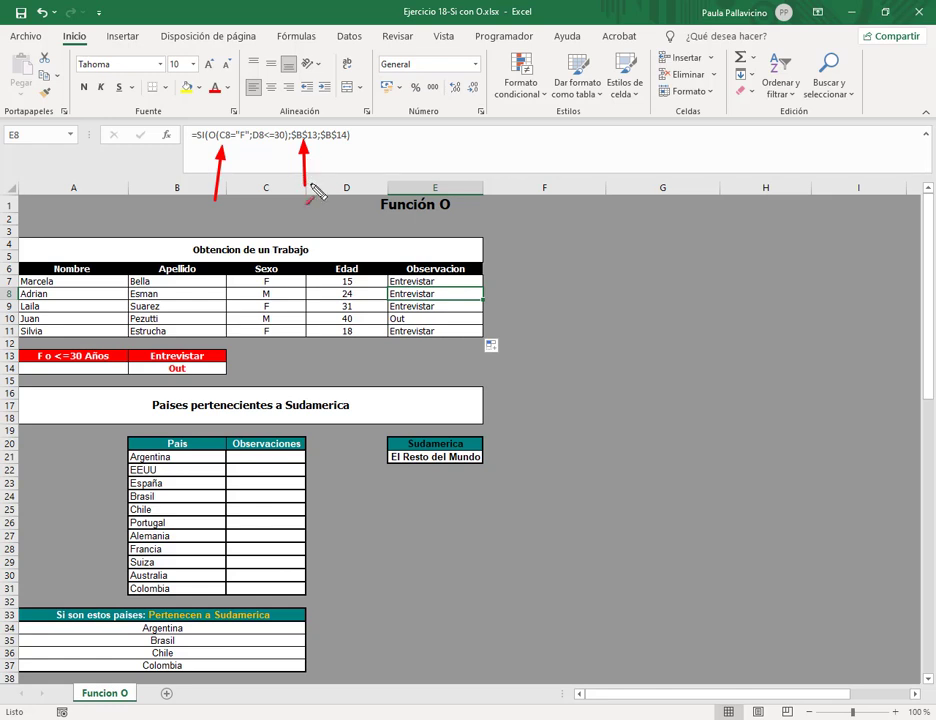
{"action": "key", "text": "Escape"}
{"action": "left_click", "coordinate": [405, 306]}
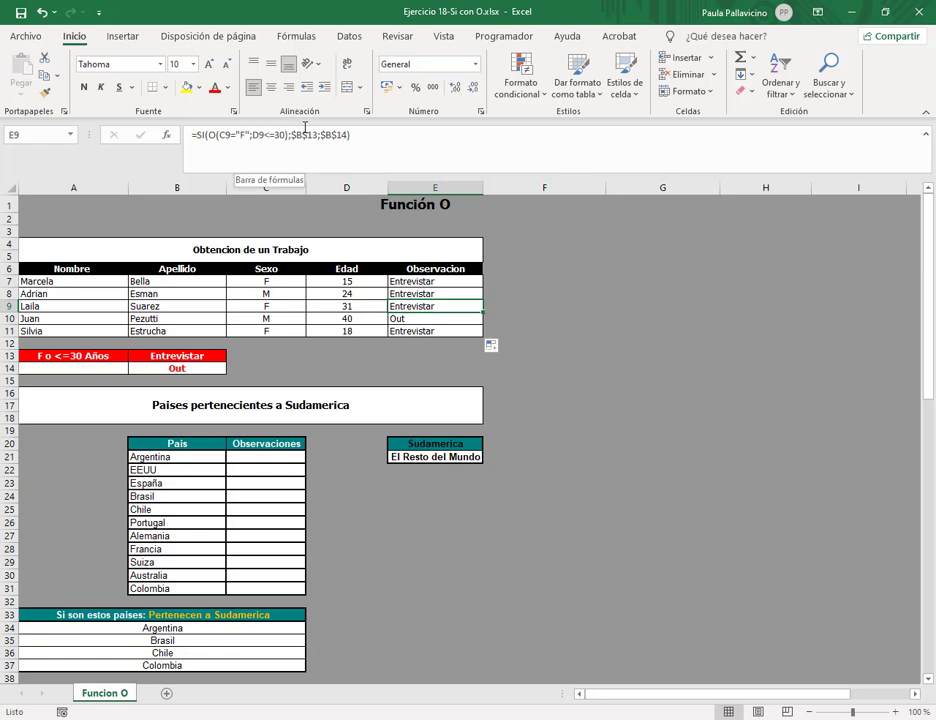
Step: Review the SI and O formulas in cells E10, E11 and E7 of the Observacion column
{"action": "left_click", "coordinate": [443, 317]}
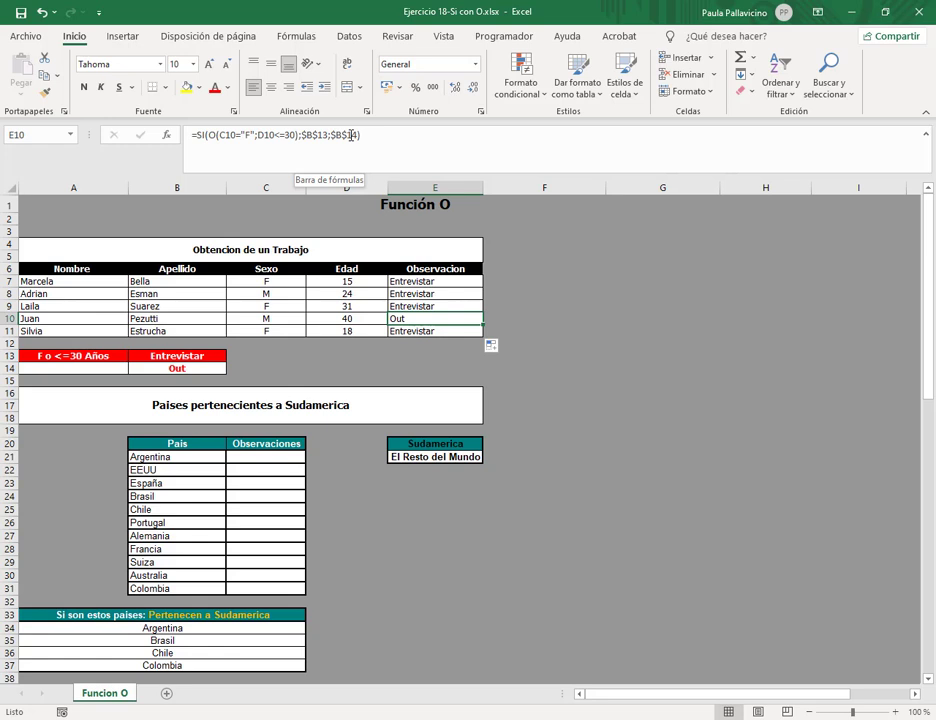
{"action": "left_click", "coordinate": [408, 330]}
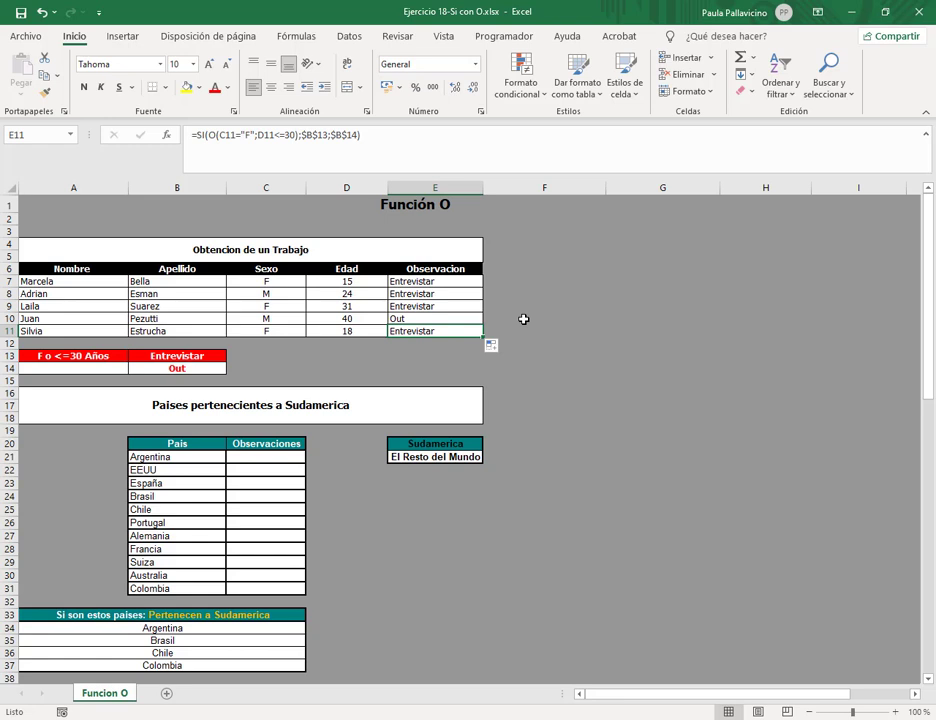
{"action": "left_click", "coordinate": [451, 281]}
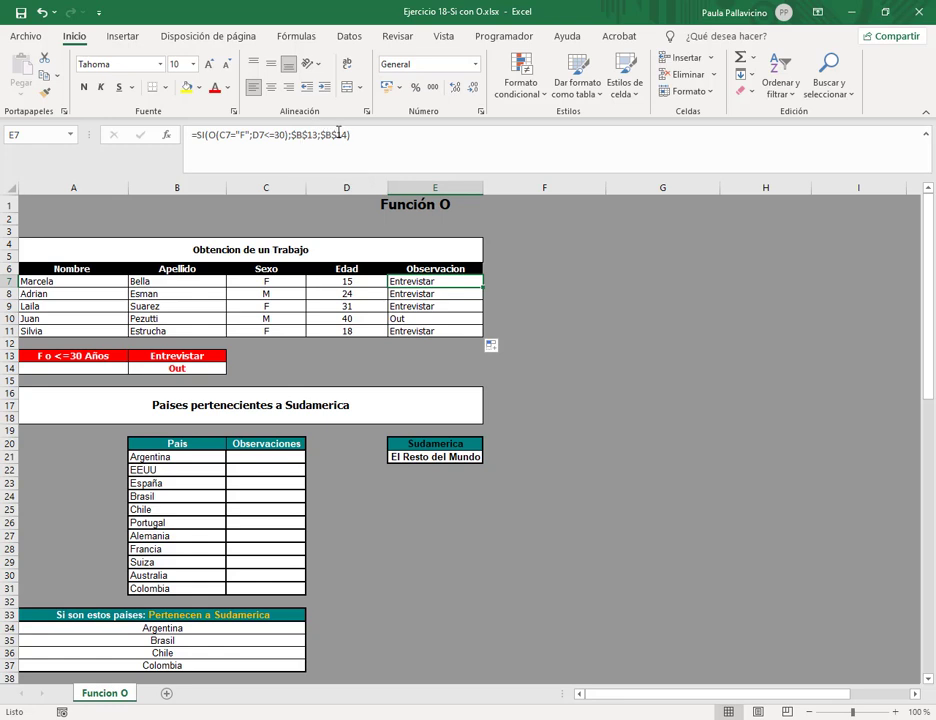
{"action": "left_click", "coordinate": [371, 148]}
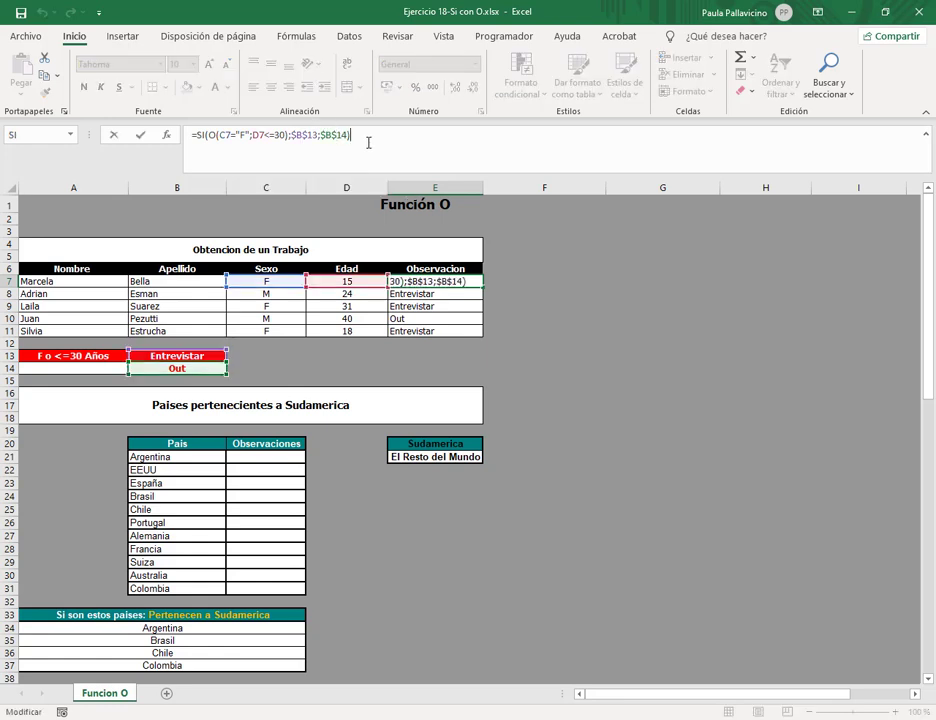
{"action": "key", "text": "Return"}
Step: Start a SI formula with a nested O in C21, with B21="Argentina" as the first condition
{"action": "scroll", "coordinate": [571, 387], "scroll_direction": "down", "scroll_amount": 2}
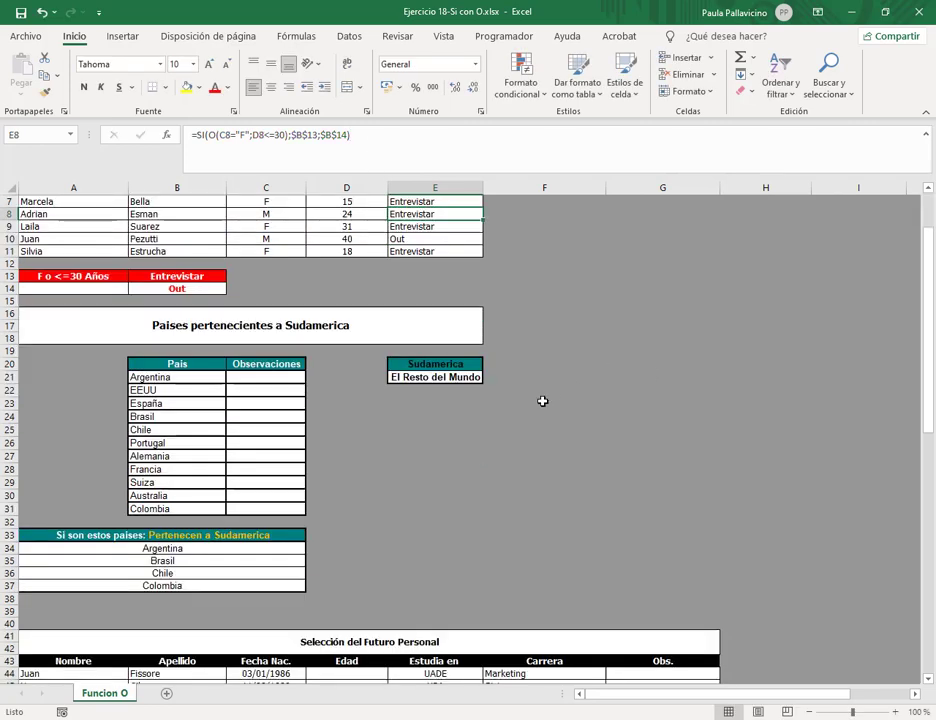
{"action": "scroll", "coordinate": [543, 401], "scroll_direction": "down", "scroll_amount": 1}
{"action": "left_click", "coordinate": [280, 340]}
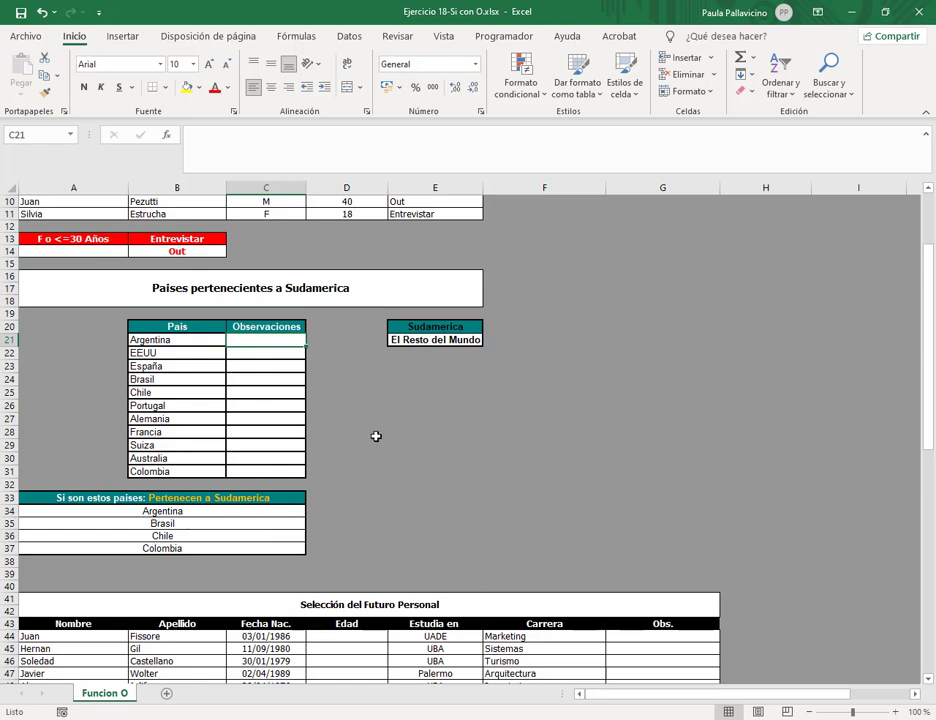
{"action": "type", "text": "=si("}
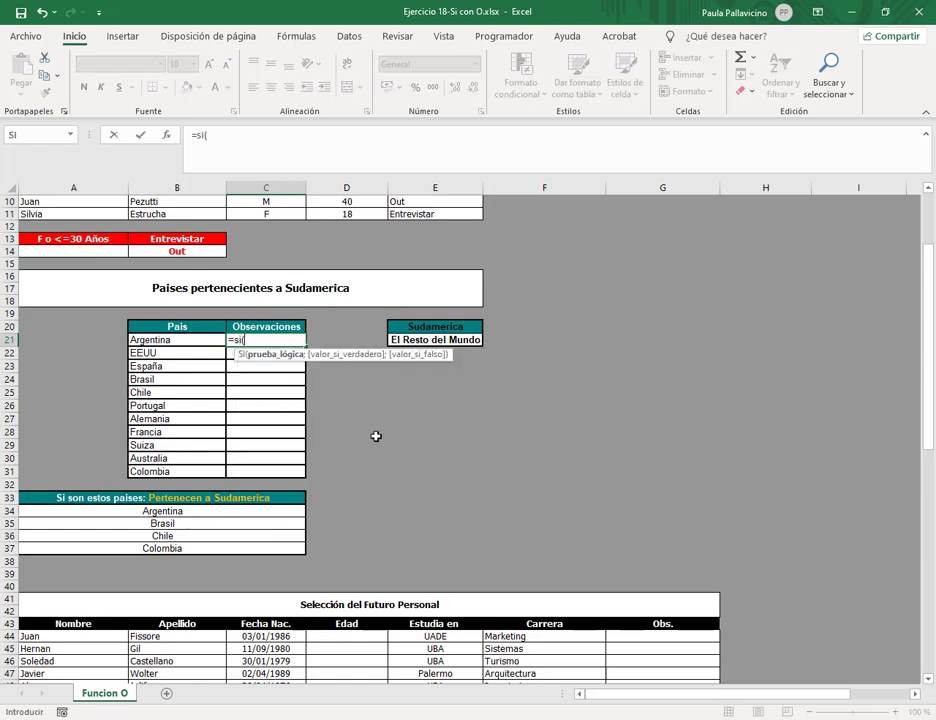
{"action": "left_click", "coordinate": [265, 140]}
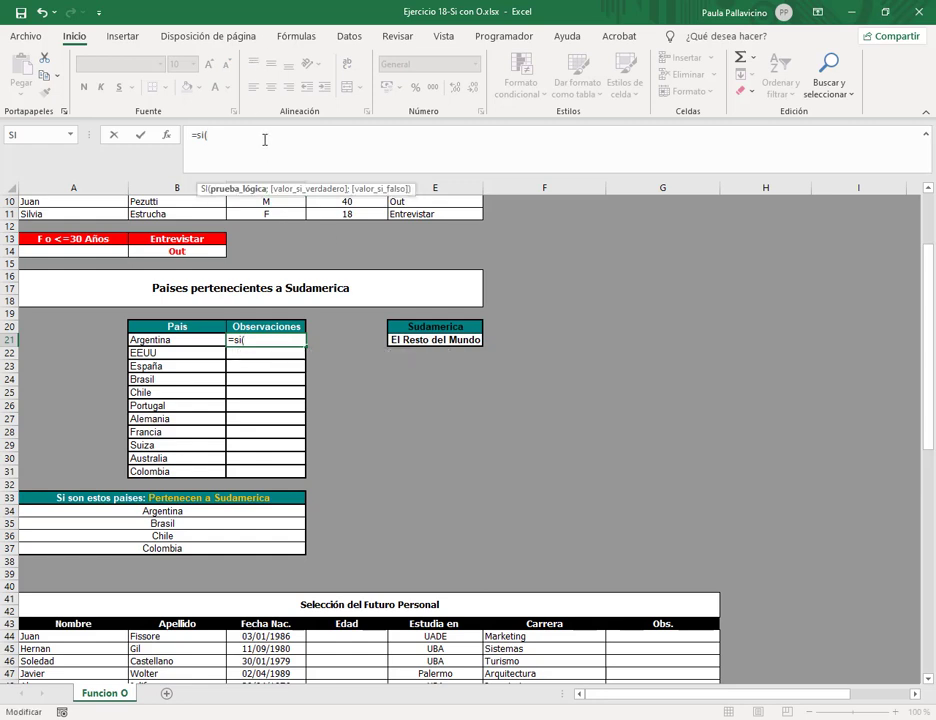
{"action": "type", "text": "o"}
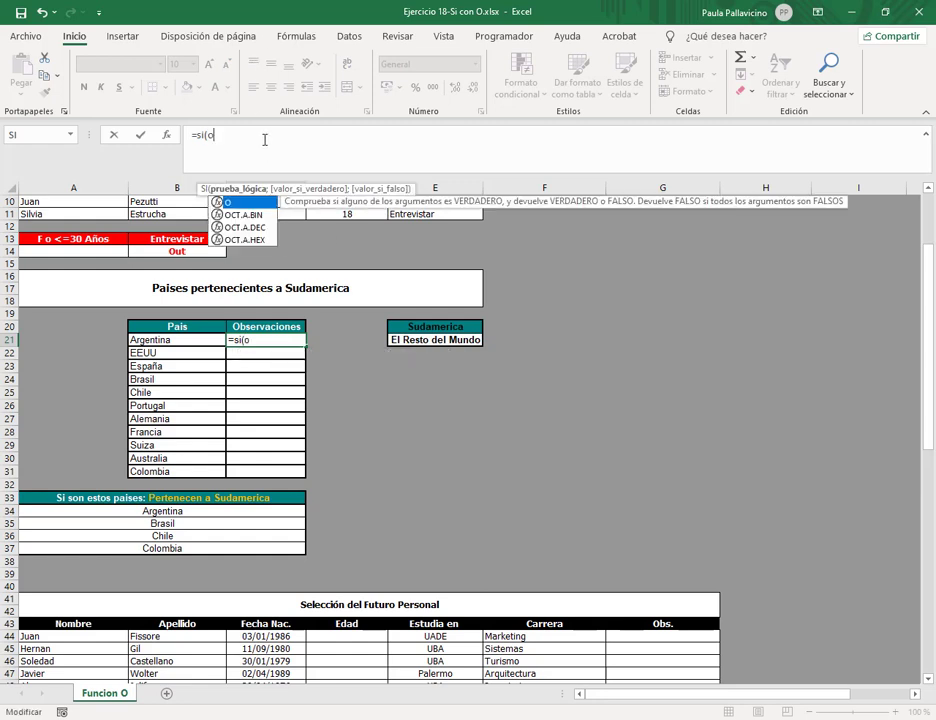
{"action": "type", "text": "("}
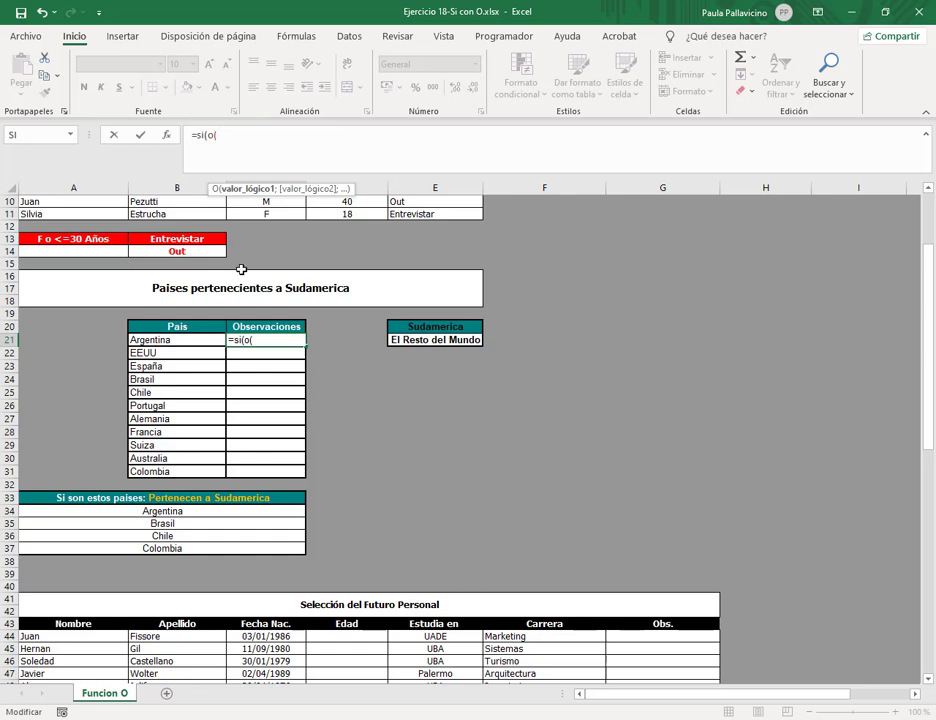
{"action": "left_click", "coordinate": [200, 340]}
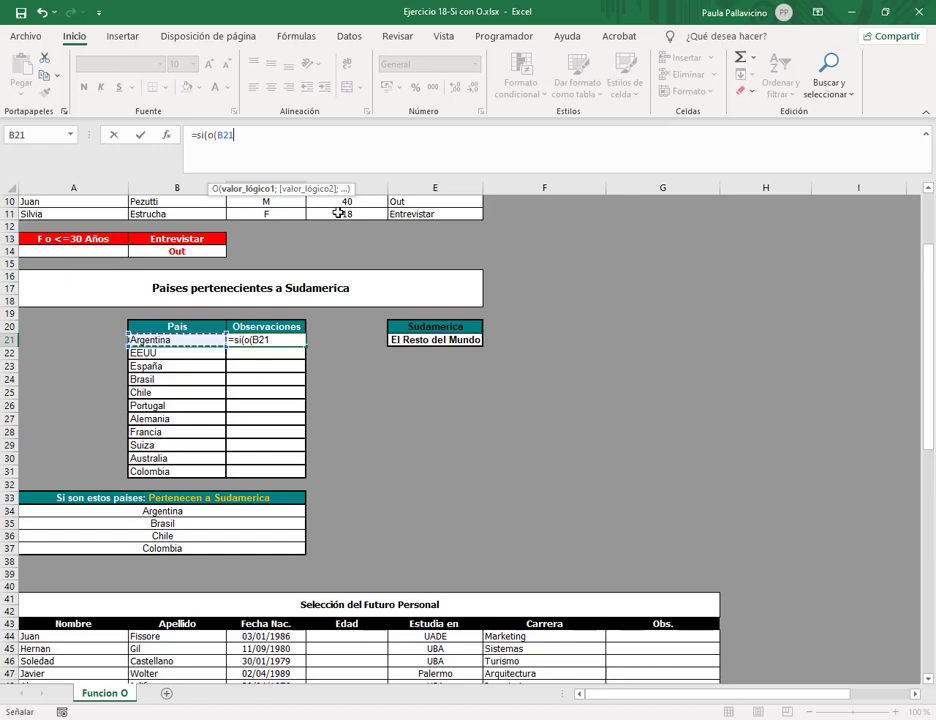
{"action": "type", "text": "=\""}
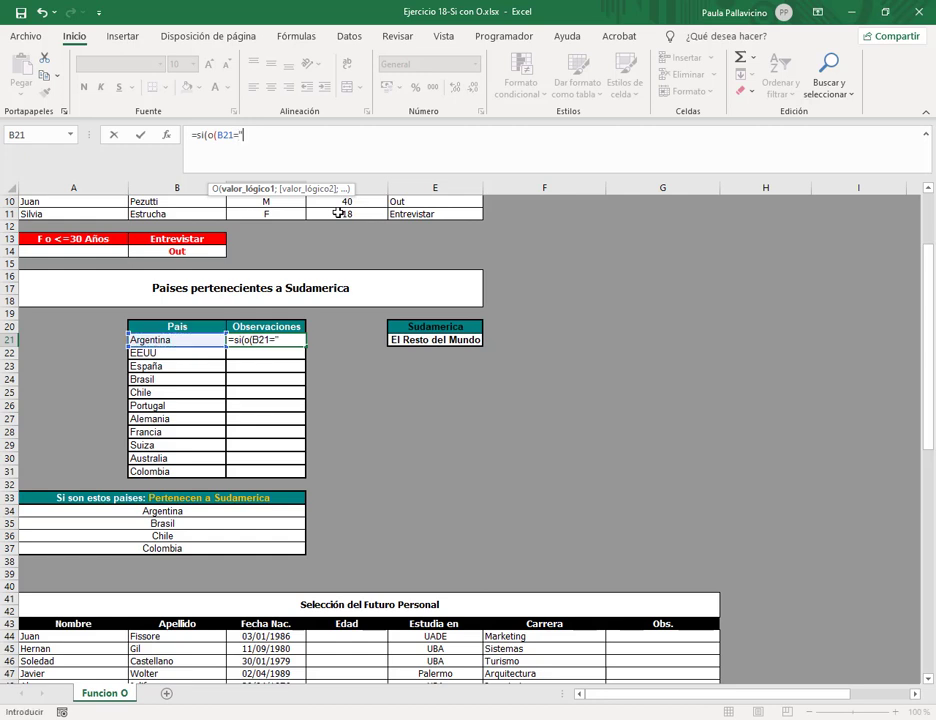
{"action": "type", "text": "Argentina\""}
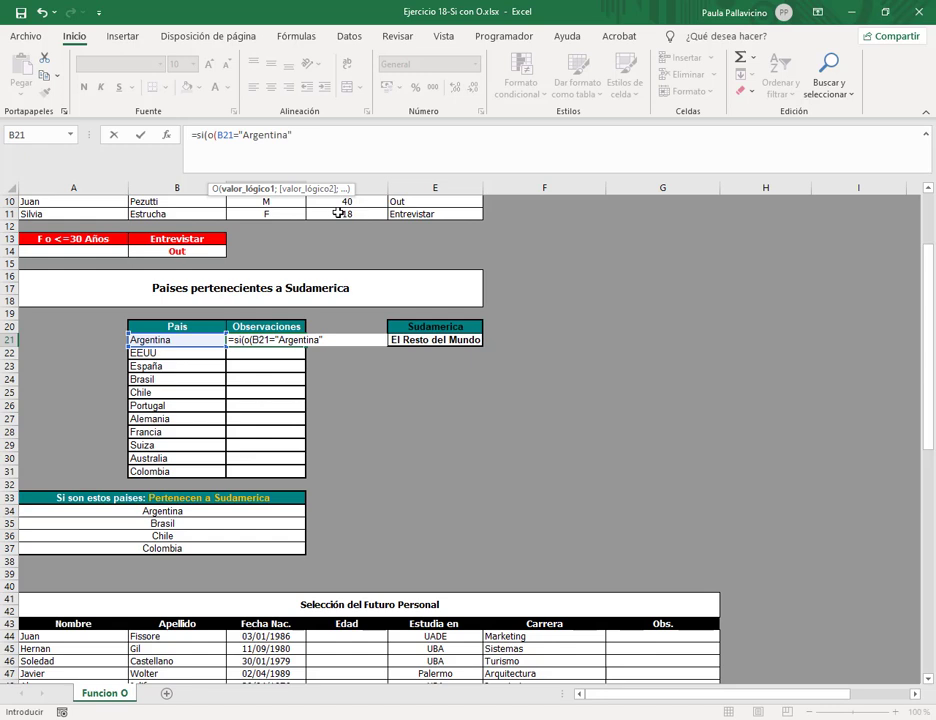
{"action": "type", "text": ";"}
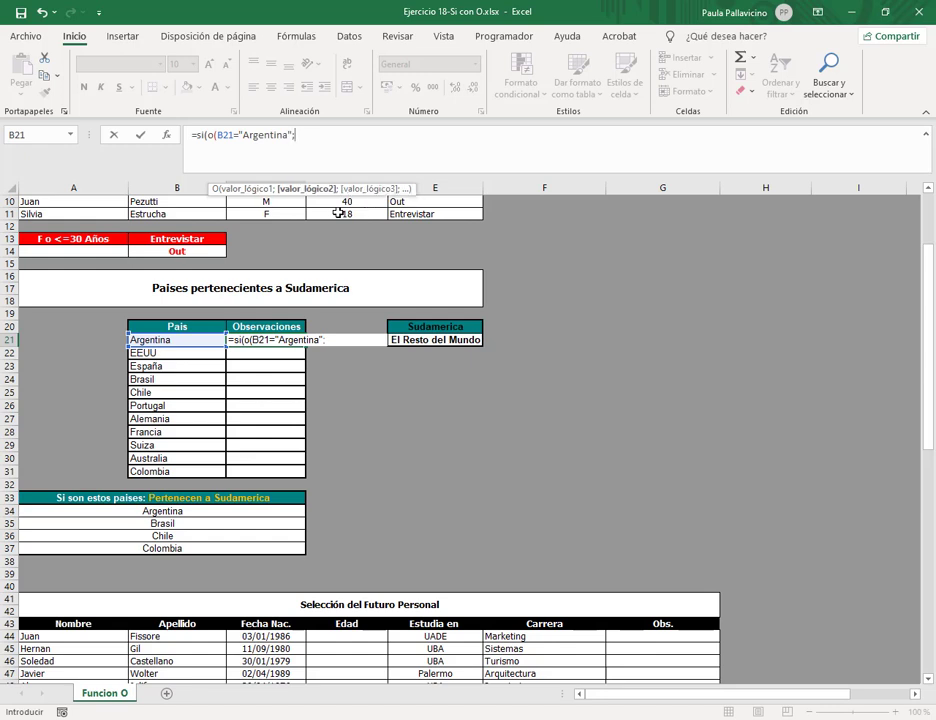
Step: Add the conditions B21="Brasil", B21="Chile" and B21="Colombia" to the O function and close it, ready for the SI's true value
{"action": "left_click", "coordinate": [200, 341]}
{"action": "type", "text": "="}
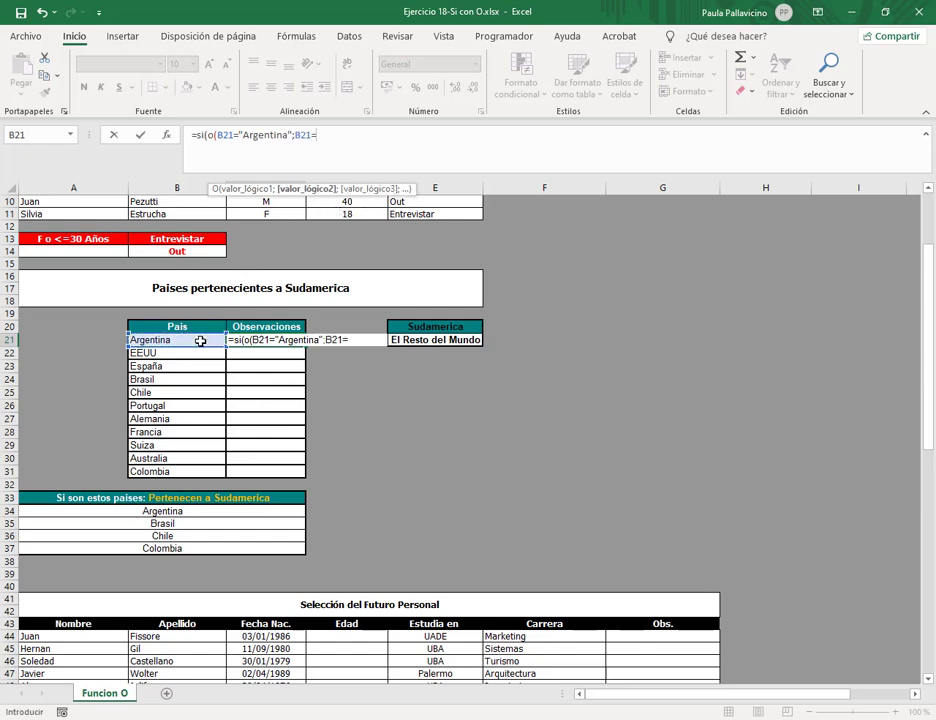
{"action": "type", "text": "\"Brasil\";"}
{"action": "left_click", "coordinate": [200, 341]}
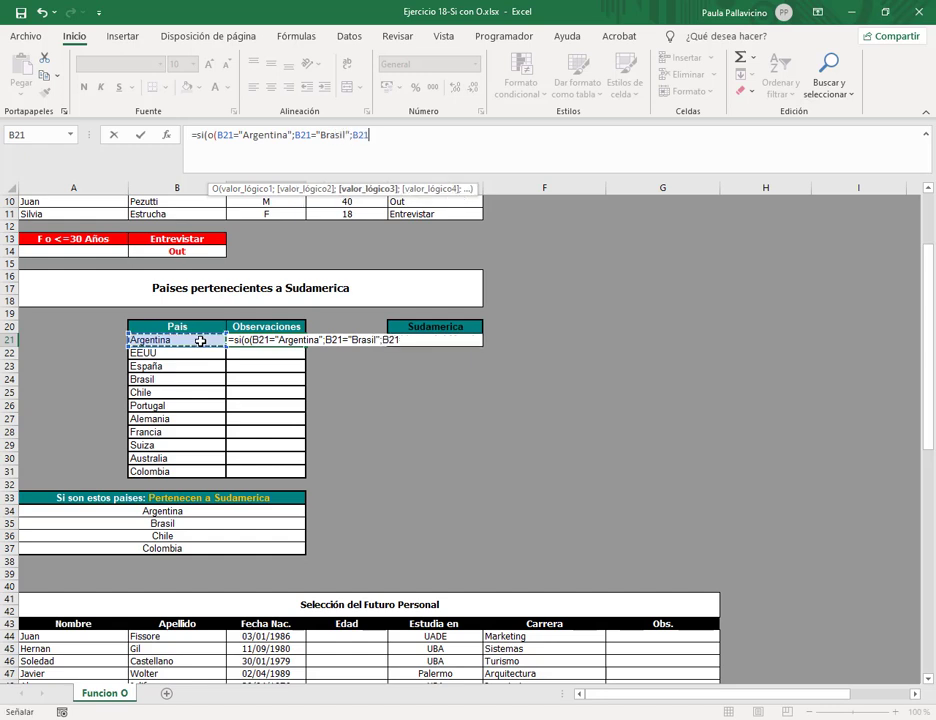
{"action": "type", "text": "="}
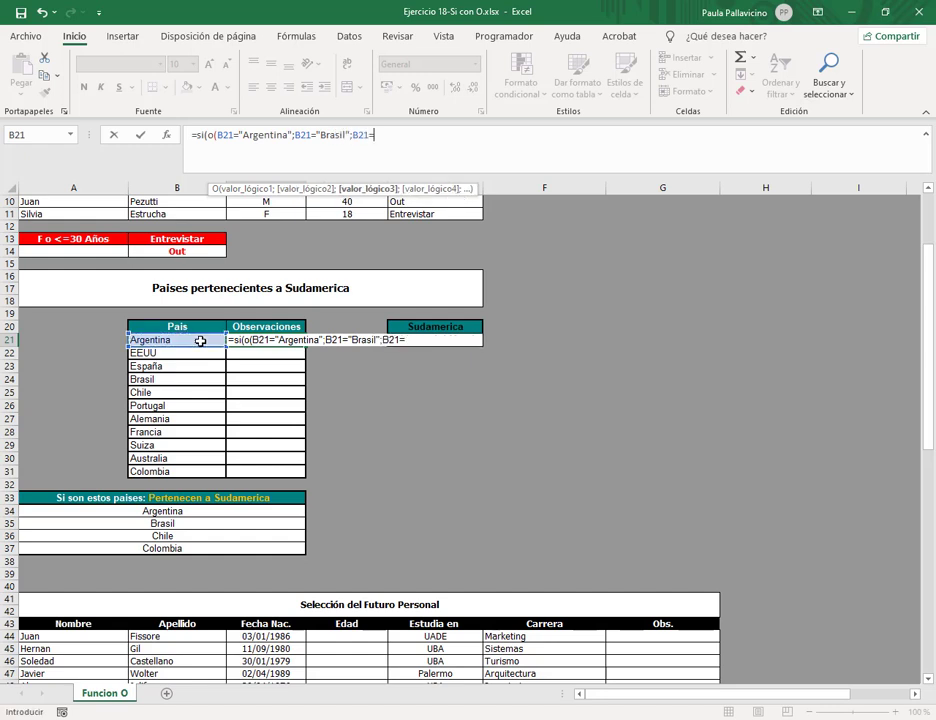
{"action": "type", "text": "\"Chile\";"}
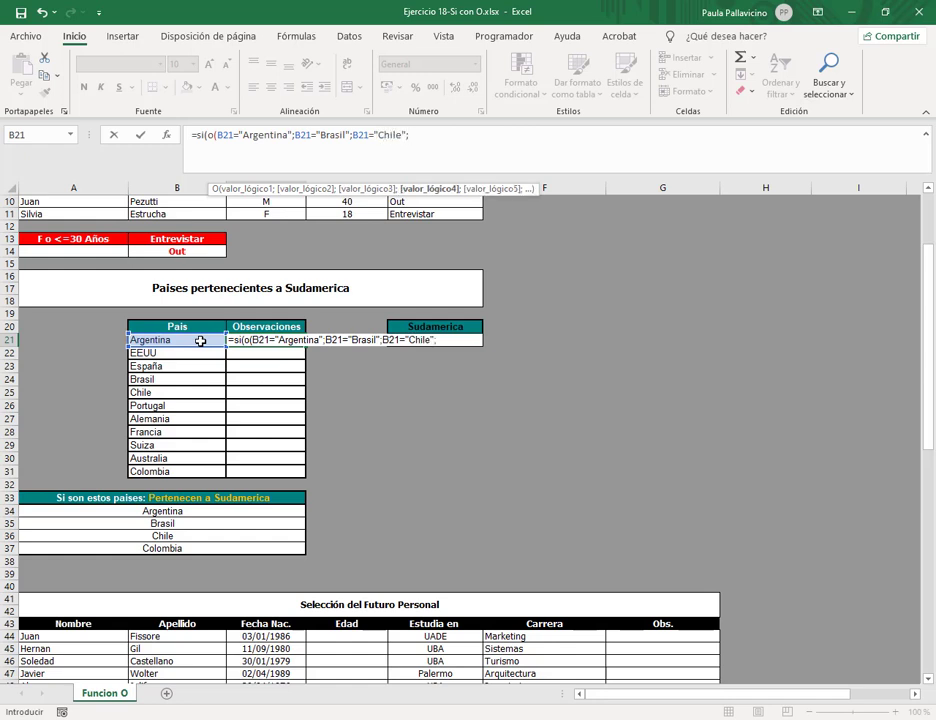
{"action": "left_click", "coordinate": [200, 341]}
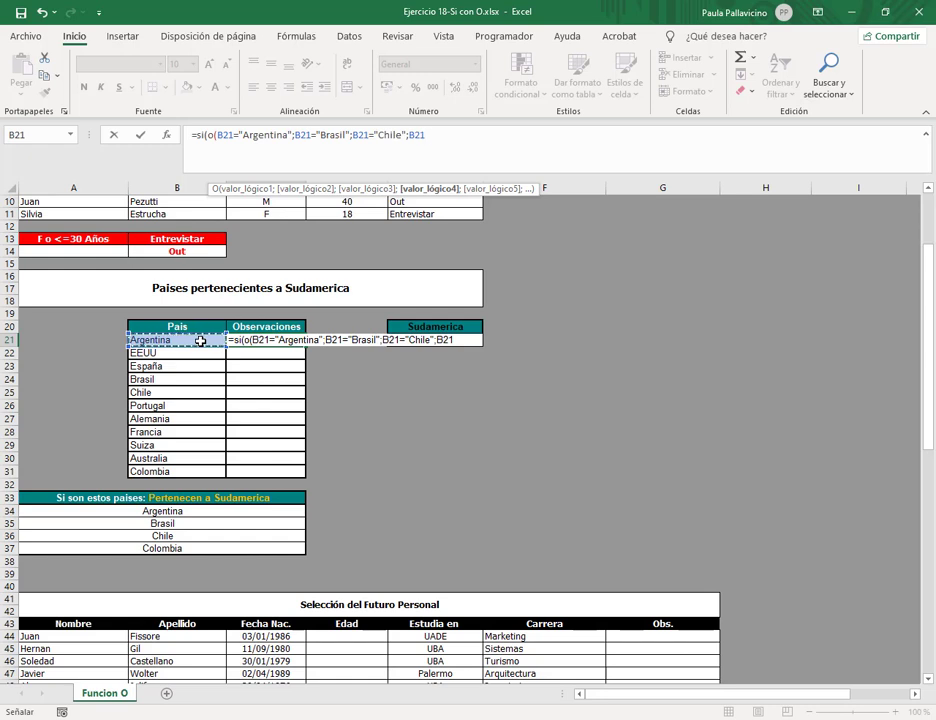
{"action": "type", "text": "=\"Colombia"}
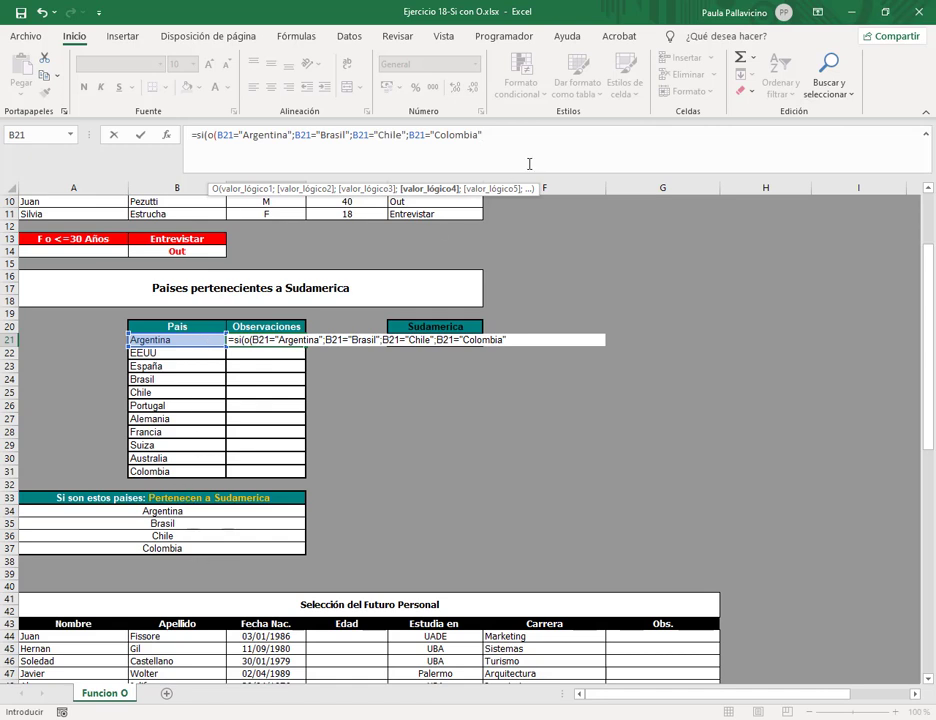
{"action": "type", "text": ")"}
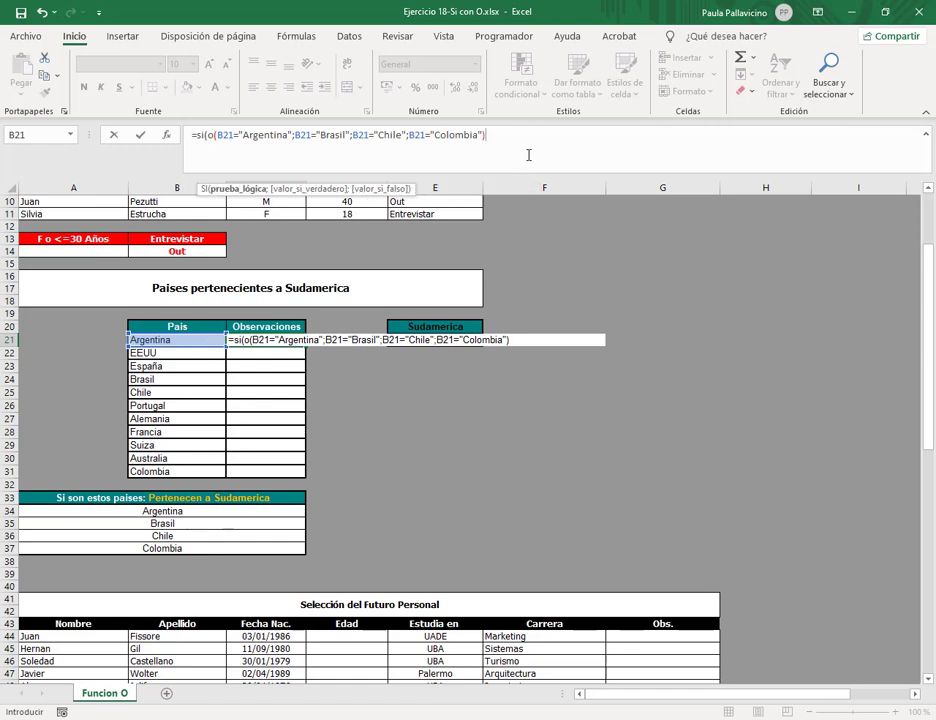
{"action": "type", "text": ";"}
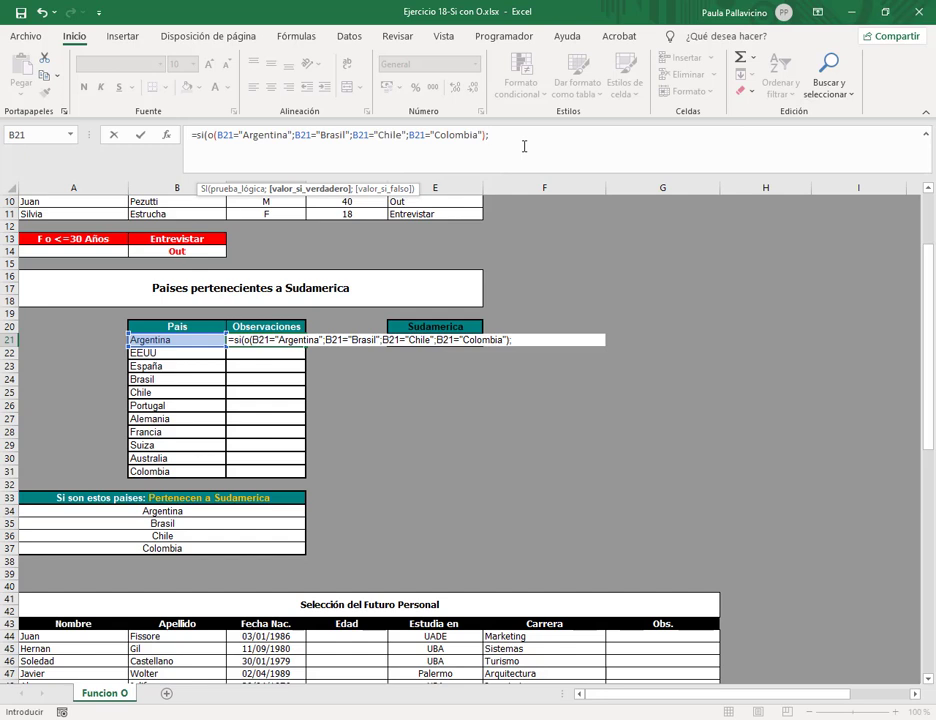
{"action": "left_click", "coordinate": [197, 134]}
{"action": "key", "text": "BackSpace"}
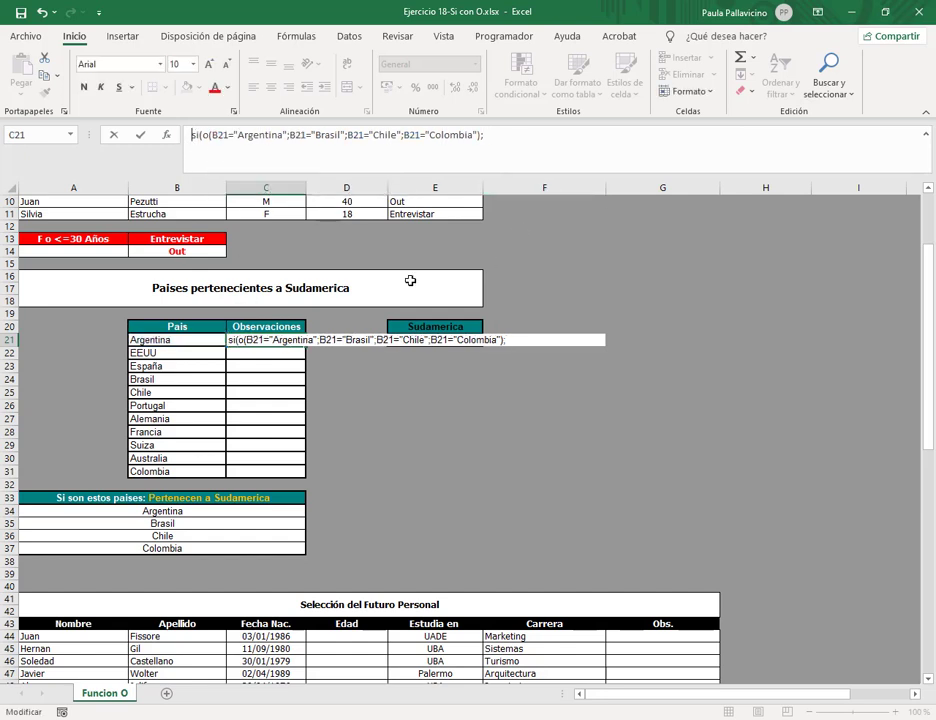
{"action": "key", "text": "Return"}
{"action": "left_click", "coordinate": [466, 338]}
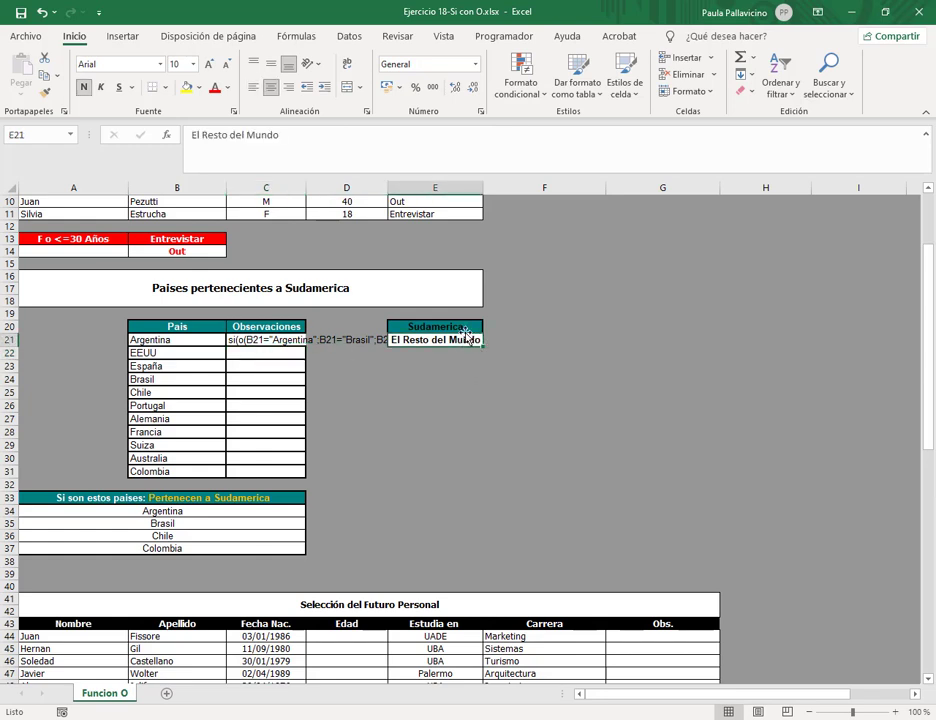
{"action": "left_click", "coordinate": [468, 328]}
{"action": "left_click", "coordinate": [467, 342]}
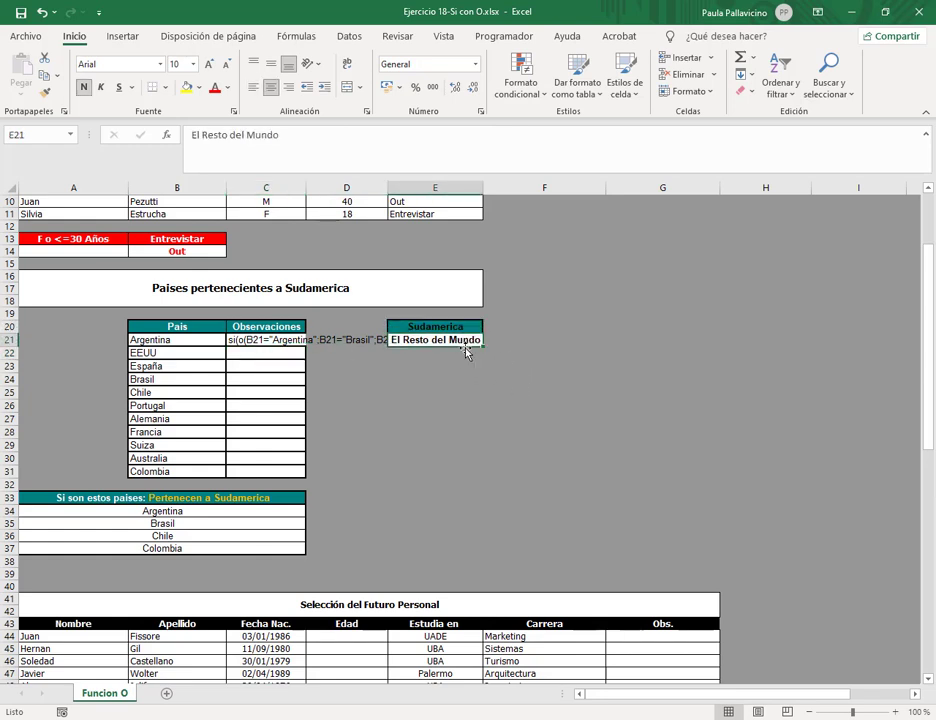
{"action": "left_click", "coordinate": [247, 340]}
{"action": "left_click", "coordinate": [193, 137]}
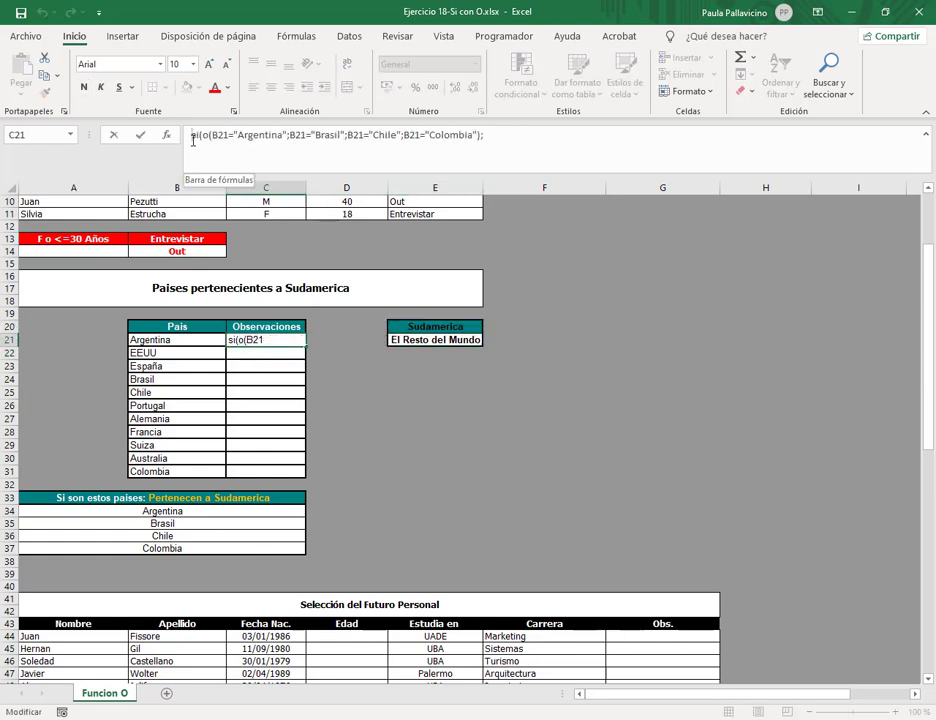
{"action": "type", "text": "="}
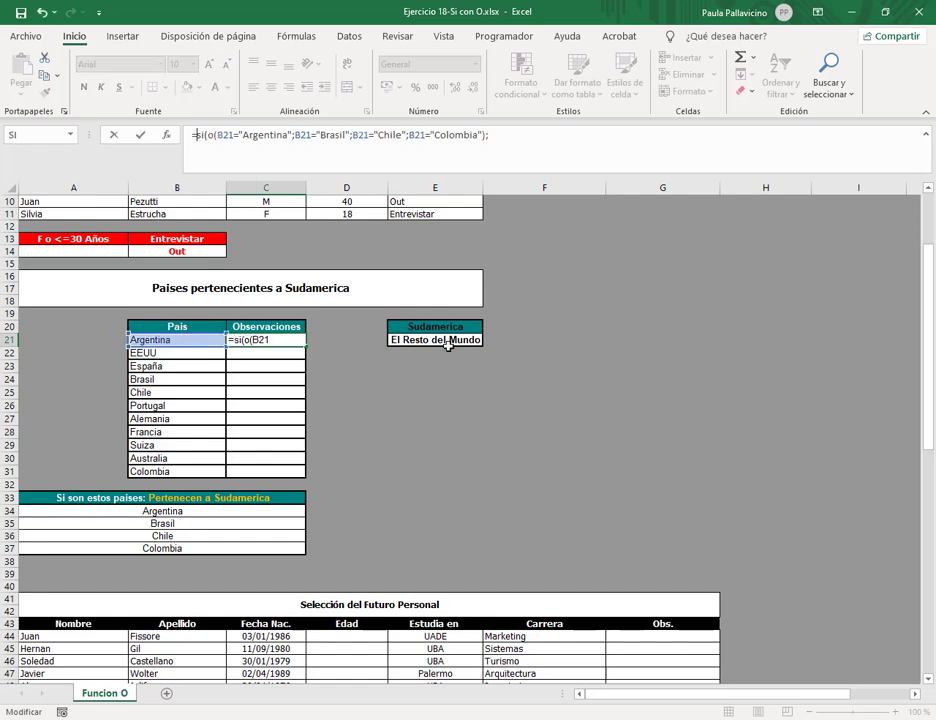
Step: Store the C21 formula as text without its equals sign and move the Sudamerica and El Resto del Mundo labels to E23:E24
{"action": "key", "text": "BackSpace"}
{"action": "key", "text": "ctrl+Return"}
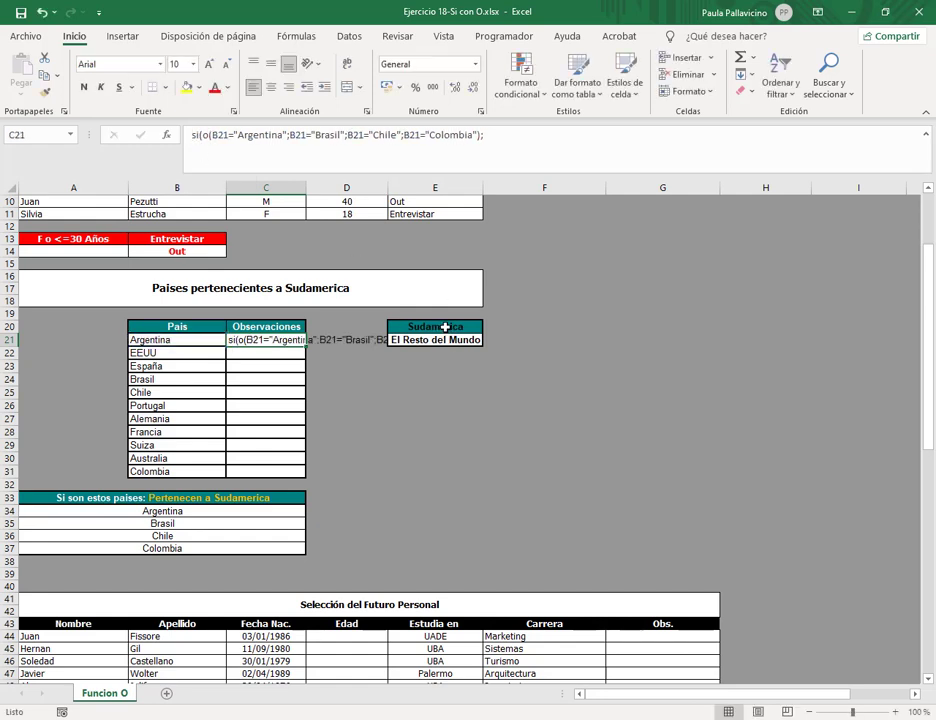
{"action": "left_click_drag", "start_coordinate": [445, 327], "coordinate": [458, 368]}
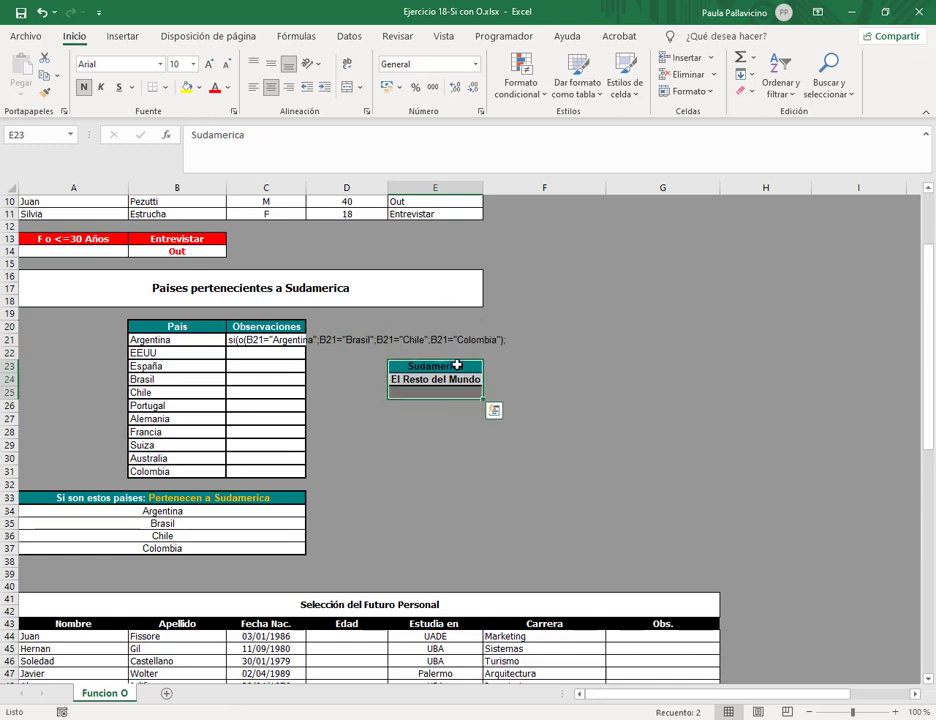
Step: Turn the C21 text back into a formula by restoring its equals sign and use $E$23 as the SI's true value
{"action": "left_click", "coordinate": [255, 339]}
{"action": "left_click", "coordinate": [194, 139]}
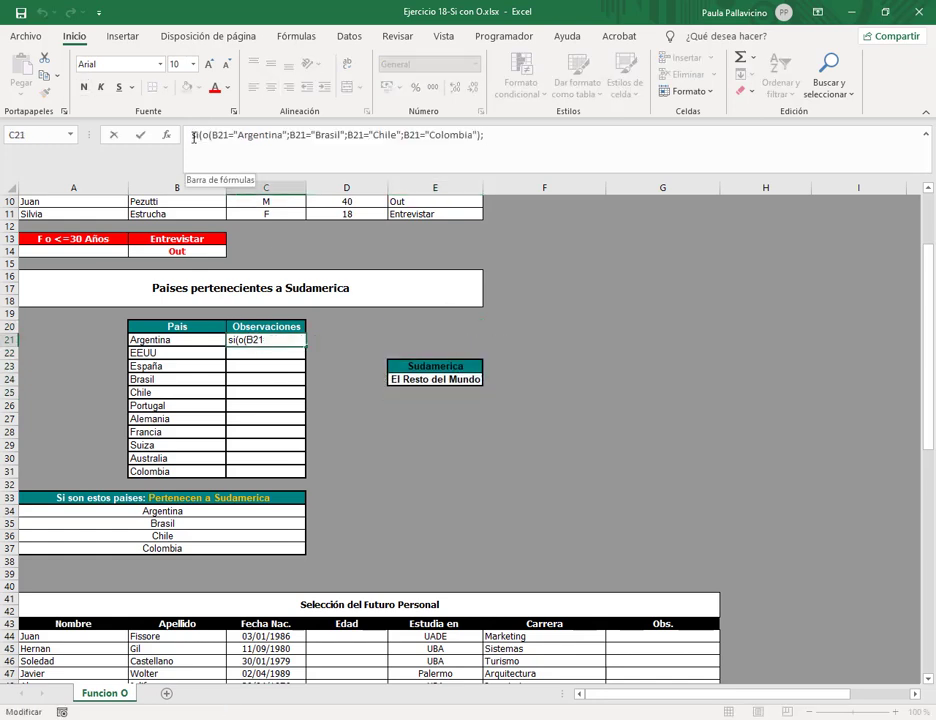
{"action": "type", "text": "="}
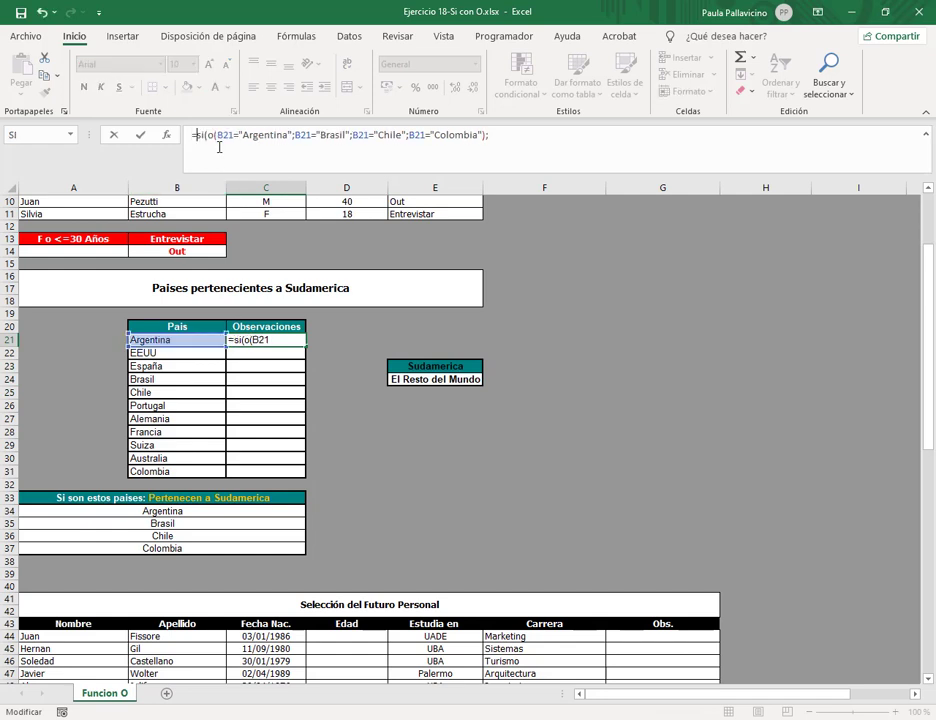
{"action": "left_click", "coordinate": [497, 134]}
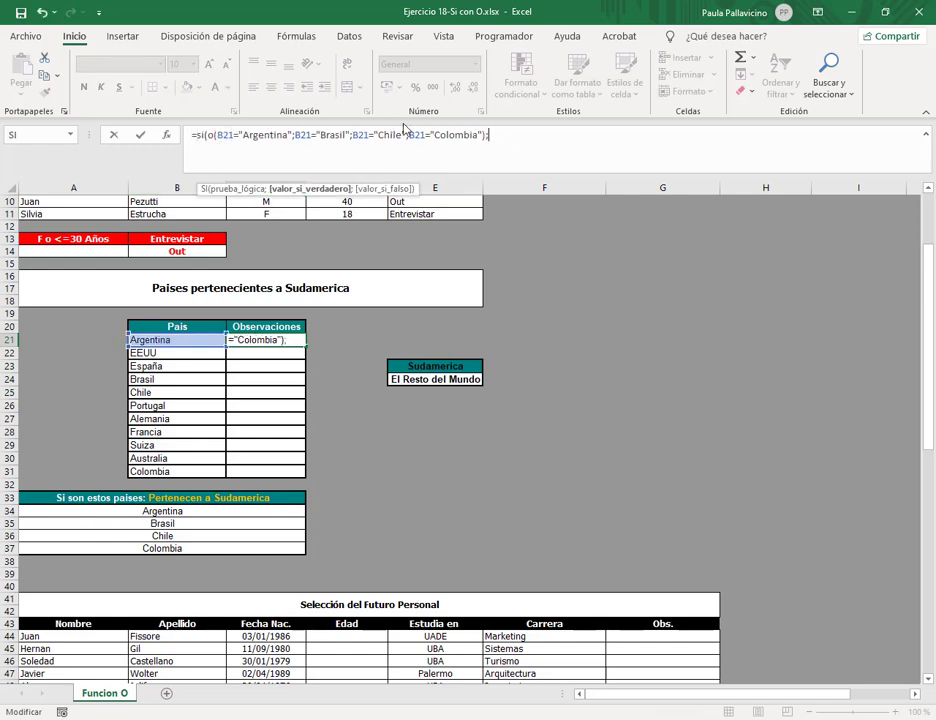
{"action": "left_click", "coordinate": [440, 366]}
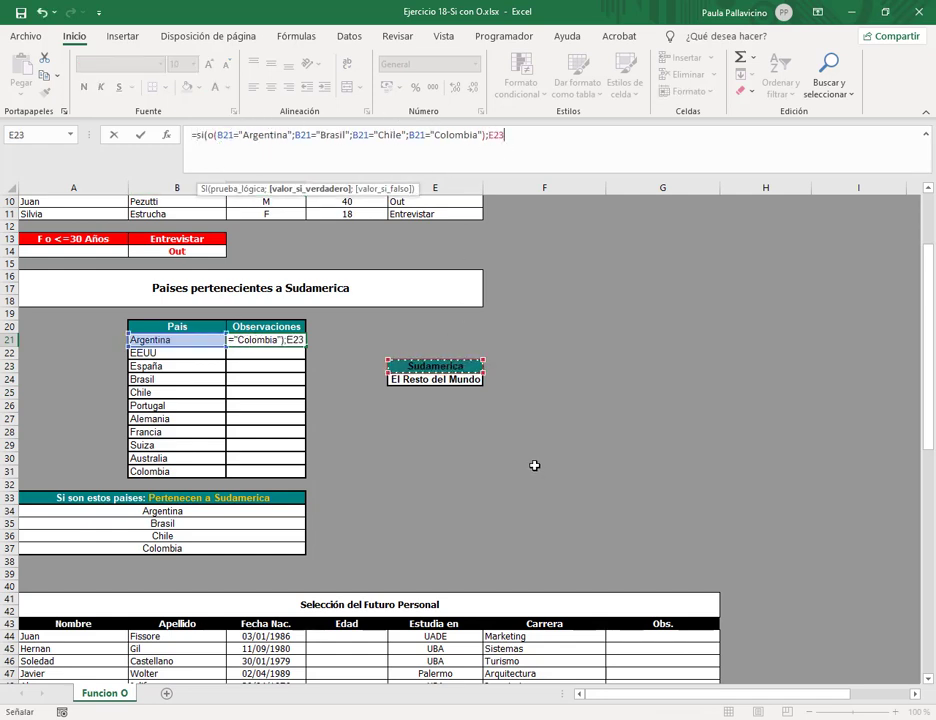
{"action": "key", "text": "F4"}
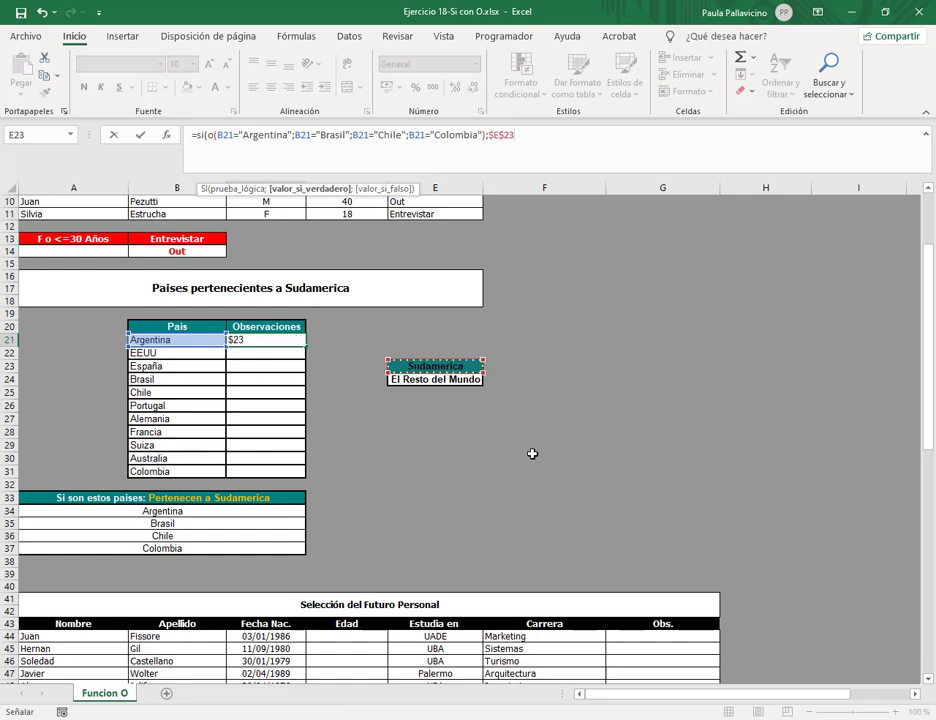
Step: Complete the C21 formula with $E$24 as the SI's false value
{"action": "type", "text": ";"}
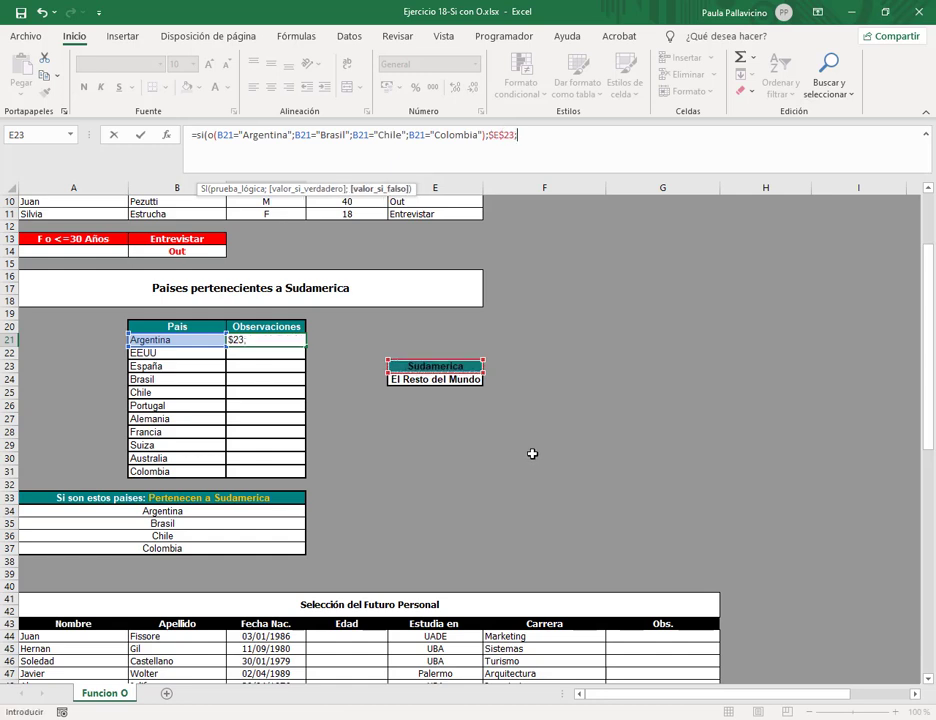
{"action": "left_click", "coordinate": [455, 379]}
{"action": "key", "text": "F4"}
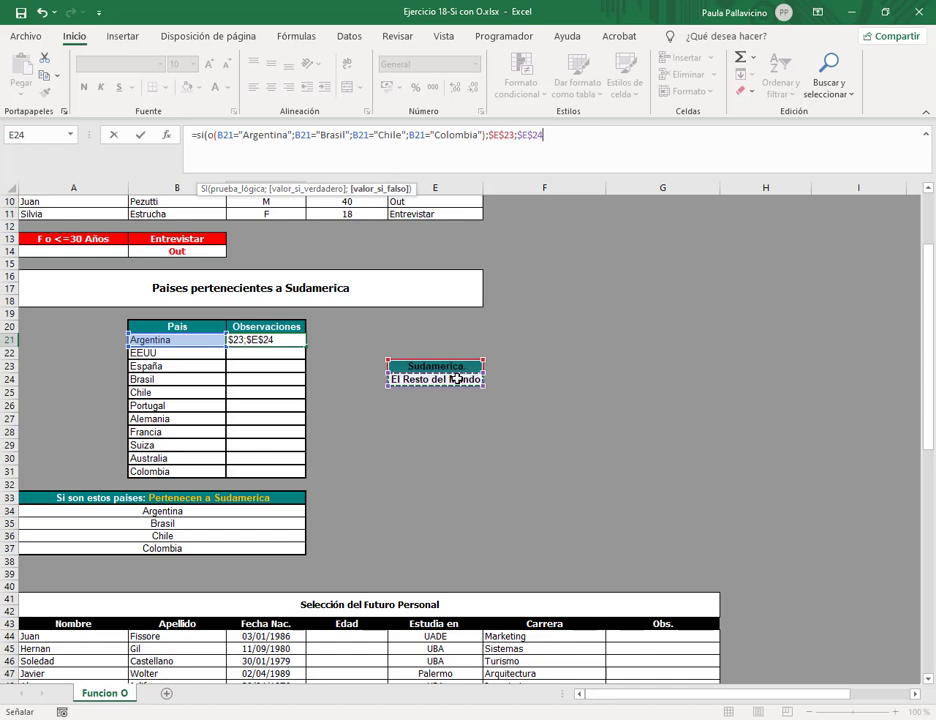
{"action": "type", "text": ")"}
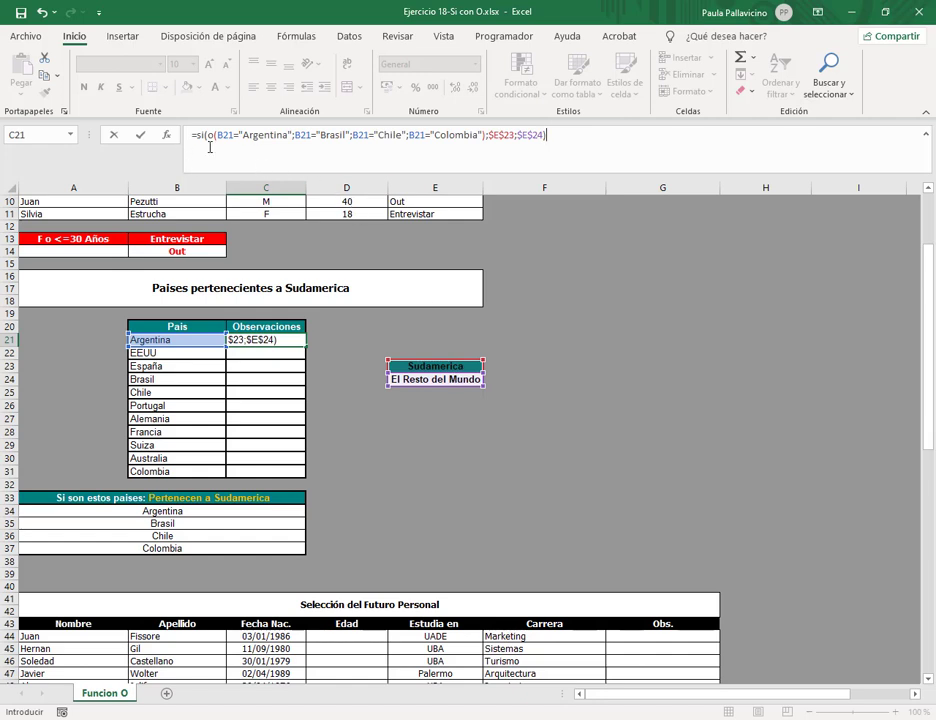
{"action": "key", "text": "Return"}
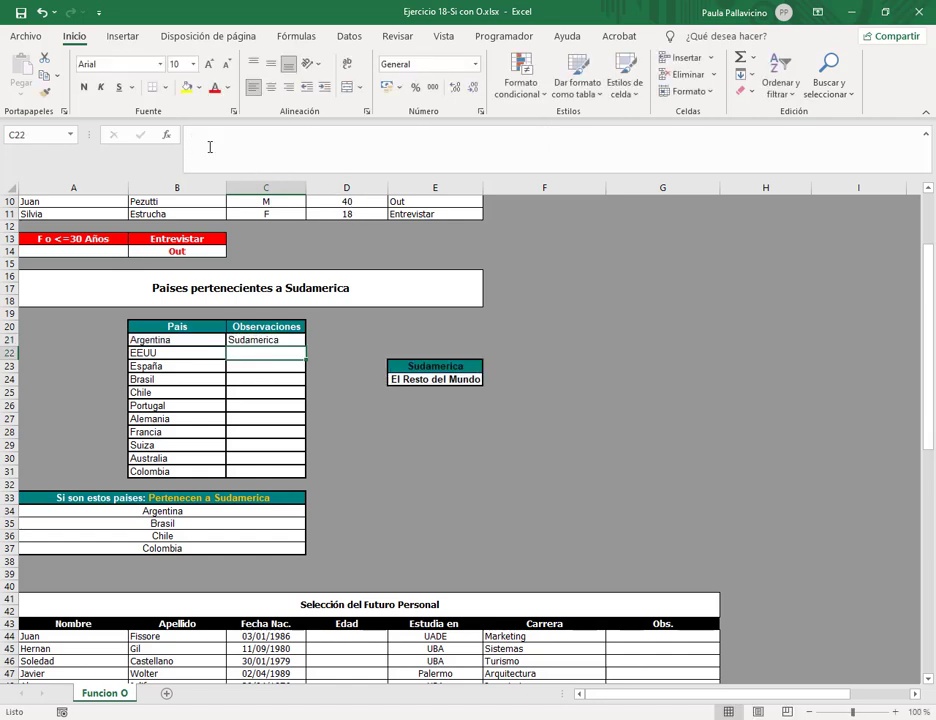
Step: Fill the C21 formula down to C31 and widen column C to fit the results
{"action": "left_click", "coordinate": [299, 341]}
{"action": "left_click_drag", "start_coordinate": [306, 346], "coordinate": [309, 479]}
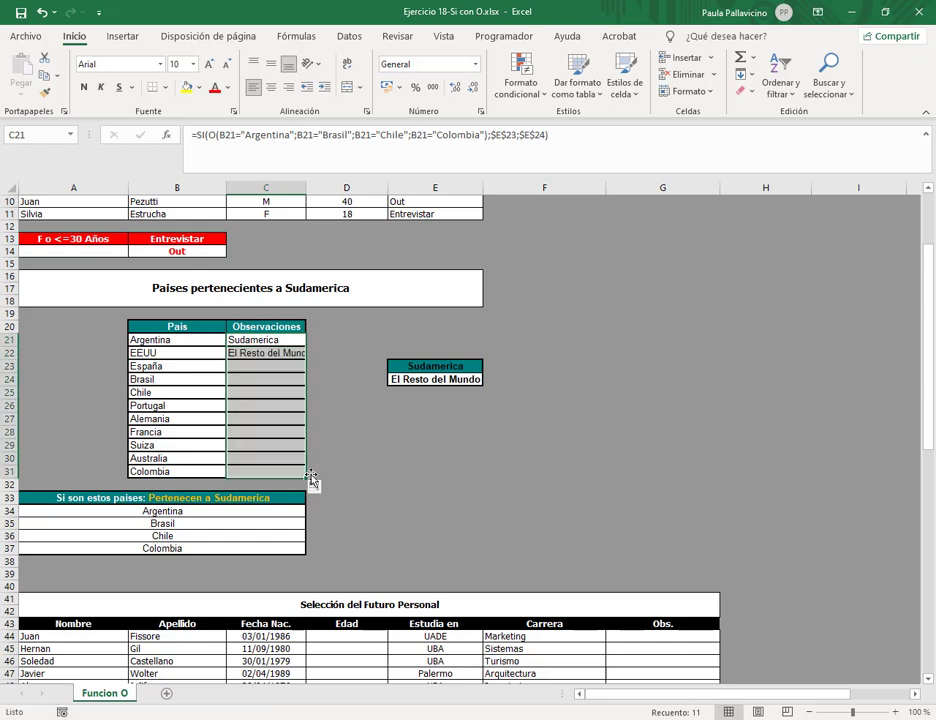
{"action": "left_click_drag", "start_coordinate": [306, 187], "coordinate": [318, 187]}
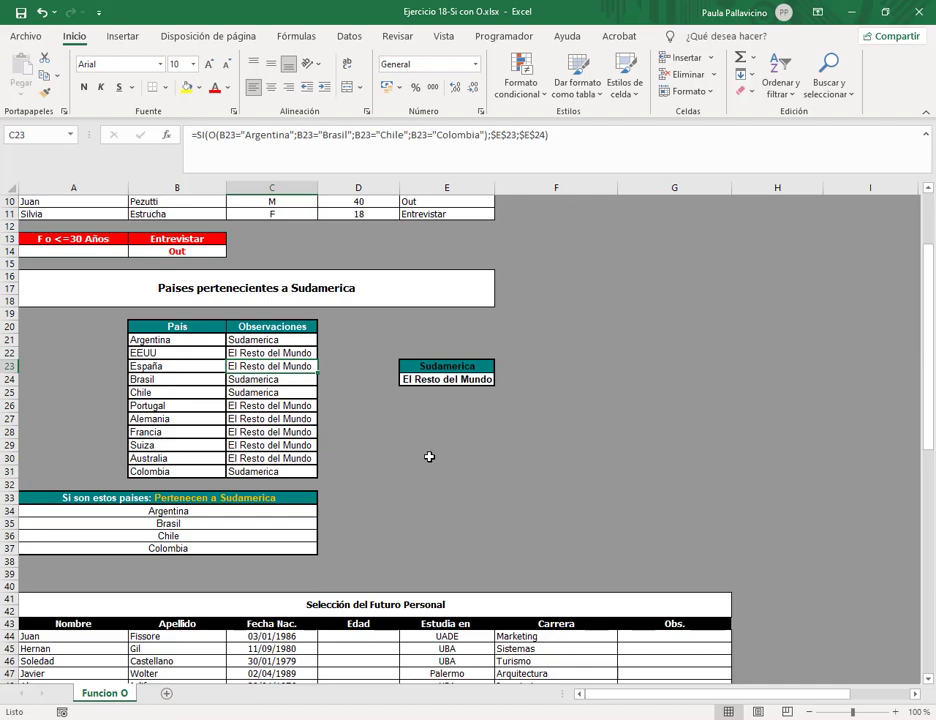
Step: Start a SIFECHA formula in D44 with C44 as the start date and HOY() as the end date
{"action": "scroll", "coordinate": [437, 462], "scroll_direction": "down", "scroll_amount": 7}
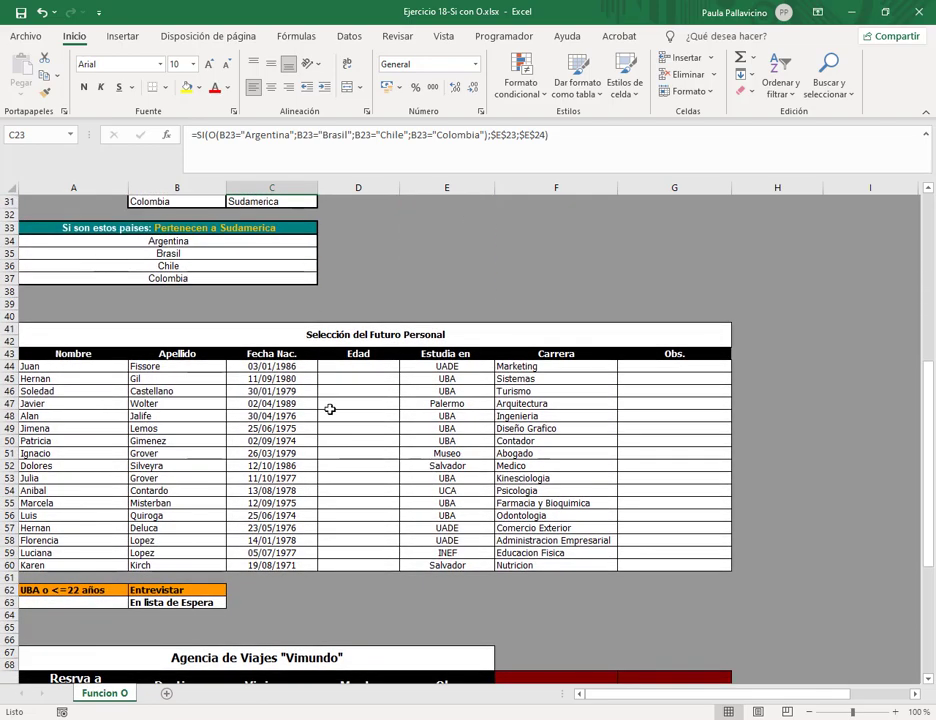
{"action": "left_click", "coordinate": [358, 366]}
{"action": "scroll", "coordinate": [440, 540], "scroll_direction": "down", "scroll_amount": 2}
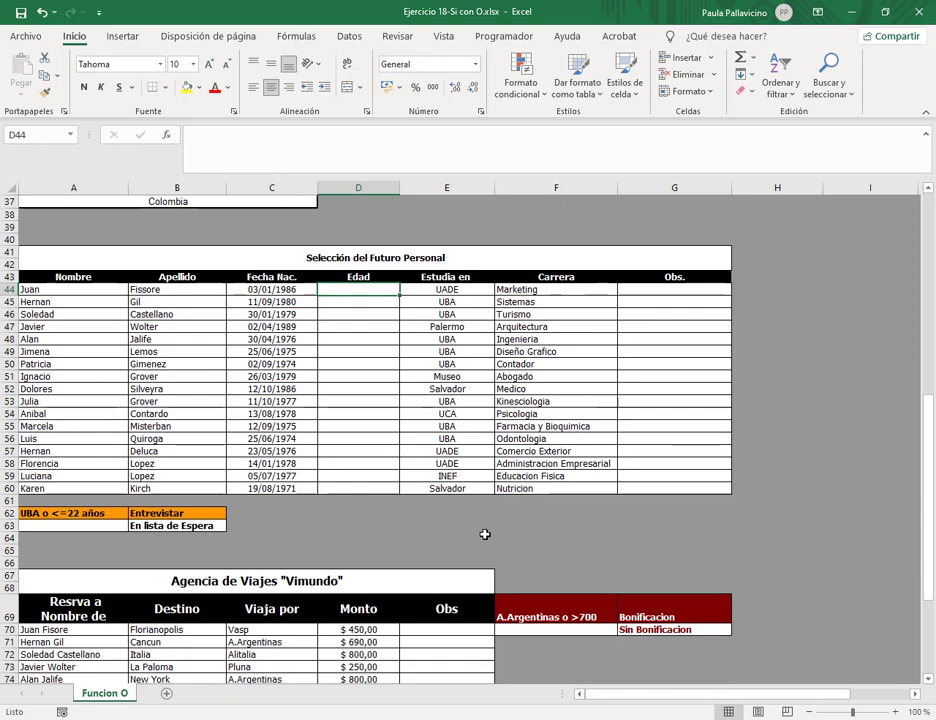
{"action": "type", "text": "="}
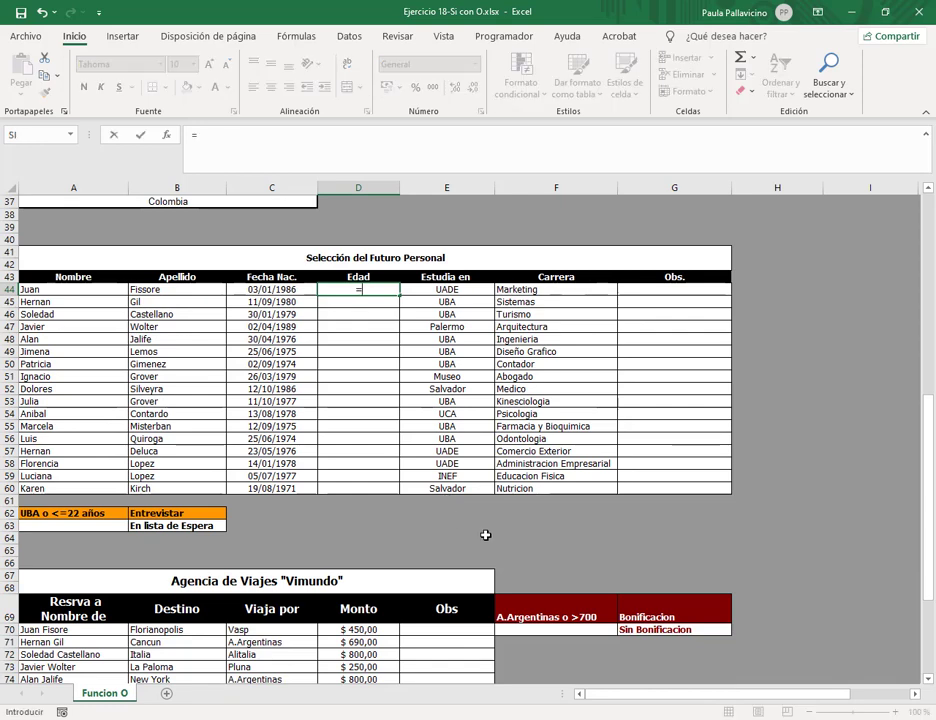
{"action": "type", "text": "fu"}
{"action": "key", "text": "BackSpace"}
{"action": "key", "text": "BackSpace"}
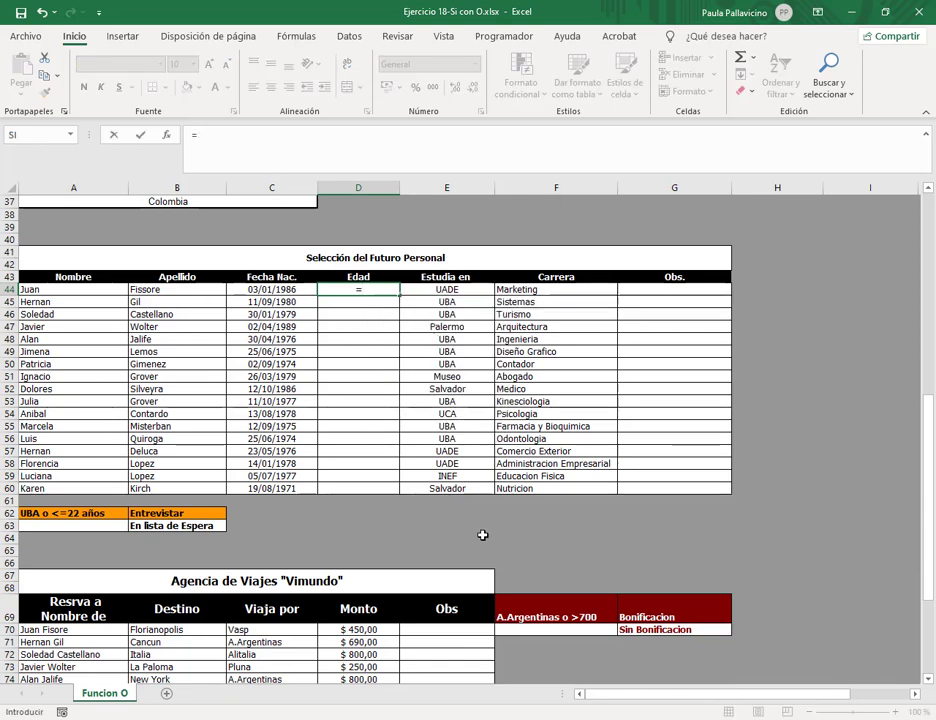
{"action": "type", "text": "sifecha("}
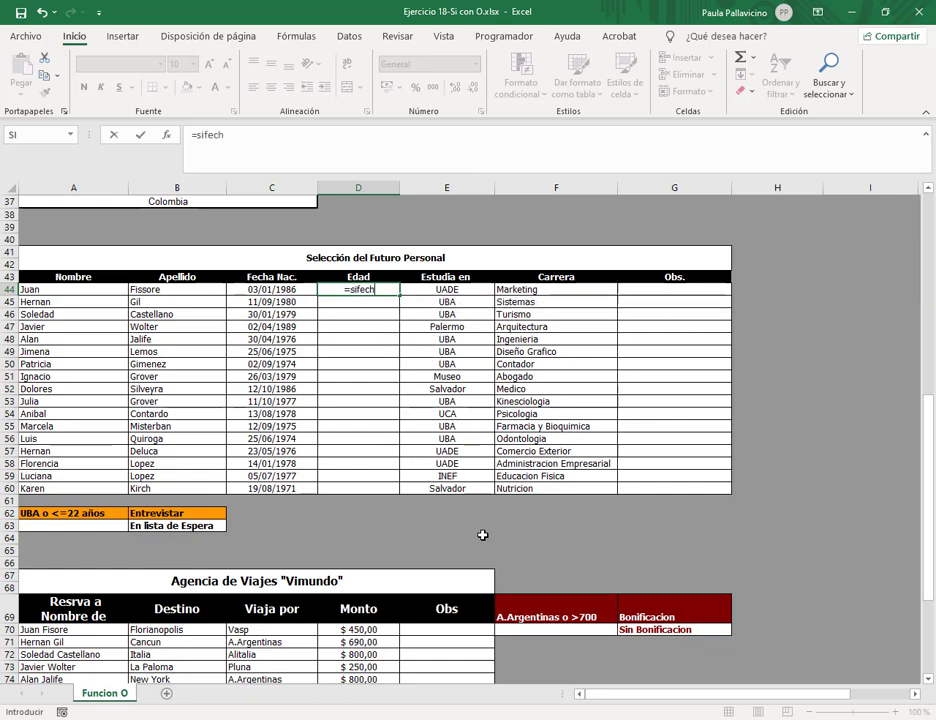
{"action": "left_click", "coordinate": [291, 289]}
{"action": "type", "text": ";hoy();"}
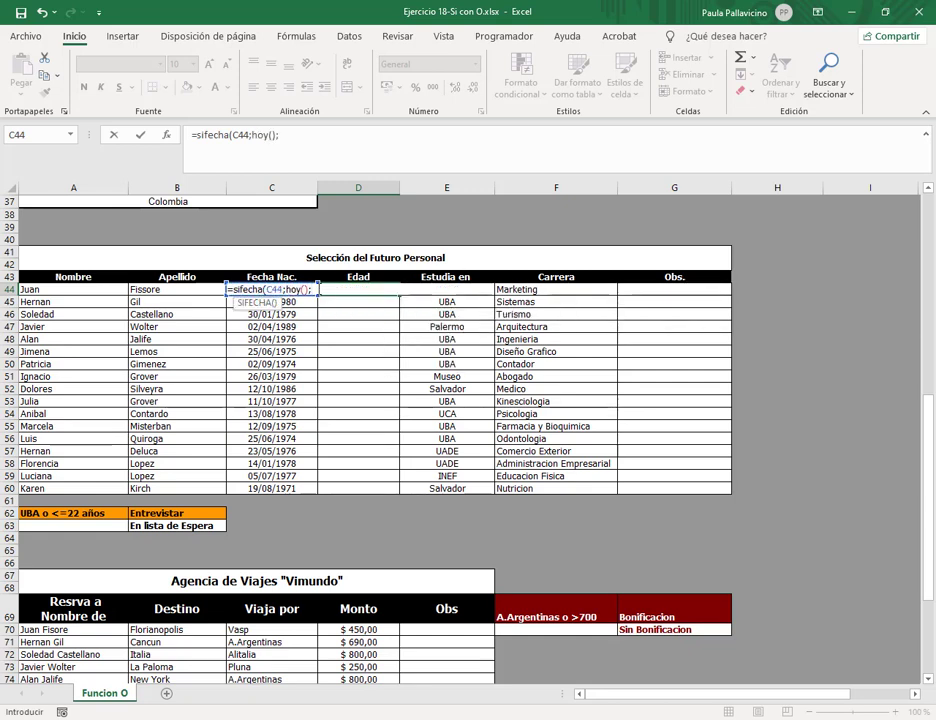
Step: Complete the D44 age formula with the unit "y" and fill it down the Edad column to D60
{"action": "left_click", "coordinate": [331, 129]}
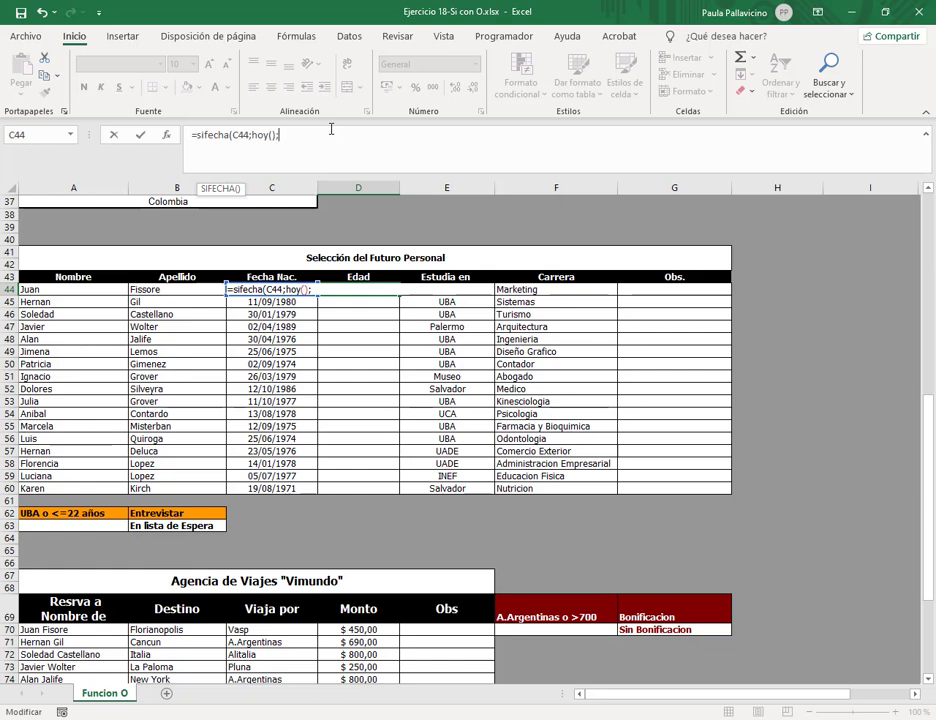
{"action": "type", "text": "\"y\")"}
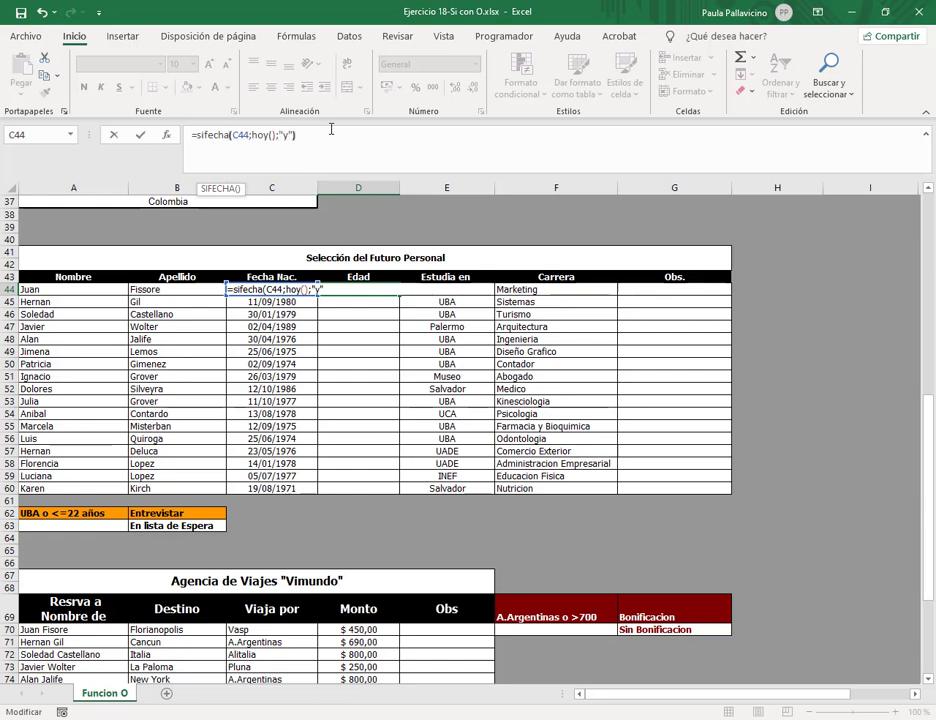
{"action": "key", "text": "Return"}
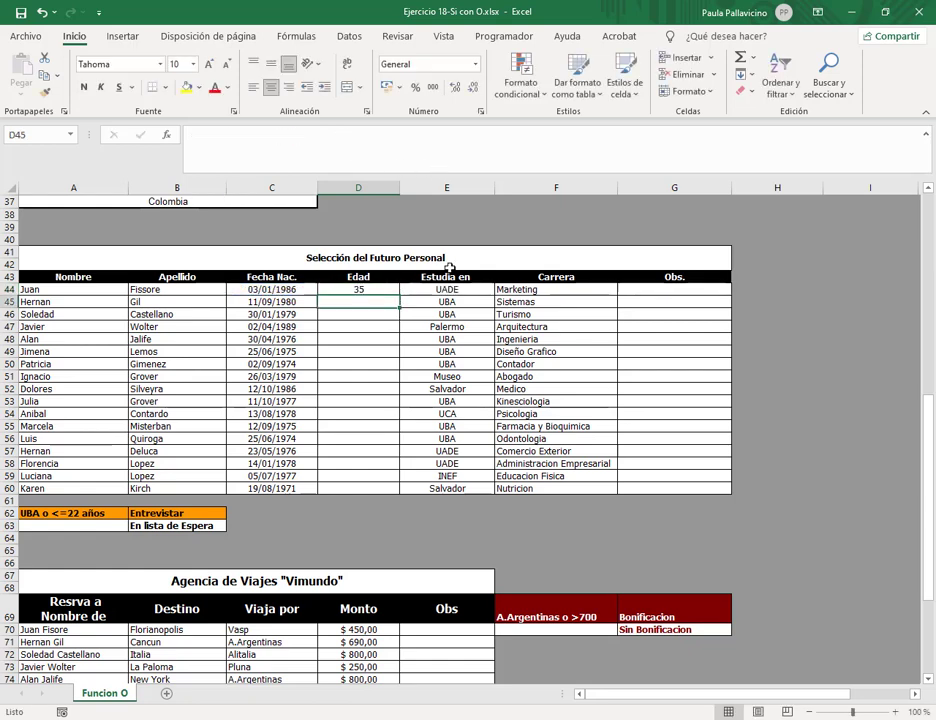
{"action": "left_click", "coordinate": [388, 290]}
{"action": "left_click_drag", "start_coordinate": [399, 296], "coordinate": [390, 488]}
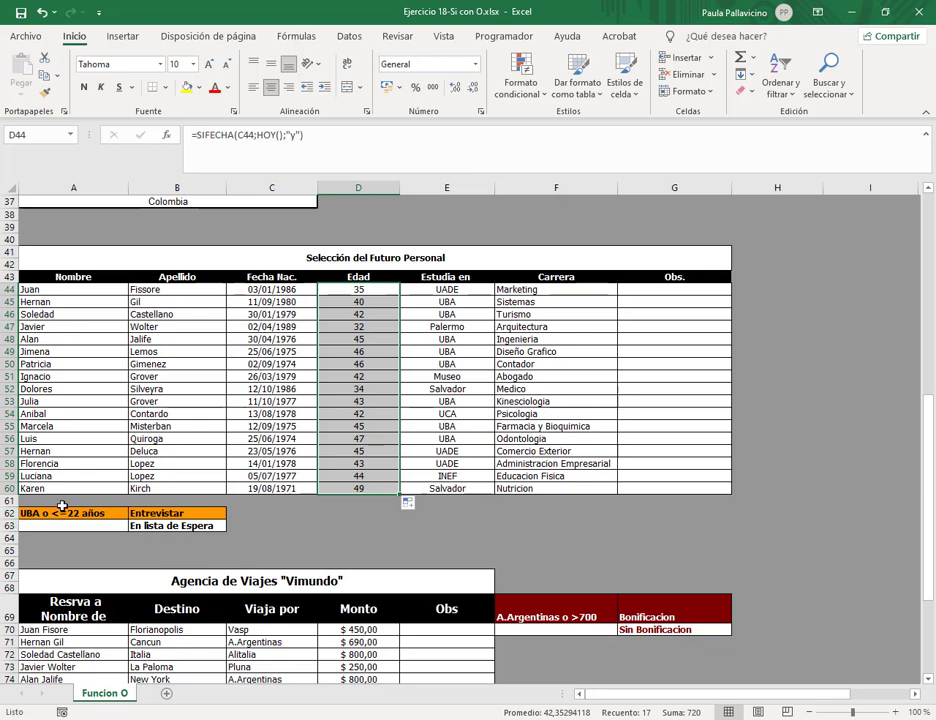
Step: Set the birth year in C54 of the Fecha Nac. column to 1999
{"action": "left_click", "coordinate": [302, 302]}
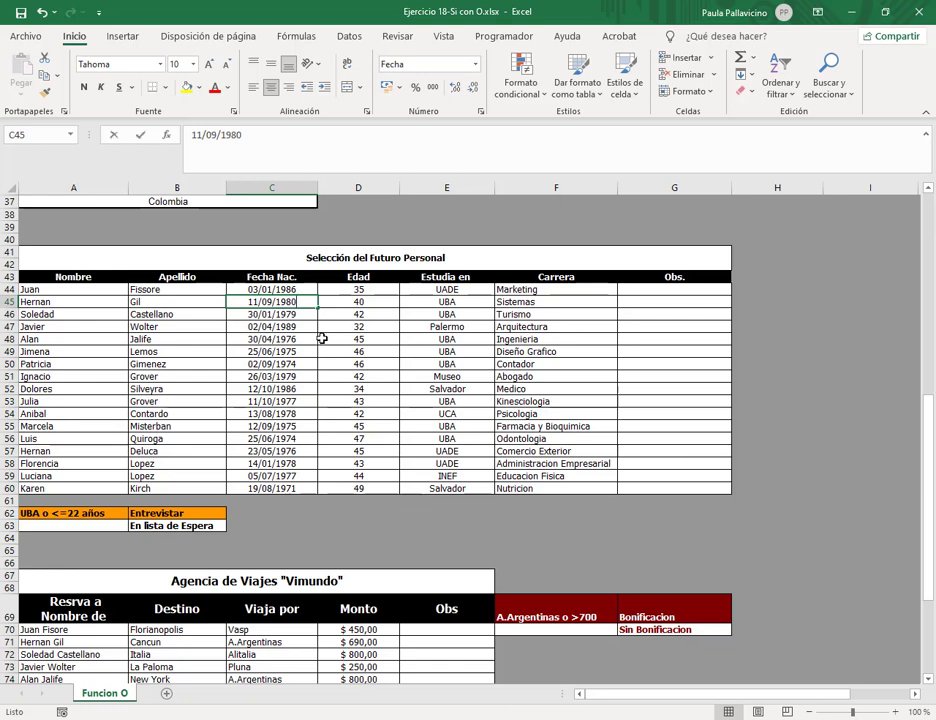
{"action": "key", "text": "Down"}
{"action": "key", "text": "Down"}
{"action": "key", "text": "Down"}
{"action": "key", "text": "Down"}
{"action": "key", "text": "Down"}
{"action": "key", "text": "Down"}
{"action": "key", "text": "Down"}
{"action": "key", "text": "Down"}
{"action": "key", "text": "Down"}
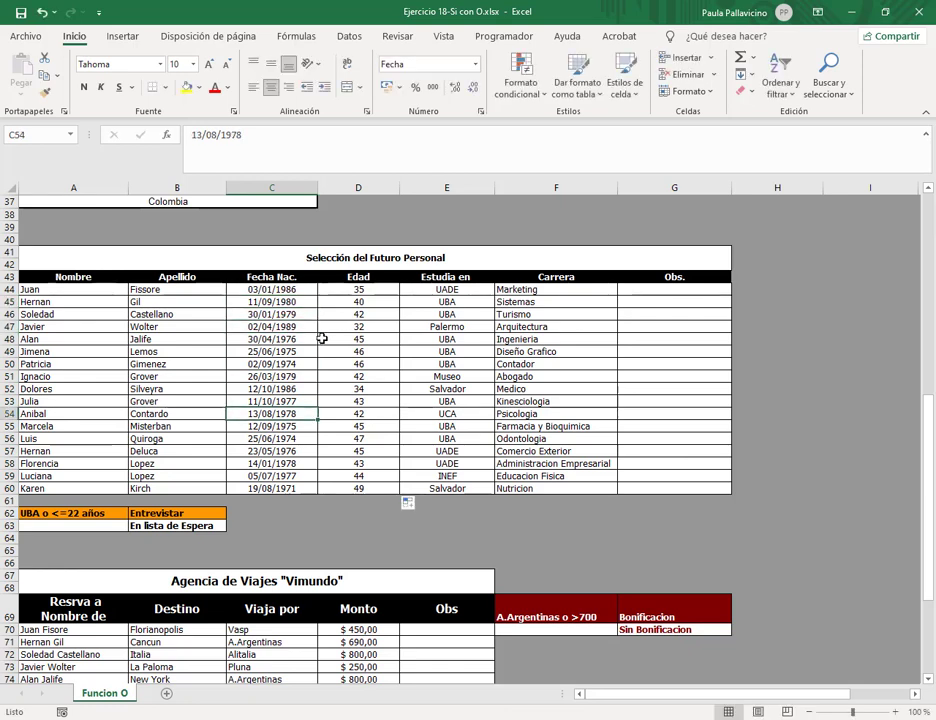
{"action": "key", "text": "F2"}
{"action": "key", "text": "BackSpace"}
{"action": "key", "text": "BackSpace"}
{"action": "type", "text": "99"}
{"action": "key", "text": "Return"}
Step: Set the birth year in C57 to 2000
{"action": "key", "text": "Down"}
{"action": "key", "text": "Down"}
{"action": "key", "text": "F2"}
{"action": "key", "text": "BackSpace"}
{"action": "key", "text": "BackSpace"}
{"action": "key", "text": "BackSpace"}
{"action": "key", "text": "BackSpace"}
{"action": "type", "text": "2003"}
{"action": "key", "text": "BackSpace"}
{"action": "key", "text": "BackSpace"}
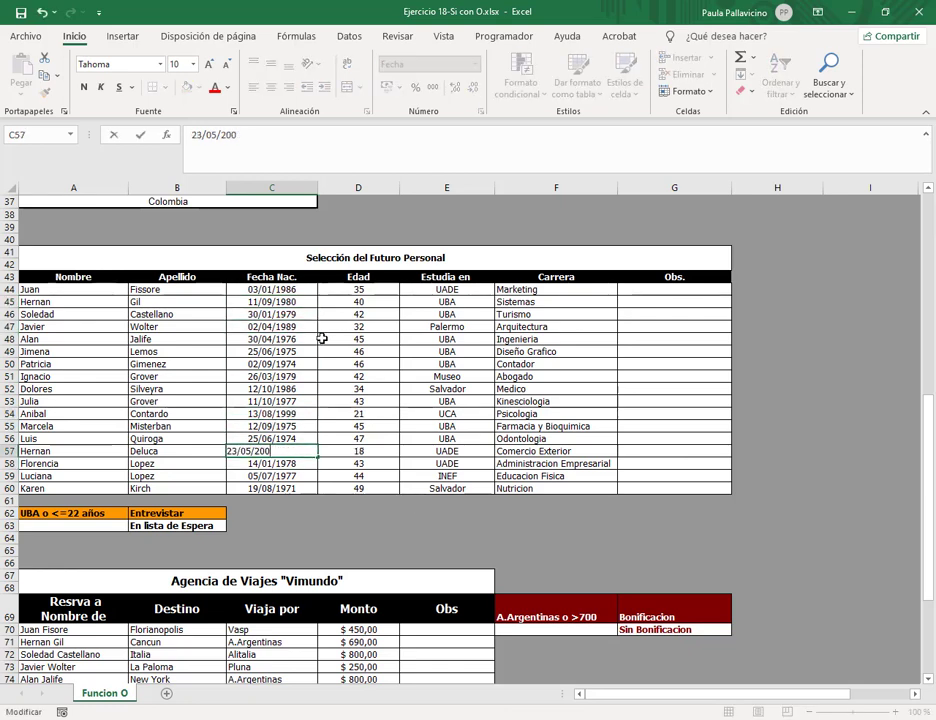
{"action": "type", "text": "00"}
{"action": "key", "text": "Return"}
Step: Set the birth year in C59 to 1998
{"action": "key", "text": "Down"}
{"action": "key", "text": "F2"}
{"action": "key", "text": "BackSpace"}
{"action": "key", "text": "BackSpace"}
{"action": "type", "text": "98"}
{"action": "key", "text": "Return"}
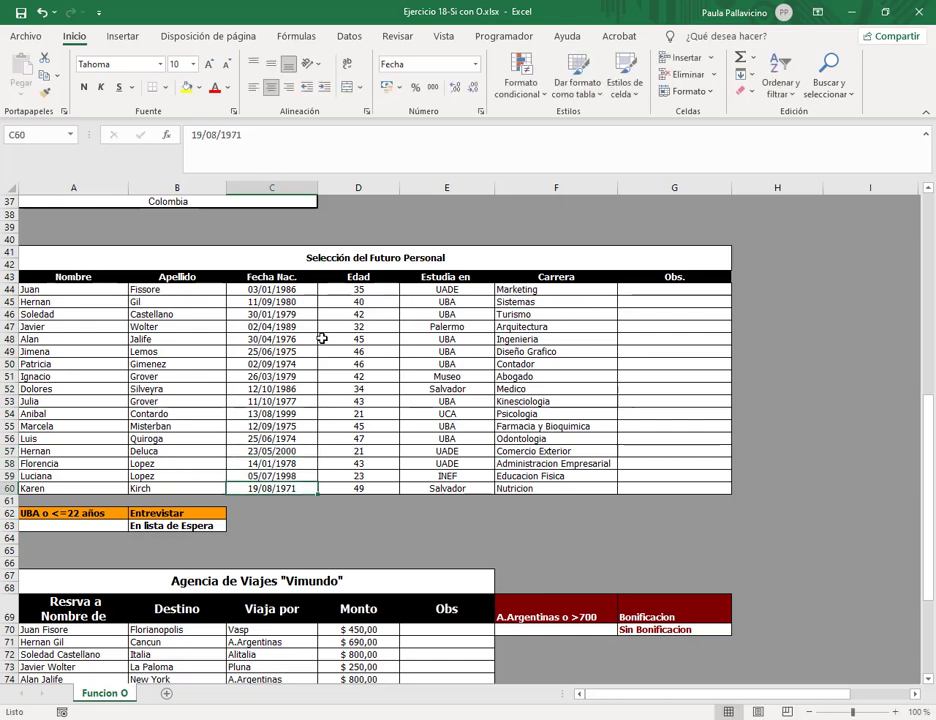
Step: Change the birth year in C59 to 1999 and try a different birth year in C49
{"action": "key", "text": "Up"}
{"action": "key", "text": "Up"}
{"action": "key", "text": "Up"}
{"action": "key", "text": "Up"}
{"action": "key", "text": "Up"}
{"action": "key", "text": "Up"}
{"action": "key", "text": "Up"}
{"action": "key", "text": "Up"}
{"action": "key", "text": "Up"}
{"action": "key", "text": "Up"}
{"action": "key", "text": "Up"}
{"action": "key", "text": "F2"}
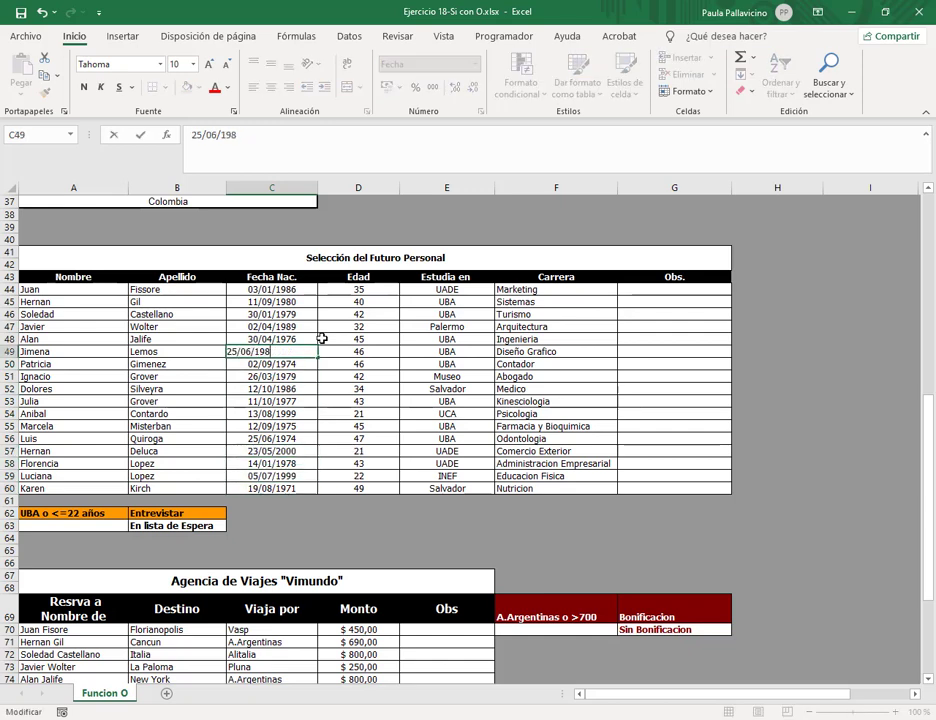
{"action": "key", "text": "Return"}
{"action": "key", "text": "Up"}
{"action": "key", "text": "F2"}
{"action": "key", "text": "BackSpace"}
{"action": "type", "text": "98"}
{"action": "key", "text": "Return"}
Step: Set the birth year in C49 to 2001
{"action": "key", "text": "Up"}
{"action": "key", "text": "F2"}
{"action": "key", "text": "BackSpace"}
{"action": "key", "text": "BackSpace"}
{"action": "key", "text": "BackSpace"}
{"action": "key", "text": "BackSpace"}
{"action": "type", "text": "2001"}
{"action": "key", "text": "Escape"}
{"action": "key", "text": "F2"}
{"action": "key", "text": "BackSpace"}
{"action": "key", "text": "BackSpace"}
{"action": "key", "text": "BackSpace"}
{"action": "key", "text": "BackSpace"}
{"action": "type", "text": "2001"}
{"action": "key", "text": "Return"}
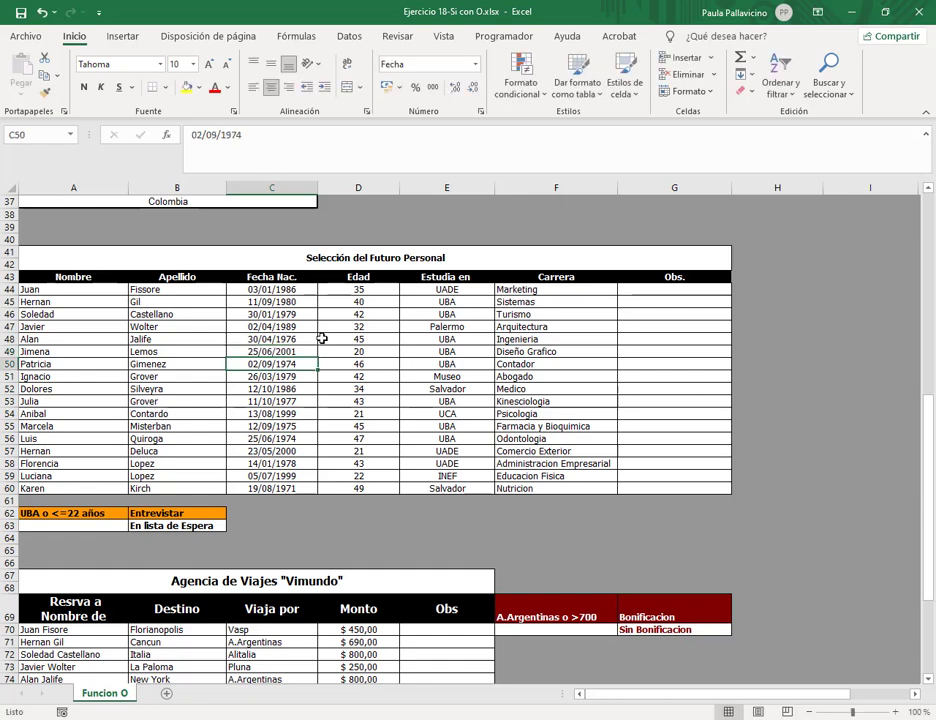
Step: Set the birth year in C48 to 2002
{"action": "left_click", "coordinate": [303, 440]}
{"action": "double_click", "coordinate": [316, 338]}
{"action": "key", "text": "BackSpace"}
{"action": "key", "text": "BackSpace"}
{"action": "key", "text": "BackSpace"}
{"action": "key", "text": "BackSpace"}
{"action": "type", "text": "2002"}
Step: Start an SI formula in G44 with a nested O function whose first condition is D44<=22
{"action": "left_click", "coordinate": [646, 298]}
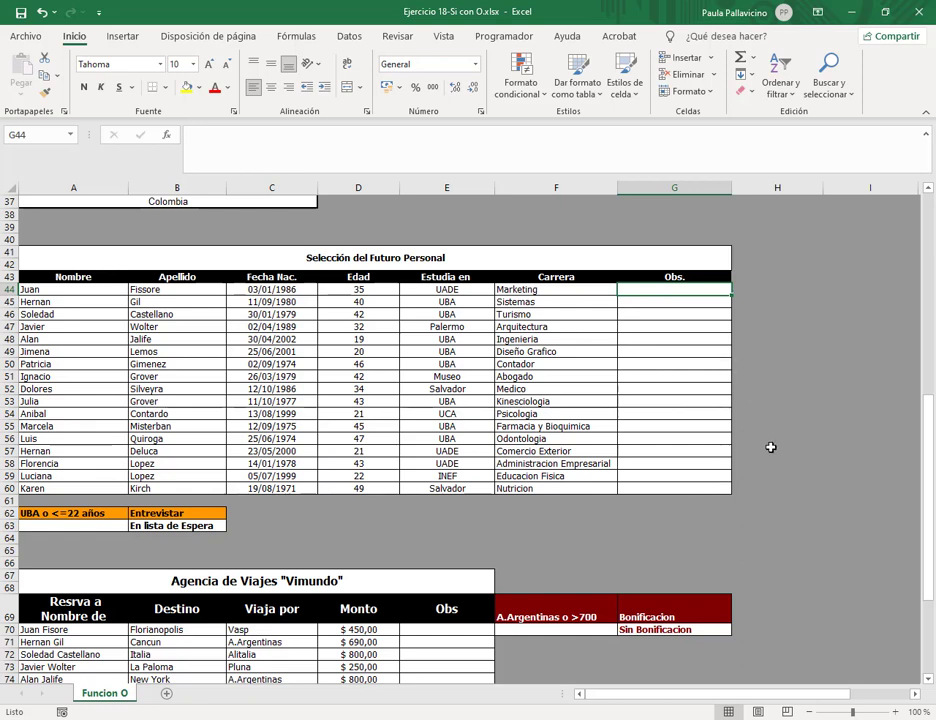
{"action": "type", "text": "=si("}
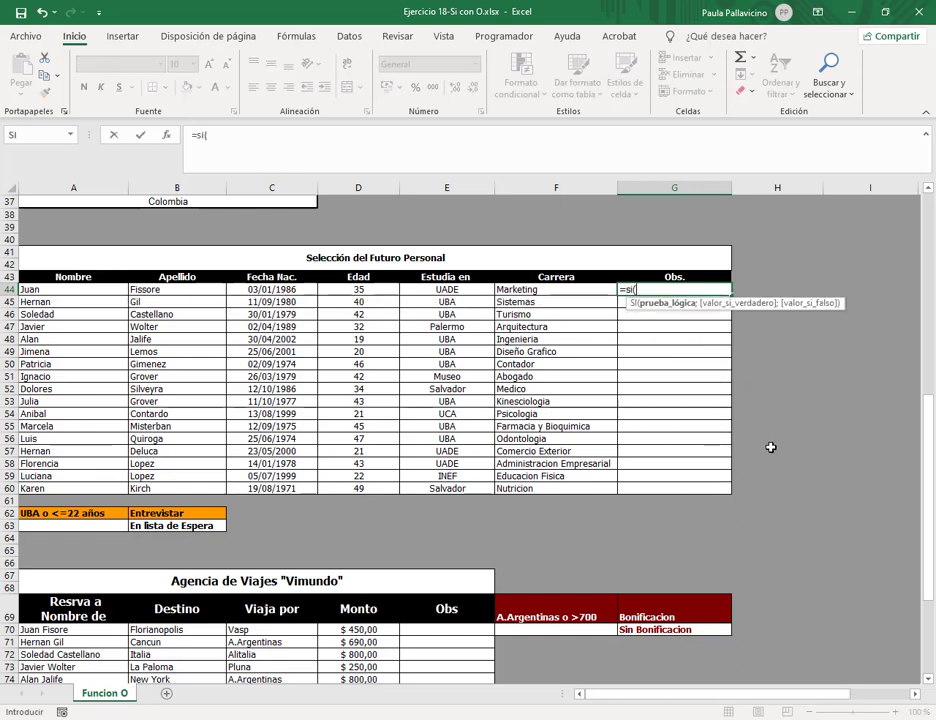
{"action": "type", "text": "o("}
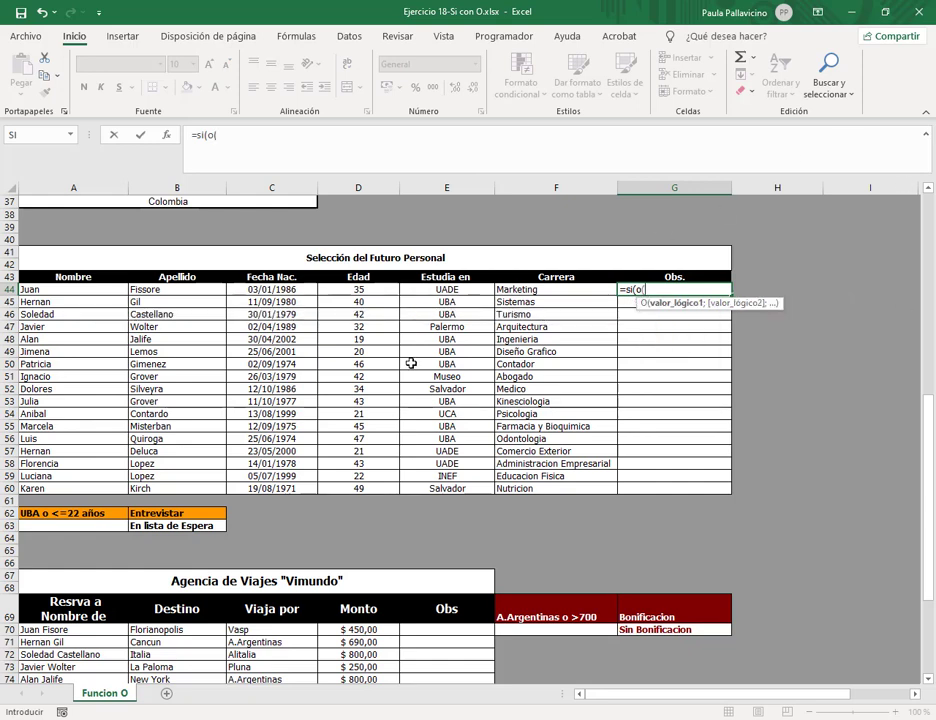
{"action": "left_click", "coordinate": [463, 289]}
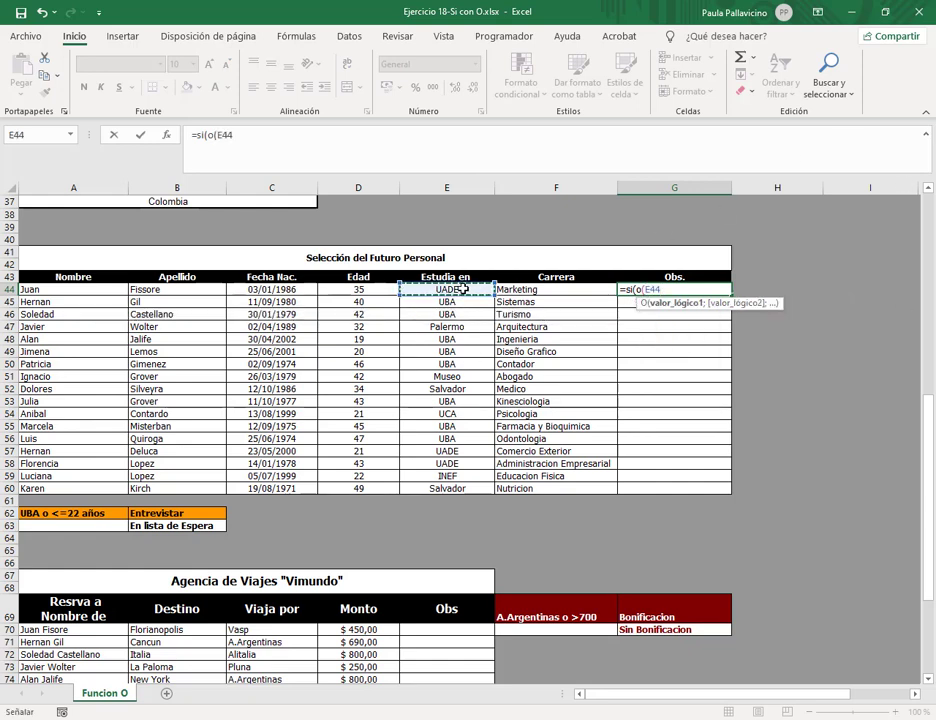
{"action": "key", "text": "BackSpace"}
{"action": "key", "text": "BackSpace"}
{"action": "key", "text": "BackSpace"}
{"action": "left_click", "coordinate": [389, 290]}
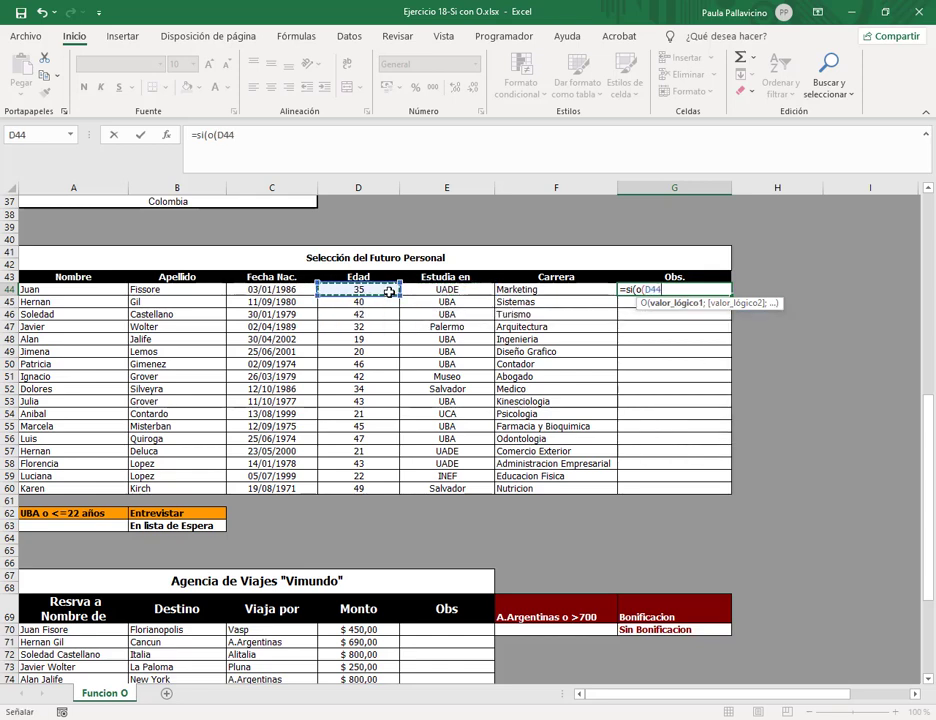
{"action": "type", "text": "<=22"}
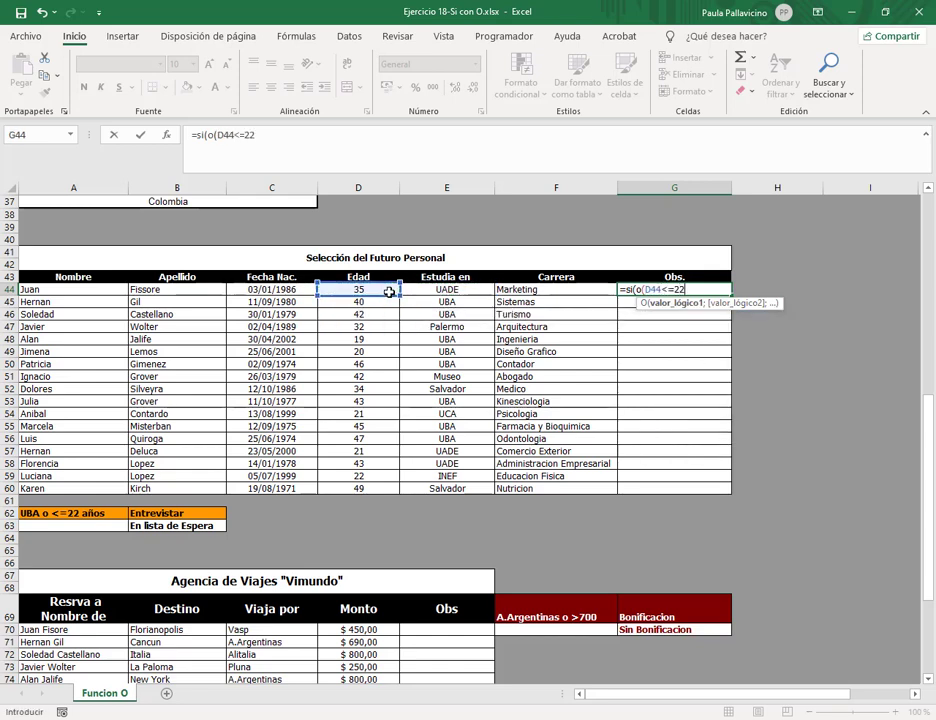
Step: Add E44="UBA" as the second condition of the O function in G44 and close that function
{"action": "type", "text": ";"}
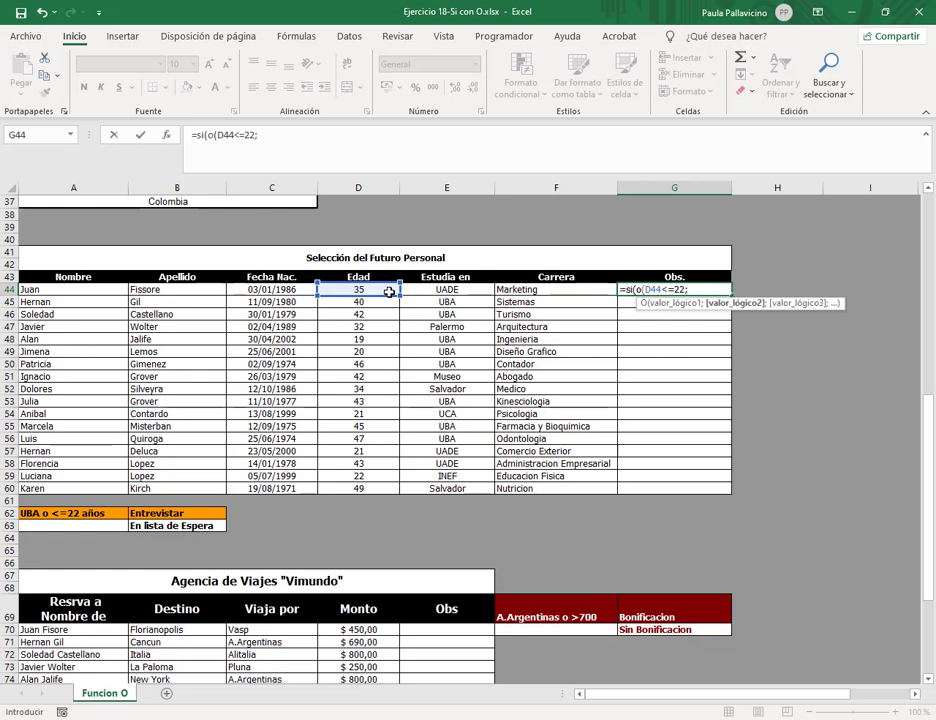
{"action": "left_click", "coordinate": [411, 290]}
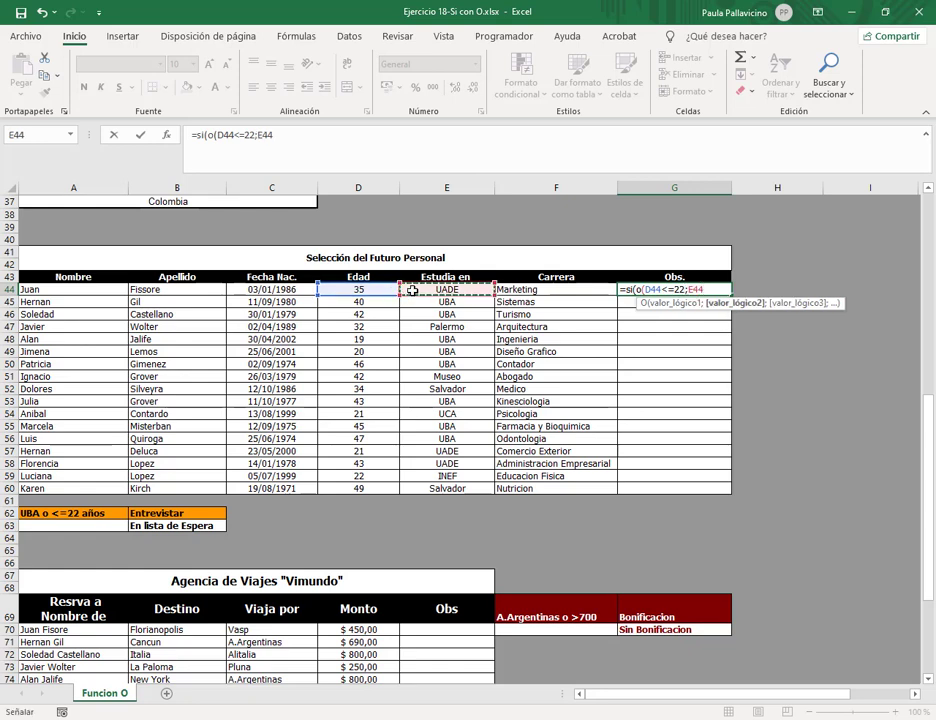
{"action": "type", "text": "=\"UBA"}
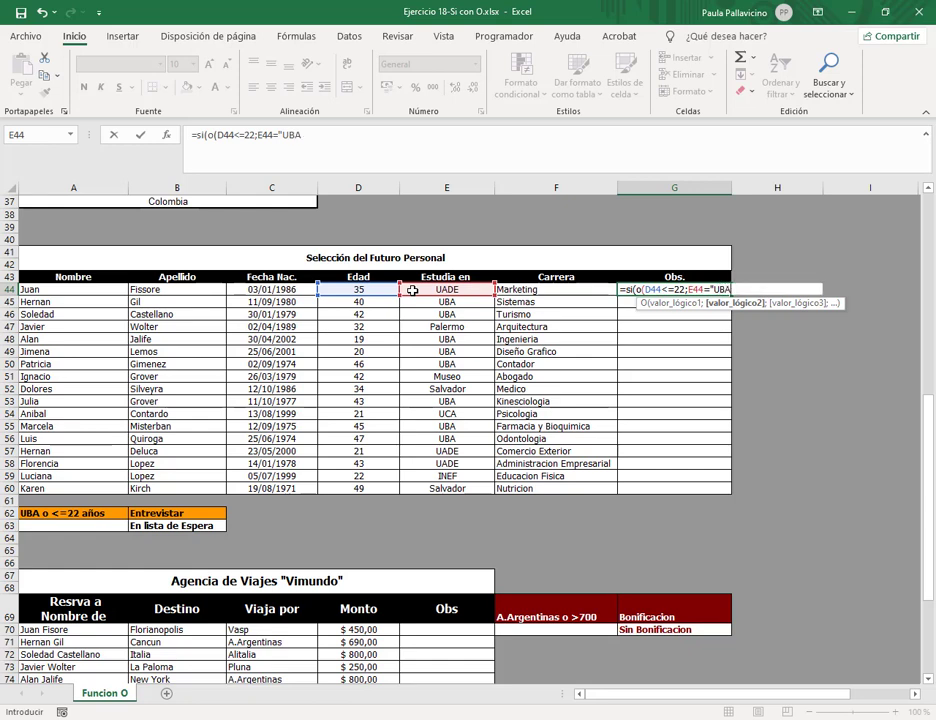
{"action": "type", "text": "\")"}
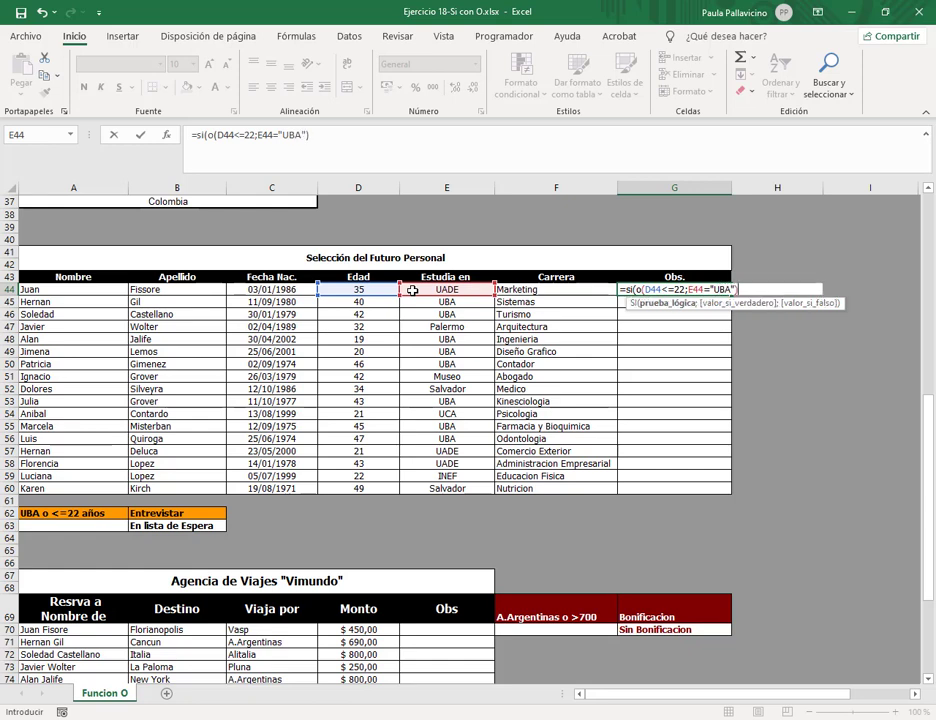
Step: Complete the SI formula in G44 with absolute references $B$62 if true and $B$63 if false
{"action": "type", "text": ";"}
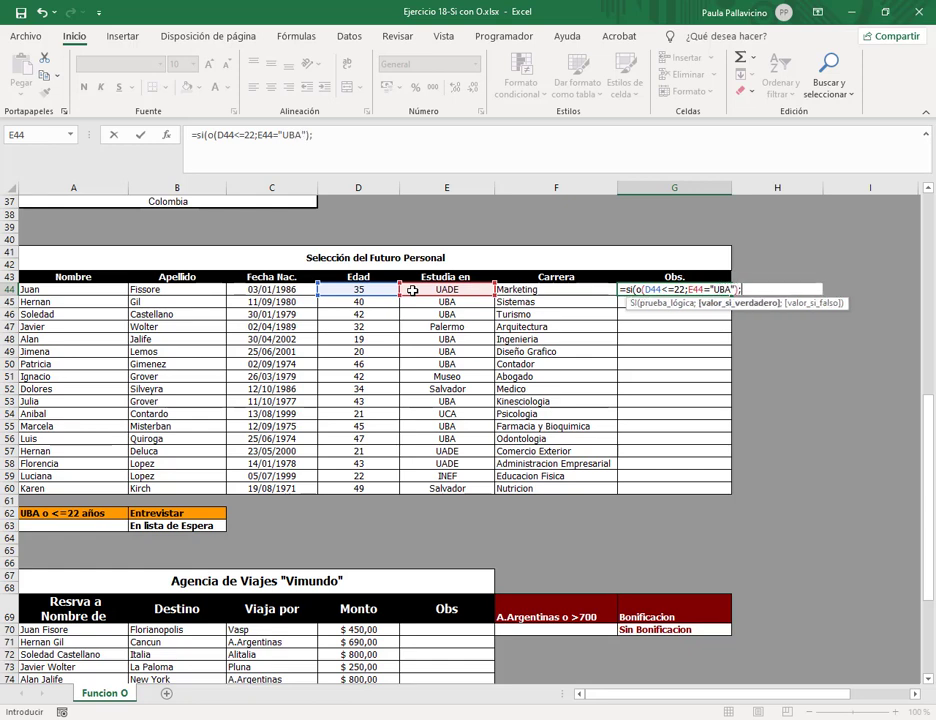
{"action": "left_click", "coordinate": [210, 513]}
{"action": "key", "text": "F4"}
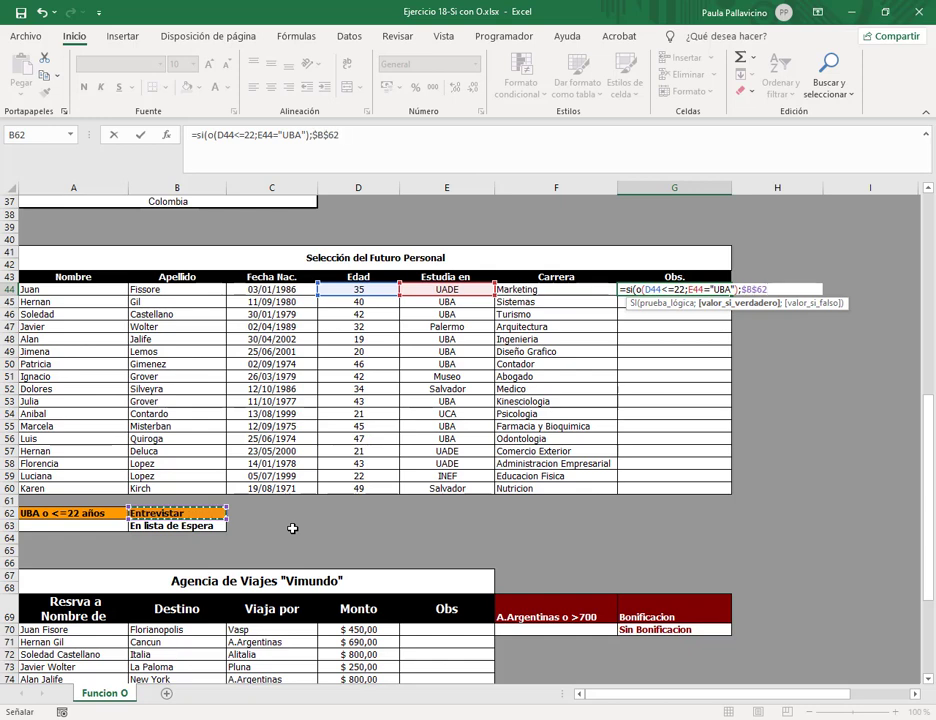
{"action": "type", "text": ";"}
{"action": "left_click", "coordinate": [222, 527]}
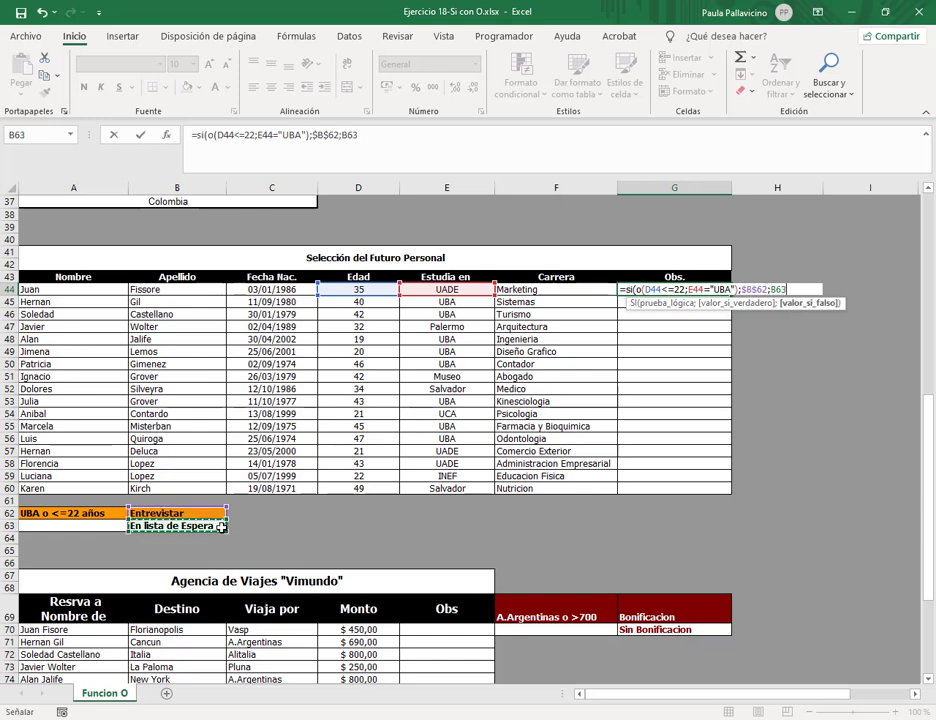
{"action": "key", "text": "F4"}
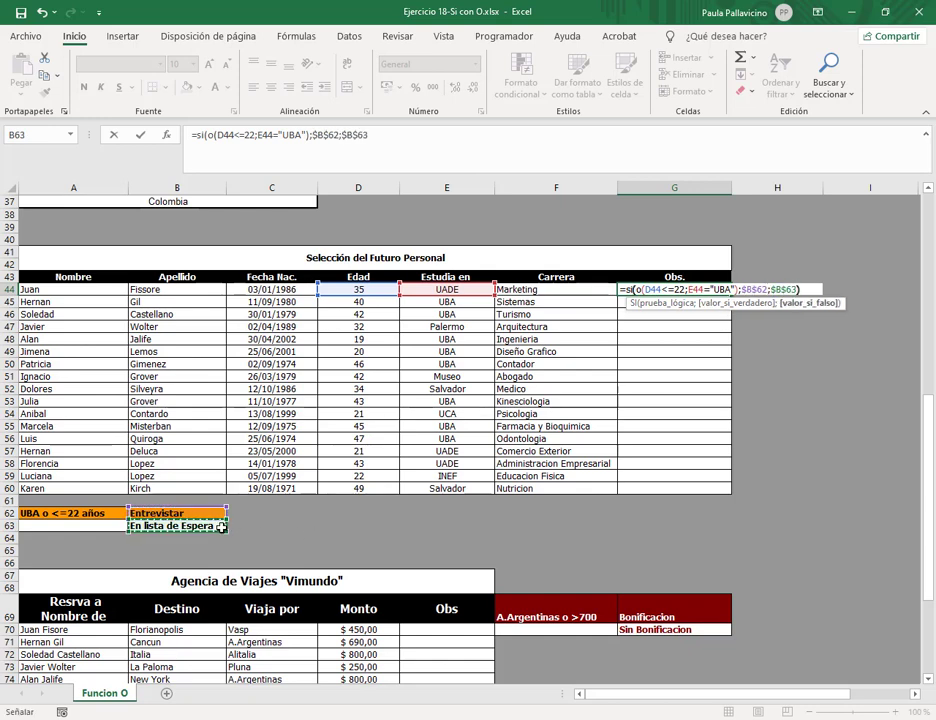
{"action": "type", "text": ")"}
{"action": "key", "text": "Return"}
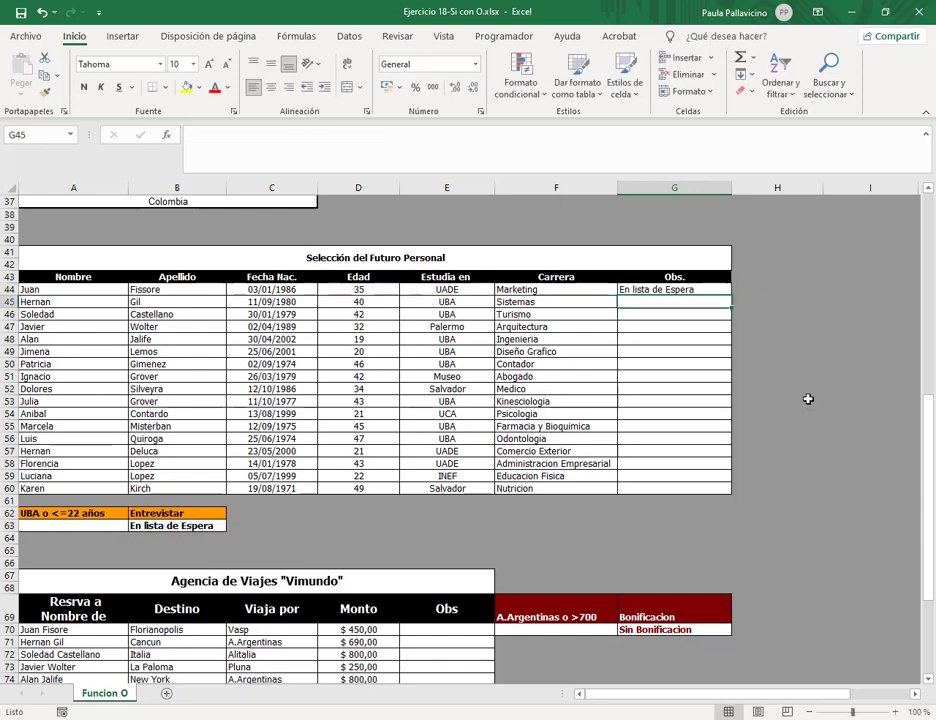
Step: Fill the G44 formula down the Obs. column to G60
{"action": "left_click", "coordinate": [722, 291]}
{"action": "double_click", "coordinate": [731, 296]}
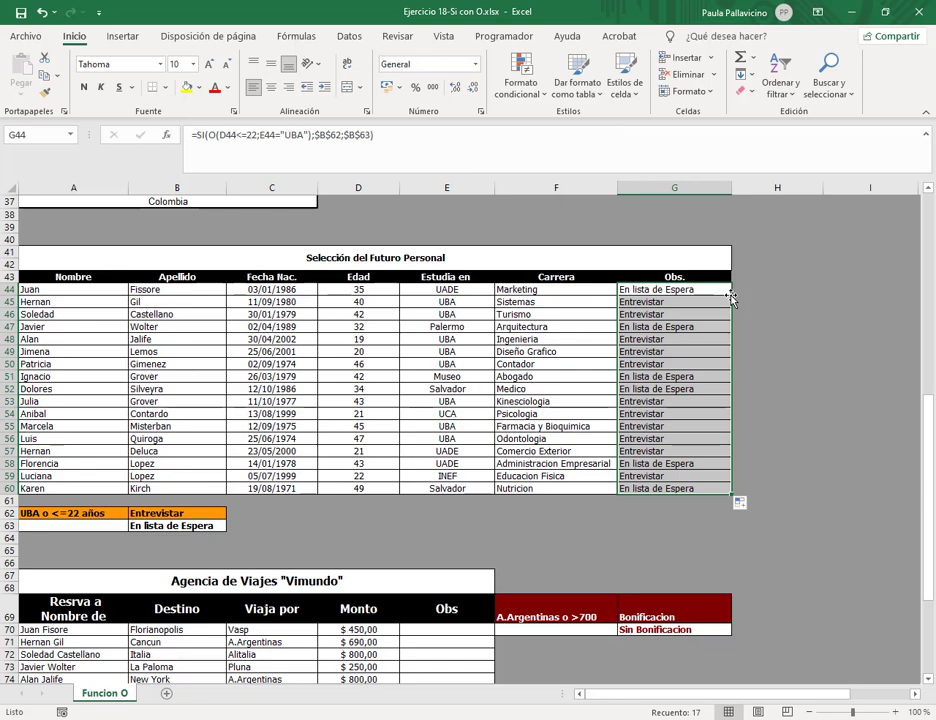
{"action": "left_click", "coordinate": [800, 305]}
Step: Move the A.Argentinas o >700 criteria block up to F67:G68, beside the travel agency title
{"action": "scroll", "coordinate": [800, 307], "scroll_direction": "down", "scroll_amount": 5}
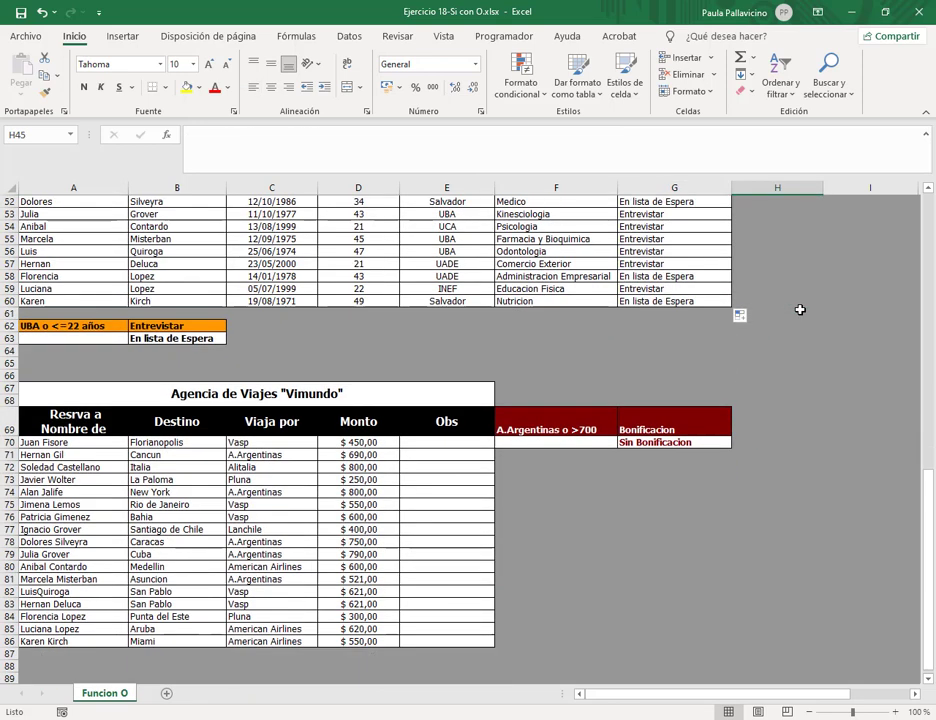
{"action": "left_click_drag", "start_coordinate": [582, 425], "coordinate": [584, 390]}
{"action": "left_click", "coordinate": [608, 456]}
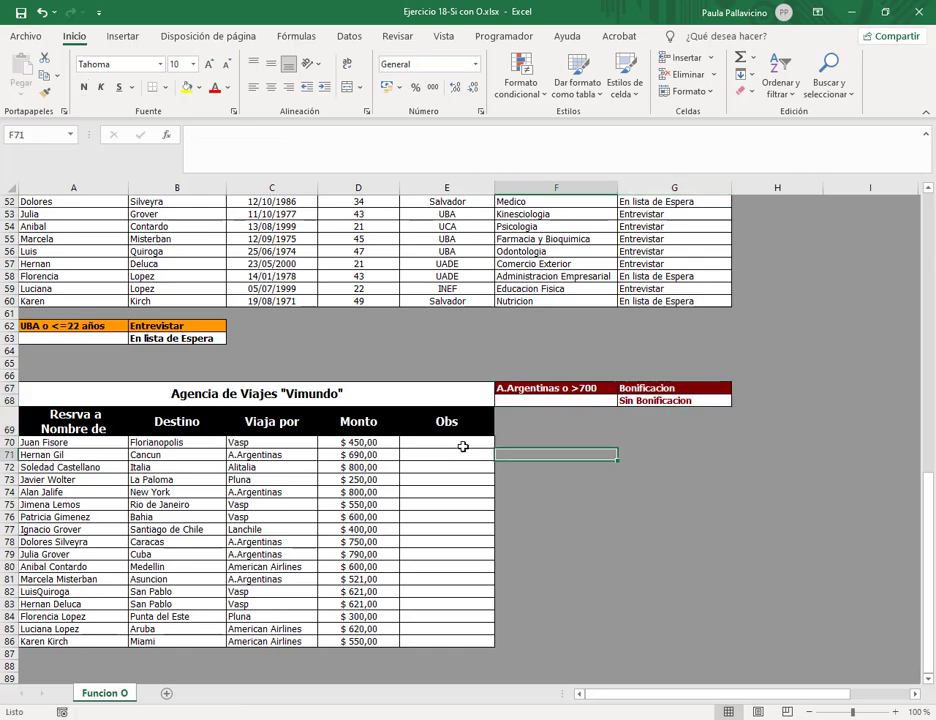
Step: Start an SI formula in E70 with a nested O function whose first condition is C70="A.Argentinas"
{"action": "left_click", "coordinate": [463, 445]}
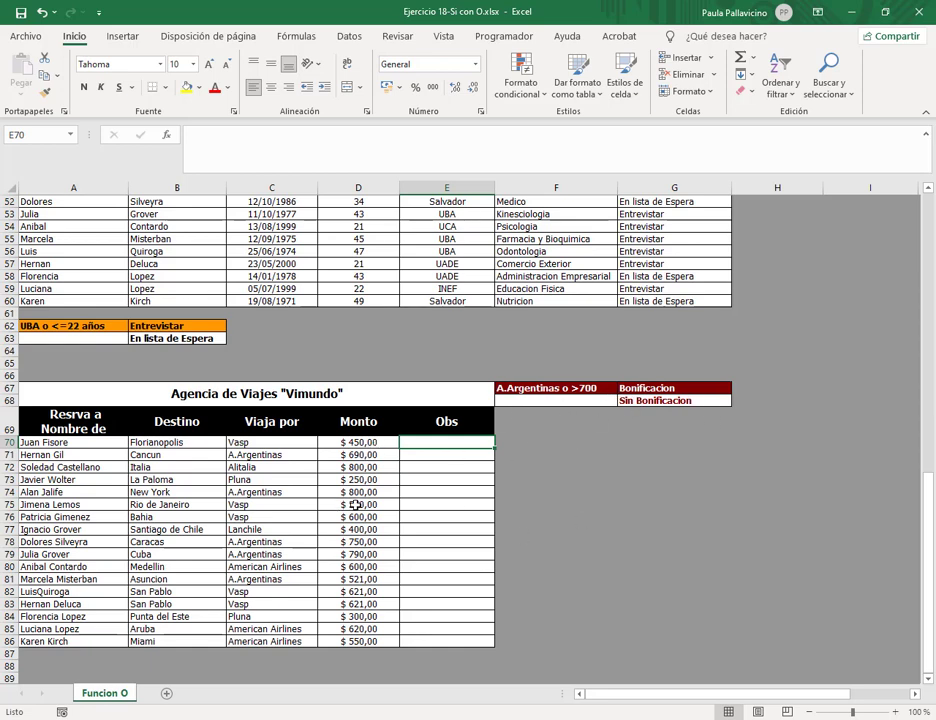
{"action": "type", "text": "=SI("}
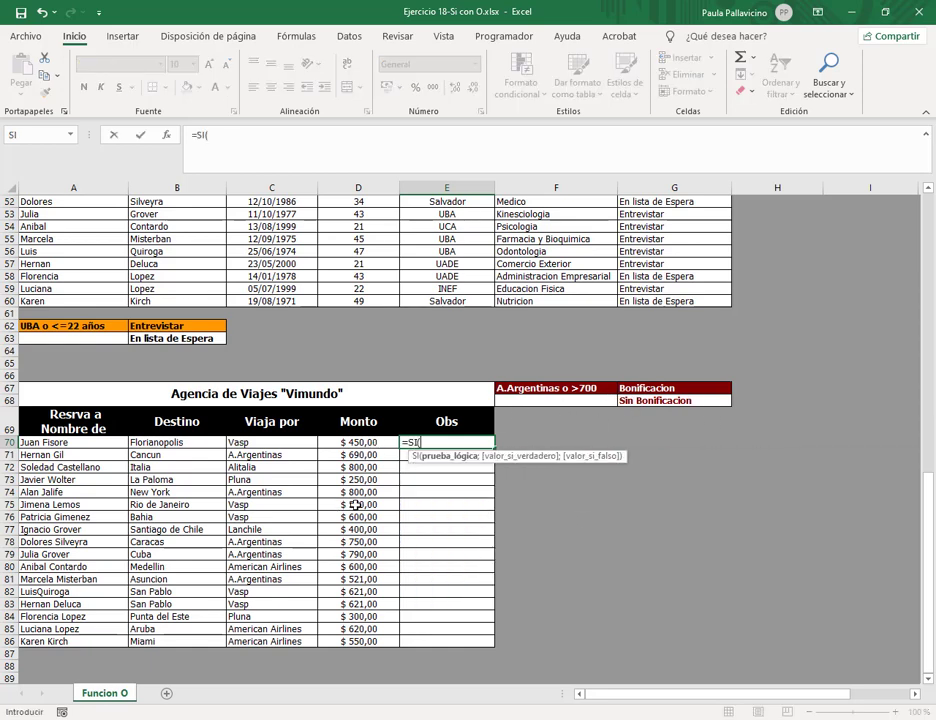
{"action": "type", "text": "O("}
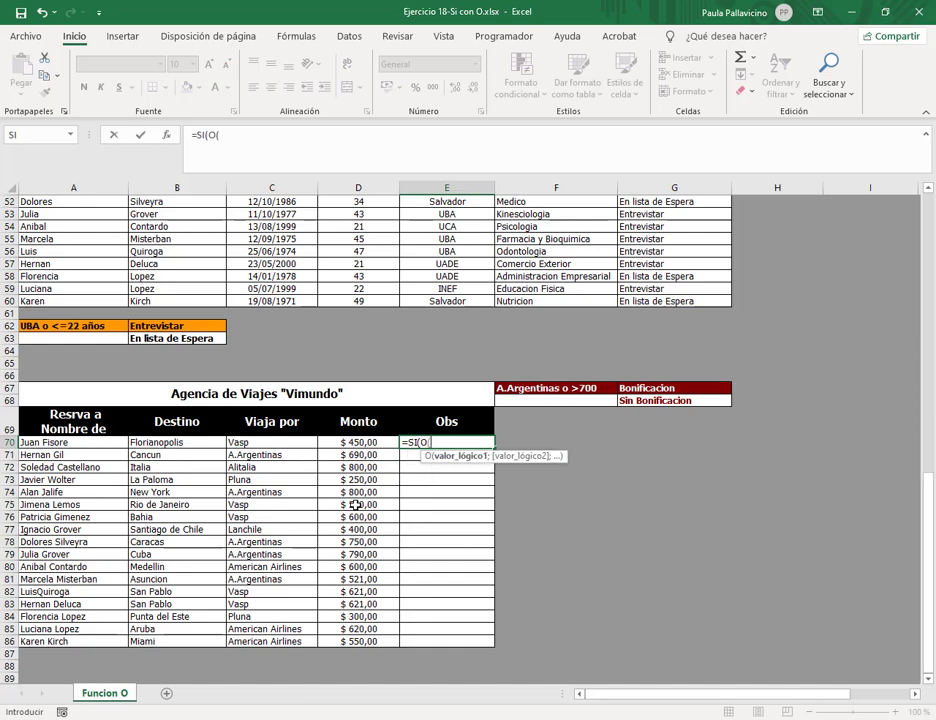
{"action": "left_click", "coordinate": [256, 443]}
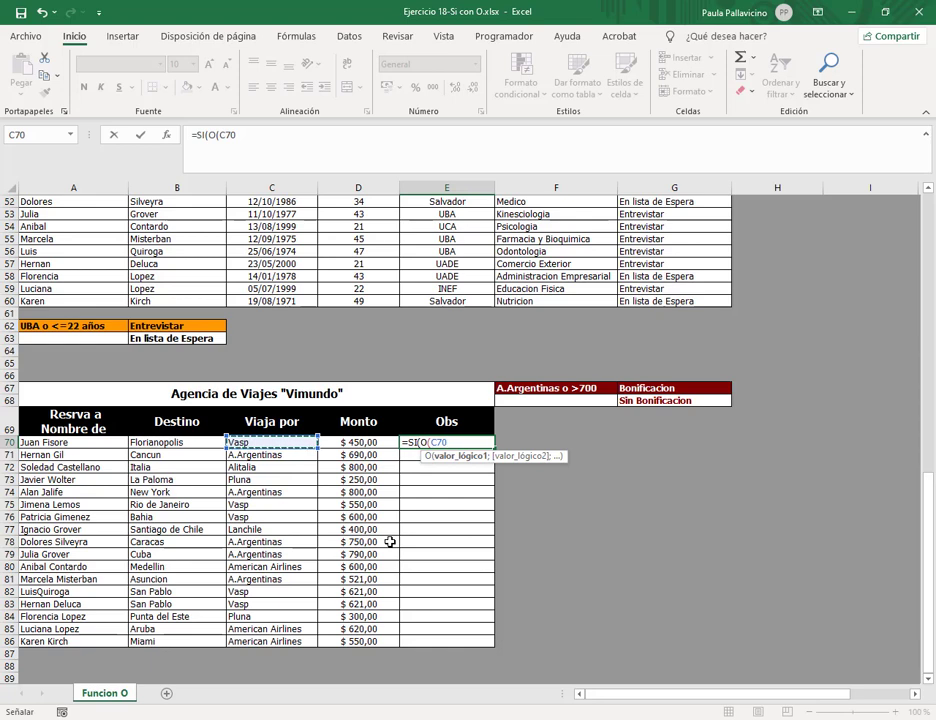
{"action": "type", "text": "=\""}
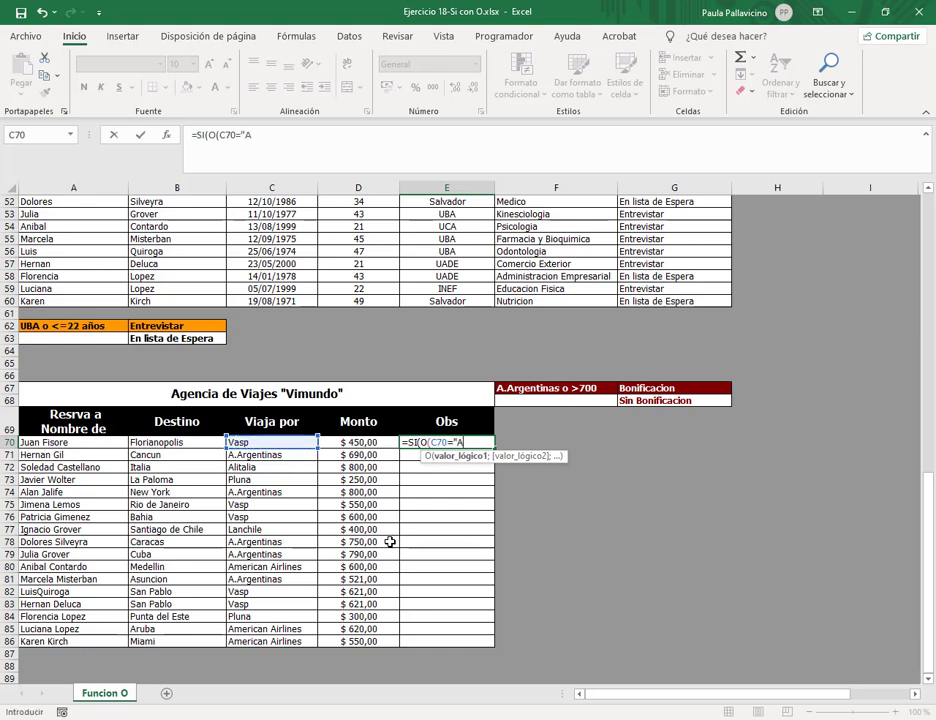
{"action": "type", "text": "A.Argentinas"}
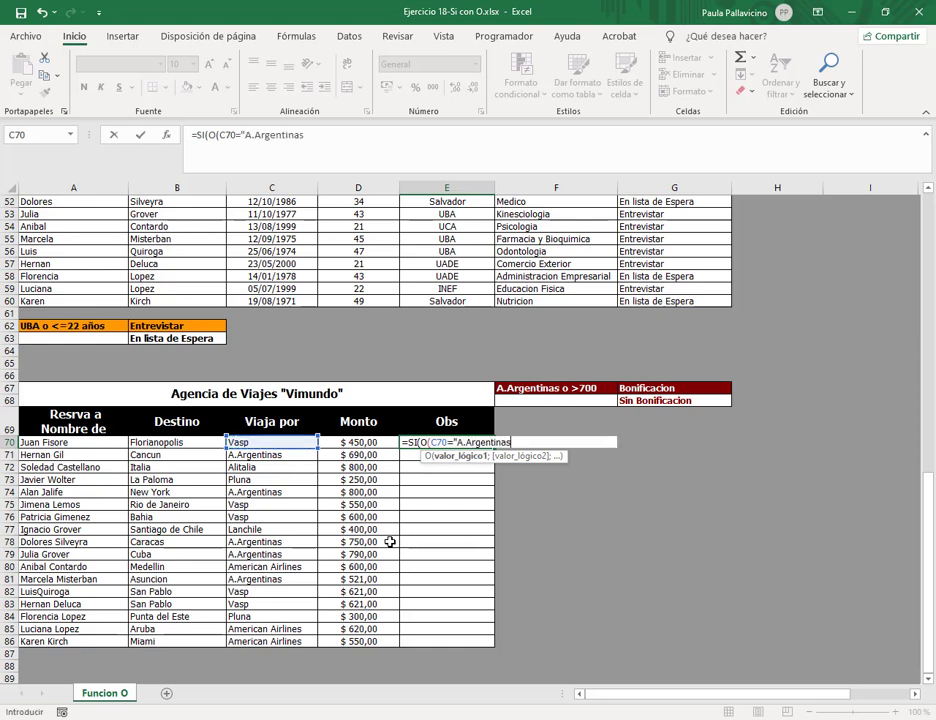
Step: Add D70>700 as the second condition of the O function in E70 and close that function
{"action": "type", "text": "\";"}
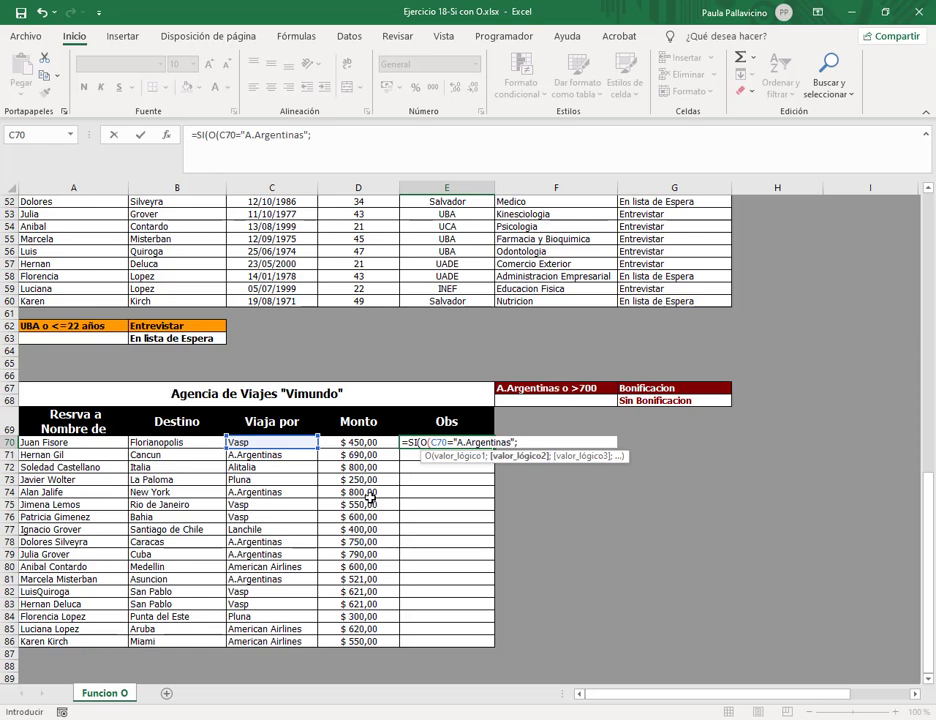
{"action": "left_click", "coordinate": [377, 442]}
{"action": "type", "text": ">7"}
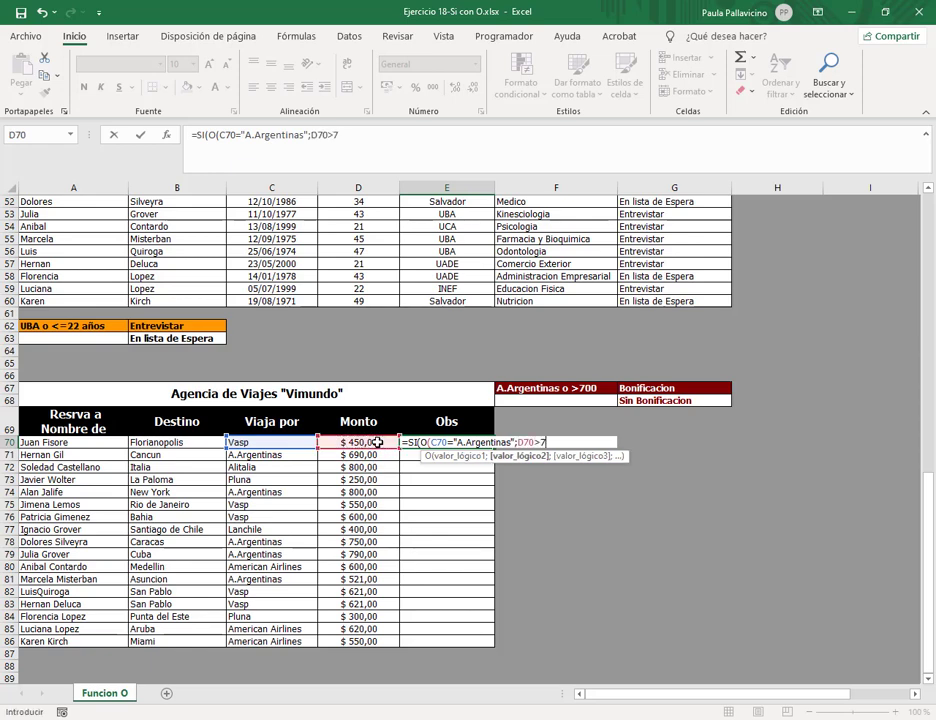
{"action": "type", "text": "00)"}
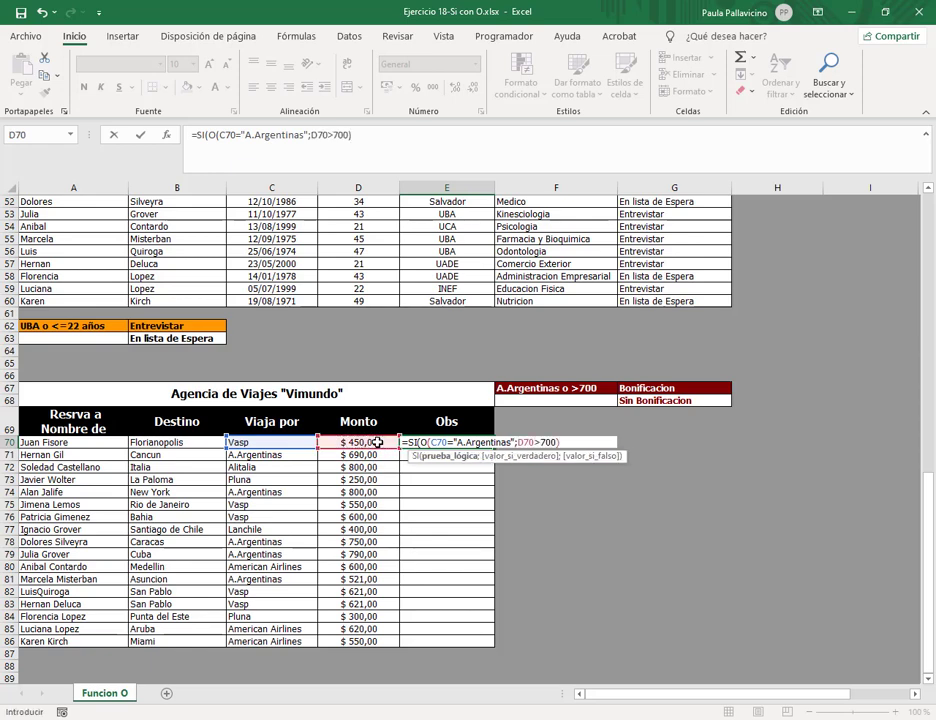
Step: Complete the SI formula in E70 with absolute references $G$67 if true and $G$68 if false
{"action": "type", "text": ";"}
{"action": "left_click", "coordinate": [648, 389]}
{"action": "key", "text": "F4"}
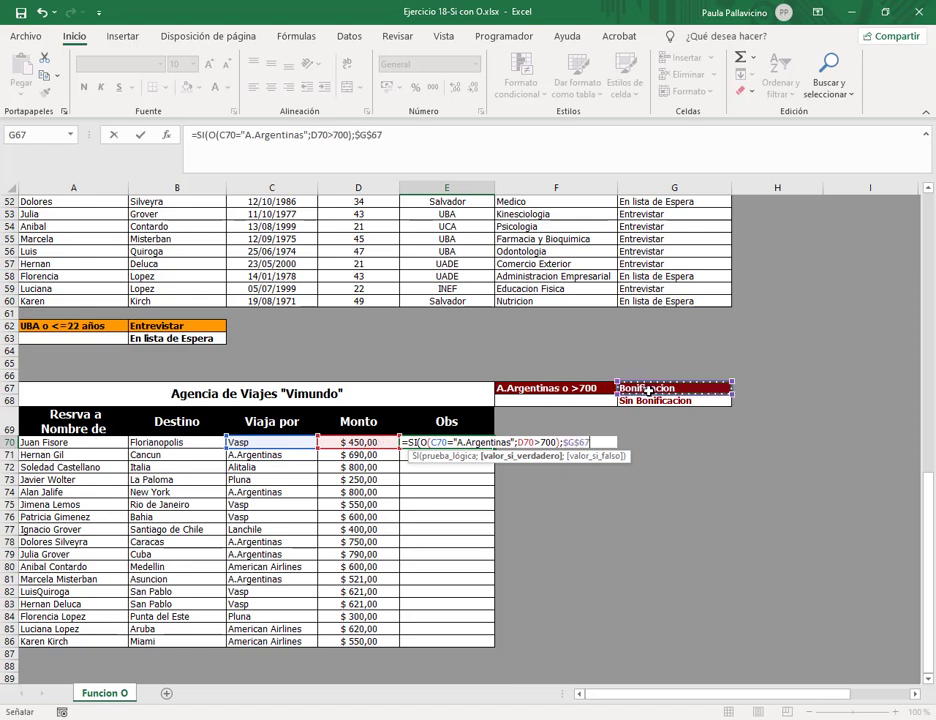
{"action": "type", "text": ";"}
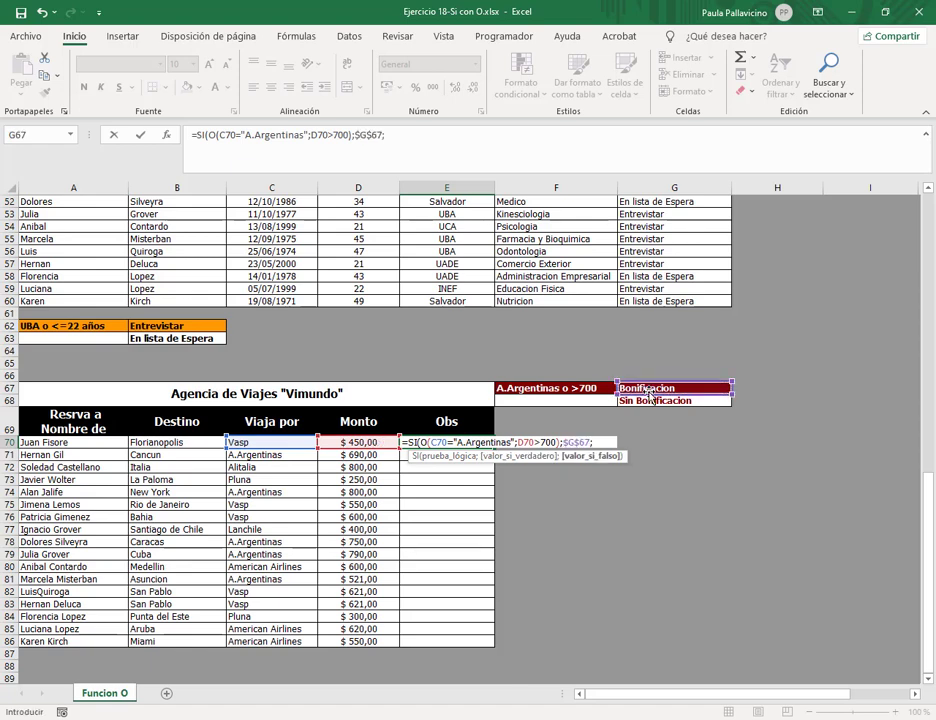
{"action": "left_click", "coordinate": [651, 400]}
{"action": "key", "text": "F4"}
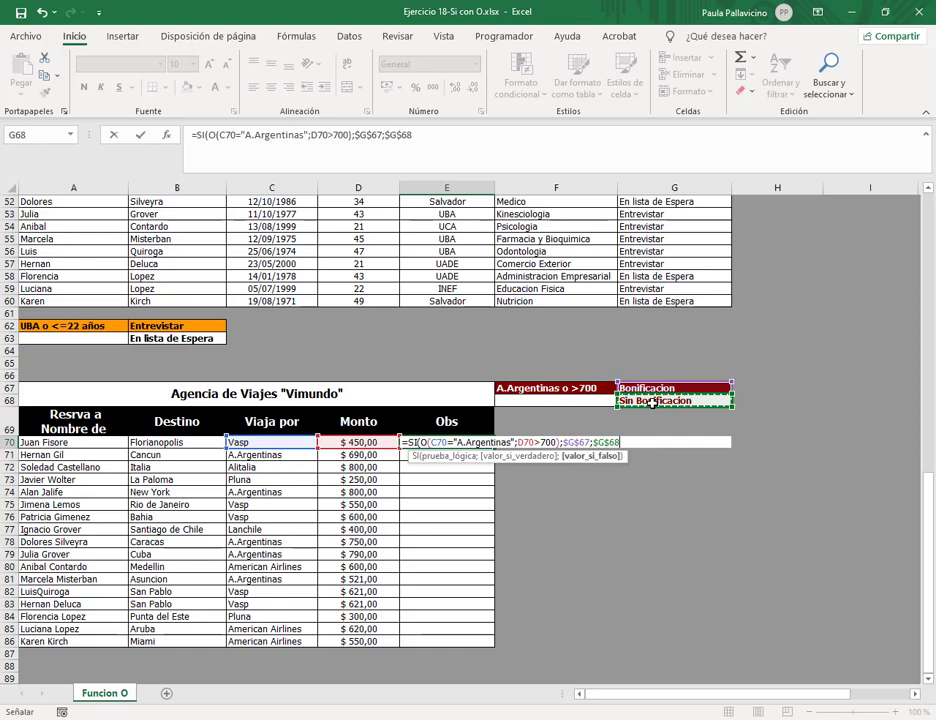
{"action": "type", "text": ")"}
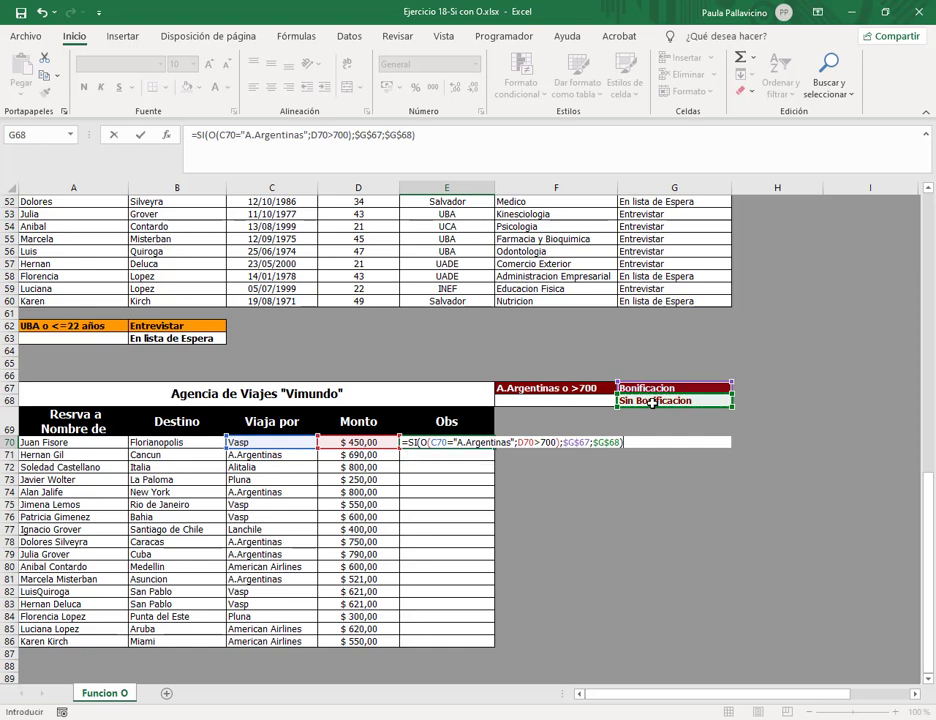
{"action": "key", "text": "Return"}
Step: Fill the E70 formula down the travel agency table's Obs column to E86
{"action": "left_click", "coordinate": [478, 442]}
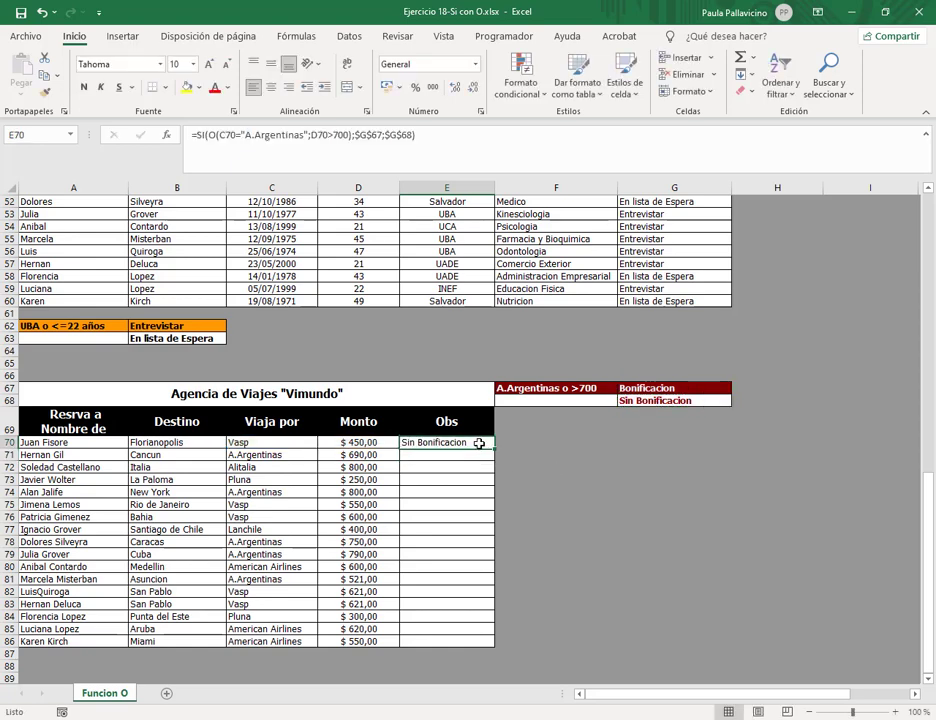
{"action": "double_click", "coordinate": [496, 452]}
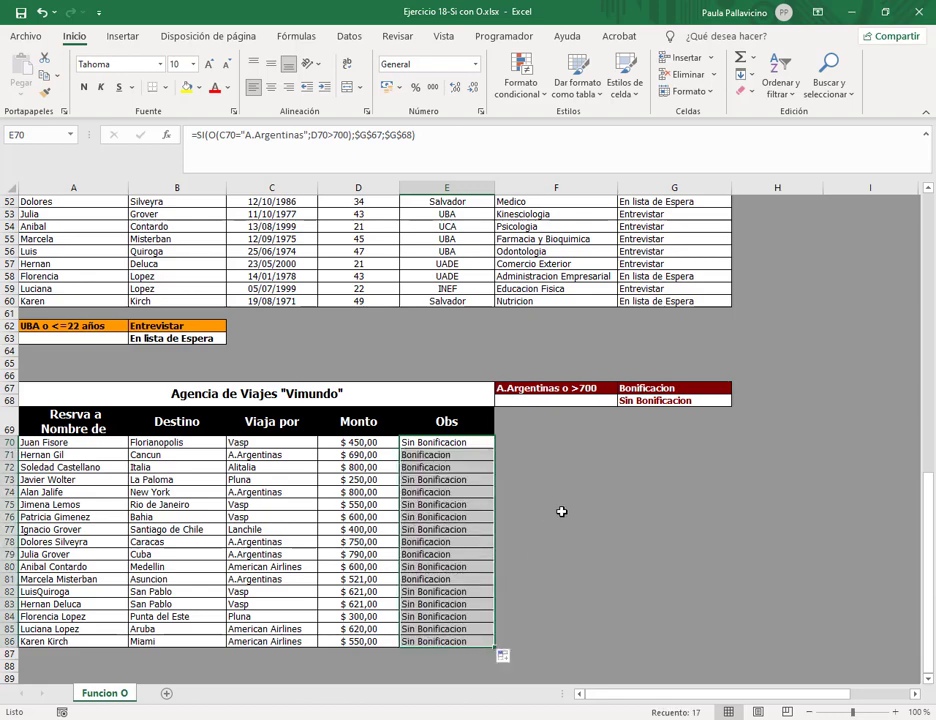
{"action": "left_click", "coordinate": [562, 512]}
{"action": "left_click", "coordinate": [480, 339]}
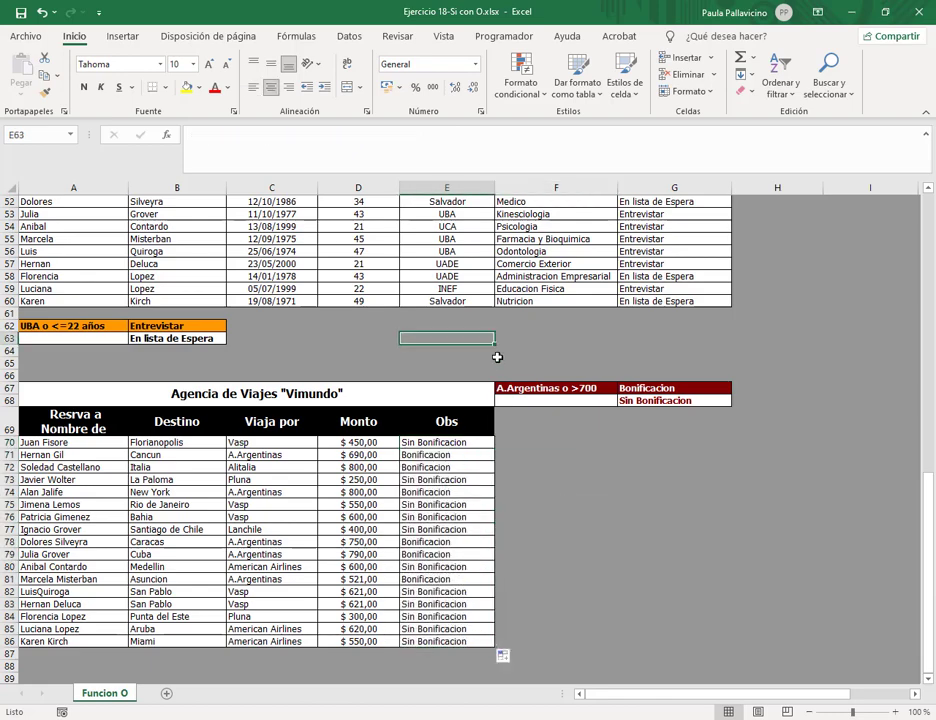
{"action": "left_click", "coordinate": [467, 504]}
{"action": "scroll", "coordinate": [581, 471], "scroll_direction": "up", "scroll_amount": 10}
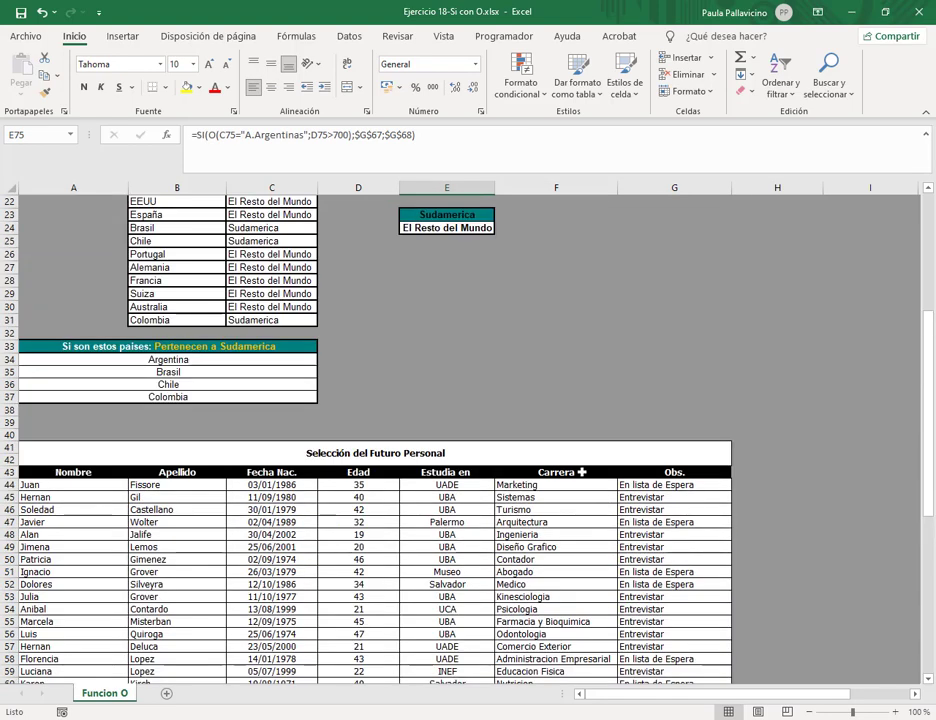
Step: Inspect the nested SI and O formulas in C24 of the countries table and E9 of the job table
{"action": "scroll", "coordinate": [244, 284], "scroll_direction": "up", "scroll_amount": 5}
{"action": "left_click", "coordinate": [265, 418]}
{"action": "scroll", "coordinate": [268, 425], "scroll_direction": "up", "scroll_amount": 2}
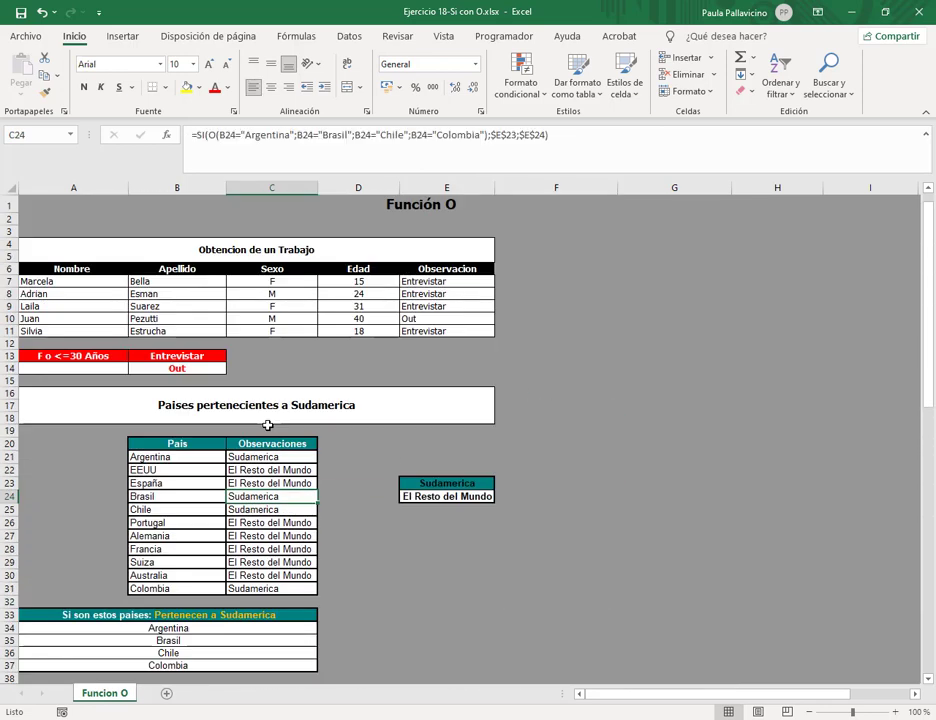
{"action": "left_click", "coordinate": [458, 305]}
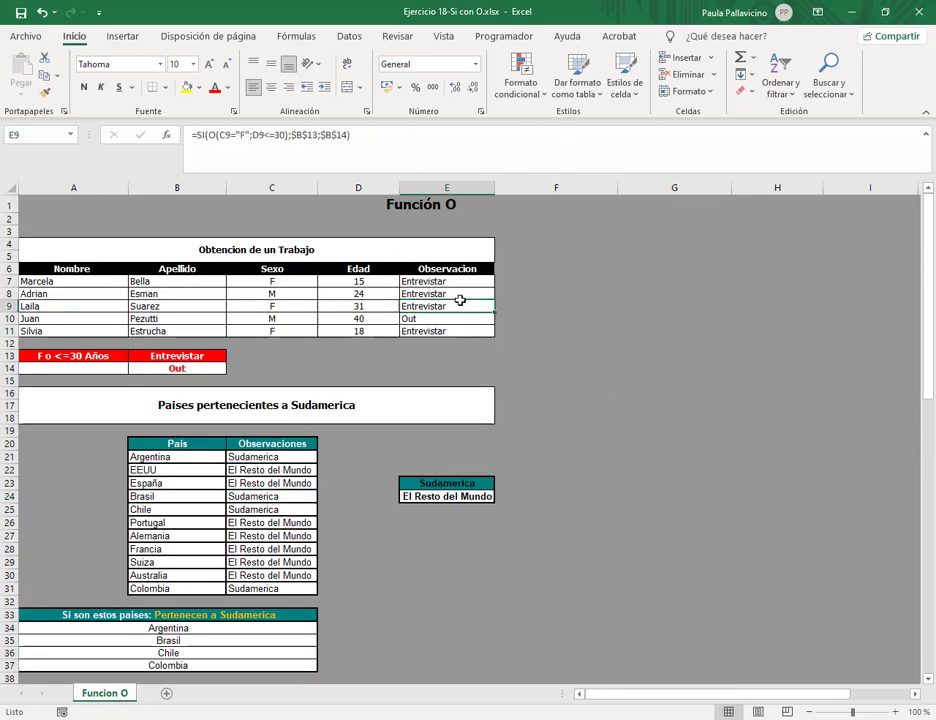
{"action": "left_click", "coordinate": [643, 444]}
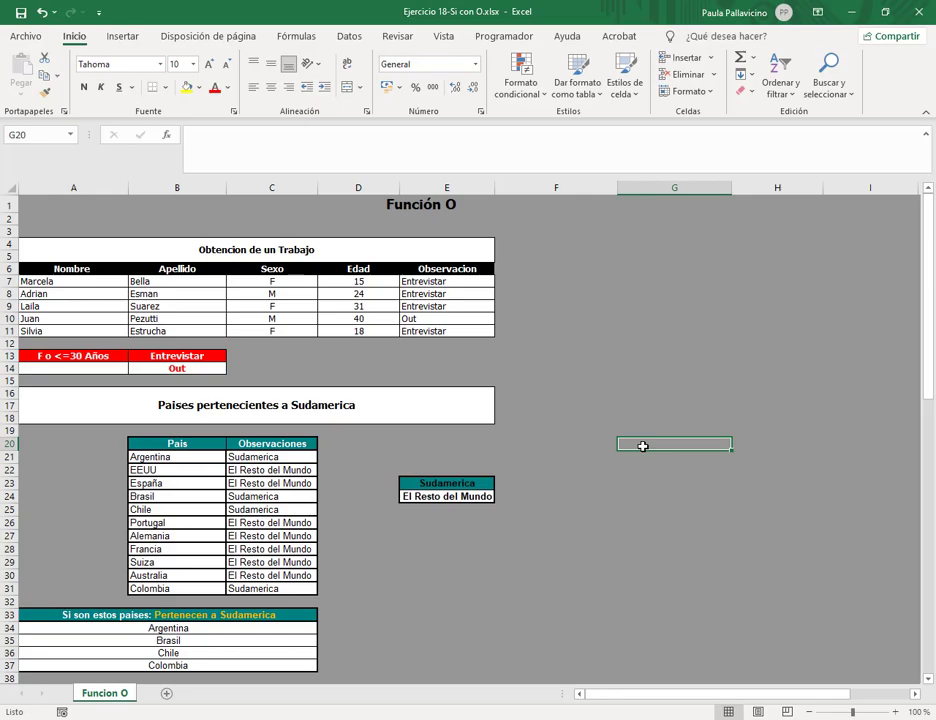
Step: Switch to the browser's Google Drive folder "Funsión si con O y con Y" and preview Ejercicio 19.pdf
{"action": "key", "text": "alt+Tab"}
{"action": "left_click", "coordinate": [515, 418]}
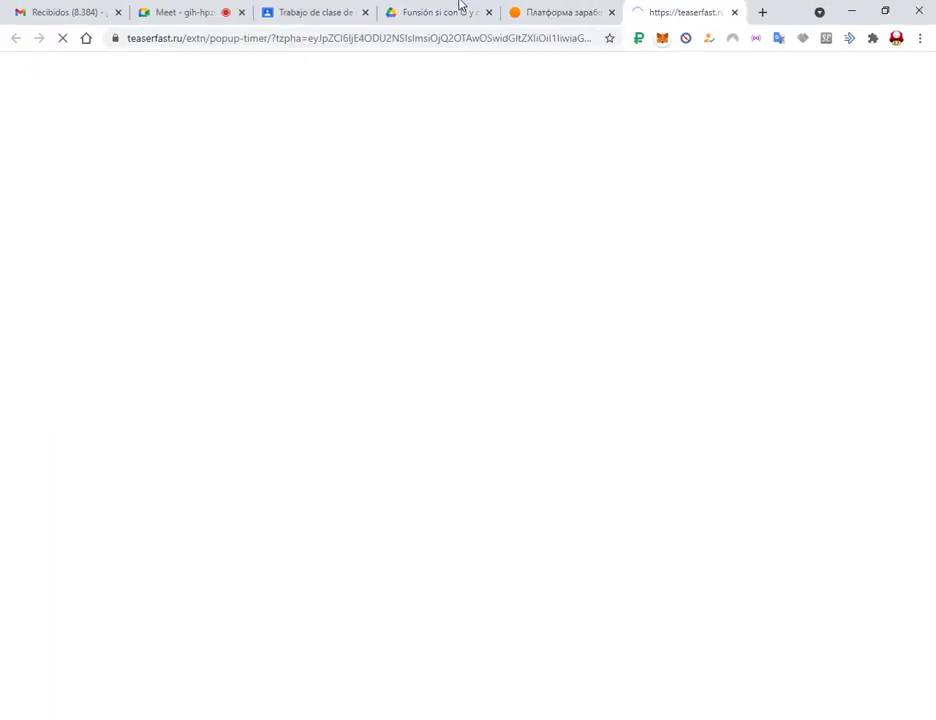
{"action": "left_click", "coordinate": [464, 10]}
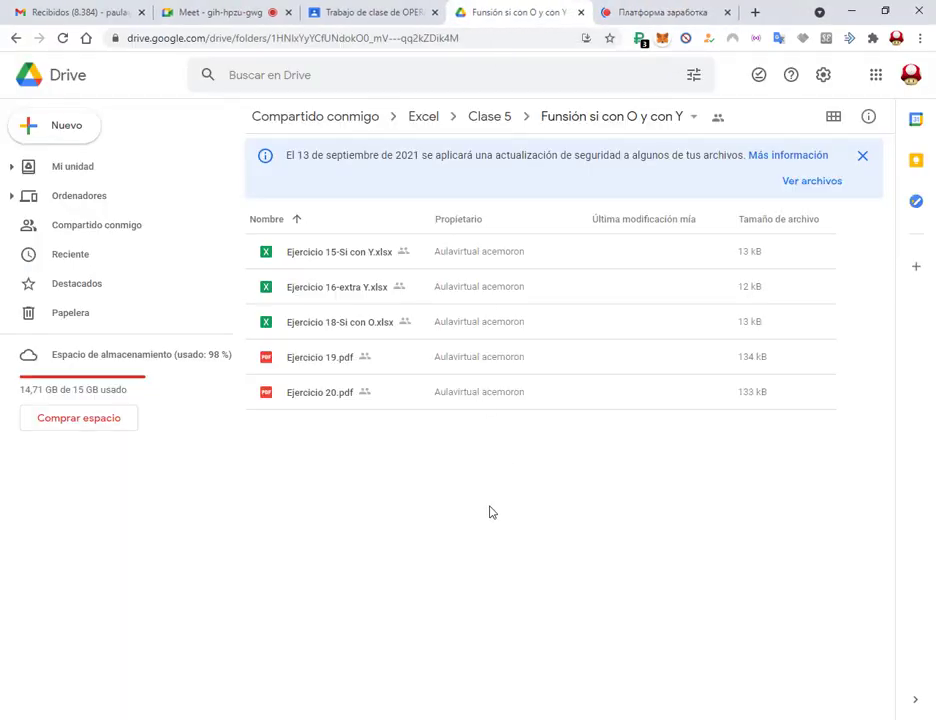
{"action": "left_click", "coordinate": [347, 362]}
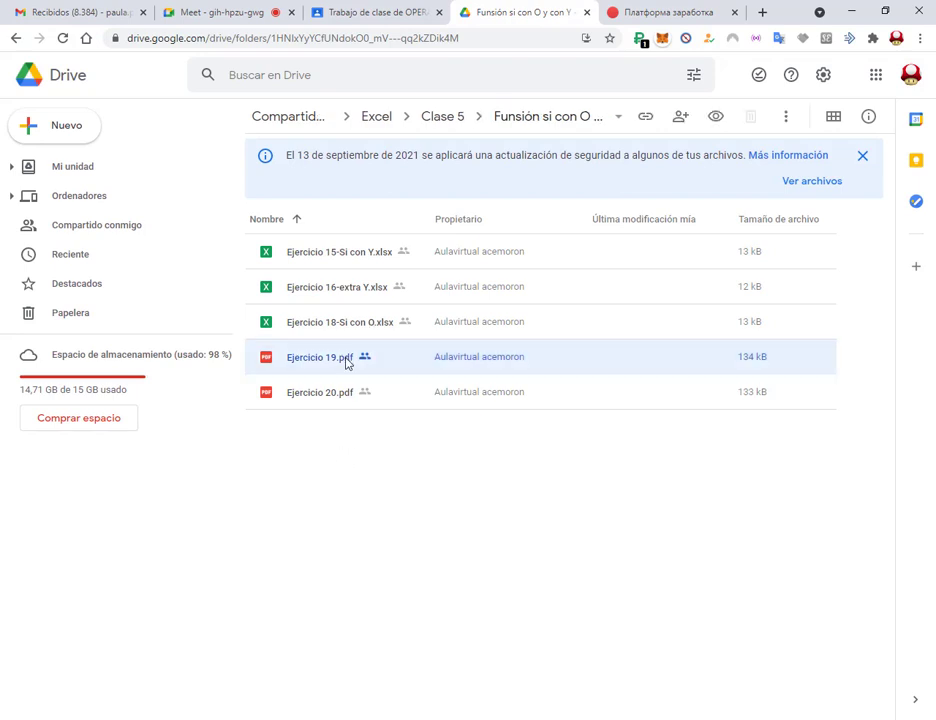
{"action": "left_click", "coordinate": [344, 394]}
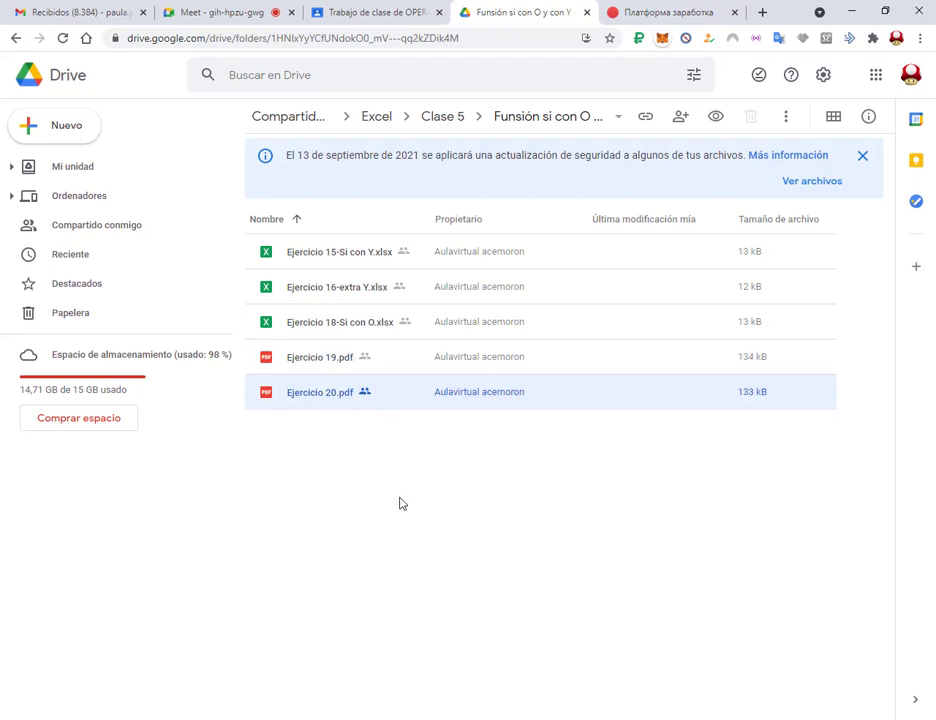
{"action": "double_click", "coordinate": [345, 366]}
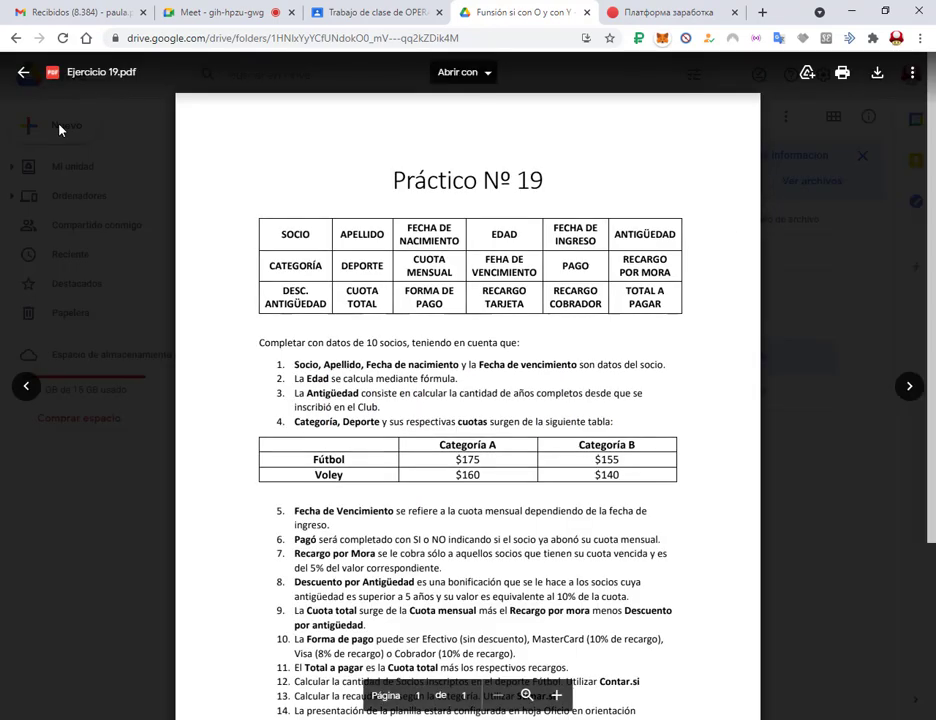
Step: Close the preview, download Ejercicio 19.pdf and open the downloaded file
{"action": "left_click", "coordinate": [23, 72]}
{"action": "right_click", "coordinate": [340, 369]}
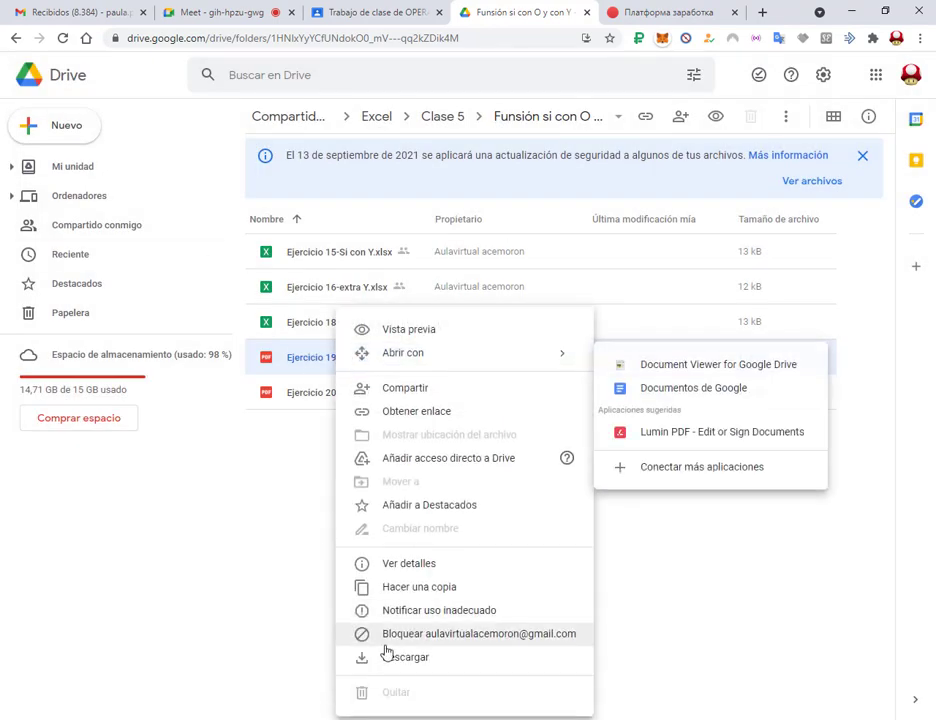
{"action": "left_click", "coordinate": [403, 657]}
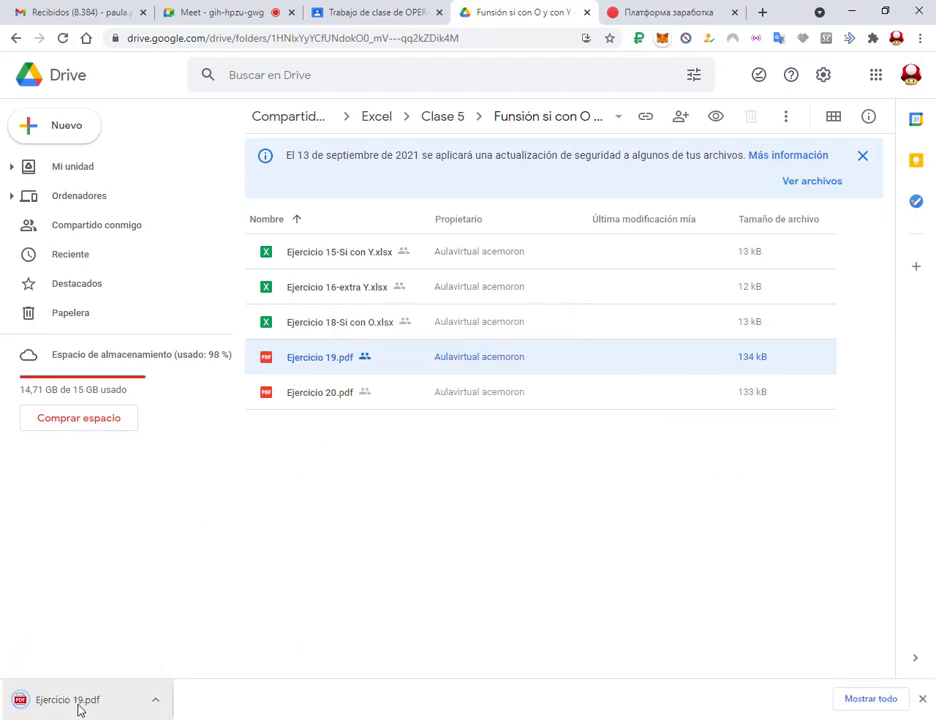
{"action": "left_click", "coordinate": [68, 700]}
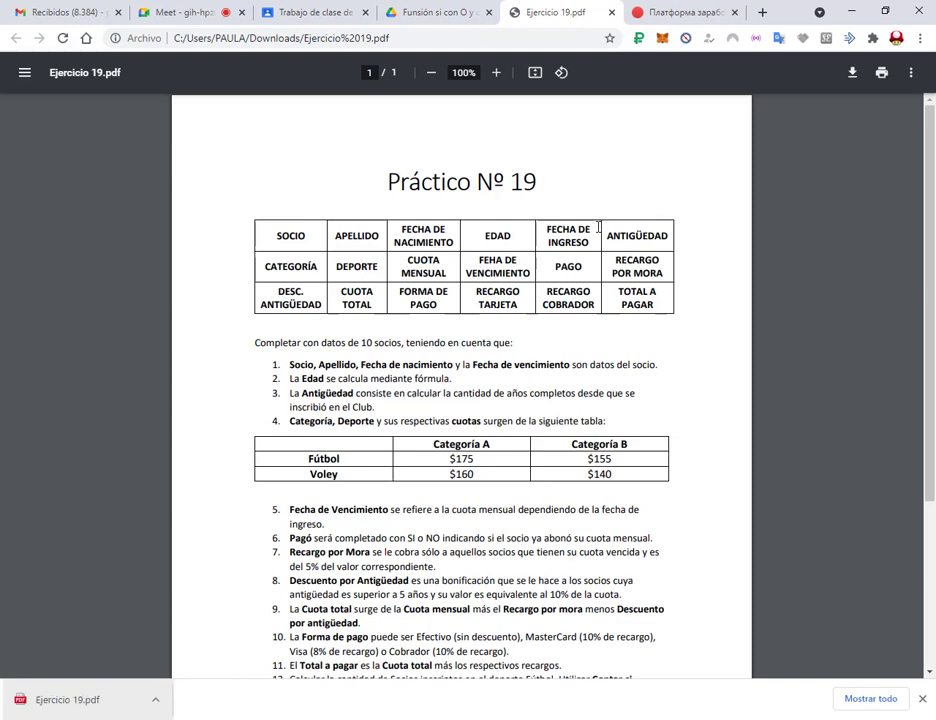
Step: Switch to Excel and close Ejercicio 18-Si con O.xlsx without saving the changes
{"action": "left_click", "coordinate": [399, 718]}
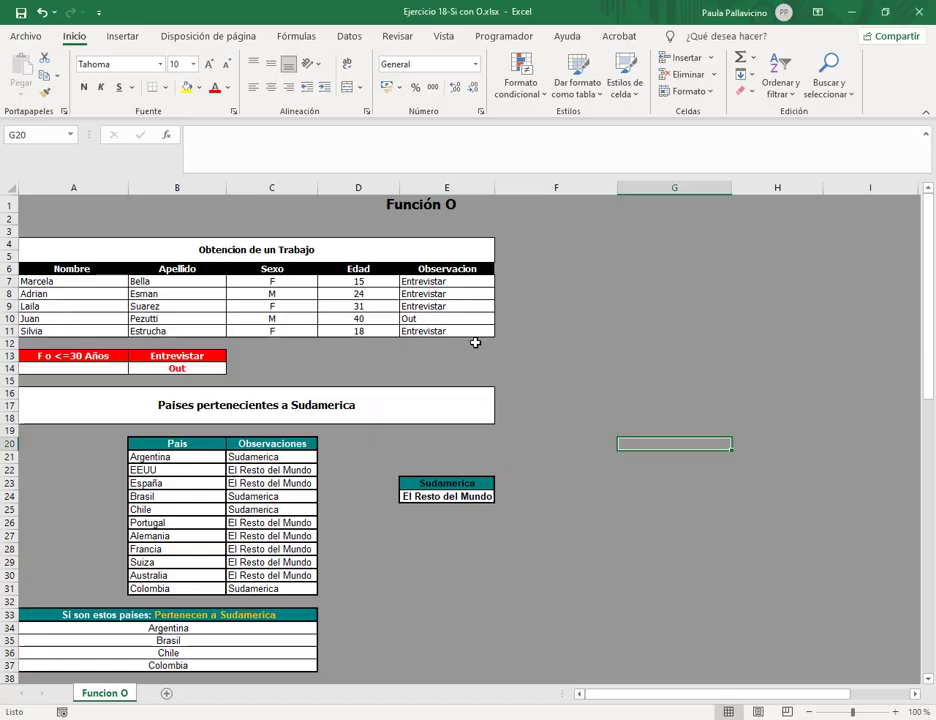
{"action": "left_click", "coordinate": [661, 283]}
{"action": "left_click", "coordinate": [25, 36]}
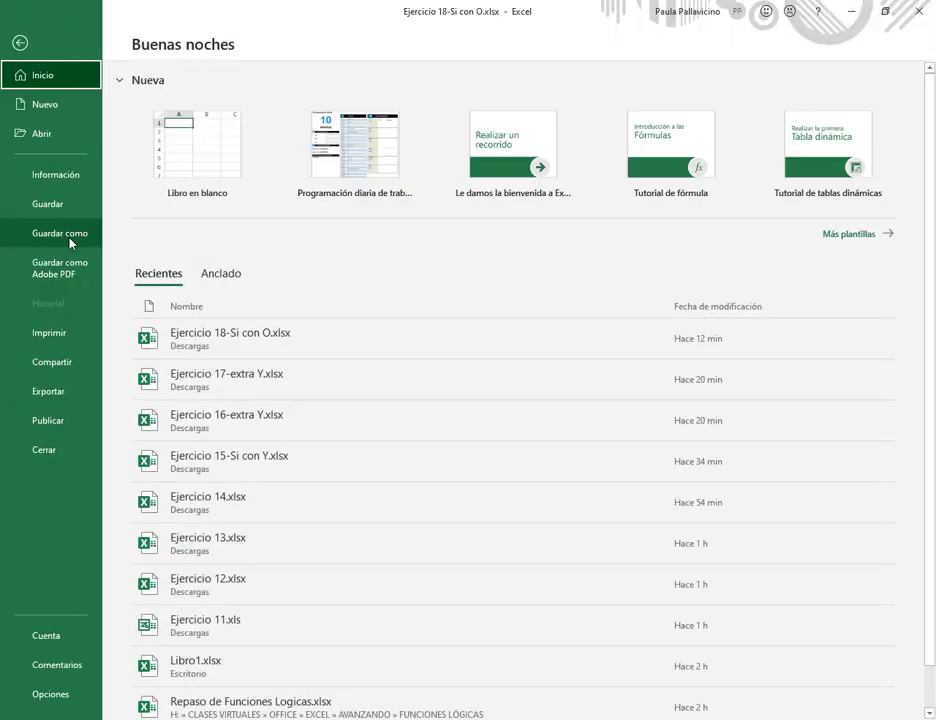
{"action": "left_click", "coordinate": [52, 449]}
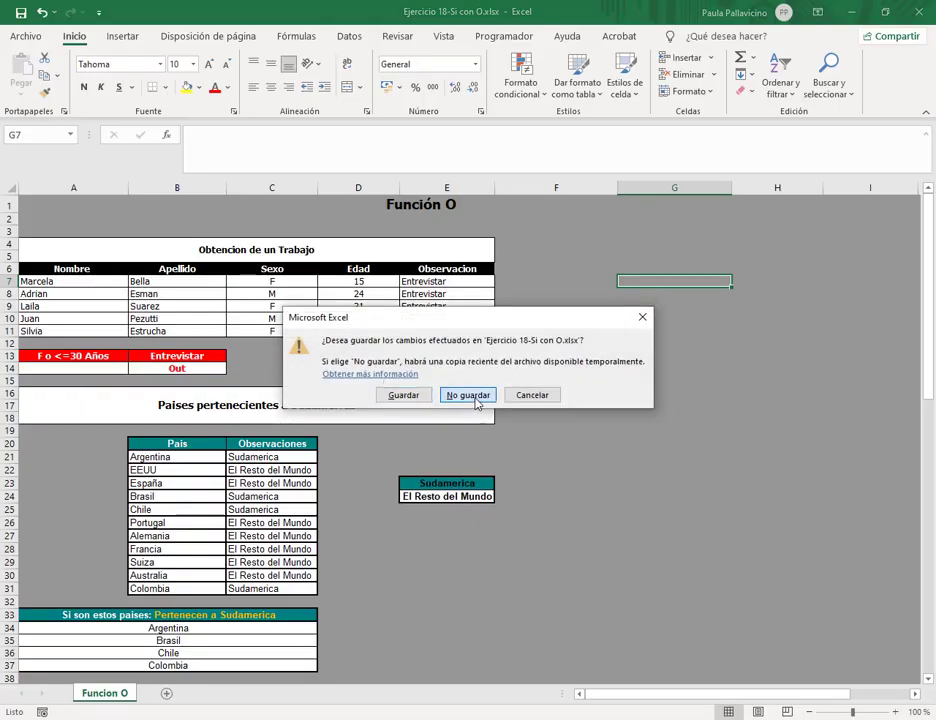
{"action": "left_click", "coordinate": [478, 398]}
Step: Create a blank workbook and place its restored window below the heading table of the Práctico Nº 19 PDF
{"action": "left_click", "coordinate": [25, 36]}
{"action": "left_click", "coordinate": [158, 108]}
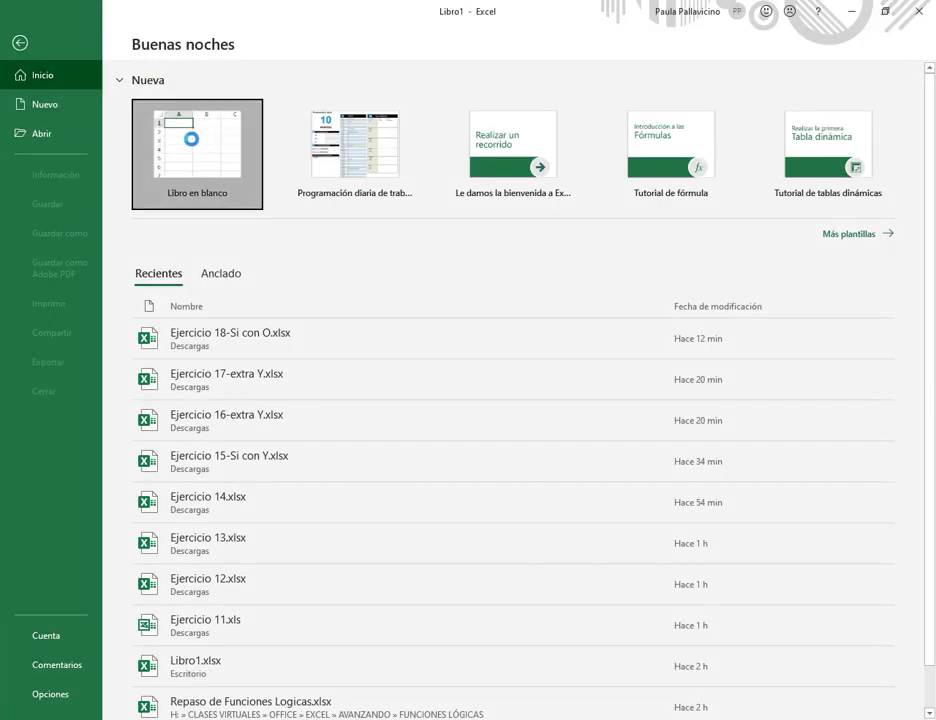
{"action": "left_click", "coordinate": [884, 13]}
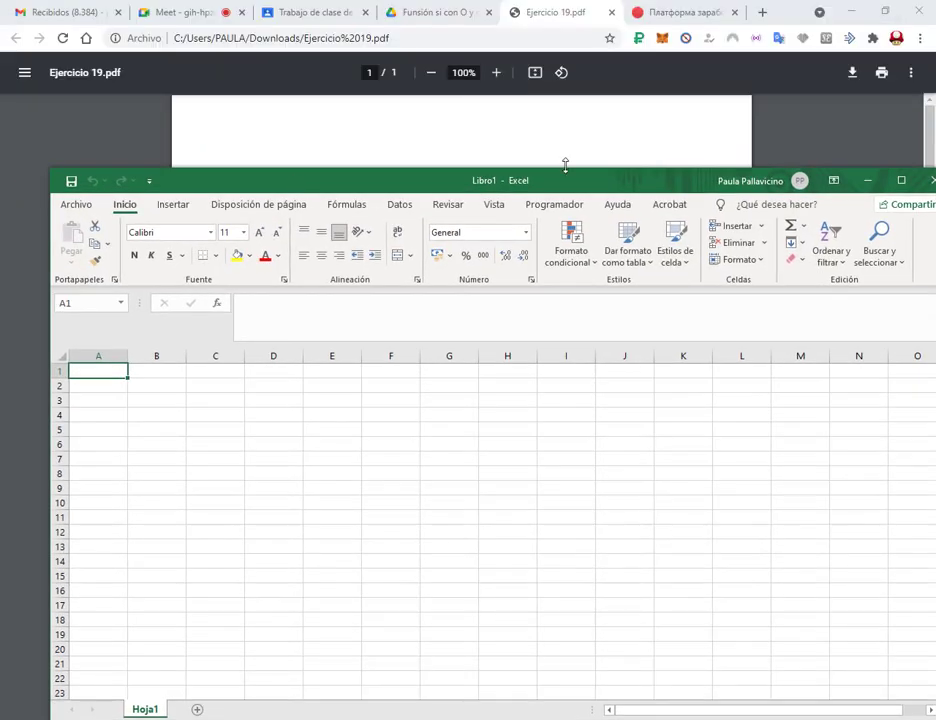
{"action": "left_click_drag", "start_coordinate": [575, 220], "coordinate": [549, 188]}
{"action": "left_click_drag", "start_coordinate": [553, 166], "coordinate": [617, 341]}
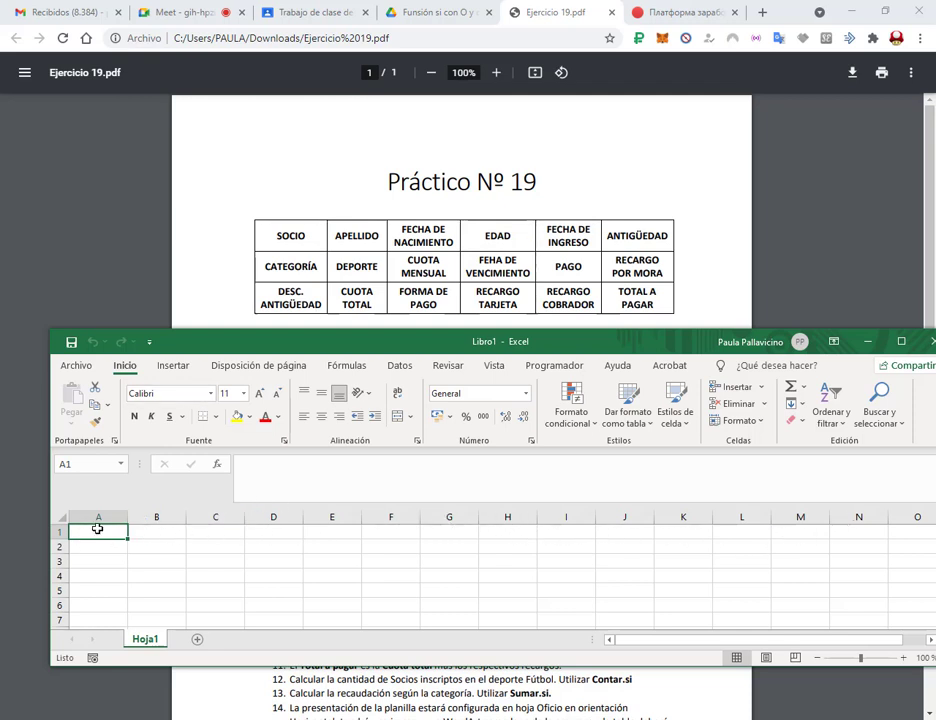
Step: Enter the headings SOCIO, APELLIDO, FECHA DE NACIMIENTO and EDAD in A1:D1
{"action": "type", "text": "SOCIO"}
{"action": "key", "text": "Tab"}
{"action": "type", "text": "APELLIDO"}
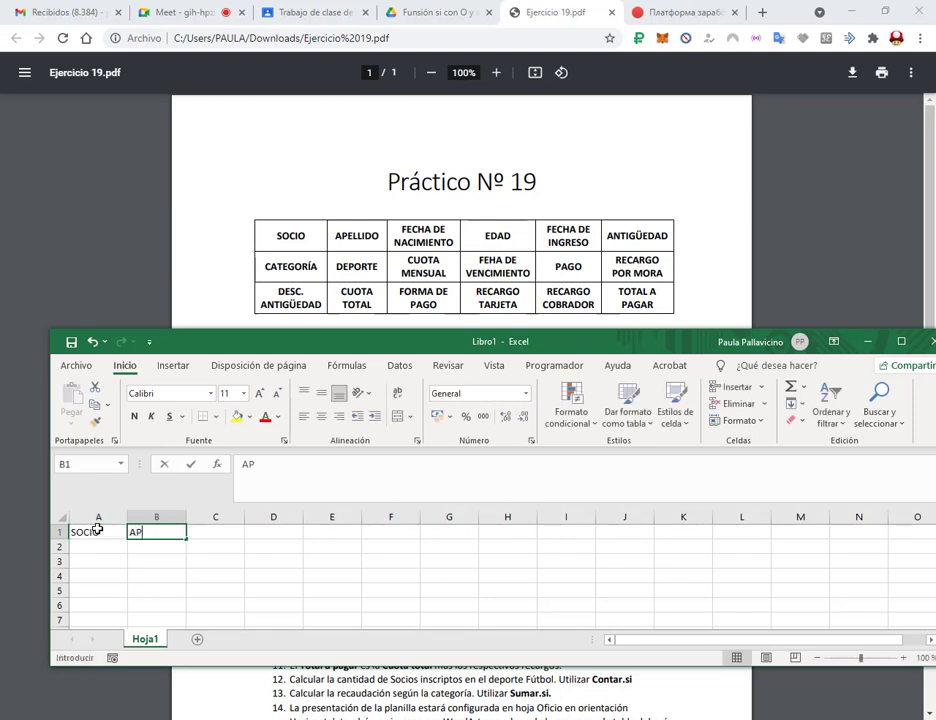
{"action": "key", "text": "Tab"}
{"action": "type", "text": "FECHA DE NACIEM"}
{"action": "key", "text": "BackSpace"}
{"action": "key", "text": "BackSpace"}
{"action": "type", "text": "MIENTO"}
{"action": "key", "text": "Tab"}
{"action": "type", "text": "EDAD"}
{"action": "key", "text": "Tab"}
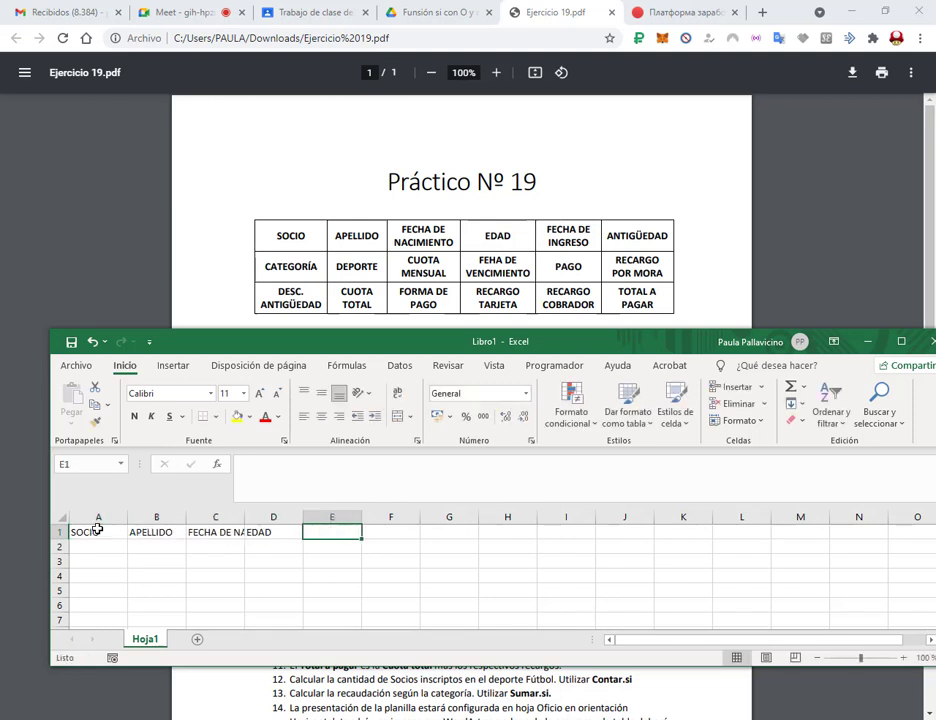
Step: Enter the headings FECHA DE INGRESO, ANTIGÜEDAD, CATEGORÍA and DEPORTE in E1:H1
{"action": "type", "text": "FECHA DE INGRESO"}
{"action": "key", "text": "Tab"}
{"action": "type", "text": "ANTIGÜEDAD"}
{"action": "key", "text": "Tab"}
{"action": "type", "text": "CATEGORÍA"}
{"action": "key", "text": "Tab"}
{"action": "type", "text": "DEPORTE"}
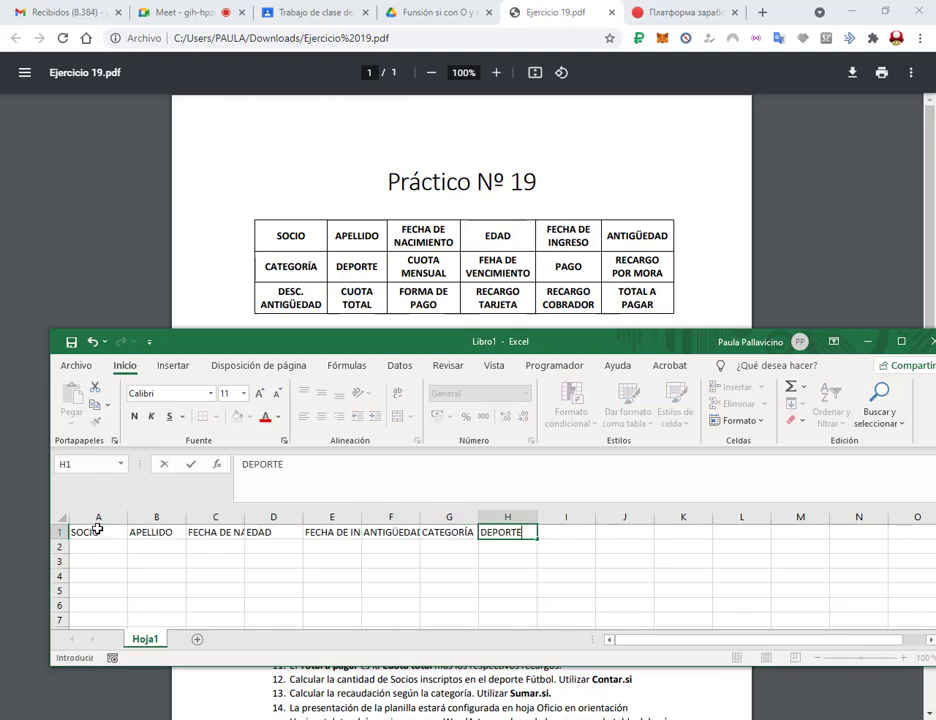
{"action": "key", "text": "Tab"}
Step: Enter the headings CUOTA MENSUAL, FECHA DE VENCIMIENTO, PAGO and RECARGO POR MORA in I1:L1
{"action": "type", "text": "CUOTA MENSUAL"}
{"action": "key", "text": "Tab"}
{"action": "type", "text": "FECHA DE VENCIMIENTO"}
{"action": "key", "text": "Tab"}
{"action": "type", "text": "PAGO"}
{"action": "key", "text": "Tab"}
{"action": "type", "text": "RECARGO POR MORA"}
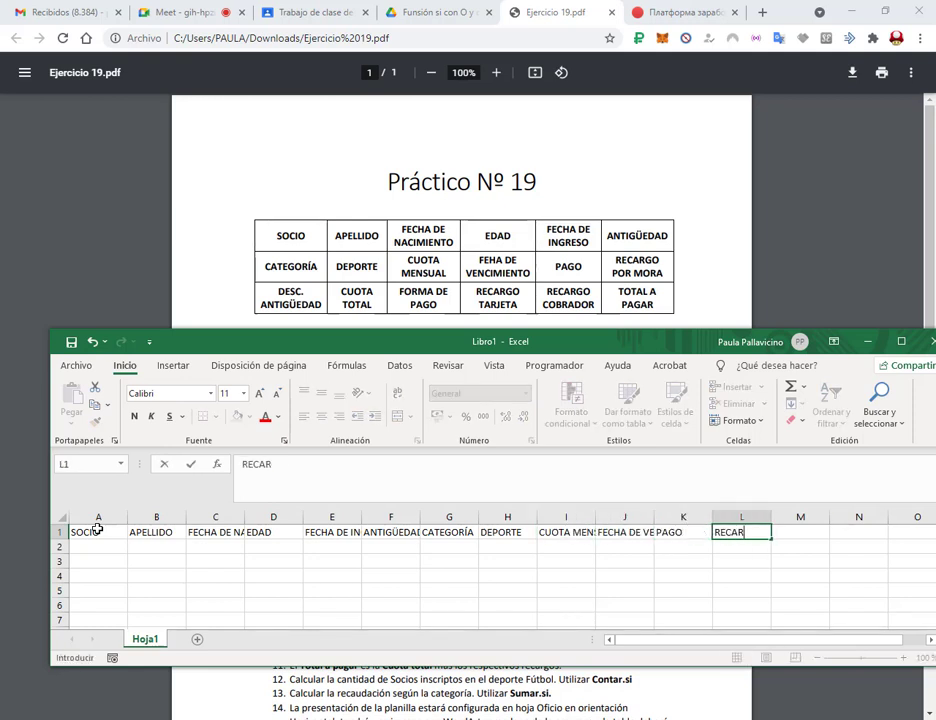
{"action": "key", "text": "Tab"}
Step: Enter the headings DESC. ANTIGÜEDAD, CUOTA TOTAL, FORMA DE PAGO, RECARGO TARJETA, RECARGO COBRADOR and TOTAL A PAGAR in M1:R1
{"action": "type", "text": "DESC. ANTIGÜEDAD"}
{"action": "key", "text": "Tab"}
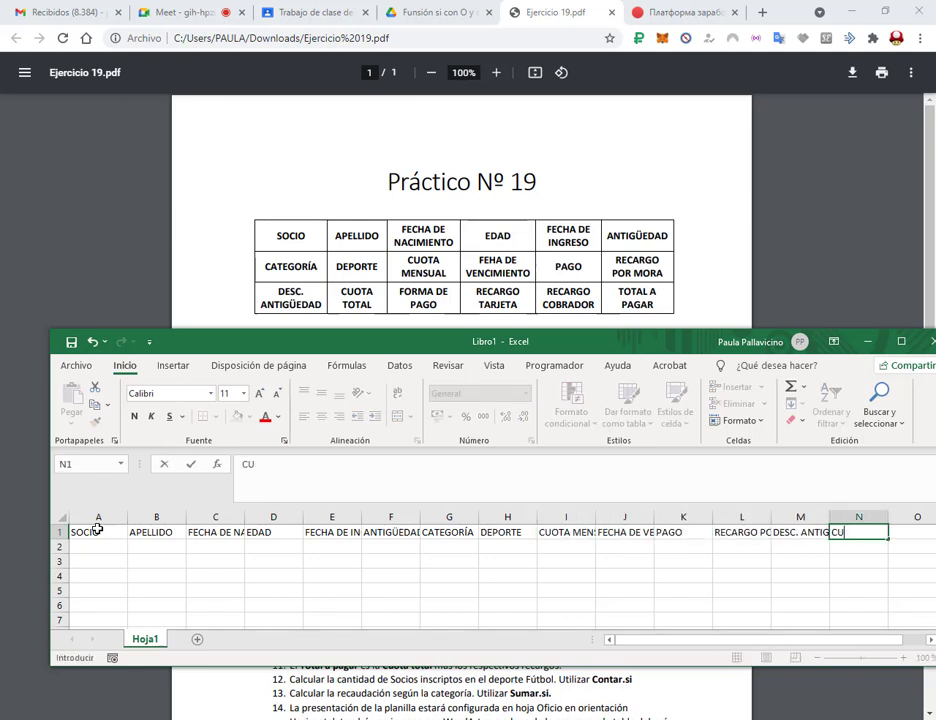
{"action": "type", "text": "CUOTA TOTAL"}
{"action": "key", "text": "Tab"}
{"action": "type", "text": "FORMA DE PAGO"}
{"action": "key", "text": "Tab"}
{"action": "type", "text": "RECARGO TARJETA"}
{"action": "key", "text": "Tab"}
{"action": "type", "text": "RECARGO COBRADOR"}
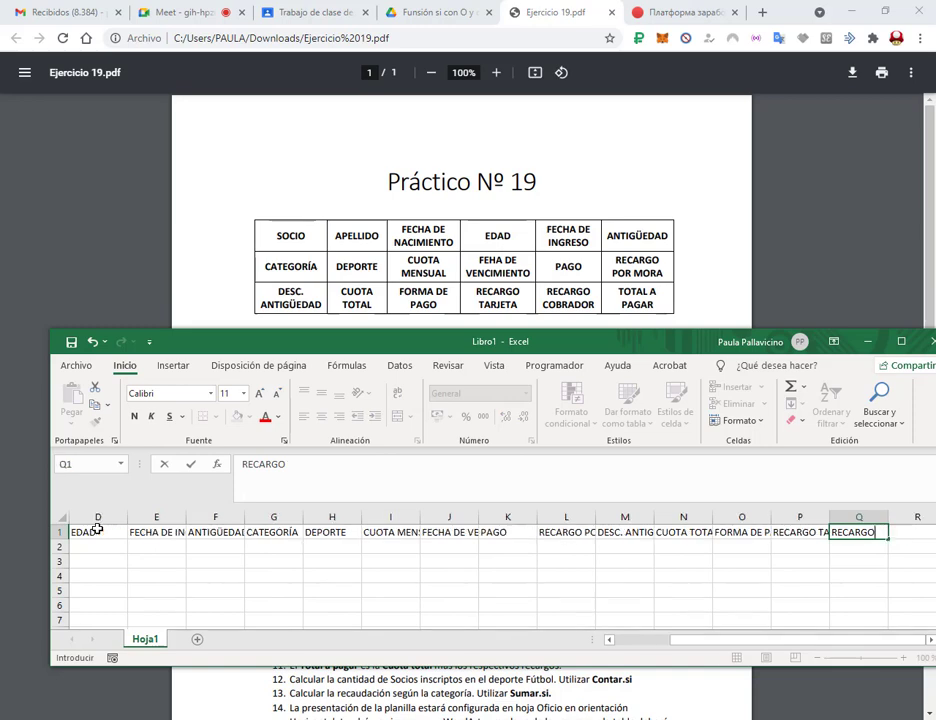
{"action": "key", "text": "Tab"}
{"action": "type", "text": "TOTAL A PAGAR"}
{"action": "key", "text": "Return"}
Step: Center the headings in A1:R1 horizontally and vertically and wrap their text
{"action": "left_click_drag", "start_coordinate": [797, 640], "coordinate": [866, 640]}
{"action": "left_click_drag", "start_coordinate": [861, 532], "coordinate": [88, 532]}
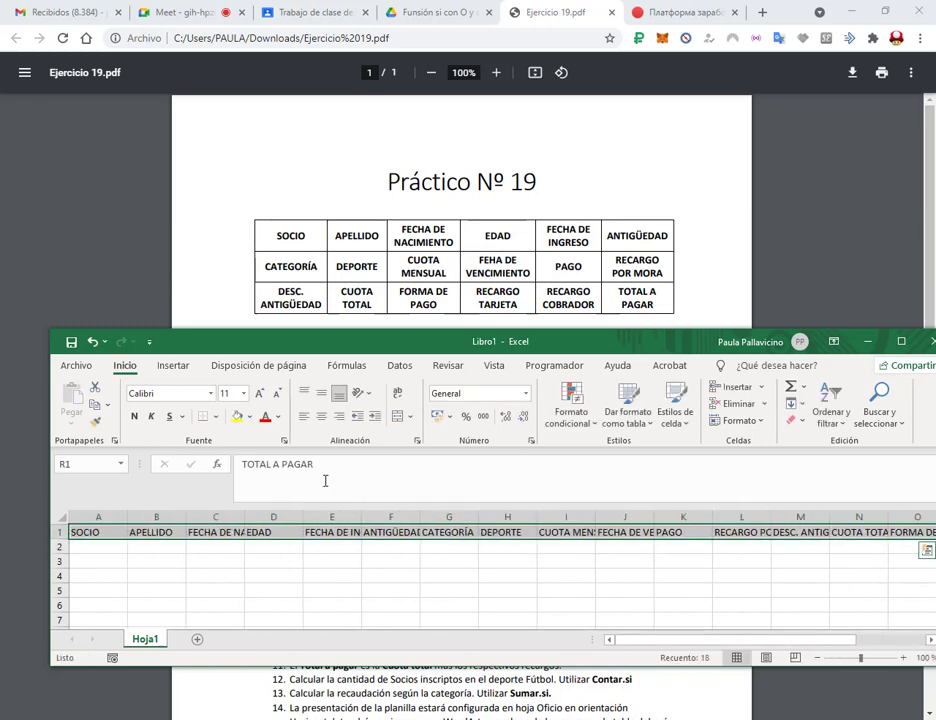
{"action": "left_click", "coordinate": [321, 416]}
{"action": "left_click", "coordinate": [321, 393]}
{"action": "left_click", "coordinate": [398, 393]}
{"action": "left_click", "coordinate": [273, 605]}
Step: Autofit the widths of the heading columns to suit the wrapped titles
{"action": "double_click", "coordinate": [245, 516]}
{"action": "double_click", "coordinate": [127, 516]}
{"action": "double_click", "coordinate": [248, 516]}
{"action": "left_click_drag", "start_coordinate": [763, 641], "coordinate": [648, 640]}
{"action": "double_click", "coordinate": [486, 516]}
{"action": "double_click", "coordinate": [127, 516]}
Step: Maximize the workbook window and widen column C until the word NACIMIENTO fits on one line
{"action": "left_click_drag", "start_coordinate": [385, 342], "coordinate": [387, 354]}
{"action": "scroll", "coordinate": [443, 290], "scroll_direction": "down", "scroll_amount": 2}
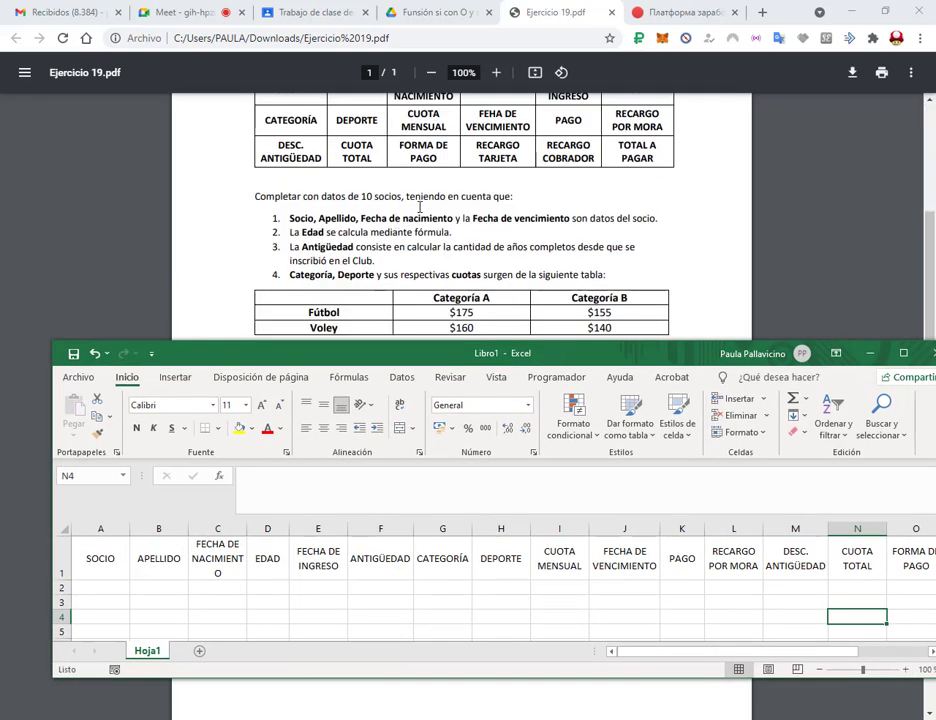
{"action": "scroll", "coordinate": [388, 167], "scroll_direction": "down", "scroll_amount": 1}
{"action": "left_click_drag", "start_coordinate": [568, 355], "coordinate": [536, 210]}
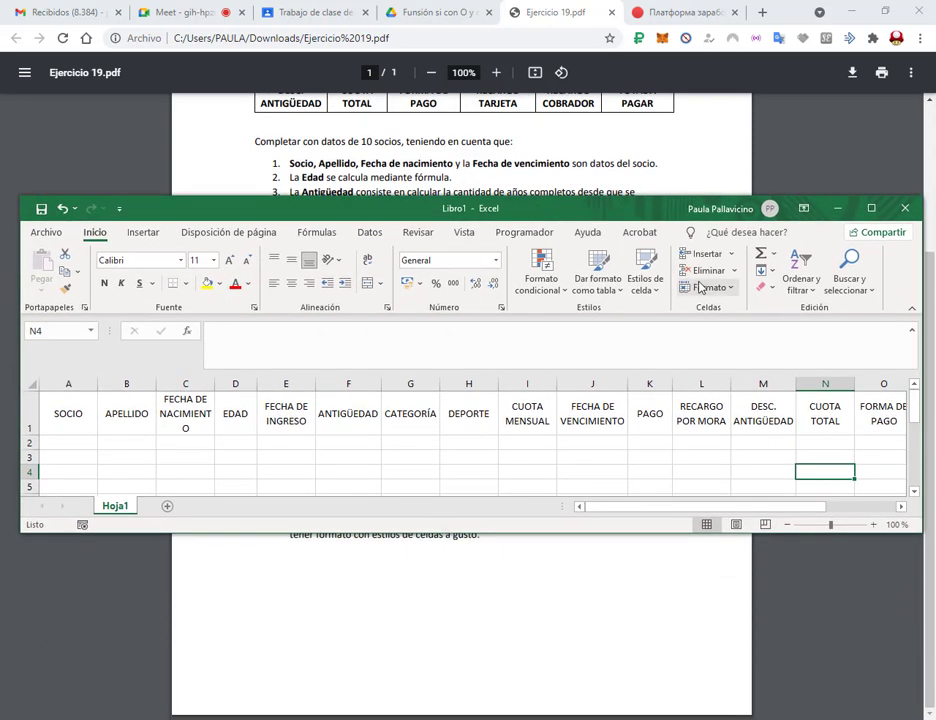
{"action": "left_click", "coordinate": [872, 209]}
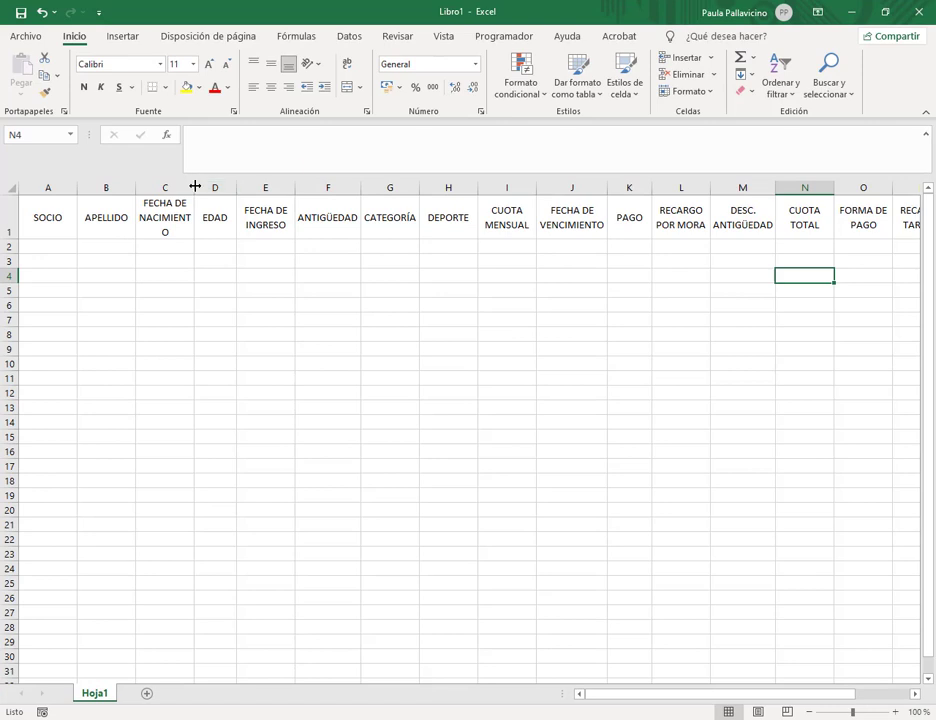
{"action": "left_click_drag", "start_coordinate": [195, 187], "coordinate": [201, 188]}
{"action": "left_click", "coordinate": [265, 305]}
Step: Apply all borders to the range A1:R11, covering the headings and ten member rows
{"action": "left_click", "coordinate": [42, 226]}
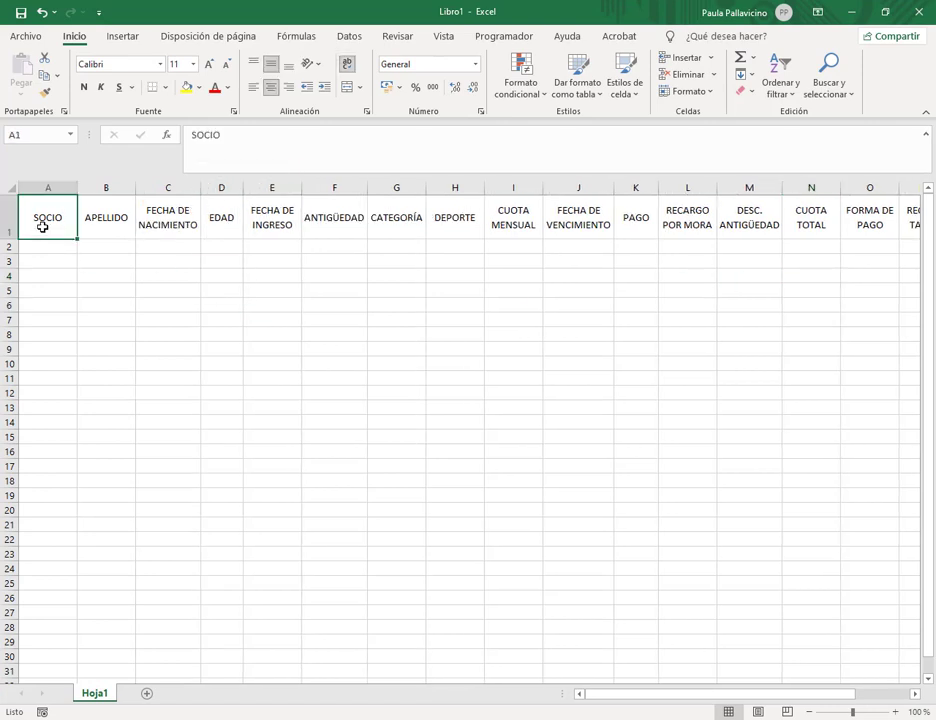
{"action": "key", "text": "ctrl+shift+Right"}
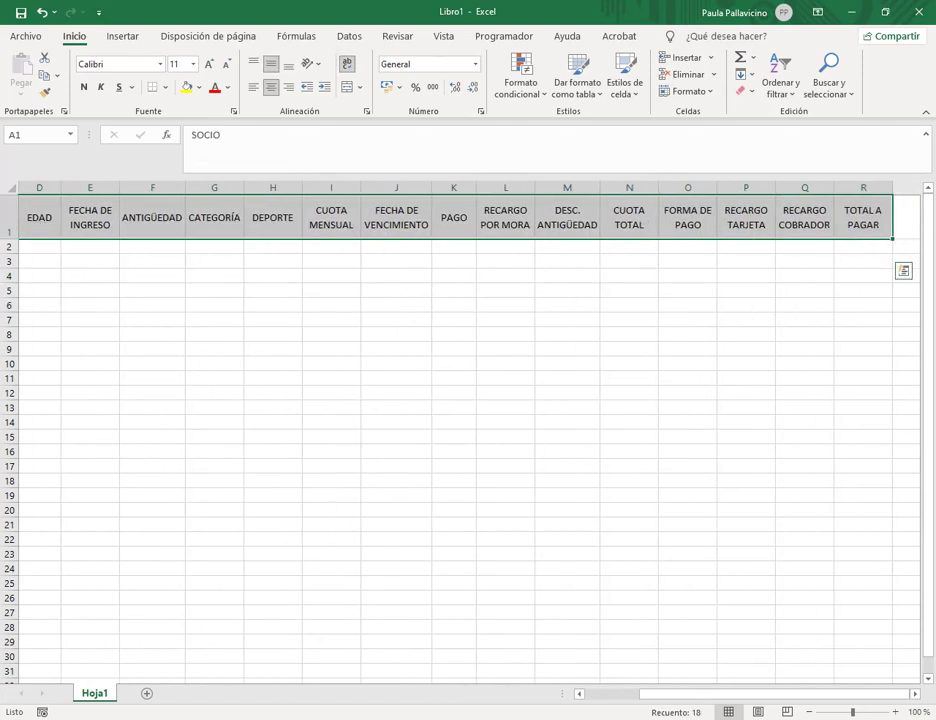
{"action": "left_click", "coordinate": [688, 342]}
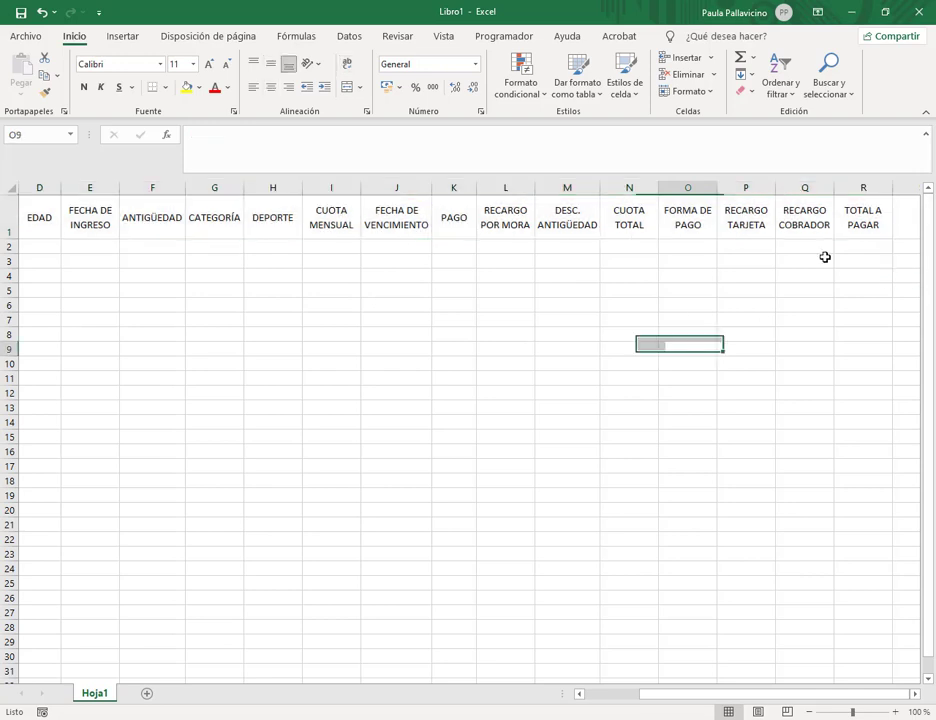
{"action": "left_click_drag", "start_coordinate": [860, 220], "coordinate": [17, 376]}
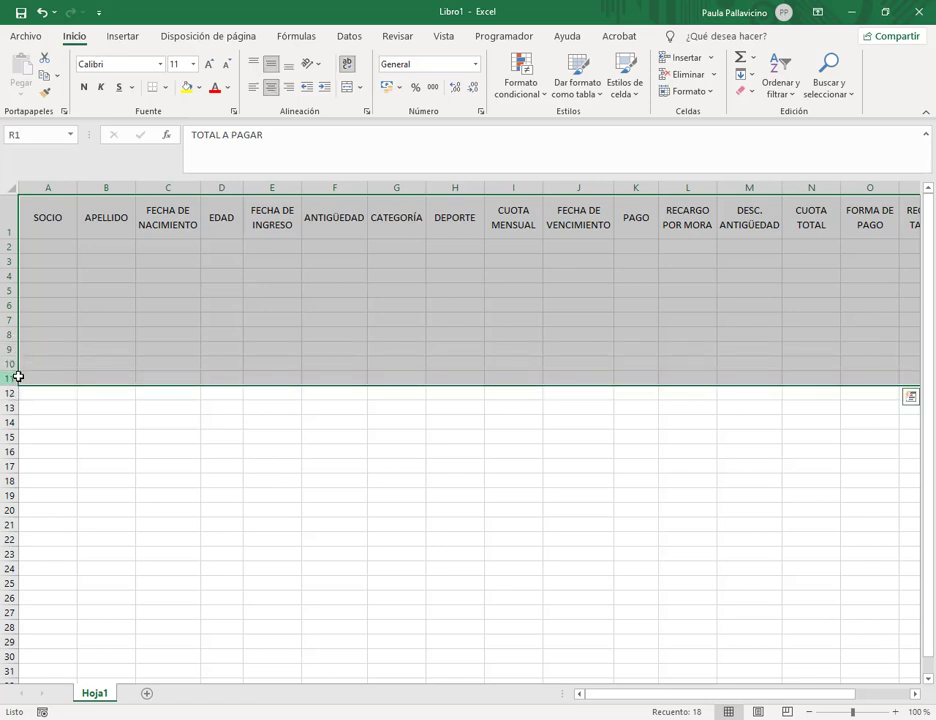
{"action": "left_click", "coordinate": [164, 87]}
{"action": "left_click", "coordinate": [175, 232]}
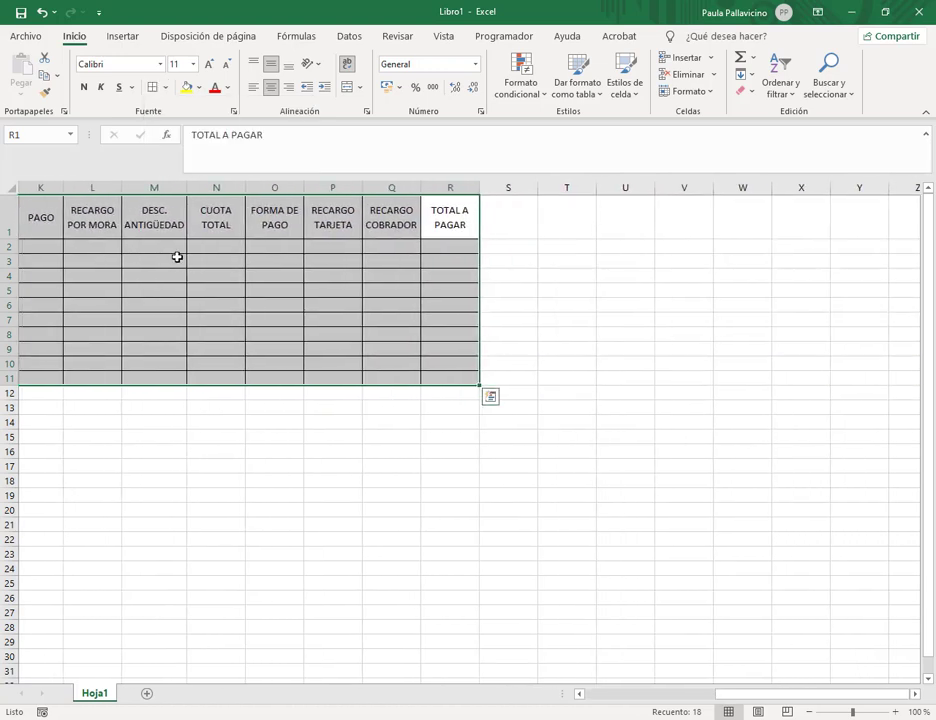
{"action": "left_click", "coordinate": [177, 257]}
Step: Select A2 and place the restored workbook window below the Fútbol and Voley fee table in the PDF
{"action": "left_click_drag", "start_coordinate": [817, 700], "coordinate": [589, 700]}
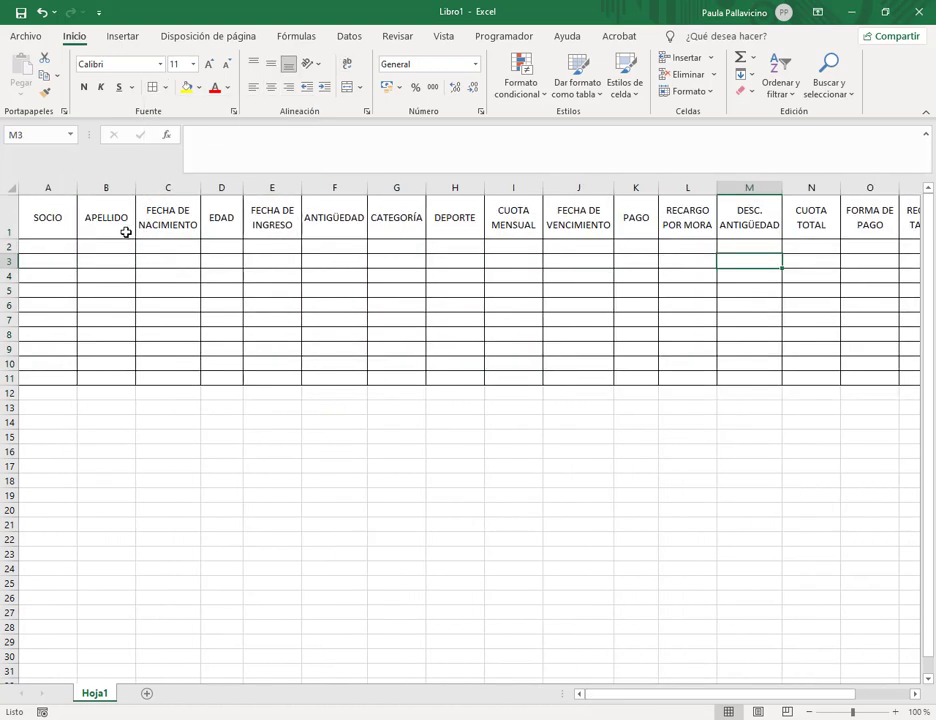
{"action": "left_click", "coordinate": [47, 246]}
{"action": "left_click_drag", "start_coordinate": [650, 10], "coordinate": [474, 384]}
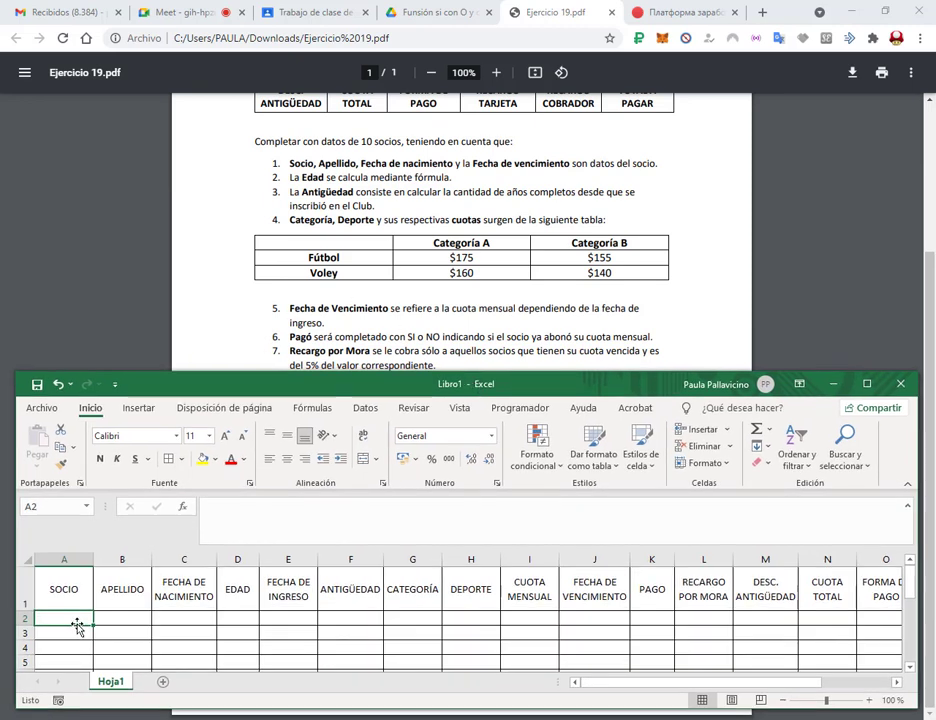
{"action": "left_click_drag", "start_coordinate": [531, 380], "coordinate": [531, 337]}
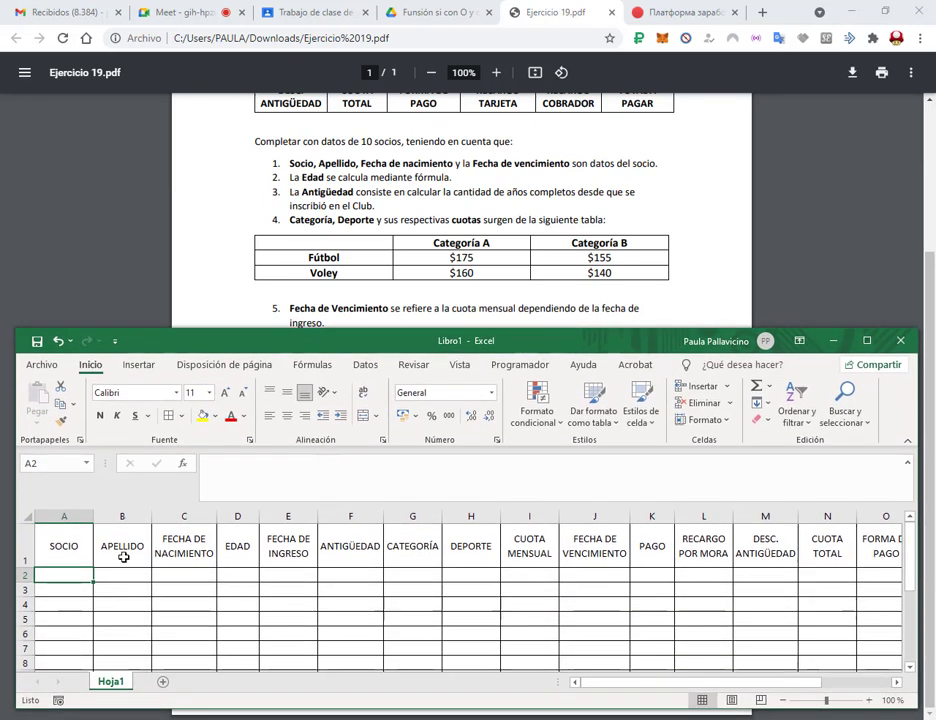
Step: Maximize the workbook window and enter the first four members' birth dates in C2:C5
{"action": "left_click", "coordinate": [198, 573]}
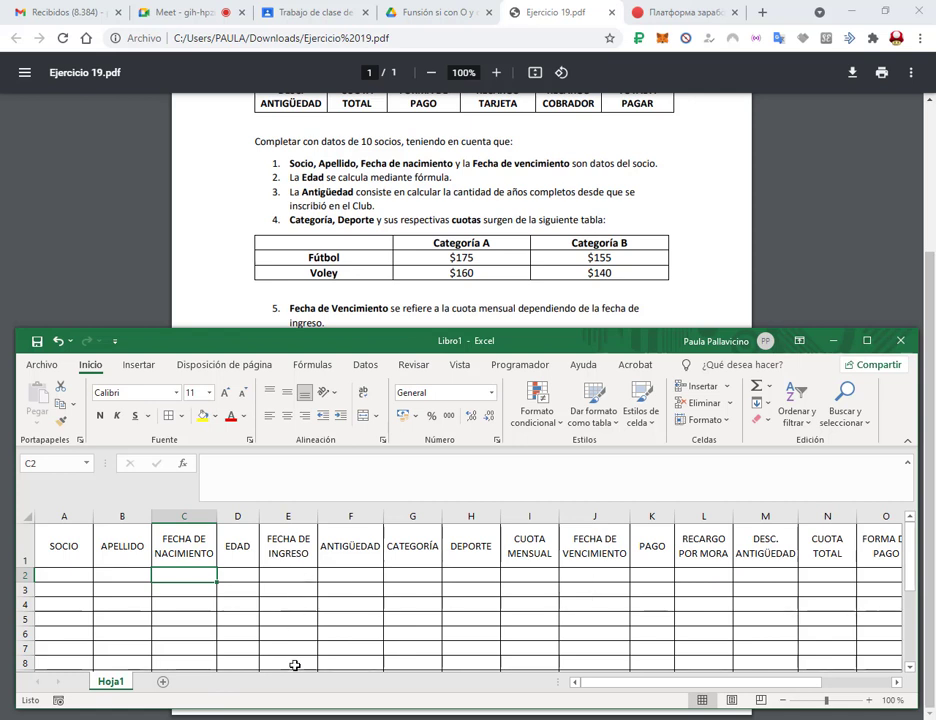
{"action": "left_click", "coordinate": [867, 343]}
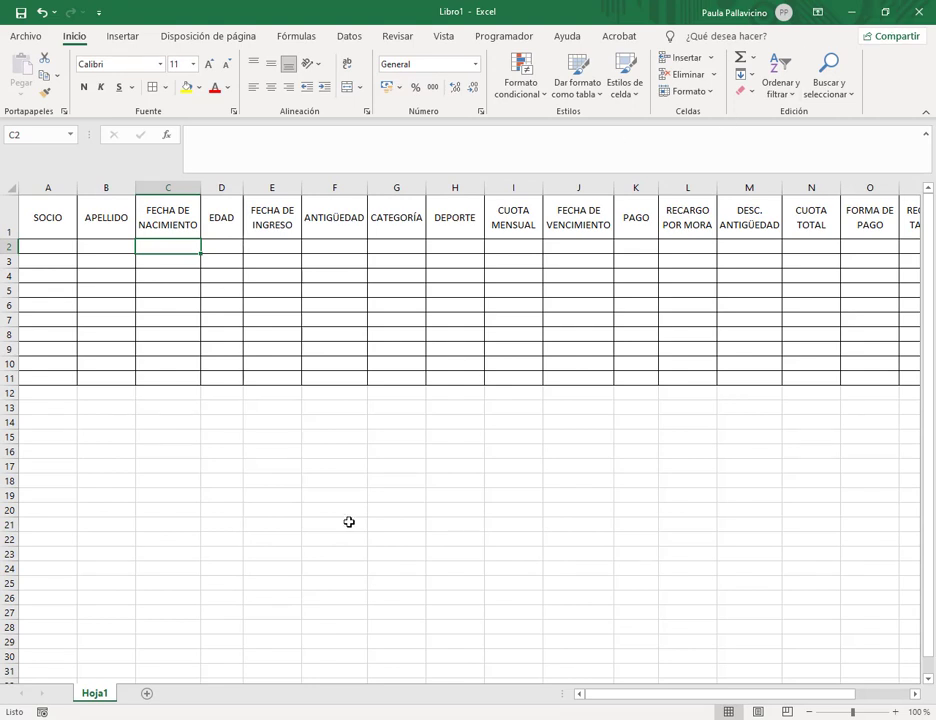
{"action": "type", "text": "10/0"}
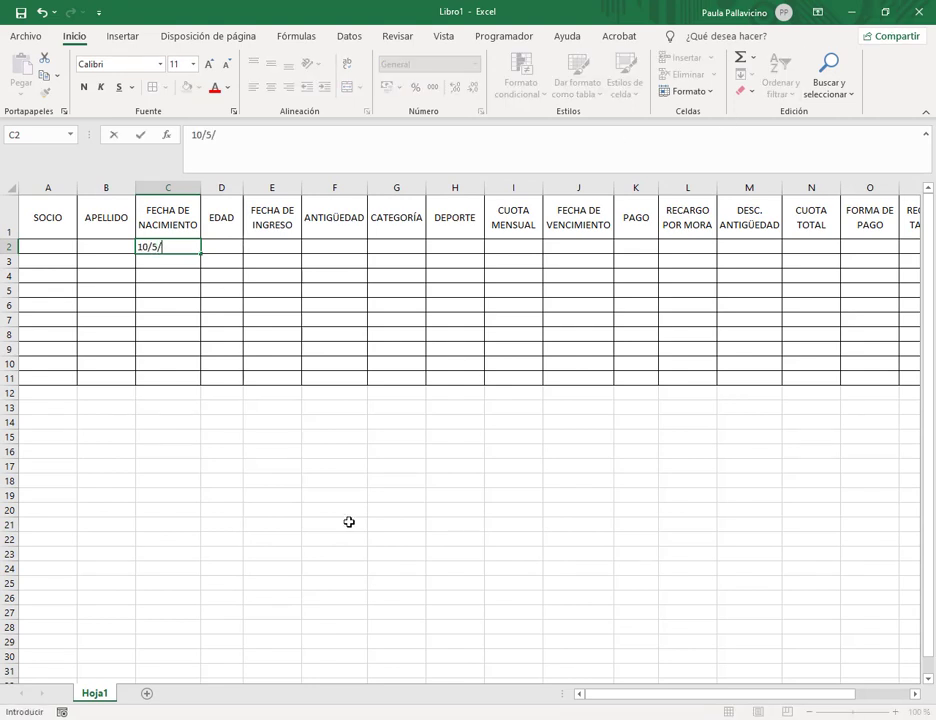
{"action": "type", "text": "5/1998"}
{"action": "key", "text": "Return"}
{"action": "type", "text": "3/6/1986"}
{"action": "key", "text": "Return"}
{"action": "type", "text": "21/03/19"}
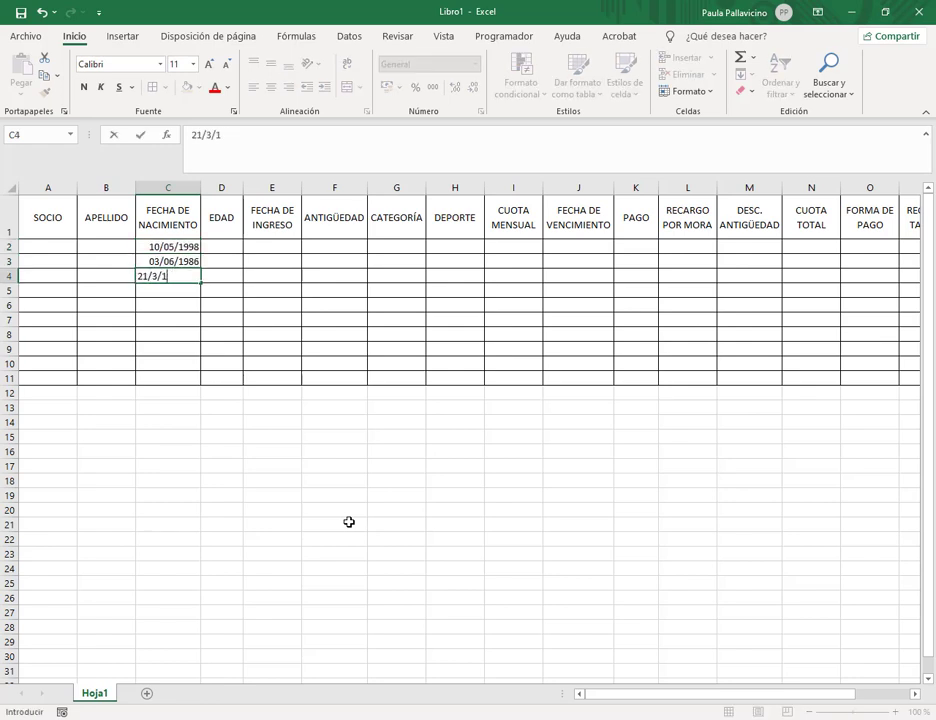
{"action": "type", "text": "90"}
{"action": "key", "text": "Return"}
{"action": "type", "text": "25/6/2015"}
{"action": "key", "text": "Return"}
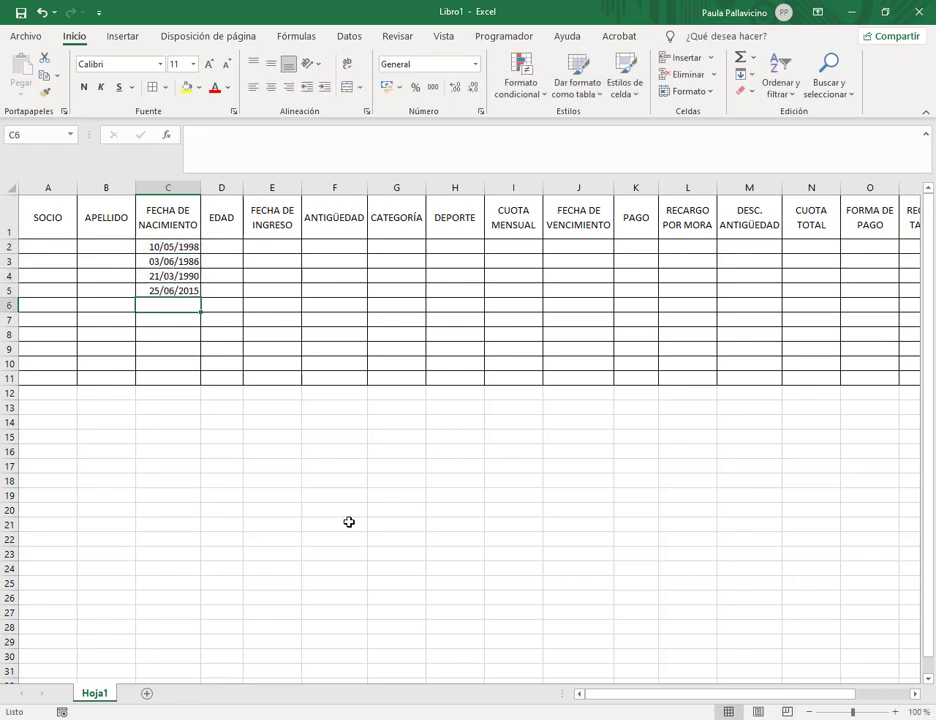
Step: Enter the remaining six members' birth dates in C6:C11 of the FECHA DE NACIMIENTO column
{"action": "type", "text": "23/04/2010"}
{"action": "key", "text": "Return"}
{"action": "type", "text": "9/4/2003"}
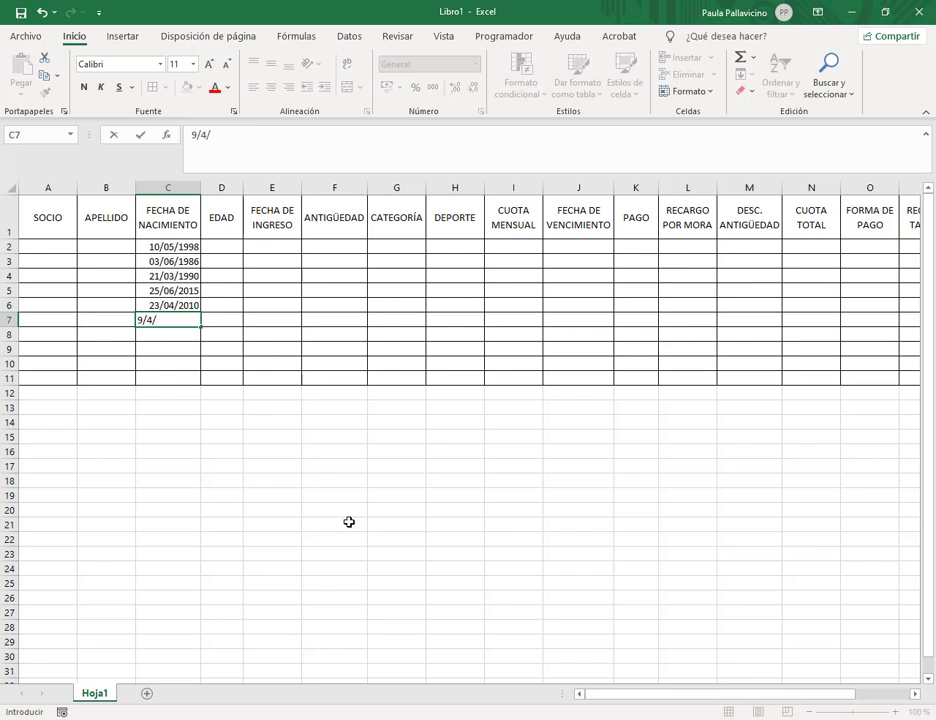
{"action": "key", "text": "Return"}
{"action": "type", "text": "5/09/1999"}
{"action": "key", "text": "Return"}
{"action": "type", "text": "6/2/1988"}
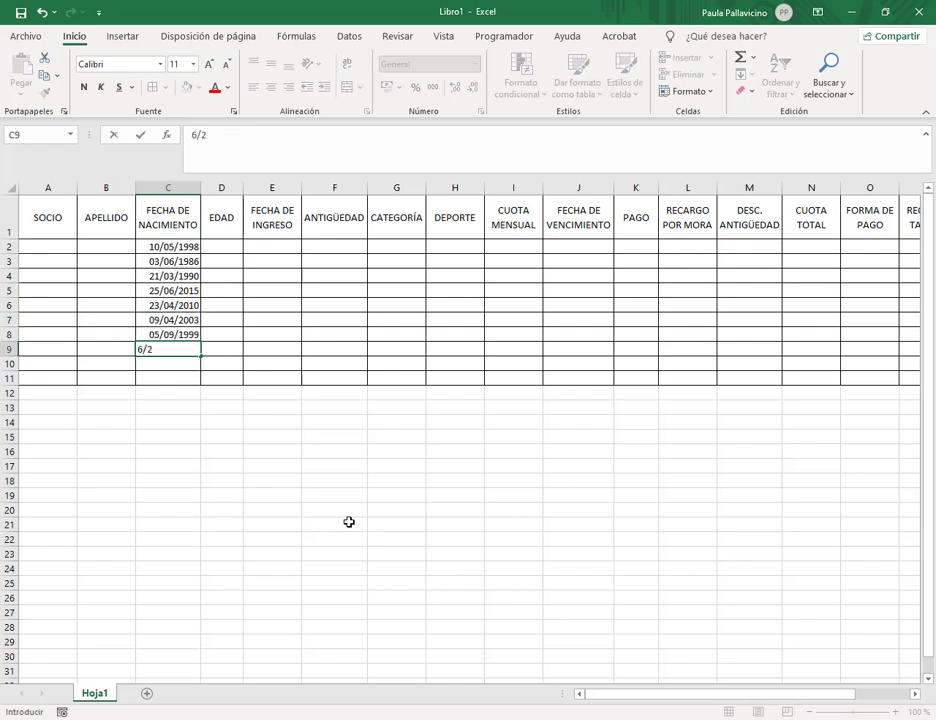
{"action": "key", "text": "Return"}
{"action": "type", "text": "12/11/2005"}
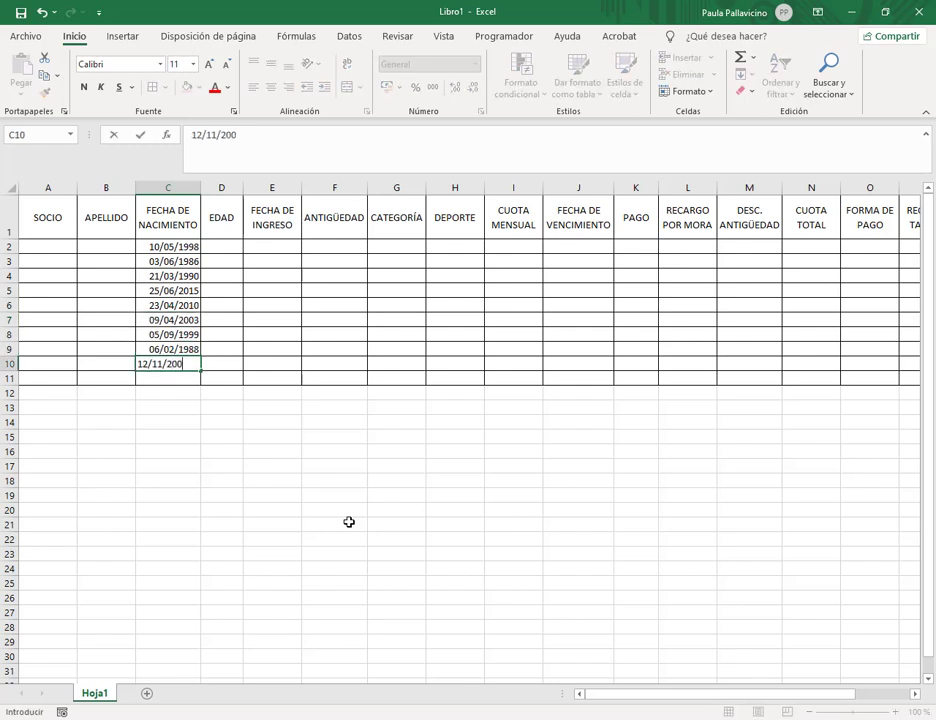
{"action": "key", "text": "Return"}
{"action": "type", "text": "31/5/2001"}
{"action": "key", "text": "Return"}
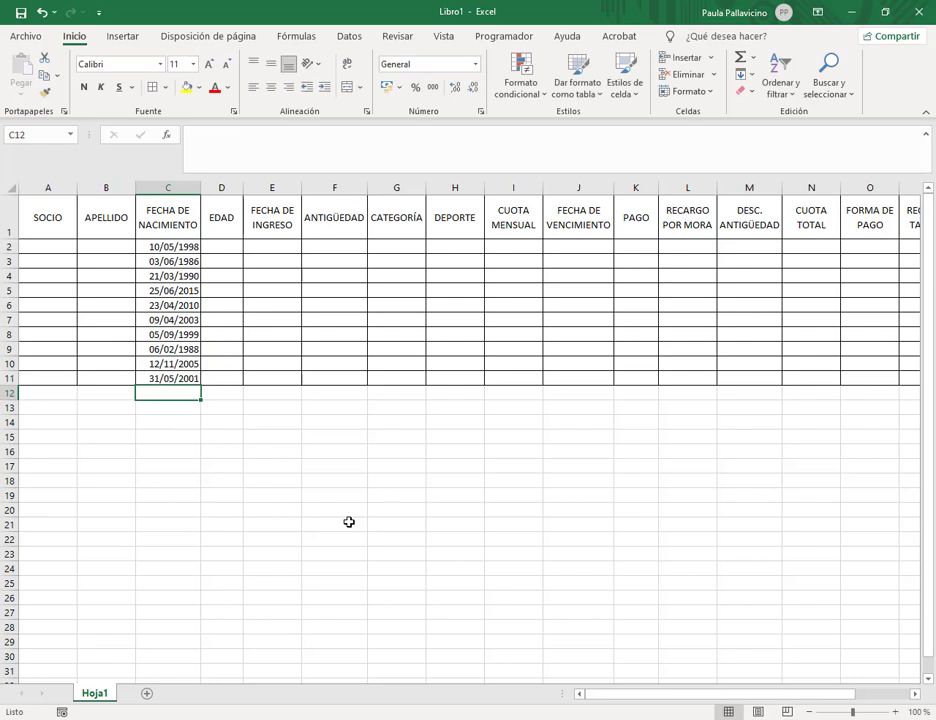
Step: Calculate the first member's age in D2 with the formula =SIFECHA(C2;HOY();"y")
{"action": "left_click", "coordinate": [234, 242]}
{"action": "type", "text": "="}
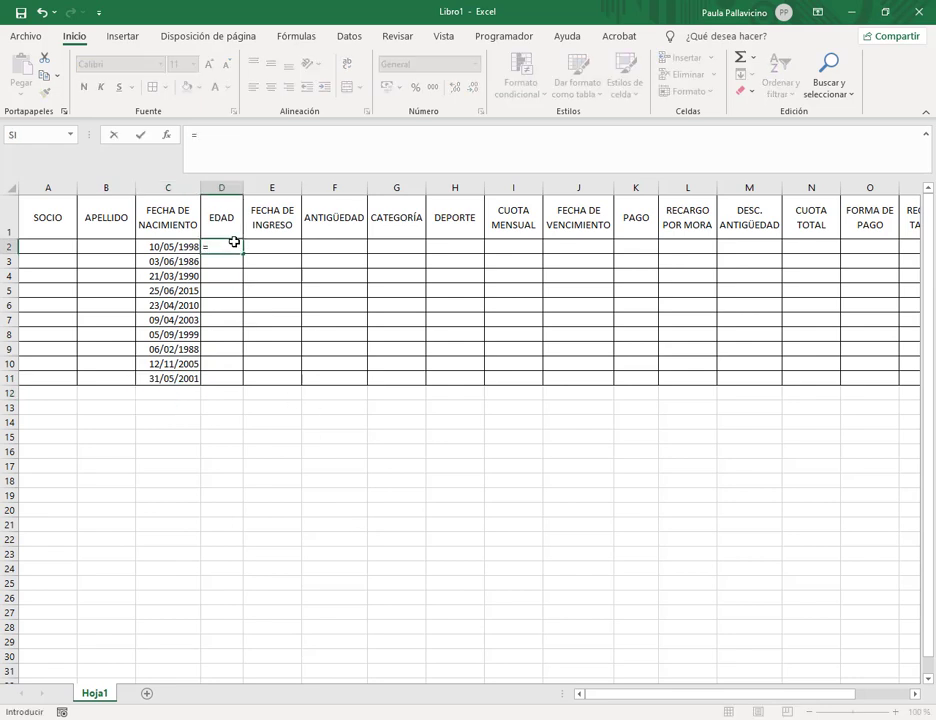
{"action": "type", "text": "SIFECHA("}
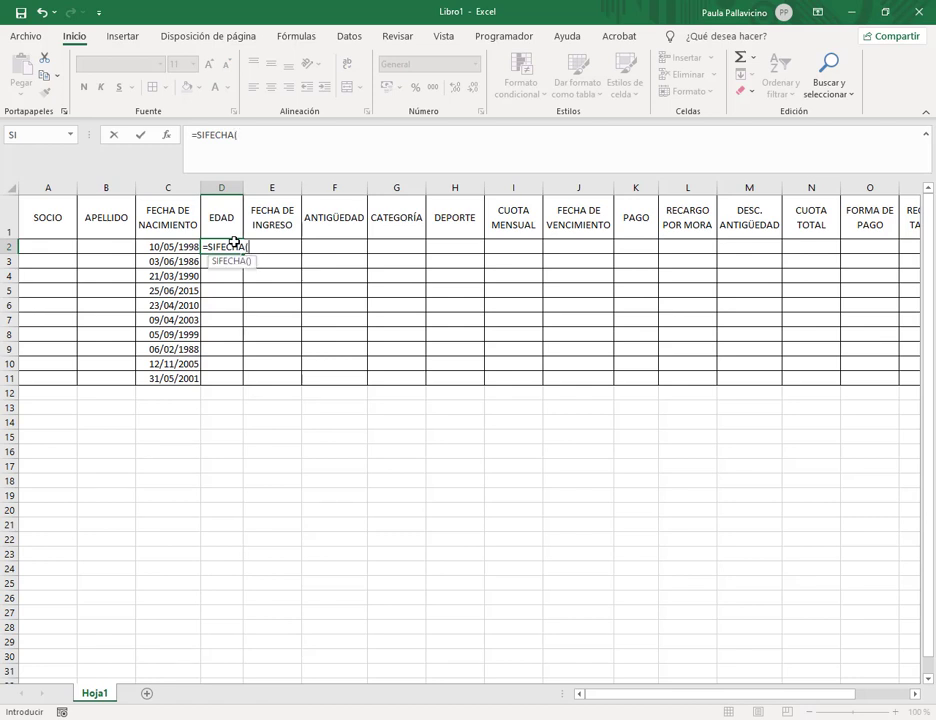
{"action": "left_click", "coordinate": [188, 246]}
{"action": "left_click", "coordinate": [286, 137]}
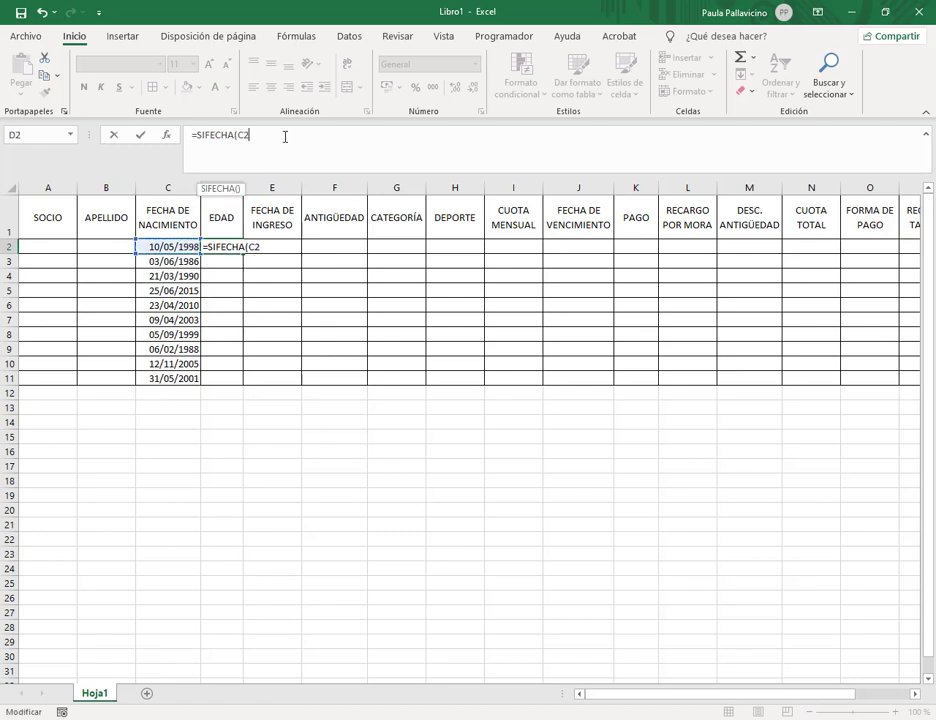
{"action": "type", "text": ";HOY();\"y\")"}
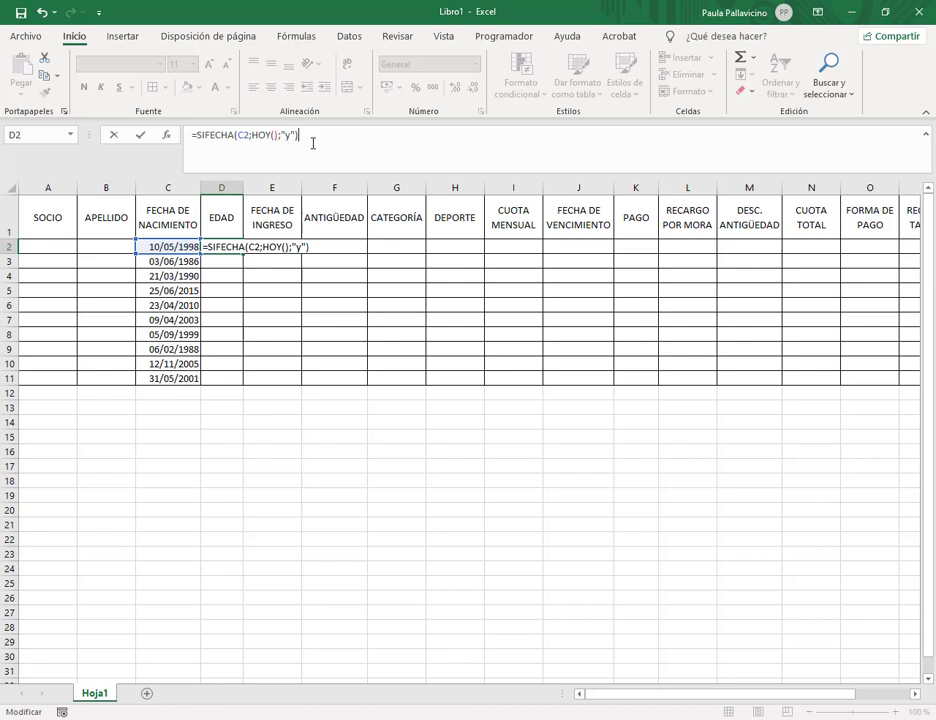
{"action": "key", "text": "Return"}
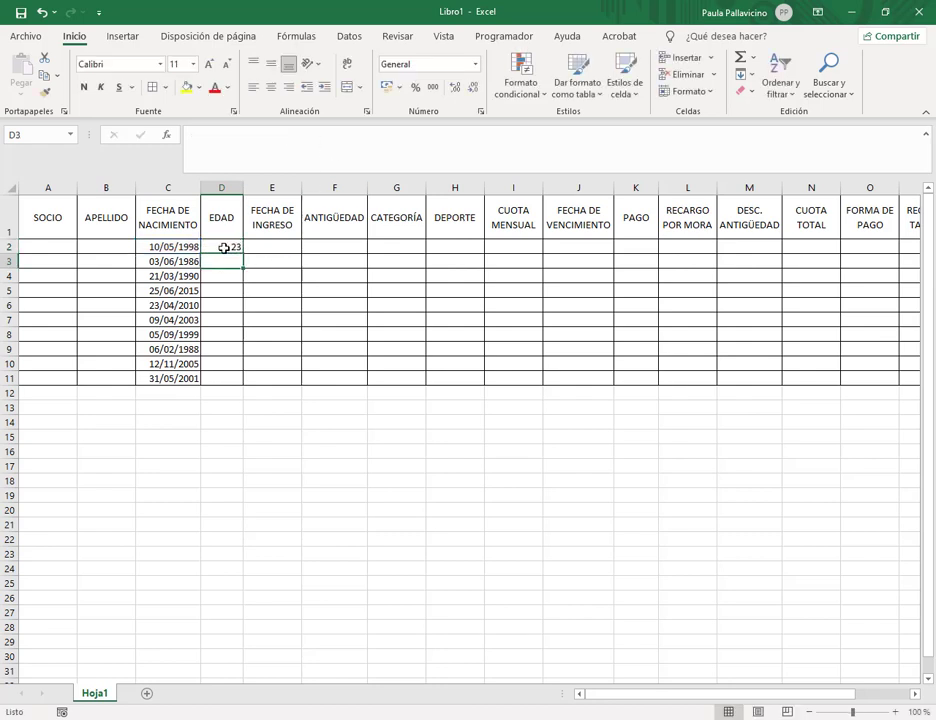
Step: Copy the age formula from D2 down to D11 and check it against the birth dates
{"action": "left_click", "coordinate": [224, 248]}
{"action": "double_click", "coordinate": [243, 254]}
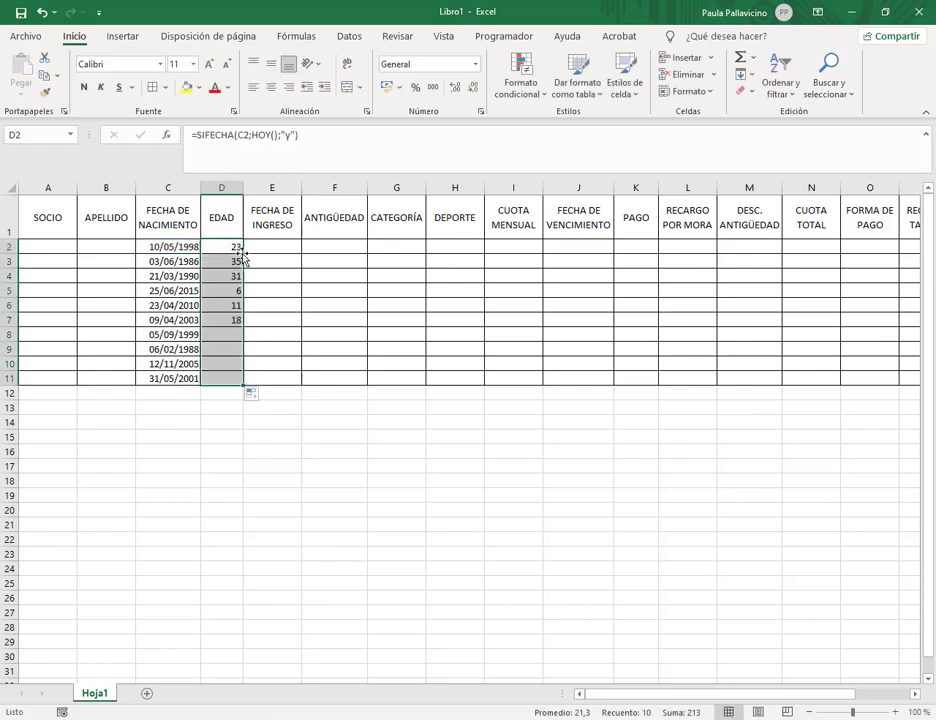
{"action": "left_click", "coordinate": [226, 291]}
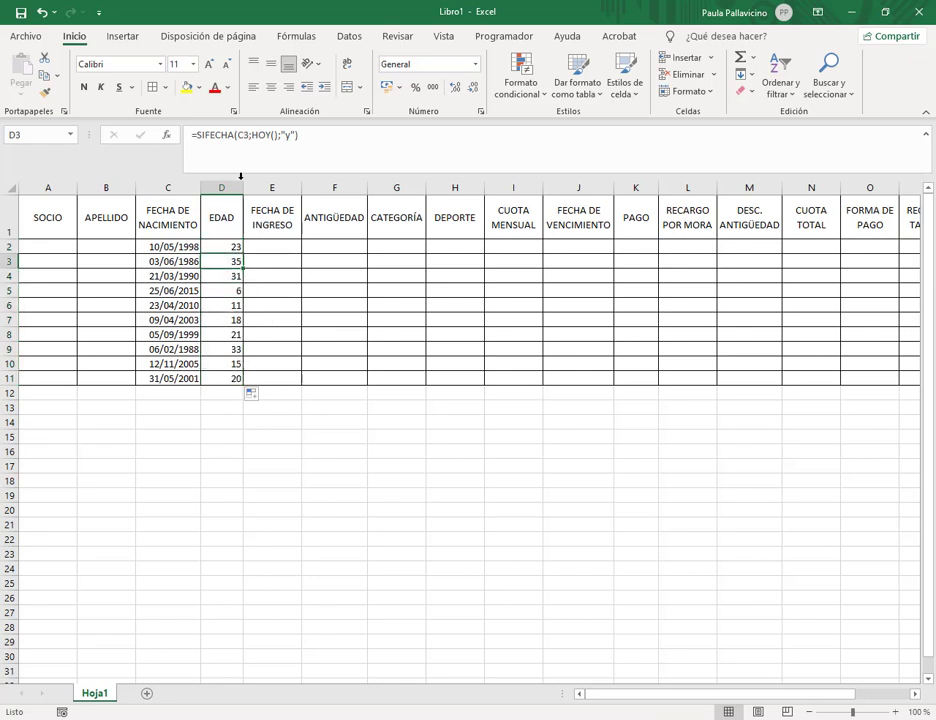
{"action": "left_click", "coordinate": [182, 261]}
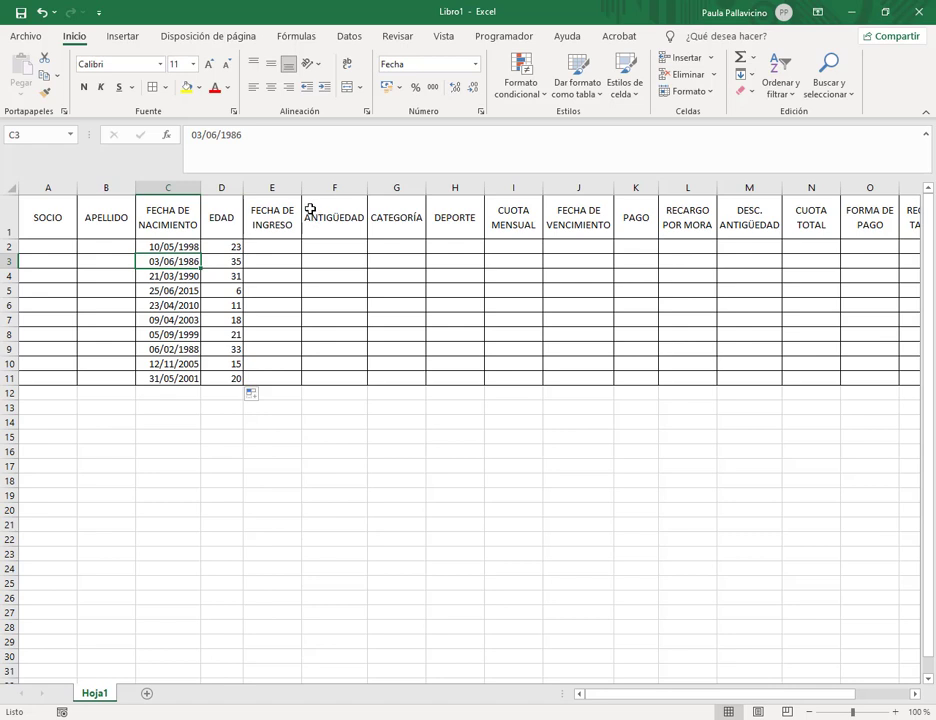
{"action": "left_click", "coordinate": [189, 379]}
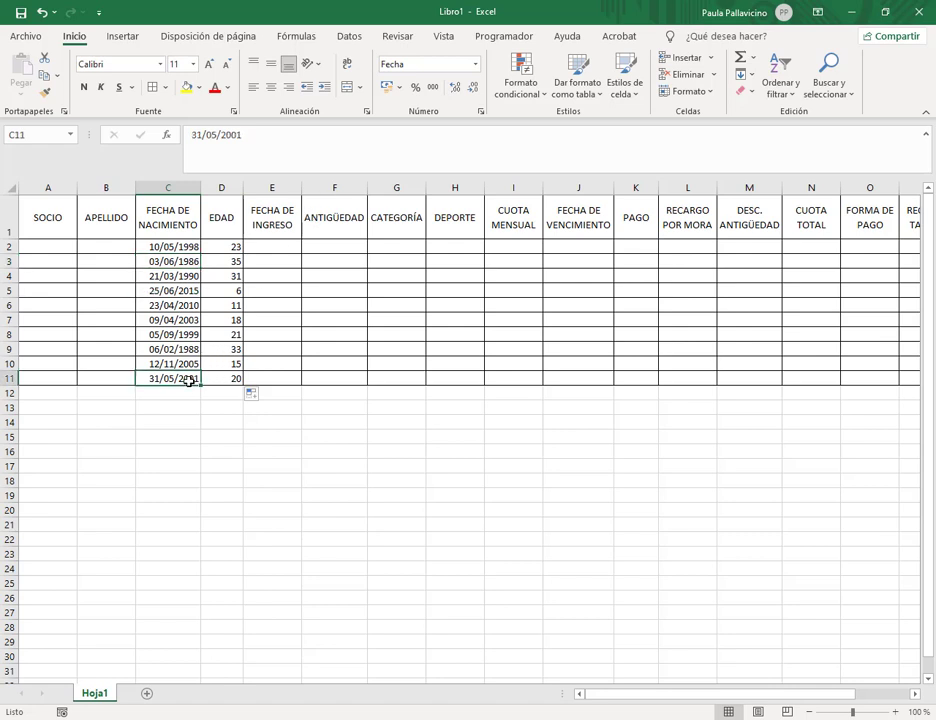
Step: Adjust the year of the birth date in C5 so that the calculated age is 11
{"action": "left_click", "coordinate": [192, 291]}
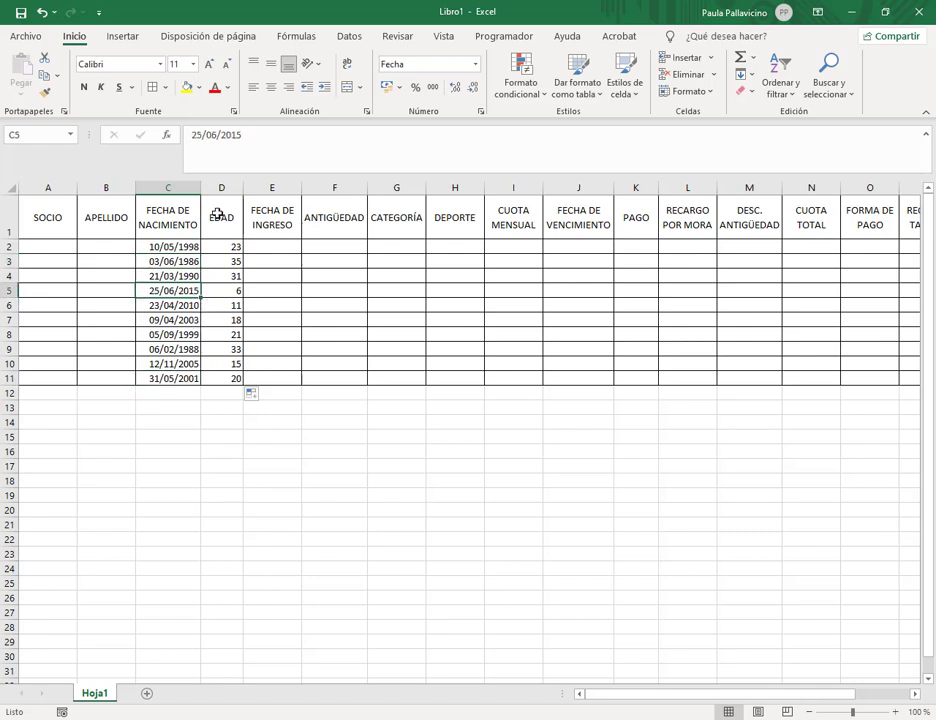
{"action": "left_click_drag", "start_coordinate": [237, 137], "coordinate": [256, 137]}
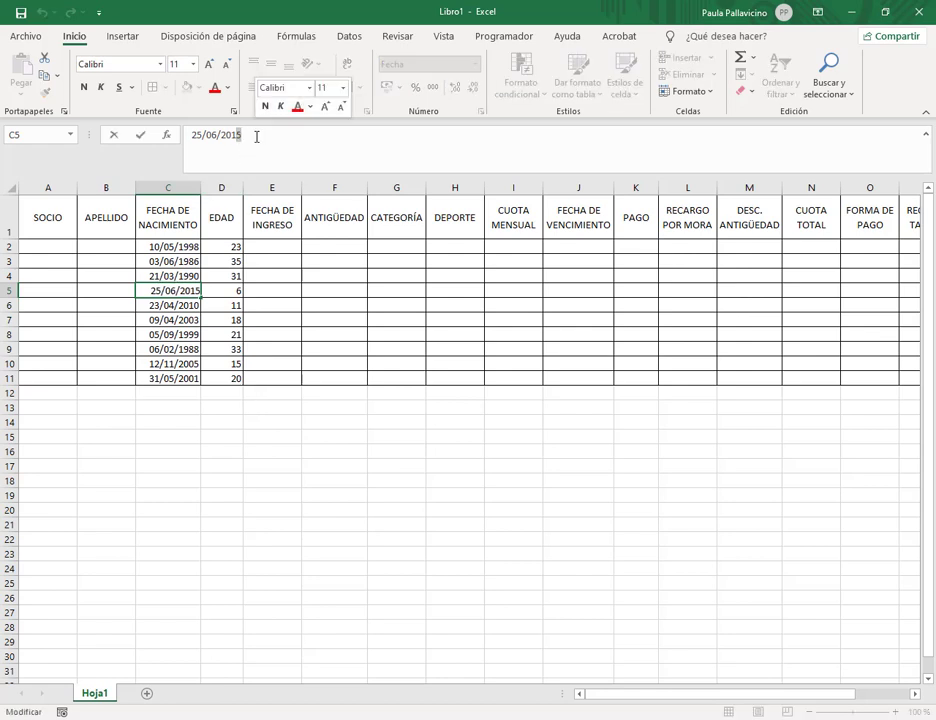
{"action": "type", "text": "8"}
{"action": "key", "text": "Return"}
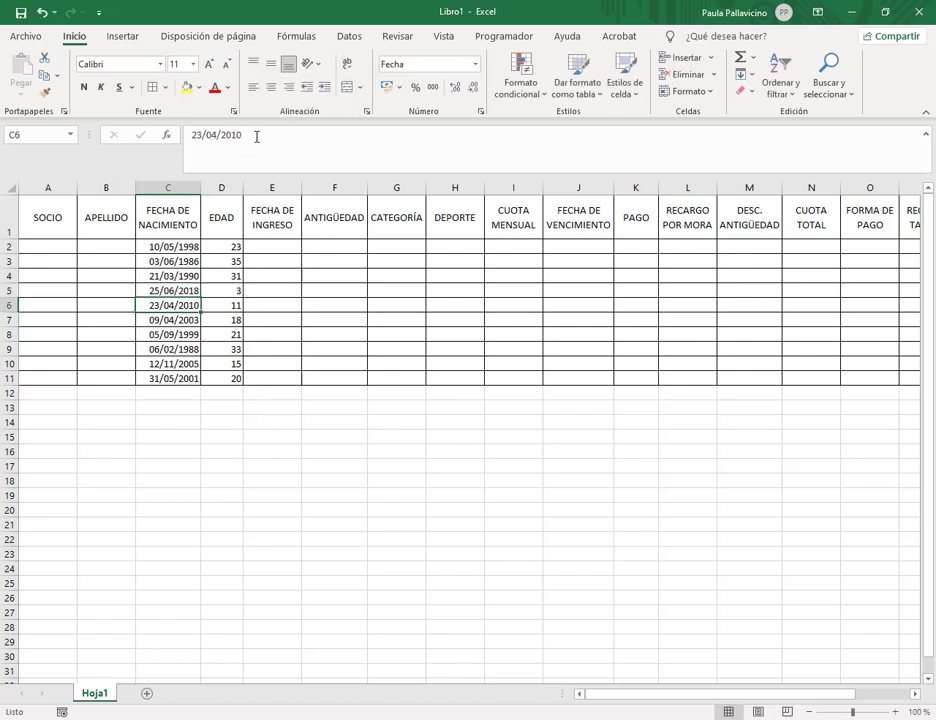
{"action": "key", "text": "Up"}
{"action": "key", "text": "F2"}
{"action": "key", "text": "BackSpace"}
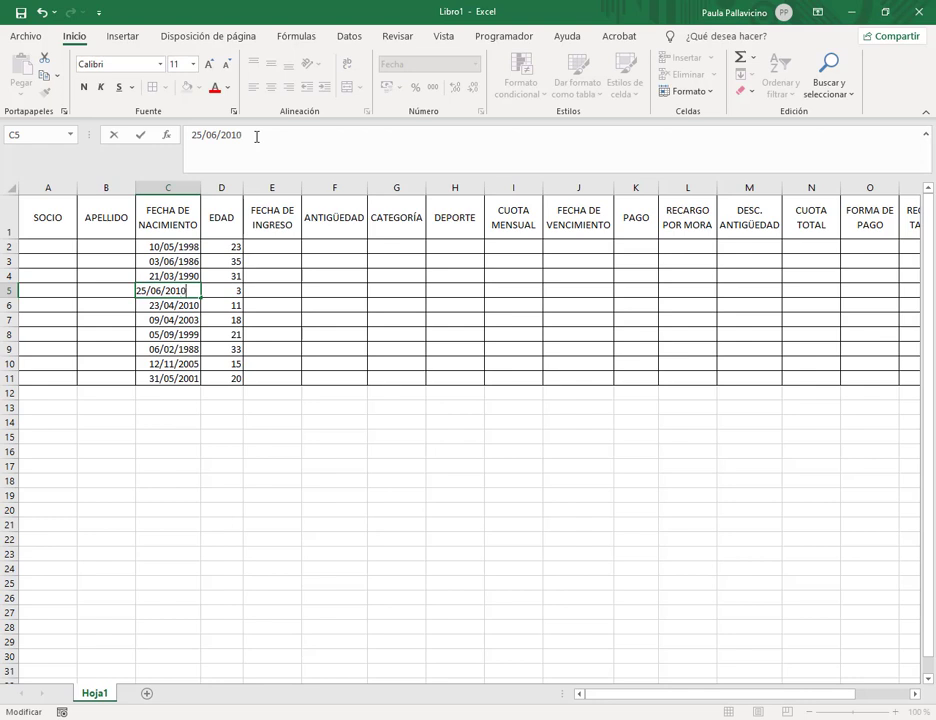
{"action": "key", "text": "Return"}
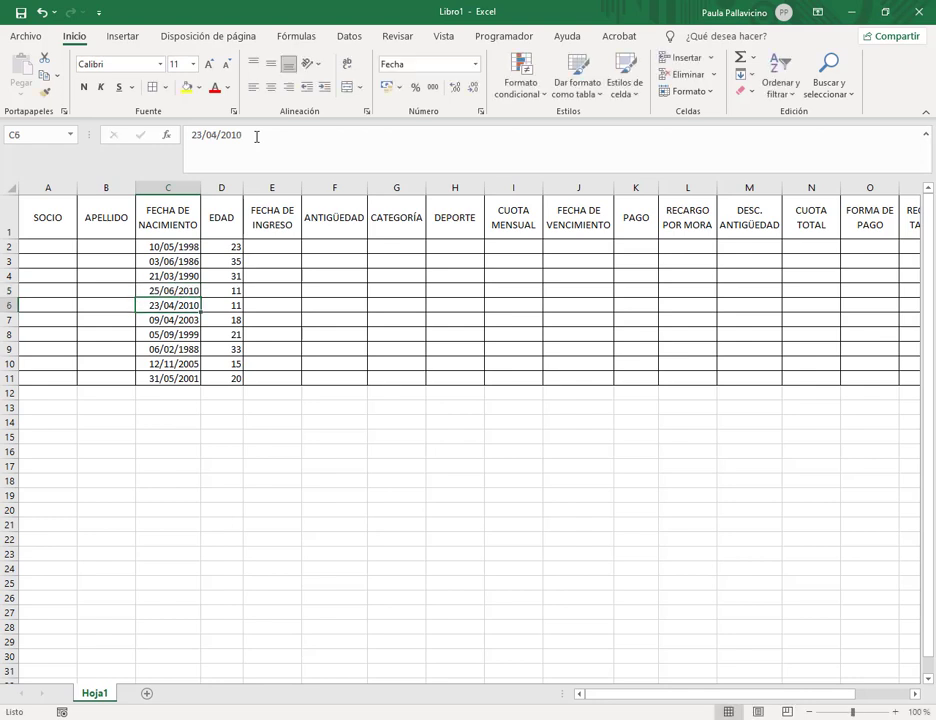
Step: Adjust the year of the birth date in C3 so that the calculated age is 30
{"action": "key", "text": "Down"}
{"action": "key", "text": "Down"}
{"action": "key", "text": "Up"}
{"action": "key", "text": "Up"}
{"action": "key", "text": "Up"}
{"action": "key", "text": "Up"}
{"action": "key", "text": "Up"}
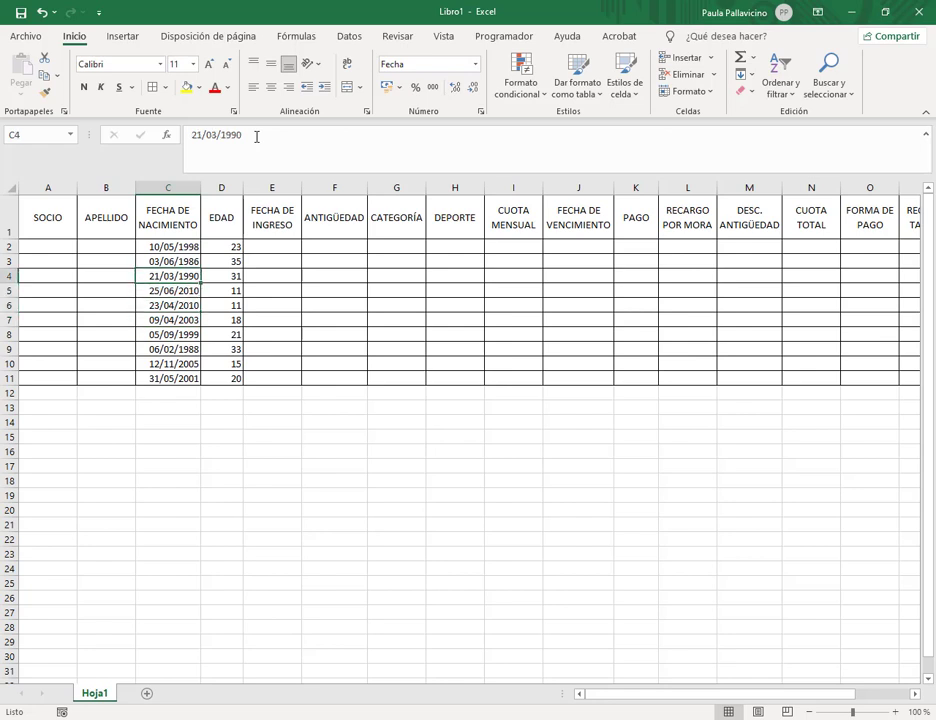
{"action": "key", "text": "F2"}
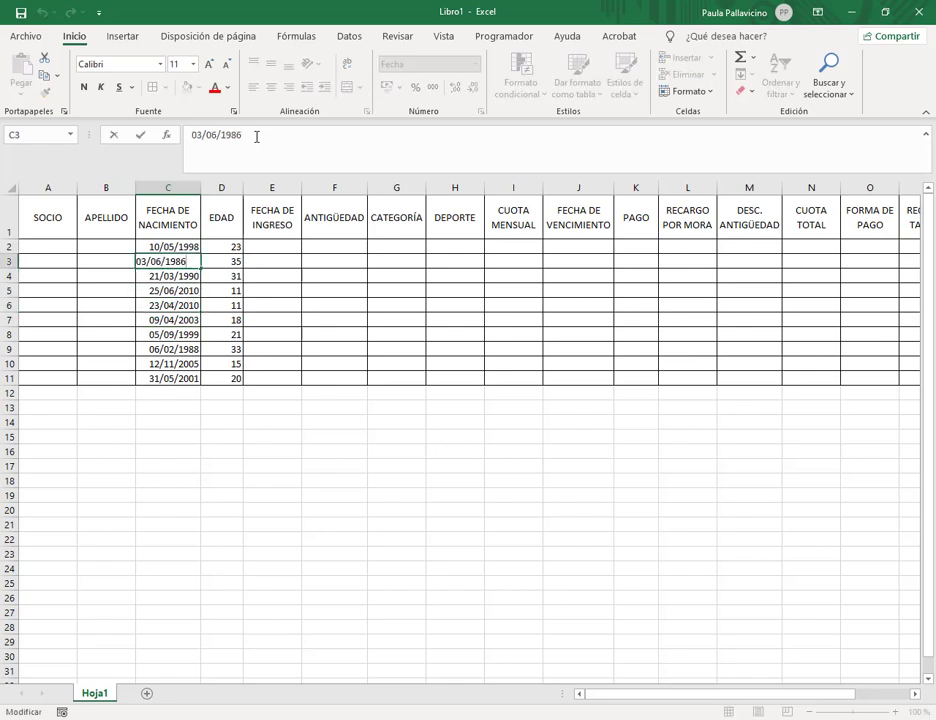
{"action": "key", "text": "BackSpace"}
{"action": "key", "text": "BackSpace"}
{"action": "type", "text": "90"}
{"action": "key", "text": "Return"}
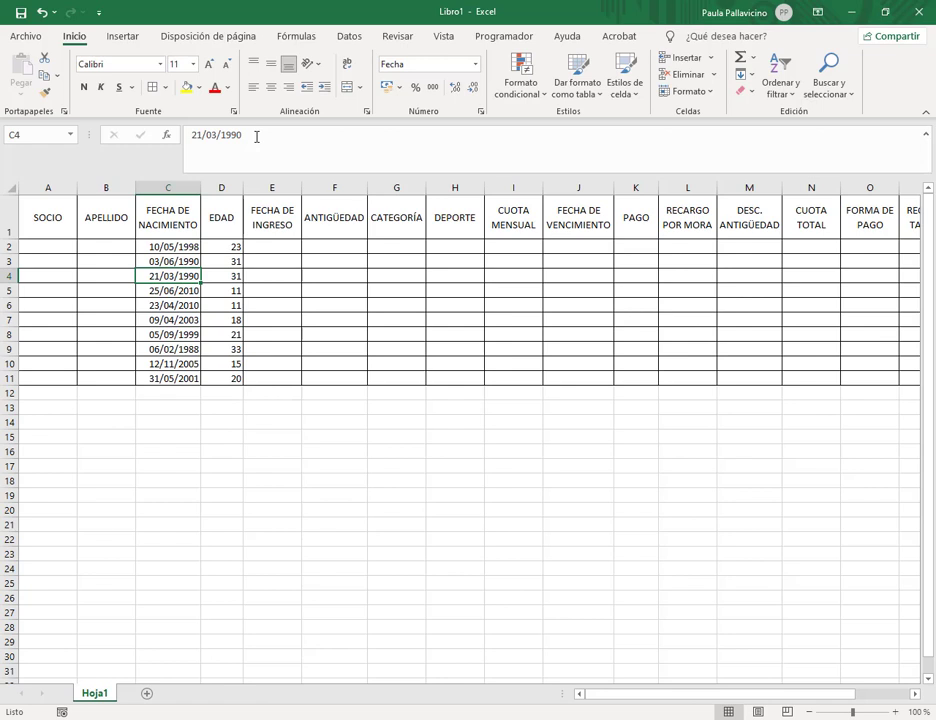
{"action": "key", "text": "Down"}
{"action": "key", "text": "Up"}
{"action": "key", "text": "Up"}
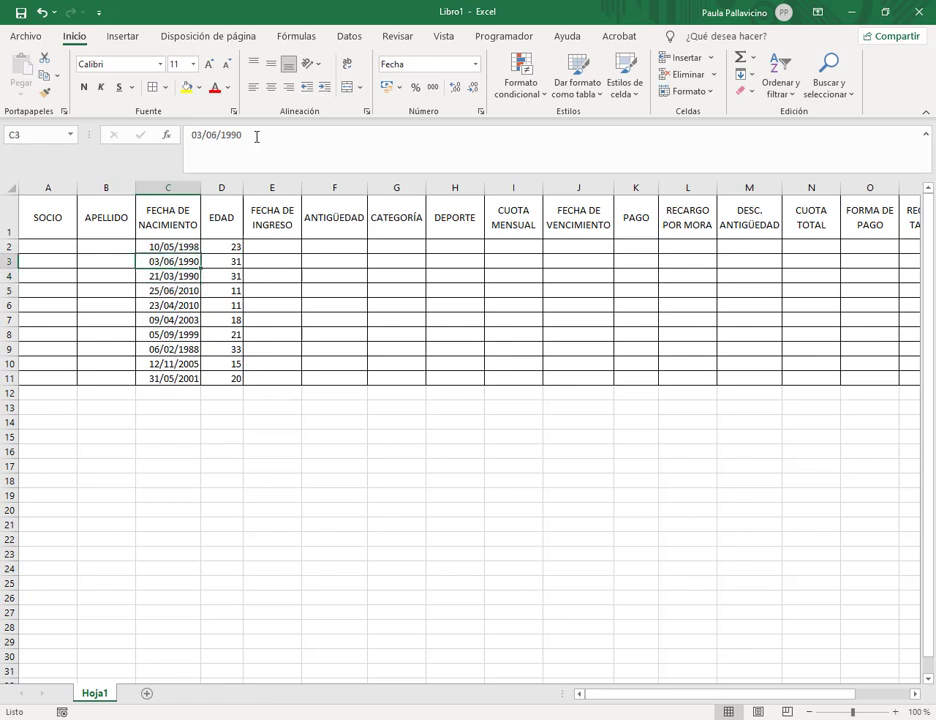
{"action": "key", "text": "F2"}
{"action": "key", "text": "BackSpace"}
{"action": "key", "text": "Return"}
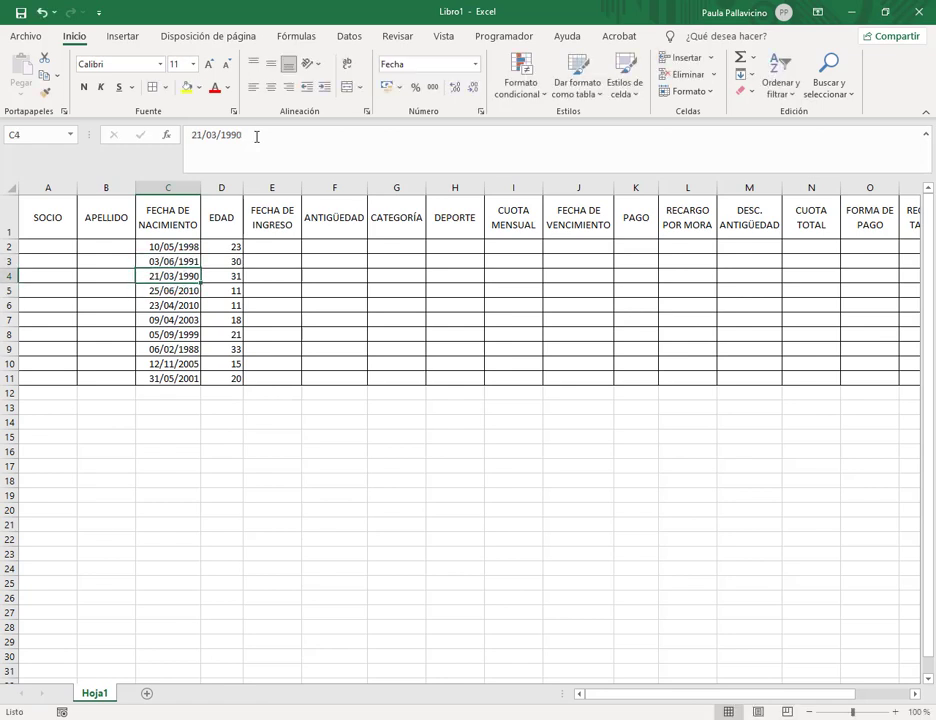
Step: Enter the first three FECHA DE INGRESO dates in E2:E4: 15/07/2015, 23/08/2013 and 04/02/2019
{"action": "key", "text": "Down"}
{"action": "key", "text": "Right"}
{"action": "key", "text": "Right"}
{"action": "key", "text": "Up"}
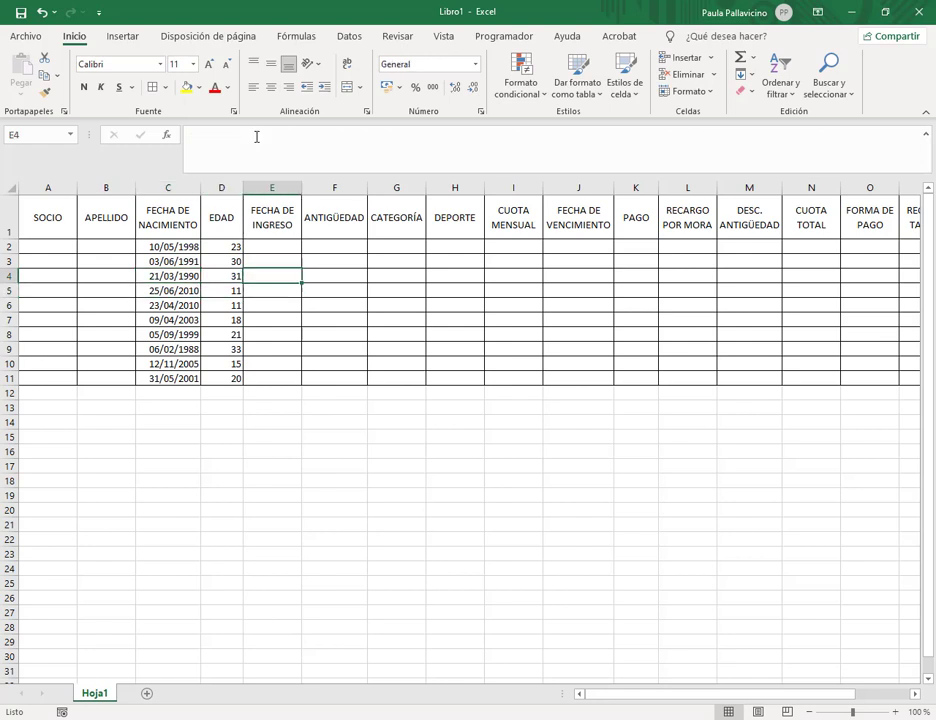
{"action": "key", "text": "Up"}
{"action": "key", "text": "Up"}
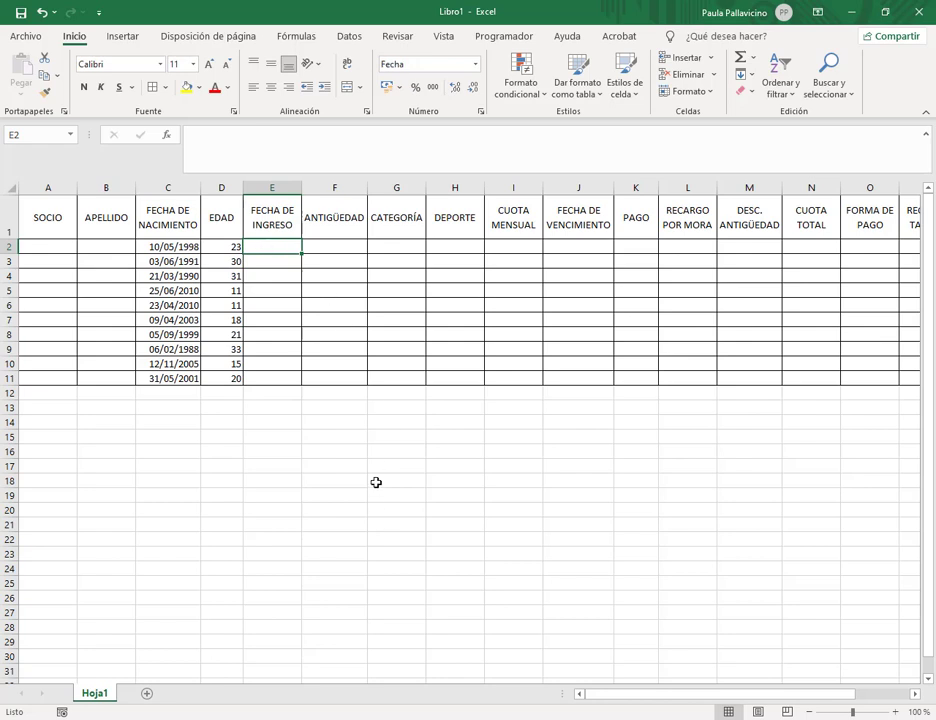
{"action": "type", "text": "15/7/2015"}
{"action": "key", "text": "Return"}
{"action": "type", "text": "23/08/2013"}
{"action": "key", "text": "Return"}
{"action": "type", "text": "4/2/2019"}
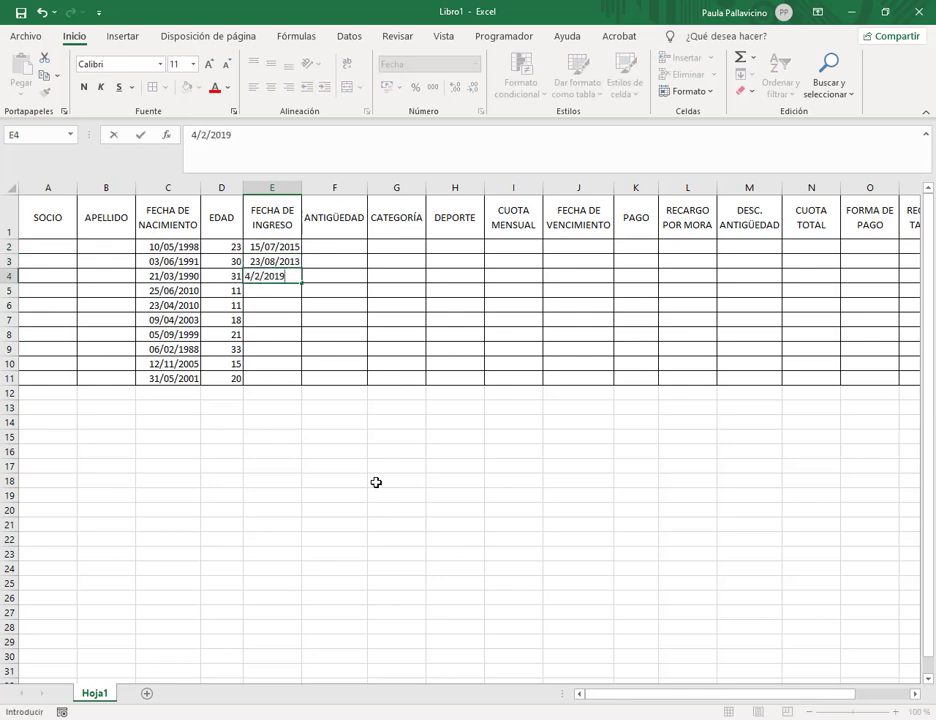
{"action": "key", "text": "Return"}
Step: Enter the joining dates 31/05/2018, 16/02/2015 and 13/06/2014 in E5:E7
{"action": "type", "text": "31/5/2018"}
{"action": "key", "text": "Return"}
{"action": "type", "text": "16/2/2015"}
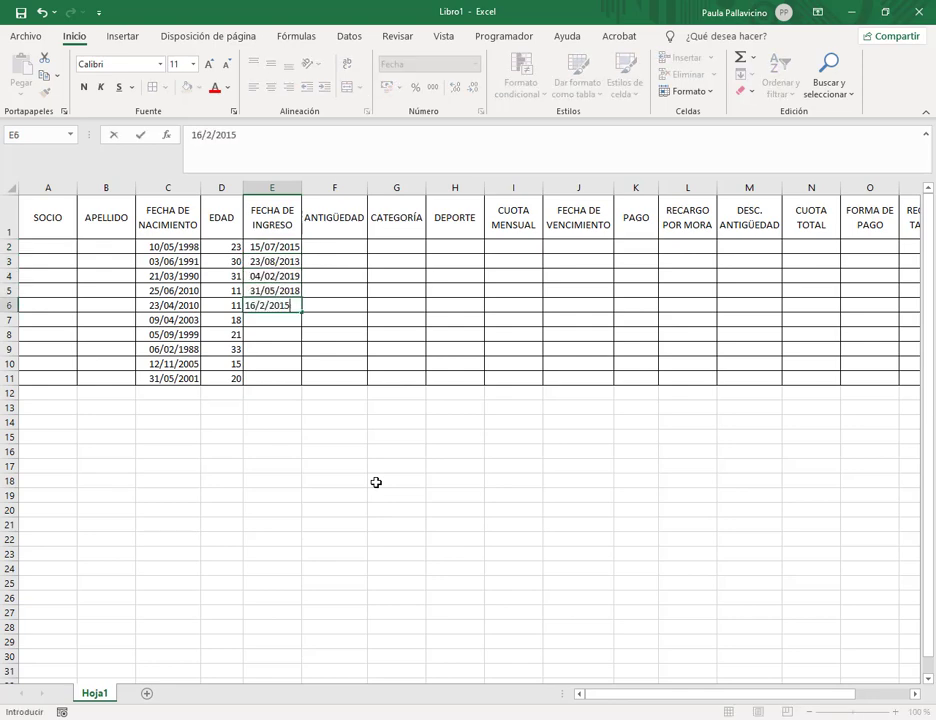
{"action": "key", "text": "Return"}
{"action": "type", "text": "13/6/2014"}
{"action": "key", "text": "Return"}
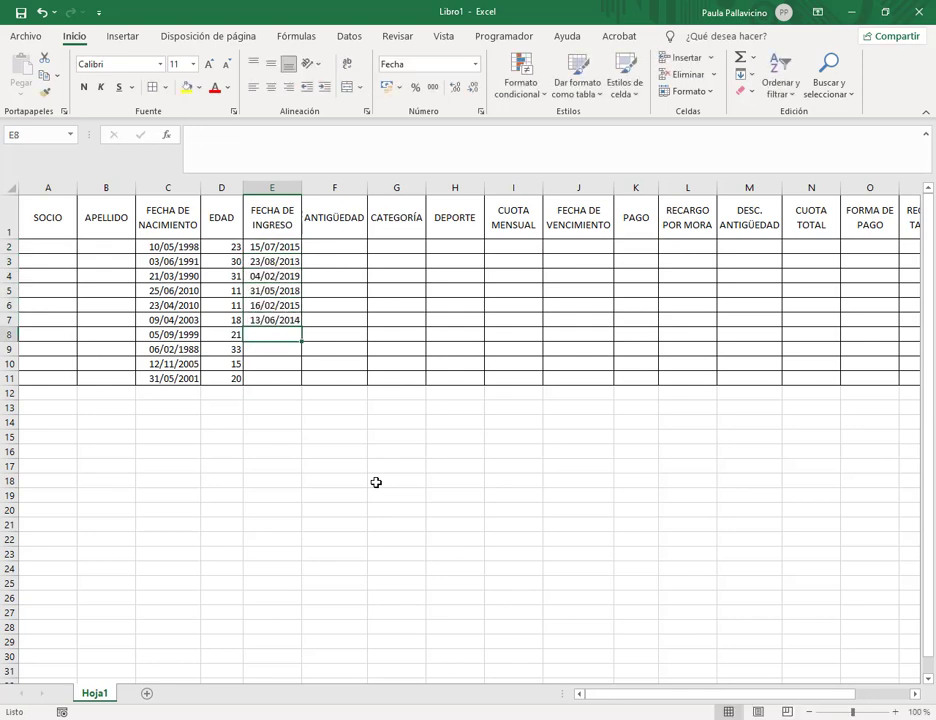
Step: Enter the joining dates 28/07/2012, 26/10/2014 and 29/11/2017 in E8:E10
{"action": "type", "text": "28/07/2012"}
{"action": "key", "text": "Return"}
{"action": "type", "text": "26/10/2014"}
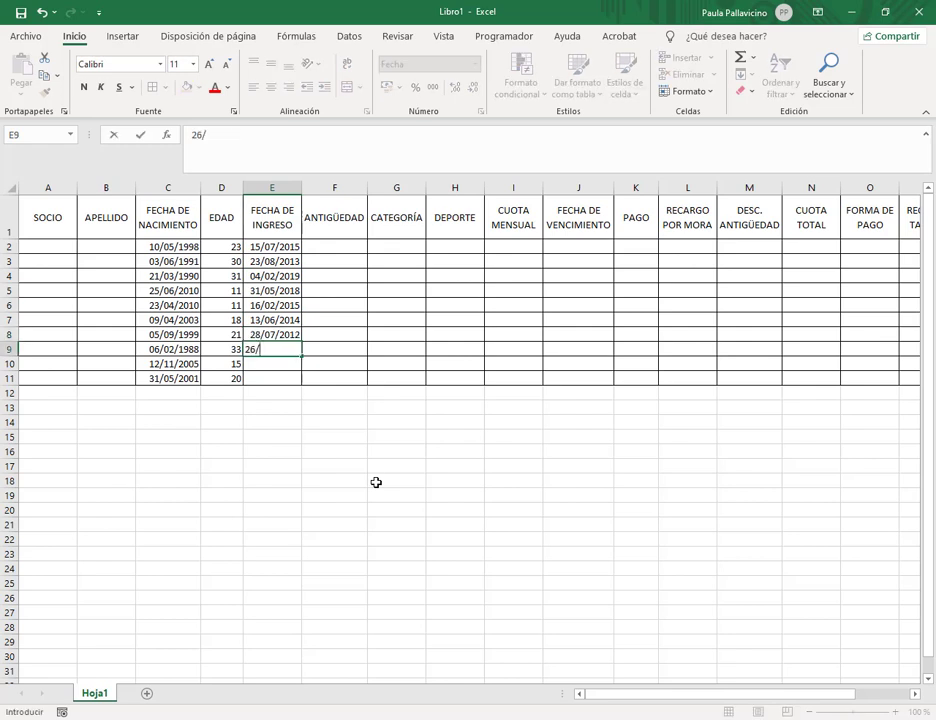
{"action": "key", "text": "Return"}
{"action": "type", "text": "29/11/2017"}
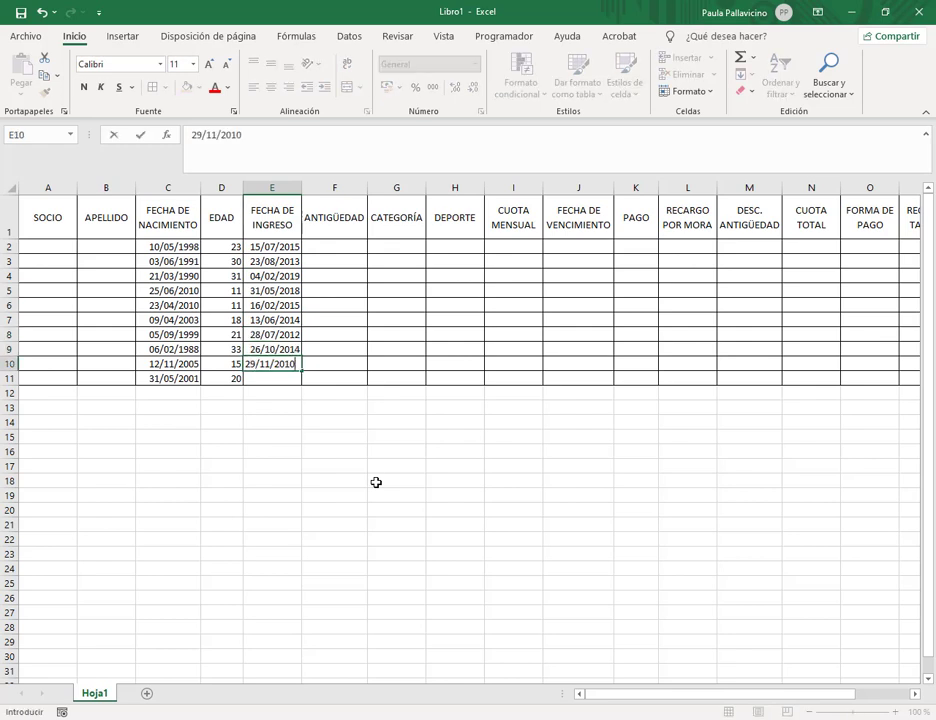
{"action": "key", "text": "Return"}
Step: Enter the last joining date, 02/09/2019, in E11 and format it as Fecha corta
{"action": "type", "text": "2/4"}
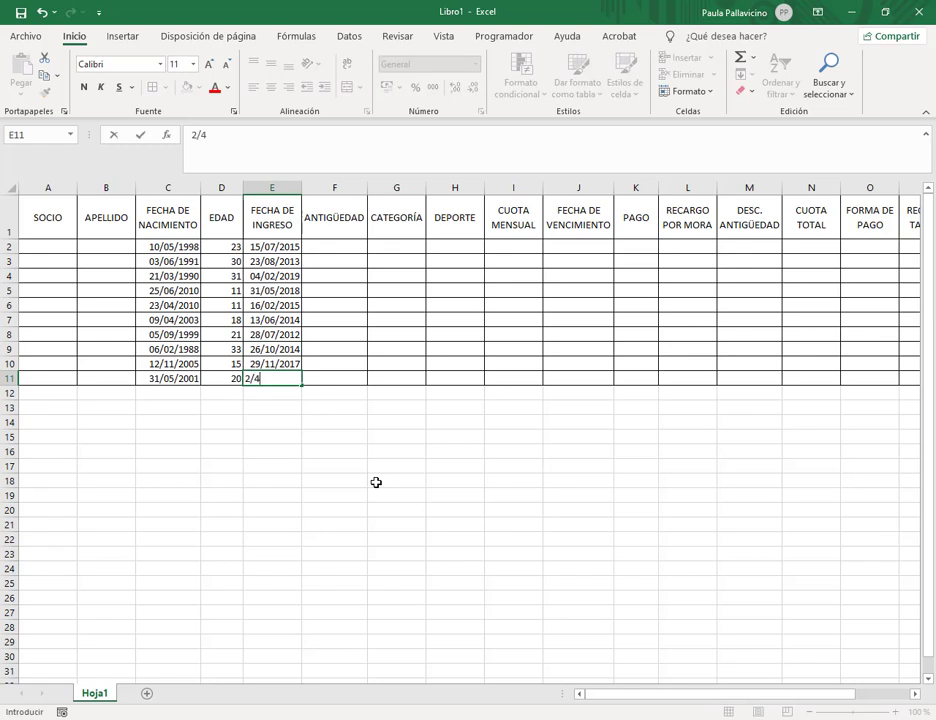
{"action": "type", "text": "9"}
{"action": "key", "text": "ctrl+Return"}
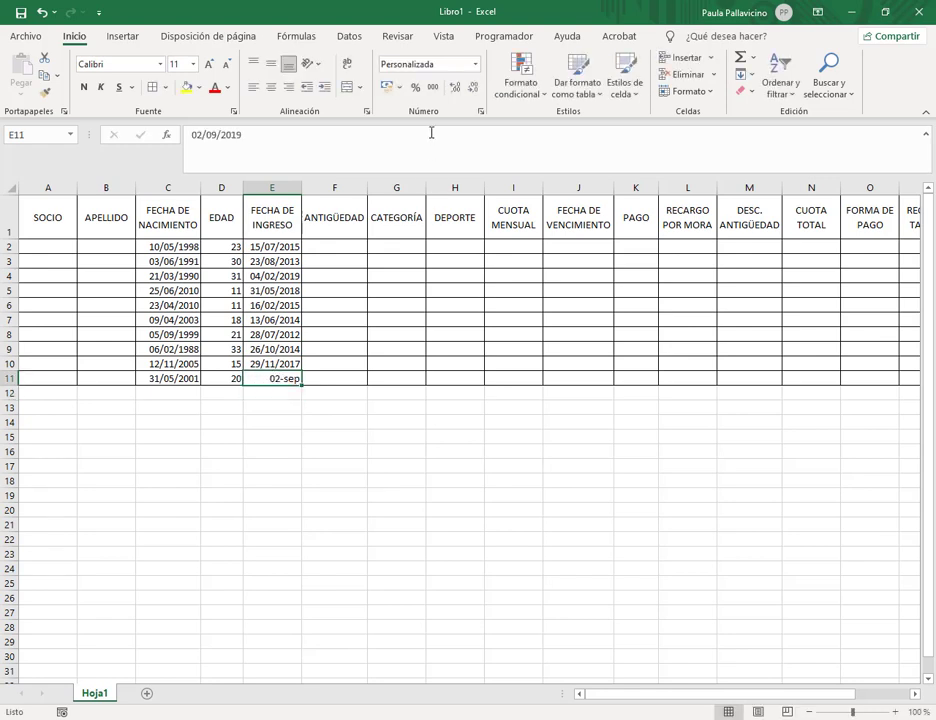
{"action": "left_click", "coordinate": [475, 64]}
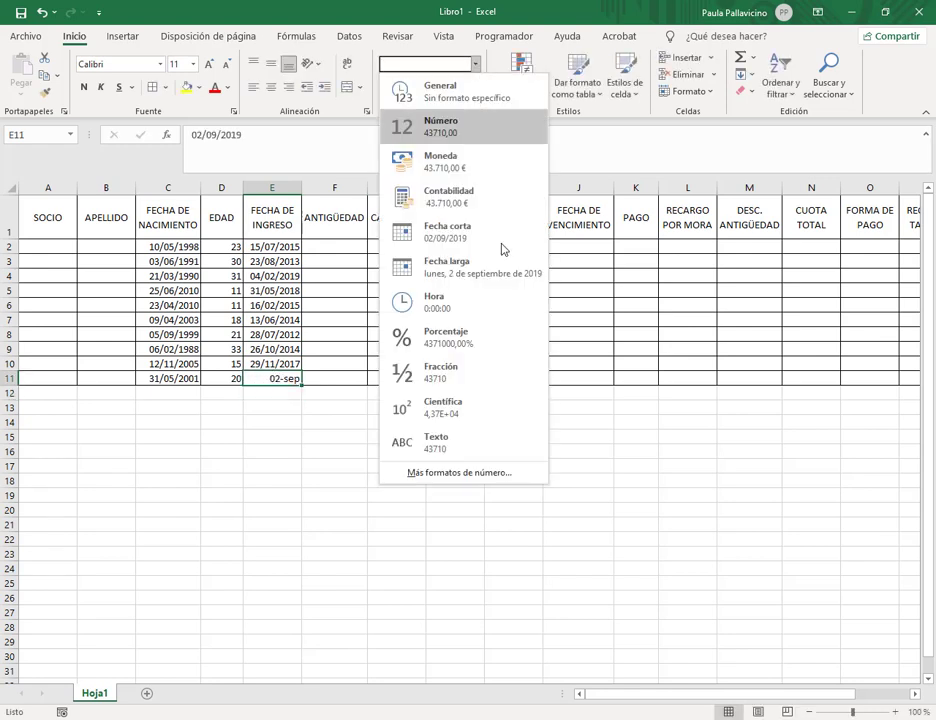
{"action": "left_click", "coordinate": [467, 240]}
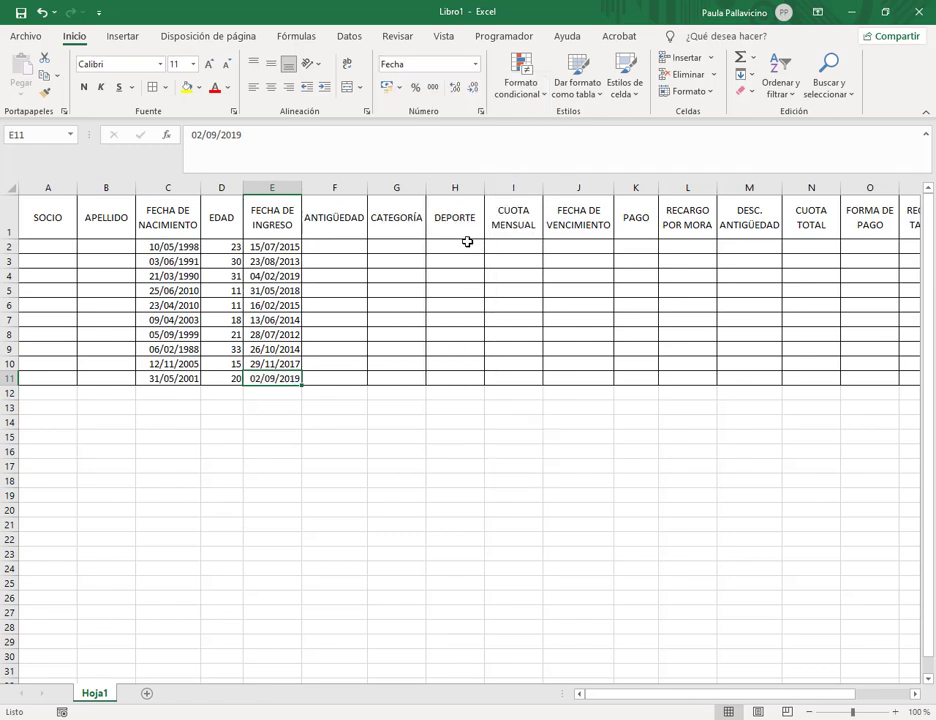
Step: Calculate the first member's ANTIGÜEDAD in F2 with the formula =SIFECHA(E2;HOY();"y")
{"action": "left_click", "coordinate": [350, 249]}
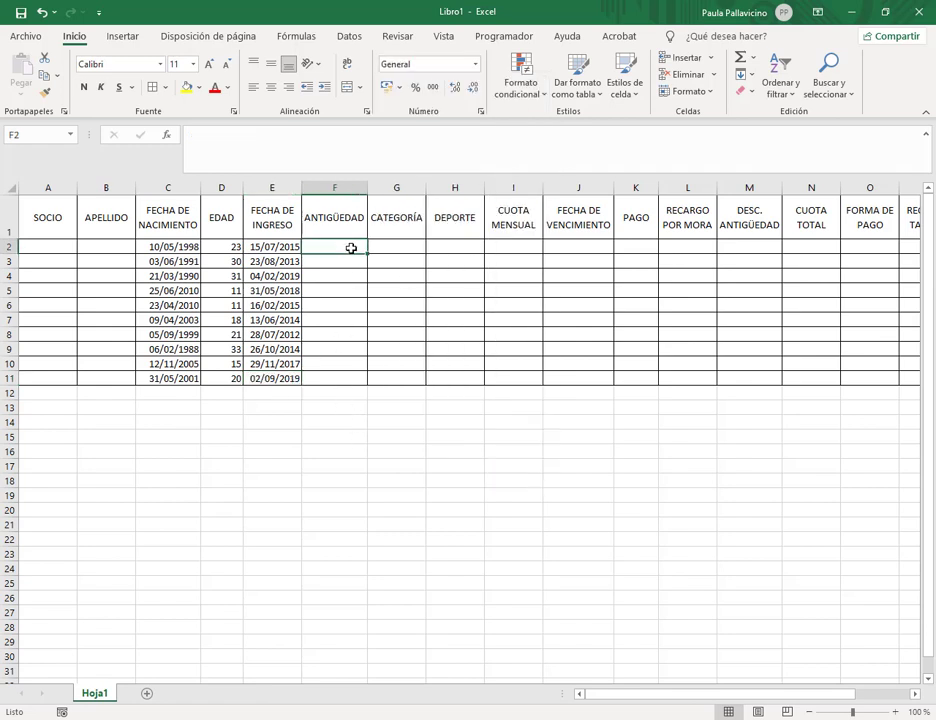
{"action": "type", "text": "=SIFECHA("}
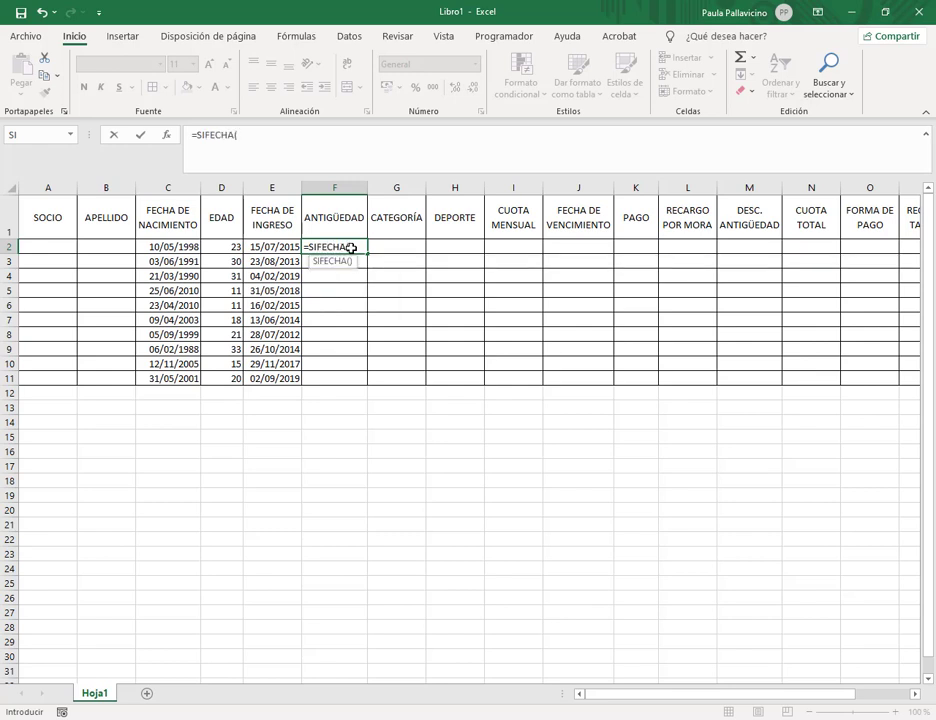
{"action": "left_click", "coordinate": [276, 249]}
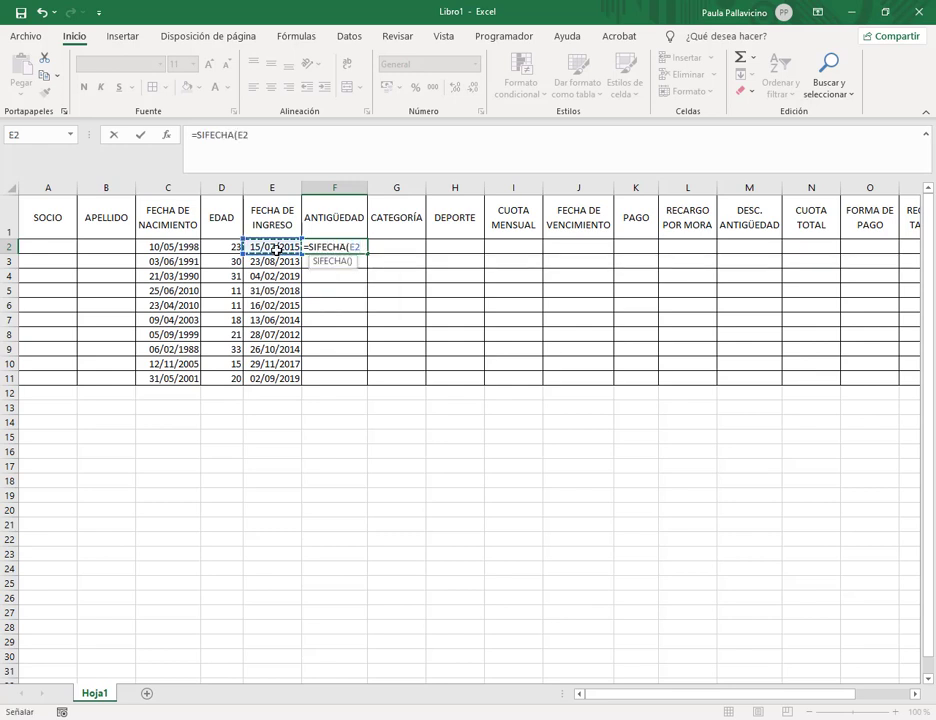
{"action": "type", "text": ";HOY"}
{"action": "type", "text": "()"}
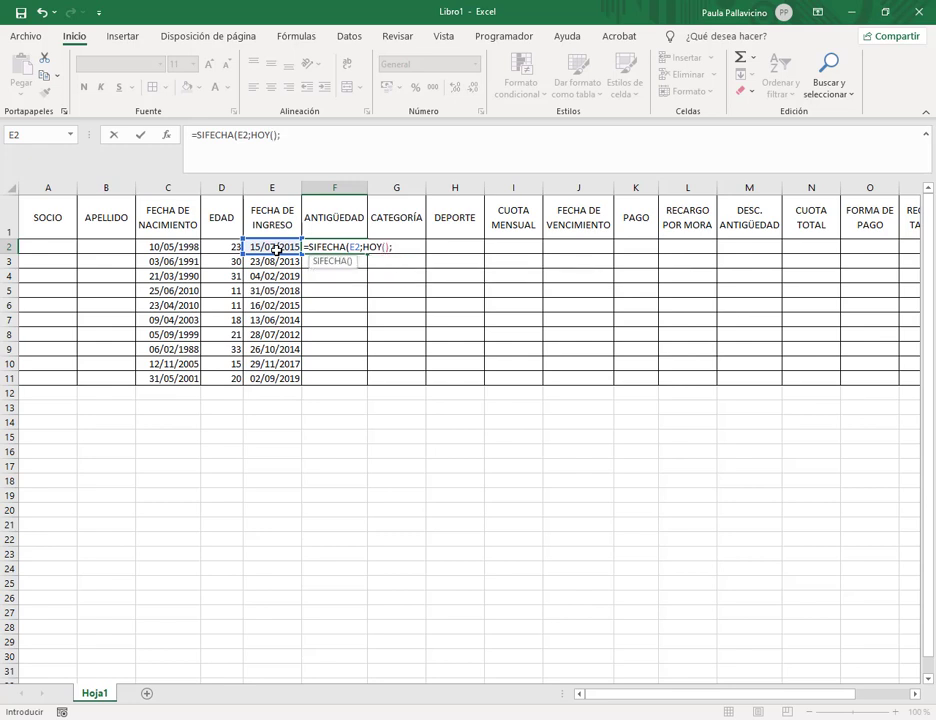
{"action": "type", "text": ";\"y\")"}
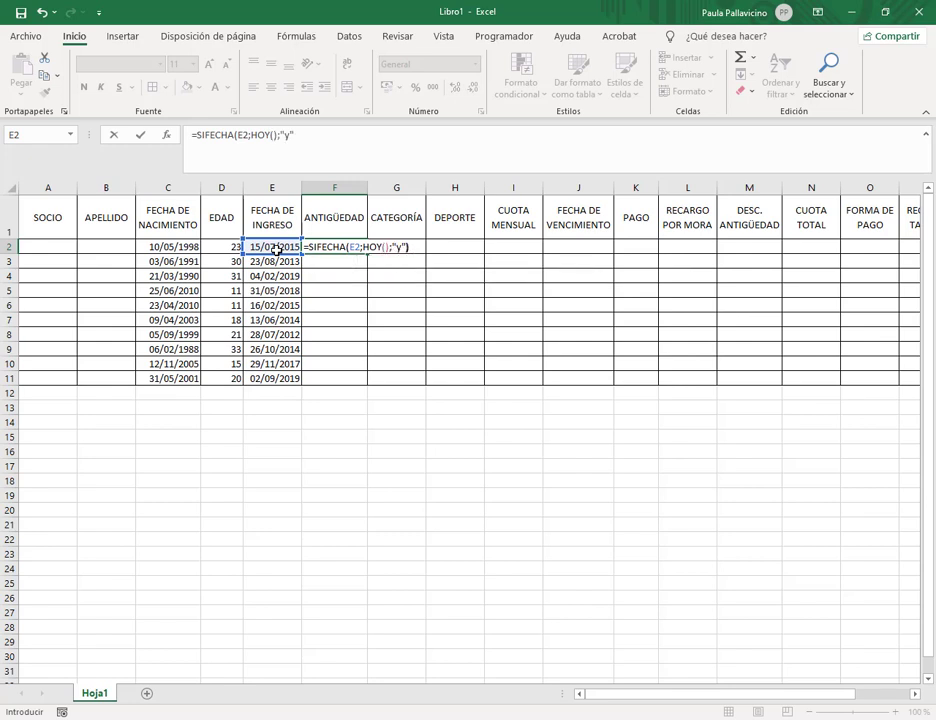
{"action": "key", "text": "Return"}
Step: Copy the ANTIGÜEDAD formula from F2 down through F11
{"action": "left_click", "coordinate": [347, 249]}
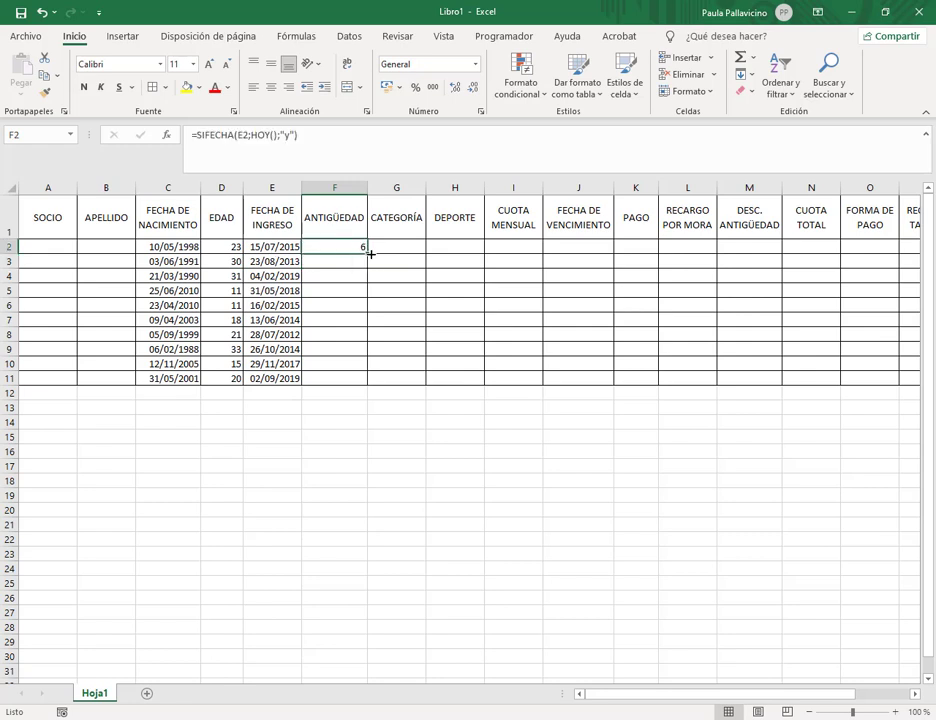
{"action": "left_click", "coordinate": [369, 267]}
{"action": "left_click", "coordinate": [362, 250]}
{"action": "left_click_drag", "start_coordinate": [367, 254], "coordinate": [345, 380]}
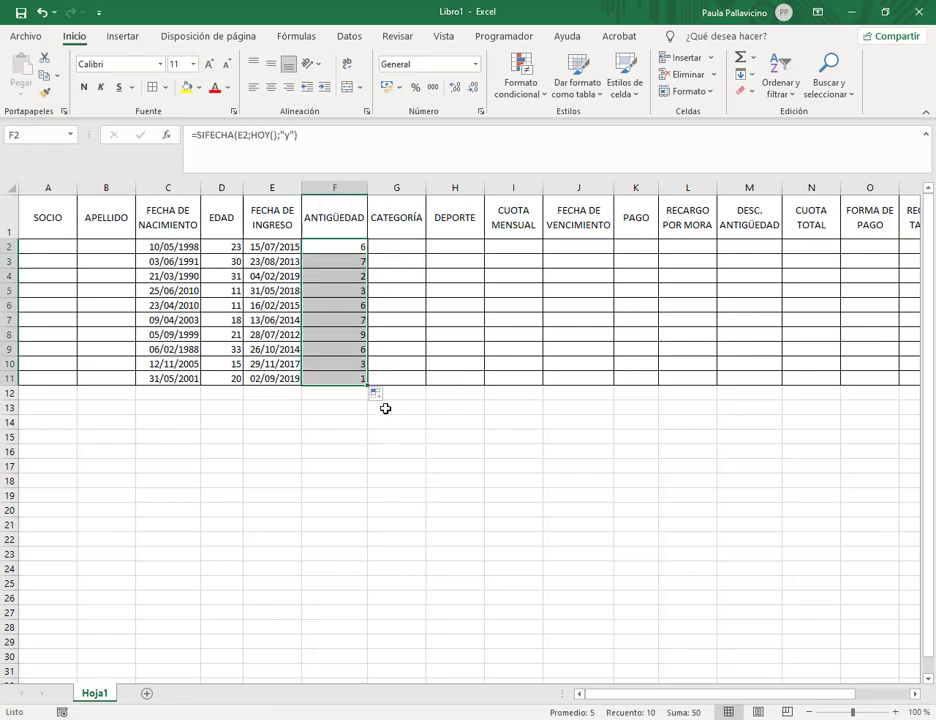
Step: Consult the category fee table in the Ejercicio 19 PDF and shrink the workbook window to show both together
{"action": "left_click", "coordinate": [403, 246]}
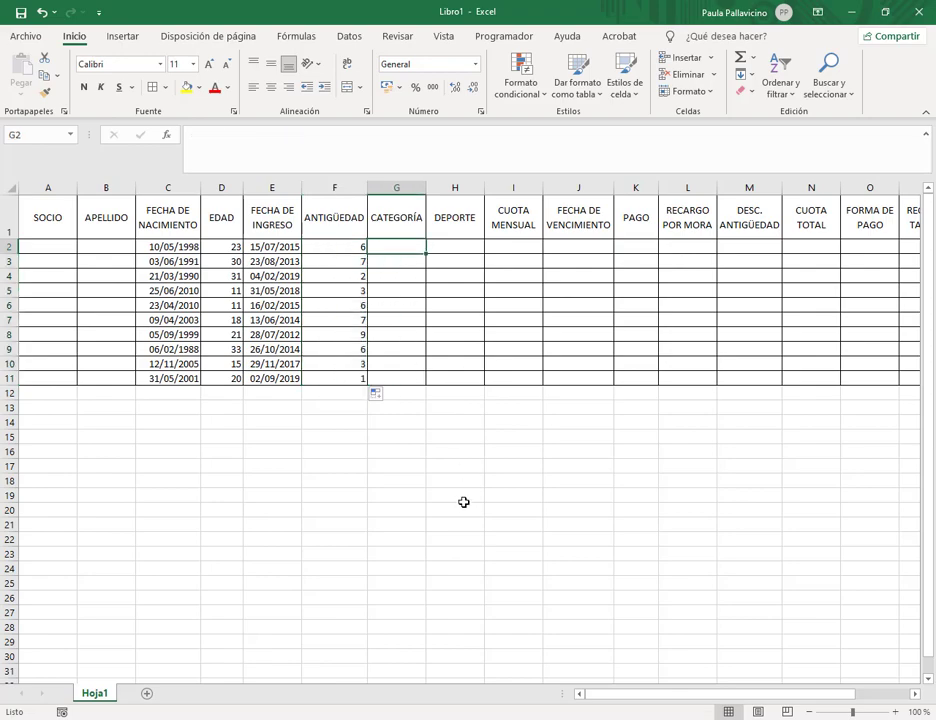
{"action": "key", "text": "alt+Tab"}
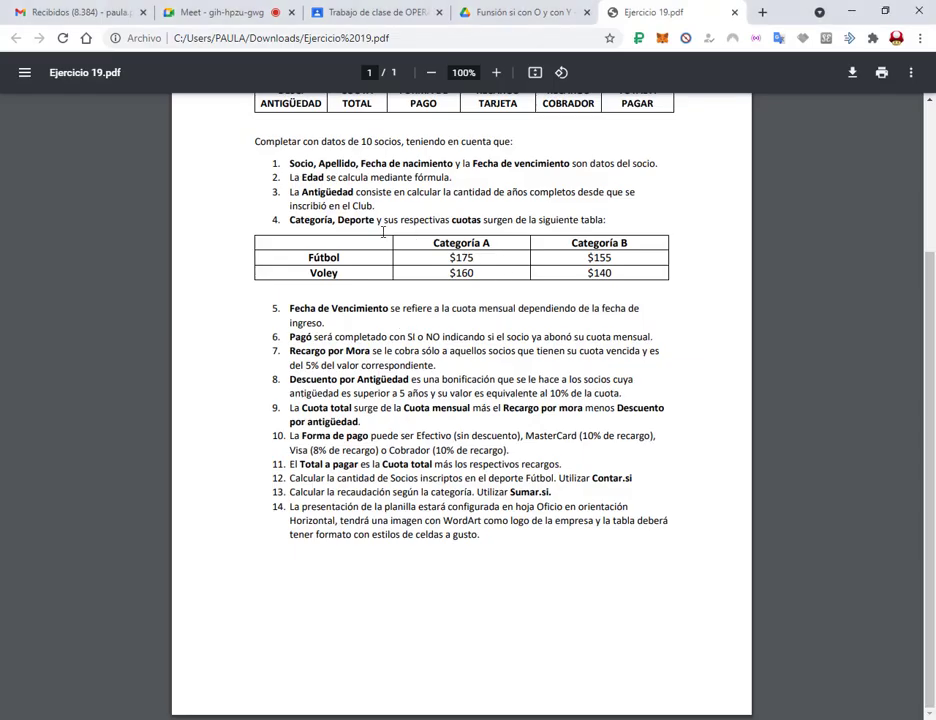
{"action": "key", "text": "alt+Tab"}
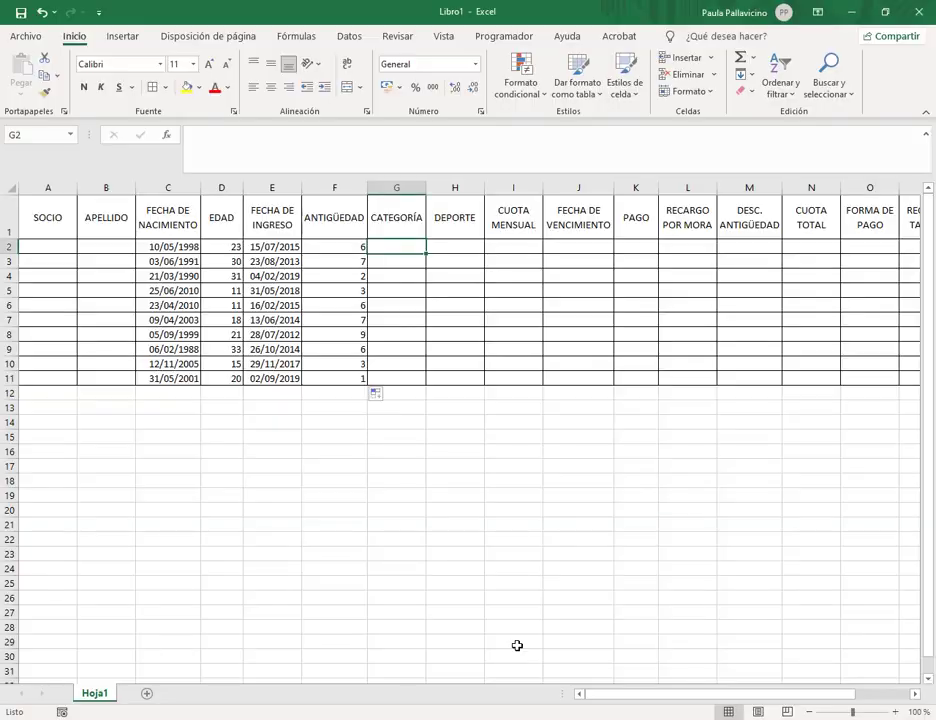
{"action": "left_click", "coordinate": [885, 10]}
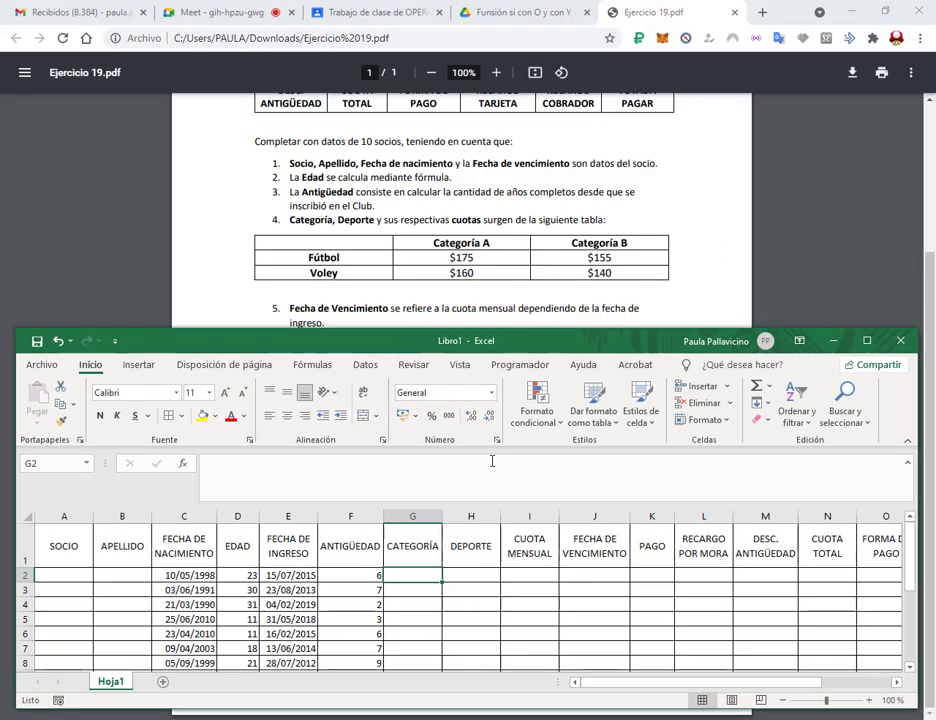
{"action": "scroll", "coordinate": [343, 560], "scroll_direction": "down", "scroll_amount": 3}
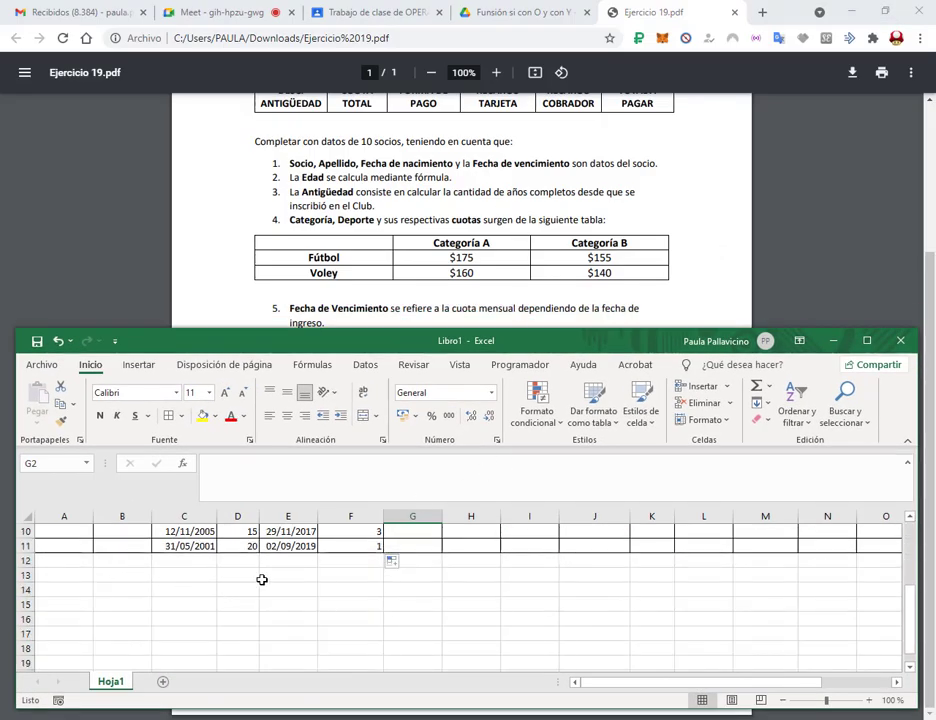
Step: Enter the fee table headings Categoría A in G13 and Categoría B in H13
{"action": "left_click", "coordinate": [369, 580]}
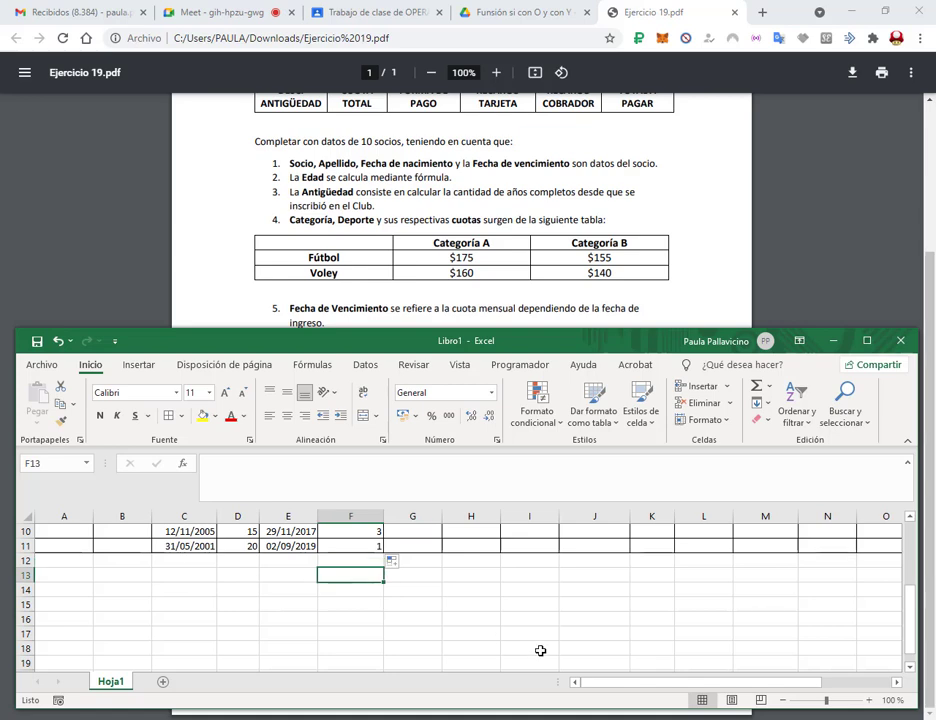
{"action": "key", "text": "Right"}
{"action": "type", "text": "ca"}
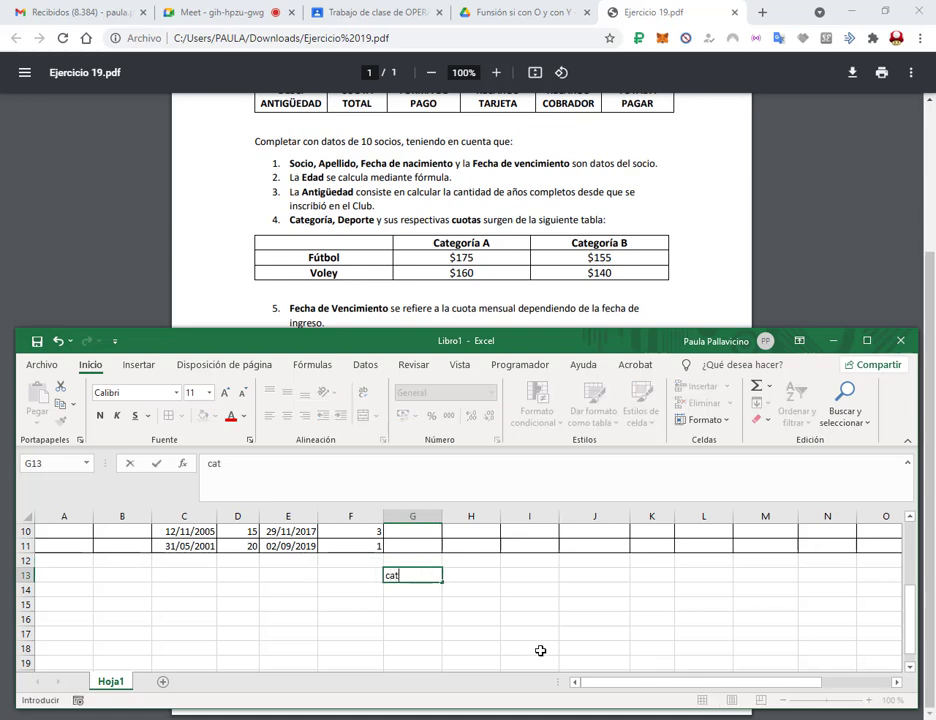
{"action": "key", "text": "BackSpace"}
{"action": "key", "text": "BackSpace"}
{"action": "type", "text": "Categoría"}
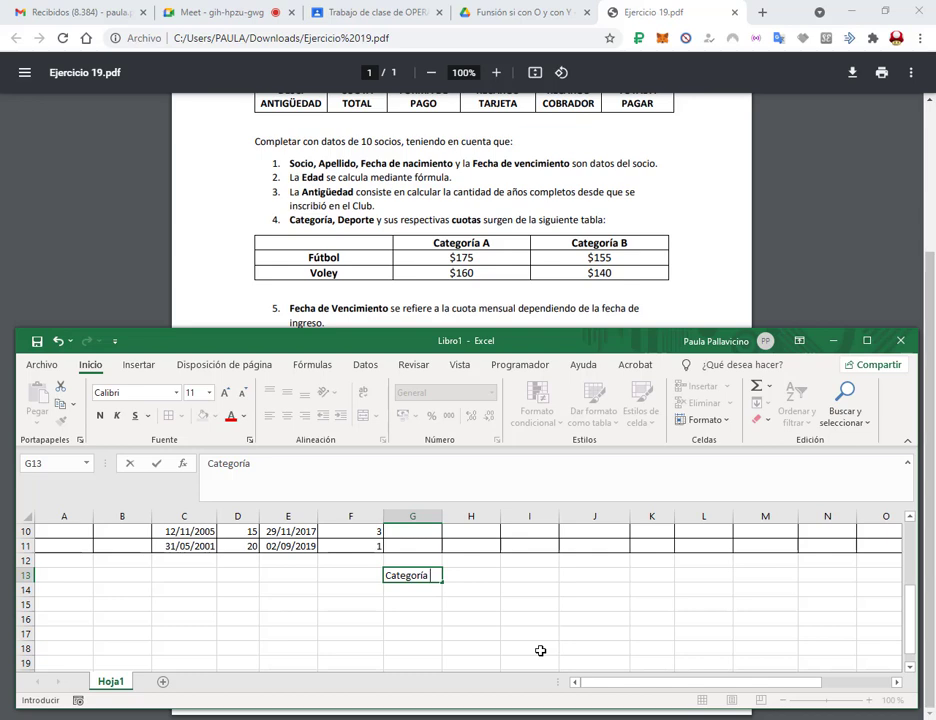
{"action": "type", "text": " A"}
{"action": "key", "text": "Tab"}
{"action": "type", "text": "Categ"}
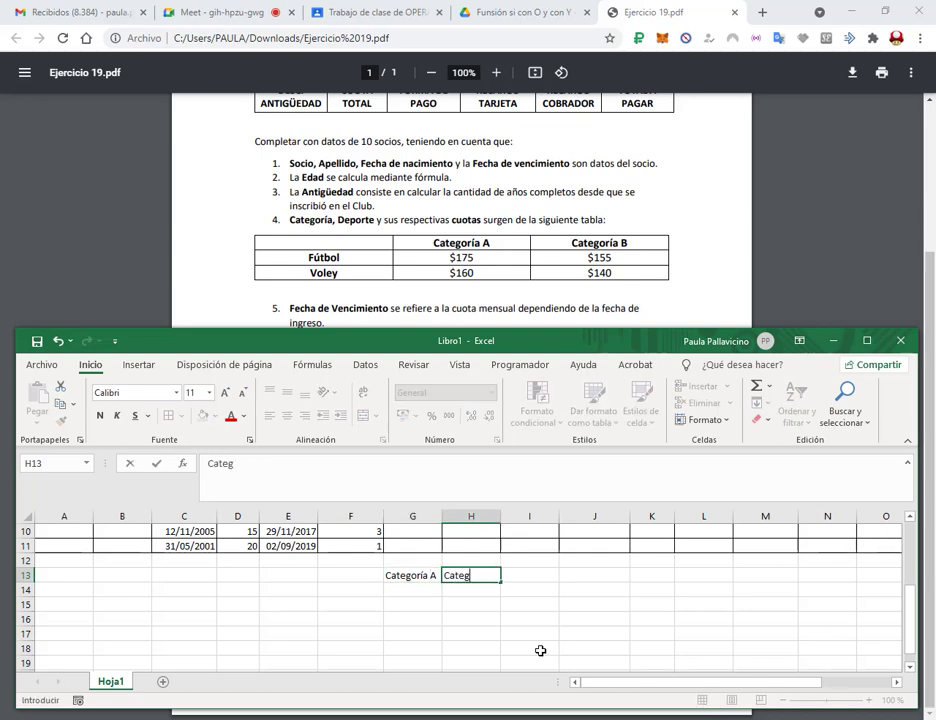
{"action": "type", "text": "oría B"}
{"action": "key", "text": "Return"}
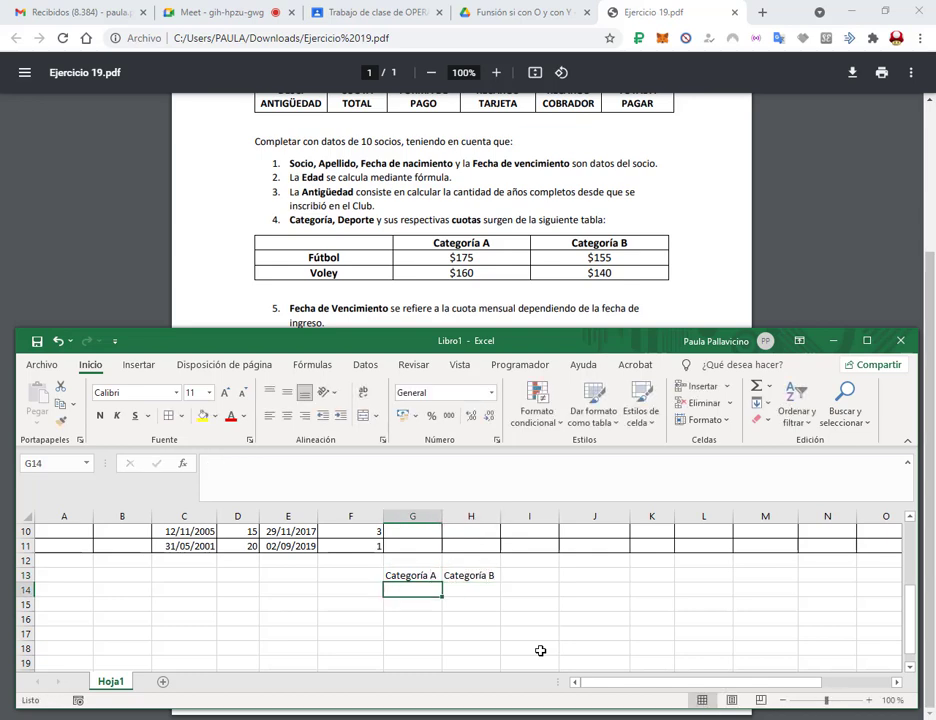
Step: Label the fee table rows Fútbol in F14 and Voley in F15
{"action": "key", "text": "Left"}
{"action": "type", "text": "Fú"}
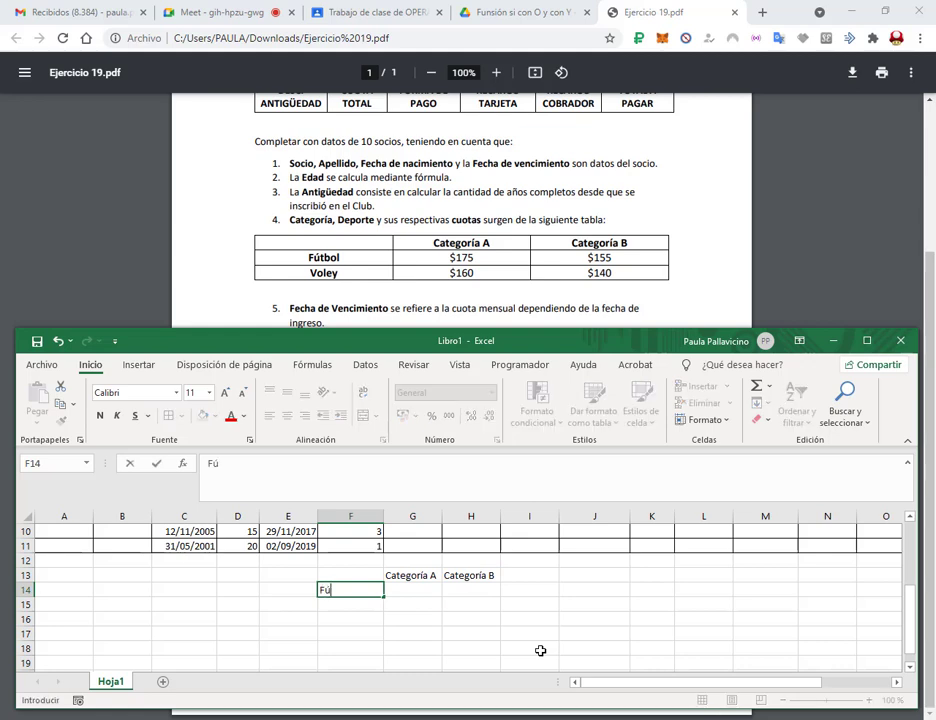
{"action": "key", "text": "Return"}
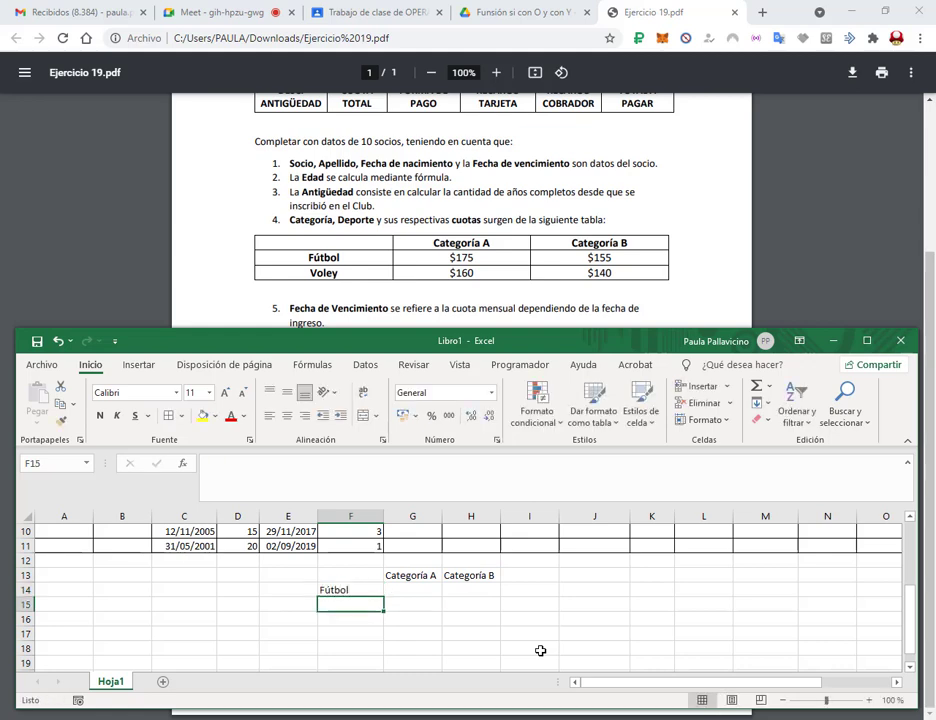
{"action": "type", "text": "Volw"}
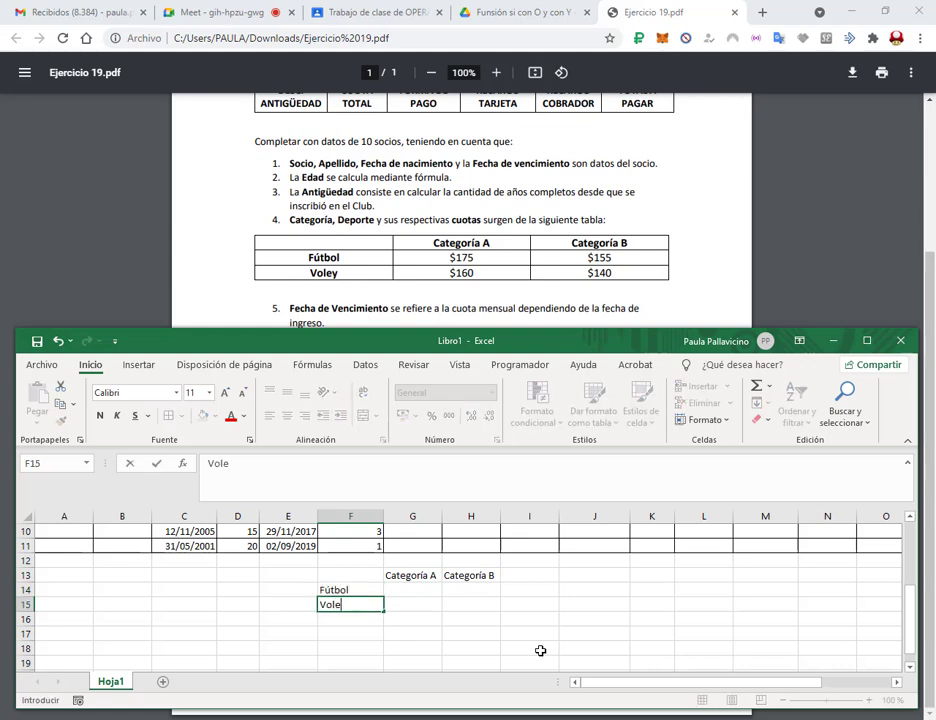
{"action": "type", "text": "y"}
Step: Fill in the fees for categories A and B: 175 and 155 for Fútbol, 160 and 140 for Voley
{"action": "key", "text": "Up"}
{"action": "key", "text": "Right"}
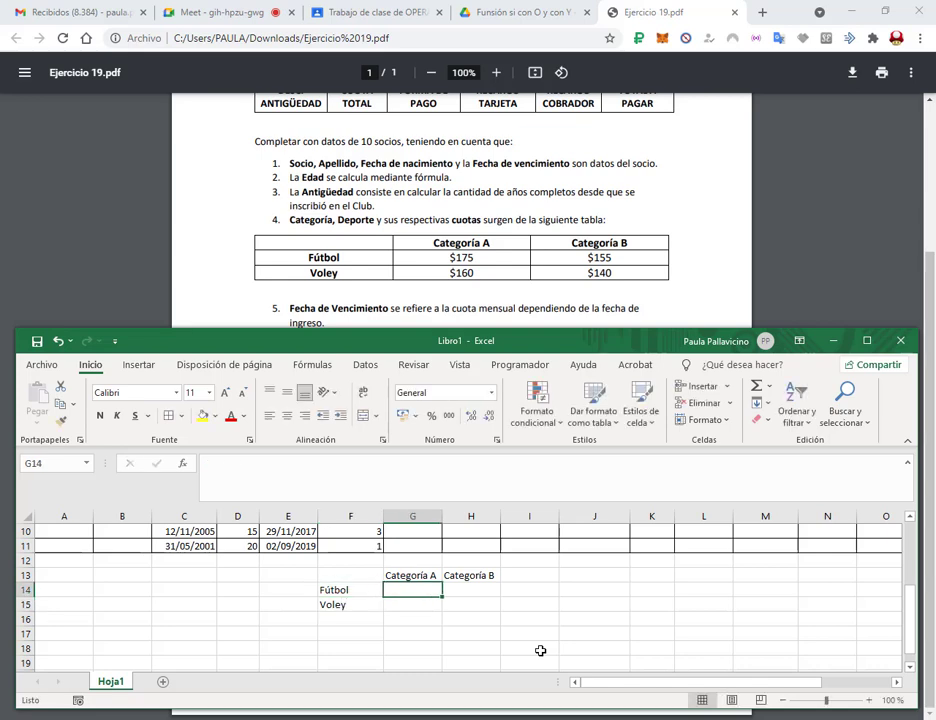
{"action": "type", "text": "175"}
{"action": "key", "text": "Tab"}
{"action": "type", "text": "1"}
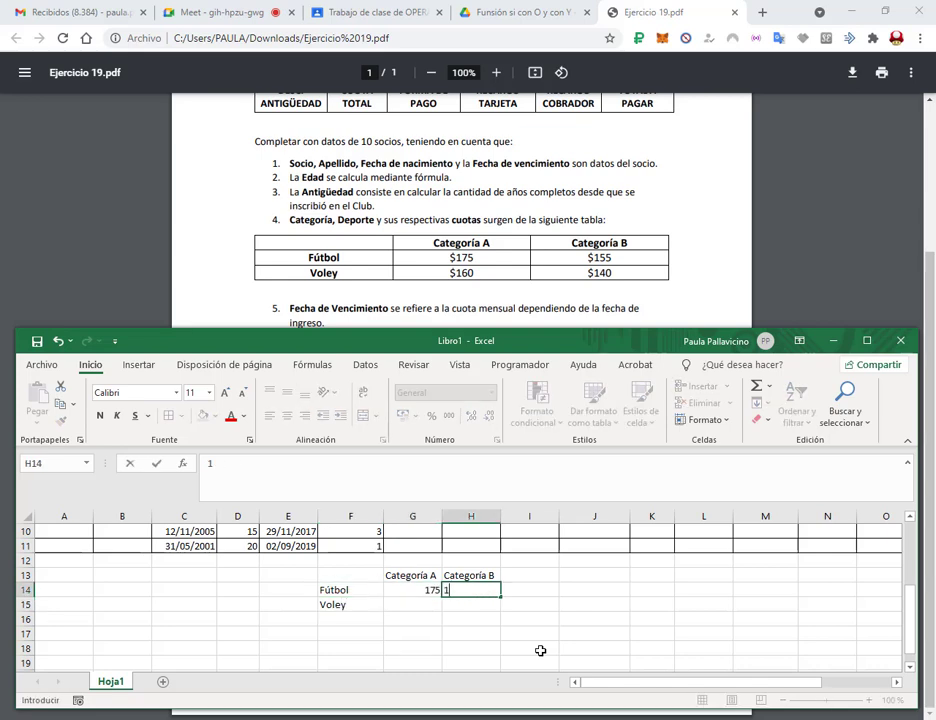
{"action": "type", "text": "55"}
{"action": "key", "text": "Return"}
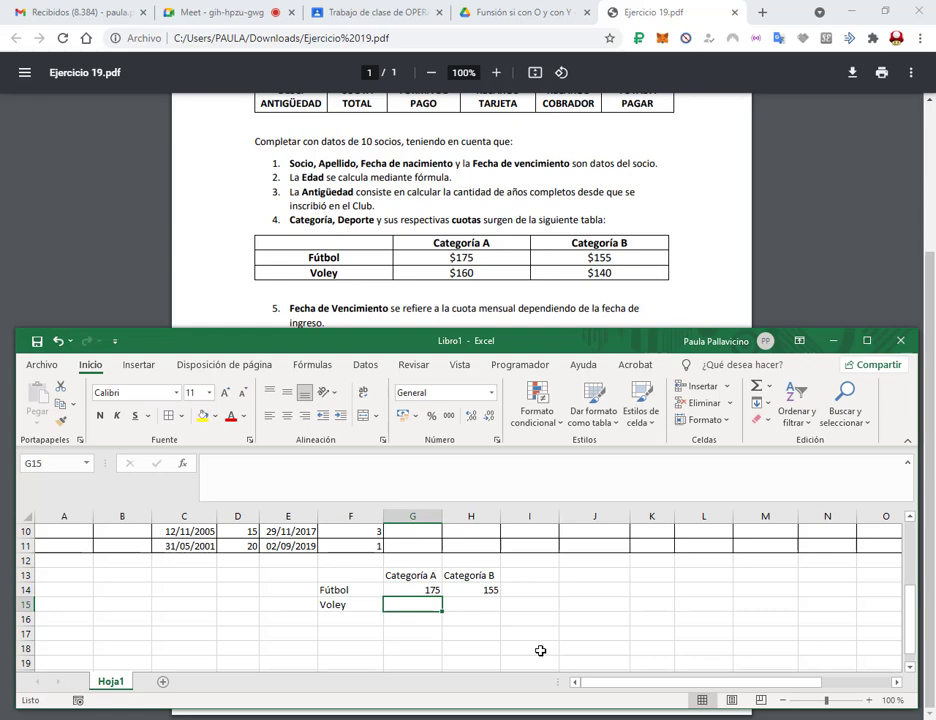
{"action": "type", "text": "160"}
{"action": "key", "text": "Tab"}
{"action": "type", "text": "140"}
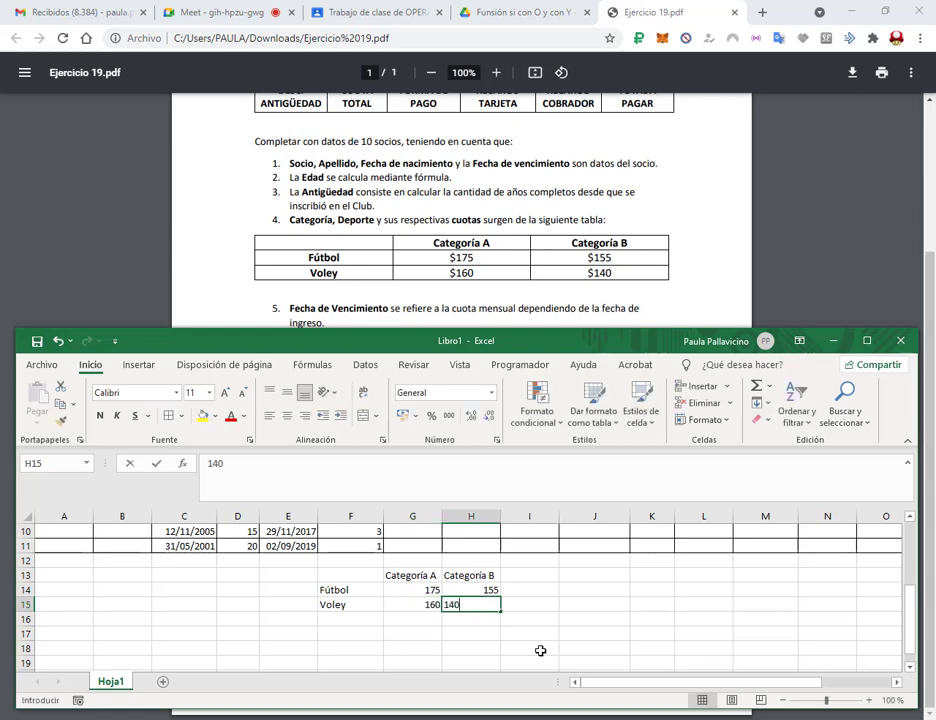
{"action": "key", "text": "Tab"}
Step: Apply the $ Español (Argentina) accounting format to the fees in G14:H15
{"action": "left_click_drag", "start_coordinate": [428, 590], "coordinate": [470, 604]}
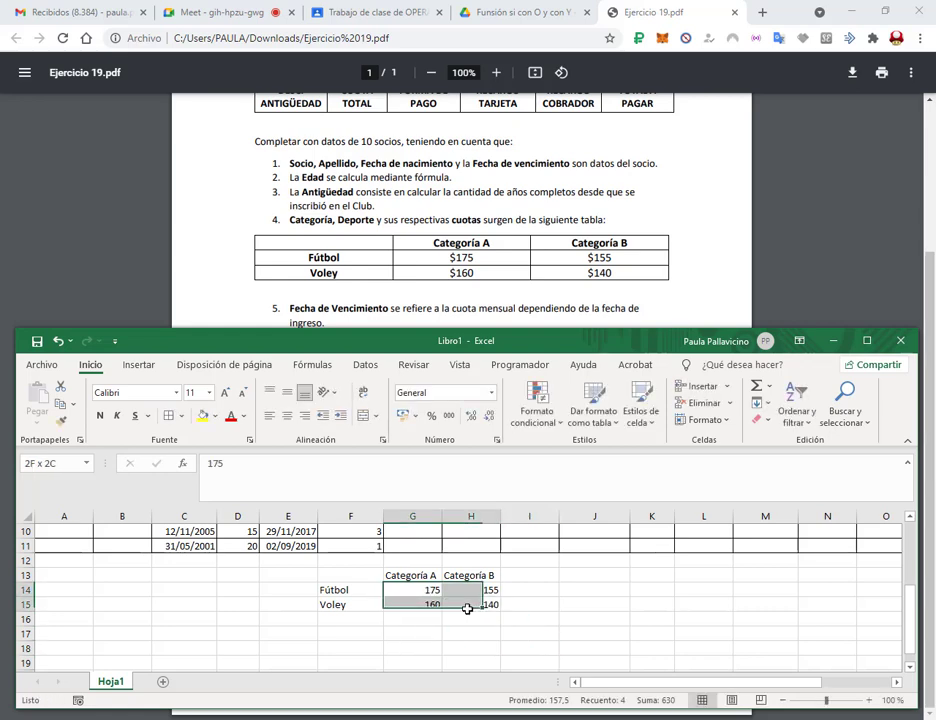
{"action": "left_click", "coordinate": [415, 416]}
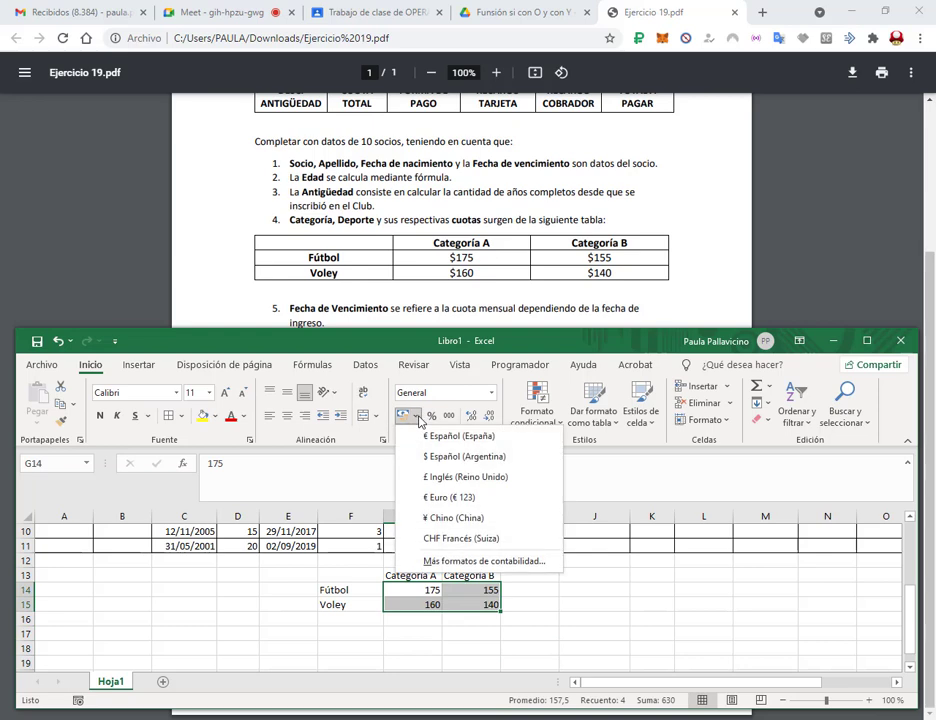
{"action": "left_click", "coordinate": [460, 457]}
Step: Add borders to all cells of the fee table in F13:H15
{"action": "left_click_drag", "start_coordinate": [338, 576], "coordinate": [470, 604]}
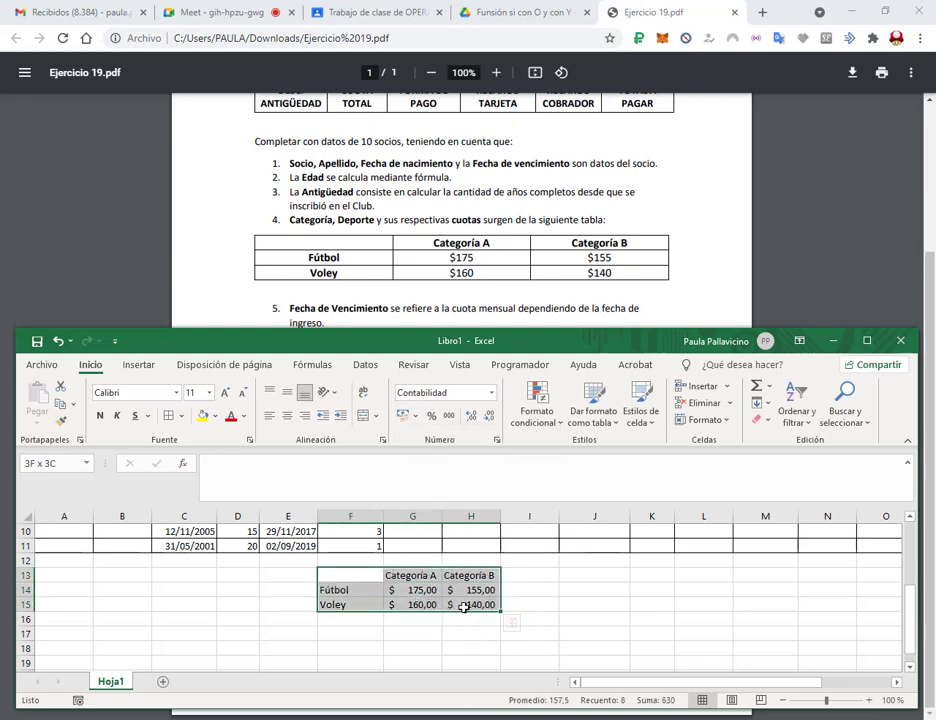
{"action": "left_click", "coordinate": [170, 415]}
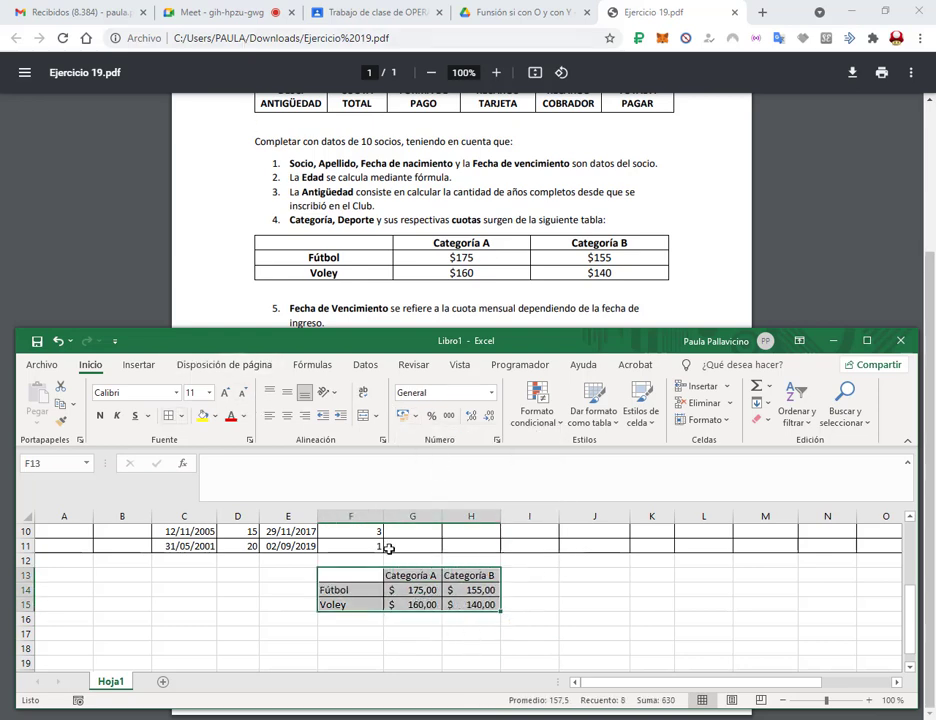
{"action": "left_click", "coordinate": [650, 618]}
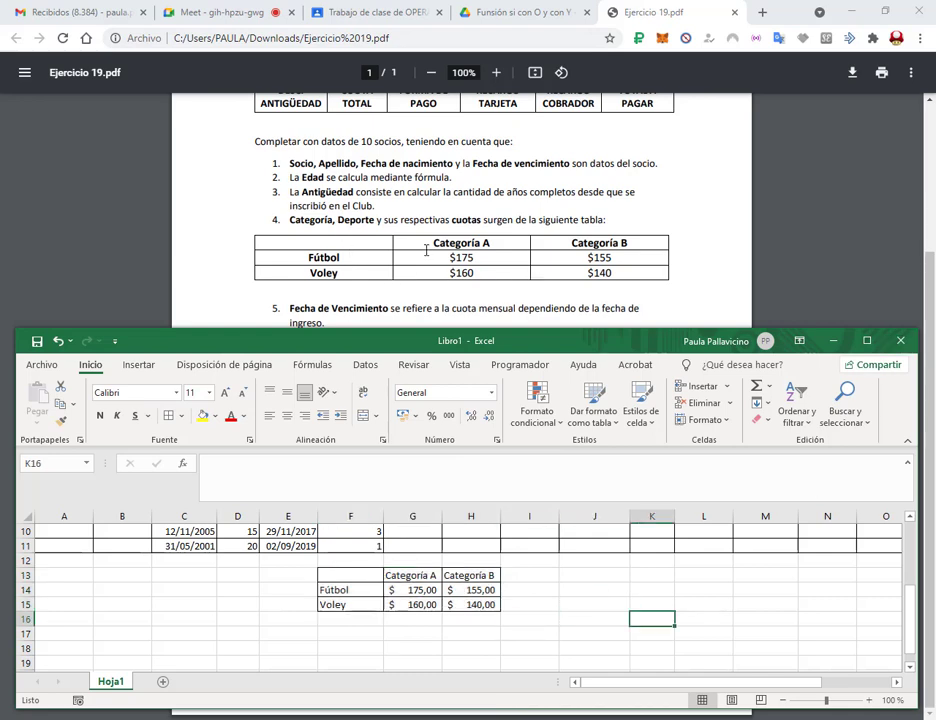
Step: Restrict the CATEGORÍA cells G2:G11 to a drop-down list sourced from the sport names in F14:F15
{"action": "left_click", "coordinate": [867, 340]}
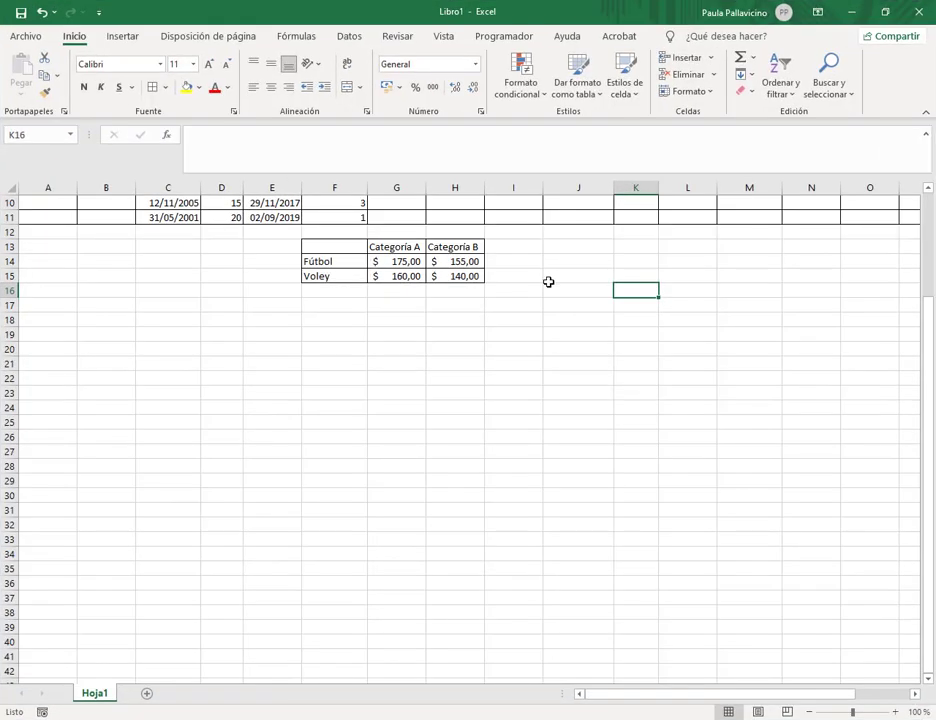
{"action": "scroll", "coordinate": [540, 280], "scroll_direction": "up", "scroll_amount": 3}
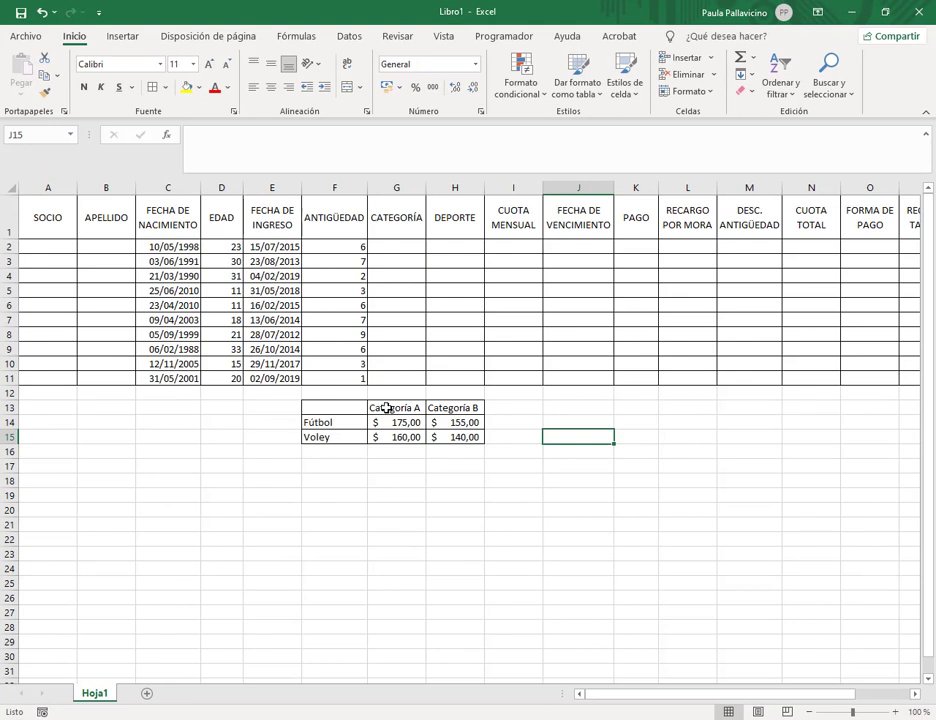
{"action": "left_click_drag", "start_coordinate": [388, 408], "coordinate": [445, 408]}
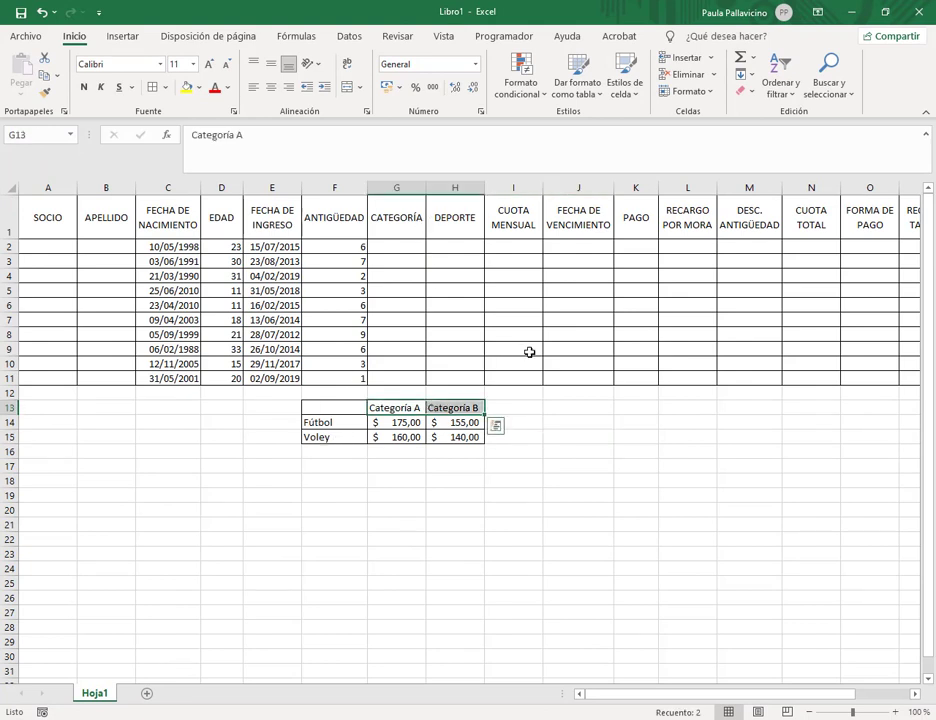
{"action": "left_click", "coordinate": [413, 246]}
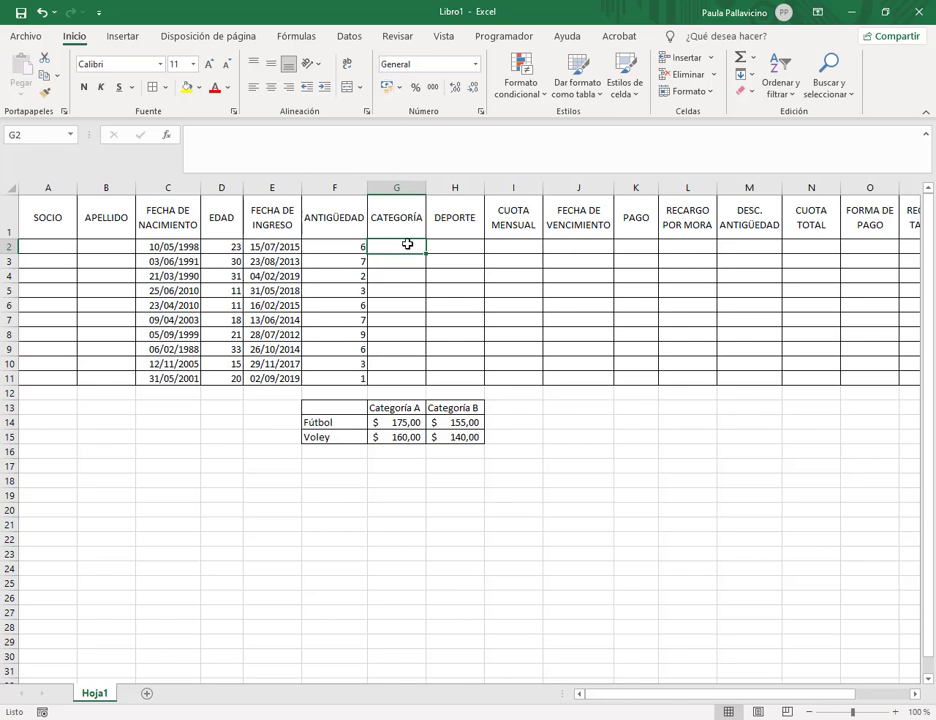
{"action": "left_click_drag", "start_coordinate": [410, 246], "coordinate": [406, 384]}
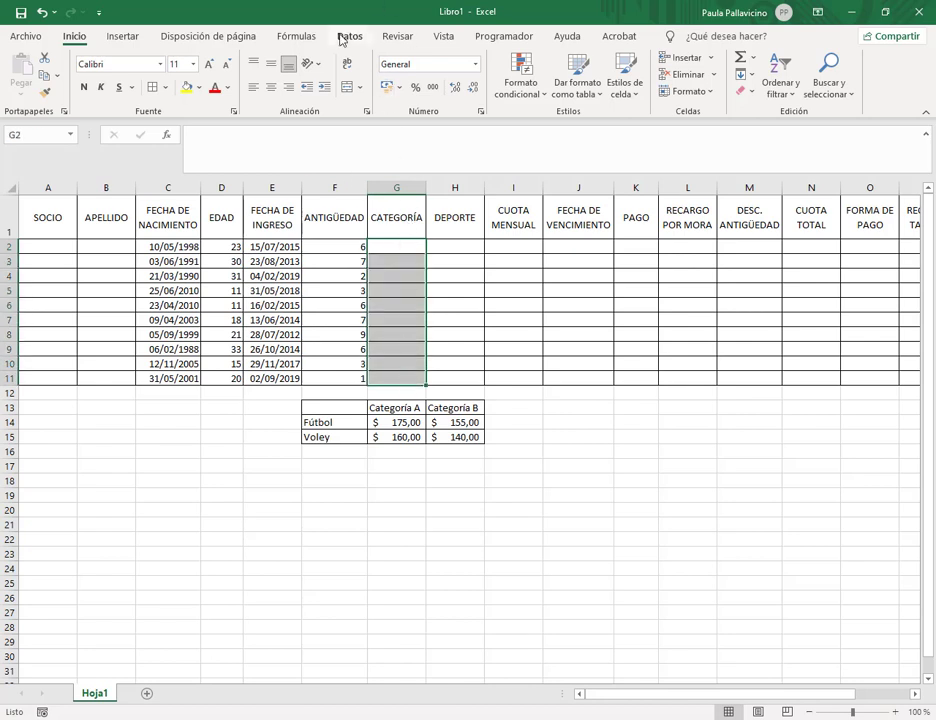
{"action": "left_click", "coordinate": [346, 37]}
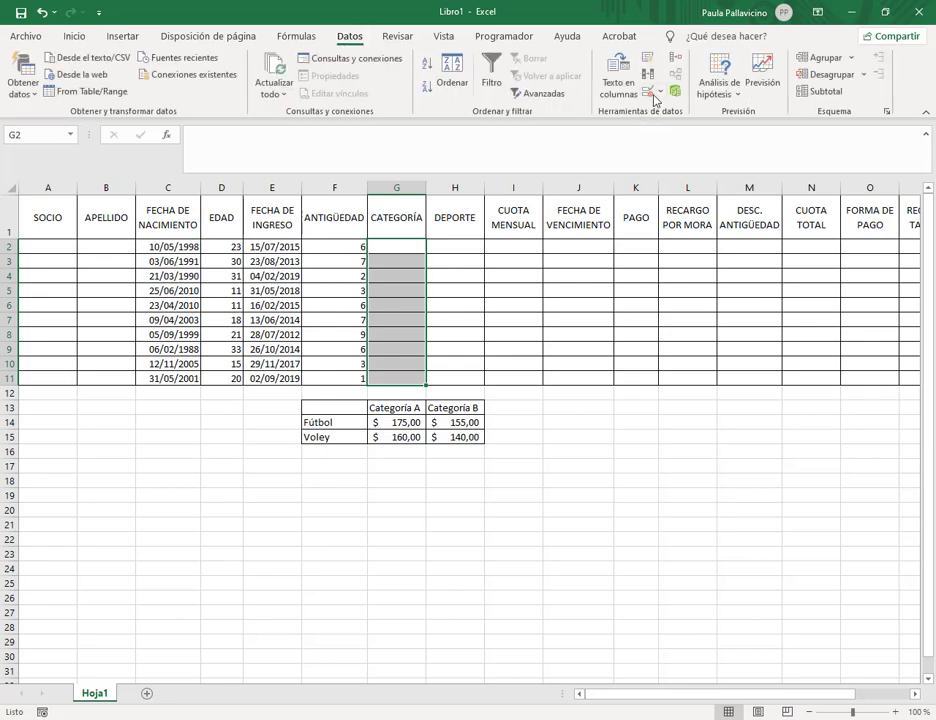
{"action": "left_click", "coordinate": [660, 92]}
{"action": "left_click", "coordinate": [690, 117]}
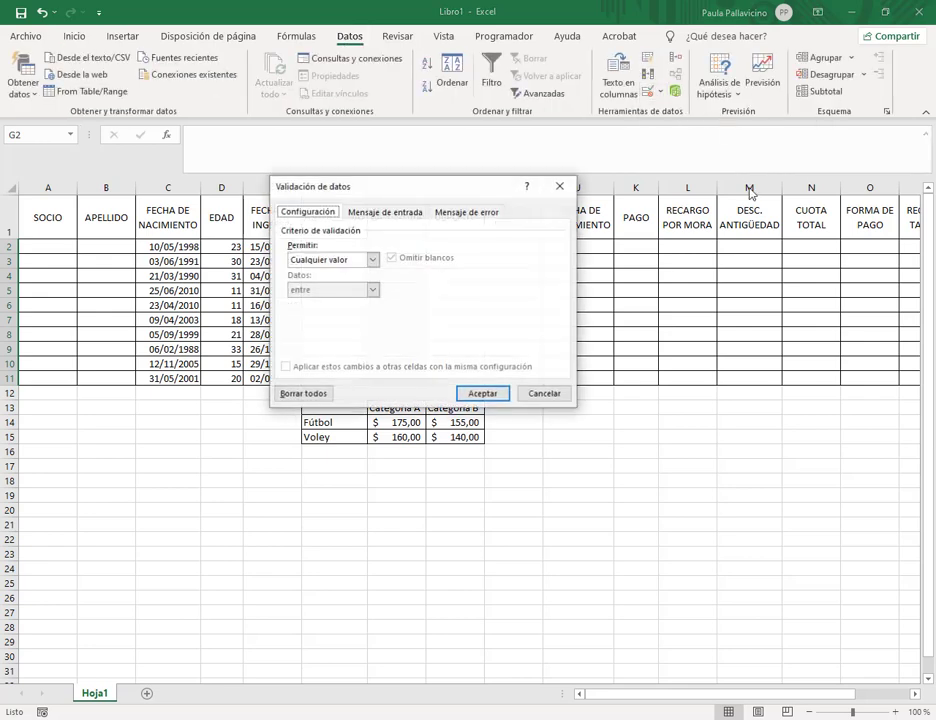
{"action": "left_click_drag", "start_coordinate": [432, 190], "coordinate": [567, 74]}
{"action": "left_click", "coordinate": [493, 148]}
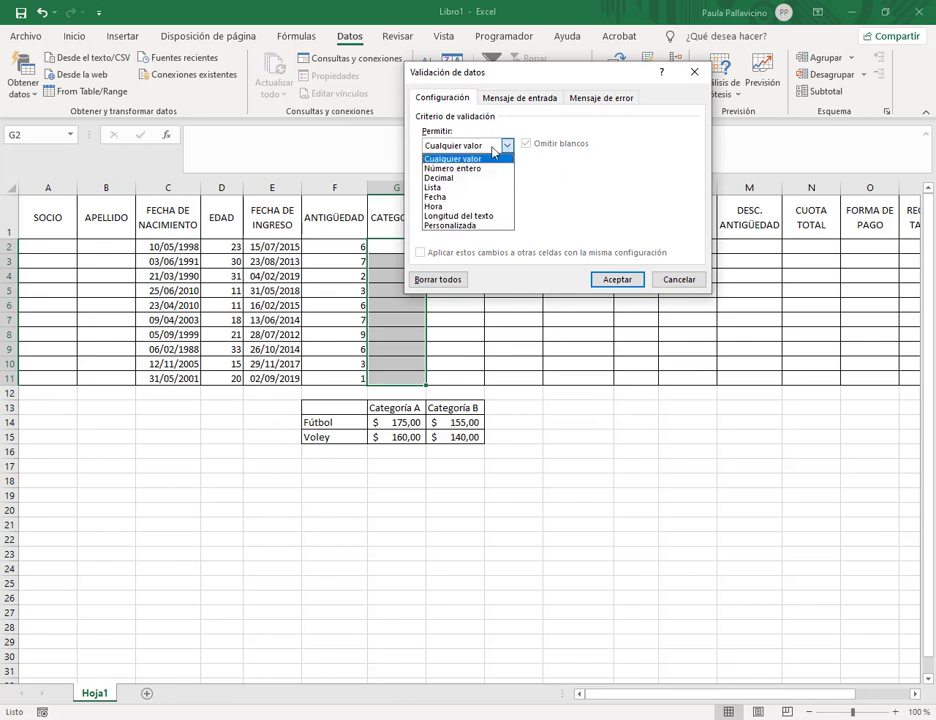
{"action": "left_click", "coordinate": [440, 187]}
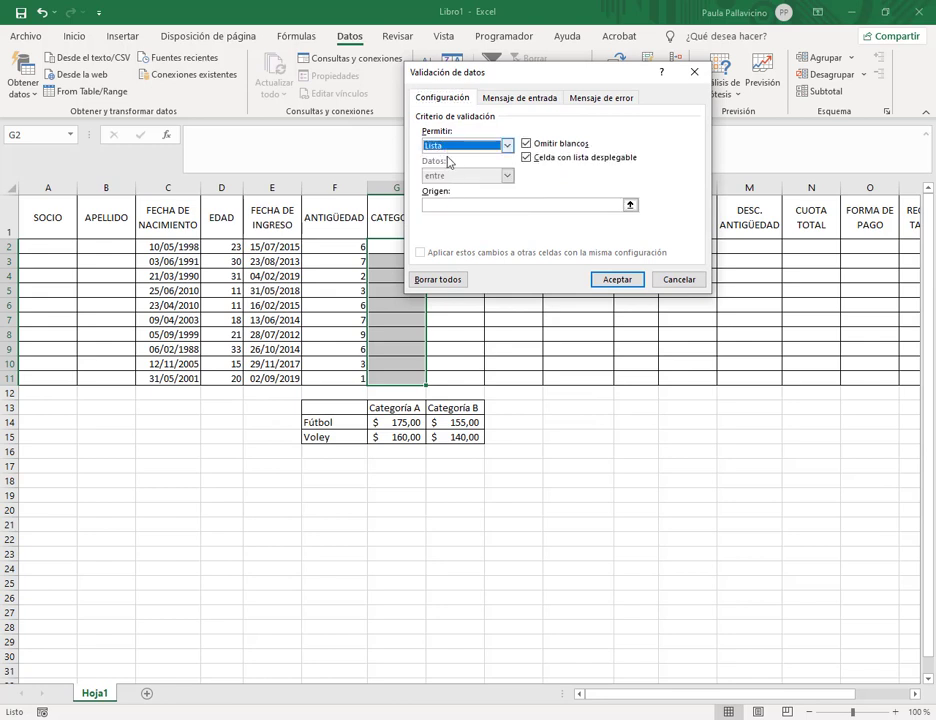
{"action": "left_click", "coordinate": [451, 204]}
{"action": "left_click_drag", "start_coordinate": [340, 422], "coordinate": [316, 438]}
{"action": "left_click", "coordinate": [617, 280]}
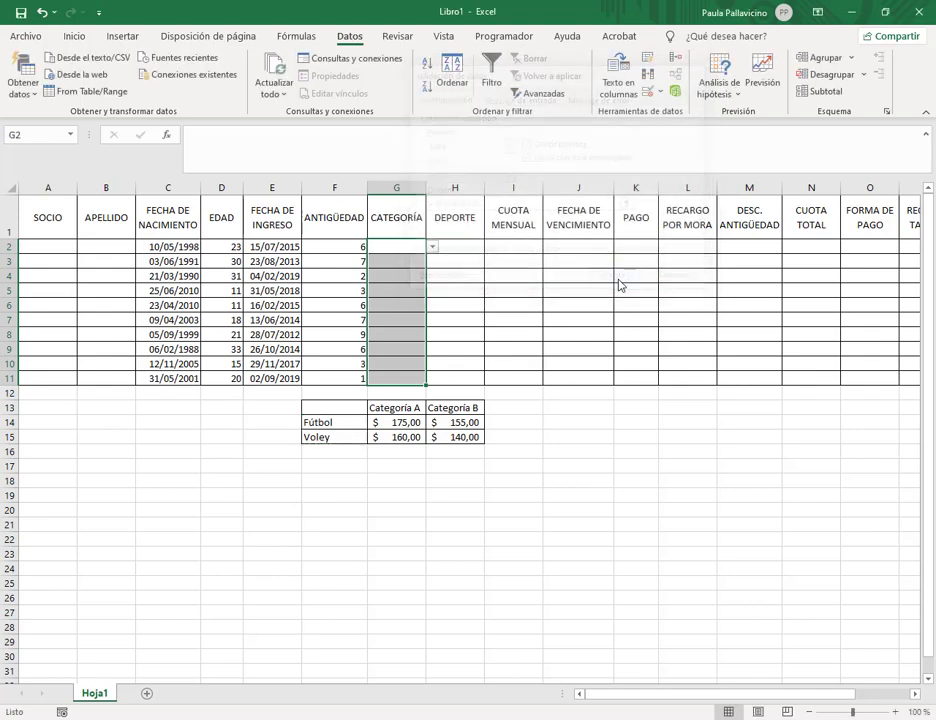
Step: Choose Fútbol in G2 and Voley in G3 from the list, and fill the alternating pair down to G11
{"action": "left_click", "coordinate": [418, 246]}
{"action": "left_click", "coordinate": [432, 247]}
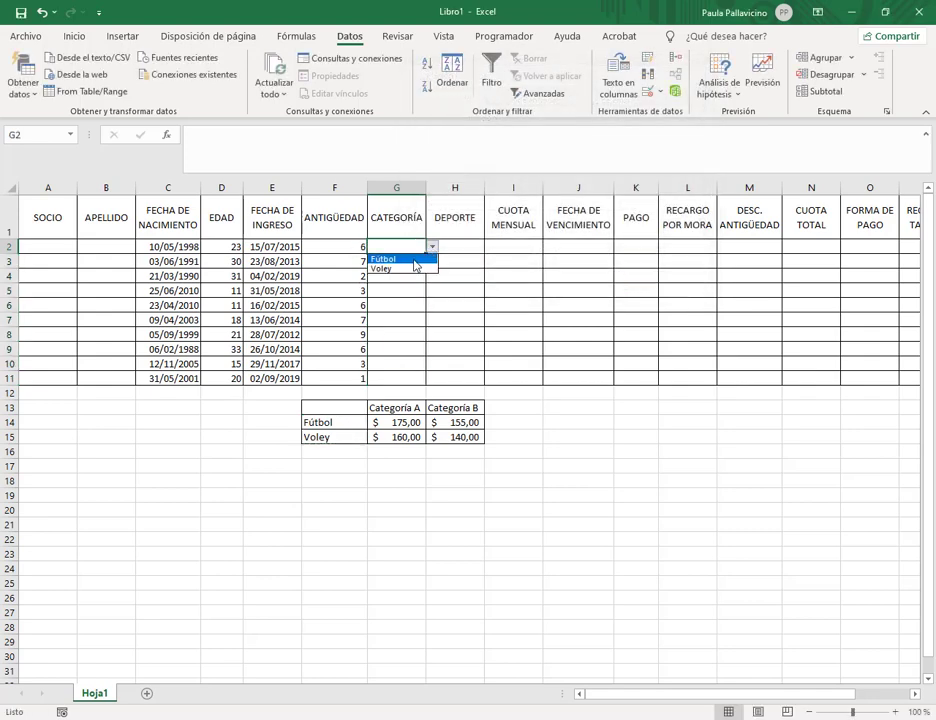
{"action": "left_click", "coordinate": [412, 261]}
{"action": "left_click", "coordinate": [412, 261]}
{"action": "left_click", "coordinate": [432, 261]}
{"action": "left_click", "coordinate": [414, 284]}
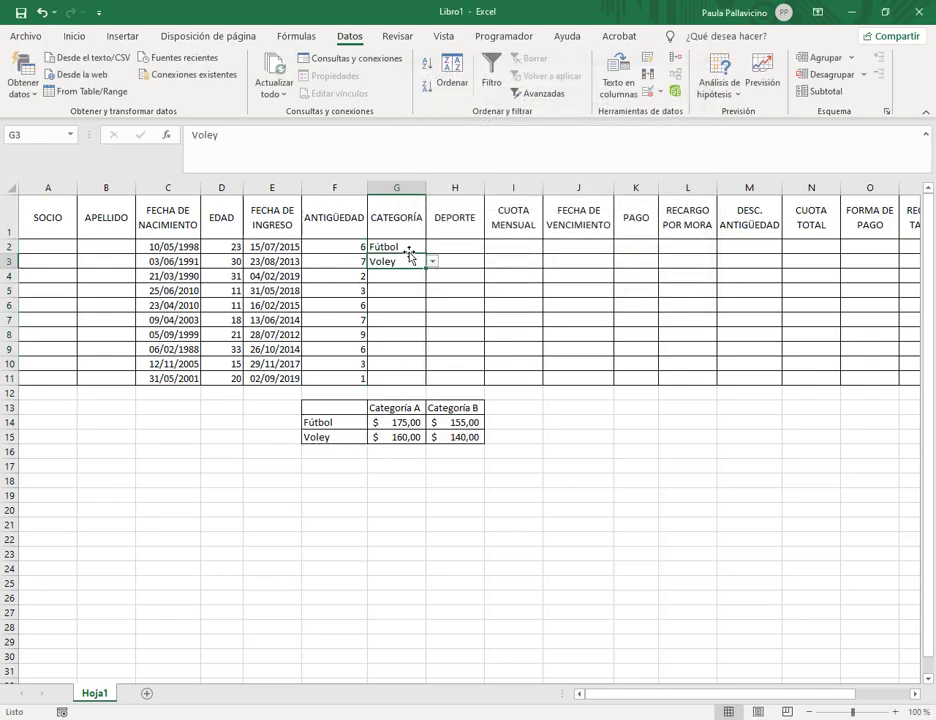
{"action": "left_click_drag", "start_coordinate": [411, 251], "coordinate": [409, 260]}
{"action": "left_click", "coordinate": [416, 276]}
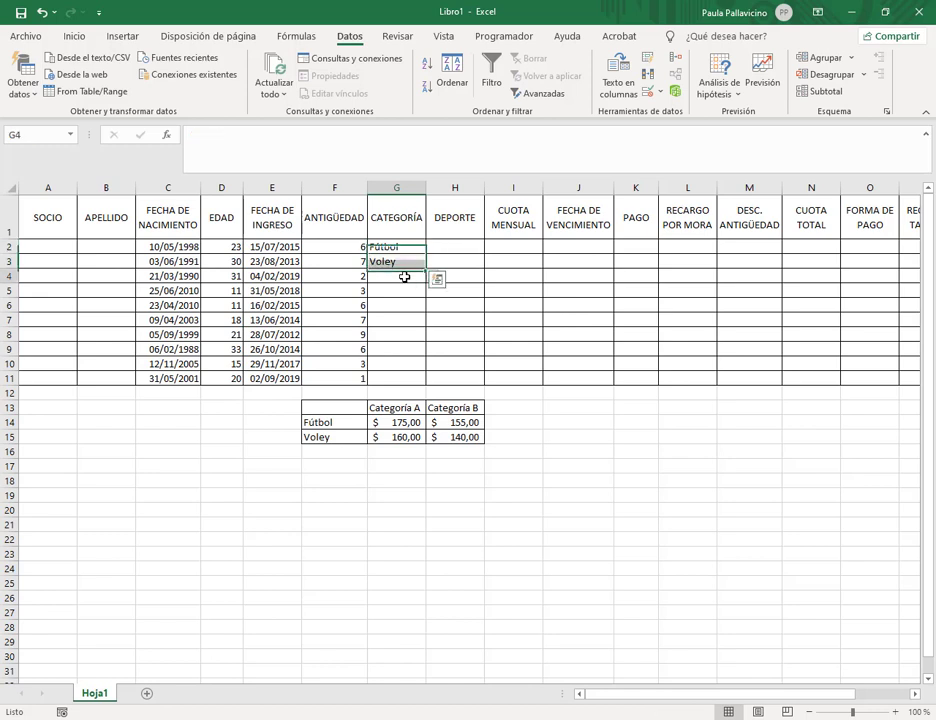
{"action": "left_click", "coordinate": [432, 276]}
{"action": "key", "text": "Escape"}
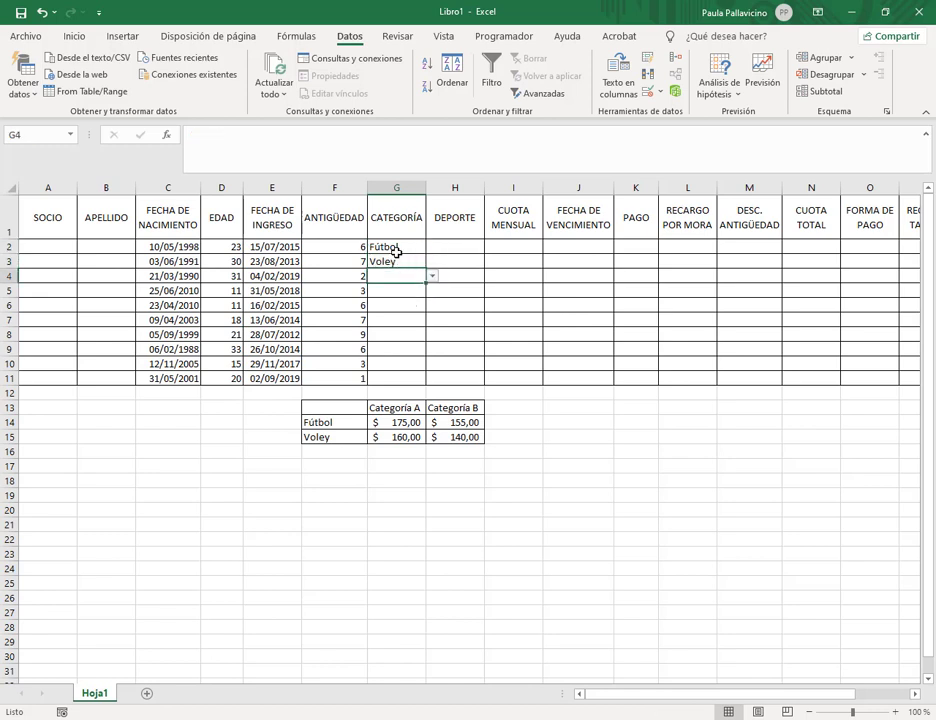
{"action": "left_click_drag", "start_coordinate": [406, 246], "coordinate": [421, 388]}
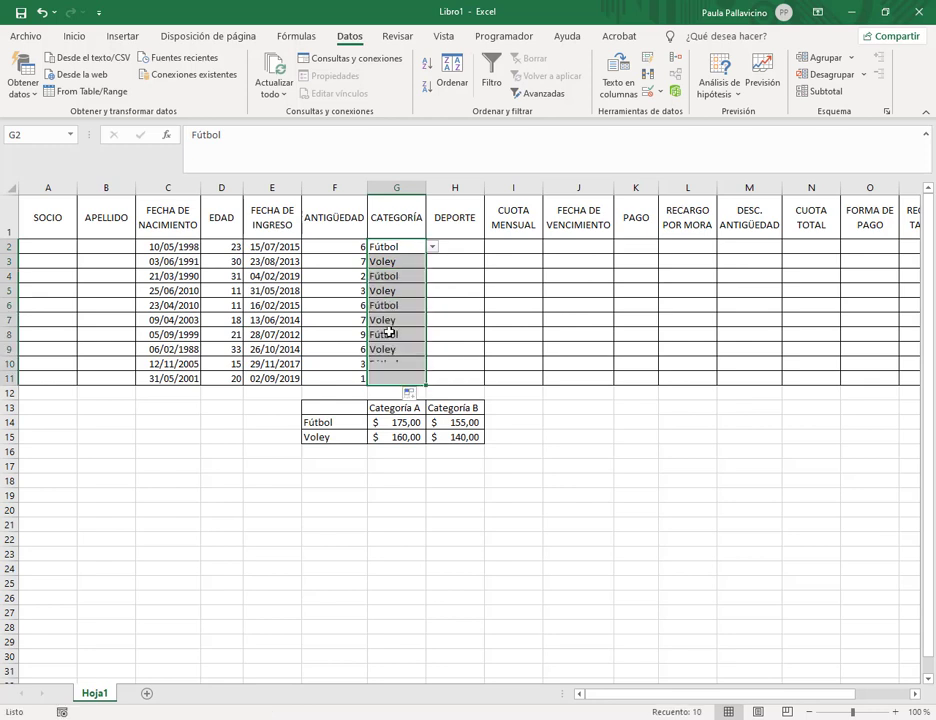
Step: Vary the sports in the CATEGORÍA column: set G8 to Voley, and G5 and G11 to Fútbol
{"action": "left_click", "coordinate": [395, 334]}
{"action": "left_click", "coordinate": [432, 334]}
{"action": "left_click", "coordinate": [412, 362]}
{"action": "left_click", "coordinate": [404, 306]}
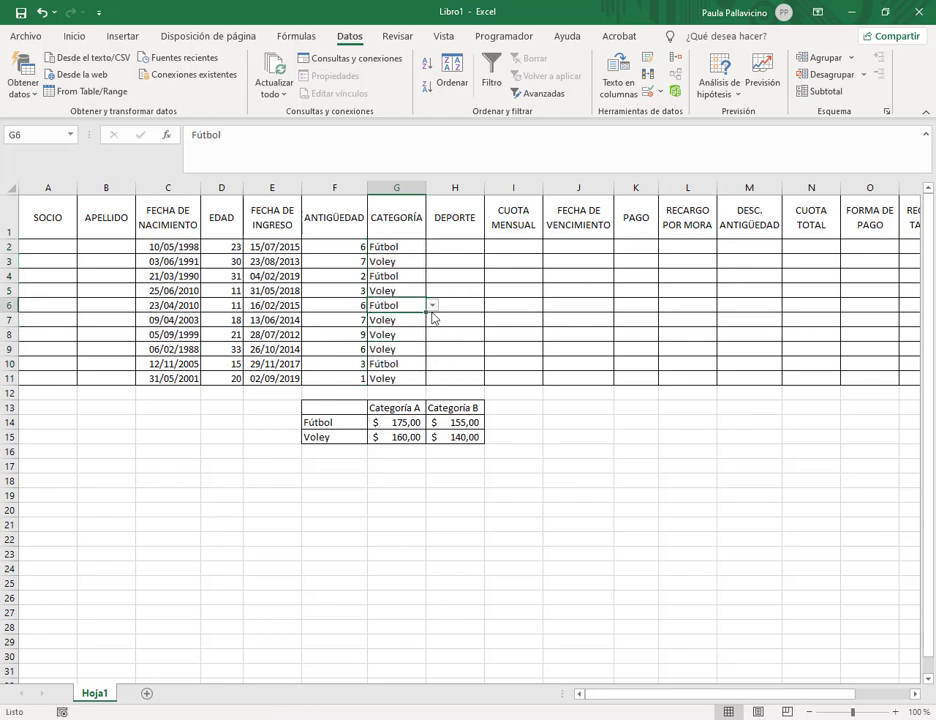
{"action": "left_click", "coordinate": [418, 292]}
{"action": "left_click", "coordinate": [432, 290]}
{"action": "left_click", "coordinate": [400, 302]}
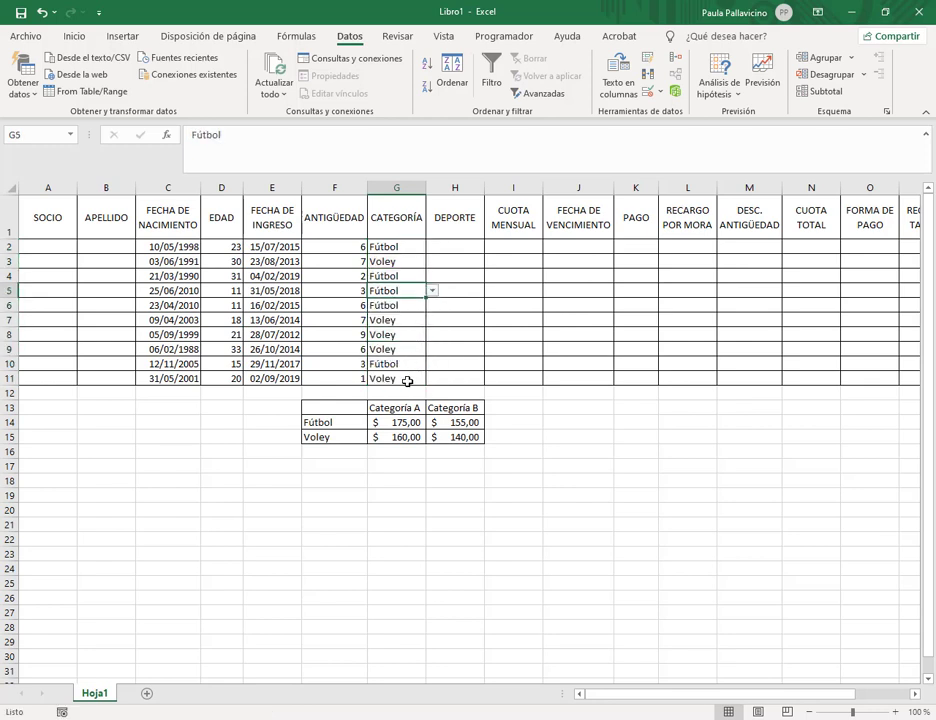
{"action": "left_click", "coordinate": [405, 379]}
{"action": "left_click", "coordinate": [432, 378]}
{"action": "left_click", "coordinate": [411, 391]}
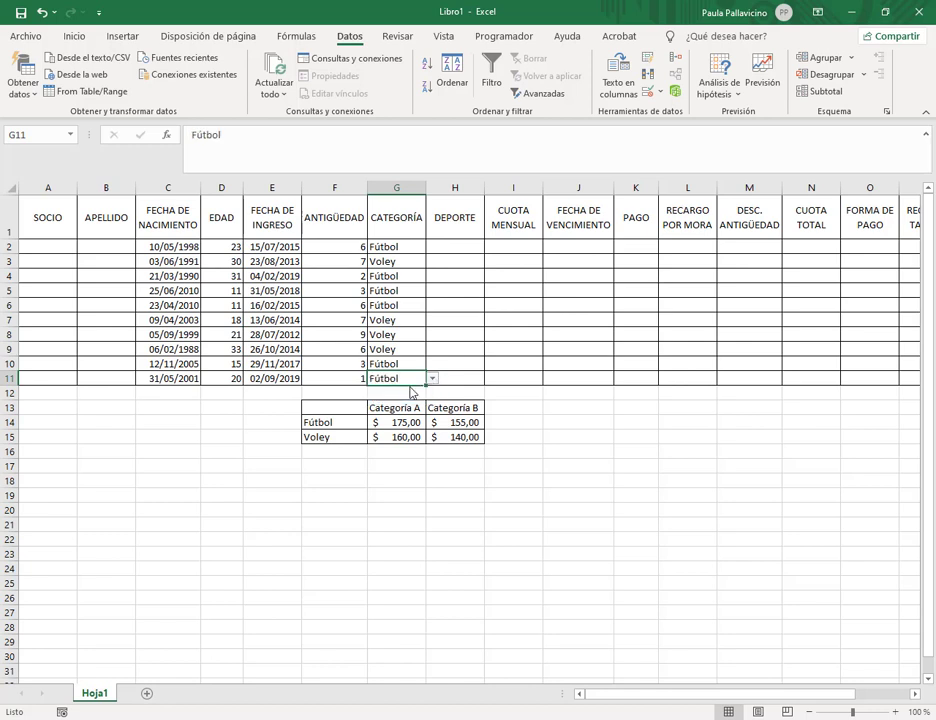
Step: Restrict the DEPORTE cells H2:H11 to a drop-down list sourced from the category headings in G13:H13
{"action": "left_click", "coordinate": [457, 232]}
{"action": "left_click", "coordinate": [460, 243]}
{"action": "left_click_drag", "start_coordinate": [460, 243], "coordinate": [459, 378]}
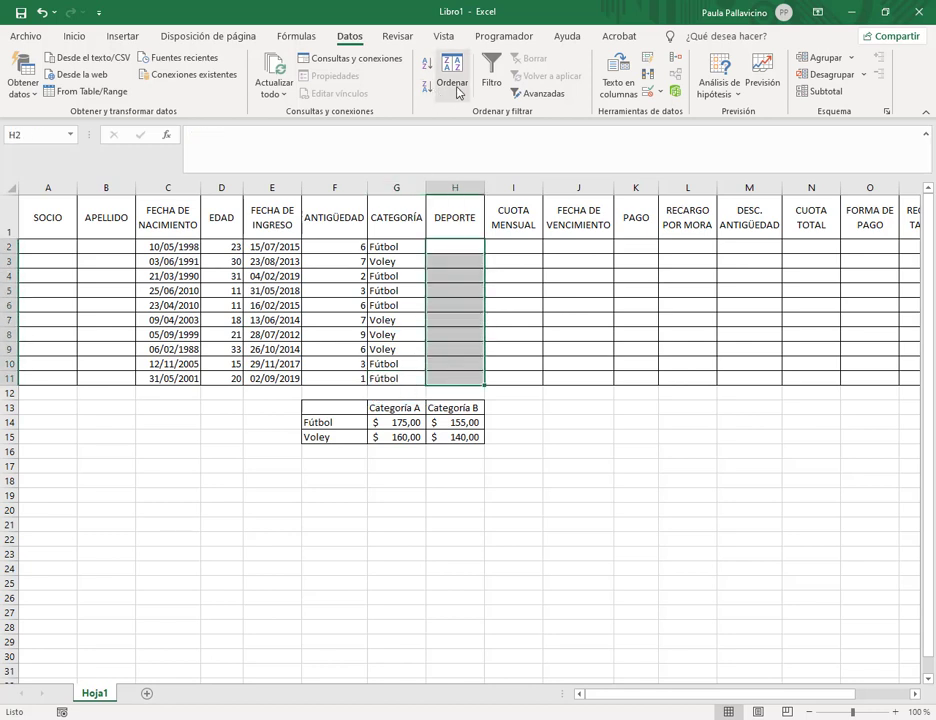
{"action": "left_click", "coordinate": [648, 91]}
{"action": "left_click", "coordinate": [507, 145]}
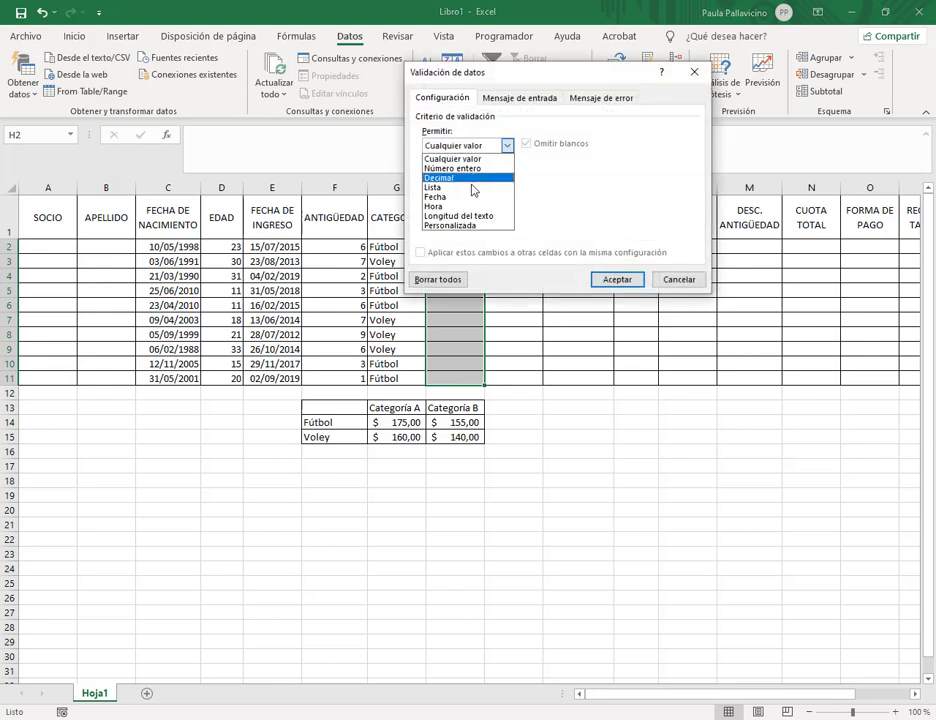
{"action": "left_click", "coordinate": [471, 187]}
{"action": "left_click", "coordinate": [629, 202]}
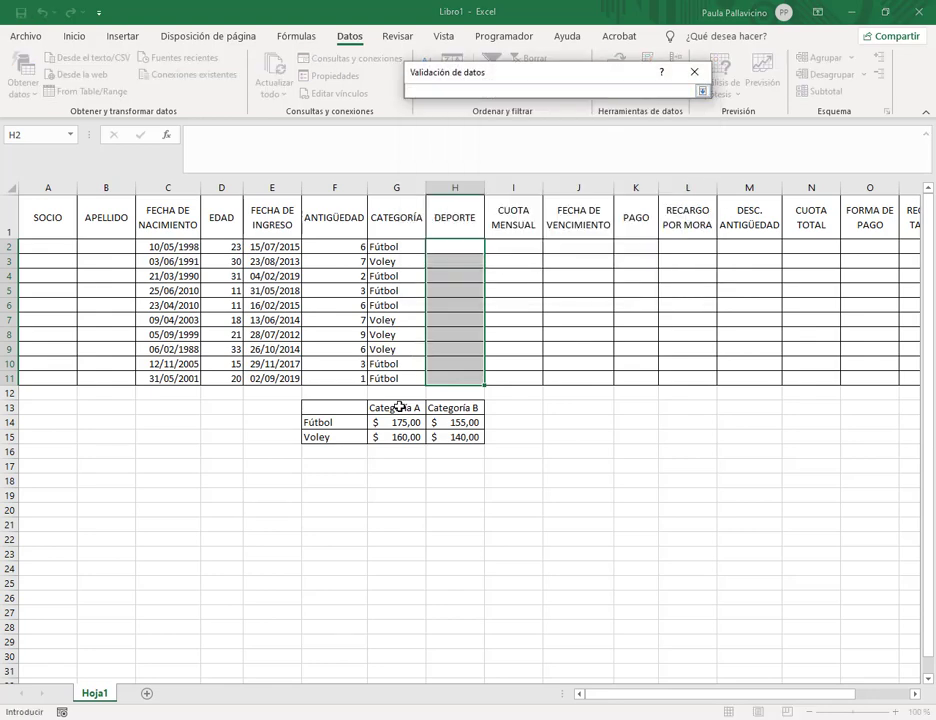
{"action": "left_click_drag", "start_coordinate": [400, 407], "coordinate": [440, 408]}
{"action": "left_click", "coordinate": [702, 91]}
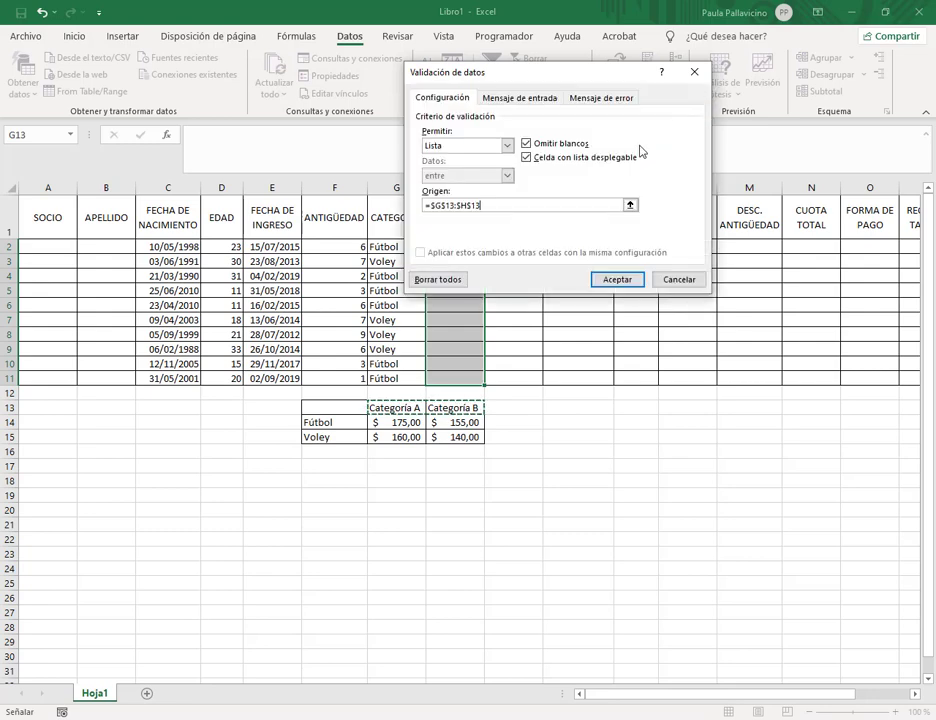
{"action": "left_click", "coordinate": [622, 281]}
Step: Choose Categoría A in H2 and Categoría B in H3, and fill the alternating pair down to H11
{"action": "left_click", "coordinate": [491, 250]}
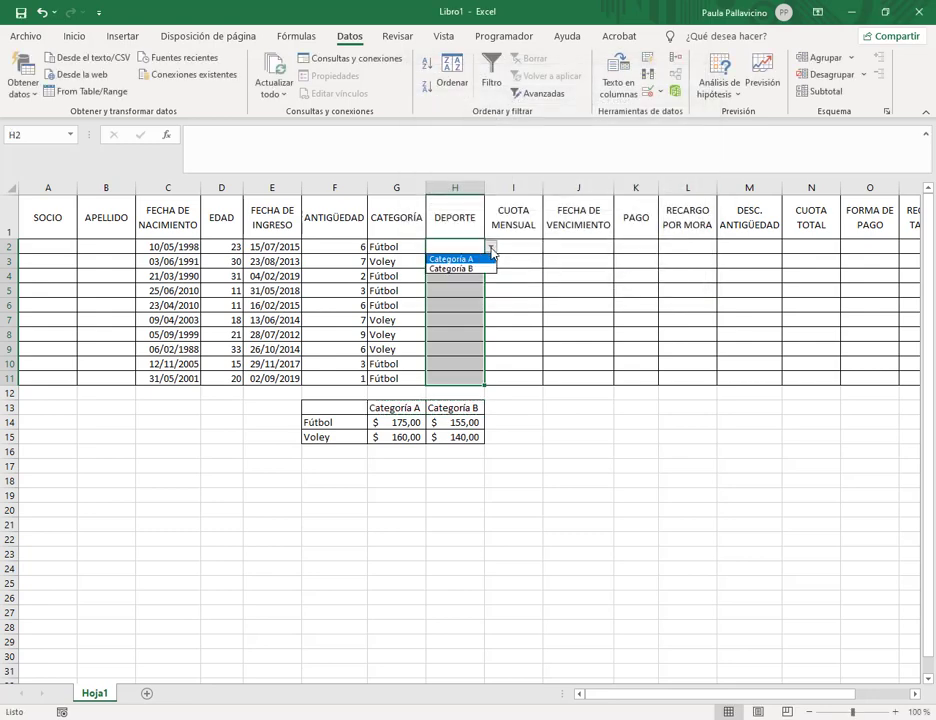
{"action": "left_click", "coordinate": [466, 262]}
{"action": "left_click", "coordinate": [476, 260]}
{"action": "left_click", "coordinate": [491, 263]}
{"action": "left_click", "coordinate": [479, 283]}
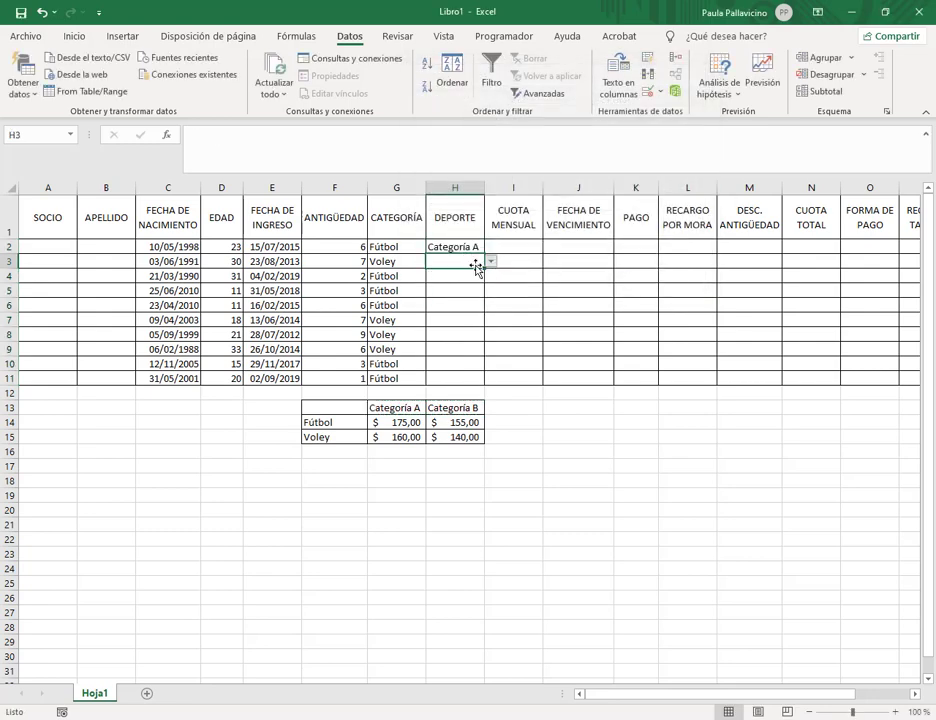
{"action": "left_click_drag", "start_coordinate": [472, 248], "coordinate": [486, 380]}
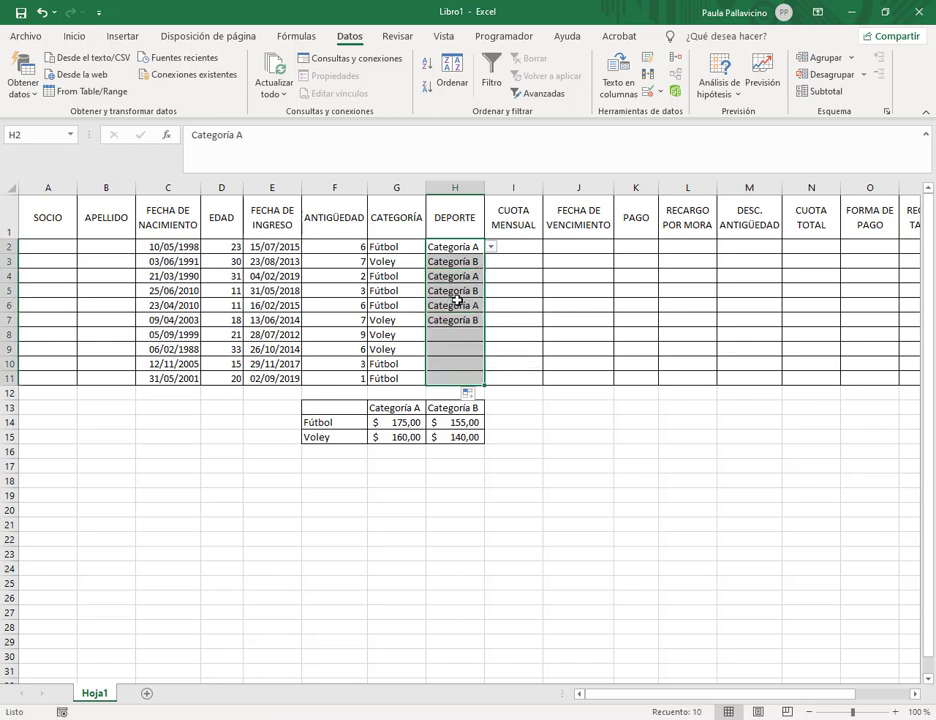
Step: Vary the categories in the DEPORTE column: set H5 and H7 to Categoría A and H10 to Categoría B
{"action": "left_click", "coordinate": [470, 292]}
{"action": "left_click", "coordinate": [491, 290]}
{"action": "left_click", "coordinate": [452, 305]}
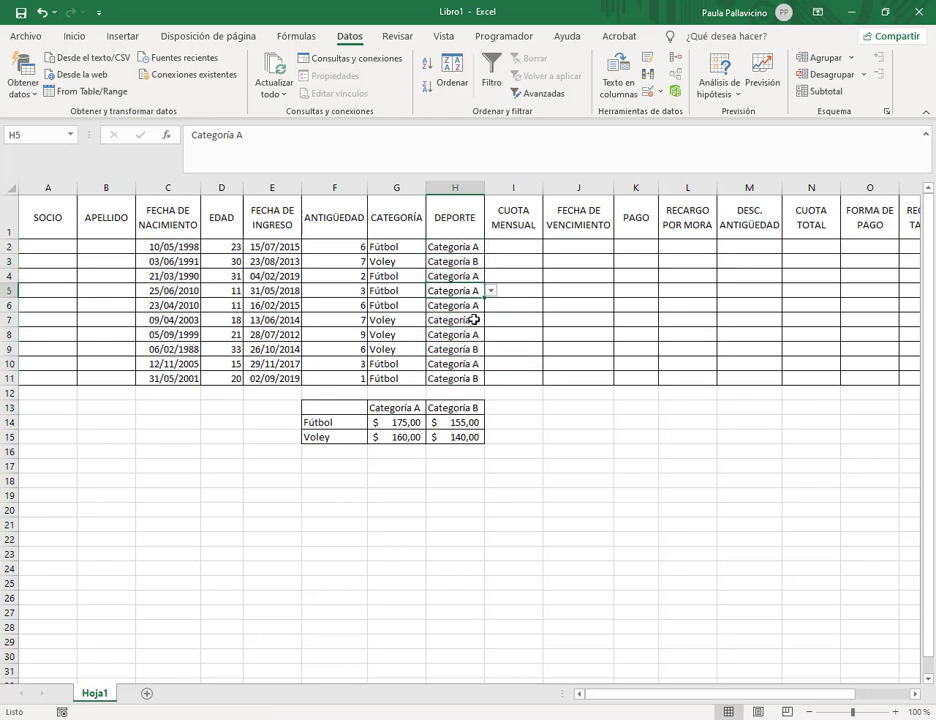
{"action": "left_click", "coordinate": [474, 319]}
{"action": "left_click", "coordinate": [494, 320]}
{"action": "left_click", "coordinate": [472, 336]}
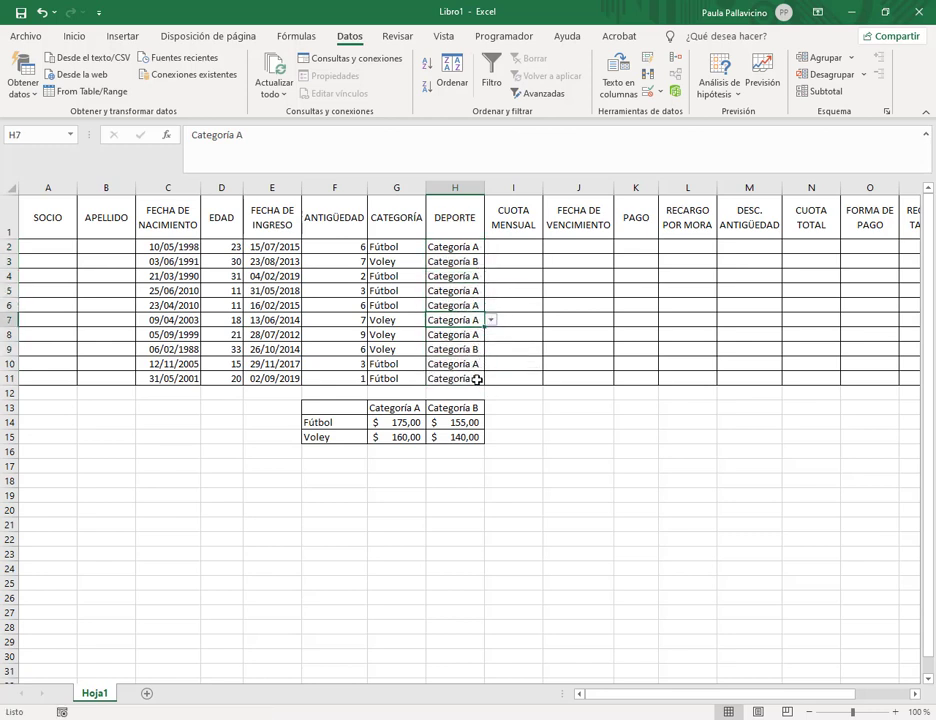
{"action": "left_click", "coordinate": [476, 378]}
{"action": "left_click", "coordinate": [476, 363]}
{"action": "left_click", "coordinate": [491, 364]}
{"action": "left_click", "coordinate": [452, 393]}
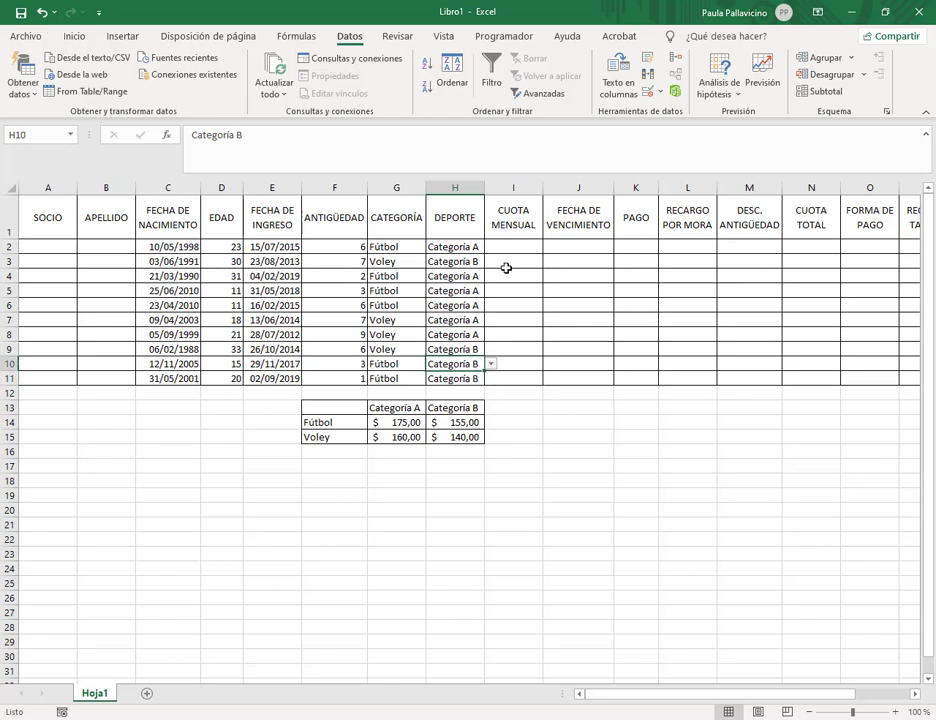
Step: Review the Fecha de Vencimiento instruction in Ejercicio 19.pdf, and examine the joining dates in E2:E4 back in the Excel table
{"action": "left_click", "coordinate": [513, 247]}
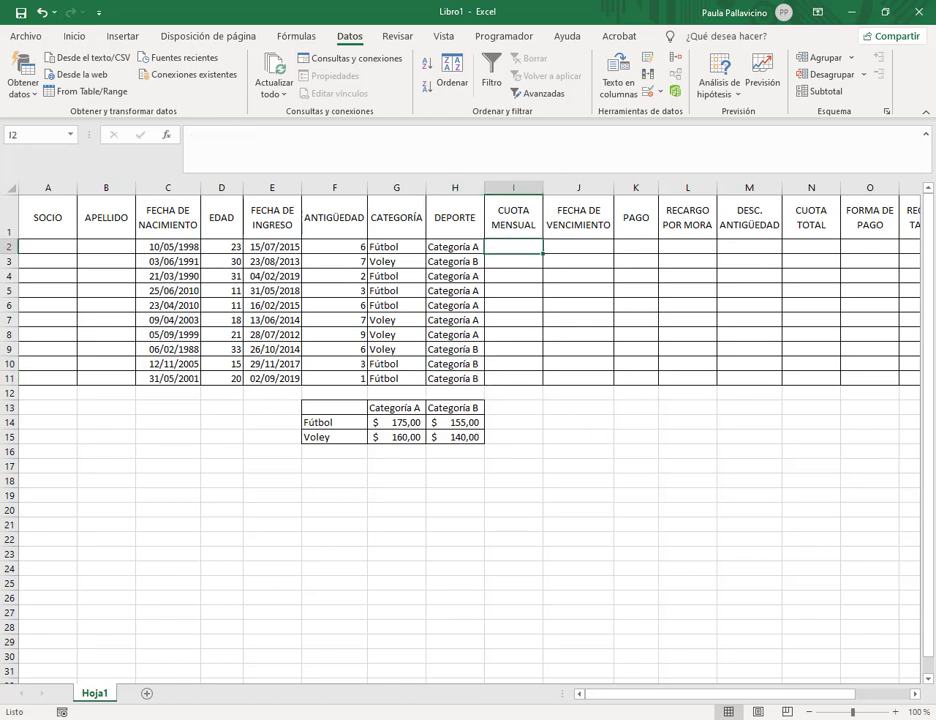
{"action": "mouse_move", "coordinate": [184, 701]}
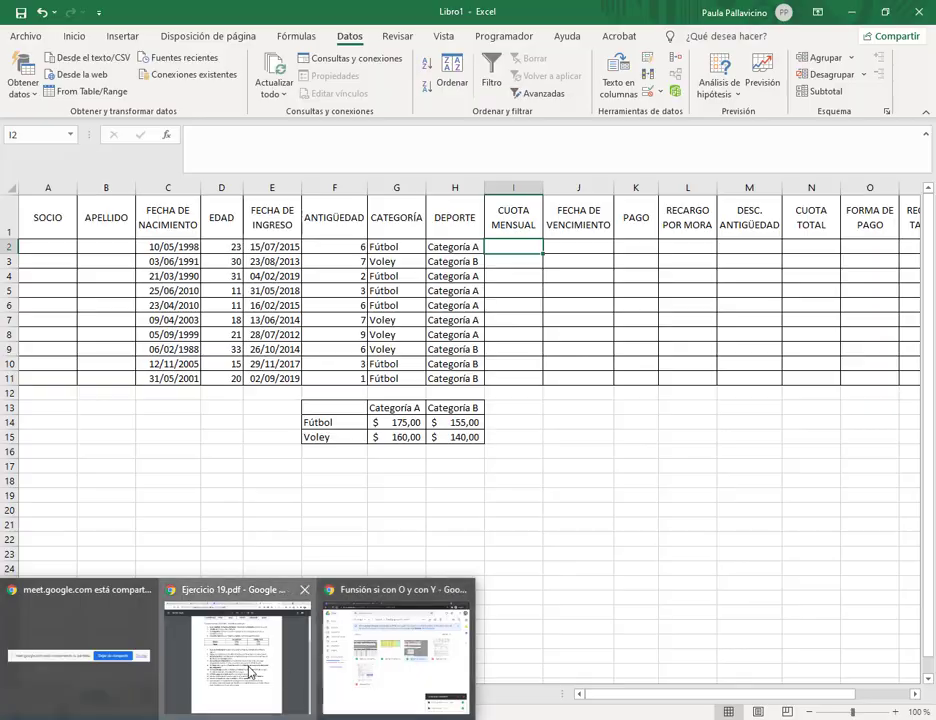
{"action": "left_click", "coordinate": [300, 660]}
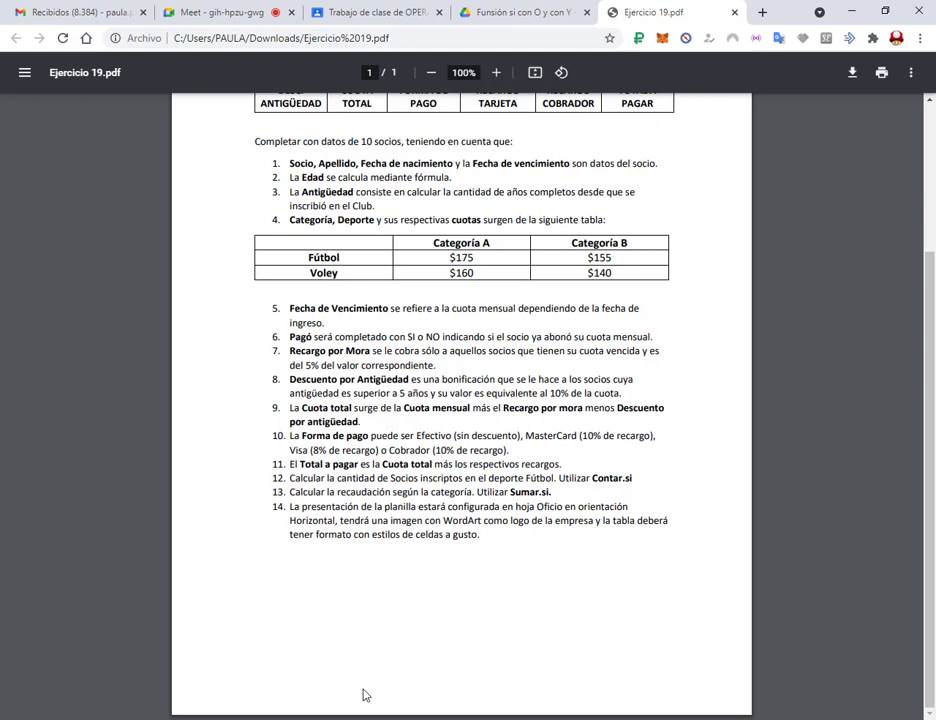
{"action": "key", "text": "alt+Tab"}
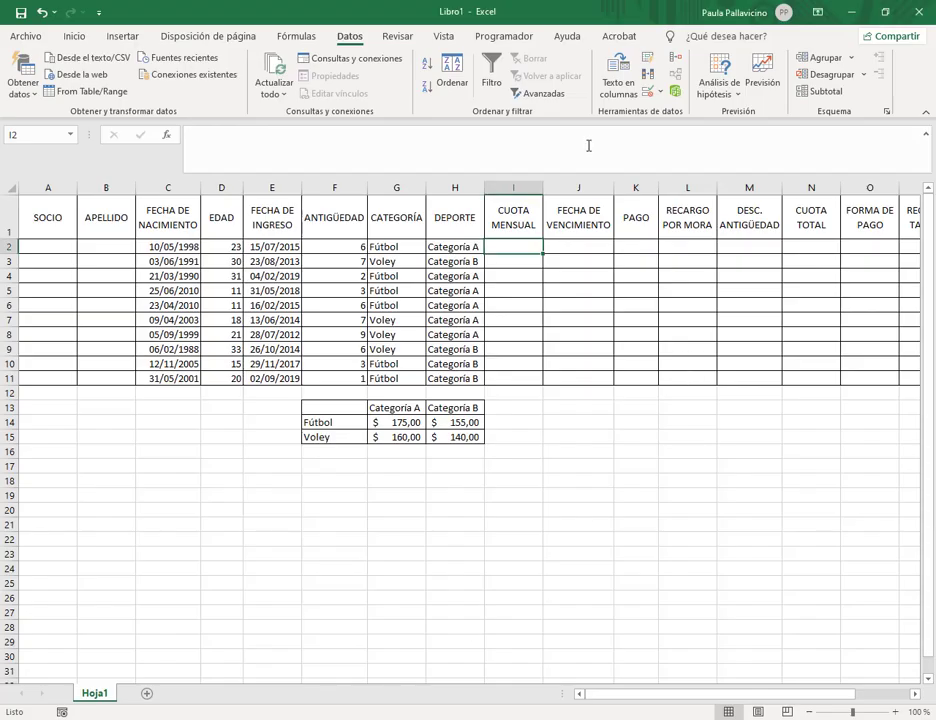
{"action": "left_click", "coordinate": [583, 236]}
{"action": "left_click", "coordinate": [590, 246]}
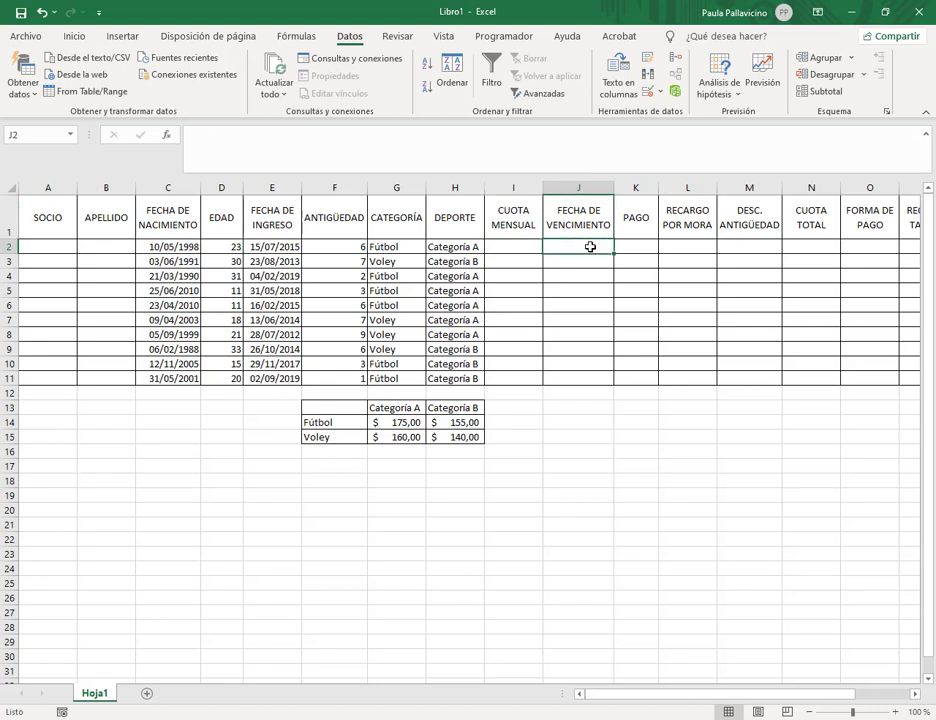
{"action": "left_click", "coordinate": [262, 249]}
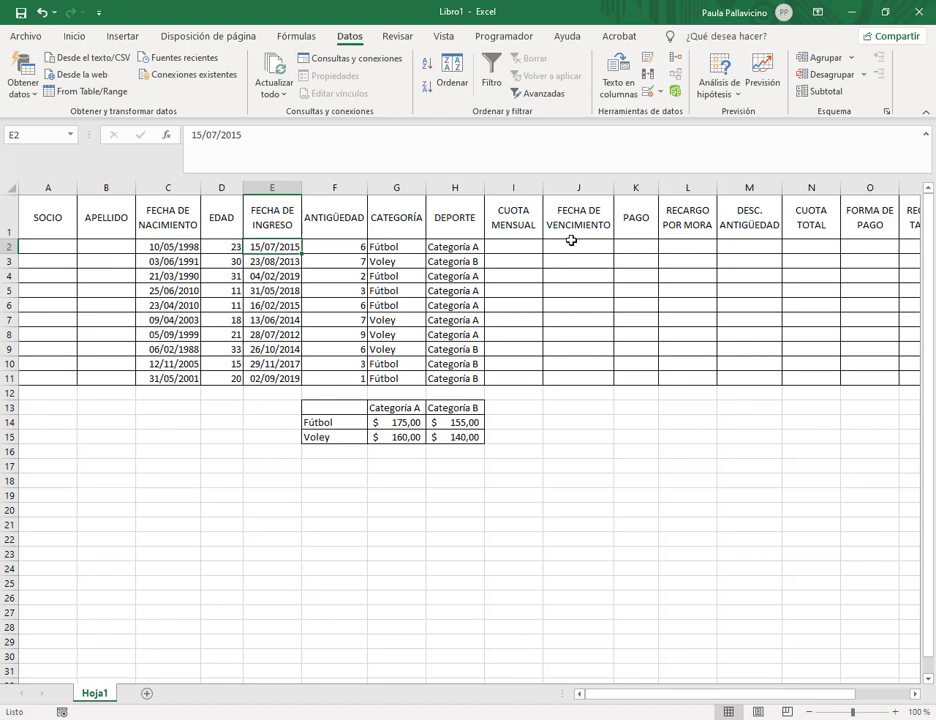
{"action": "left_click", "coordinate": [276, 262]}
{"action": "left_click", "coordinate": [280, 277]}
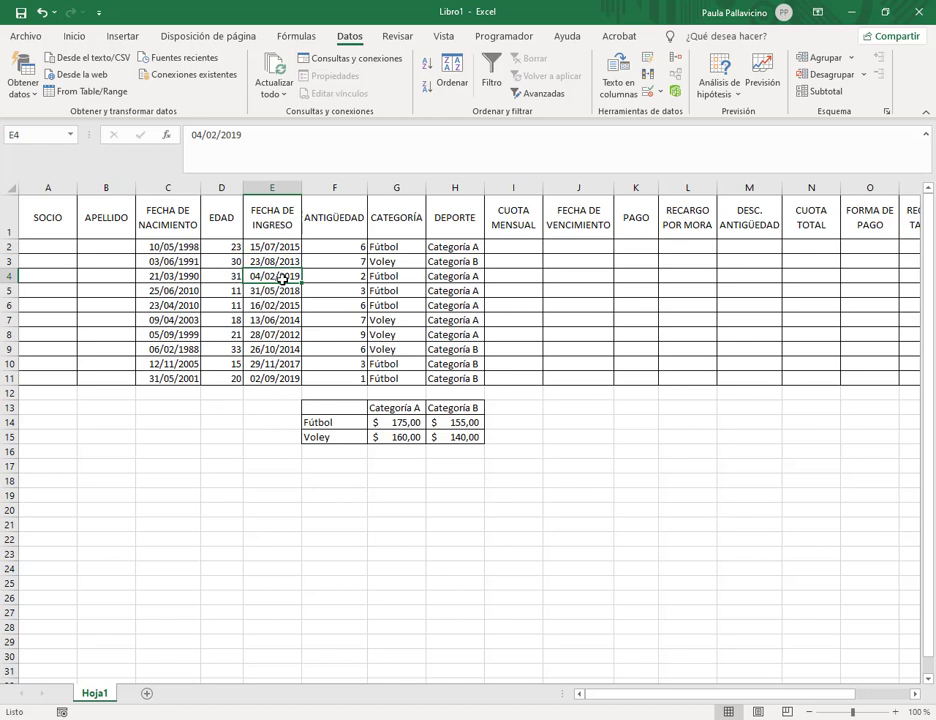
Step: Widen the CUOTA MENSUAL column so its heading fits on a single line
{"action": "left_click", "coordinate": [292, 245]}
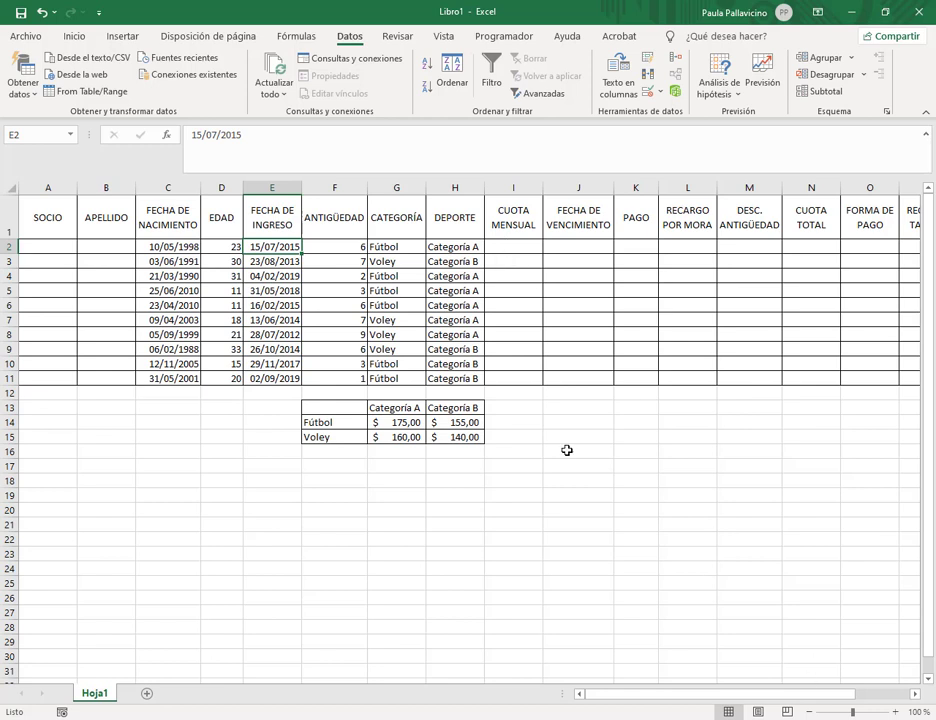
{"action": "left_click", "coordinate": [511, 245]}
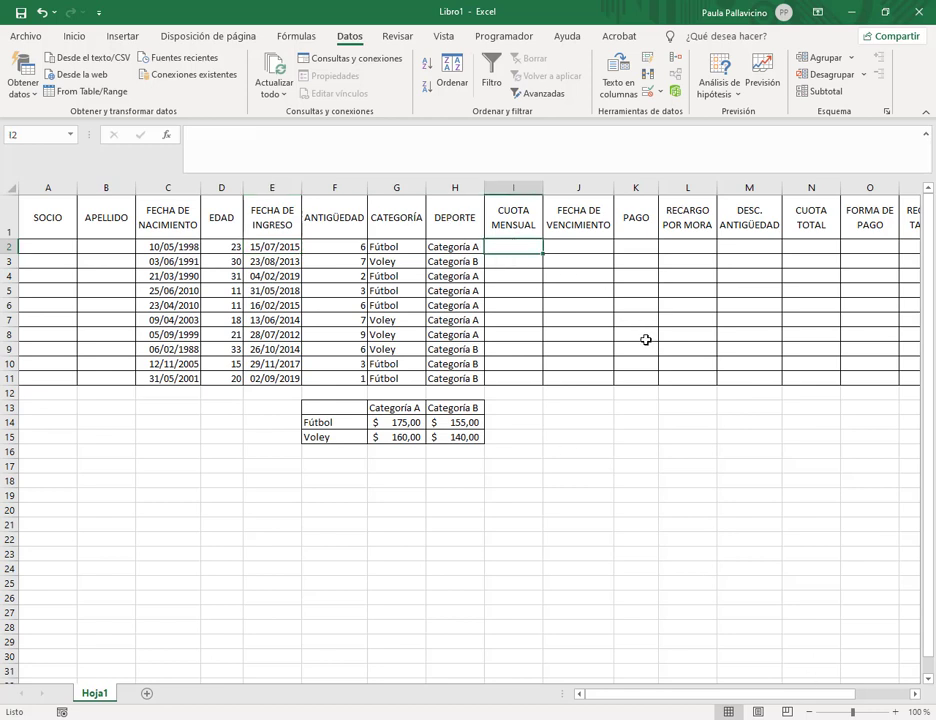
{"action": "left_click_drag", "start_coordinate": [543, 189], "coordinate": [573, 190]}
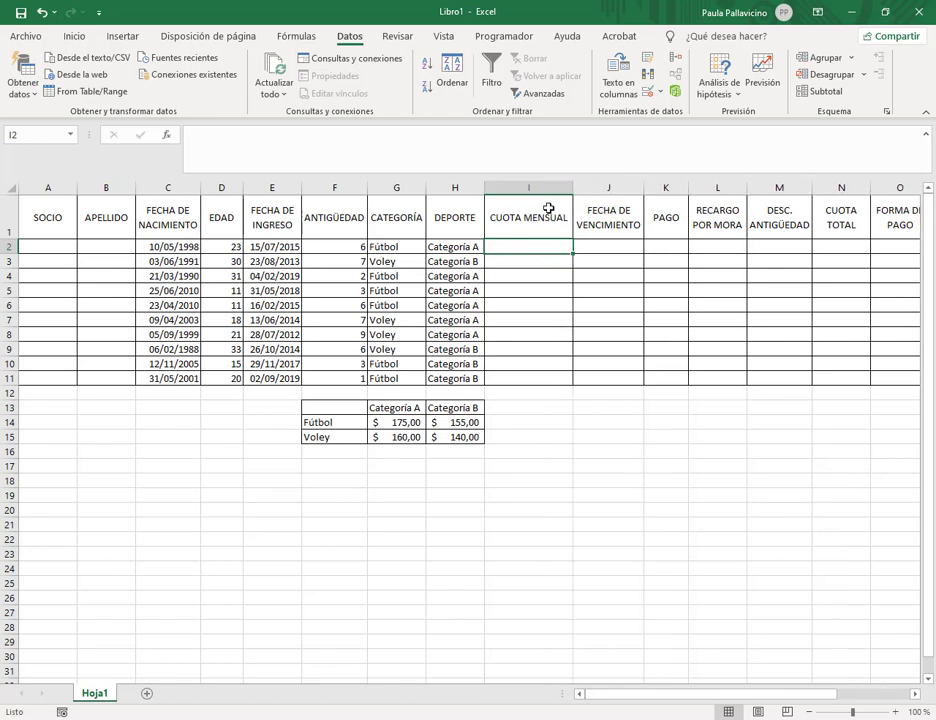
Step: Enter the helper headings Dia, Mes and Año in cells F17, G17 and H17
{"action": "left_click", "coordinate": [335, 466]}
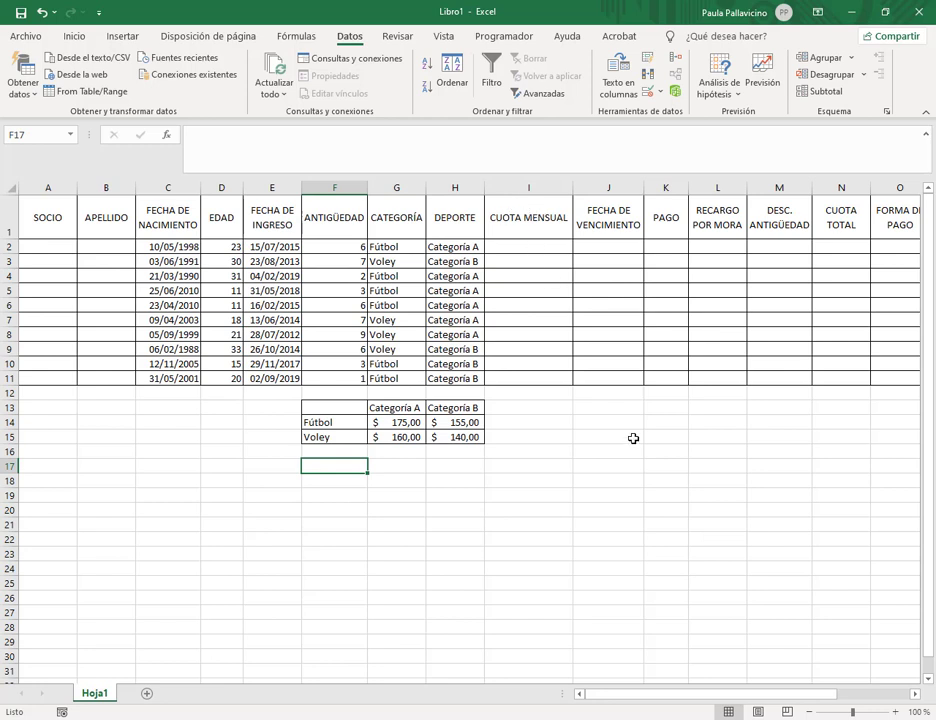
{"action": "type", "text": "Dia"}
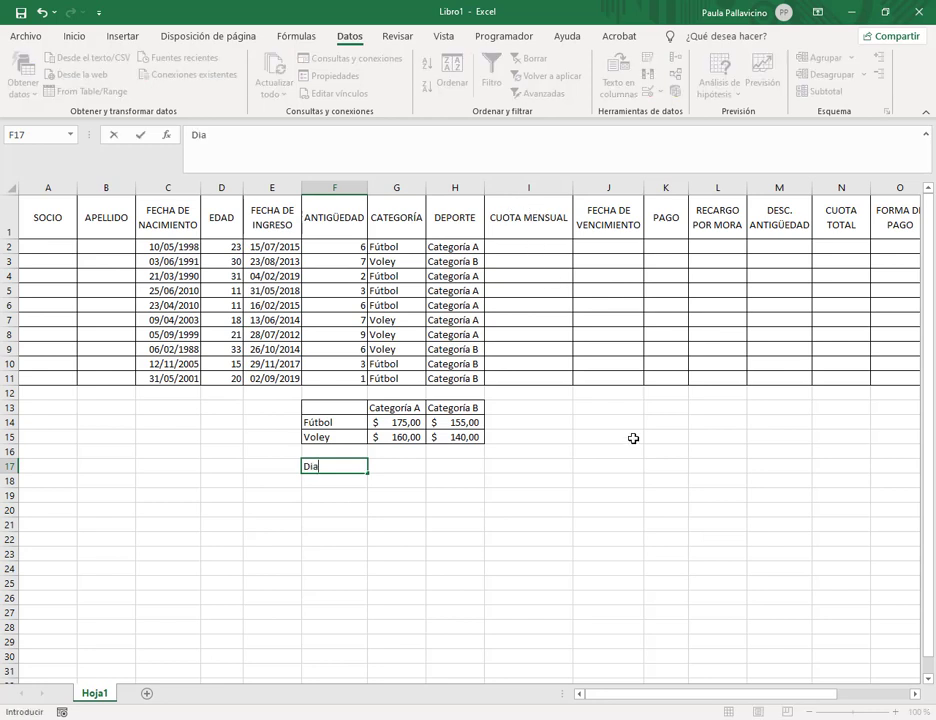
{"action": "key", "text": "Tab"}
{"action": "type", "text": "Me"}
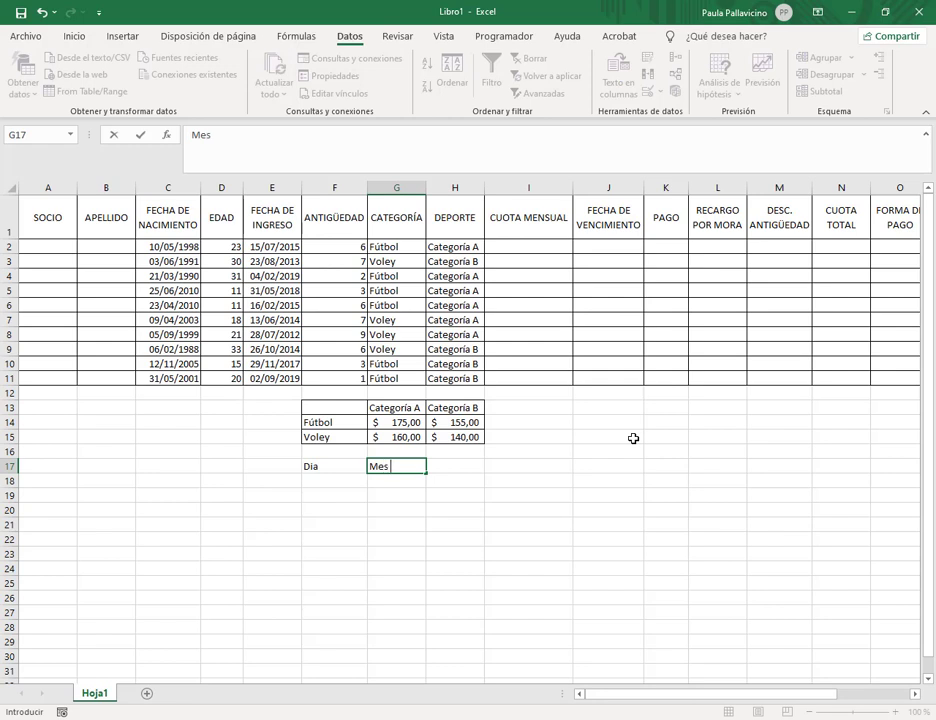
{"action": "type", "text": "s"}
{"action": "key", "text": "Tab"}
{"action": "type", "text": "Año"}
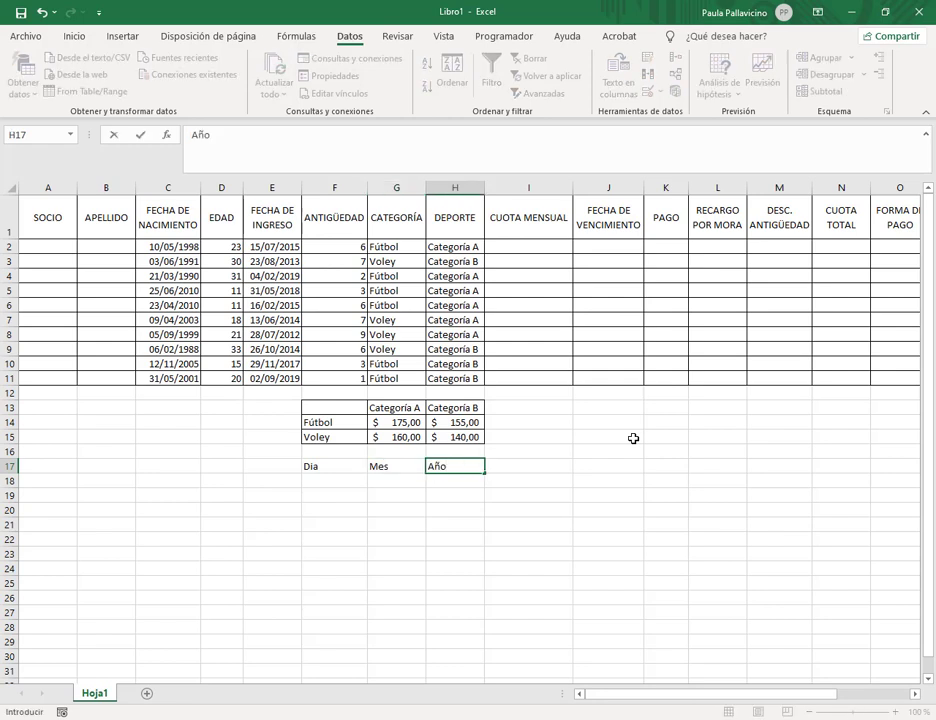
{"action": "key", "text": "Return"}
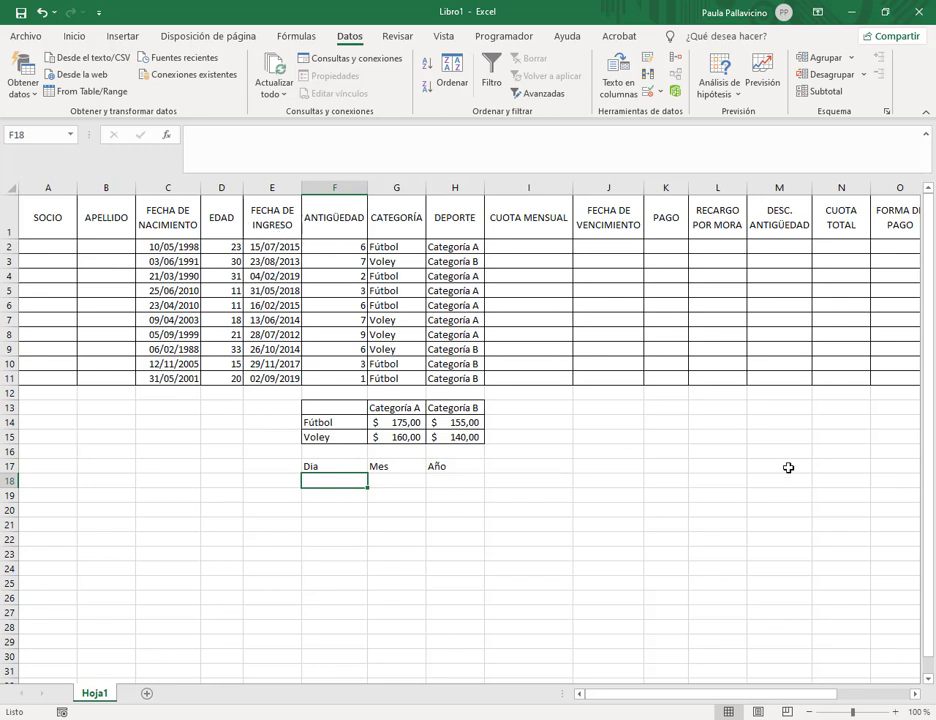
Step: Extract the day of the first joining date in F18 with the formula =DIA(E2)
{"action": "type", "text": "=d"}
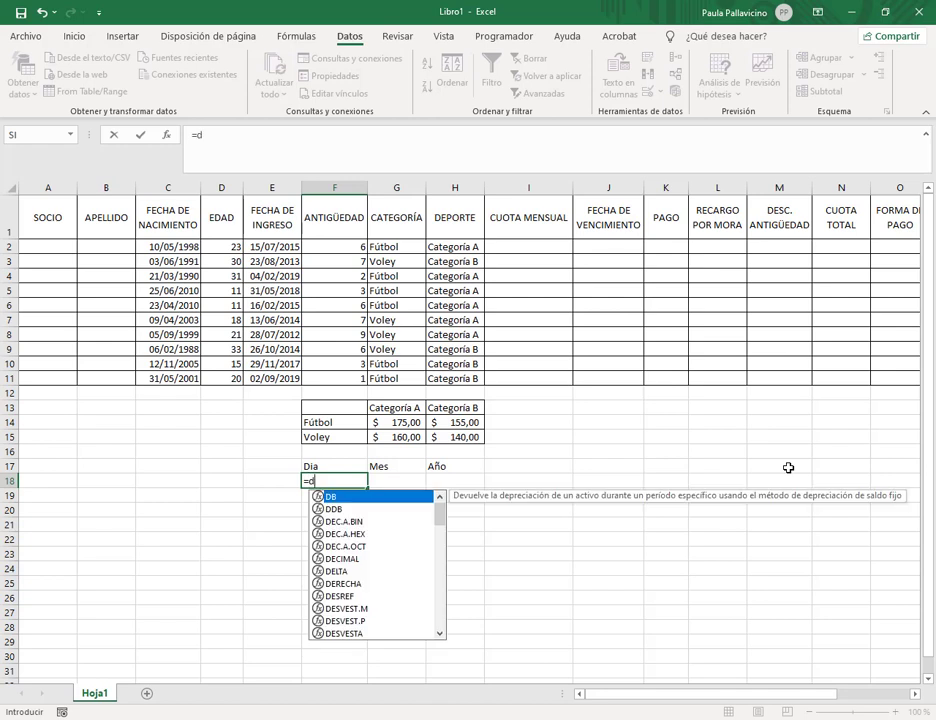
{"action": "type", "text": "ia("}
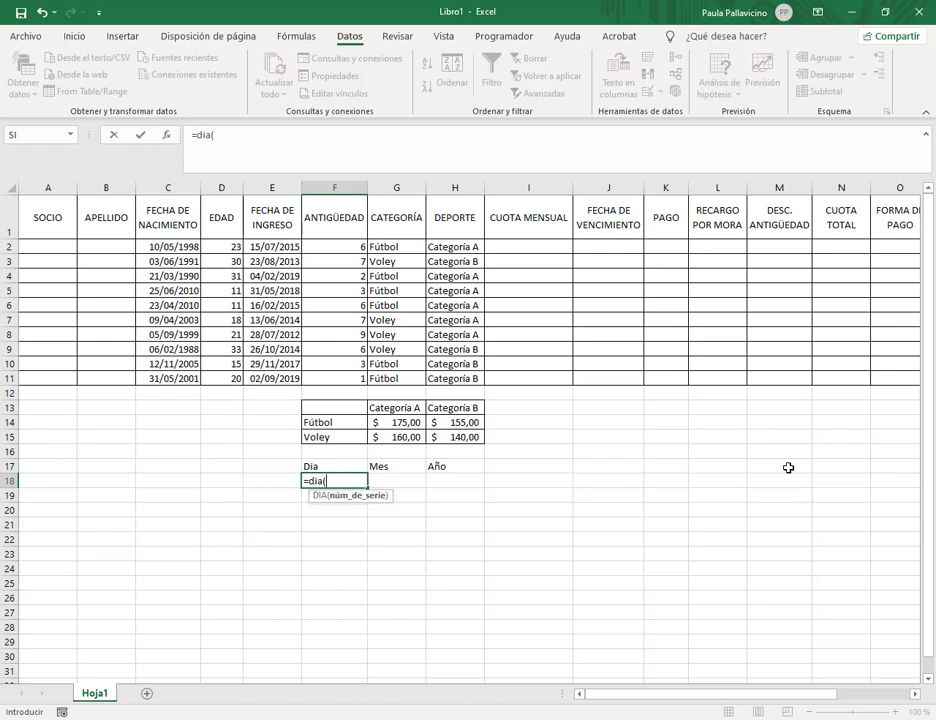
{"action": "left_click", "coordinate": [289, 249]}
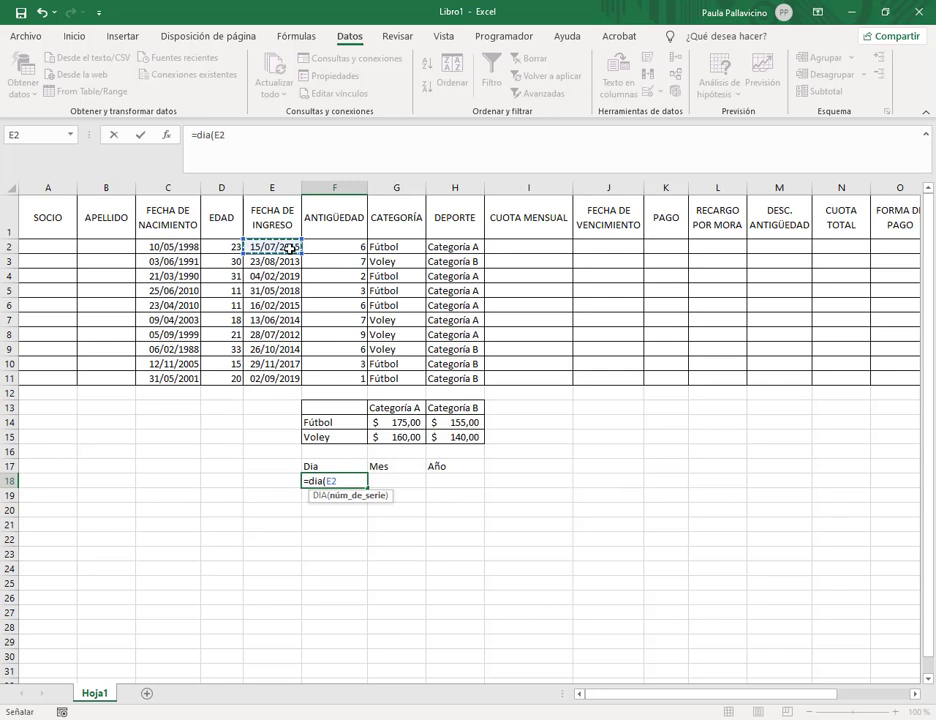
{"action": "type", "text": ")"}
{"action": "key", "text": "Tab"}
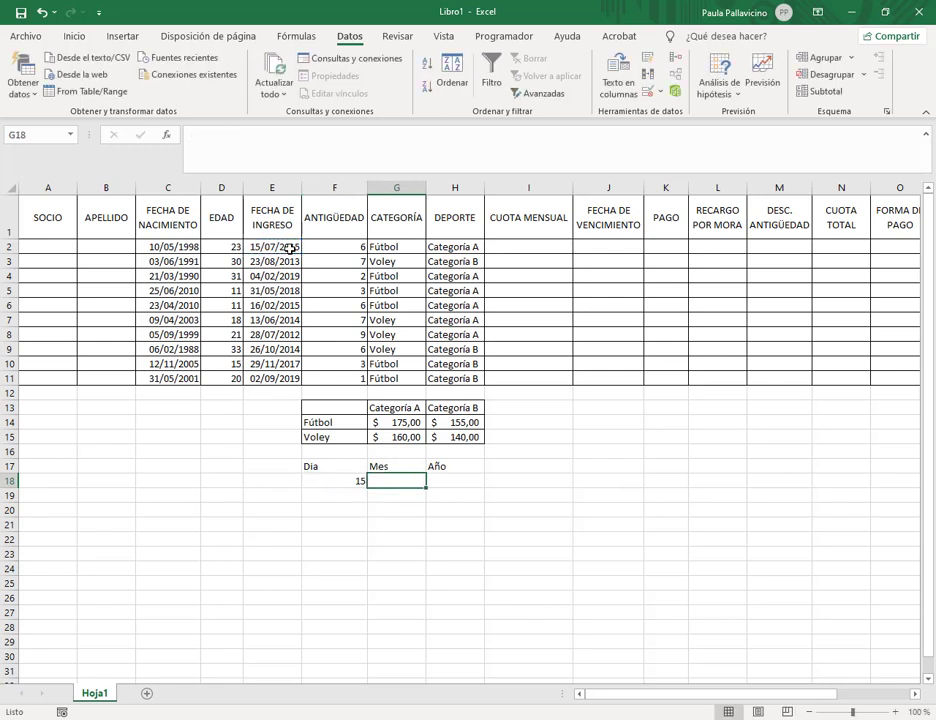
Step: Add the heading Fecha completa in I17, beside the Año heading
{"action": "key", "text": "Up"}
{"action": "key", "text": "Right"}
{"action": "key", "text": "Right"}
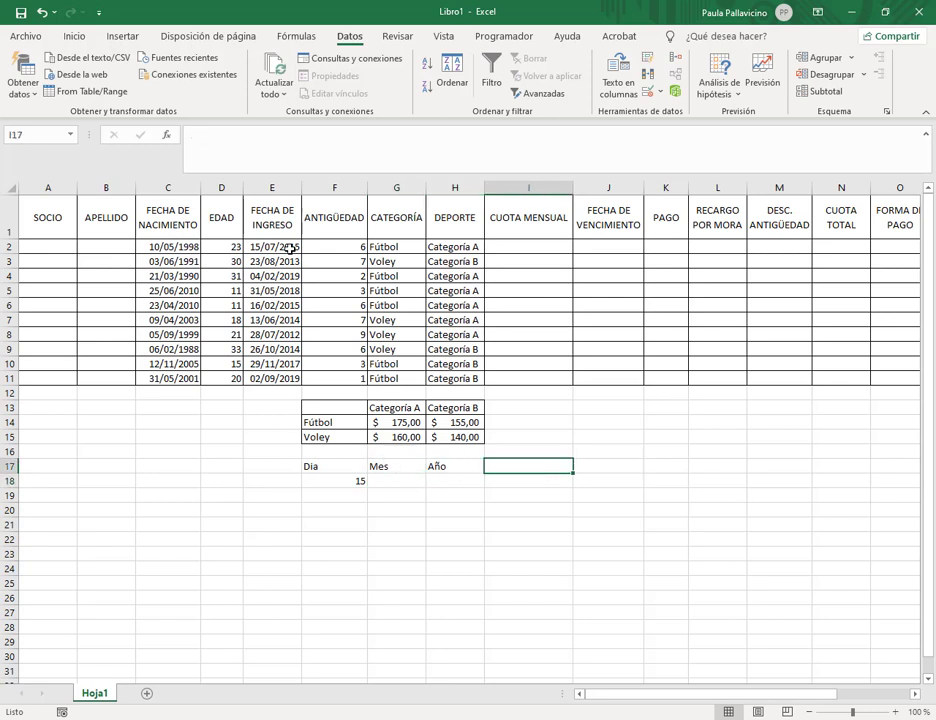
{"action": "type", "text": "f"}
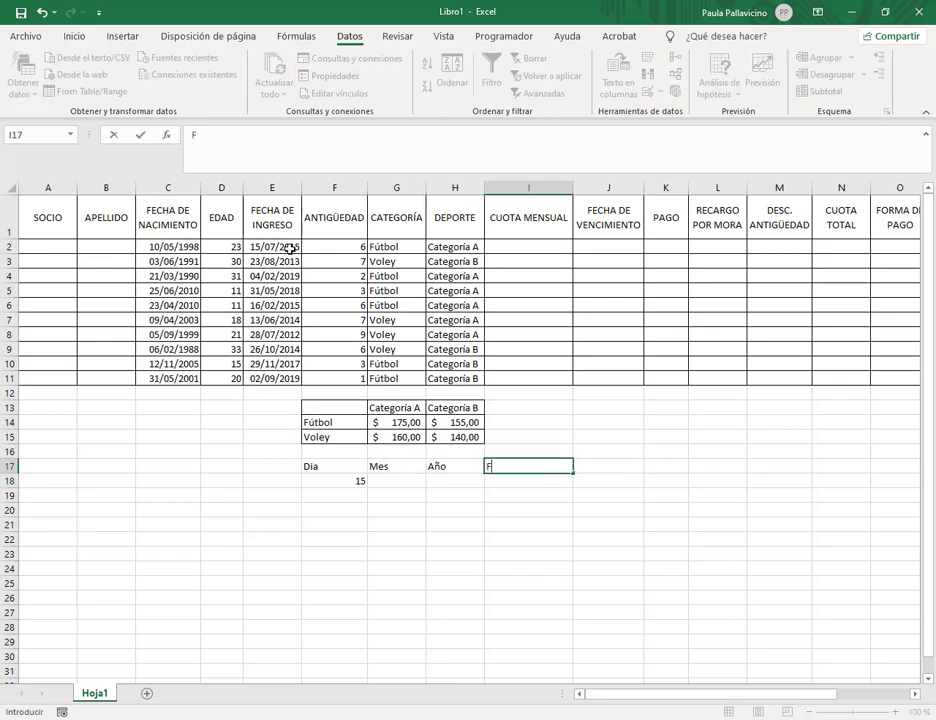
{"action": "type", "text": "echa completa"}
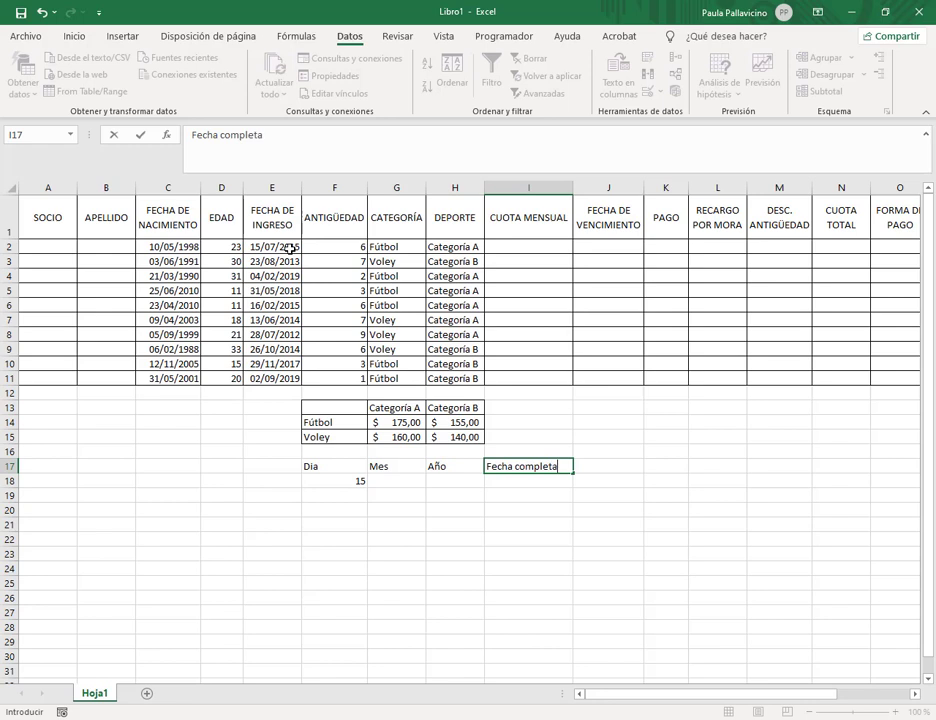
{"action": "key", "text": "Return"}
Step: Get the current month under Mes in G18 with the formula =MES(HOY())
{"action": "key", "text": "Left"}
{"action": "key", "text": "Left"}
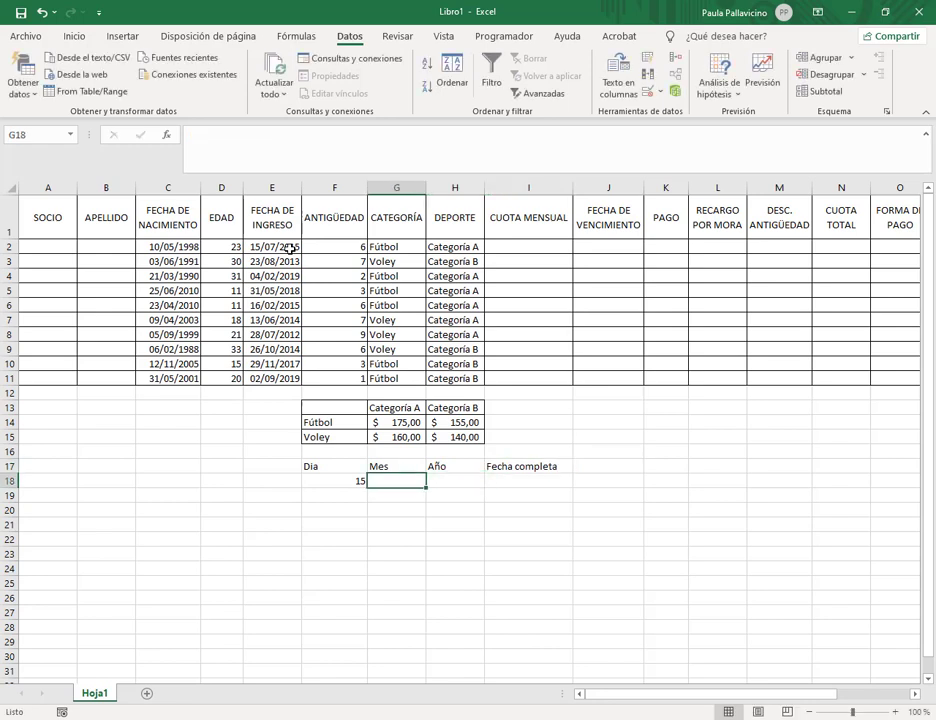
{"action": "type", "text": "="}
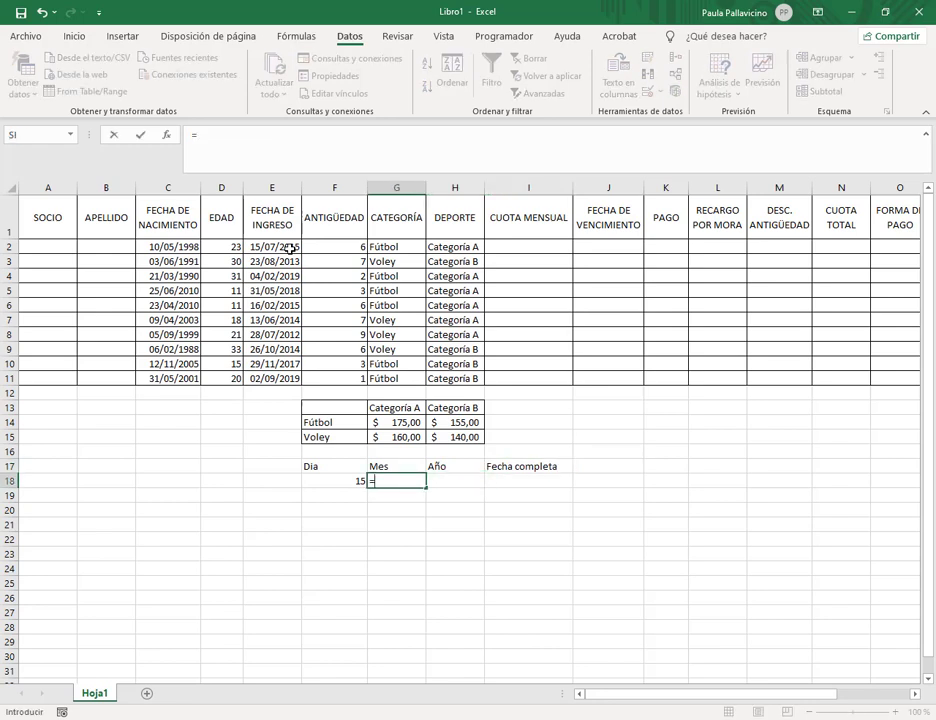
{"action": "type", "text": "mes"}
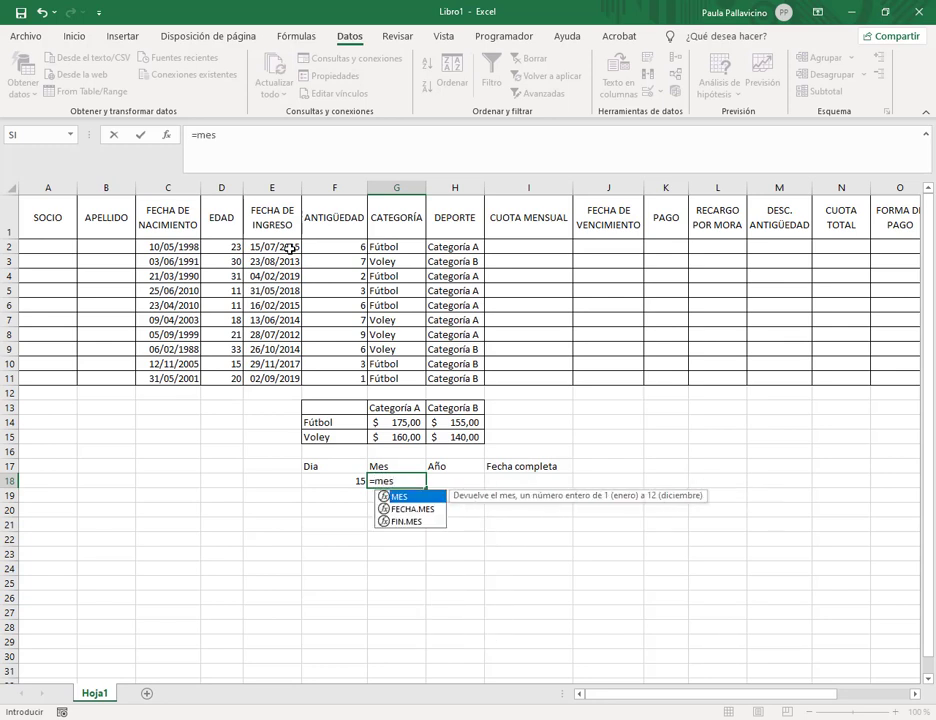
{"action": "type", "text": "(ho"}
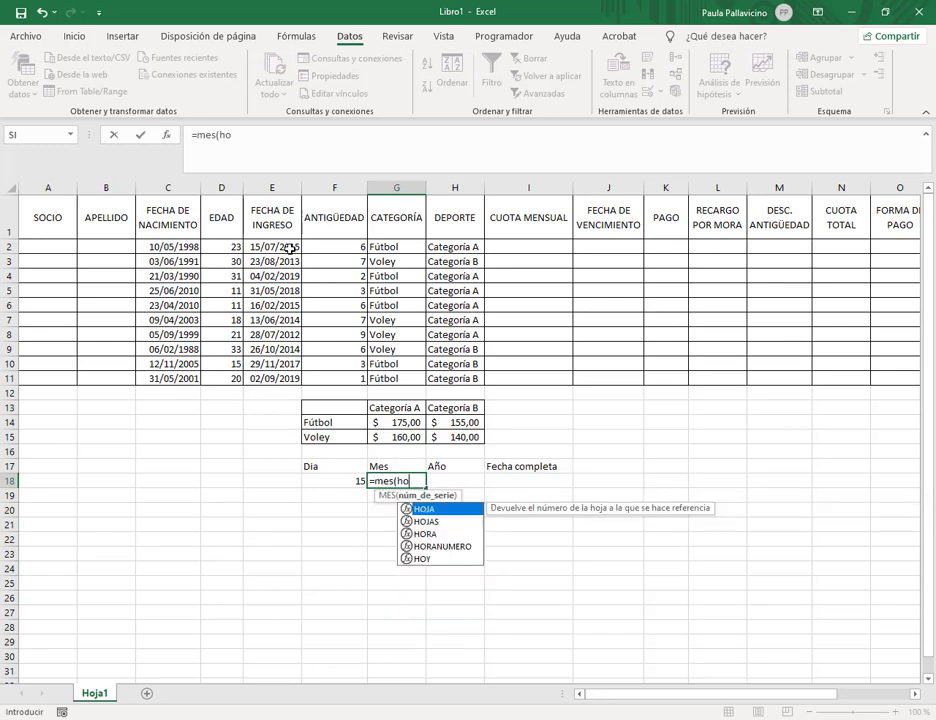
{"action": "type", "text": "y"}
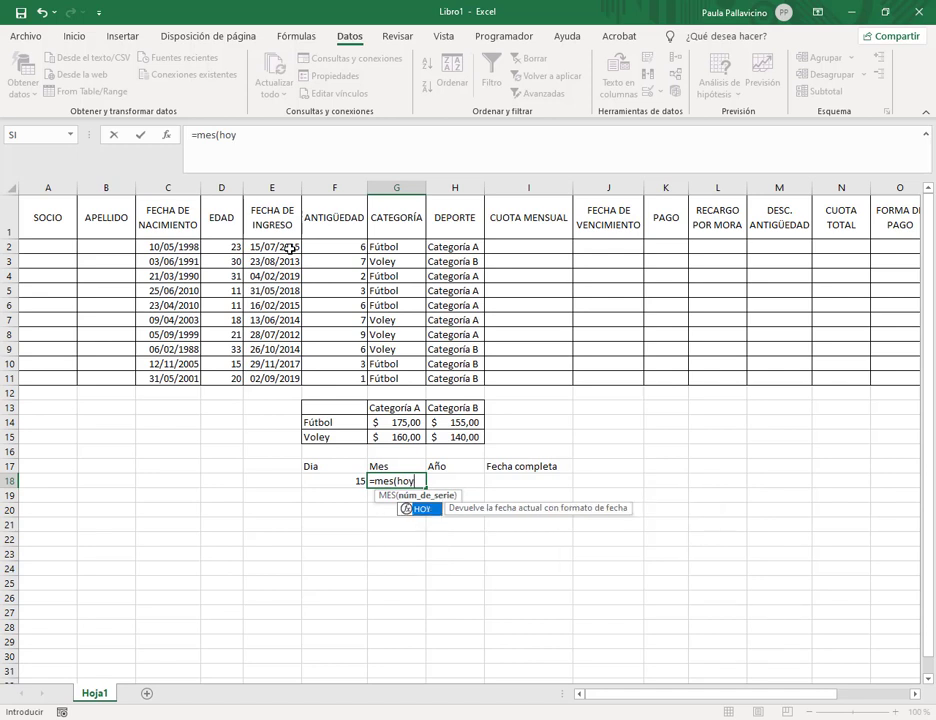
{"action": "type", "text": "()"}
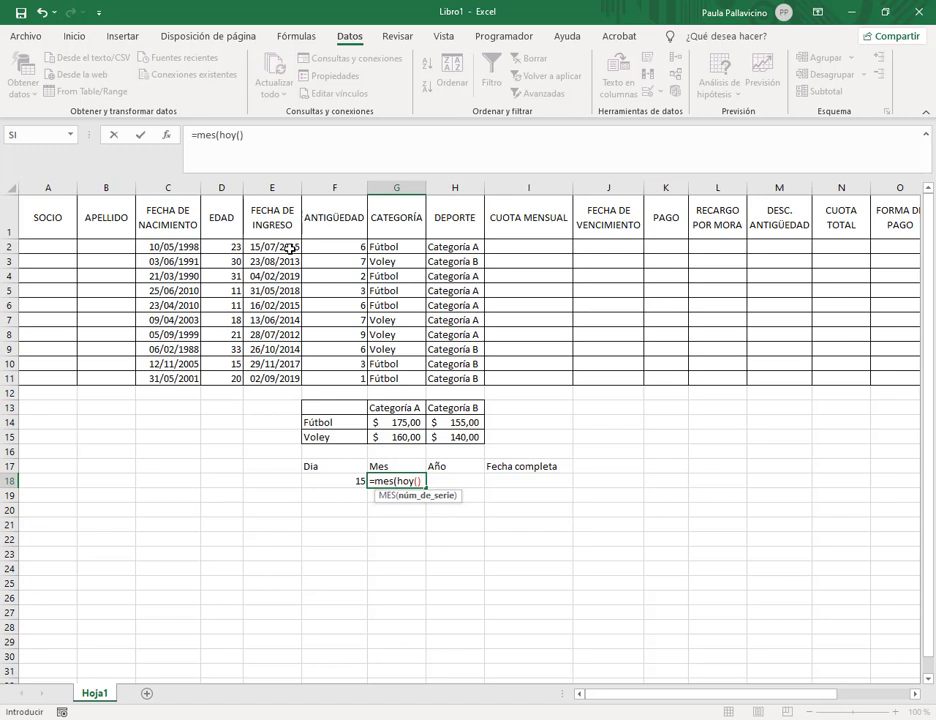
{"action": "type", "text": ")"}
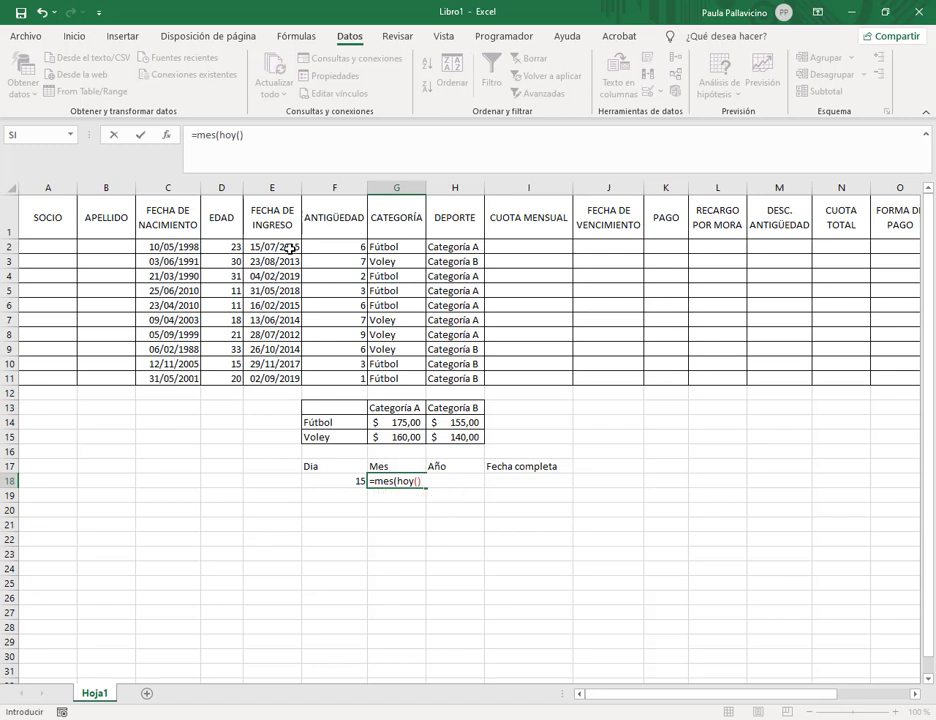
{"action": "key", "text": "Return"}
{"action": "key", "text": "Up"}
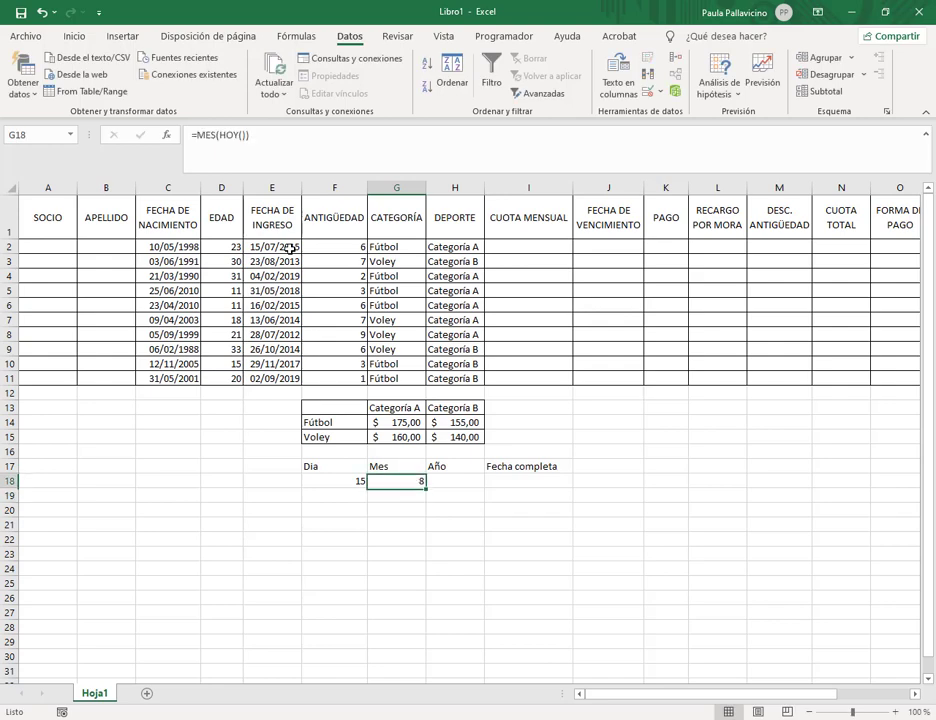
Step: Get the current year under Año in H18 with the formula =AÑO(HOY())
{"action": "key", "text": "Right"}
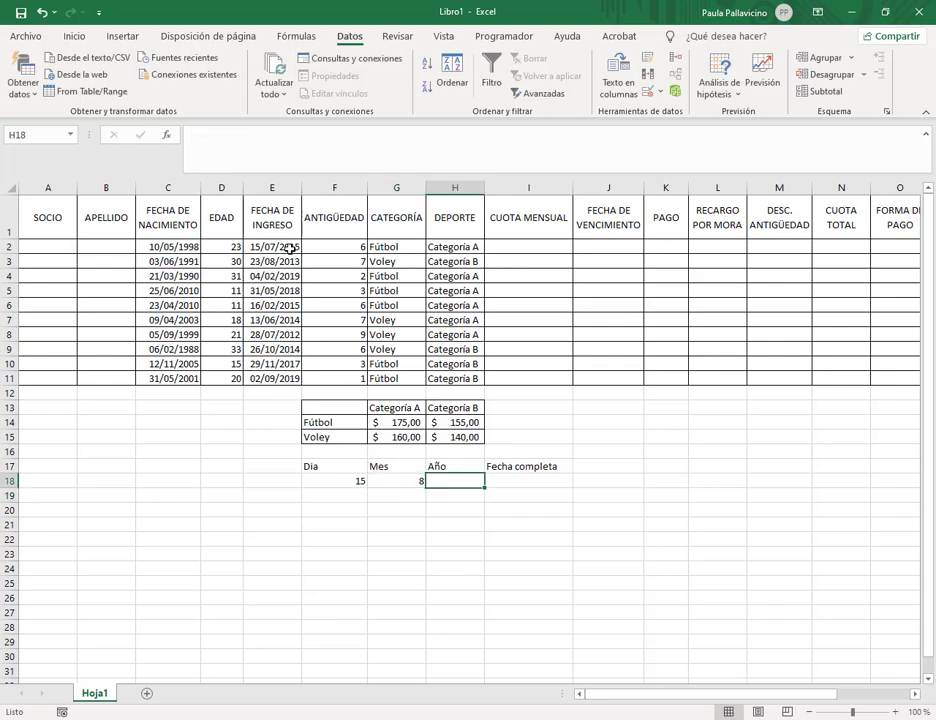
{"action": "type", "text": "="}
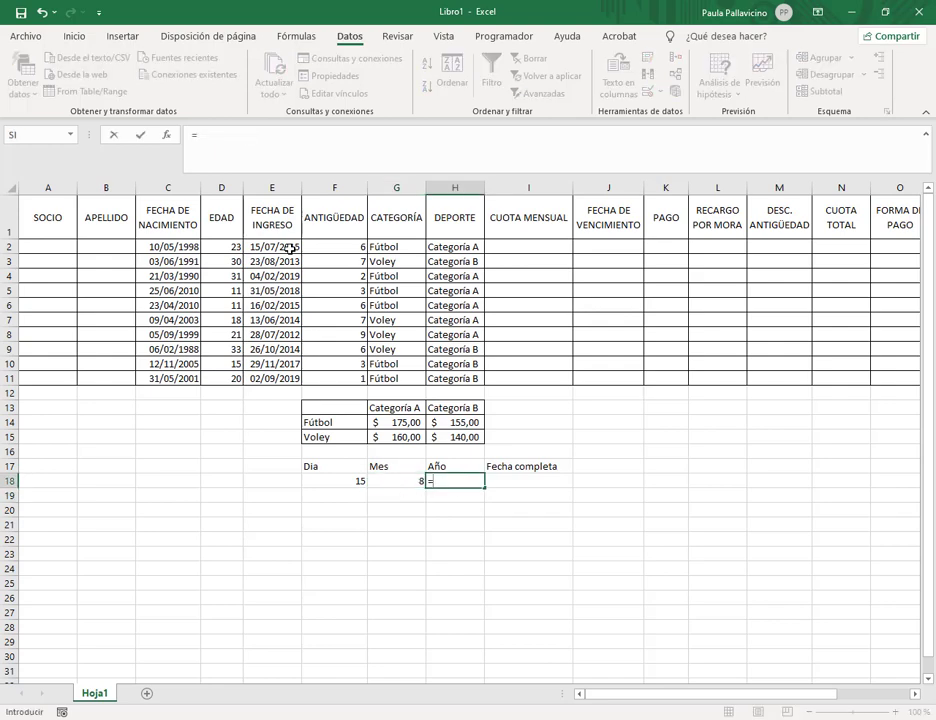
{"action": "type", "text": "año("}
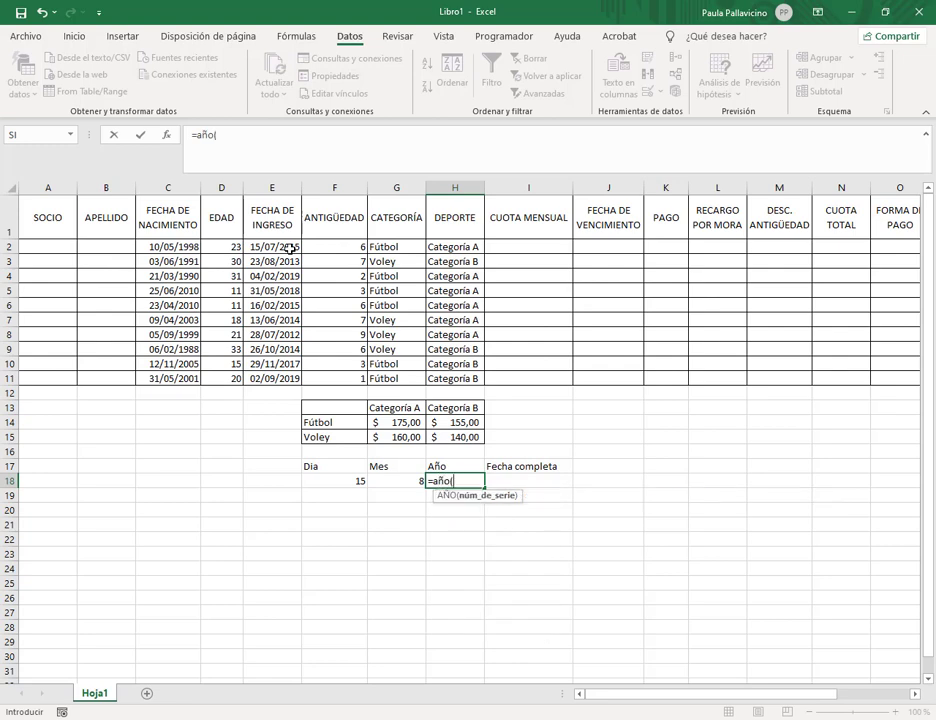
{"action": "type", "text": "hoy"}
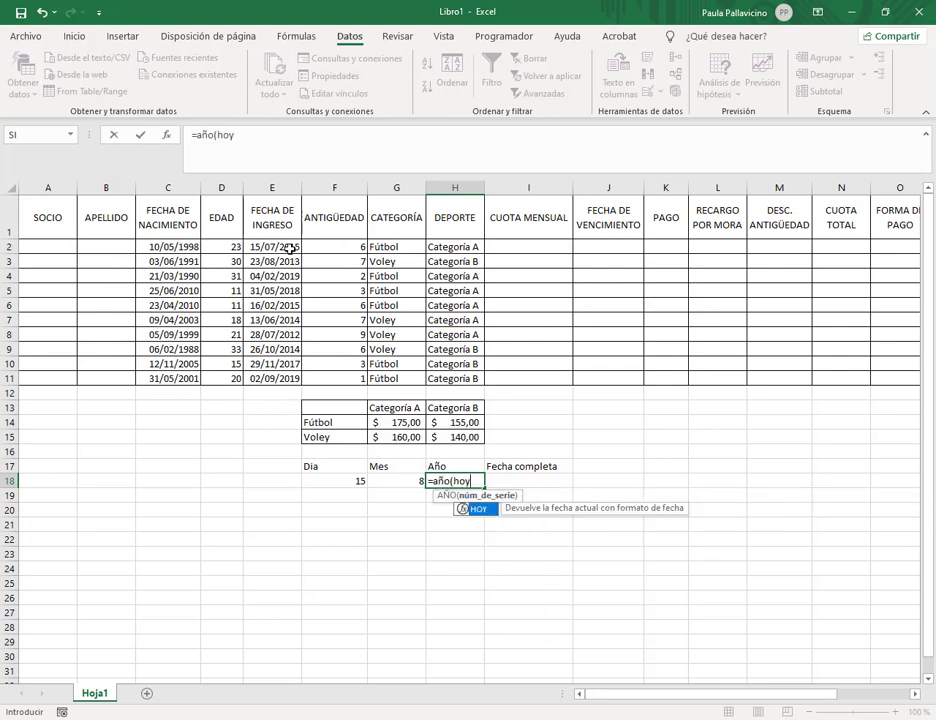
{"action": "type", "text": "()"}
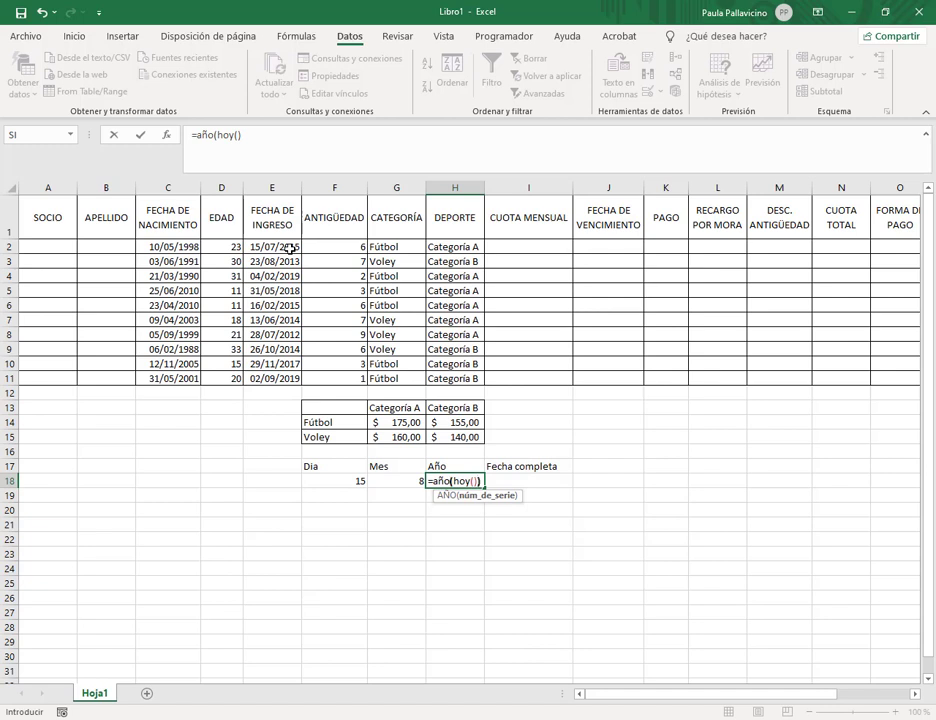
{"action": "type", "text": ")"}
{"action": "key", "text": "Return"}
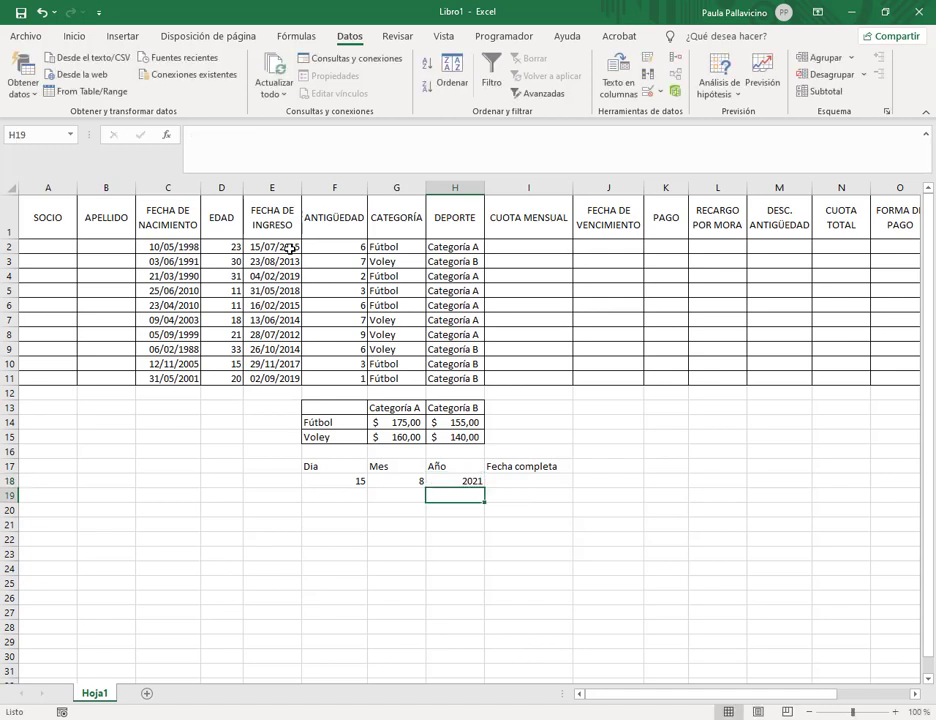
Step: Assemble the complete date in I18 from the year, month and day cells with the formula =FECHA(H18;G18;F18)
{"action": "left_click", "coordinate": [340, 482]}
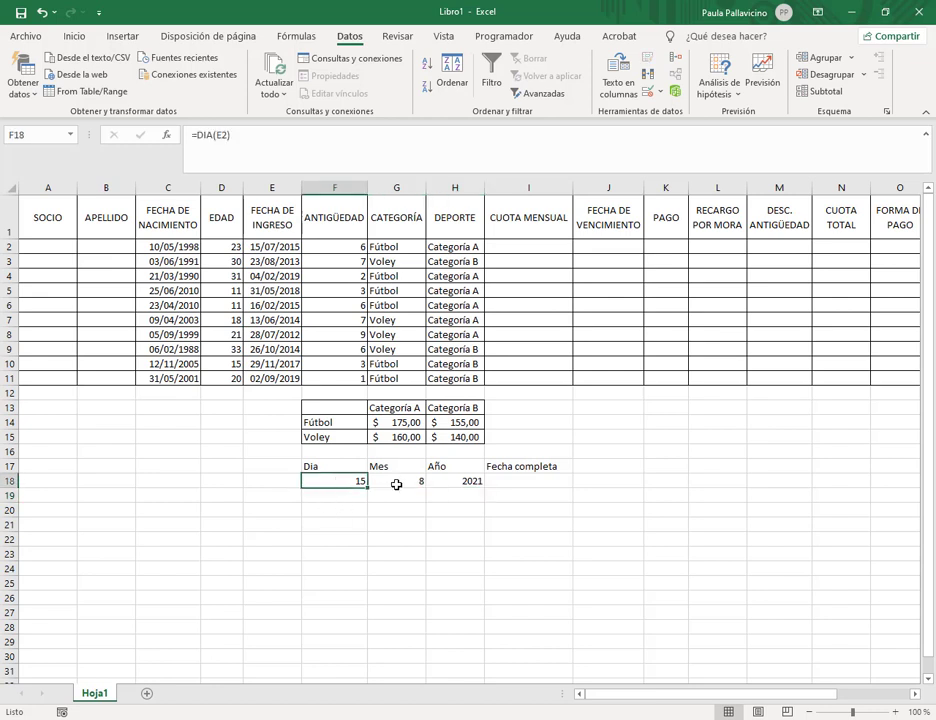
{"action": "left_click", "coordinate": [396, 484]}
{"action": "left_click", "coordinate": [447, 483]}
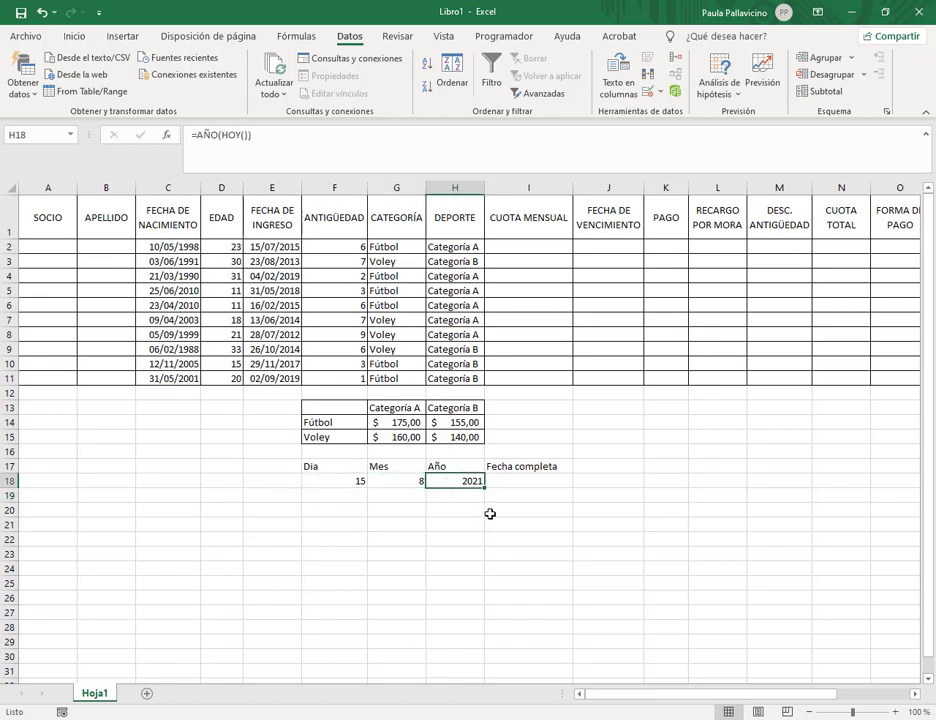
{"action": "left_click", "coordinate": [541, 482]}
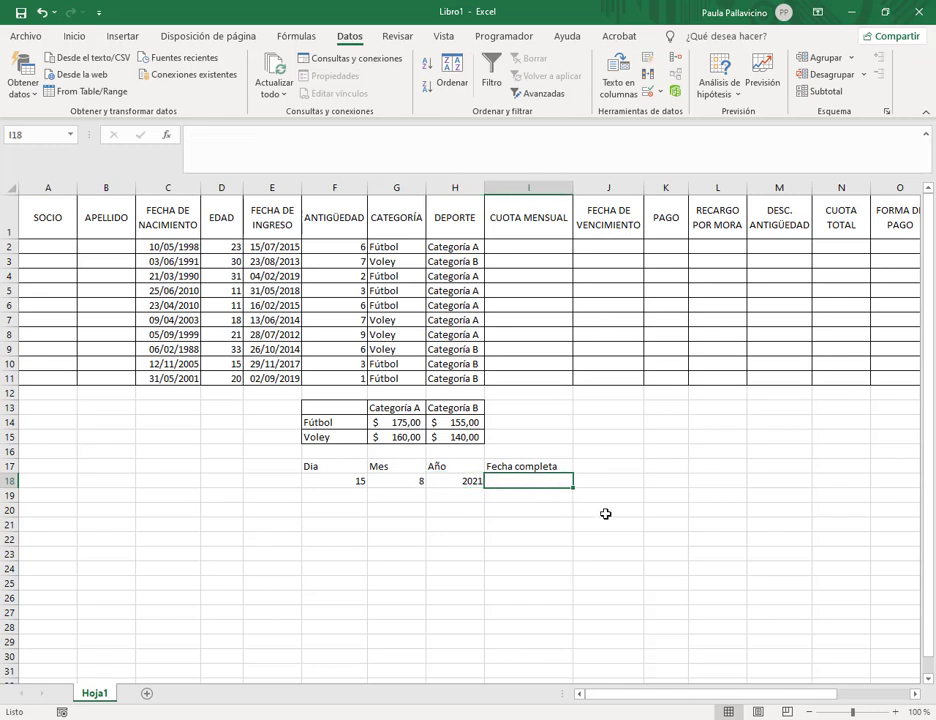
{"action": "type", "text": "=fecha"}
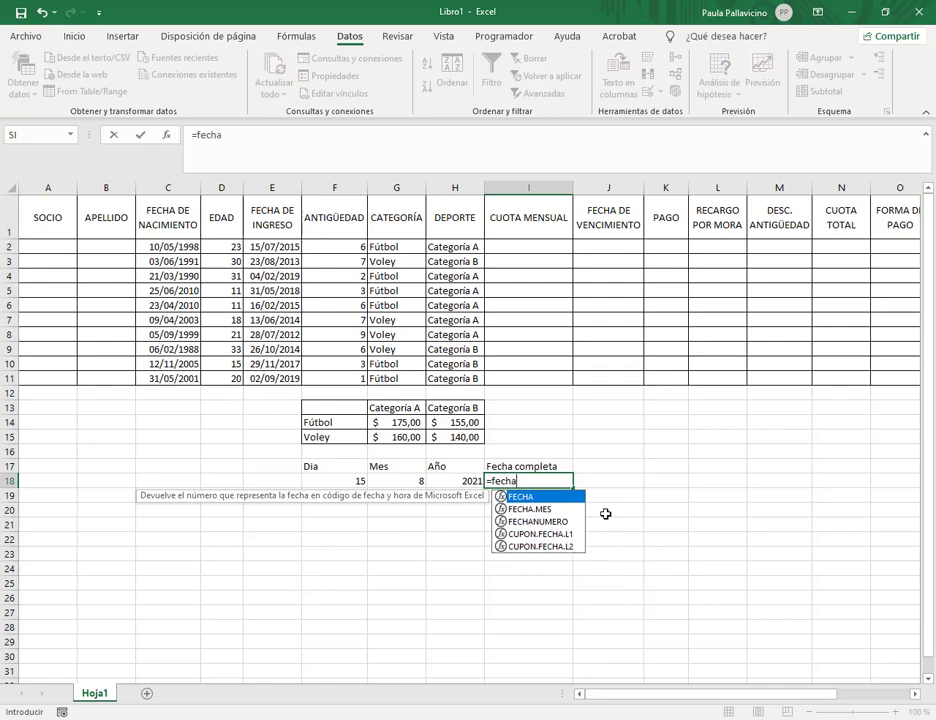
{"action": "type", "text": "("}
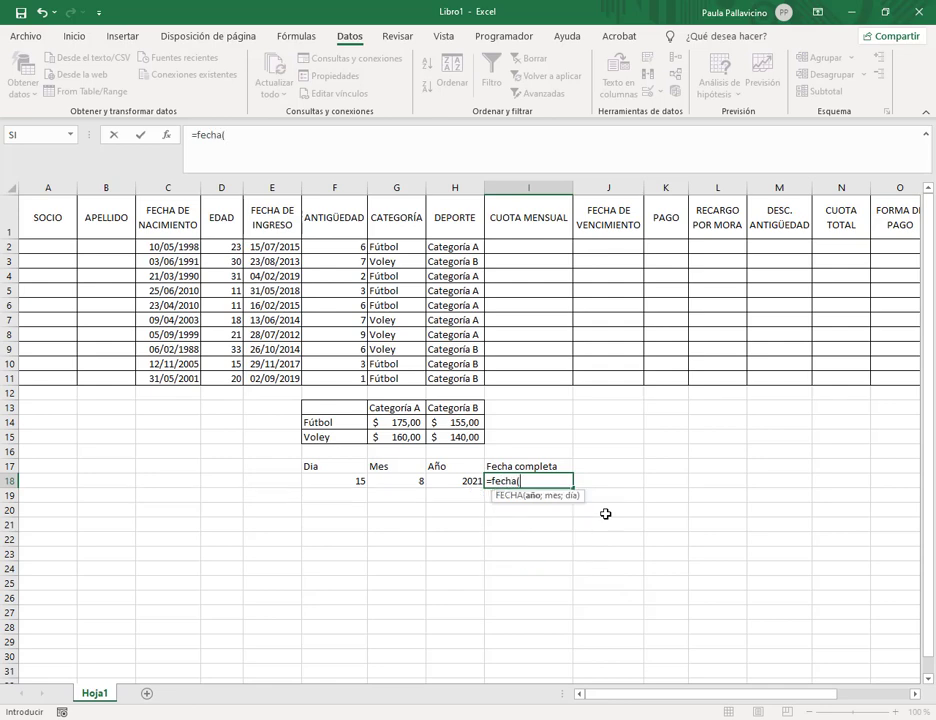
{"action": "left_click", "coordinate": [452, 482]}
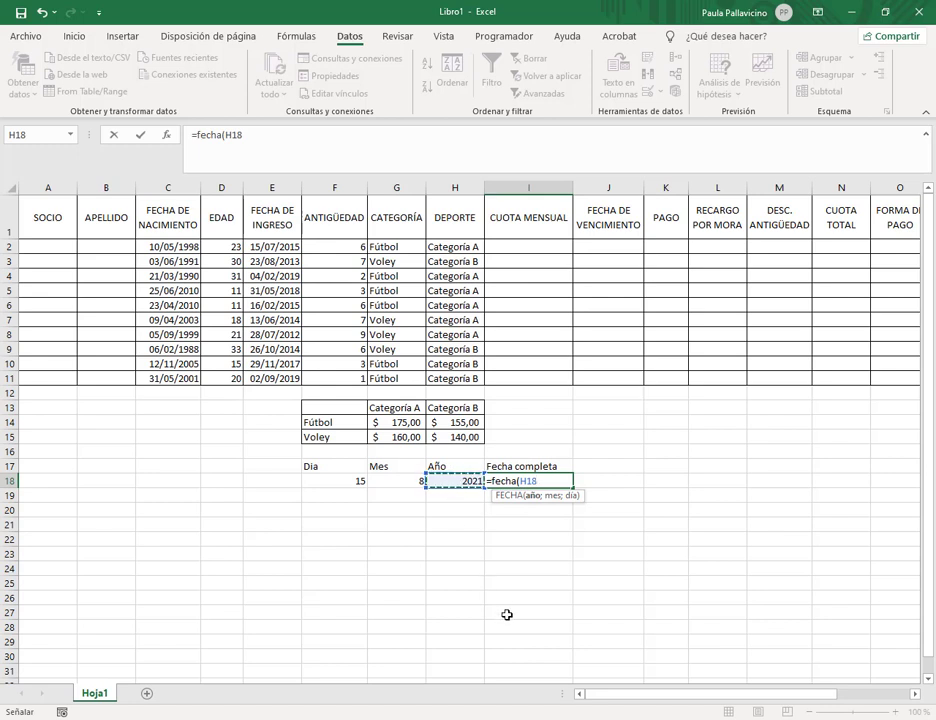
{"action": "type", "text": ";"}
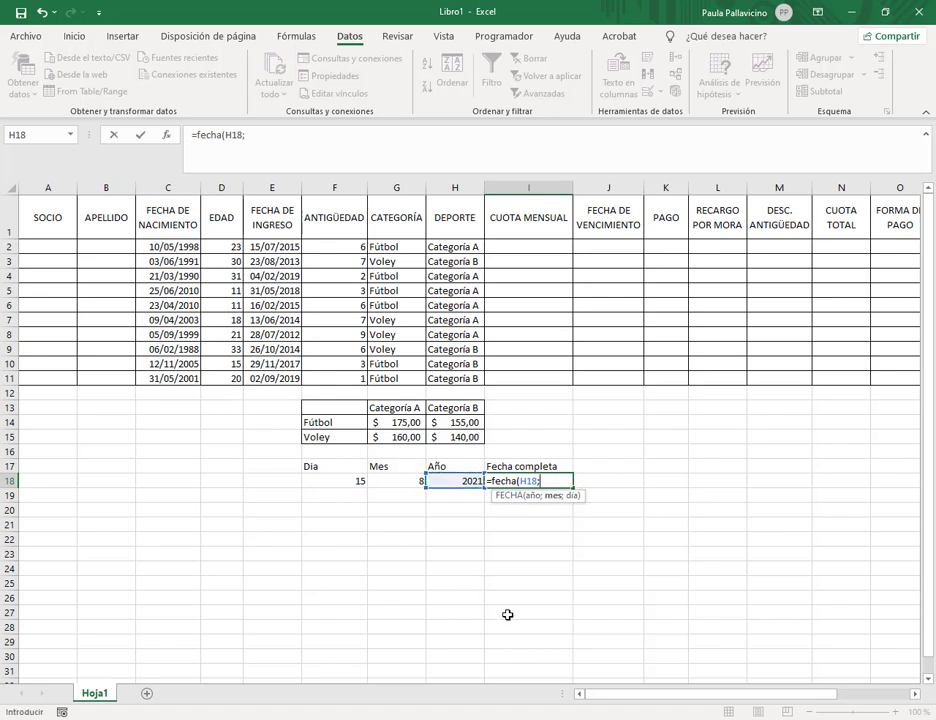
{"action": "left_click", "coordinate": [409, 482]}
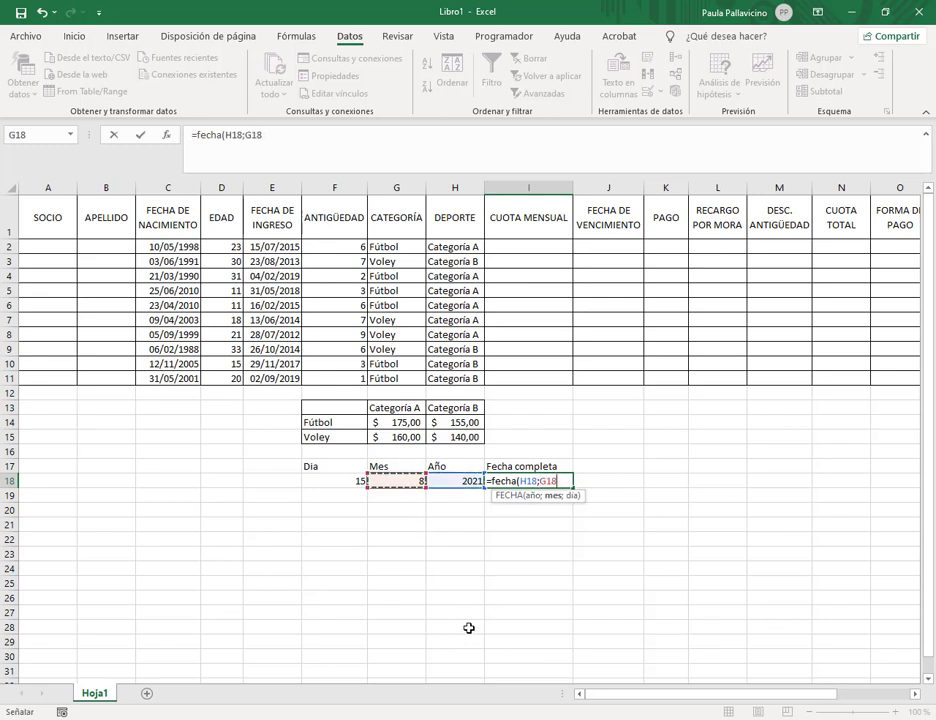
{"action": "type", "text": ";"}
{"action": "left_click", "coordinate": [340, 482]}
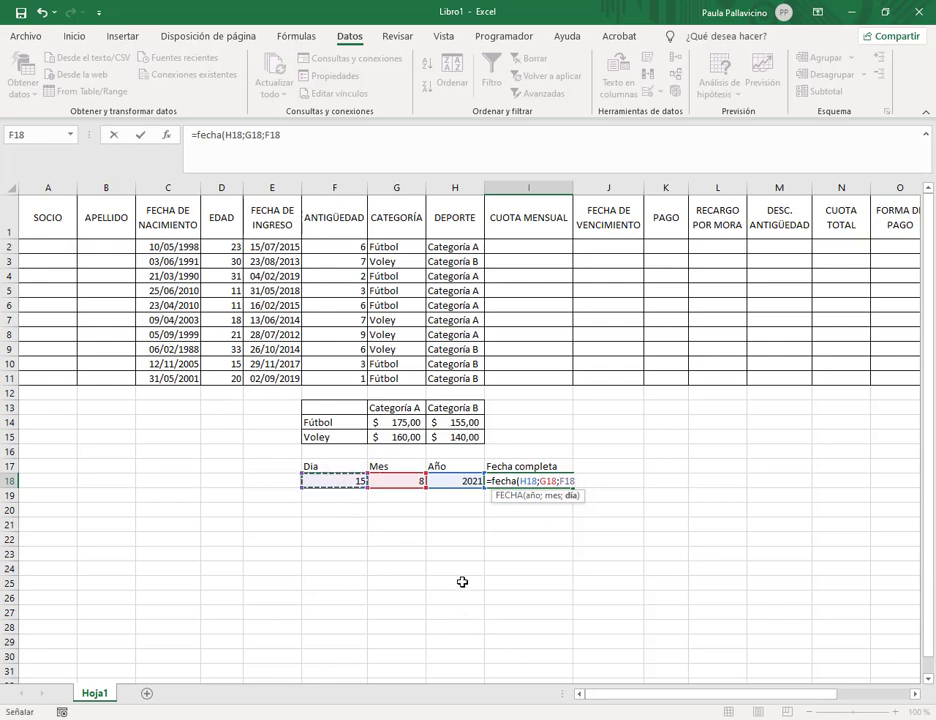
{"action": "type", "text": ")"}
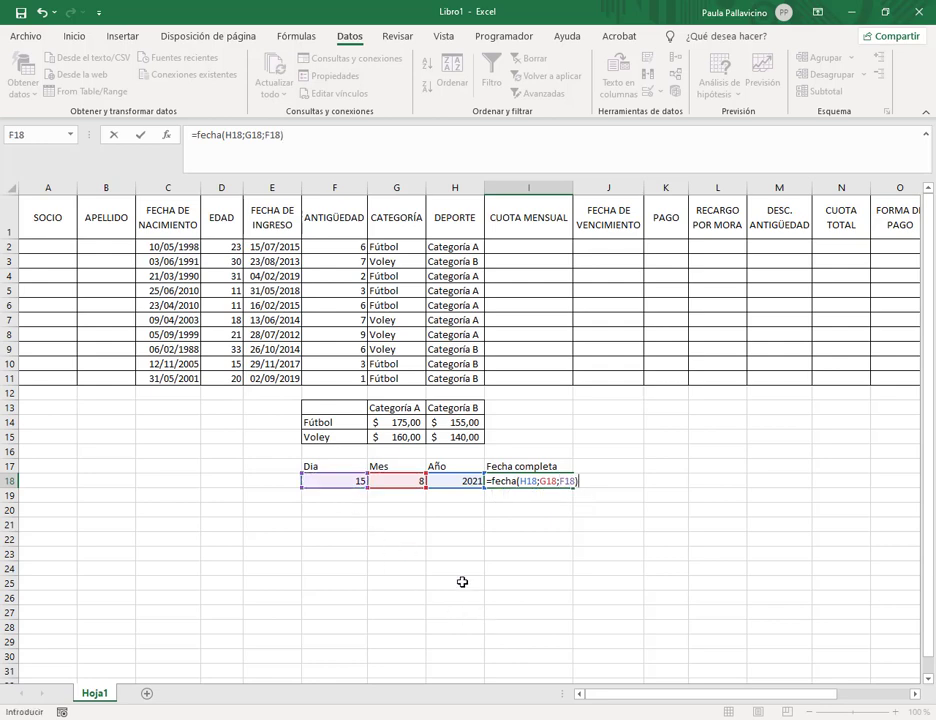
{"action": "key", "text": "Return"}
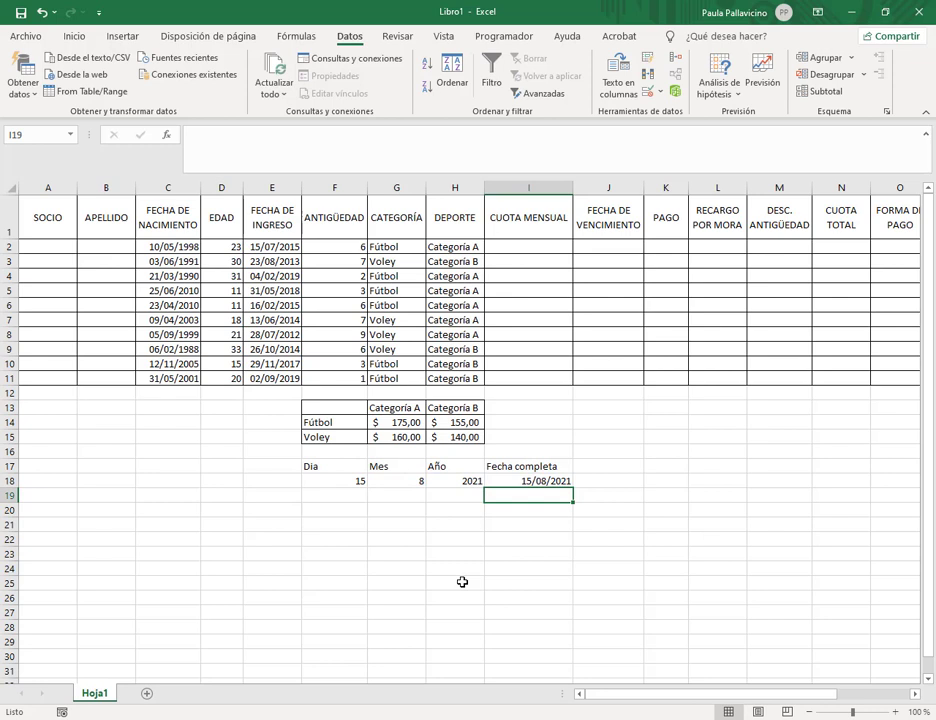
{"action": "left_click", "coordinate": [535, 481]}
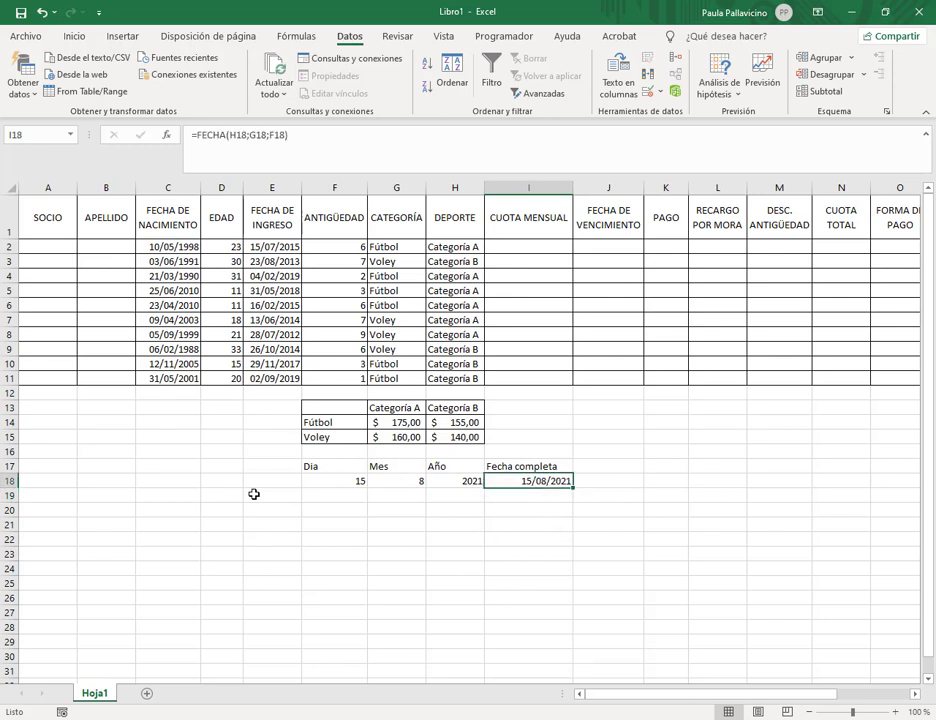
Step: Change the day formula in F18 to reference the joining date in E10, giving =DIA(E10)
{"action": "left_click", "coordinate": [334, 482]}
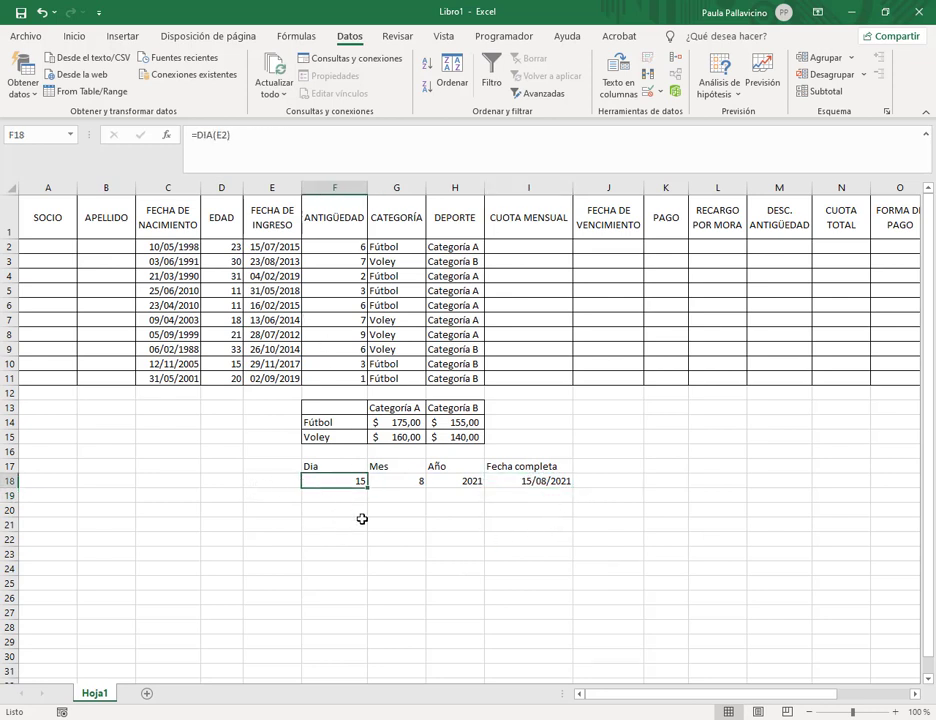
{"action": "key", "text": "F2"}
{"action": "left_click_drag", "start_coordinate": [340, 483], "coordinate": [329, 483]}
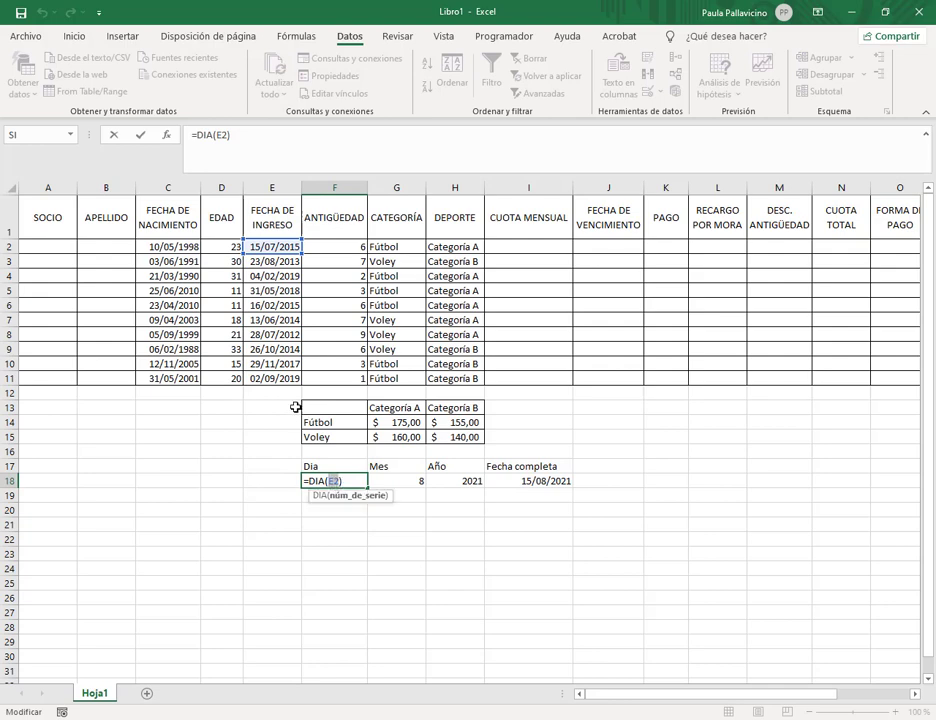
{"action": "left_click", "coordinate": [277, 364]}
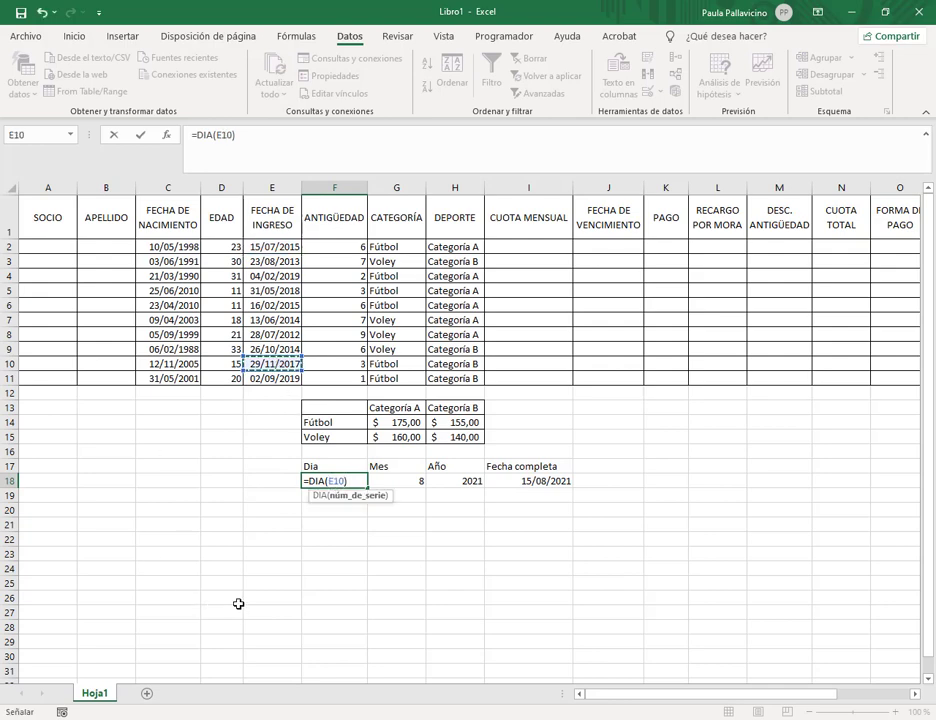
{"action": "key", "text": "Return"}
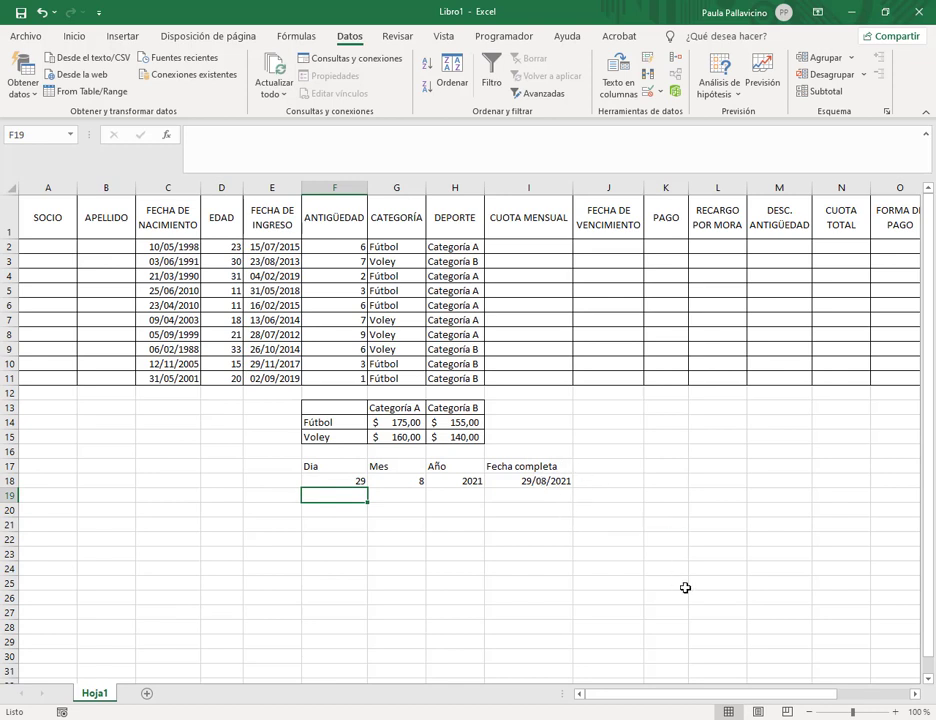
Step: Review the Mes, Año and Fecha completa formulas in row 18 to see how the full date is assembled
{"action": "left_click", "coordinate": [560, 482]}
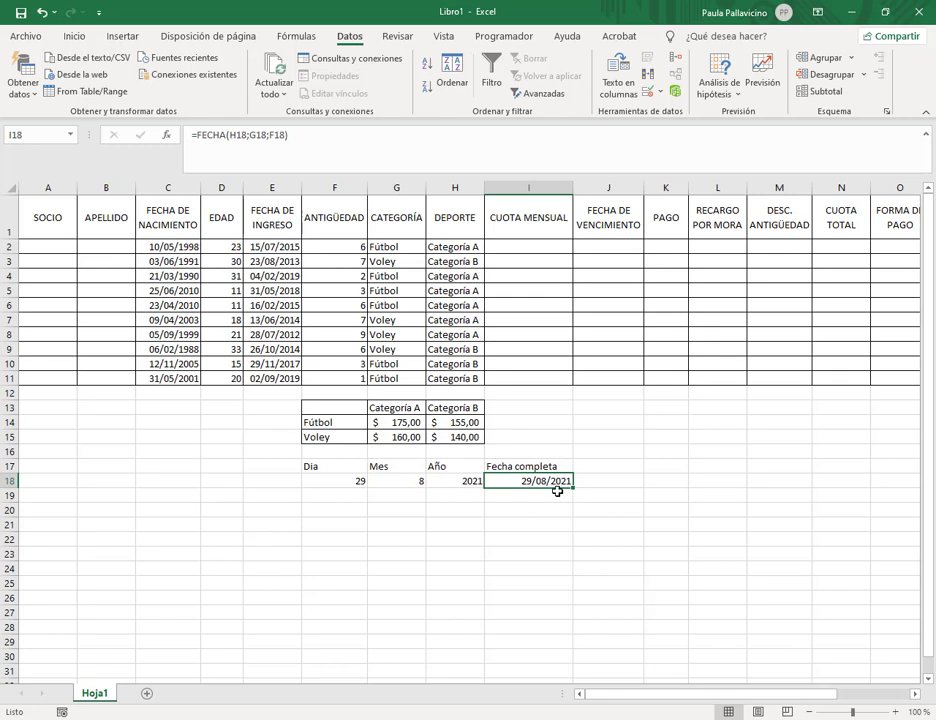
{"action": "left_click", "coordinate": [405, 482]}
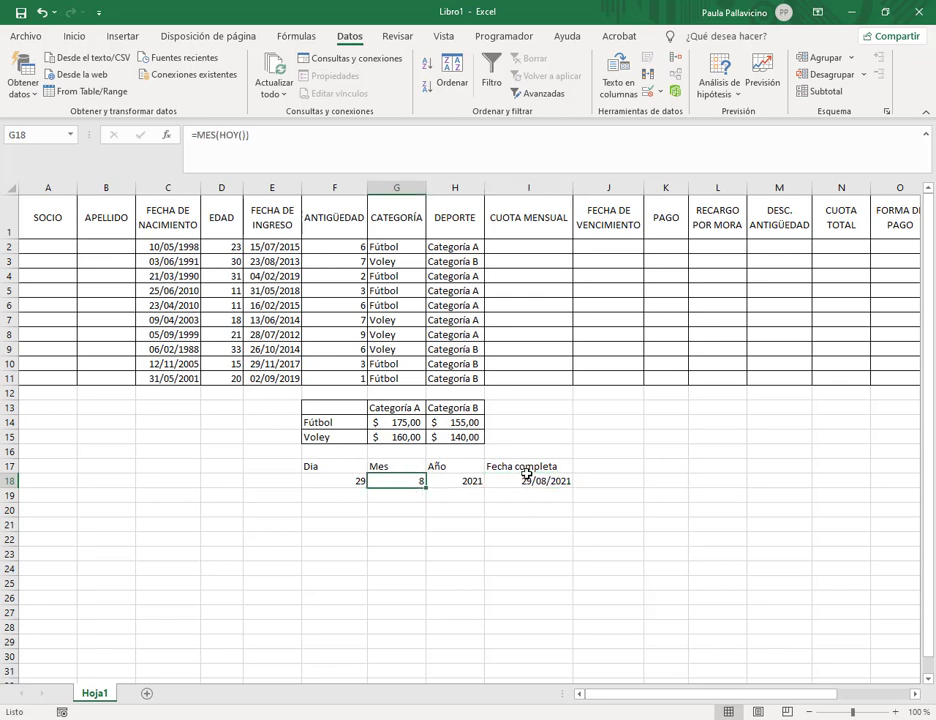
{"action": "left_click", "coordinate": [472, 481]}
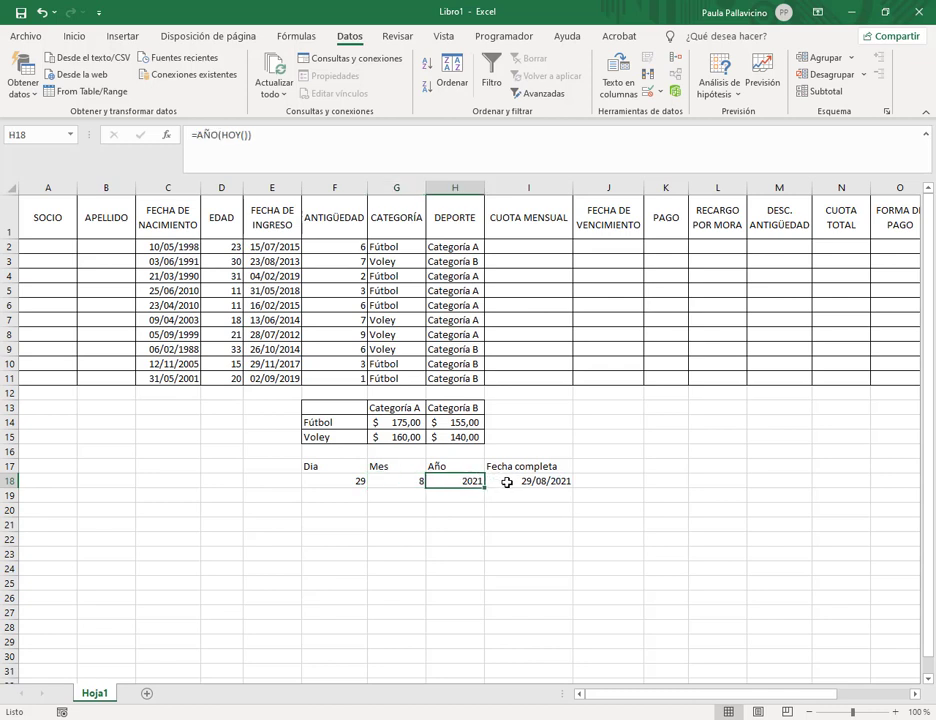
{"action": "left_click", "coordinate": [540, 481]}
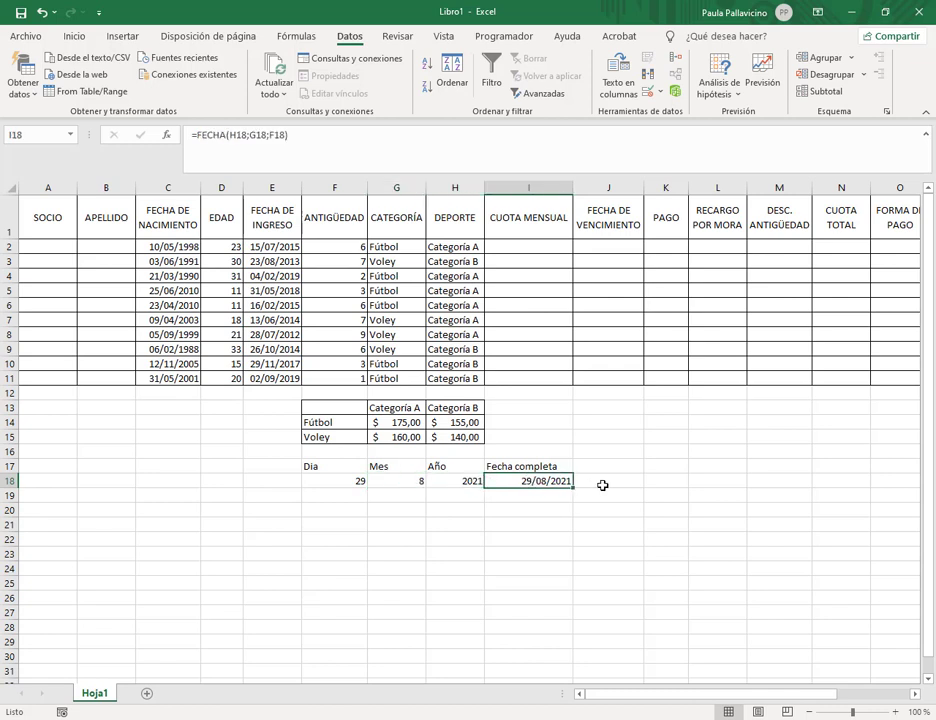
{"action": "left_click_drag", "start_coordinate": [320, 466], "coordinate": [487, 480]}
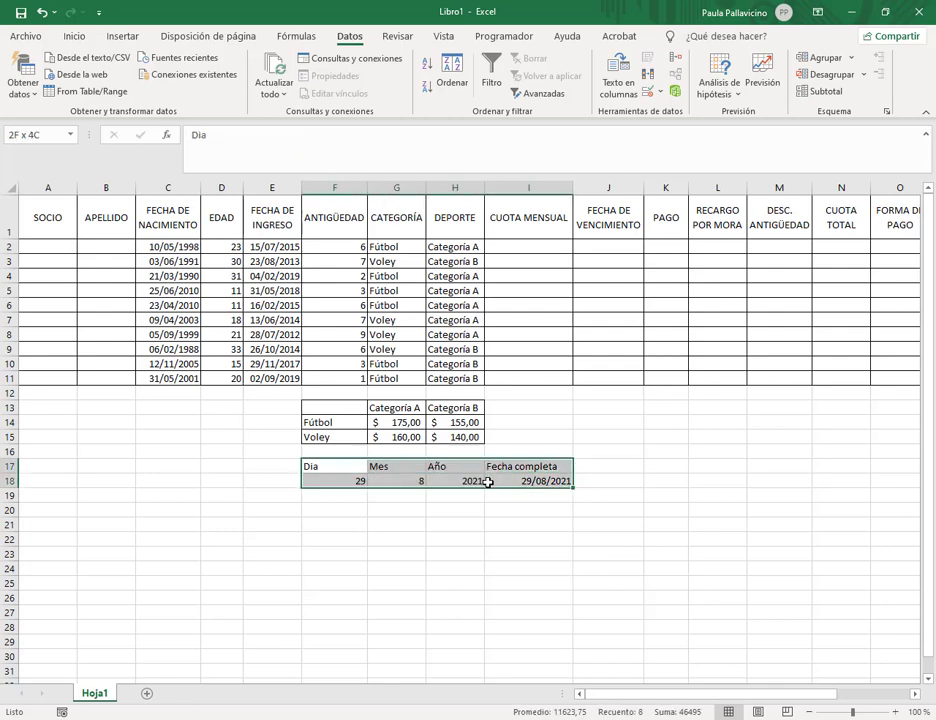
{"action": "left_click", "coordinate": [73, 35]}
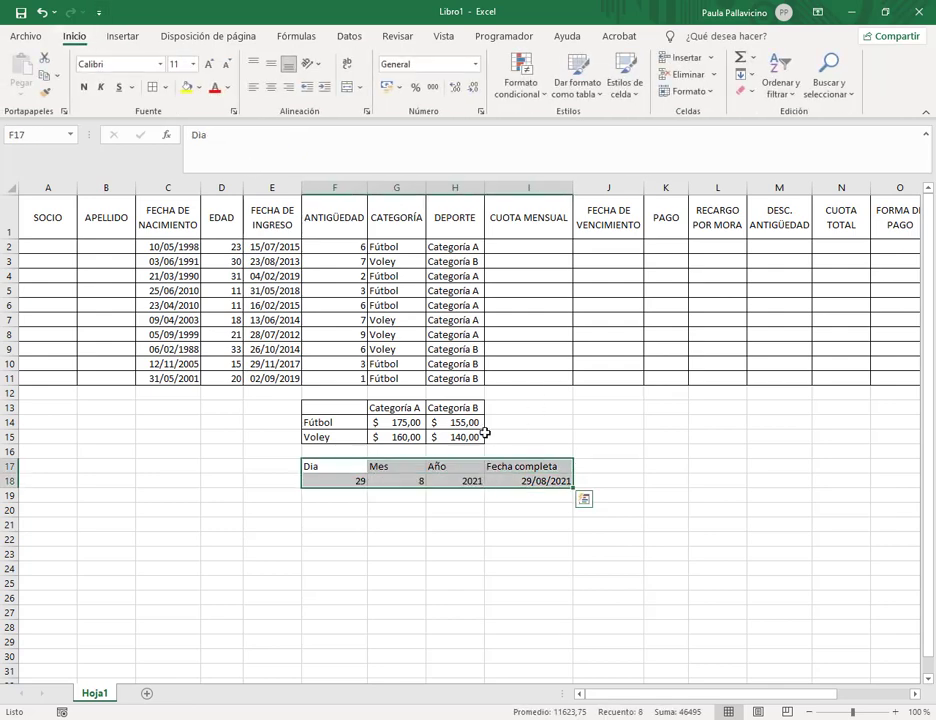
{"action": "left_click", "coordinate": [501, 500]}
{"action": "left_click", "coordinate": [548, 248]}
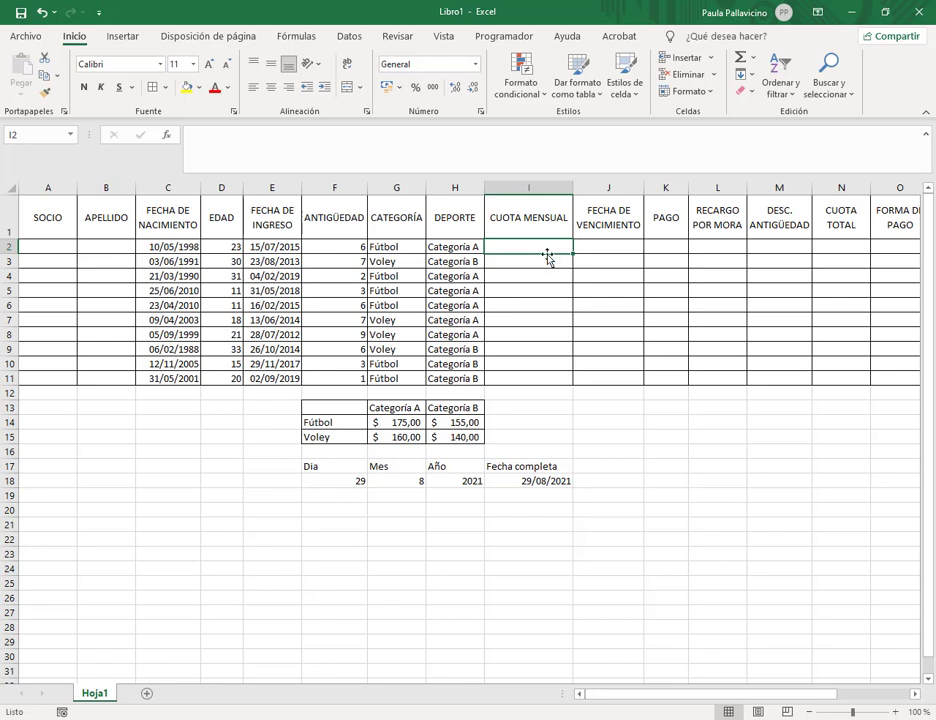
{"action": "left_click", "coordinate": [537, 468]}
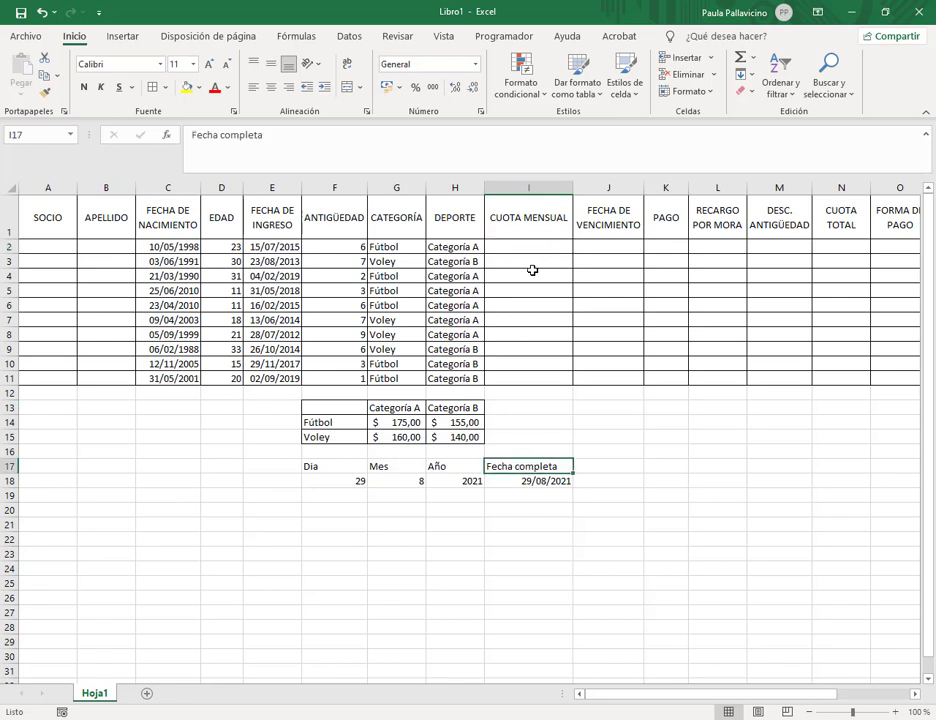
{"action": "left_click", "coordinate": [538, 480]}
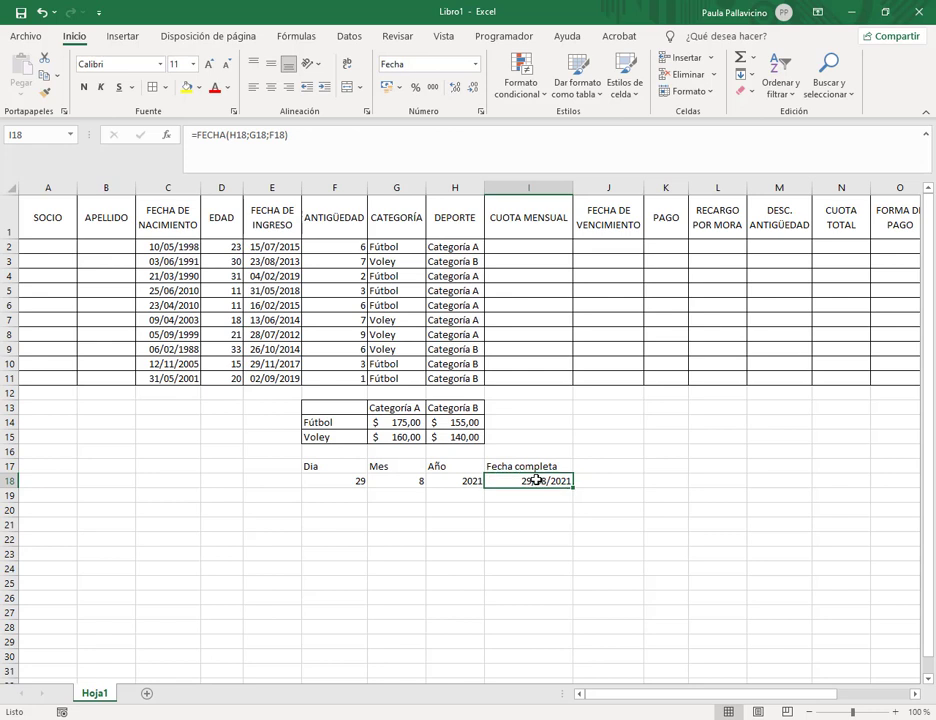
Step: Begin a FECHA formula in I2 with the current year, AÑO(HOY()), as its year argument
{"action": "left_click", "coordinate": [530, 243]}
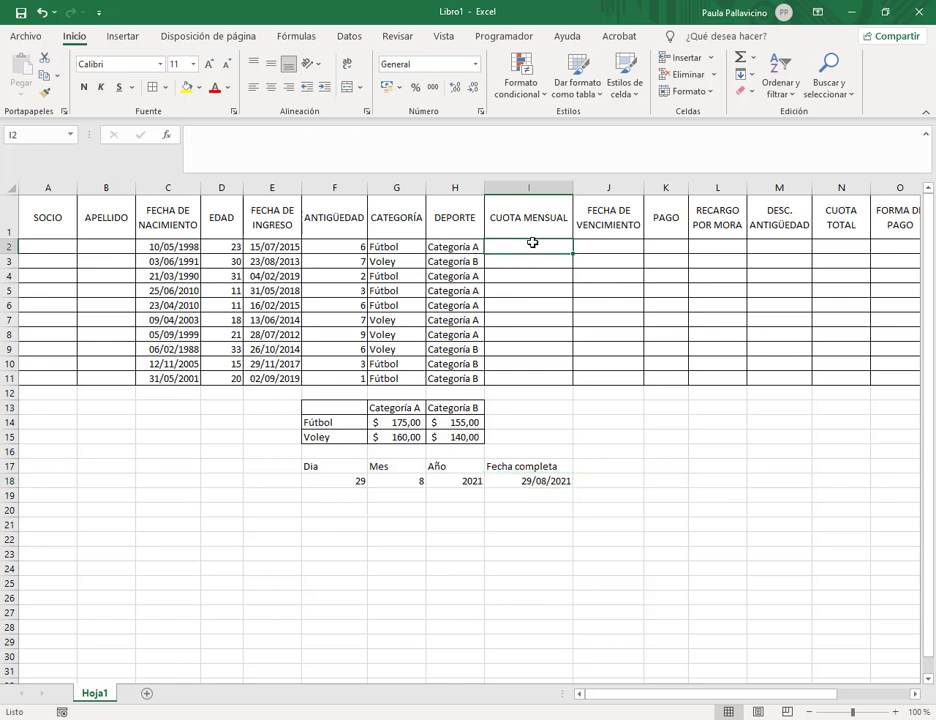
{"action": "left_click", "coordinate": [525, 157]}
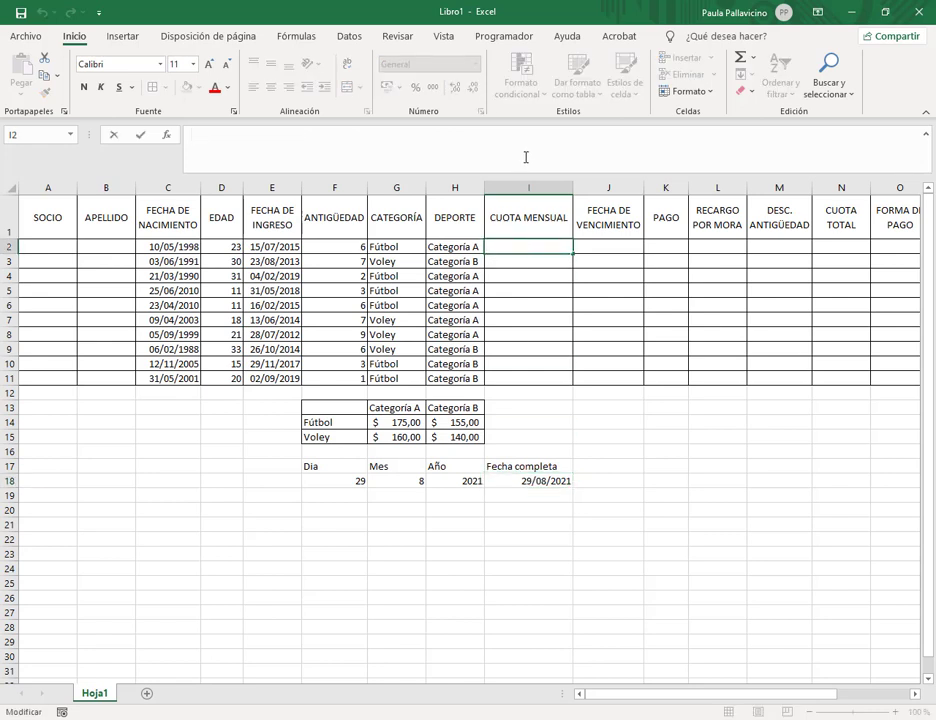
{"action": "type", "text": "=fecha"}
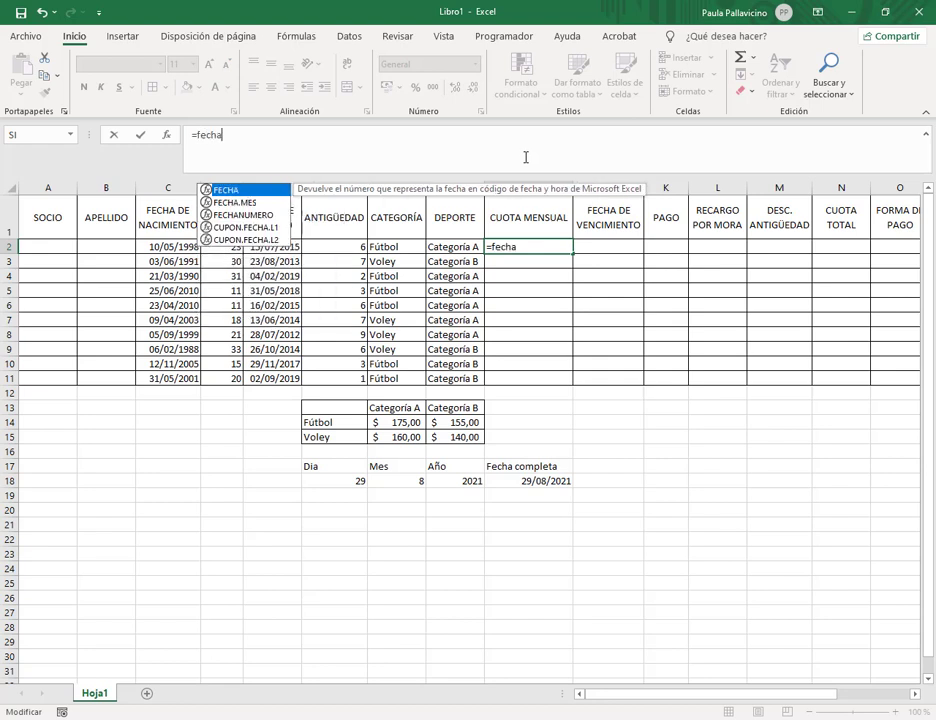
{"action": "type", "text": "("}
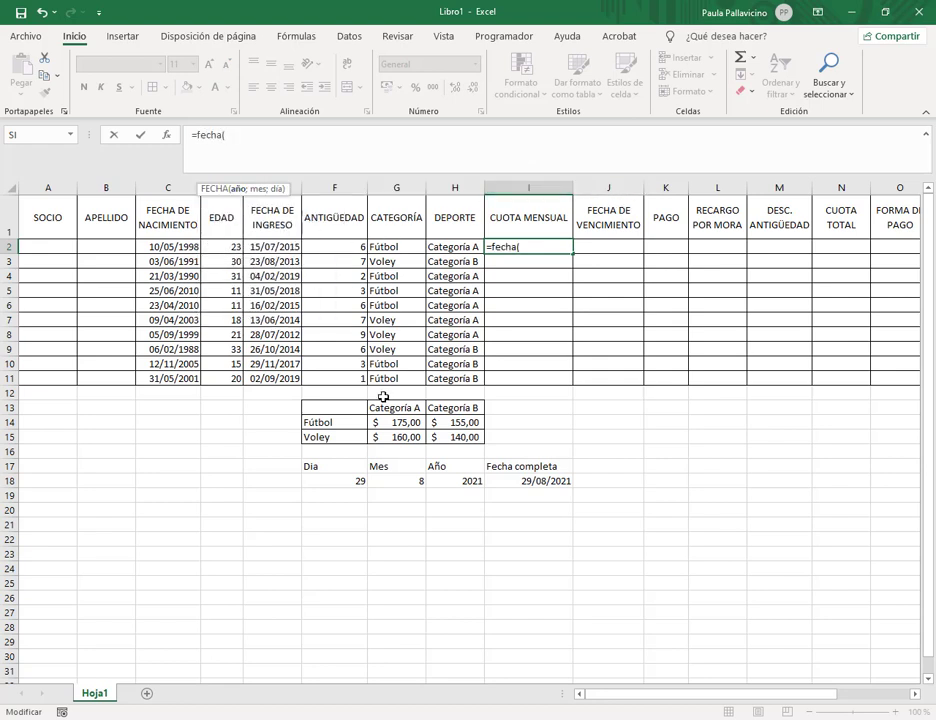
{"action": "type", "text": "año("}
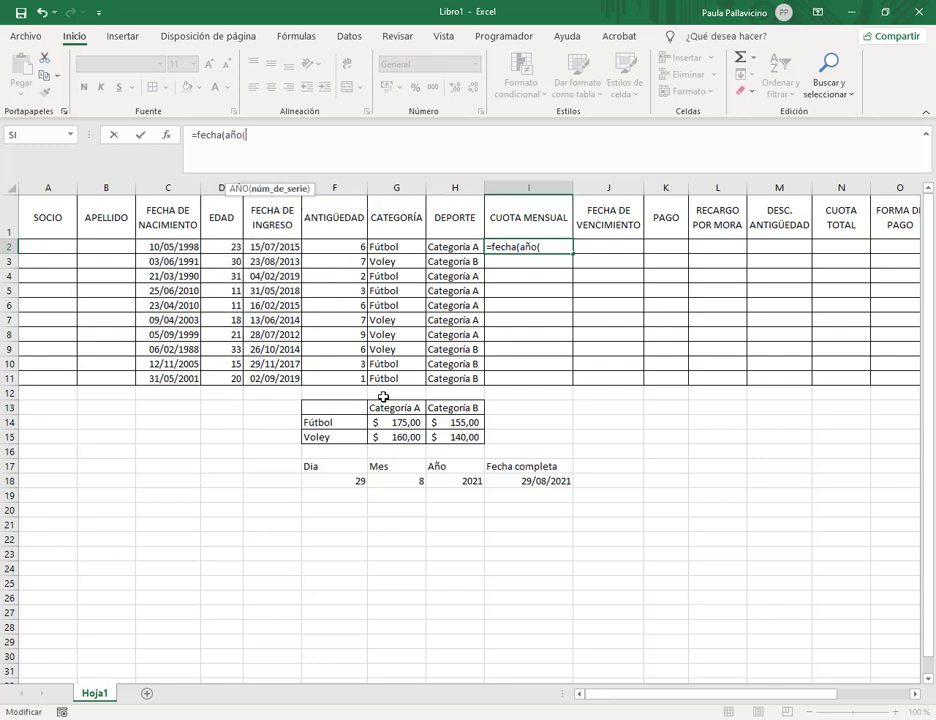
{"action": "type", "text": "hoy"}
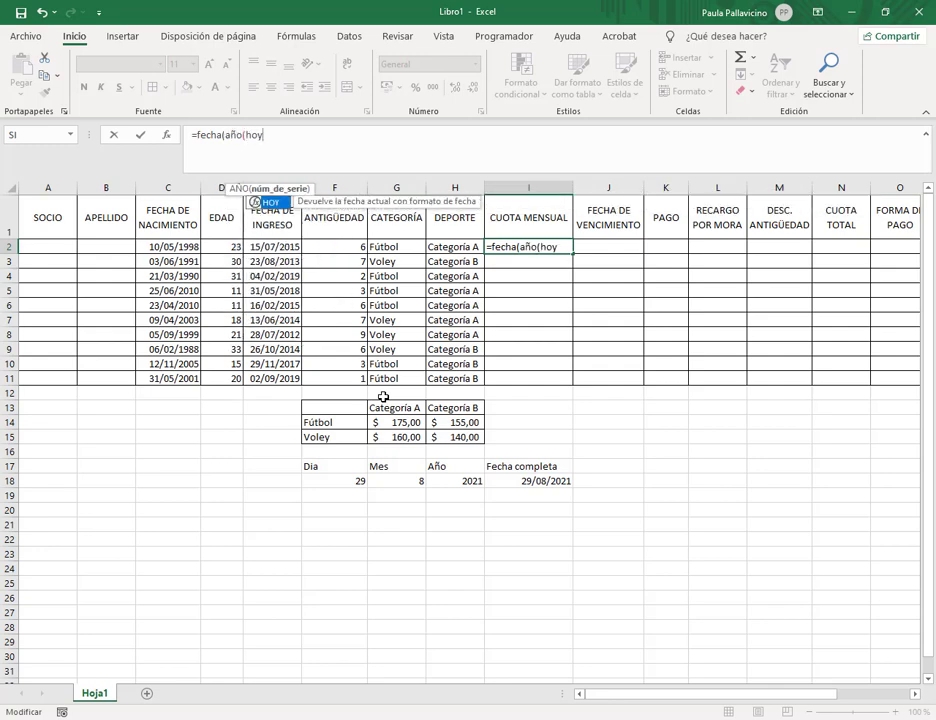
{"action": "type", "text": "()"}
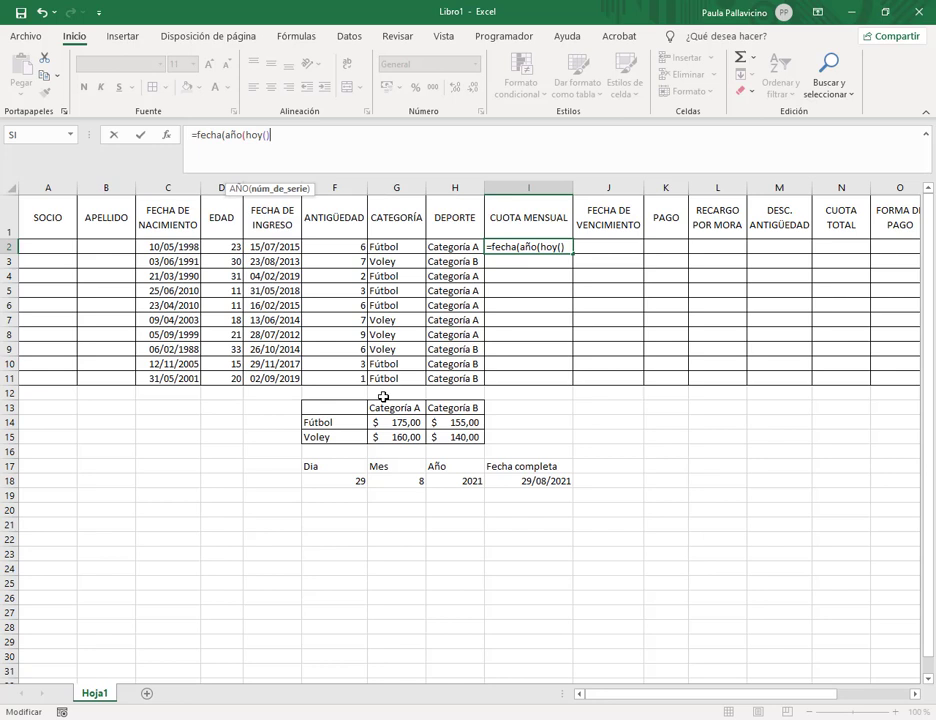
{"action": "type", "text": ")"}
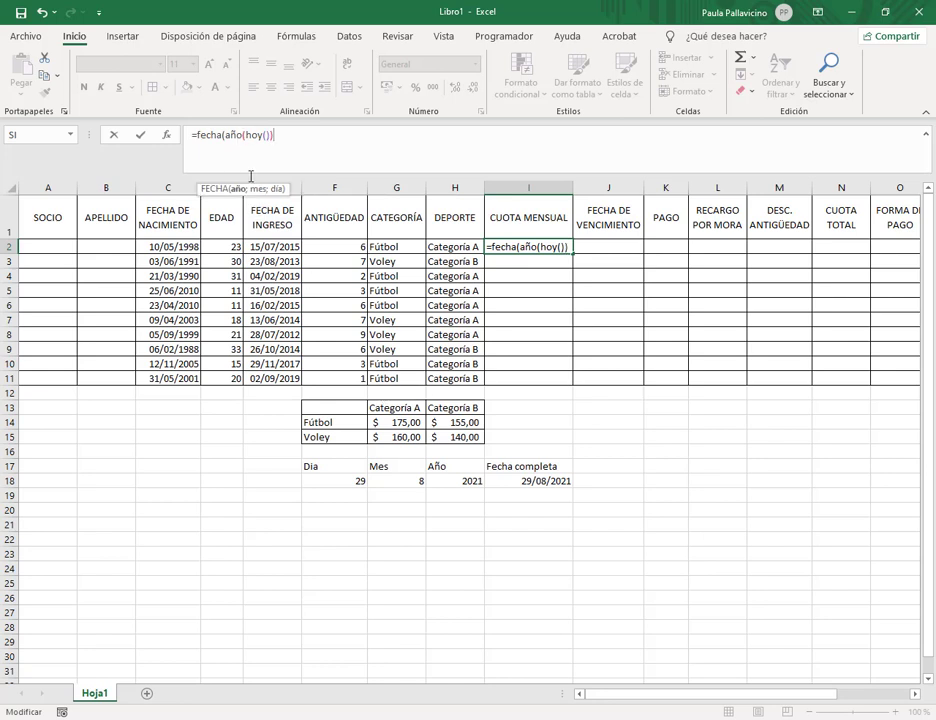
Step: Add the current month, MES(HOY()), as the month argument of the FECHA formula in I2
{"action": "type", "text": ";mes("}
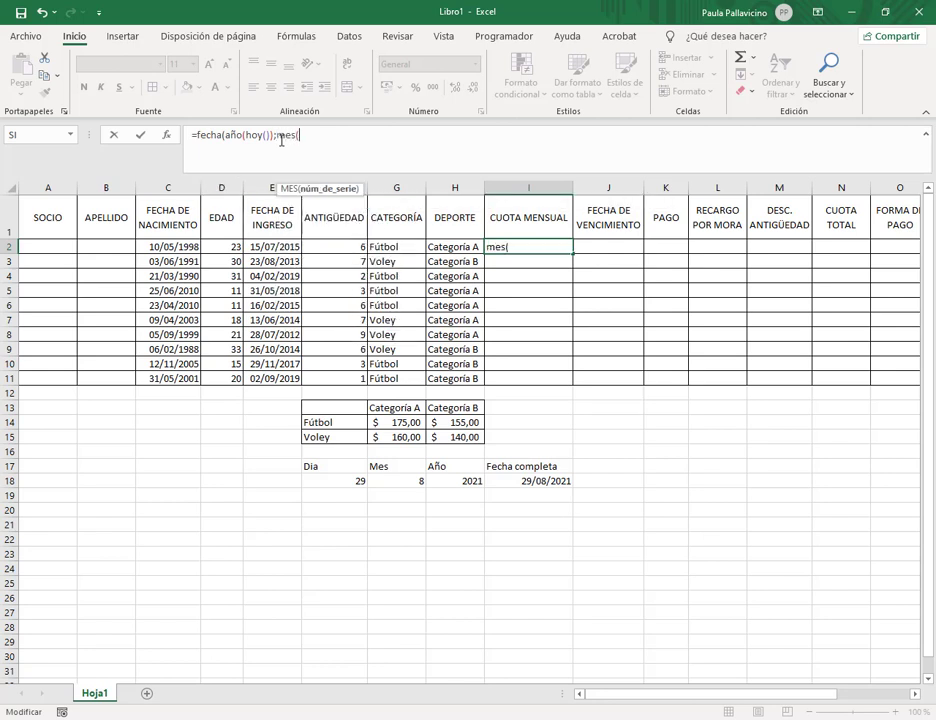
{"action": "type", "text": "hoy"}
{"action": "type", "text": "/("}
{"action": "key", "text": "BackSpace"}
{"action": "type", "text": "())"}
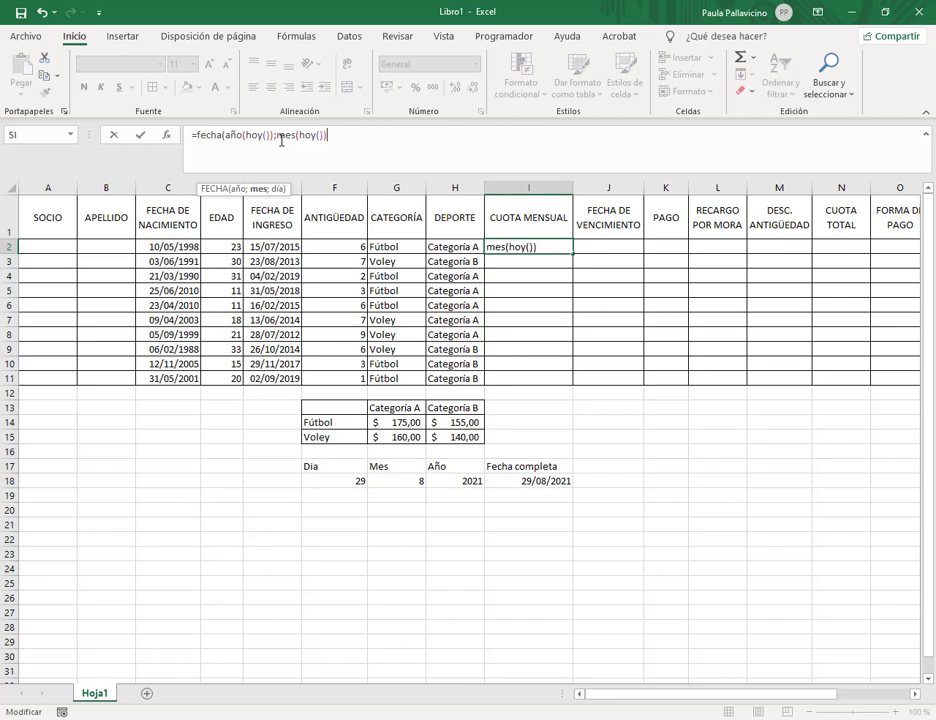
Step: Complete the I2 formula with the joining day as =FECHA(AÑO(HOY());MES(HOY());DIA(E2)), check its nested parentheses and enter it
{"action": "type", "text": ";dia"}
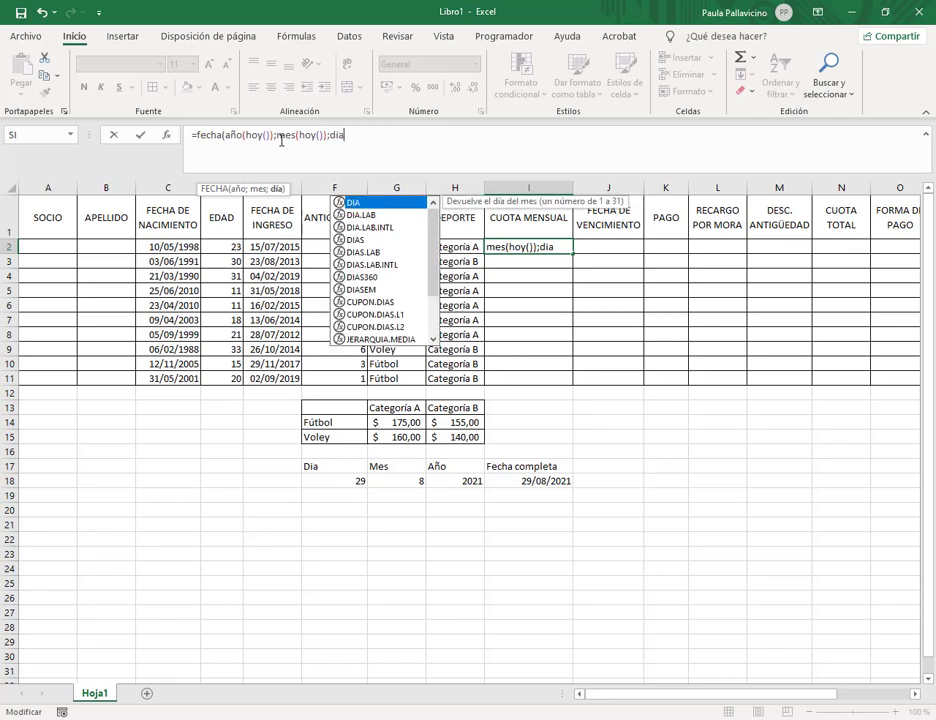
{"action": "type", "text": "("}
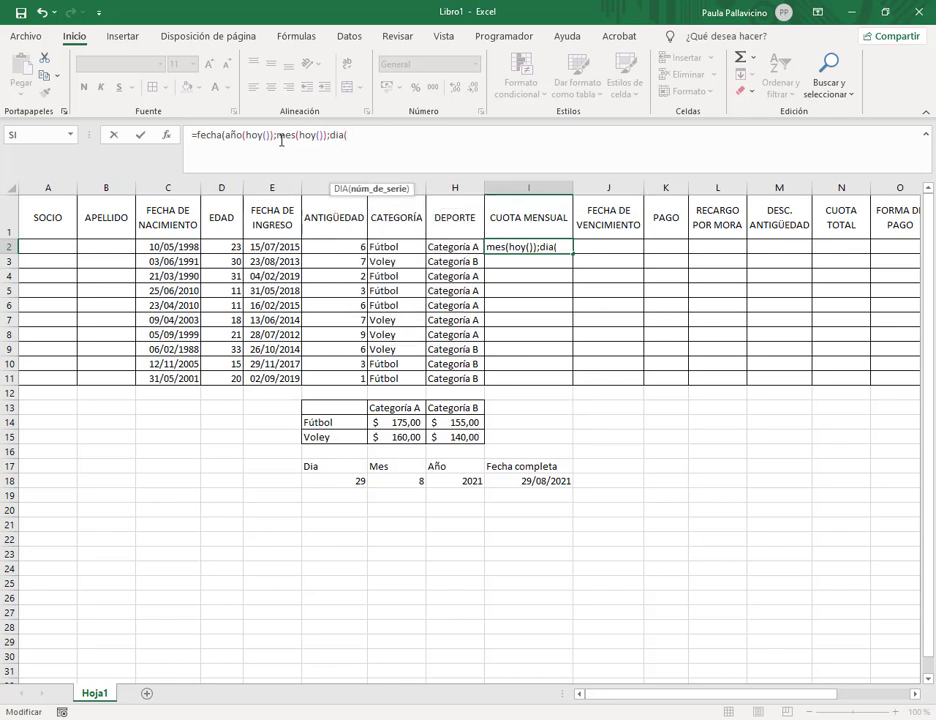
{"action": "left_click", "coordinate": [276, 246]}
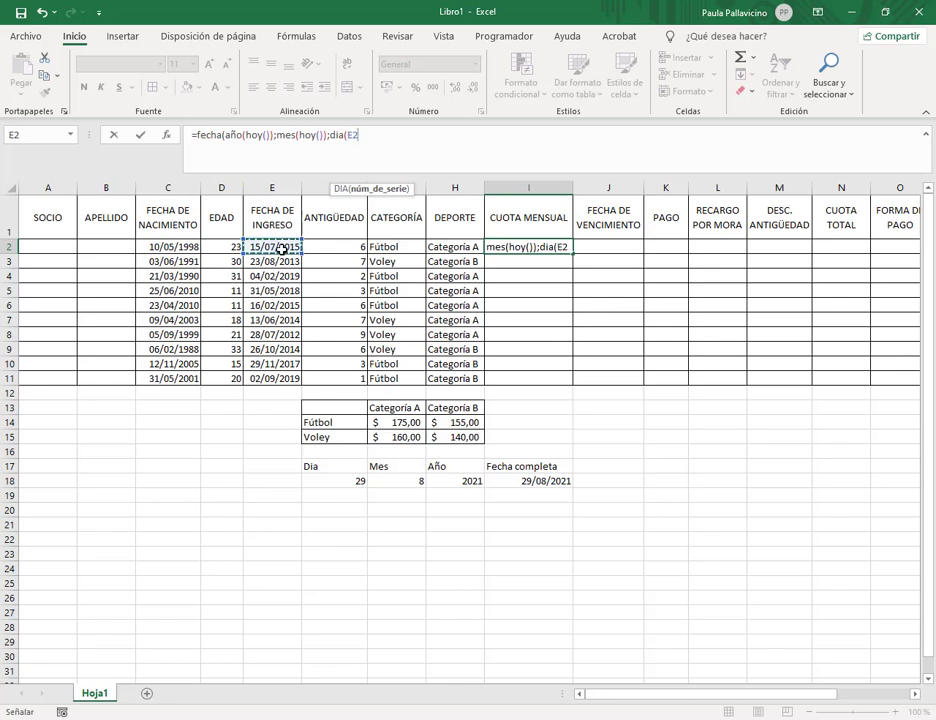
{"action": "type", "text": ")"}
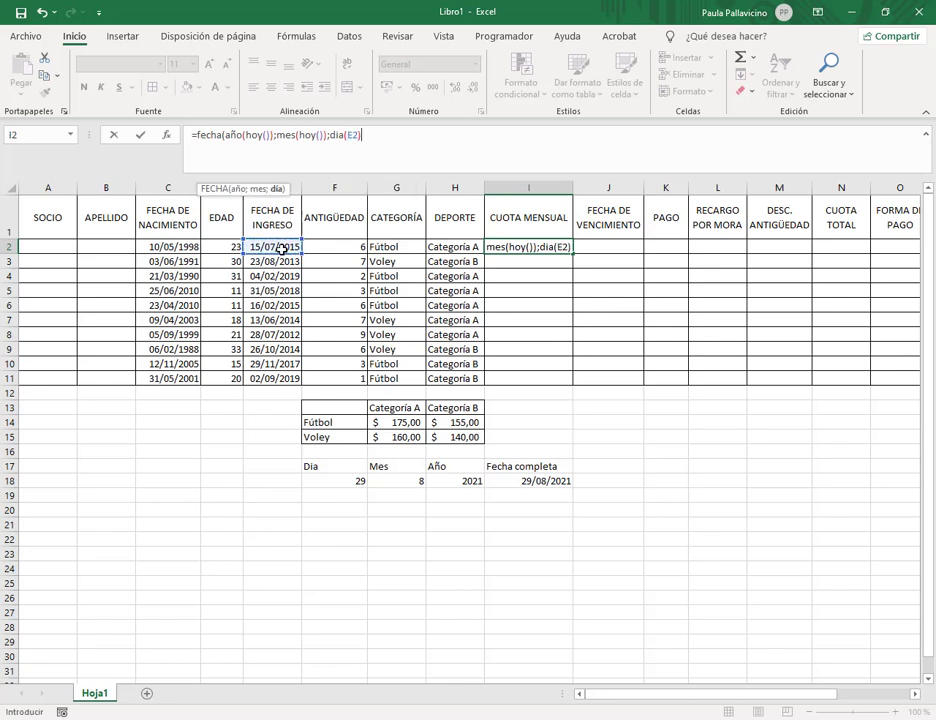
{"action": "type", "text": ")"}
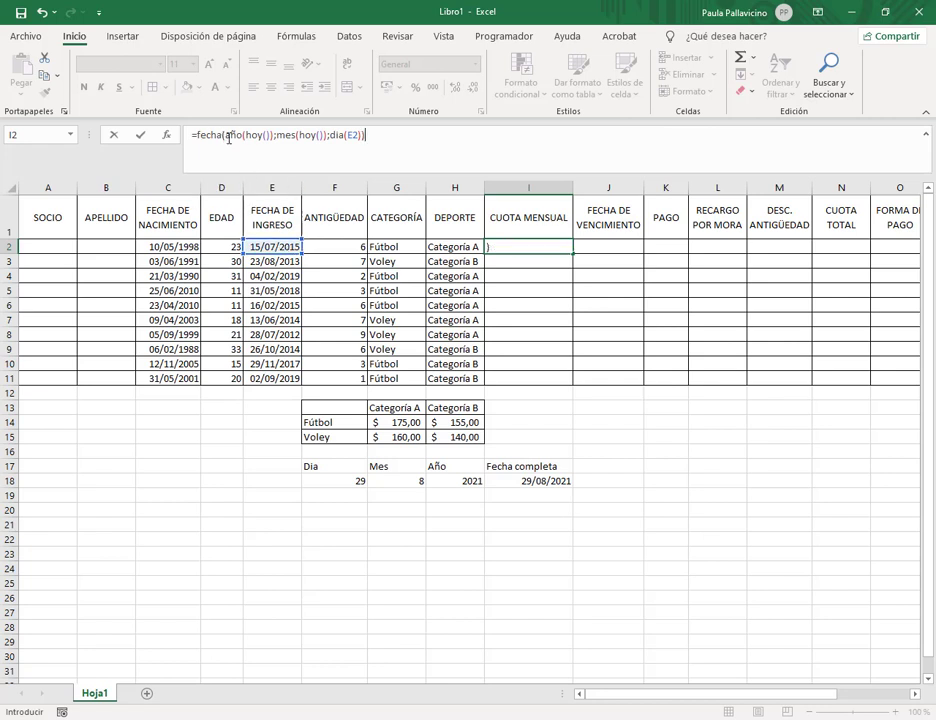
{"action": "left_click", "coordinate": [280, 134]}
{"action": "left_click", "coordinate": [264, 135]}
{"action": "left_click", "coordinate": [268, 134]}
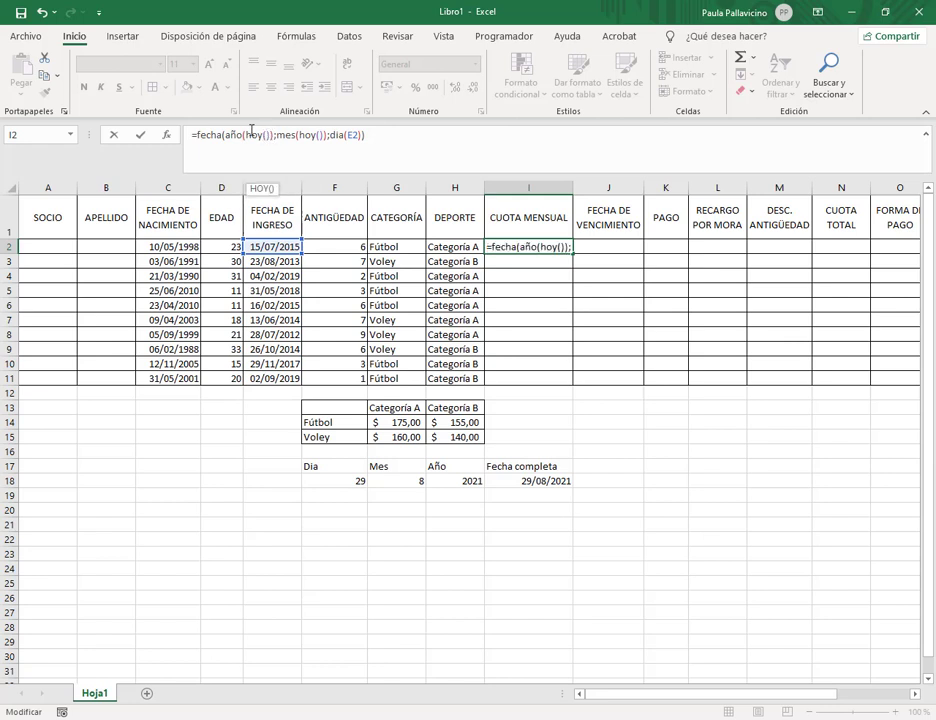
{"action": "left_click", "coordinate": [242, 134]}
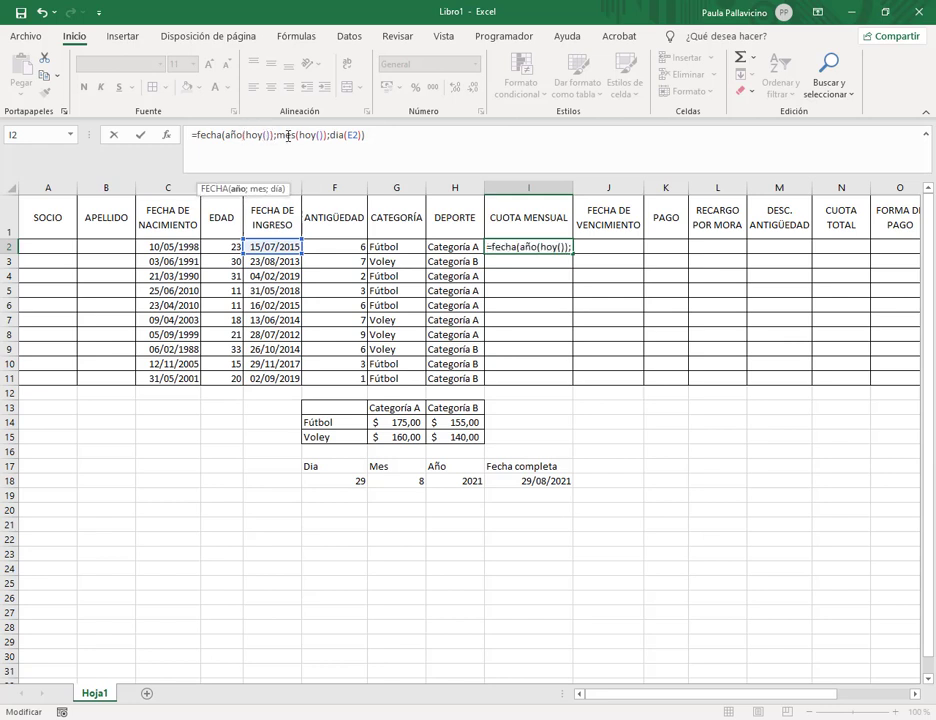
{"action": "left_click", "coordinate": [329, 135]}
{"action": "left_click", "coordinate": [371, 136]}
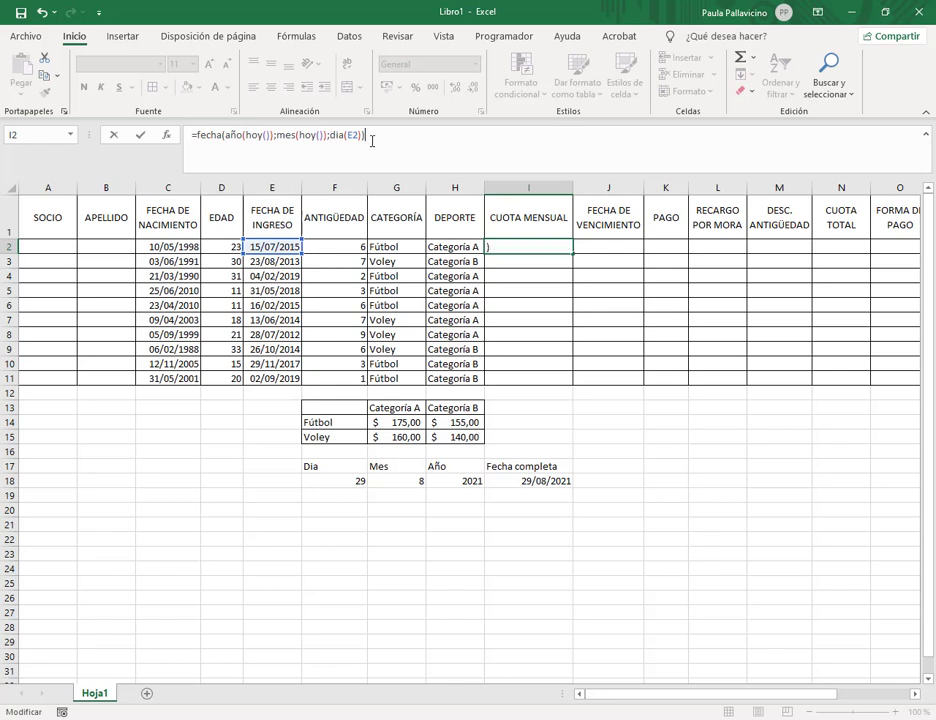
{"action": "key", "text": "Return"}
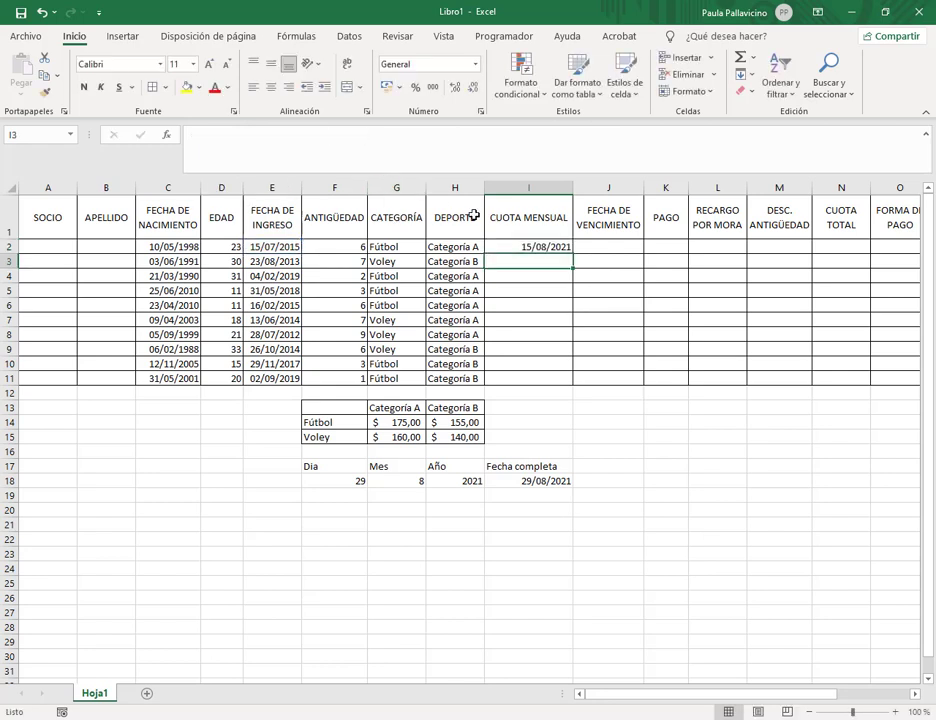
Step: Try filling the date formula from I2 down to I11, and undo the fill
{"action": "left_click", "coordinate": [558, 247]}
{"action": "left_click_drag", "start_coordinate": [572, 254], "coordinate": [588, 397]}
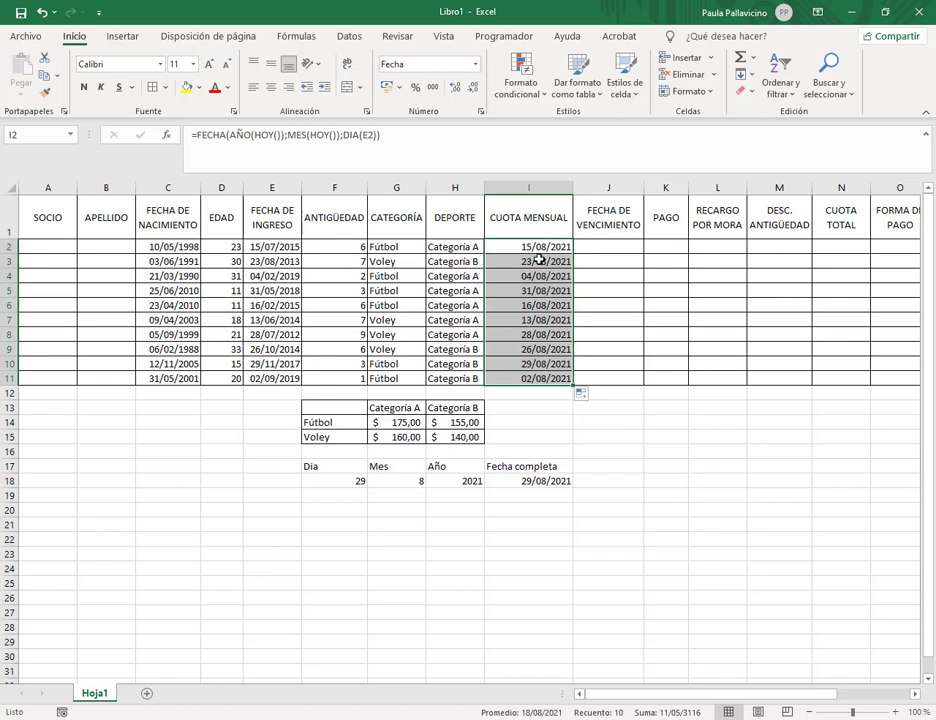
{"action": "key", "text": "ctrl+z"}
Step: Move the formula =FECHA(AÑO(HOY());MES(HOY());DIA(E2)) from I2 to J2 under FECHA DE VENCIMIENTO, leaving I2 empty
{"action": "left_click", "coordinate": [380, 134]}
{"action": "left_click_drag", "start_coordinate": [380, 134], "coordinate": [168, 136]}
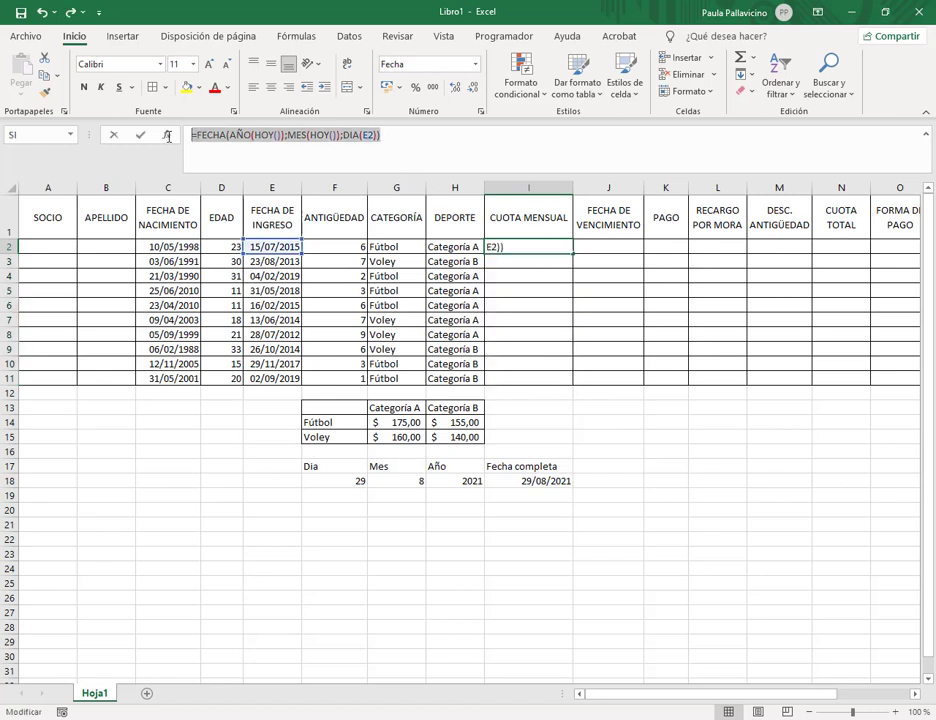
{"action": "key", "text": "Delete"}
{"action": "key", "text": "Return"}
{"action": "left_click", "coordinate": [604, 246]}
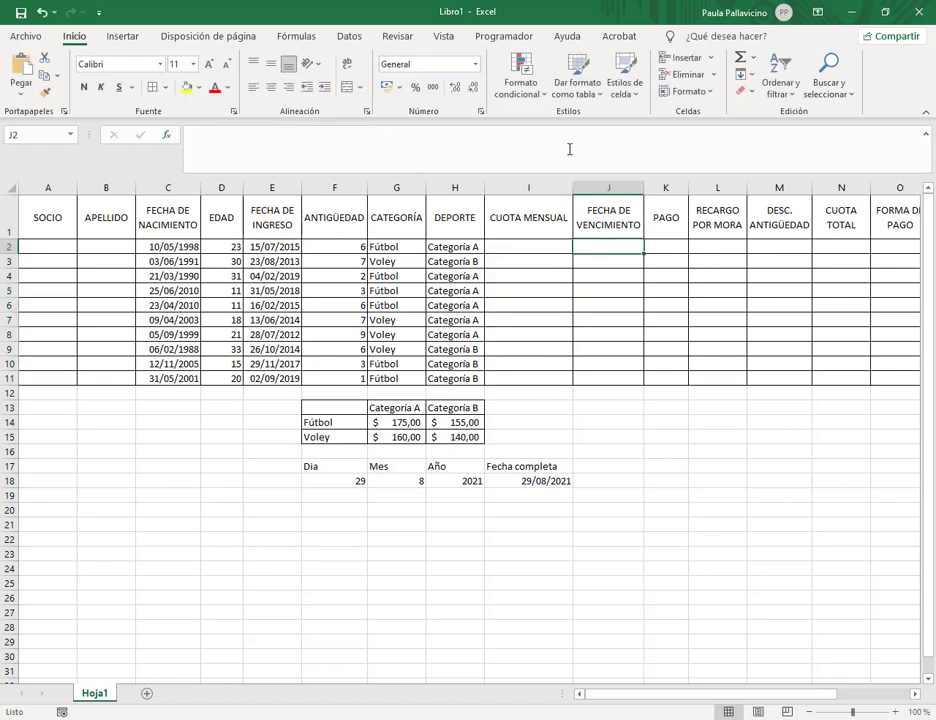
{"action": "left_click", "coordinate": [569, 149]}
{"action": "key", "text": "ctrl+v"}
{"action": "key", "text": "Return"}
Step: Fill the due date formula from J2 down to J11 for all the members
{"action": "left_click", "coordinate": [618, 245]}
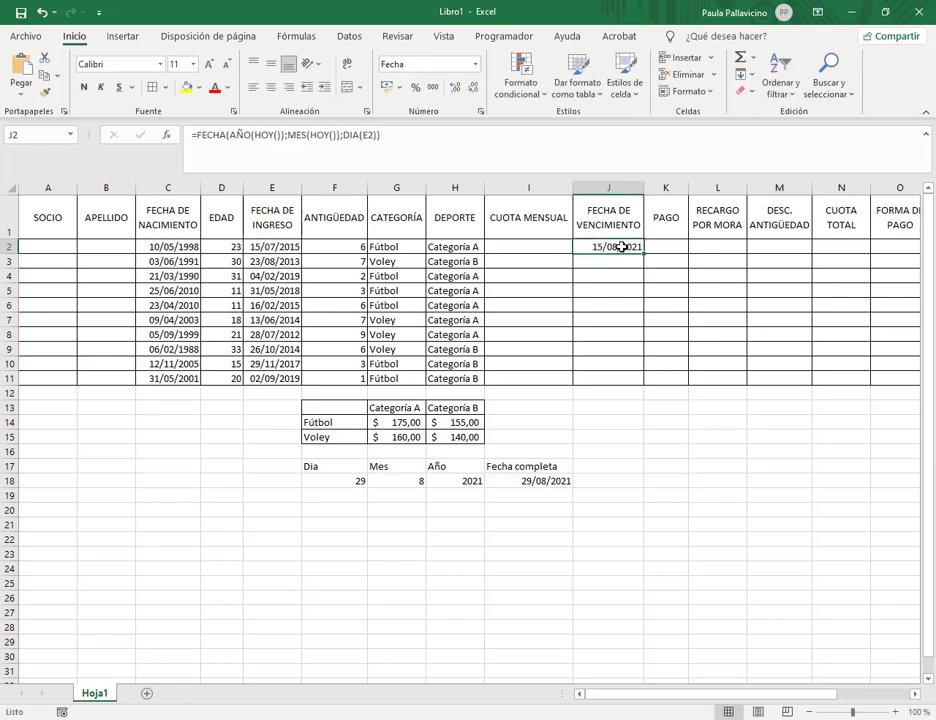
{"action": "left_click_drag", "start_coordinate": [645, 252], "coordinate": [626, 384]}
{"action": "left_click", "coordinate": [615, 419]}
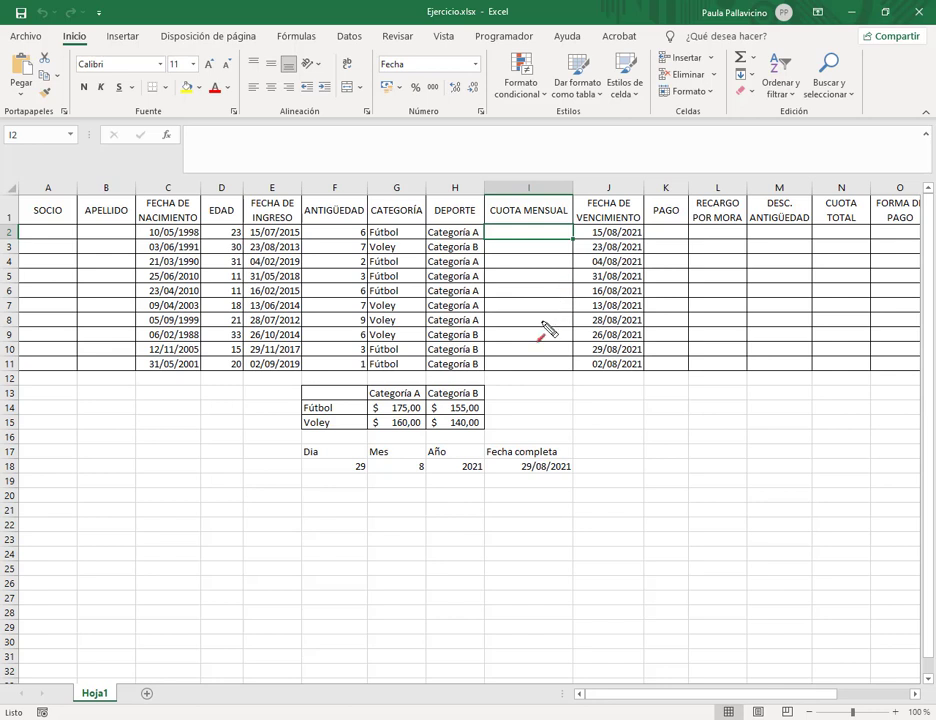
{"action": "left_click_drag", "start_coordinate": [240, 406], "coordinate": [290, 407]}
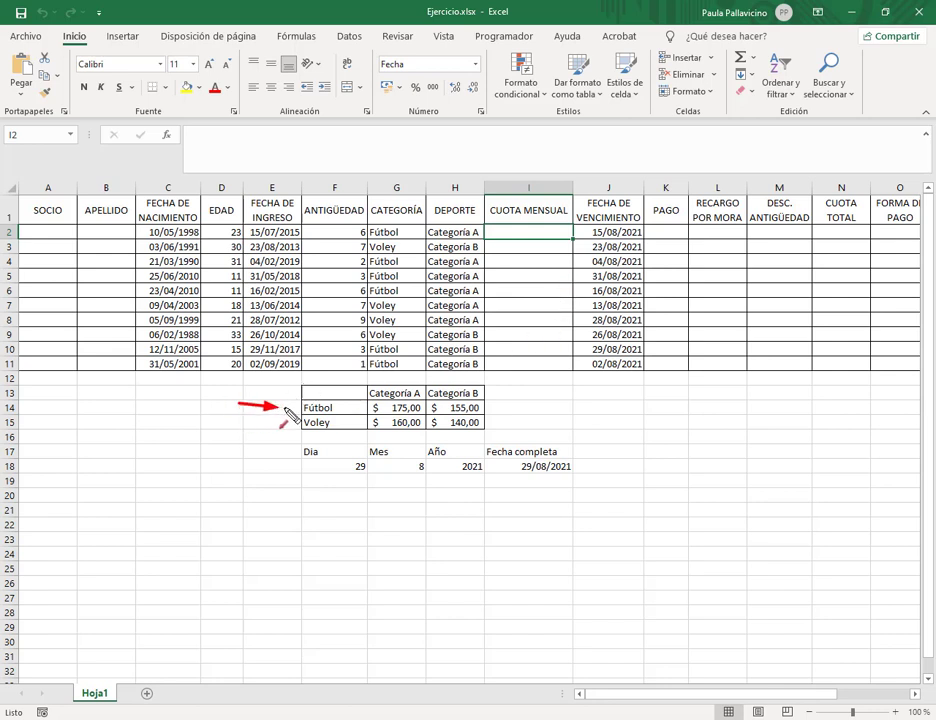
{"action": "left_click_drag", "start_coordinate": [236, 426], "coordinate": [284, 423]}
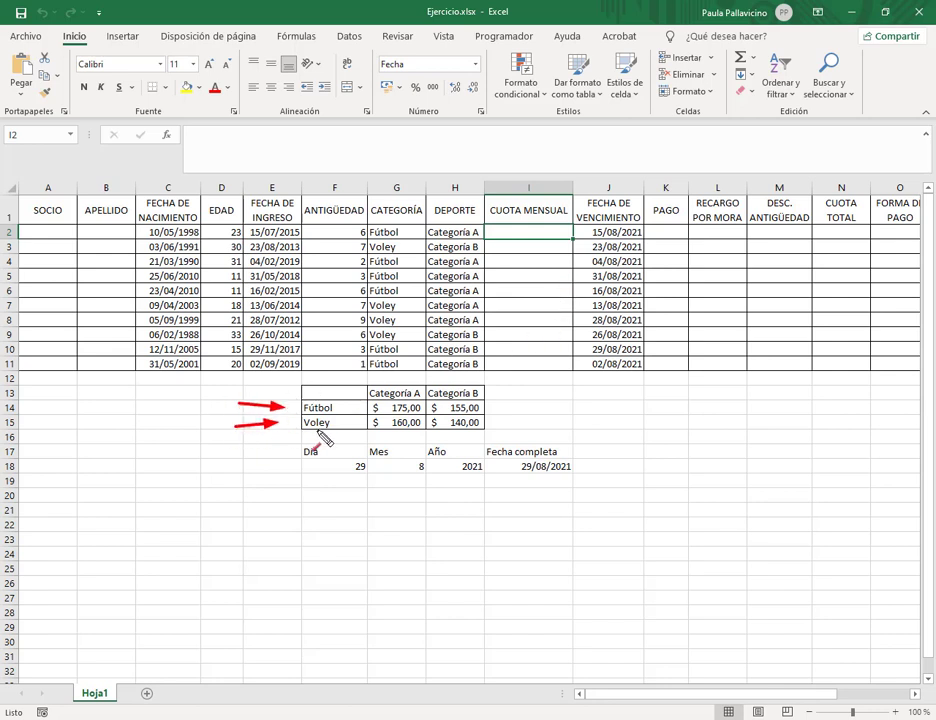
{"action": "left_click_drag", "start_coordinate": [398, 333], "coordinate": [402, 372]}
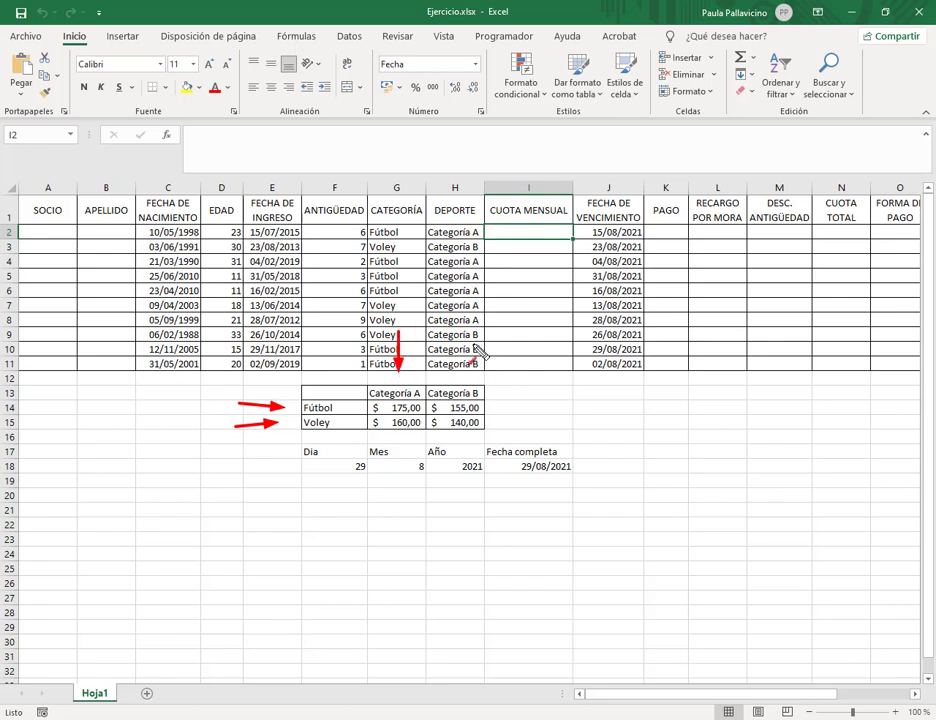
{"action": "left_click_drag", "start_coordinate": [464, 333], "coordinate": [466, 372]}
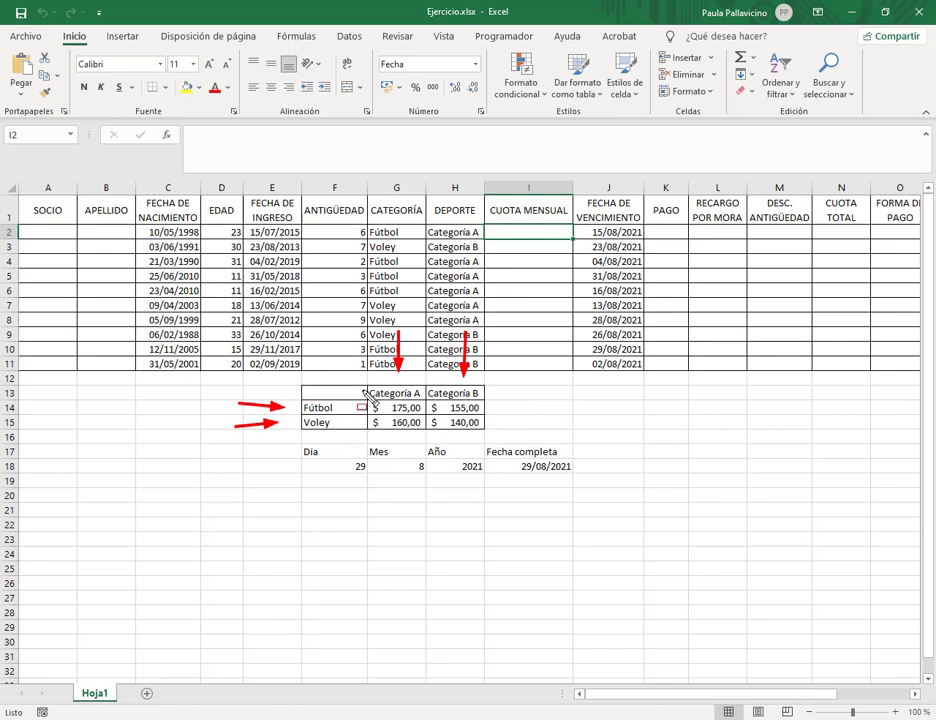
{"action": "key", "text": "Escape"}
{"action": "type", "text": "f"}
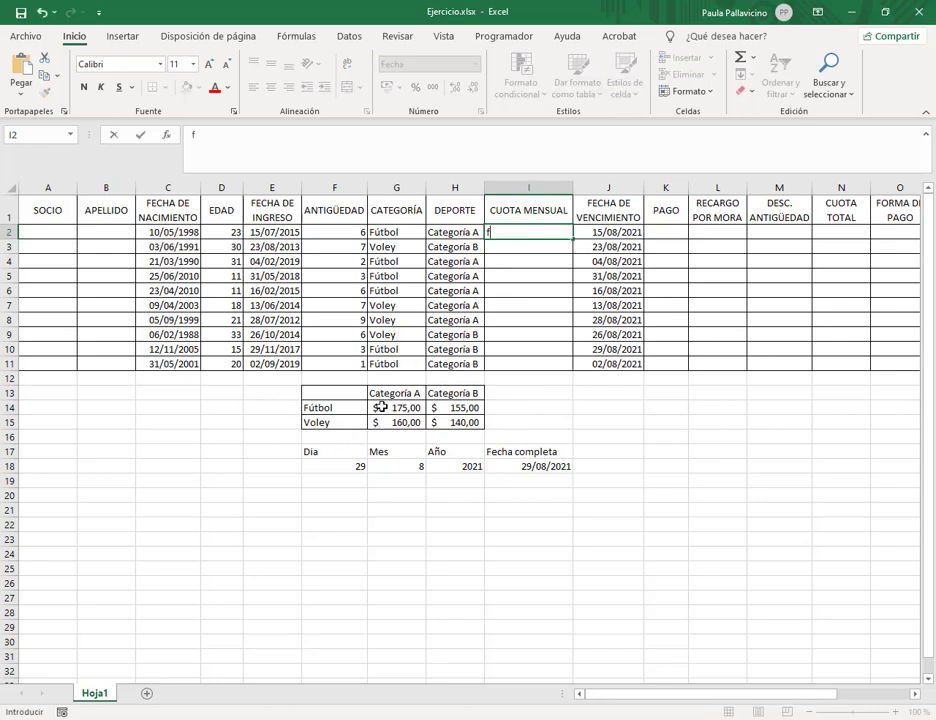
{"action": "left_click", "coordinate": [509, 237]}
{"action": "key", "text": "BackSpace"}
{"action": "type", "text": "="}
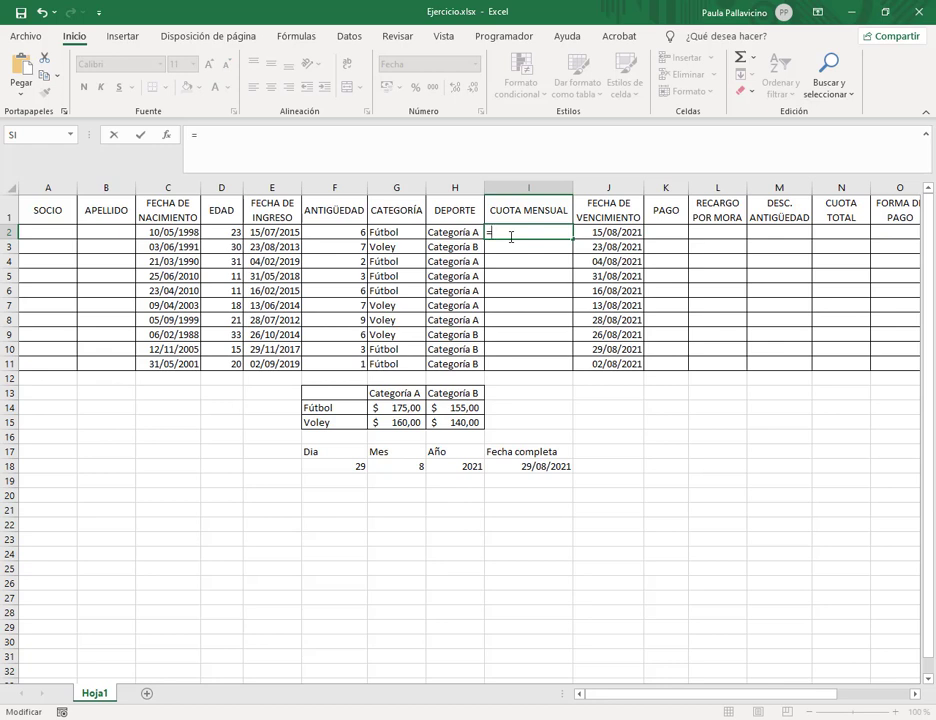
{"action": "type", "text": "si("}
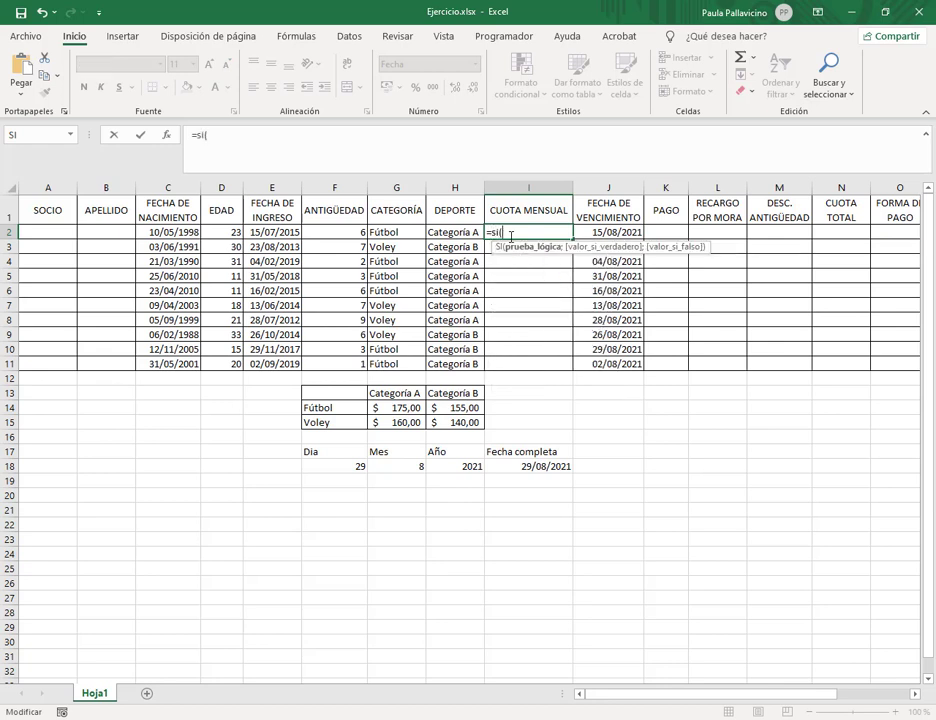
{"action": "left_click", "coordinate": [409, 233]}
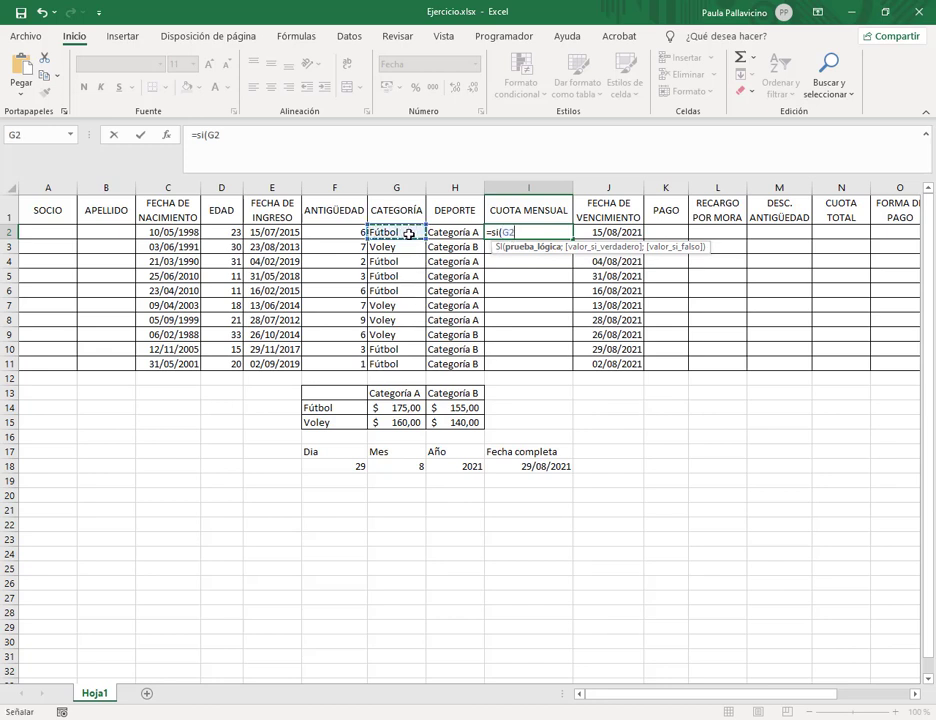
{"action": "key", "text": "Escape"}
Step: Correct the swapped headers by renaming G1 to DEPORTE and H1 to CATEGORÍA
{"action": "left_click", "coordinate": [399, 212]}
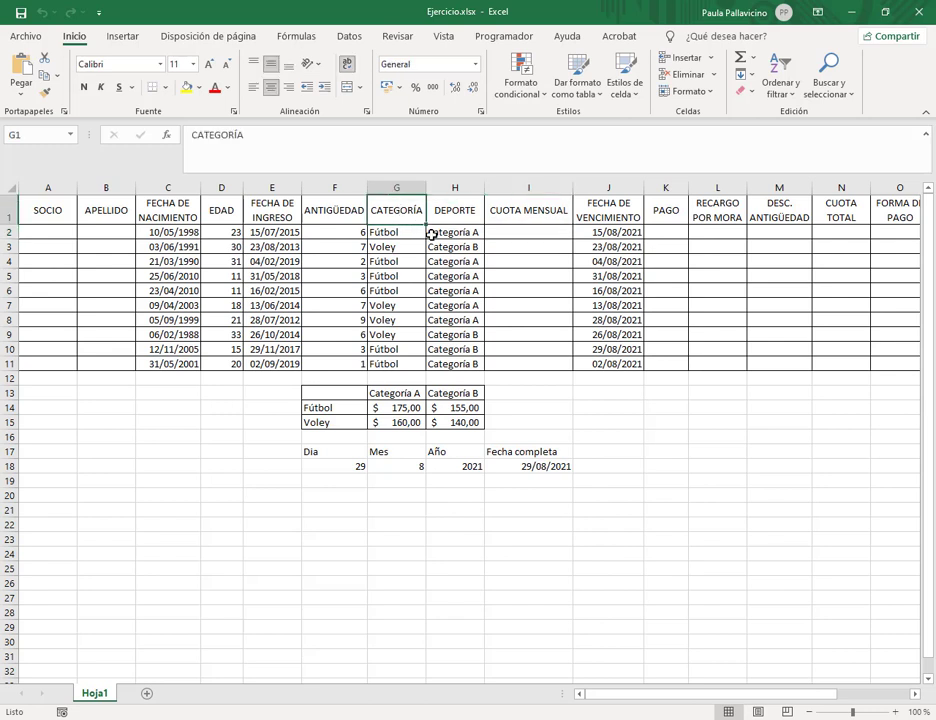
{"action": "type", "text": "DEPORTE"}
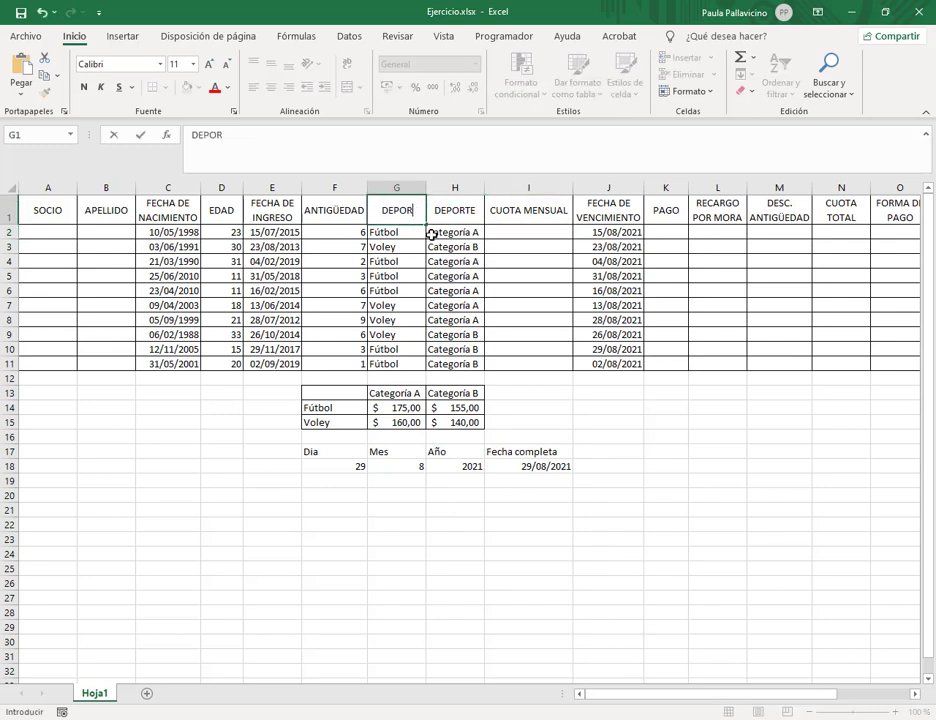
{"action": "key", "text": "Tab"}
{"action": "type", "text": "CATEGORÍA"}
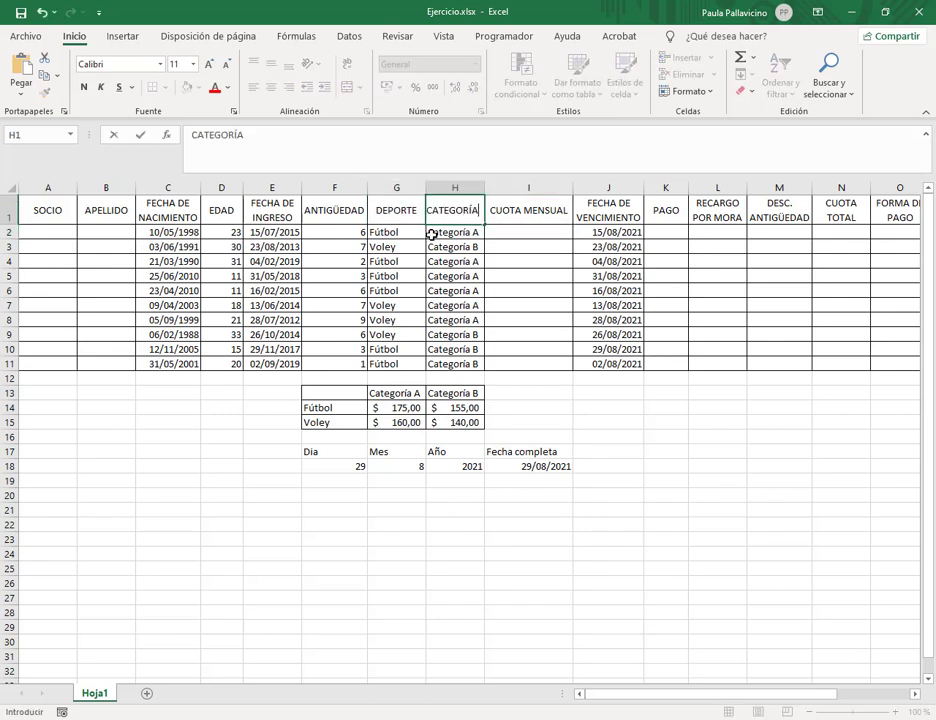
{"action": "key", "text": "Tab"}
Step: Begin the monthly fee formula in I2 with the sport condition =SI(Y(G2="Fútbol";
{"action": "left_click", "coordinate": [508, 234]}
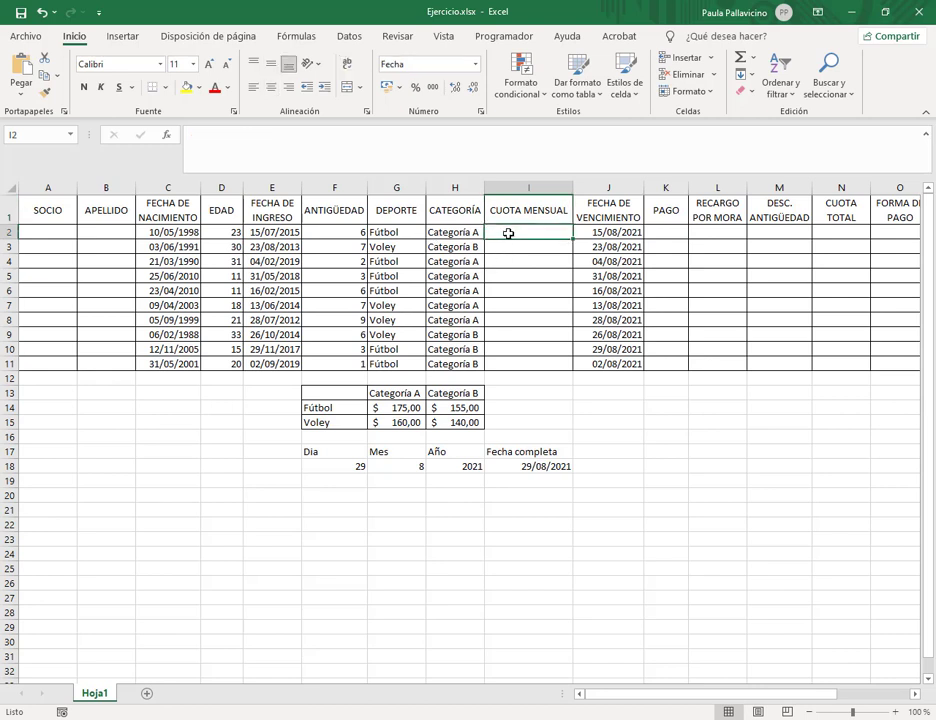
{"action": "type", "text": "=SI("}
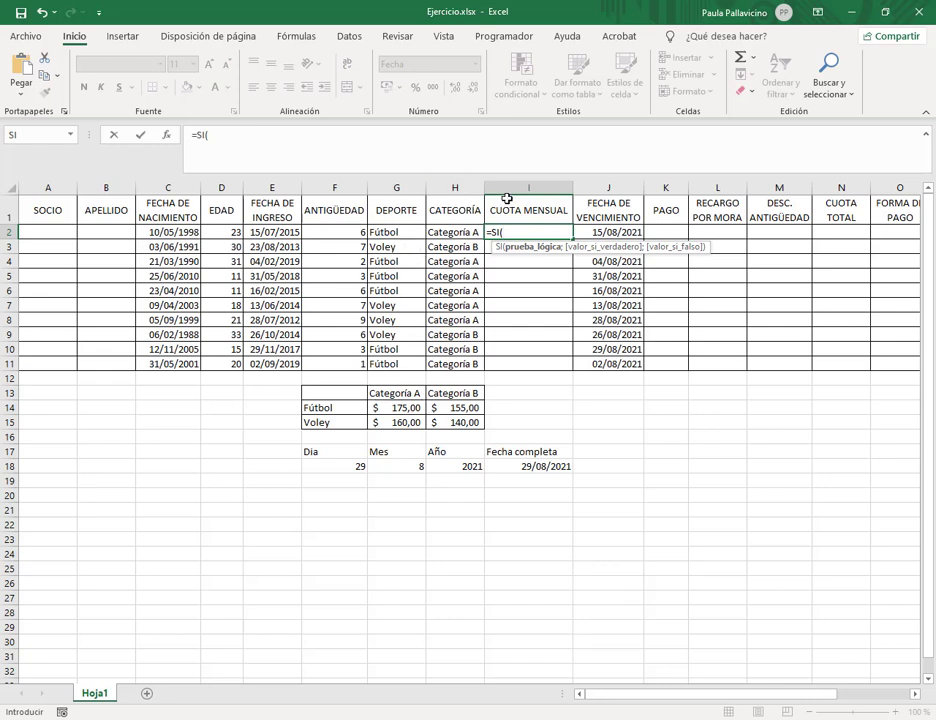
{"action": "type", "text": "Y("}
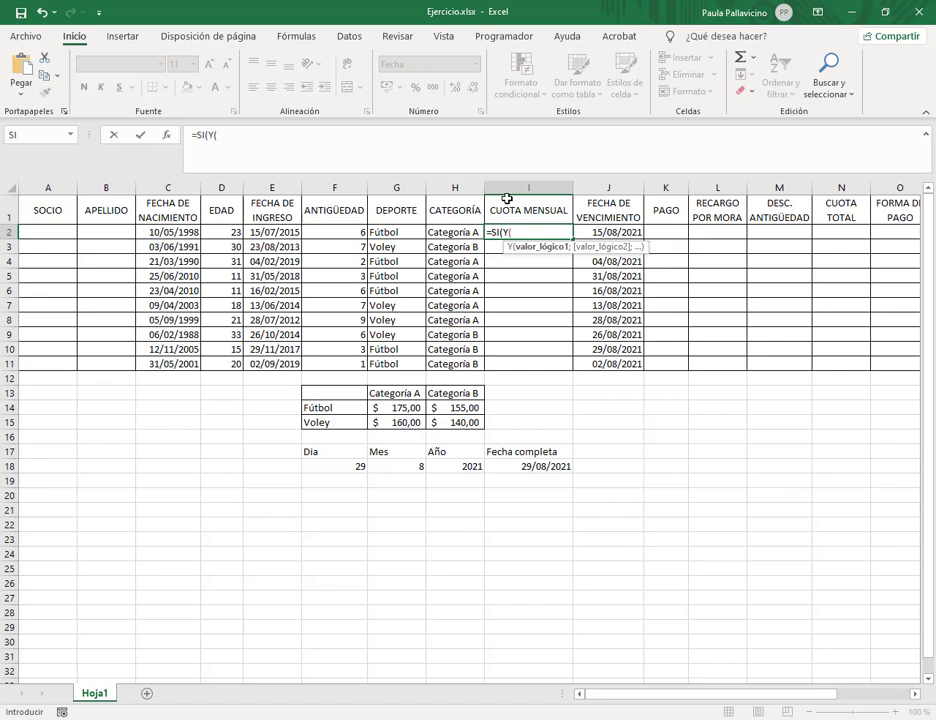
{"action": "left_click", "coordinate": [376, 232]}
{"action": "type", "text": "="}
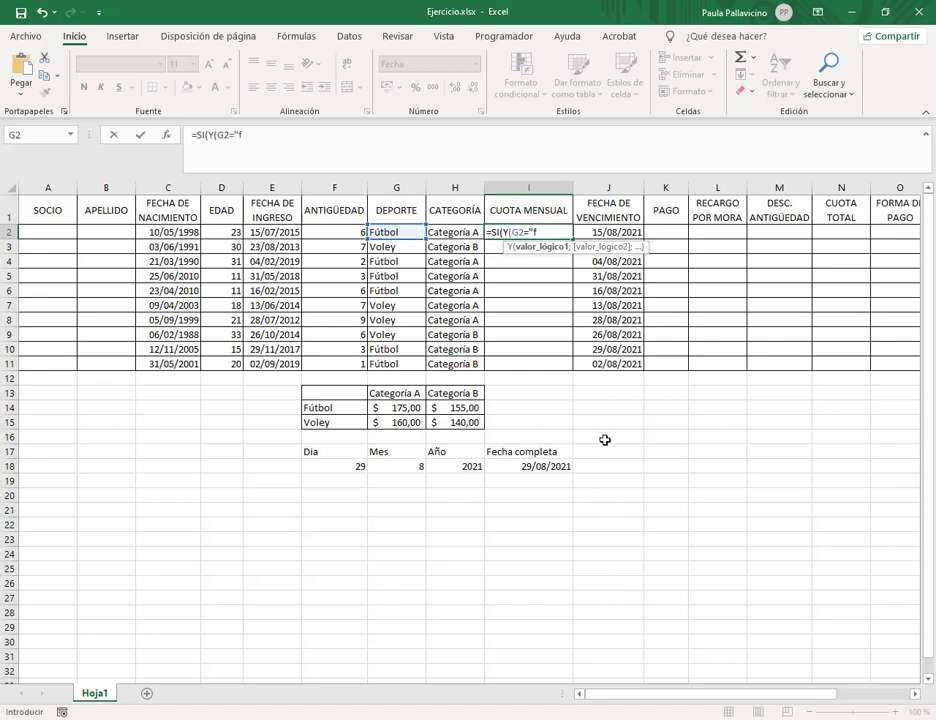
{"action": "type", "text": "\"f"}
{"action": "key", "text": "BackSpace"}
{"action": "type", "text": "Fútbu"}
{"action": "type", "text": ";"}
Step: Add the condition H2="Categoría A" to the I2 formula, with the absolute reference $G$14 as the value if true
{"action": "left_click", "coordinate": [441, 234]}
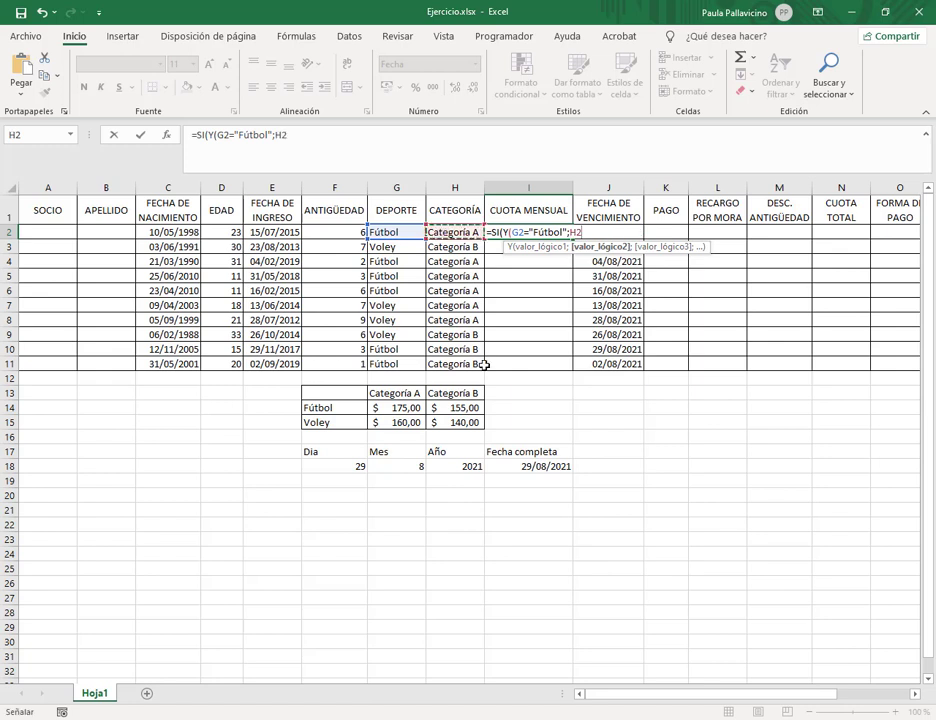
{"action": "type", "text": "=\"Cate"}
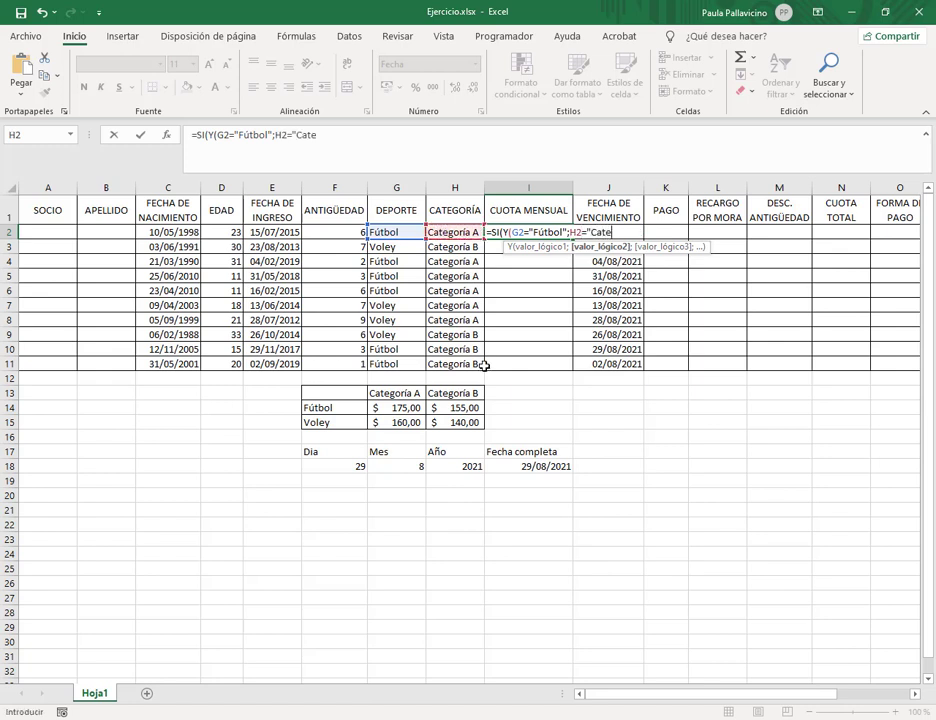
{"action": "type", "text": "goría A\")"}
{"action": "left_click", "coordinate": [386, 137]}
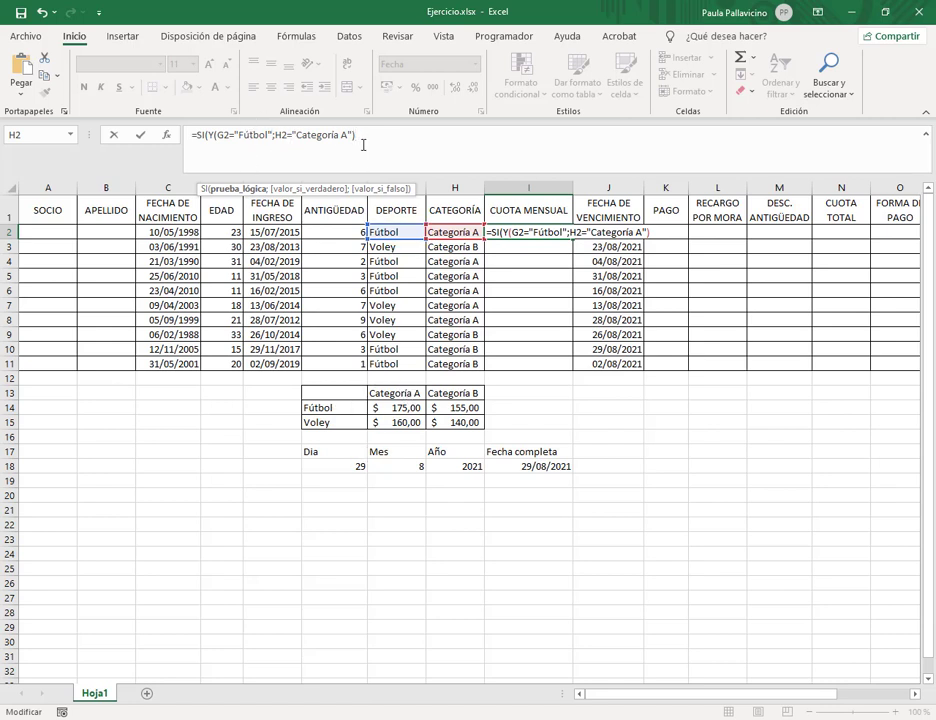
{"action": "type", "text": ";"}
{"action": "left_click", "coordinate": [392, 410]}
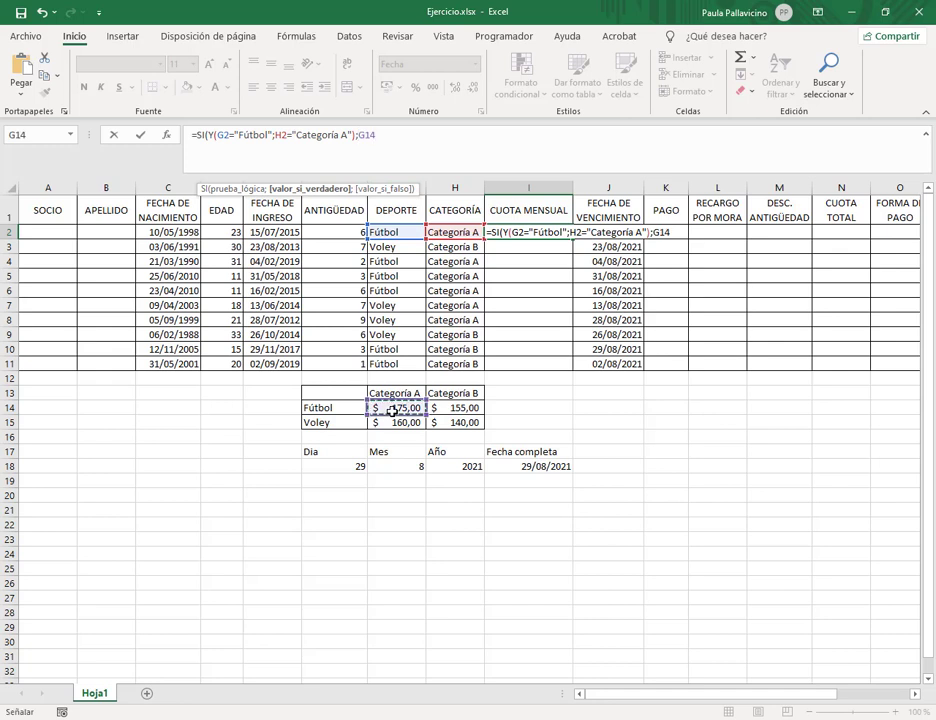
{"action": "key", "text": "F4"}
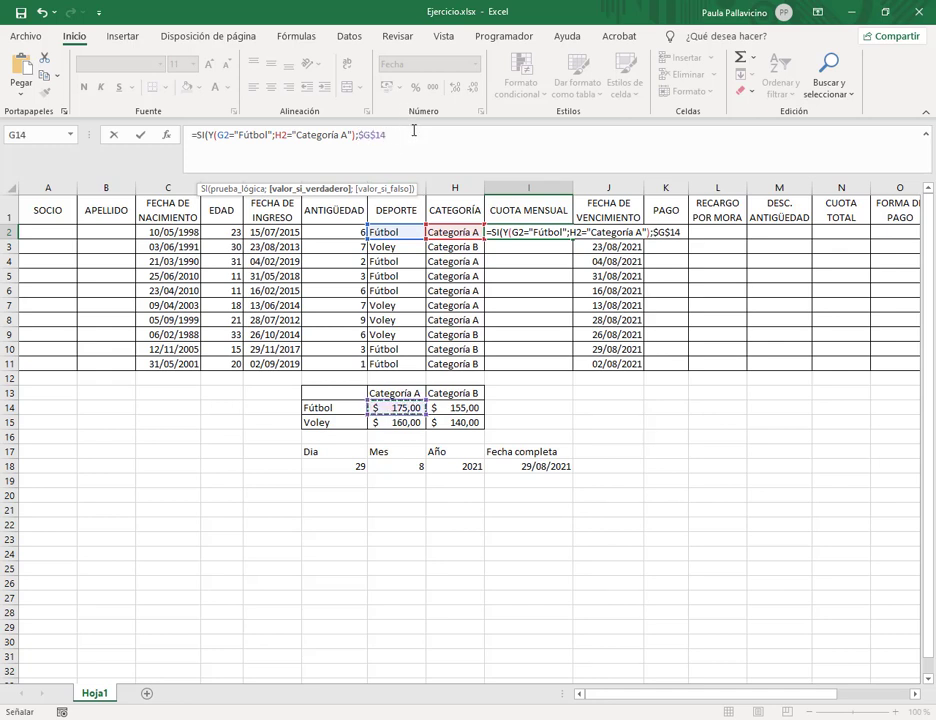
{"action": "type", "text": ";"}
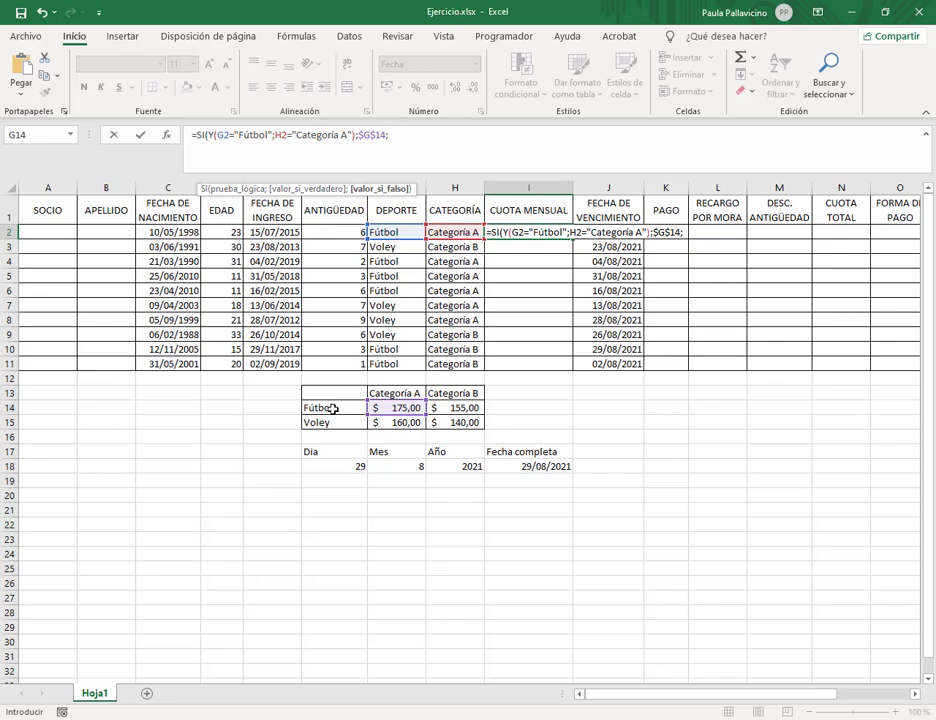
Step: Nest a second test in the I2 formula's false argument, starting with si(y(G2="Fútbol";H2
{"action": "left_click", "coordinate": [408, 131]}
{"action": "type", "text": "si("}
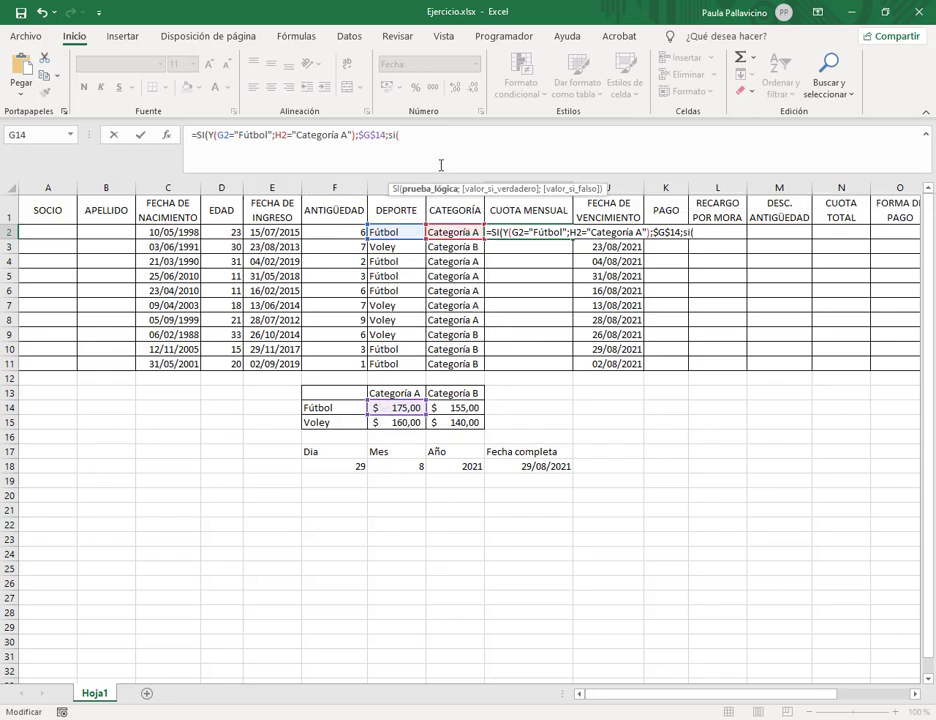
{"action": "type", "text": "y("}
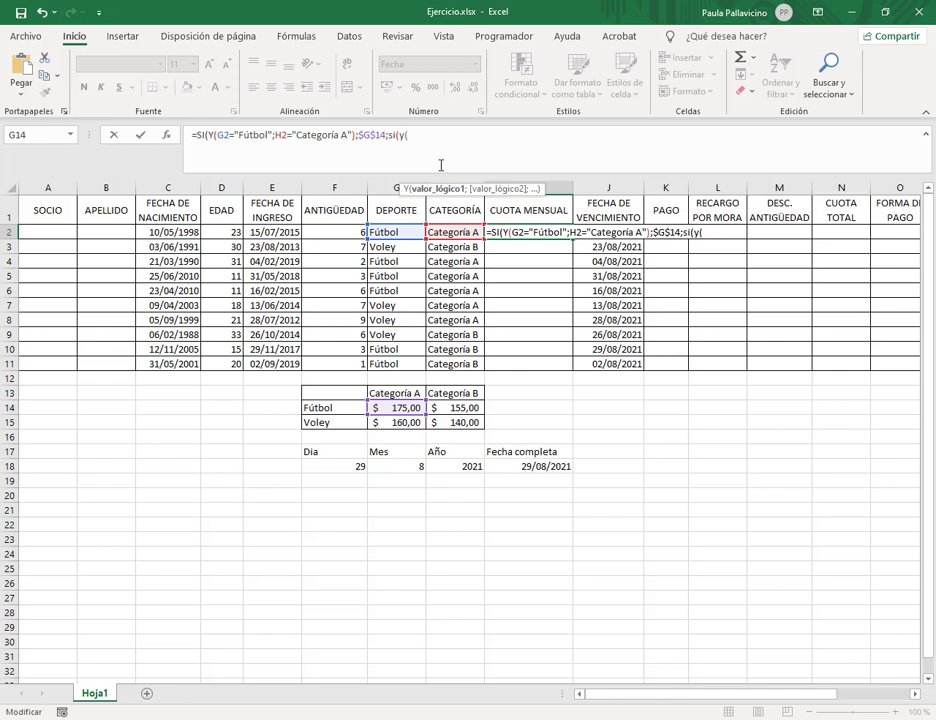
{"action": "left_click", "coordinate": [392, 232]}
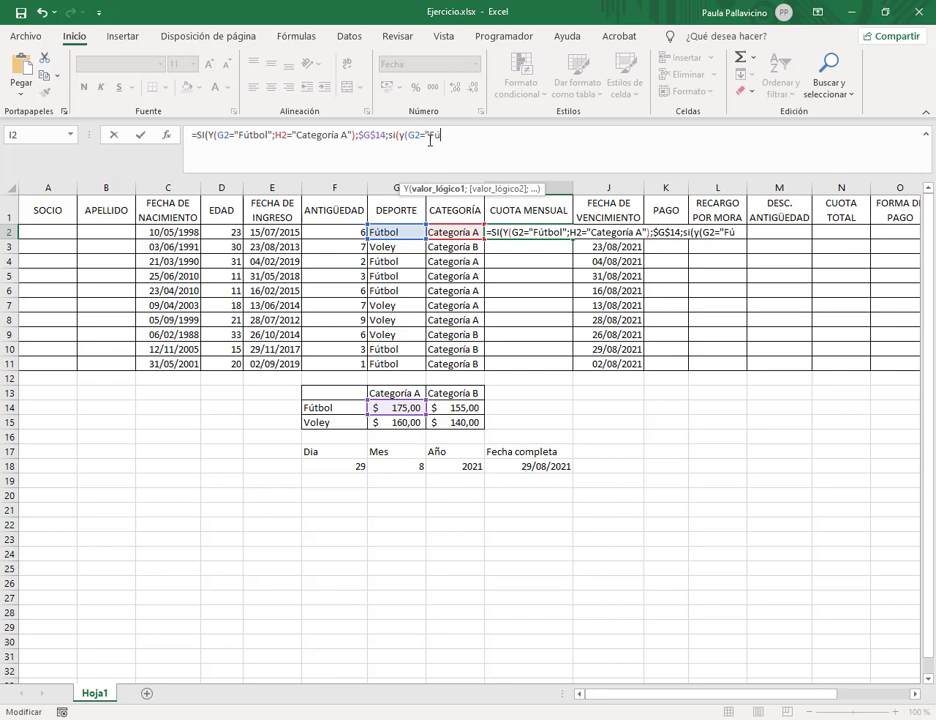
{"action": "type", "text": "=\"Fútn"}
{"action": "key", "text": "BackSpace"}
{"action": "type", "text": "bol\";"}
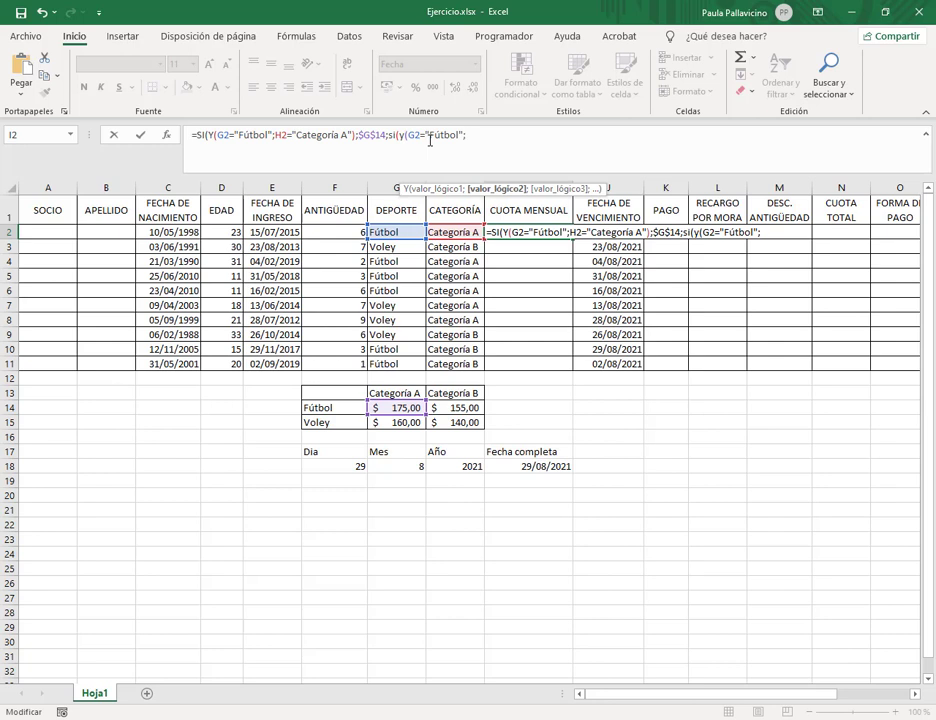
{"action": "left_click", "coordinate": [452, 232]}
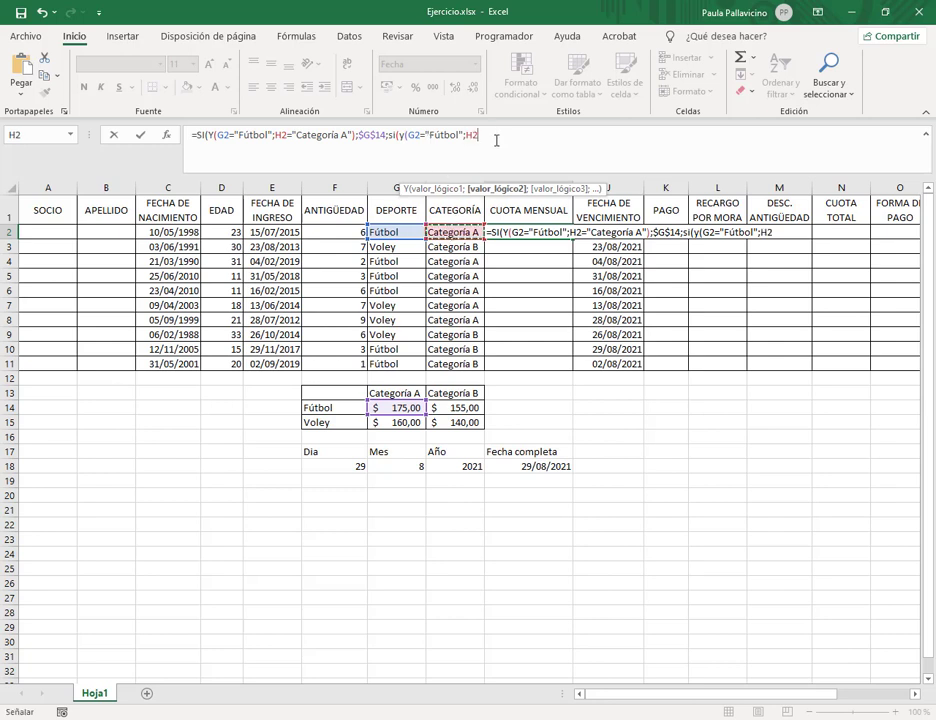
Step: Complete the second nested condition in I2's formula with H2="Categoría B" and return the absolute reference $H$14 when true
{"action": "type", "text": "=\"Cate"}
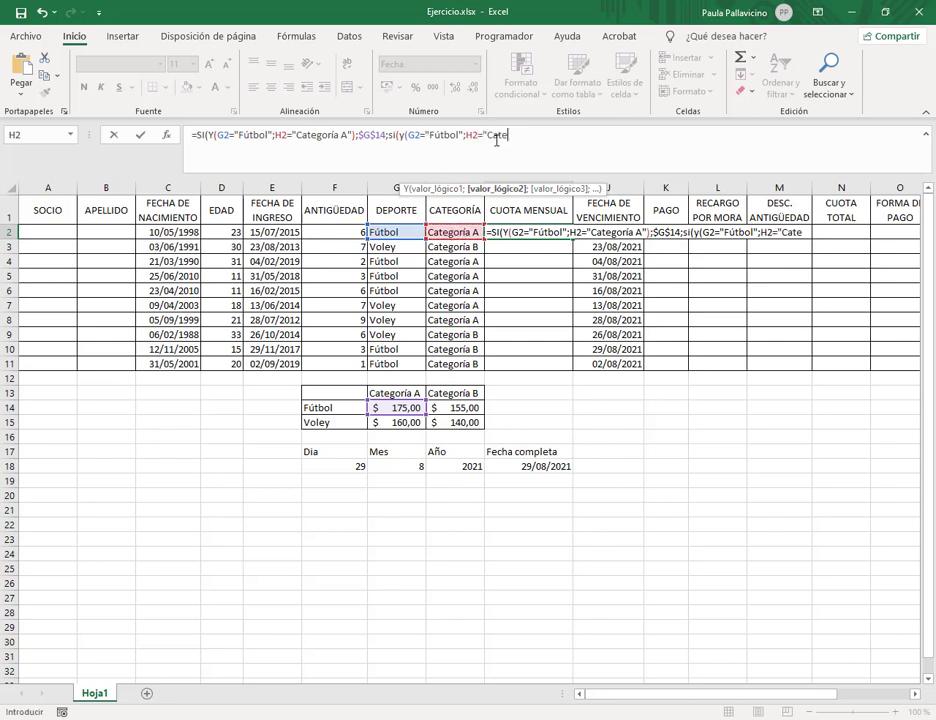
{"action": "type", "text": "goría B\")"}
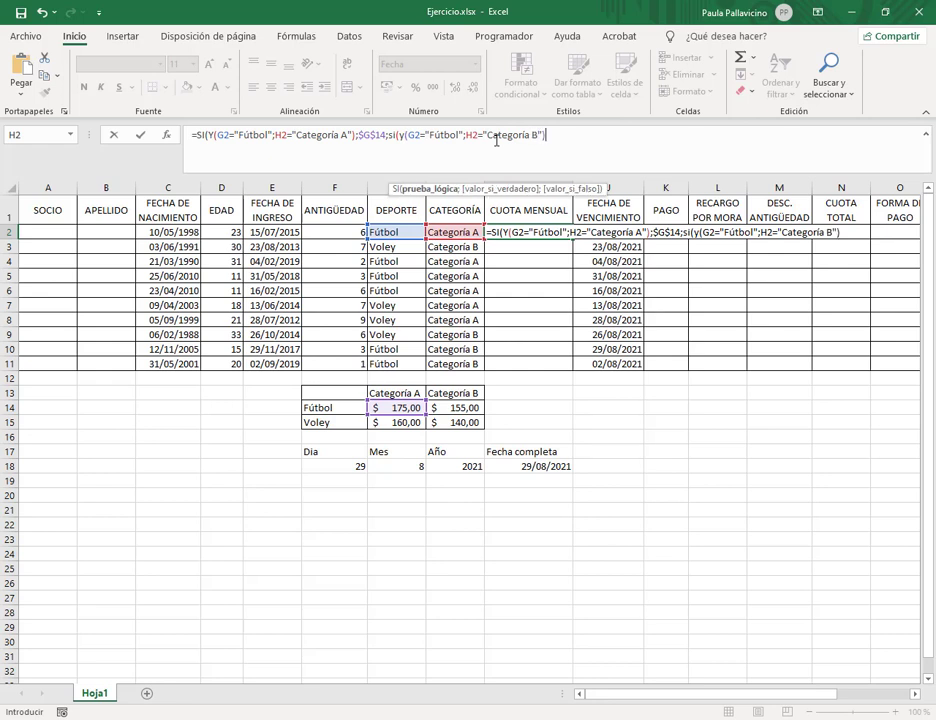
{"action": "type", "text": ";"}
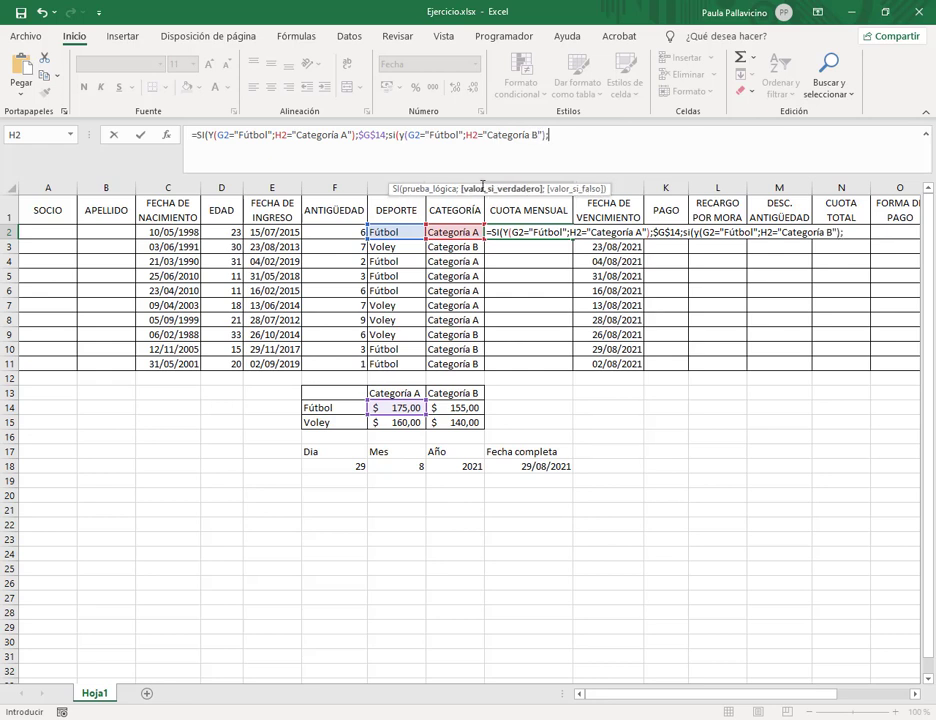
{"action": "left_click", "coordinate": [476, 408]}
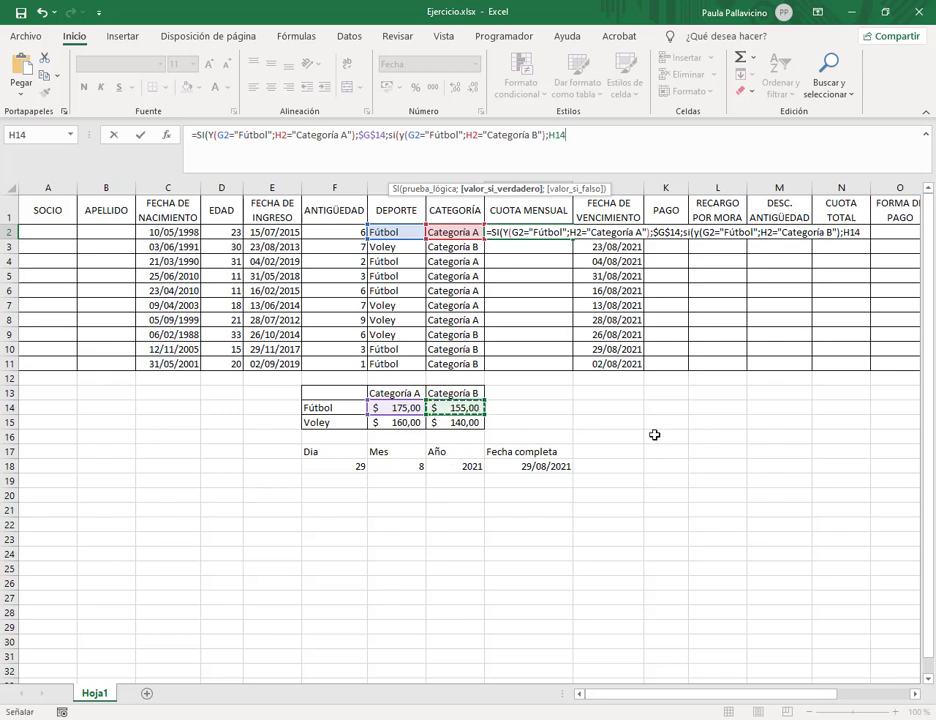
{"action": "key", "text": "F4"}
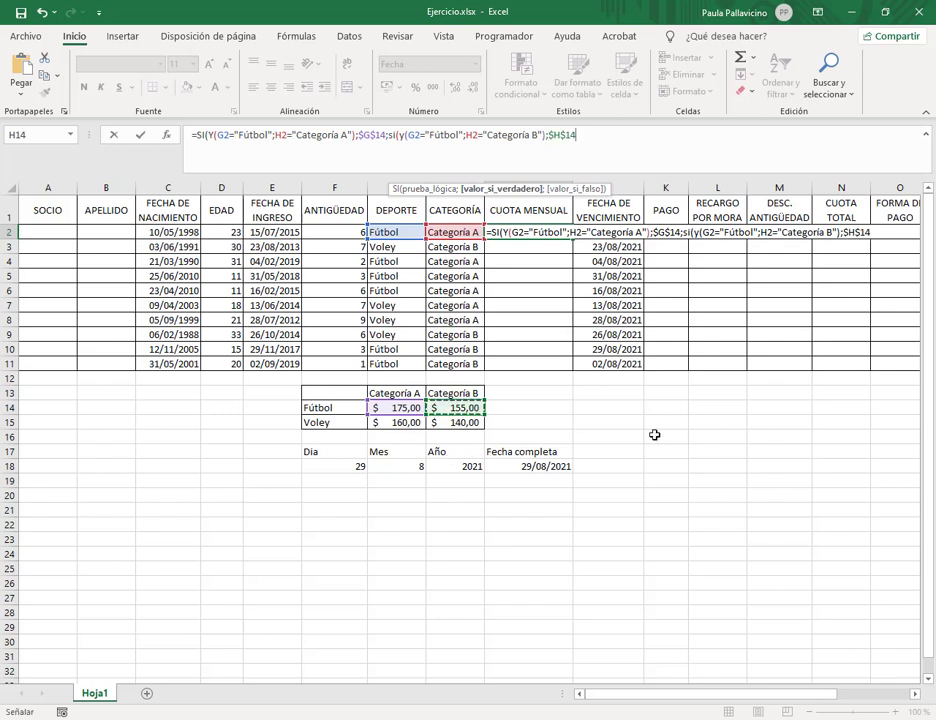
{"action": "type", "text": ";"}
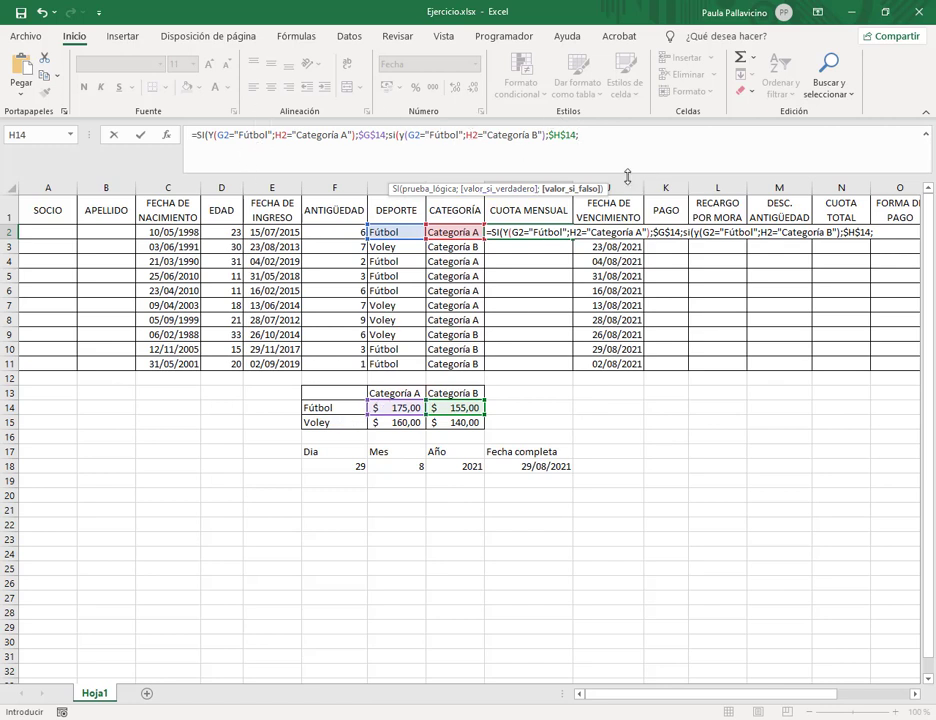
{"action": "left_click", "coordinate": [393, 232]}
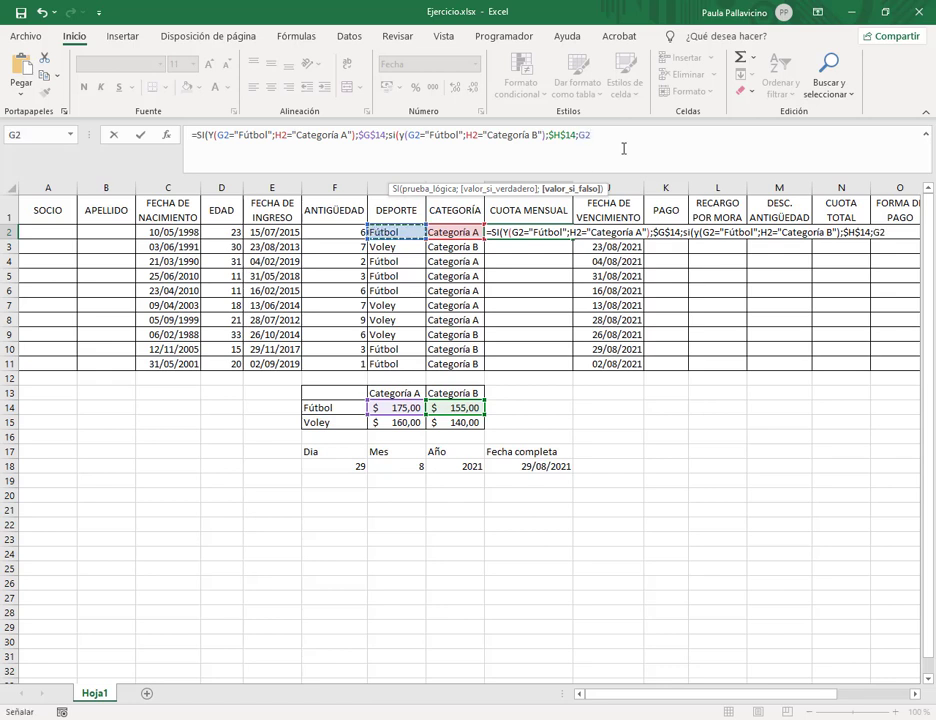
{"action": "key", "text": "BackSpace"}
{"action": "key", "text": "BackSpace"}
Step: Nest another SI with Y in I2's formula that returns $G$15 when G2="Voley" and H2="Categoría A"
{"action": "type", "text": "si"}
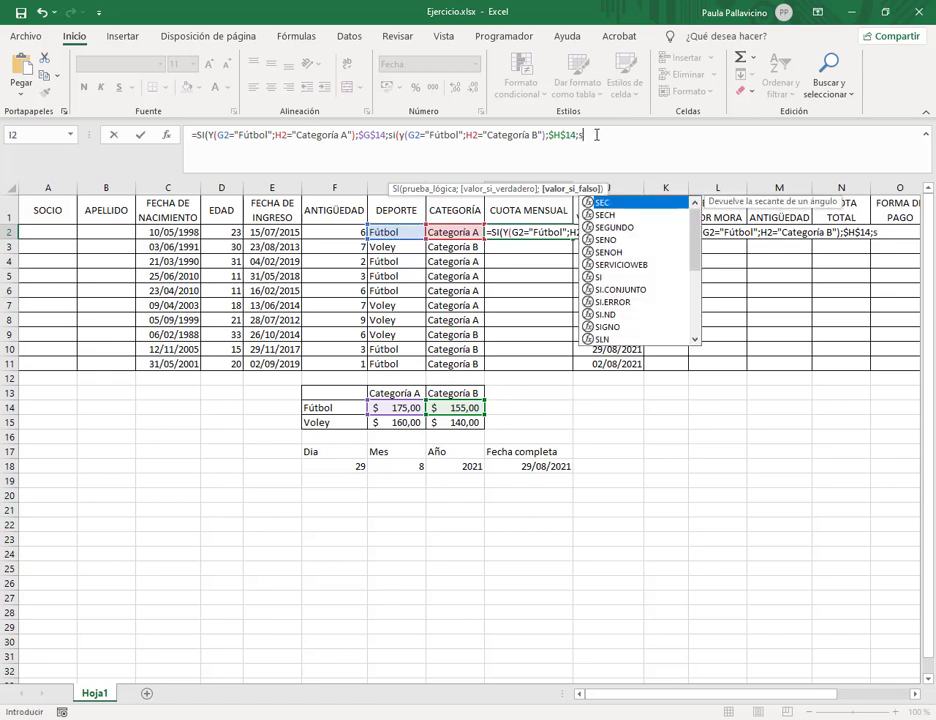
{"action": "type", "text": "(y("}
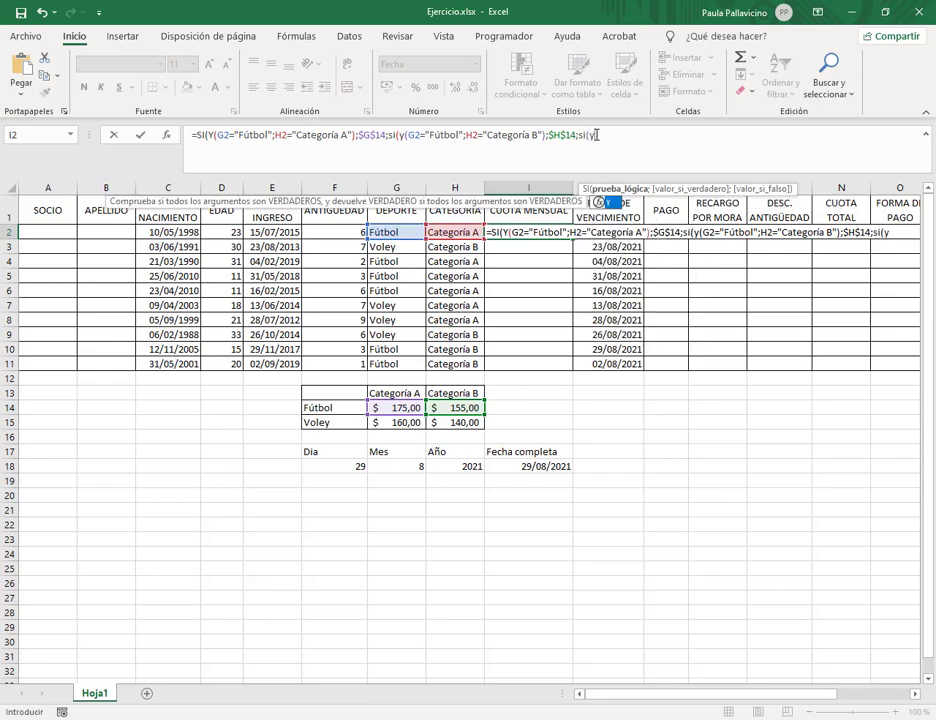
{"action": "left_click", "coordinate": [407, 232]}
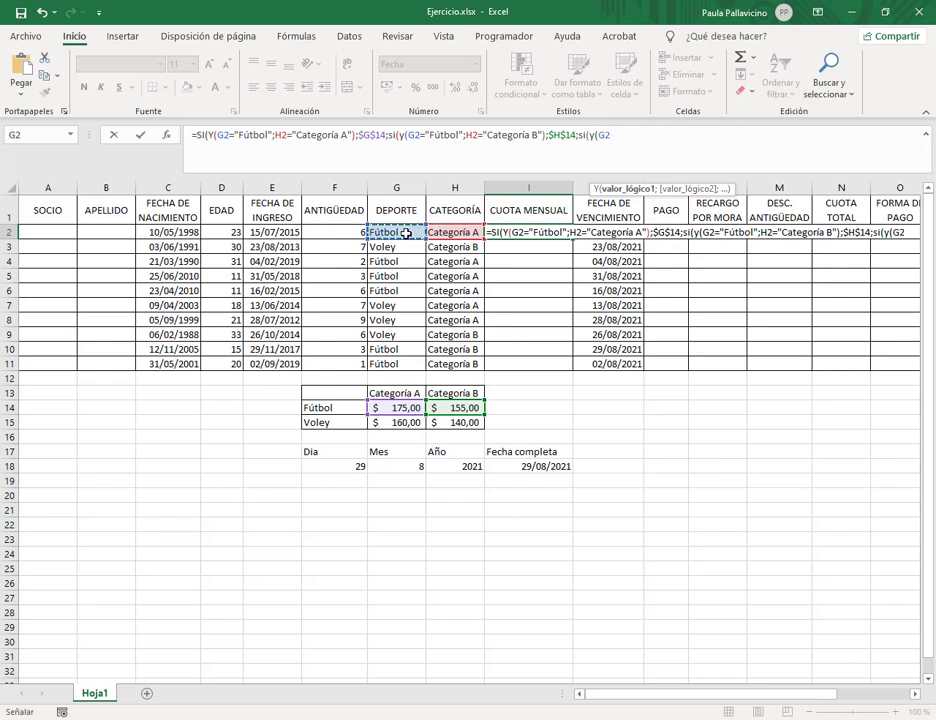
{"action": "type", "text": "=\"Voley"}
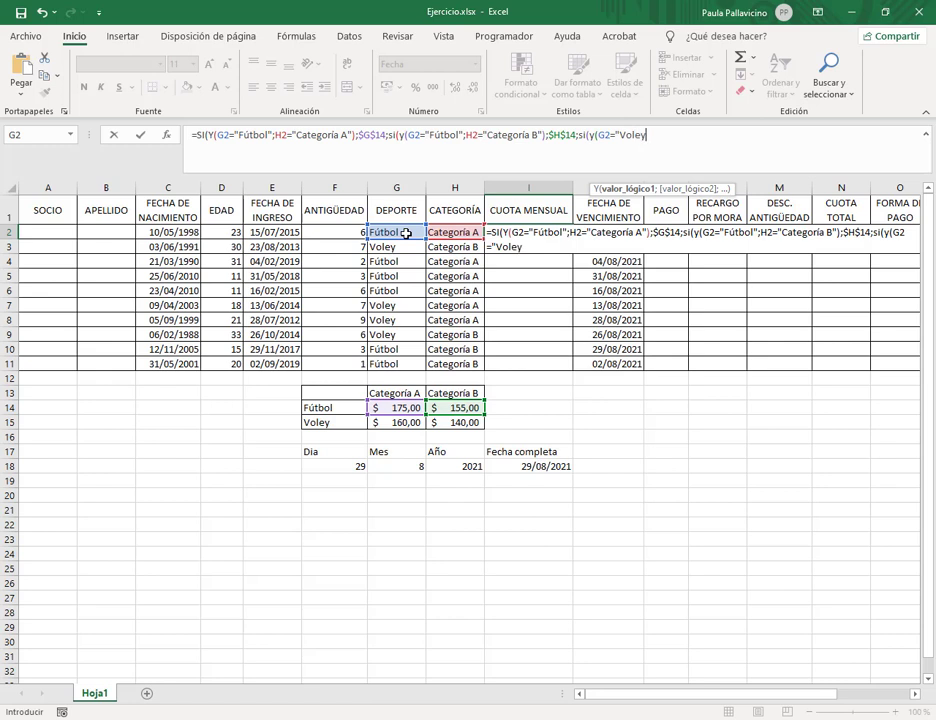
{"action": "type", "text": "\";"}
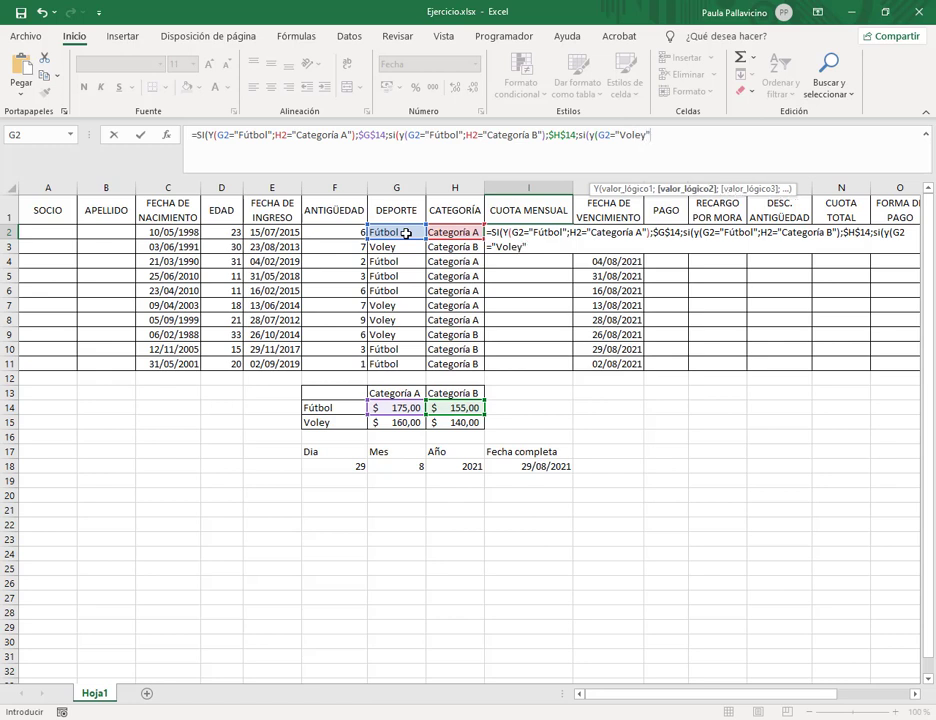
{"action": "left_click", "coordinate": [452, 232]}
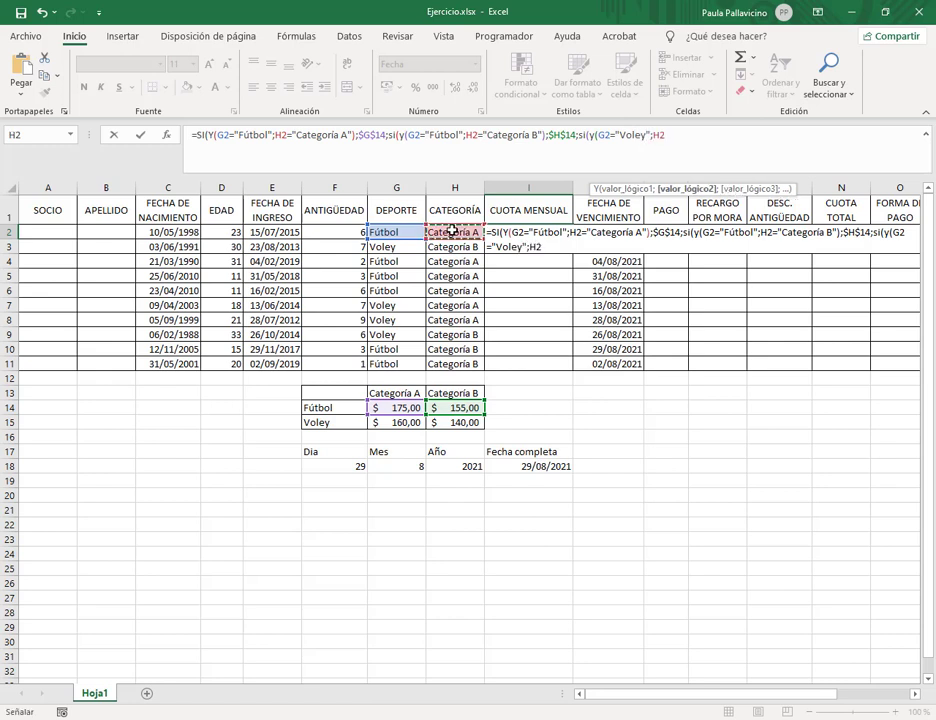
{"action": "type", "text": "=\"Ca"}
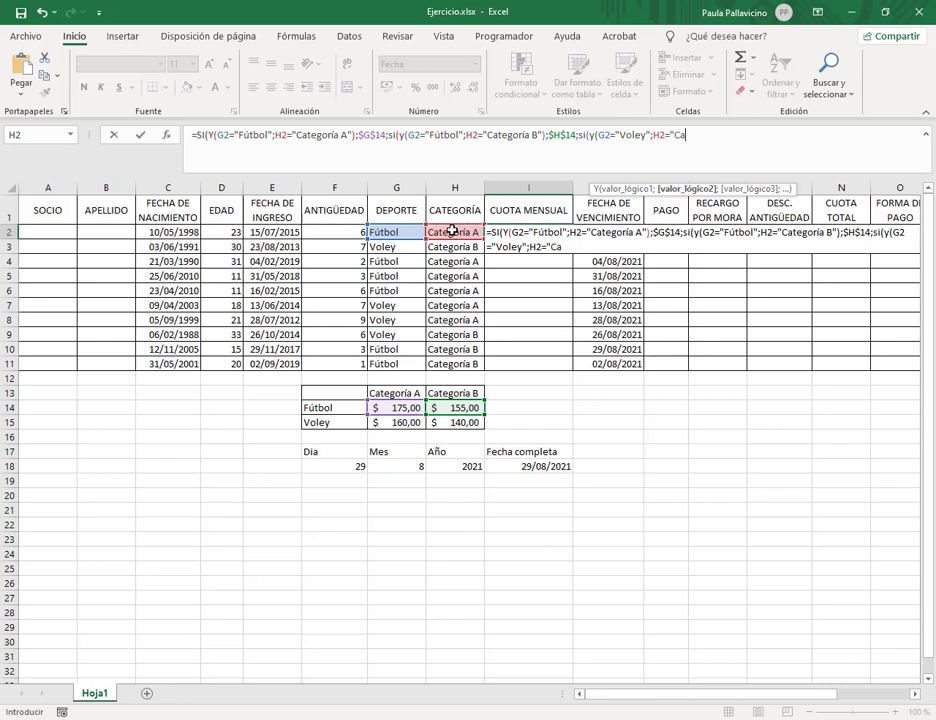
{"action": "type", "text": "tegoría A\");"}
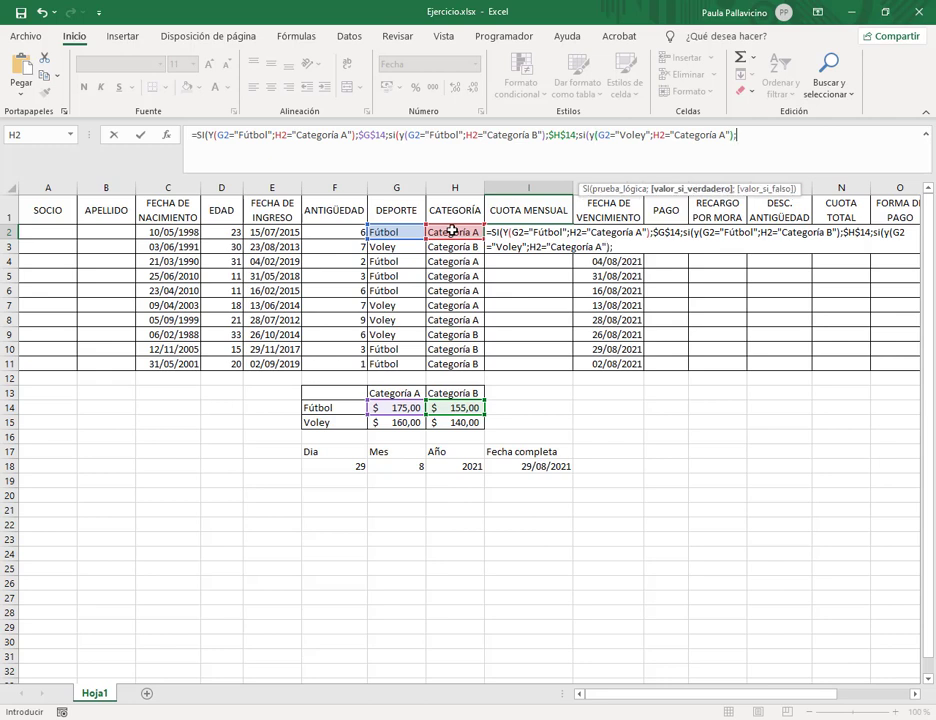
{"action": "left_click", "coordinate": [398, 422]}
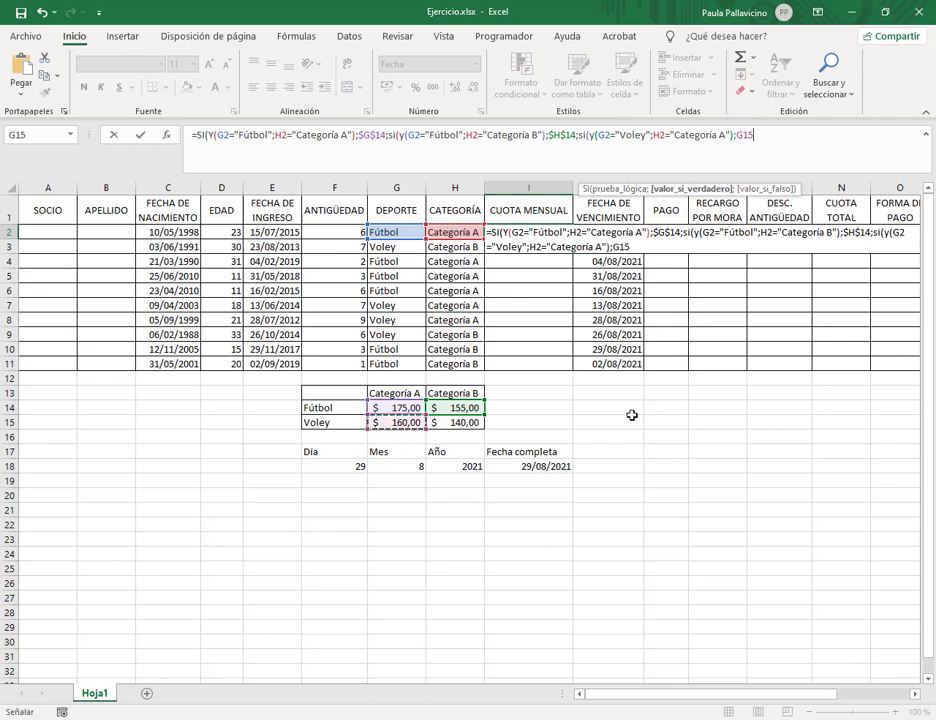
{"action": "key", "text": "F4"}
{"action": "type", "text": ";"}
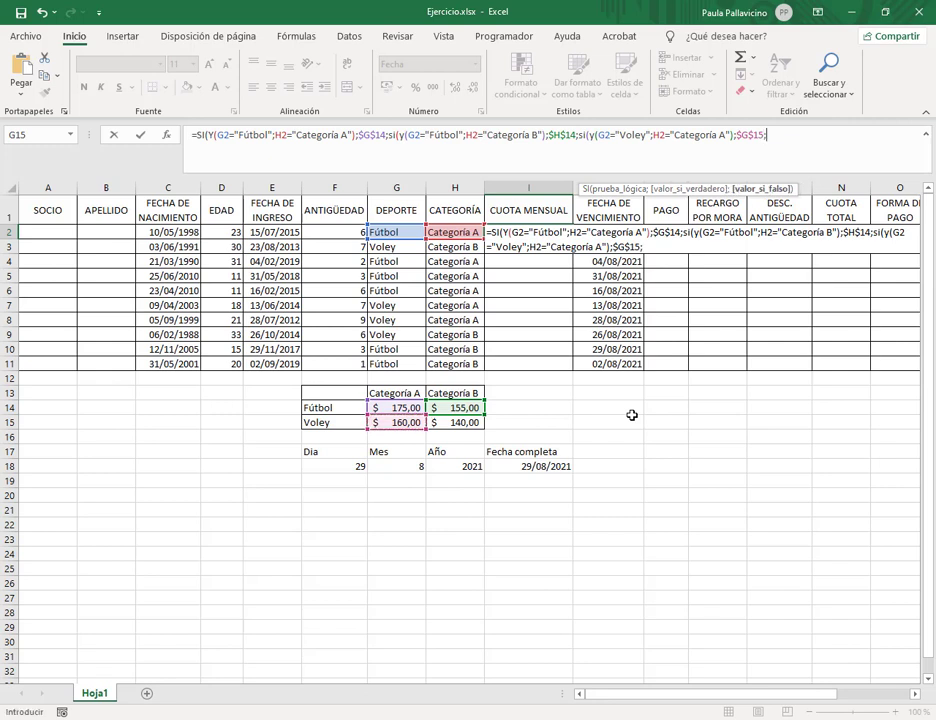
Step: Nest a fourth SI with Y in I2's formula that returns $H$15 when G2="Voley" and H2="Categoría B"
{"action": "type", "text": "si(y("}
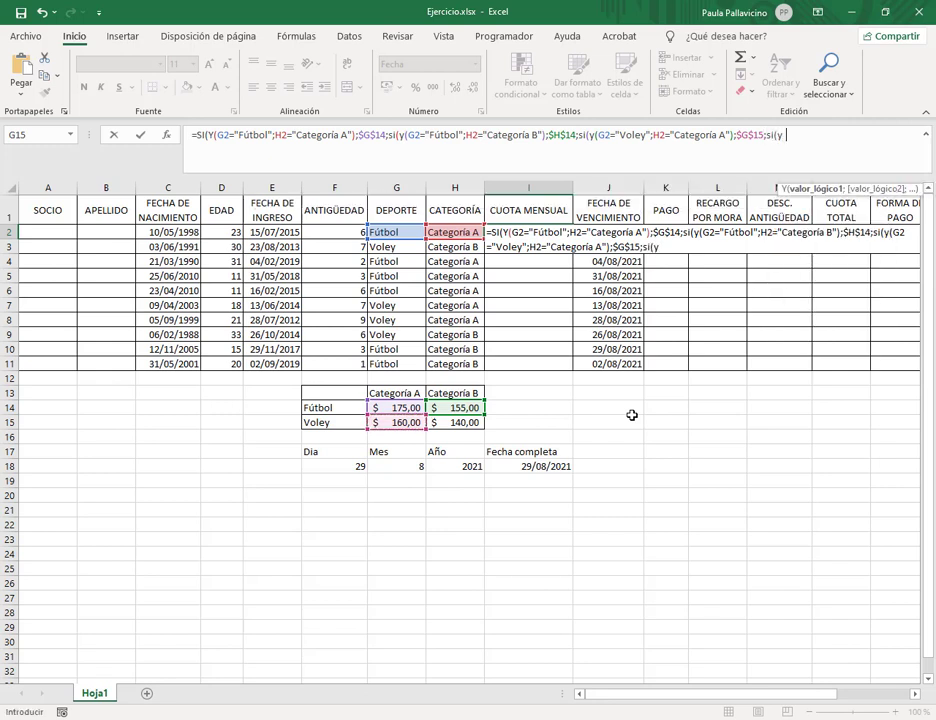
{"action": "left_click", "coordinate": [400, 232]}
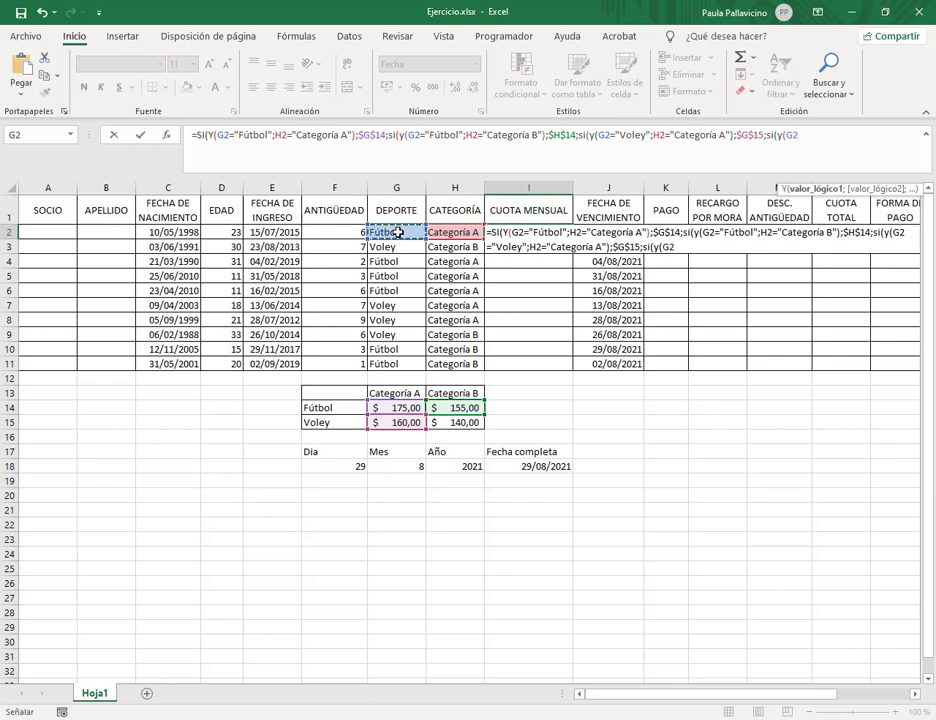
{"action": "type", "text": "="}
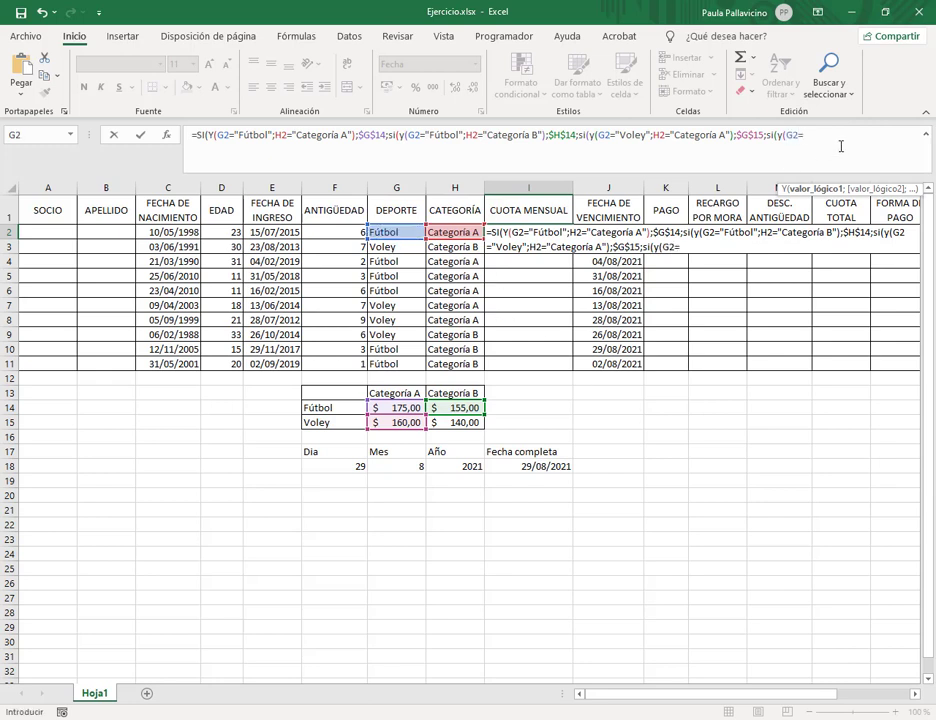
{"action": "type", "text": "\"Voley\";"}
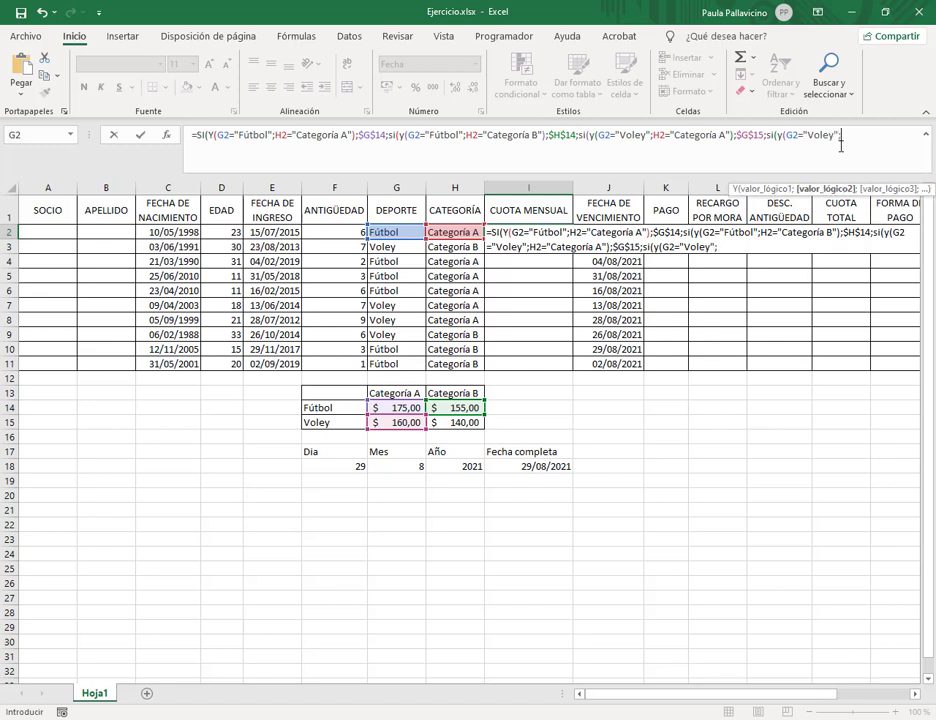
{"action": "left_click", "coordinate": [459, 232]}
{"action": "type", "text": "="}
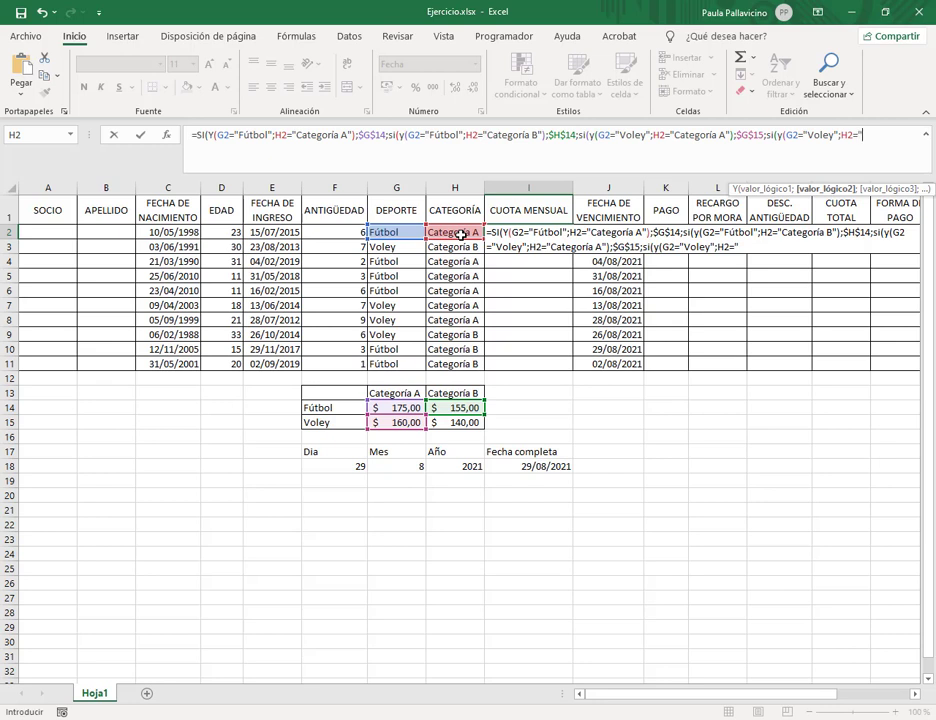
{"action": "type", "text": "\"Categoría B"}
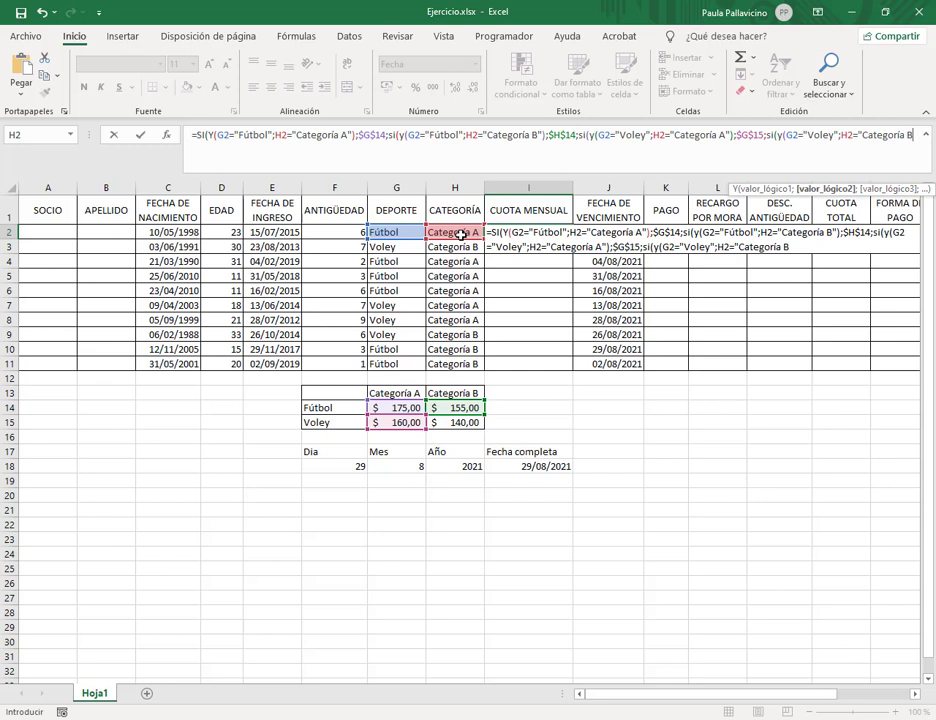
{"action": "type", "text": "\""}
{"action": "type", "text": ")"}
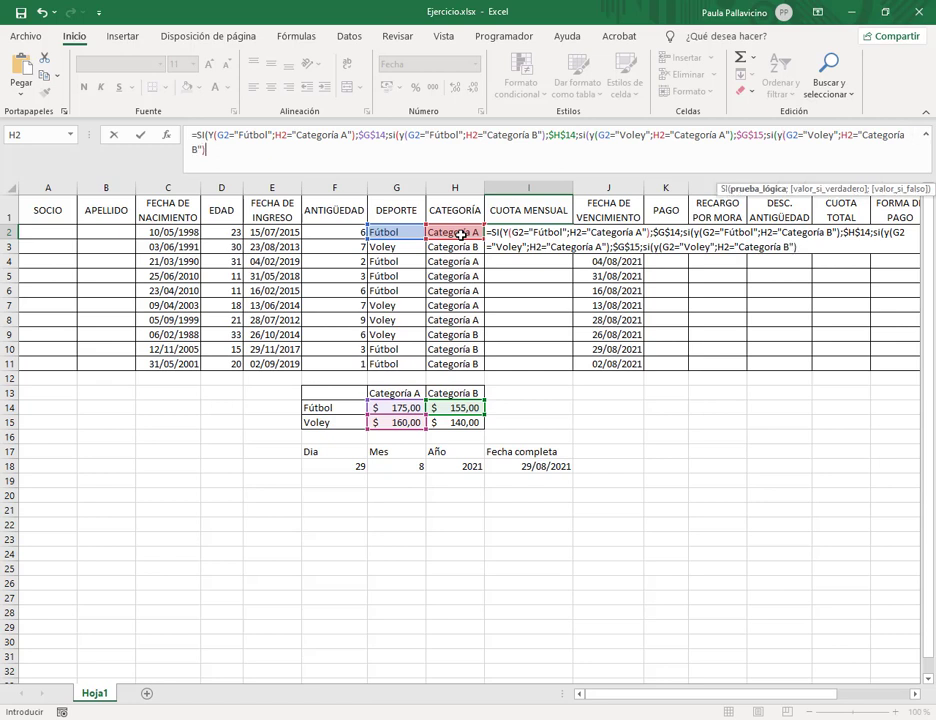
{"action": "type", "text": ";"}
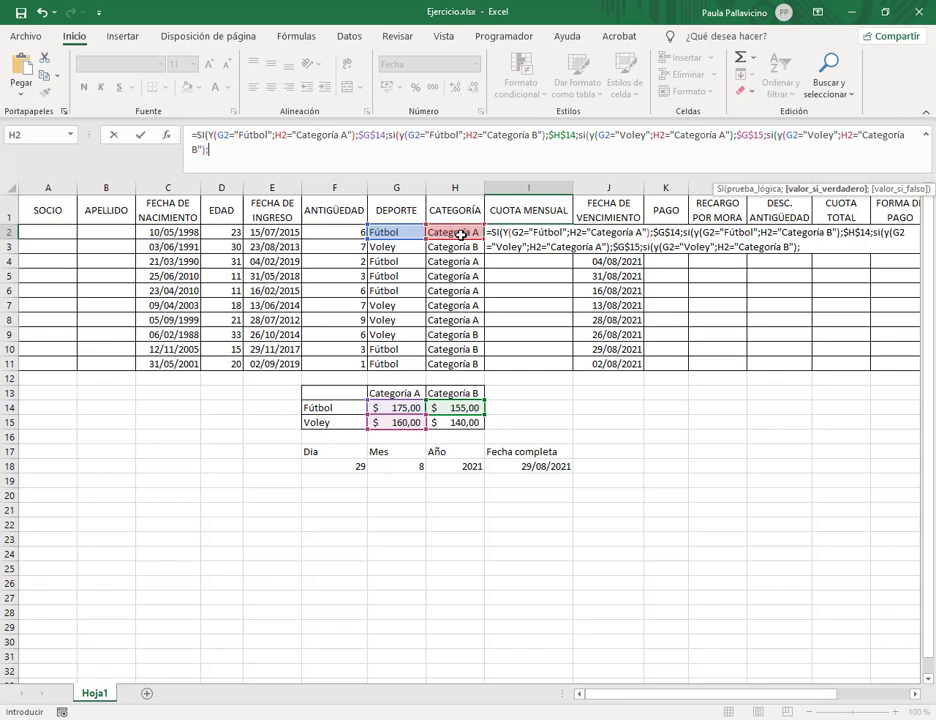
{"action": "left_click", "coordinate": [462, 423]}
{"action": "left_click", "coordinate": [239, 151]}
{"action": "key", "text": "F4"}
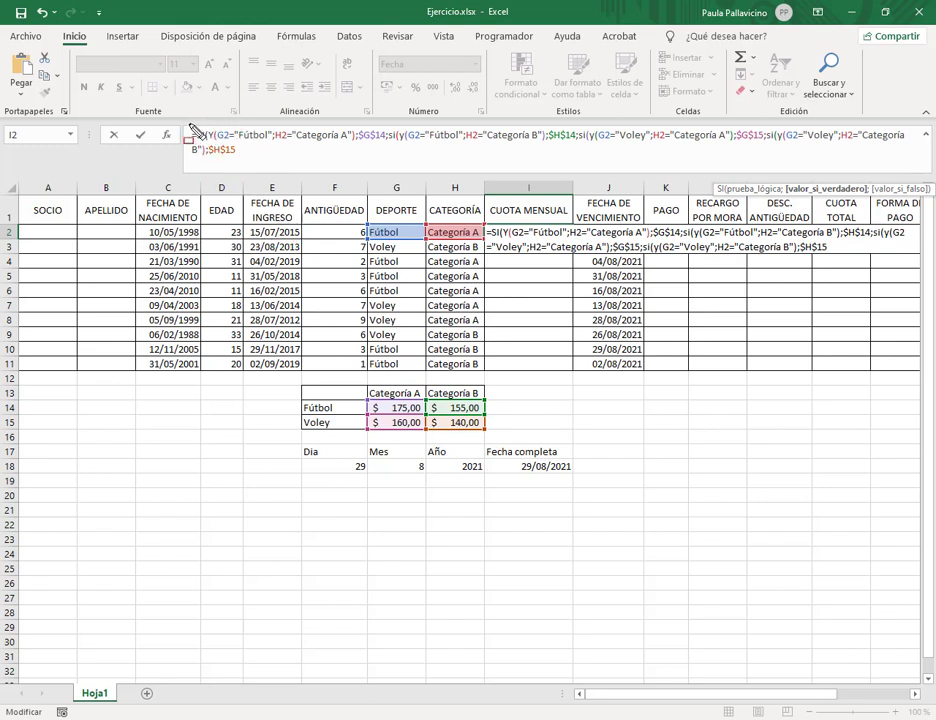
{"action": "left_click_drag", "start_coordinate": [187, 124], "coordinate": [211, 147]}
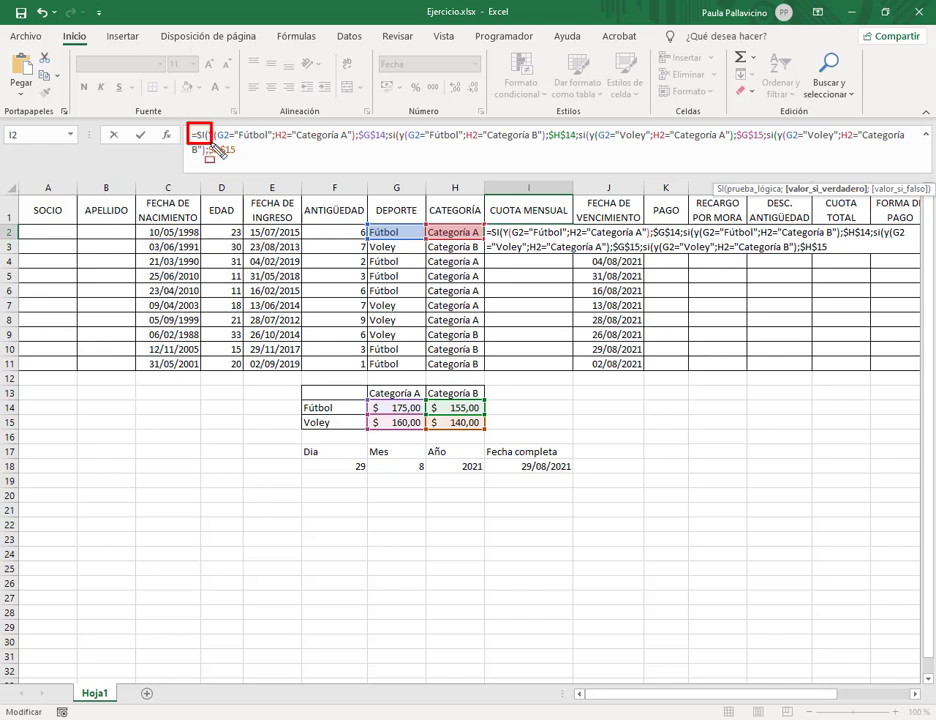
{"action": "left_click_drag", "start_coordinate": [386, 123], "coordinate": [398, 143]}
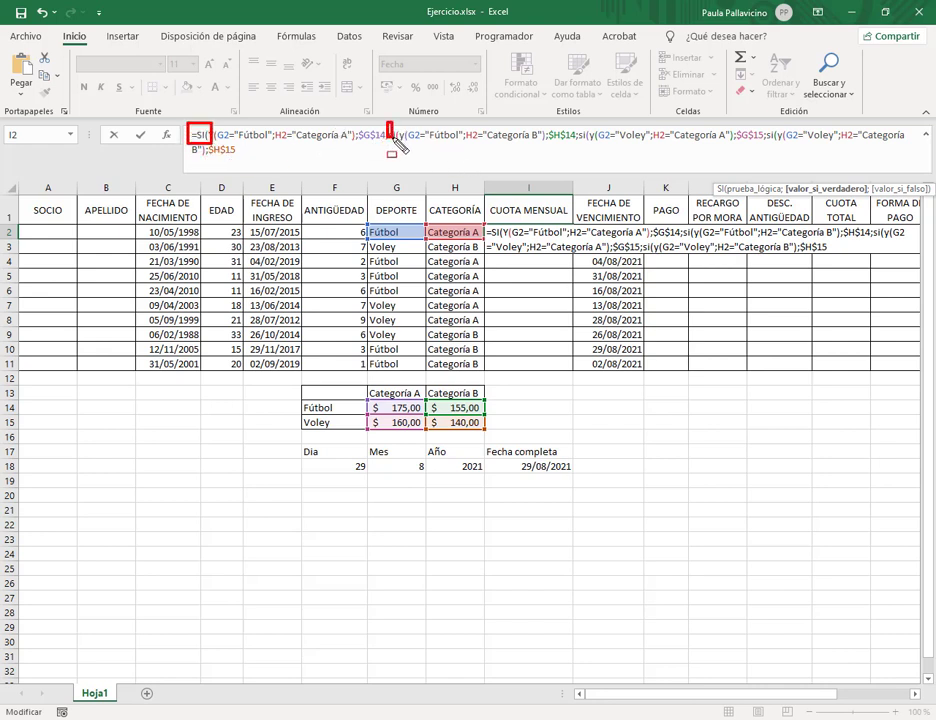
{"action": "left_click_drag", "start_coordinate": [575, 124], "coordinate": [587, 144]}
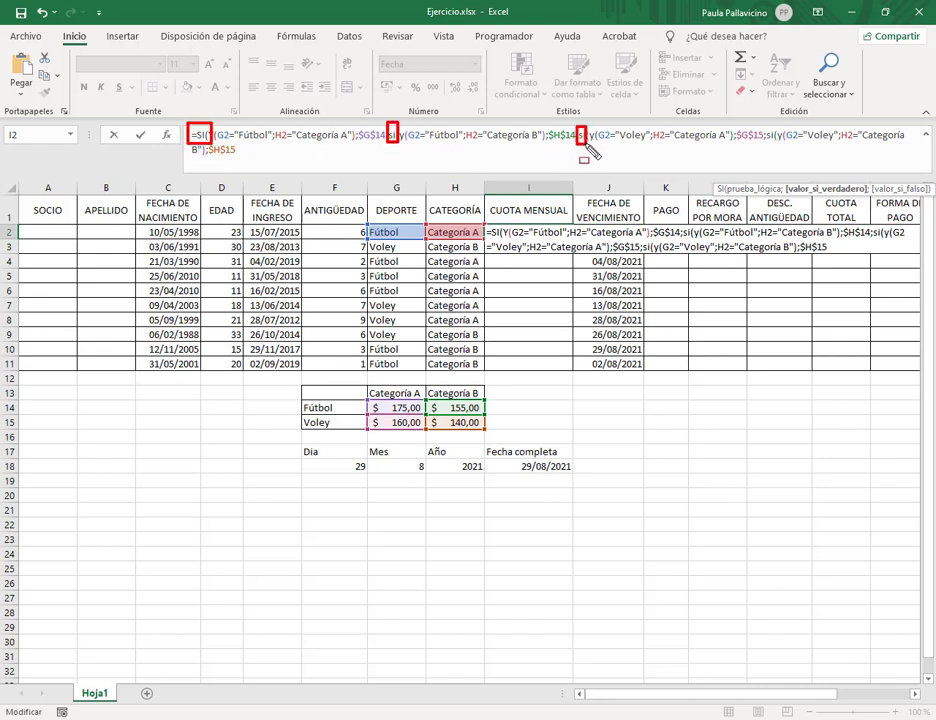
{"action": "left_click_drag", "start_coordinate": [764, 126], "coordinate": [777, 144]}
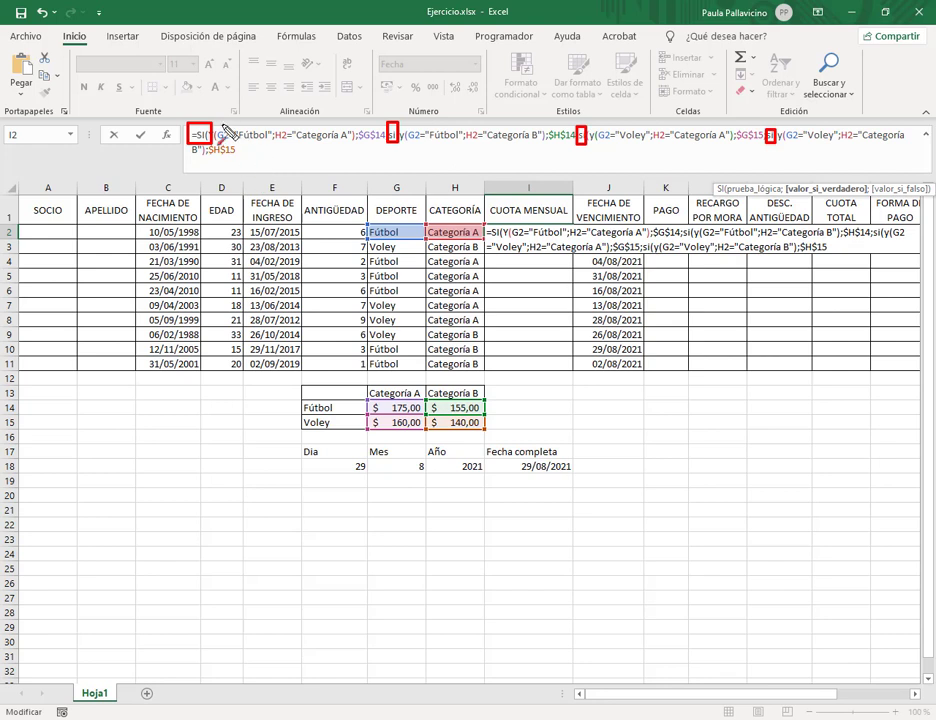
{"action": "left_click_drag", "start_coordinate": [220, 104], "coordinate": [210, 123]}
{"action": "left_click_drag", "start_coordinate": [350, 105], "coordinate": [349, 119]}
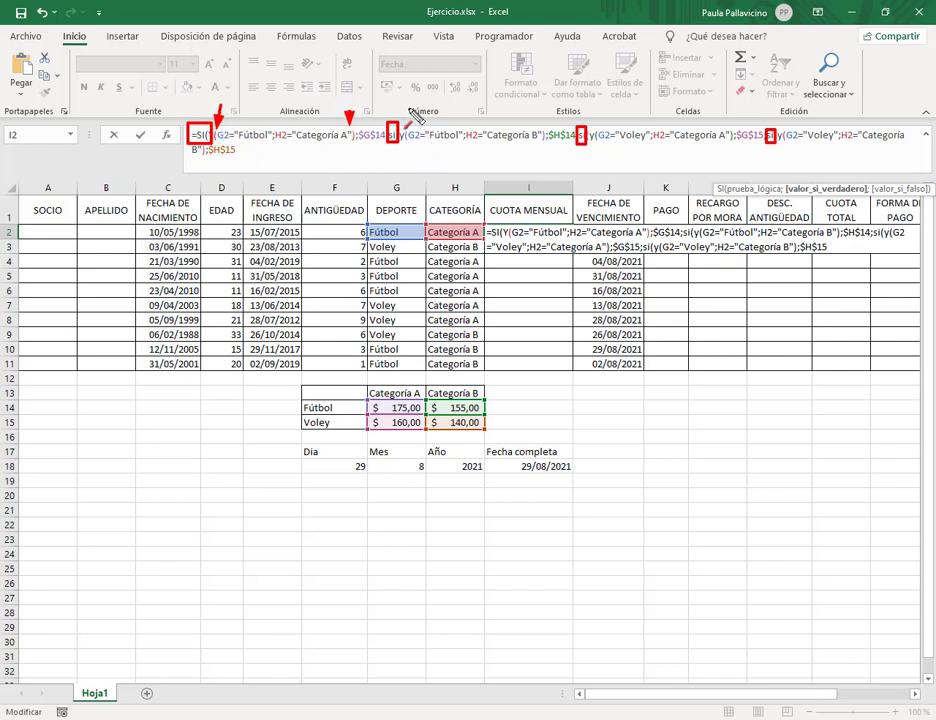
{"action": "left_click_drag", "start_coordinate": [411, 113], "coordinate": [407, 126]}
{"action": "left_click_drag", "start_coordinate": [540, 111], "coordinate": [537, 125]}
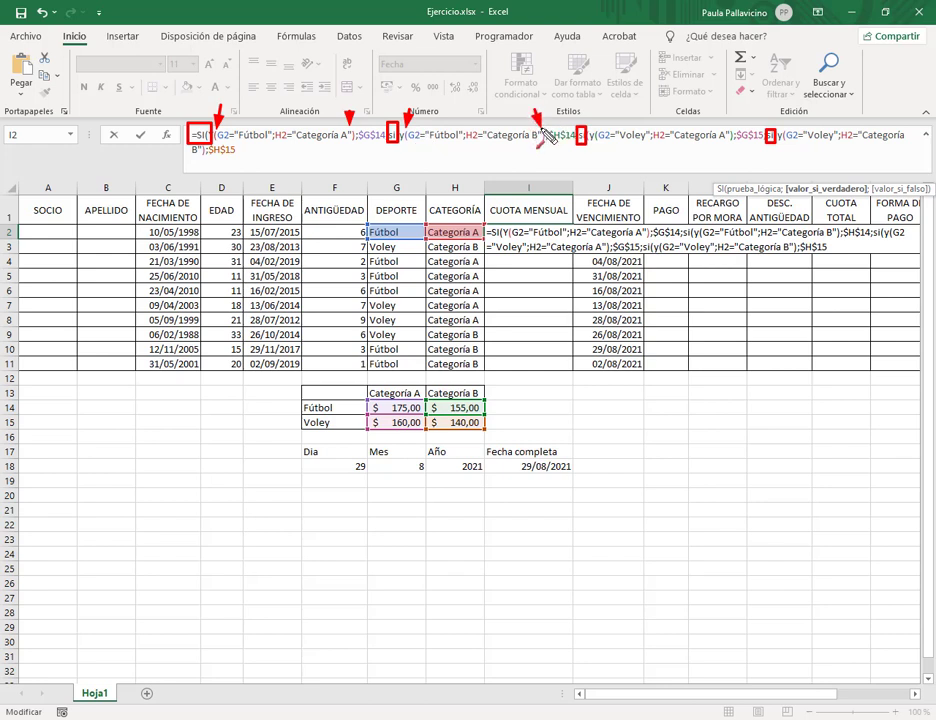
{"action": "left_click_drag", "start_coordinate": [605, 118], "coordinate": [601, 128]}
{"action": "left_click_drag", "start_coordinate": [727, 113], "coordinate": [724, 128]}
{"action": "left_click_drag", "start_coordinate": [801, 115], "coordinate": [792, 128]}
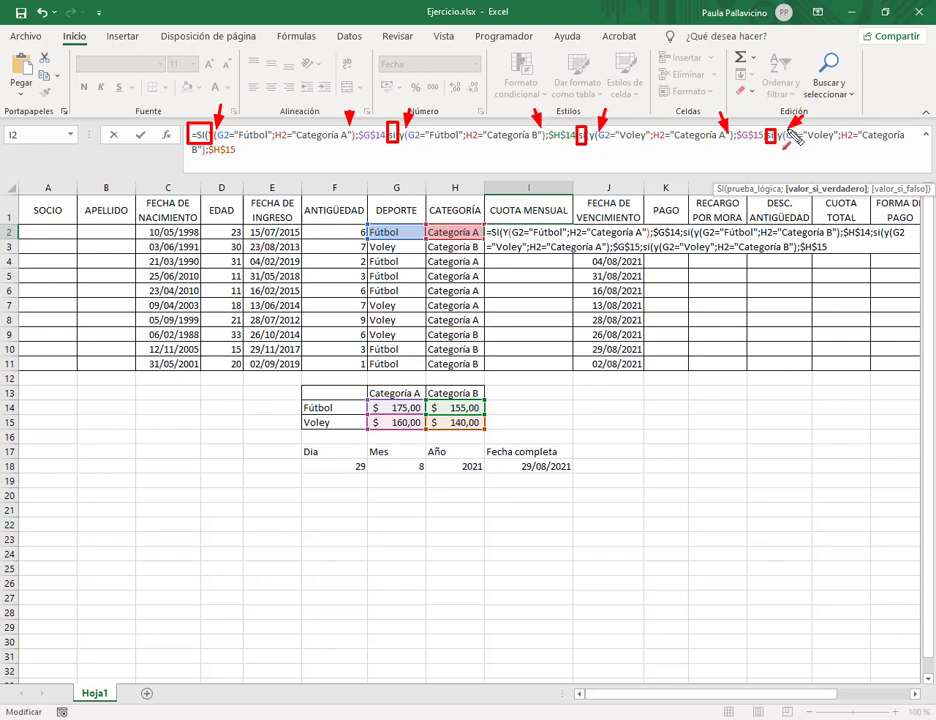
{"action": "left_click_drag", "start_coordinate": [208, 164], "coordinate": [198, 150]}
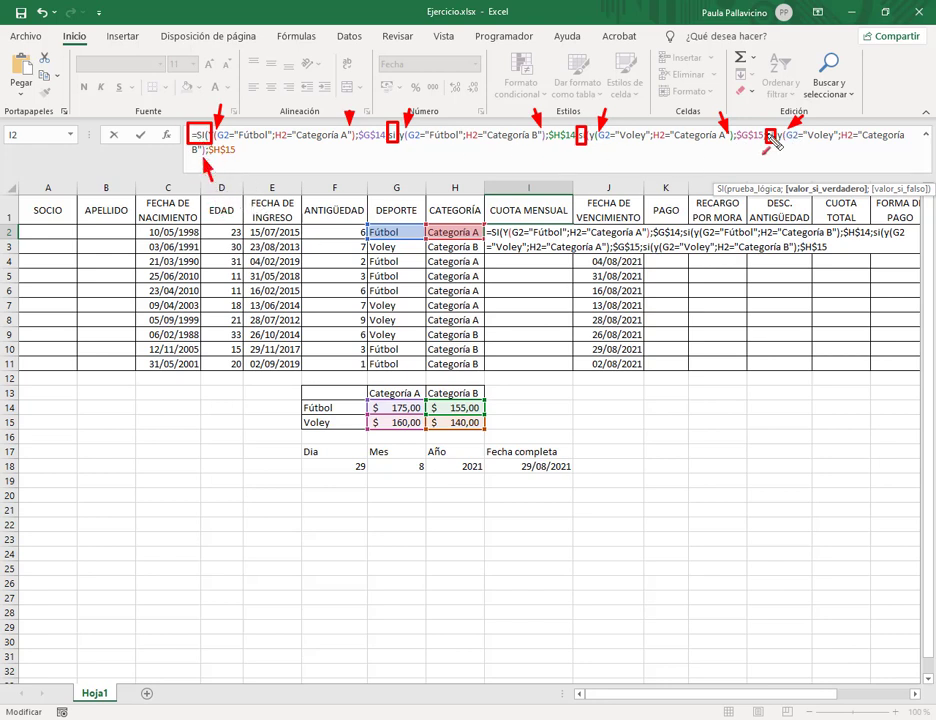
{"action": "key", "text": "Escape"}
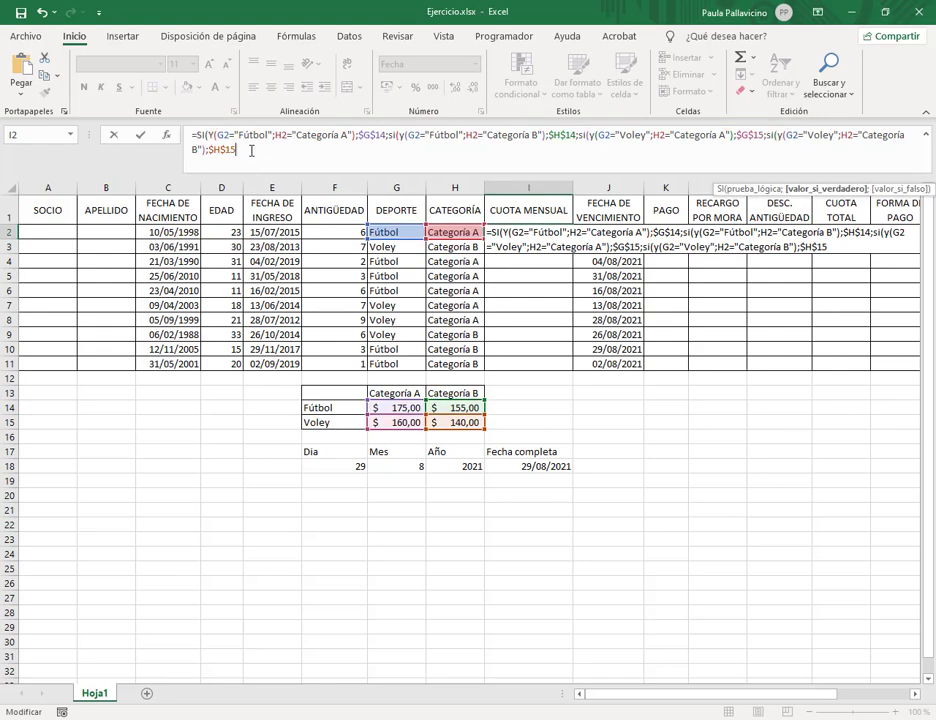
Step: Close the four nested SI functions in I2 and enter the formula
{"action": "type", "text": "))))"}
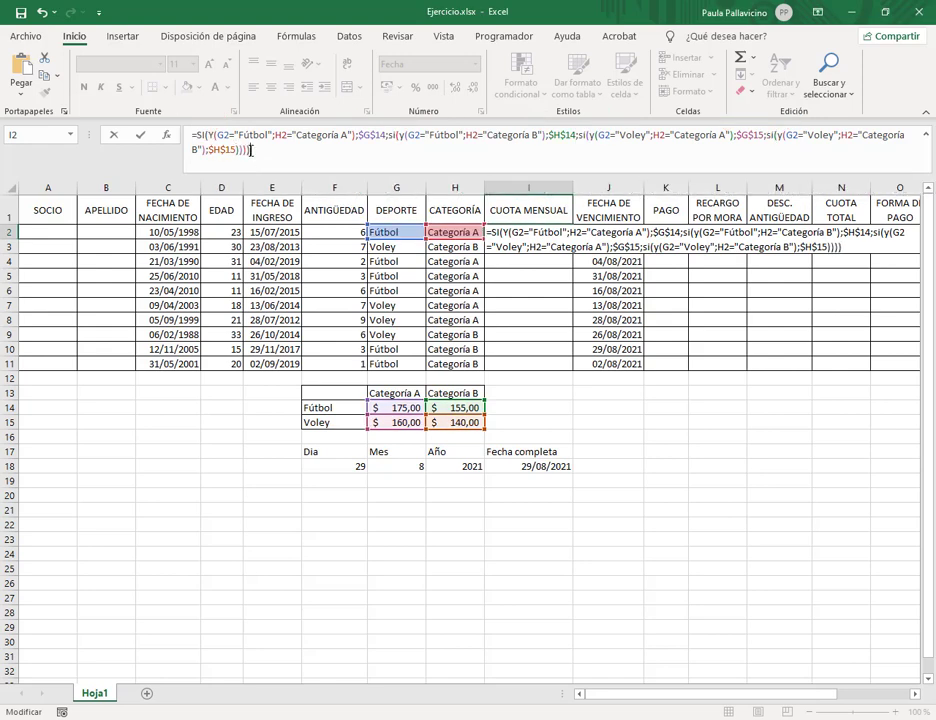
{"action": "key", "text": "Return"}
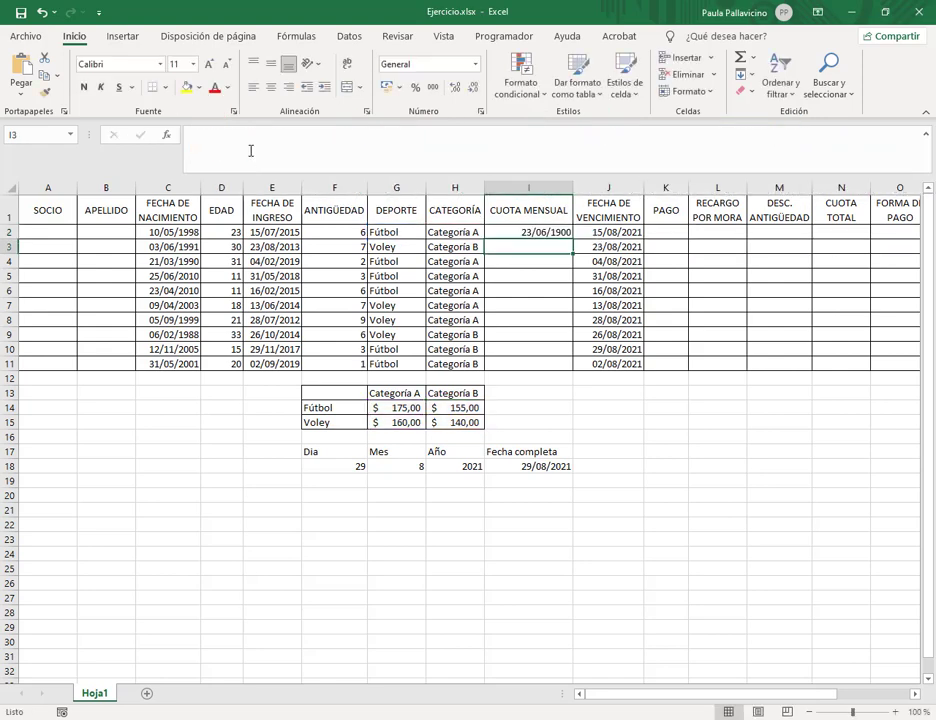
Step: Apply the $ Español (Argentina) accounting format to I2 and fill its formula down to I11
{"action": "left_click", "coordinate": [527, 233]}
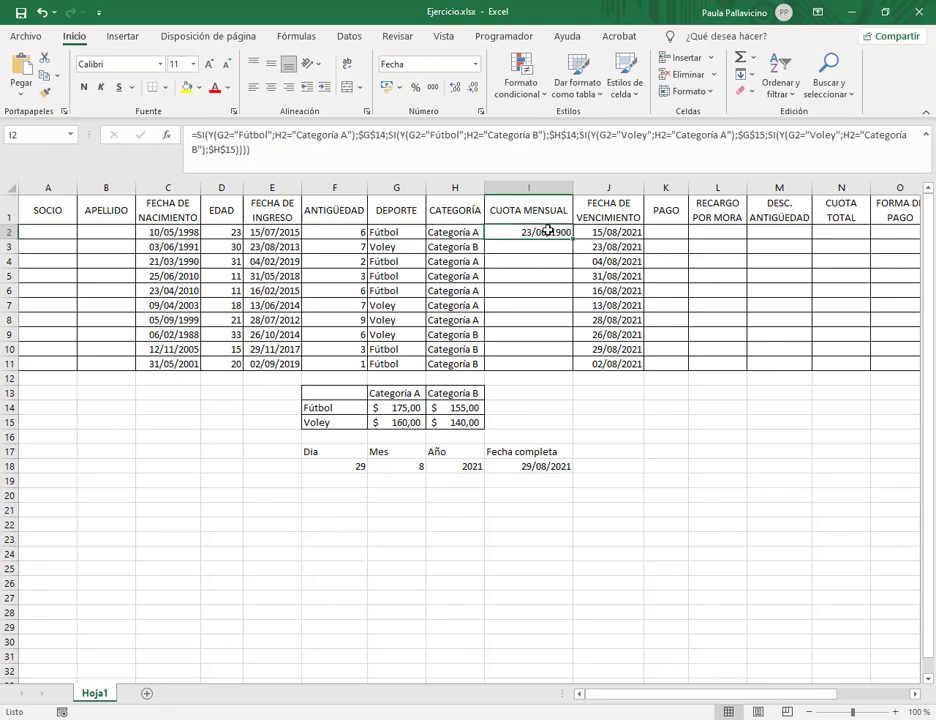
{"action": "left_click", "coordinate": [400, 91]}
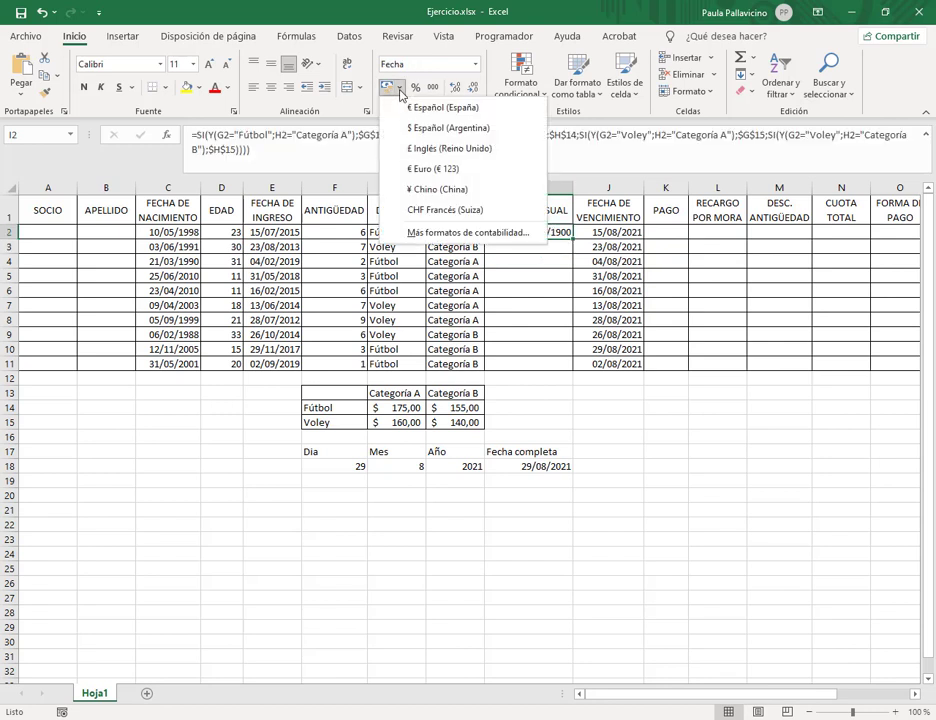
{"action": "left_click", "coordinate": [414, 134]}
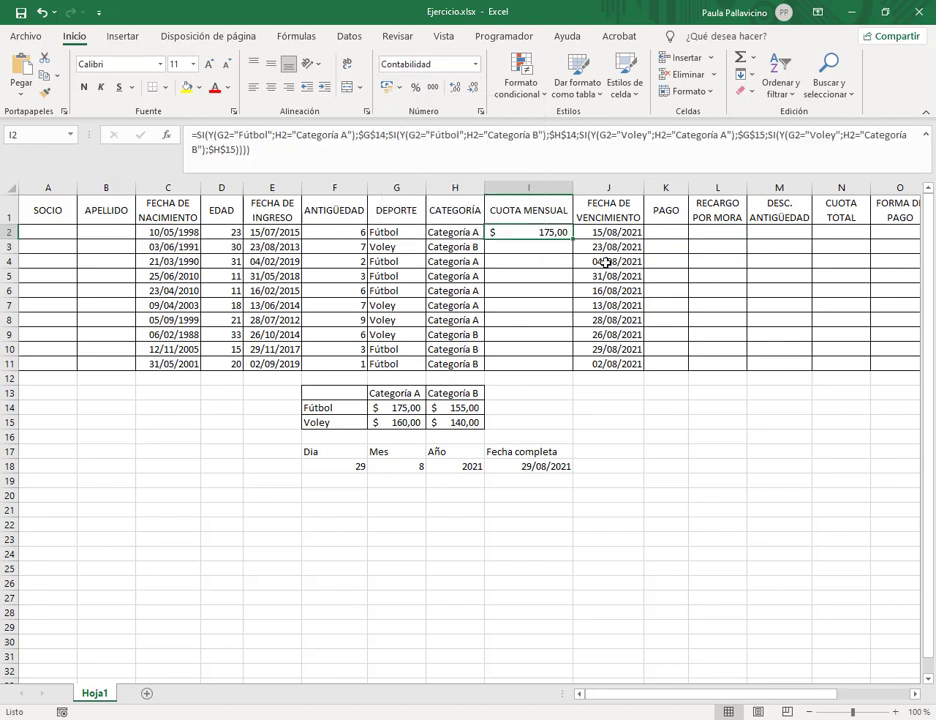
{"action": "left_click_drag", "start_coordinate": [572, 239], "coordinate": [572, 368]}
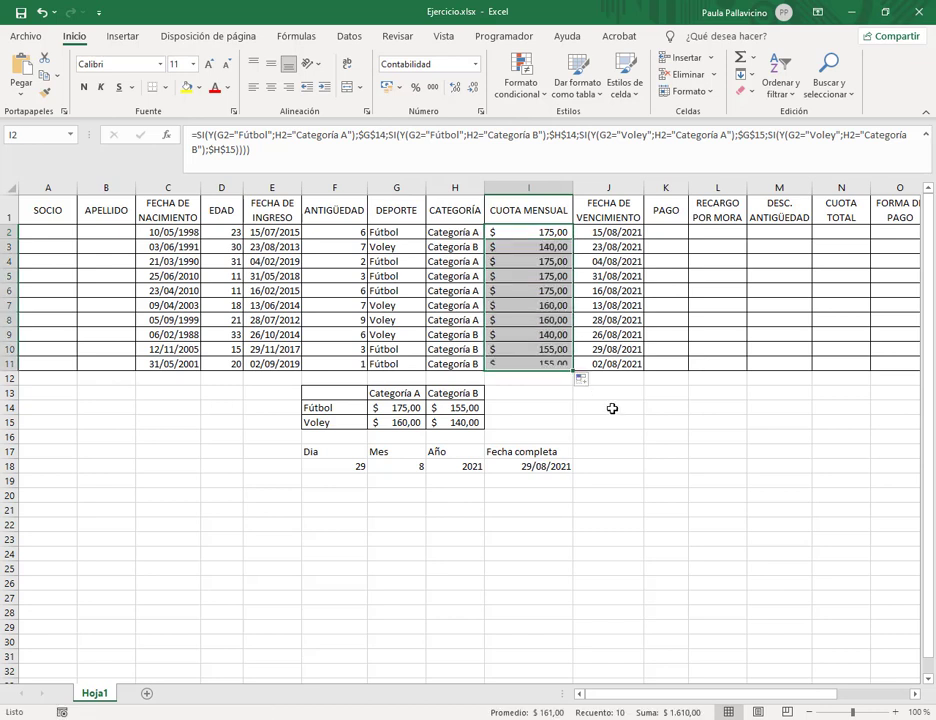
{"action": "left_click", "coordinate": [616, 422]}
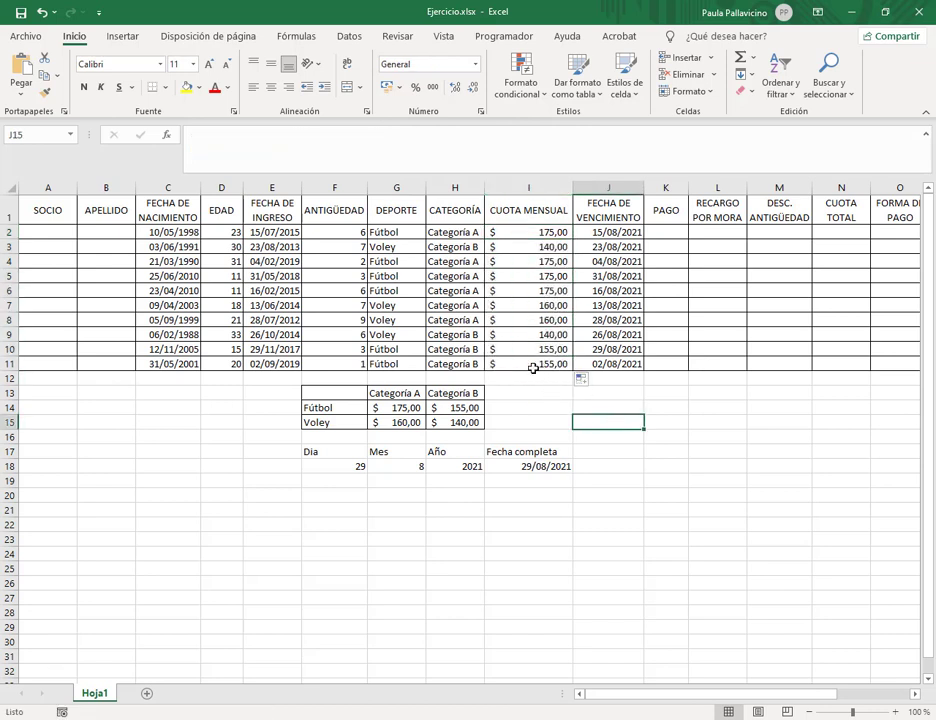
Step: Change the sport in G10 to Voley to test the monthly fee formula
{"action": "left_click", "coordinate": [406, 351]}
{"action": "type", "text": "voley"}
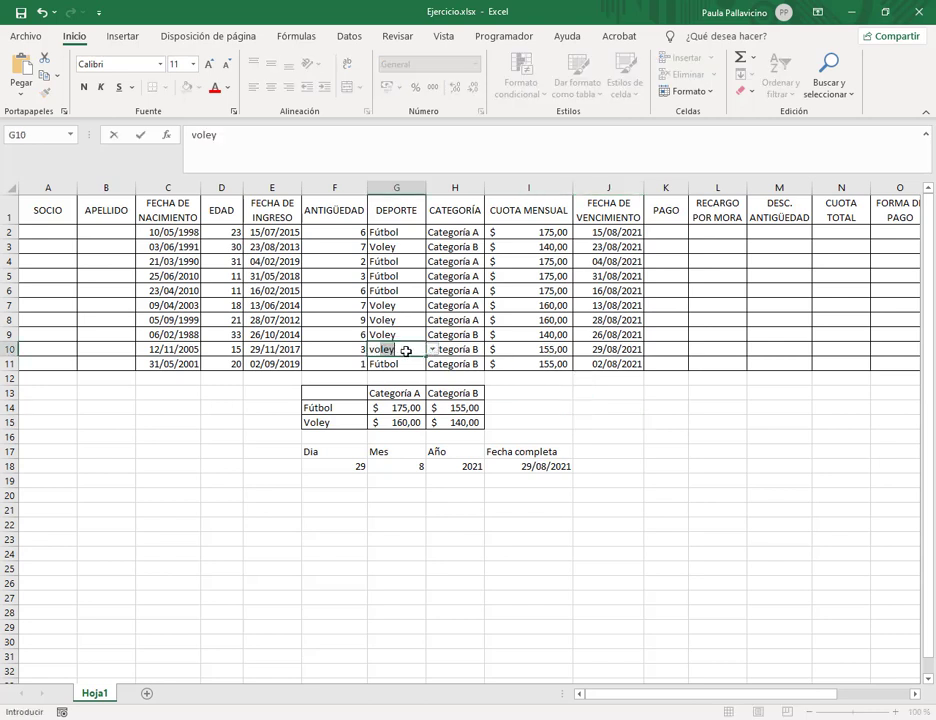
{"action": "key", "text": "Return"}
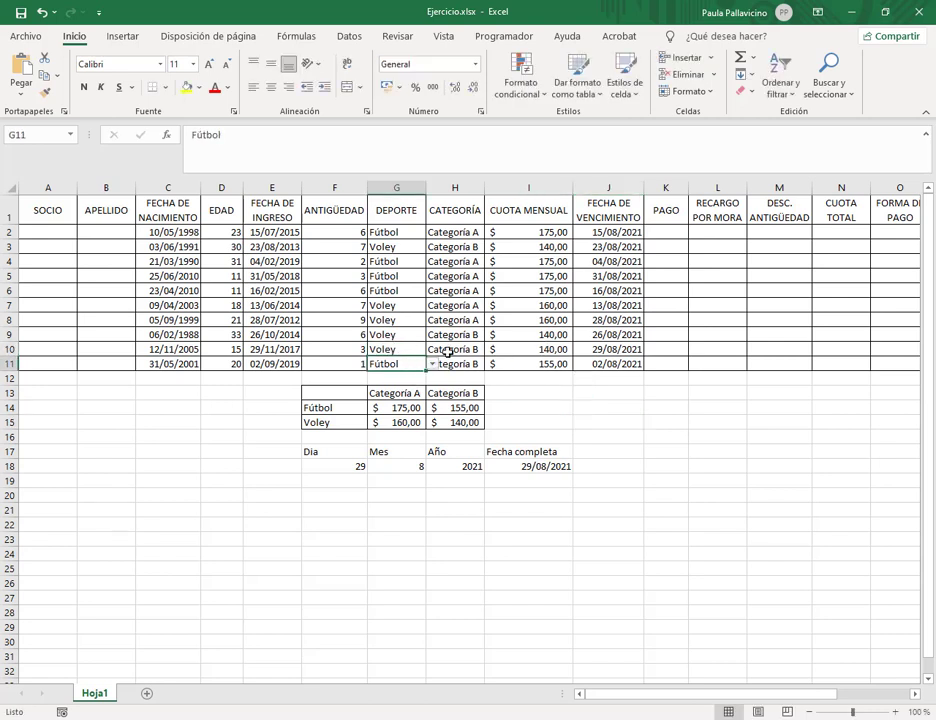
Step: Change the category in H5 to Categoría B using its validation options
{"action": "left_click", "coordinate": [446, 275]}
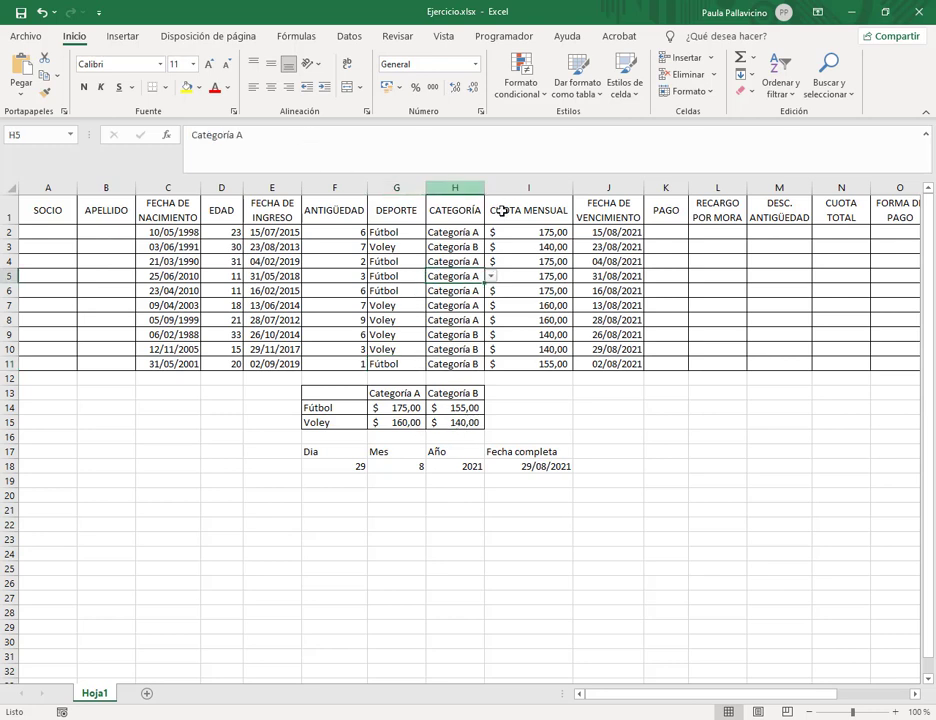
{"action": "left_click", "coordinate": [491, 276]}
{"action": "left_click", "coordinate": [452, 304]}
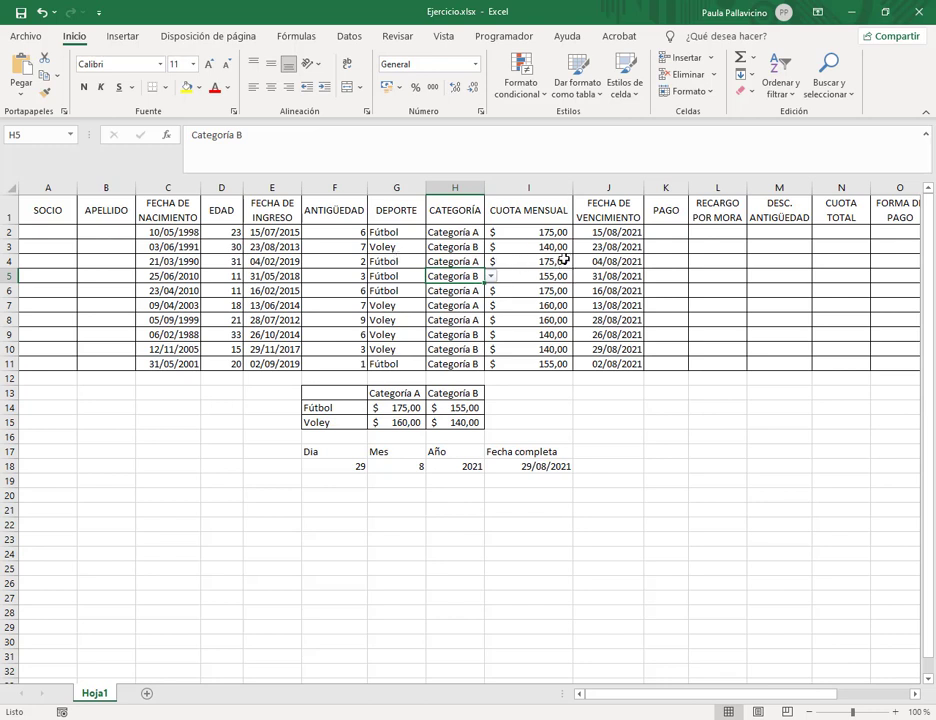
{"action": "left_click", "coordinate": [477, 336]}
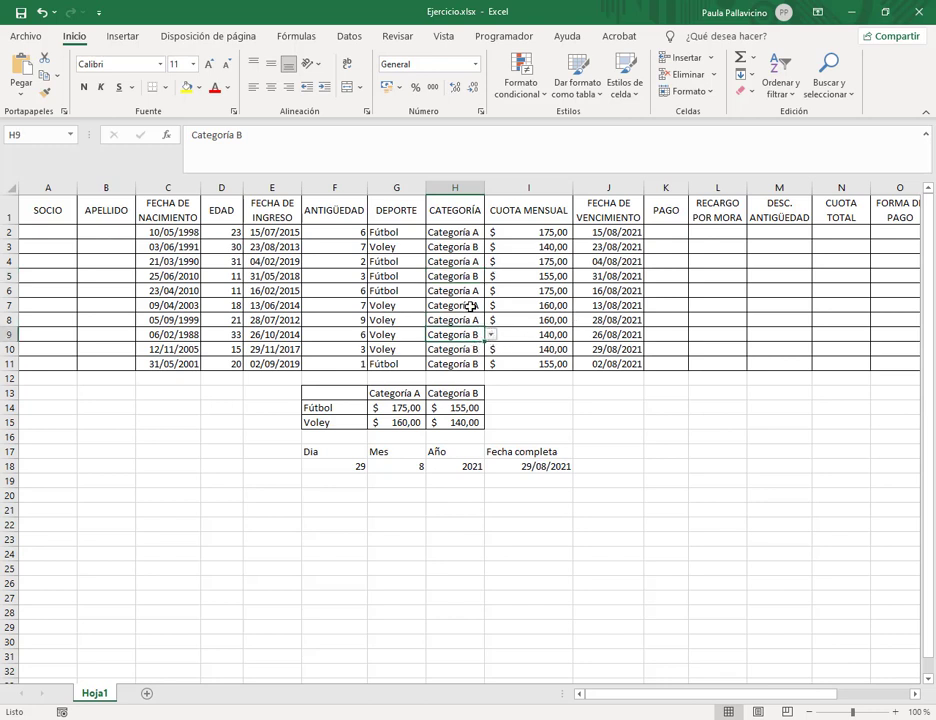
{"action": "left_click", "coordinate": [472, 305]}
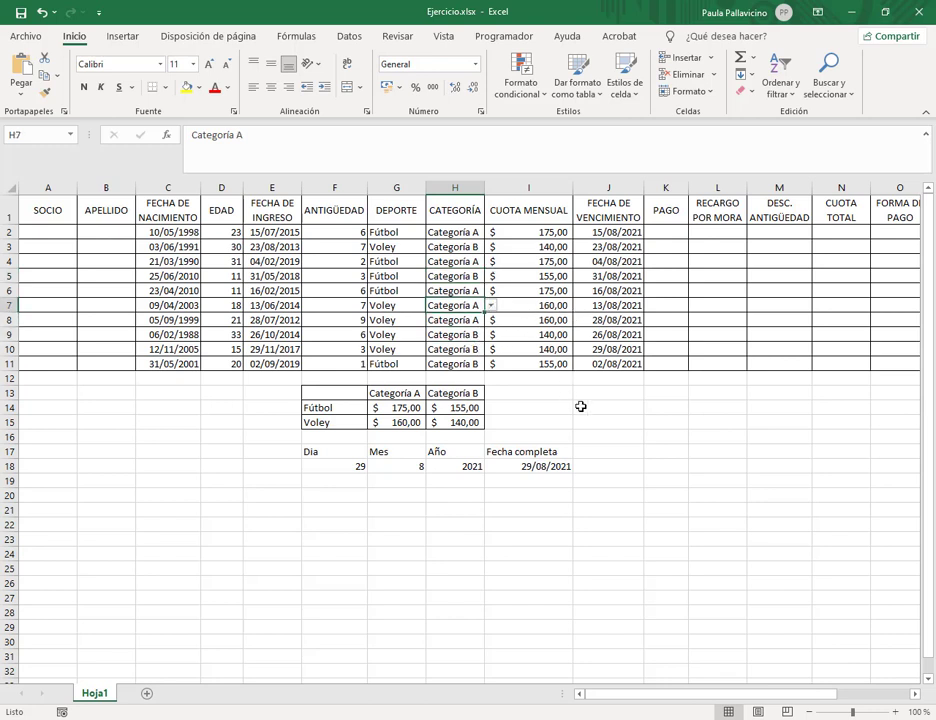
Step: Consult the Pagó rule in the exercise PDF, and fill K2:K11 with alternating SI and NO values
{"action": "key", "text": "alt+Tab"}
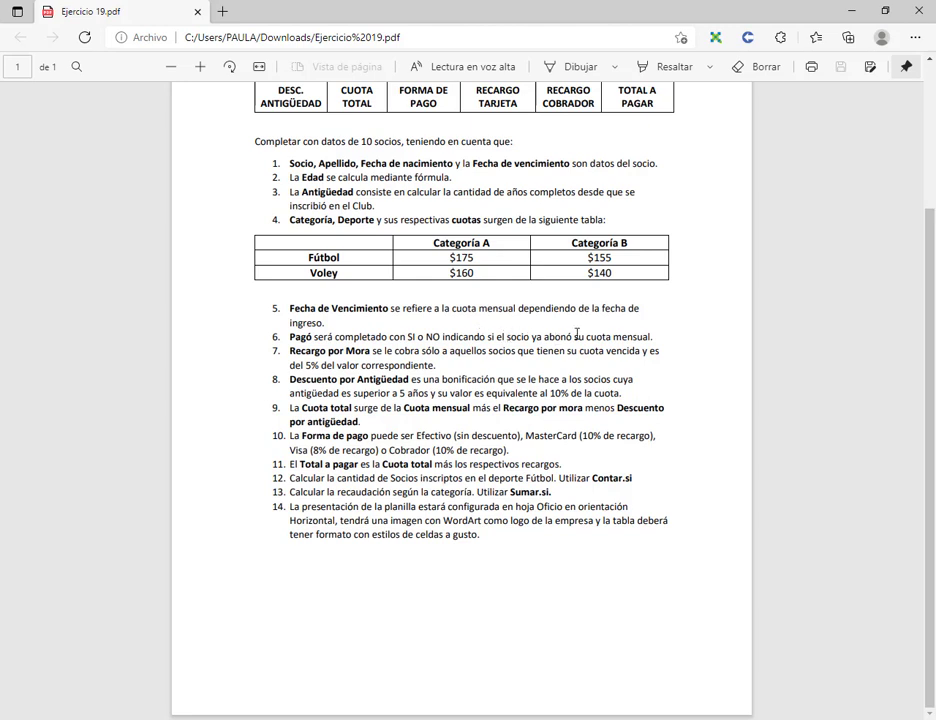
{"action": "key", "text": "alt+Tab"}
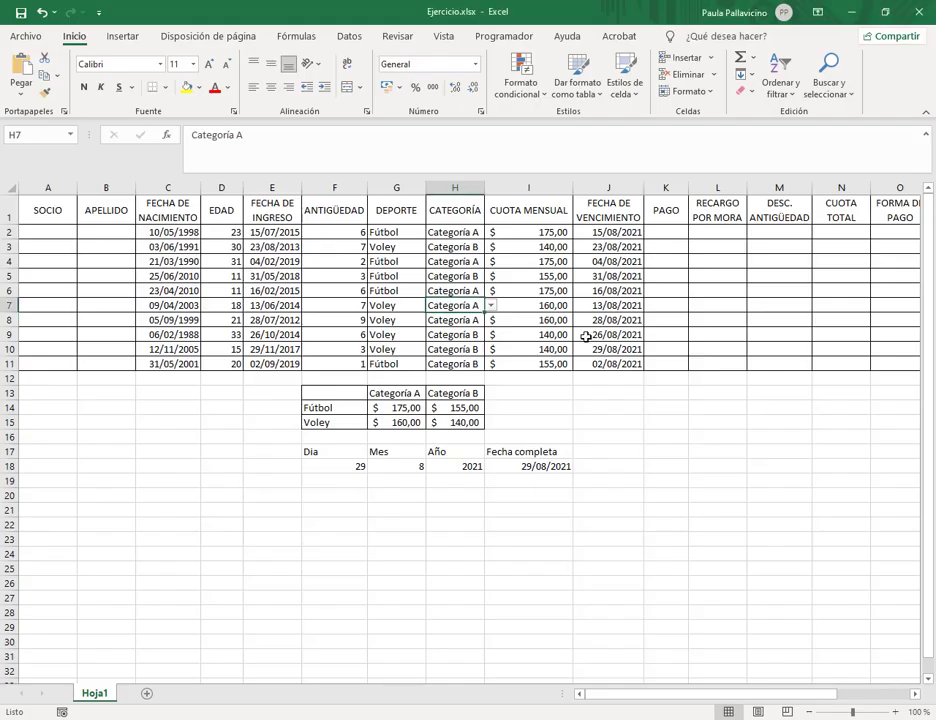
{"action": "left_click", "coordinate": [672, 232]}
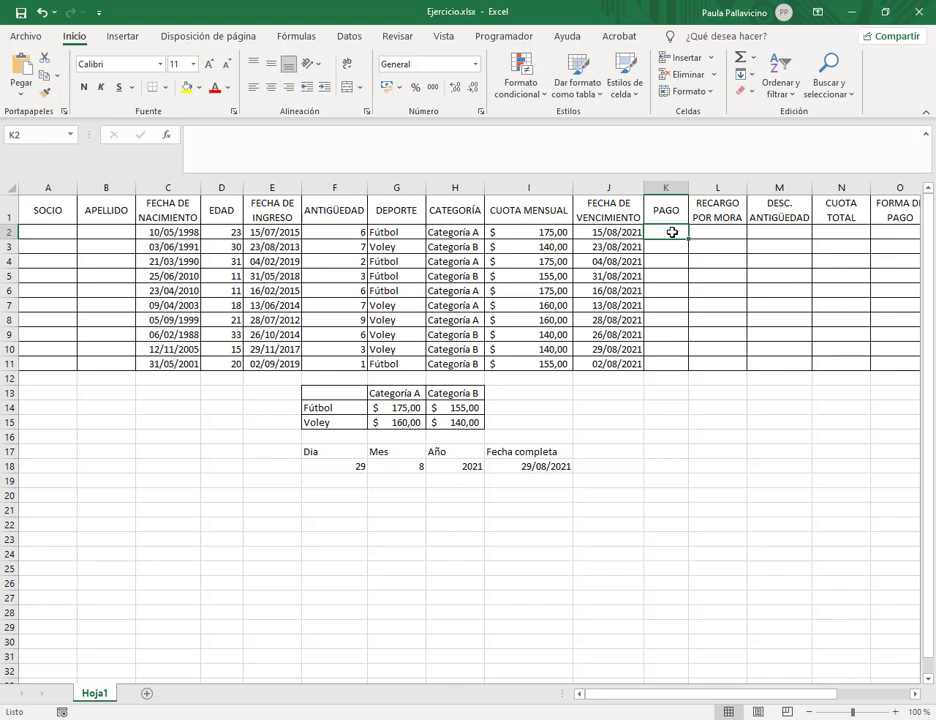
{"action": "type", "text": "siI"}
{"action": "key", "text": "Return"}
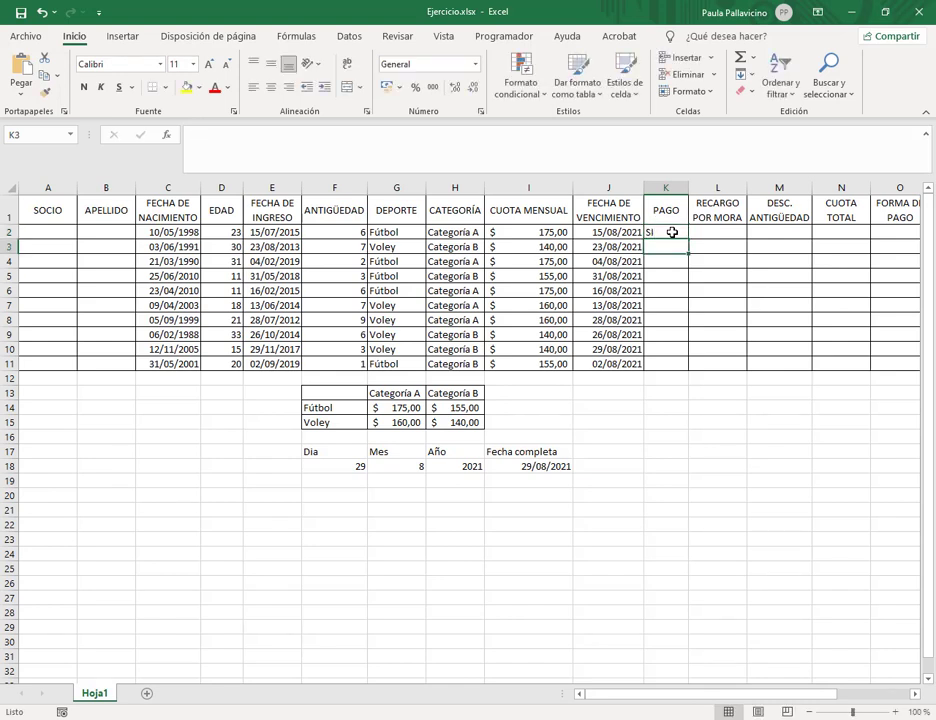
{"action": "type", "text": "NO"}
{"action": "key", "text": "Return"}
{"action": "left_click_drag", "start_coordinate": [672, 232], "coordinate": [676, 364]}
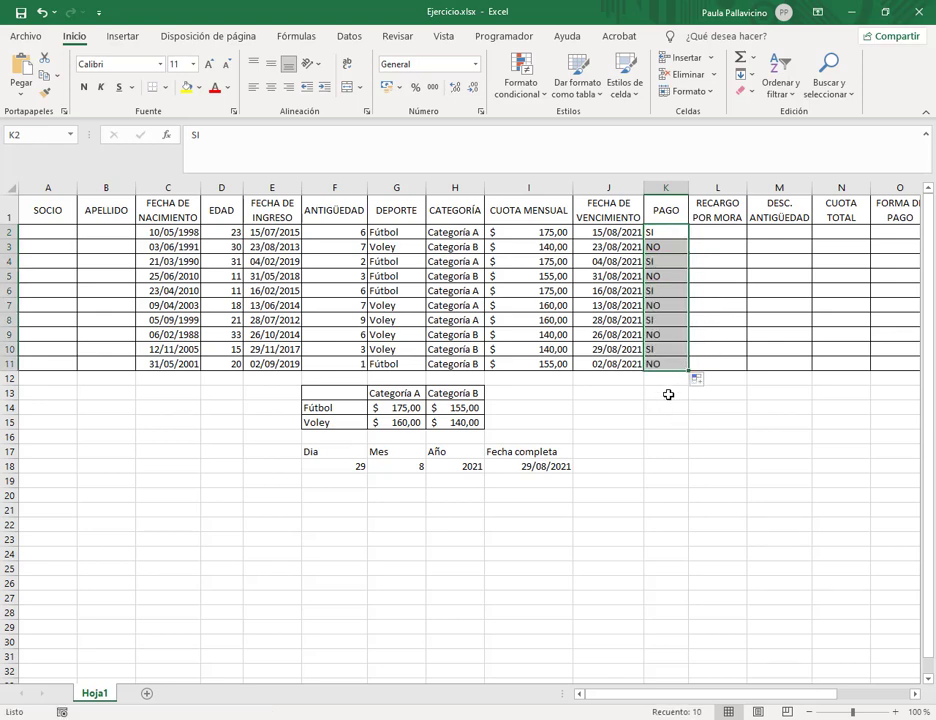
Step: Consult the late surcharge rule in the exercise PDF, and enter RECARGO POR MORA in K13 with 5% in K14
{"action": "left_click", "coordinate": [668, 393]}
{"action": "key", "text": "alt+Tab"}
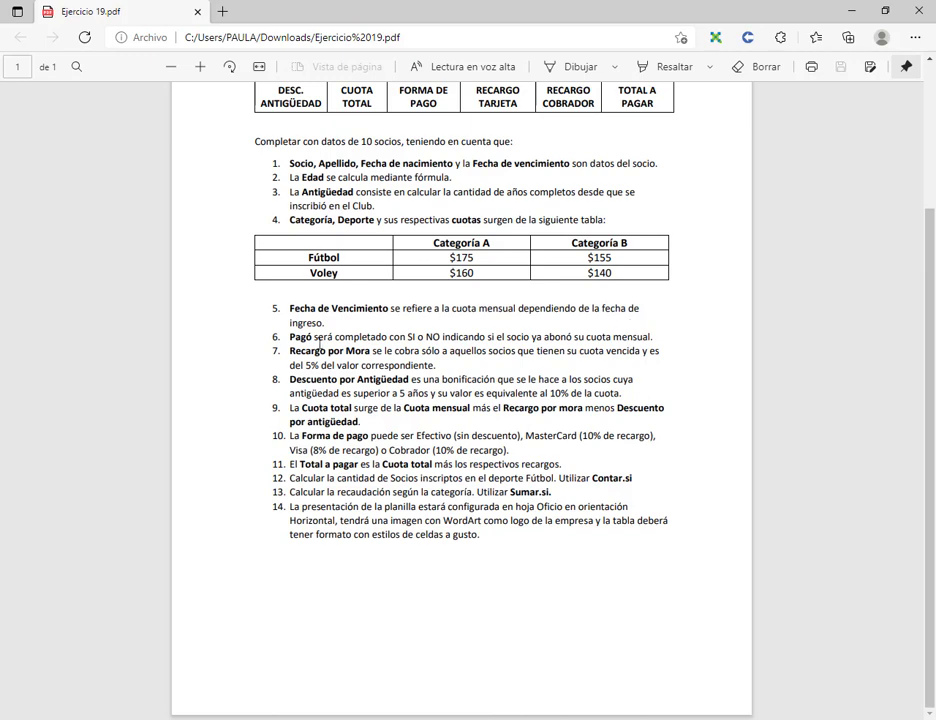
{"action": "left_click", "coordinate": [853, 10]}
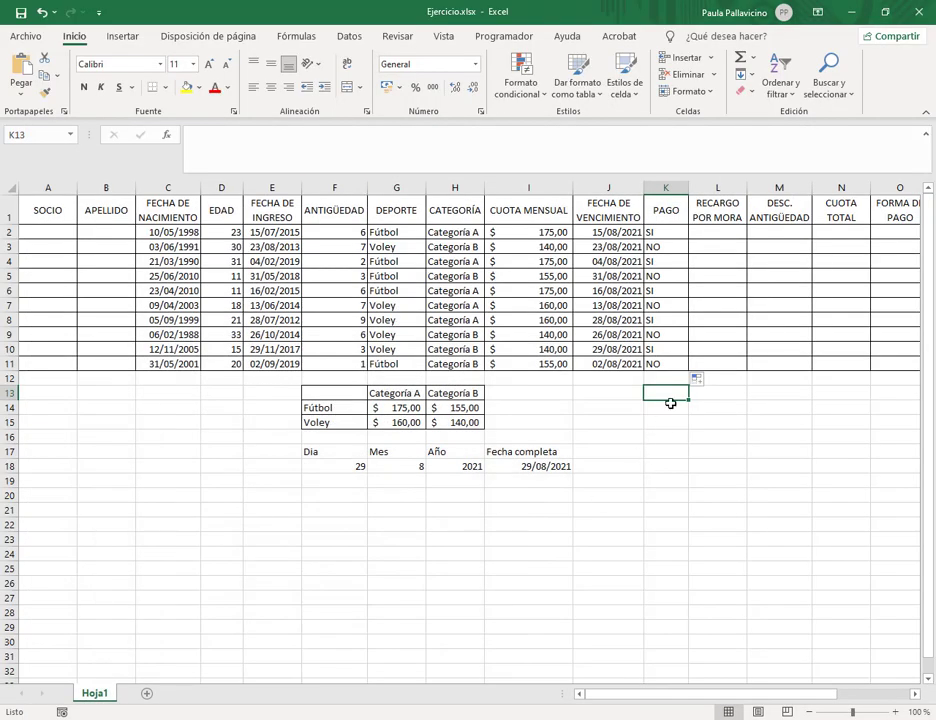
{"action": "type", "text": "M"}
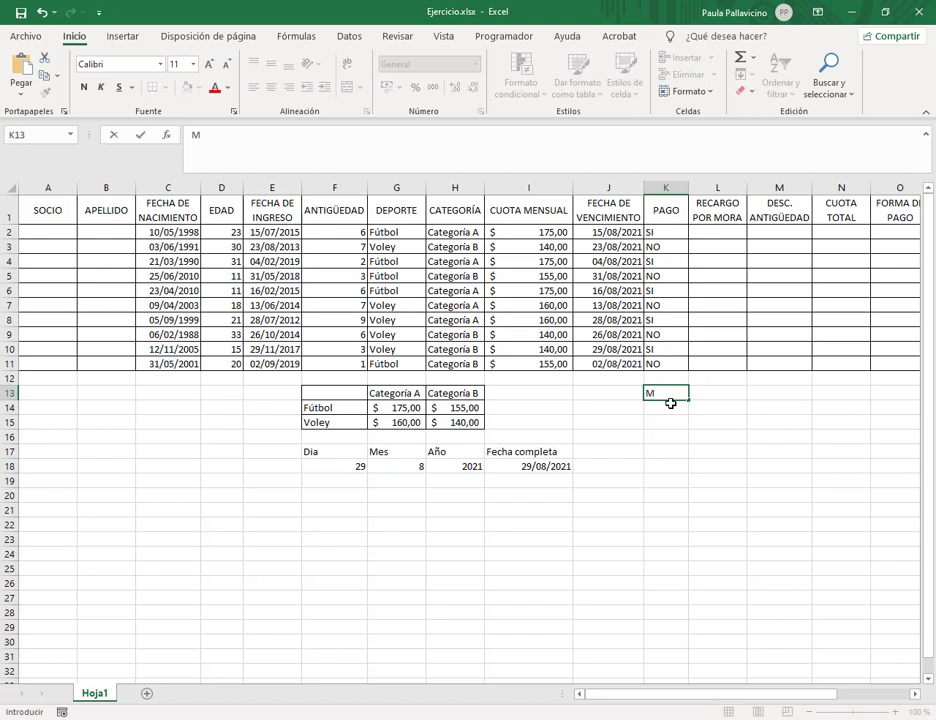
{"action": "key", "text": "BackSpace"}
{"action": "type", "text": "RECARGO PO"}
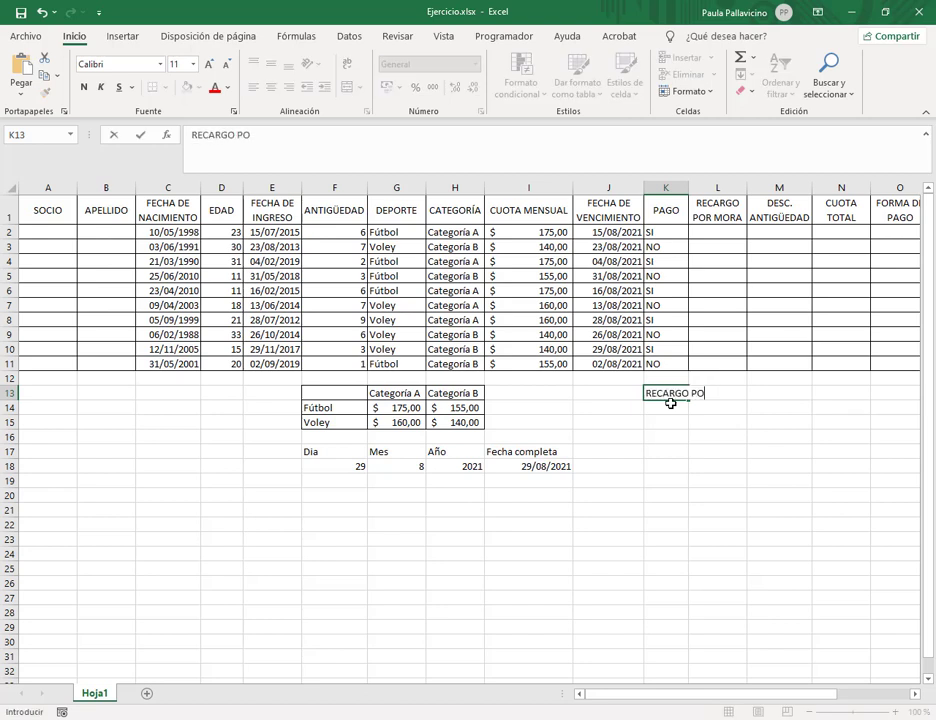
{"action": "type", "text": "R MORA"}
{"action": "key", "text": "Return"}
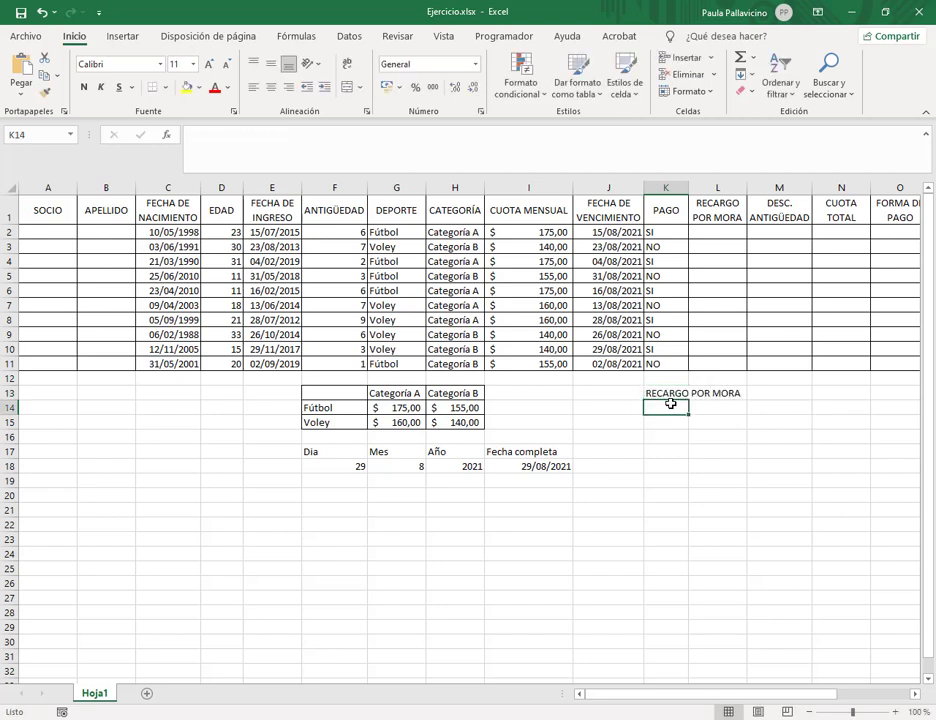
{"action": "type", "text": "5%"}
{"action": "key", "text": "Return"}
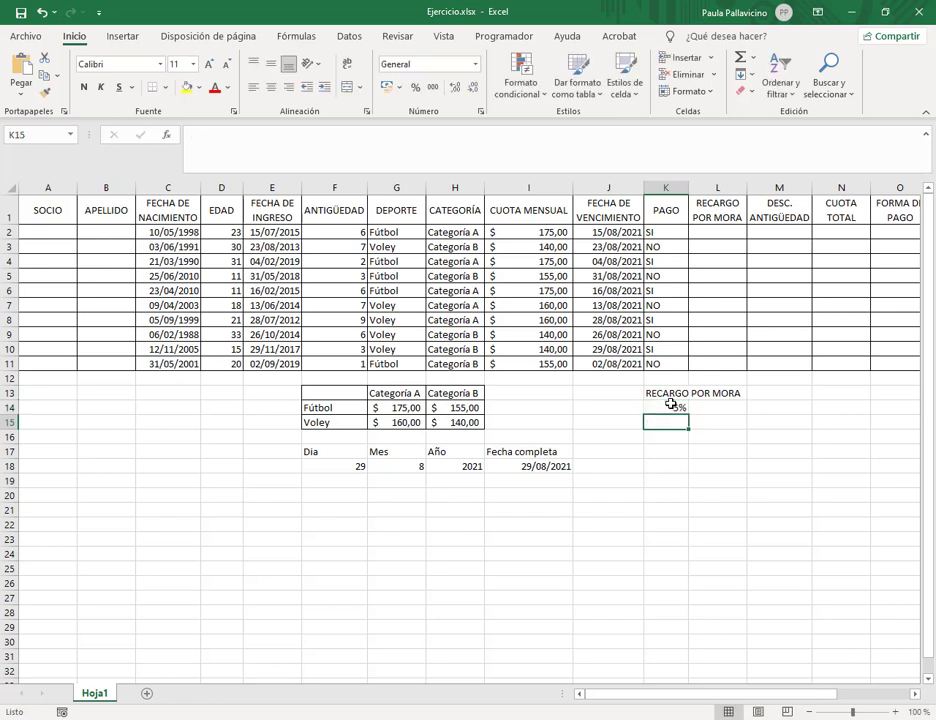
Step: Wrap and centre the RECARGO POR MORA label in K13, both horizontally and vertically, and widen column K to fit it
{"action": "left_click", "coordinate": [656, 392]}
{"action": "left_click", "coordinate": [347, 63]}
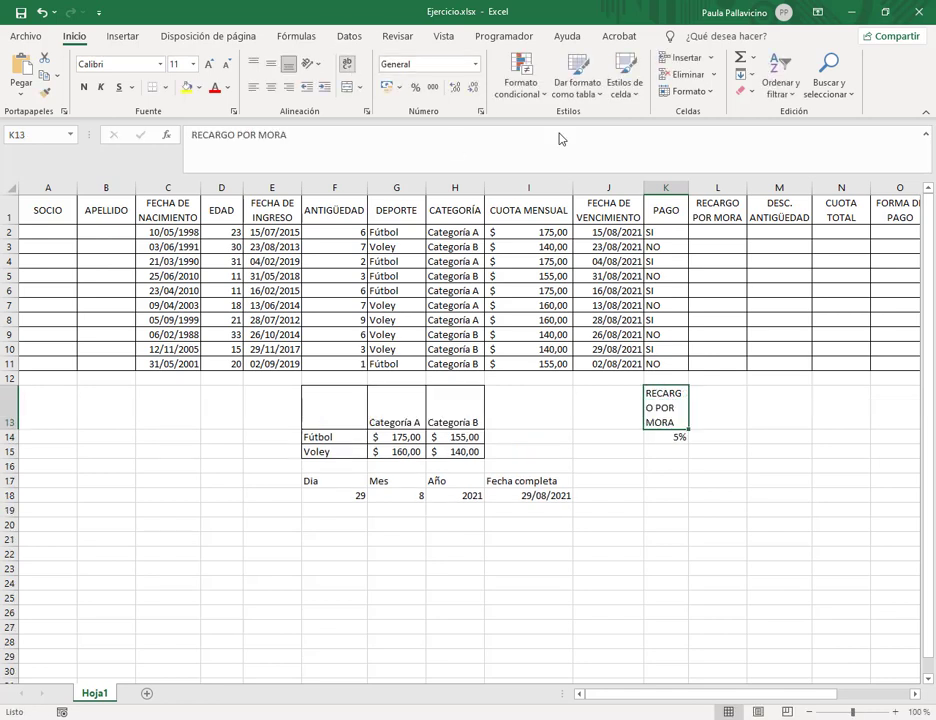
{"action": "left_click_drag", "start_coordinate": [700, 187], "coordinate": [704, 187]}
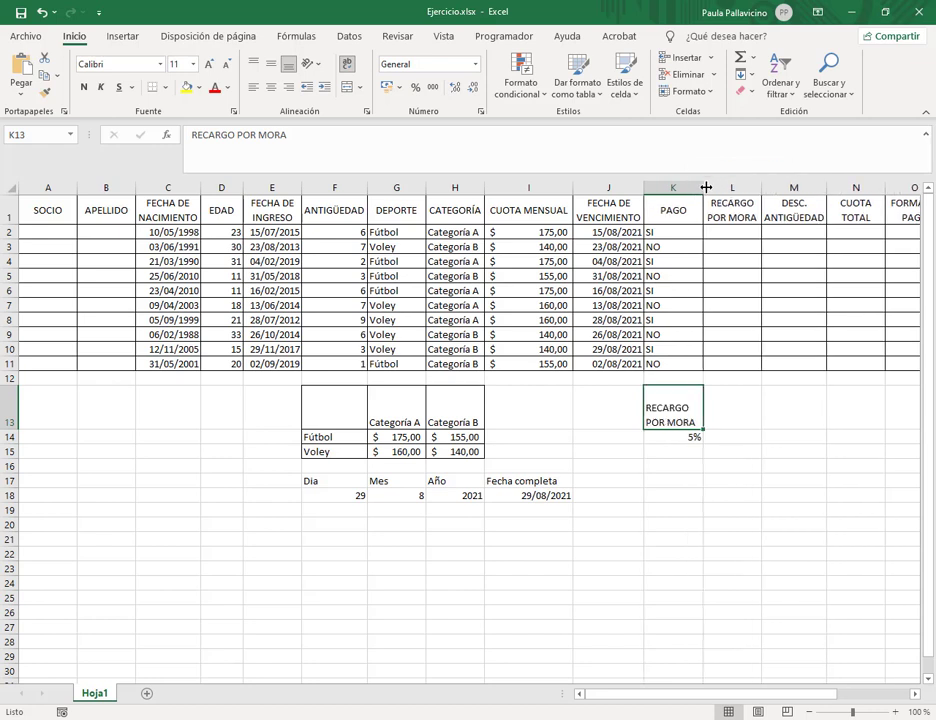
{"action": "left_click", "coordinate": [276, 87]}
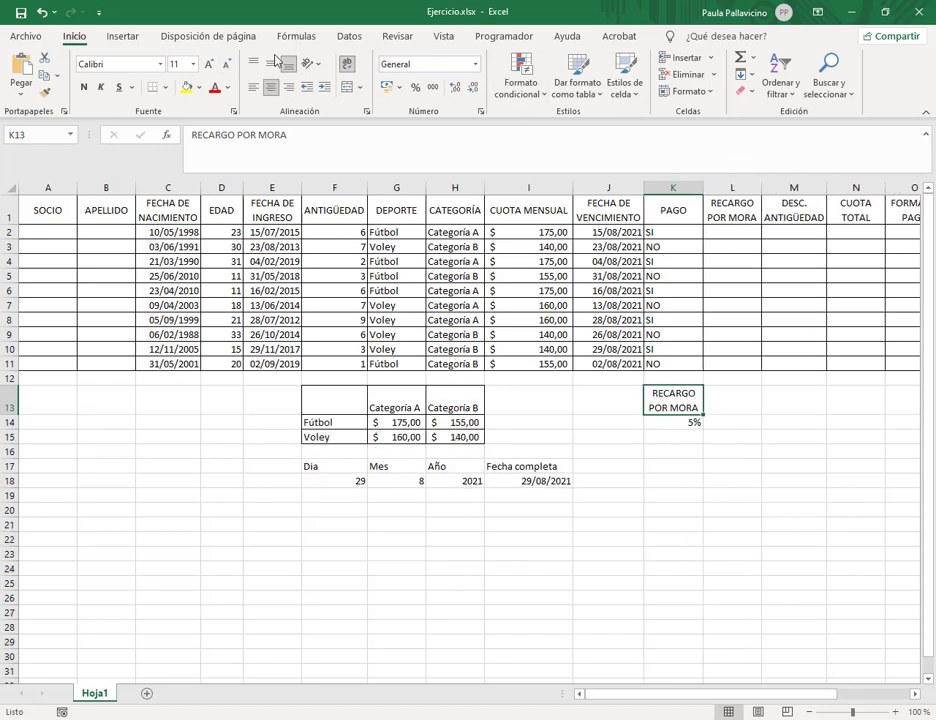
Step: Apply all borders to the late surcharge cells K13:K14
{"action": "left_click_drag", "start_coordinate": [672, 400], "coordinate": [681, 421]}
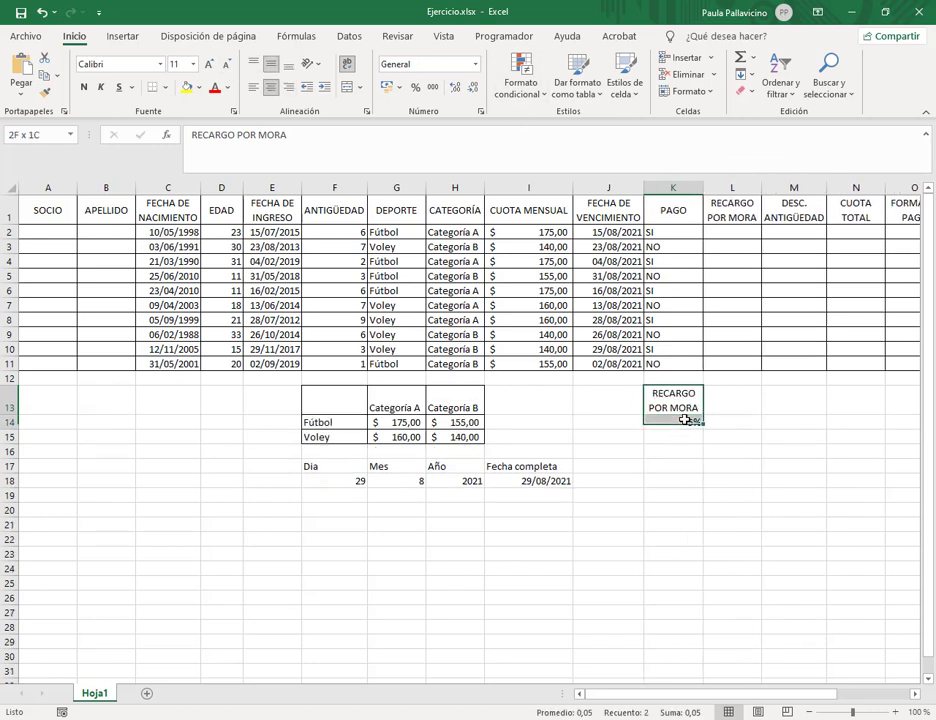
{"action": "left_click", "coordinate": [164, 87]}
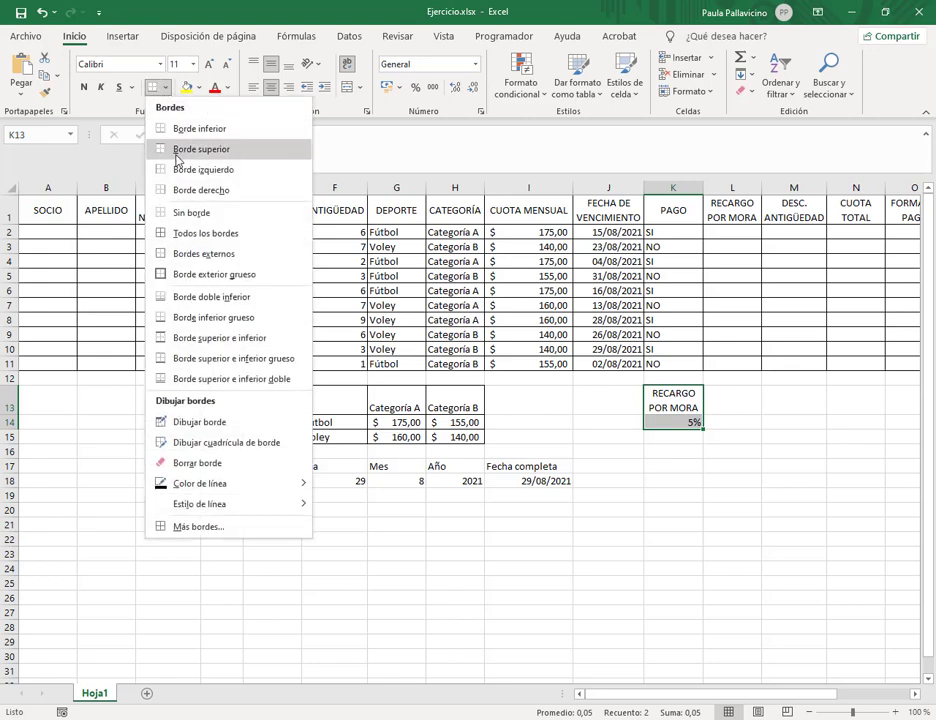
{"action": "left_click", "coordinate": [200, 233]}
Step: Enter the late surcharge formula =SI(K2="Si";0;I2*$K$14) in L2
{"action": "left_click", "coordinate": [728, 232]}
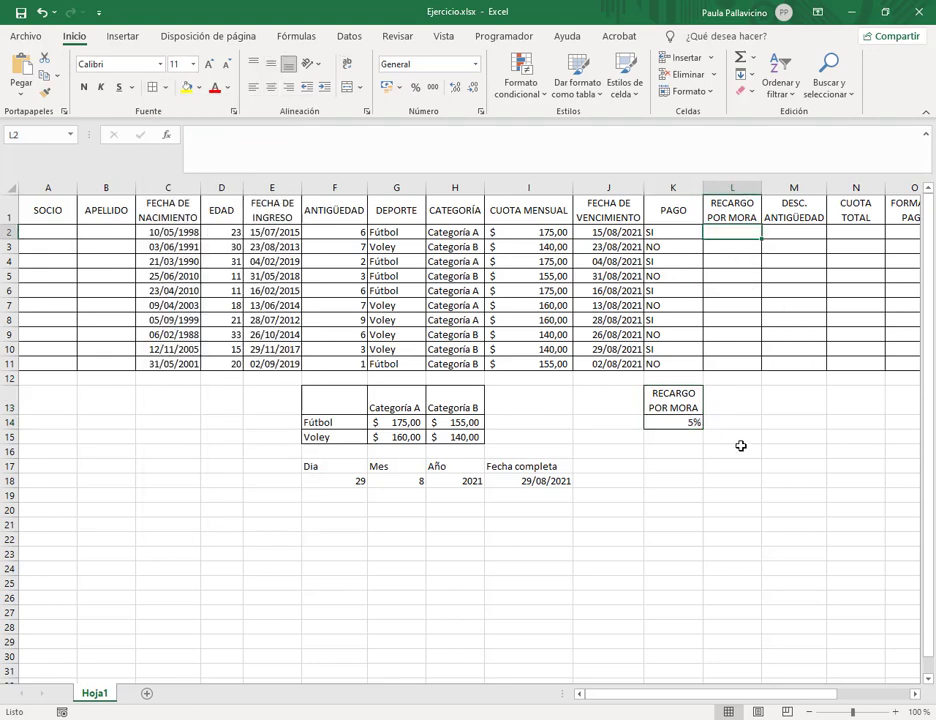
{"action": "type", "text": "=SI"}
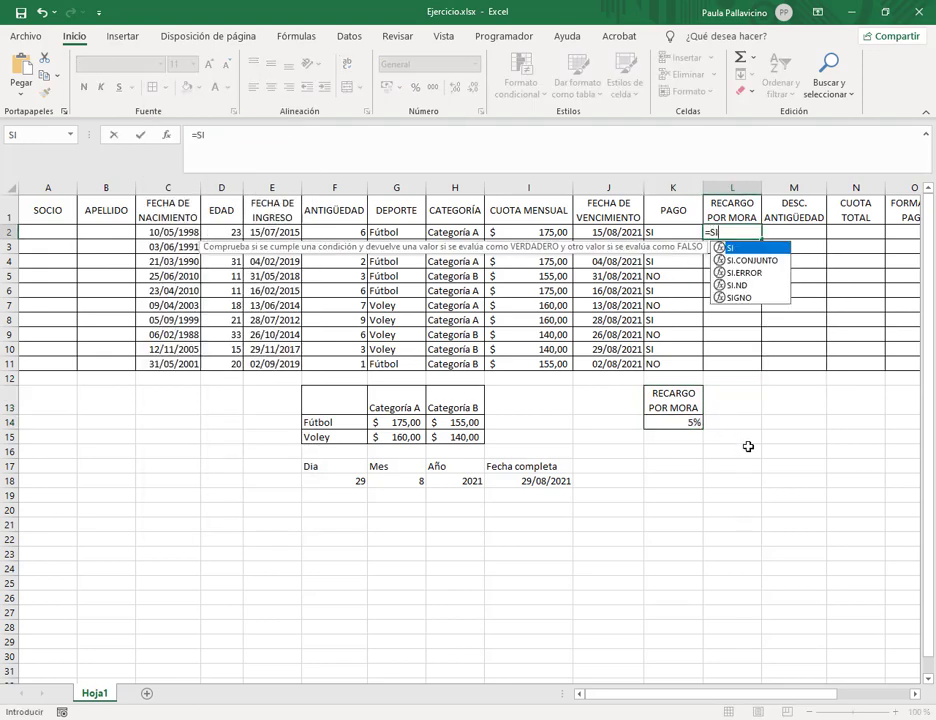
{"action": "type", "text": "("}
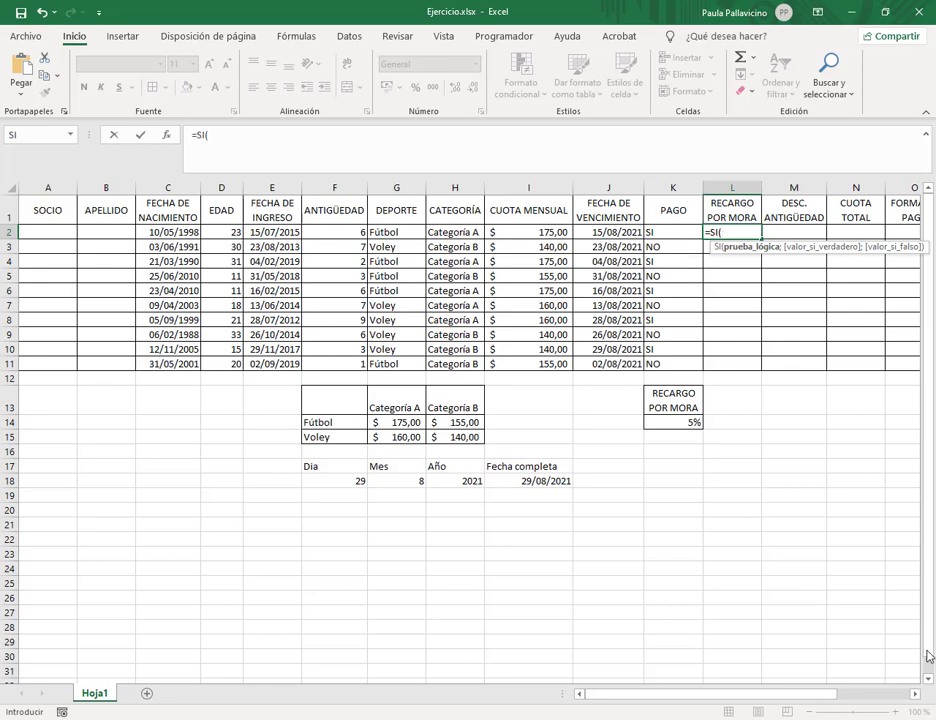
{"action": "left_click", "coordinate": [916, 698]}
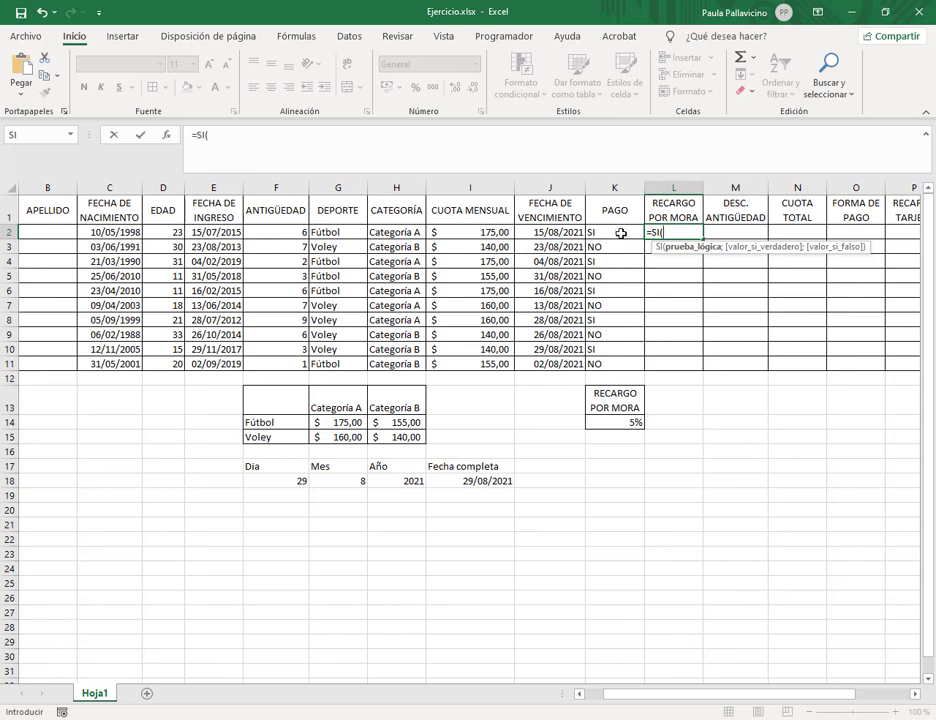
{"action": "left_click", "coordinate": [621, 233]}
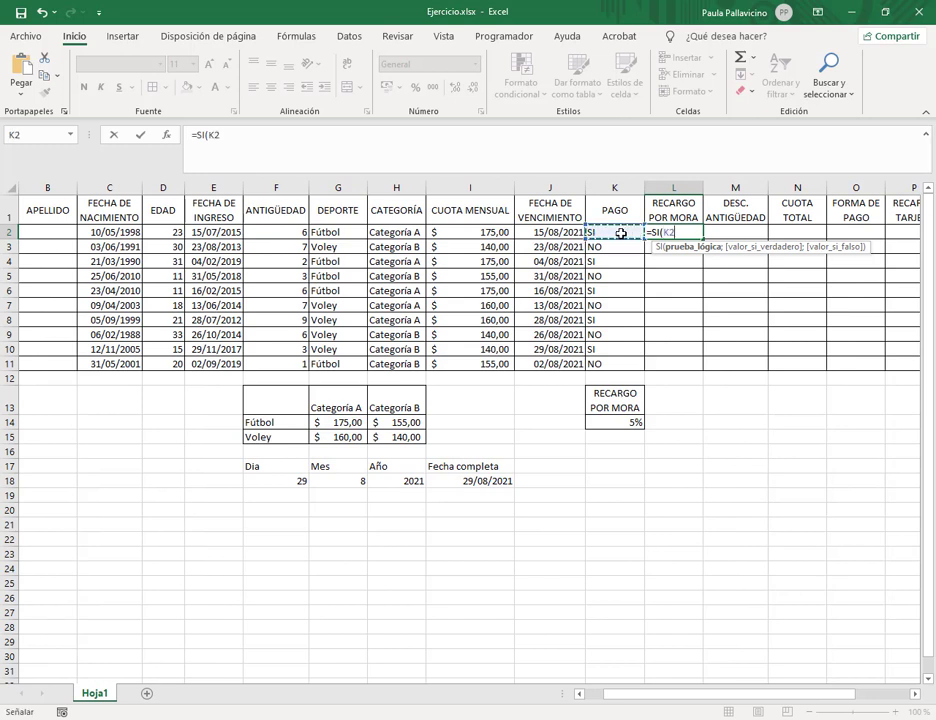
{"action": "type", "text": "=\"Si"}
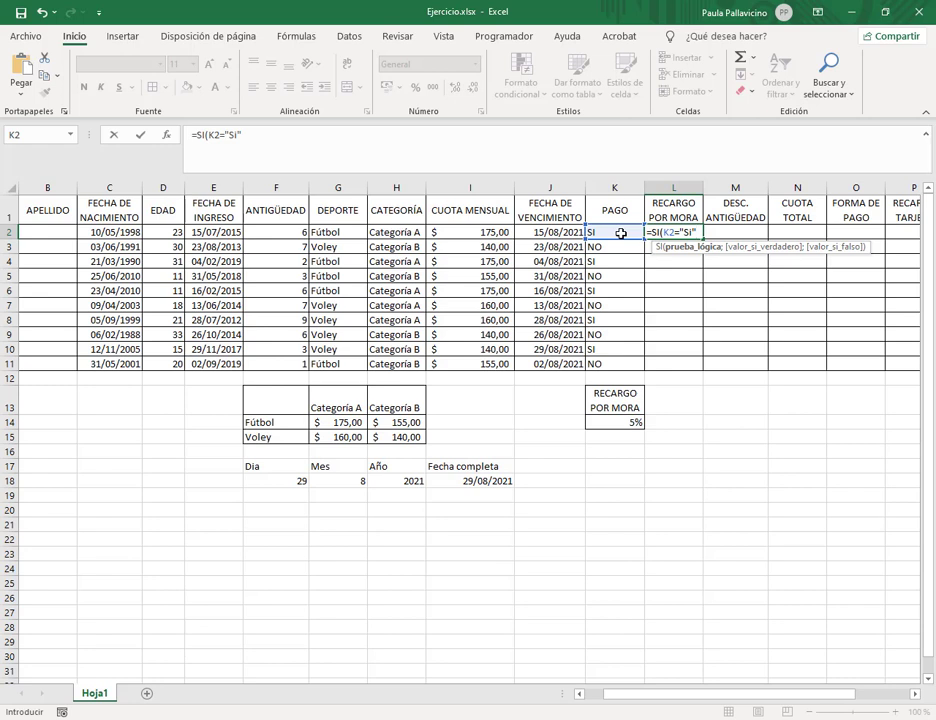
{"action": "type", "text": ";0"}
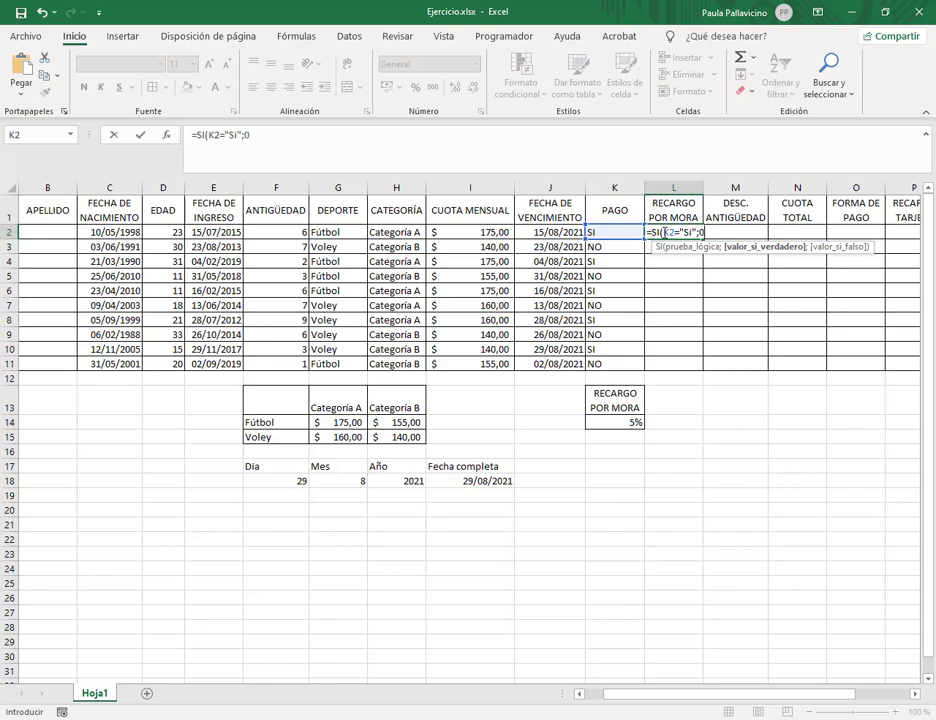
{"action": "left_click", "coordinate": [613, 146]}
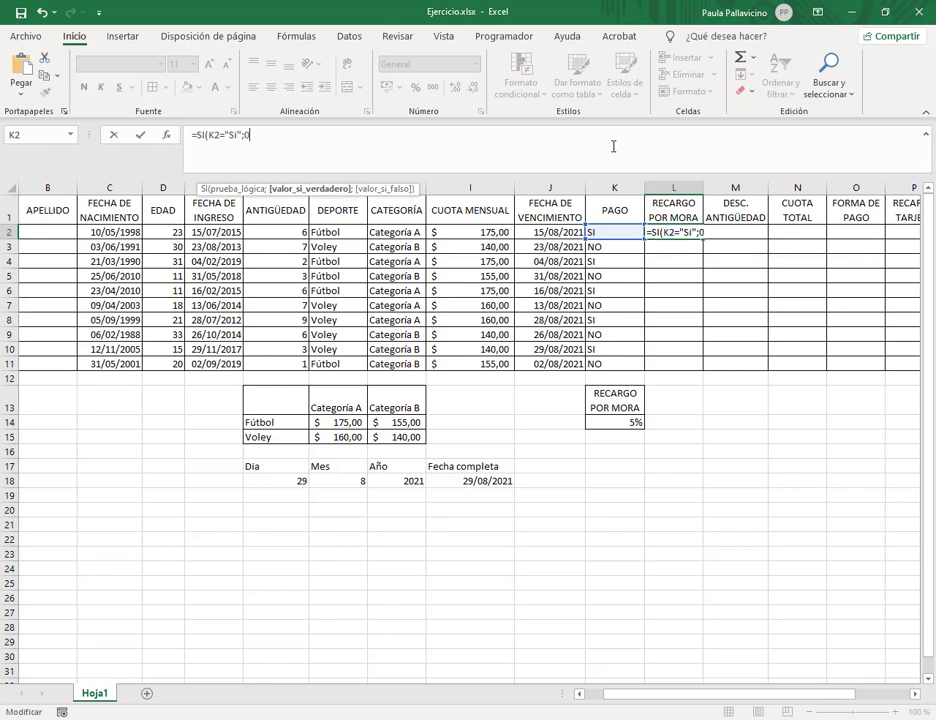
{"action": "type", "text": ";"}
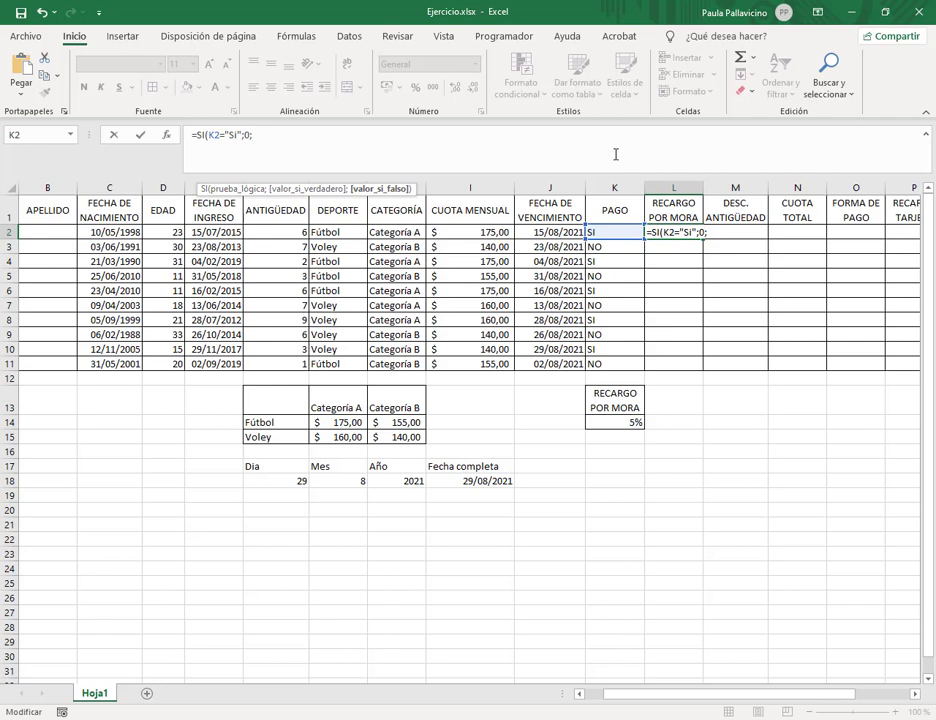
{"action": "left_click", "coordinate": [485, 232]}
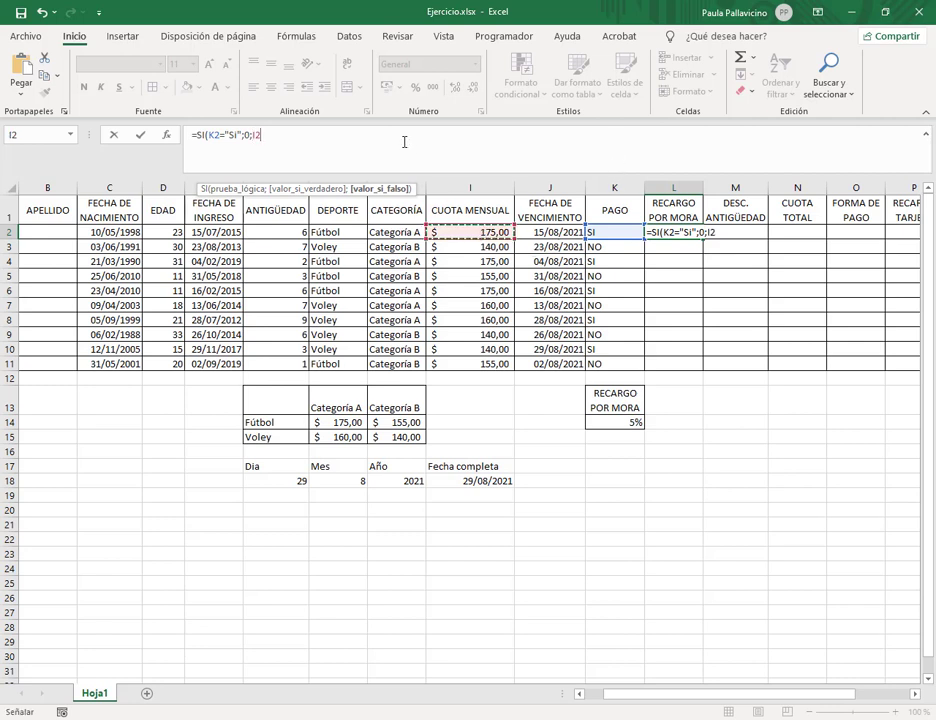
{"action": "type", "text": "*"}
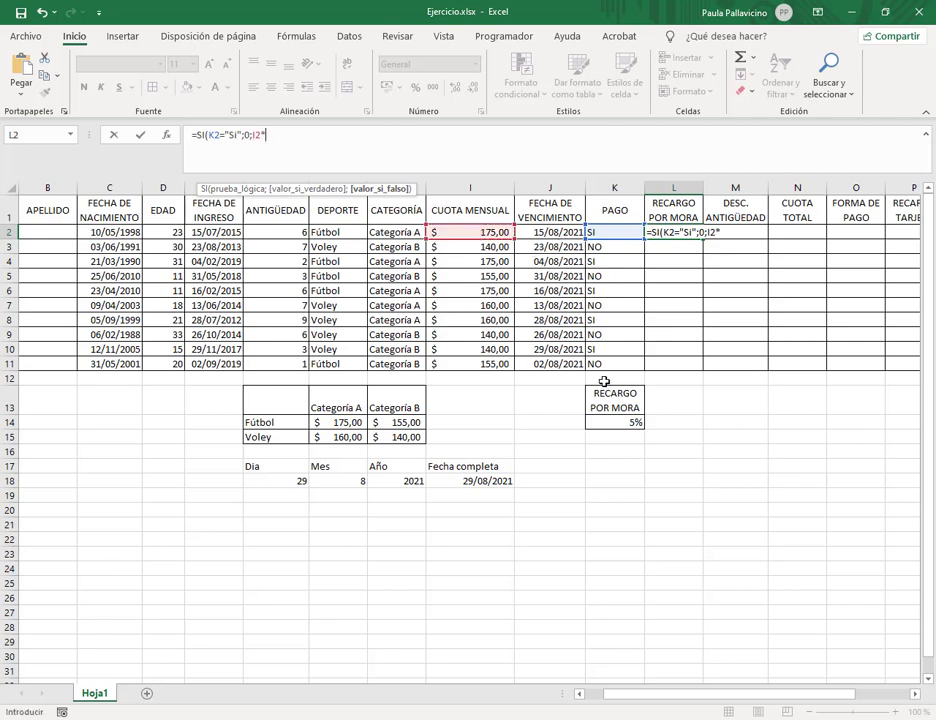
{"action": "left_click", "coordinate": [612, 422]}
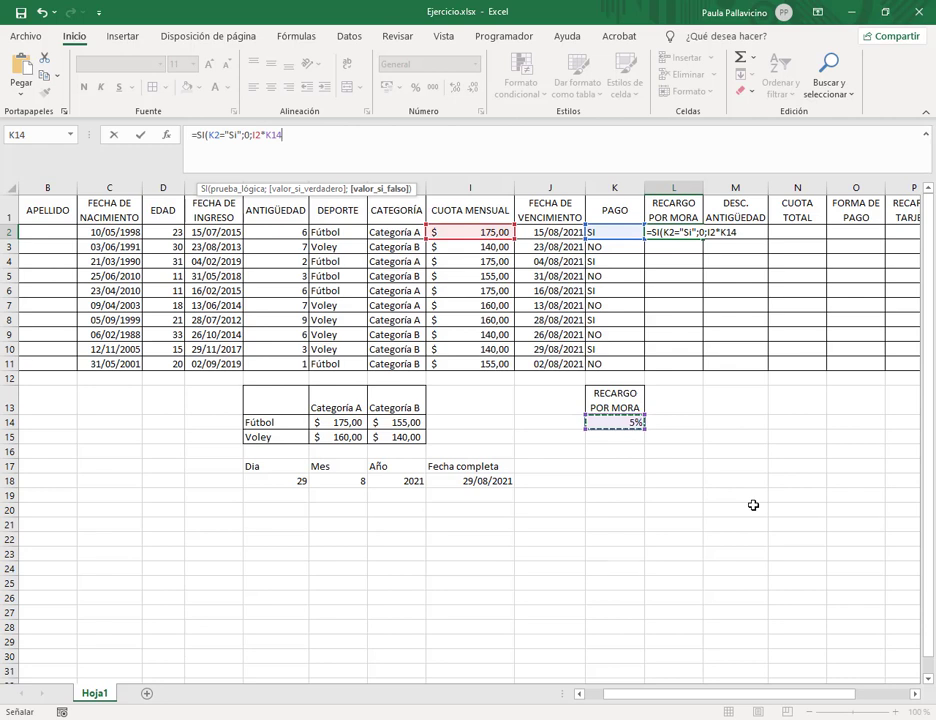
{"action": "key", "text": "F4"}
{"action": "type", "text": ")"}
{"action": "key", "text": "Return"}
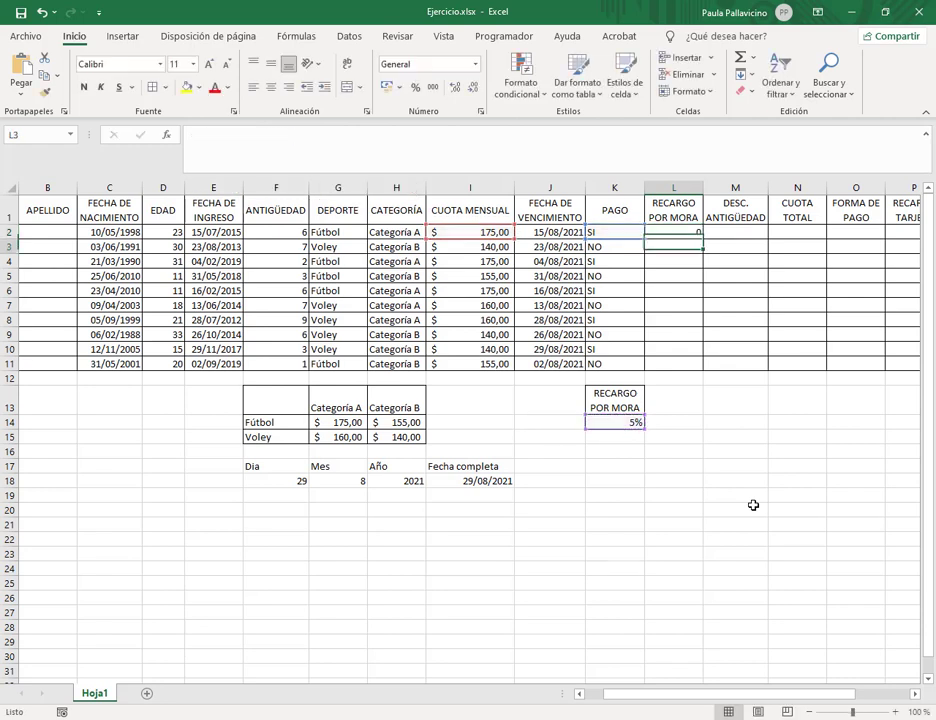
Step: Copy the late surcharge formula from L2 down to L11, and apply the $ Español (Argentina) accounting format to the range
{"action": "left_click", "coordinate": [692, 234]}
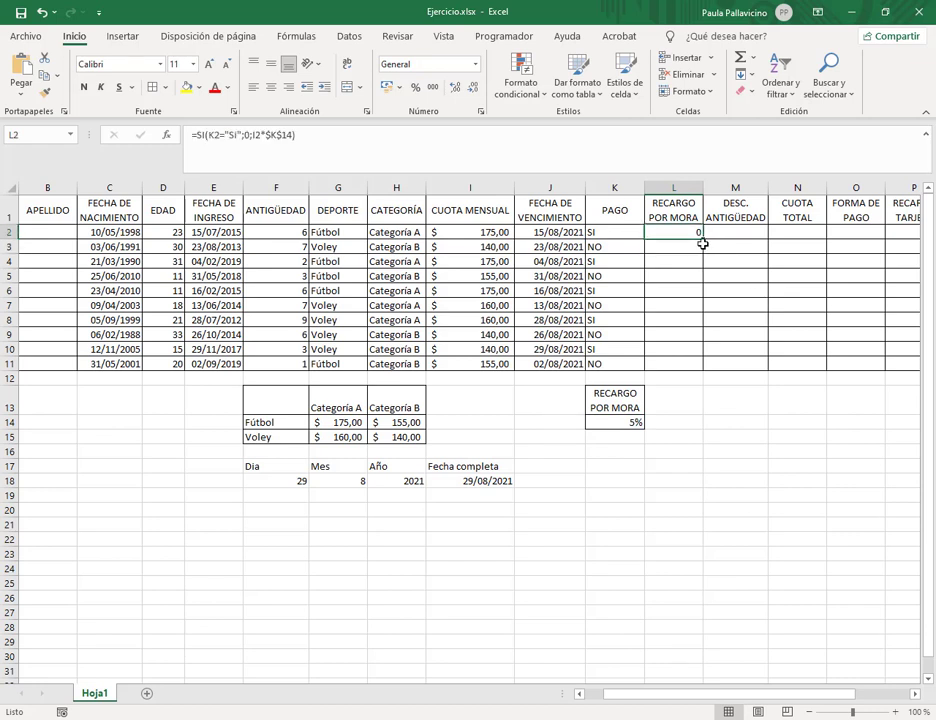
{"action": "left_click_drag", "start_coordinate": [703, 241], "coordinate": [696, 370]}
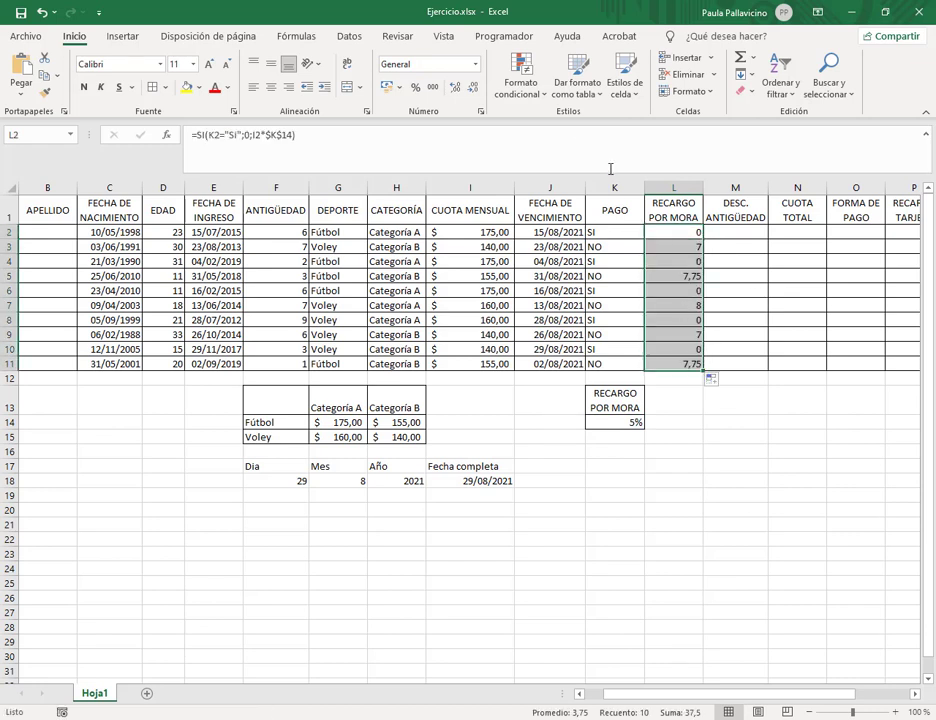
{"action": "left_click", "coordinate": [399, 87]}
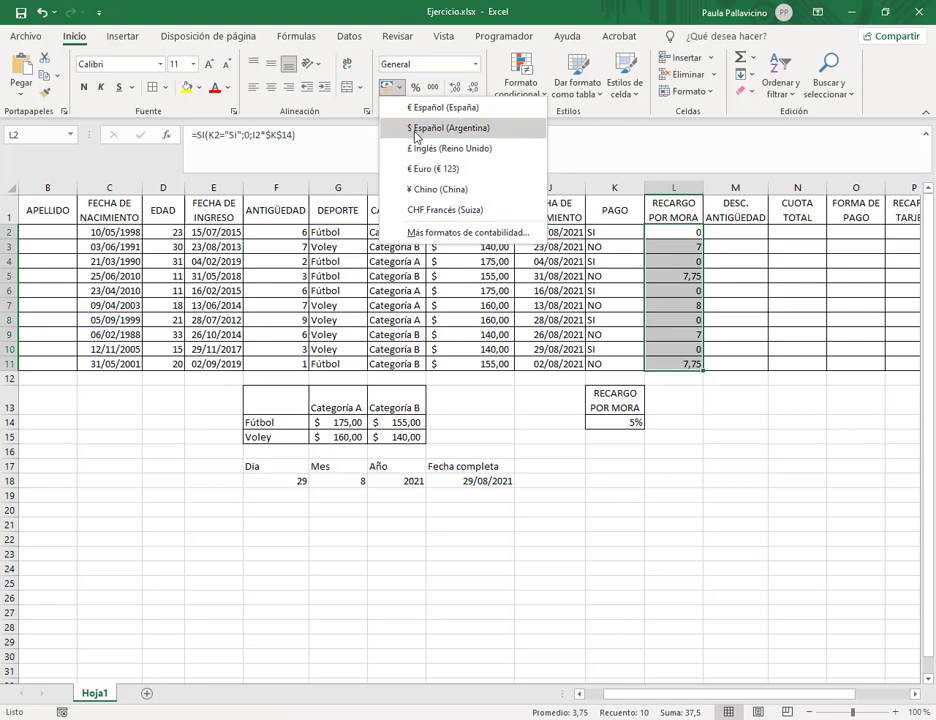
{"action": "left_click", "coordinate": [414, 184]}
Step: Consult the Descuento por Antigüedad rule in the exercise PDF, and enter Desc. Por ant. in M13 with 10% in M14
{"action": "left_click", "coordinate": [724, 233]}
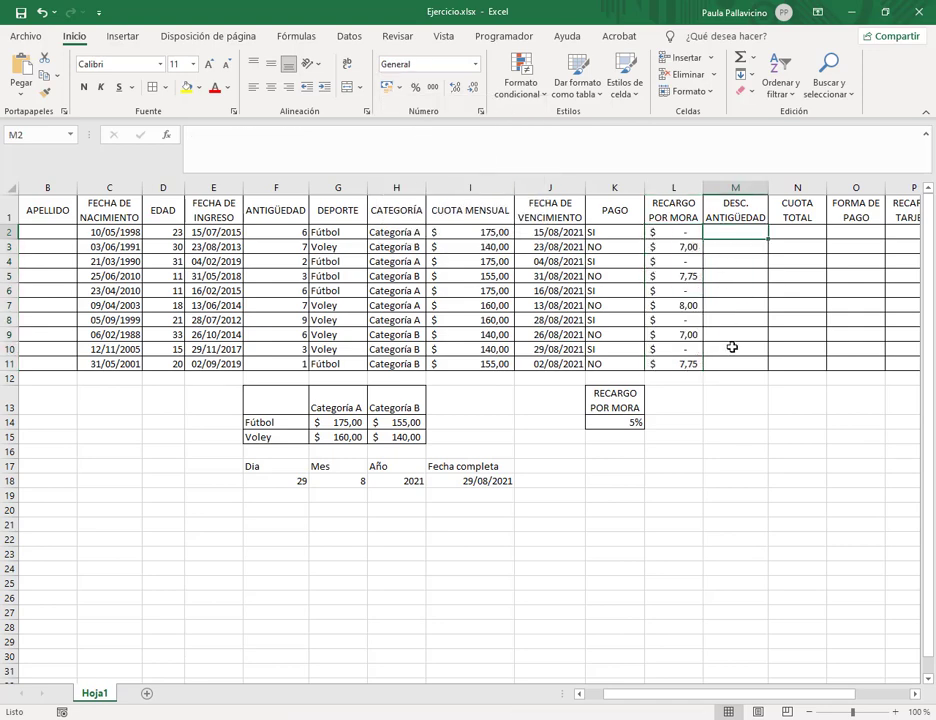
{"action": "key", "text": "alt+Tab"}
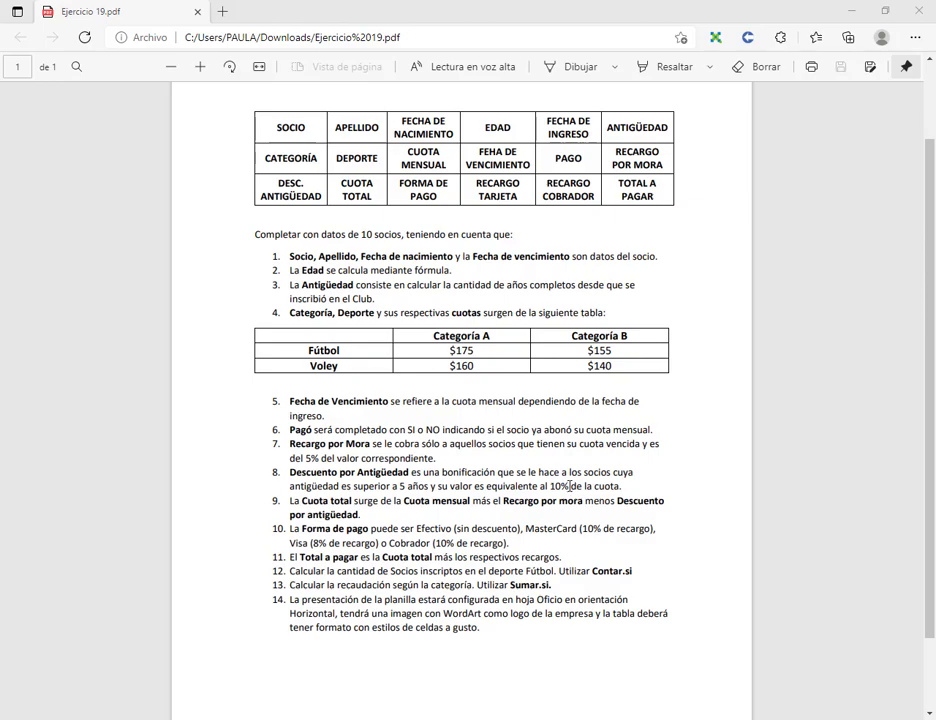
{"action": "key", "text": "alt+Tab"}
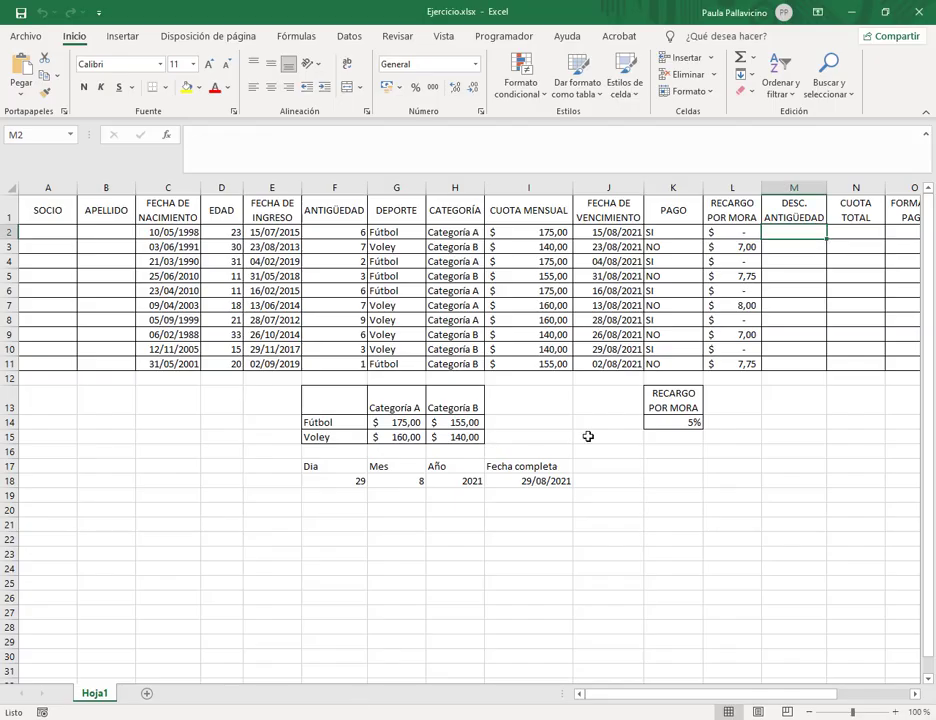
{"action": "left_click", "coordinate": [778, 405]}
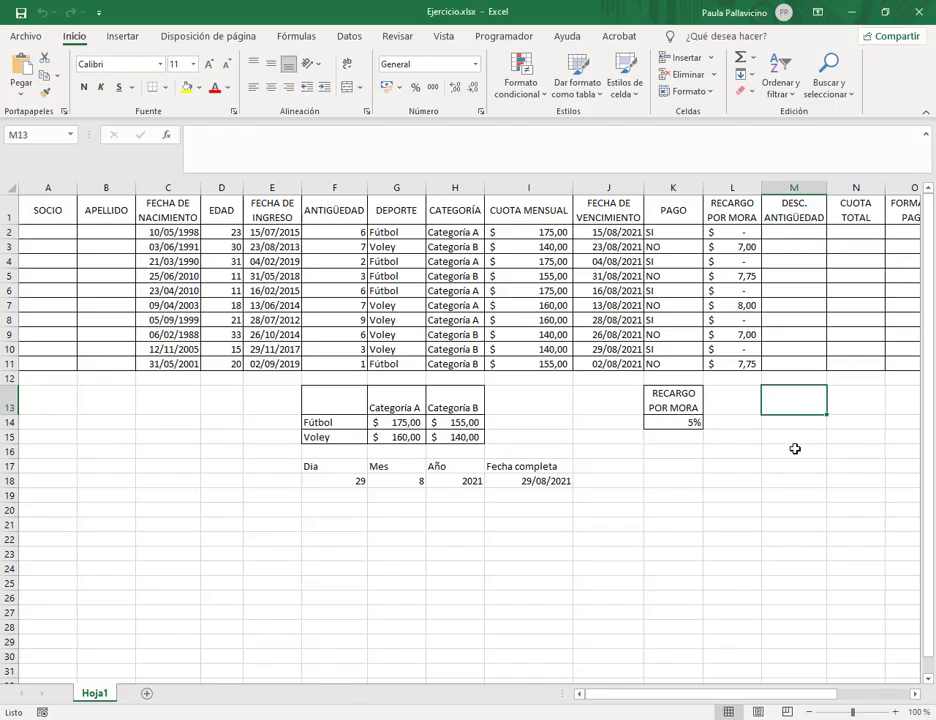
{"action": "type", "text": "Des"}
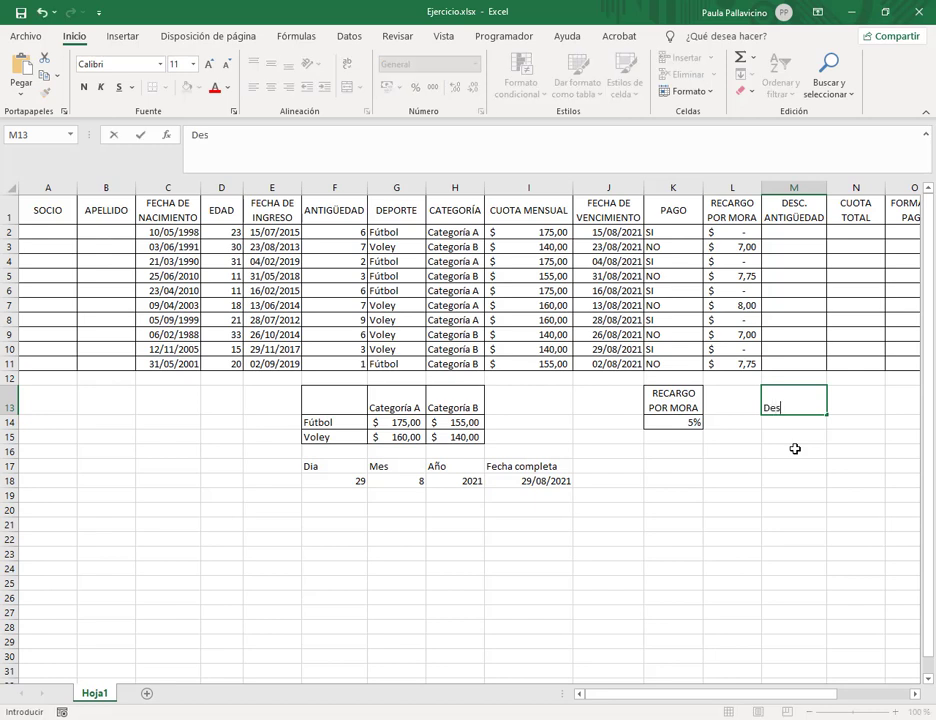
{"action": "type", "text": "c. Por ant."}
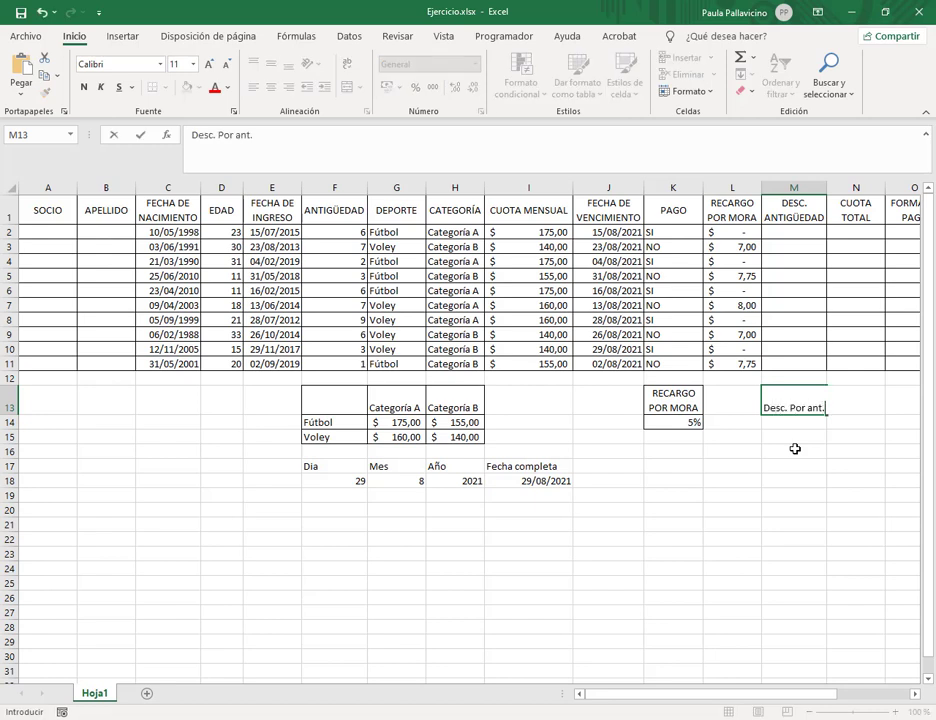
{"action": "key", "text": "Return"}
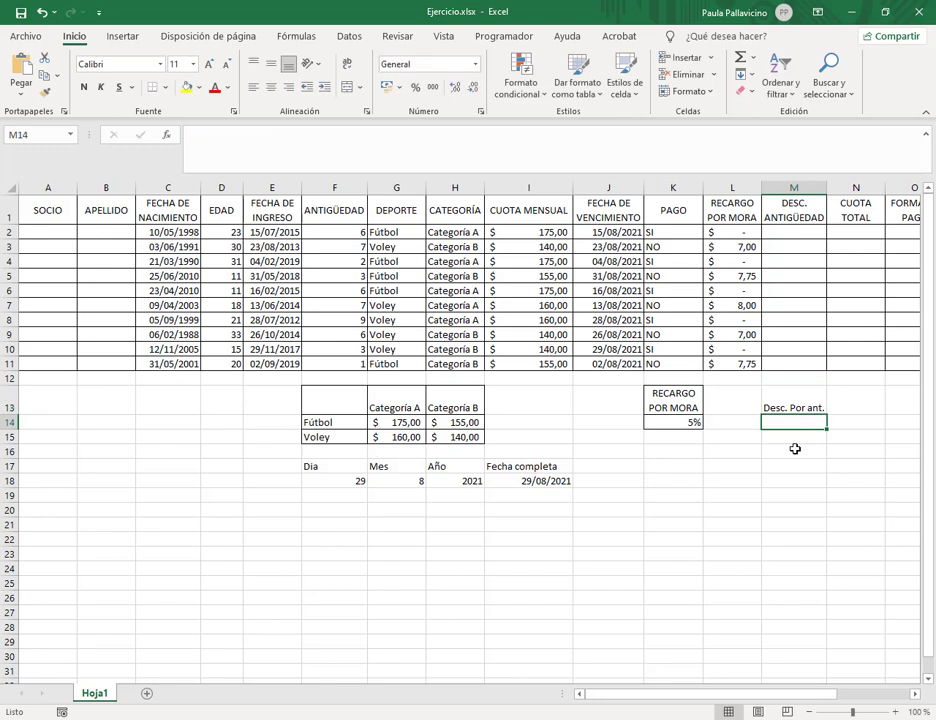
{"action": "type", "text": "10"}
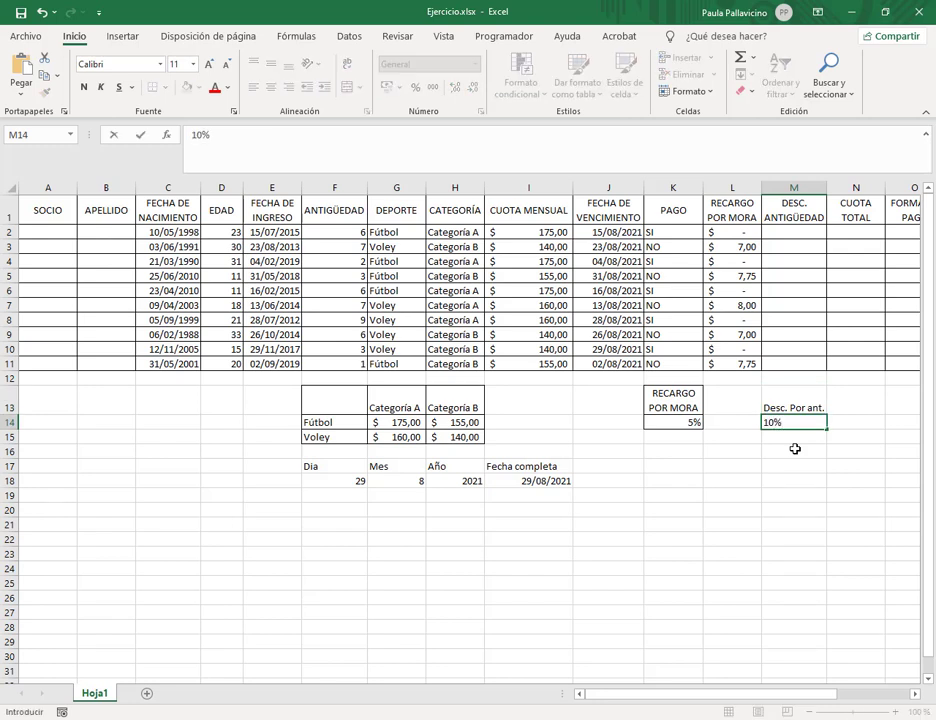
{"action": "key", "text": "Tab"}
Step: Move the 10% discount rate from M14 to N14, and enter the condition label ant > 5 años in M14
{"action": "left_click_drag", "start_coordinate": [837, 694], "coordinate": [890, 700]}
{"action": "left_click", "coordinate": [560, 424]}
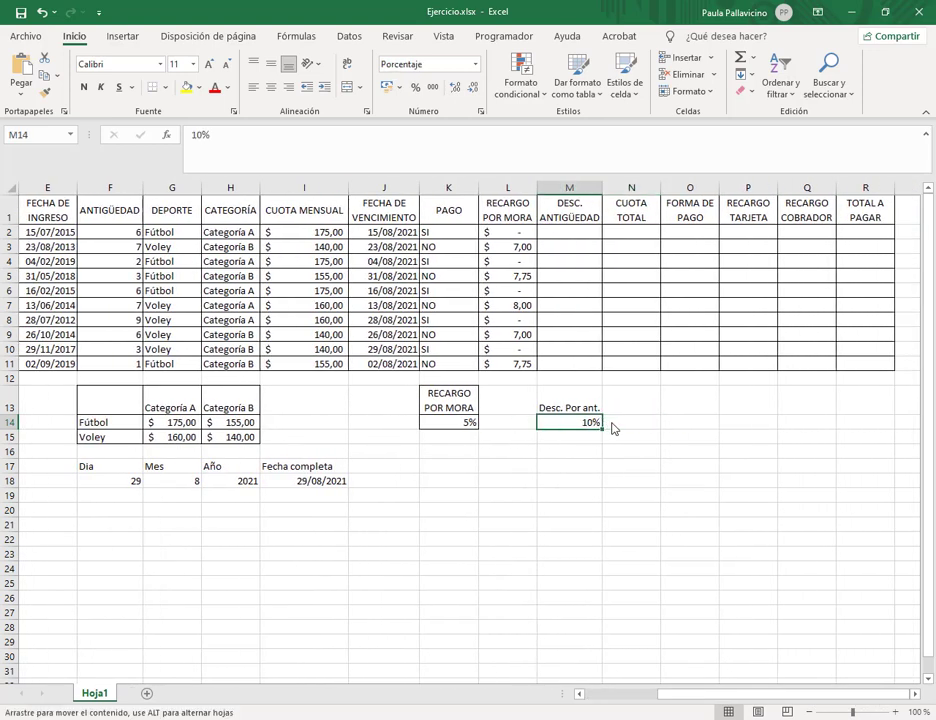
{"action": "left_click_drag", "start_coordinate": [613, 428], "coordinate": [671, 428]}
{"action": "left_click", "coordinate": [584, 421]}
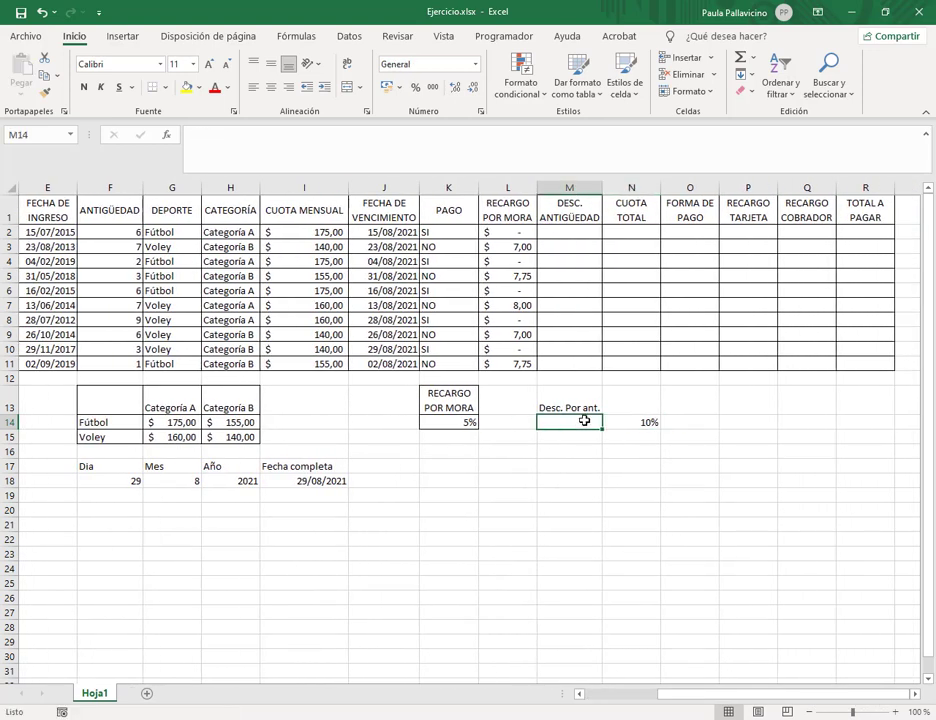
{"action": "type", "text": "ant > 5 años"}
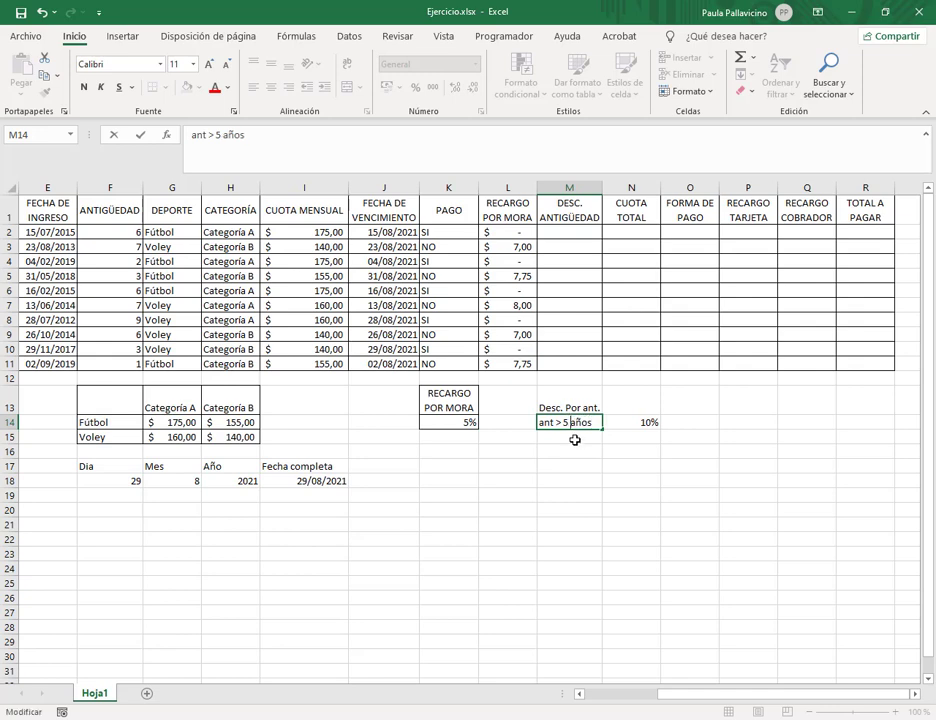
{"action": "key", "text": "Return"}
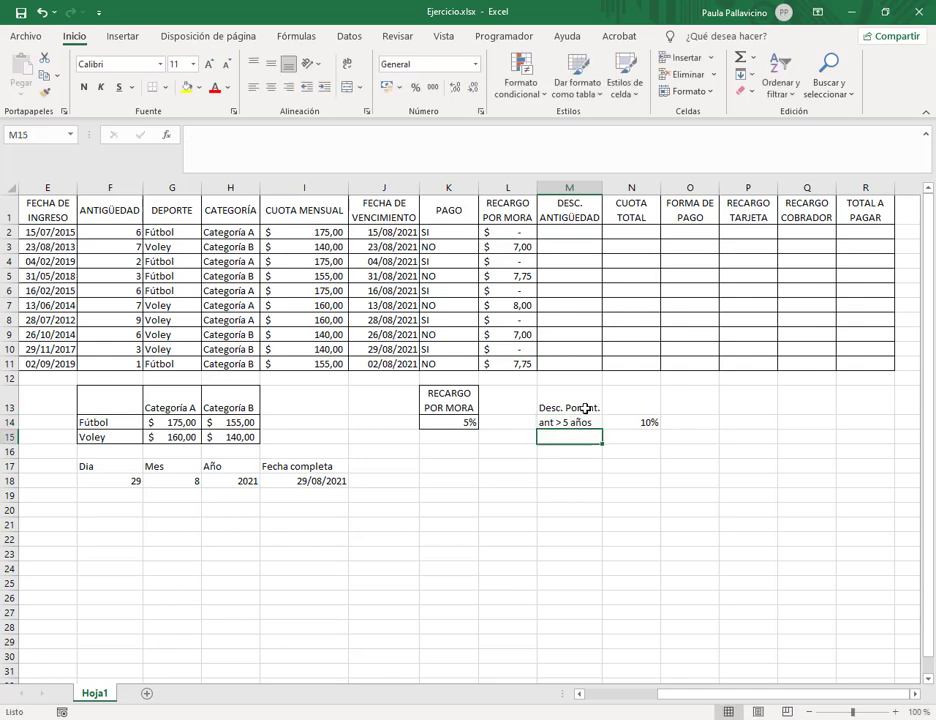
Step: Recheck the exercise PDF, then merge and centre the Desc. Por ant. heading across M13:N13 and align it vertically to the middle
{"action": "key", "text": "alt+Tab"}
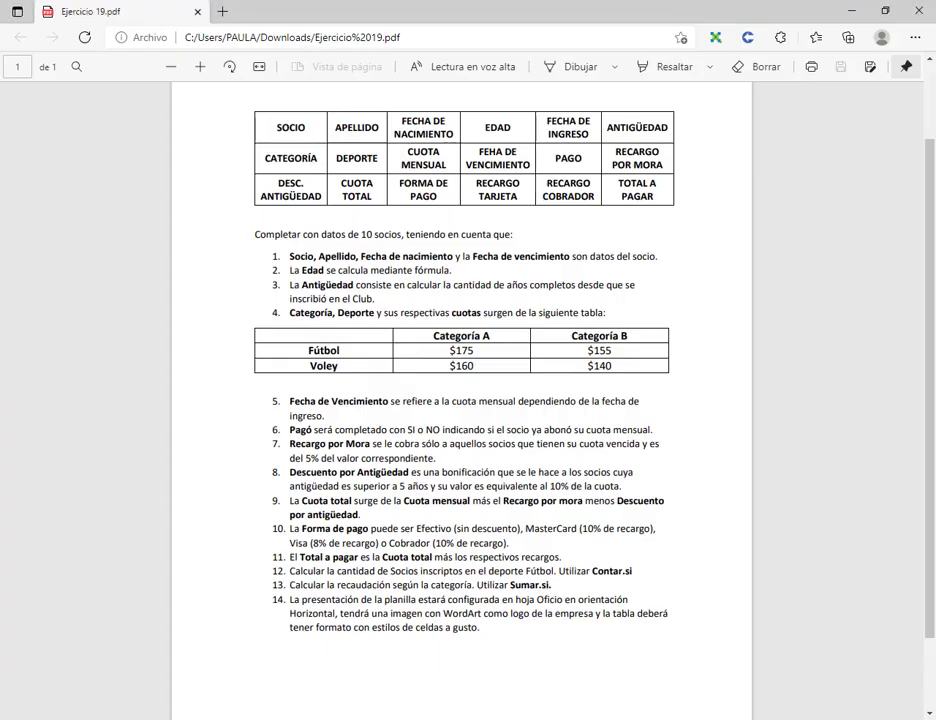
{"action": "key", "text": "alt+Tab"}
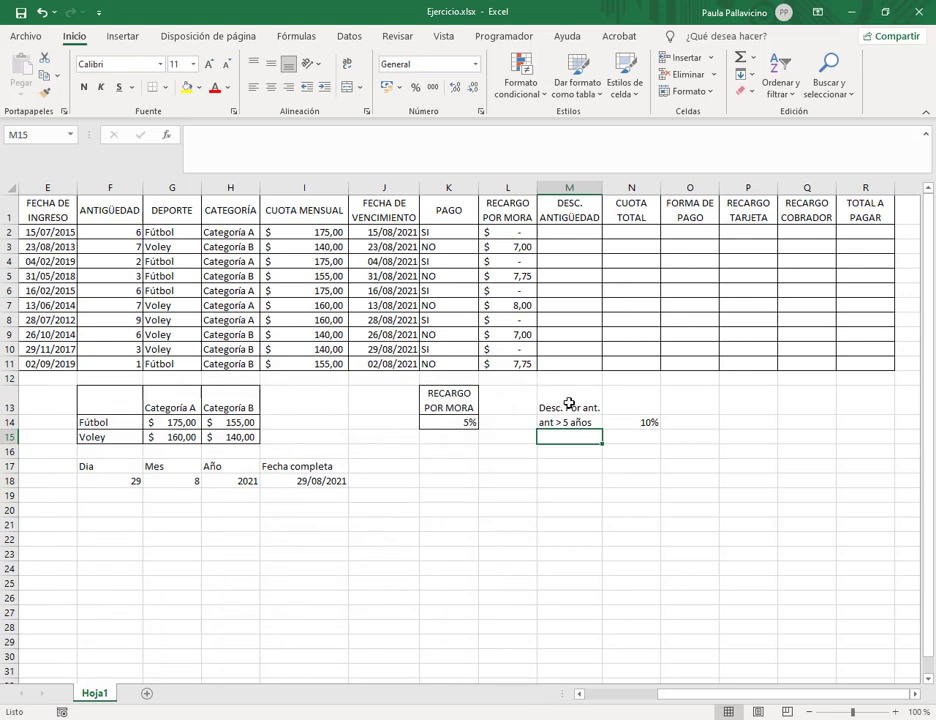
{"action": "left_click_drag", "start_coordinate": [568, 403], "coordinate": [585, 425]}
{"action": "left_click", "coordinate": [348, 87]}
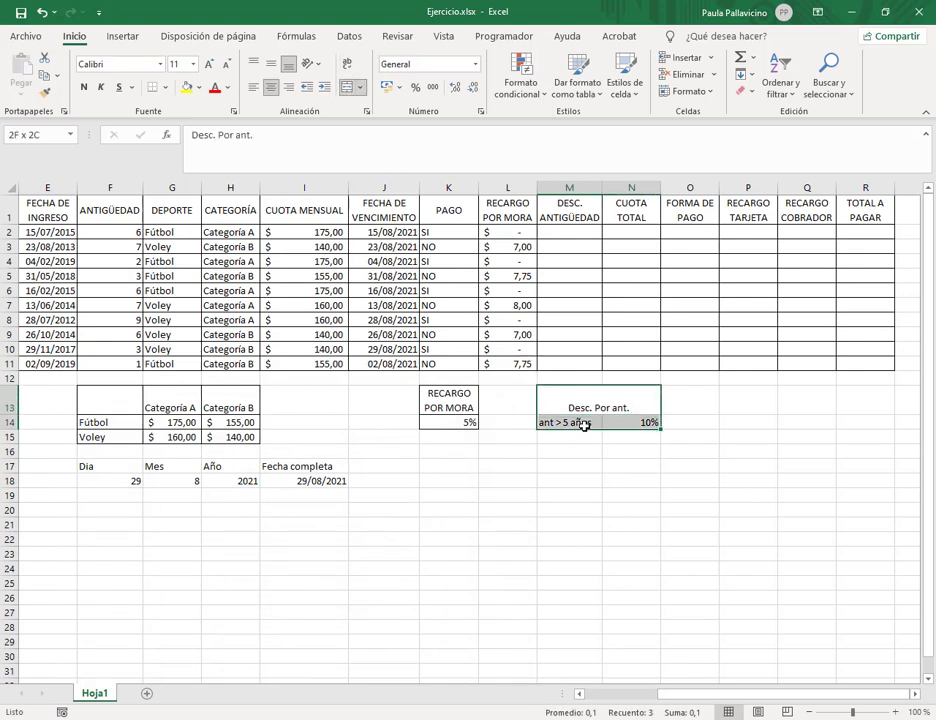
{"action": "left_click", "coordinate": [271, 66]}
Step: Apply all borders to the seniority discount cells M13:N14
{"action": "left_click", "coordinate": [165, 89]}
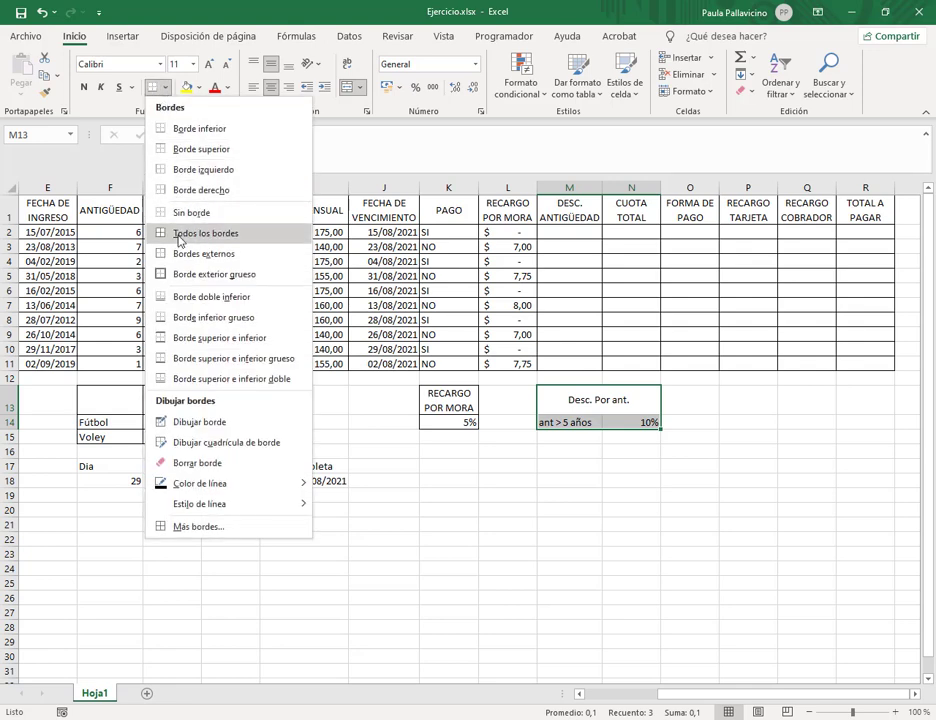
{"action": "left_click", "coordinate": [186, 235]}
{"action": "left_click", "coordinate": [593, 464]}
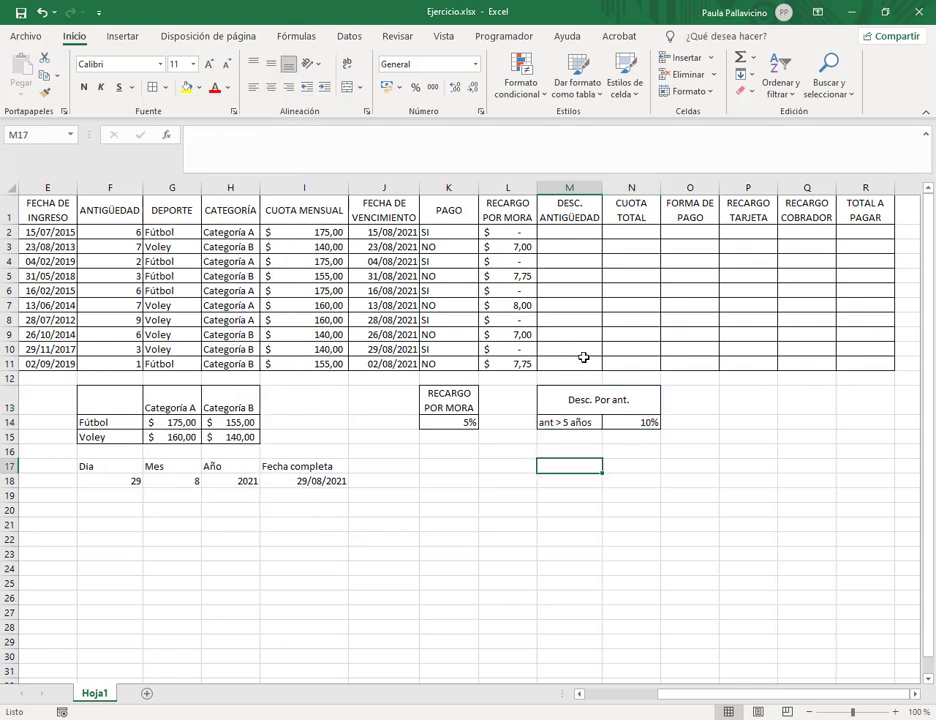
Step: Enter the seniority discount formula =SI(F2>5;I2*$N$14;0) in M2
{"action": "left_click", "coordinate": [571, 235]}
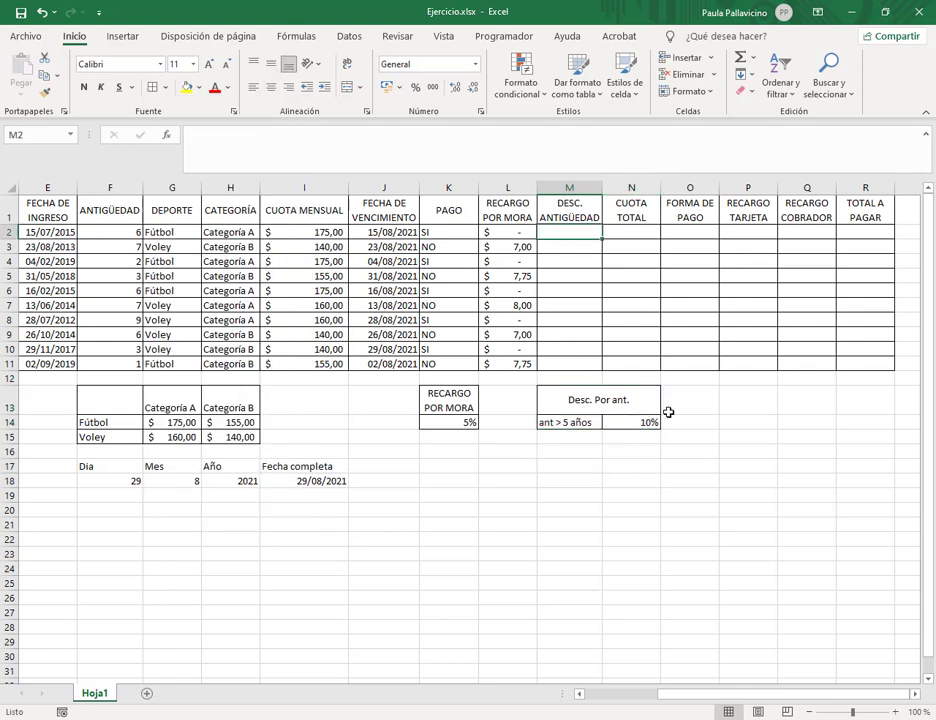
{"action": "type", "text": "="}
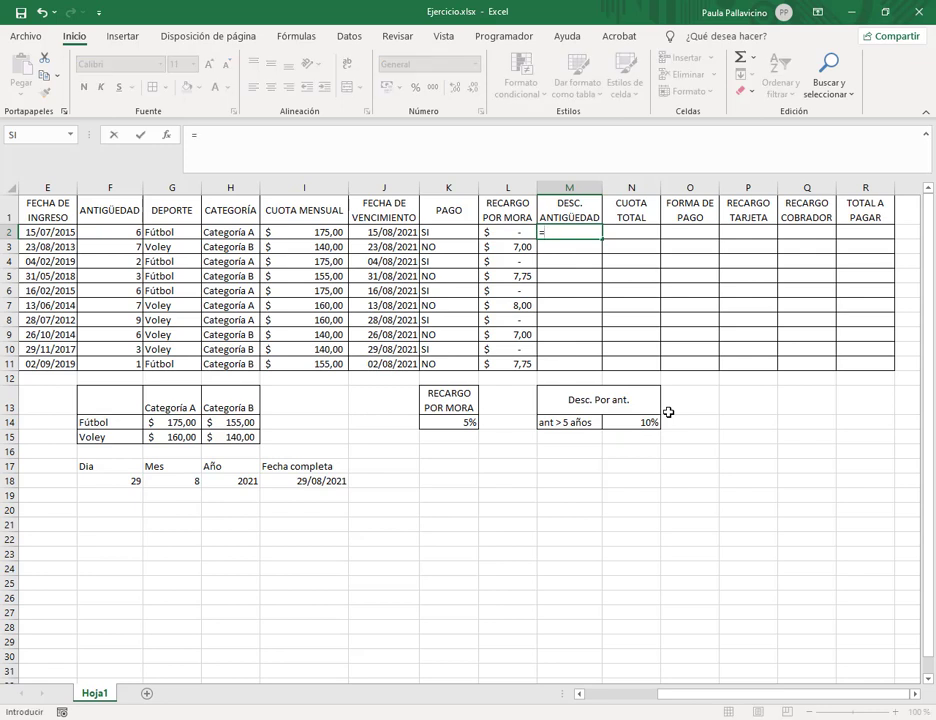
{"action": "type", "text": "si("}
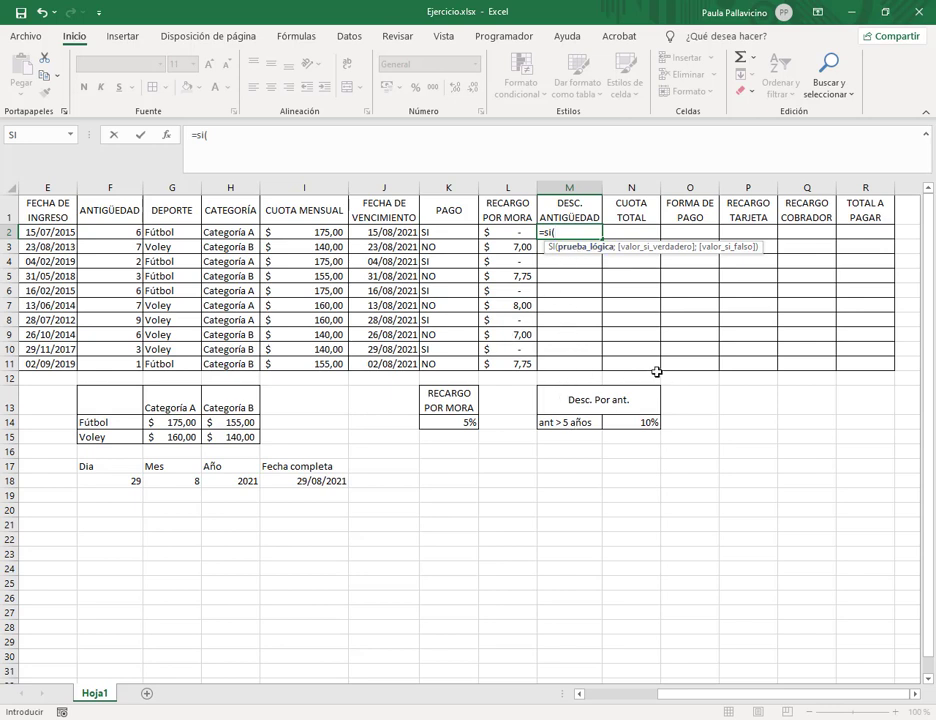
{"action": "left_click", "coordinate": [90, 232]}
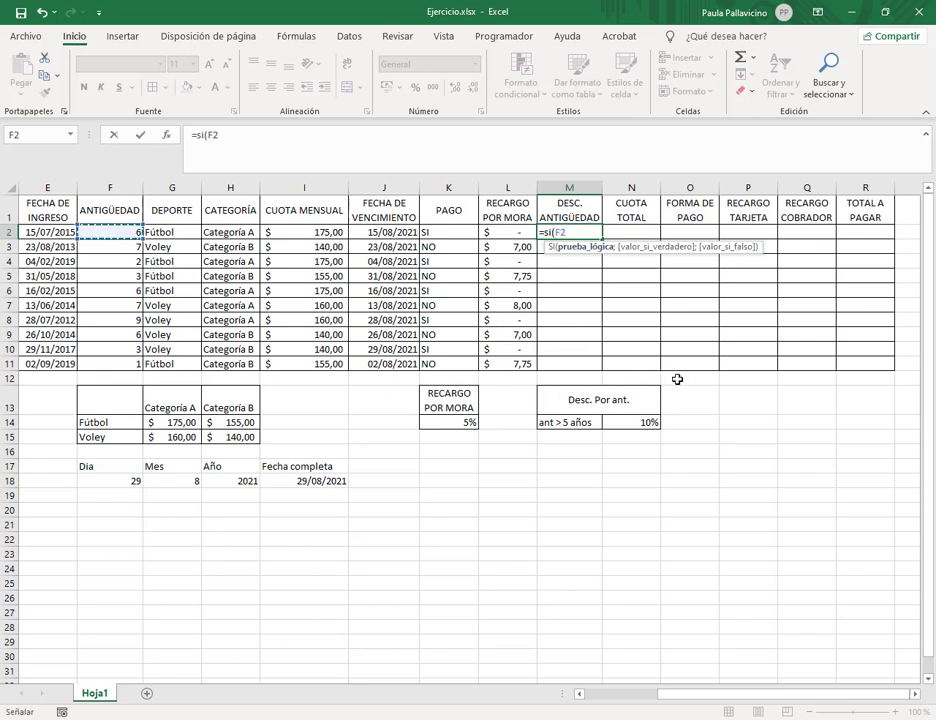
{"action": "type", "text": ">"}
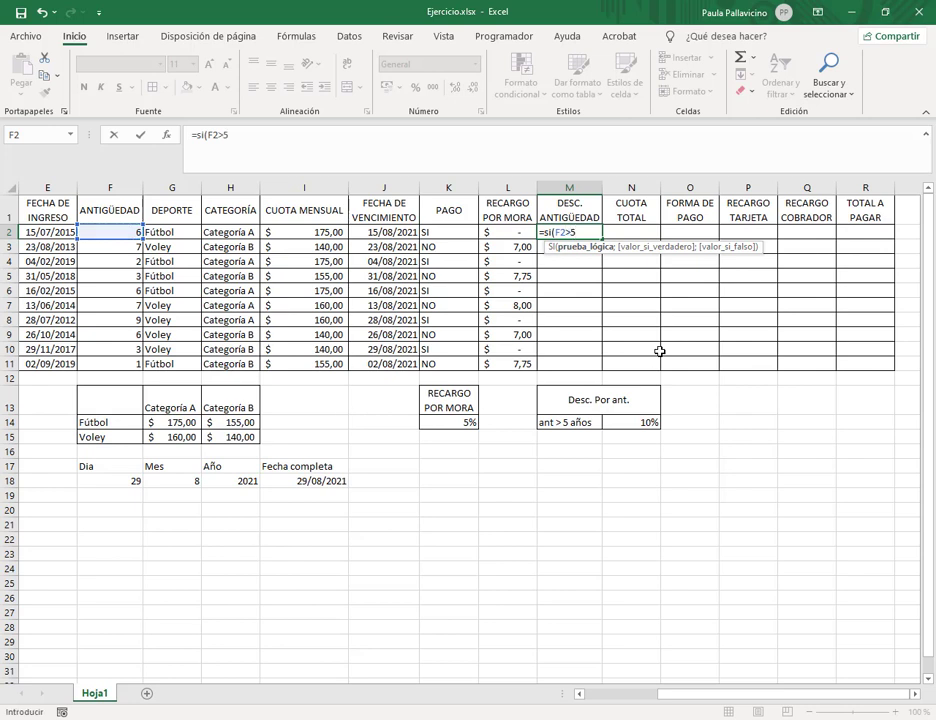
{"action": "type", "text": "5;"}
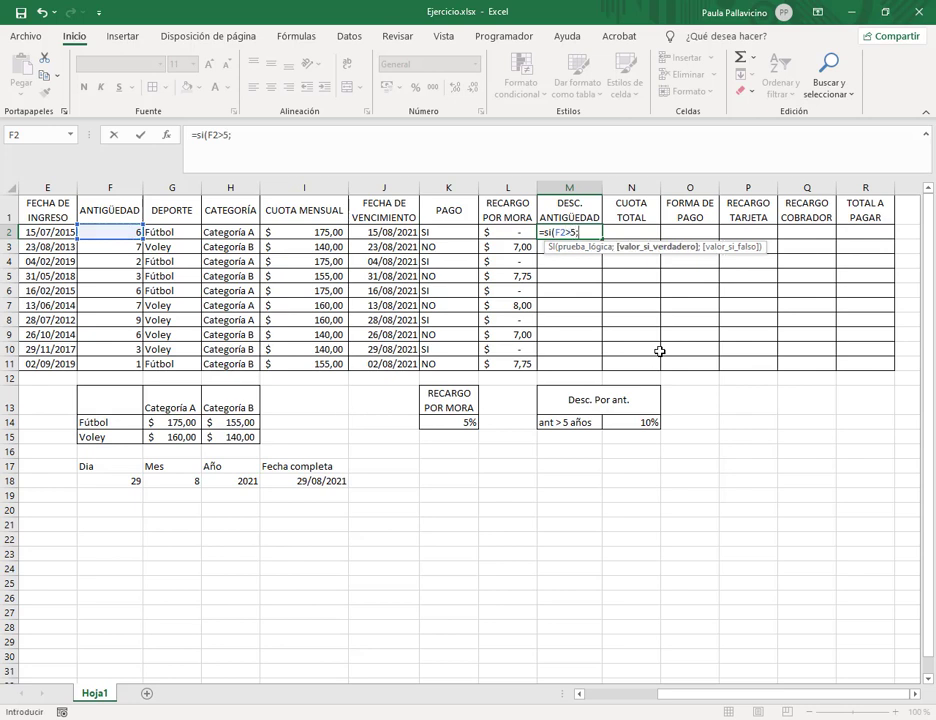
{"action": "left_click", "coordinate": [275, 231]}
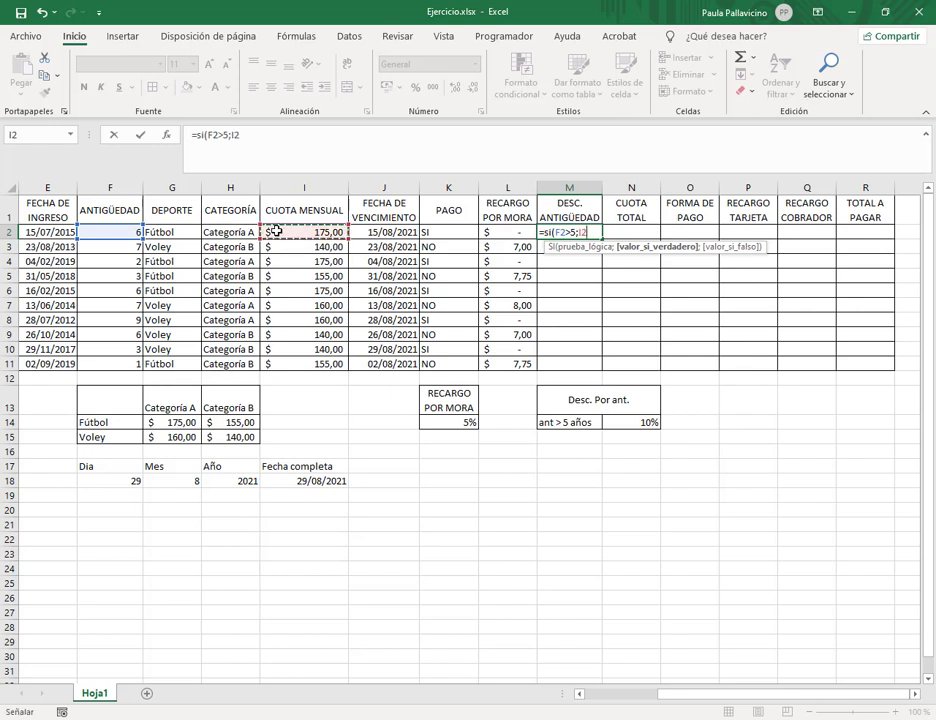
{"action": "type", "text": "*"}
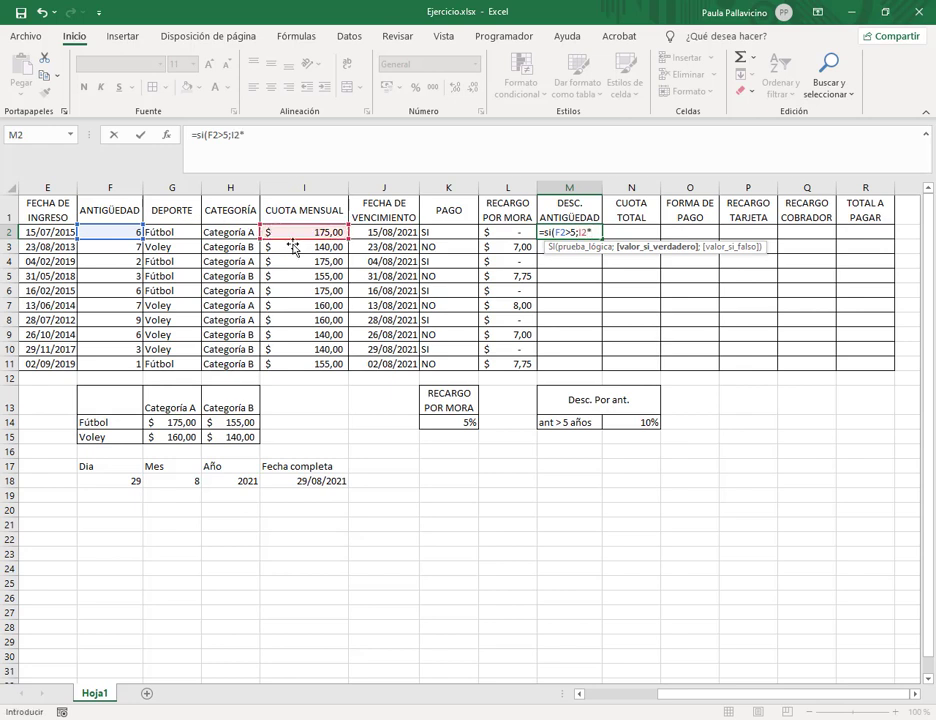
{"action": "left_click", "coordinate": [645, 421]}
{"action": "key", "text": "F4"}
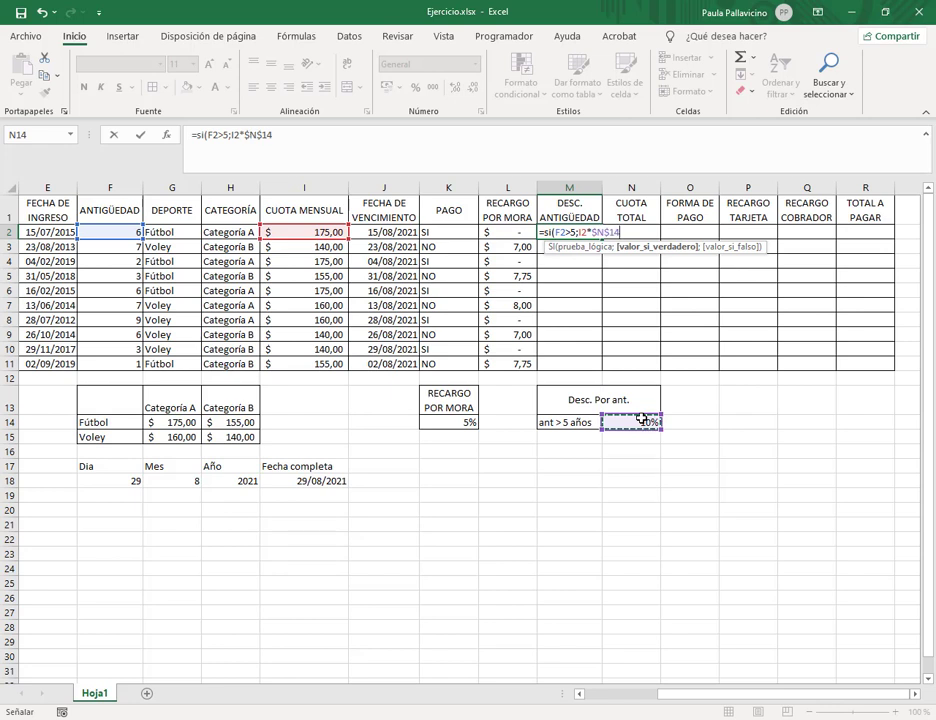
{"action": "type", "text": ";0"}
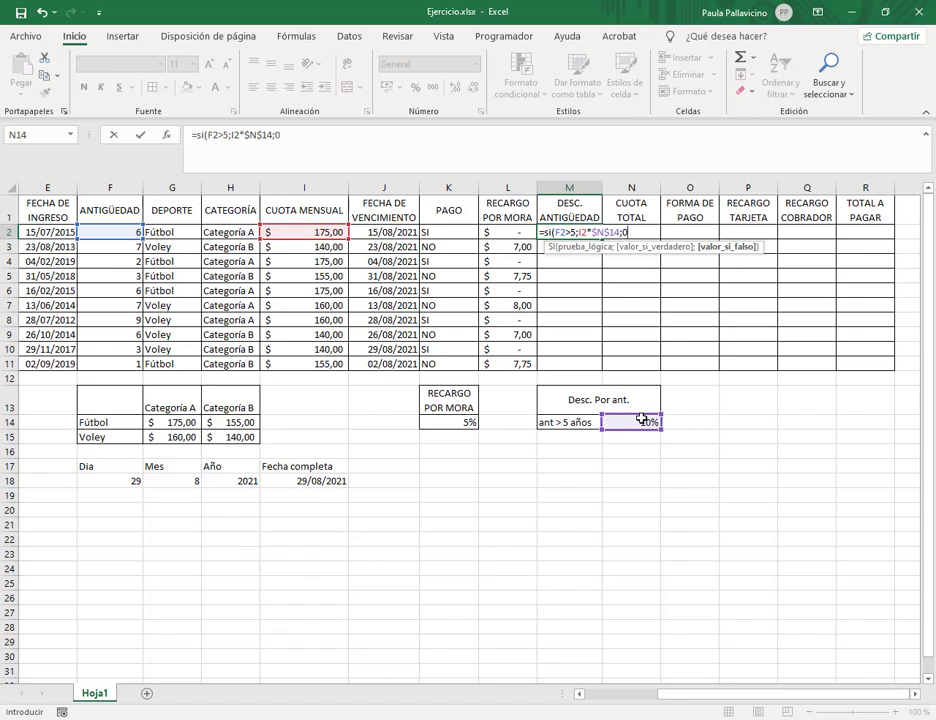
{"action": "key", "text": "Return"}
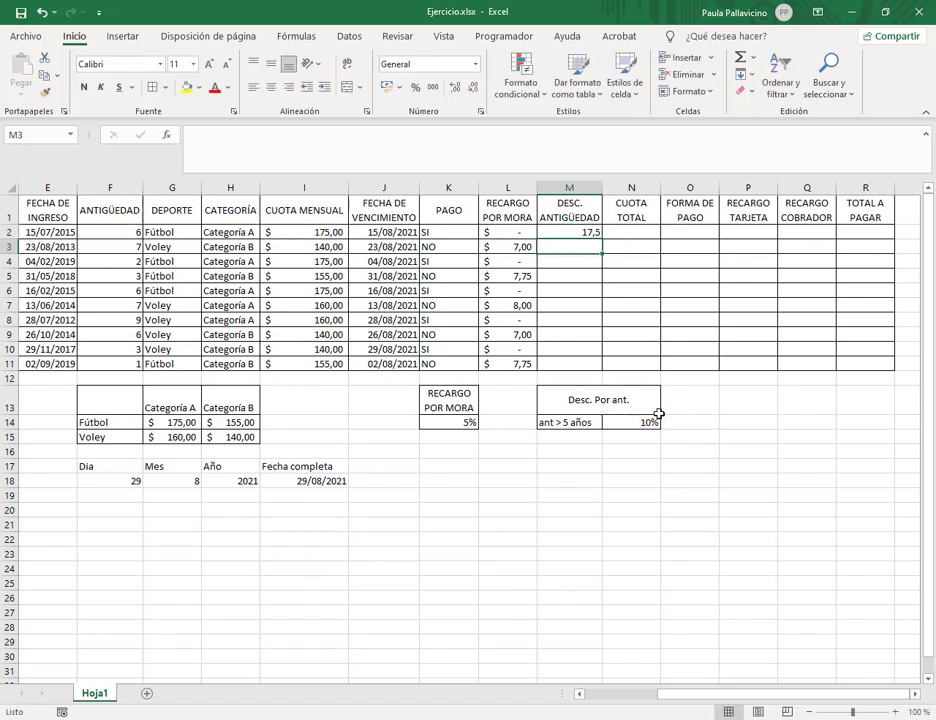
Step: Fill the seniority discount formula from M2 down to M11 and apply the $ Español (Argentina) accounting format
{"action": "left_click", "coordinate": [576, 227]}
{"action": "left_click_drag", "start_coordinate": [602, 241], "coordinate": [589, 367]}
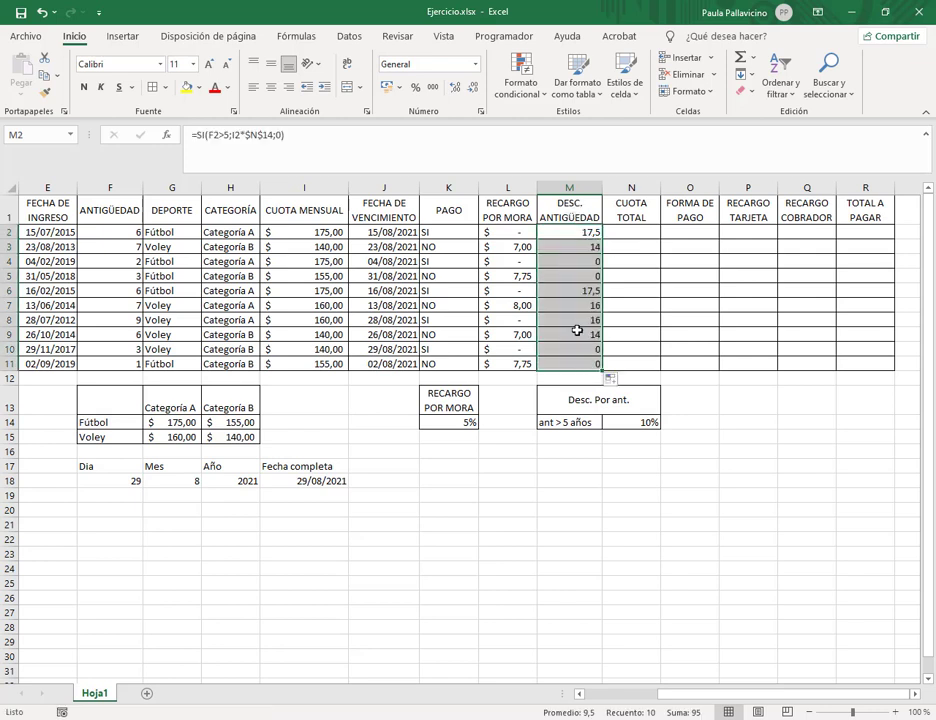
{"action": "left_click", "coordinate": [398, 87]}
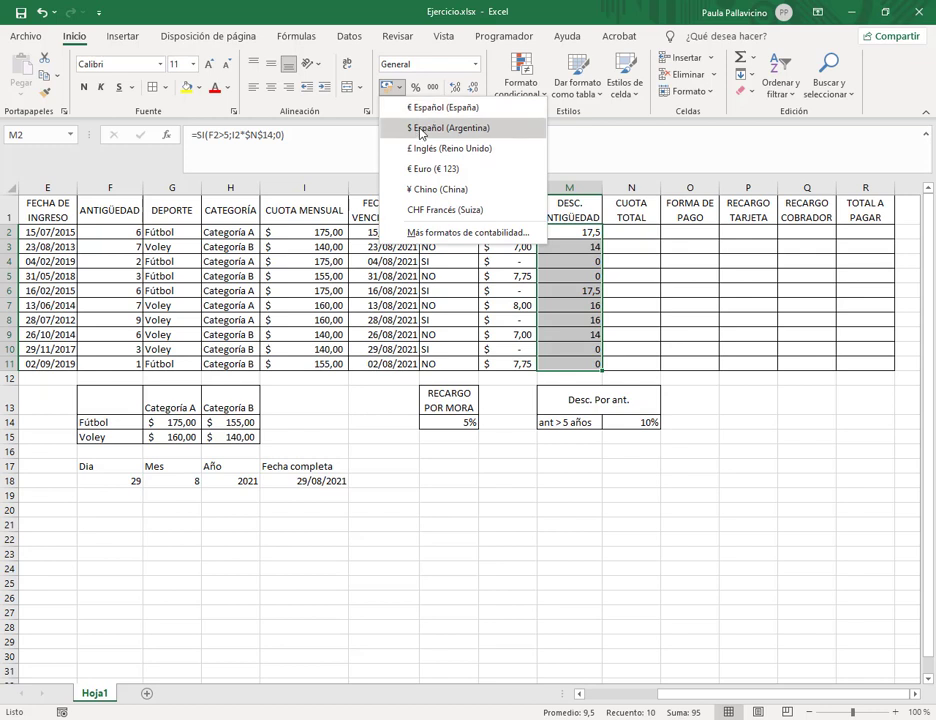
{"action": "left_click", "coordinate": [418, 128]}
Step: Calculate Cuota Total in N2 with =I2+L2-M2 and fill the formula down to N11
{"action": "left_click", "coordinate": [640, 233]}
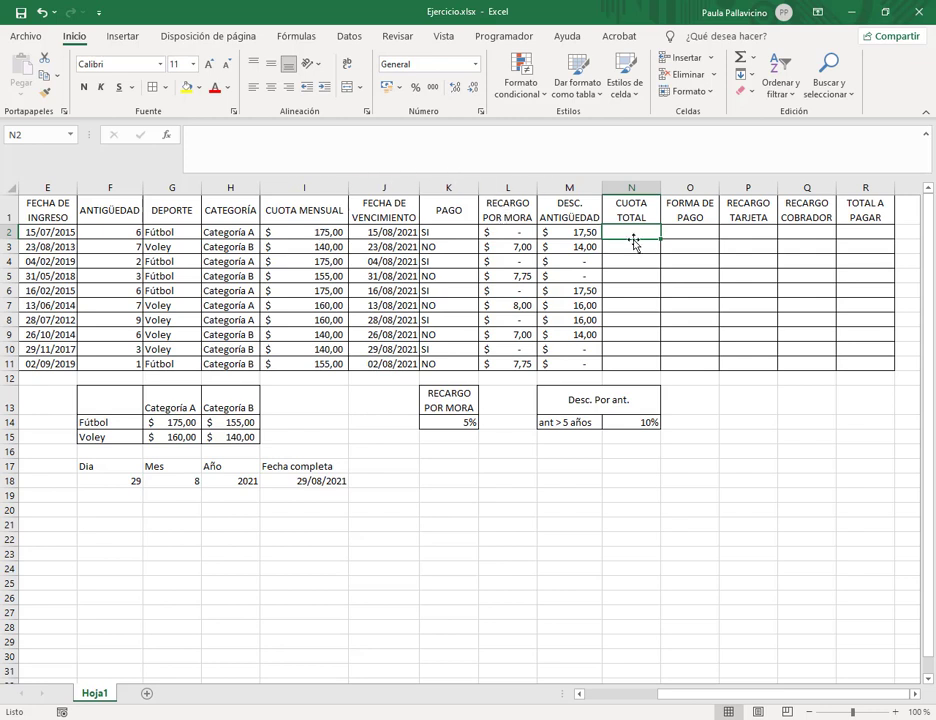
{"action": "type", "text": "="}
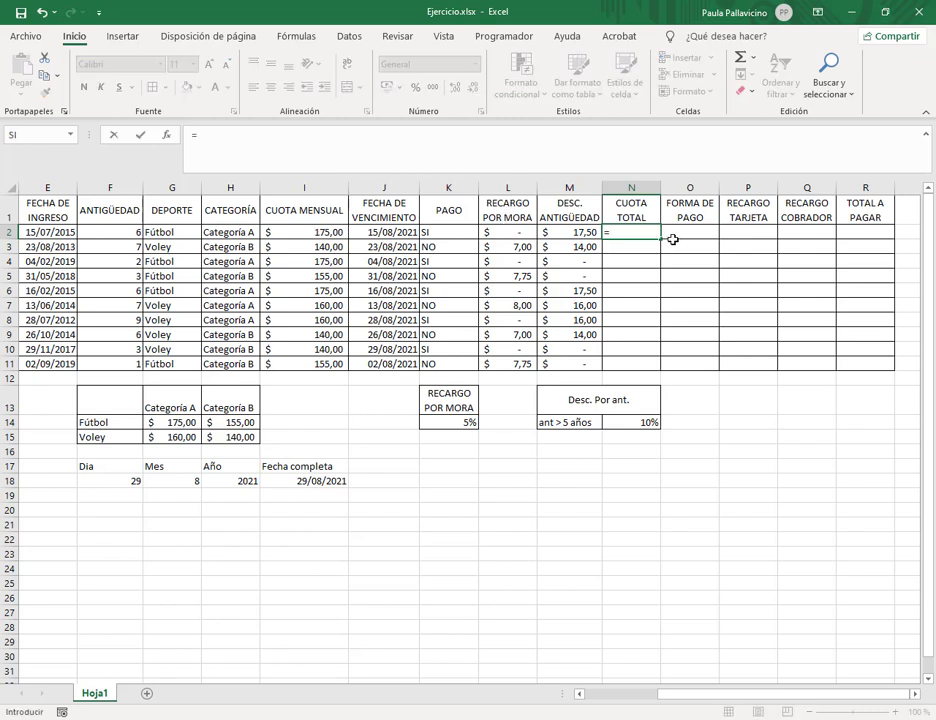
{"action": "left_click", "coordinate": [309, 232]}
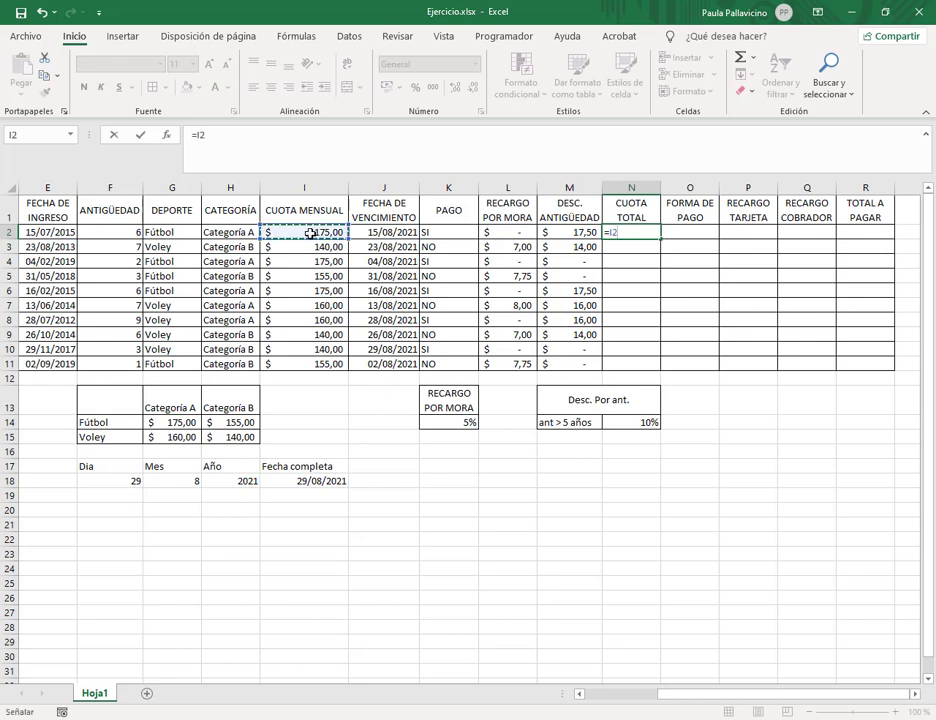
{"action": "type", "text": "+"}
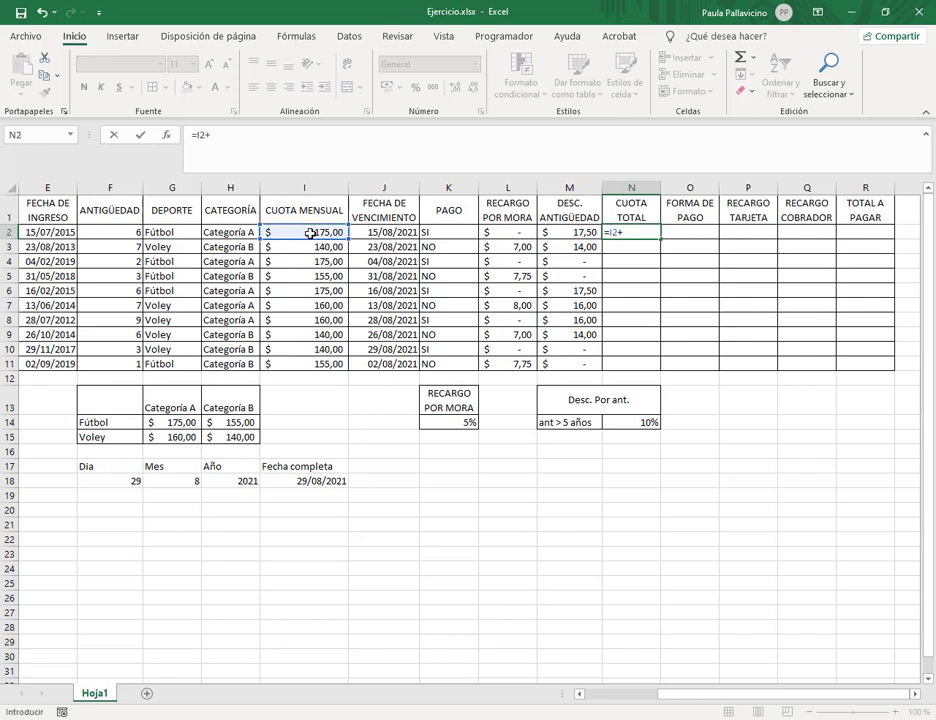
{"action": "left_click", "coordinate": [516, 232]}
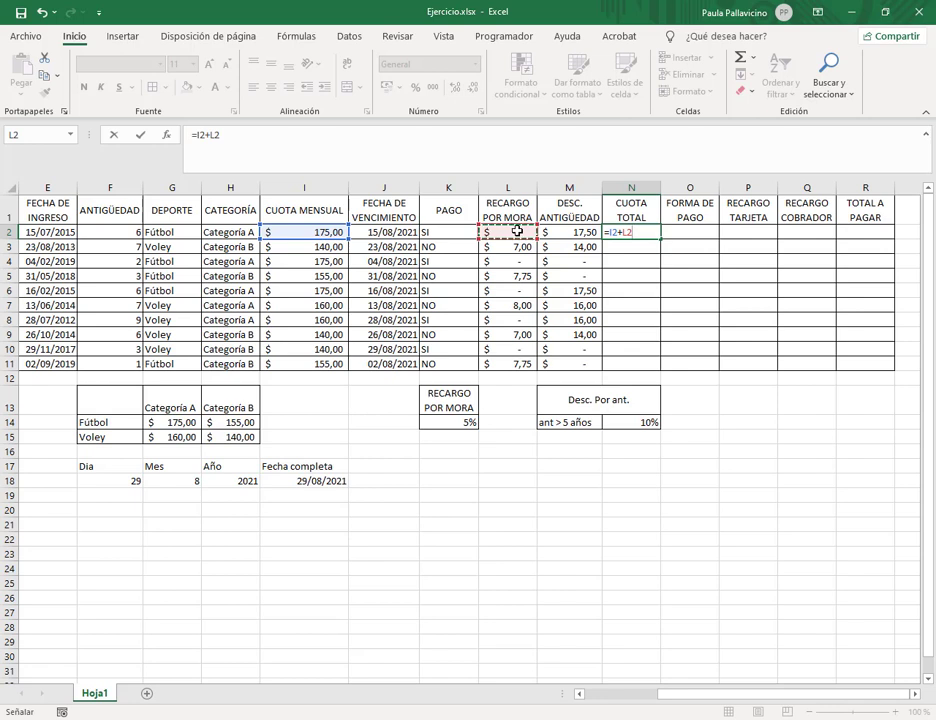
{"action": "type", "text": "-"}
{"action": "left_click", "coordinate": [547, 233]}
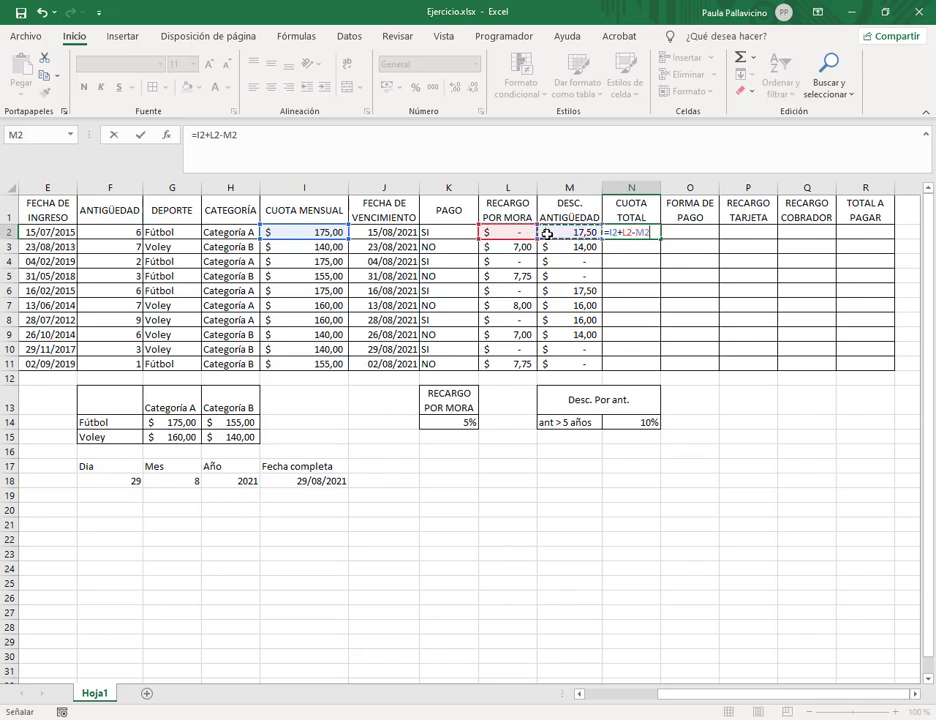
{"action": "key", "text": "Return"}
{"action": "left_click", "coordinate": [648, 233]}
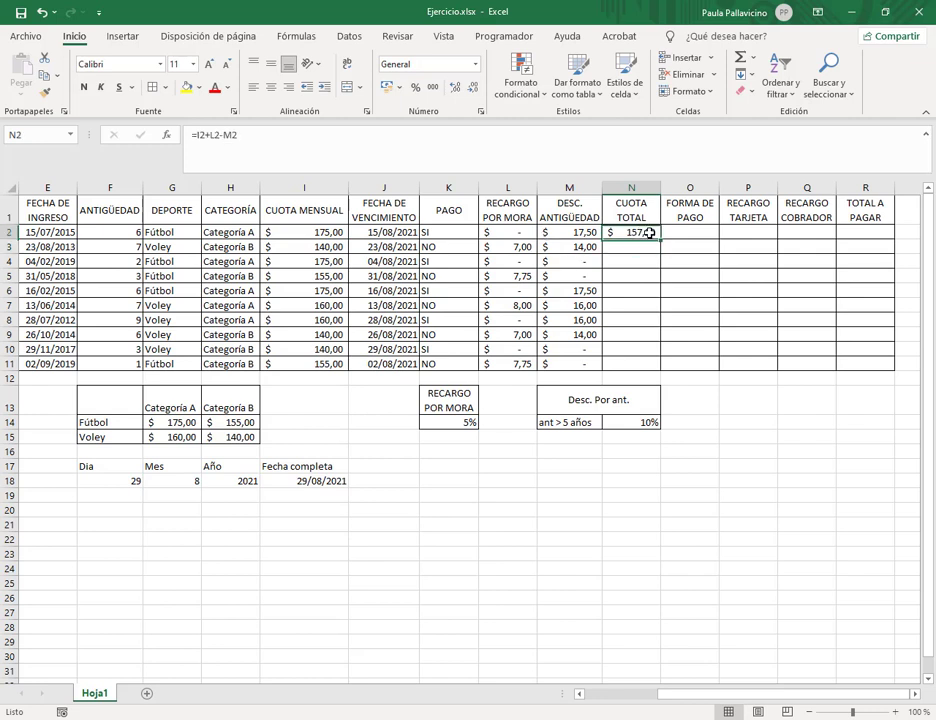
{"action": "left_click_drag", "start_coordinate": [660, 239], "coordinate": [660, 369]}
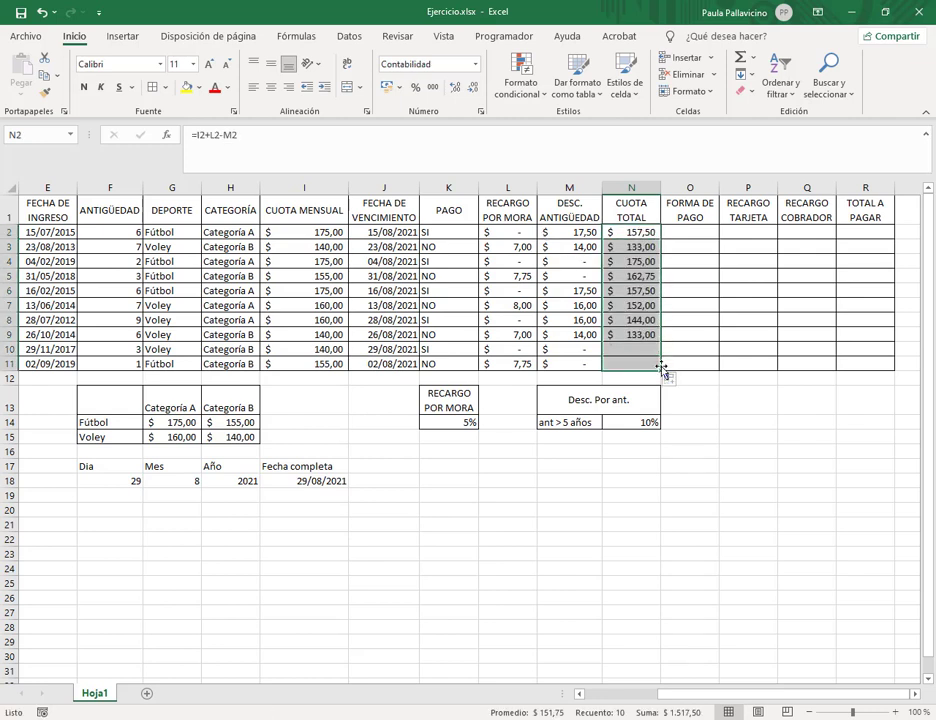
{"action": "left_click", "coordinate": [714, 404]}
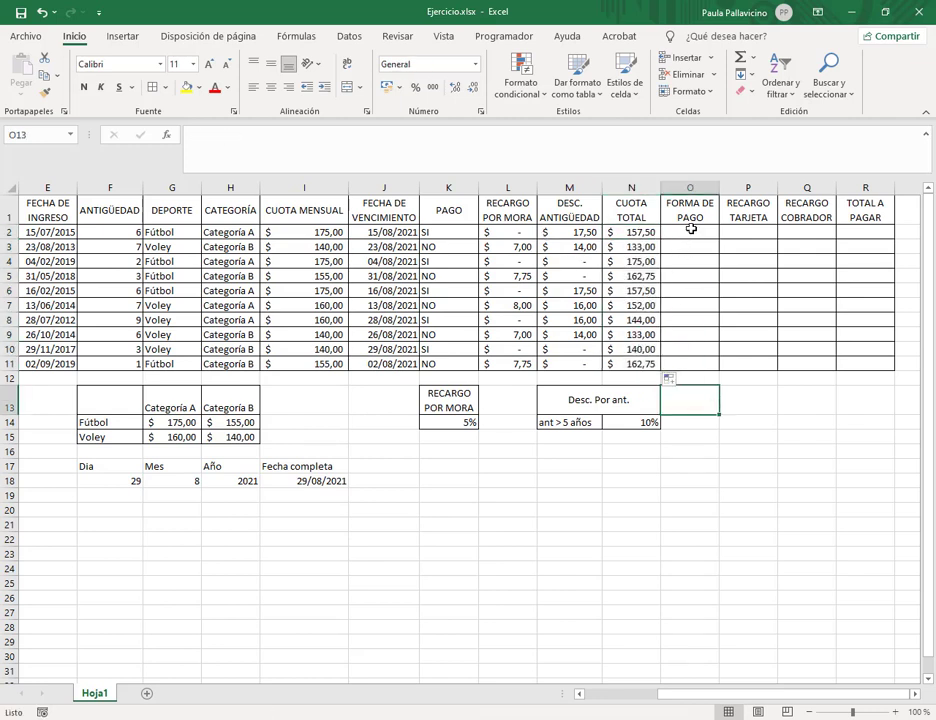
Step: Consult the Forma de pago rule in the exercise PDF, and enter the heading Forma de pago in P13
{"action": "left_click", "coordinate": [687, 231]}
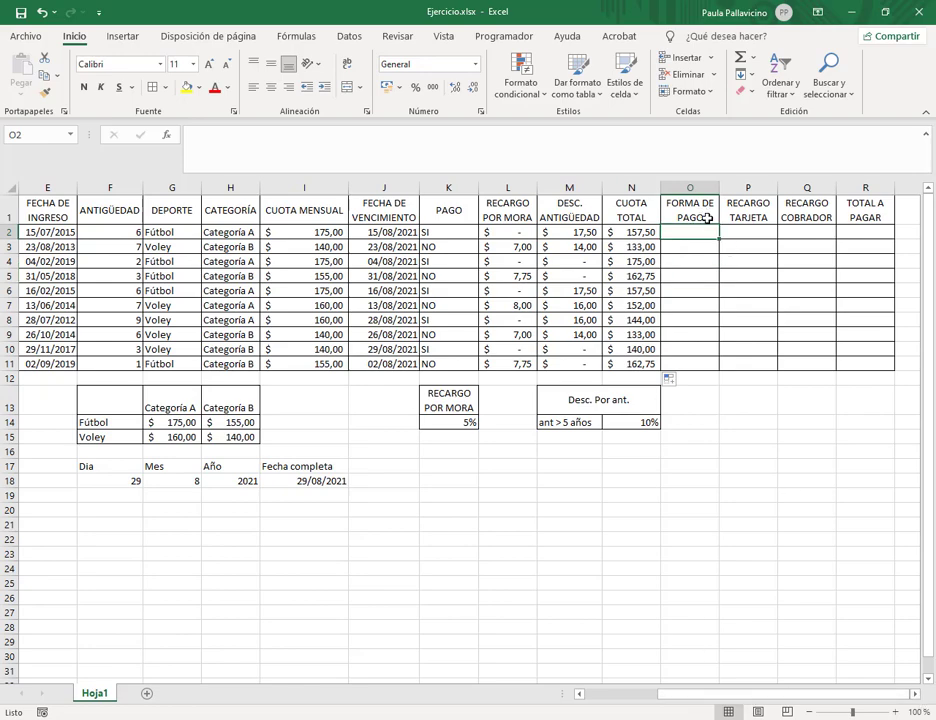
{"action": "left_click", "coordinate": [914, 693]}
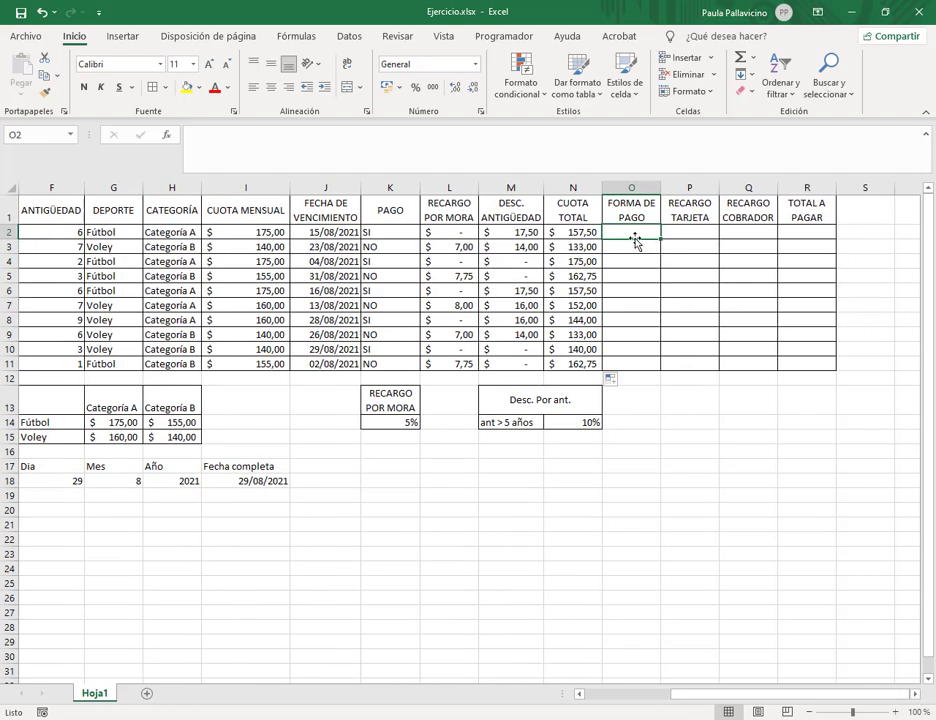
{"action": "key", "text": "alt+Tab"}
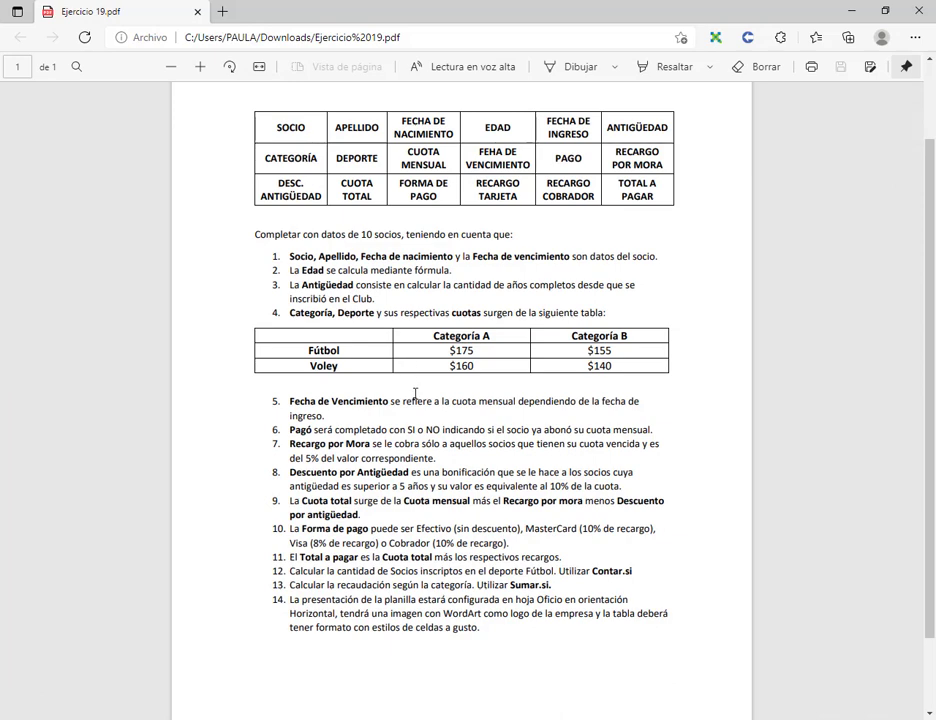
{"action": "scroll", "coordinate": [400, 400], "scroll_direction": "down", "scroll_amount": 2}
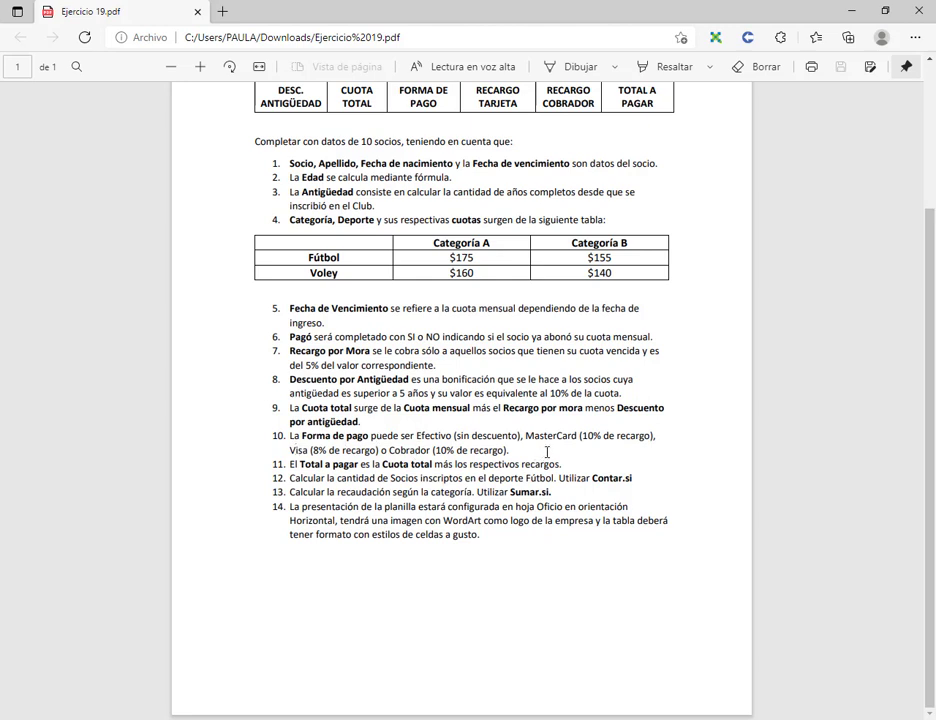
{"action": "key", "text": "alt+Tab"}
{"action": "left_click", "coordinate": [690, 406]}
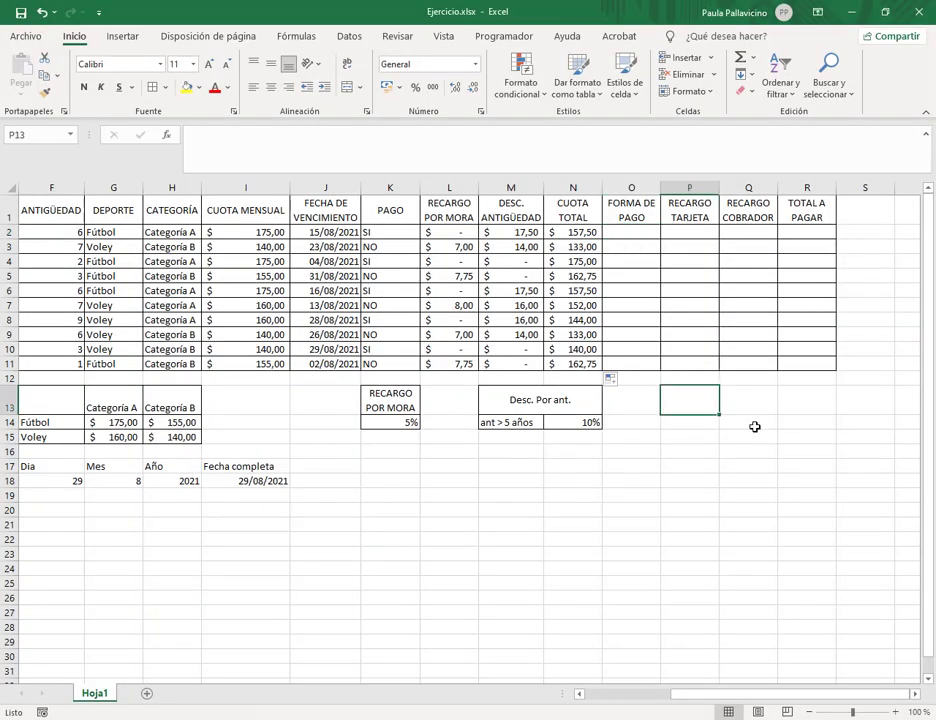
{"action": "type", "text": "For"}
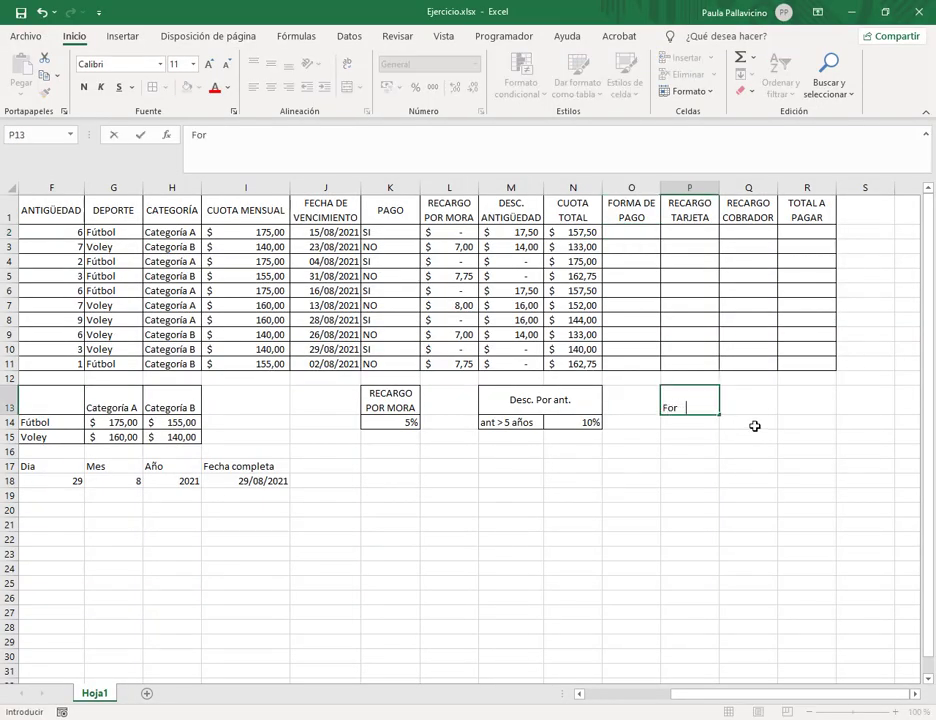
{"action": "type", "text": "ma de pago"}
{"action": "key", "text": "Return"}
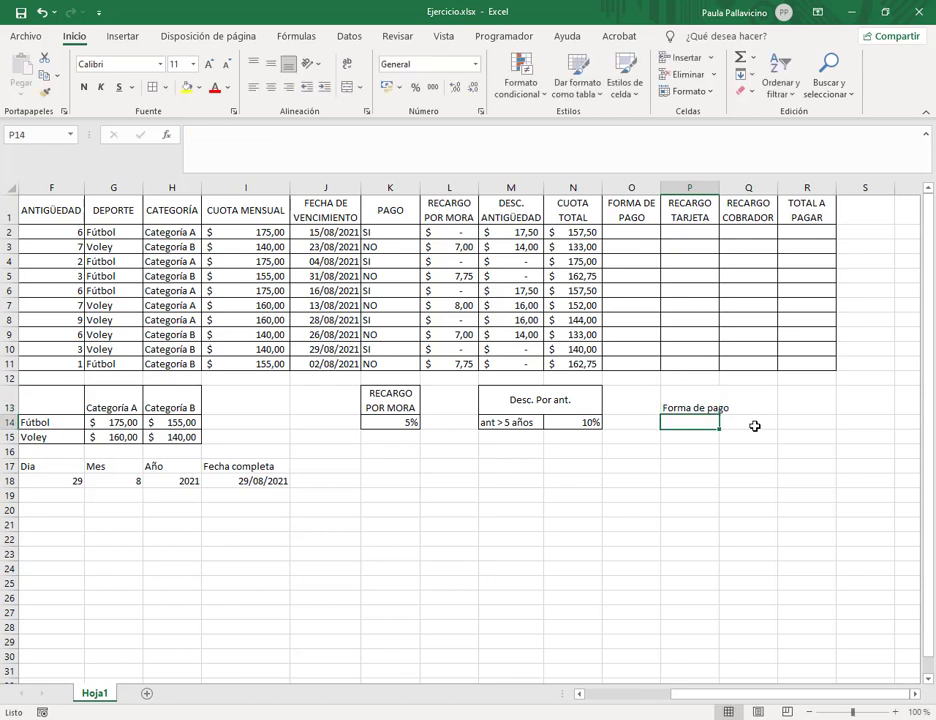
Step: List the payment methods Efectivo, Visa, Mastercard and Cobrador in P14:P17
{"action": "type", "text": "Efectiv"}
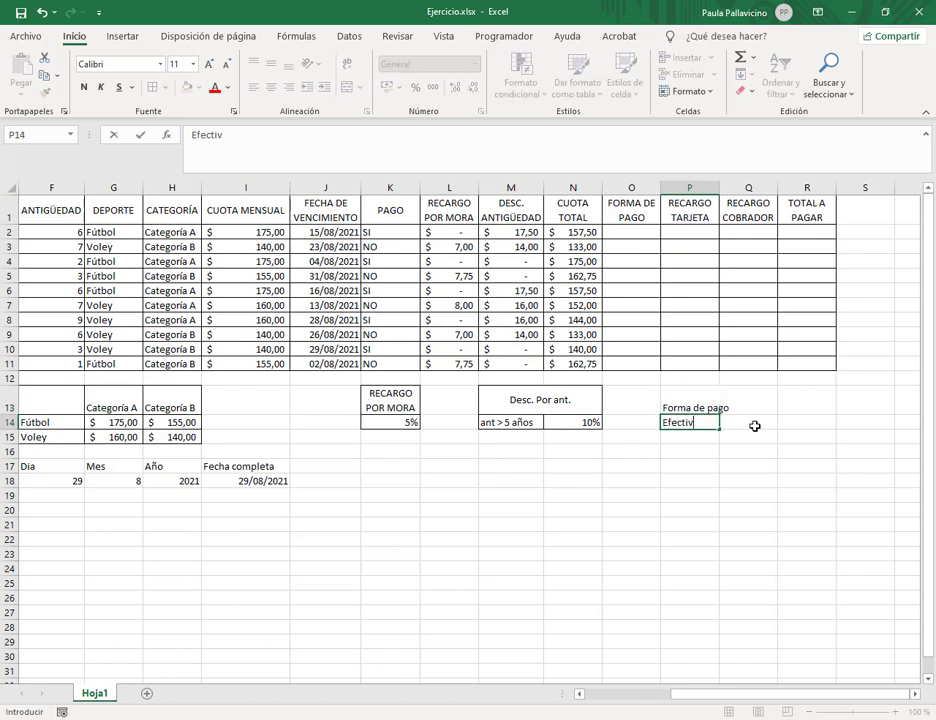
{"action": "type", "text": "o"}
{"action": "key", "text": "Return"}
{"action": "type", "text": "Visa"}
{"action": "key", "text": "Return"}
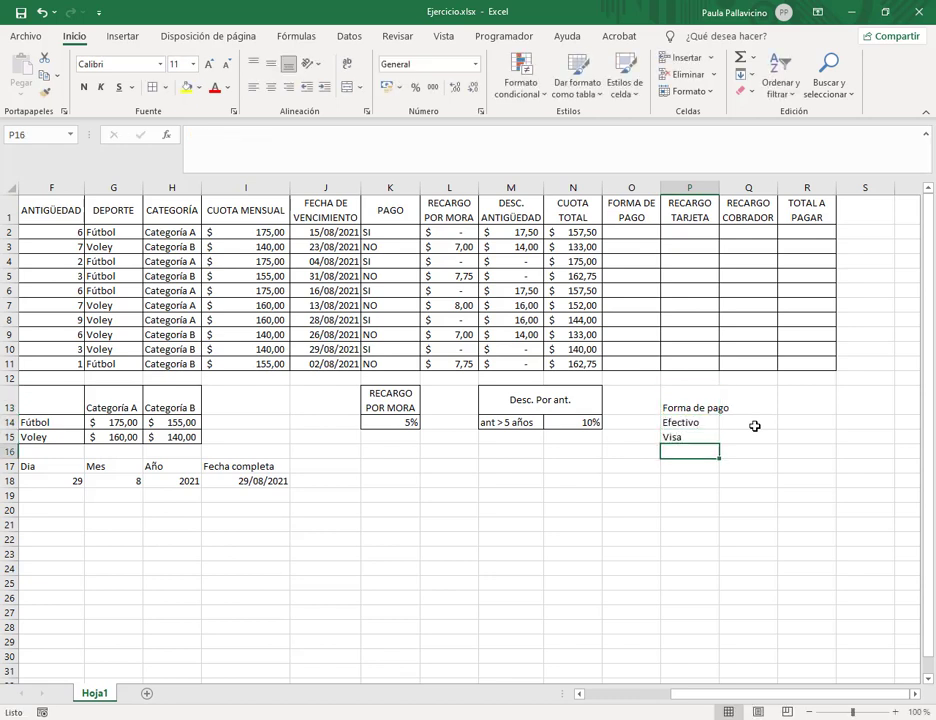
{"action": "type", "text": "Mar"}
{"action": "type", "text": "ter"}
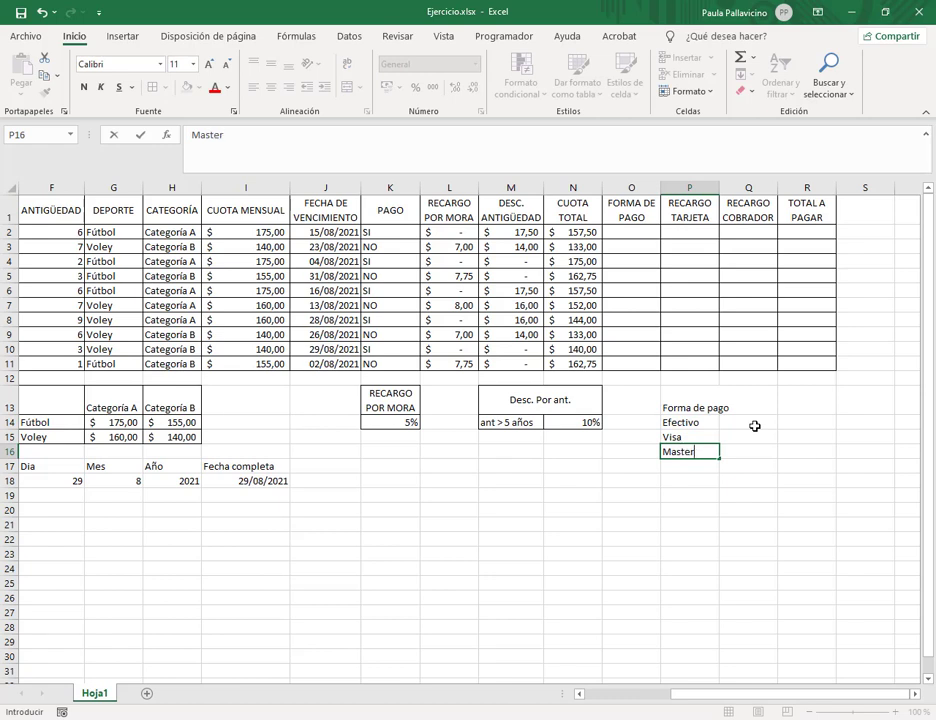
{"action": "type", "text": "card"}
{"action": "key", "text": "Return"}
{"action": "type", "text": "Cobrador"}
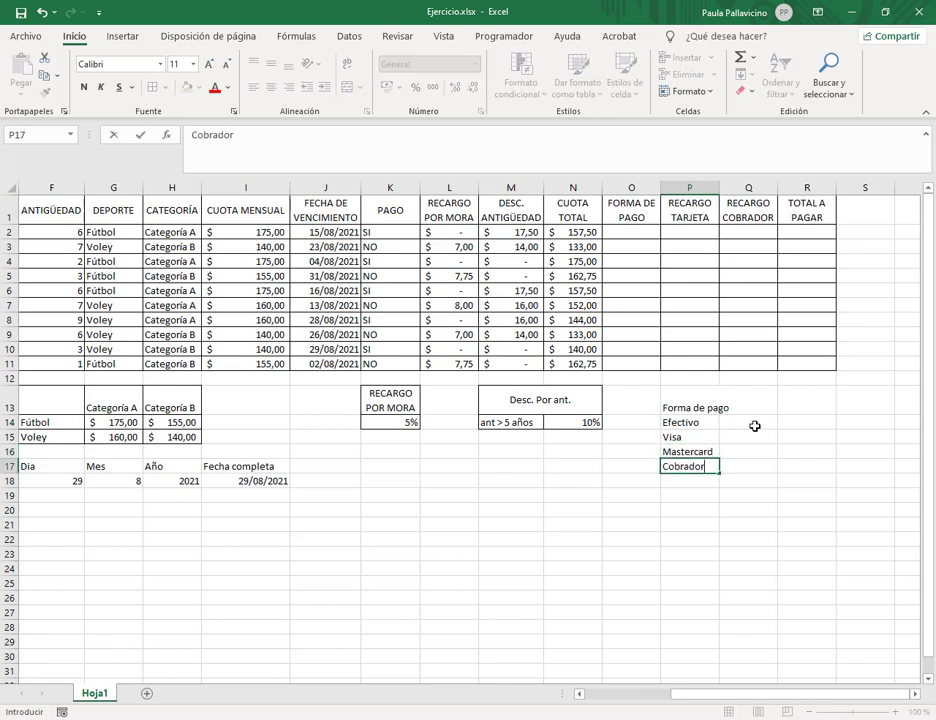
{"action": "key", "text": "Return"}
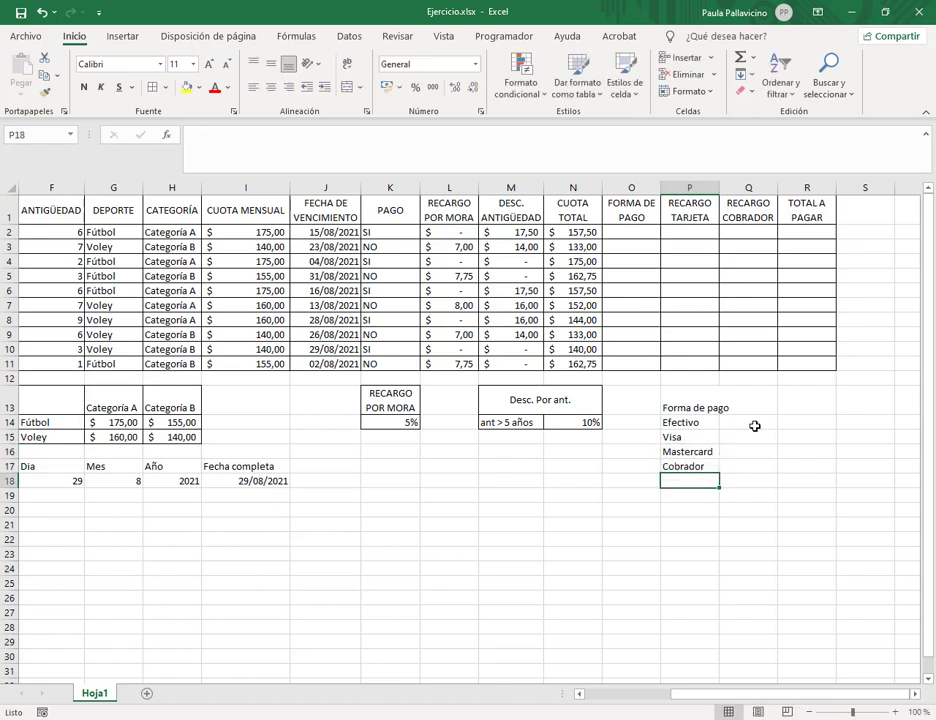
Step: Enter 0 as the surcharge for Efectivo in Q14
{"action": "left_click", "coordinate": [755, 426]}
{"action": "type", "text": "0"}
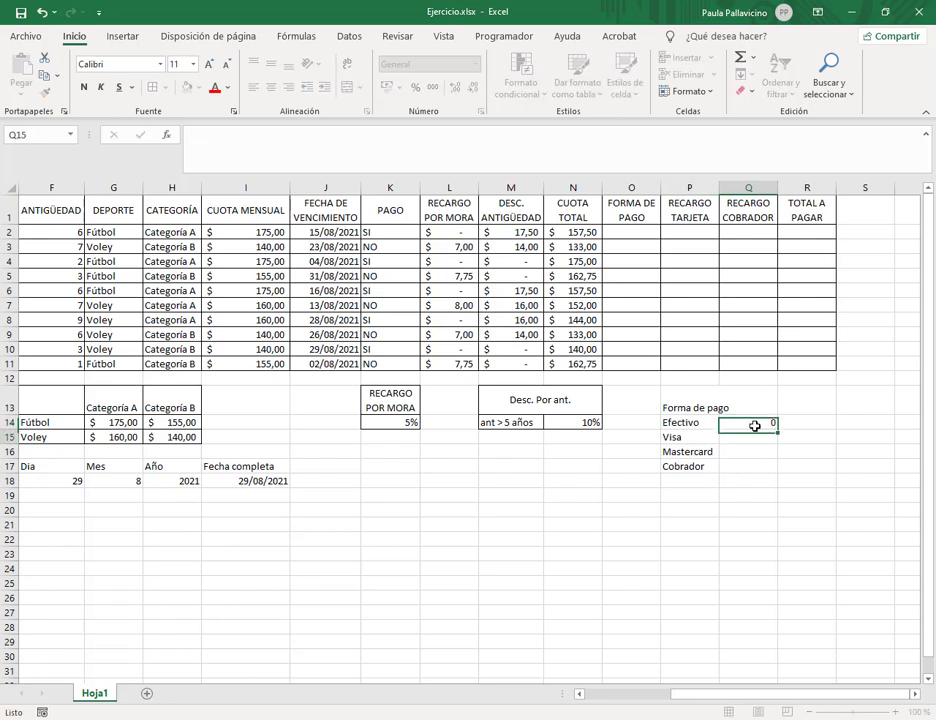
{"action": "key", "text": "Return"}
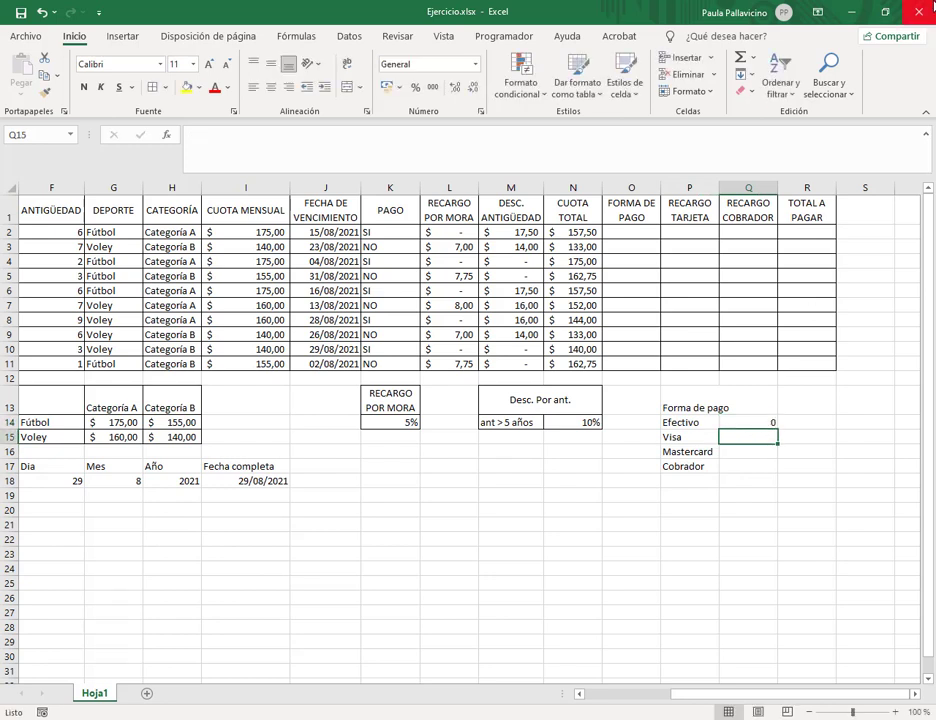
Step: Consult the surcharge rule in the exercise PDF and enter 8% for Visa, 10% for Mastercard and 10% for Cobrador in Q15:Q17
{"action": "double_click", "coordinate": [655, 10]}
{"action": "left_click_drag", "start_coordinate": [603, 340], "coordinate": [591, 52]}
{"action": "scroll", "coordinate": [663, 303], "scroll_direction": "down", "scroll_amount": 1}
{"action": "scroll", "coordinate": [663, 303], "scroll_direction": "down", "scroll_amount": 2}
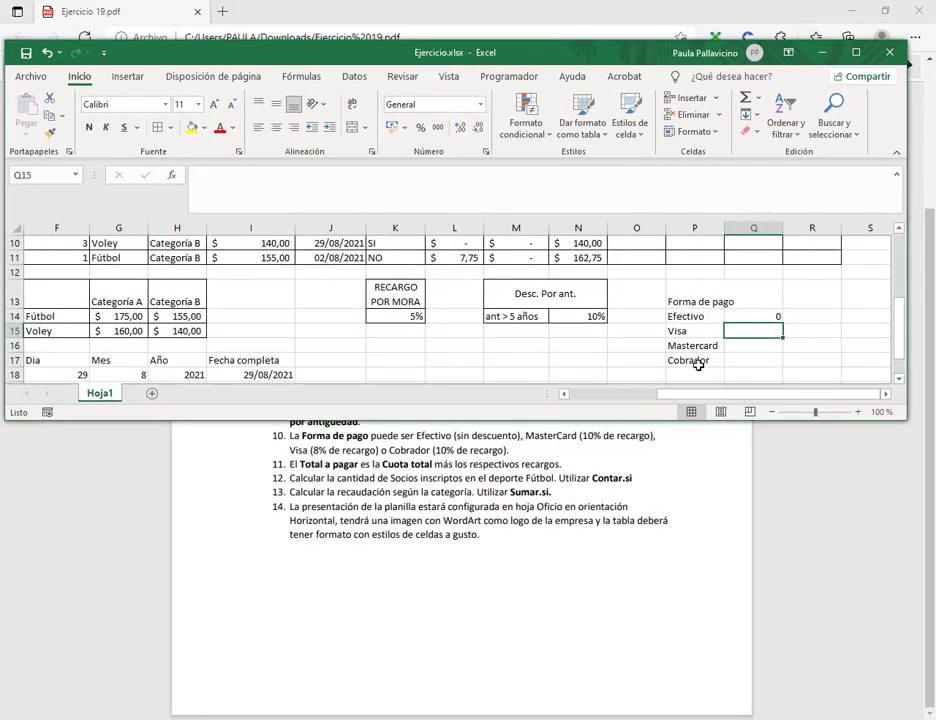
{"action": "type", "text": "8"}
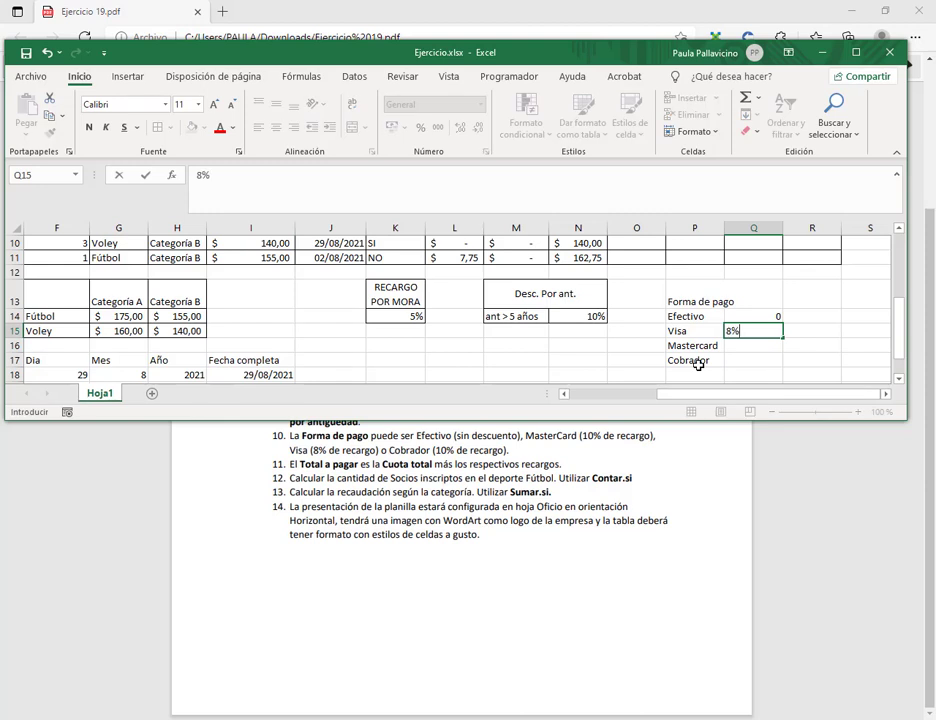
{"action": "type", "text": "%"}
{"action": "key", "text": "Return"}
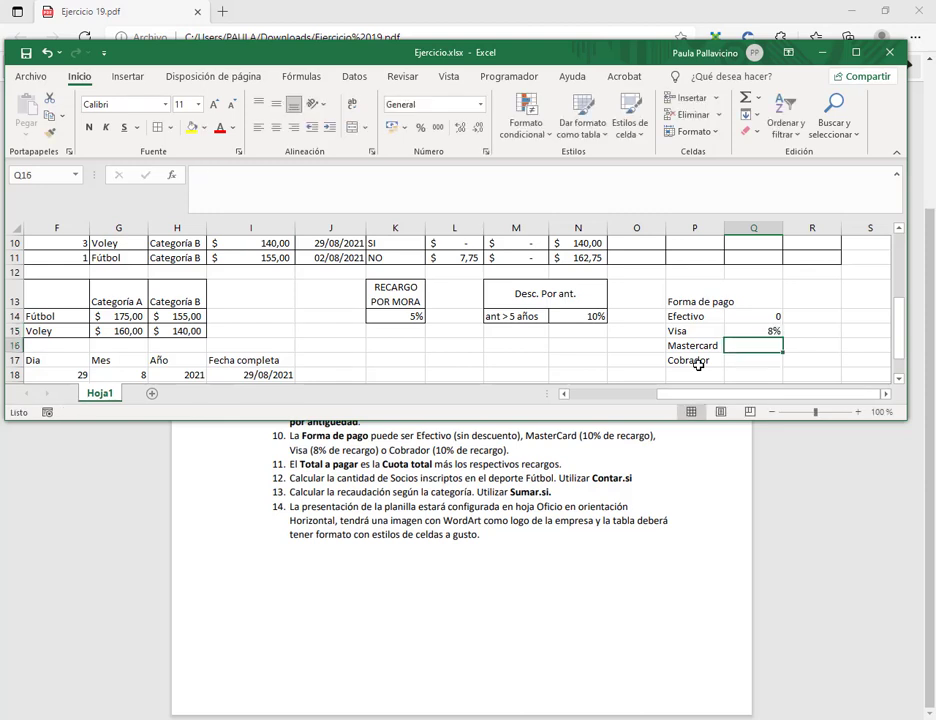
{"action": "type", "text": "10"}
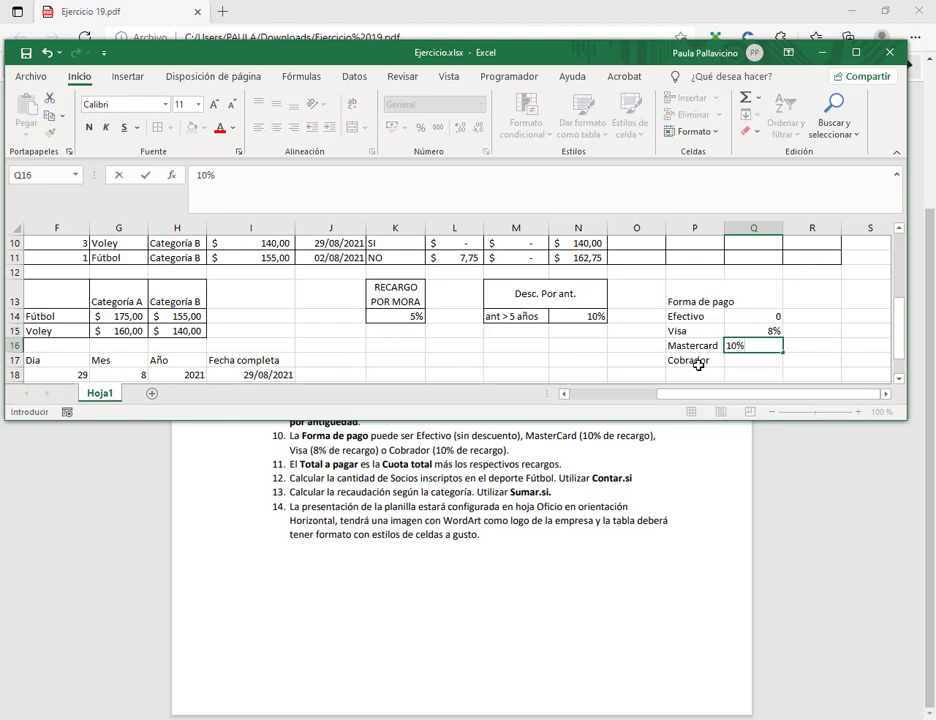
{"action": "key", "text": "Return"}
{"action": "type", "text": "10"}
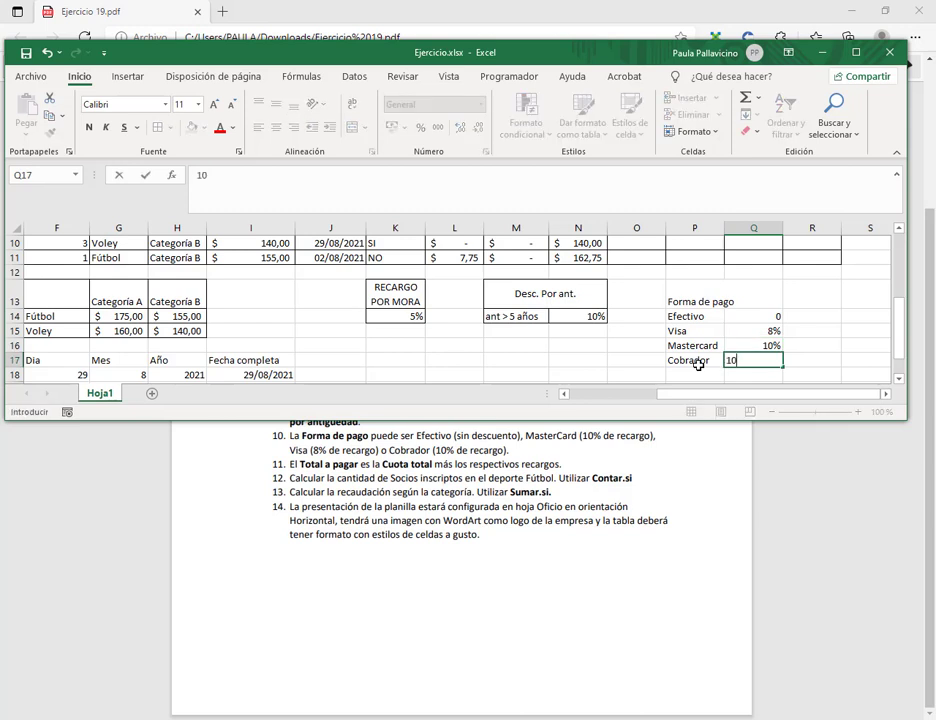
{"action": "key", "text": "Return"}
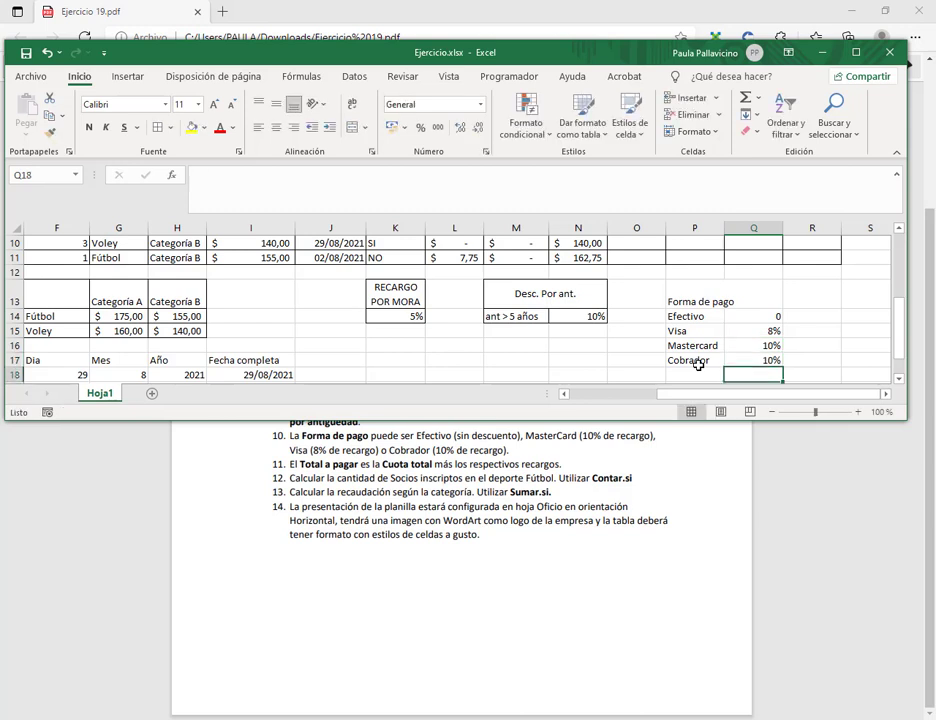
{"action": "left_click", "coordinate": [858, 57]}
{"action": "scroll", "coordinate": [800, 330], "scroll_direction": "up", "scroll_amount": 3}
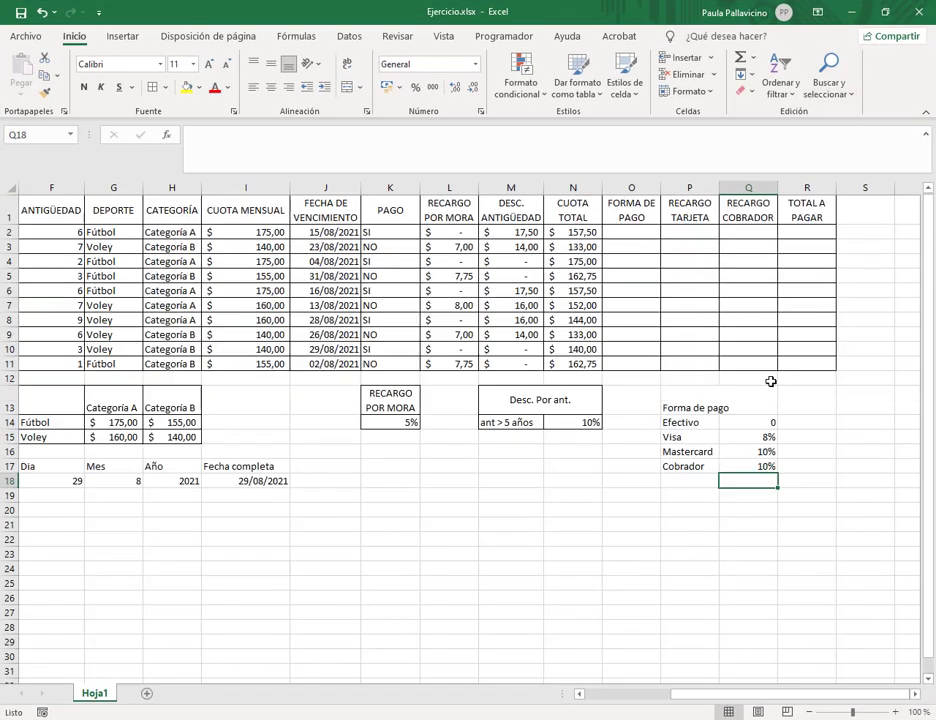
Step: Merge and center the Forma de pago heading across P13:Q13 and apply borders to the table P13:Q17
{"action": "left_click", "coordinate": [750, 398]}
{"action": "left_click_drag", "start_coordinate": [694, 399], "coordinate": [750, 399]}
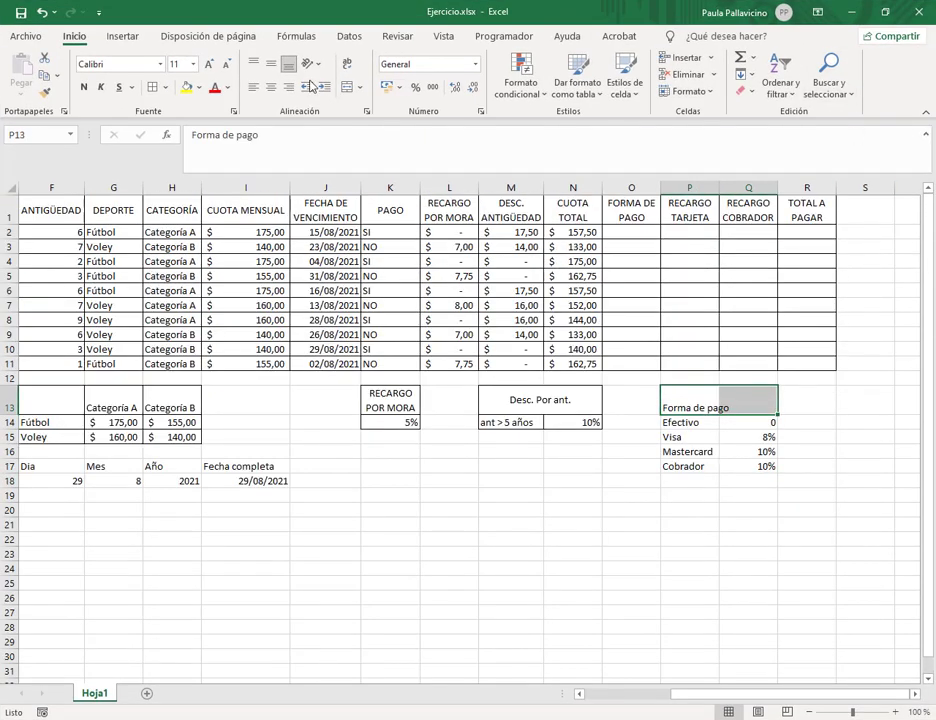
{"action": "left_click", "coordinate": [349, 90]}
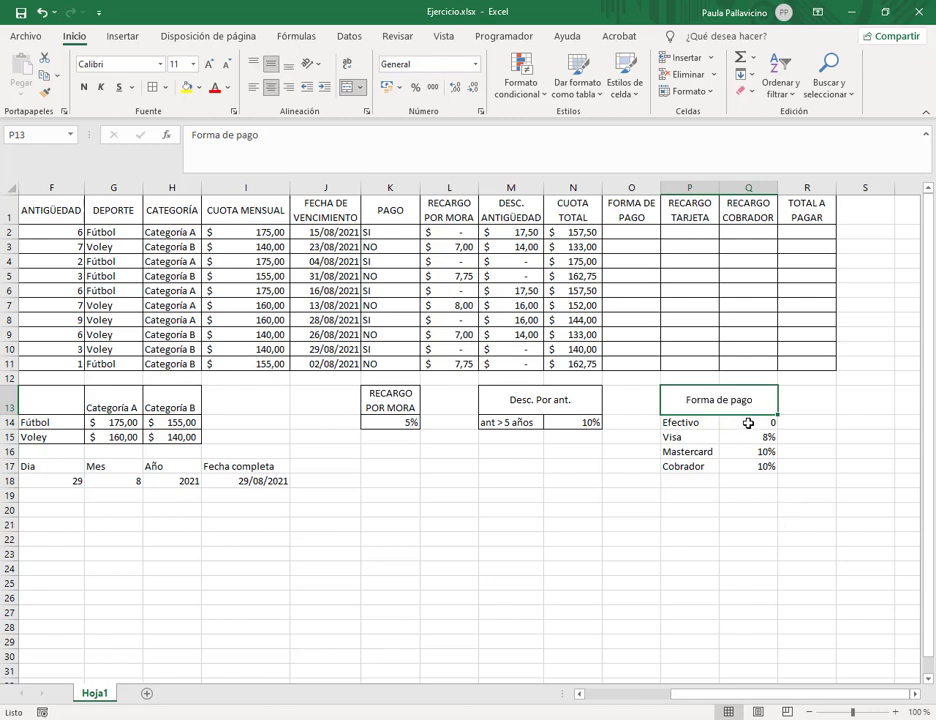
{"action": "left_click_drag", "start_coordinate": [741, 402], "coordinate": [735, 466]}
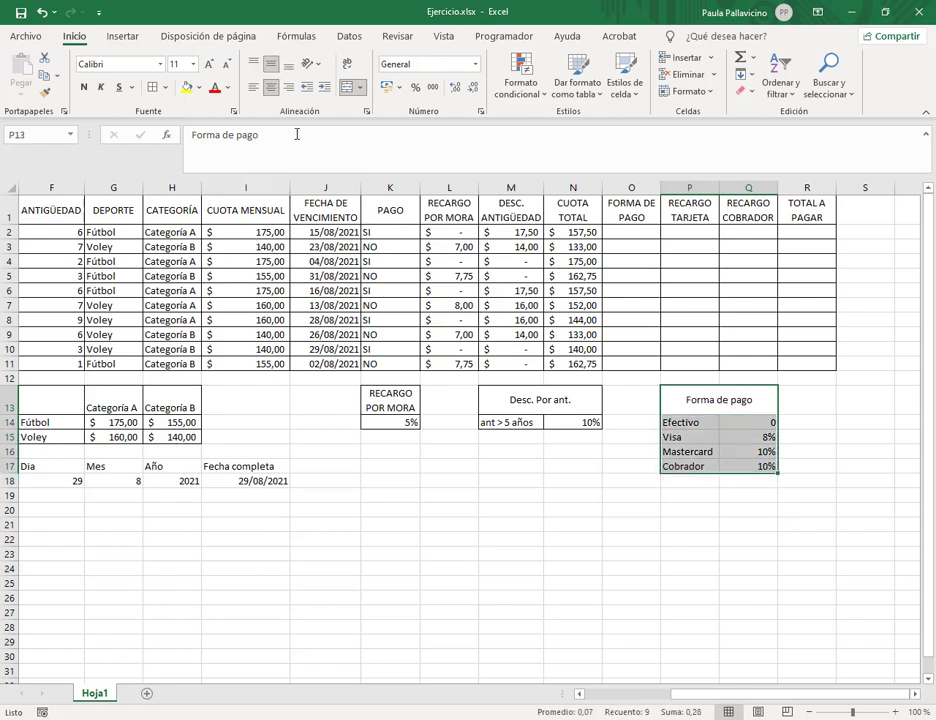
{"action": "left_click", "coordinate": [155, 90]}
{"action": "left_click", "coordinate": [815, 510]}
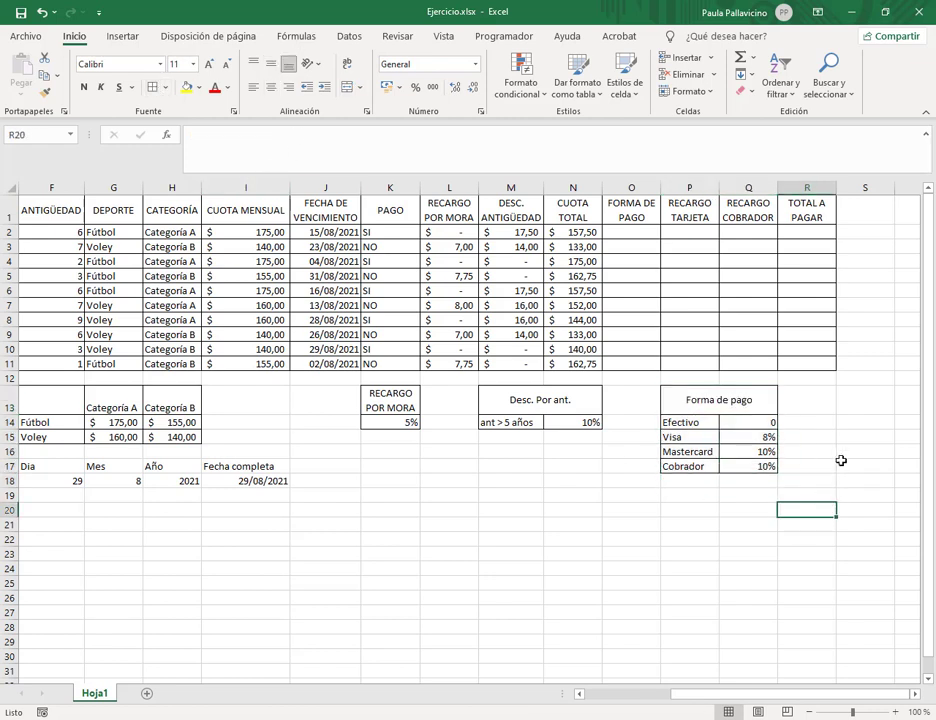
{"action": "left_click", "coordinate": [651, 236]}
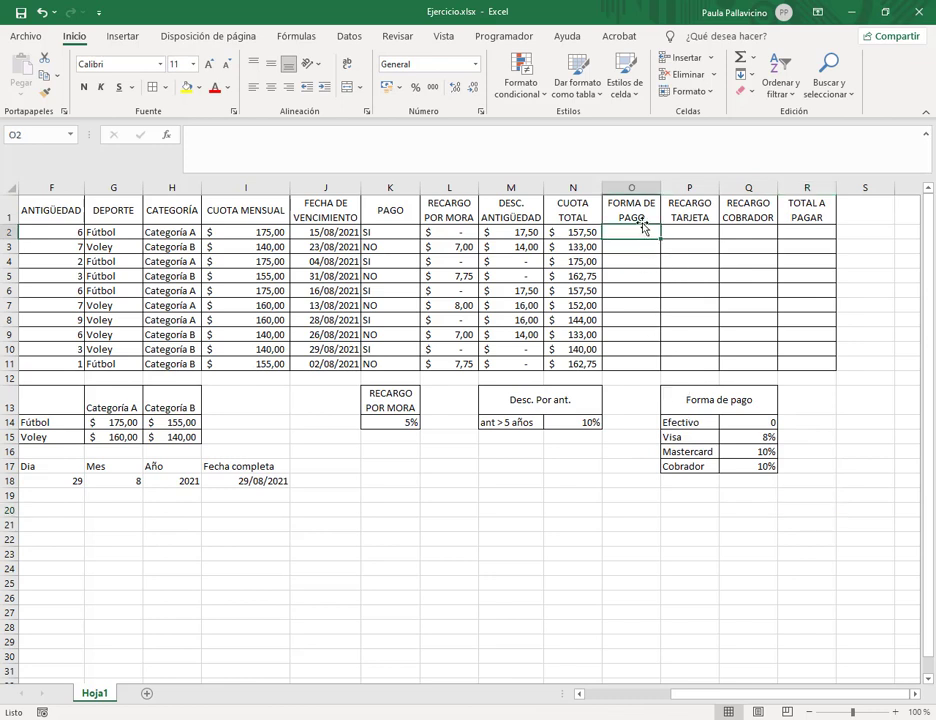
{"action": "left_click", "coordinate": [194, 231]}
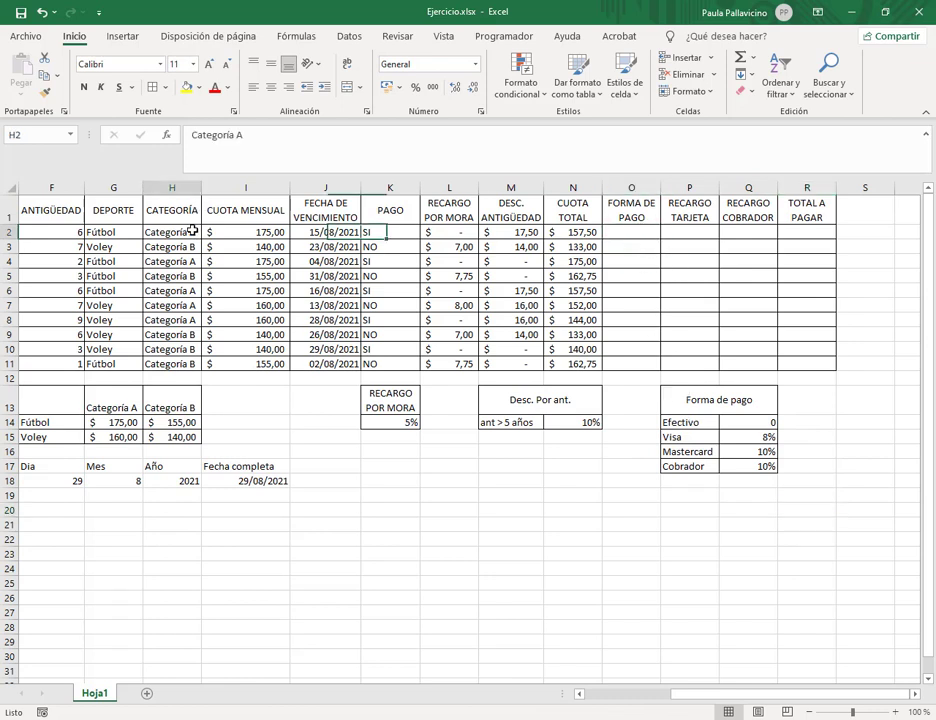
{"action": "left_click", "coordinate": [92, 233]}
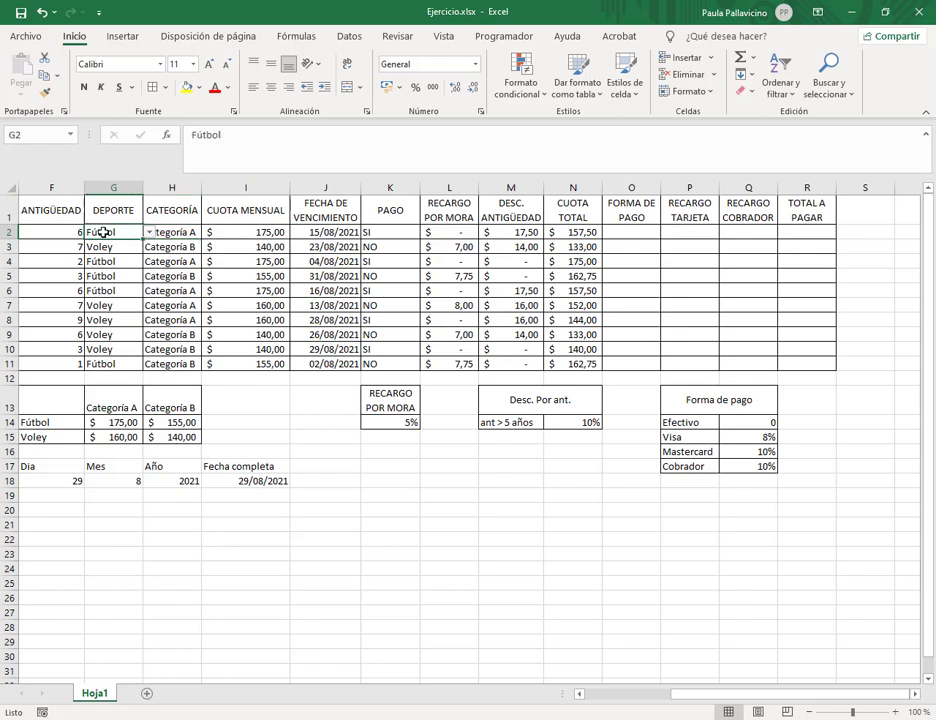
{"action": "left_click", "coordinate": [190, 234]}
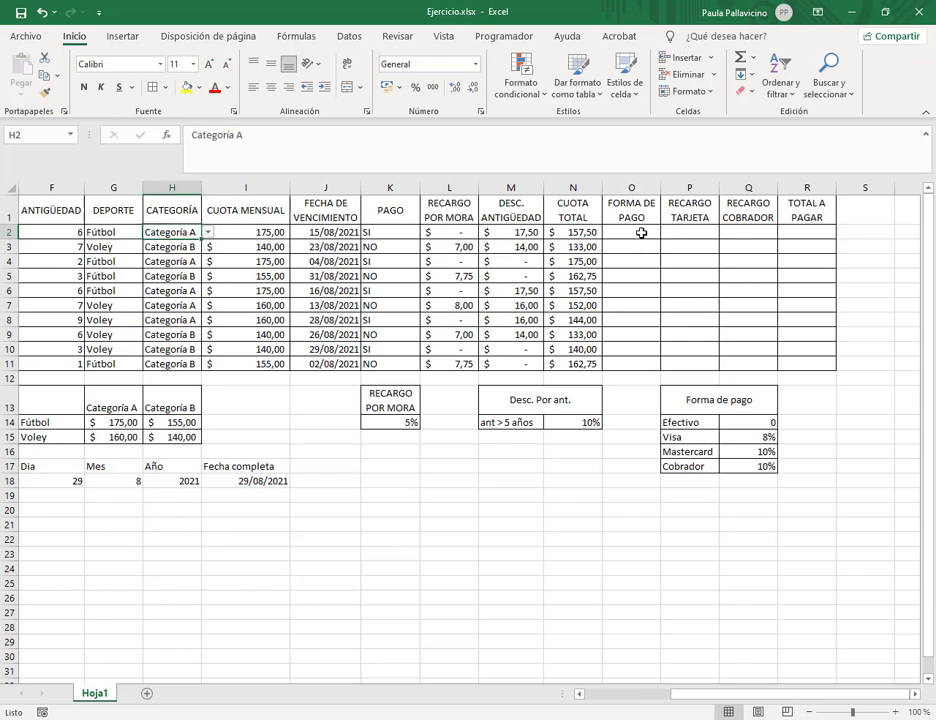
Step: Add list data validation to the Forma de pago cells O2:O11, with =$P$14:$P$17 as the source
{"action": "left_click_drag", "start_coordinate": [641, 233], "coordinate": [631, 364]}
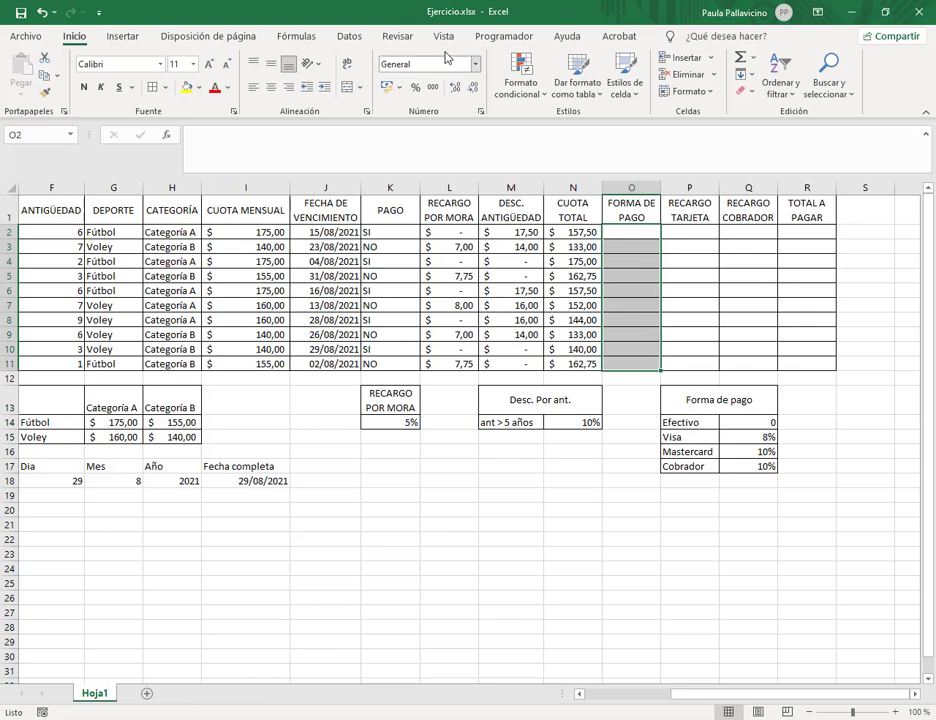
{"action": "left_click", "coordinate": [349, 36]}
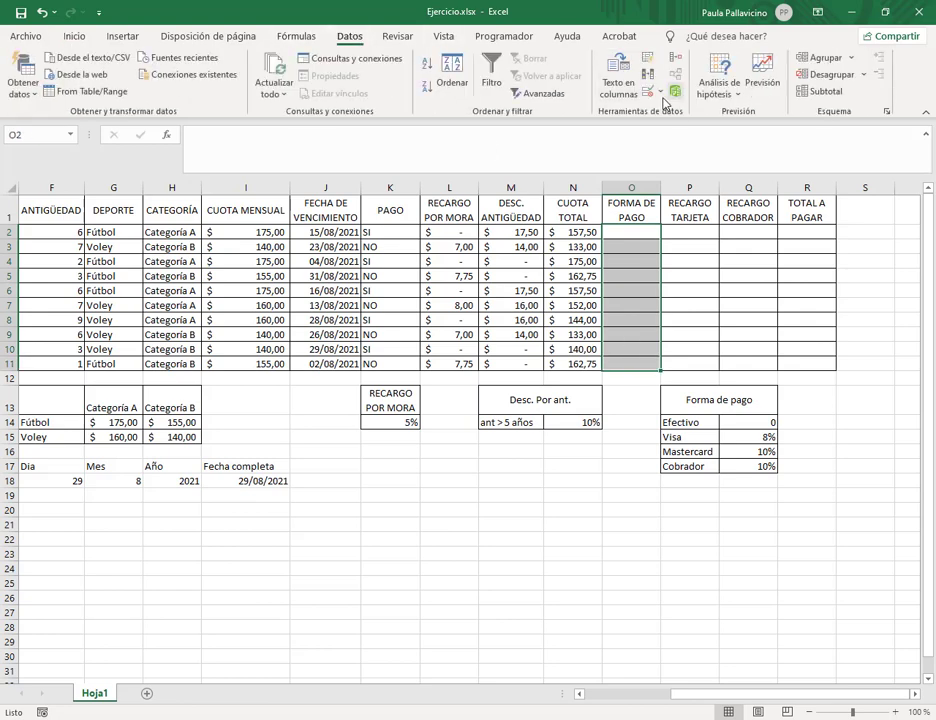
{"action": "left_click", "coordinate": [660, 92]}
{"action": "left_click", "coordinate": [685, 109]}
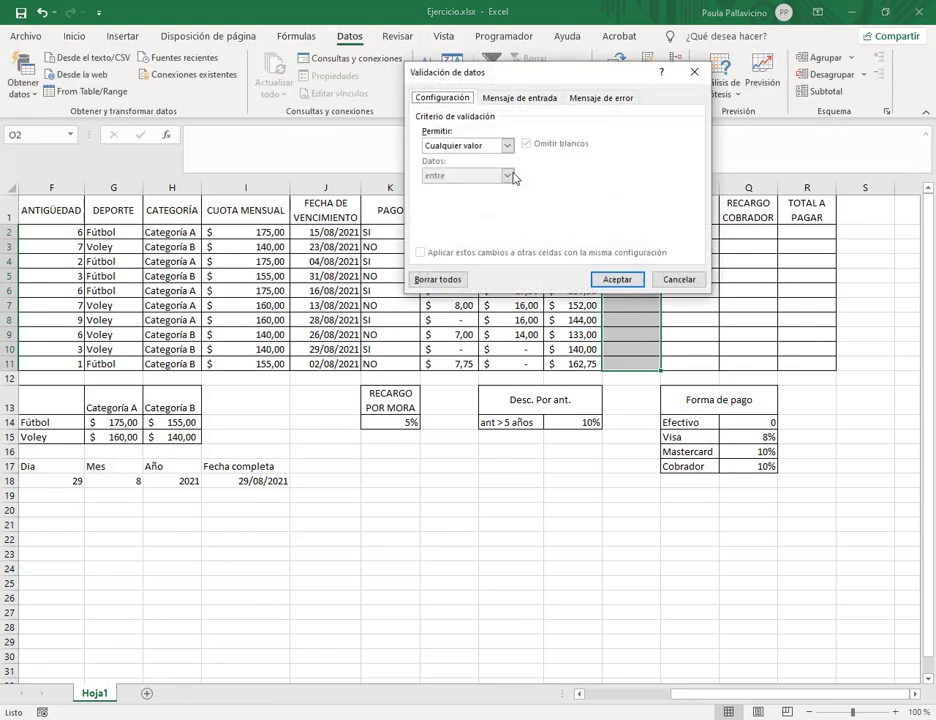
{"action": "left_click", "coordinate": [507, 145]}
{"action": "left_click", "coordinate": [441, 190]}
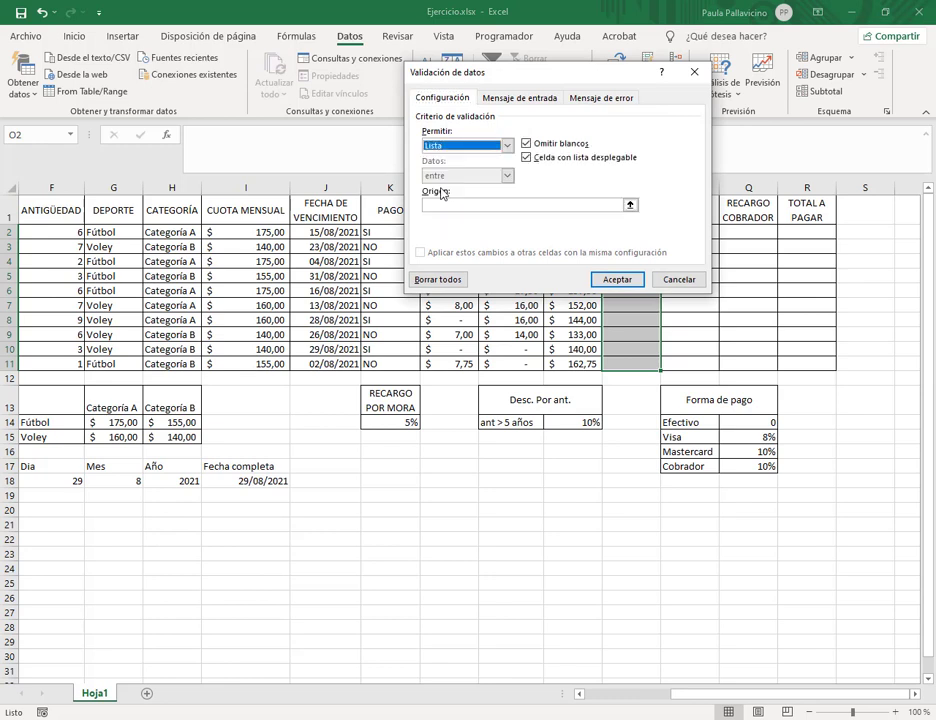
{"action": "left_click", "coordinate": [630, 204]}
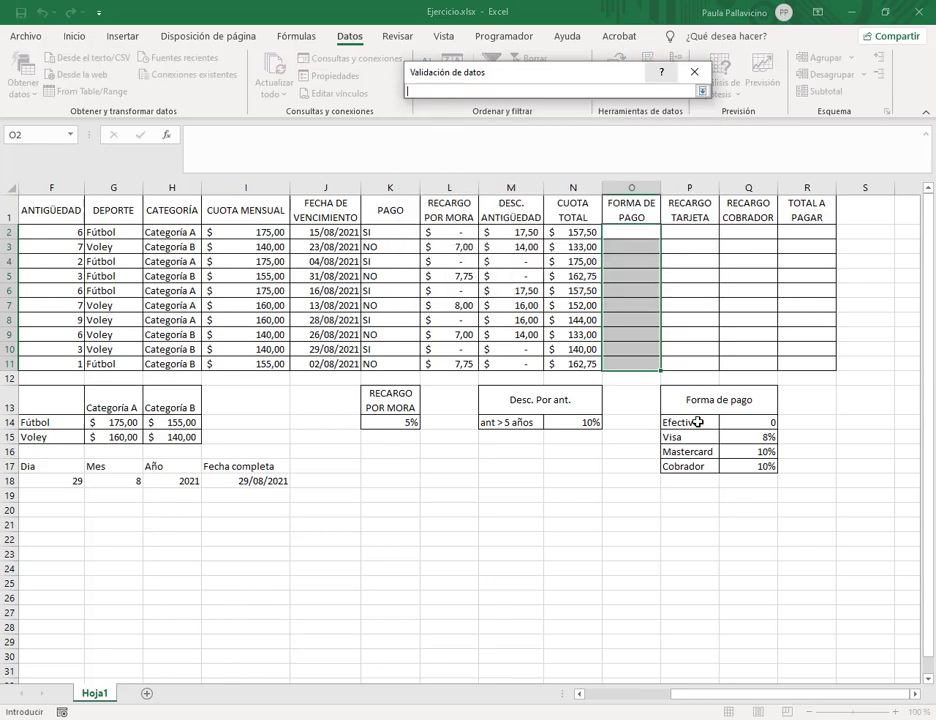
{"action": "left_click_drag", "start_coordinate": [697, 422], "coordinate": [671, 467]}
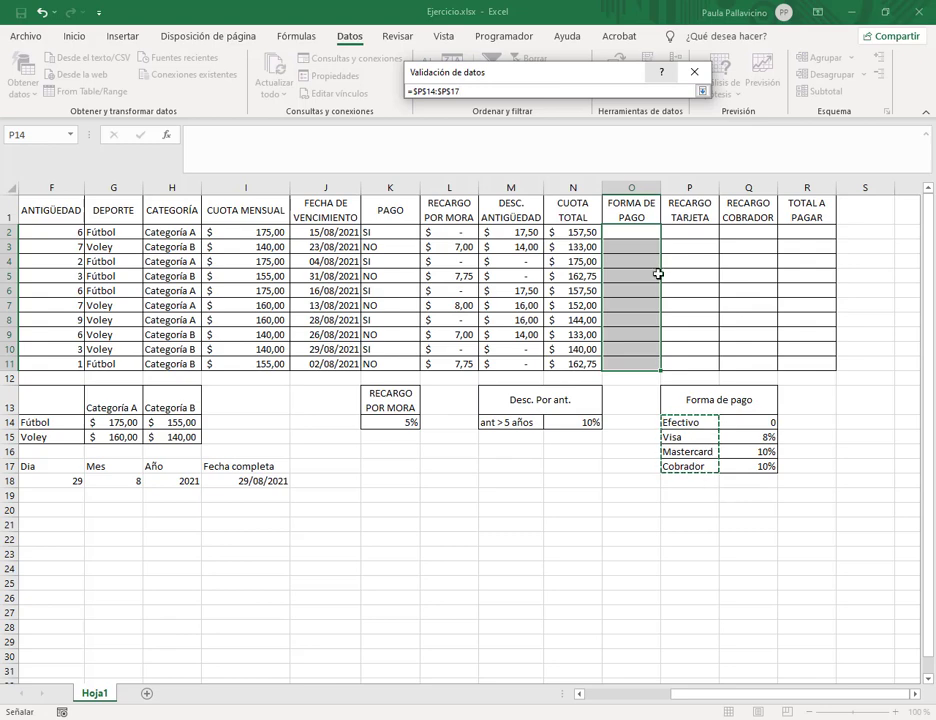
{"action": "left_click", "coordinate": [702, 91]}
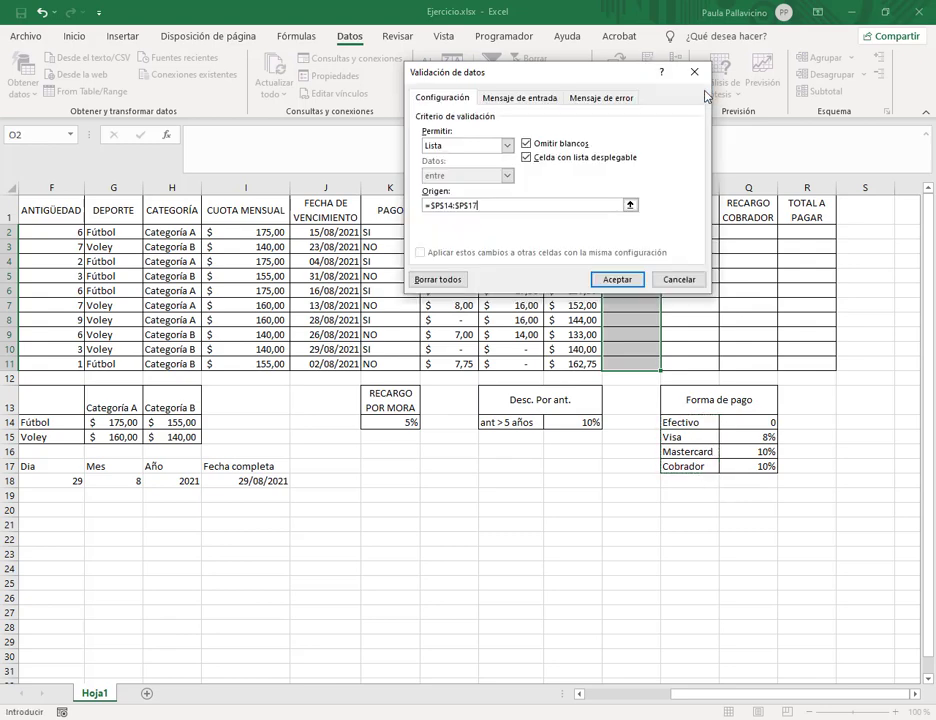
{"action": "left_click", "coordinate": [613, 280]}
Step: Choose Efectivo, Visa, Mastercard and Cobrador for O2 to O5 and fill the sequence down to O11
{"action": "left_click", "coordinate": [640, 233]}
{"action": "left_click", "coordinate": [666, 232]}
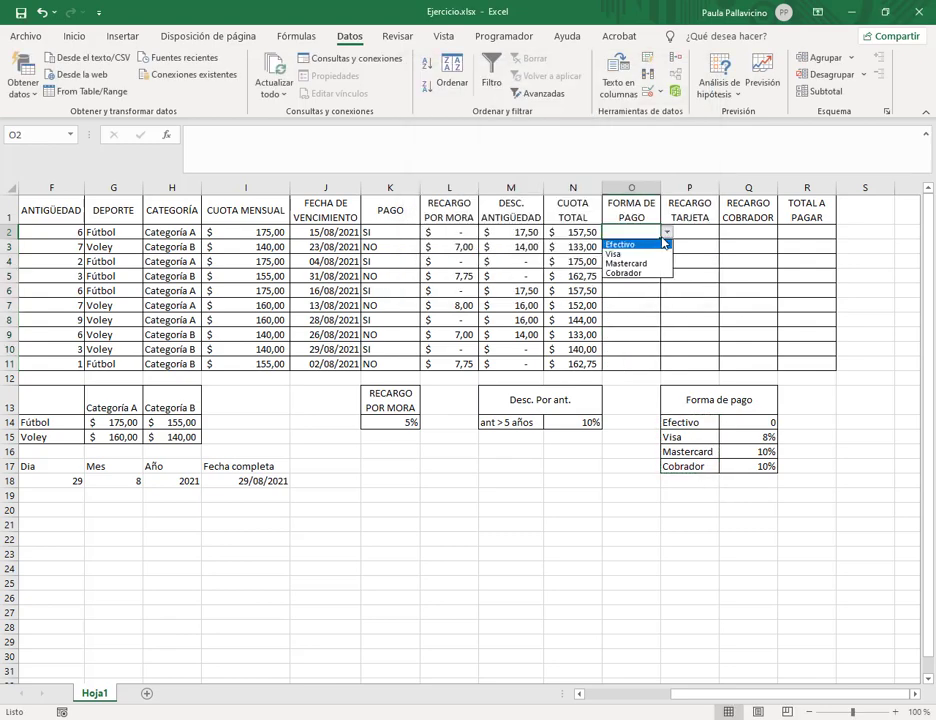
{"action": "left_click", "coordinate": [630, 244]}
{"action": "left_click", "coordinate": [630, 246]}
{"action": "left_click", "coordinate": [666, 246]}
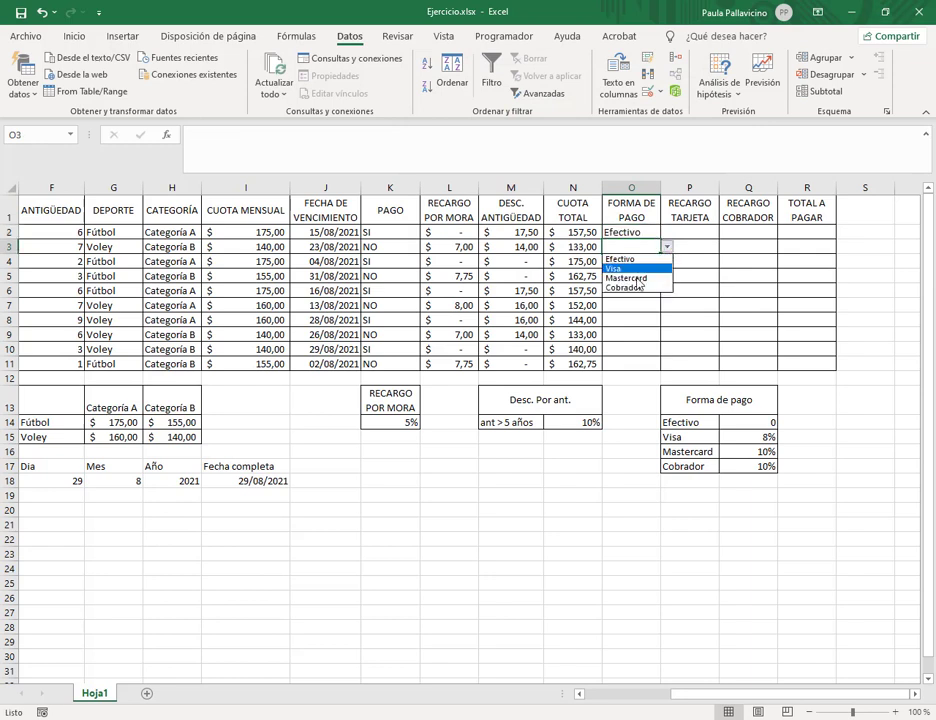
{"action": "left_click", "coordinate": [625, 268]}
{"action": "key", "text": "Return"}
{"action": "left_click", "coordinate": [627, 292]}
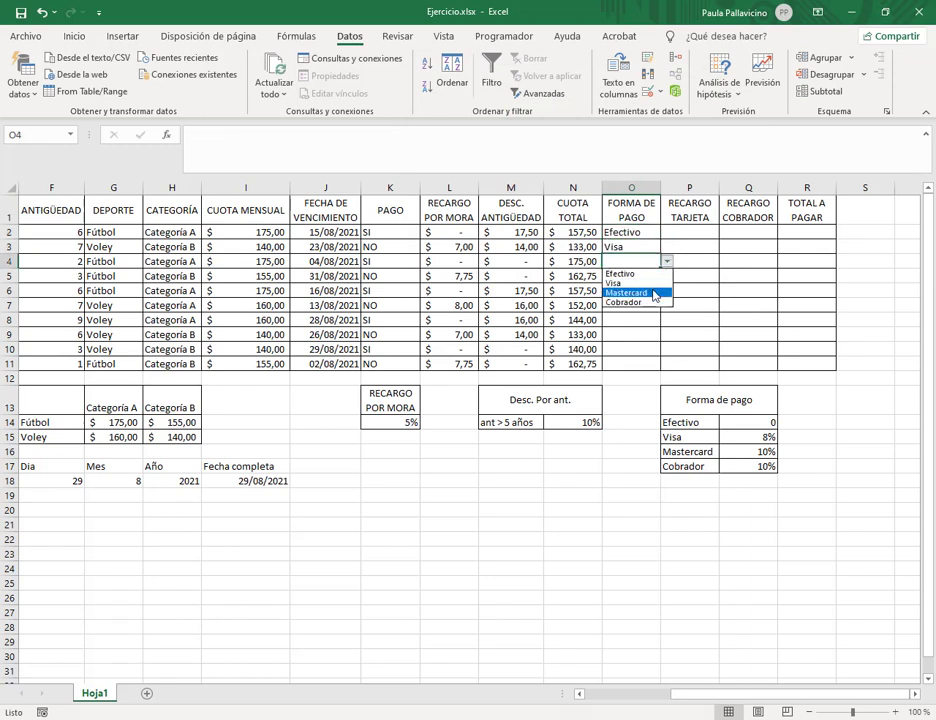
{"action": "left_click", "coordinate": [612, 276]}
{"action": "left_click", "coordinate": [667, 276]}
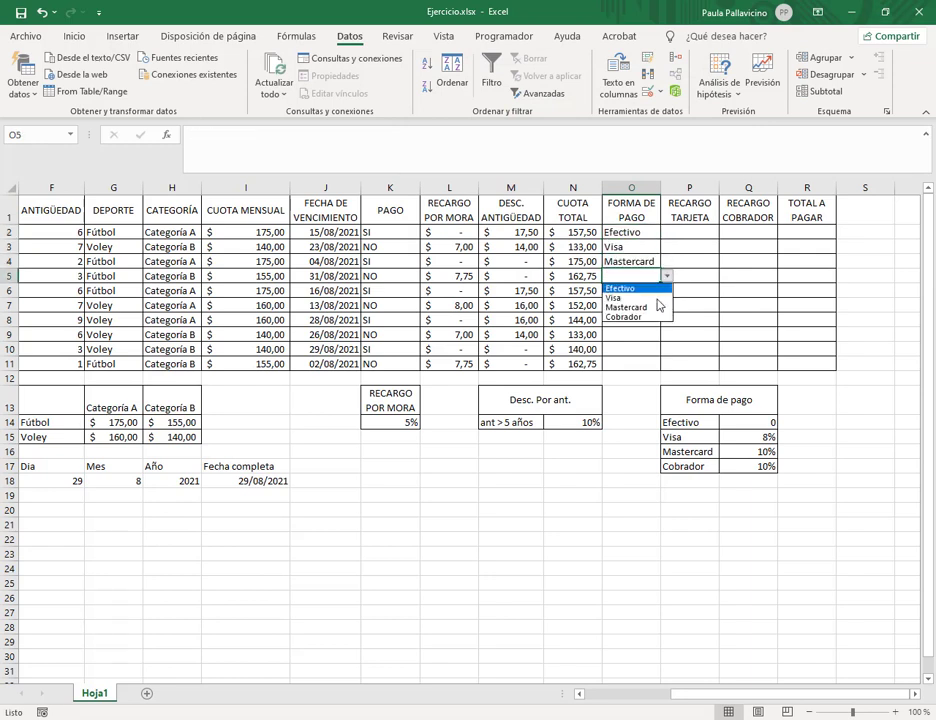
{"action": "left_click", "coordinate": [650, 317]}
{"action": "left_click_drag", "start_coordinate": [628, 232], "coordinate": [666, 372]}
Step: Change the payment method to Efectivo in O8 and to Mastercard in O9
{"action": "left_click", "coordinate": [655, 320]}
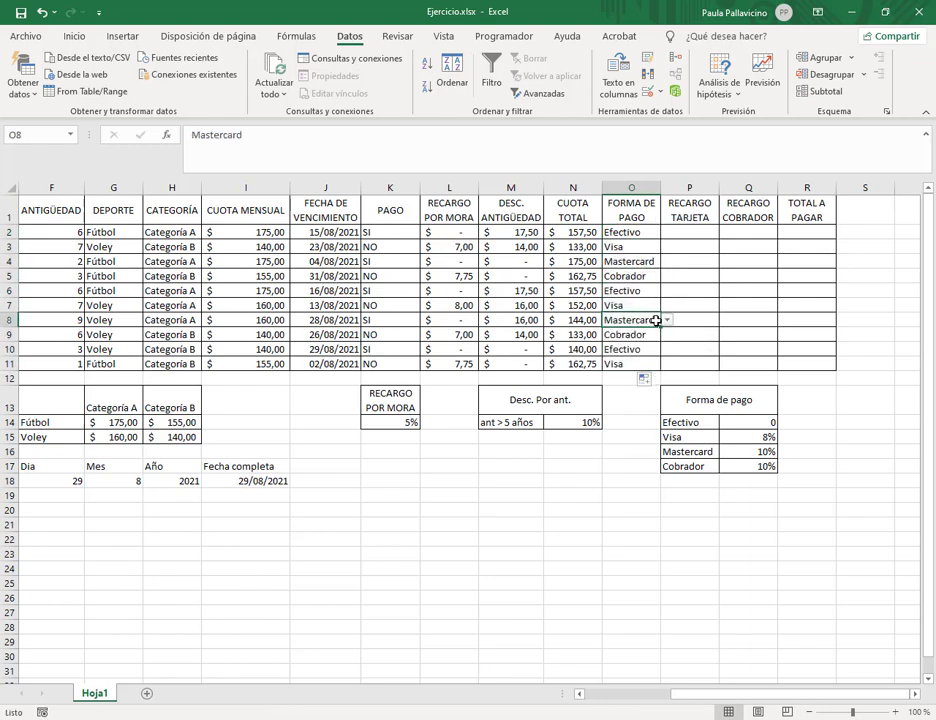
{"action": "left_click", "coordinate": [667, 320]}
{"action": "left_click", "coordinate": [650, 336]}
{"action": "left_click", "coordinate": [658, 335]}
{"action": "left_click", "coordinate": [667, 335]}
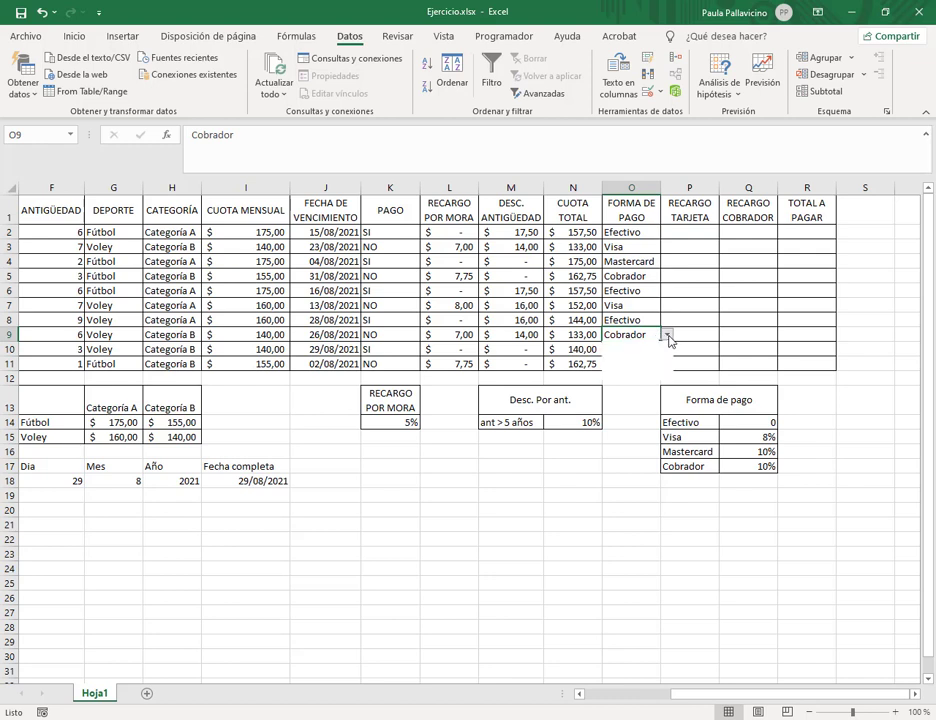
{"action": "left_click", "coordinate": [640, 366]}
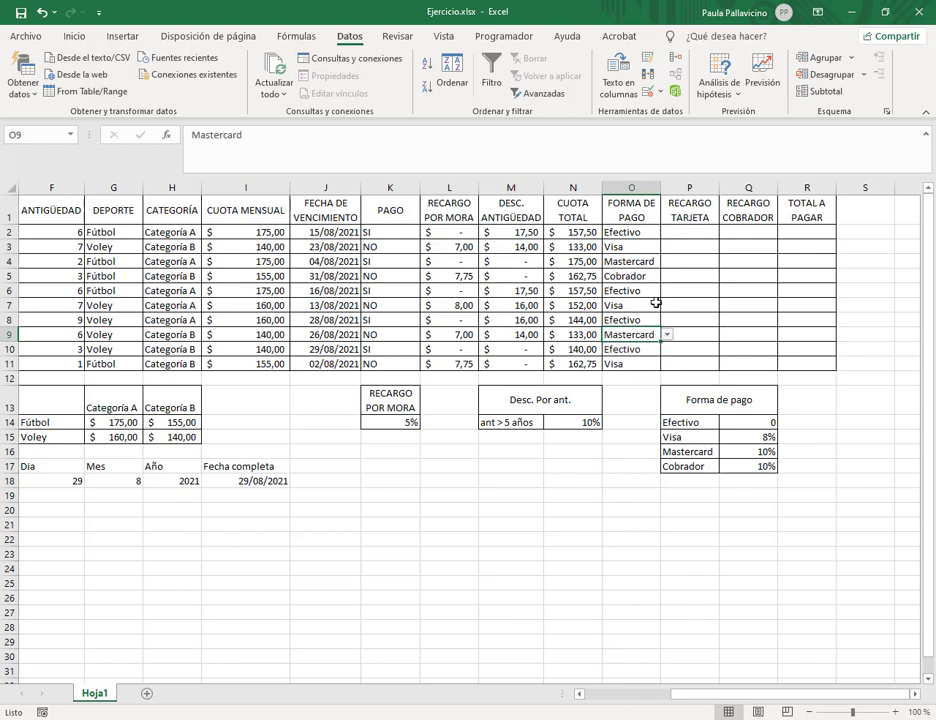
Step: Change the payment method to Cobrador in O3 and to Mastercard in O11
{"action": "left_click", "coordinate": [641, 249]}
{"action": "left_click", "coordinate": [667, 247]}
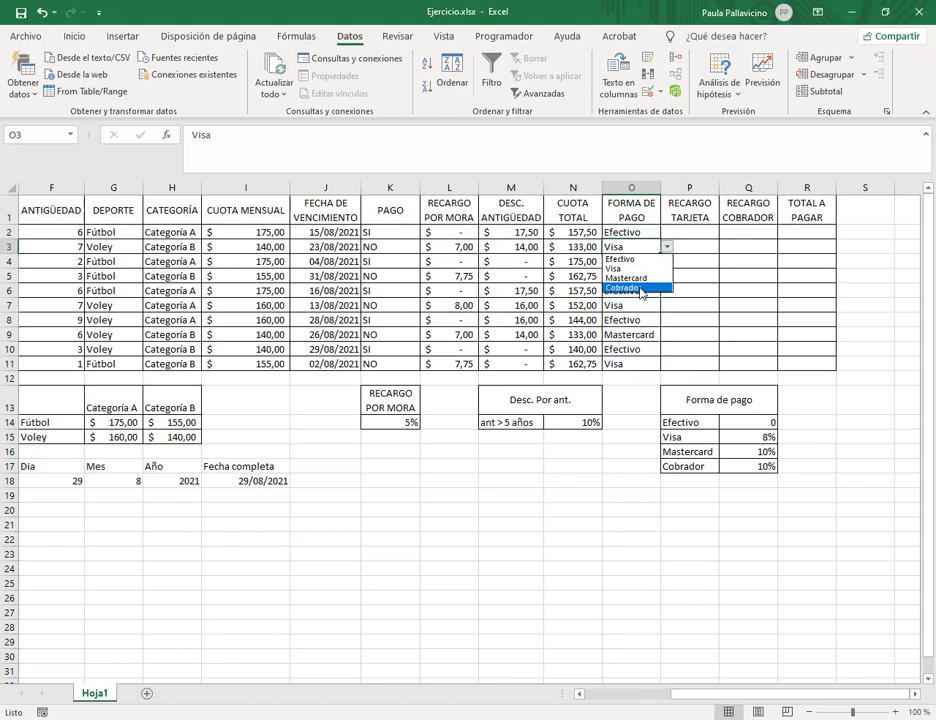
{"action": "left_click", "coordinate": [650, 287]}
{"action": "left_click", "coordinate": [635, 367]}
{"action": "left_click", "coordinate": [667, 365]}
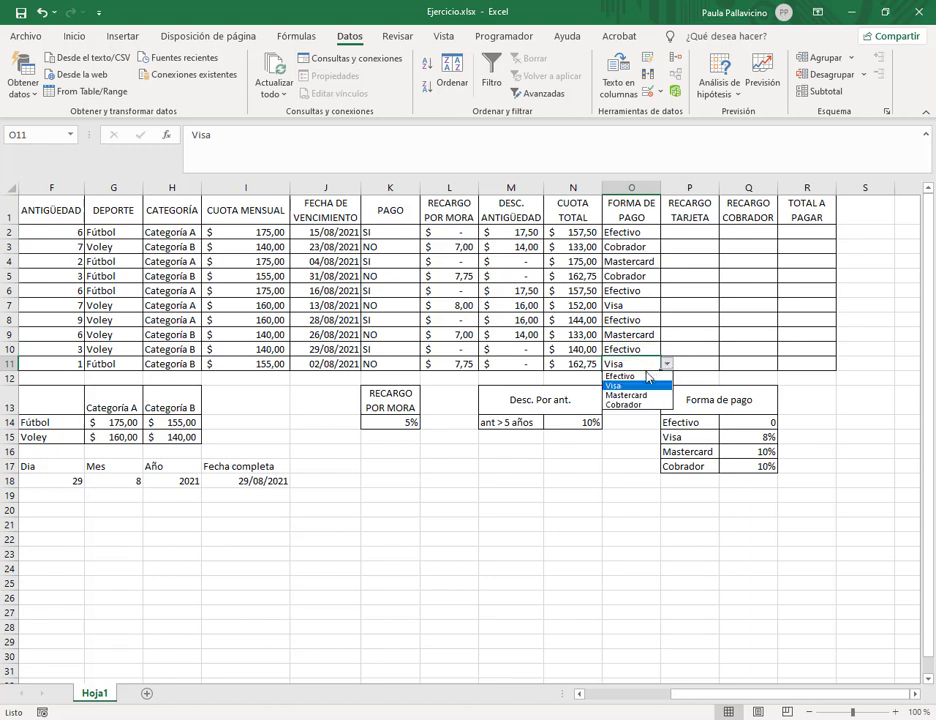
{"action": "left_click", "coordinate": [640, 396]}
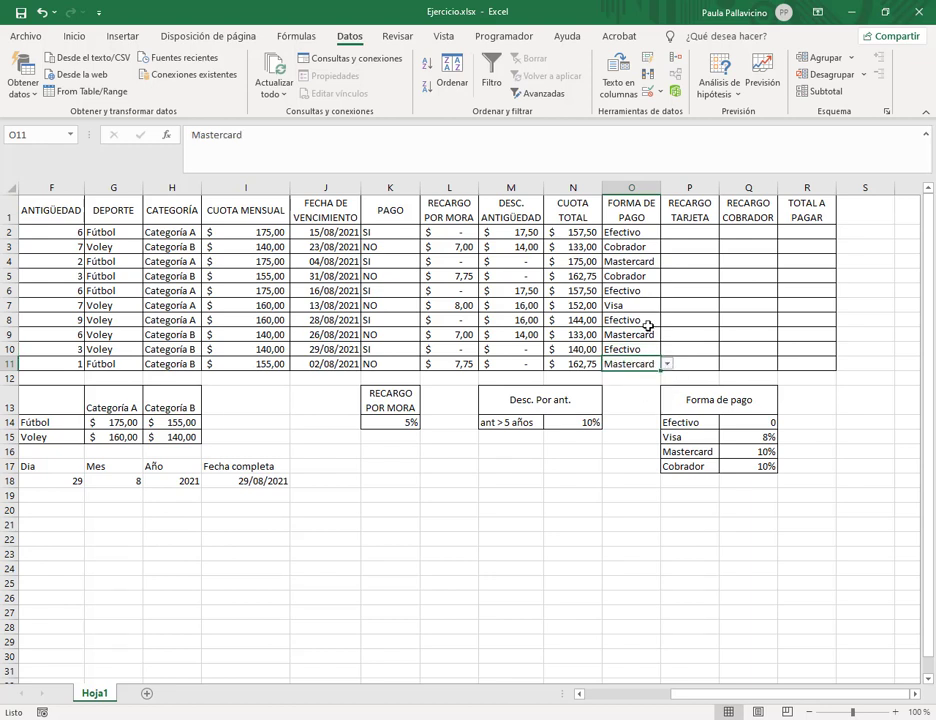
{"action": "left_click", "coordinate": [685, 234]}
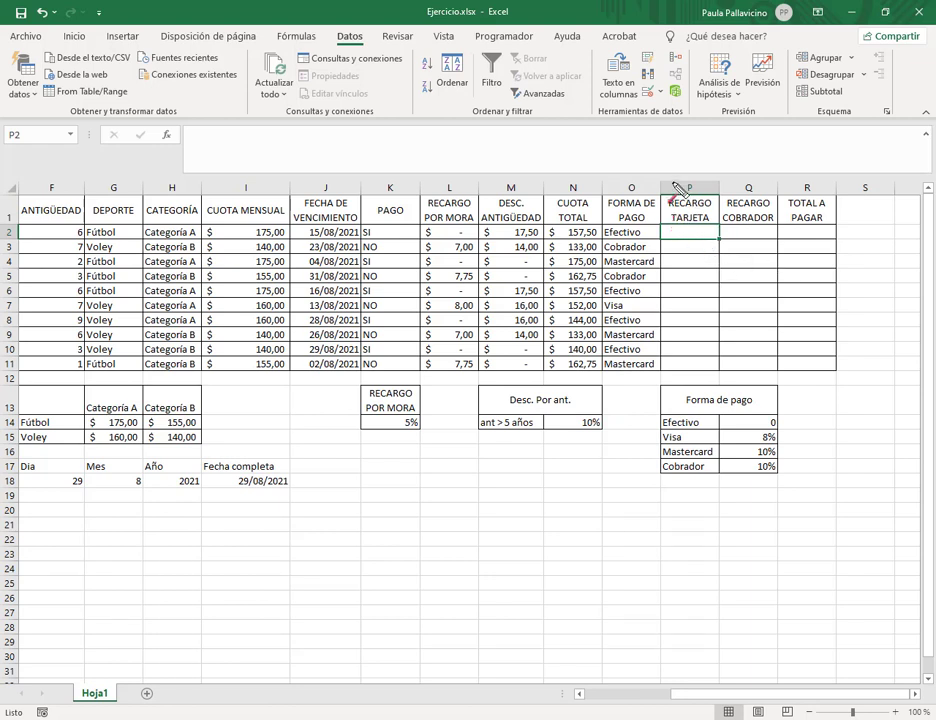
{"action": "left_click_drag", "start_coordinate": [715, 132], "coordinate": [702, 188]}
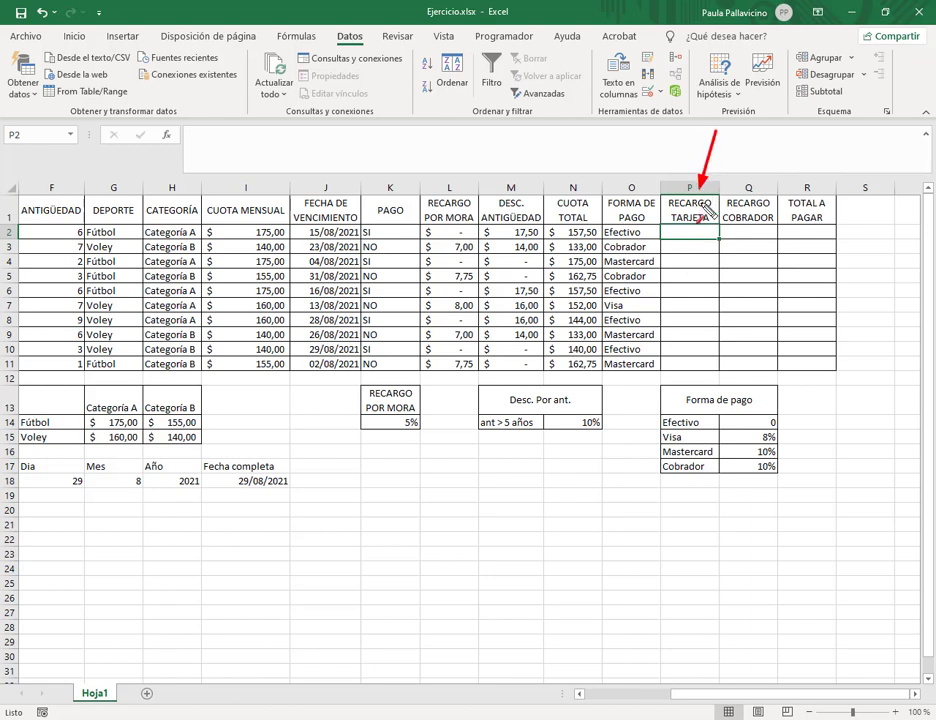
{"action": "left_click_drag", "start_coordinate": [762, 125], "coordinate": [756, 165]}
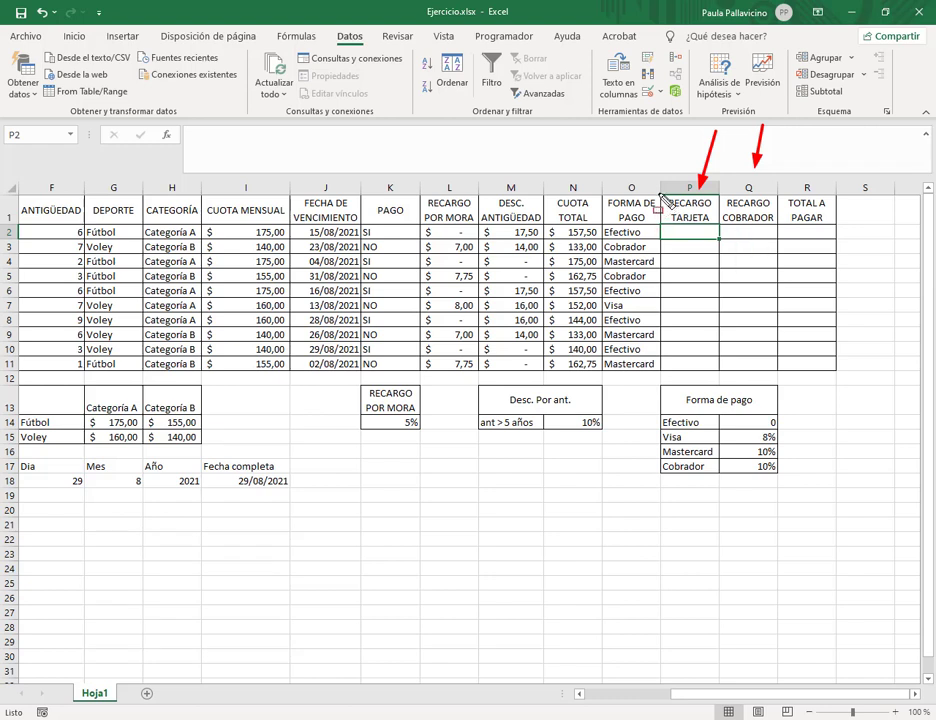
{"action": "mouse_move", "coordinate": [659, 195]}
{"action": "left_mouse_down"}
{"action": "mouse_move", "coordinate": [696, 342]}
{"action": "mouse_move", "coordinate": [720, 372]}
{"action": "left_mouse_up"}
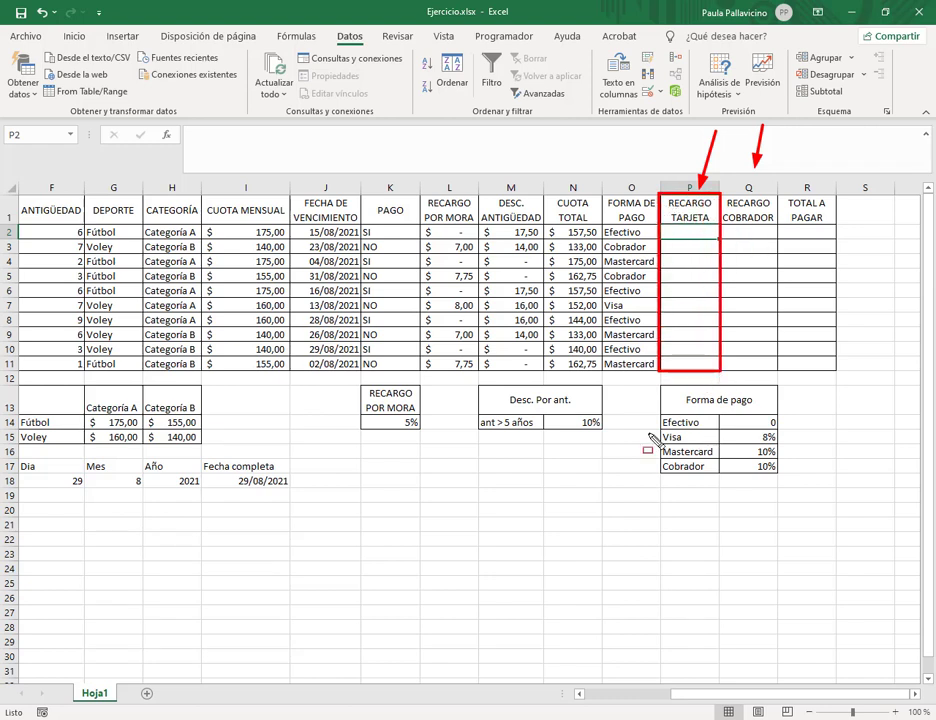
{"action": "mouse_move", "coordinate": [601, 450]}
{"action": "left_mouse_down"}
{"action": "mouse_move", "coordinate": [656, 446]}
{"action": "mouse_move", "coordinate": [656, 437]}
{"action": "left_mouse_up"}
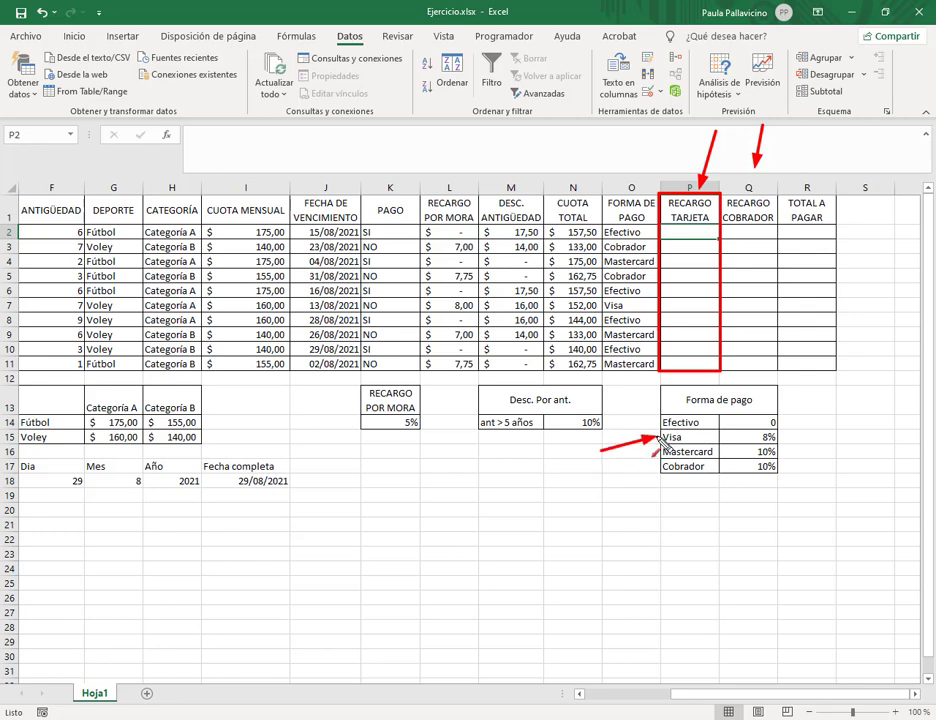
{"action": "left_click_drag", "start_coordinate": [612, 478], "coordinate": [652, 446]}
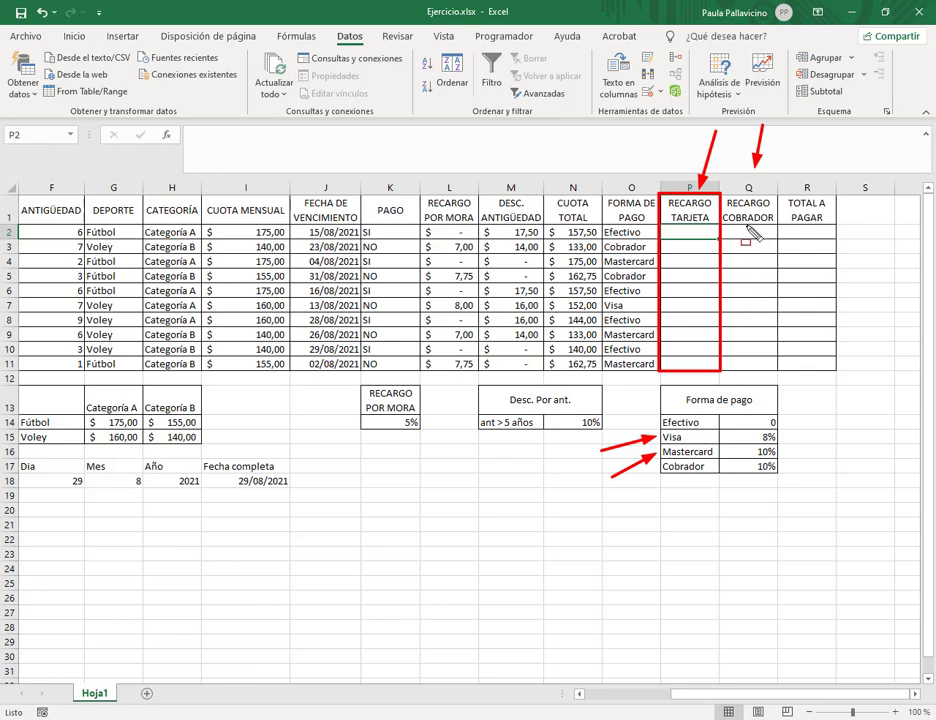
{"action": "key", "text": "Escape"}
{"action": "type", "text": "fffff"}
{"action": "left_click_drag", "start_coordinate": [707, 233], "coordinate": [645, 233]}
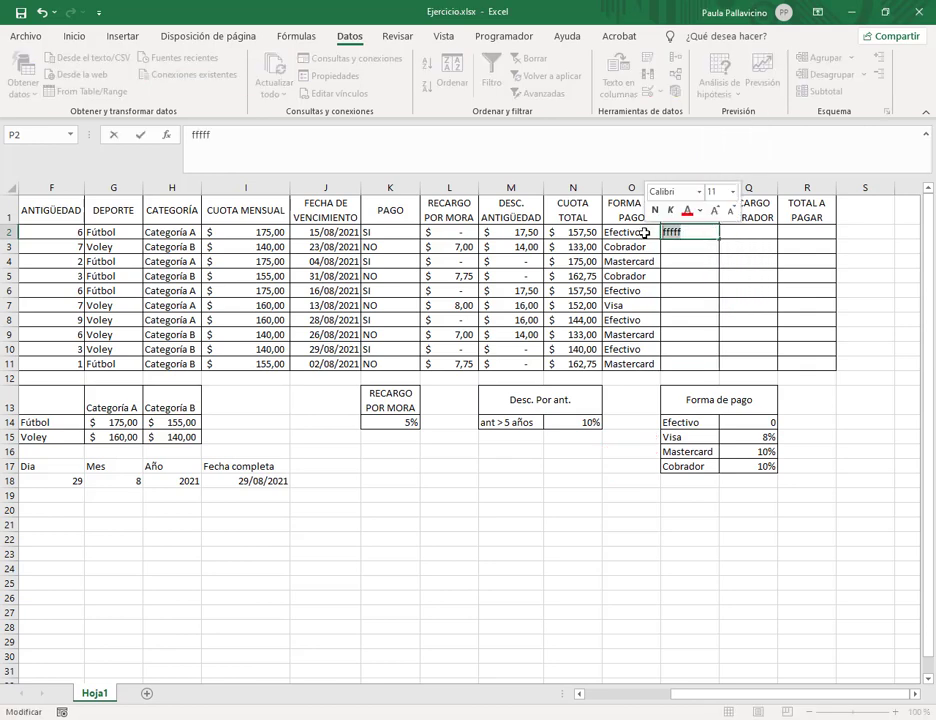
Step: Start the Recargo tarjeta formula in P2 with the Visa case: =SI(O2="Visa";N2*$Q$15
{"action": "type", "text": "="}
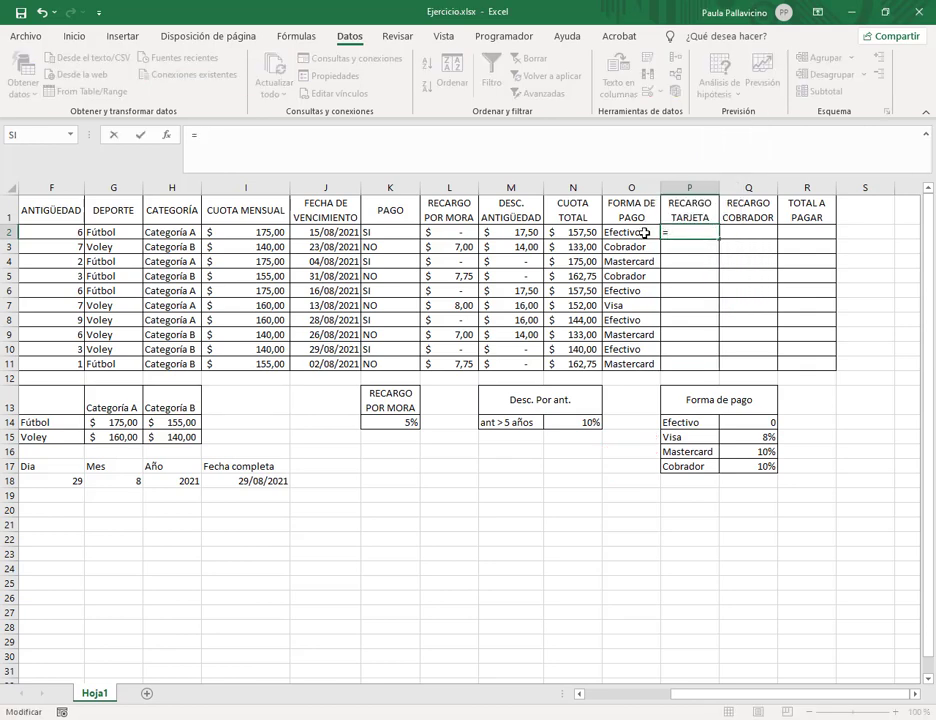
{"action": "type", "text": "si("}
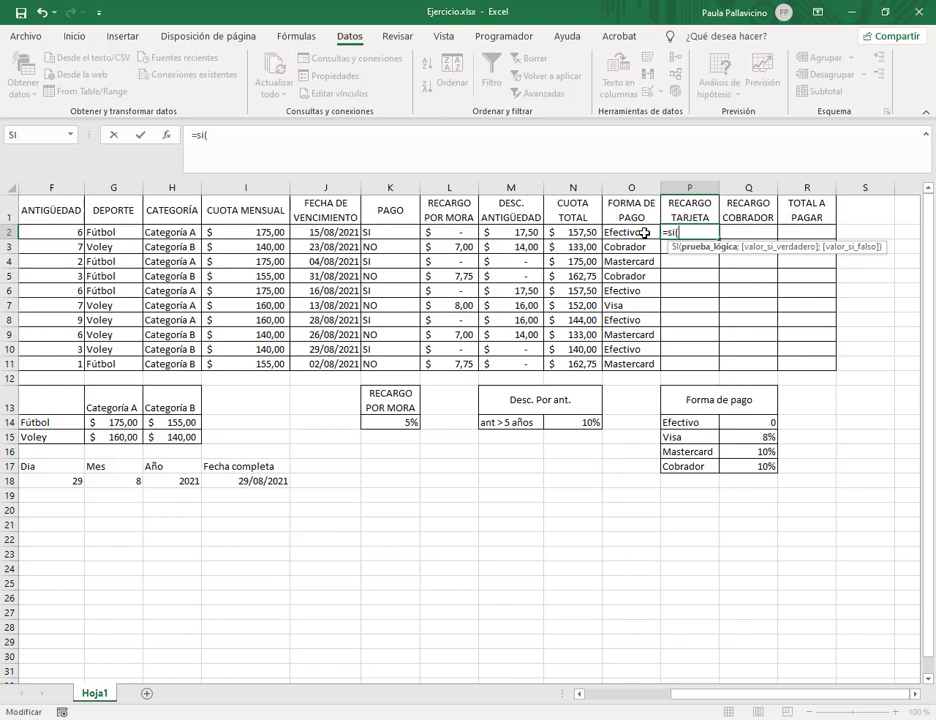
{"action": "left_click", "coordinate": [645, 233]}
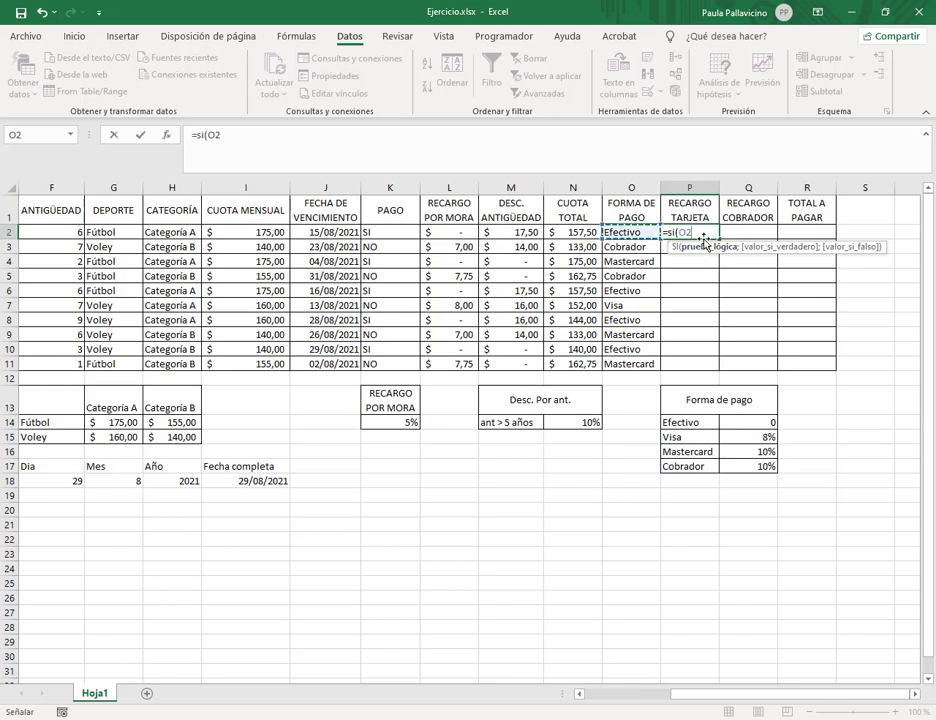
{"action": "type", "text": "="}
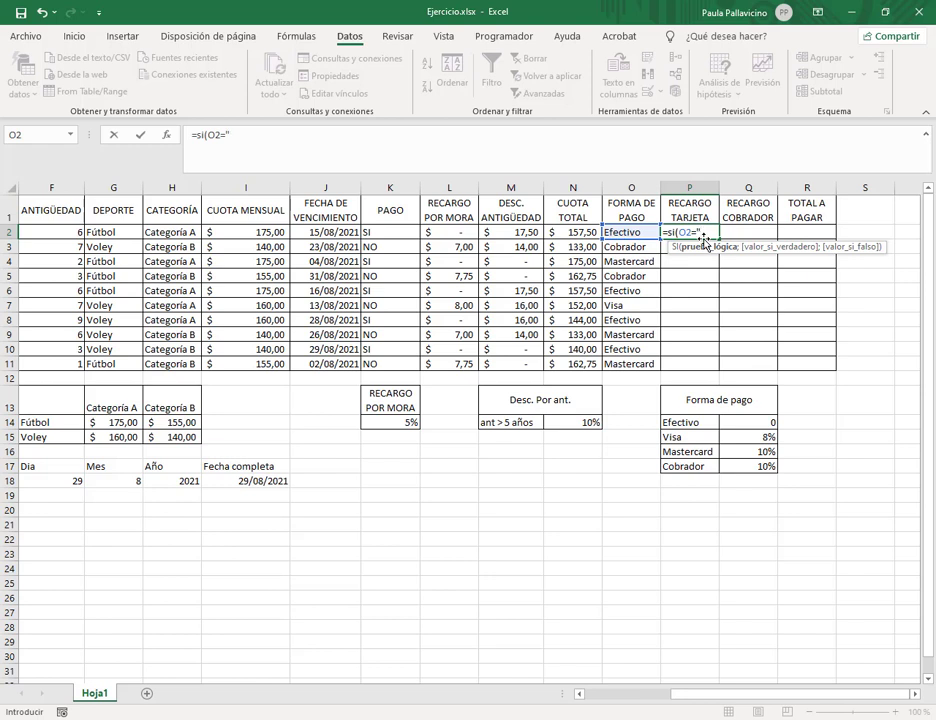
{"action": "left_click", "coordinate": [266, 133]}
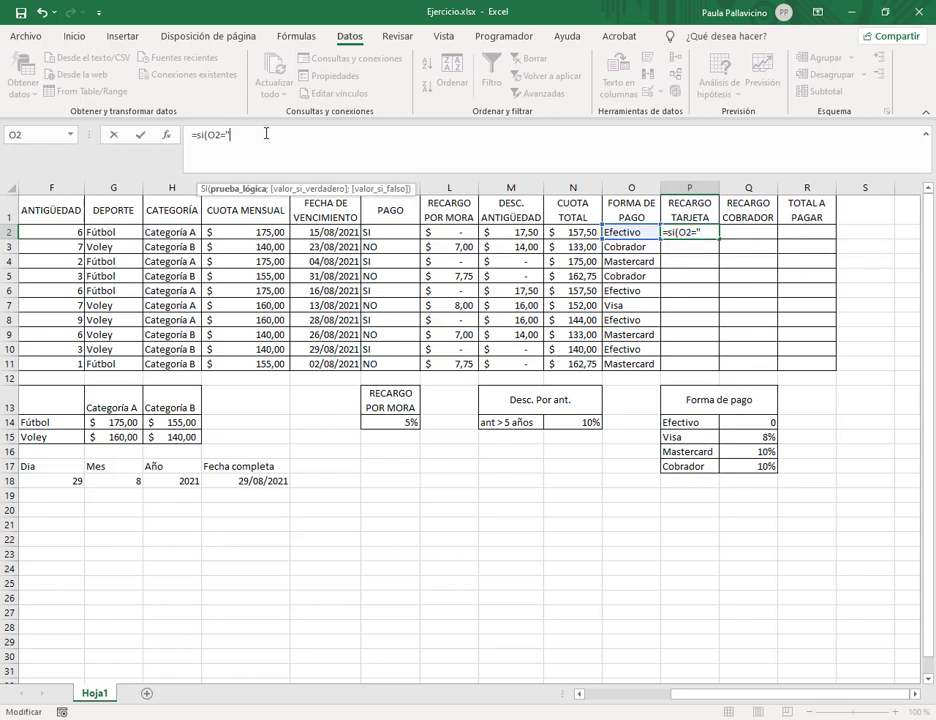
{"action": "type", "text": "Visa"}
{"action": "type", "text": ";"}
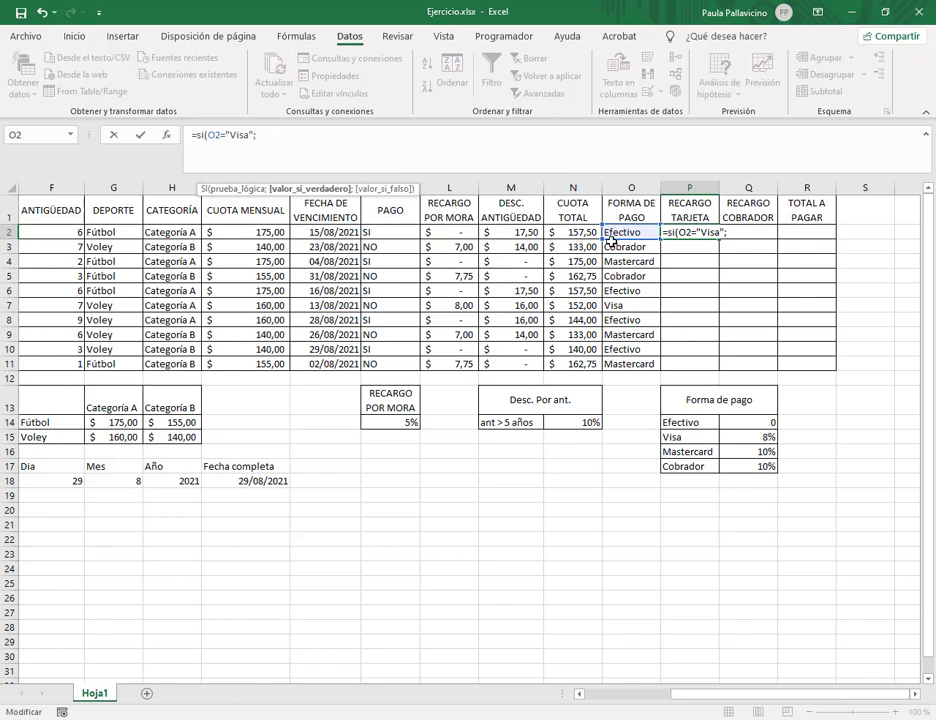
{"action": "left_click", "coordinate": [590, 233]}
{"action": "type", "text": "*"}
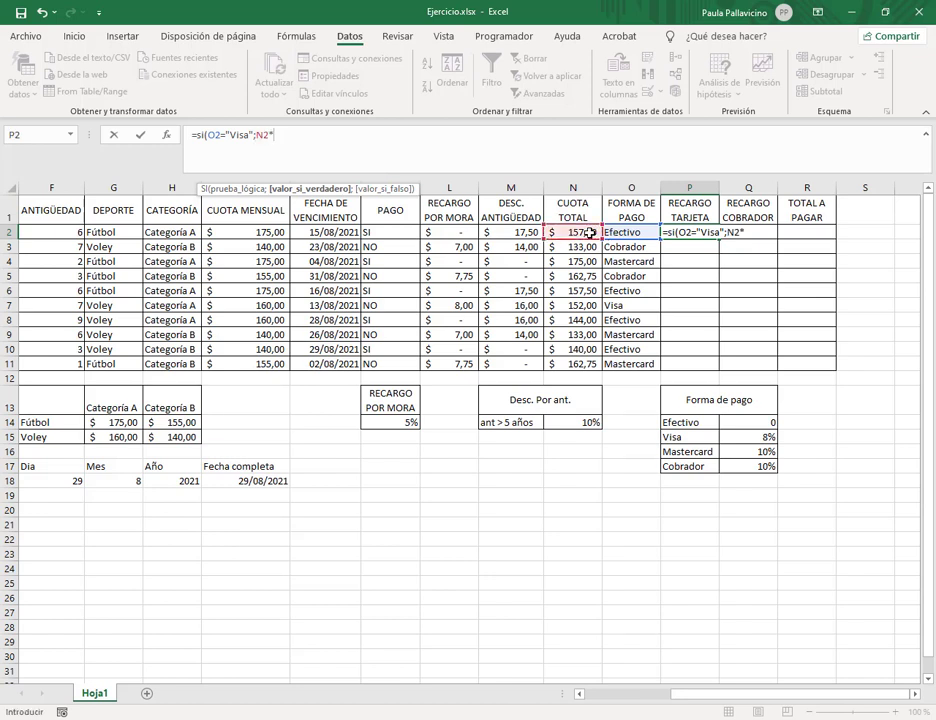
{"action": "left_click", "coordinate": [765, 437]}
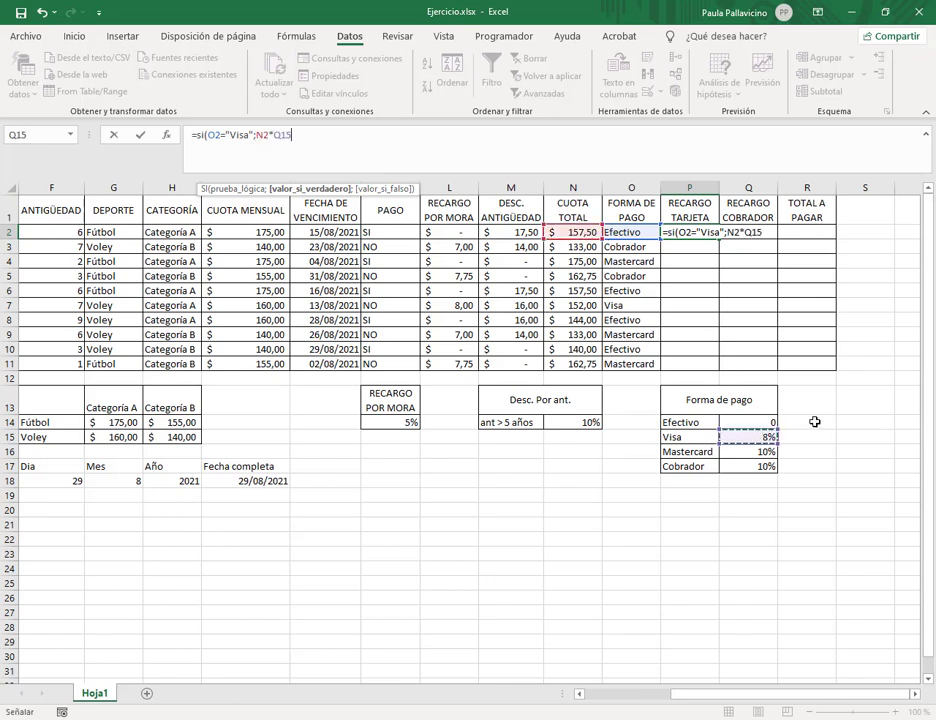
{"action": "left_click", "coordinate": [303, 136]}
{"action": "key", "text": "F4"}
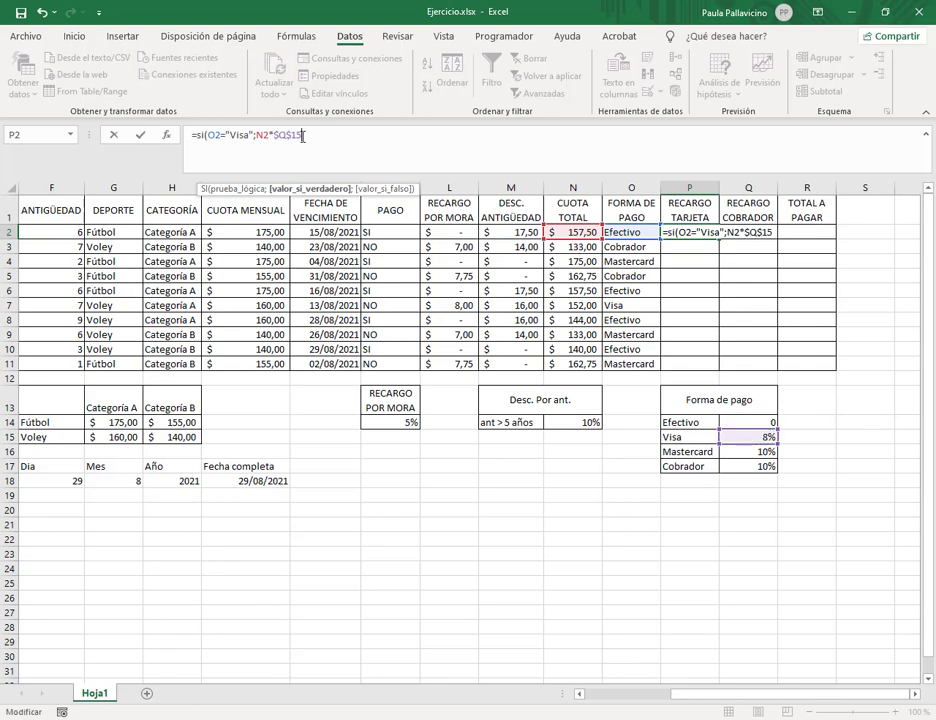
Step: Complete the P2 formula with a nested Mastercard case and zero otherwise: SI(O2="Mastercard";N2*$Q$16;0))
{"action": "type", "text": ";si("}
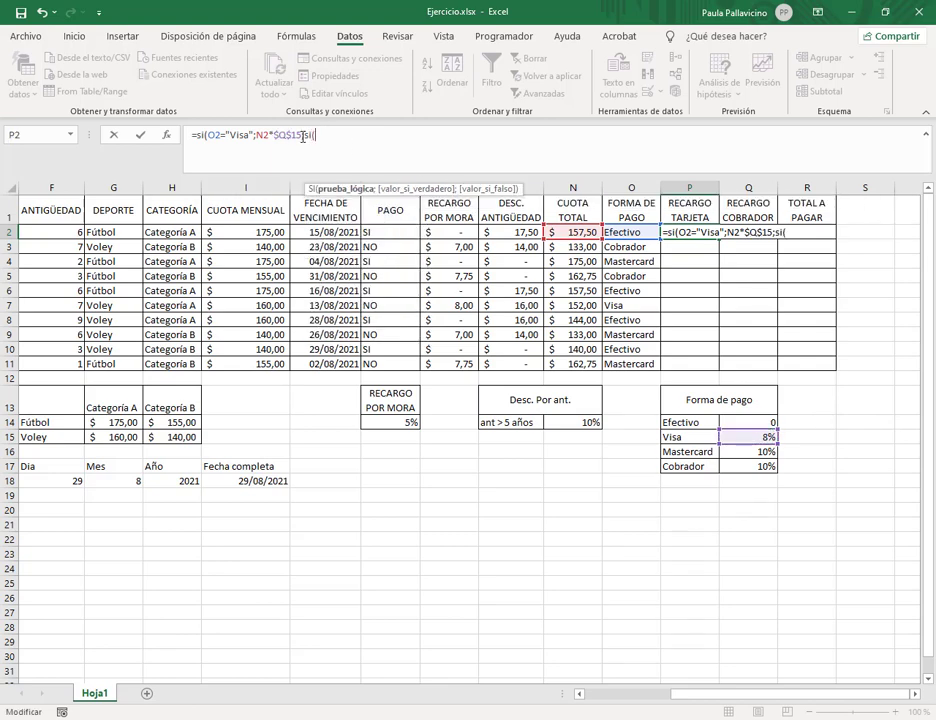
{"action": "left_click", "coordinate": [628, 232]}
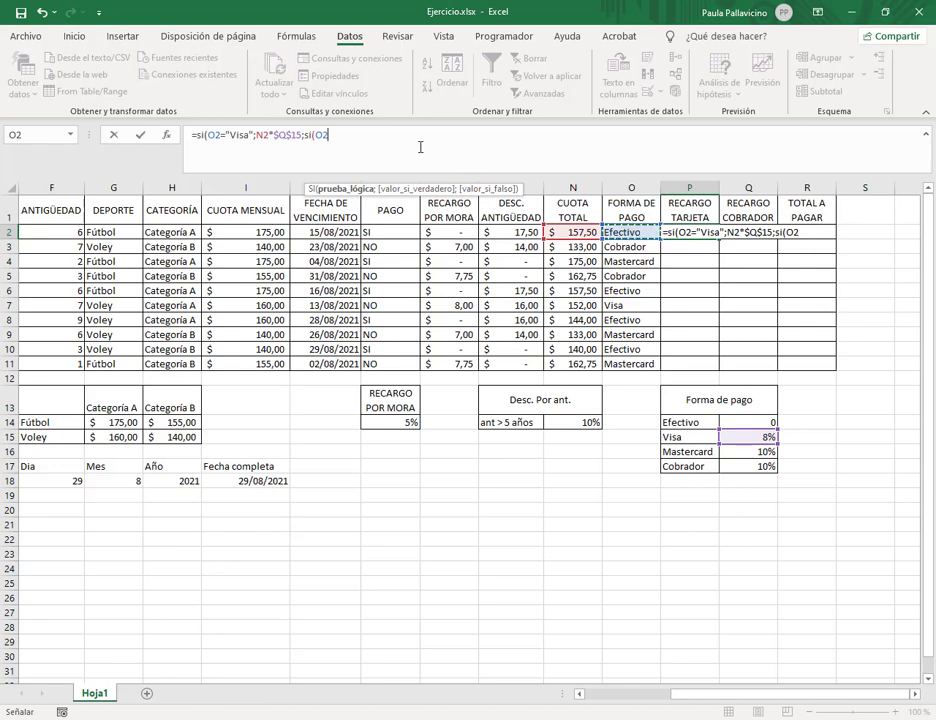
{"action": "type", "text": "=\"Mas"}
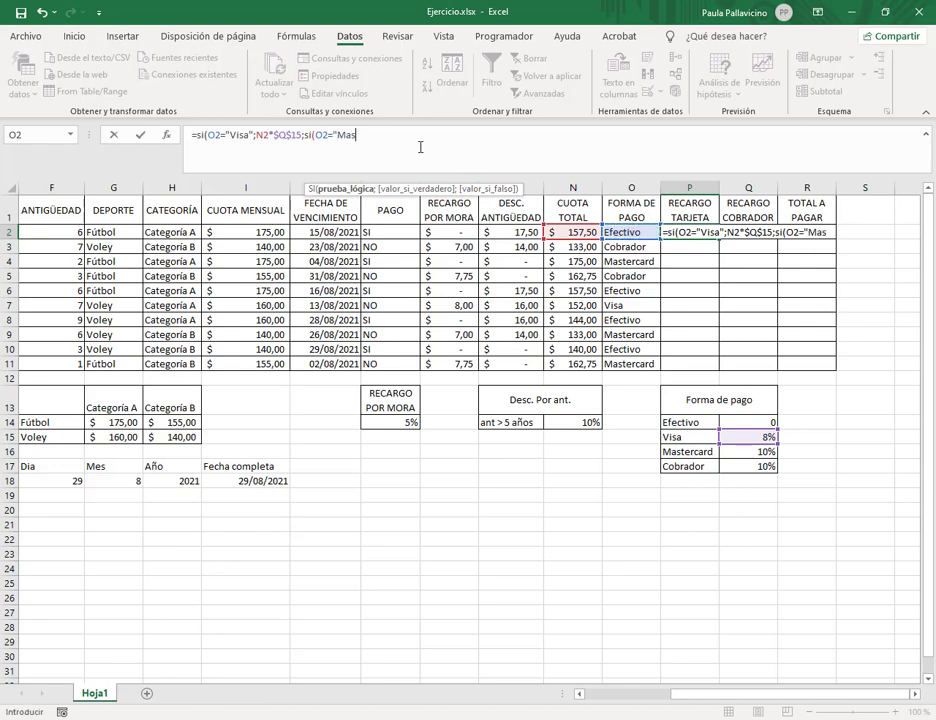
{"action": "type", "text": "tercard\";"}
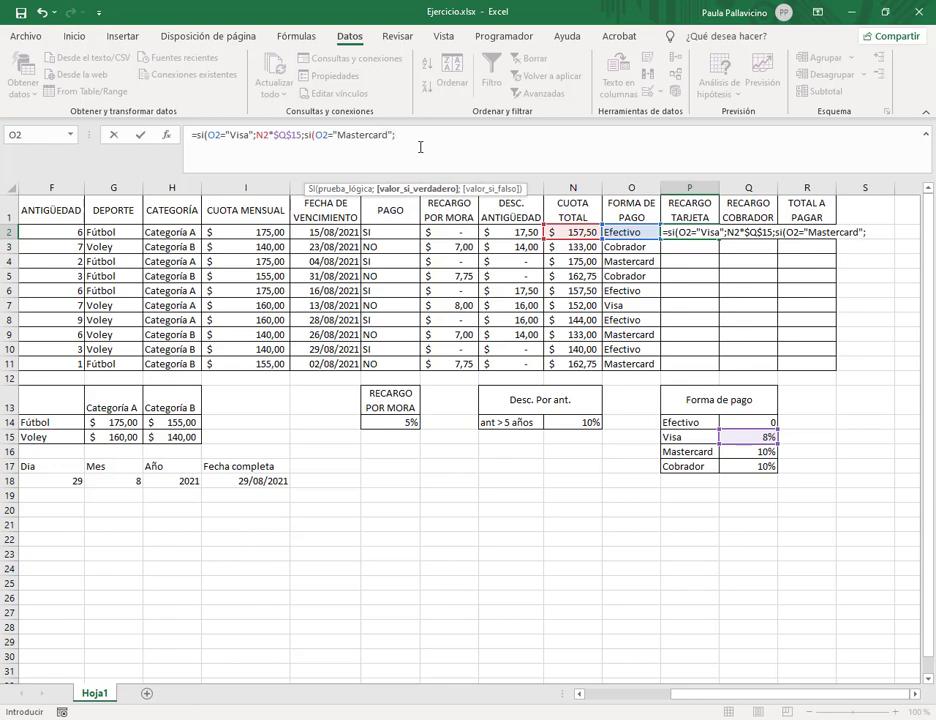
{"action": "left_click", "coordinate": [565, 231]}
{"action": "type", "text": "*"}
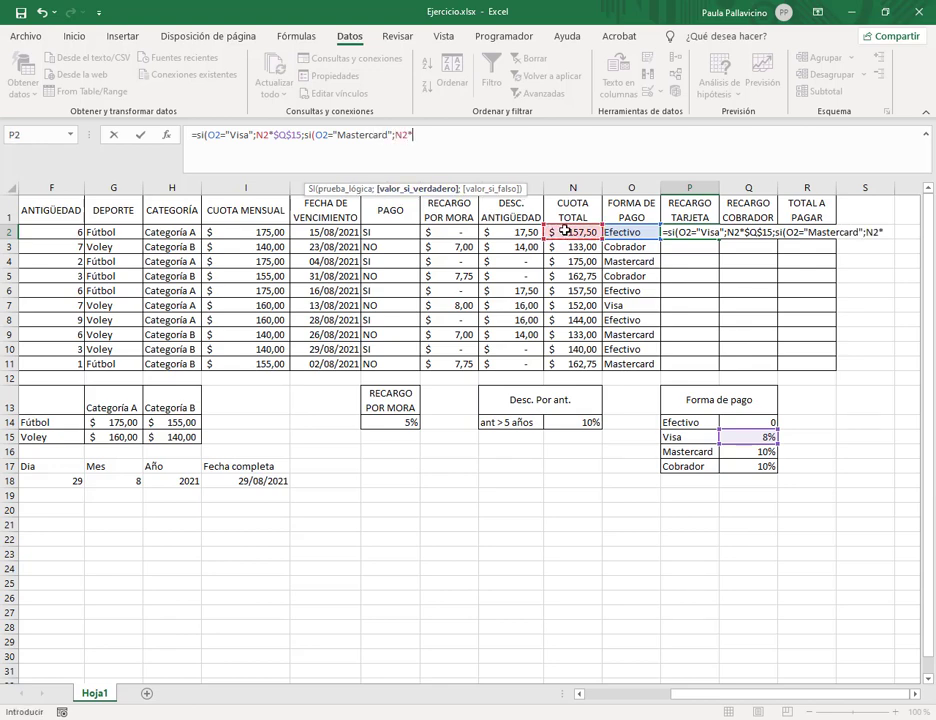
{"action": "left_click", "coordinate": [775, 453]}
{"action": "key", "text": "F4"}
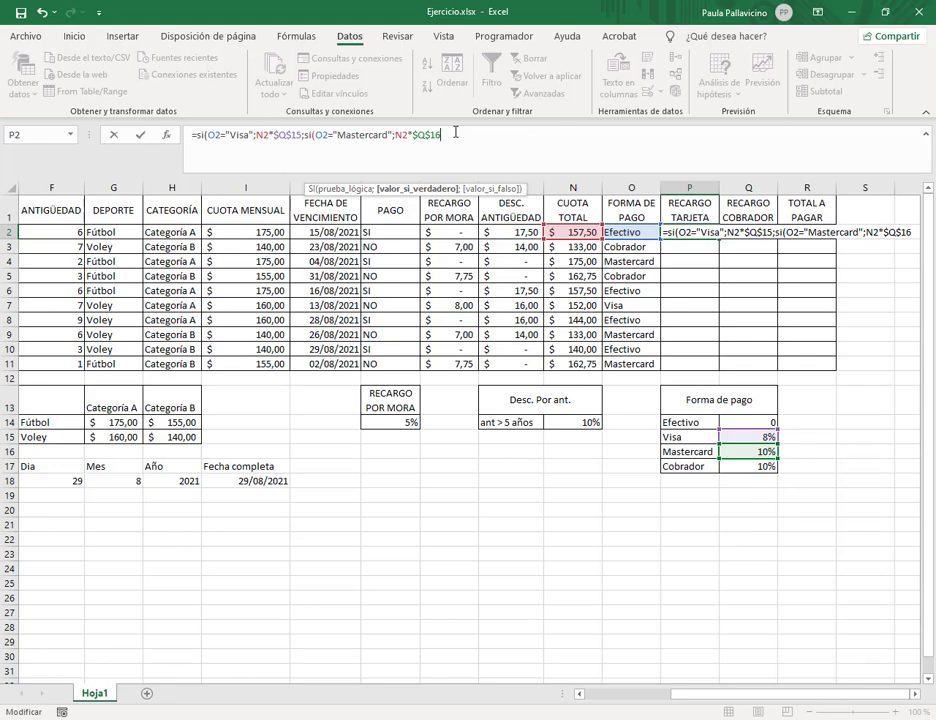
{"action": "type", "text": ";"}
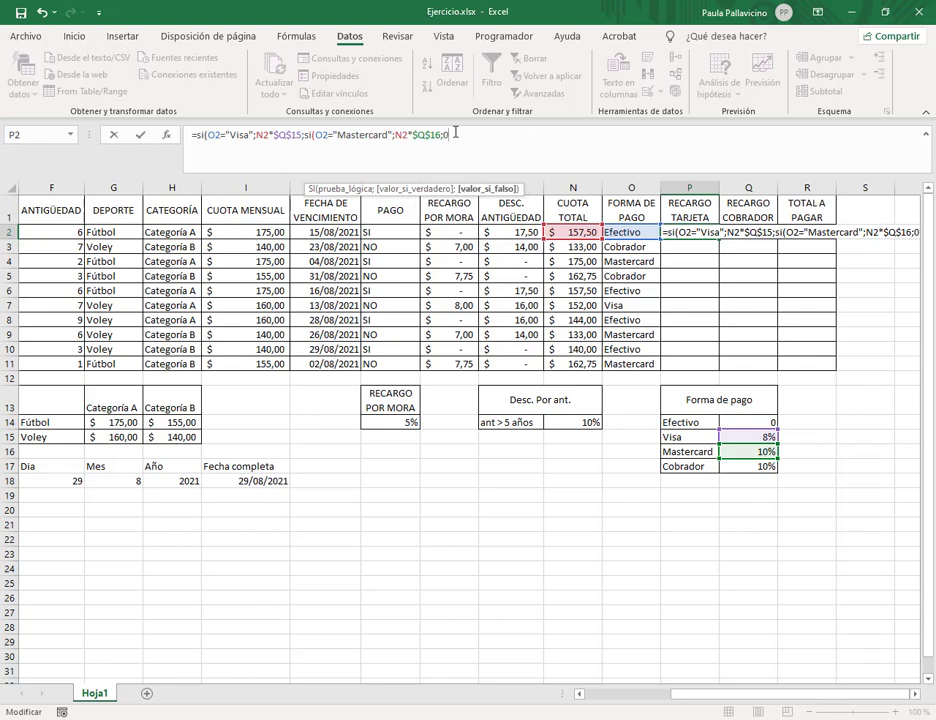
{"action": "type", "text": "0)"}
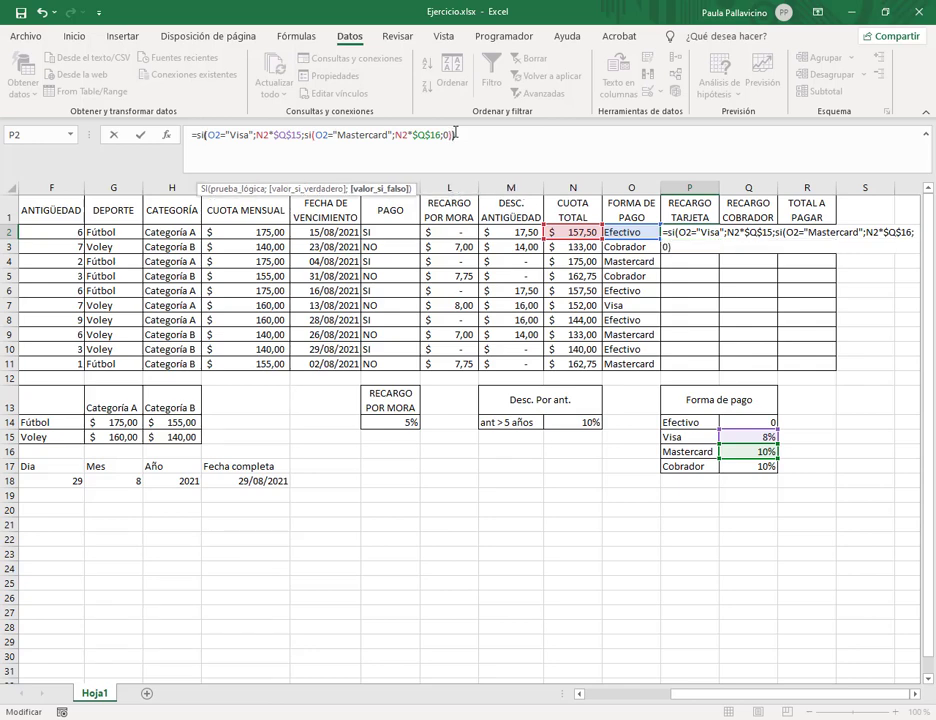
{"action": "type", "text": ")"}
{"action": "key", "text": "Return"}
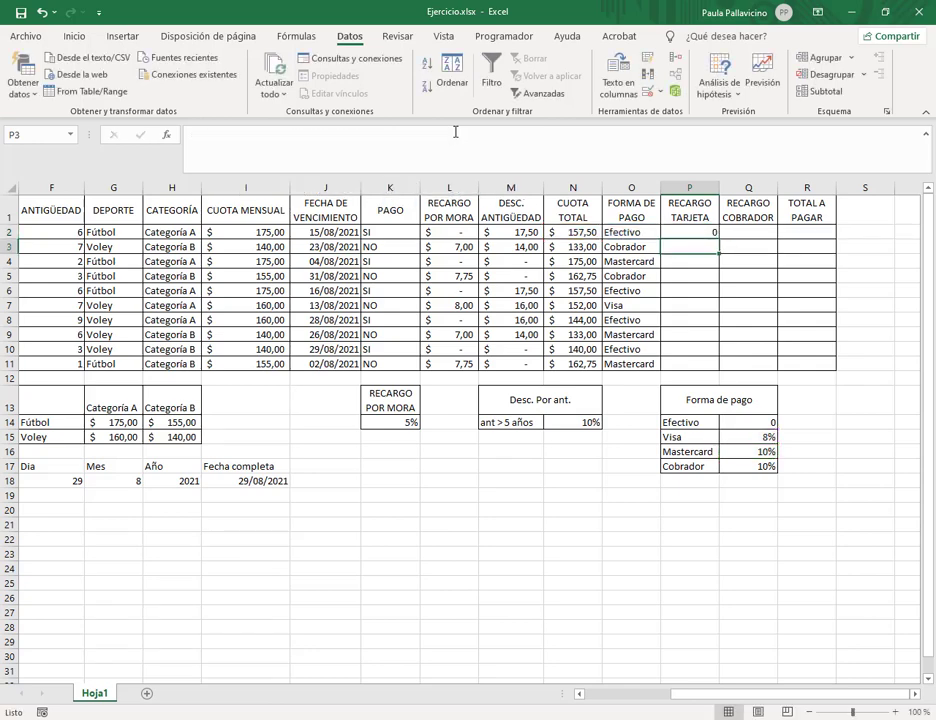
Step: Fill the Recargo tarjeta formula from P2 down to P11 and apply the dollar accounting format to the range
{"action": "left_click", "coordinate": [712, 234]}
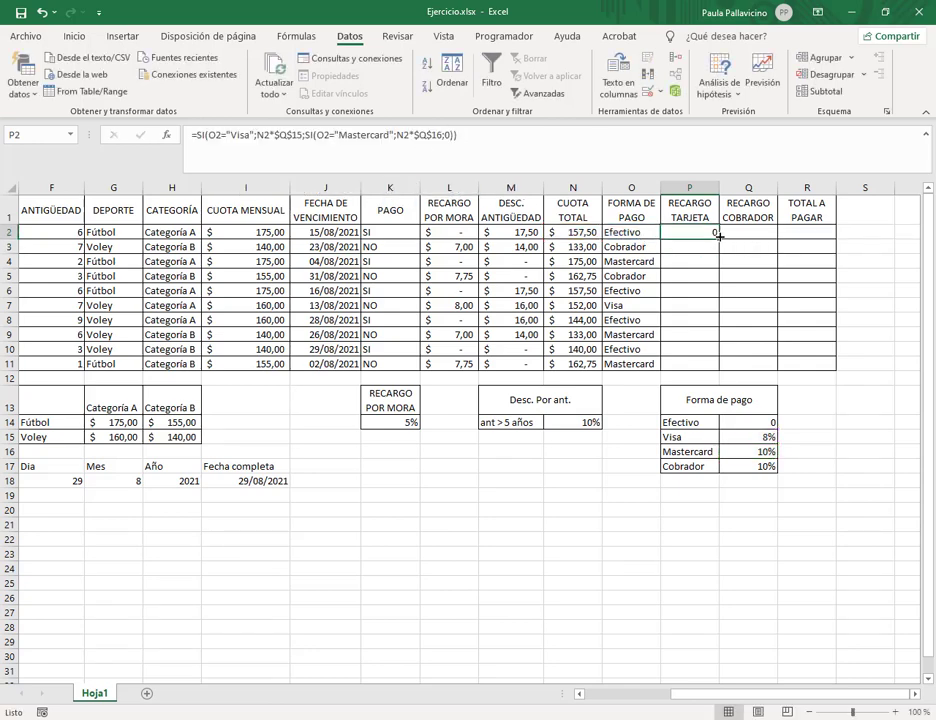
{"action": "left_click_drag", "start_coordinate": [718, 239], "coordinate": [706, 366]}
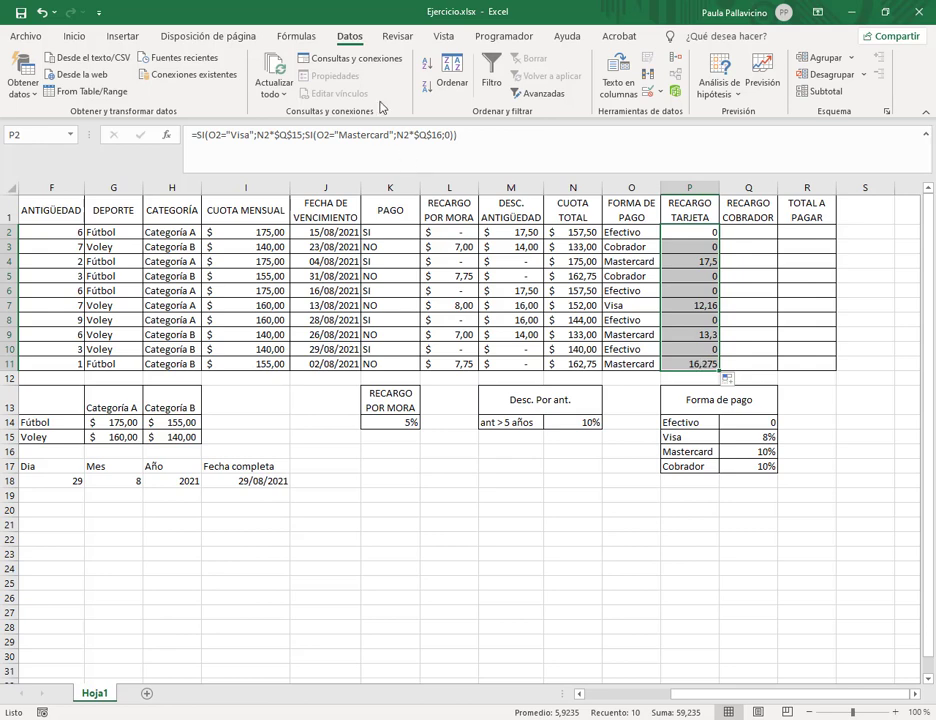
{"action": "left_click", "coordinate": [84, 38]}
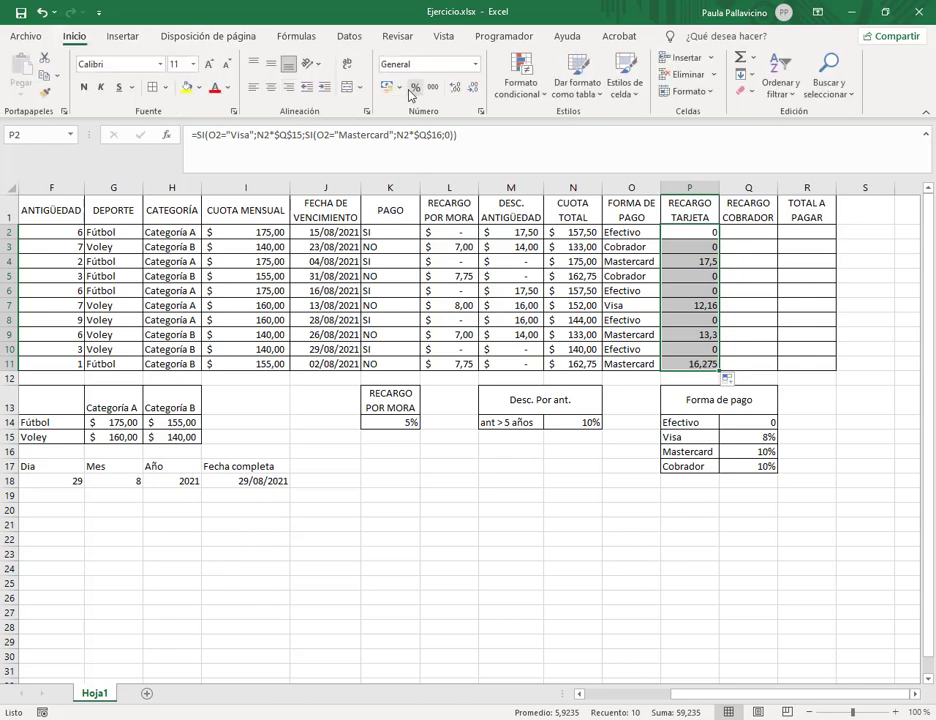
{"action": "left_click", "coordinate": [399, 87]}
{"action": "left_click", "coordinate": [419, 116]}
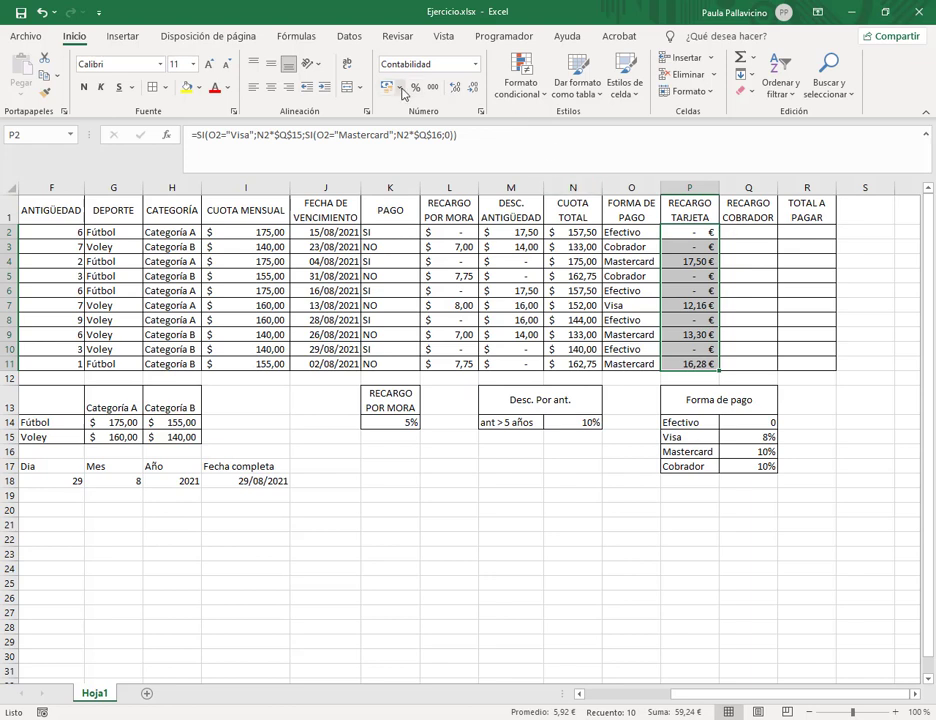
{"action": "left_click", "coordinate": [400, 88]}
{"action": "left_click", "coordinate": [412, 127]}
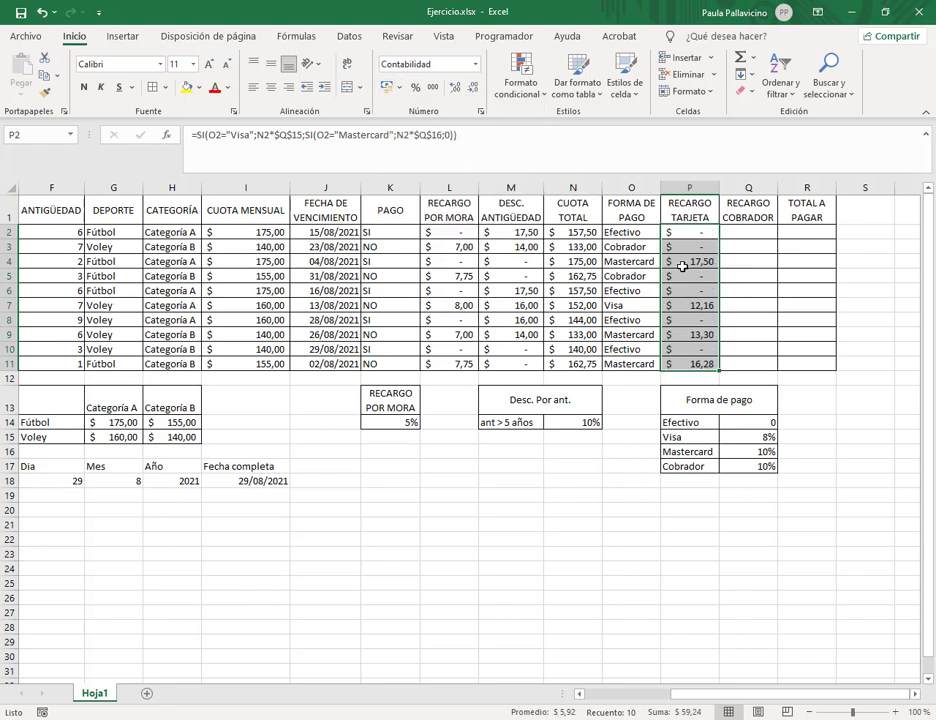
Step: Start the Recargo cobrador formula in Q2 with the collector condition: =SI(O2="Cobrador";
{"action": "left_click", "coordinate": [741, 233]}
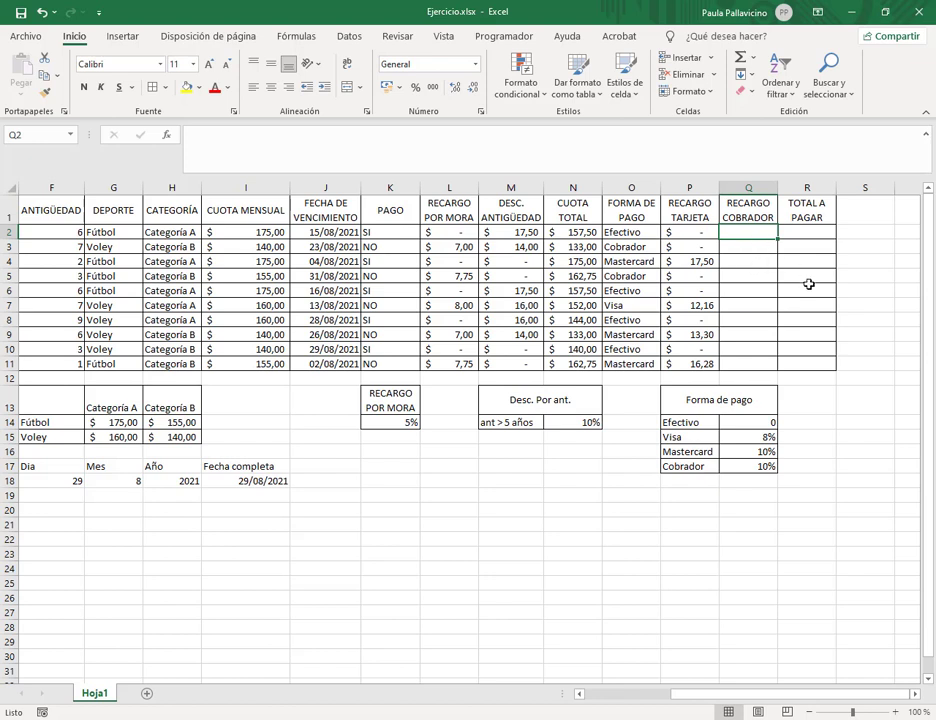
{"action": "type", "text": "="}
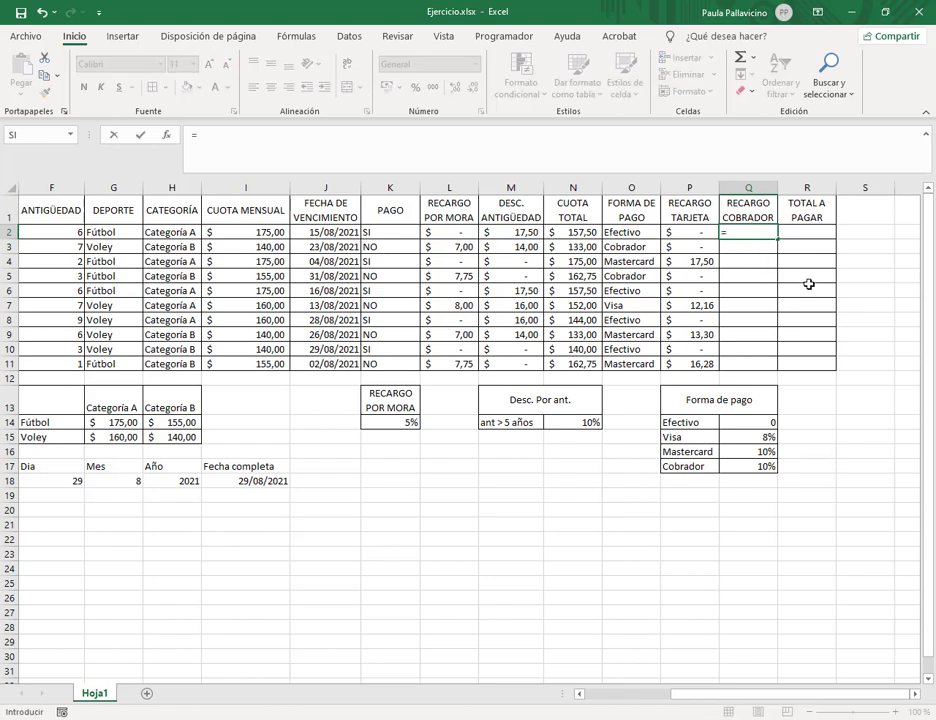
{"action": "type", "text": "si"}
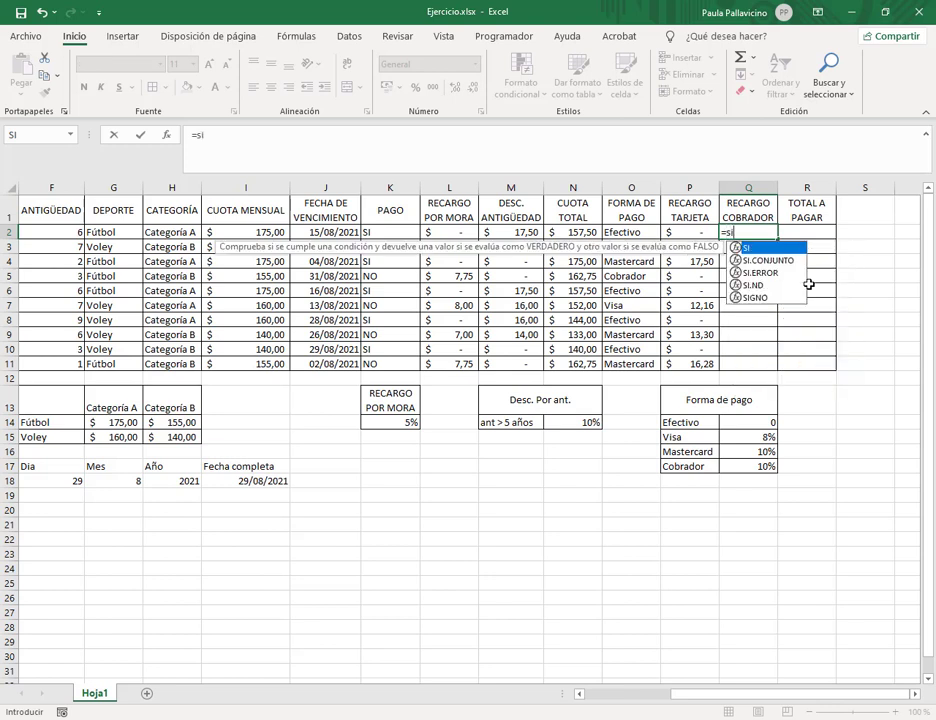
{"action": "type", "text": "("}
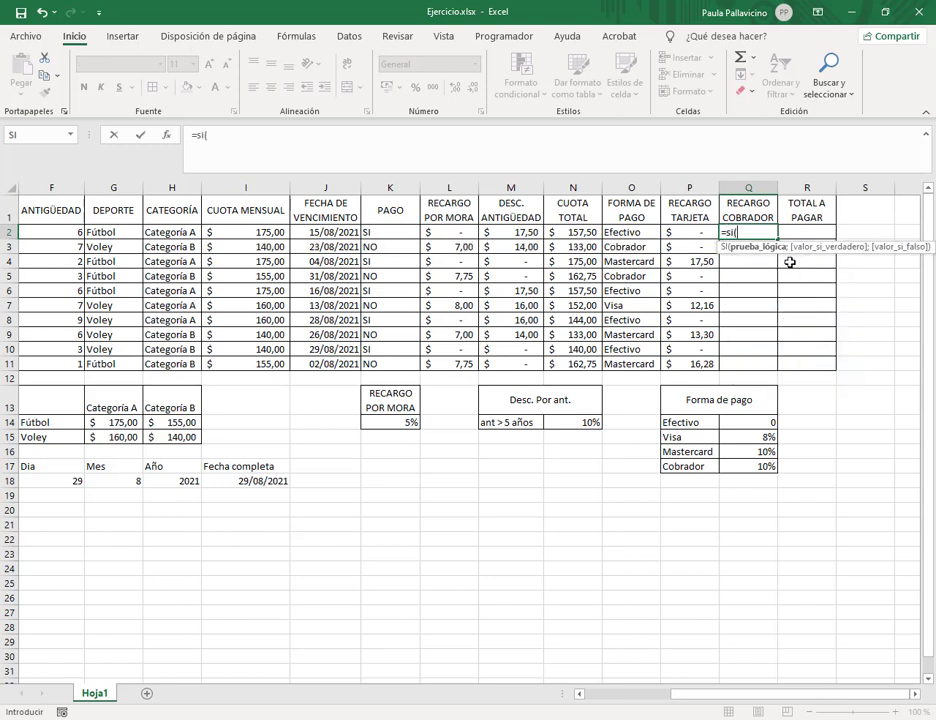
{"action": "key", "text": "Left"}
{"action": "key", "text": "Left"}
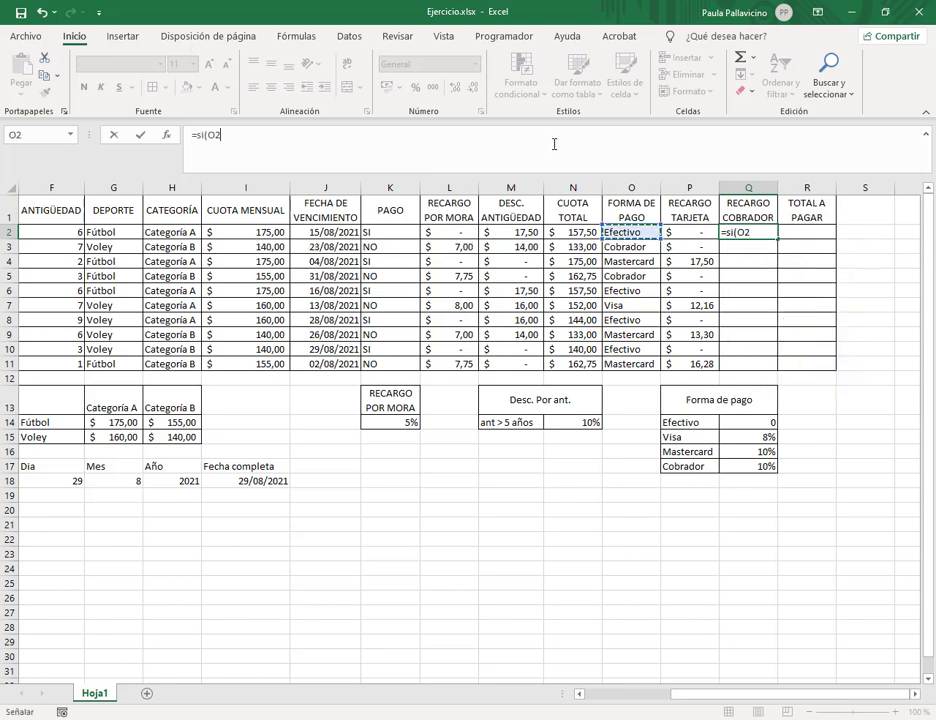
{"action": "left_click", "coordinate": [554, 144]}
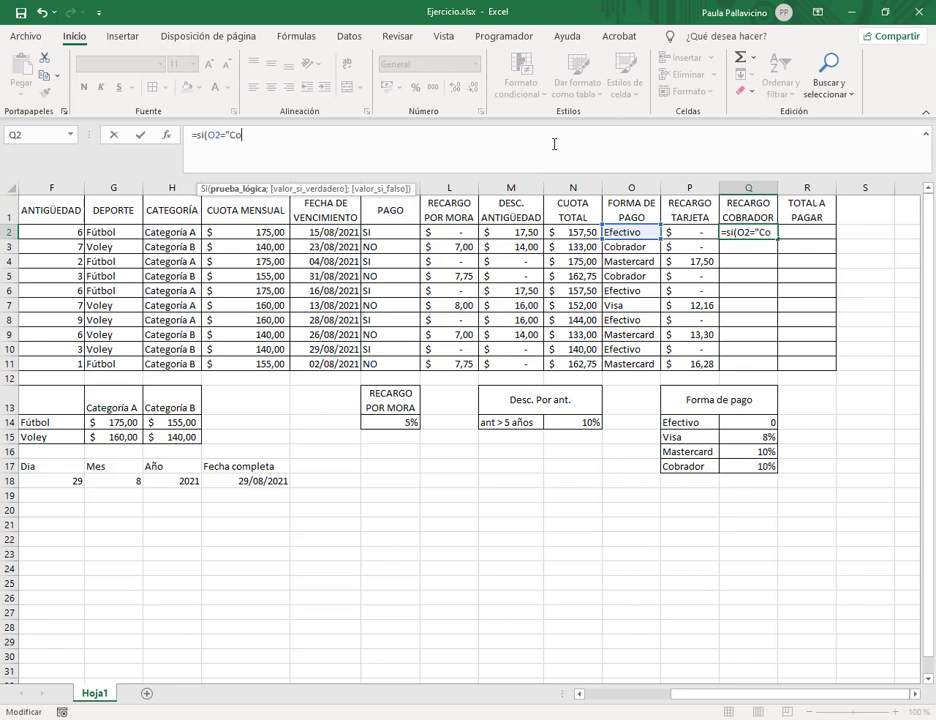
{"action": "type", "text": "=\"Cobrador\";"}
Step: Complete the Q2 formula with the surcharge N2*$Q$17 when true and 0 otherwise, and enter it
{"action": "left_click", "coordinate": [554, 232]}
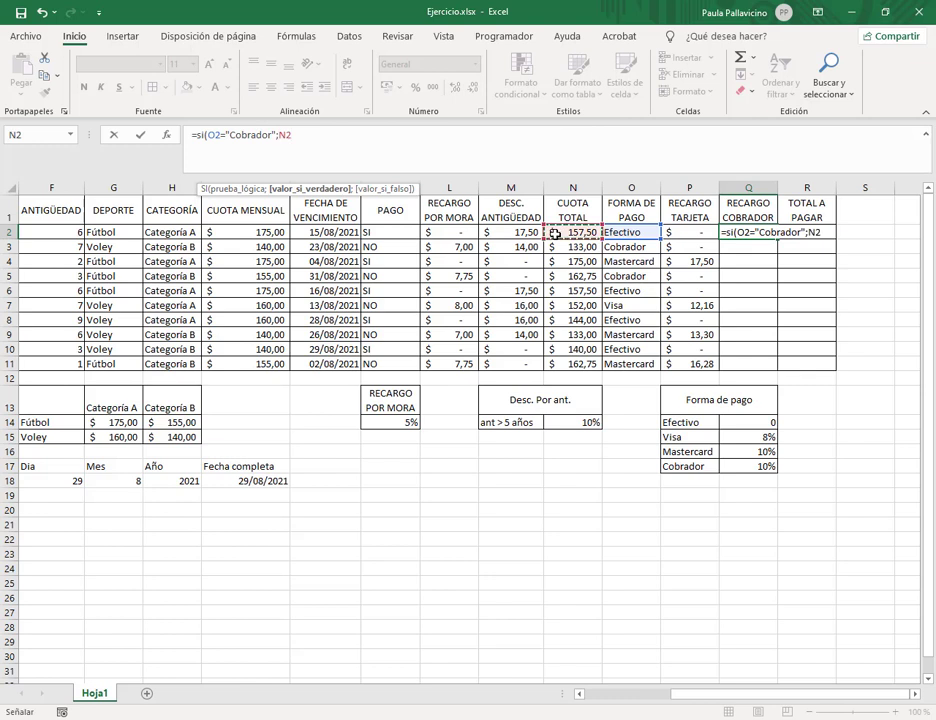
{"action": "type", "text": "*"}
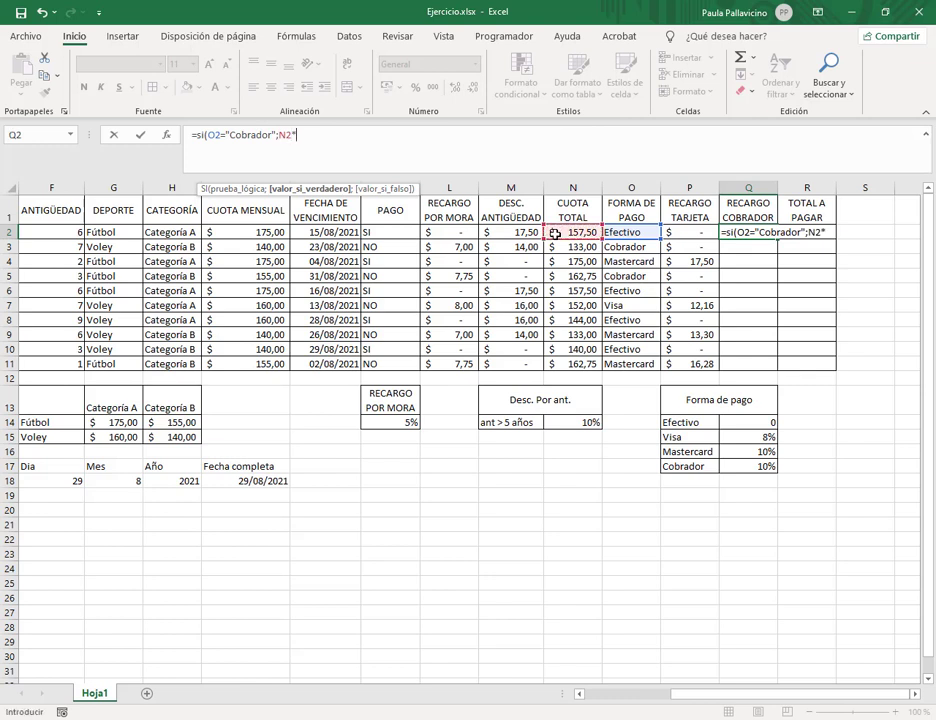
{"action": "left_click", "coordinate": [763, 466]}
{"action": "key", "text": "F4"}
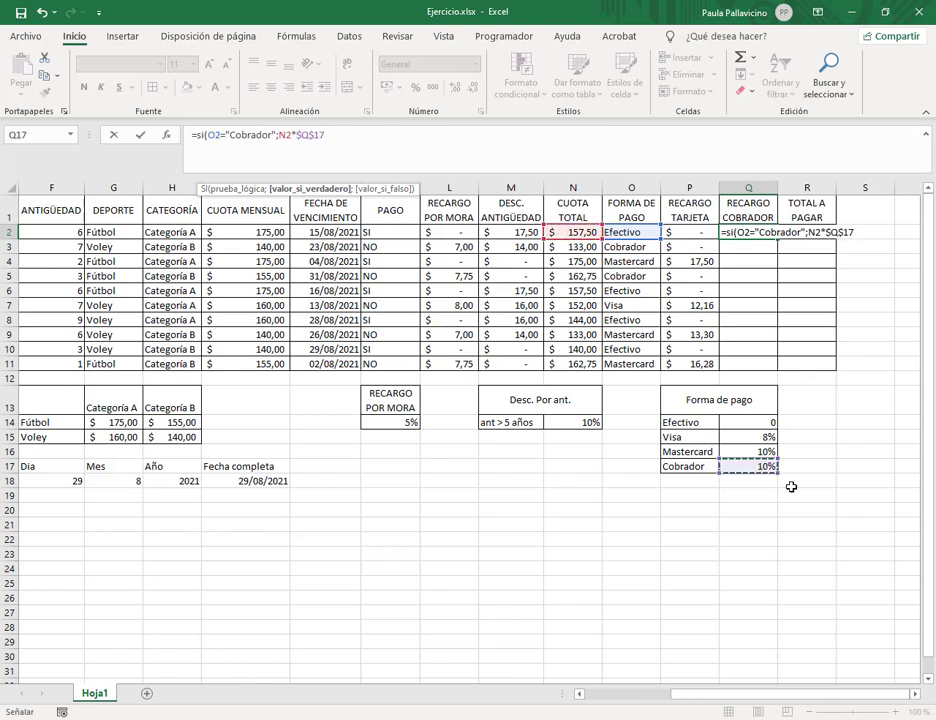
{"action": "left_click", "coordinate": [364, 145]}
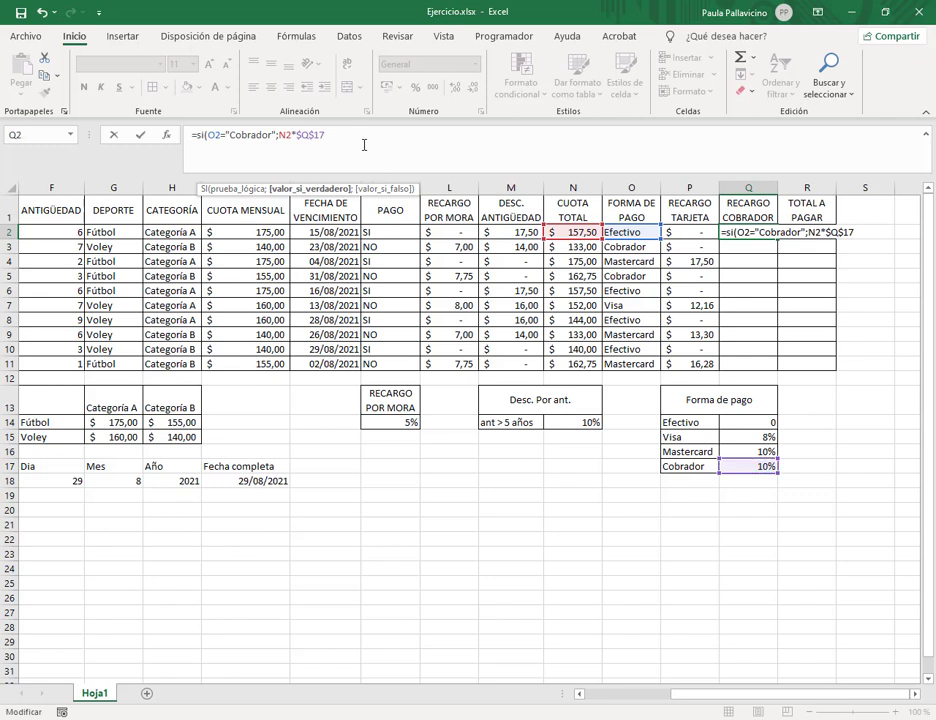
{"action": "type", "text": ";0"}
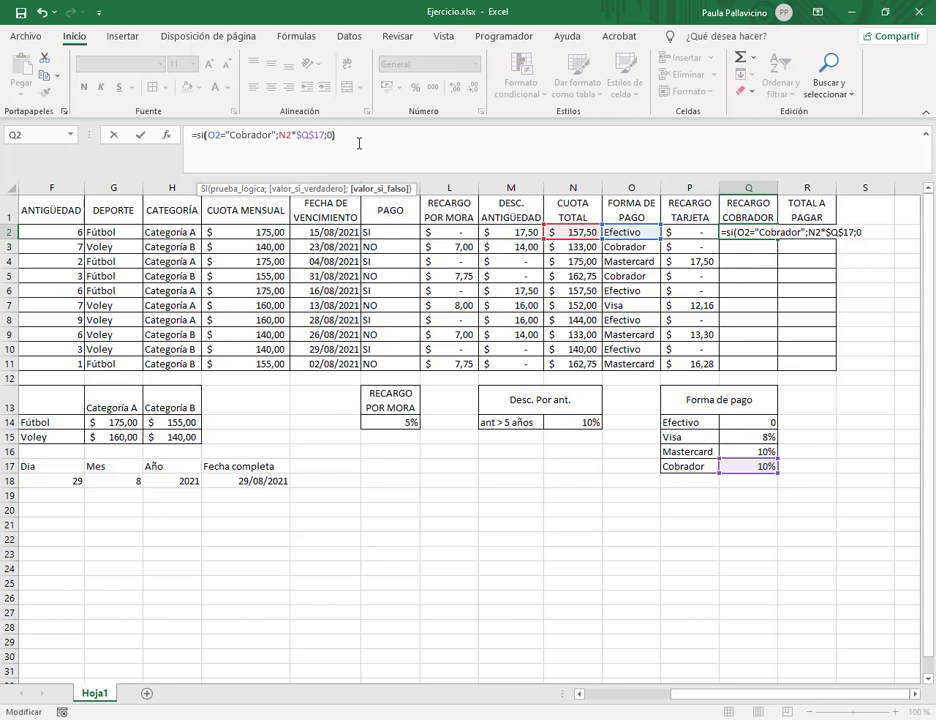
{"action": "type", "text": ")"}
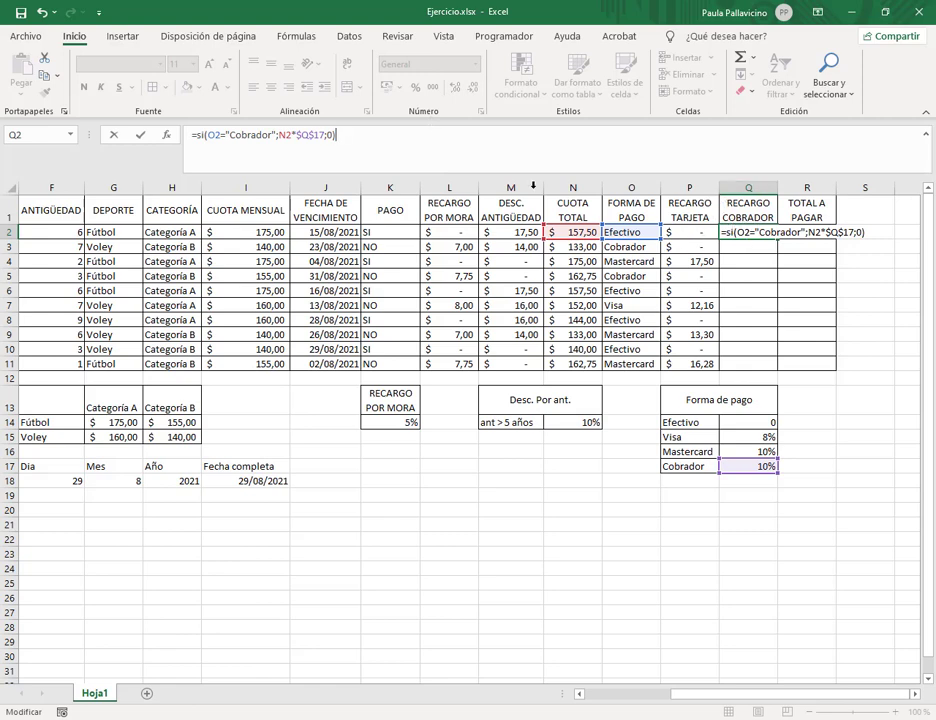
{"action": "key", "text": "Return"}
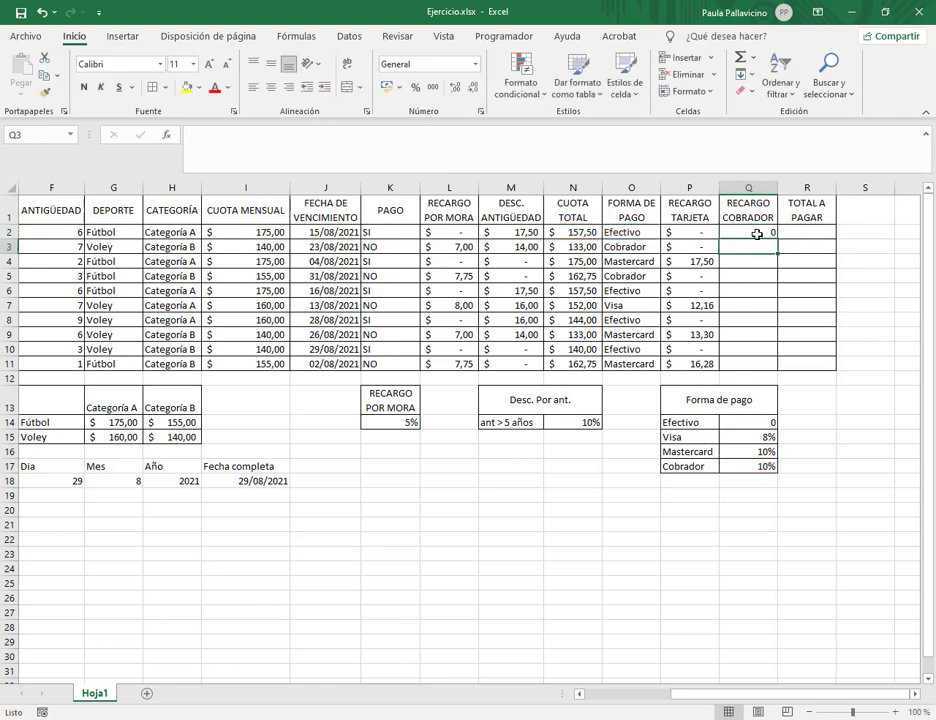
Step: Fill the Recargo cobrador formula from Q2 down to Q11 and apply the dollar accounting format to the range
{"action": "left_click", "coordinate": [762, 234]}
{"action": "left_click_drag", "start_coordinate": [777, 239], "coordinate": [777, 368]}
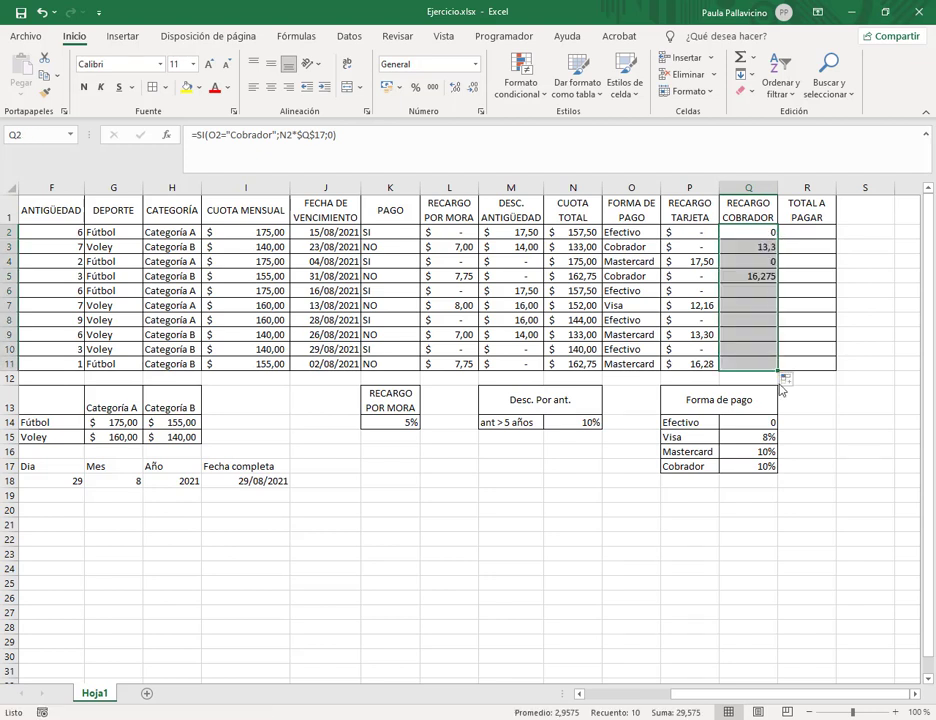
{"action": "left_click", "coordinate": [401, 89]}
{"action": "left_click", "coordinate": [412, 131]}
Step: Enter the Total a pagar formula =N2+P2+Q2 in R2
{"action": "left_click", "coordinate": [811, 233]}
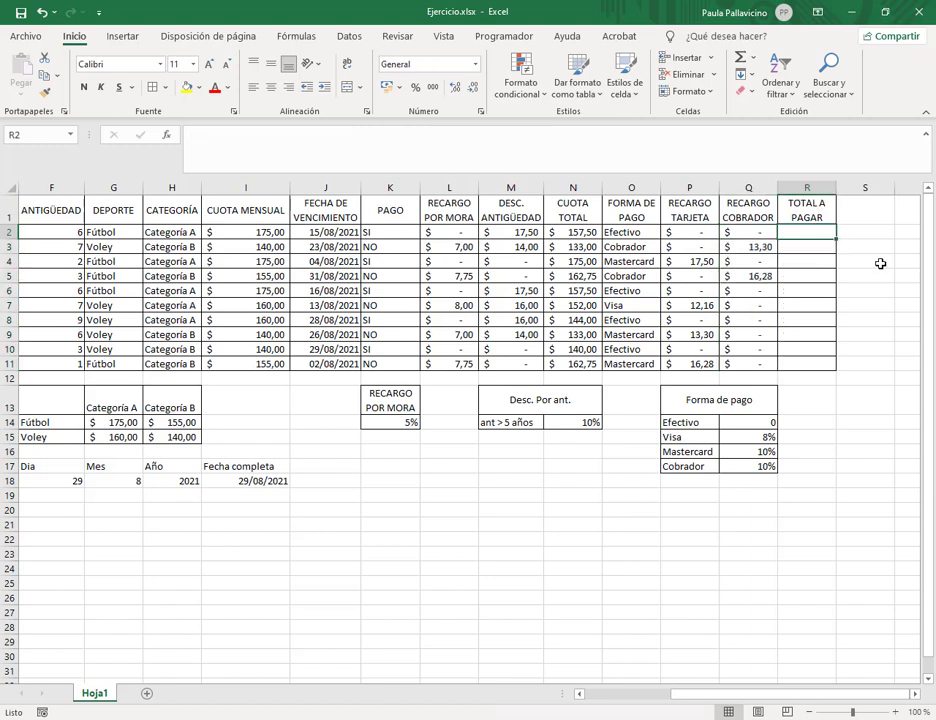
{"action": "type", "text": "="}
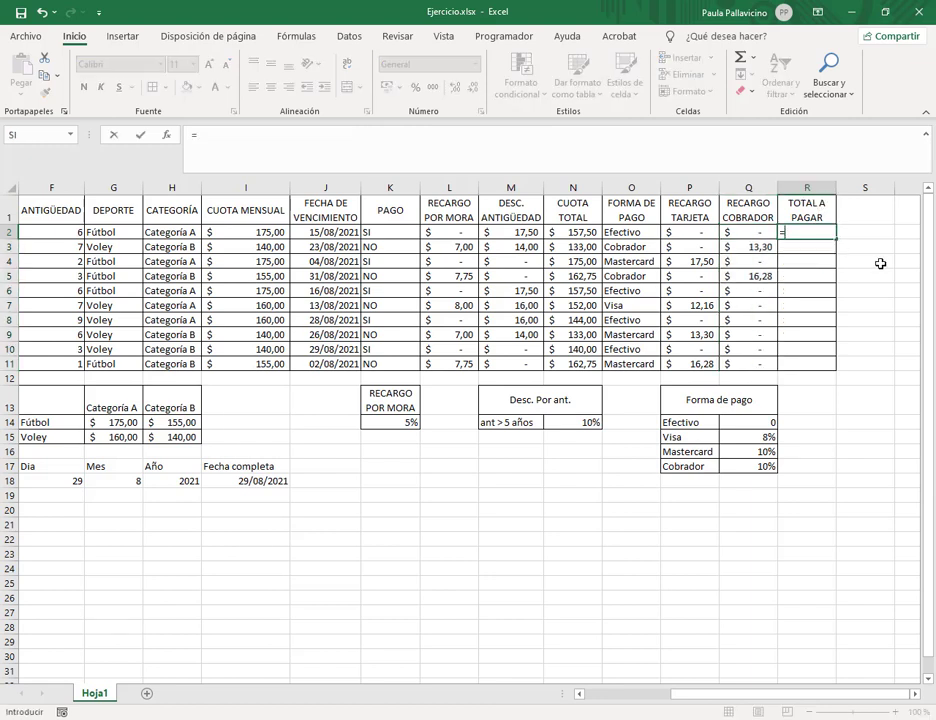
{"action": "left_click", "coordinate": [586, 231]}
{"action": "type", "text": "+"}
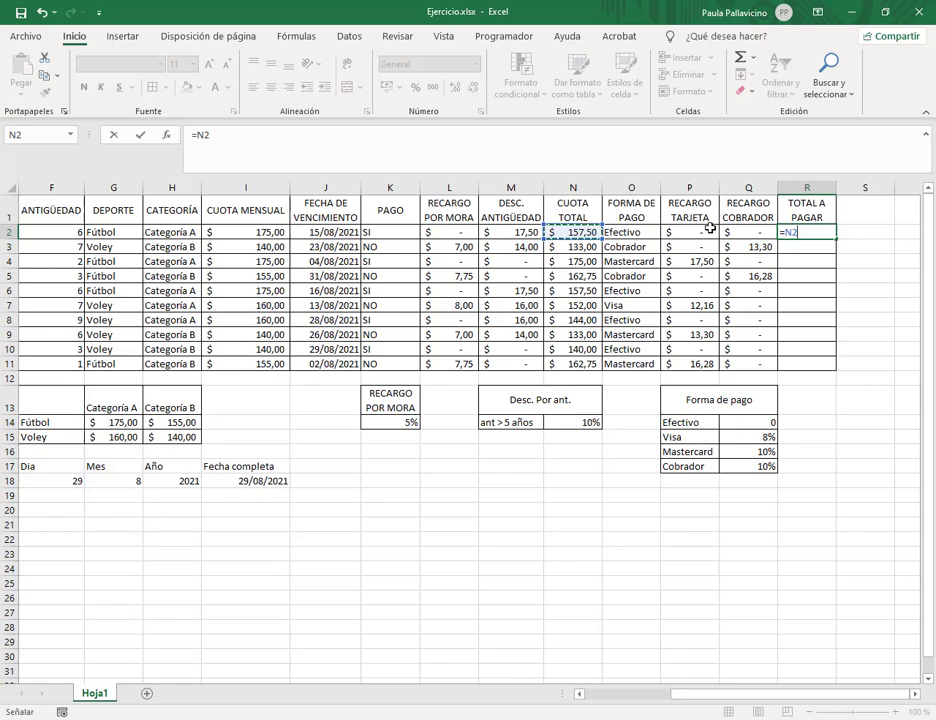
{"action": "left_click", "coordinate": [709, 233]}
{"action": "type", "text": "+"}
{"action": "left_click", "coordinate": [746, 232]}
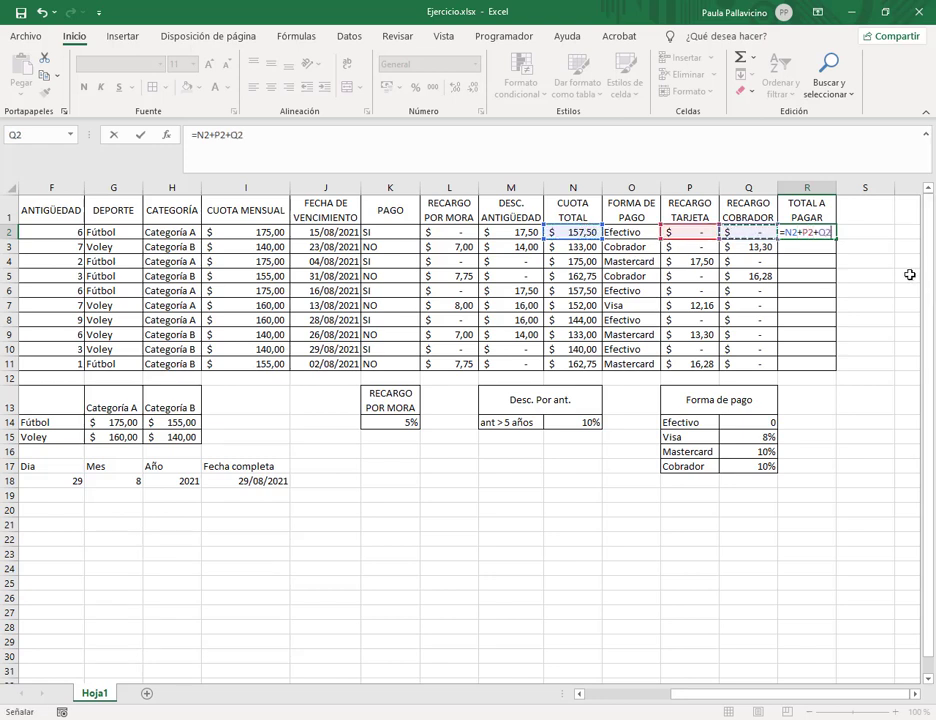
{"action": "key", "text": "Return"}
Step: Fill the Total a pagar formula from R2 down to R11
{"action": "left_click", "coordinate": [828, 232]}
{"action": "left_click_drag", "start_coordinate": [836, 239], "coordinate": [822, 366]}
{"action": "left_click", "coordinate": [865, 259]}
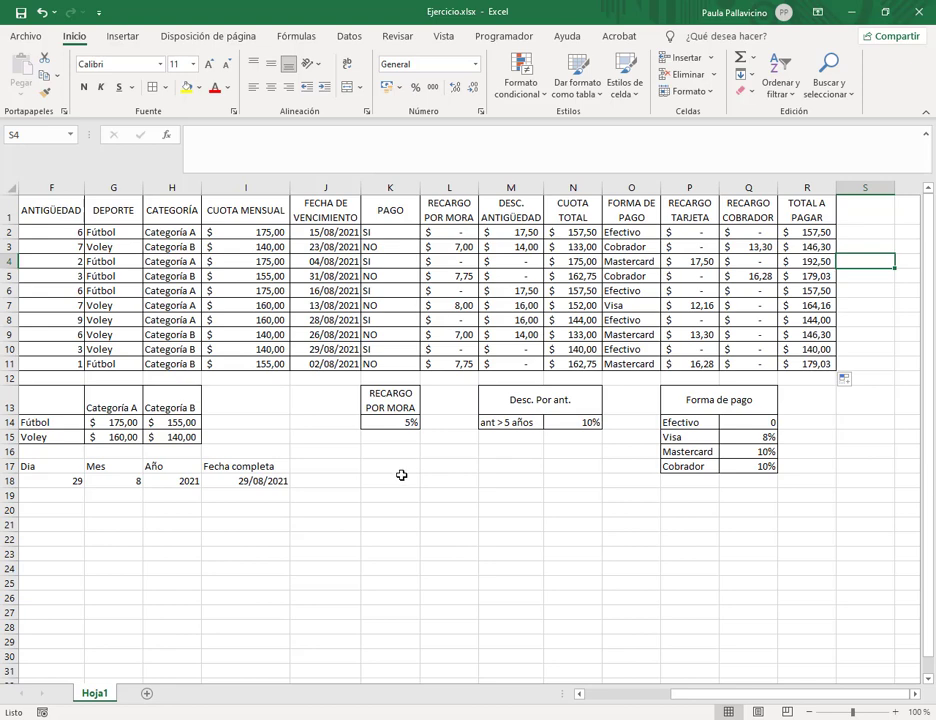
Step: Check the remaining tasks in the exercise PDF, return to the Excel workbook and enter the heading Calcular in A14
{"action": "key", "text": "alt+Tab"}
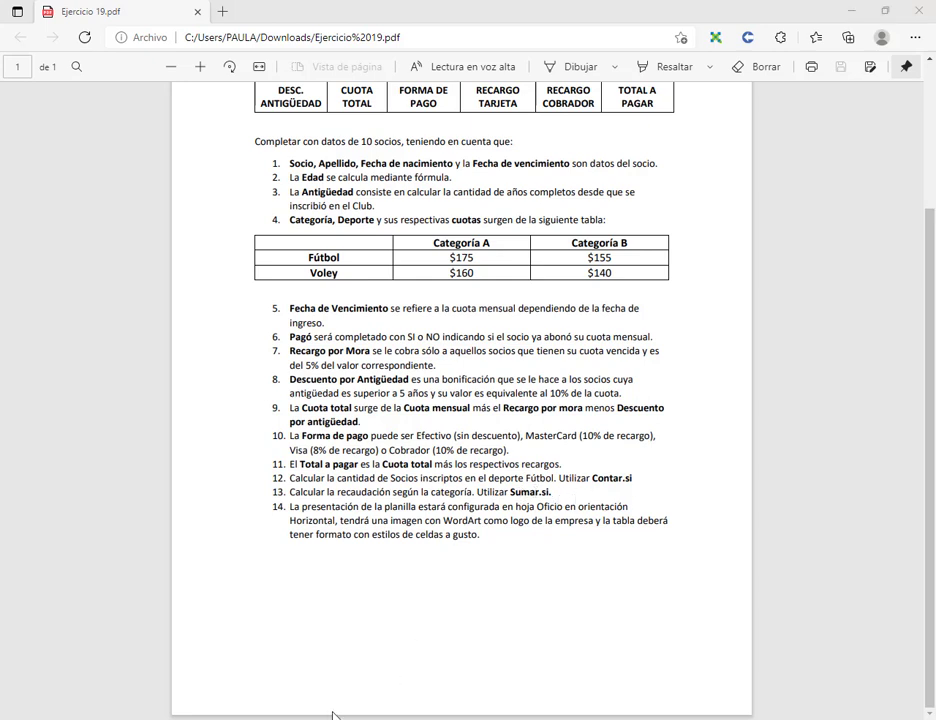
{"action": "key", "text": "alt+Tab"}
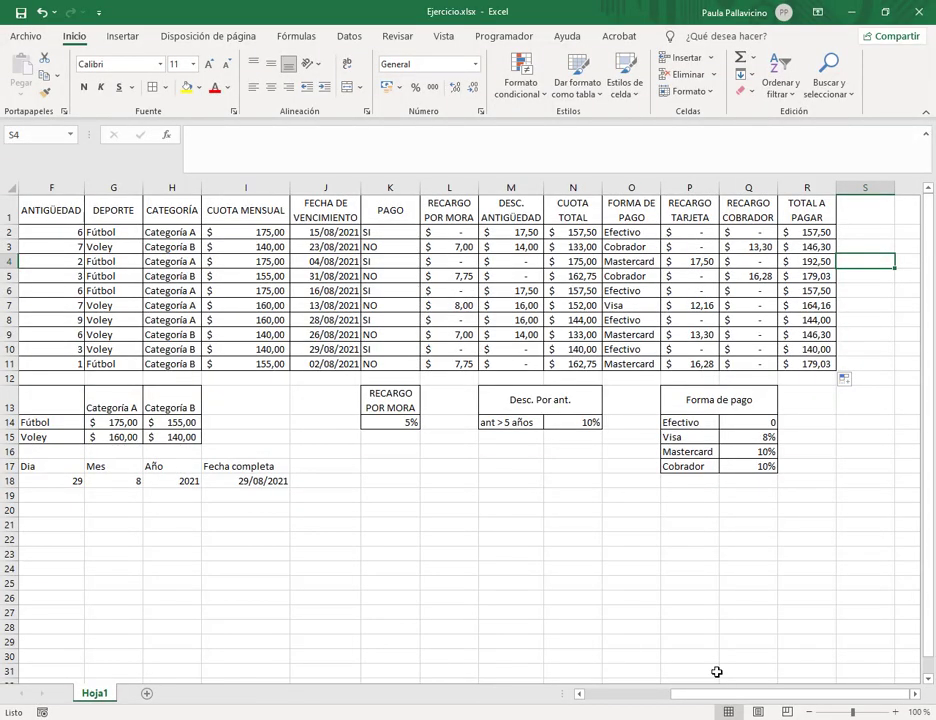
{"action": "left_click_drag", "start_coordinate": [718, 703], "coordinate": [560, 700]}
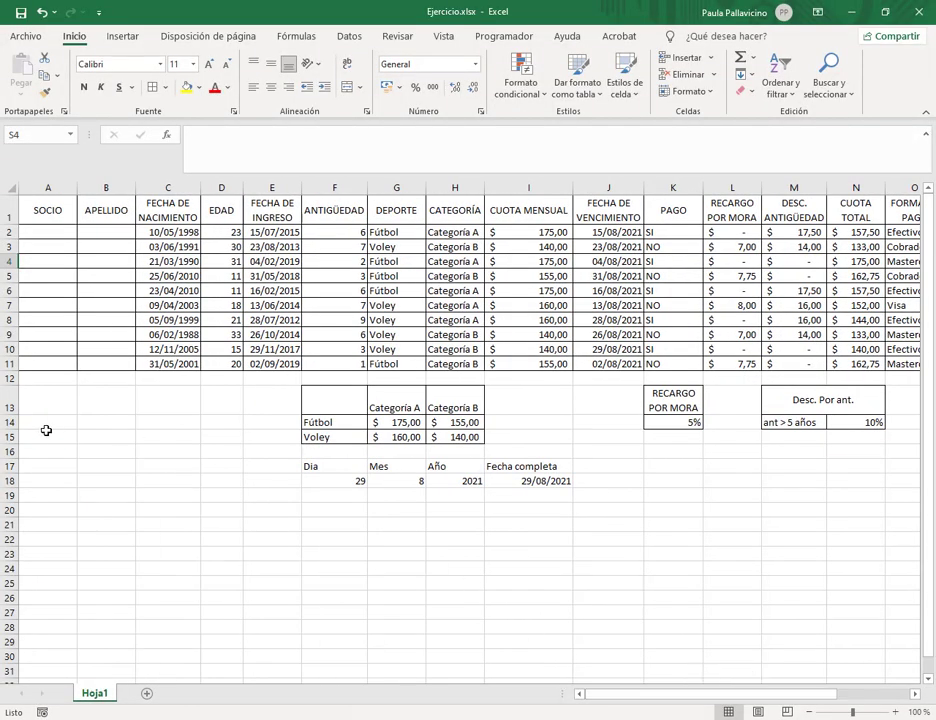
{"action": "left_click", "coordinate": [45, 422]}
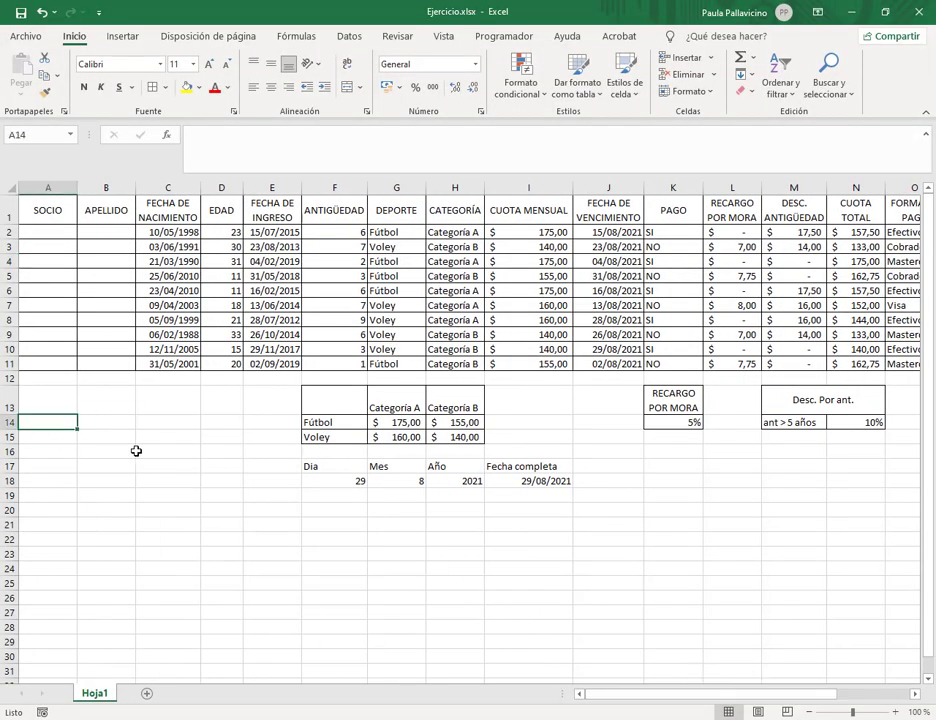
{"action": "type", "text": "Calcular"}
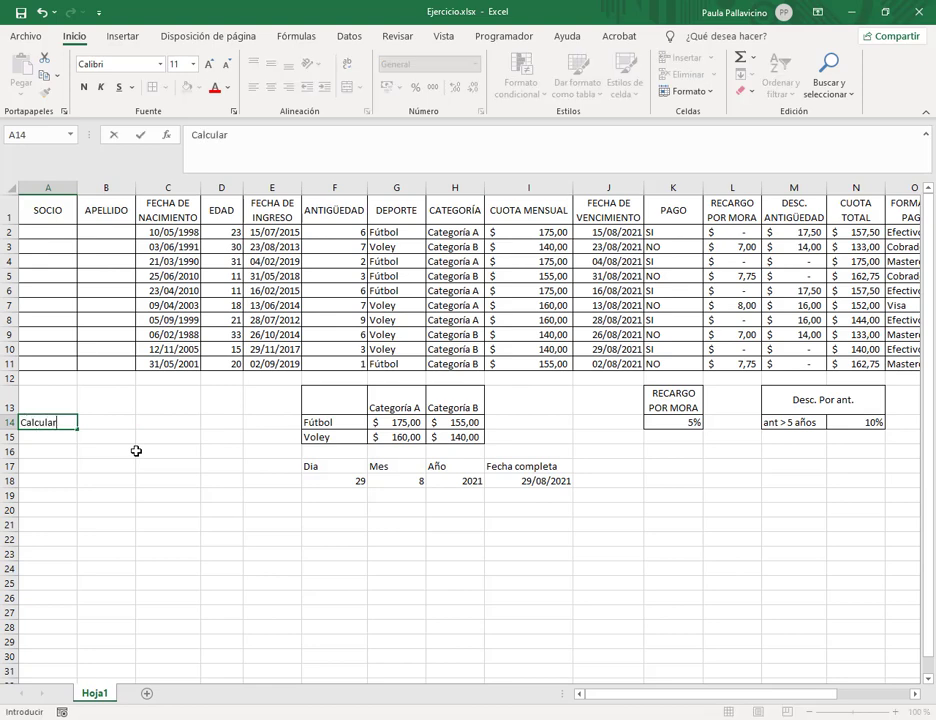
{"action": "key", "text": "Return"}
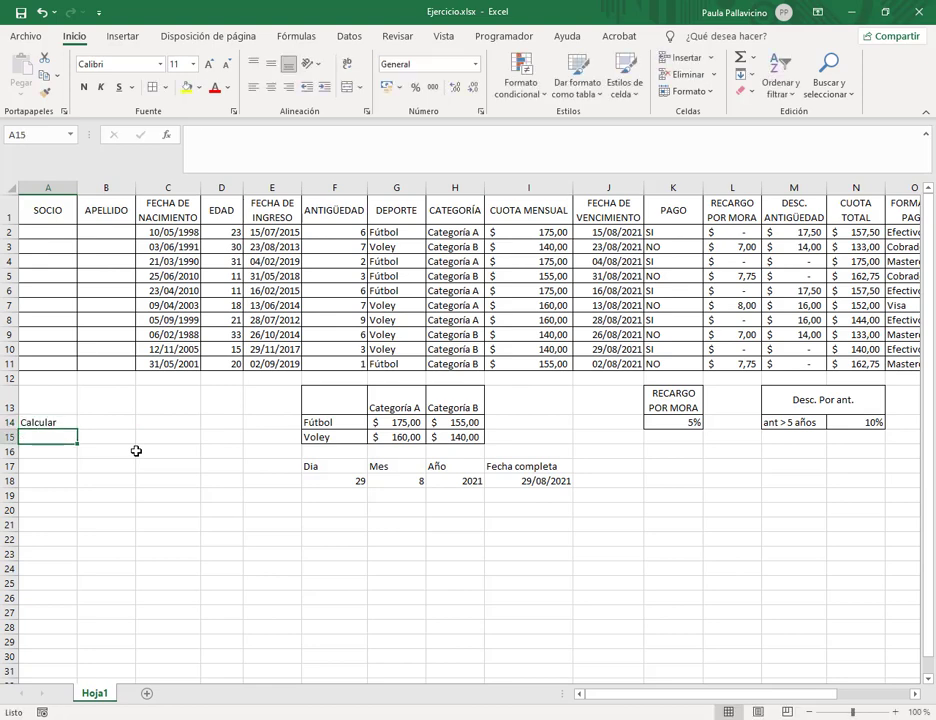
Step: Enter the label "Cantidad de inscriptos en los siguientes deportes:" in A15
{"action": "type", "text": "Can"}
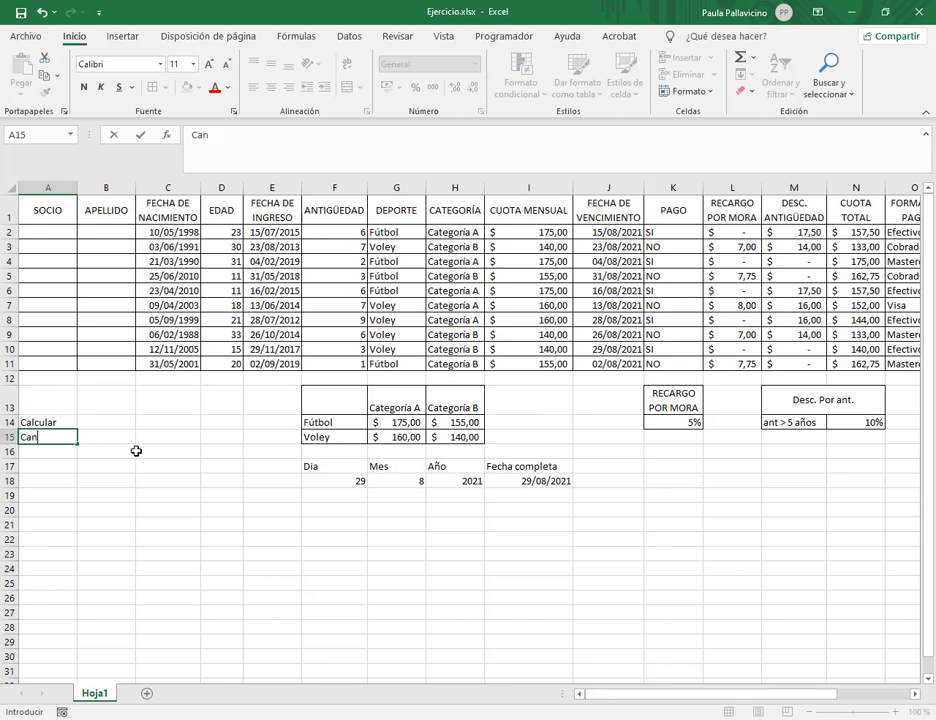
{"action": "type", "text": "tidad de inscri"}
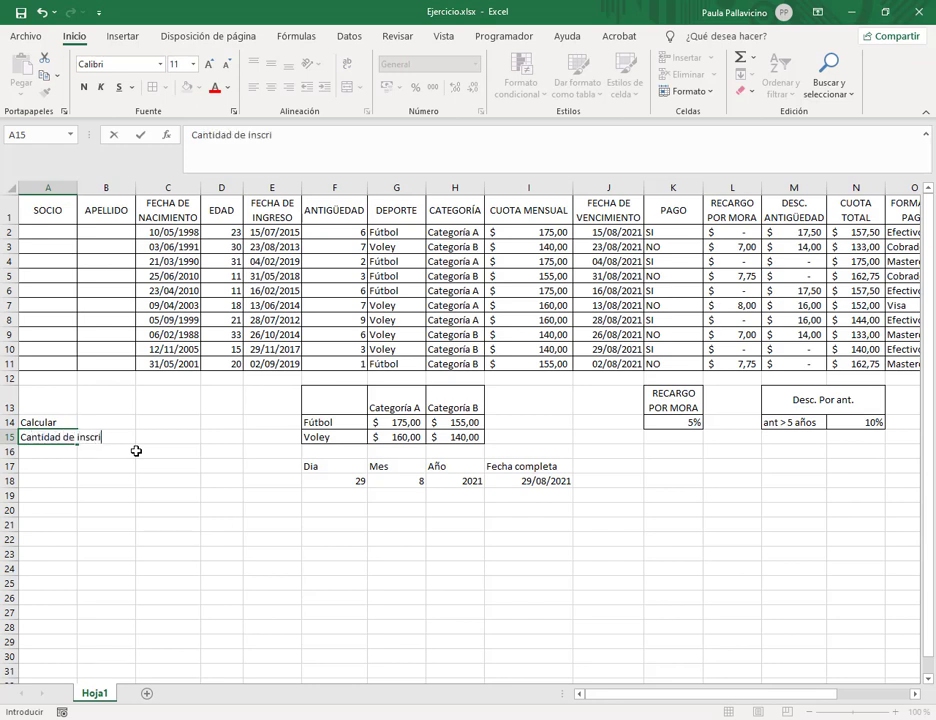
{"action": "type", "text": "ptos en lo"}
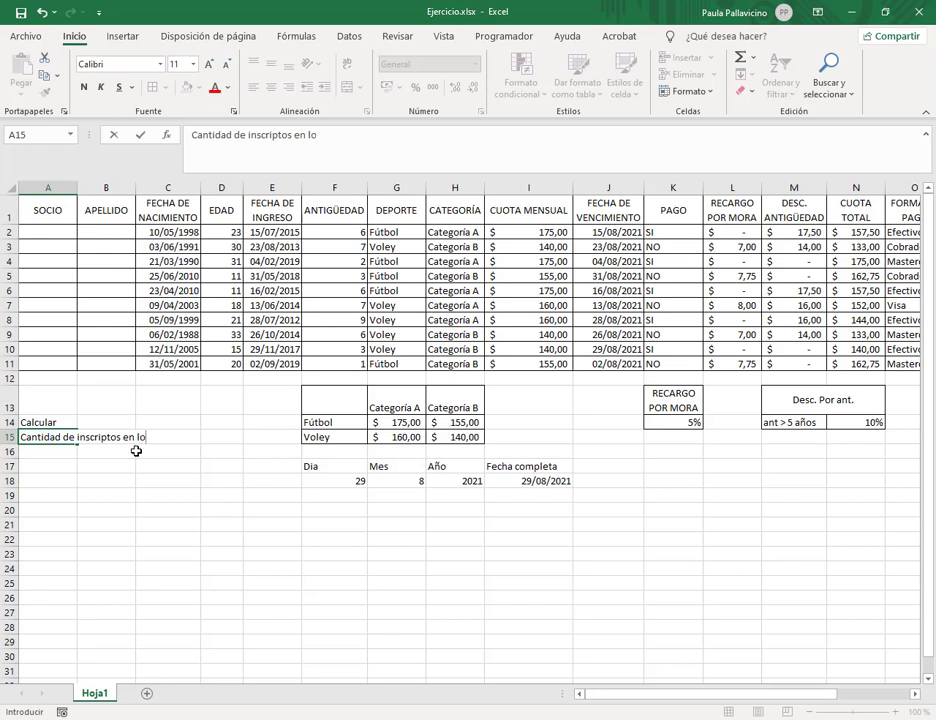
{"action": "type", "text": "s siguientes"}
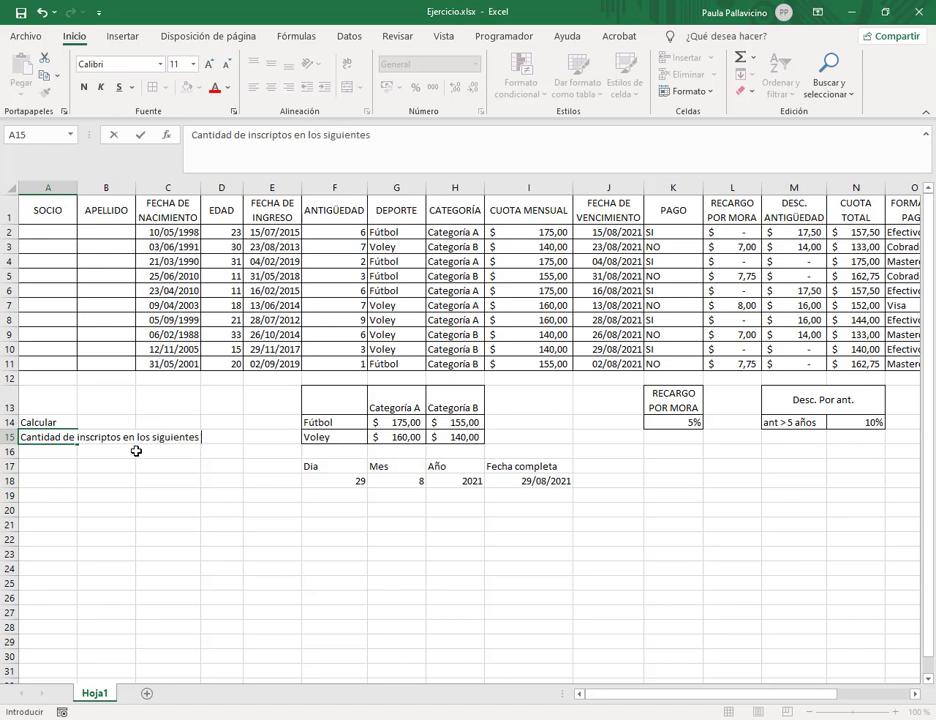
{"action": "type", "text": " deportes"}
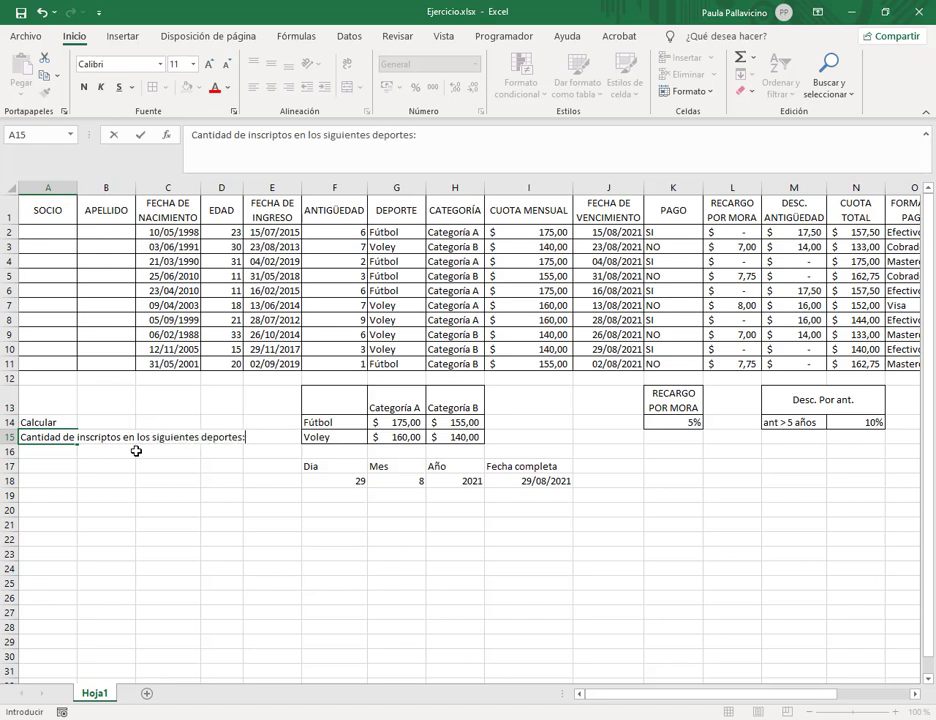
{"action": "type", "text": ":"}
{"action": "key", "text": "Return"}
Step: Enter the sport names Fútbol in A16 and Voley in A17
{"action": "type", "text": "F"}
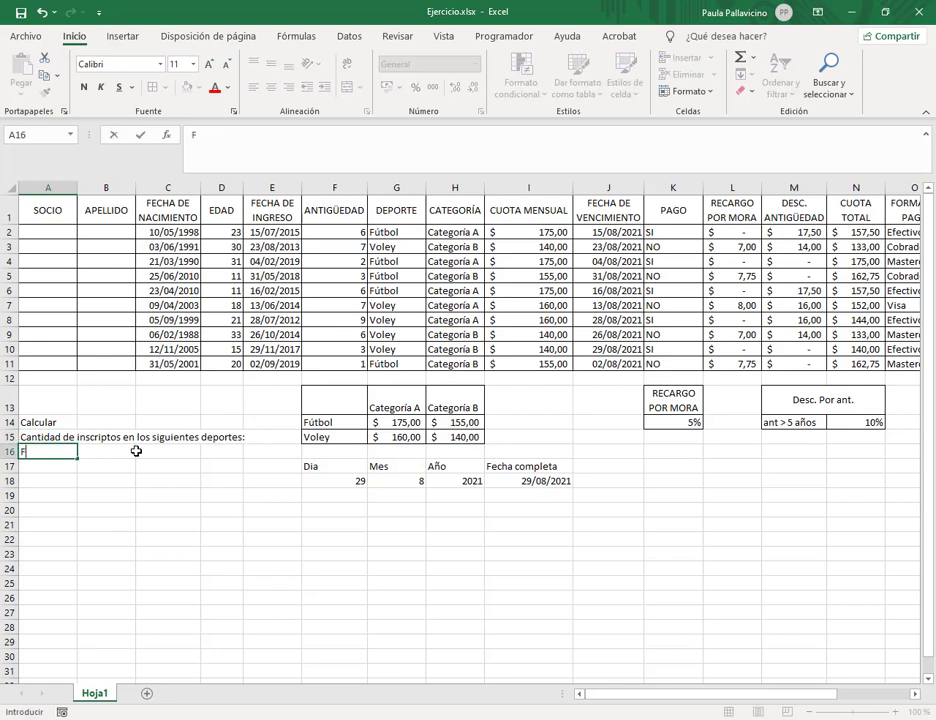
{"action": "type", "text": "útbol"}
{"action": "key", "text": "Return"}
{"action": "type", "text": "Vo"}
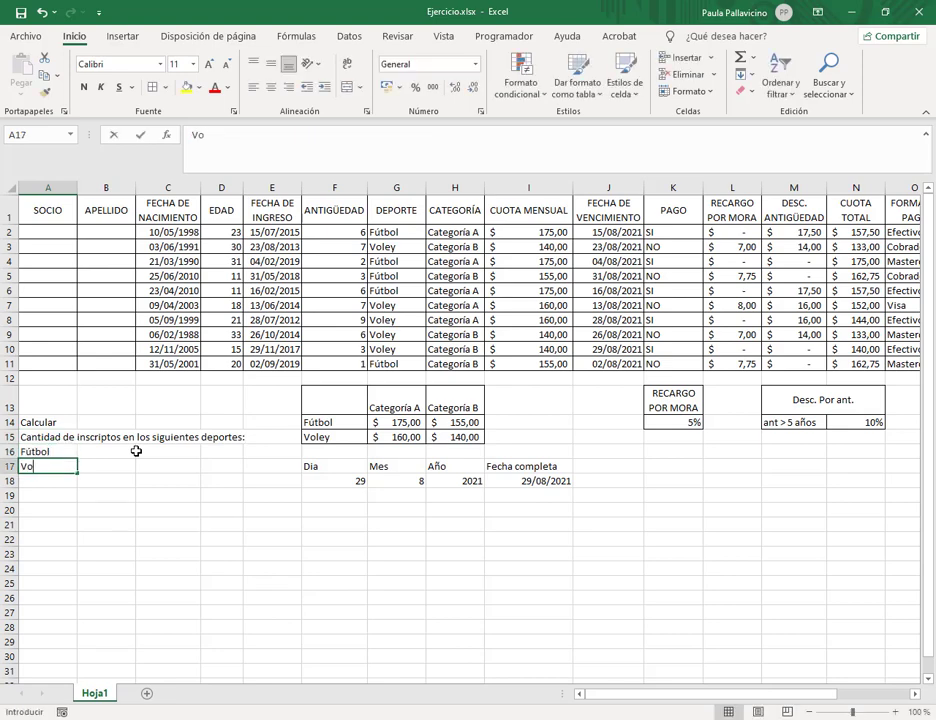
{"action": "type", "text": "ley"}
{"action": "key", "text": "Return"}
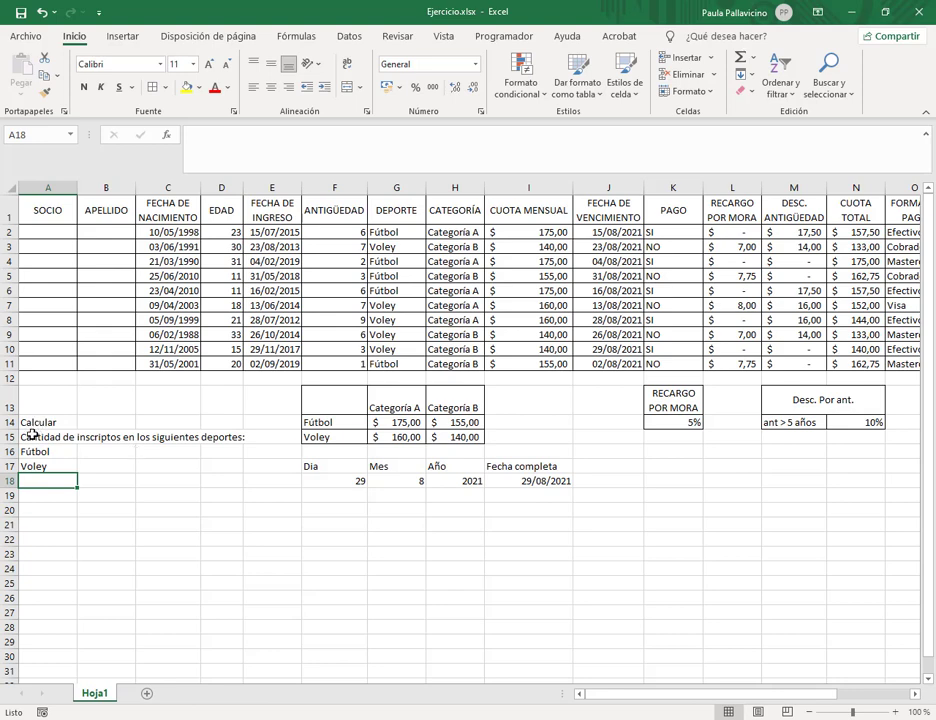
Step: Merge cells A15 to D15 holding the inscriptos label and align the text to the left
{"action": "left_click_drag", "start_coordinate": [33, 436], "coordinate": [222, 437]}
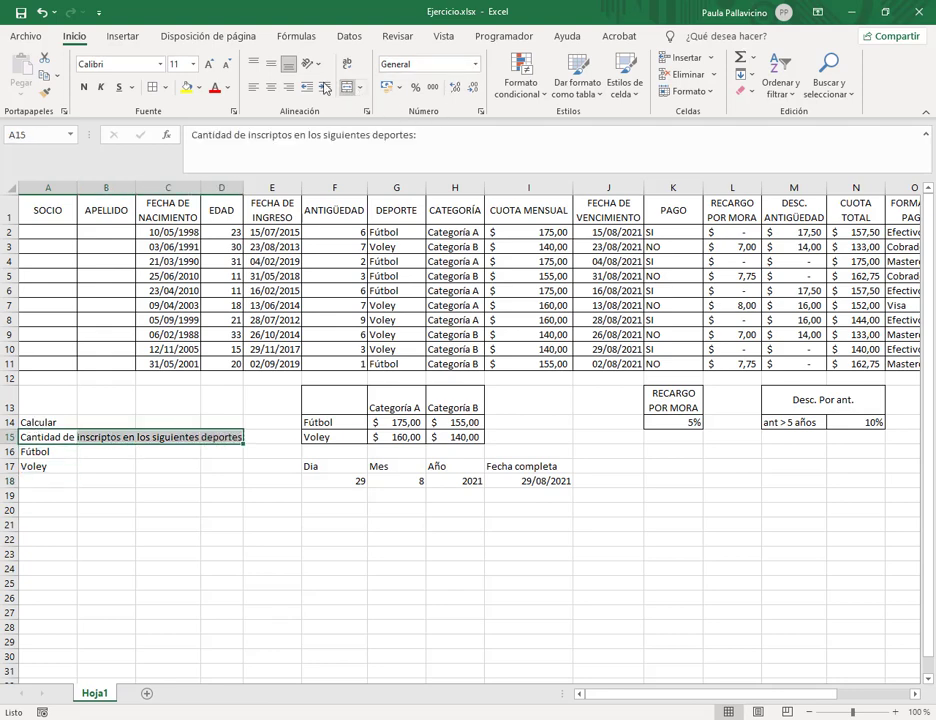
{"action": "left_click", "coordinate": [346, 88]}
{"action": "left_click", "coordinate": [256, 89]}
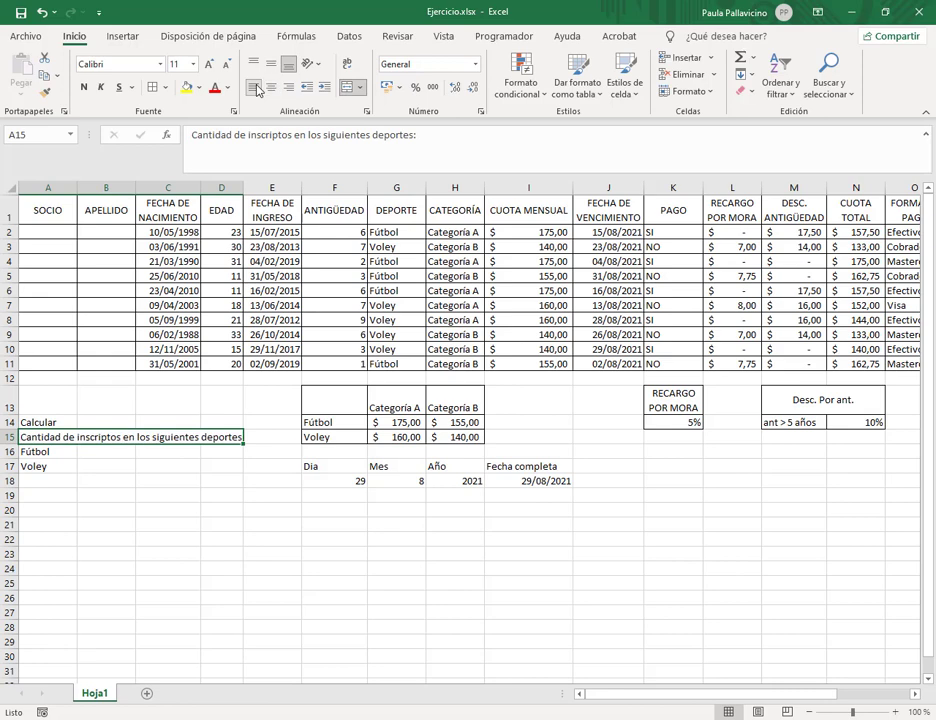
Step: Give the merged inscriptos label in row 15 a light blue fill and bold text
{"action": "left_click", "coordinate": [199, 88]}
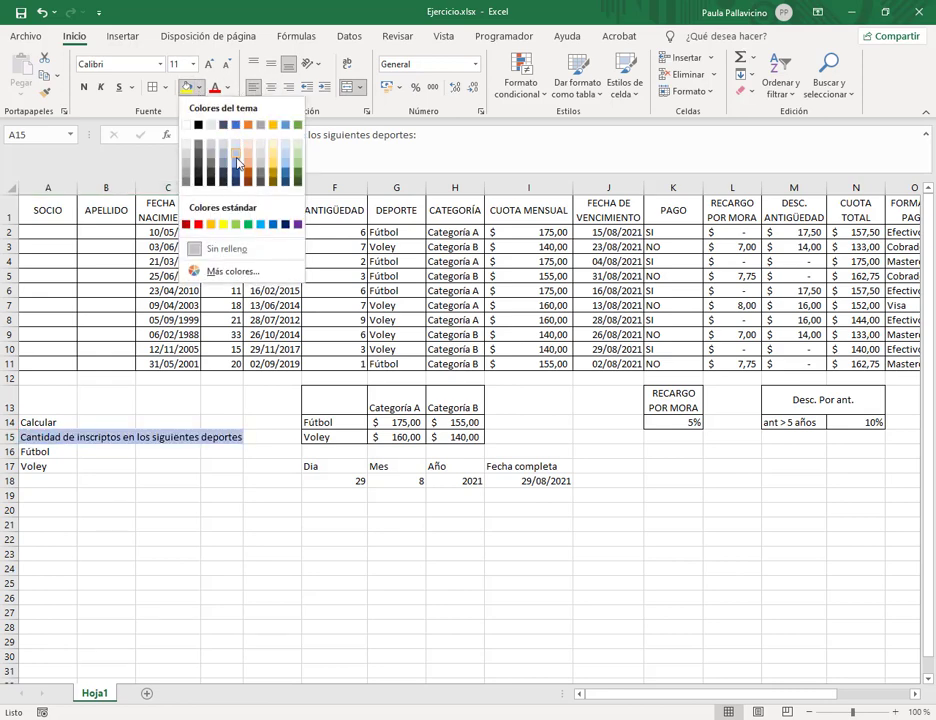
{"action": "left_click", "coordinate": [238, 163]}
{"action": "left_click", "coordinate": [84, 87]}
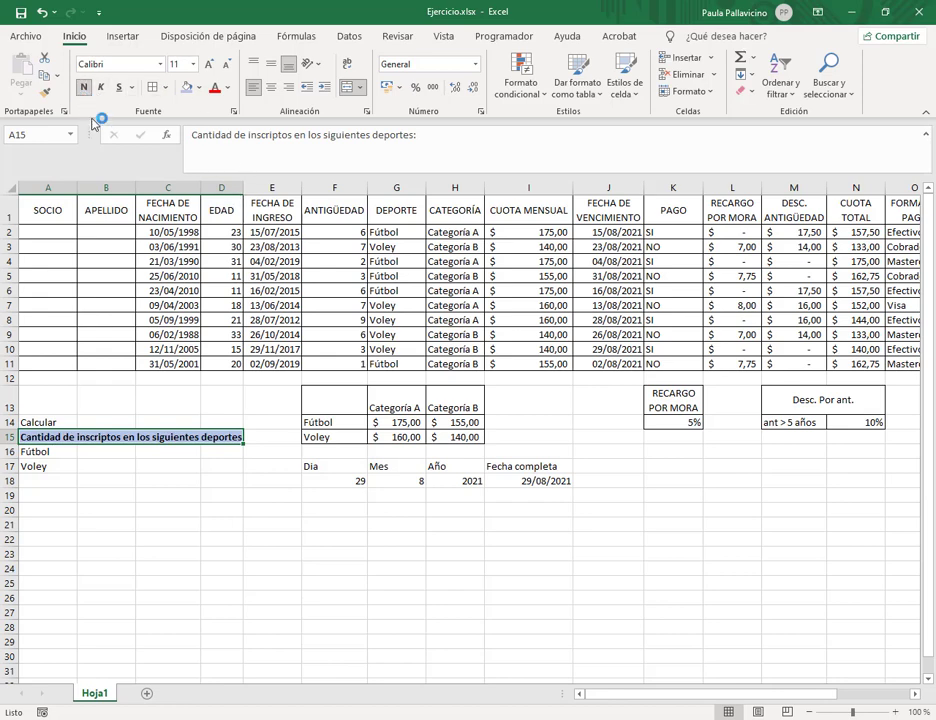
Step: Format A14:D14 with the Calcular heading in size 12 bold, a blue fill and all borders
{"action": "left_click_drag", "start_coordinate": [40, 420], "coordinate": [225, 422]}
{"action": "left_click", "coordinate": [209, 63]}
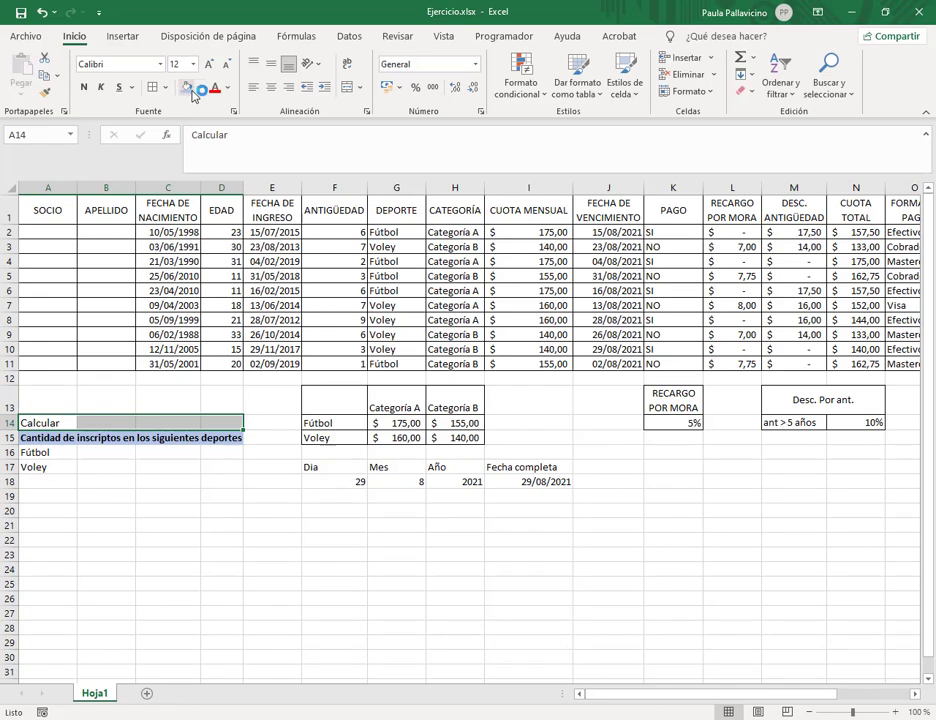
{"action": "left_click", "coordinate": [200, 88]}
{"action": "left_click", "coordinate": [240, 173]}
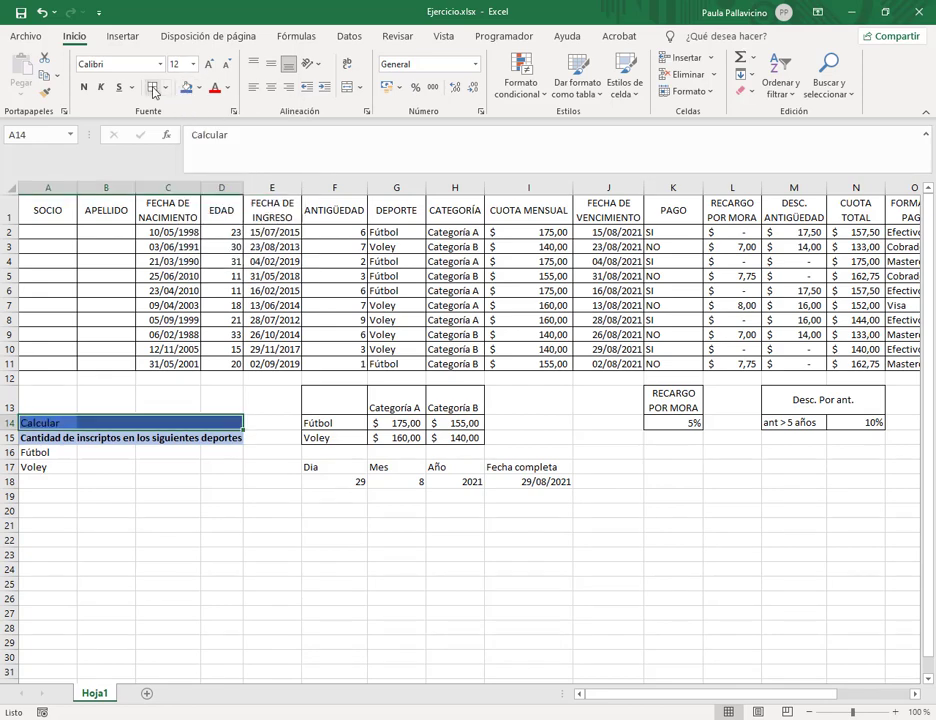
{"action": "left_click", "coordinate": [153, 88]}
{"action": "left_click", "coordinate": [84, 88]}
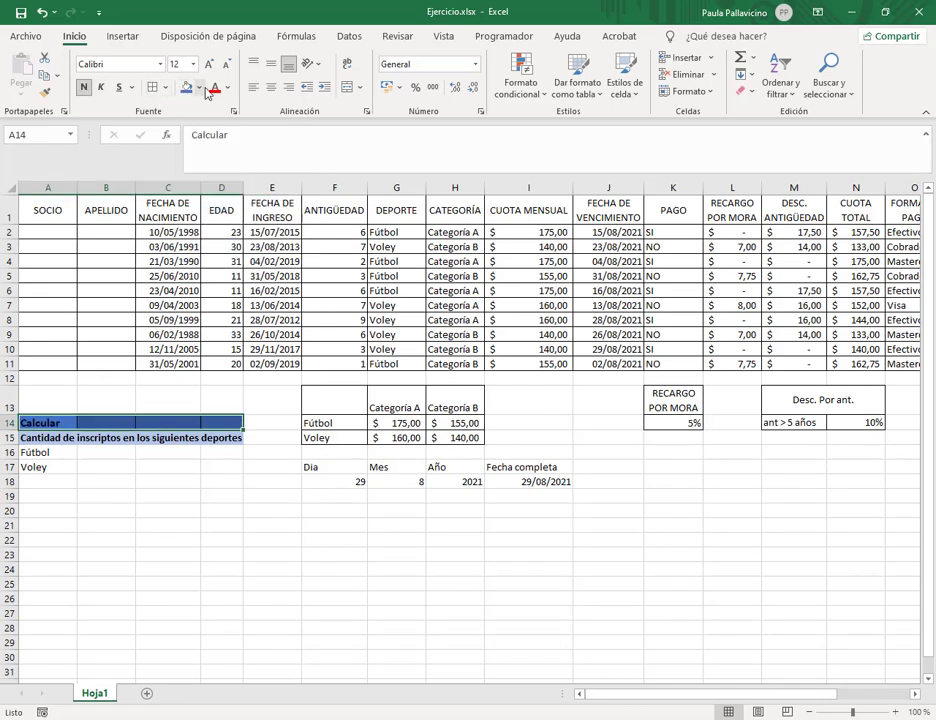
Step: Merge and center the Calcular heading across A14:D14 and make its text white
{"action": "left_click", "coordinate": [347, 87]}
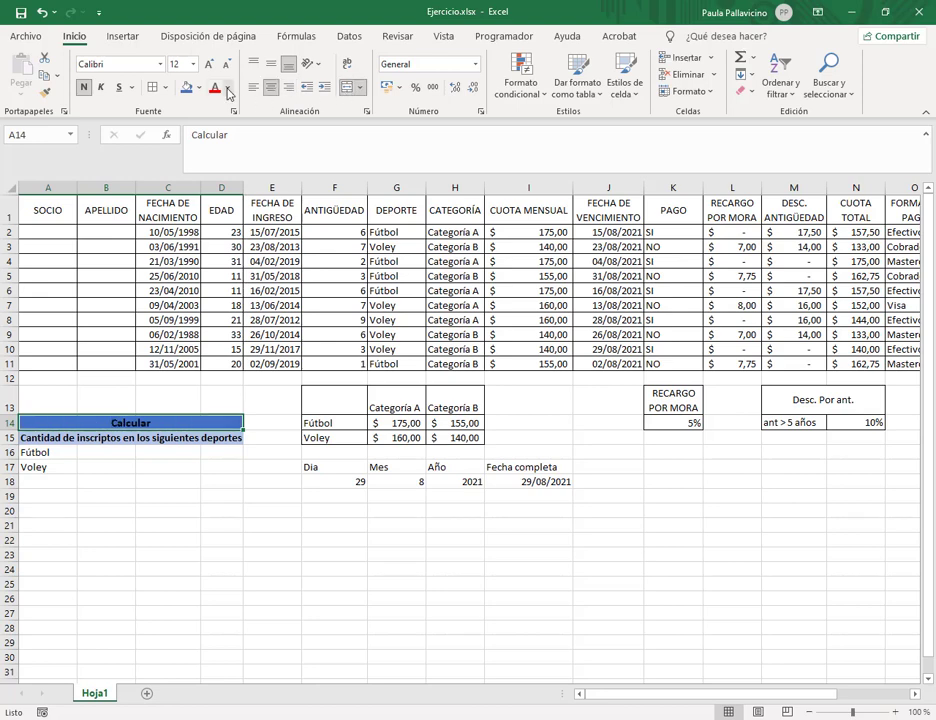
{"action": "left_click", "coordinate": [229, 93]}
{"action": "left_click", "coordinate": [223, 151]}
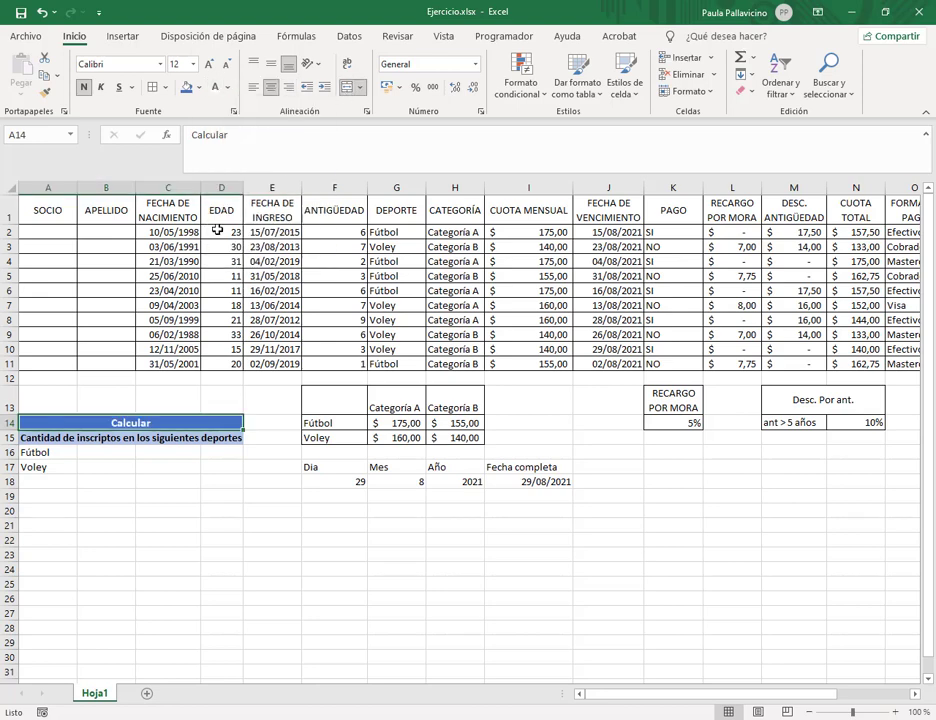
{"action": "left_click", "coordinate": [138, 500]}
{"action": "left_click", "coordinate": [196, 440]}
{"action": "left_click", "coordinate": [99, 453]}
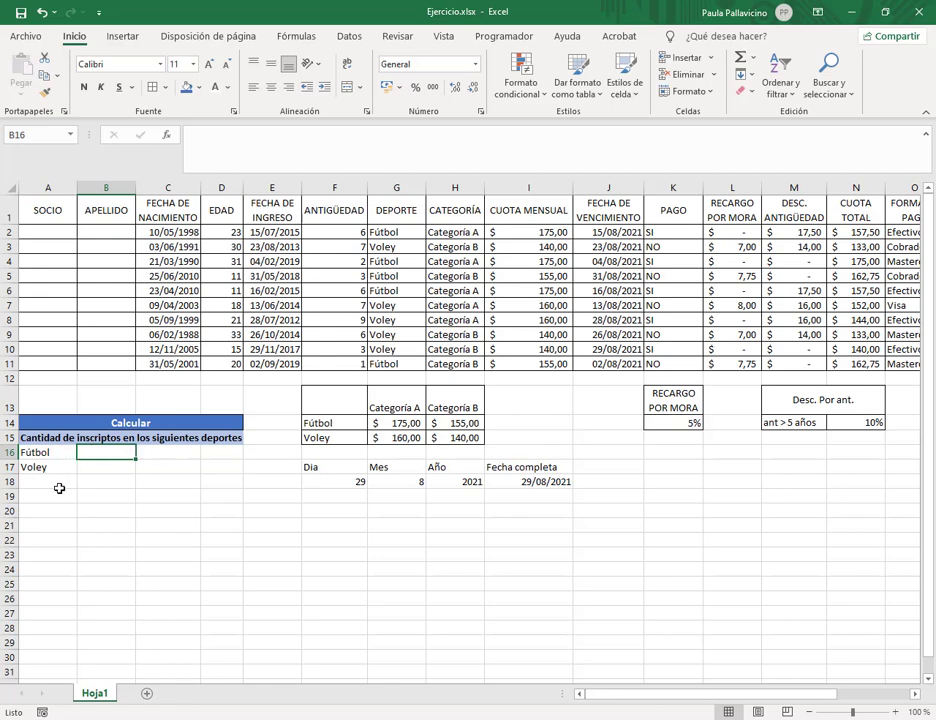
Step: Check the category revenue task in the exercise PDF, return to the Excel workbook and enter "Recaudación por categoría" in A19
{"action": "left_click", "coordinate": [58, 495]}
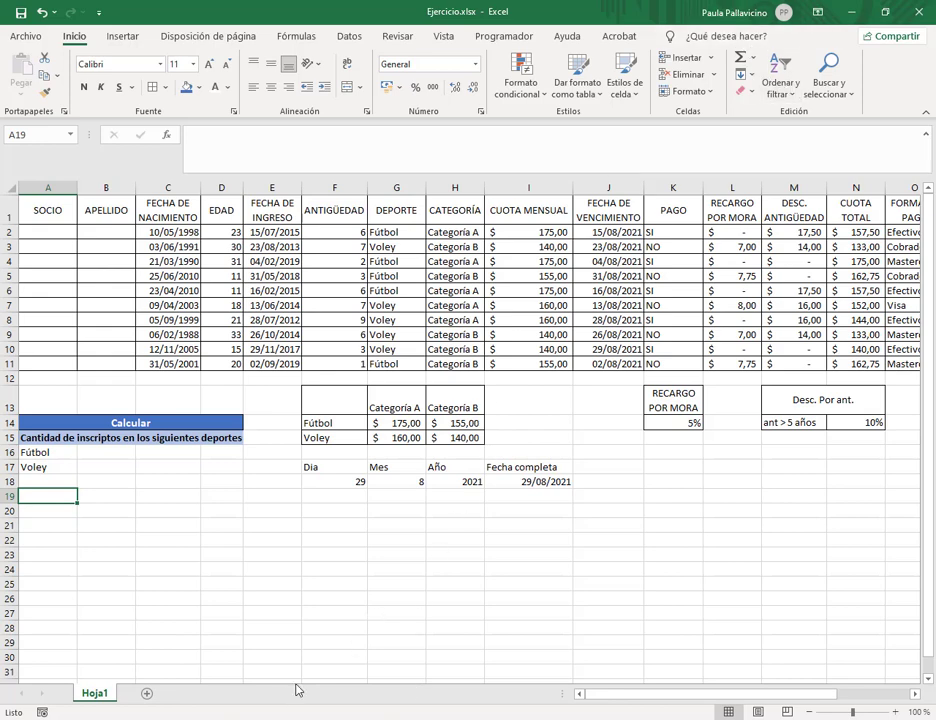
{"action": "key", "text": "alt+Tab"}
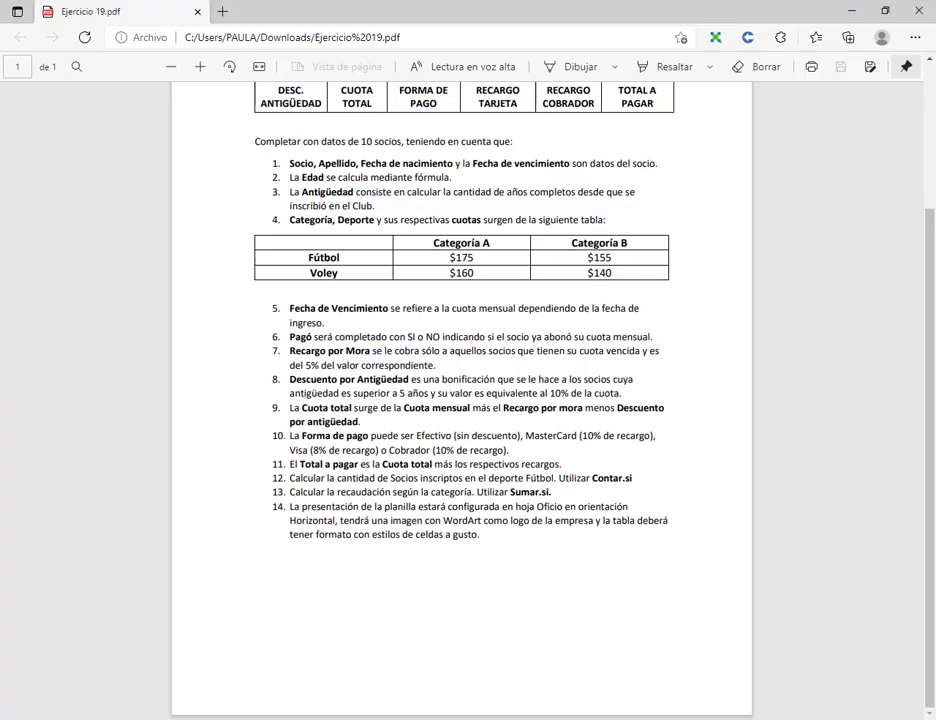
{"action": "key", "text": "alt+Tab"}
{"action": "type", "text": "R"}
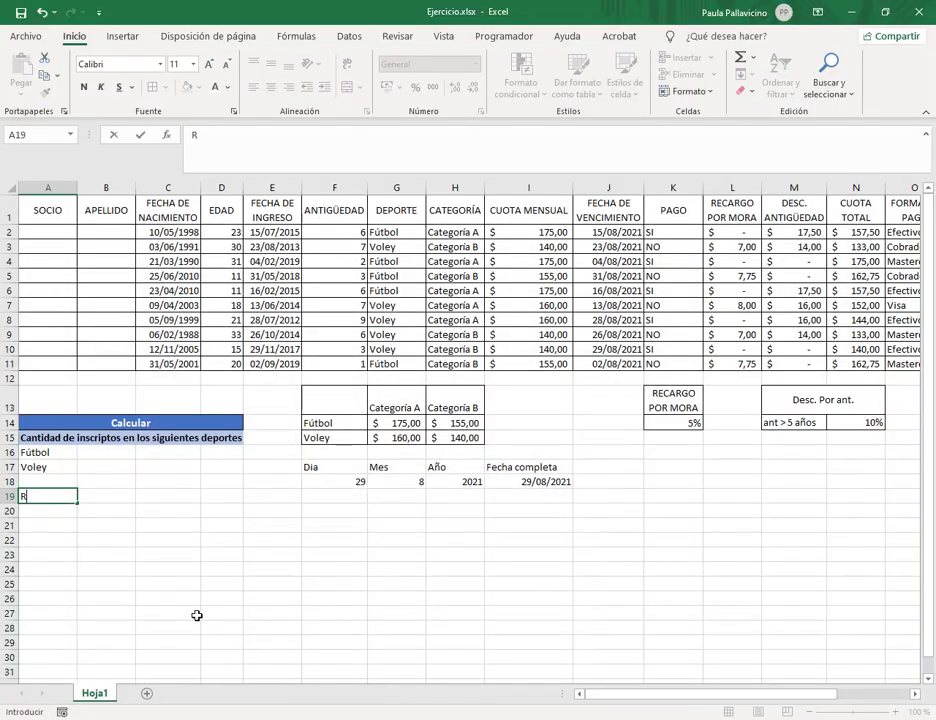
{"action": "type", "text": "ecaudación por cat "}
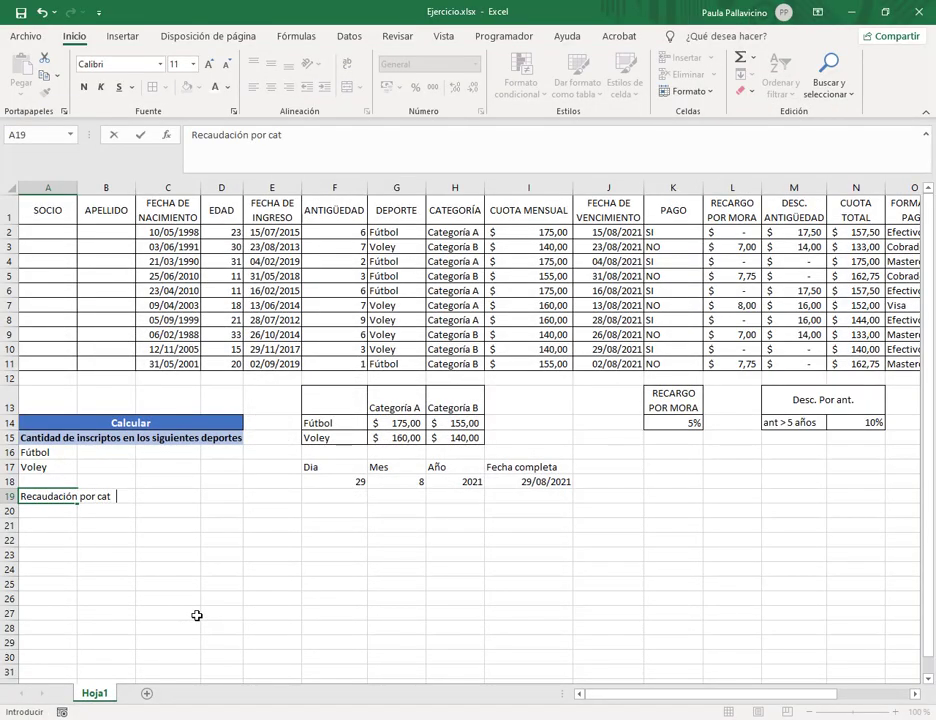
{"action": "type", "text": "egoria"}
{"action": "key", "text": "Return"}
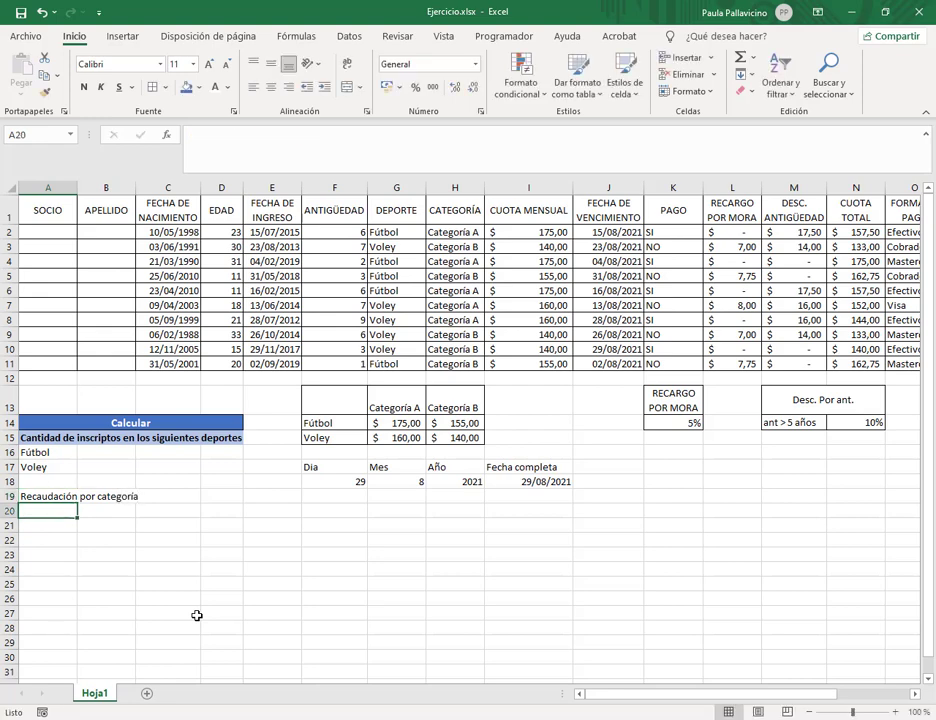
Step: Enter the category names Categoría A in A20 and Categoría B in A21
{"action": "type", "text": "Cate"}
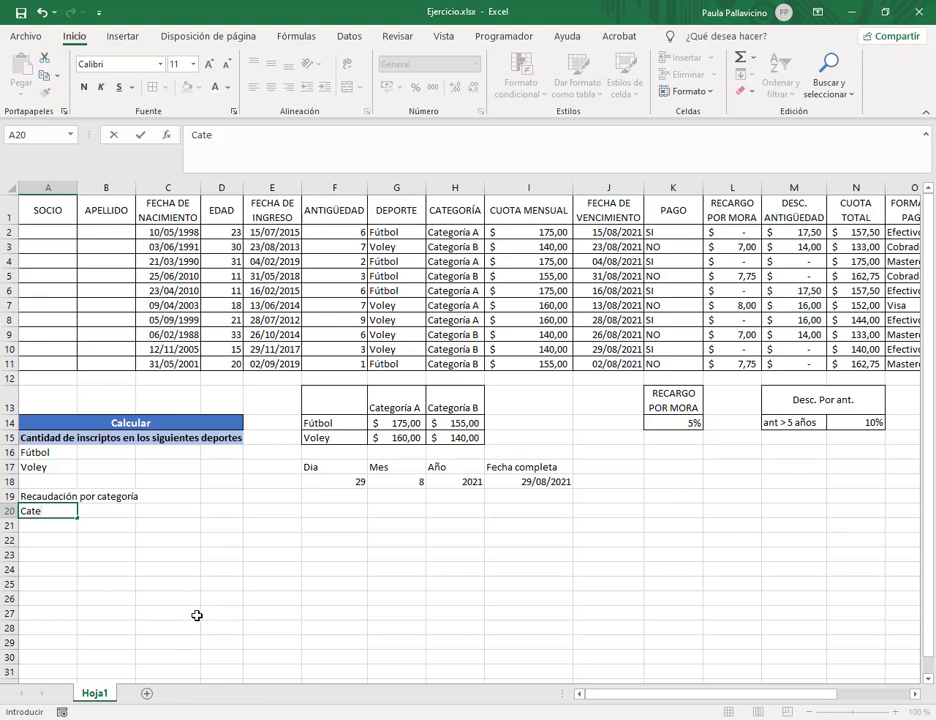
{"action": "type", "text": "goría A"}
{"action": "key", "text": "Return"}
{"action": "type", "text": "Cat"}
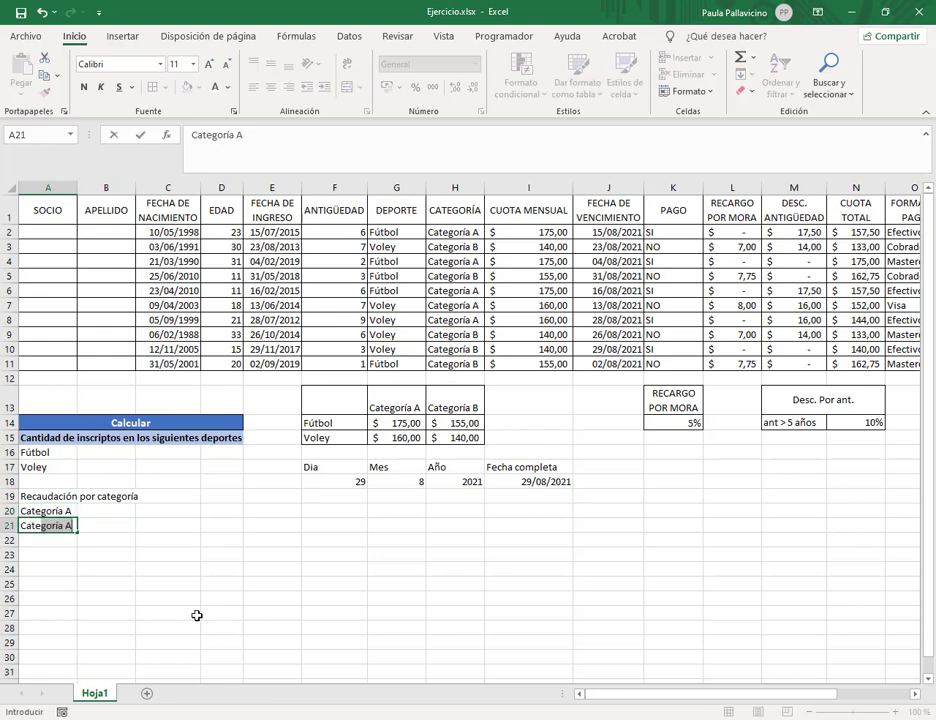
{"action": "type", "text": "egoría B"}
{"action": "key", "text": "Return"}
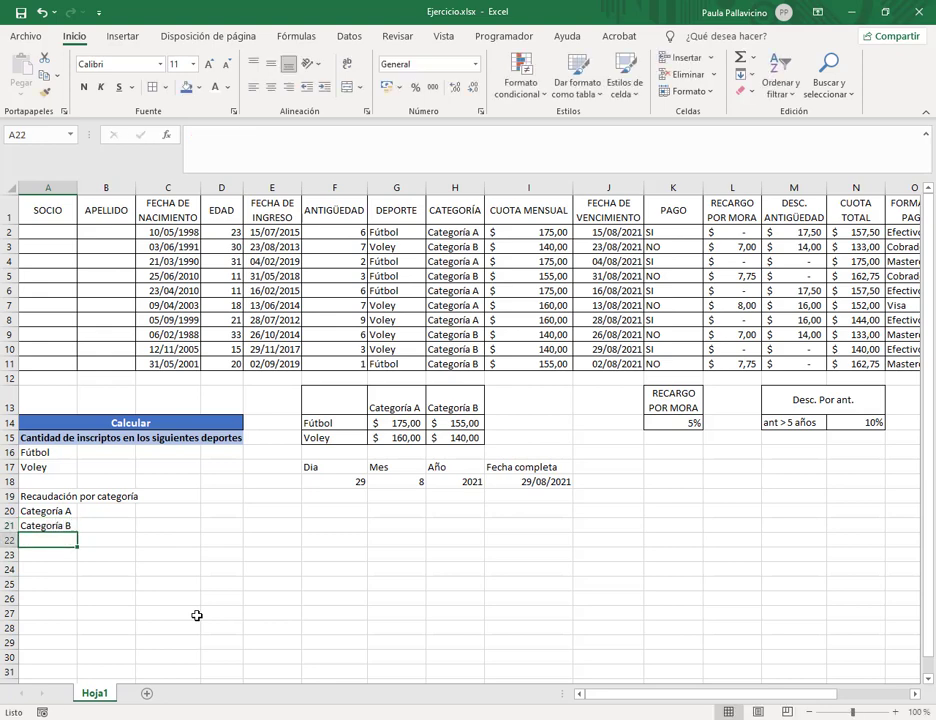
Step: Copy the format of the inscriptos label in A15 onto A19:D19 and center the Recaudación por categoría text
{"action": "left_click", "coordinate": [58, 433]}
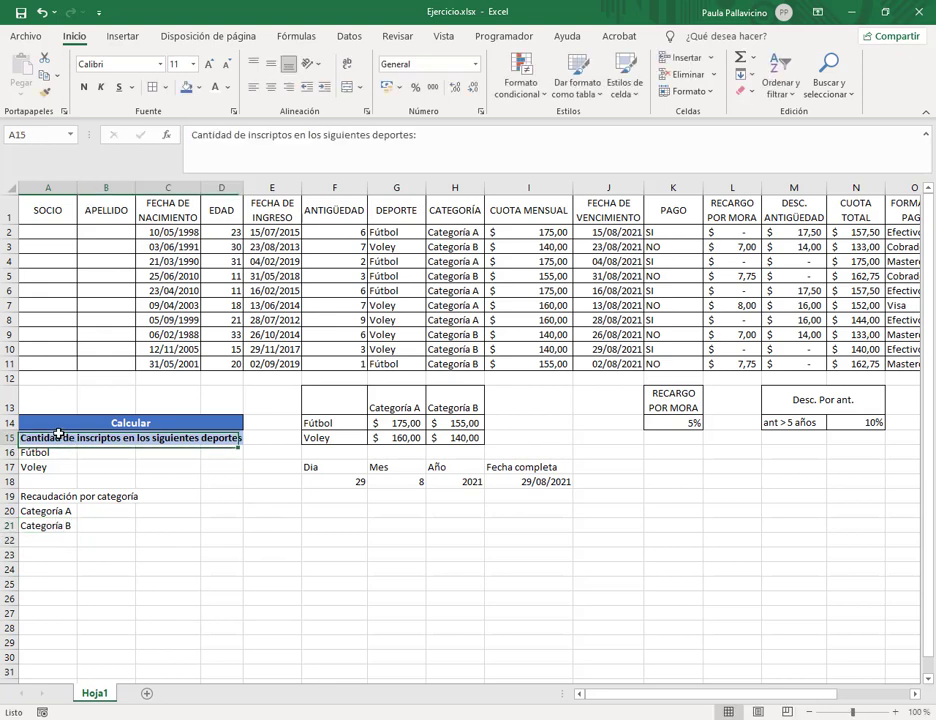
{"action": "left_click", "coordinate": [44, 91]}
{"action": "left_click_drag", "start_coordinate": [35, 495], "coordinate": [213, 497]}
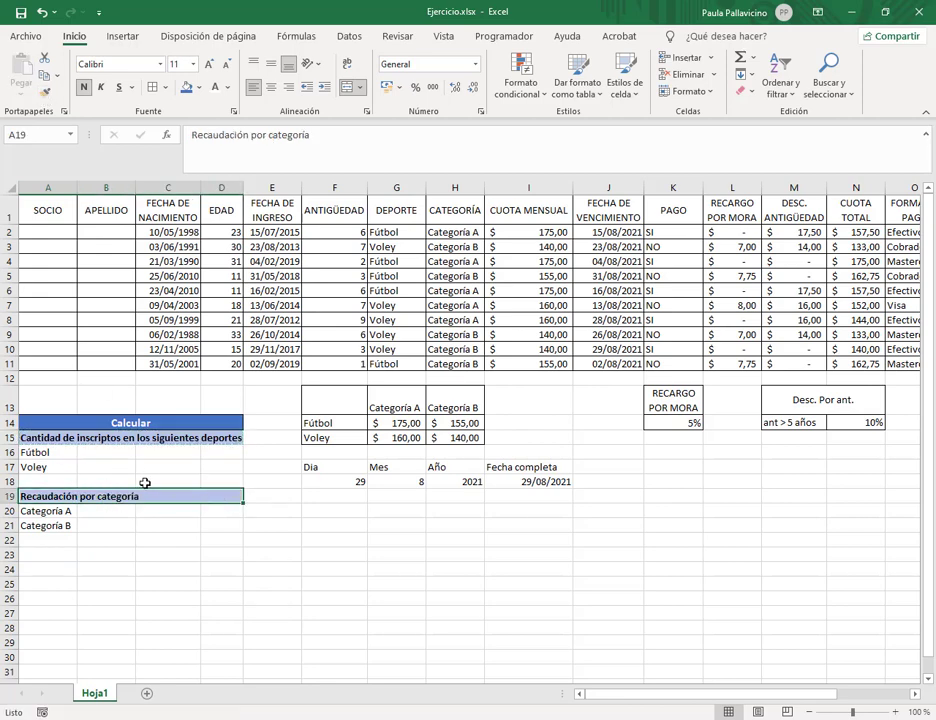
{"action": "left_click", "coordinate": [271, 88]}
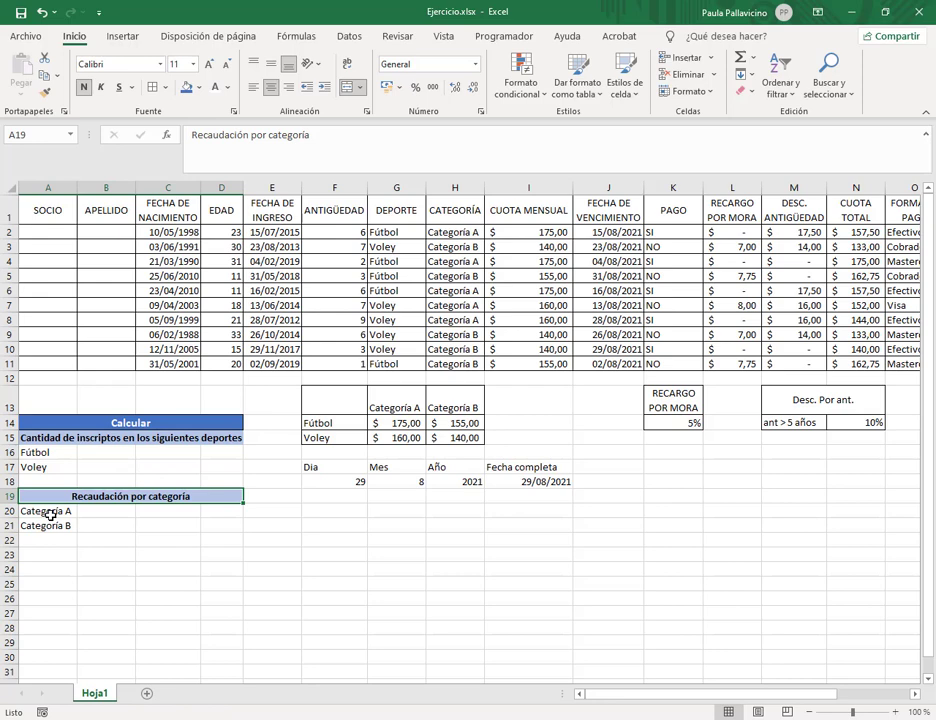
{"action": "left_click", "coordinate": [123, 554]}
{"action": "left_click", "coordinate": [40, 511]}
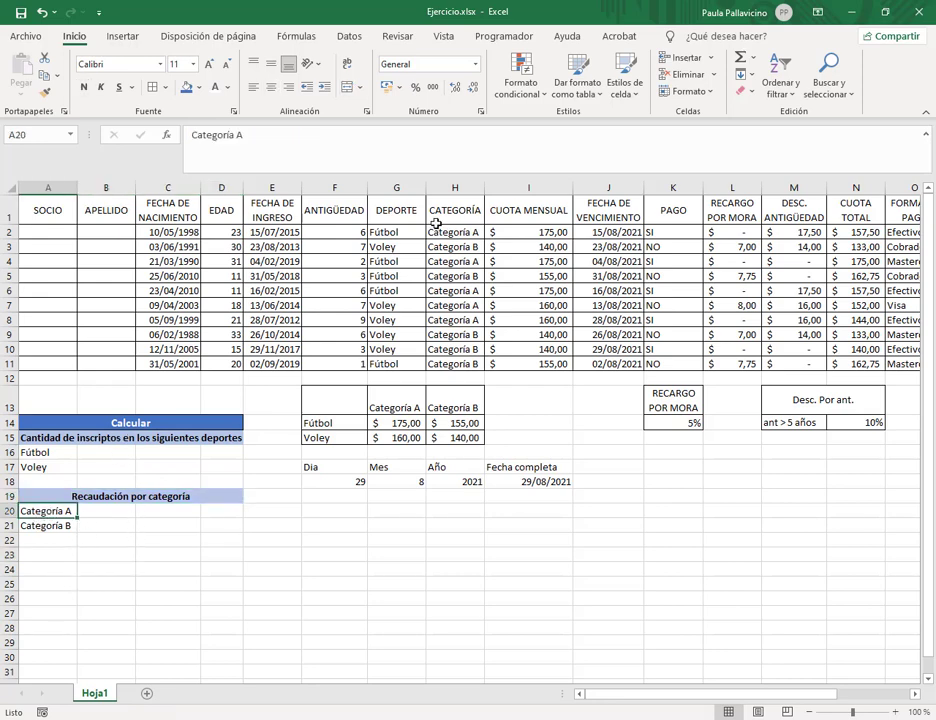
Step: Name the sport cells G2:G11 as the range deporte
{"action": "left_click", "coordinate": [118, 453]}
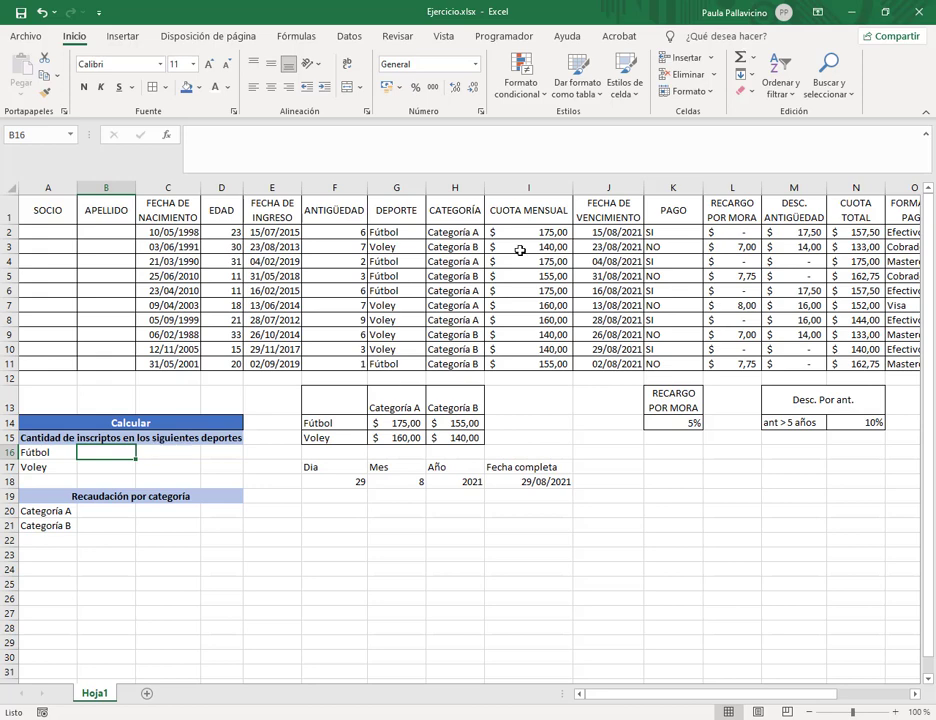
{"action": "left_click_drag", "start_coordinate": [412, 231], "coordinate": [390, 364]}
{"action": "left_click", "coordinate": [45, 141]}
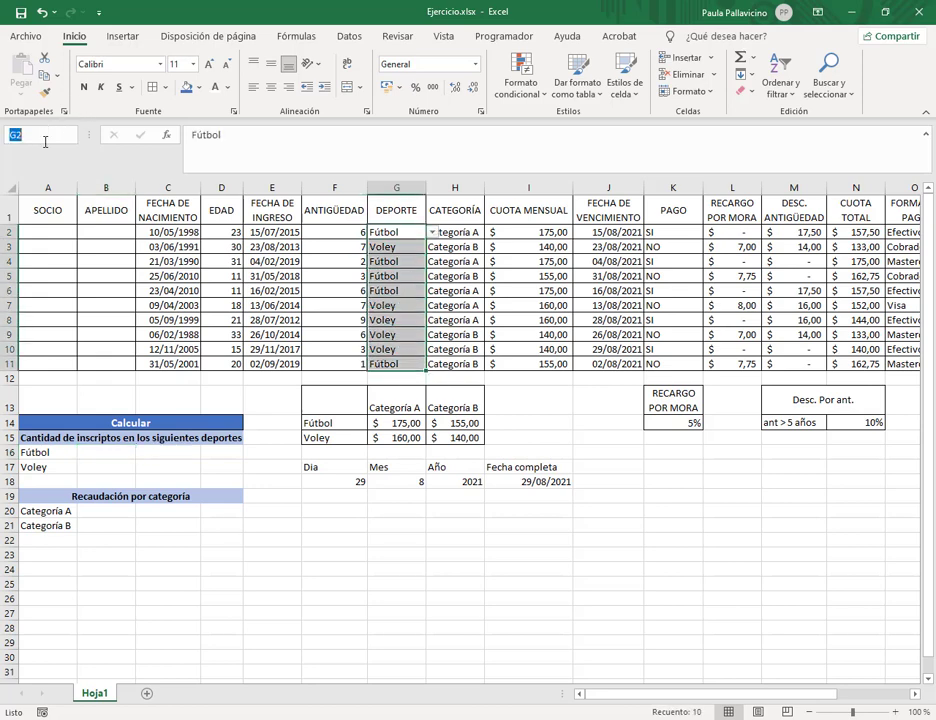
{"action": "type", "text": "deporte"}
{"action": "key", "text": "Return"}
Step: Name the category cells H2:H11 as the range categoria
{"action": "left_click_drag", "start_coordinate": [469, 236], "coordinate": [458, 362]}
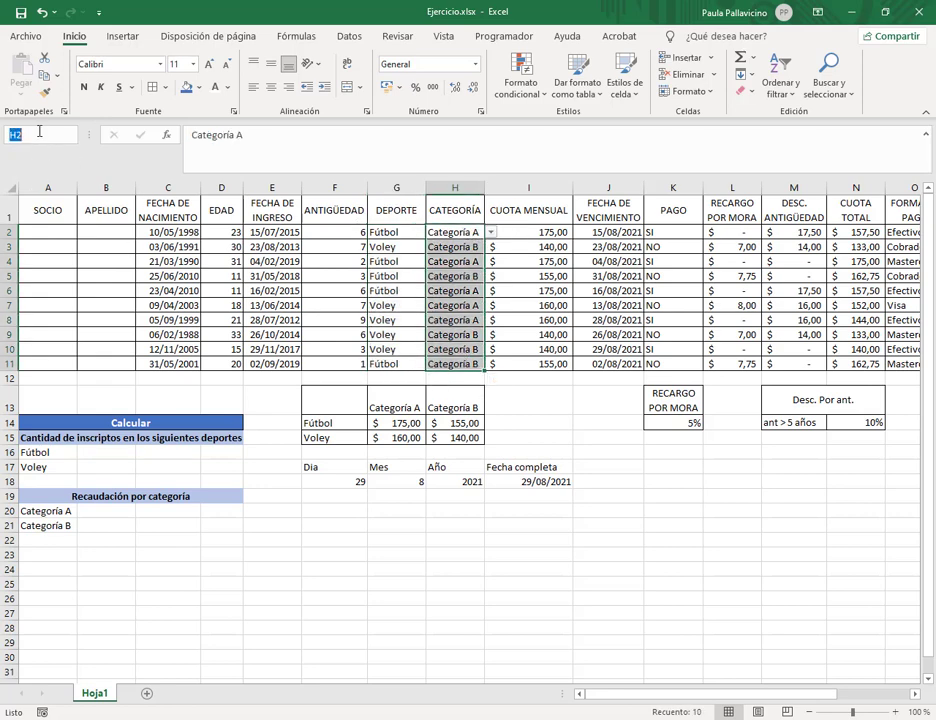
{"action": "type", "text": "categoria"}
{"action": "key", "text": "Return"}
Step: Name the TOTAL A PAGAR cells R2:R11 as the range total
{"action": "key", "text": "Right"}
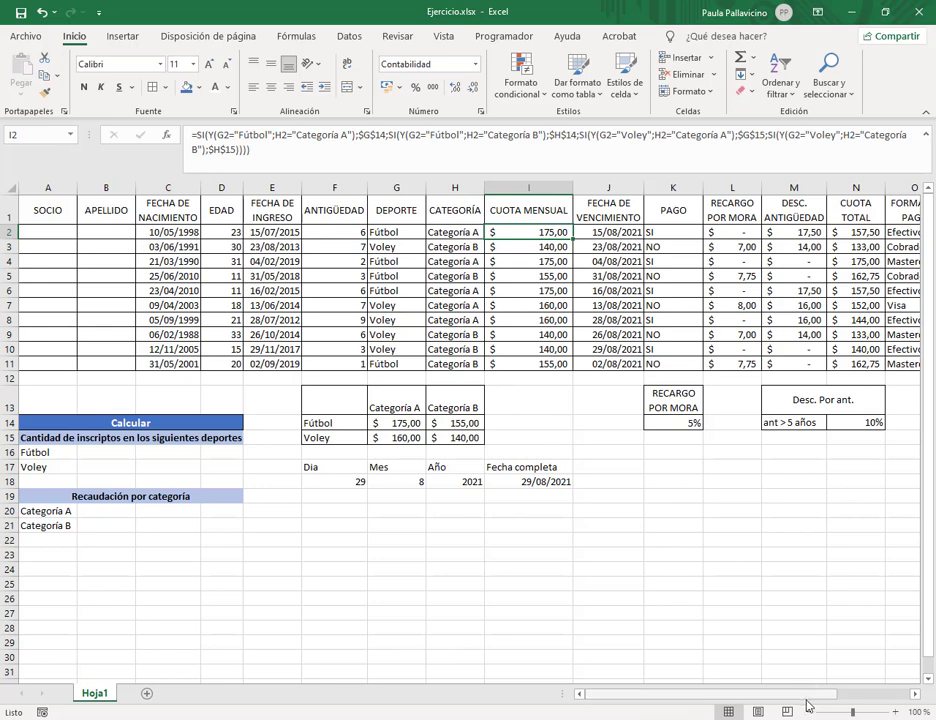
{"action": "left_click_drag", "start_coordinate": [808, 706], "coordinate": [880, 706]}
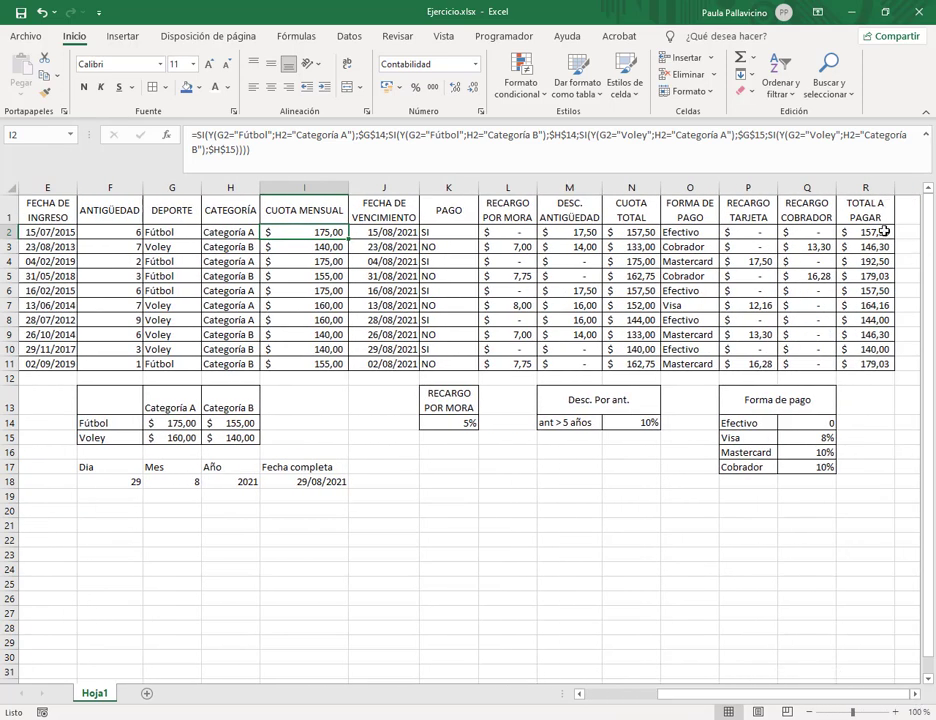
{"action": "left_click_drag", "start_coordinate": [885, 231], "coordinate": [870, 364]}
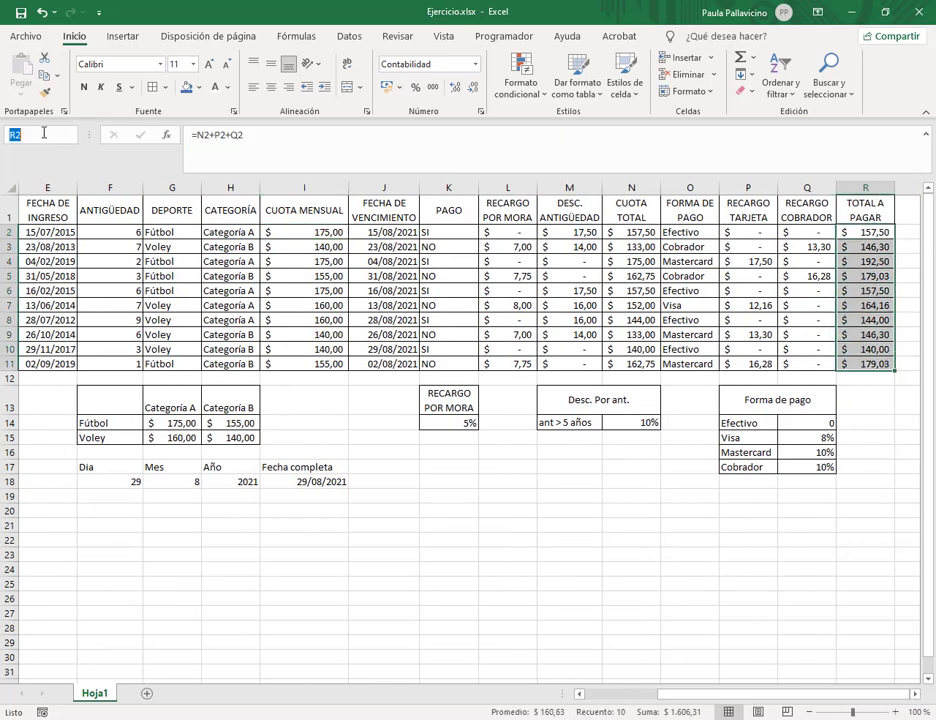
{"action": "type", "text": "total"}
{"action": "key", "text": "Return"}
{"action": "left_click_drag", "start_coordinate": [683, 696], "coordinate": [591, 700]}
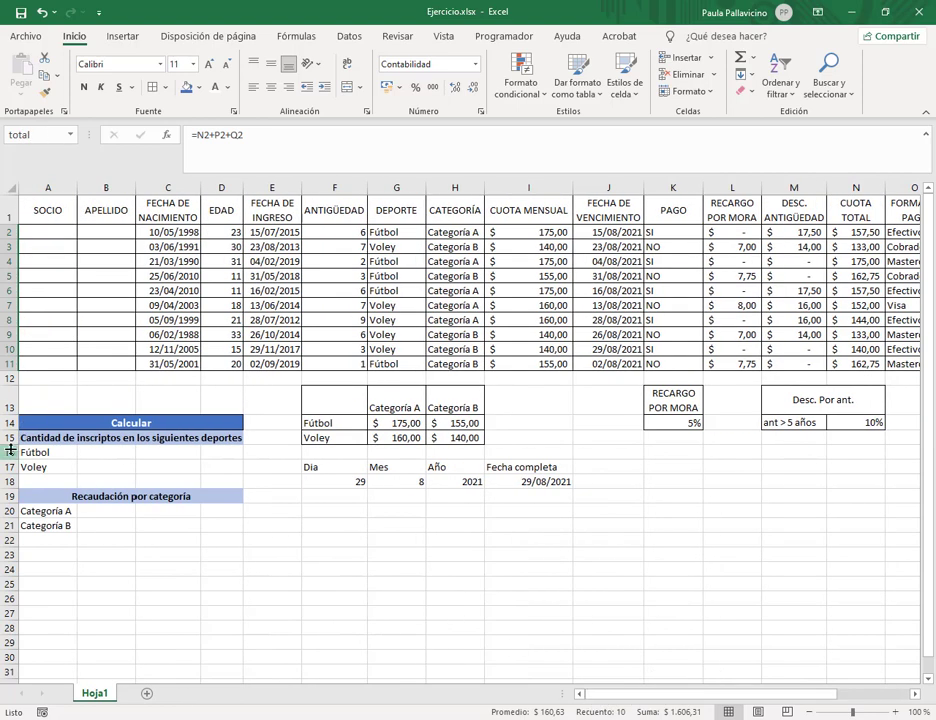
Step: Count the Fútbol members in B16 with the formula =CONTAR.SI(deporte;A16)
{"action": "left_click", "coordinate": [98, 451]}
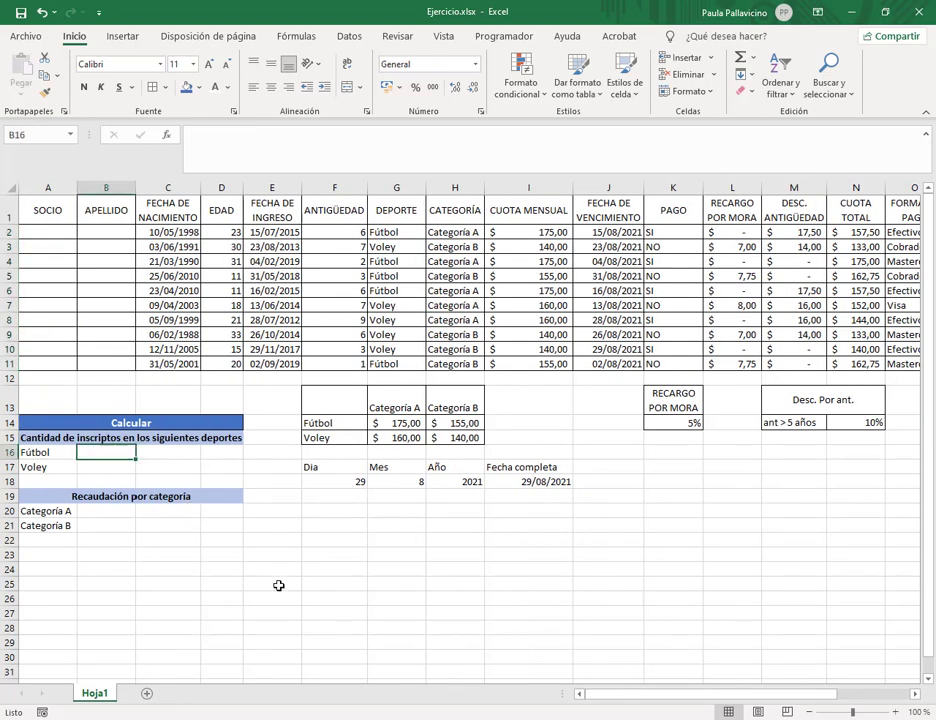
{"action": "type", "text": "=contar."}
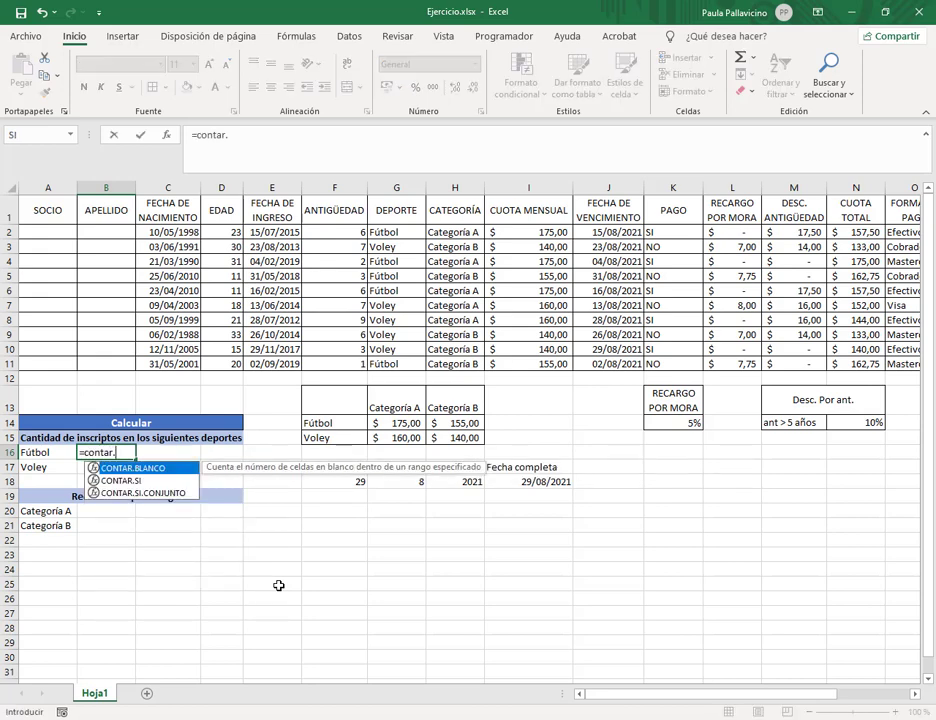
{"action": "type", "text": "si("}
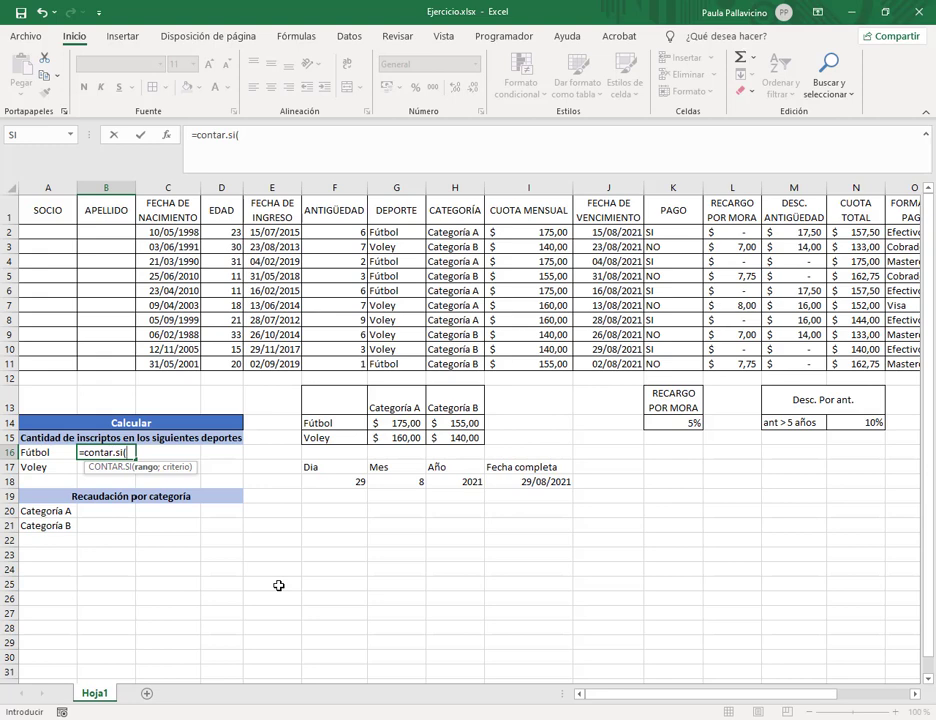
{"action": "type", "text": "depo"}
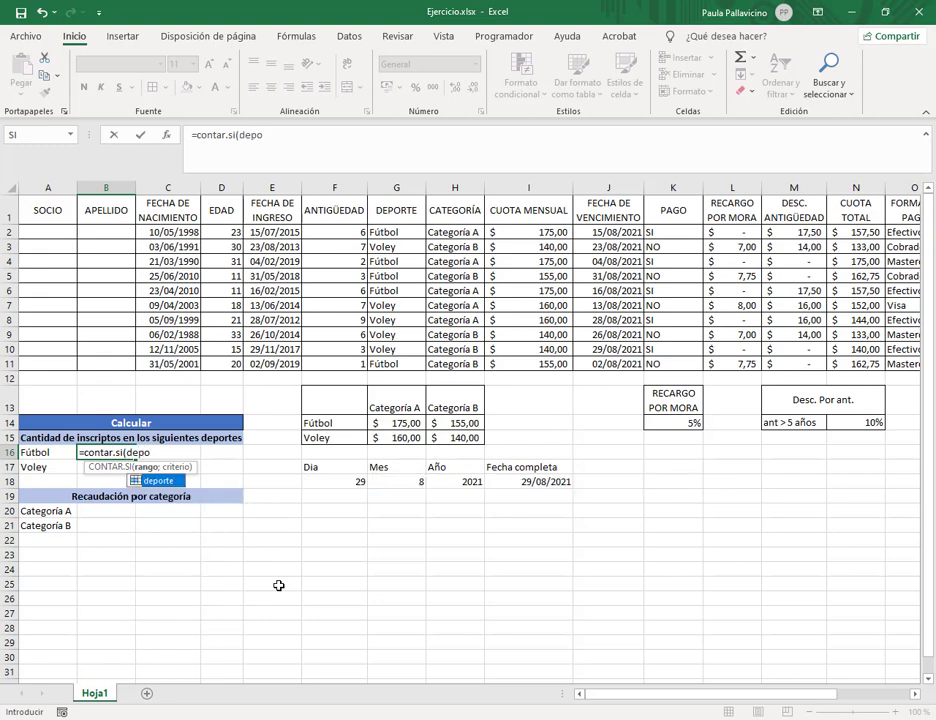
{"action": "key", "text": "Tab"}
{"action": "type", "text": ";"}
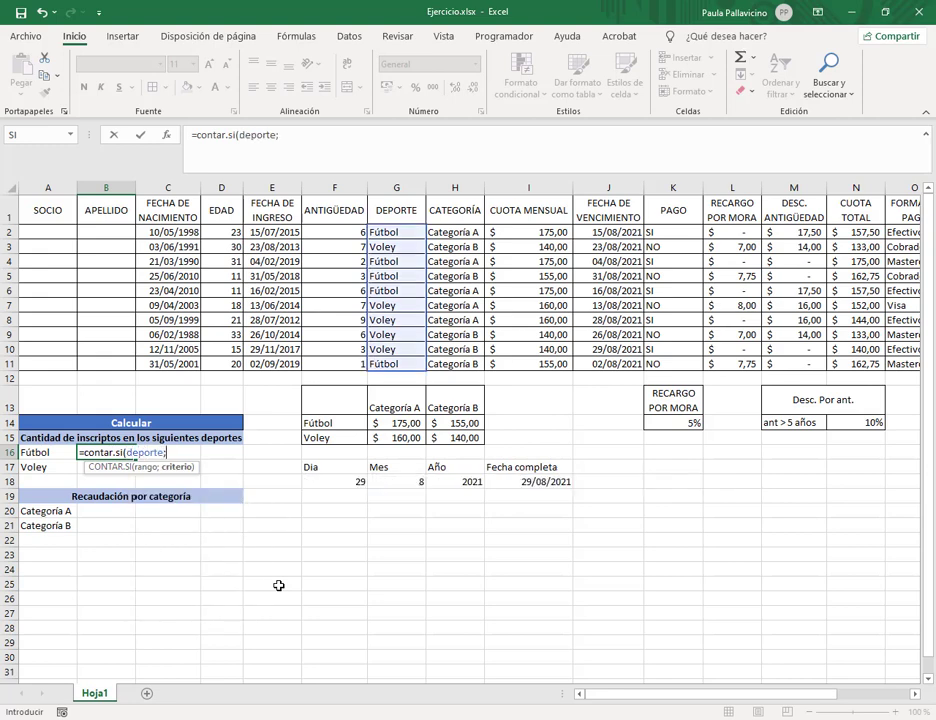
{"action": "left_click", "coordinate": [40, 451]}
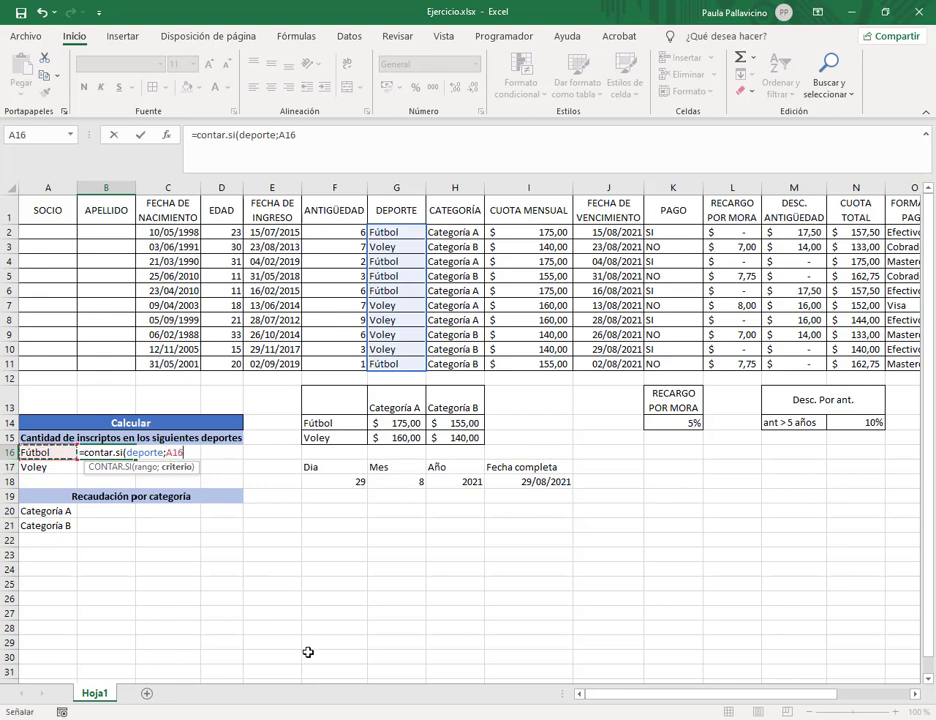
{"action": "type", "text": ")"}
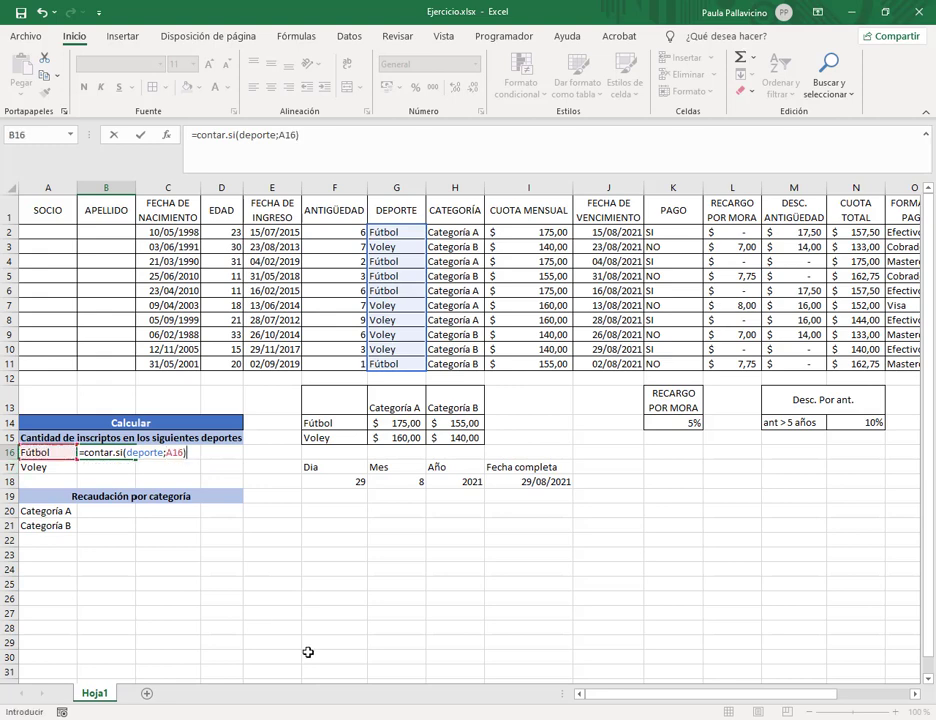
{"action": "key", "text": "Return"}
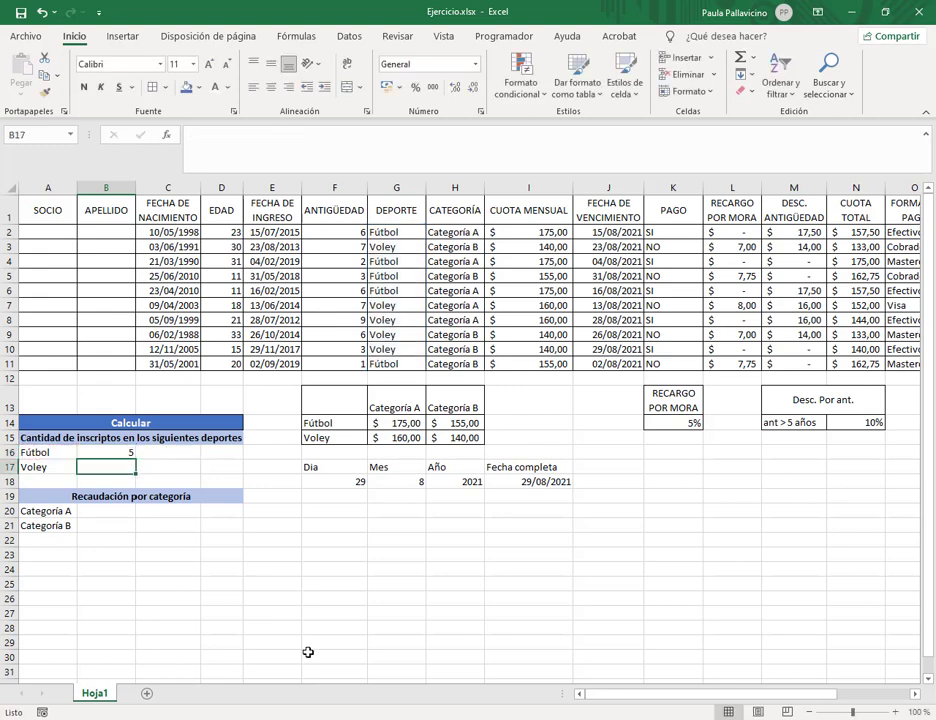
Step: Copy the member-count formula from B16 down to B17 to count the Voley members
{"action": "left_click", "coordinate": [118, 452]}
{"action": "left_click_drag", "start_coordinate": [135, 457], "coordinate": [135, 472]}
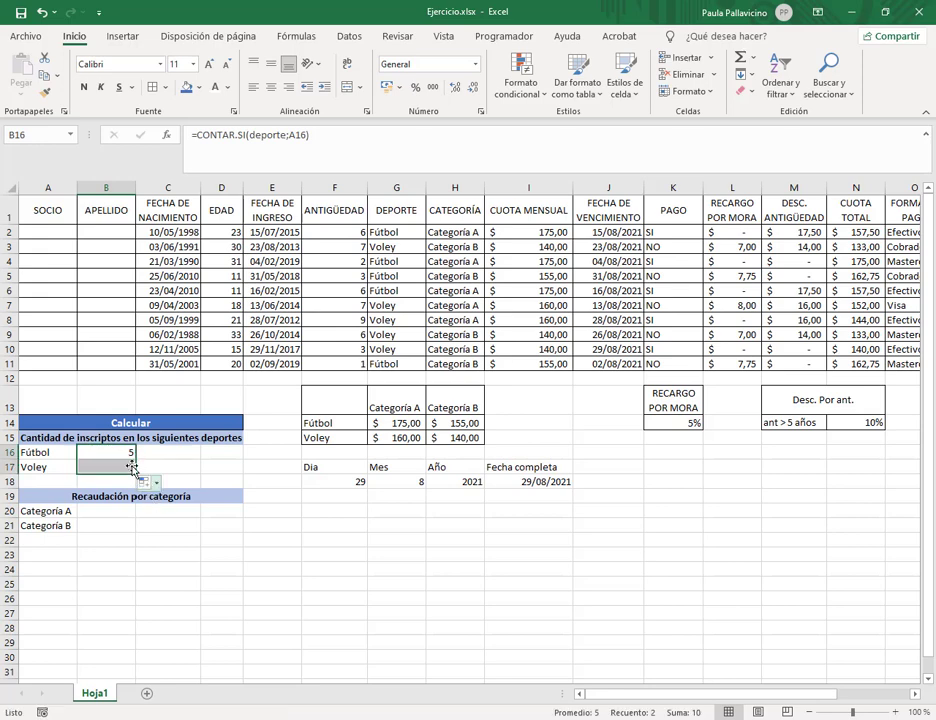
{"action": "left_click", "coordinate": [113, 464]}
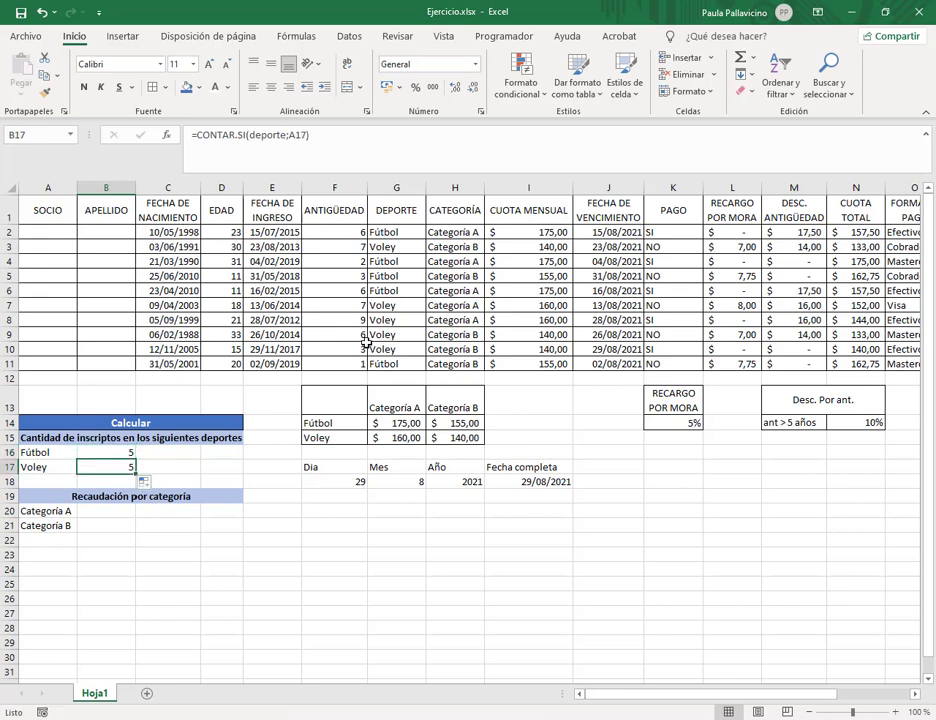
Step: Change the sport of the first member in G2 to Voley
{"action": "left_click", "coordinate": [414, 232]}
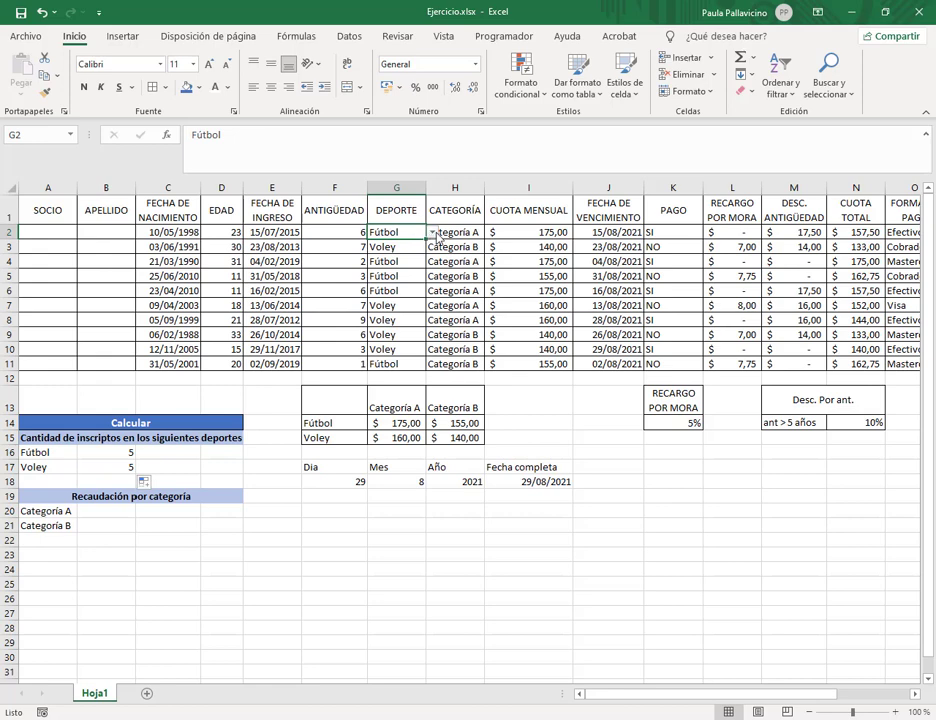
{"action": "left_click", "coordinate": [432, 232]}
{"action": "left_click", "coordinate": [410, 256]}
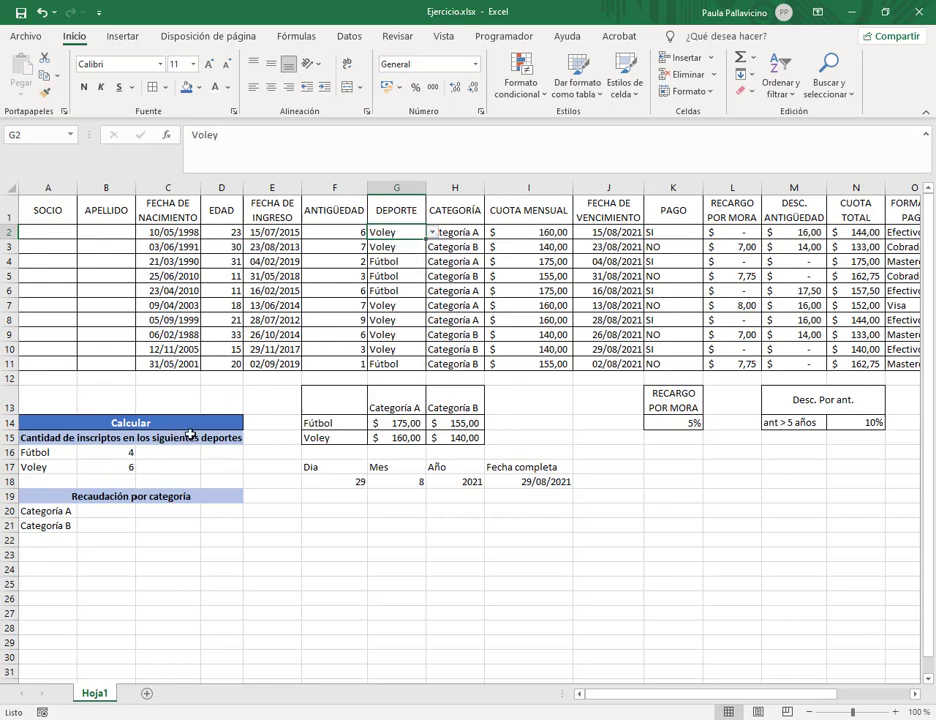
Step: Total the Categoría A revenue in B20 with the formula =SUMAR.SI(categoria;A20;total) and copy it down to B21 for Categoría B
{"action": "left_click", "coordinate": [118, 512]}
{"action": "type", "text": "="}
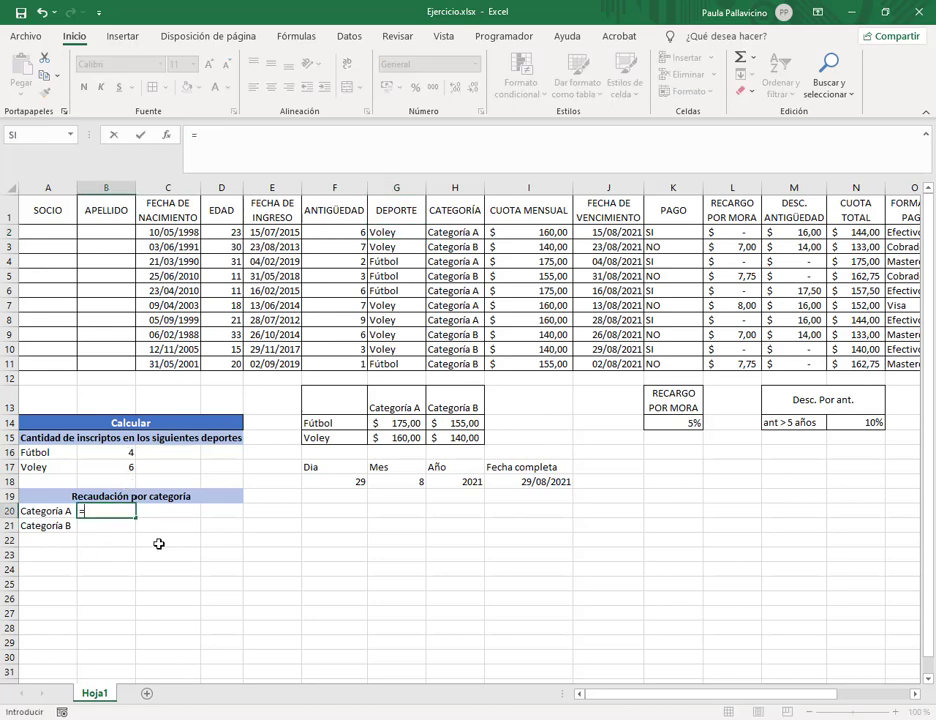
{"action": "type", "text": "sumar.si("}
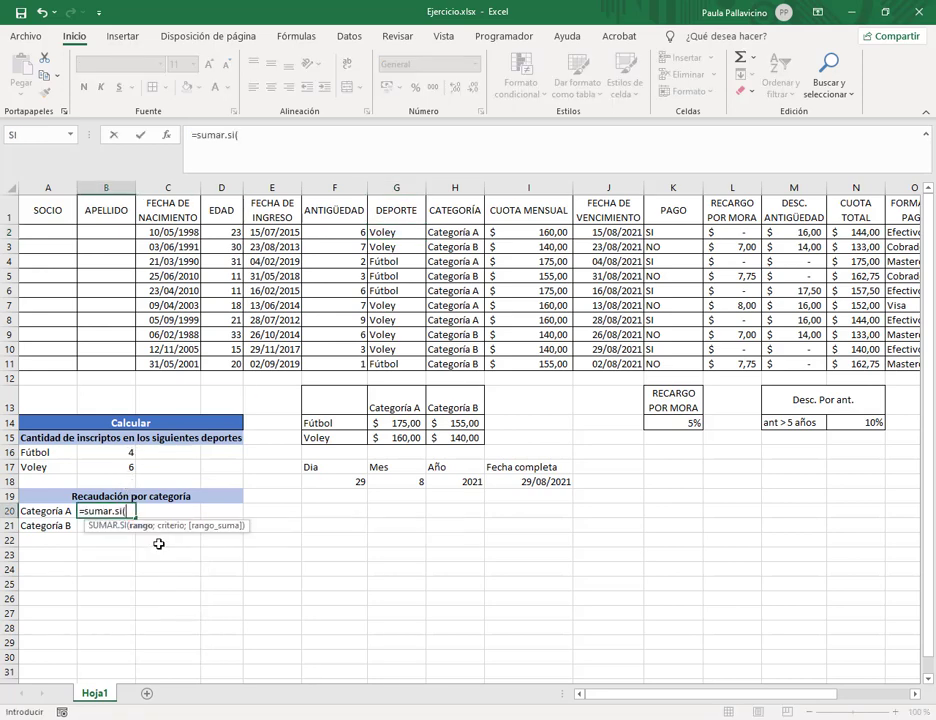
{"action": "type", "text": "cat"}
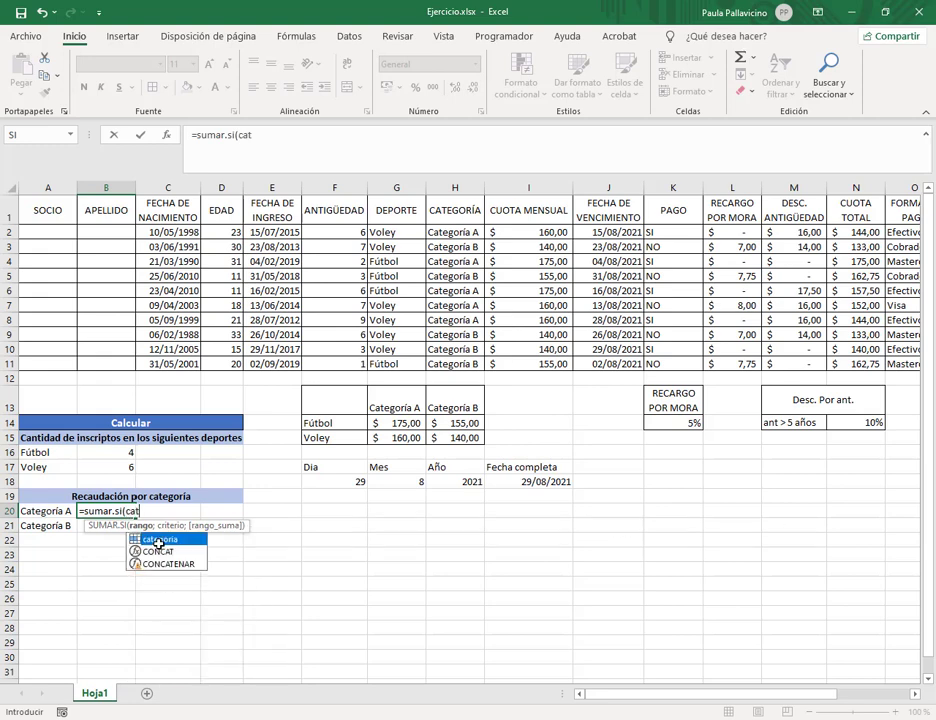
{"action": "type", "text": "egoria;"}
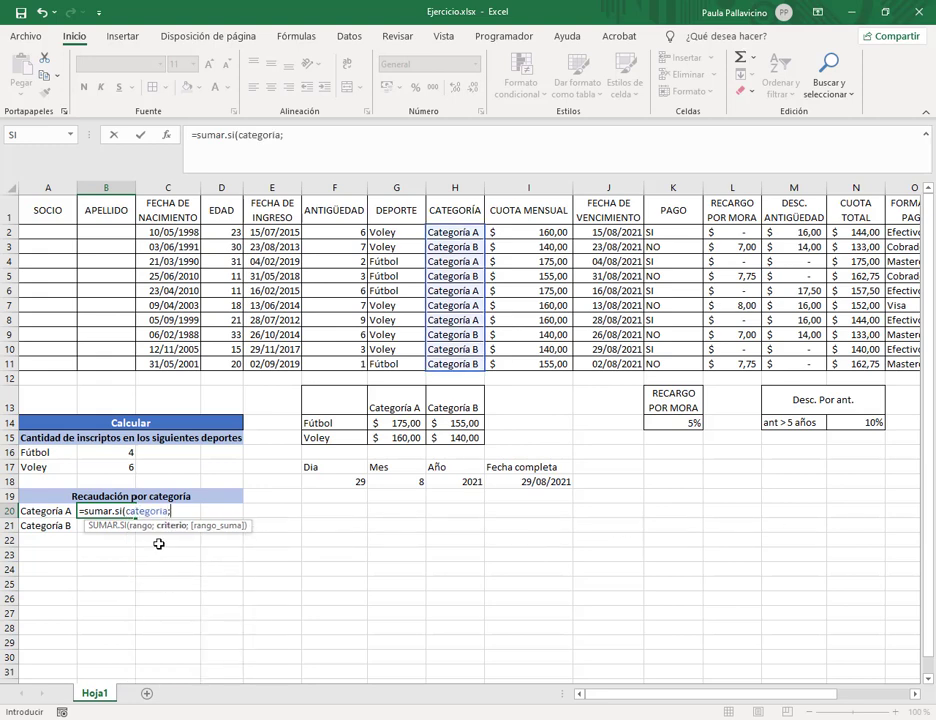
{"action": "left_click", "coordinate": [60, 510]}
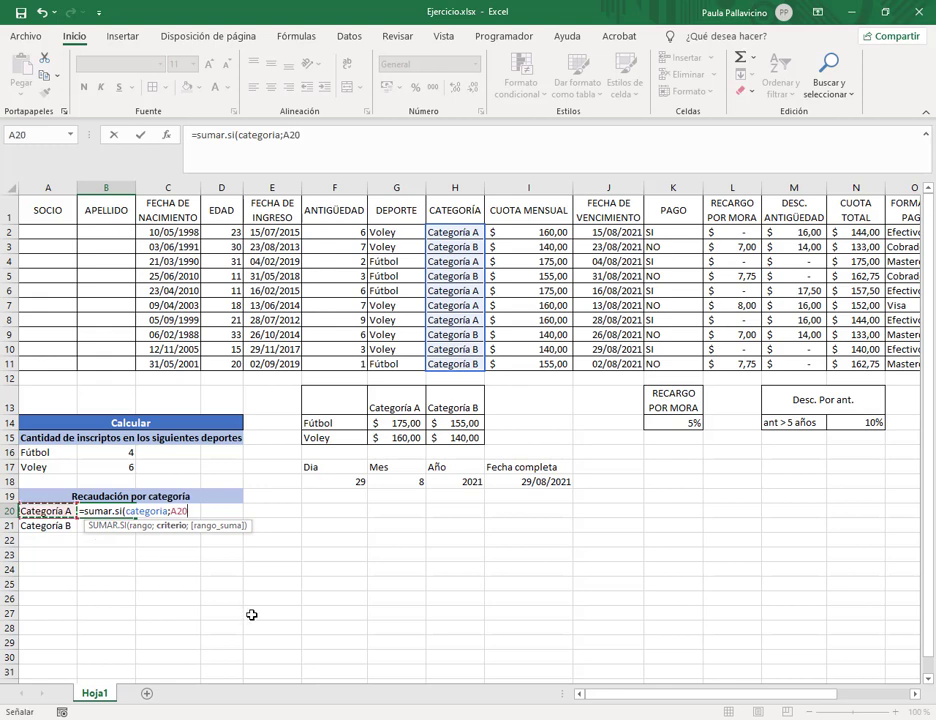
{"action": "type", "text": ";total"}
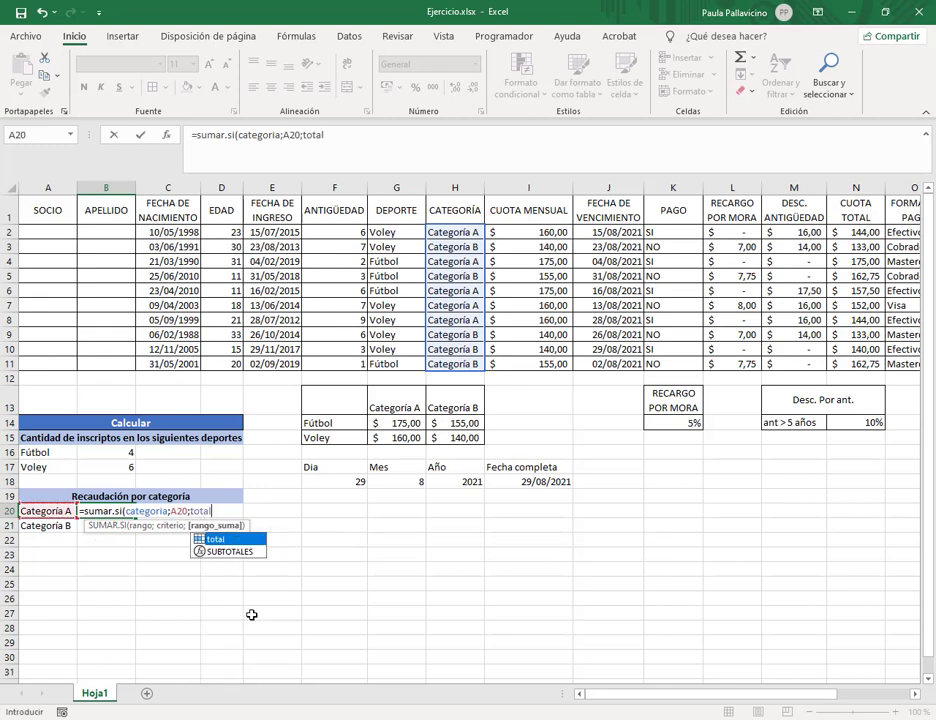
{"action": "type", "text": ")"}
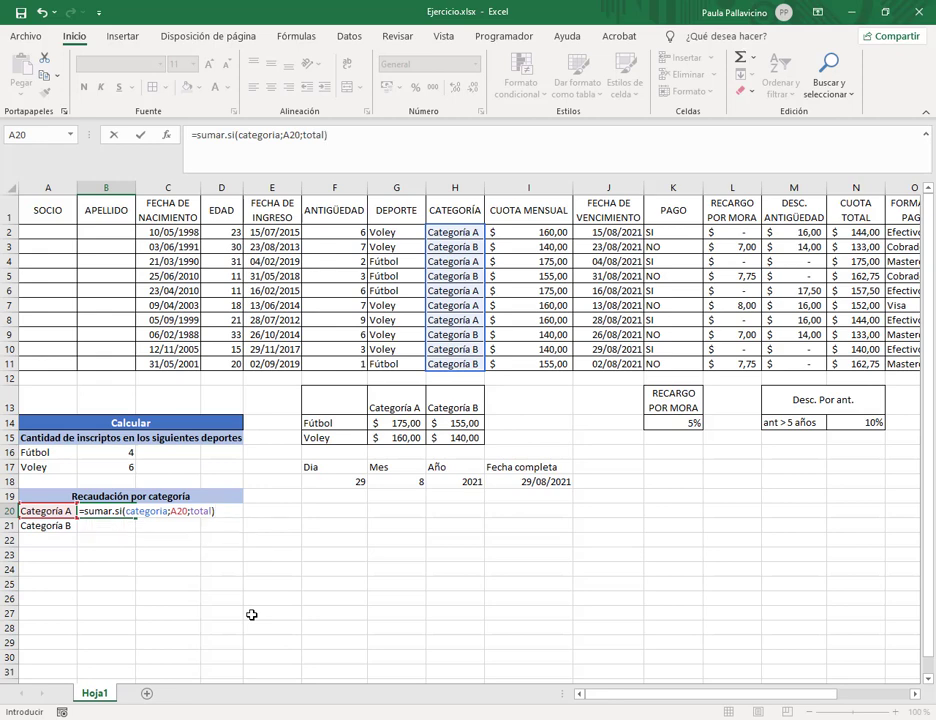
{"action": "key", "text": "Return"}
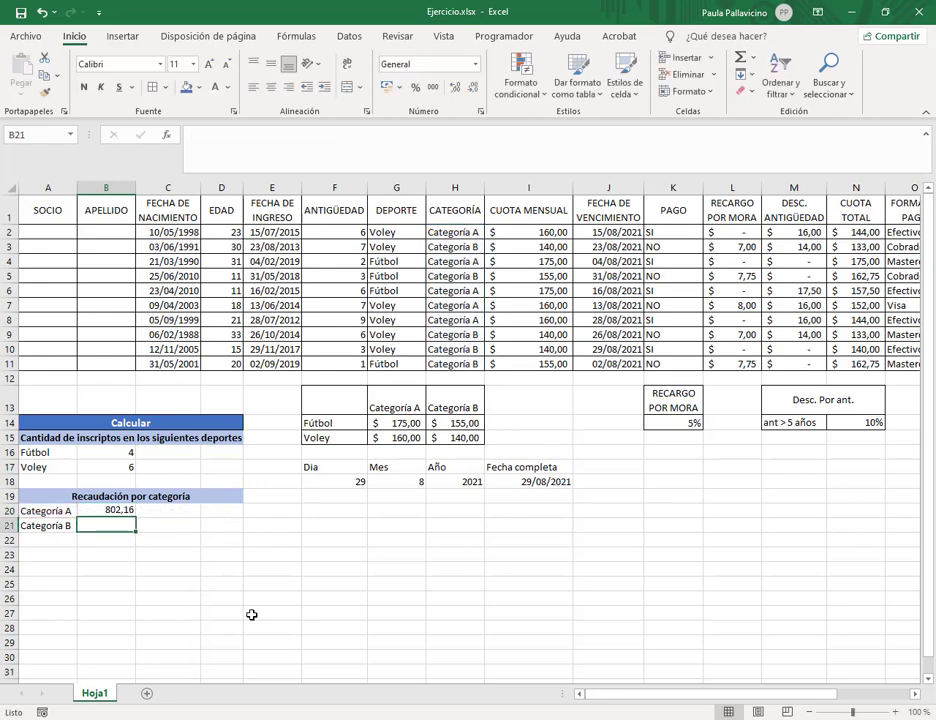
{"action": "left_click", "coordinate": [124, 511]}
{"action": "left_click_drag", "start_coordinate": [134, 520], "coordinate": [134, 530]}
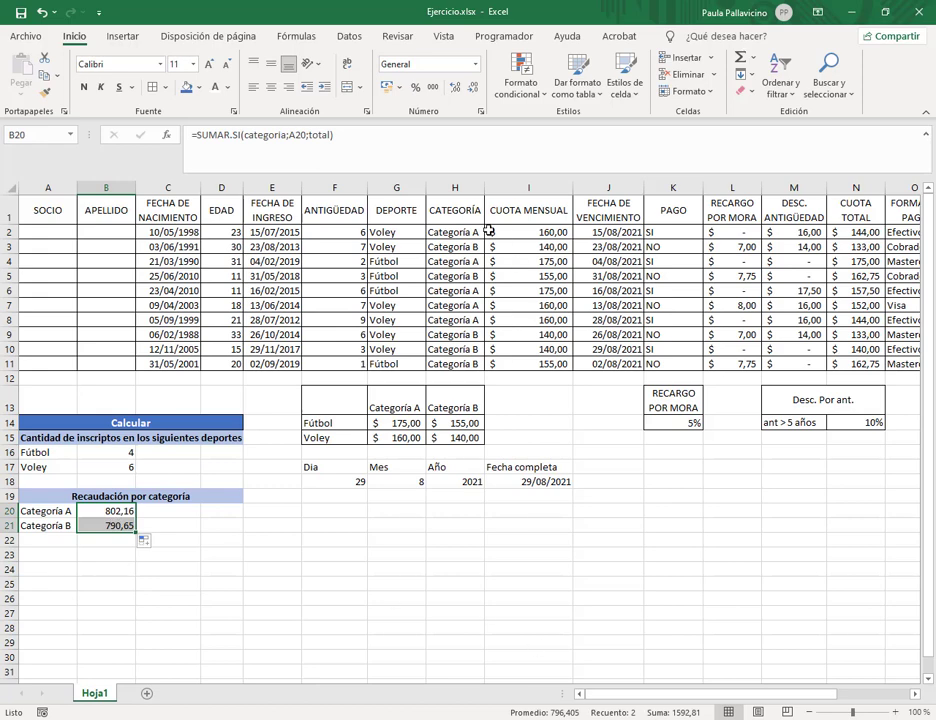
Step: Select the Categoría A amounts in the TOTAL A PAGAR column and compare their sum with the revenue formula in B20
{"action": "left_click", "coordinate": [455, 232]}
{"action": "left_click_drag", "start_coordinate": [658, 697], "coordinate": [821, 699]}
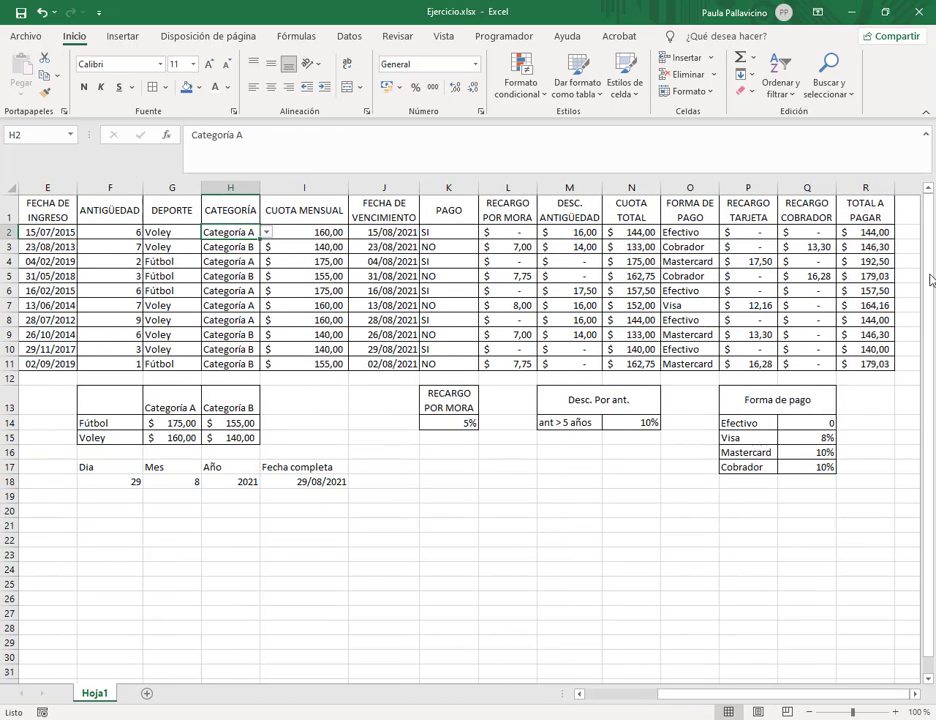
{"action": "left_click", "coordinate": [874, 230]}
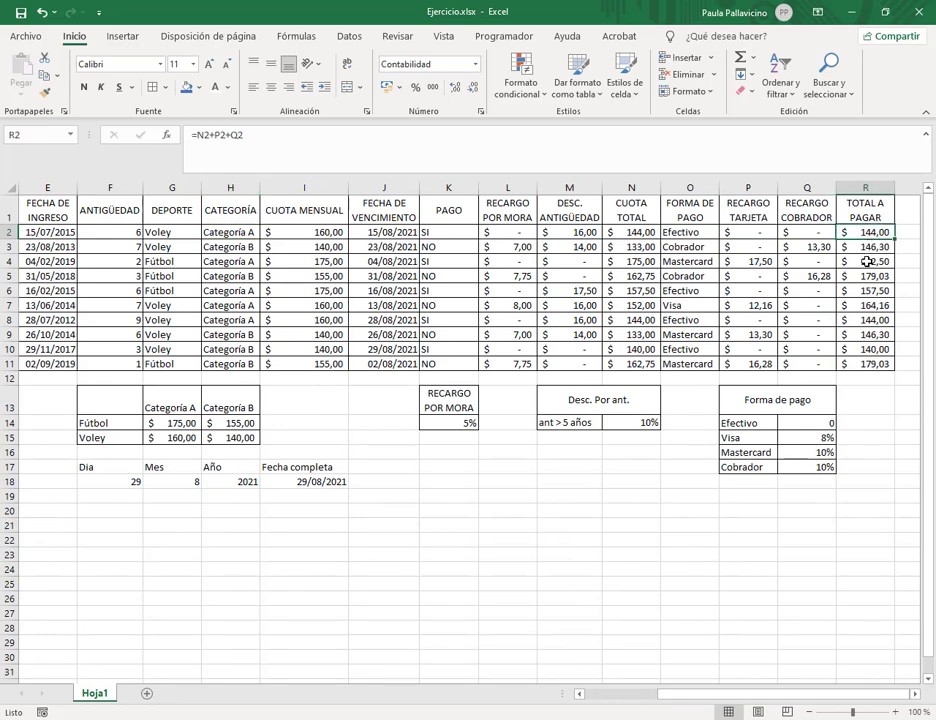
{"action": "left_click", "coordinate": [866, 261], "text": "ctrl"}
{"action": "left_click", "coordinate": [861, 290], "text": "ctrl"}
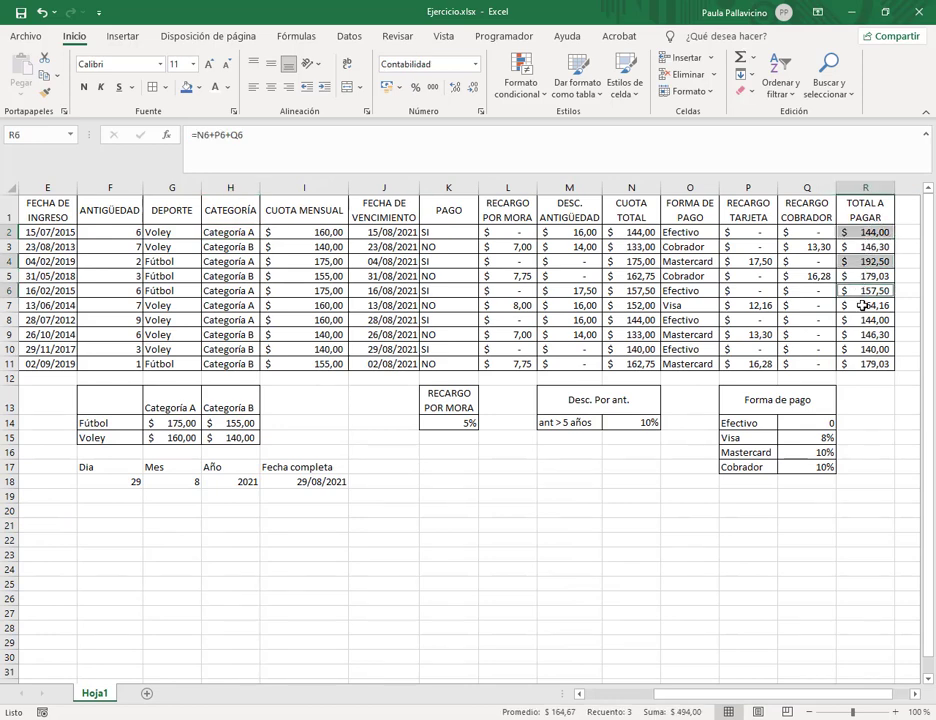
{"action": "left_click", "coordinate": [864, 306], "text": "ctrl"}
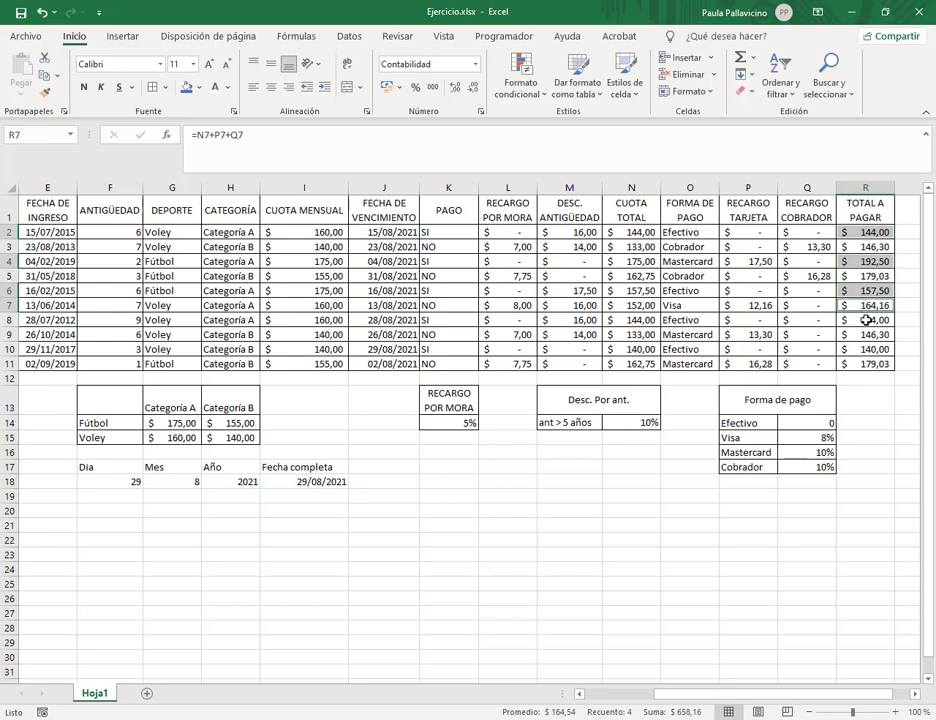
{"action": "left_click", "coordinate": [866, 320], "text": "ctrl"}
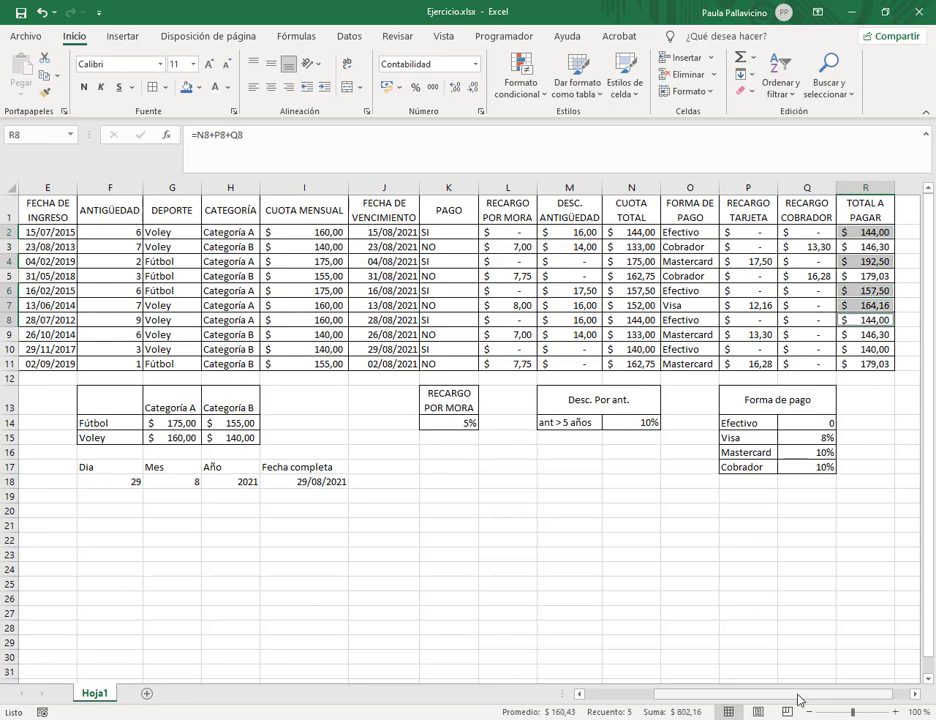
{"action": "left_click_drag", "start_coordinate": [800, 700], "coordinate": [730, 700]}
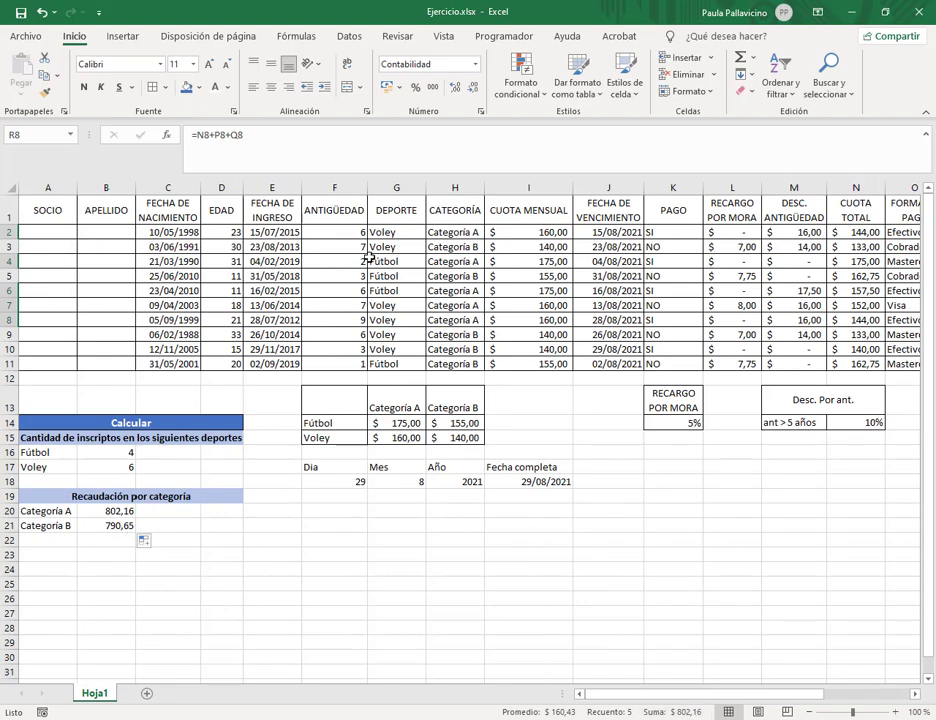
{"action": "left_click", "coordinate": [170, 584]}
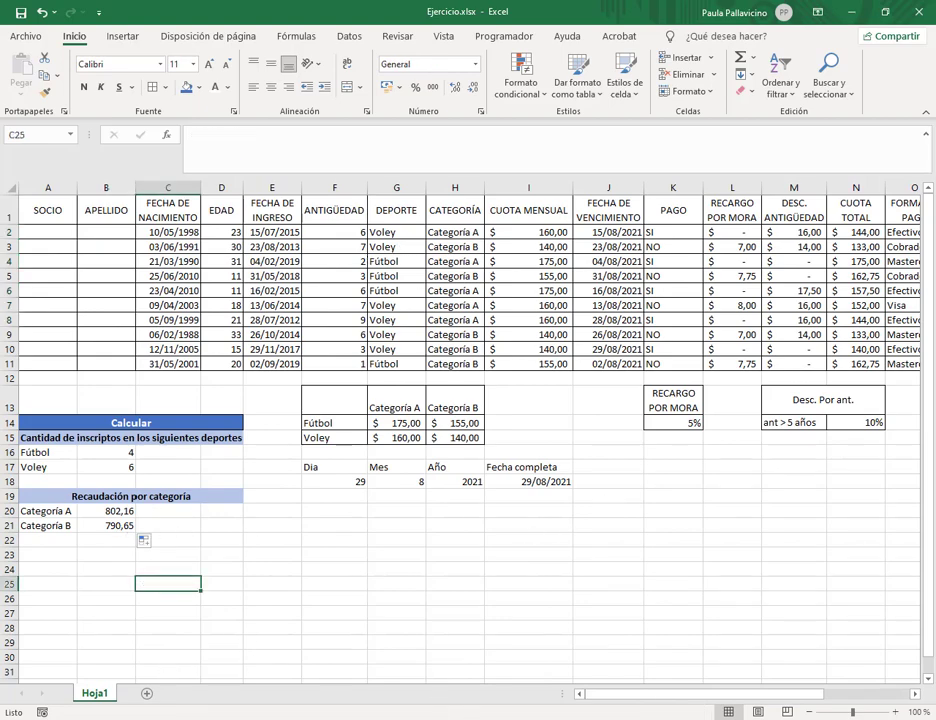
Step: Check the page requirements in the exercise PDF and set the sheet to horizontal orientation with Legal 8,5 x 14 pulg. paper
{"action": "key", "text": "alt+Tab"}
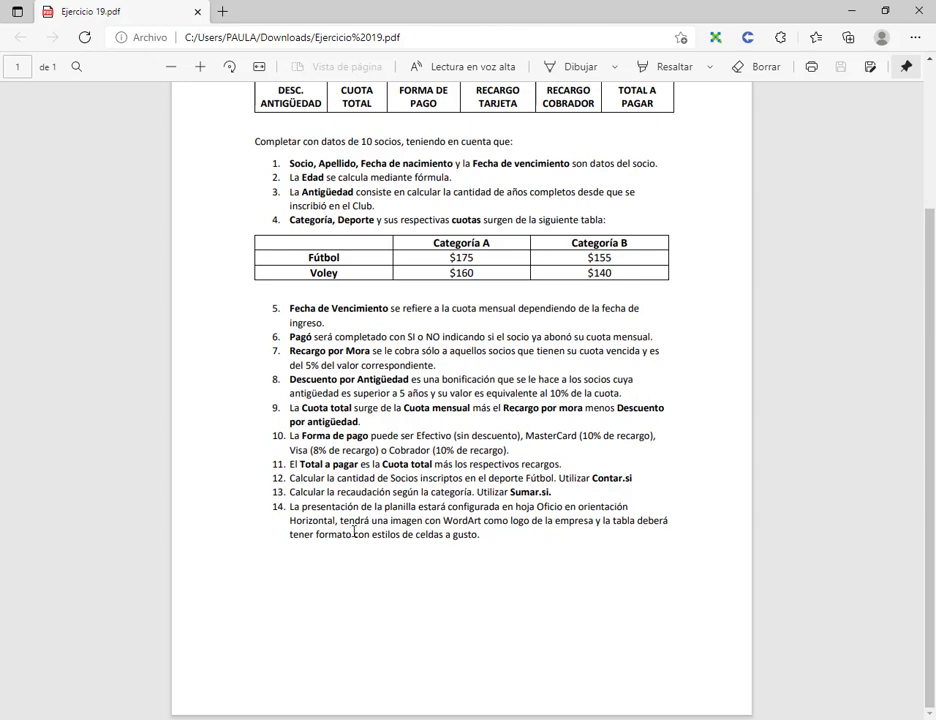
{"action": "key", "text": "alt+Tab"}
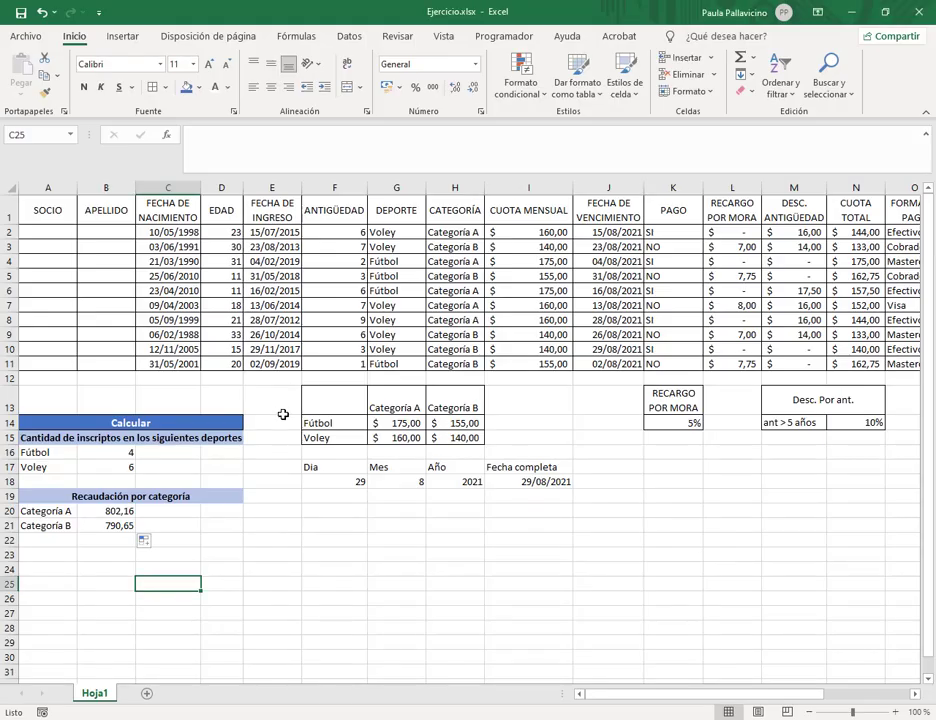
{"action": "left_click", "coordinate": [284, 411]}
{"action": "left_click", "coordinate": [196, 37]}
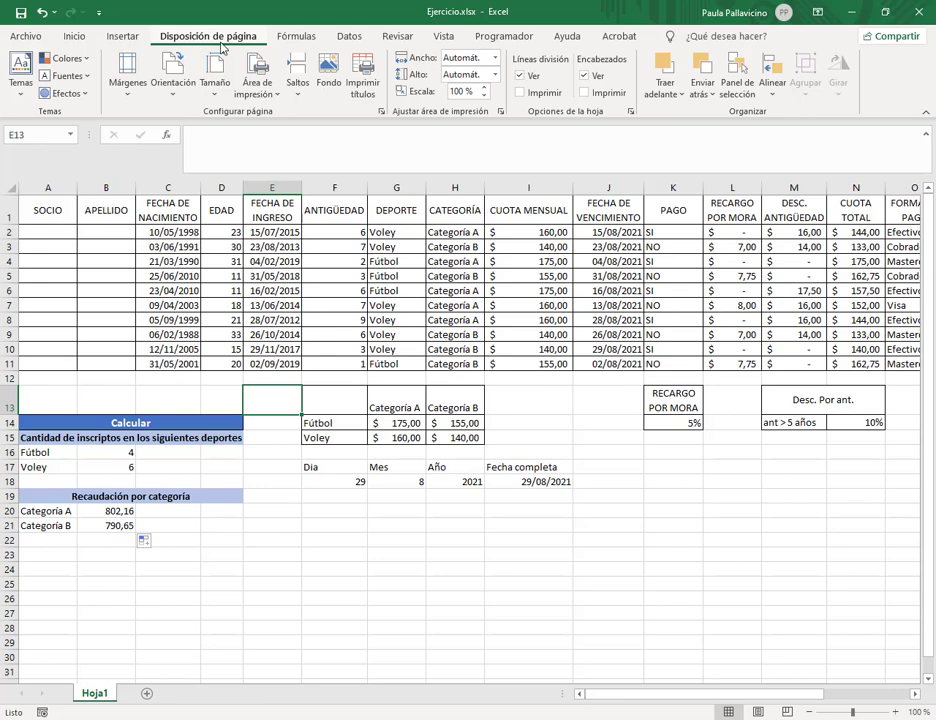
{"action": "left_click", "coordinate": [178, 82]}
{"action": "left_click", "coordinate": [172, 121]}
{"action": "left_click", "coordinate": [213, 94]}
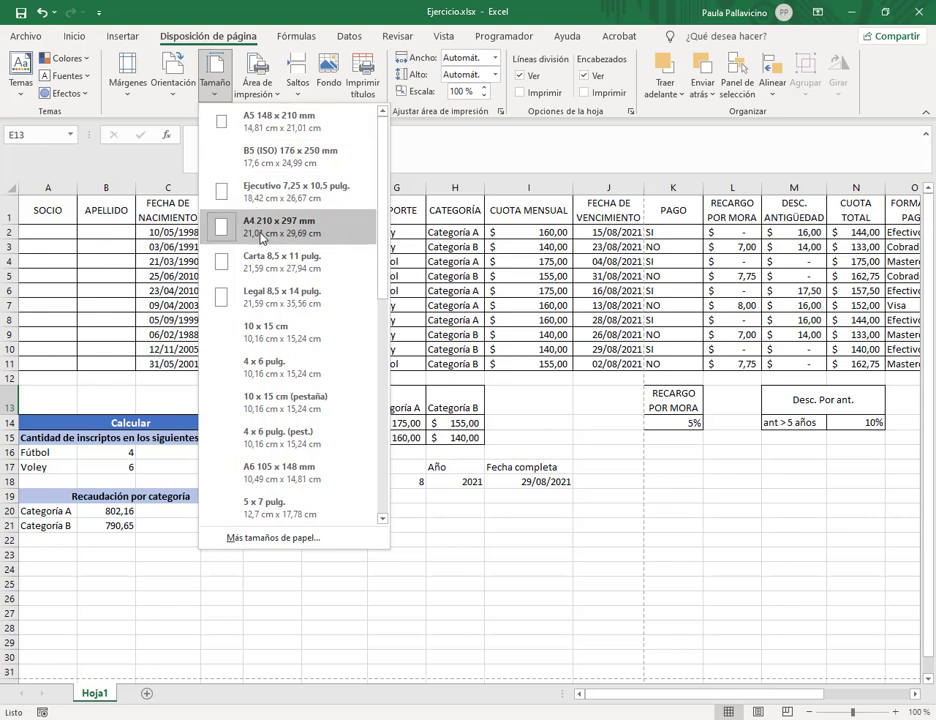
{"action": "left_click", "coordinate": [296, 307]}
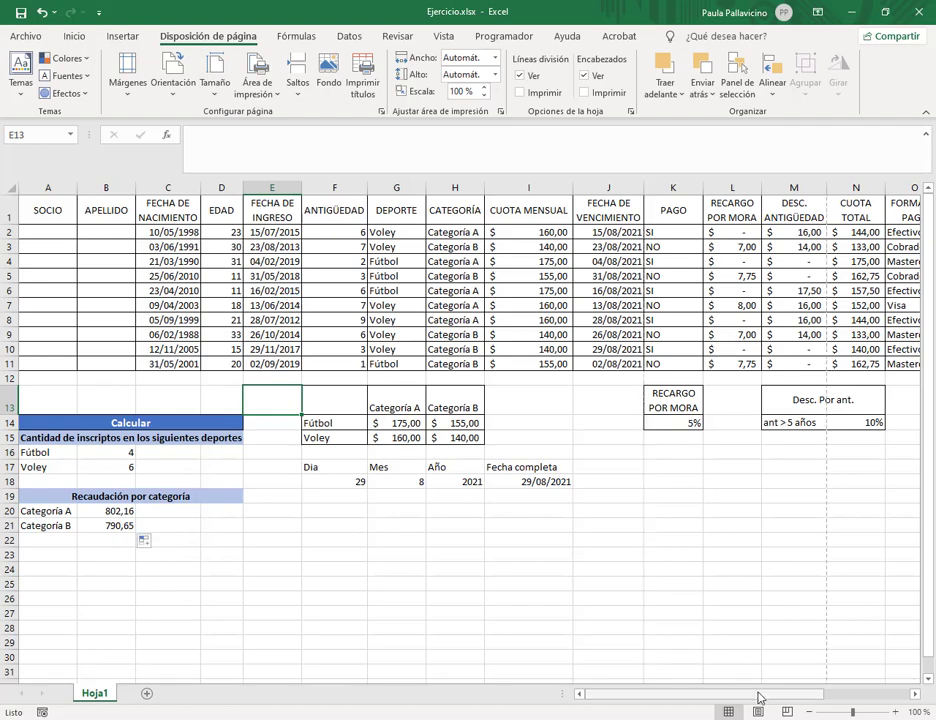
Step: Narrow the SOCIO, EDAD and PAGO columns to fit more of the table within the printed page width
{"action": "left_click_drag", "start_coordinate": [758, 697], "coordinate": [856, 701]}
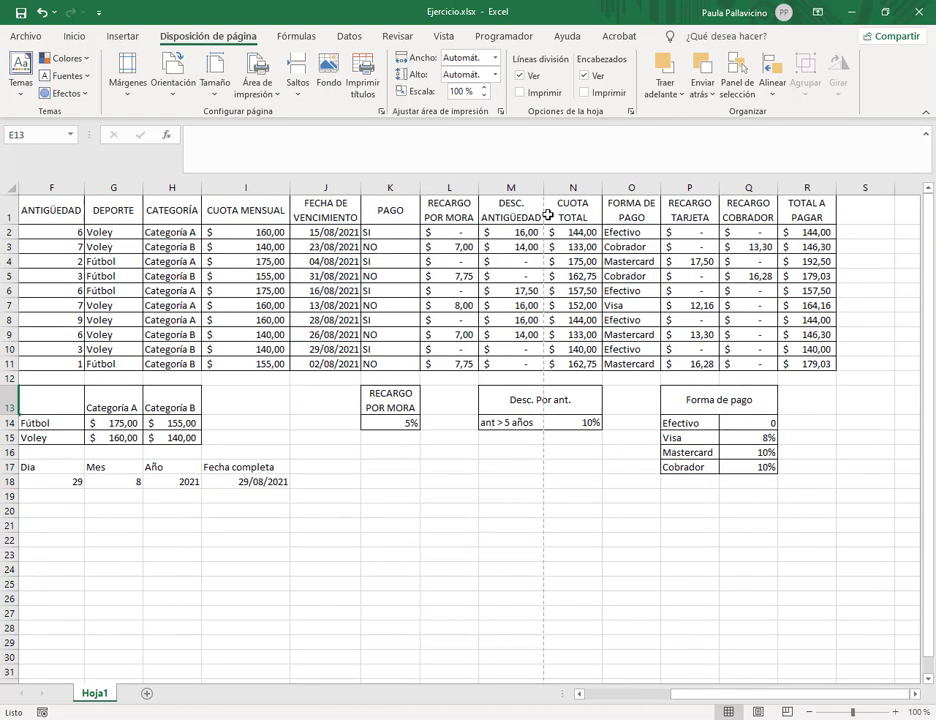
{"action": "left_click_drag", "start_coordinate": [512, 215], "coordinate": [520, 592]}
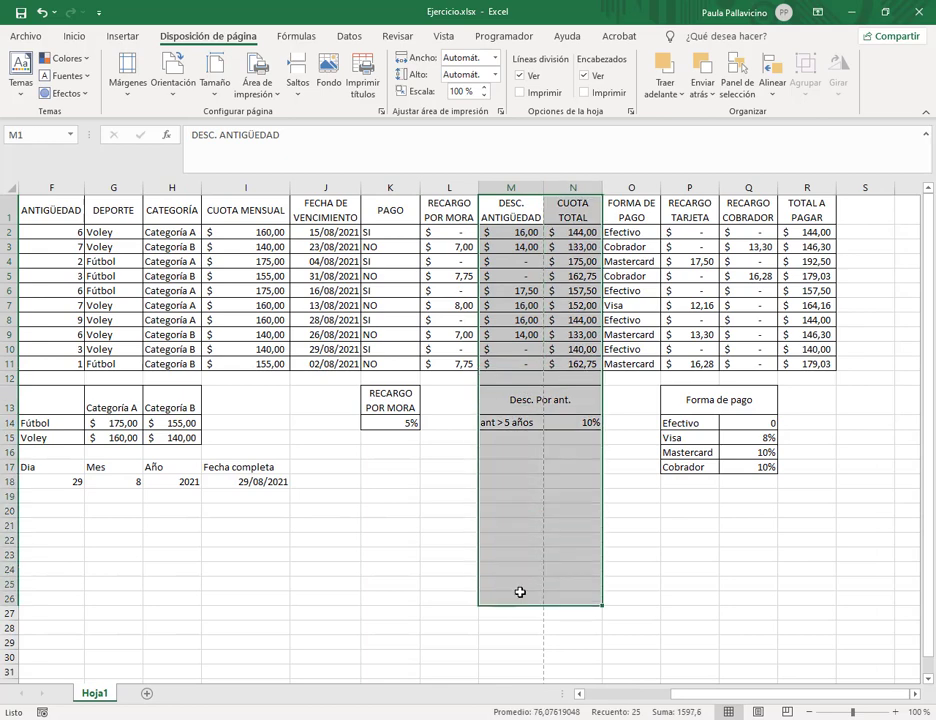
{"action": "left_click", "coordinate": [510, 569]}
{"action": "left_click_drag", "start_coordinate": [421, 185], "coordinate": [402, 186]}
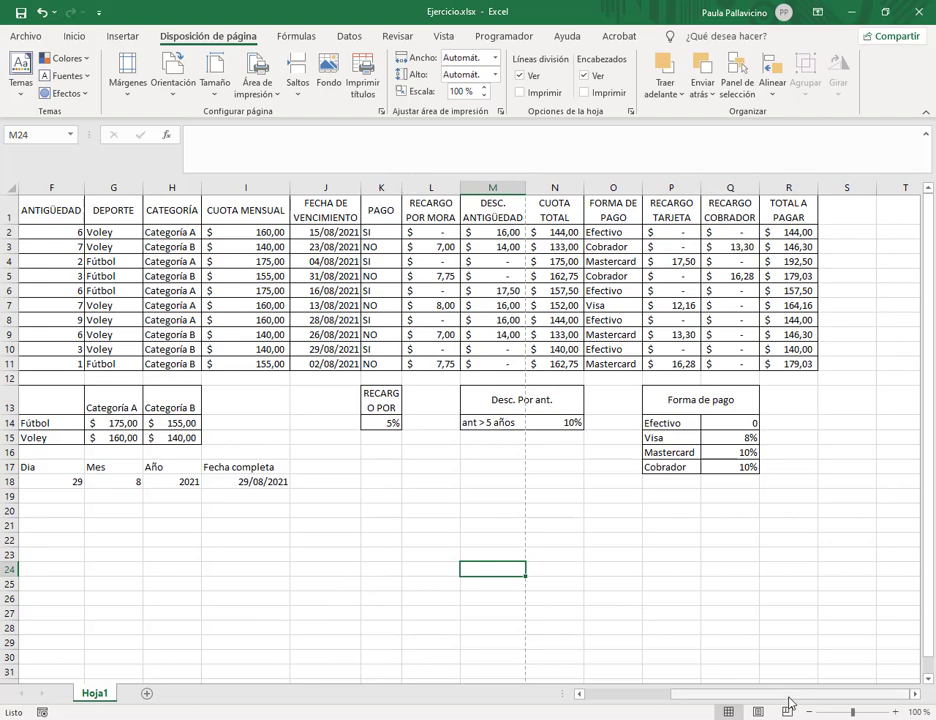
{"action": "left_click_drag", "start_coordinate": [789, 703], "coordinate": [685, 703]}
{"action": "left_click_drag", "start_coordinate": [77, 188], "coordinate": [50, 188]}
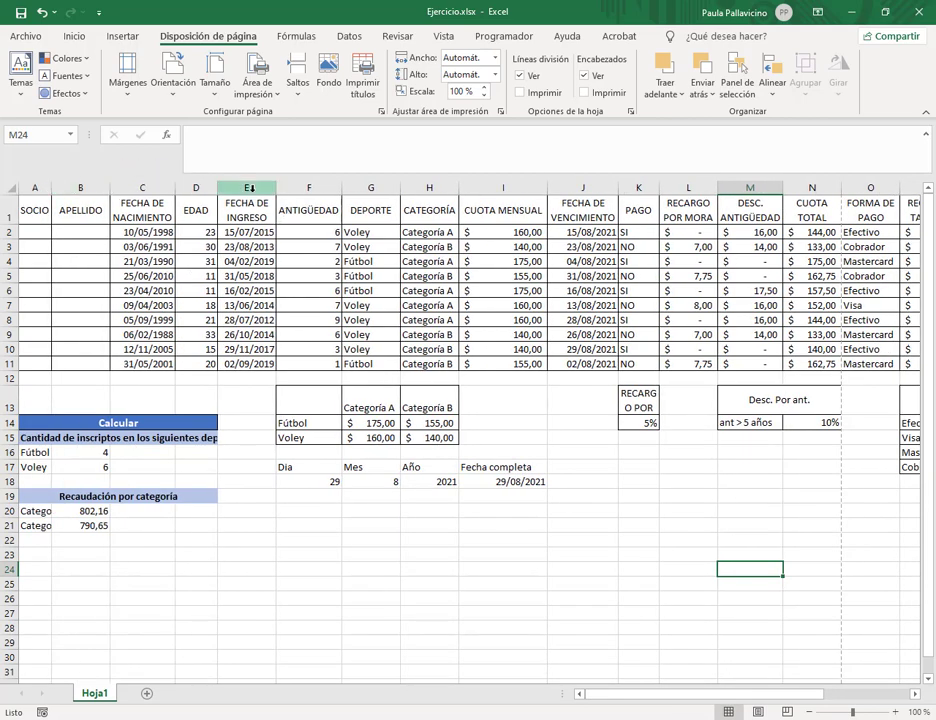
{"action": "left_click_drag", "start_coordinate": [216, 188], "coordinate": [209, 189]}
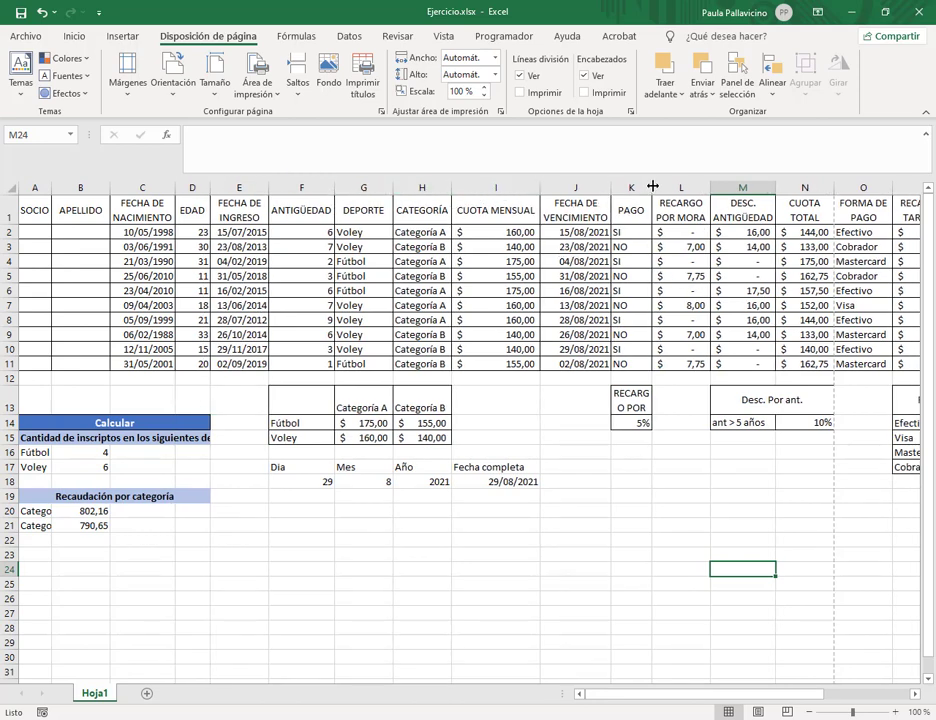
{"action": "left_click_drag", "start_coordinate": [652, 187], "coordinate": [646, 187]}
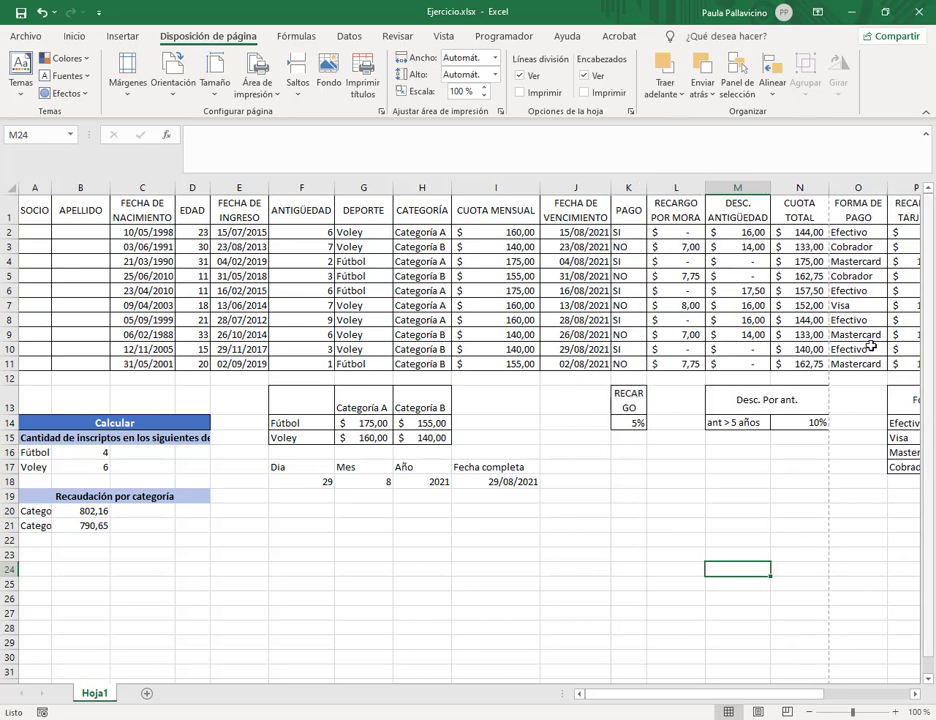
{"action": "left_click", "coordinate": [561, 526]}
{"action": "left_click", "coordinate": [239, 510]}
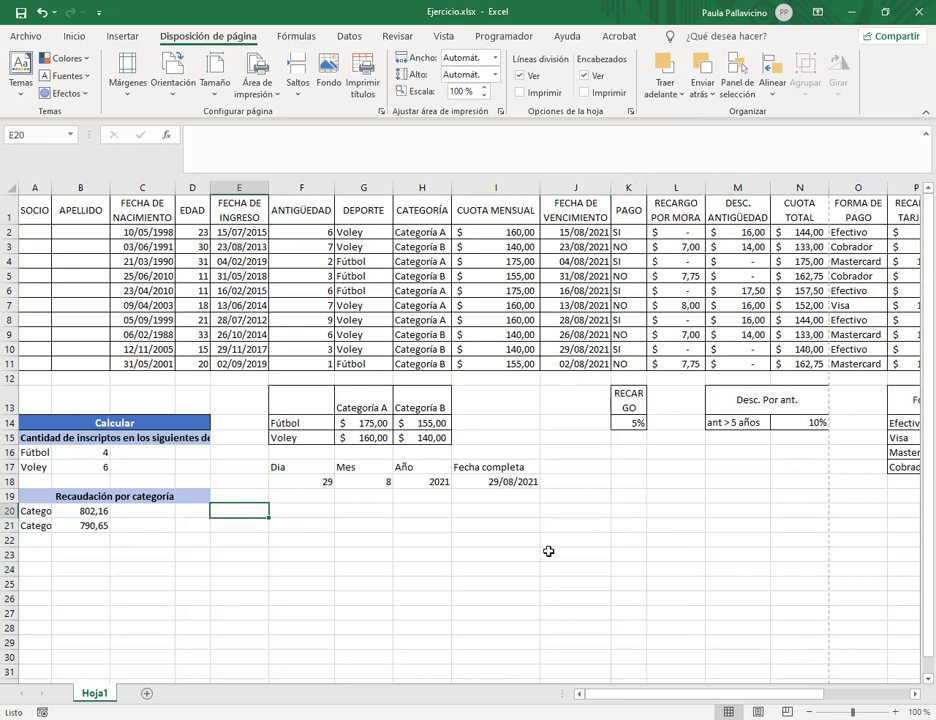
Step: Check the logo requirement in the exercise PDF and insert a WordArt in the blue style with reflection
{"action": "left_click", "coordinate": [200, 717]}
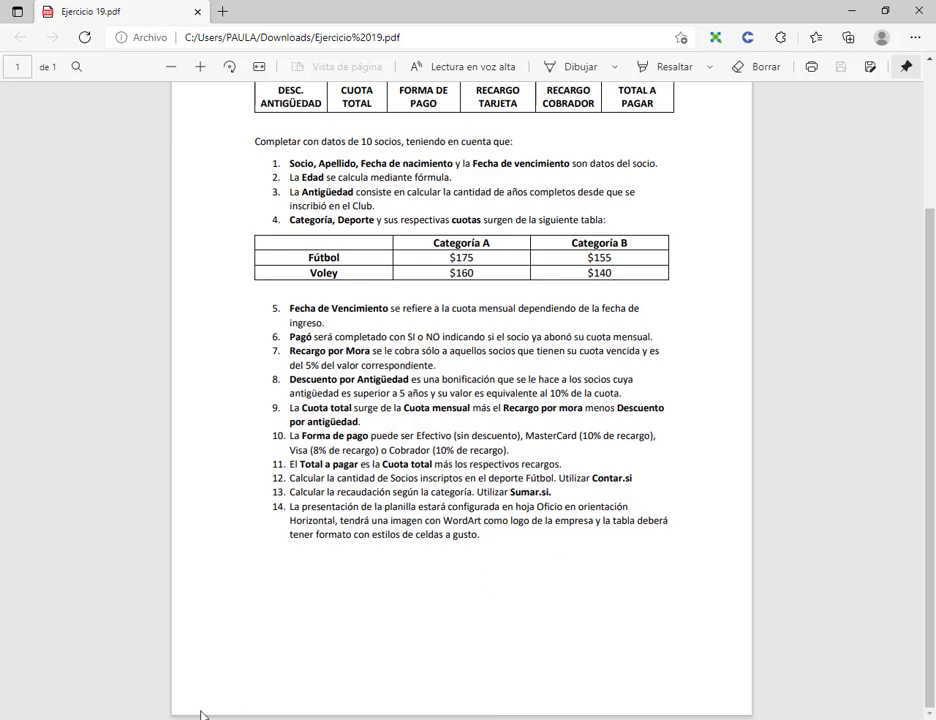
{"action": "key", "text": "alt+Tab"}
{"action": "left_click", "coordinate": [415, 538]}
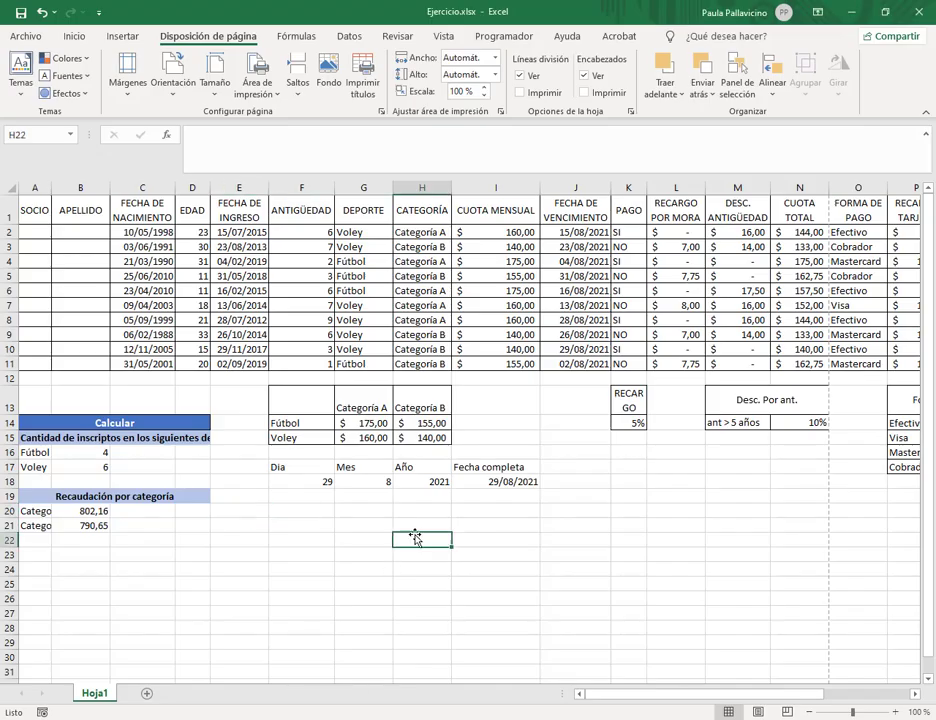
{"action": "left_click", "coordinate": [123, 36]}
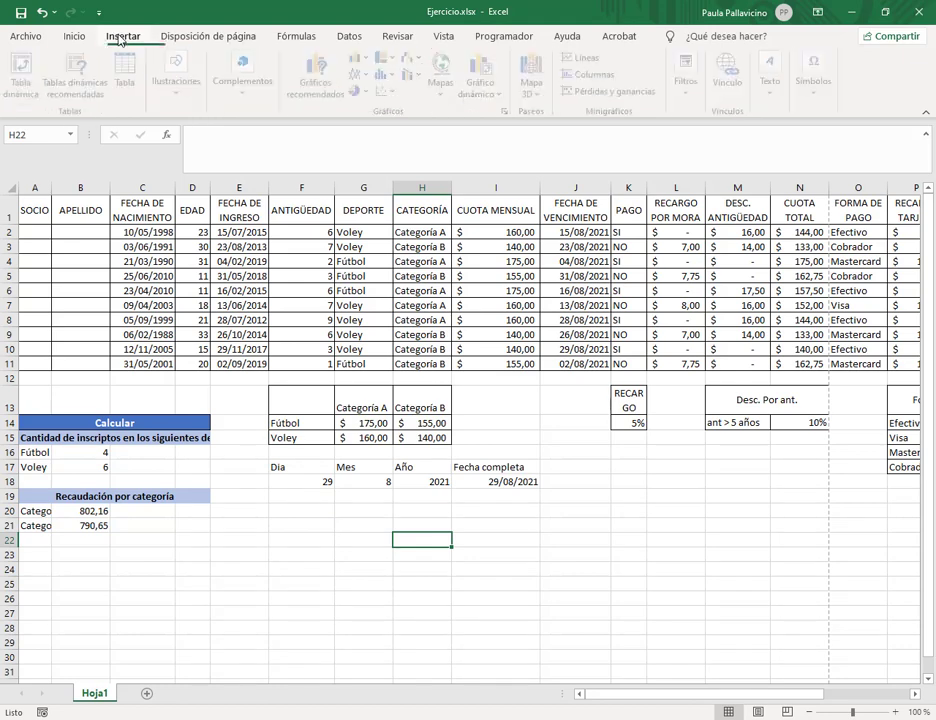
{"action": "left_click", "coordinate": [774, 78]}
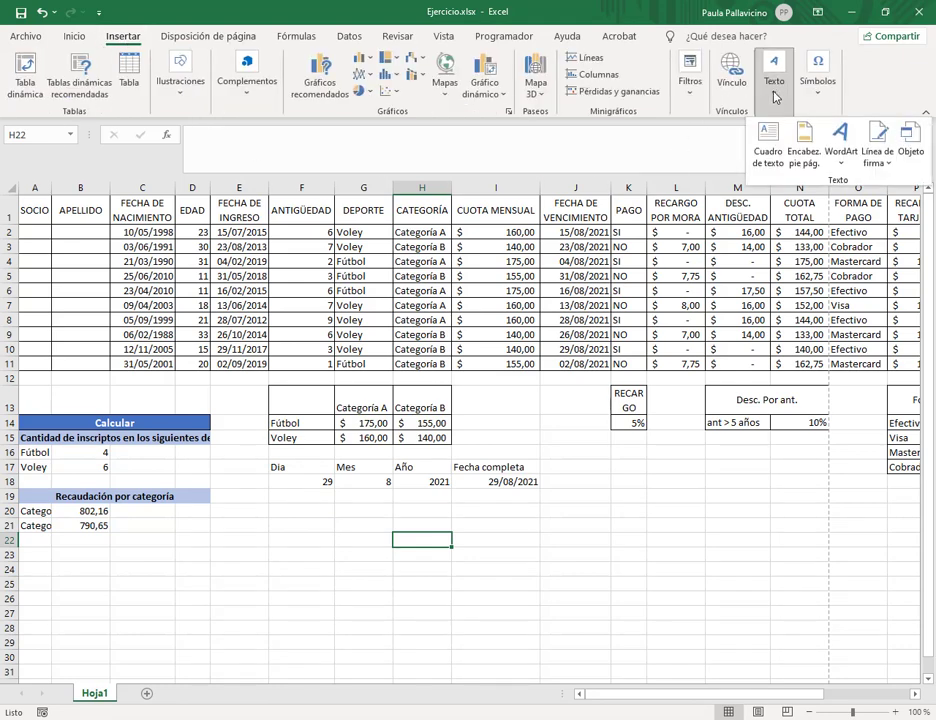
{"action": "left_click", "coordinate": [840, 143]}
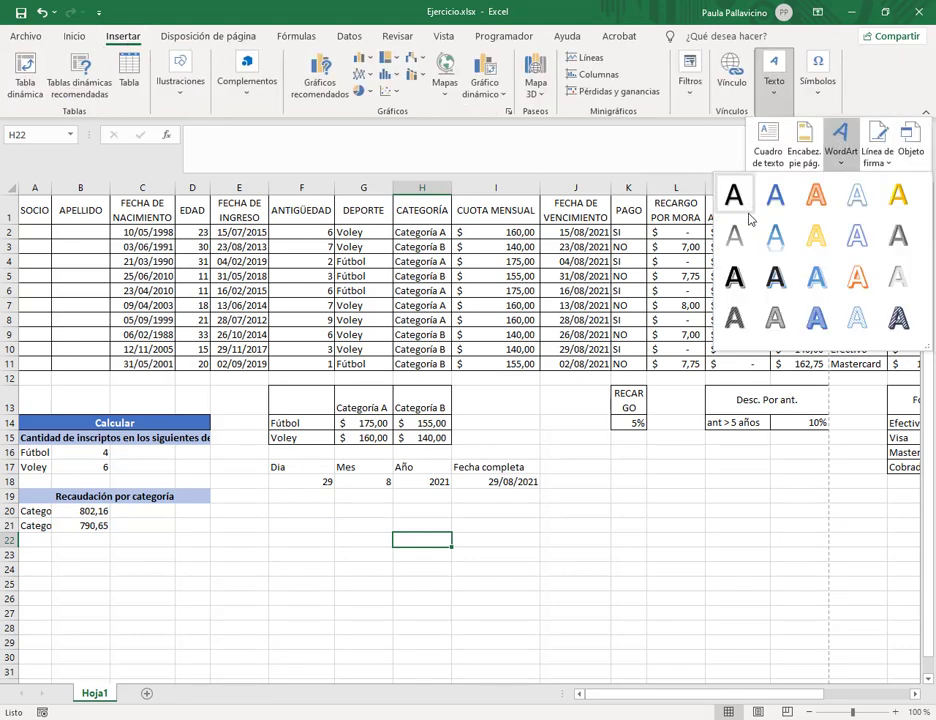
{"action": "left_click", "coordinate": [785, 233]}
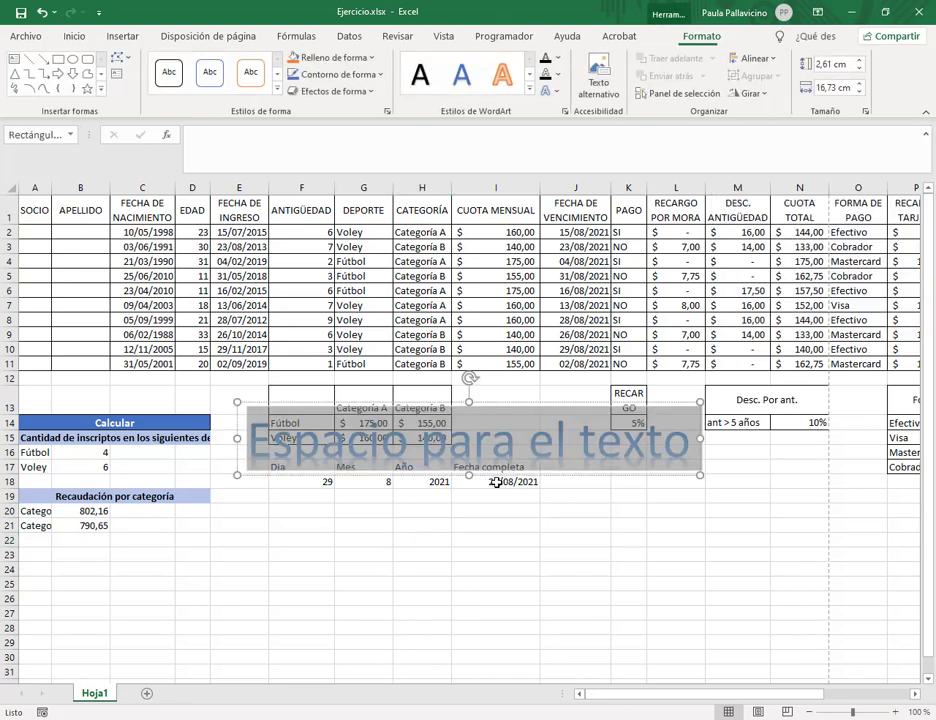
Step: Replace the WordArt's placeholder text with "Club deportivo Morón" and place it below the date cells
{"action": "left_click_drag", "start_coordinate": [520, 403], "coordinate": [516, 493]}
{"action": "left_click", "coordinate": [499, 538]}
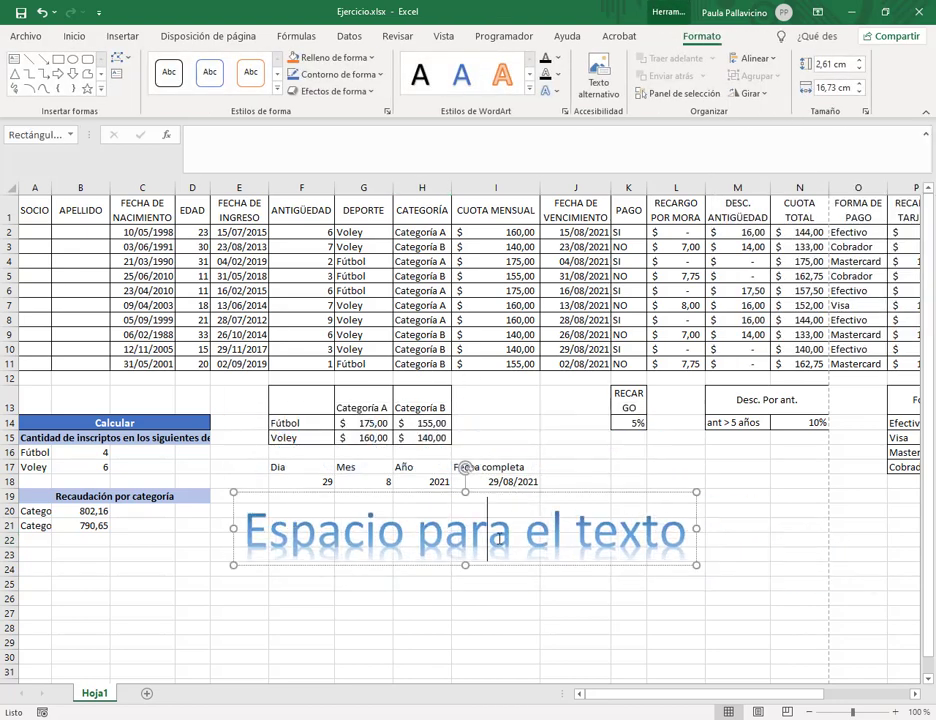
{"action": "key", "text": "ctrl+a"}
{"action": "type", "text": "Cl"}
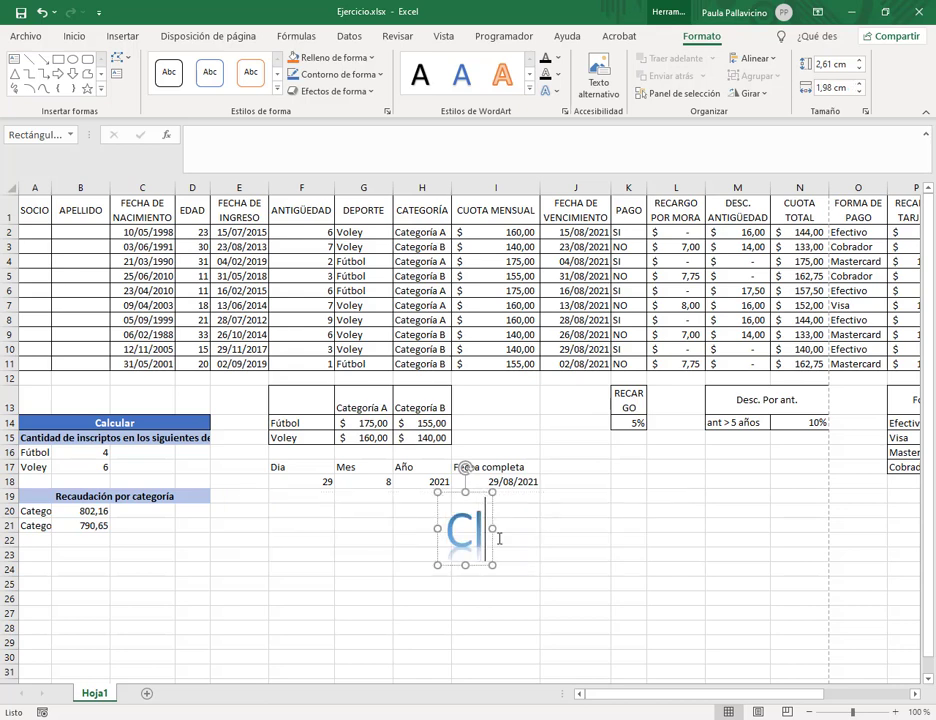
{"action": "type", "text": "ub deportivo"}
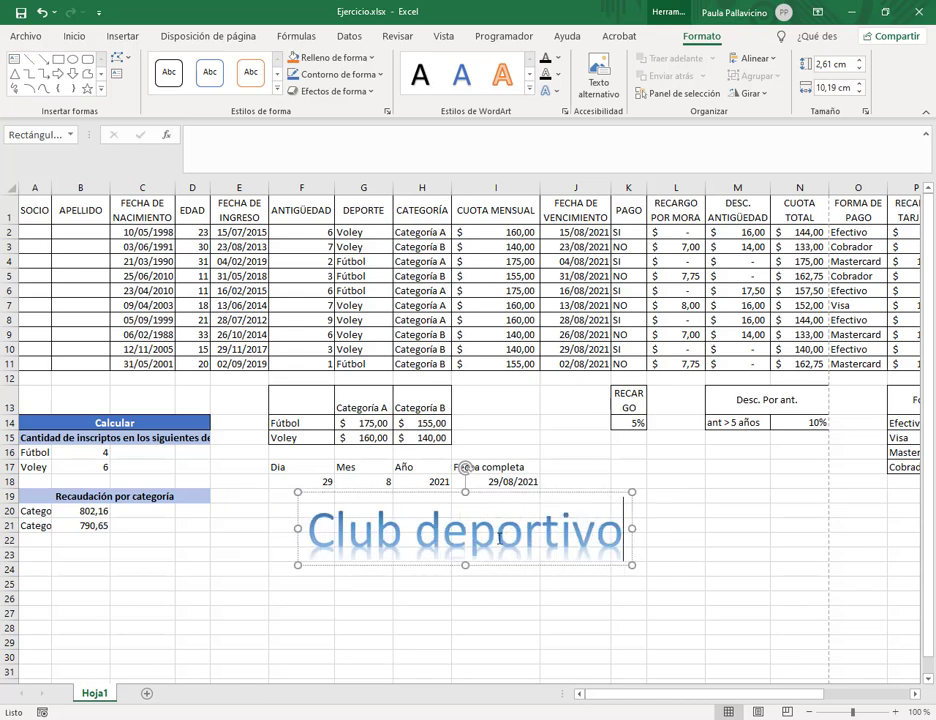
{"action": "type", "text": " Morón"}
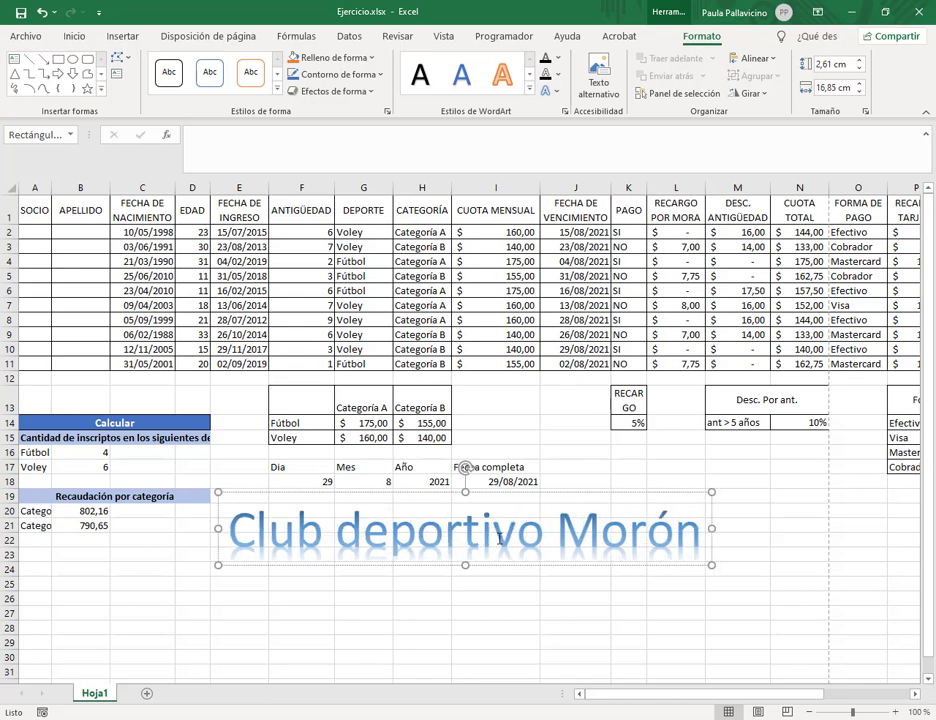
{"action": "left_click_drag", "start_coordinate": [577, 492], "coordinate": [623, 495]}
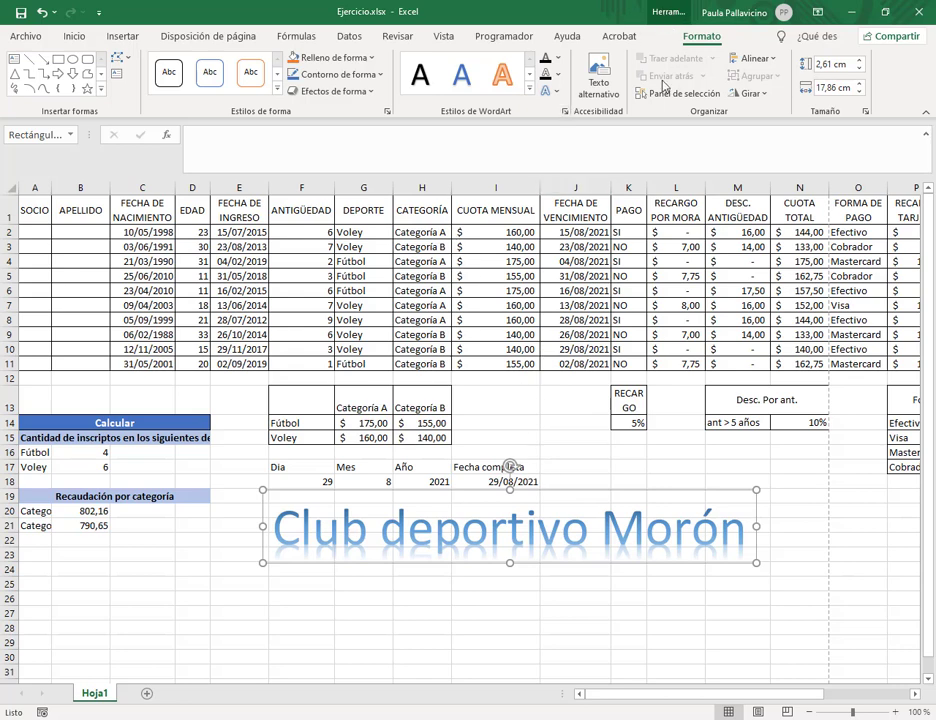
Step: Browse the WordArt styles and text effects for the Club deportivo Morón logo, keeping the blue reflected style
{"action": "left_click", "coordinate": [529, 92]}
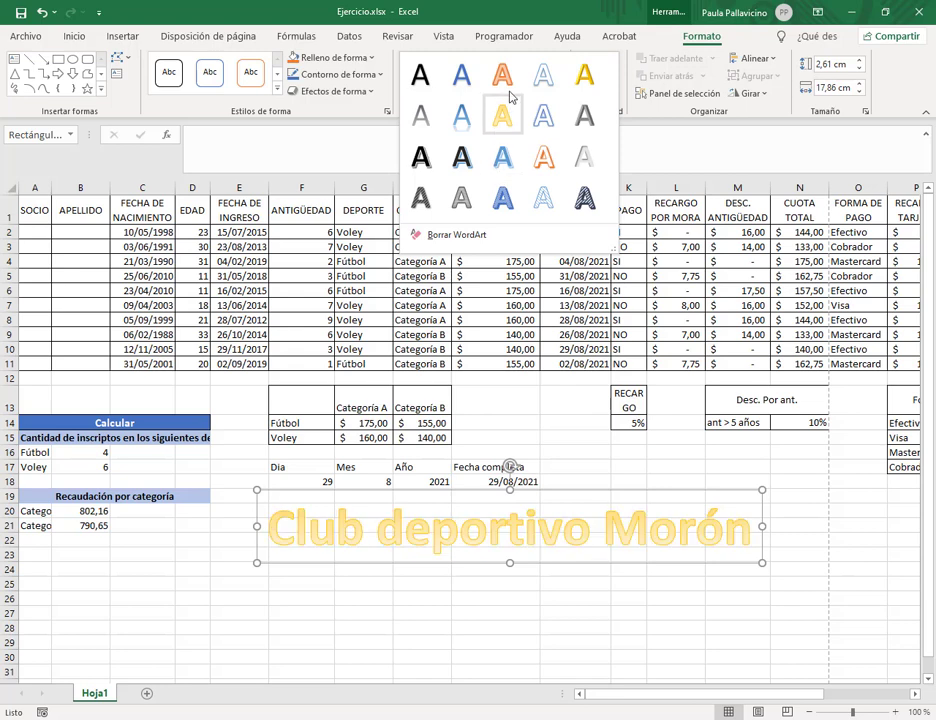
{"action": "left_click", "coordinate": [460, 116]}
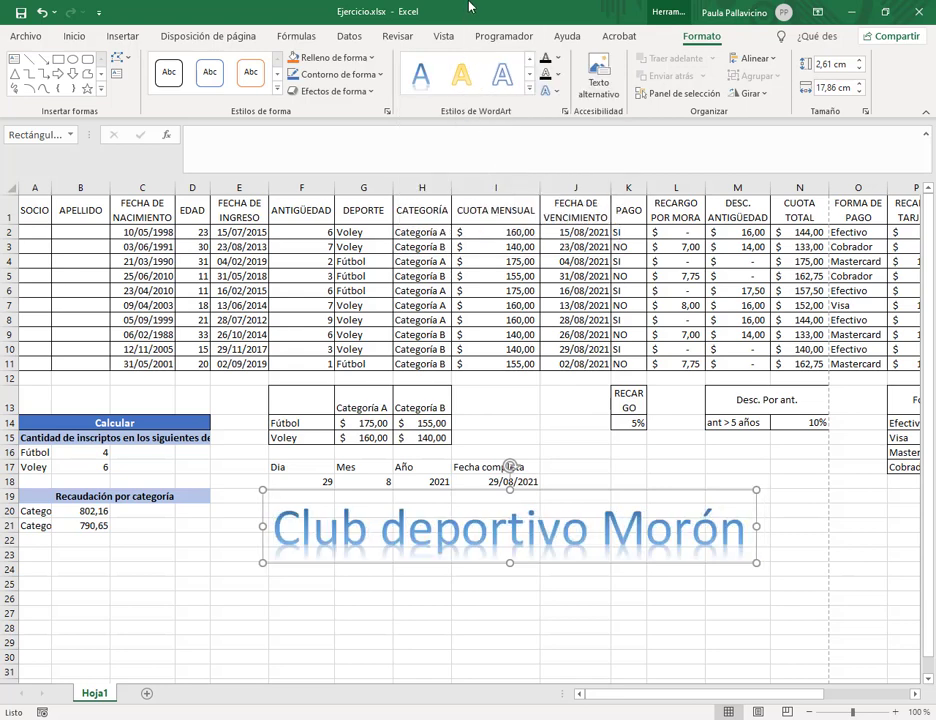
{"action": "left_click", "coordinate": [557, 94]}
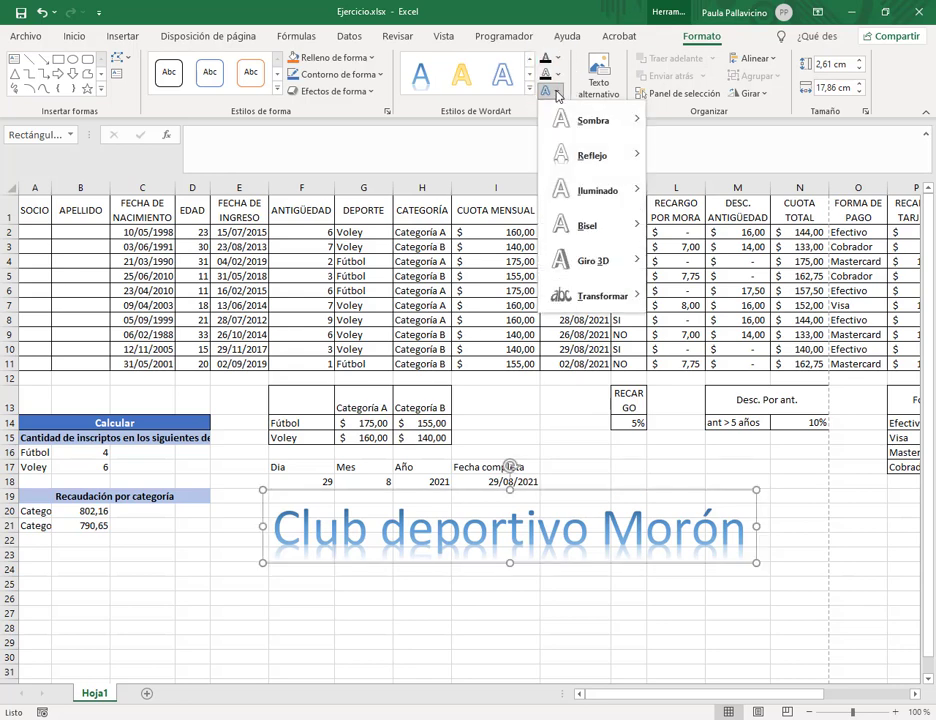
{"action": "mouse_move", "coordinate": [590, 156]}
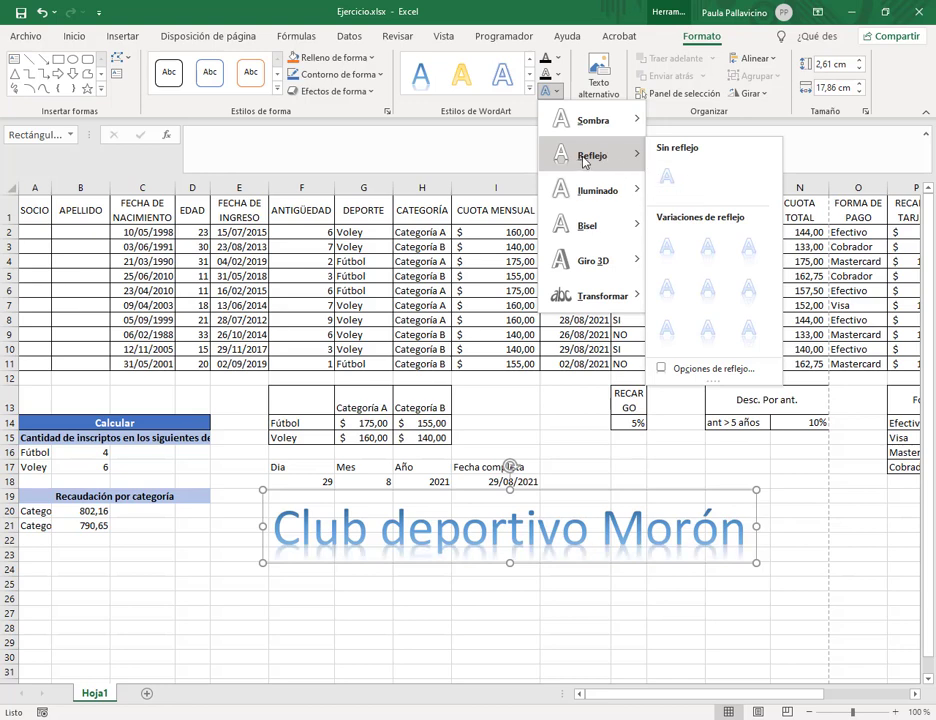
{"action": "mouse_move", "coordinate": [591, 196]}
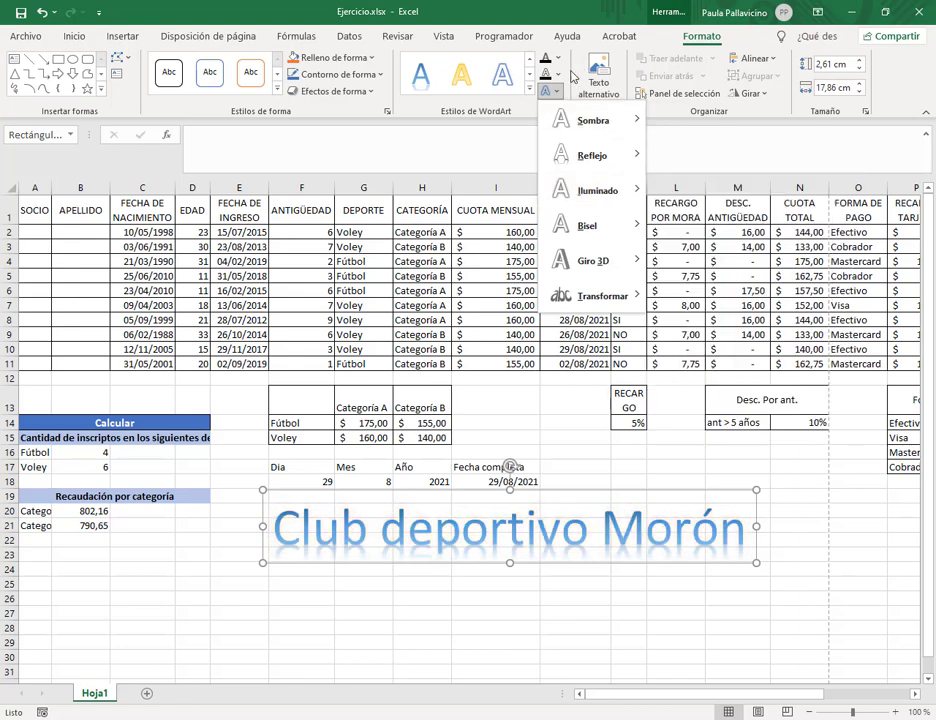
{"action": "left_click", "coordinate": [550, 94]}
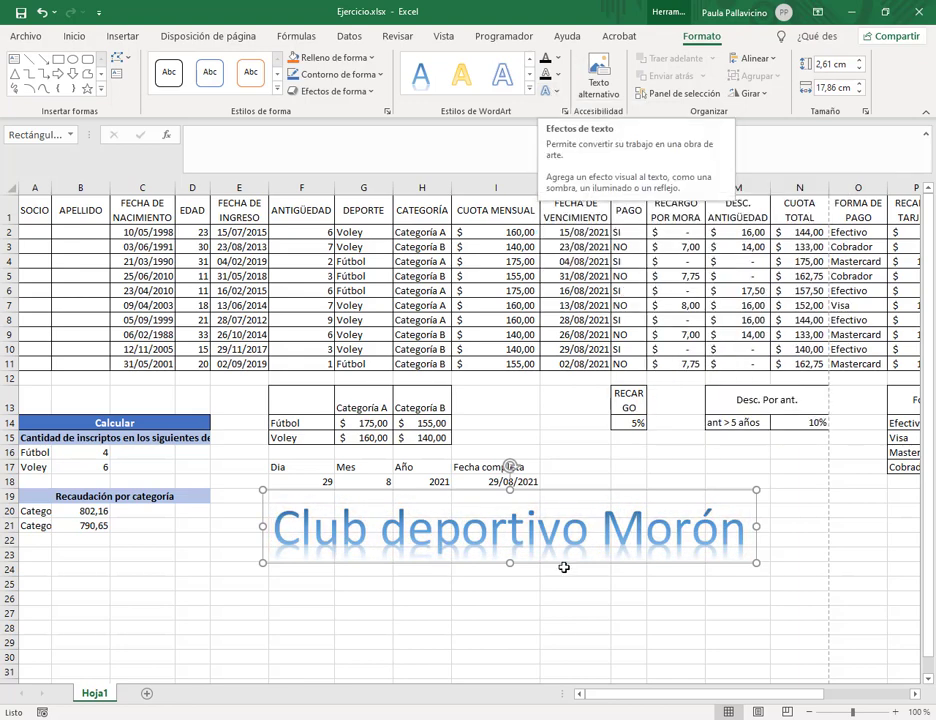
{"action": "left_click", "coordinate": [575, 452]}
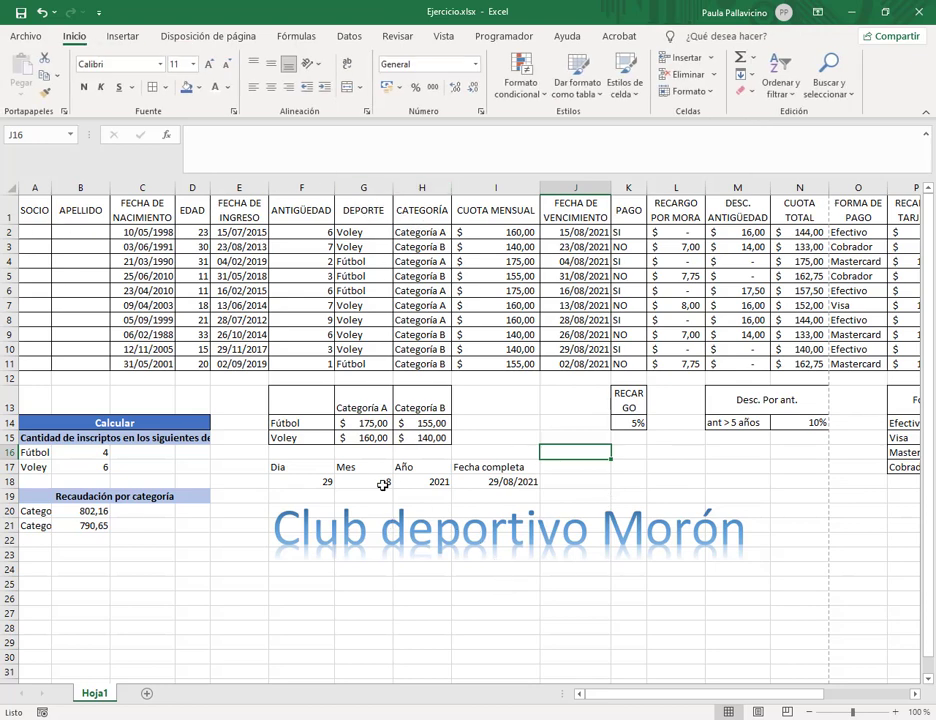
Step: Insert four blank rows above the member table's header row to make room for the logo
{"action": "left_click", "coordinate": [325, 515]}
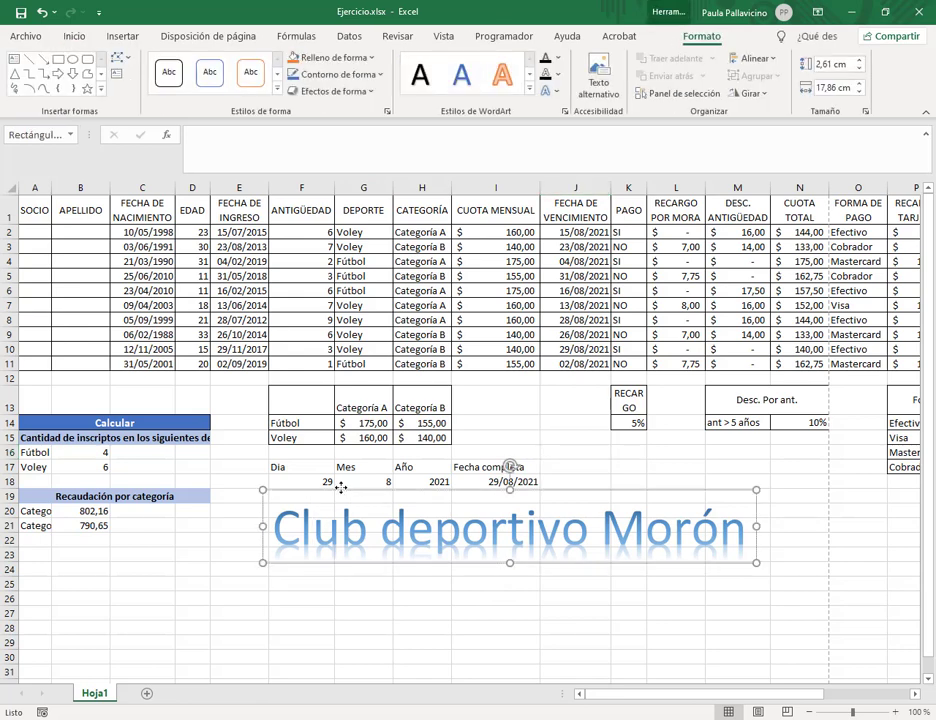
{"action": "left_click_drag", "start_coordinate": [341, 485], "coordinate": [341, 482]}
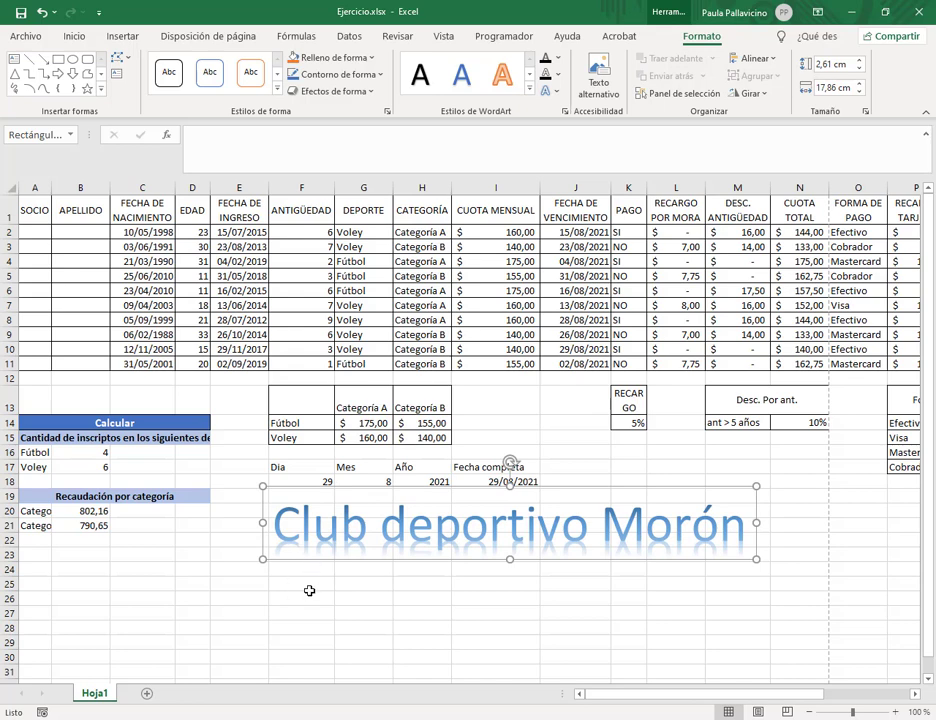
{"action": "key", "text": "Escape"}
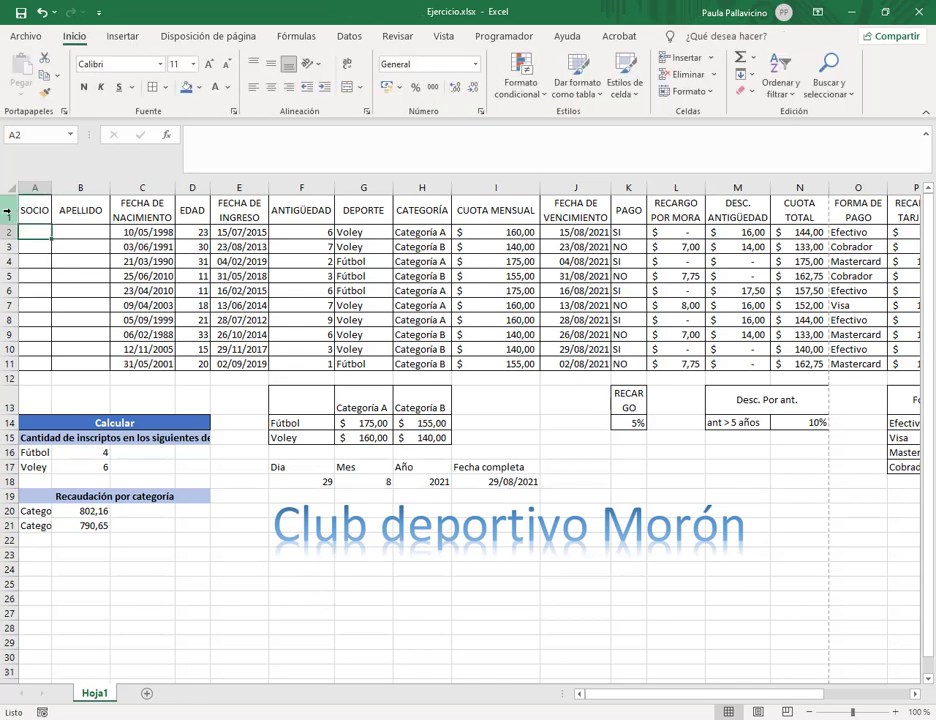
{"action": "left_click_drag", "start_coordinate": [5, 210], "coordinate": [6, 264]}
{"action": "right_click", "coordinate": [10, 257]}
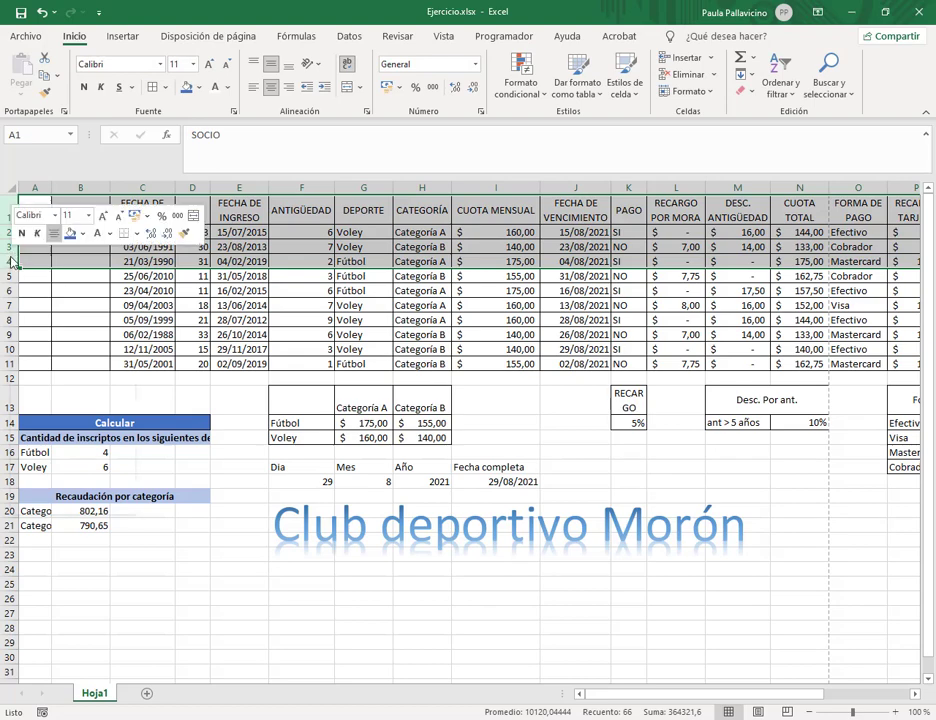
{"action": "left_click", "coordinate": [61, 386]}
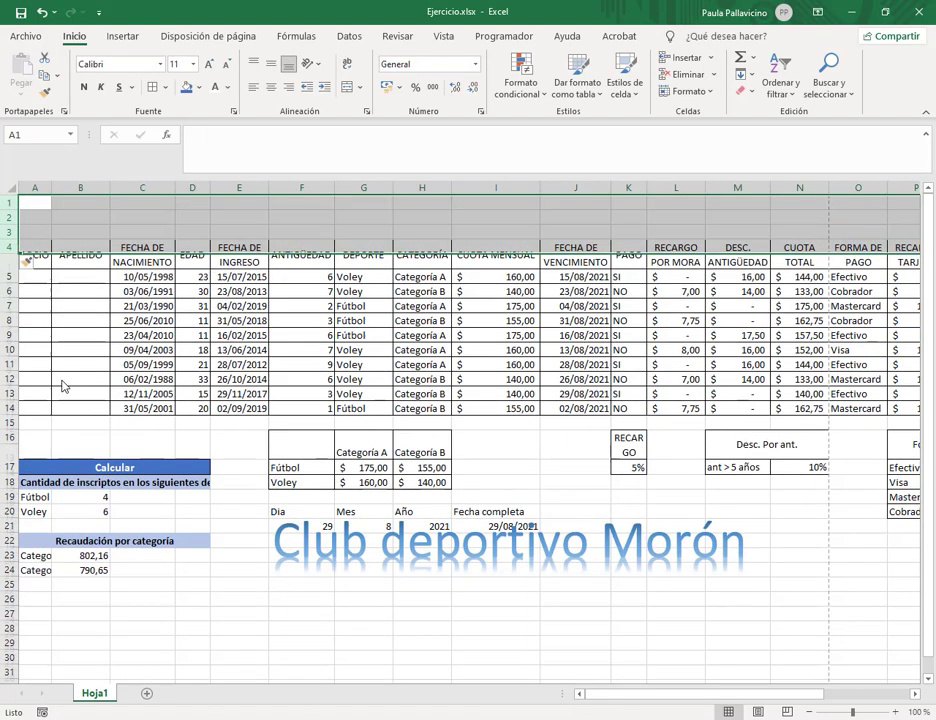
{"action": "left_click", "coordinate": [331, 243]}
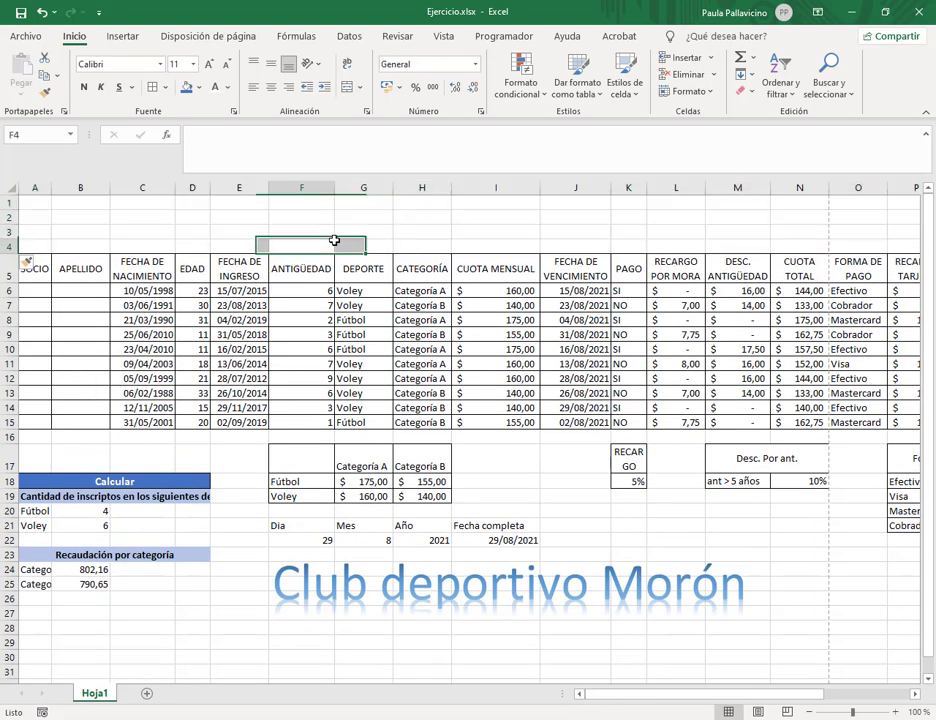
Step: Move the WordArt logo into the blank rows above the member table and insert one more row above the header
{"action": "left_click", "coordinate": [506, 585]}
{"action": "left_click_drag", "start_coordinate": [532, 550], "coordinate": [441, 176]}
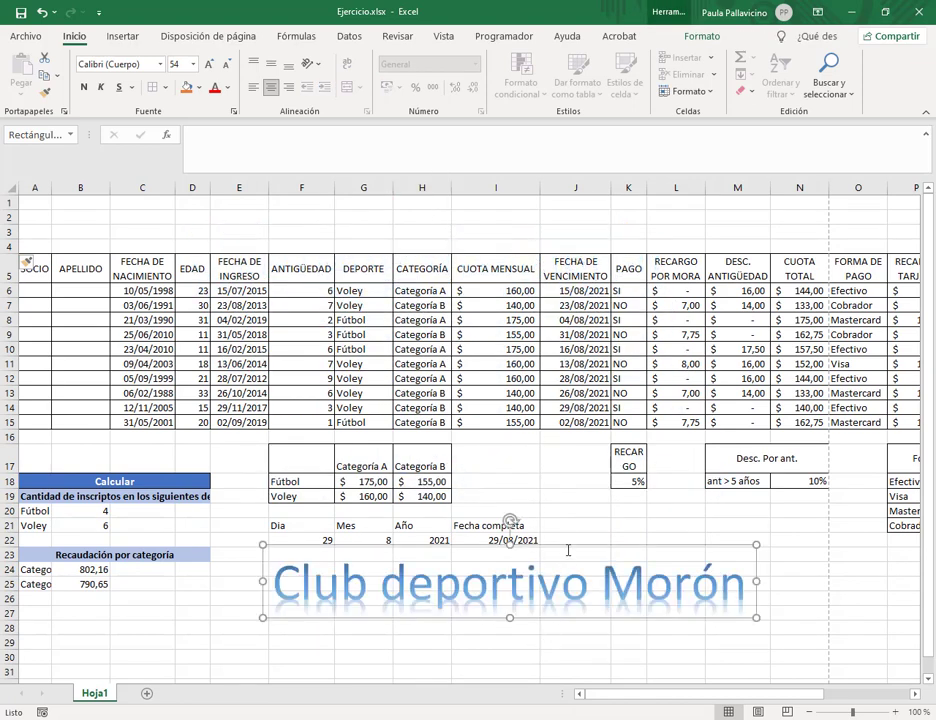
{"action": "left_click_drag", "start_coordinate": [563, 551], "coordinate": [426, 182]}
{"action": "left_click_drag", "start_coordinate": [400, 620], "coordinate": [330, 243]}
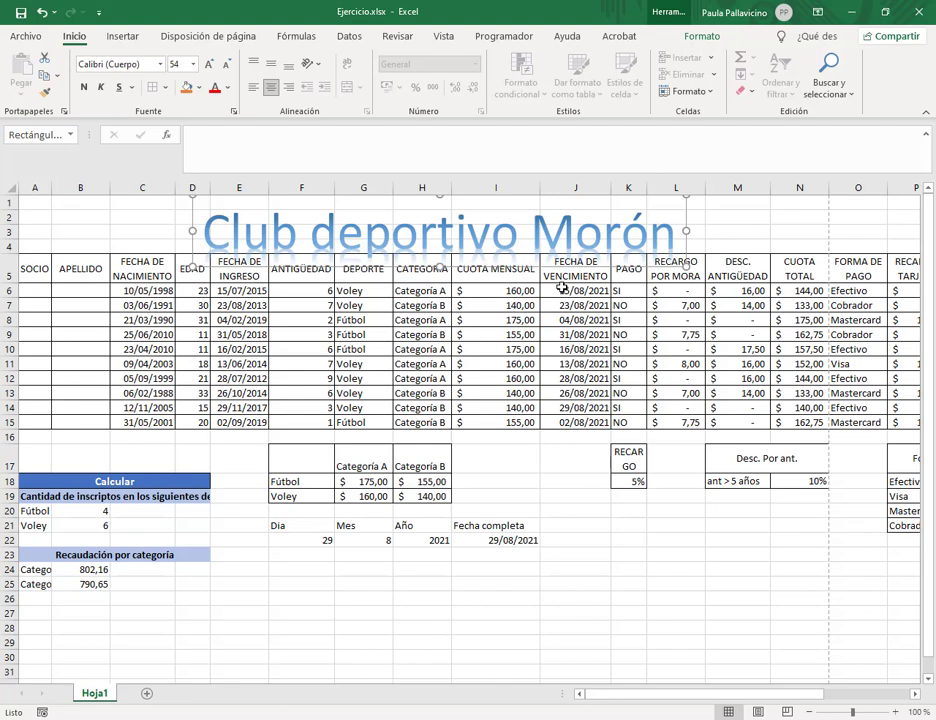
{"action": "right_click", "coordinate": [8, 271]}
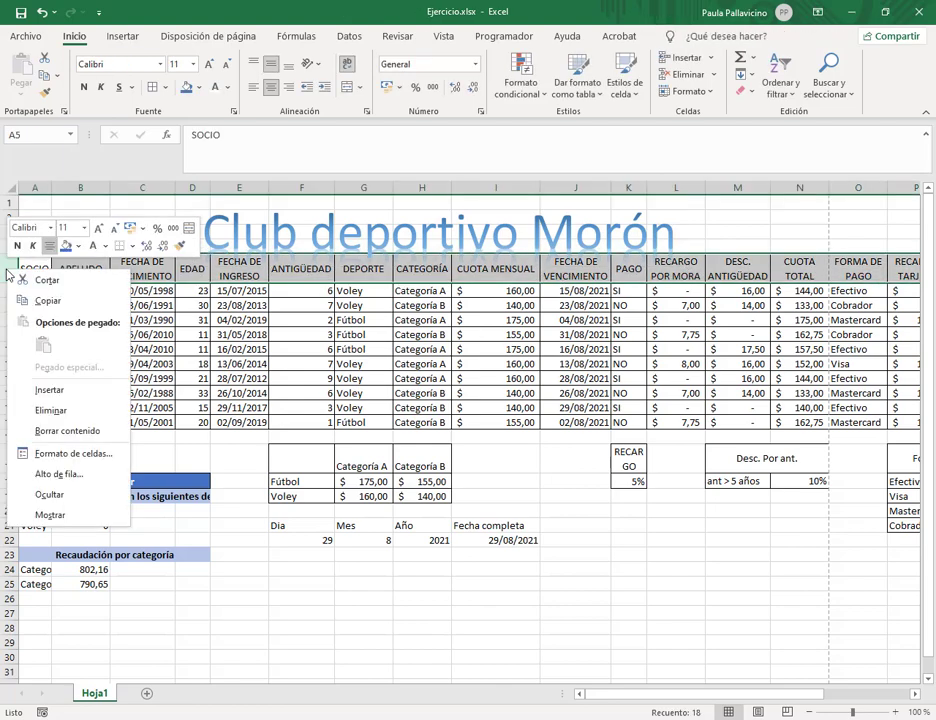
{"action": "left_click", "coordinate": [49, 389]}
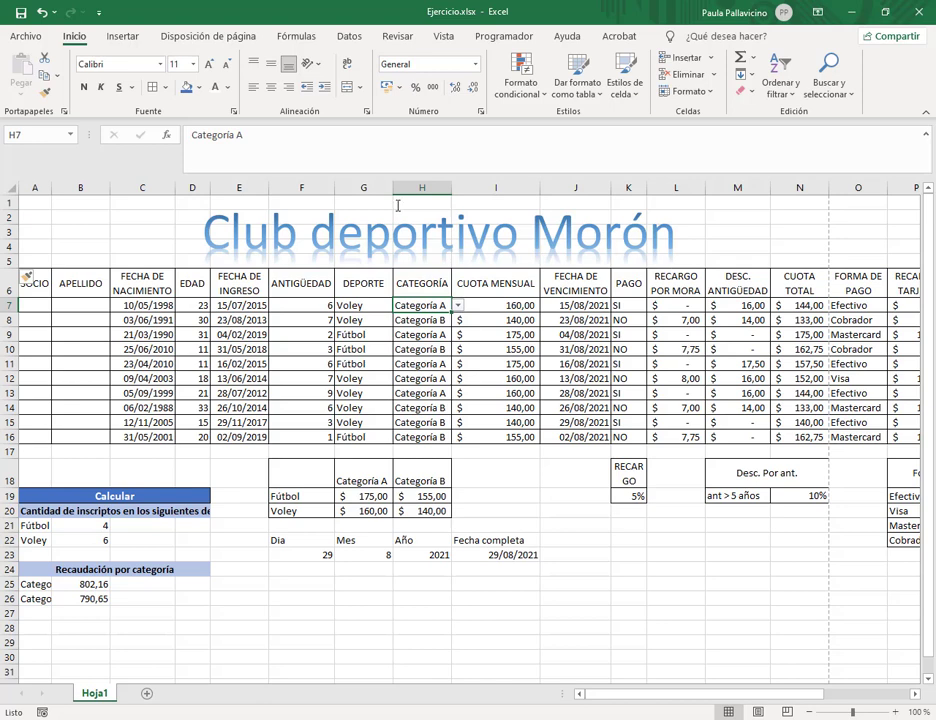
Step: Reduce the WordArt logo's font size to 48 and position it just above the table header
{"action": "left_click", "coordinate": [318, 237]}
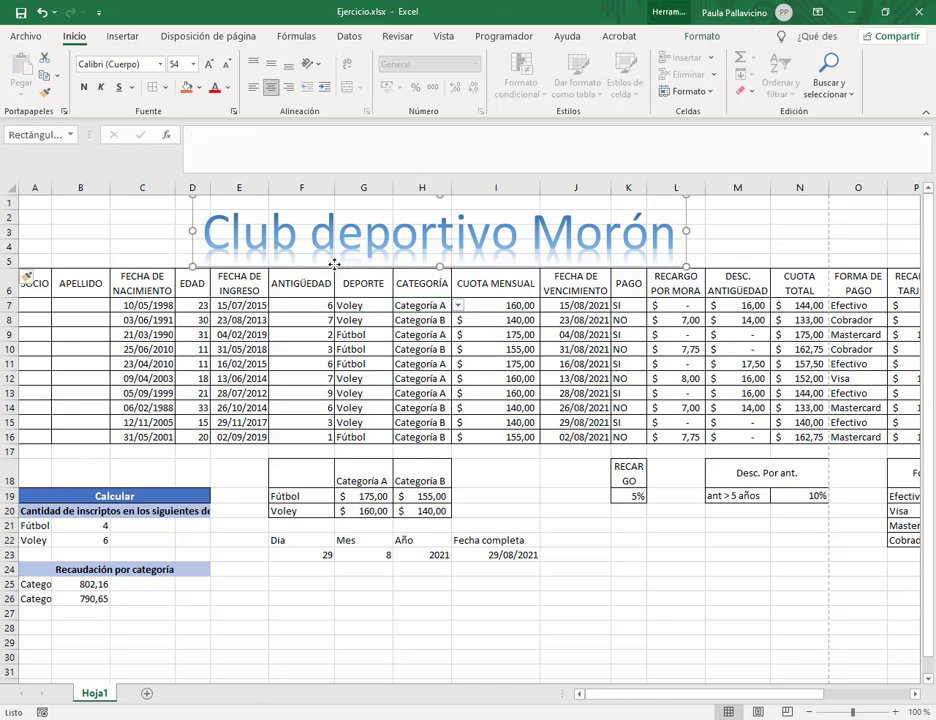
{"action": "left_click_drag", "start_coordinate": [334, 265], "coordinate": [326, 264]}
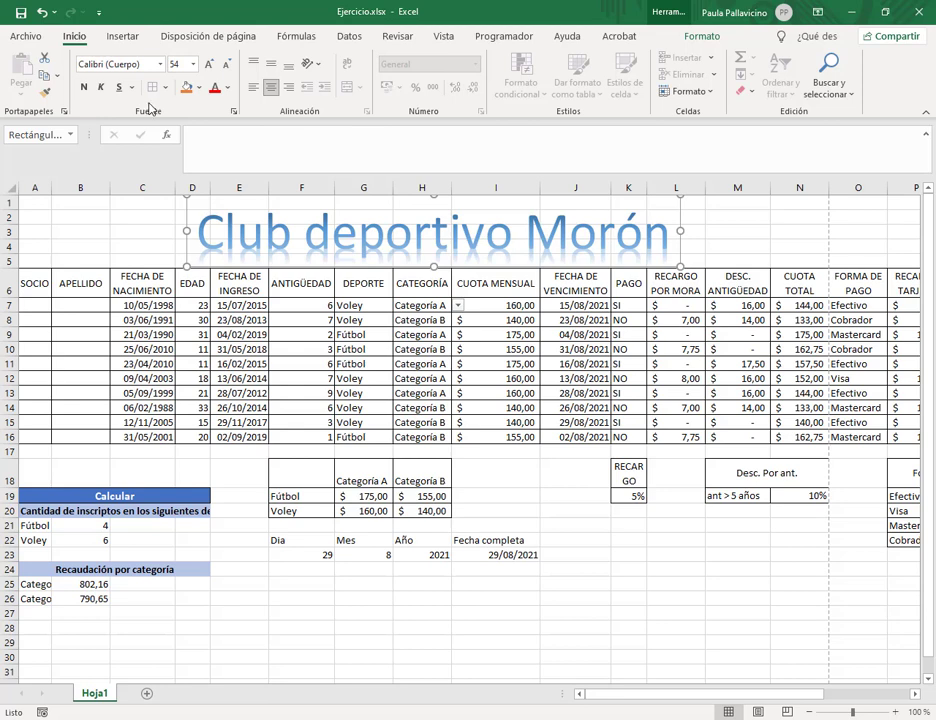
{"action": "left_click_drag", "start_coordinate": [164, 49], "coordinate": [206, 78]}
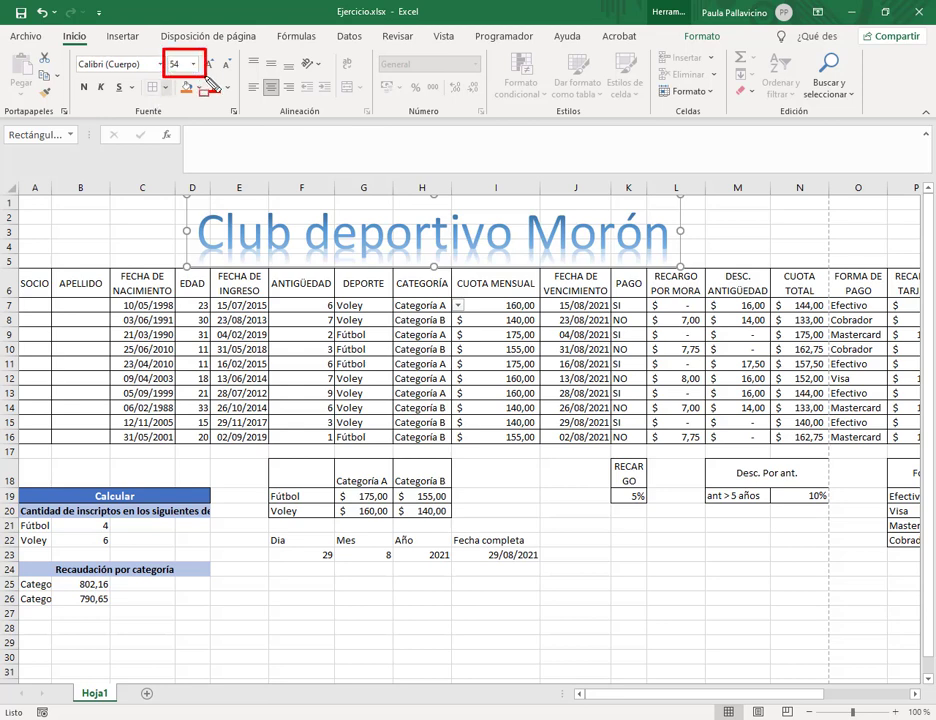
{"action": "left_click", "coordinate": [226, 64]}
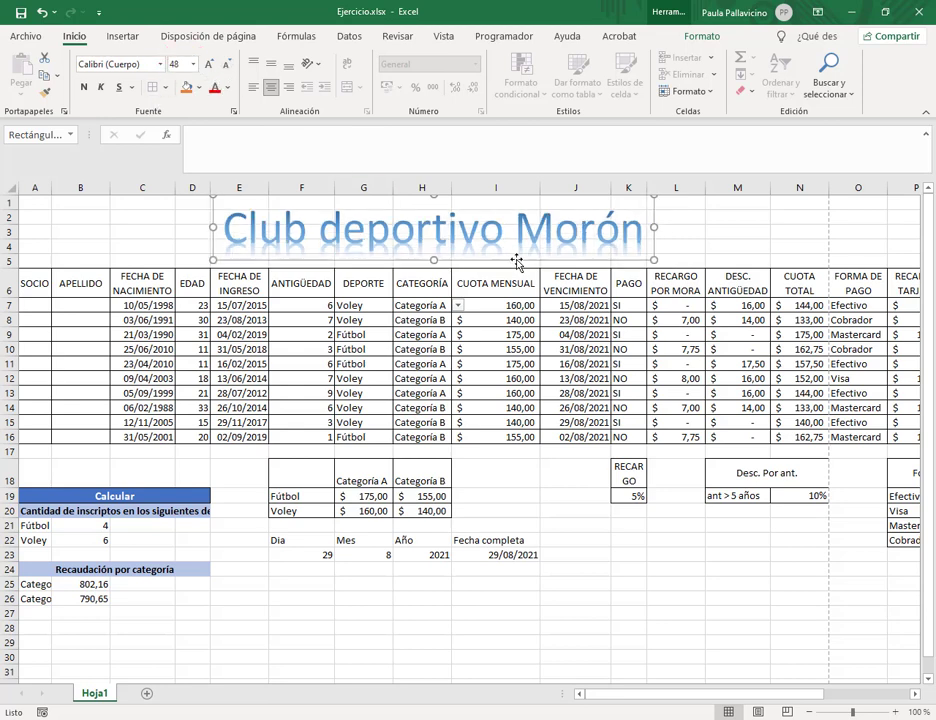
{"action": "left_click_drag", "start_coordinate": [517, 261], "coordinate": [517, 266]}
{"action": "left_click", "coordinate": [631, 583]}
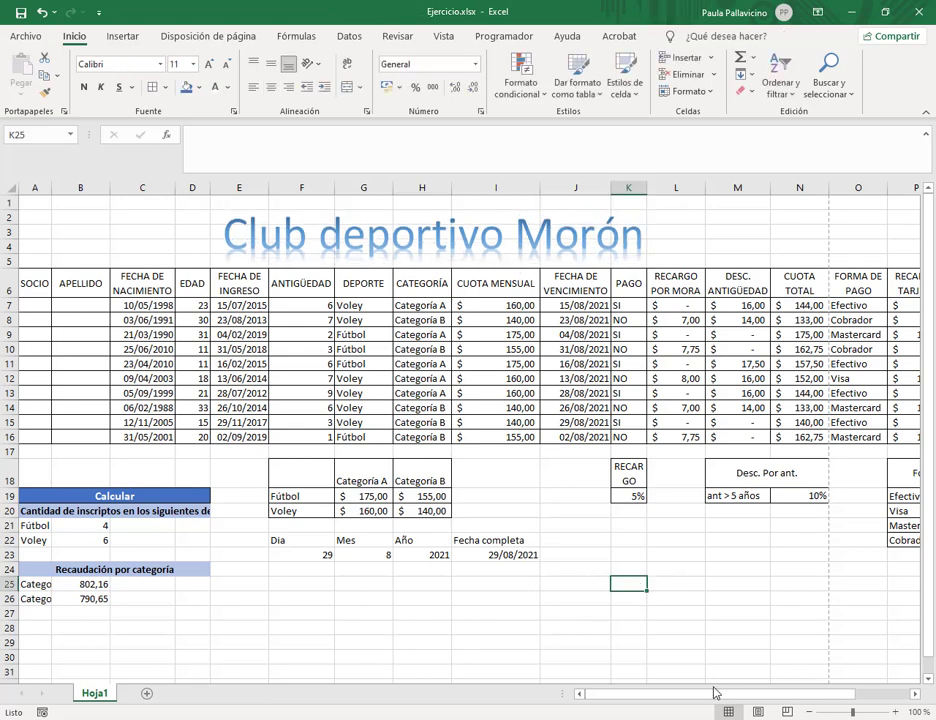
Step: Widen the PAGO column so the RECARGO heading of the surcharge cell below fits on one line
{"action": "left_click", "coordinate": [310, 643]}
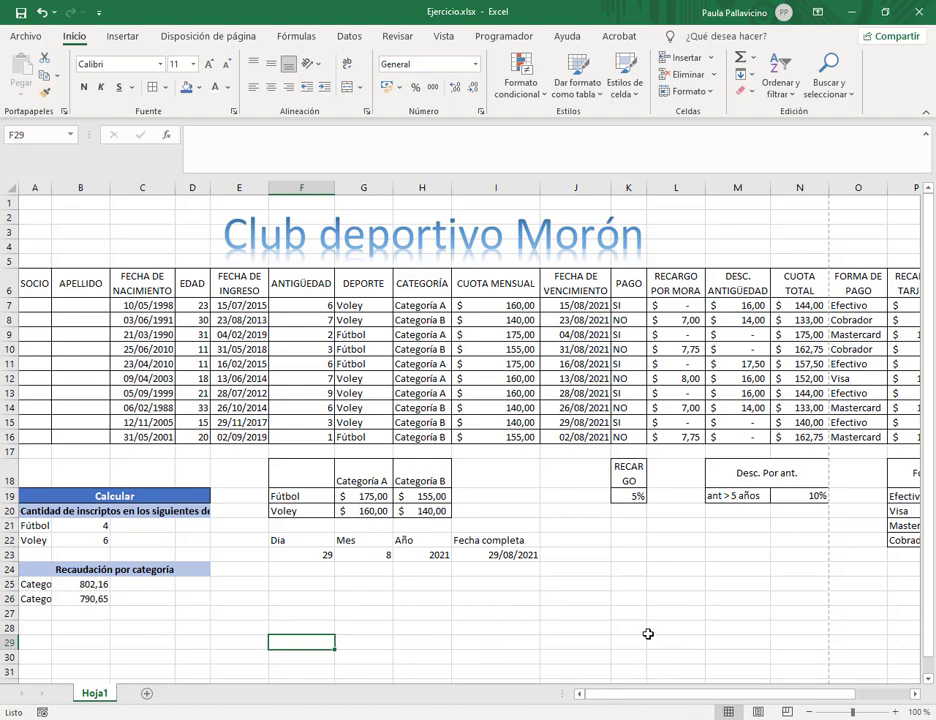
{"action": "scroll", "coordinate": [637, 615], "scroll_direction": "down", "scroll_amount": 1}
{"action": "scroll", "coordinate": [632, 612], "scroll_direction": "up", "scroll_amount": 1}
{"action": "left_click_drag", "start_coordinate": [646, 186], "coordinate": [661, 188]}
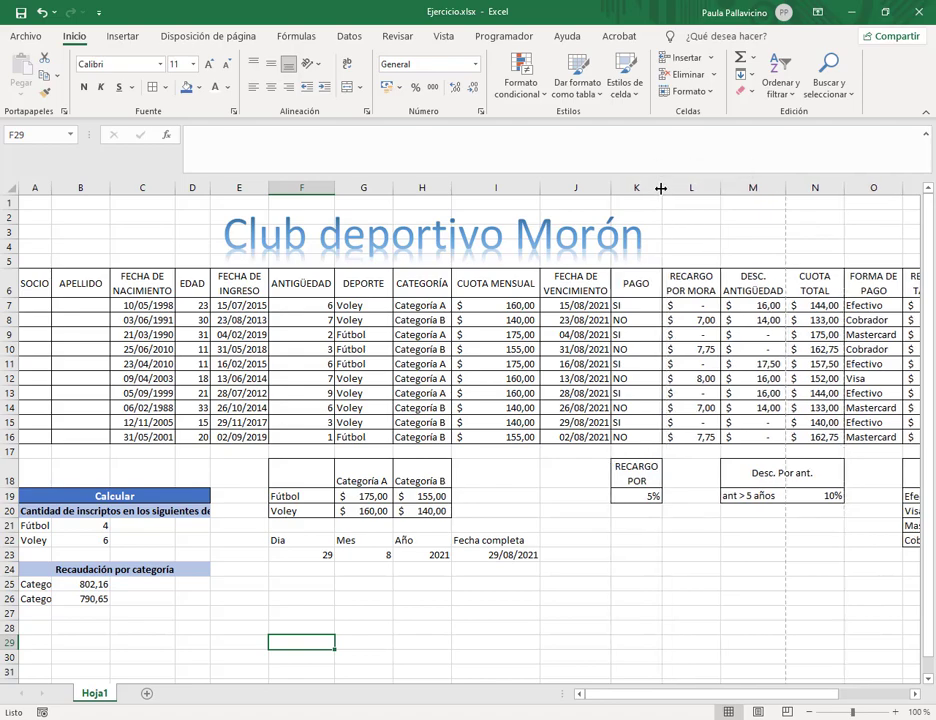